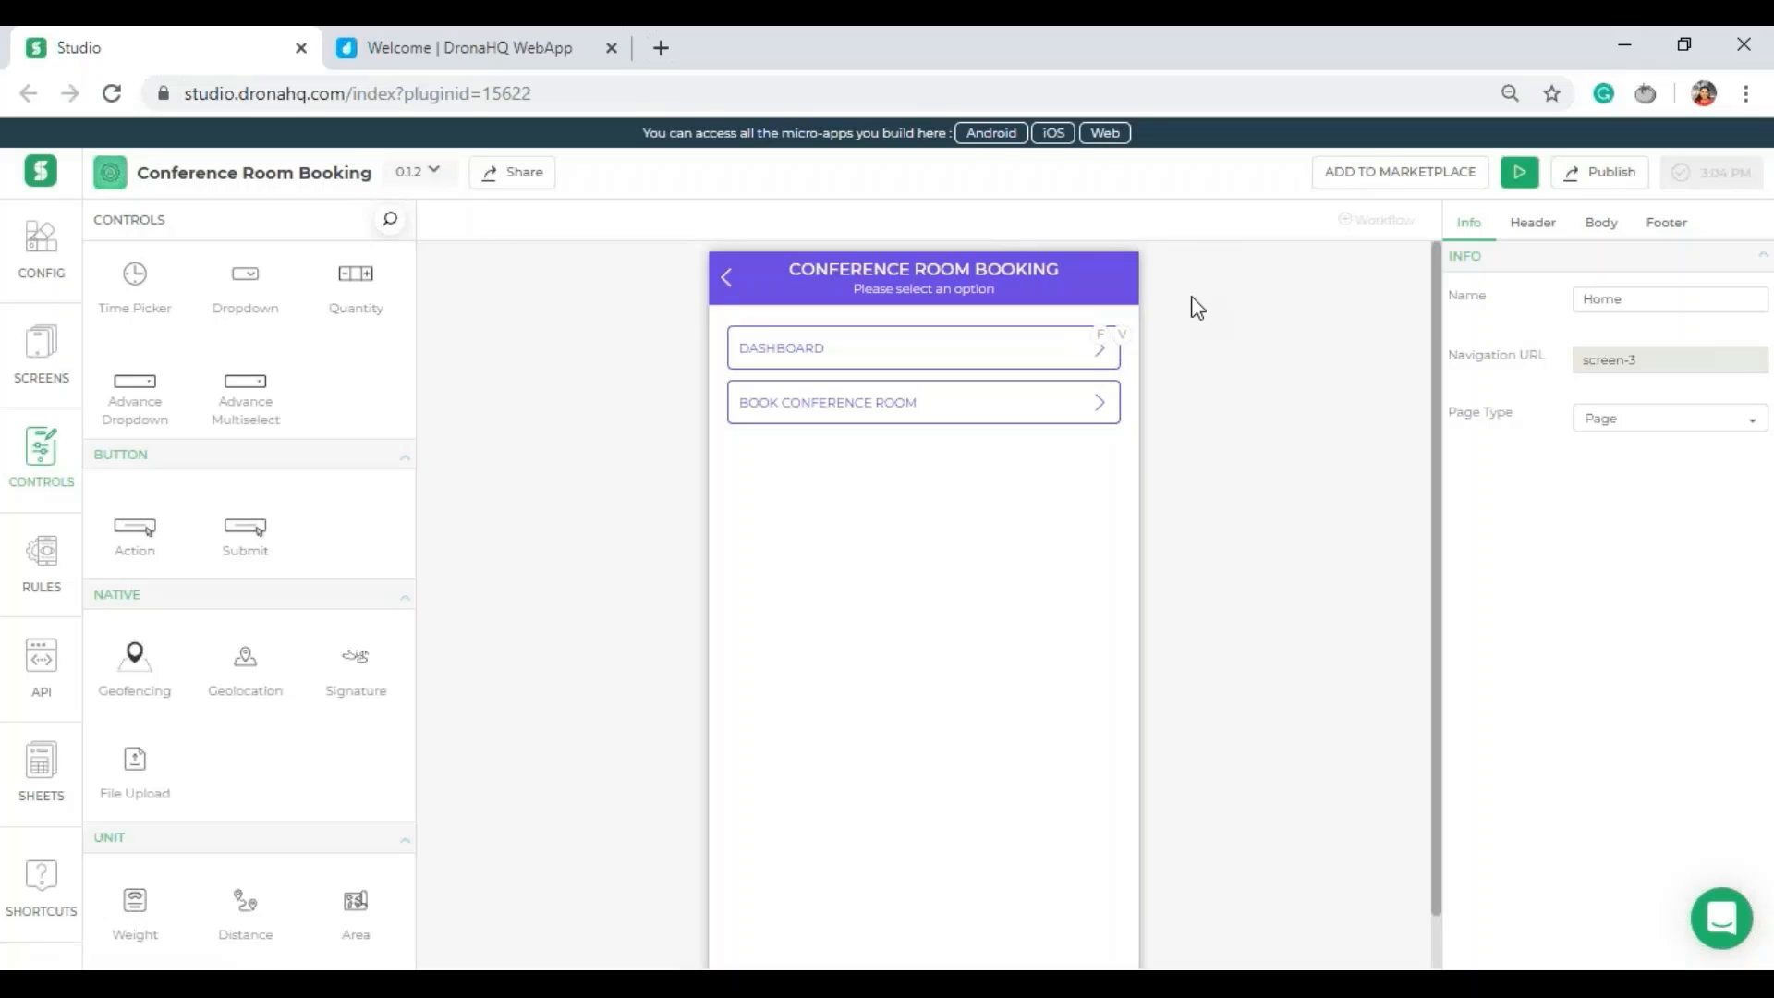
# - Preview the Conference Room Booking app and open its Book Conference Room form to examine the date, time and room fields
pyautogui.click(1519, 174)
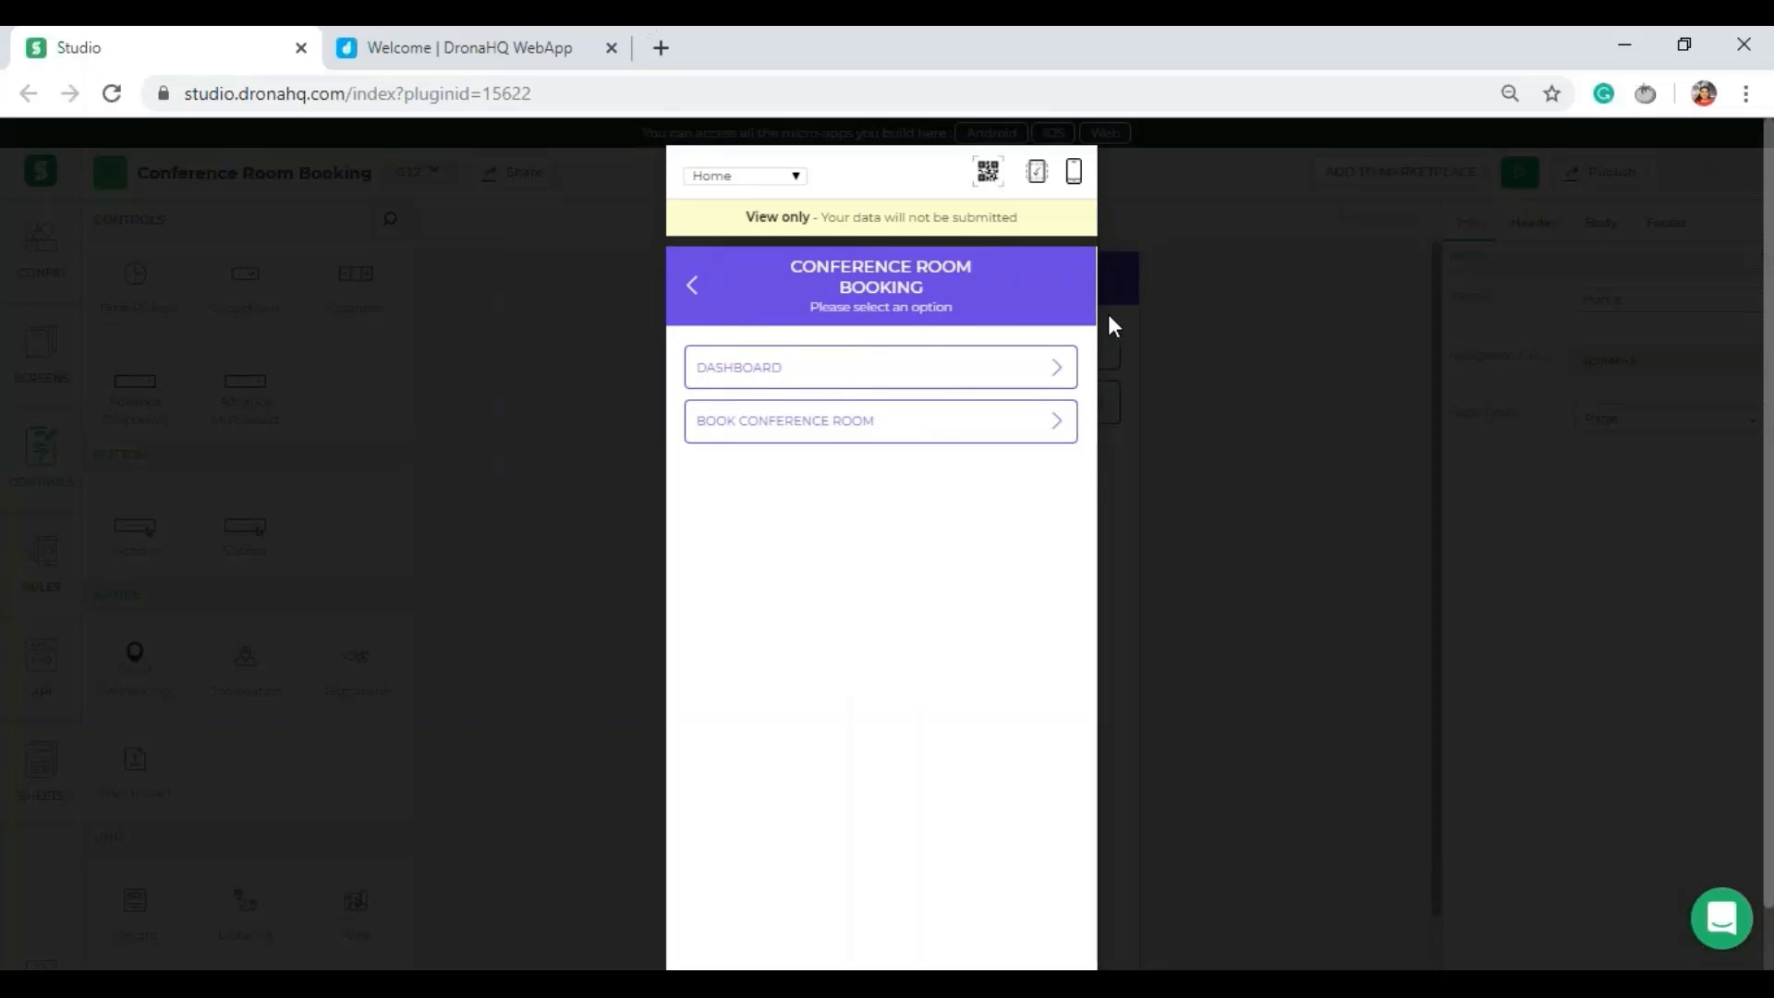
pyautogui.scroll(-1, 863, 404)
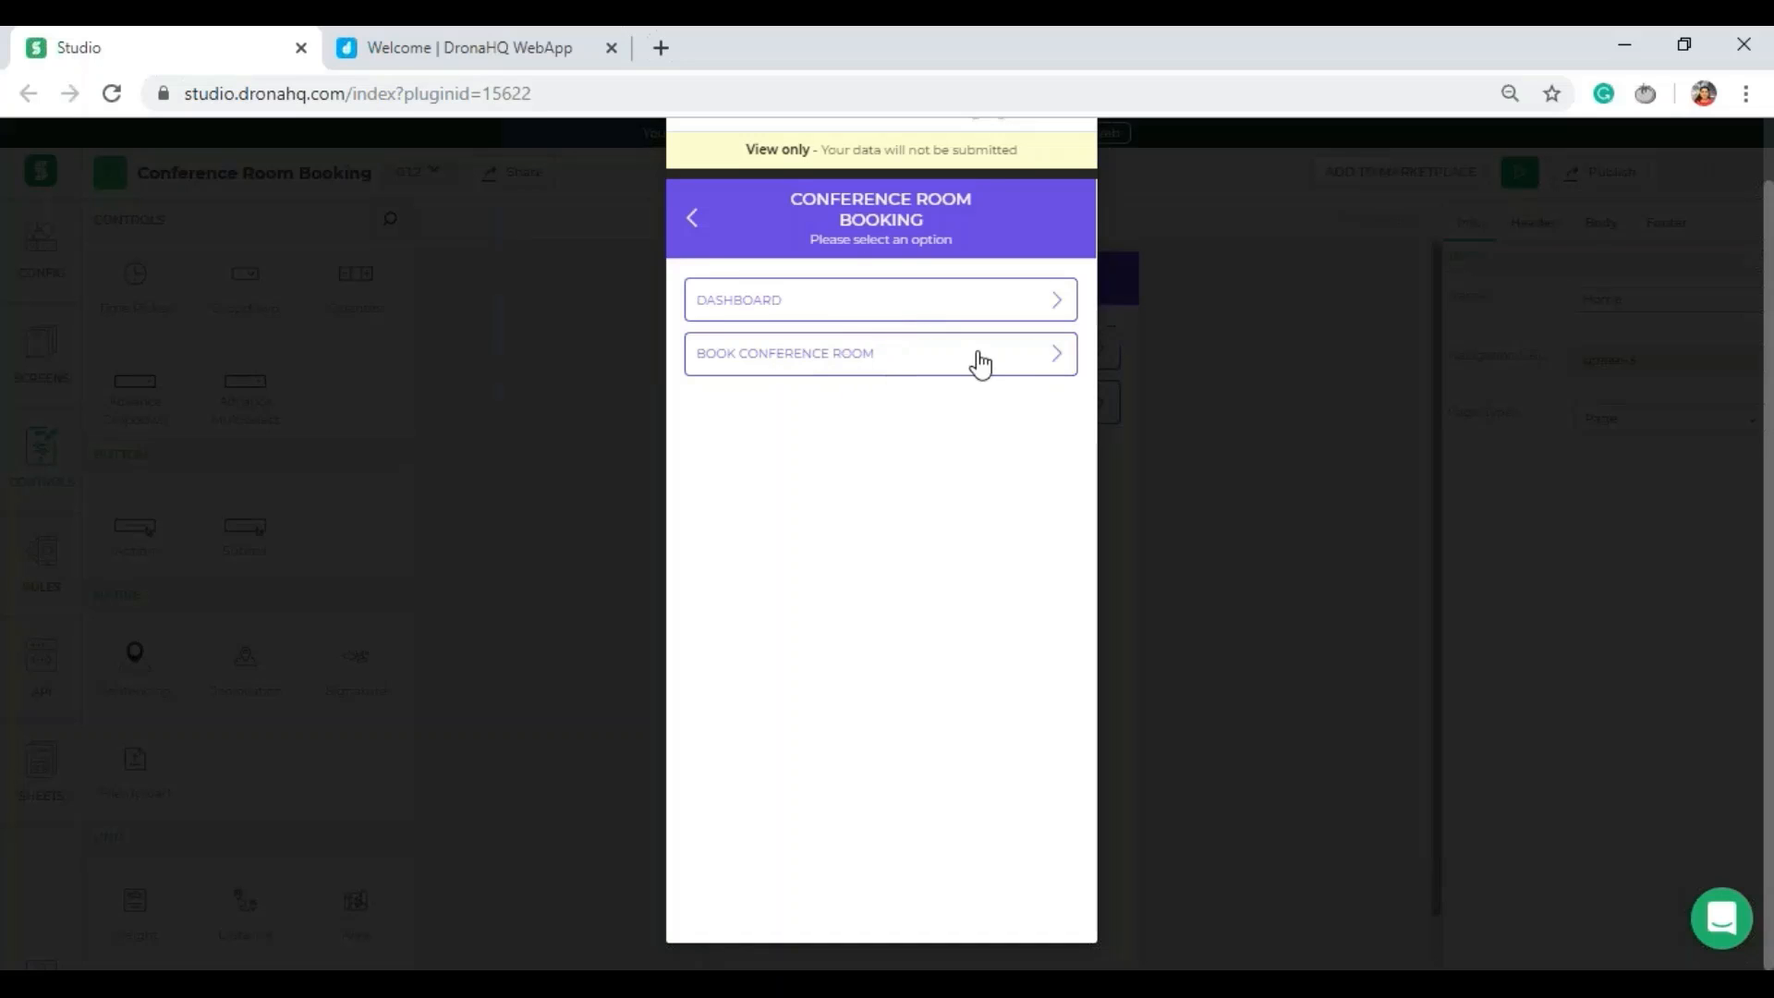
pyautogui.click(882, 356)
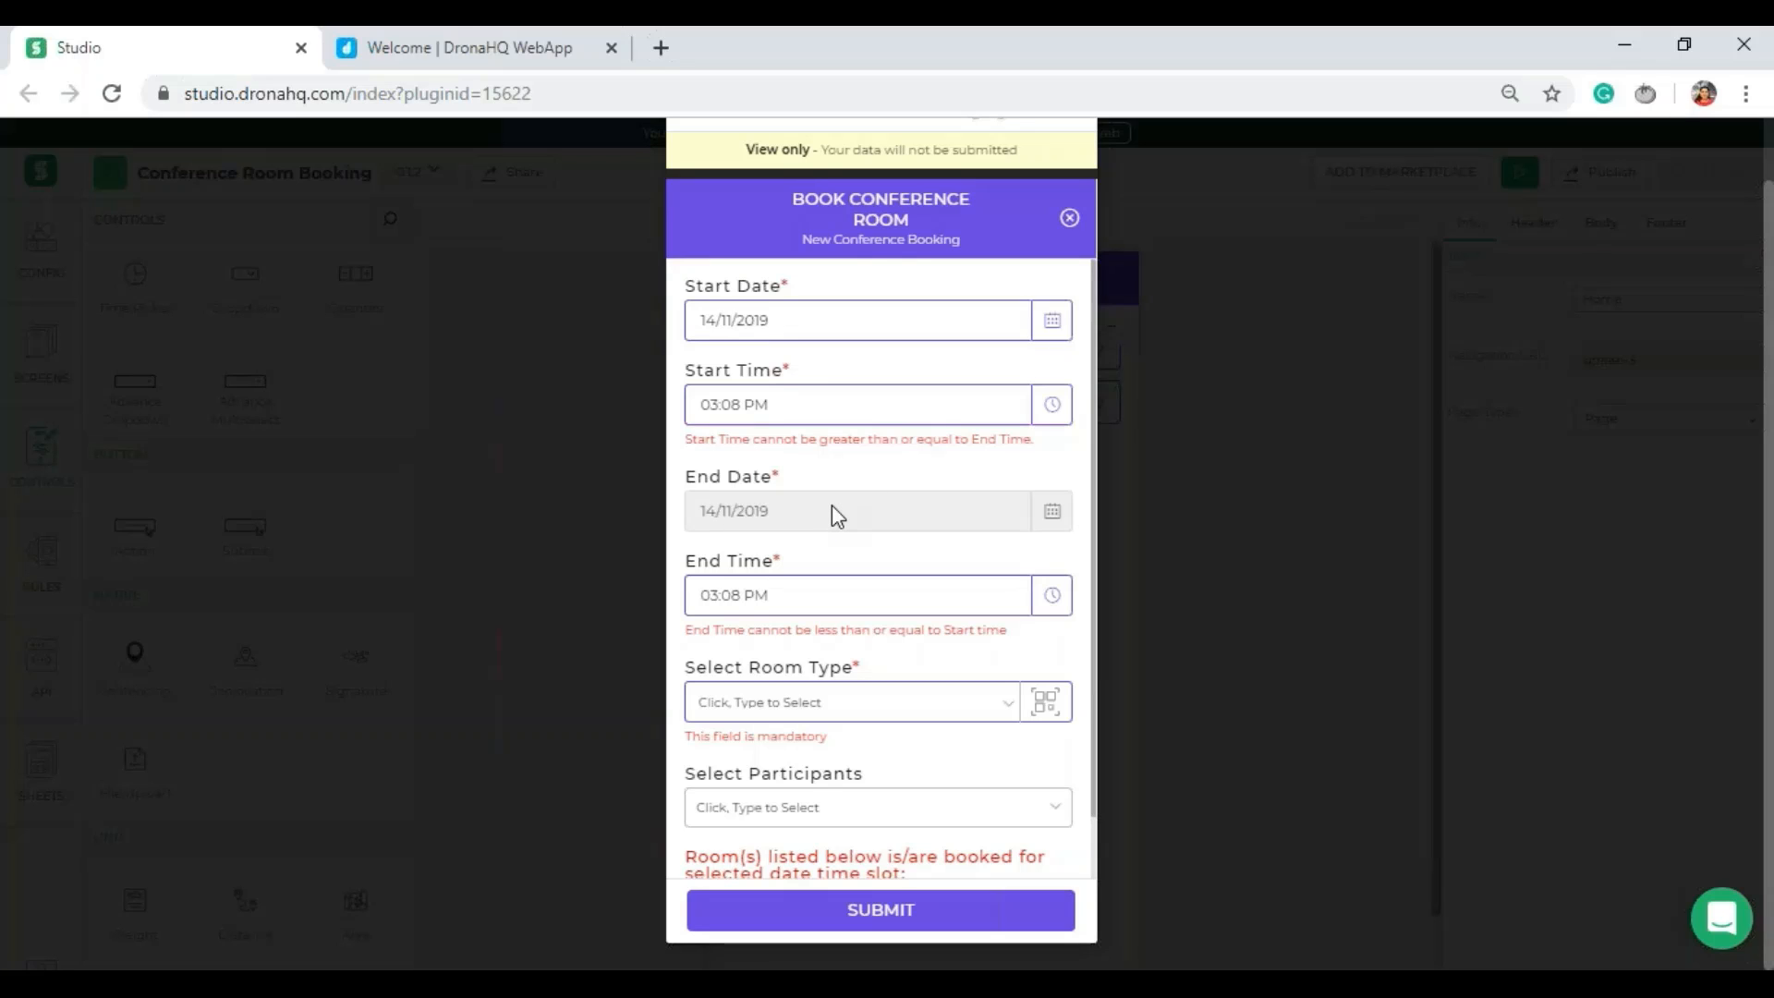
pyautogui.tripleClick(756, 523)
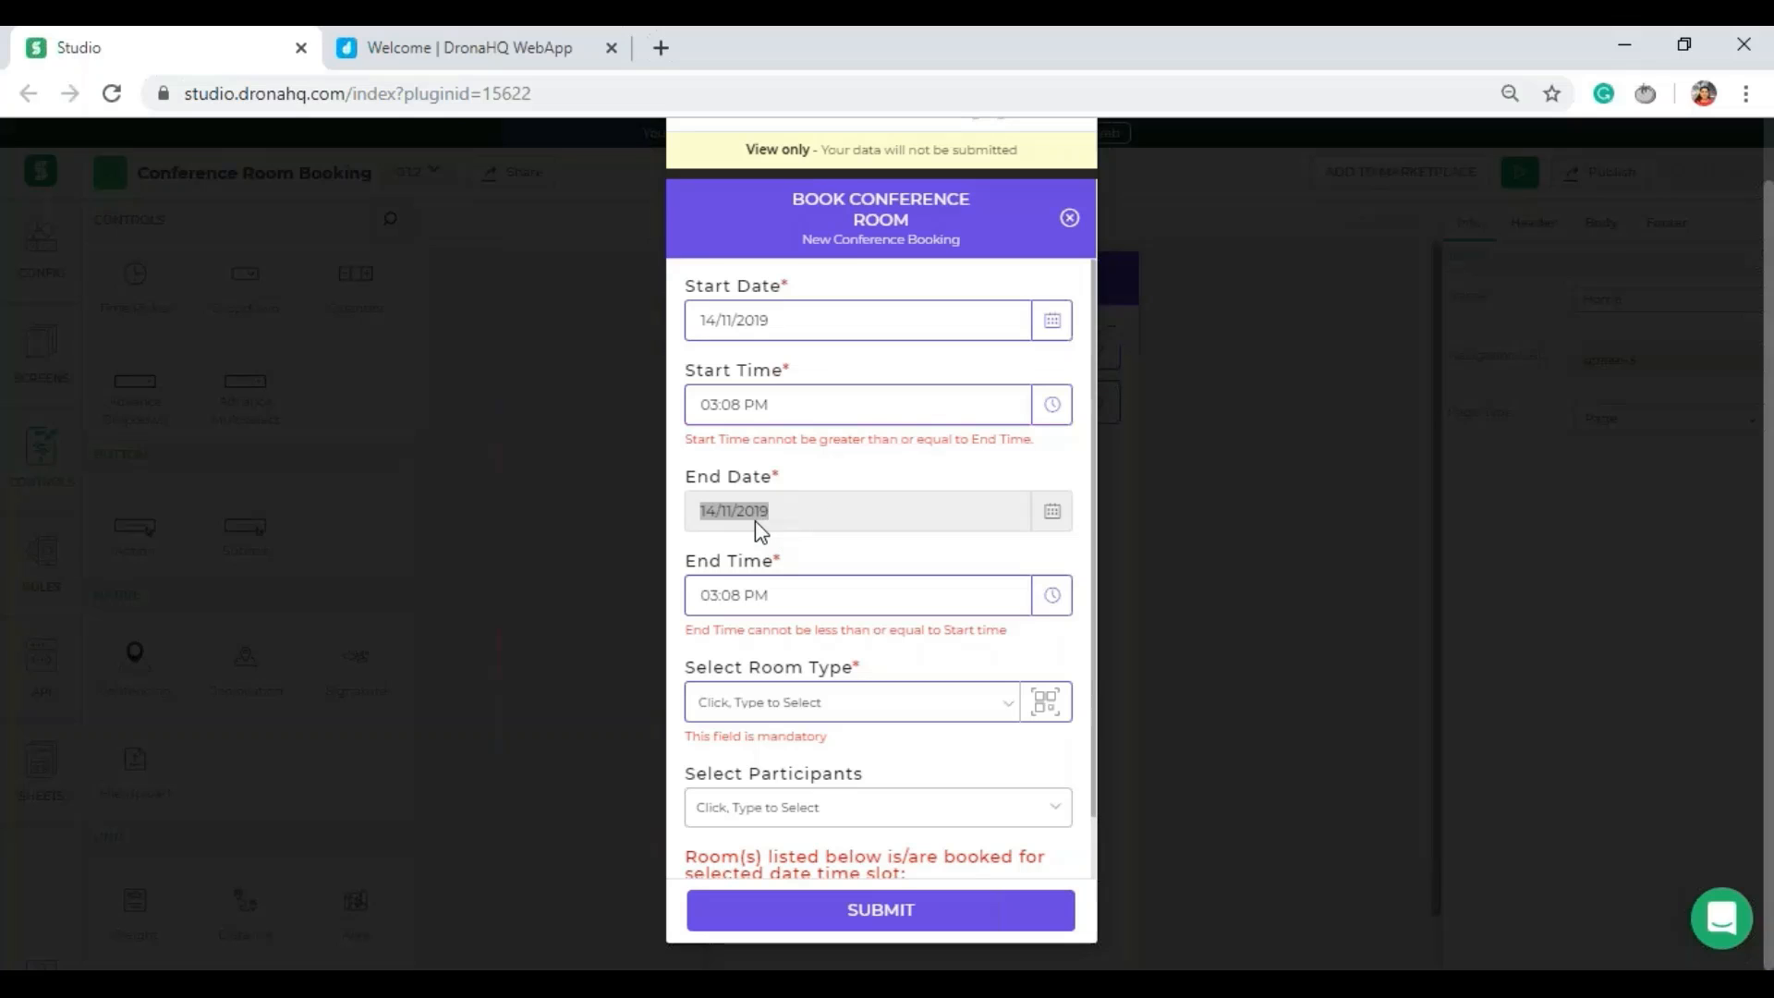
pyautogui.click(857, 529)
pyautogui.scroll(-1, 861, 528)
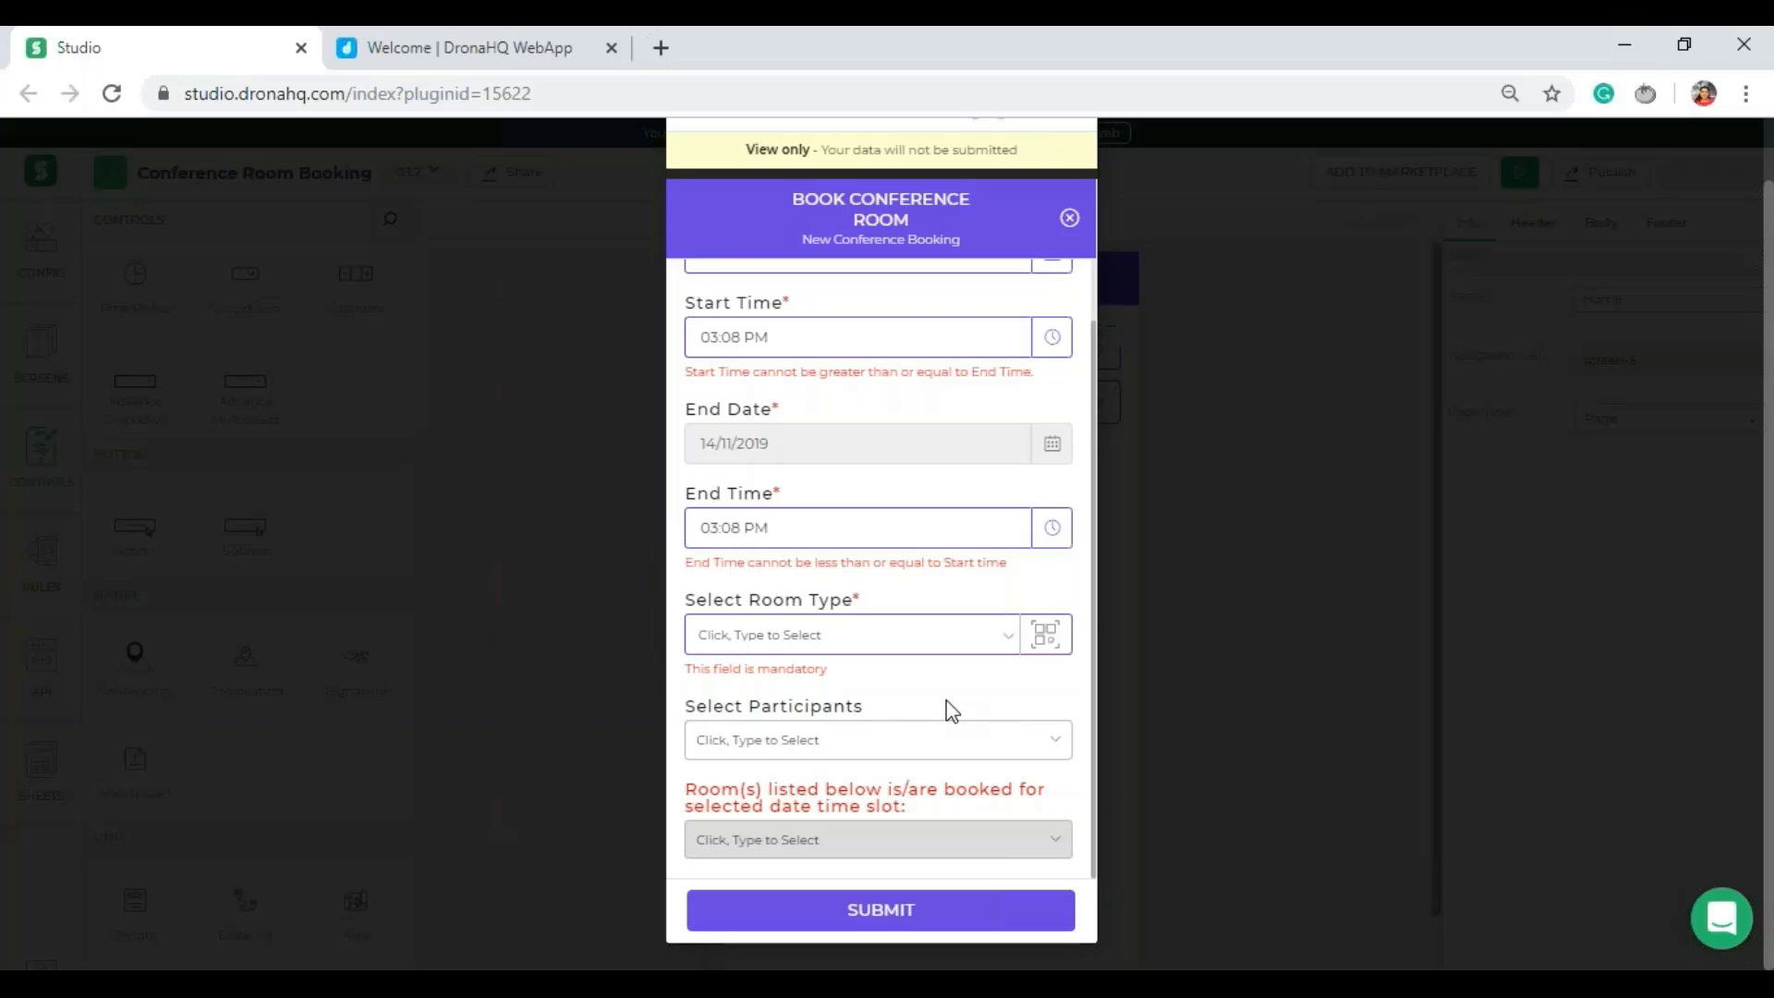
# - In the previewed booking form, select Conference 2 as the room type and add the first three listed participants
pyautogui.click(1013, 634)
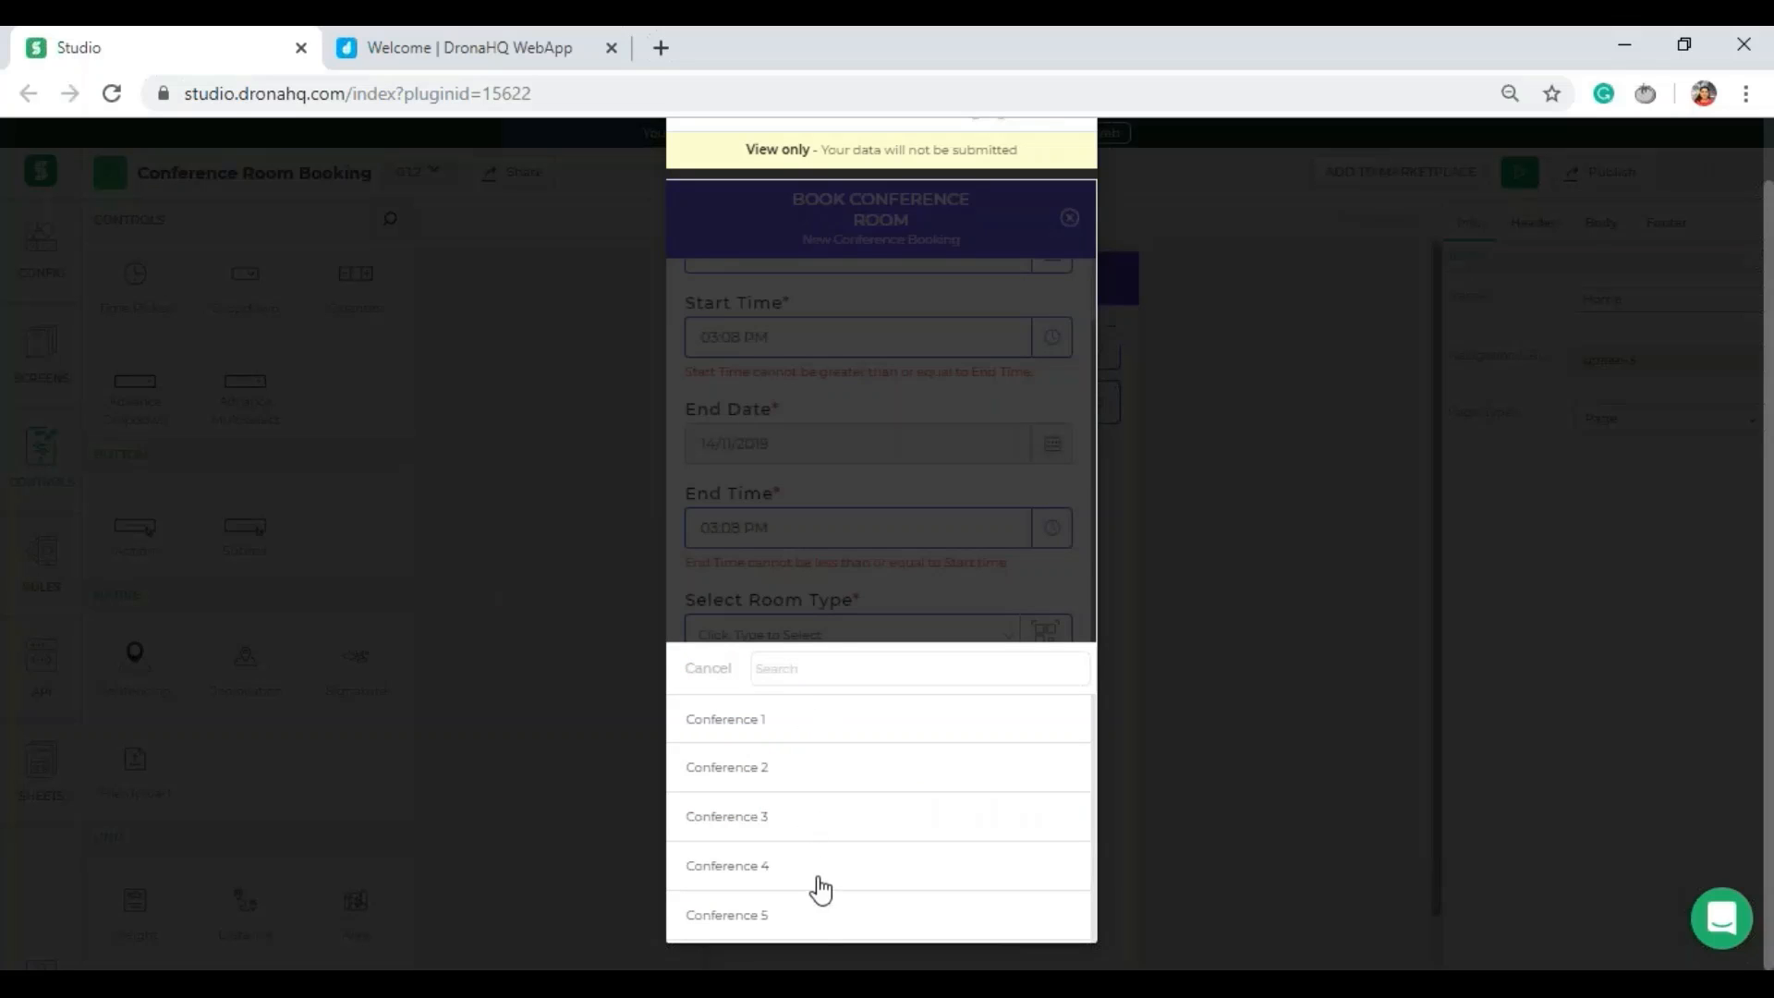
pyautogui.click(792, 771)
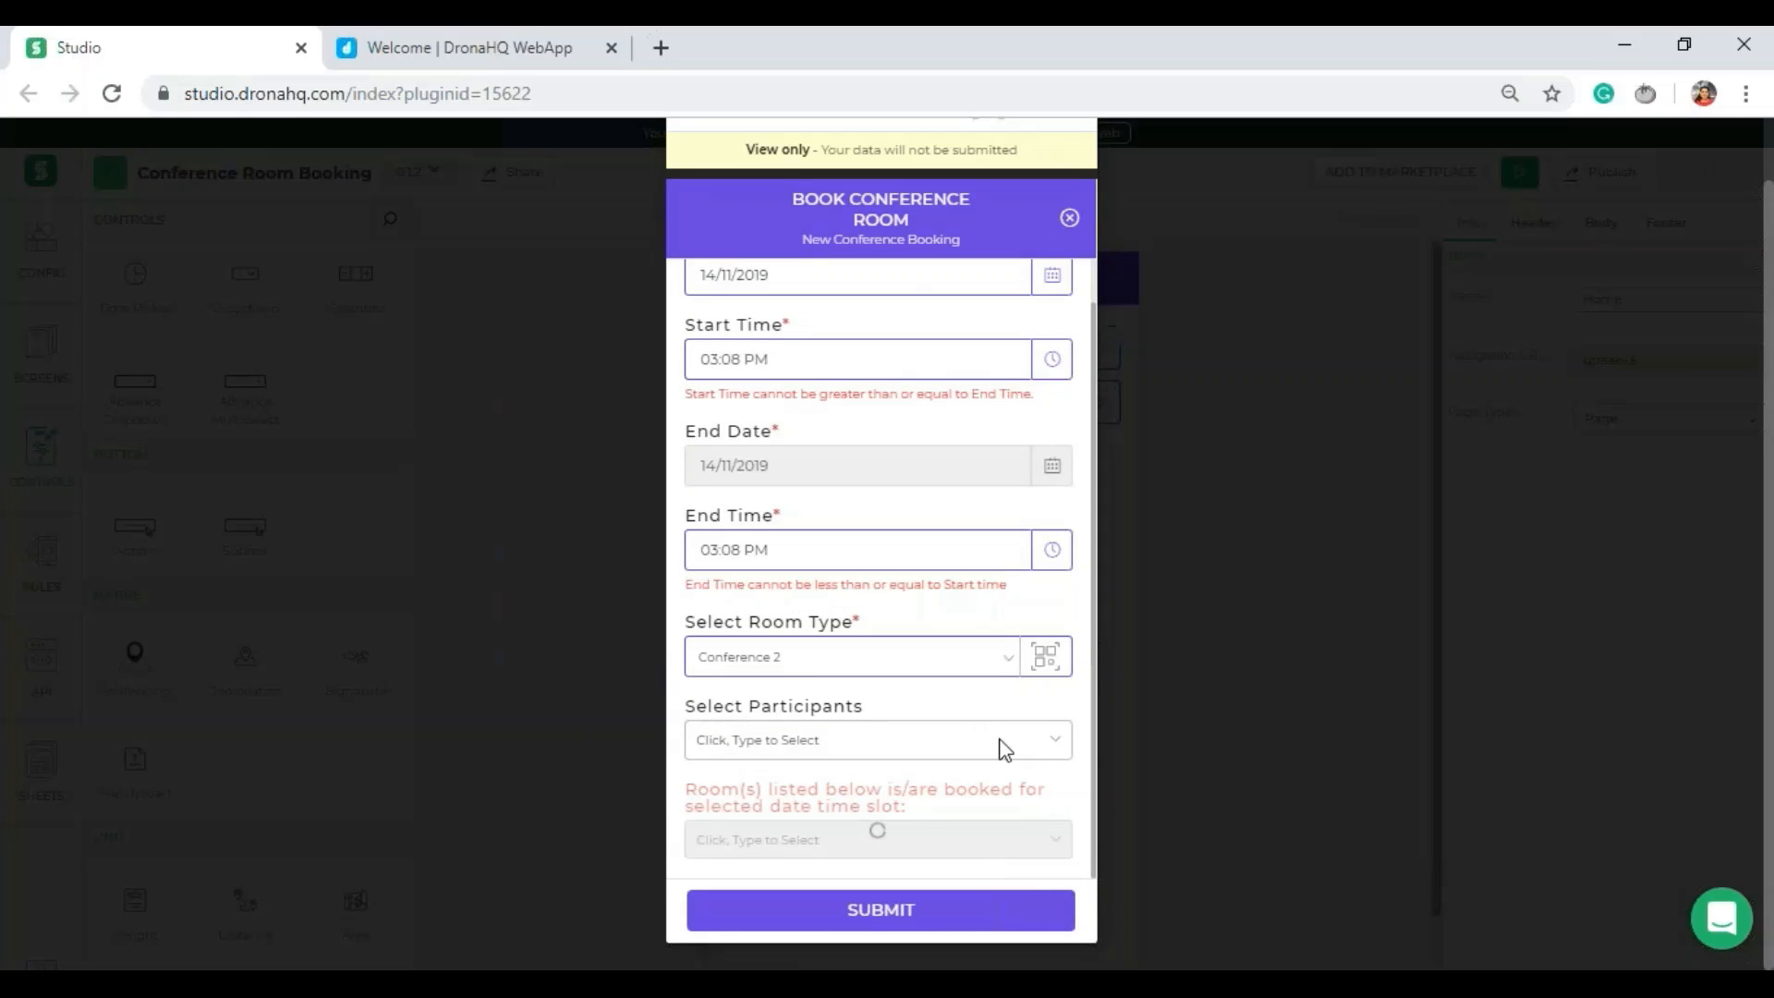
pyautogui.click(933, 744)
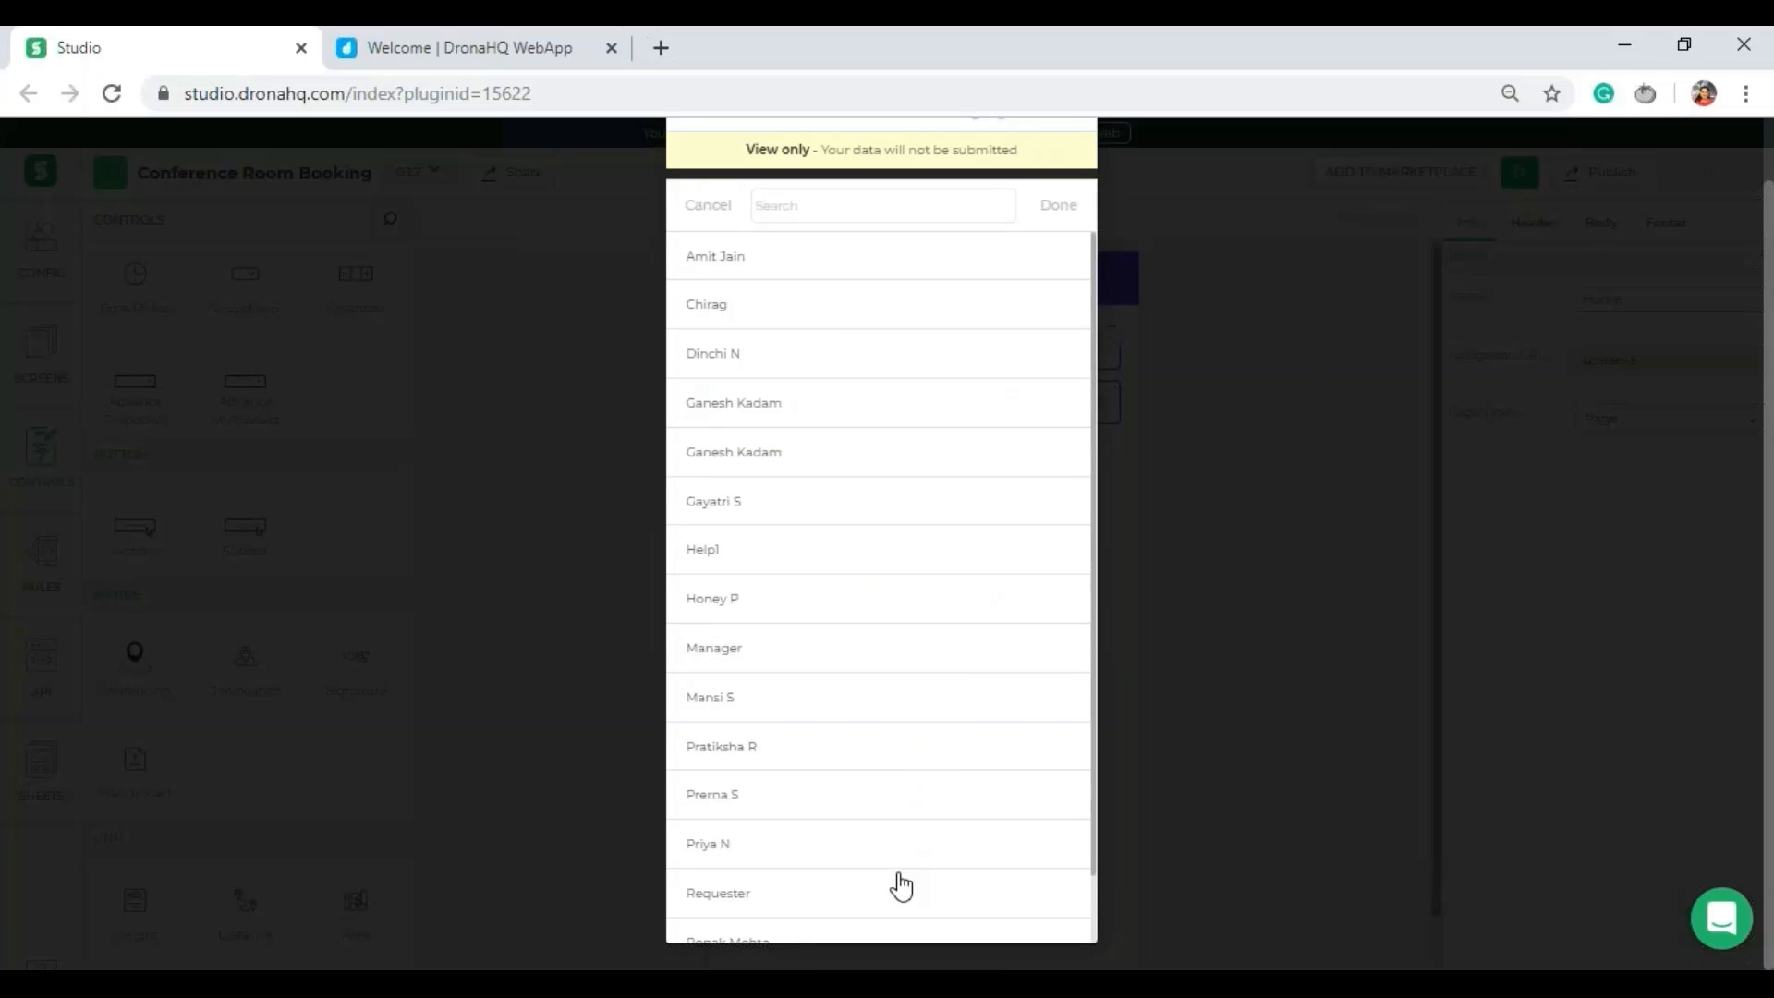
pyautogui.click(892, 274)
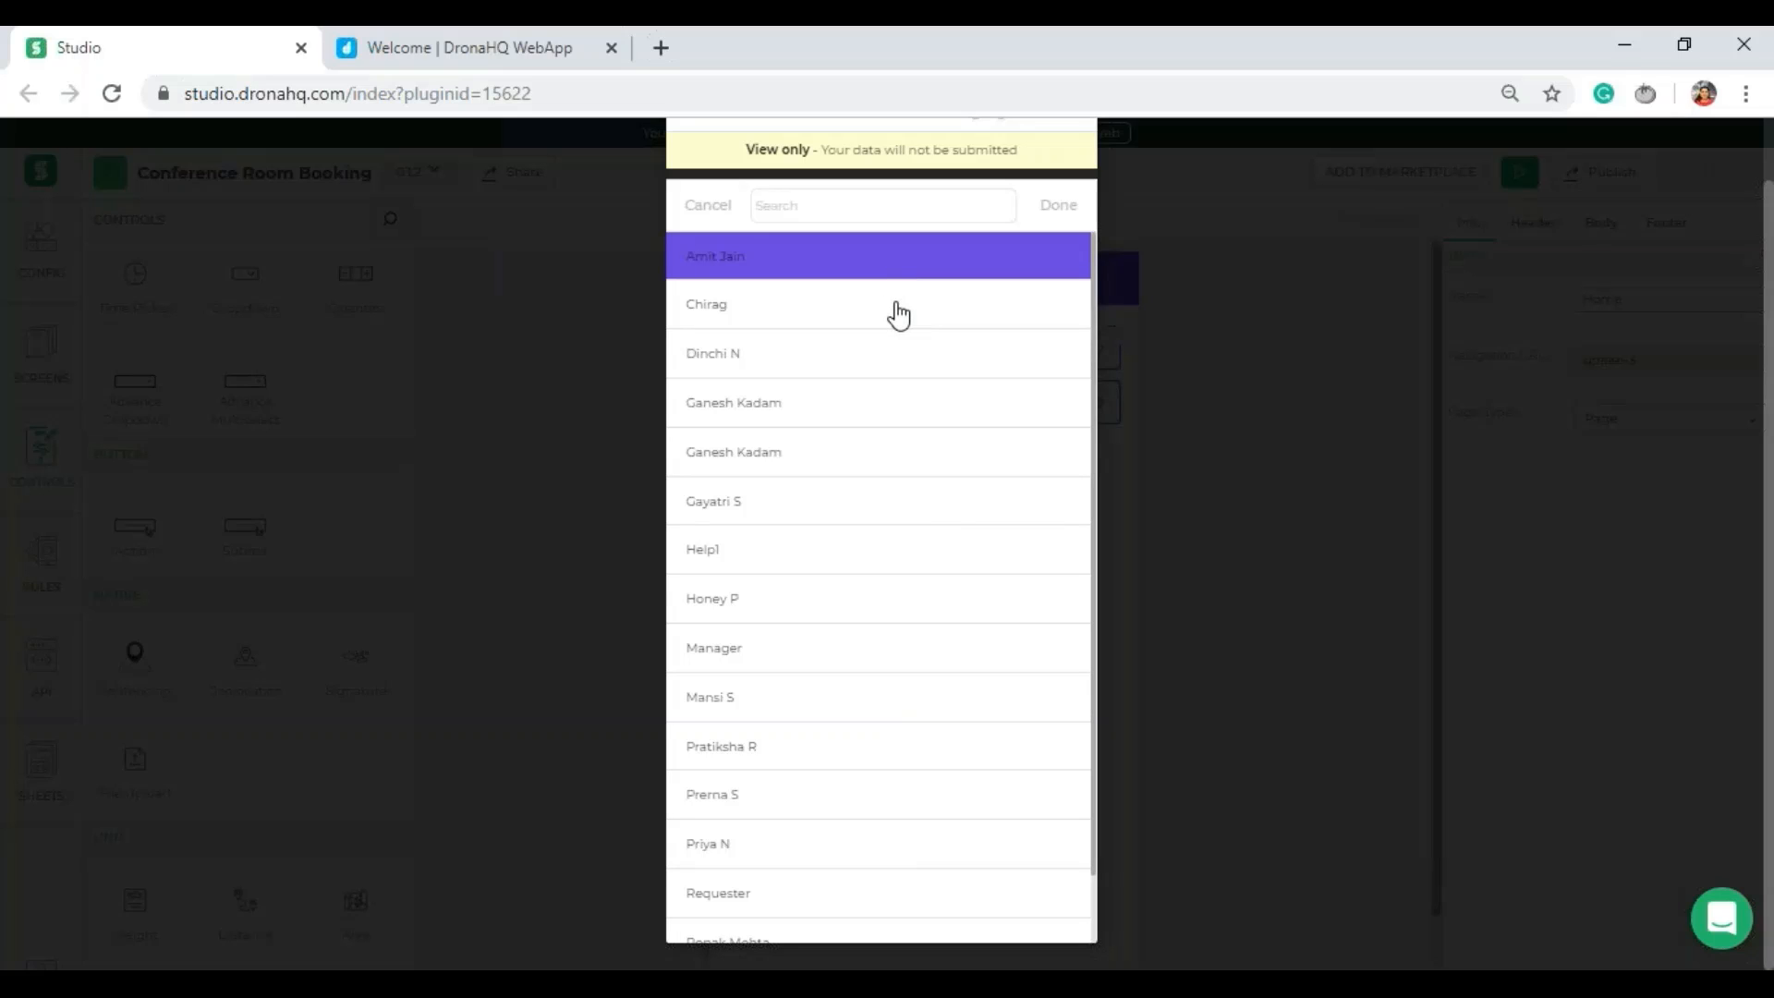
pyautogui.click(896, 314)
pyautogui.click(894, 362)
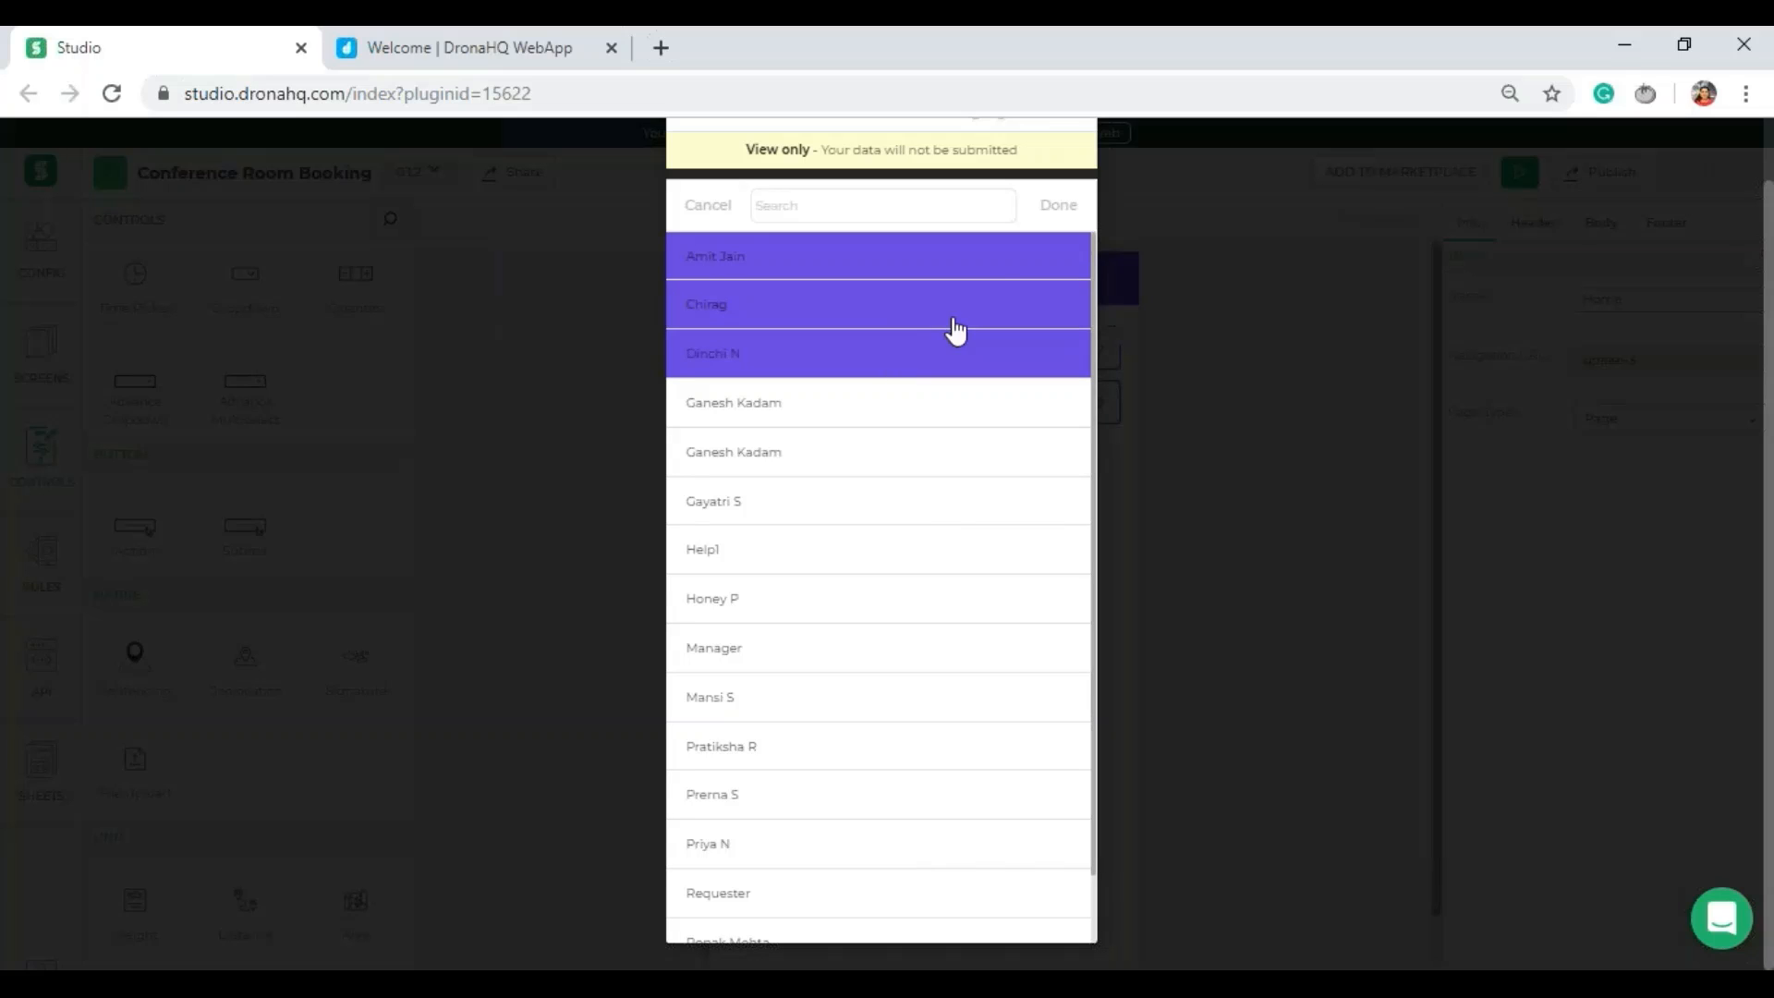
pyautogui.click(1058, 205)
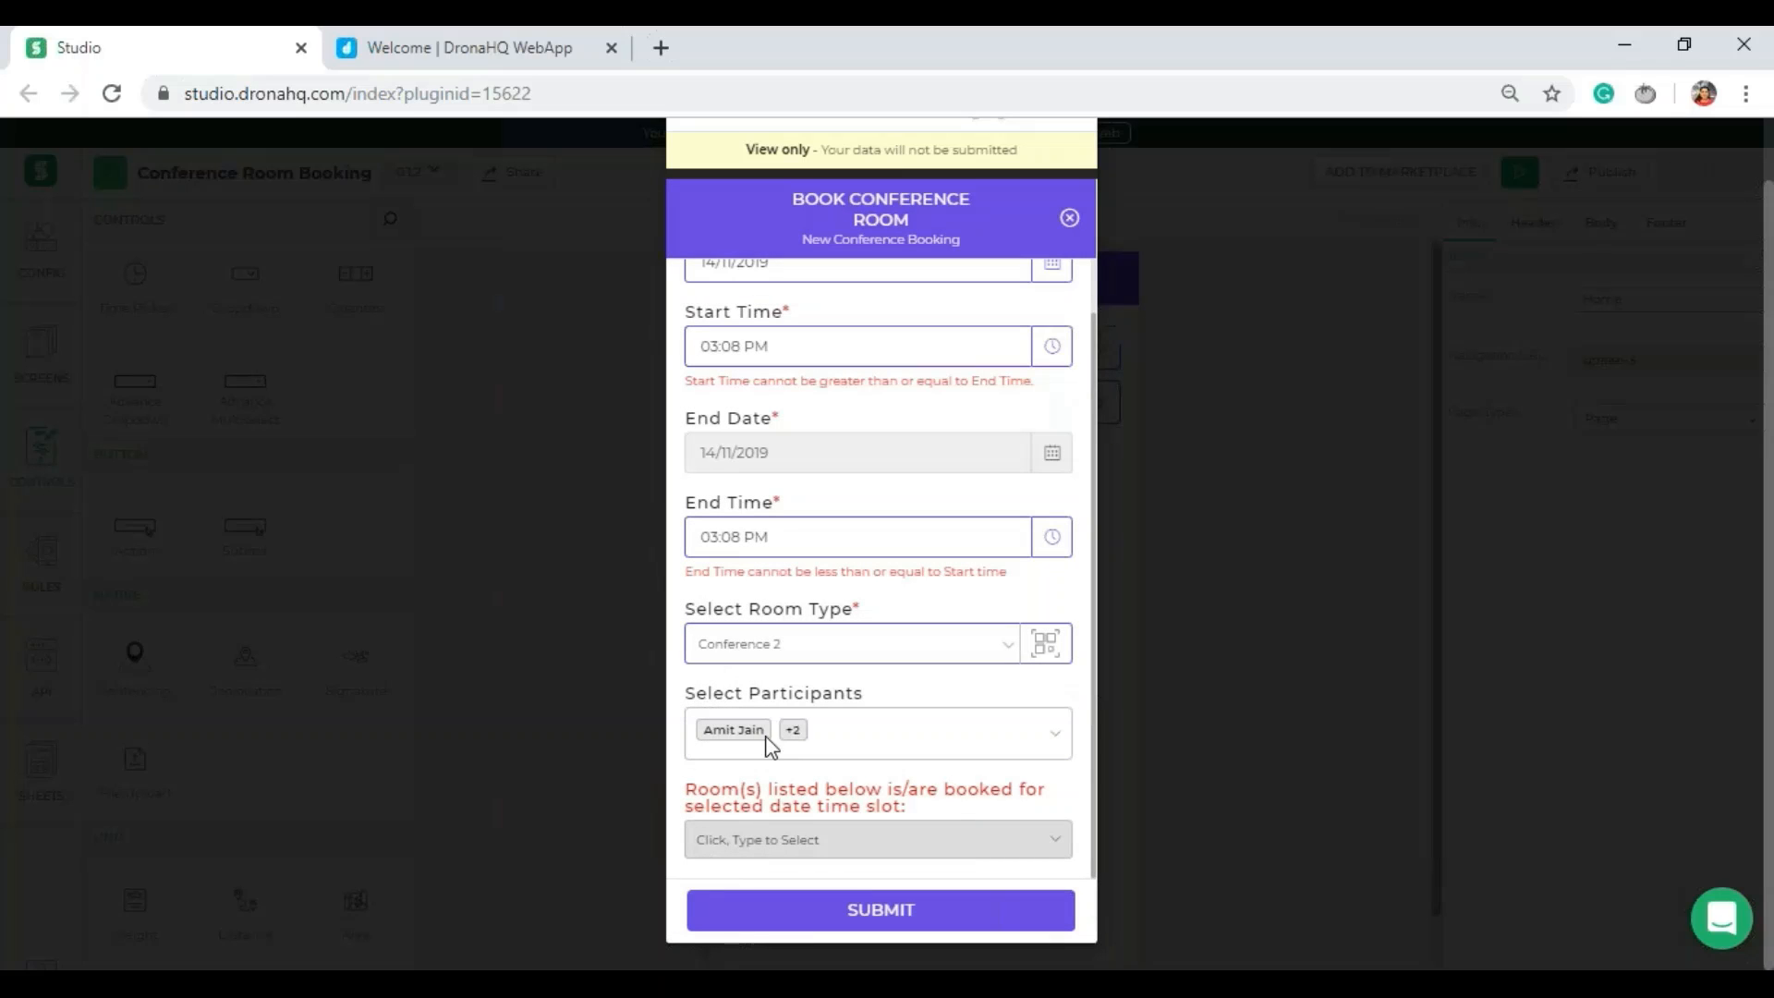
# - Remove the third listed participant from the booking and add the fifth, sixth and seventh entries
pyautogui.click(1007, 753)
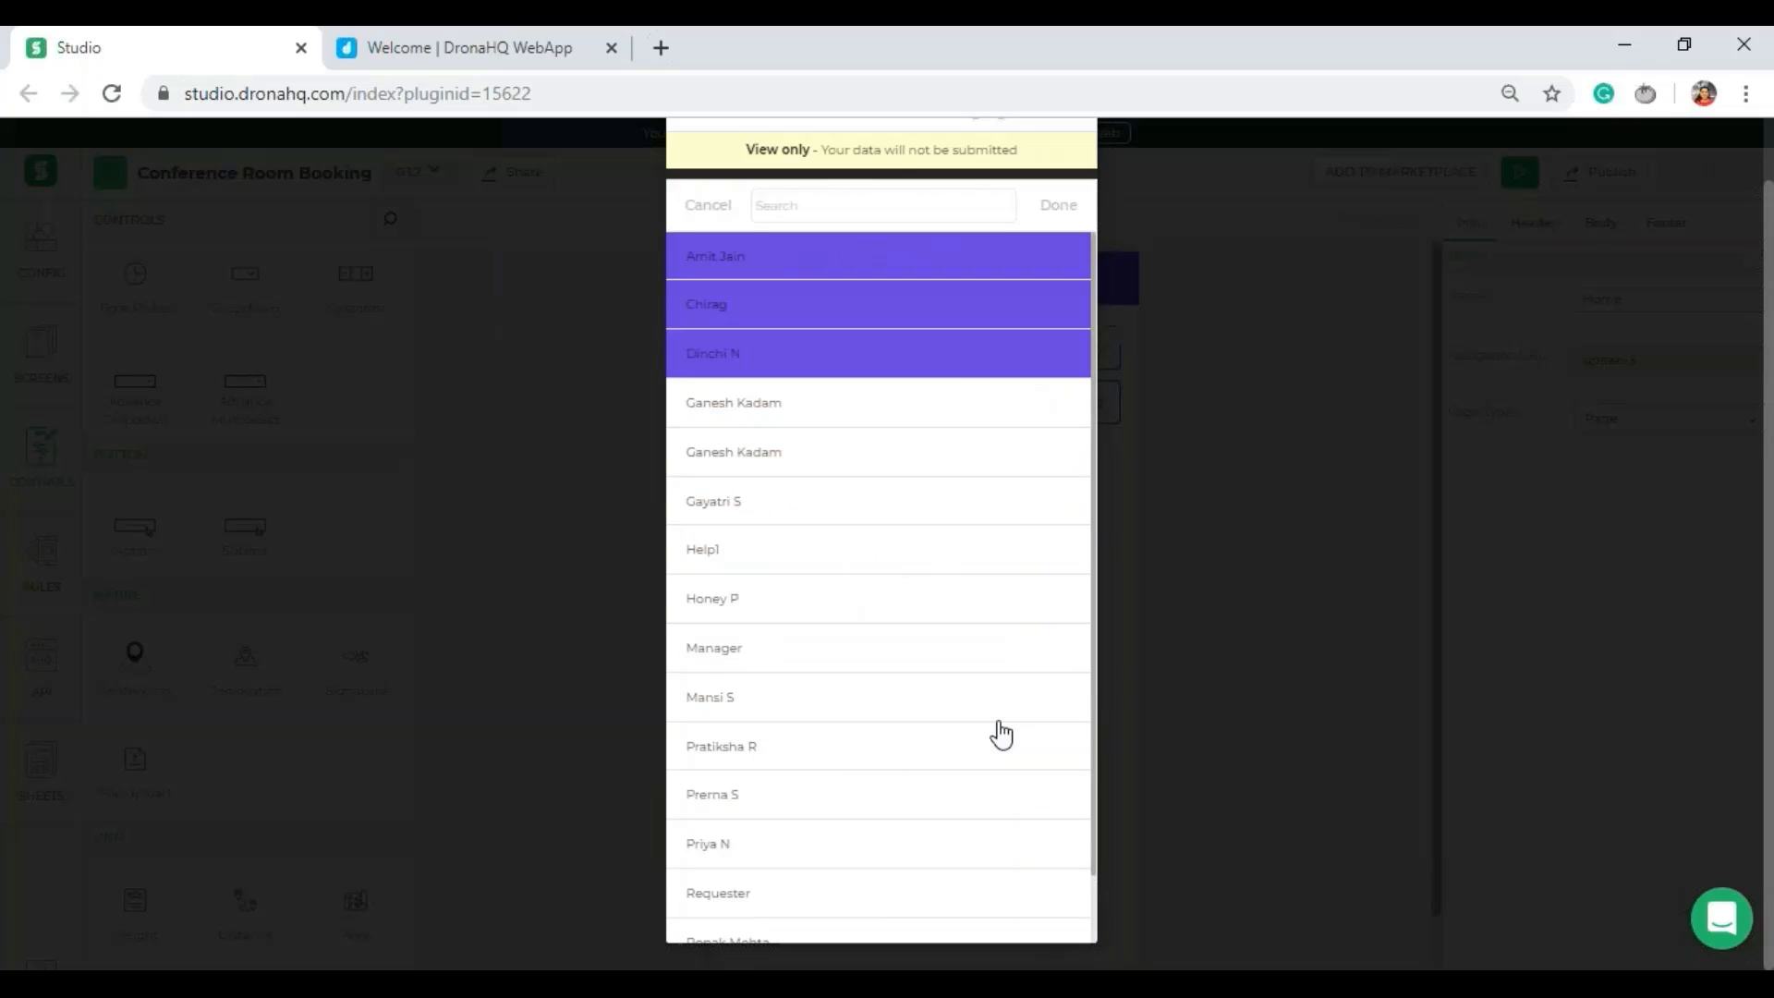
pyautogui.click(939, 369)
pyautogui.click(918, 467)
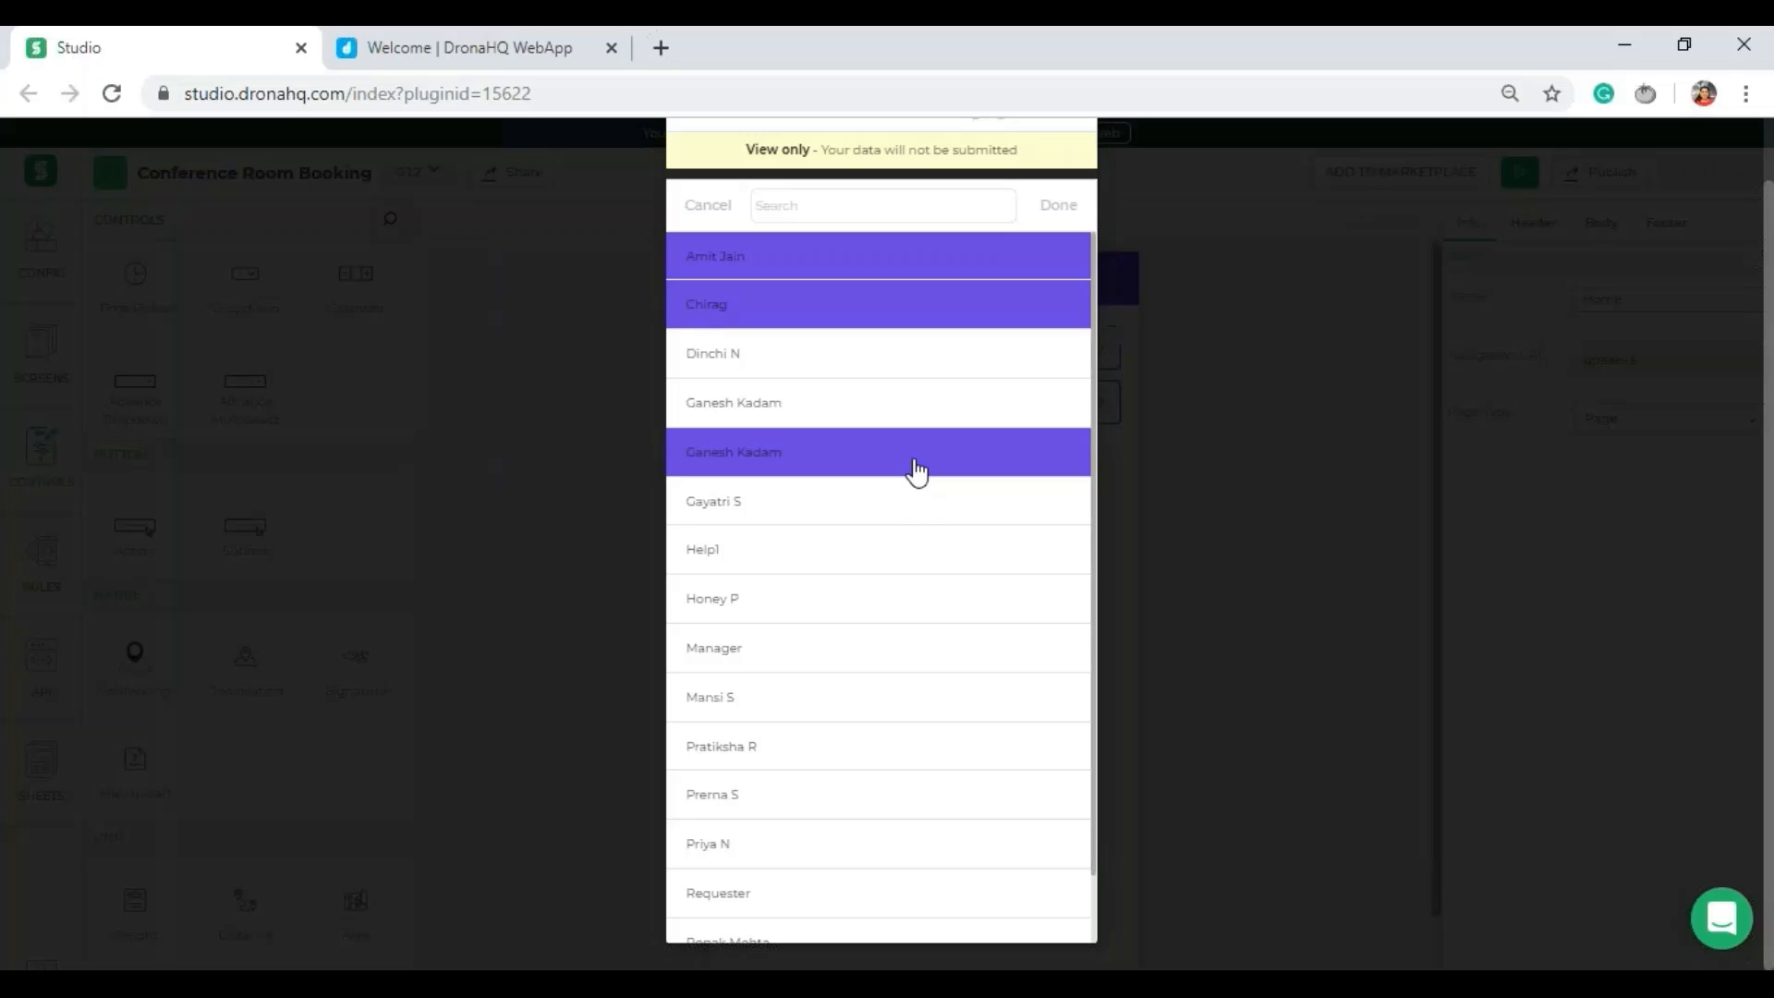
pyautogui.click(914, 514)
pyautogui.click(913, 558)
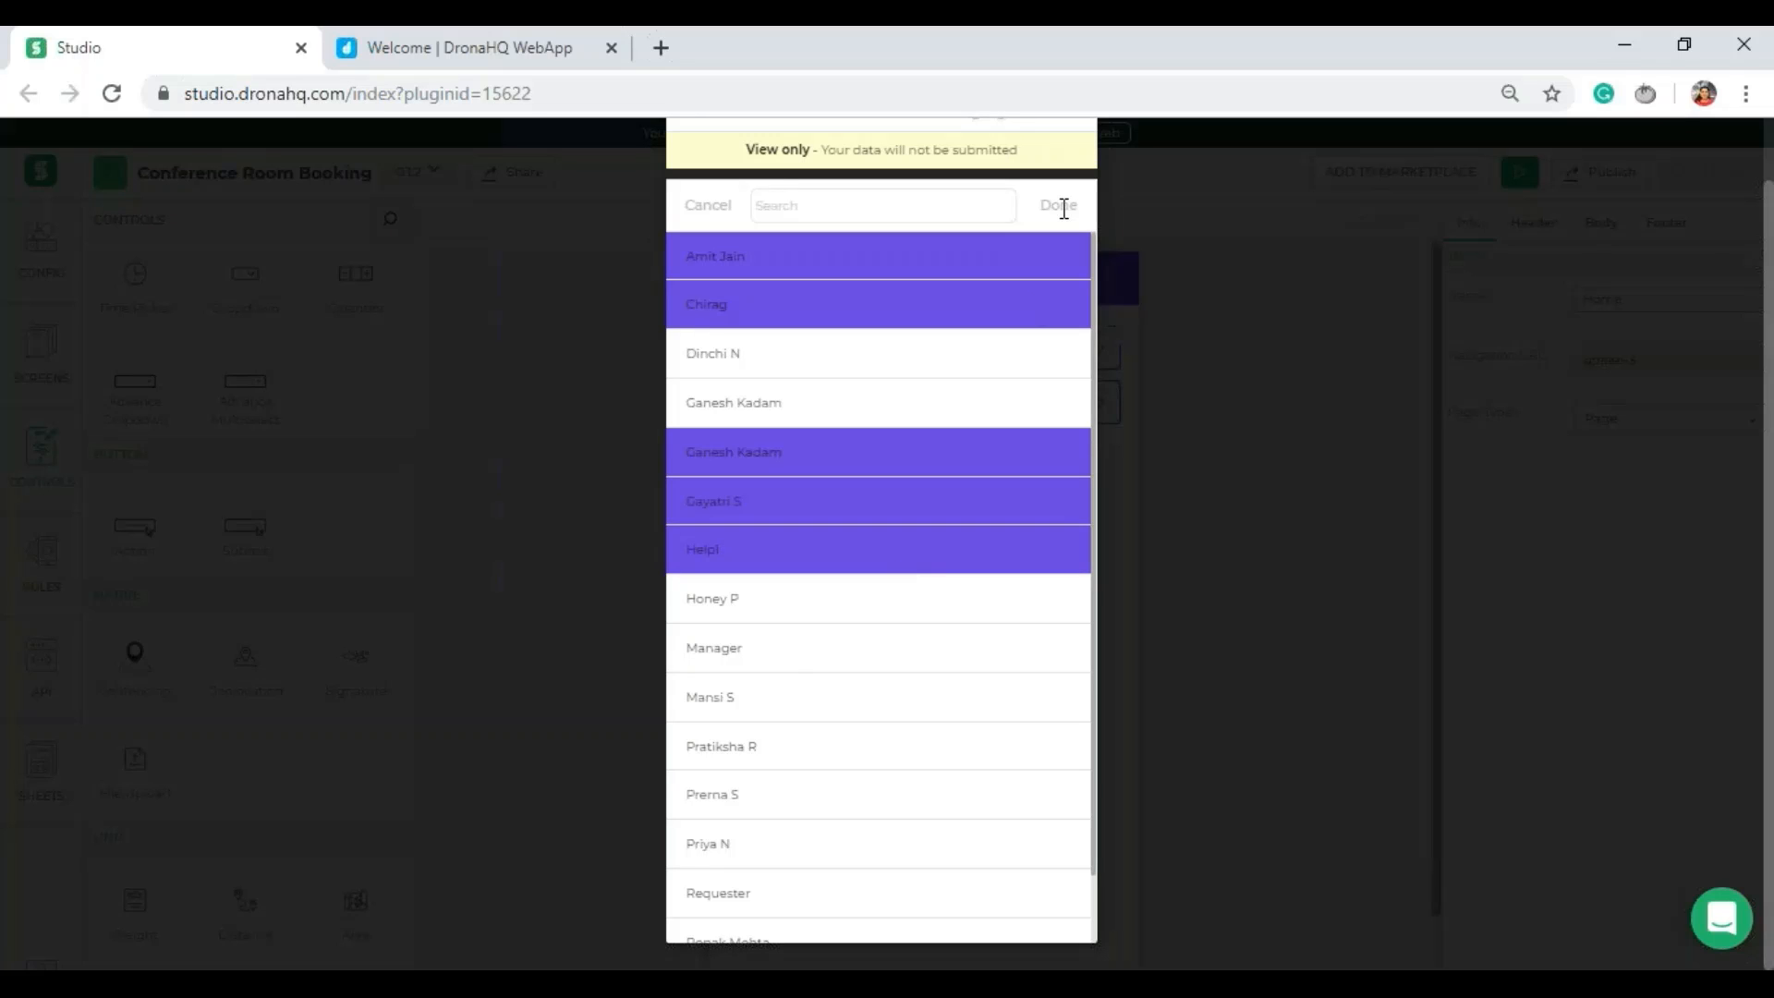
pyautogui.click(1061, 205)
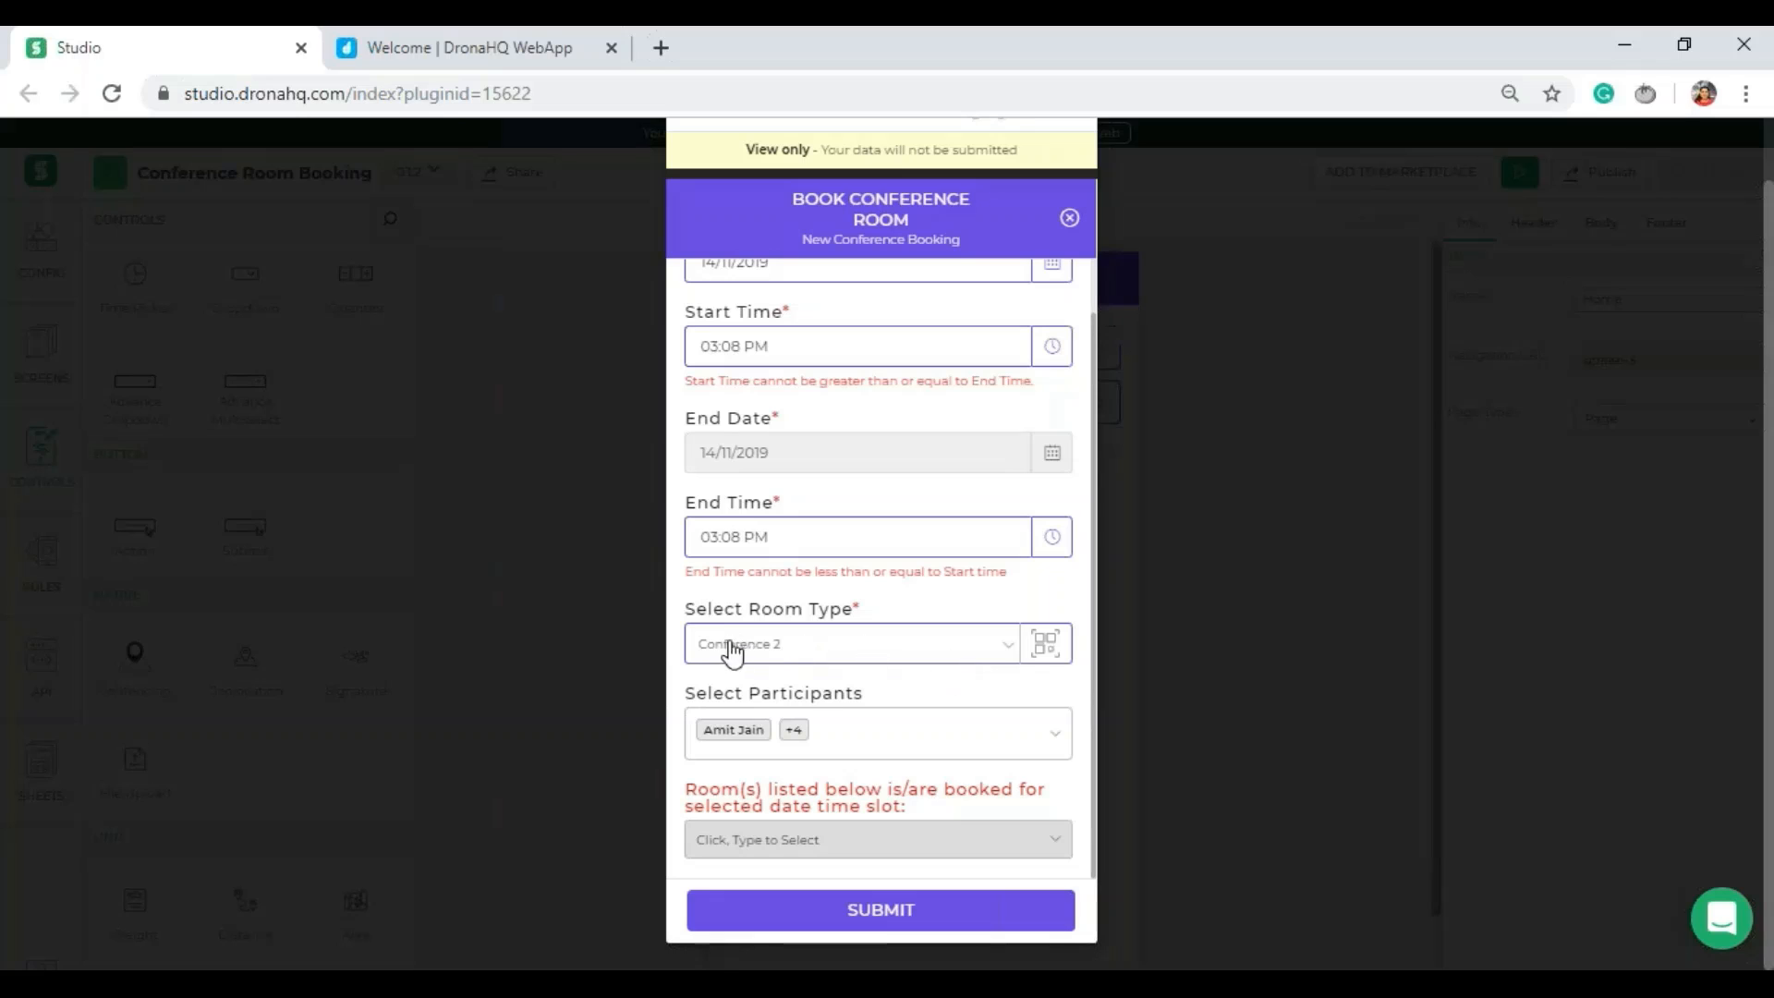
# - Choose Conference 1 as the room type and close the booking form without submitting
pyautogui.click(837, 658)
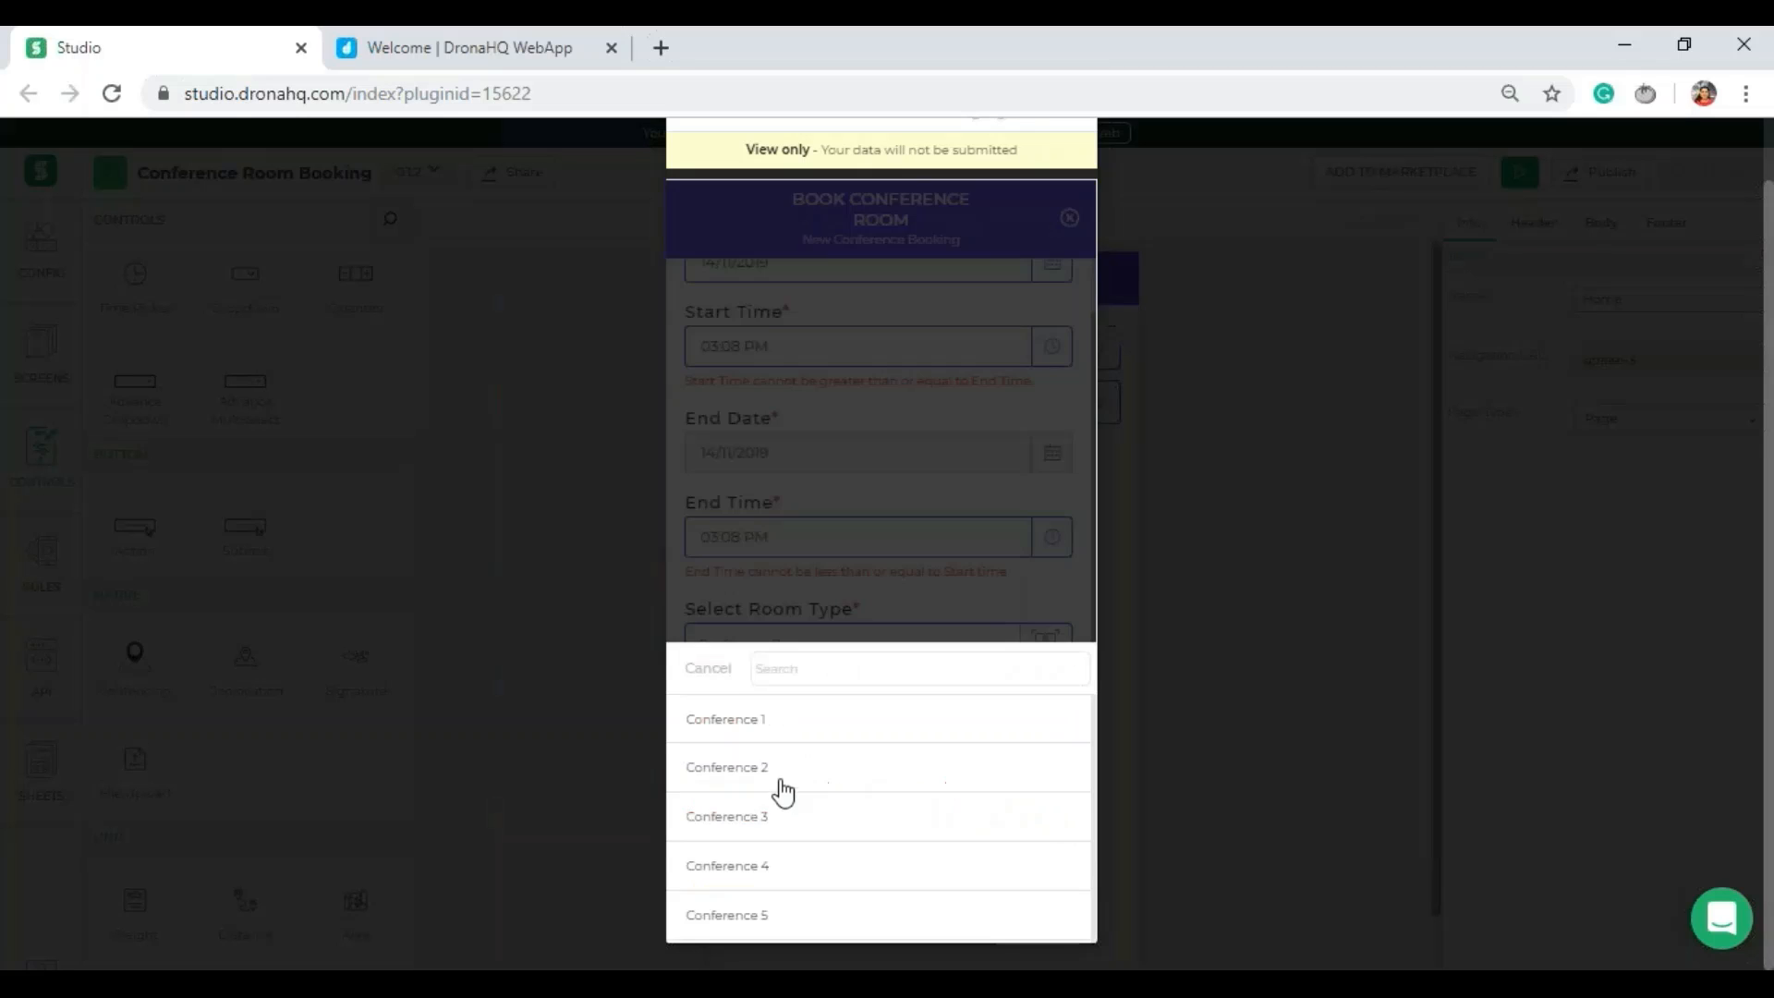
pyautogui.click(708, 721)
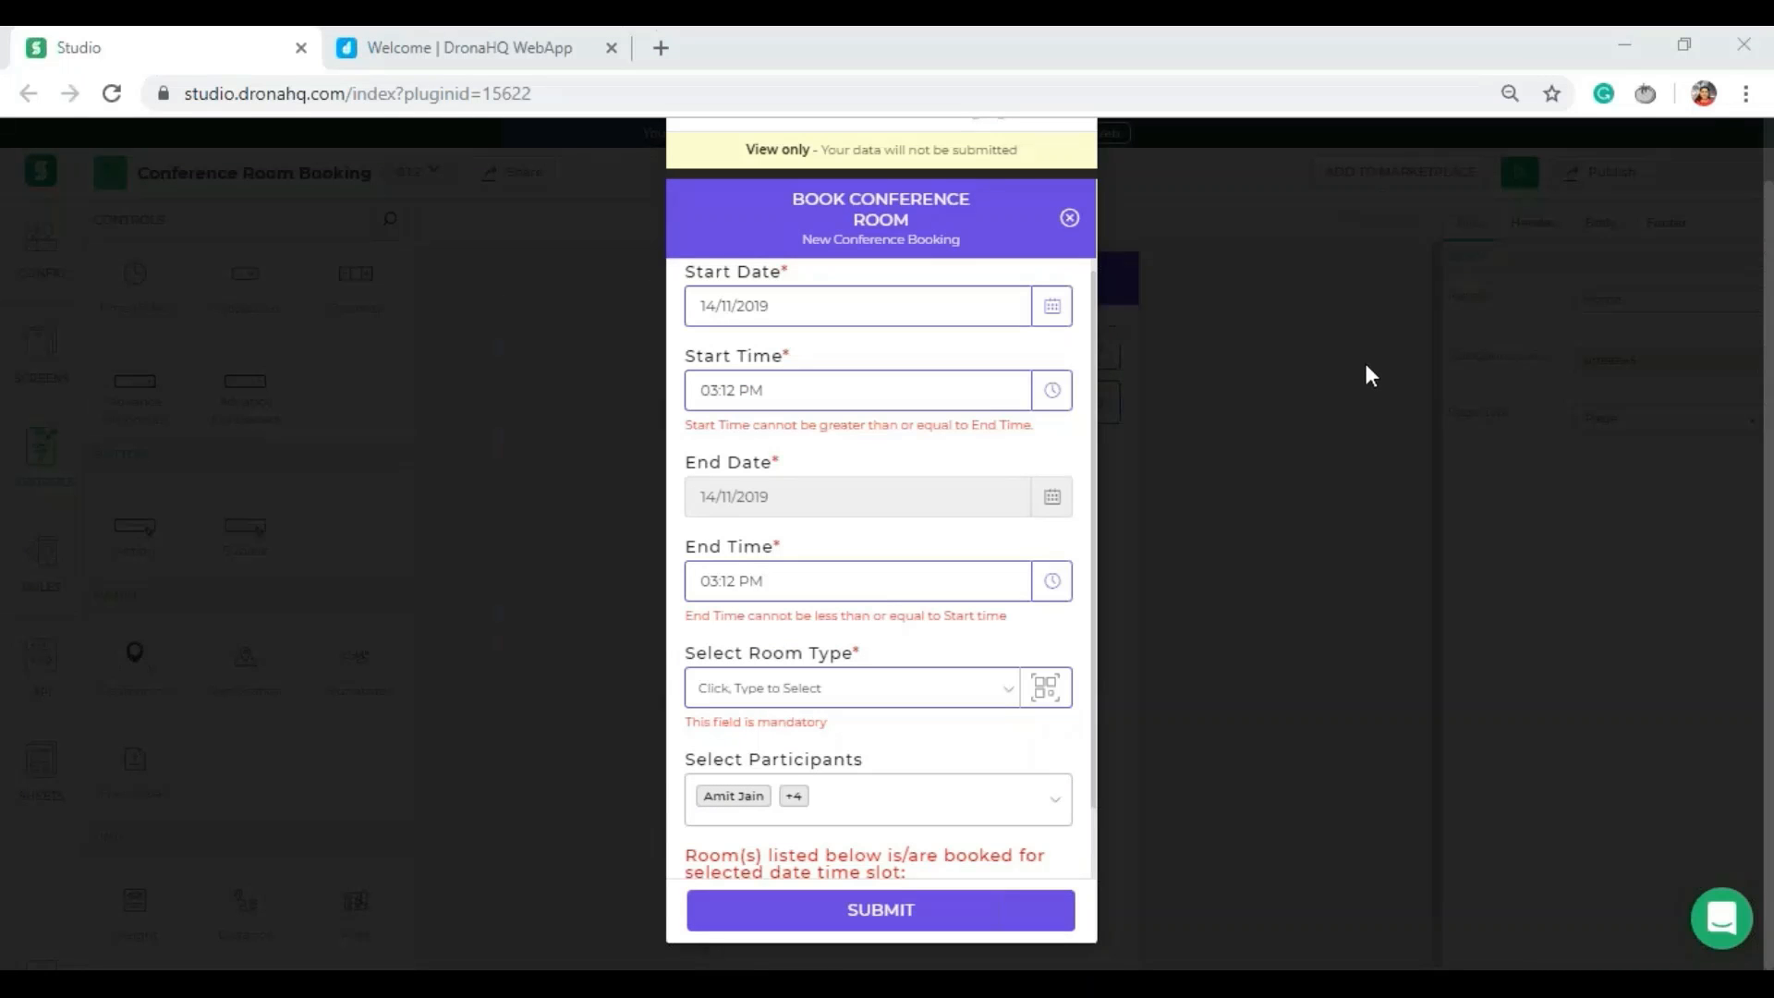
pyautogui.click(1069, 222)
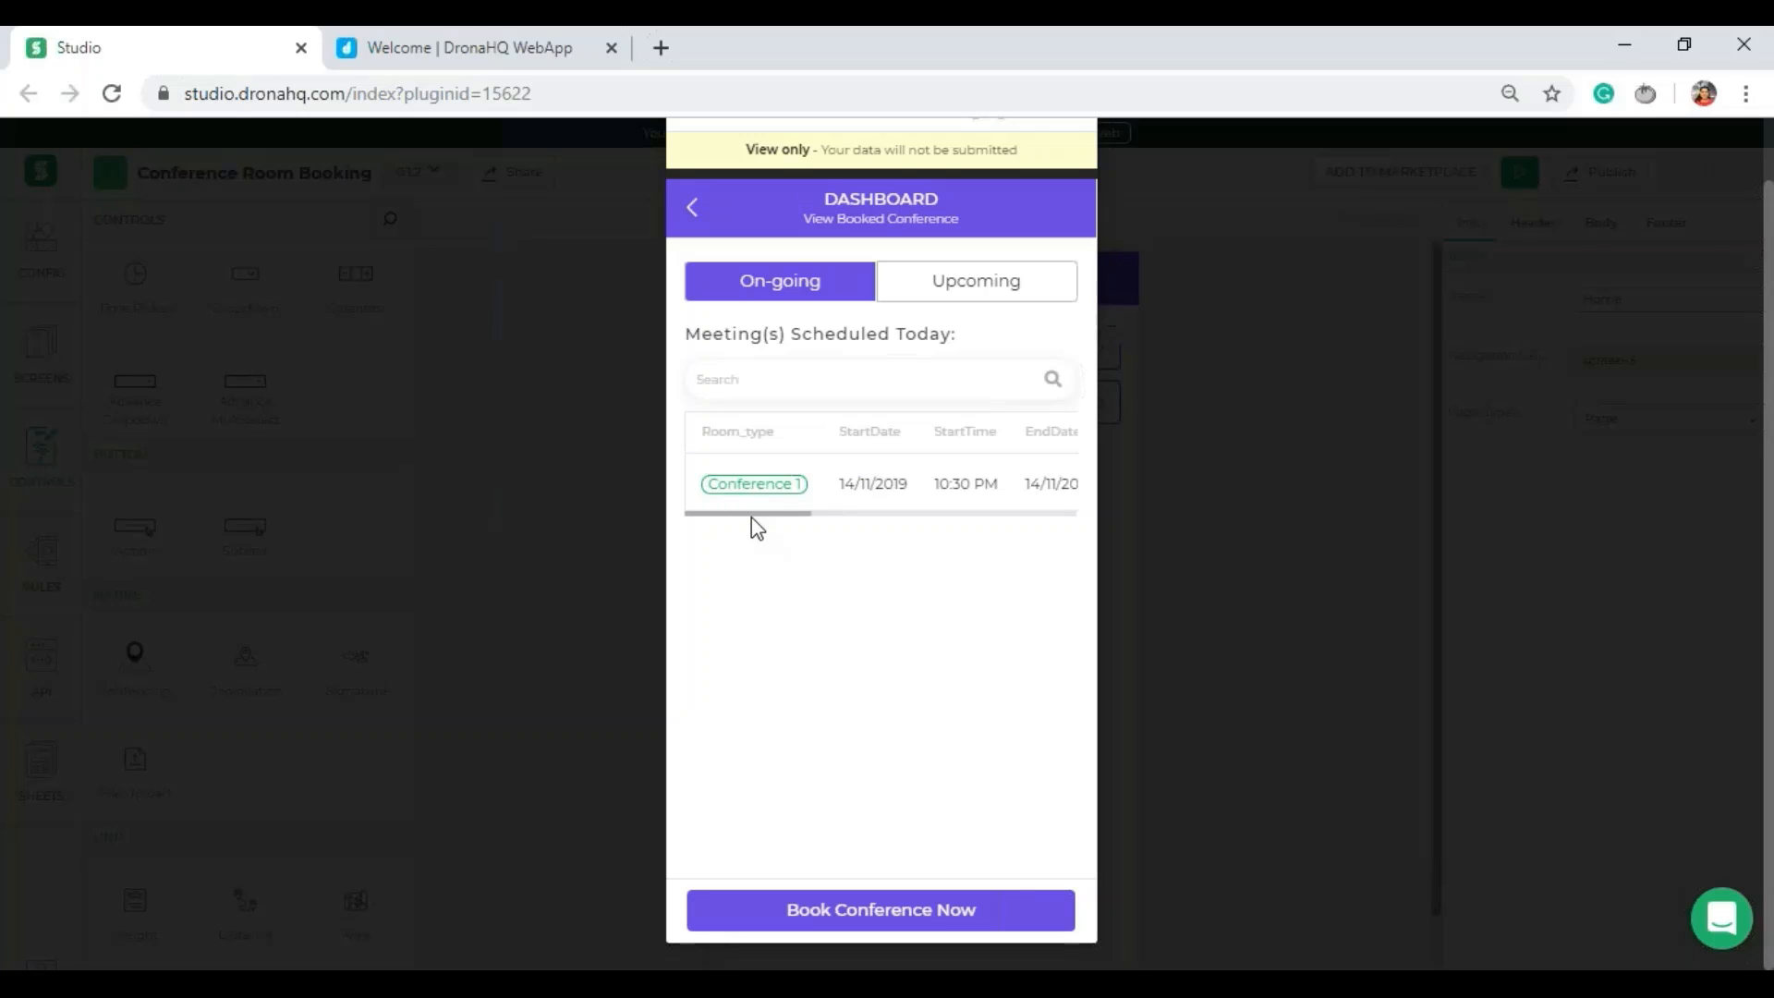
# - Review the on-going and upcoming meetings on the previewed dashboard and return to the home screen
pyautogui.moveTo(756, 514); pyautogui.dragTo(705, 522)
pyautogui.click(970, 294)
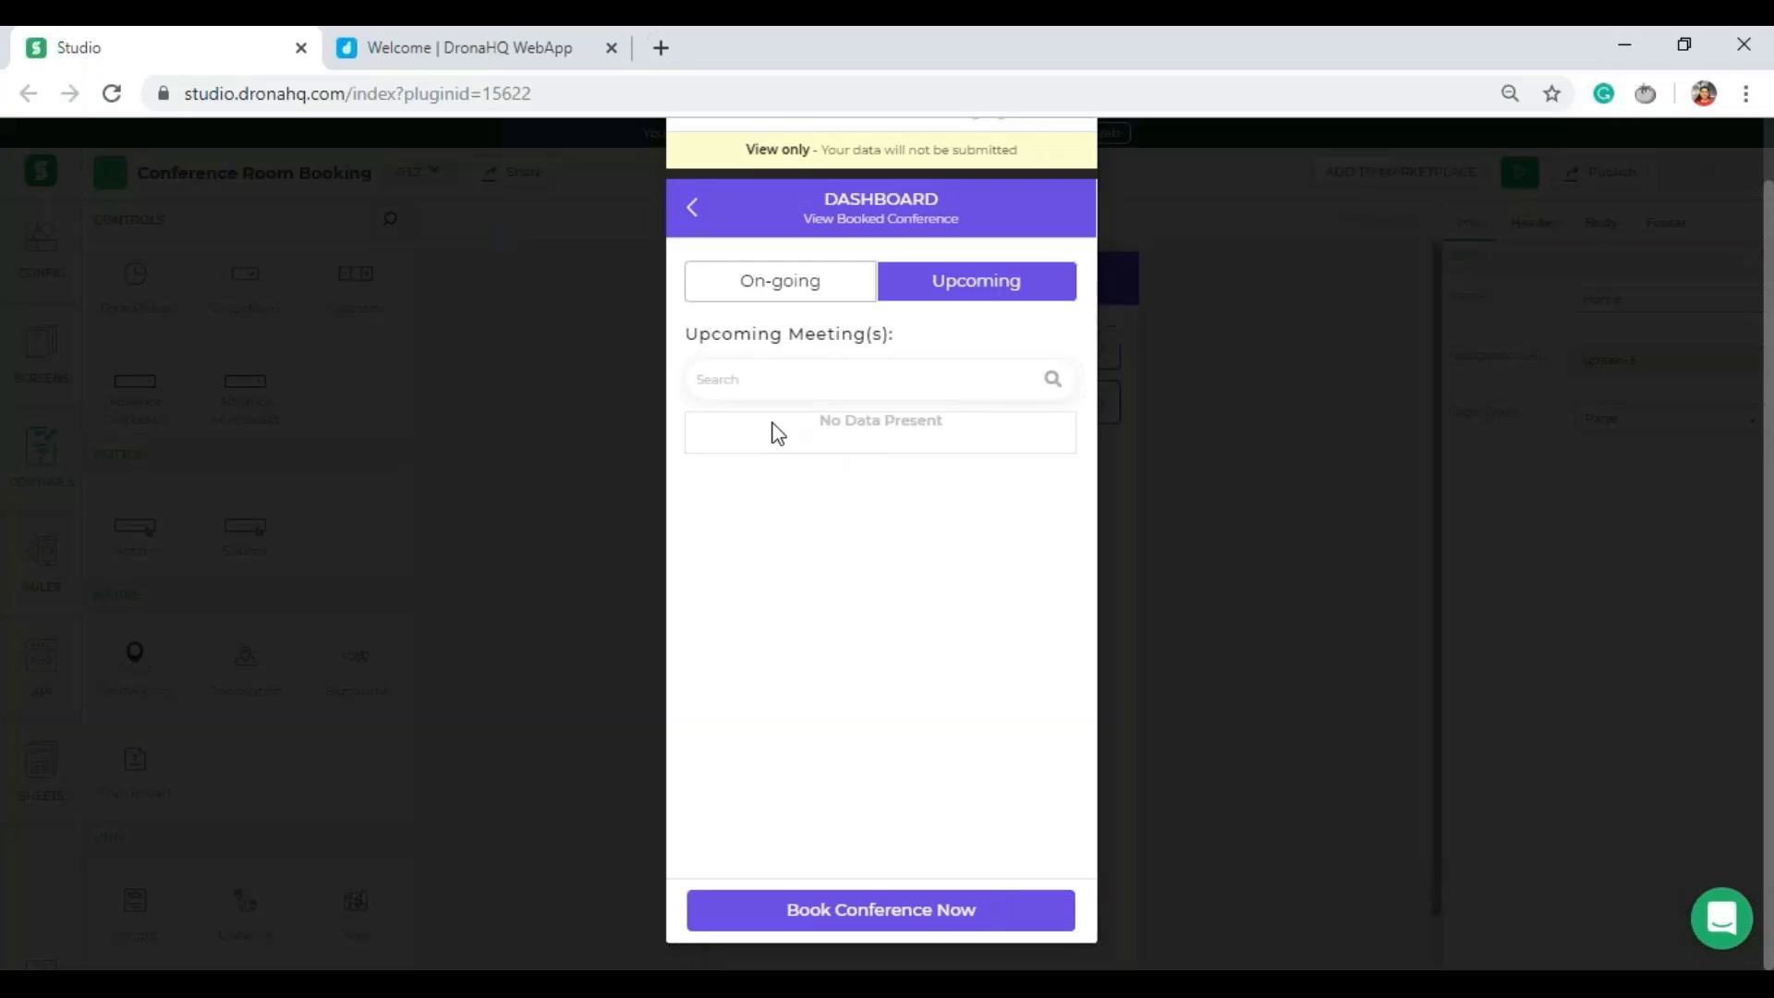
pyautogui.click(701, 216)
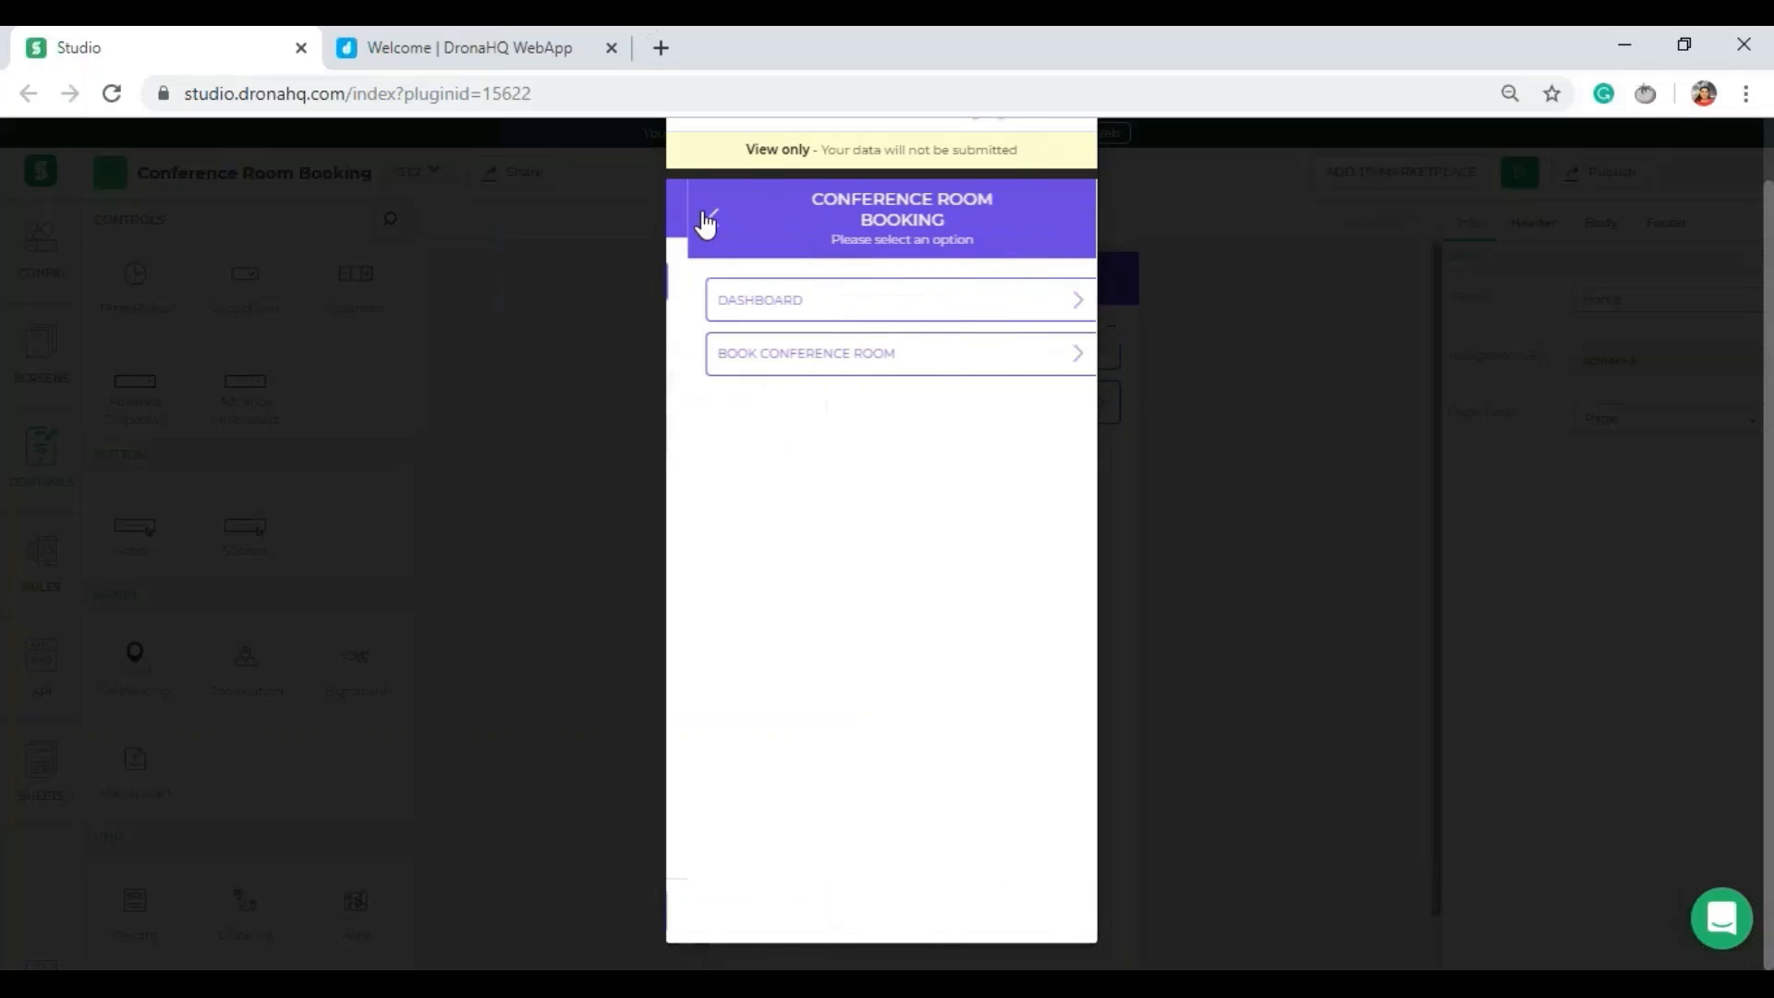
pyautogui.click(761, 319)
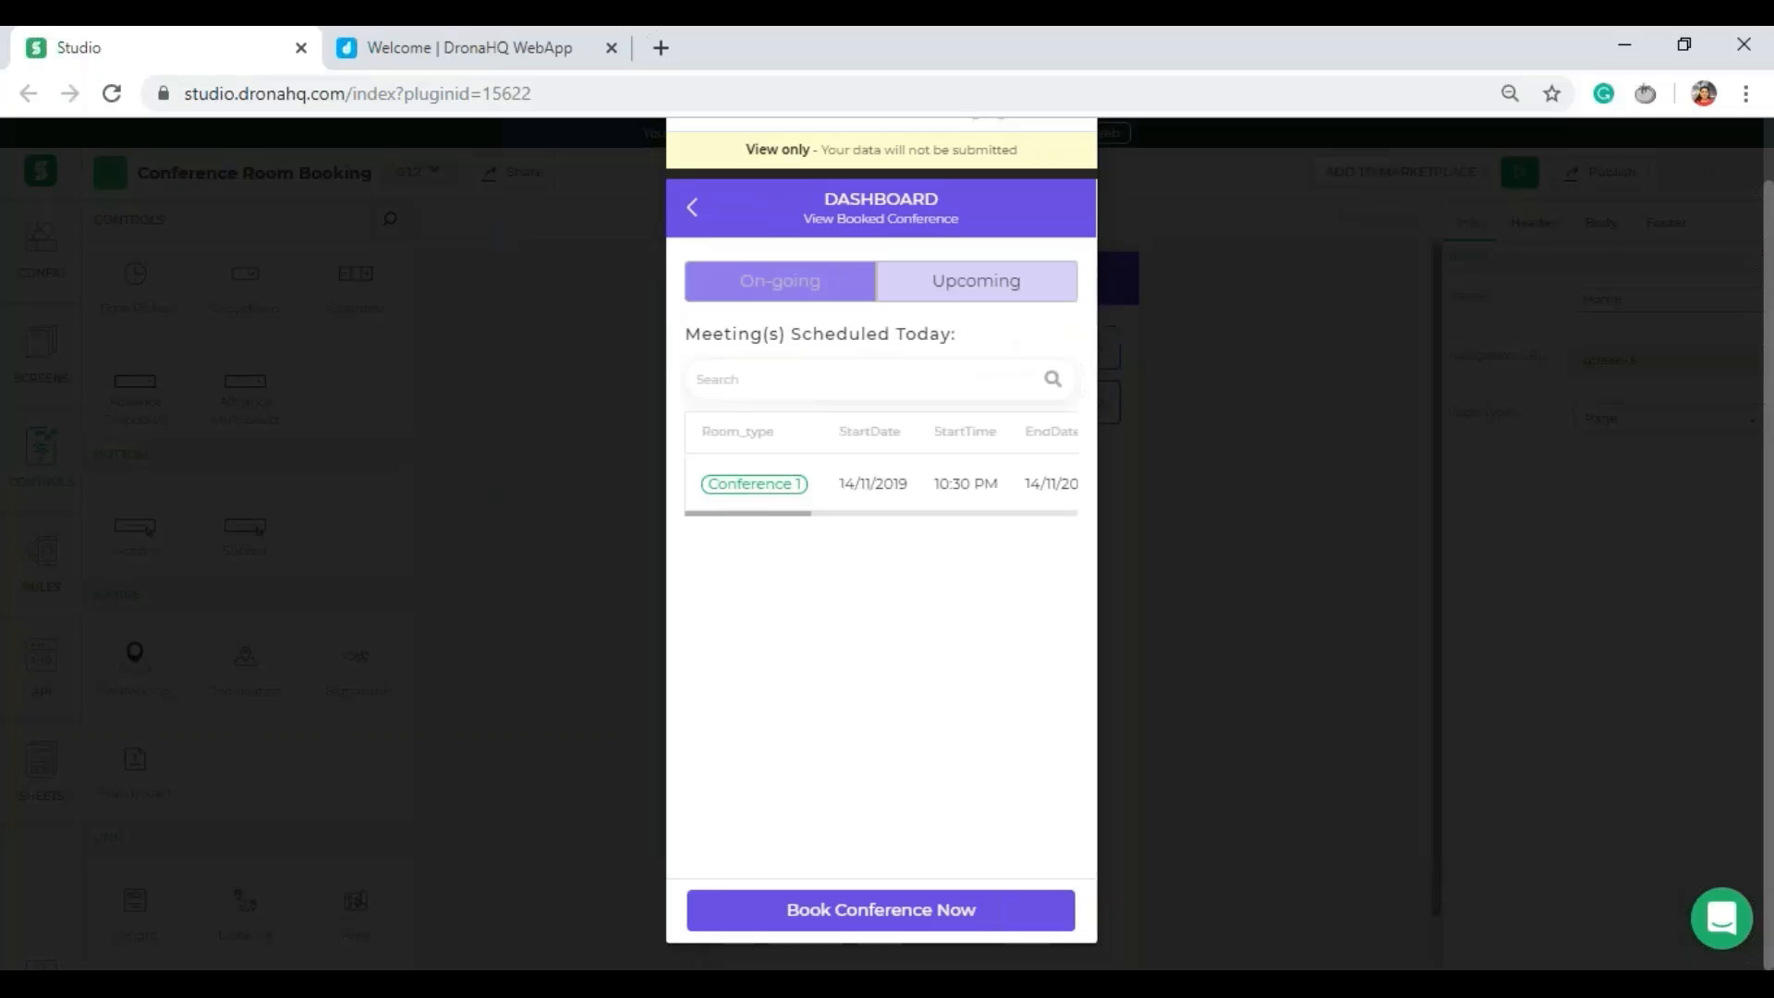
pyautogui.click(692, 208)
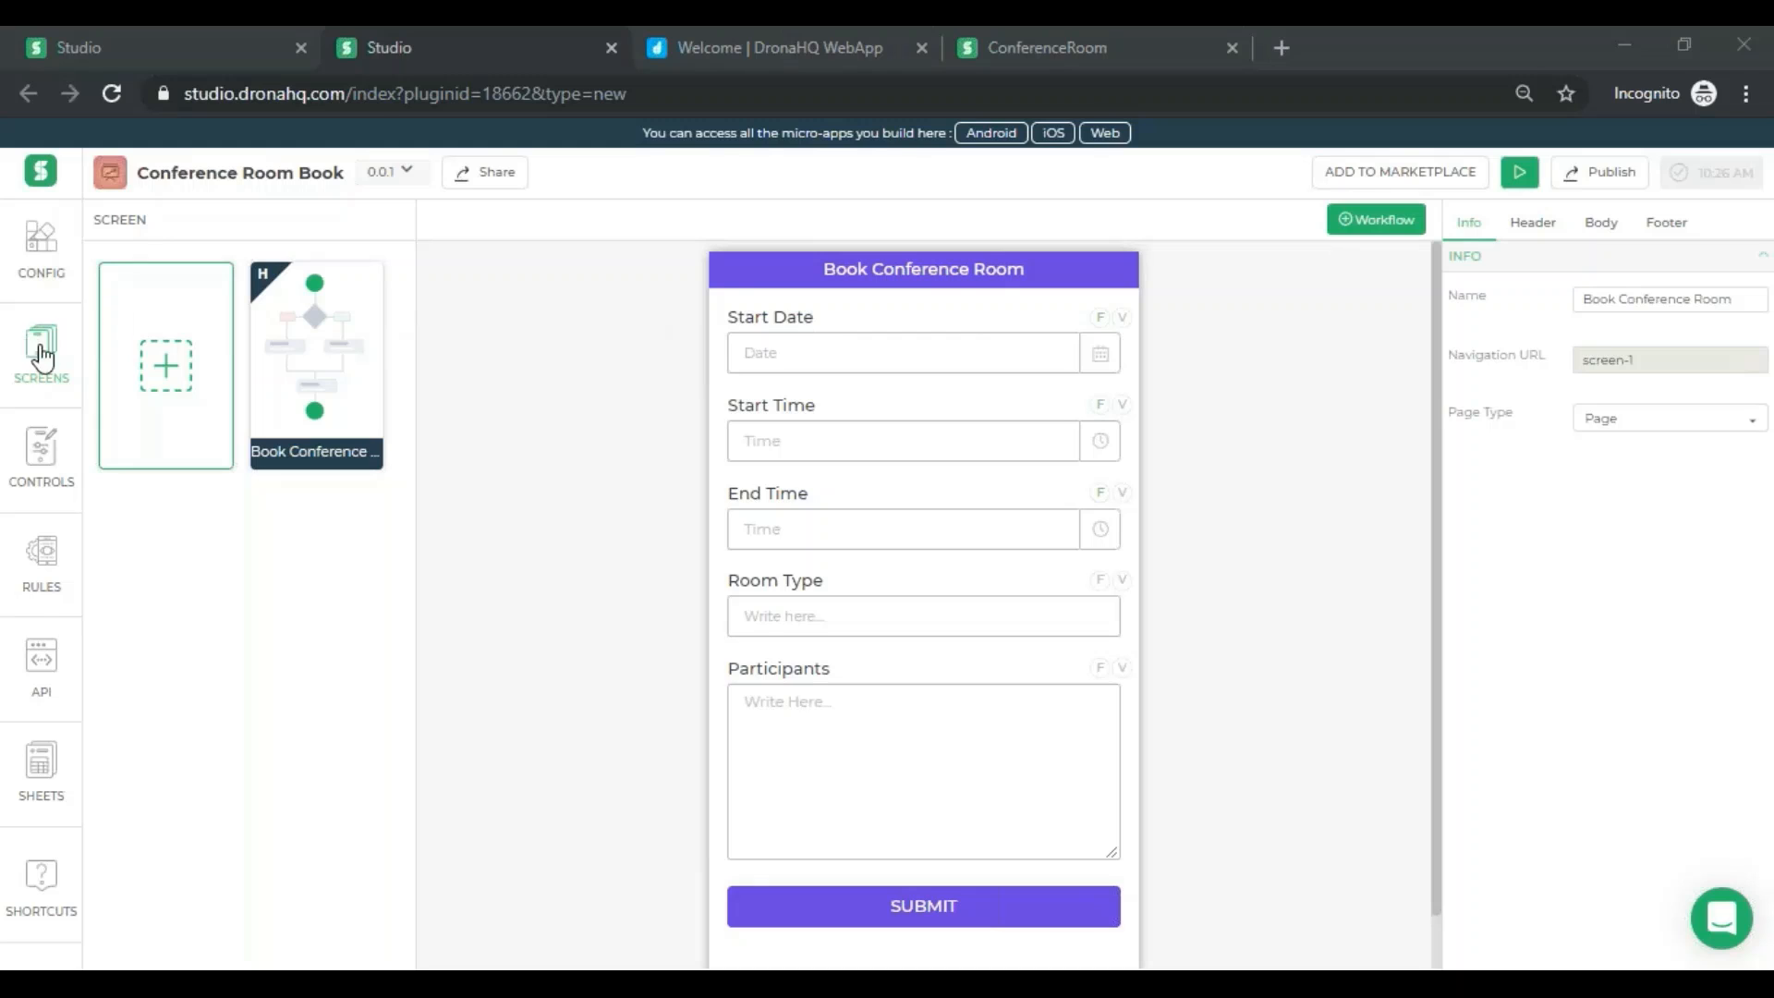
# - Create a new screen of the Empty type named Menu in the Conference Room Book app
pyautogui.click(32, 378)
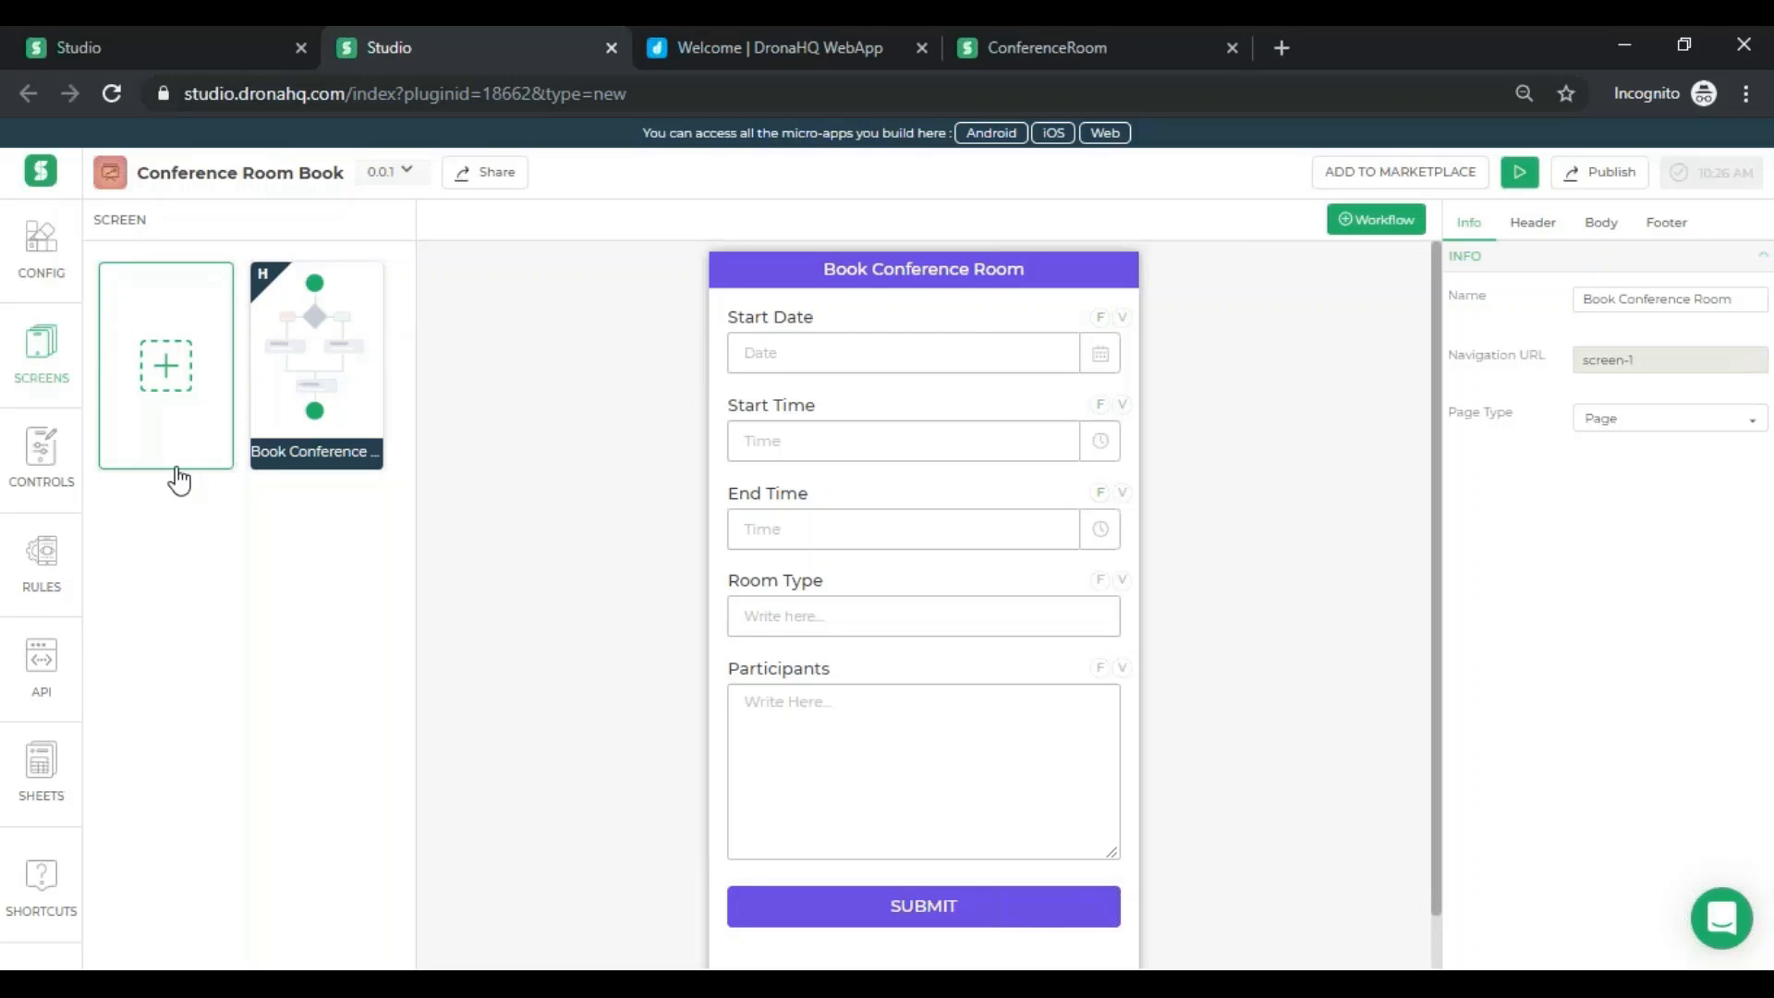
pyautogui.moveTo(255, 383)
pyautogui.click(175, 373)
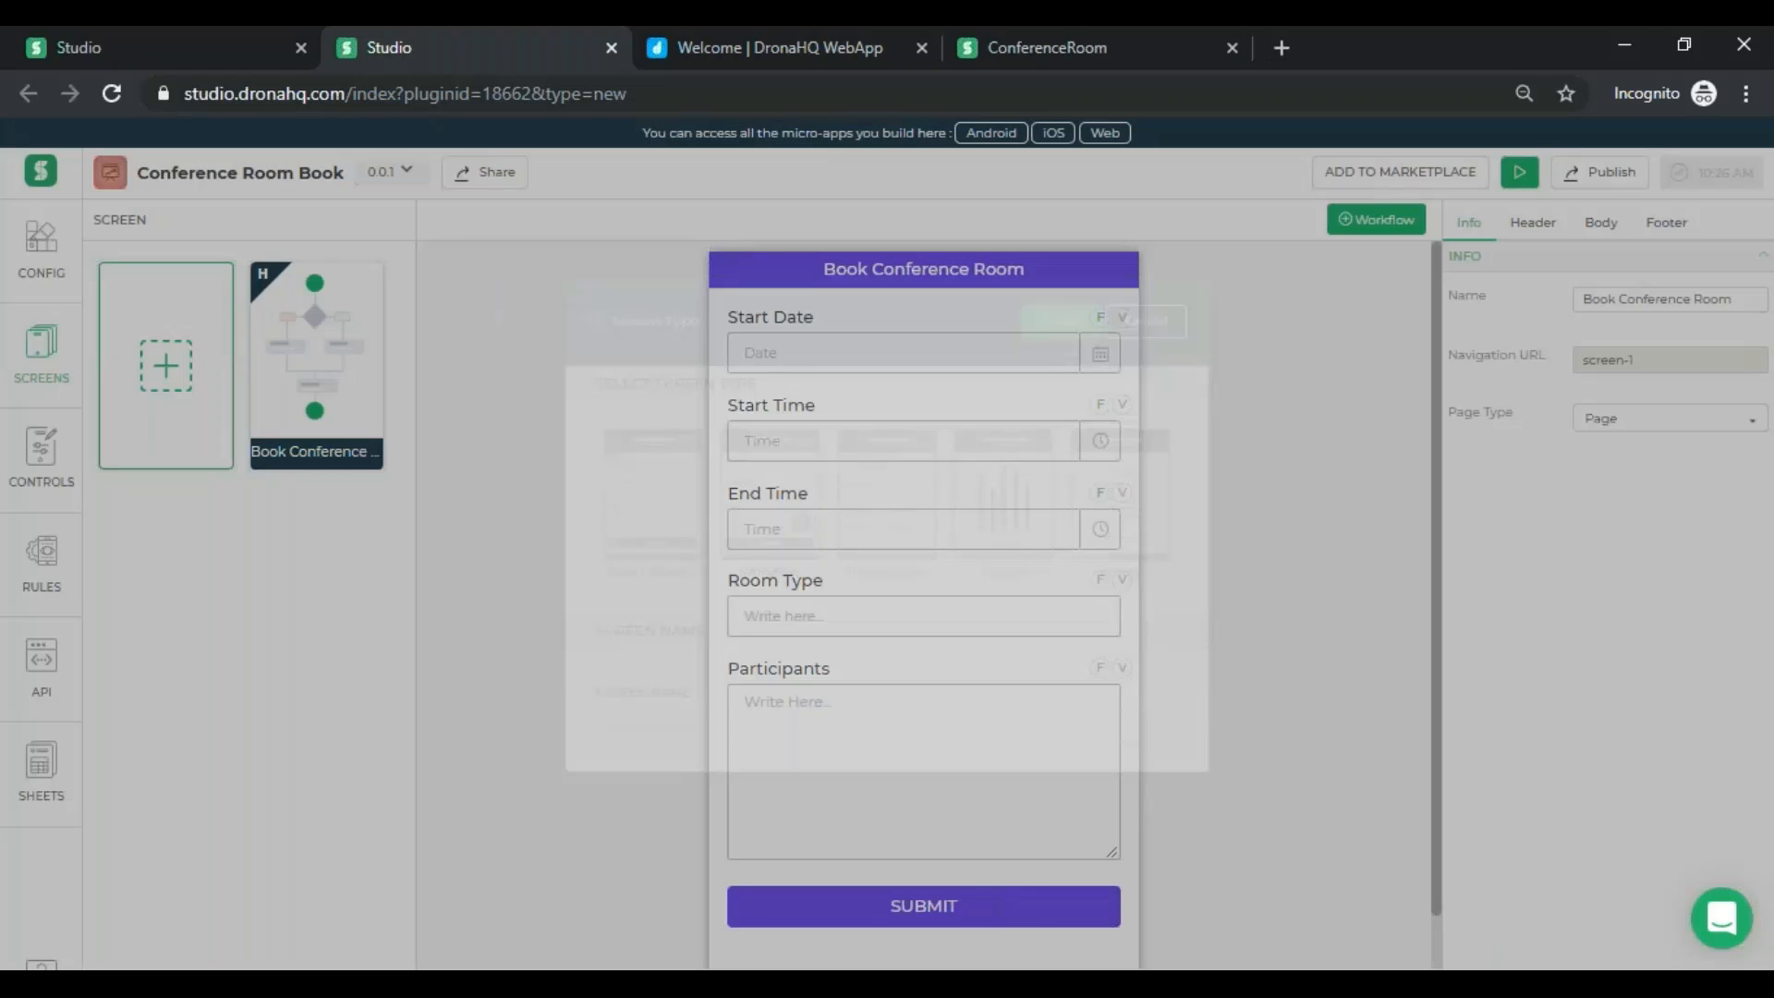
pyautogui.click(644, 776)
pyautogui.write('Menu')
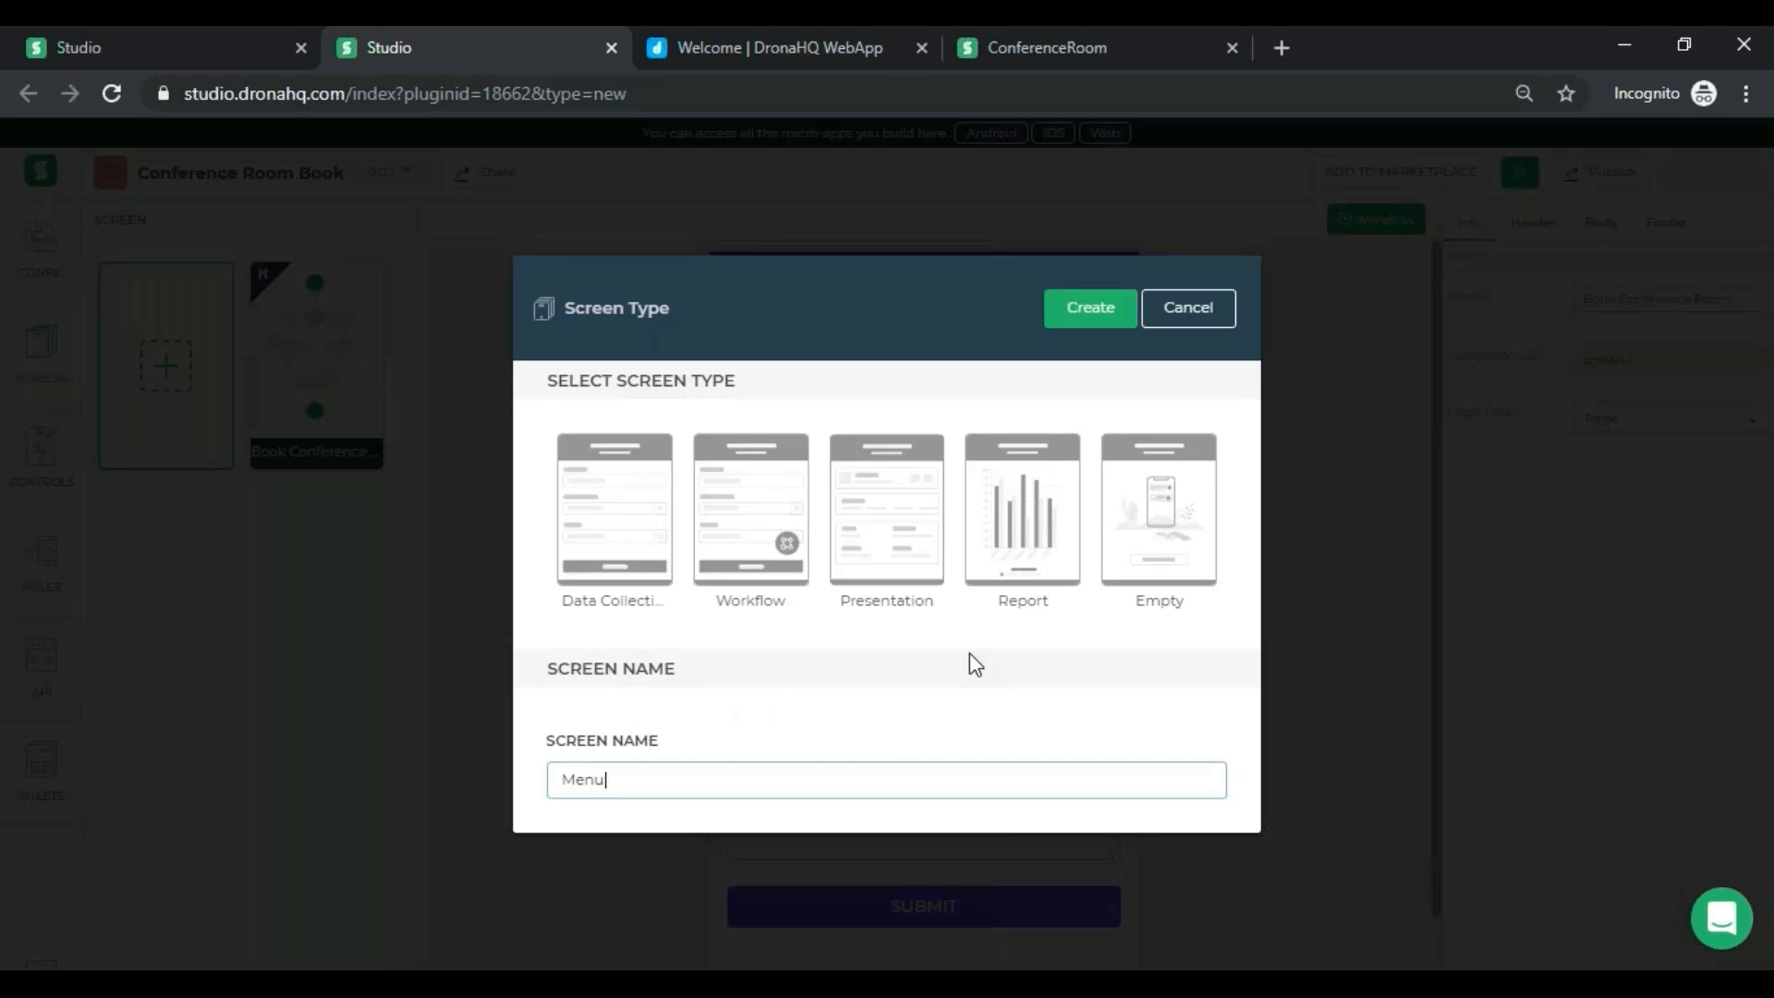
pyautogui.click(1140, 502)
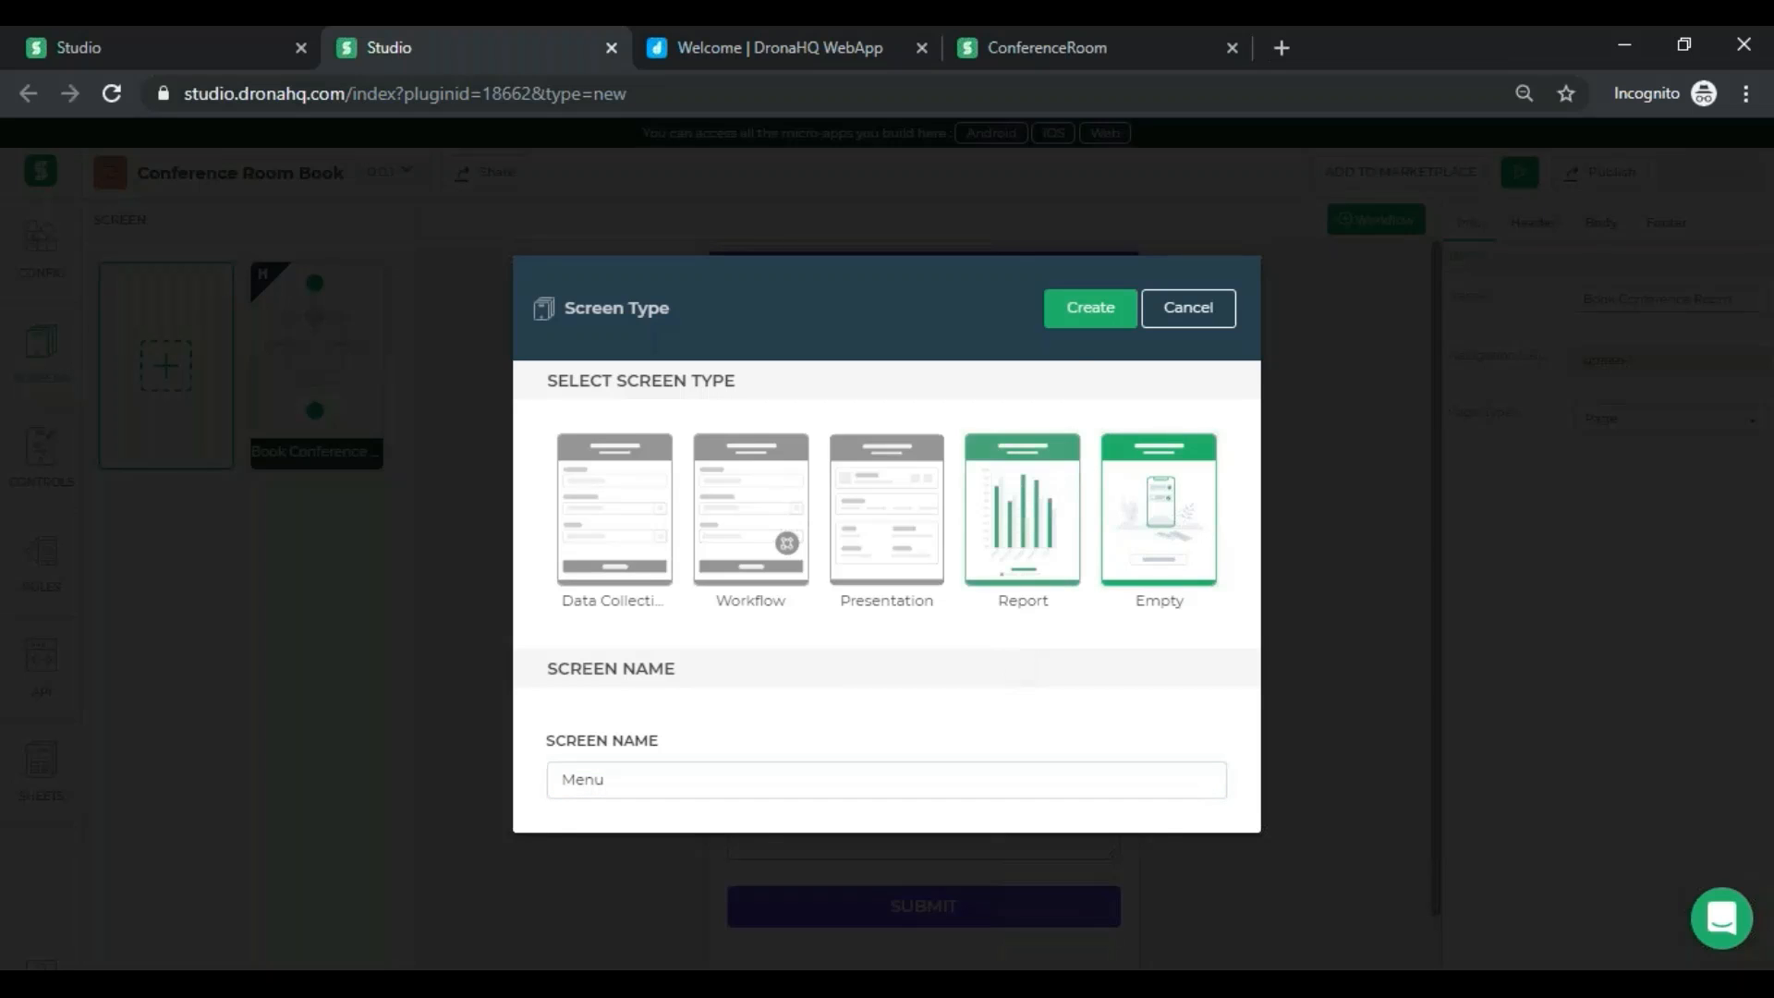
pyautogui.click(1105, 320)
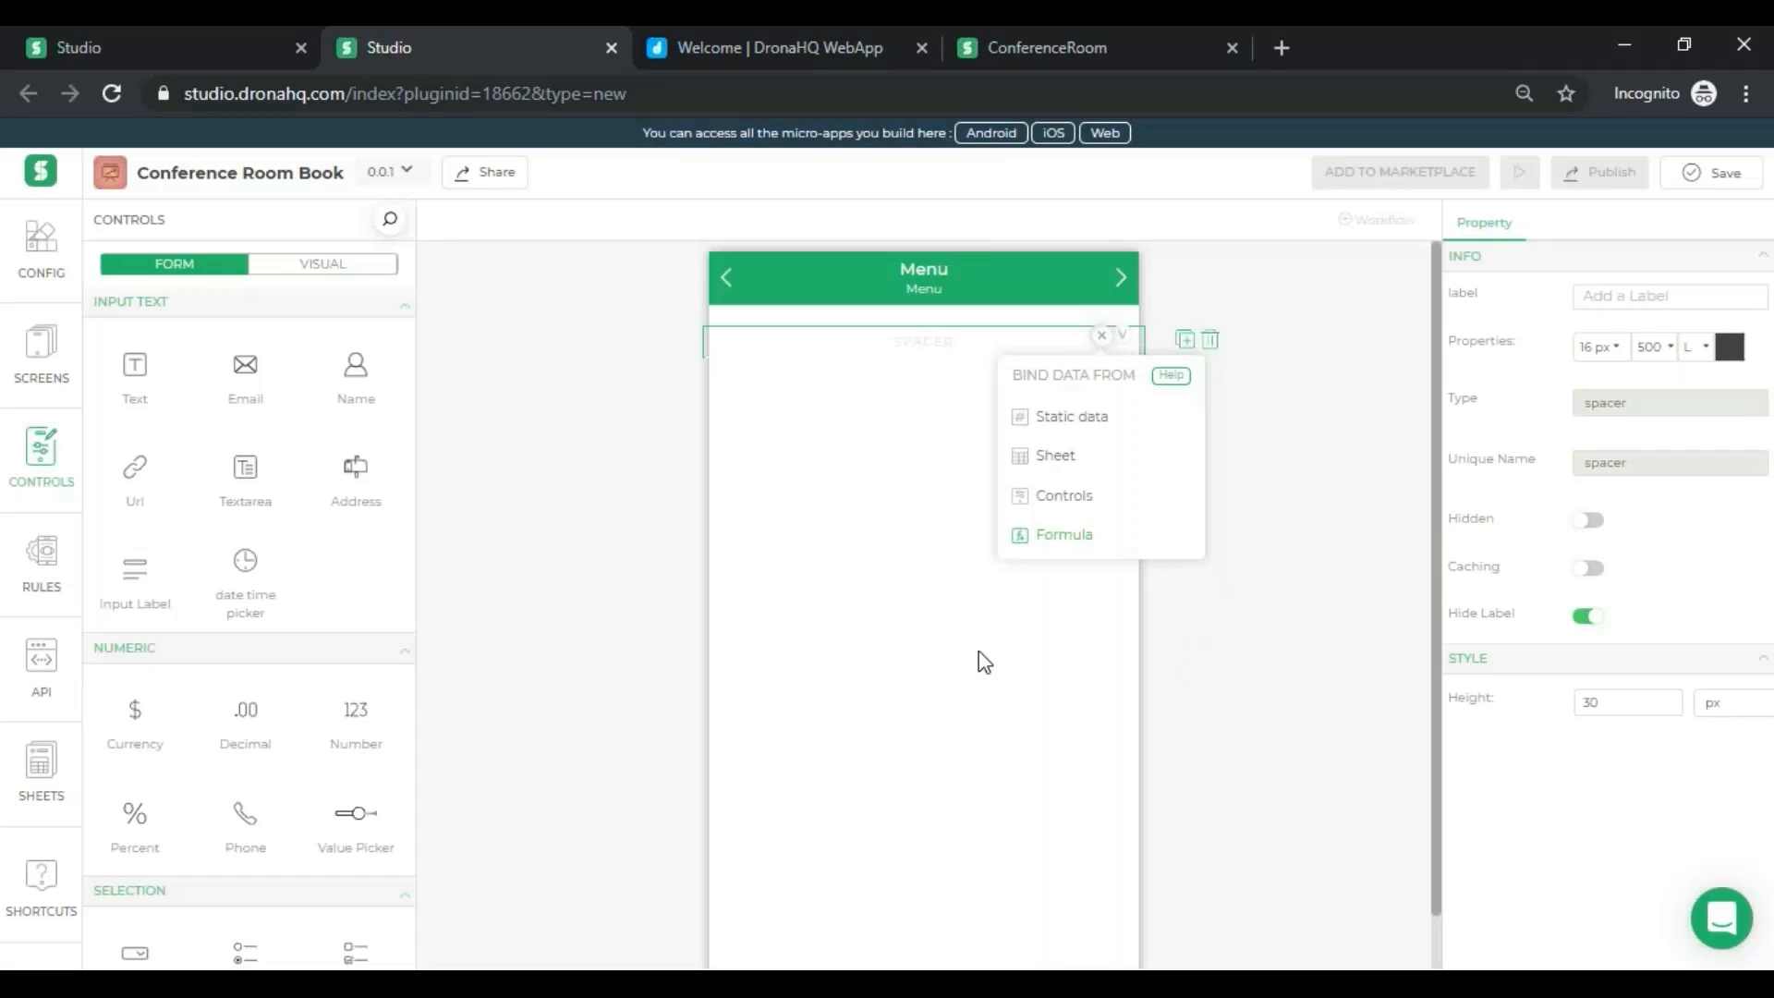
# - Create a Presentation screen named Dashboard and delete its default Tabular Wildcard Component and Product List controls
pyautogui.click(39, 365)
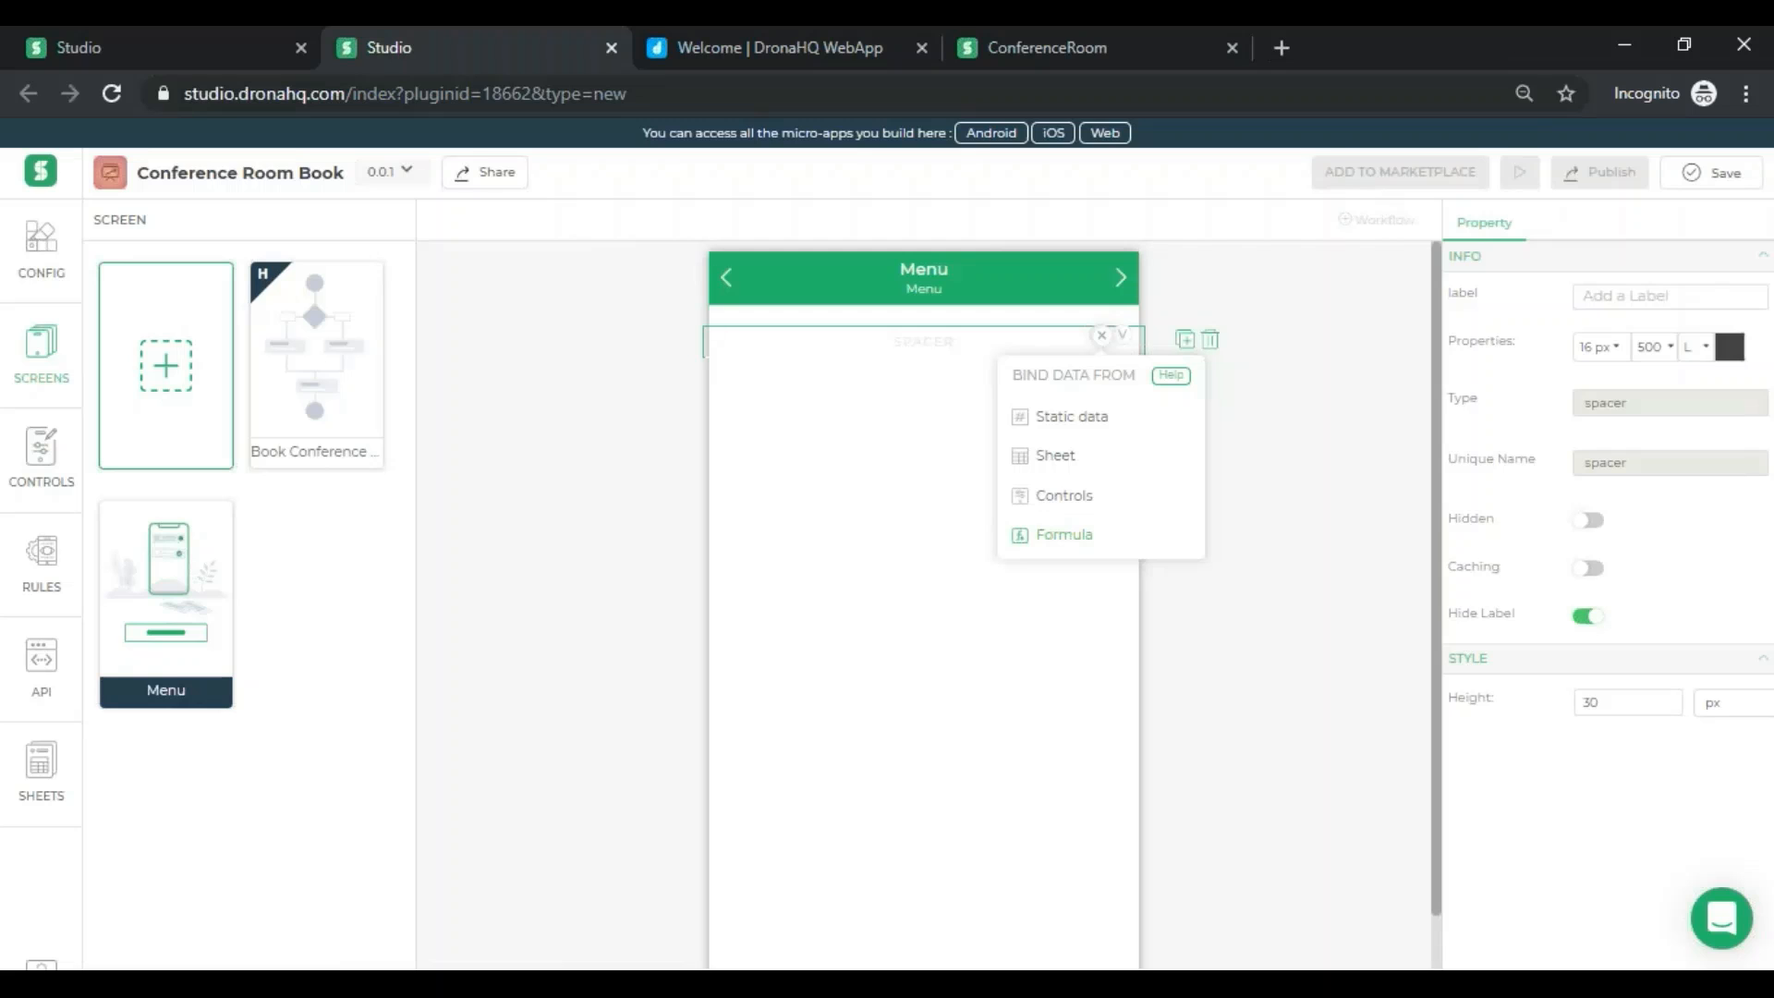
pyautogui.click(167, 366)
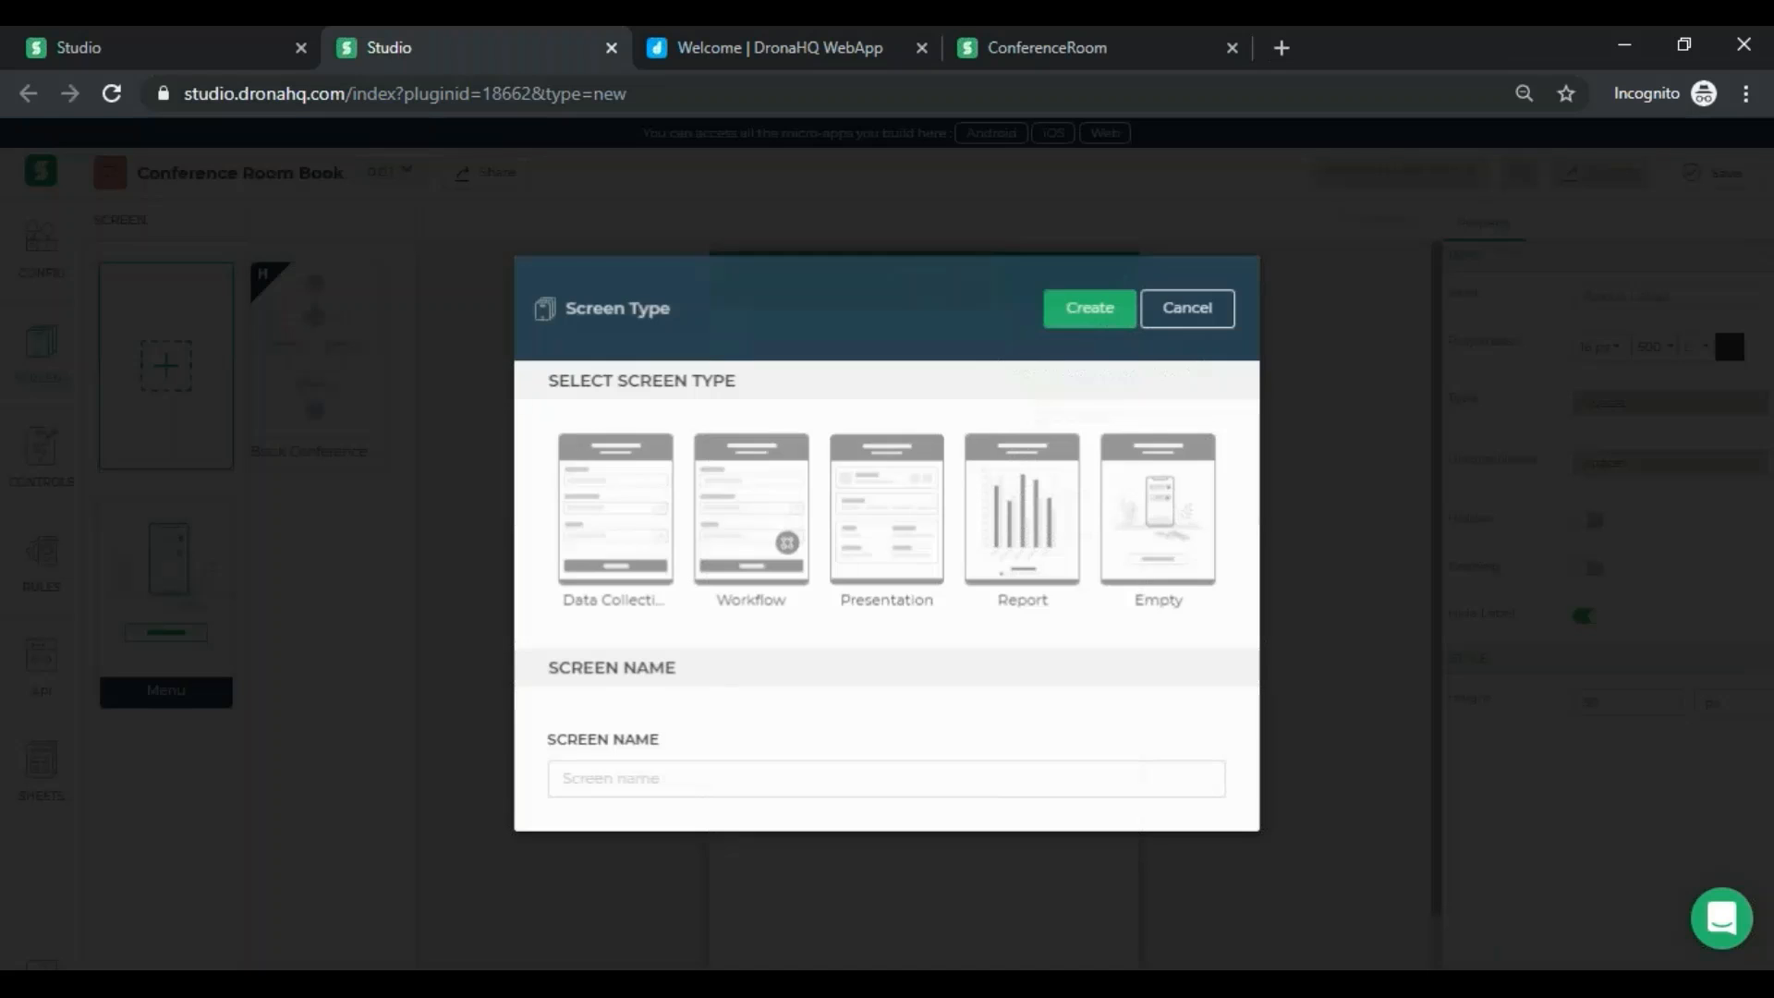
pyautogui.click(890, 518)
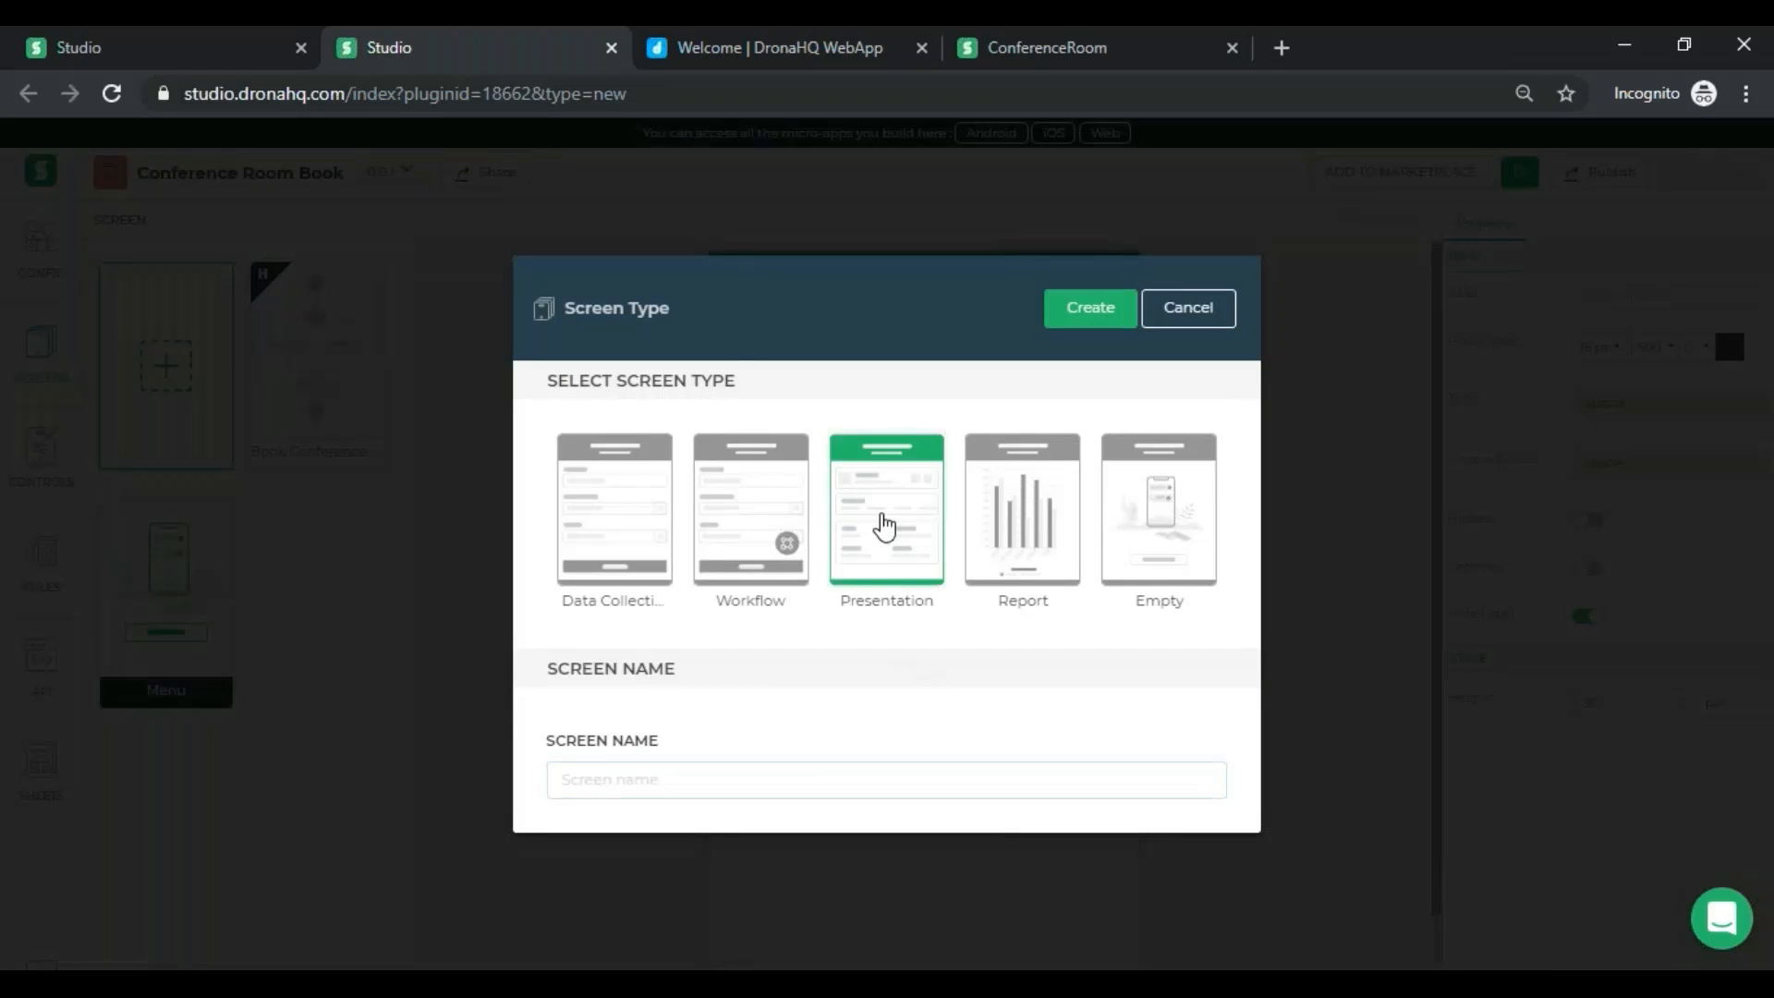
pyautogui.write('D')
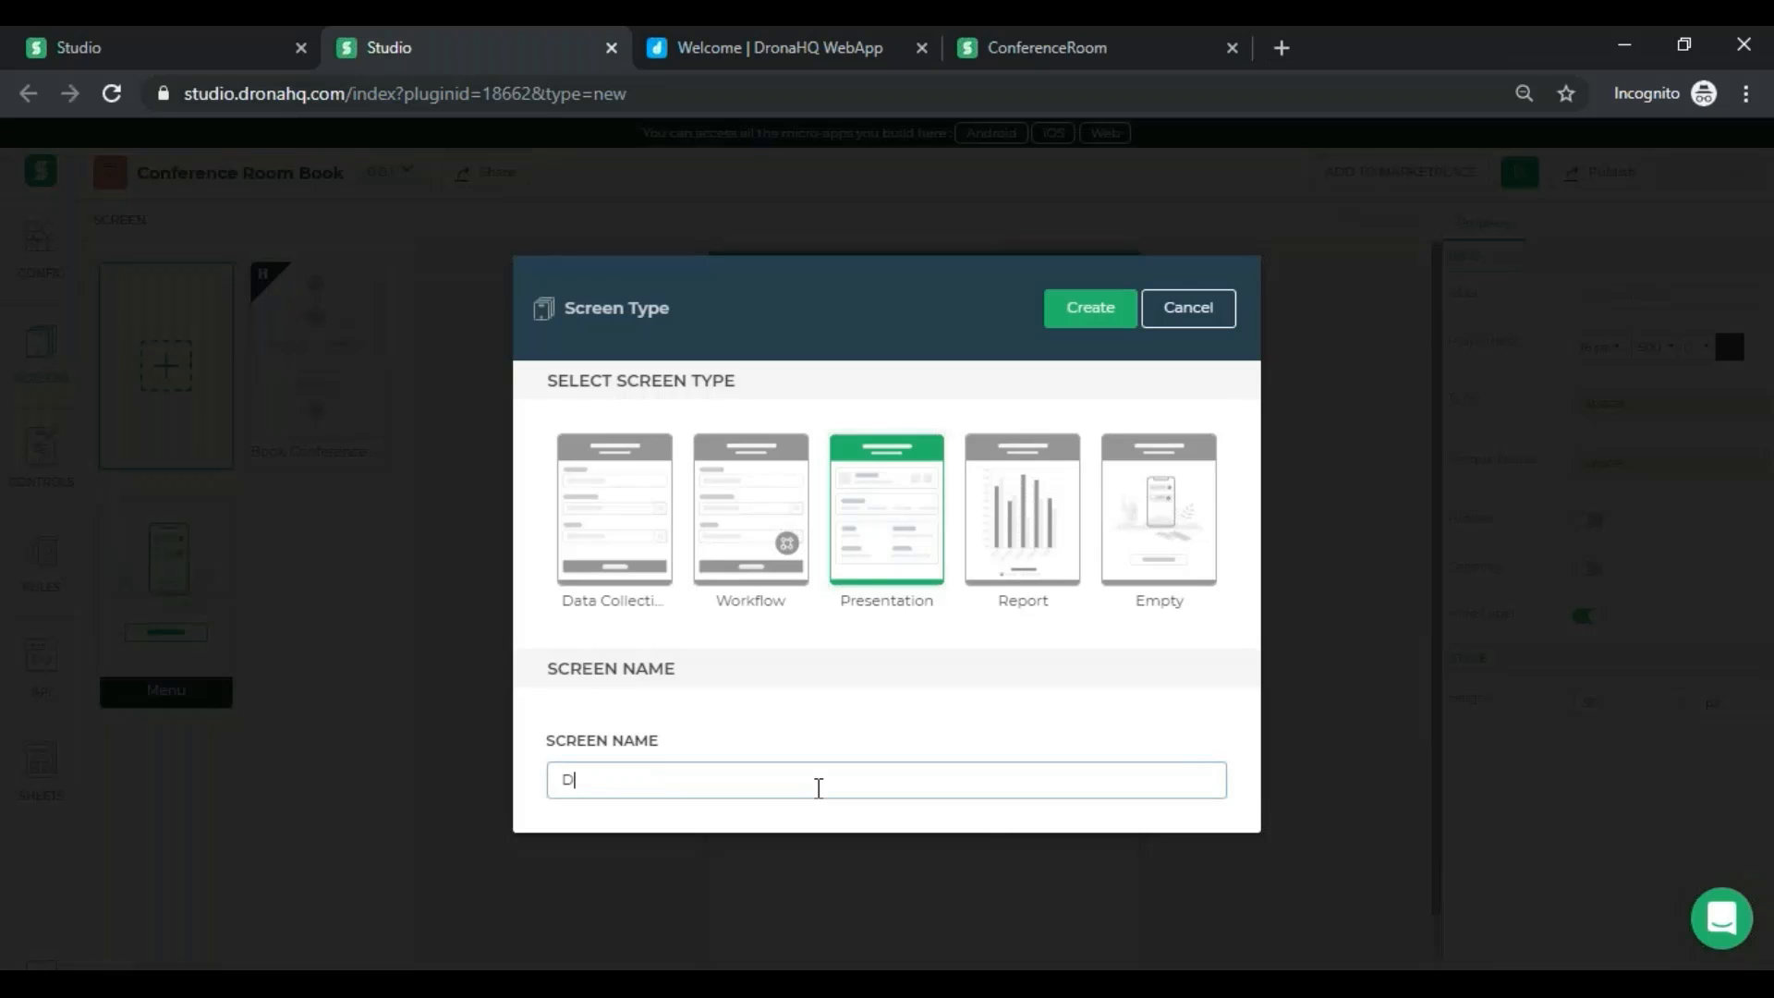
pyautogui.write('ashboard')
pyautogui.click(1091, 305)
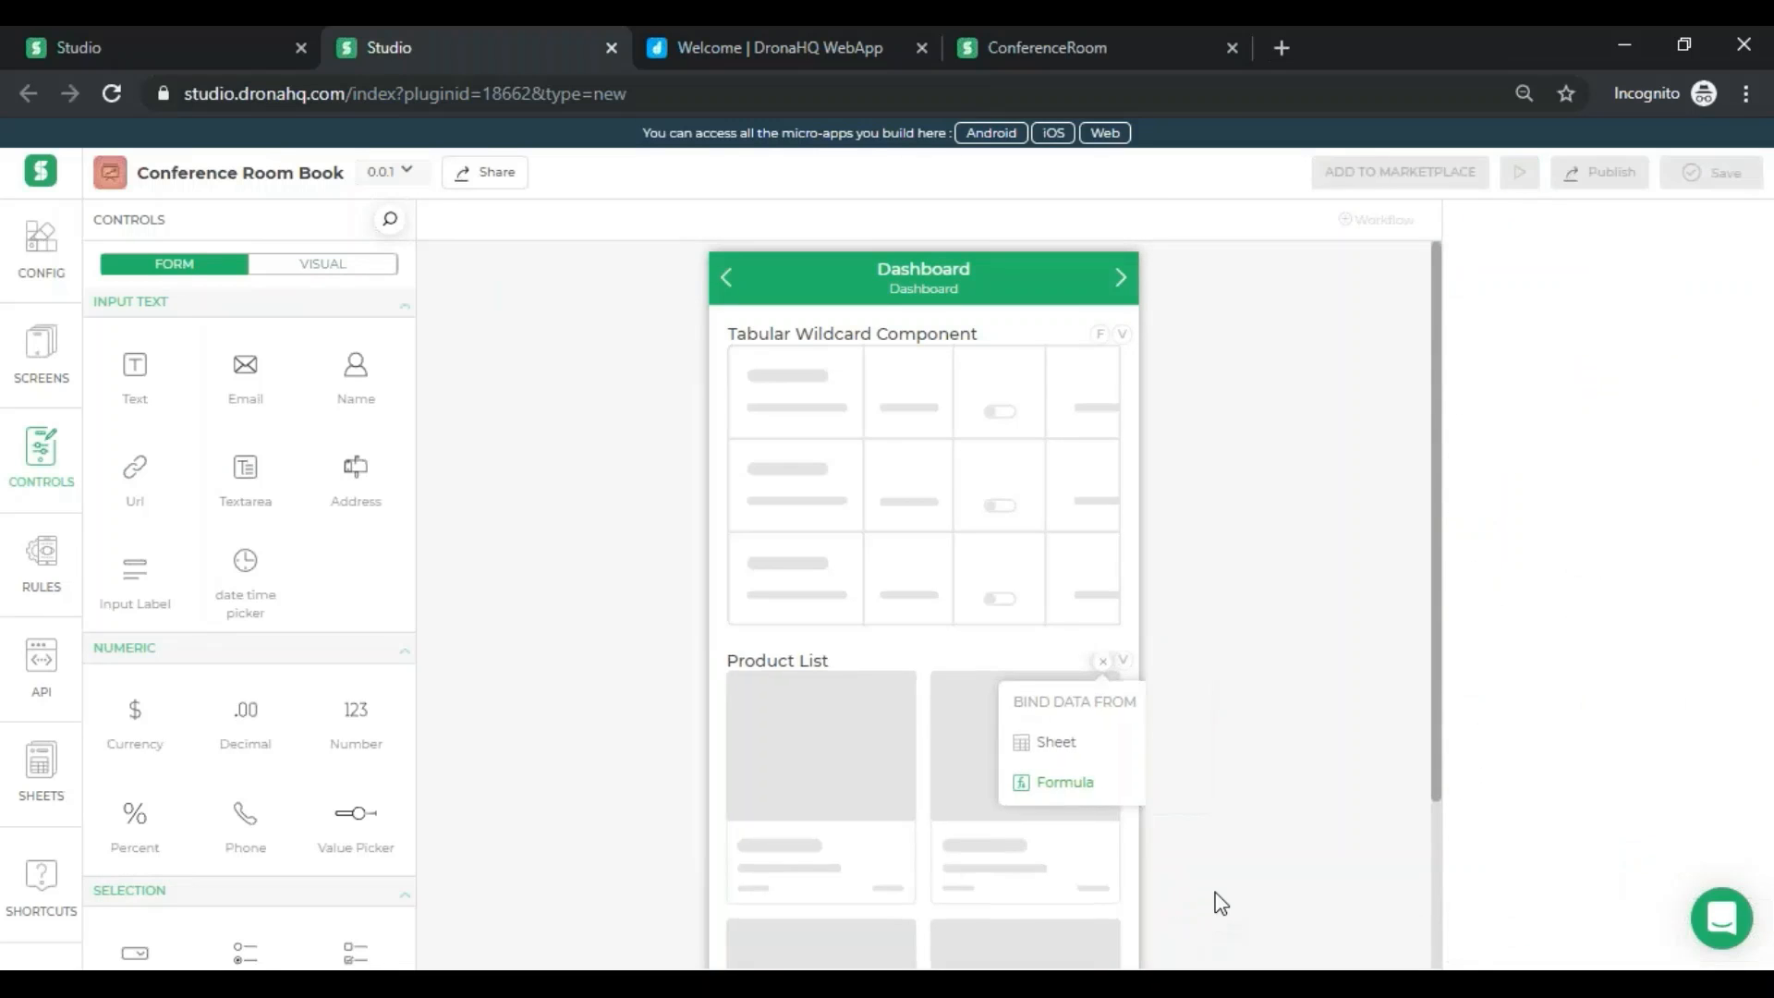
pyautogui.click(1211, 905)
pyautogui.click(1210, 480)
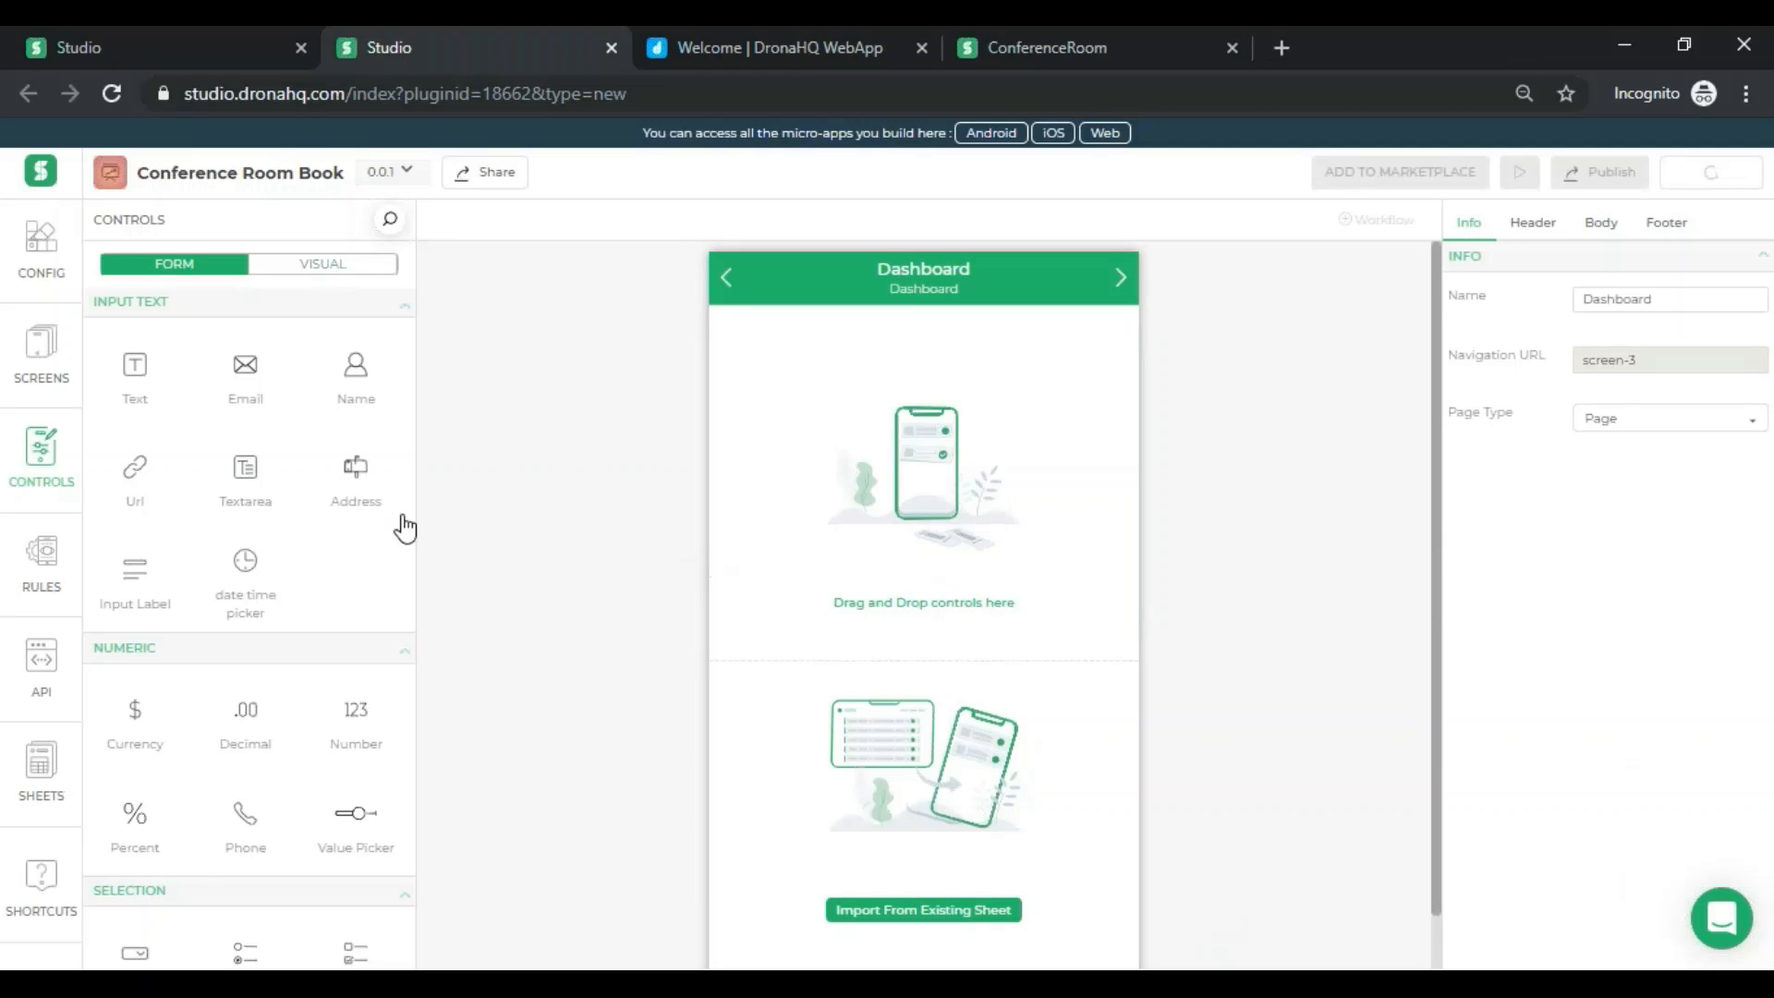
# - Open the Book Conference Room screen from the app's screen list
pyautogui.click(51, 374)
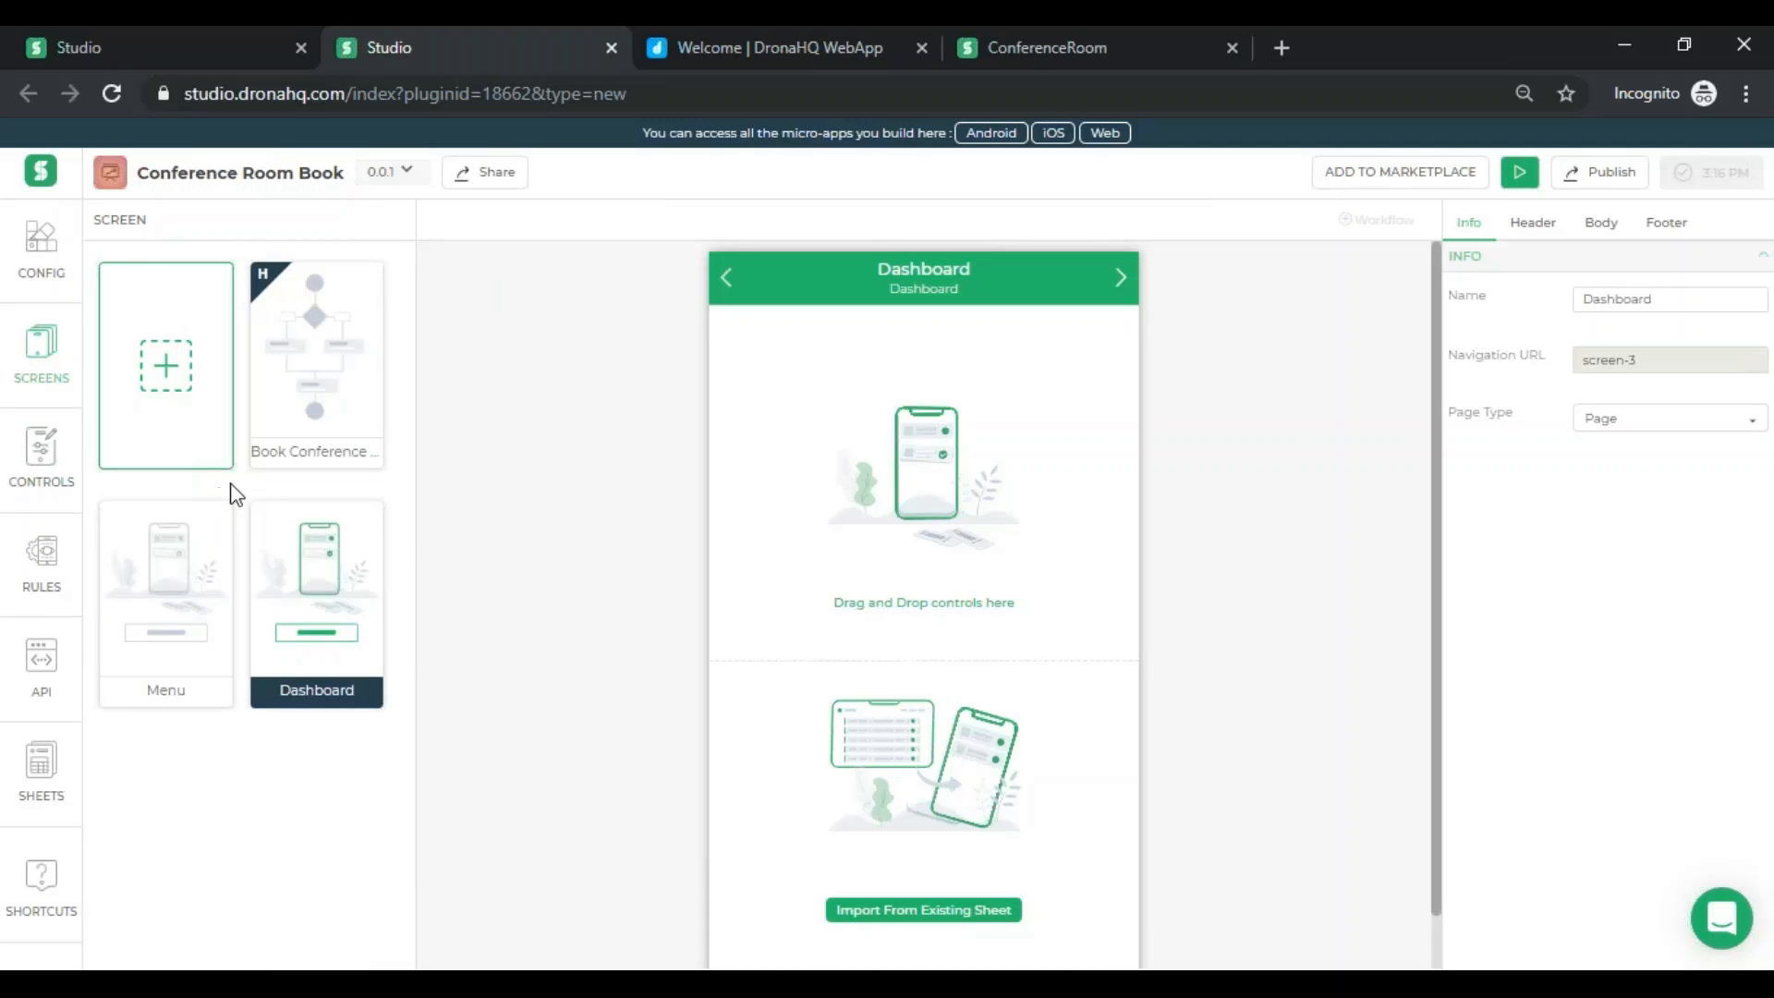
pyautogui.moveTo(282, 289)
pyautogui.click(295, 349)
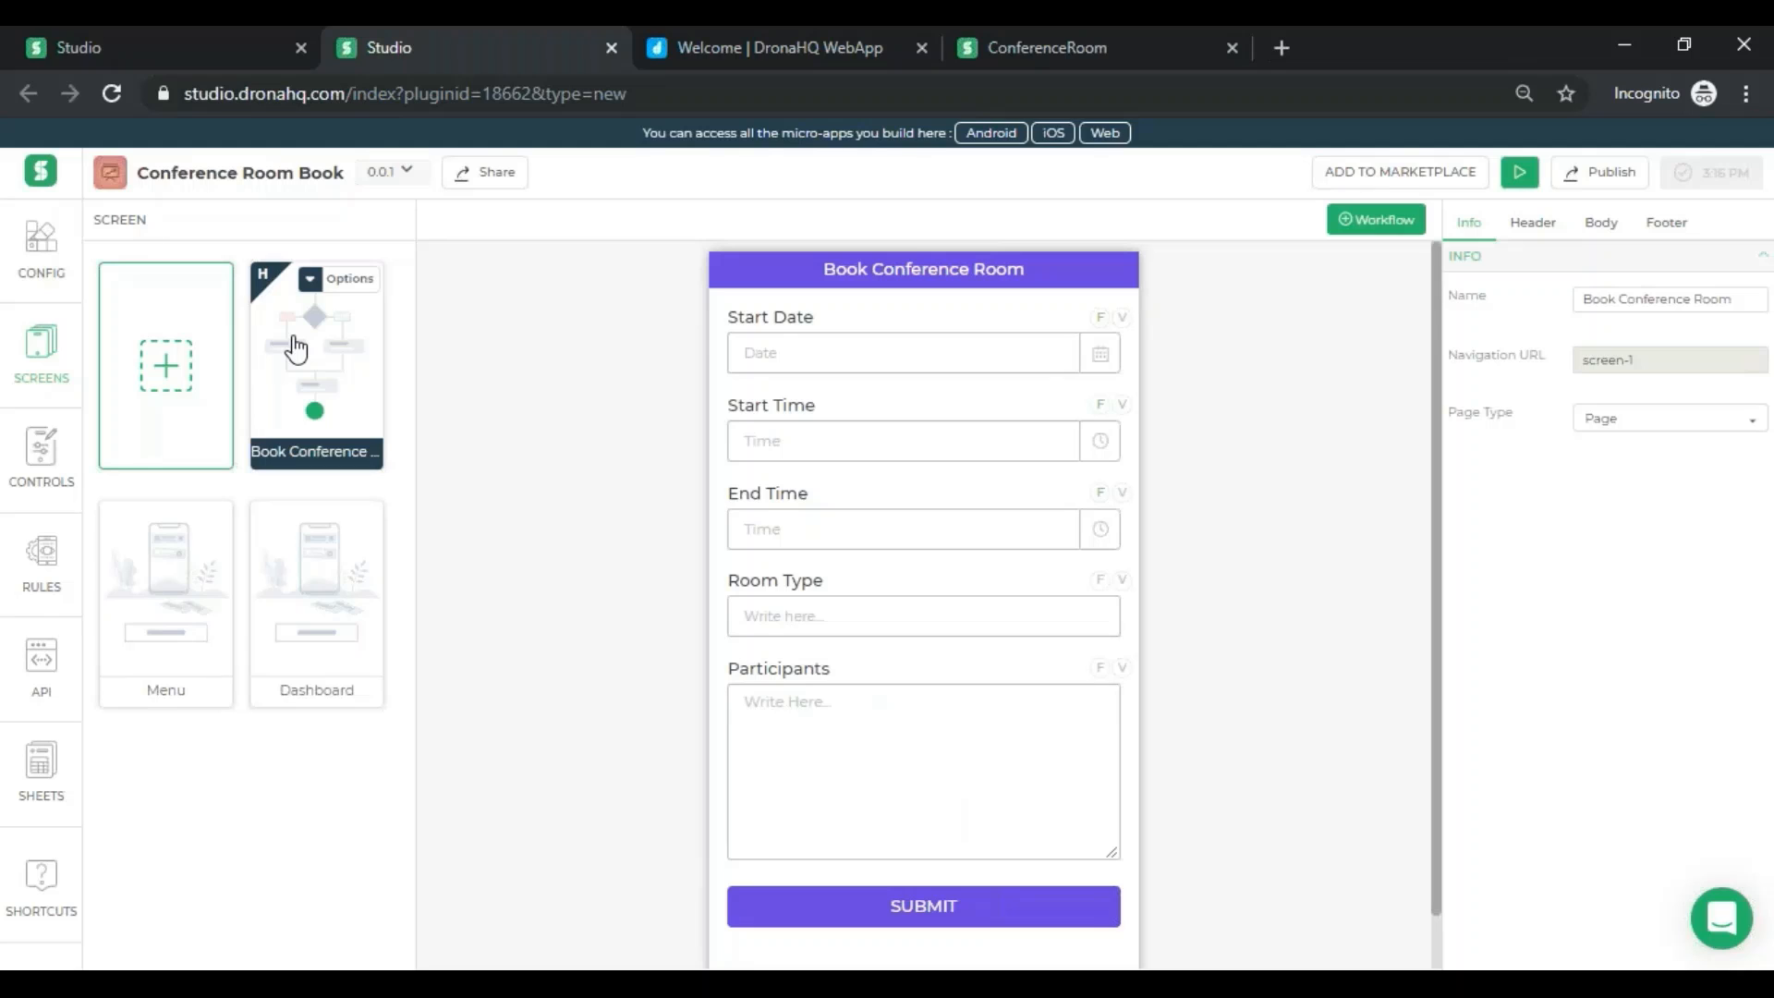
# - Make the Menu screen the app's home screen
pyautogui.moveTo(174, 554)
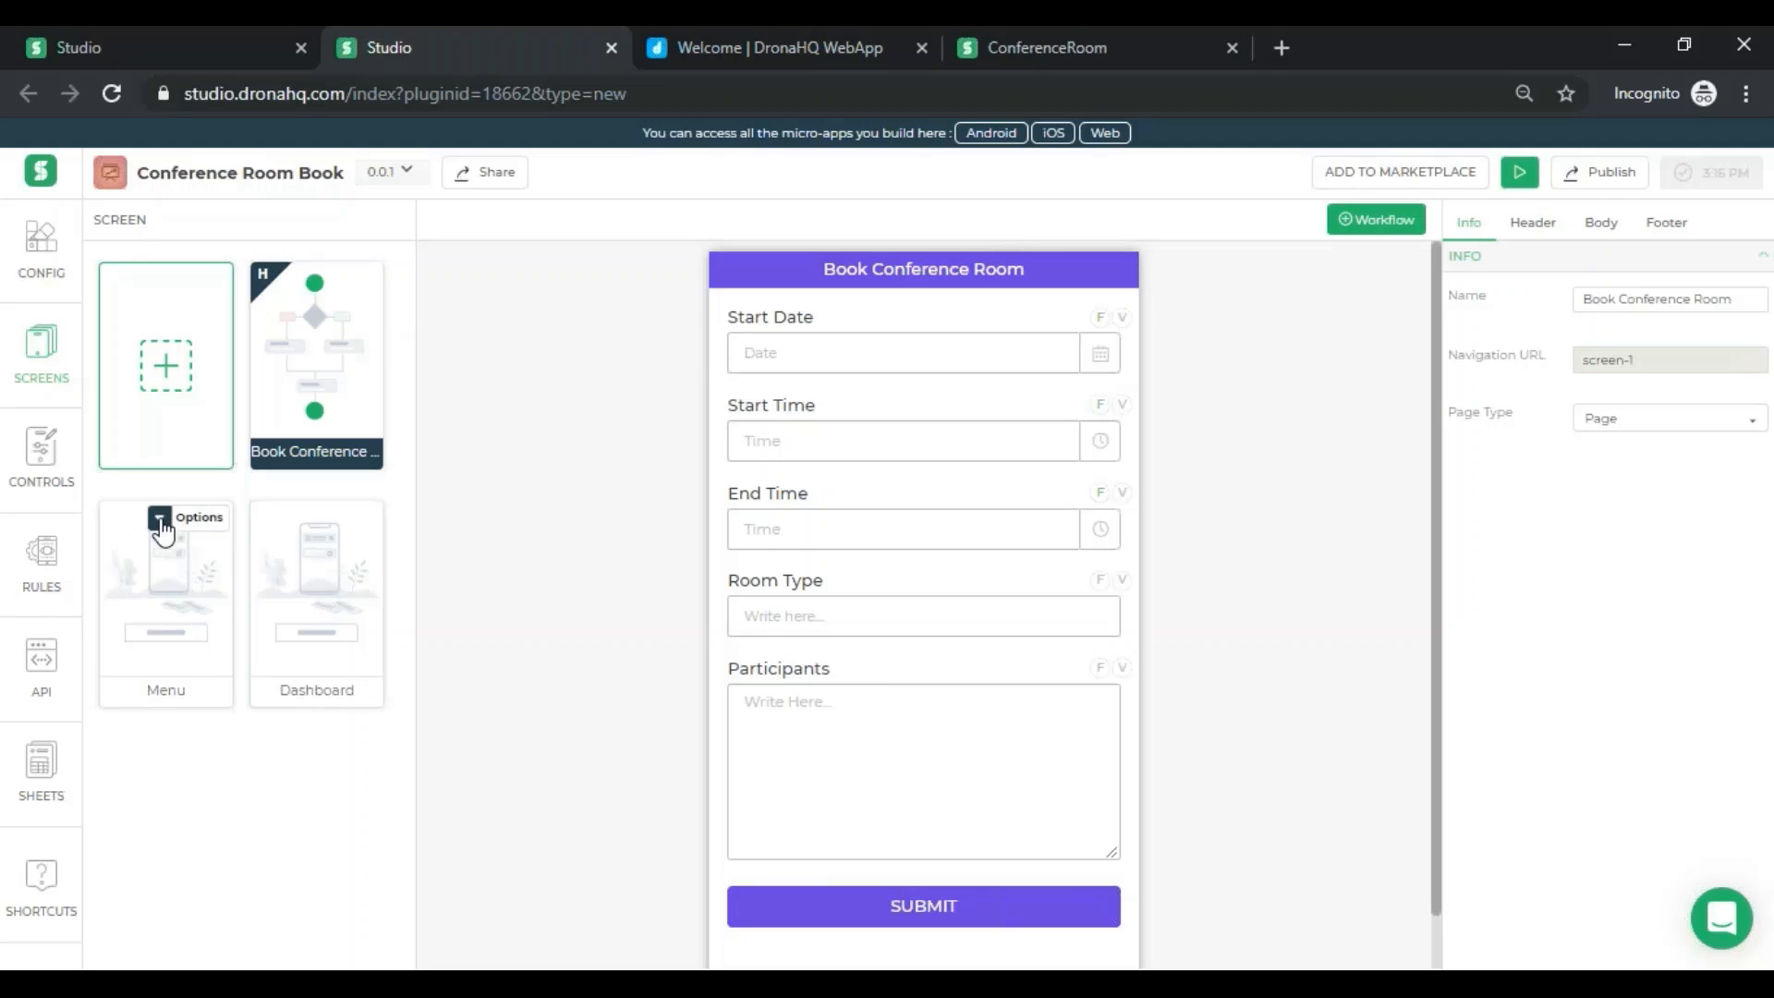
pyautogui.click(161, 523)
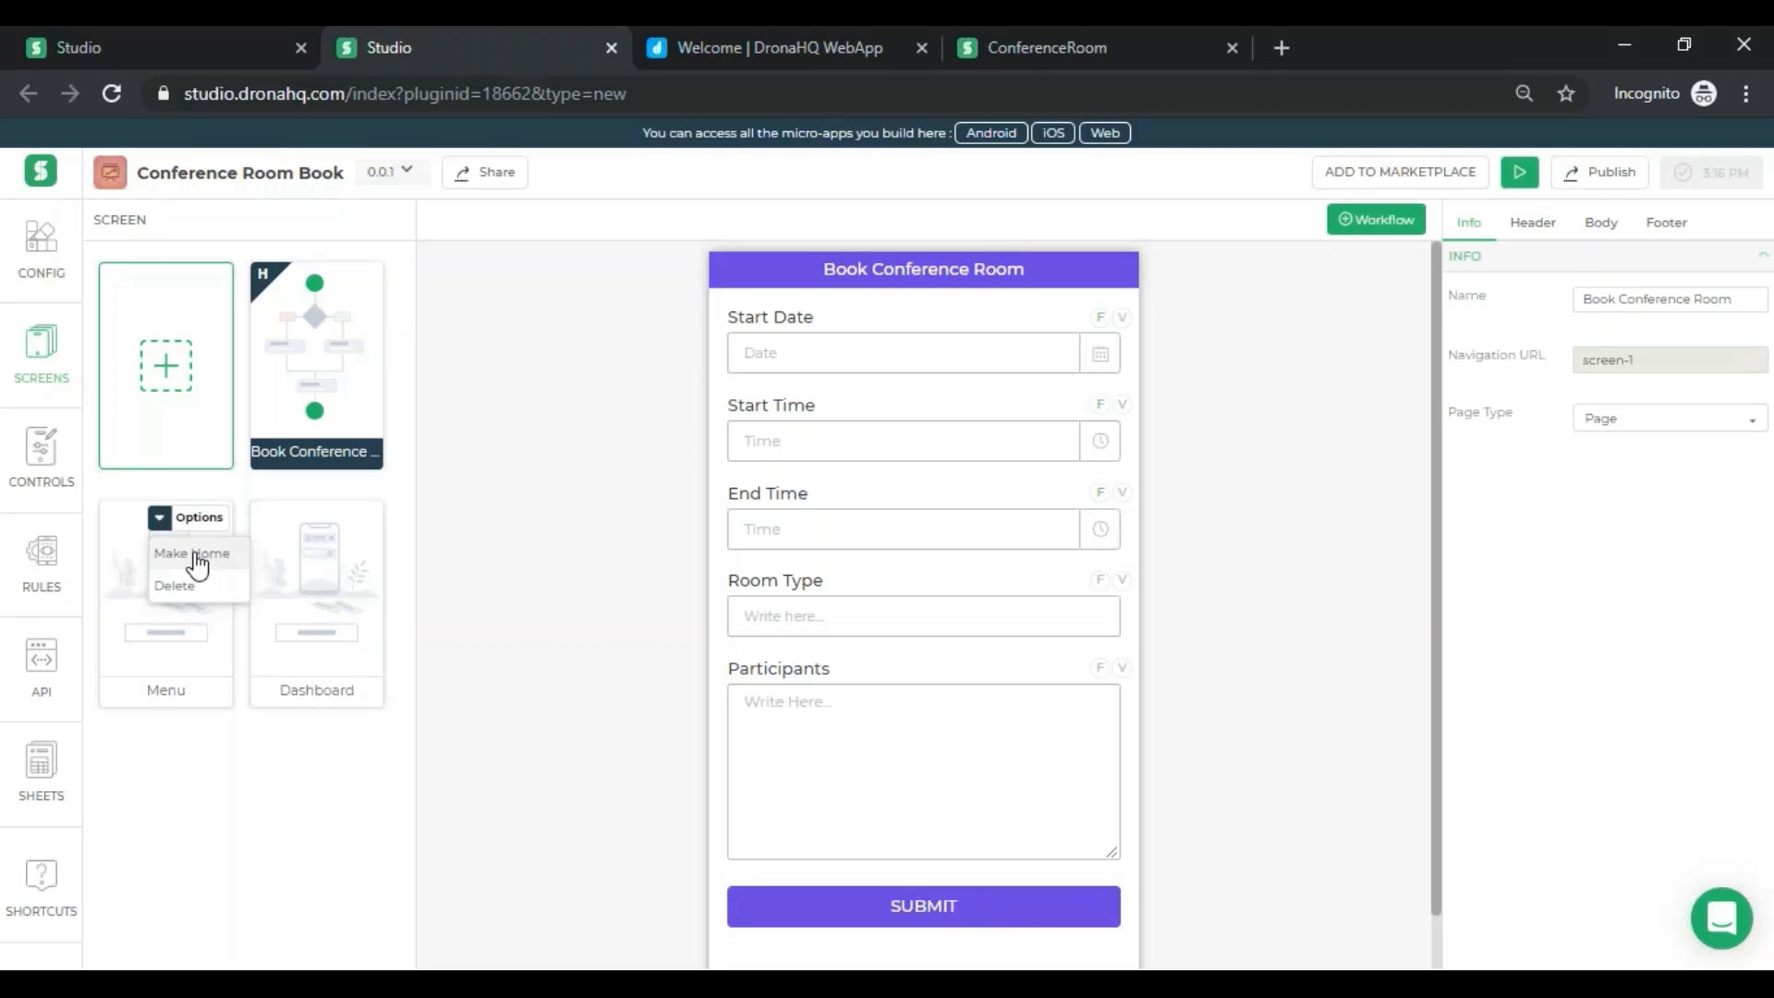
pyautogui.click(194, 554)
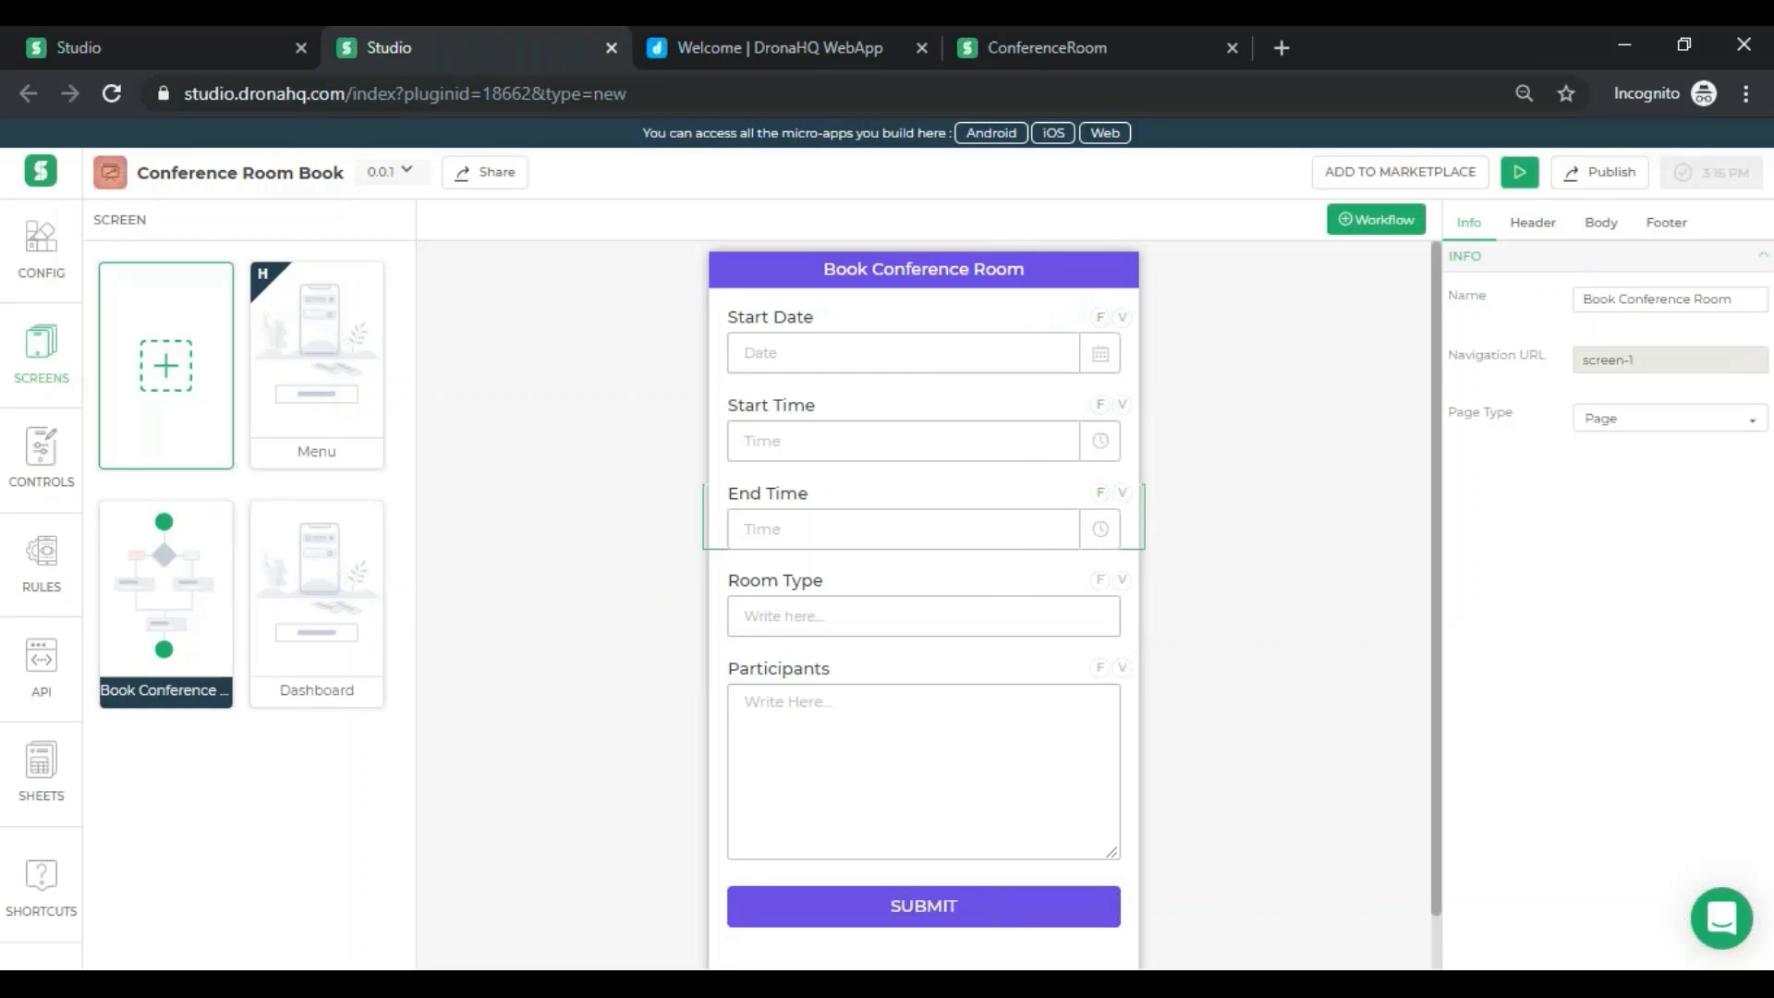
# - Make the Start Date, Start Time and End Time fields of the Book Conference Room form required
pyautogui.click(836, 355)
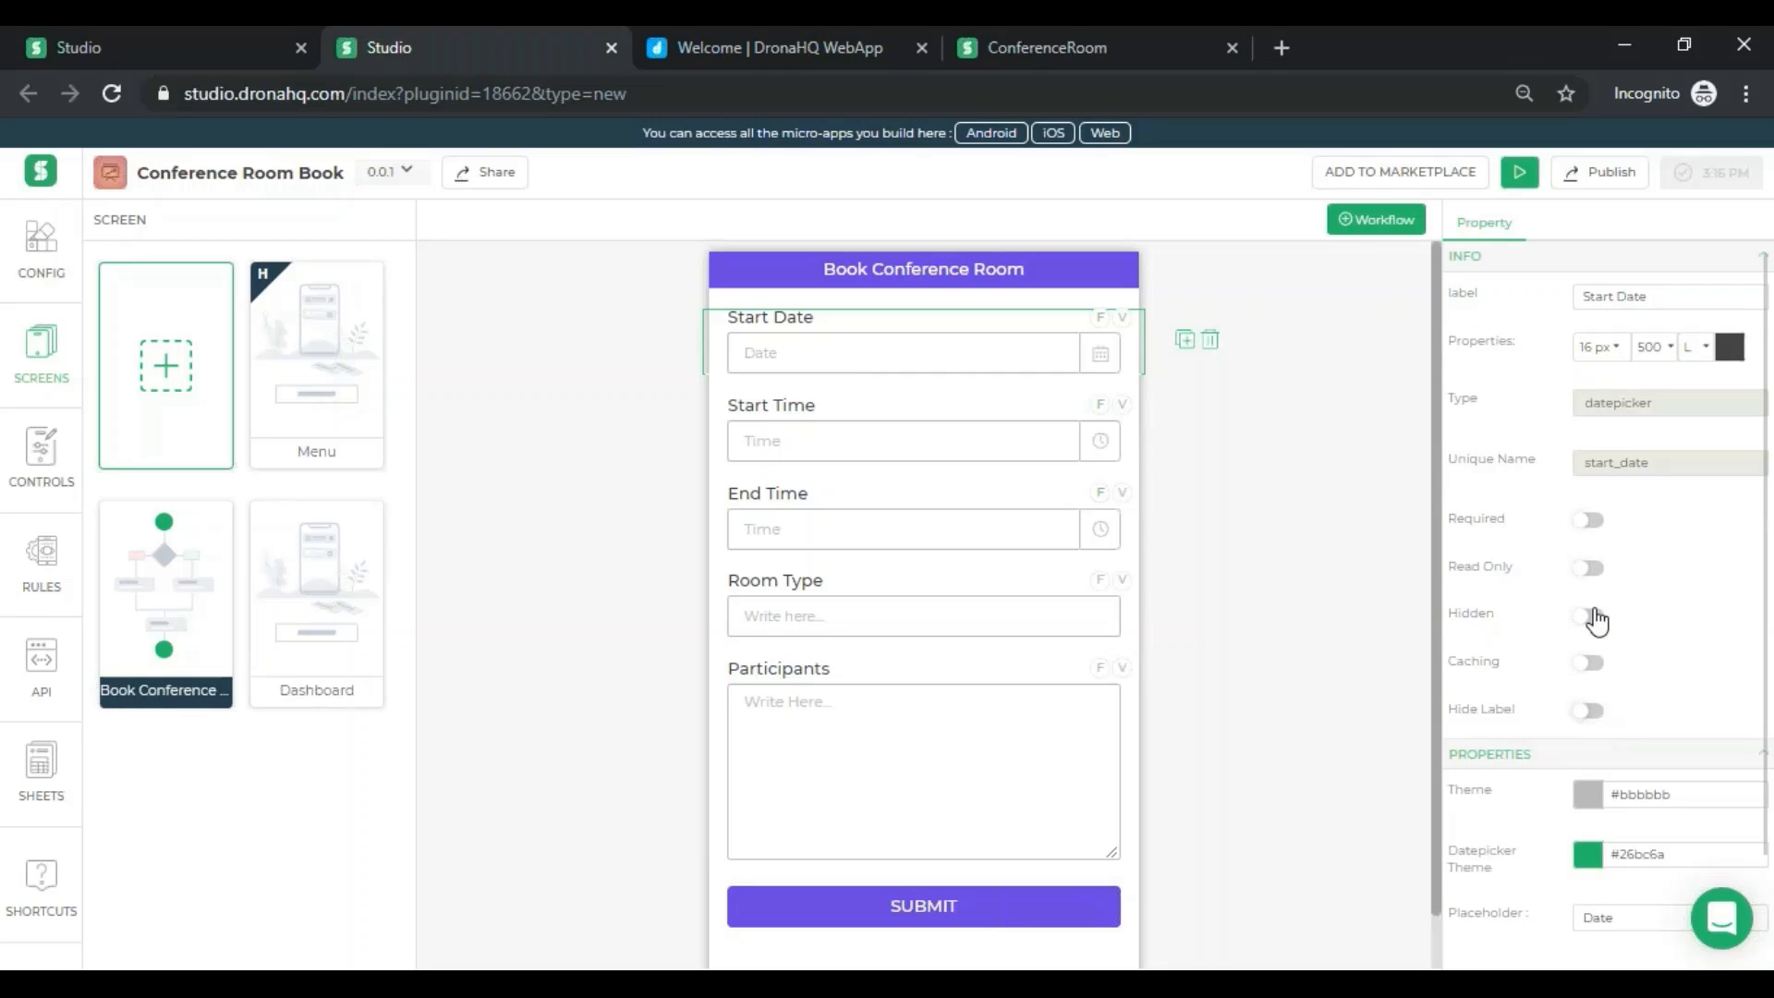
pyautogui.click(1589, 521)
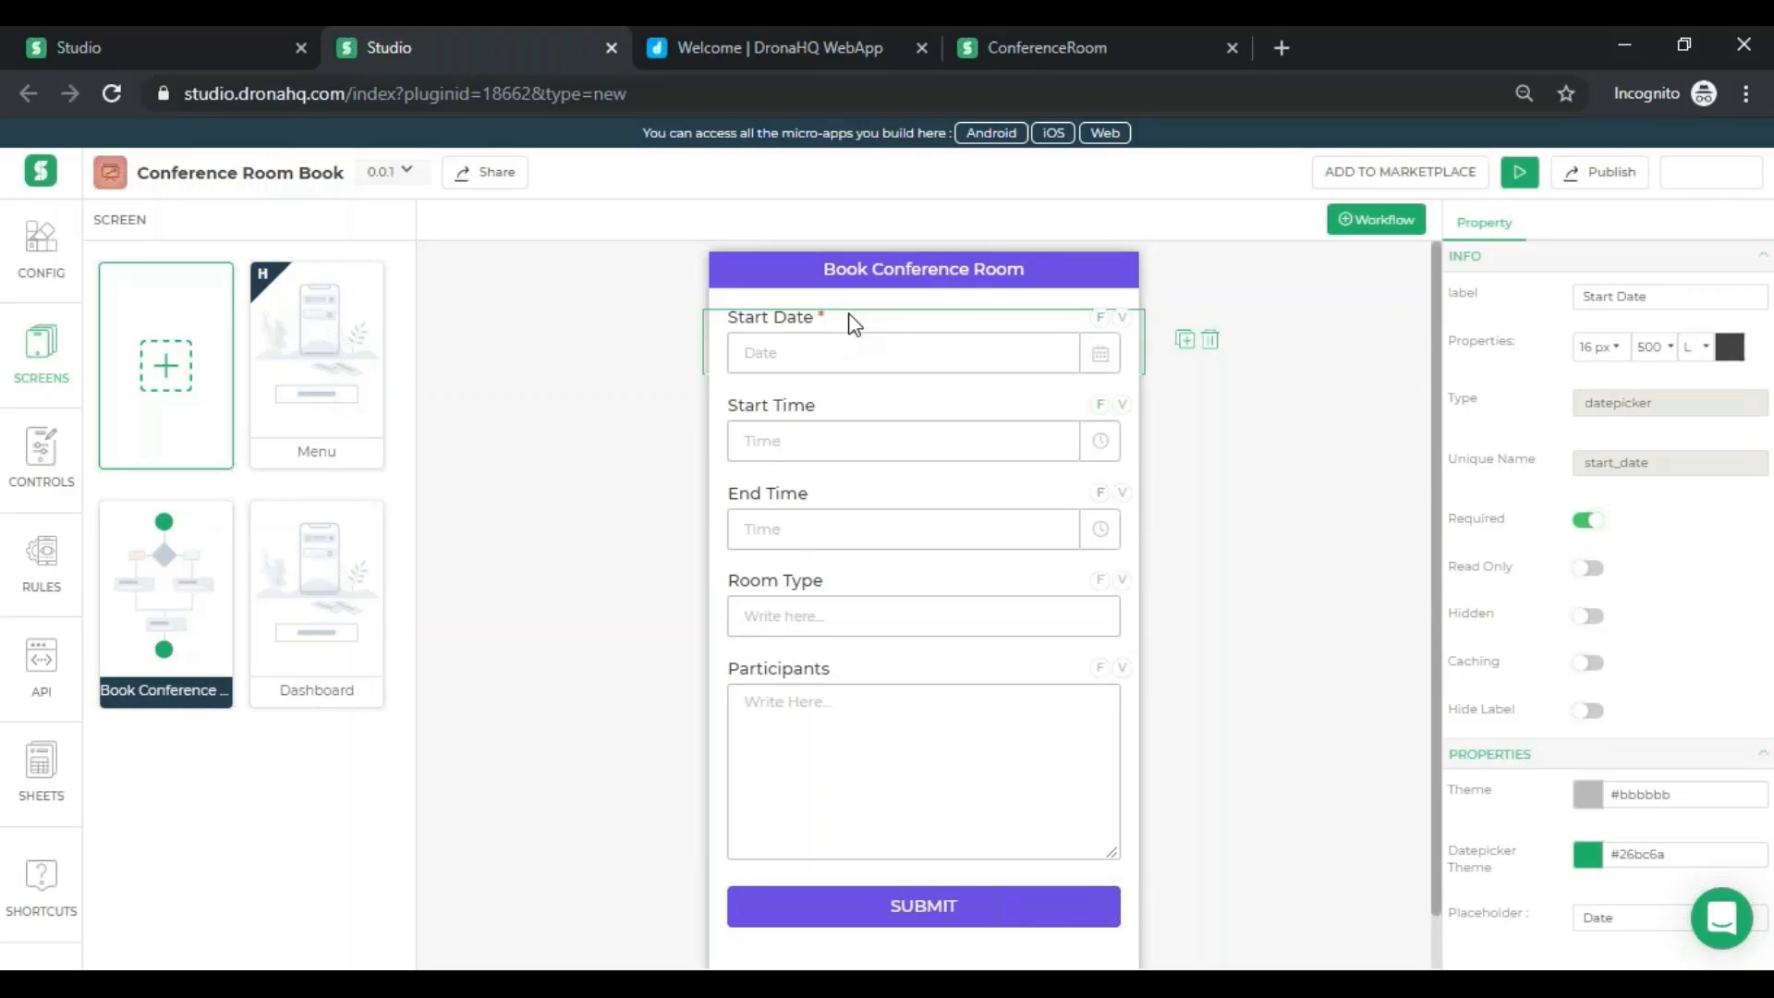
pyautogui.click(1025, 442)
pyautogui.click(1587, 520)
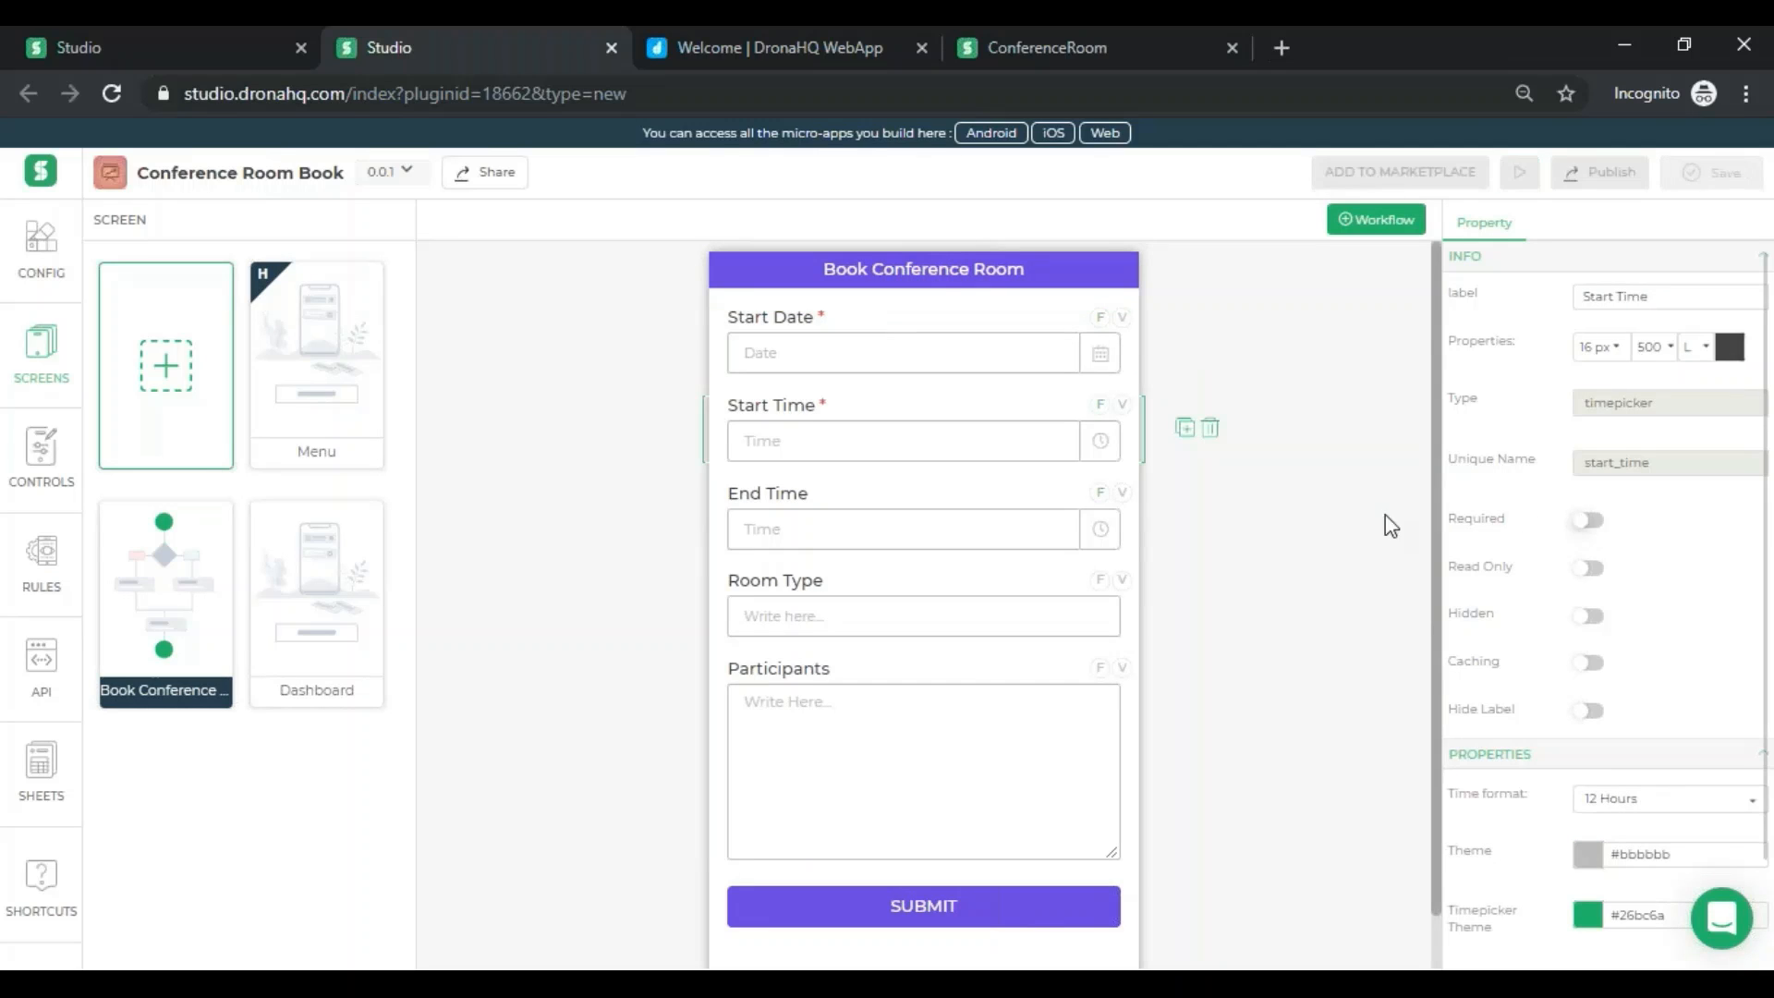
pyautogui.click(1062, 528)
pyautogui.click(1586, 520)
# - Add a Date Picker control between End Time and Room Type and label it End Date
pyautogui.click(933, 617)
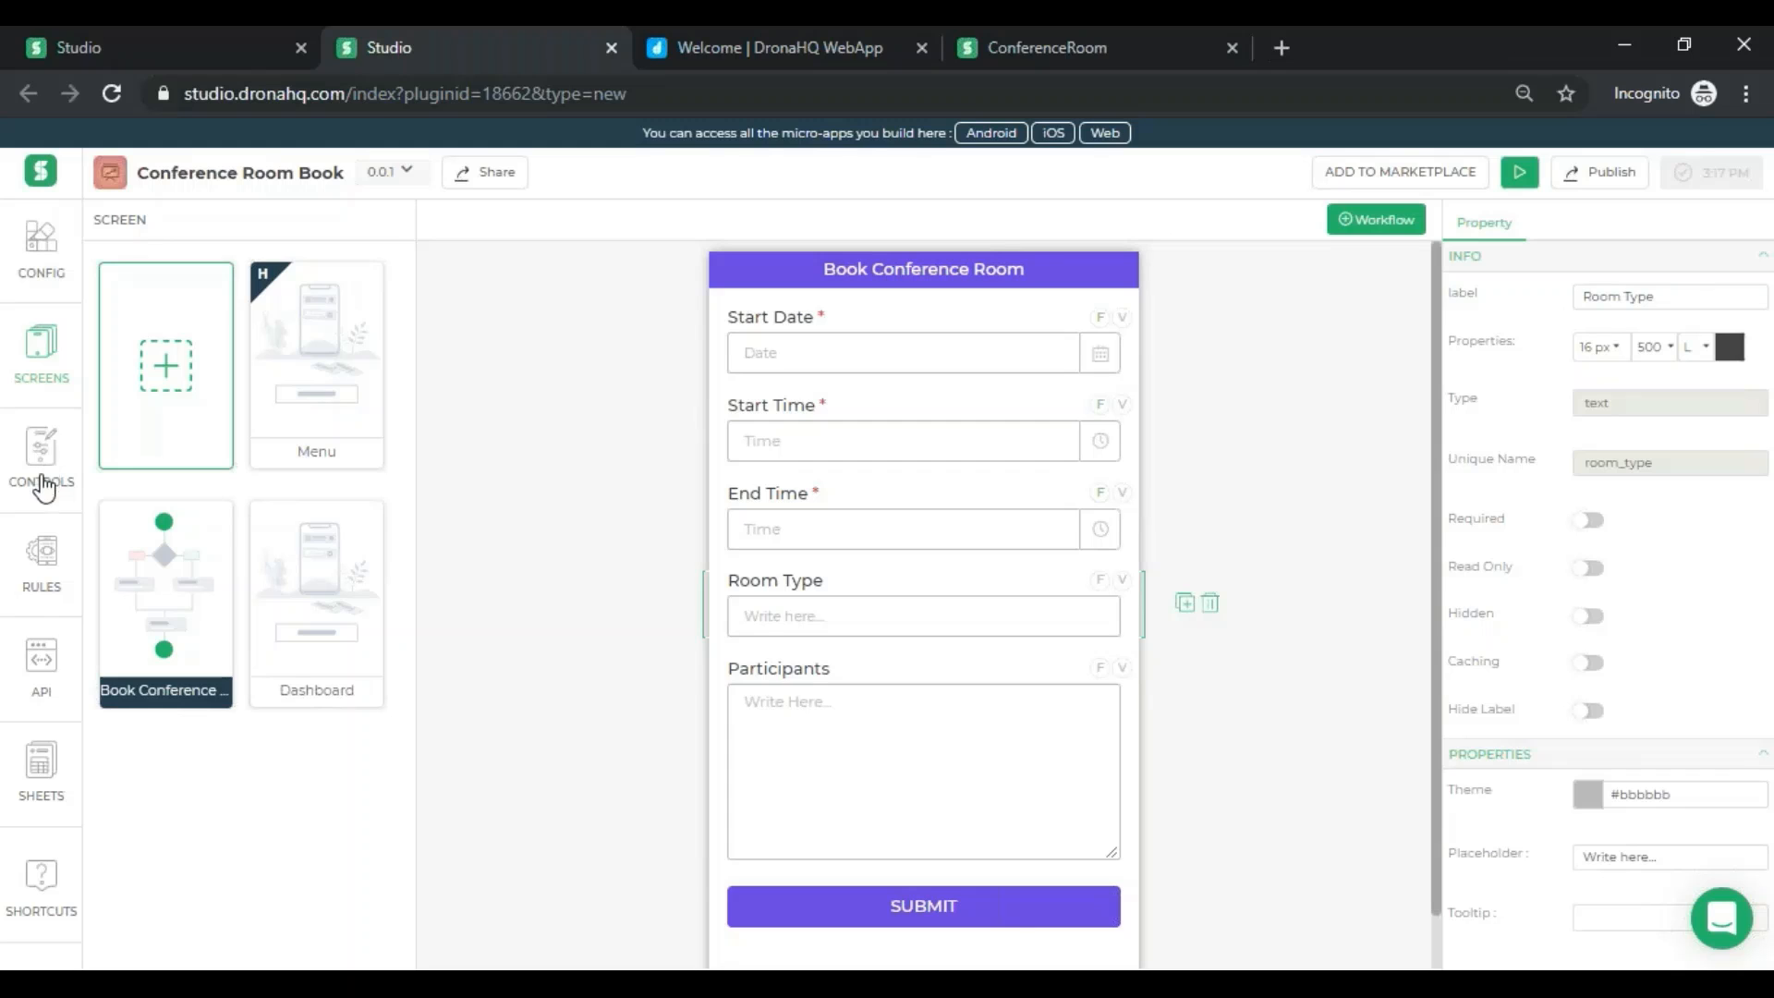
pyautogui.click(43, 468)
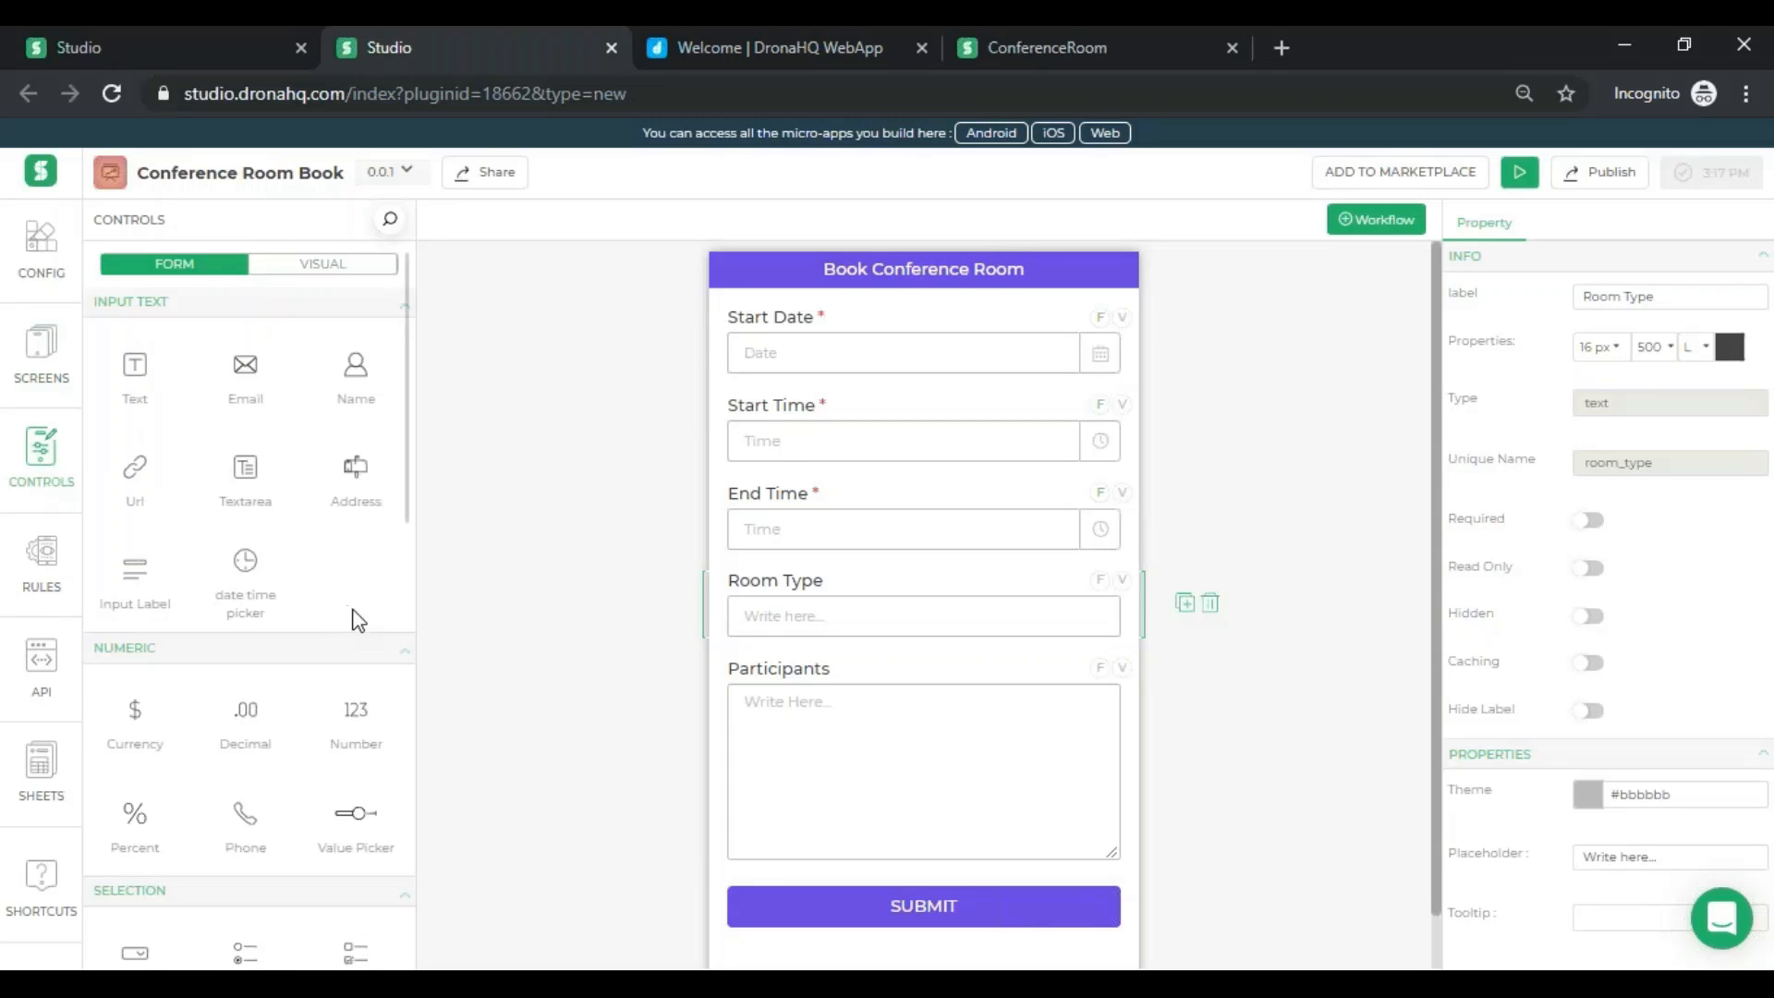
pyautogui.scroll(-2, 352, 618)
pyautogui.scroll(-5, 245, 601)
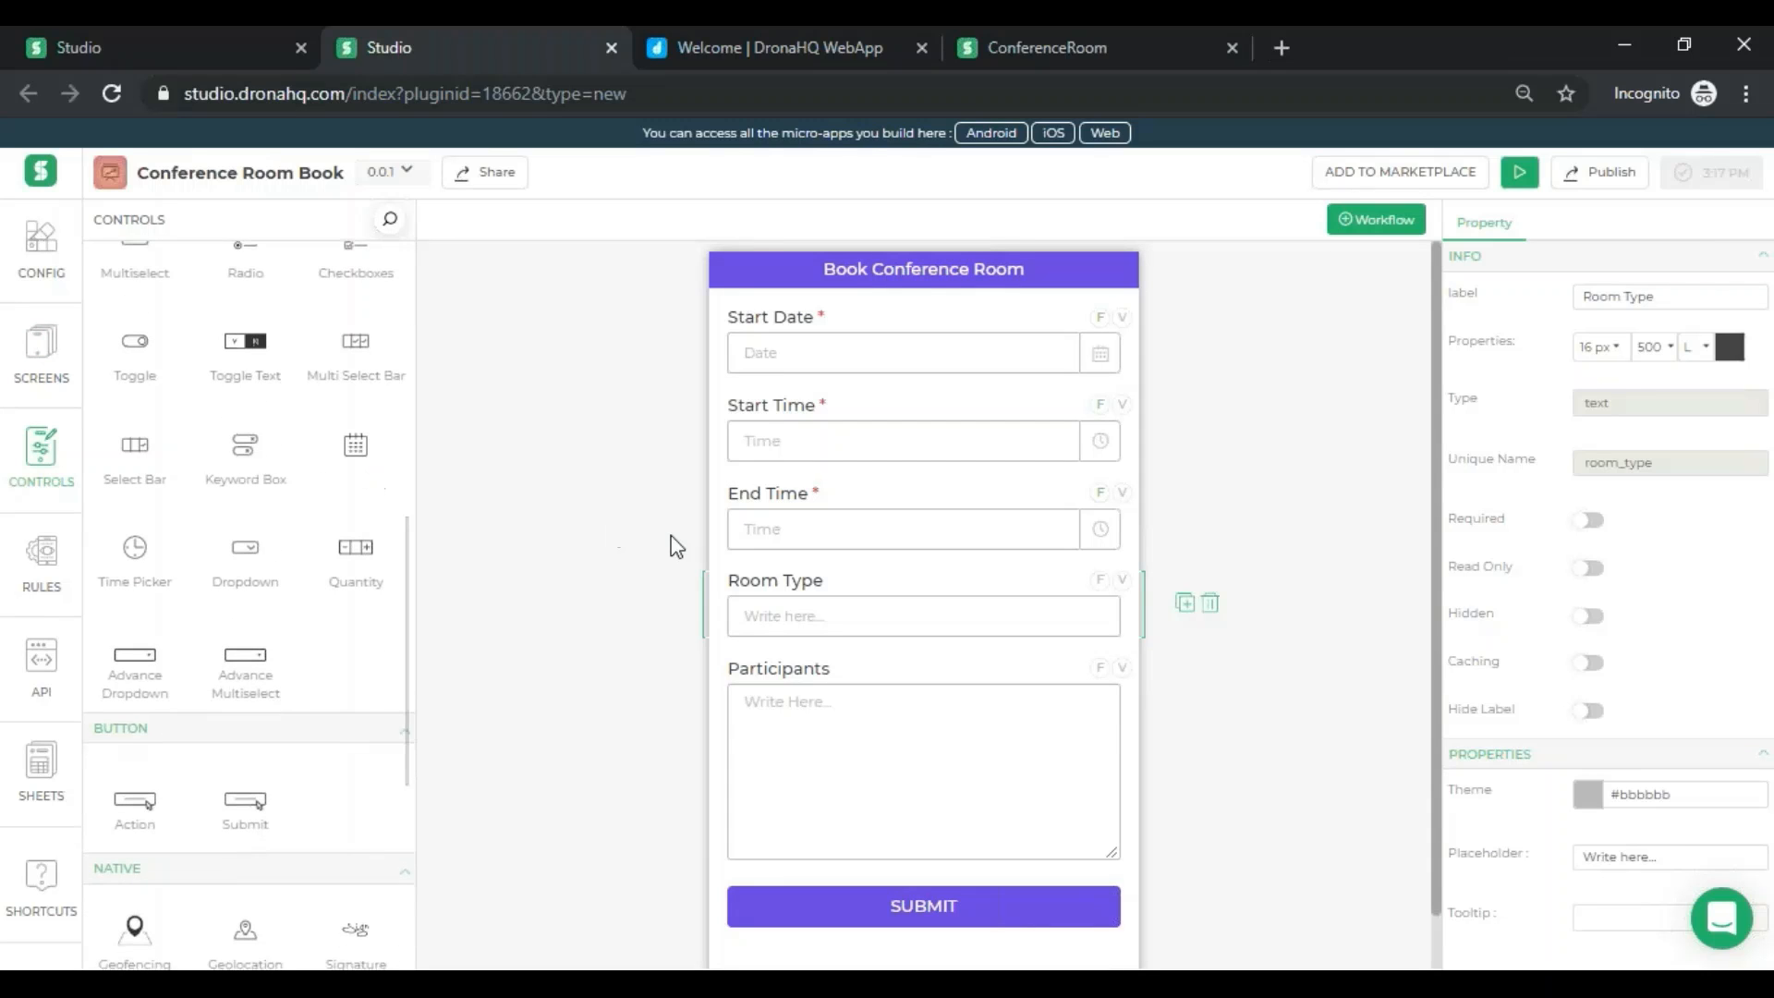
pyautogui.moveTo(356, 453); pyautogui.dragTo(853, 580)
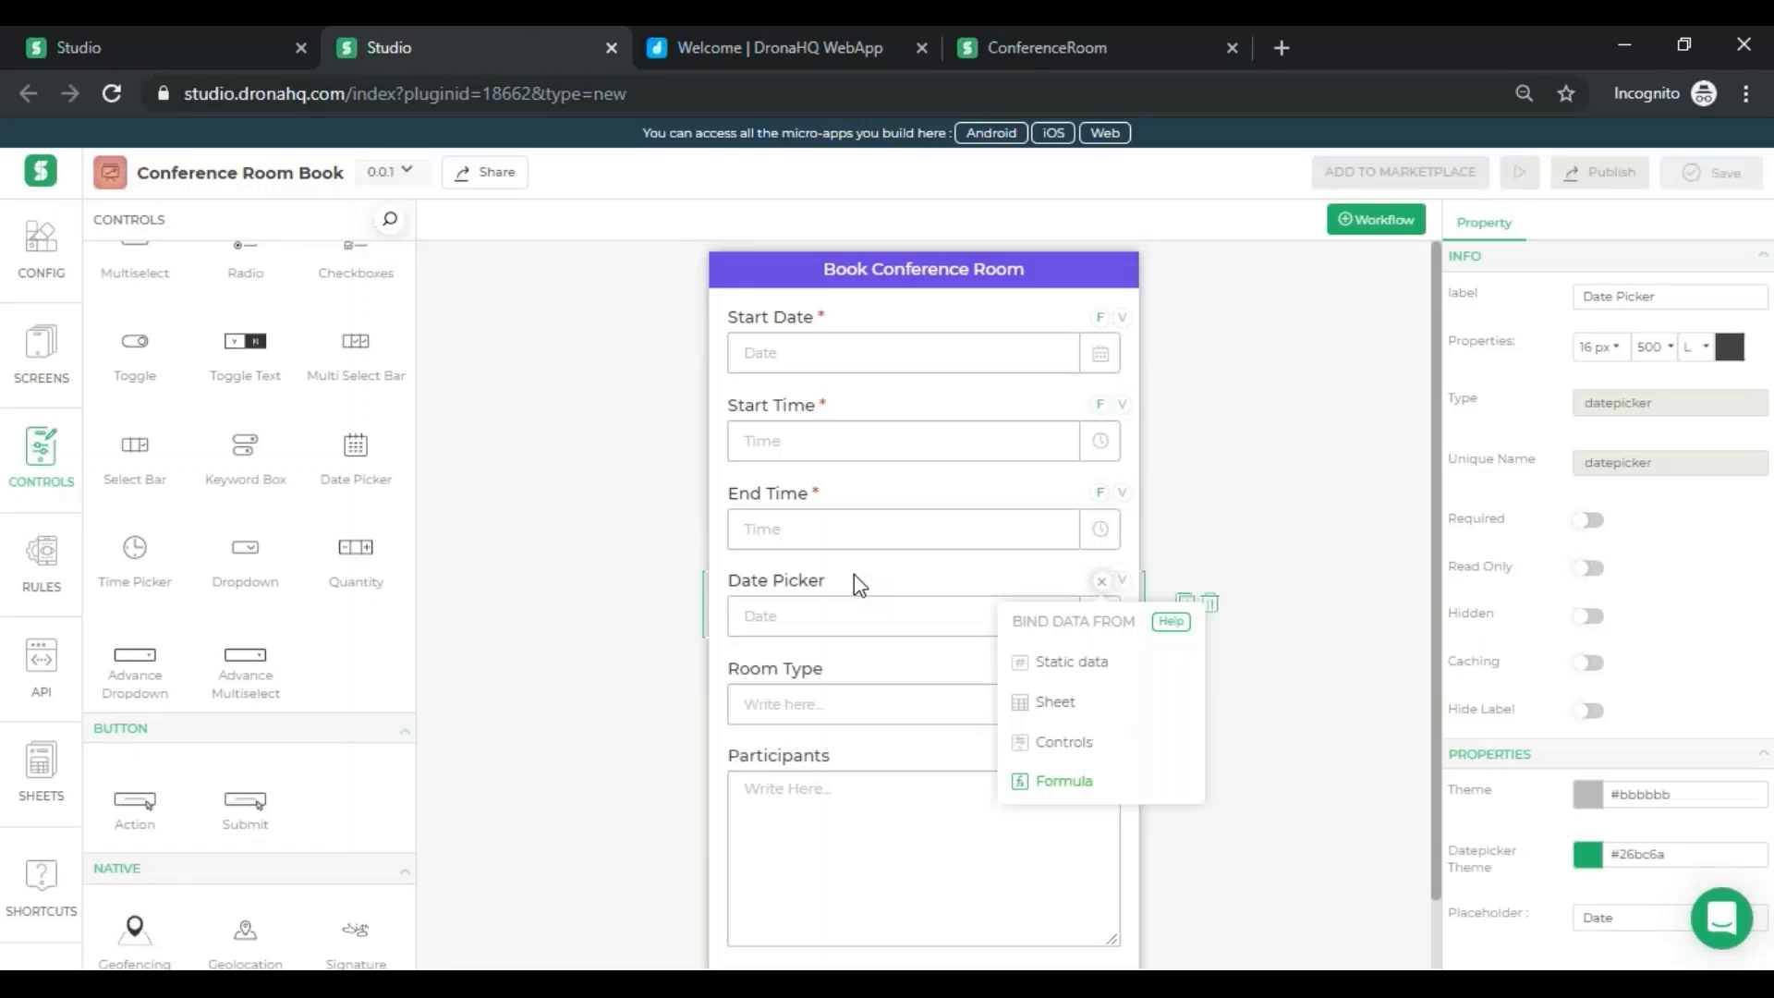
pyautogui.click(1666, 298)
pyautogui.hotkey('ctrl', 'a')
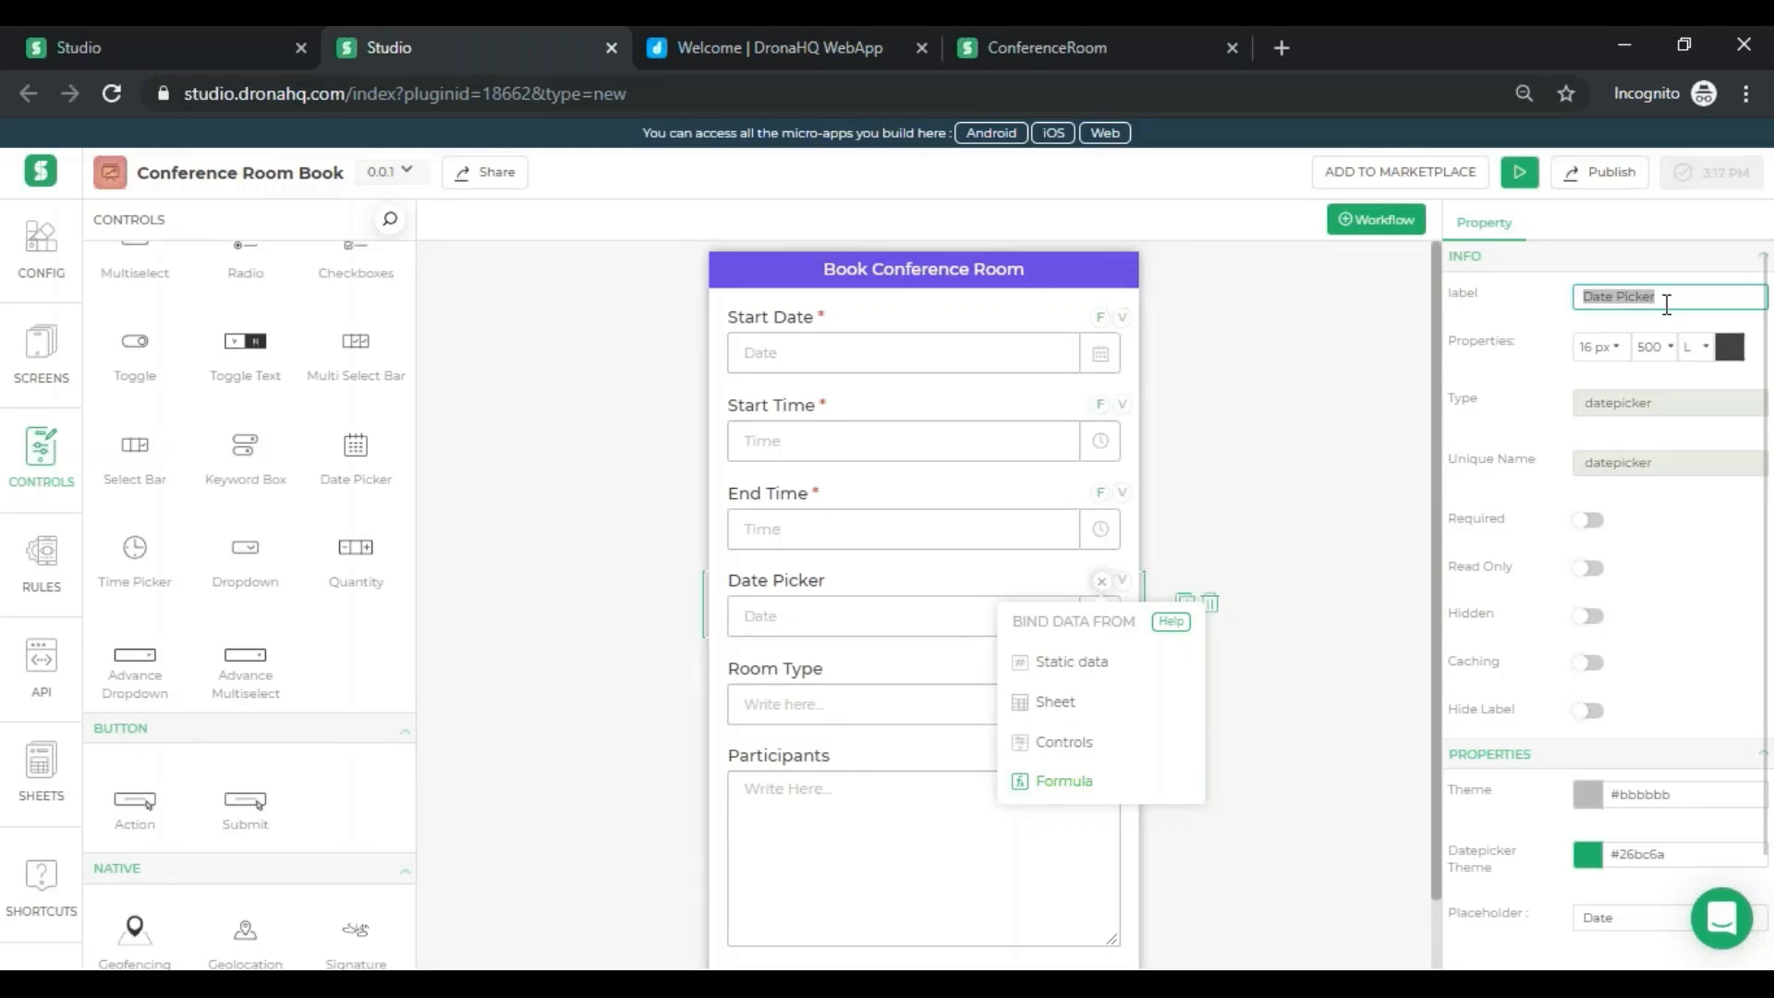
pyautogui.write('E')
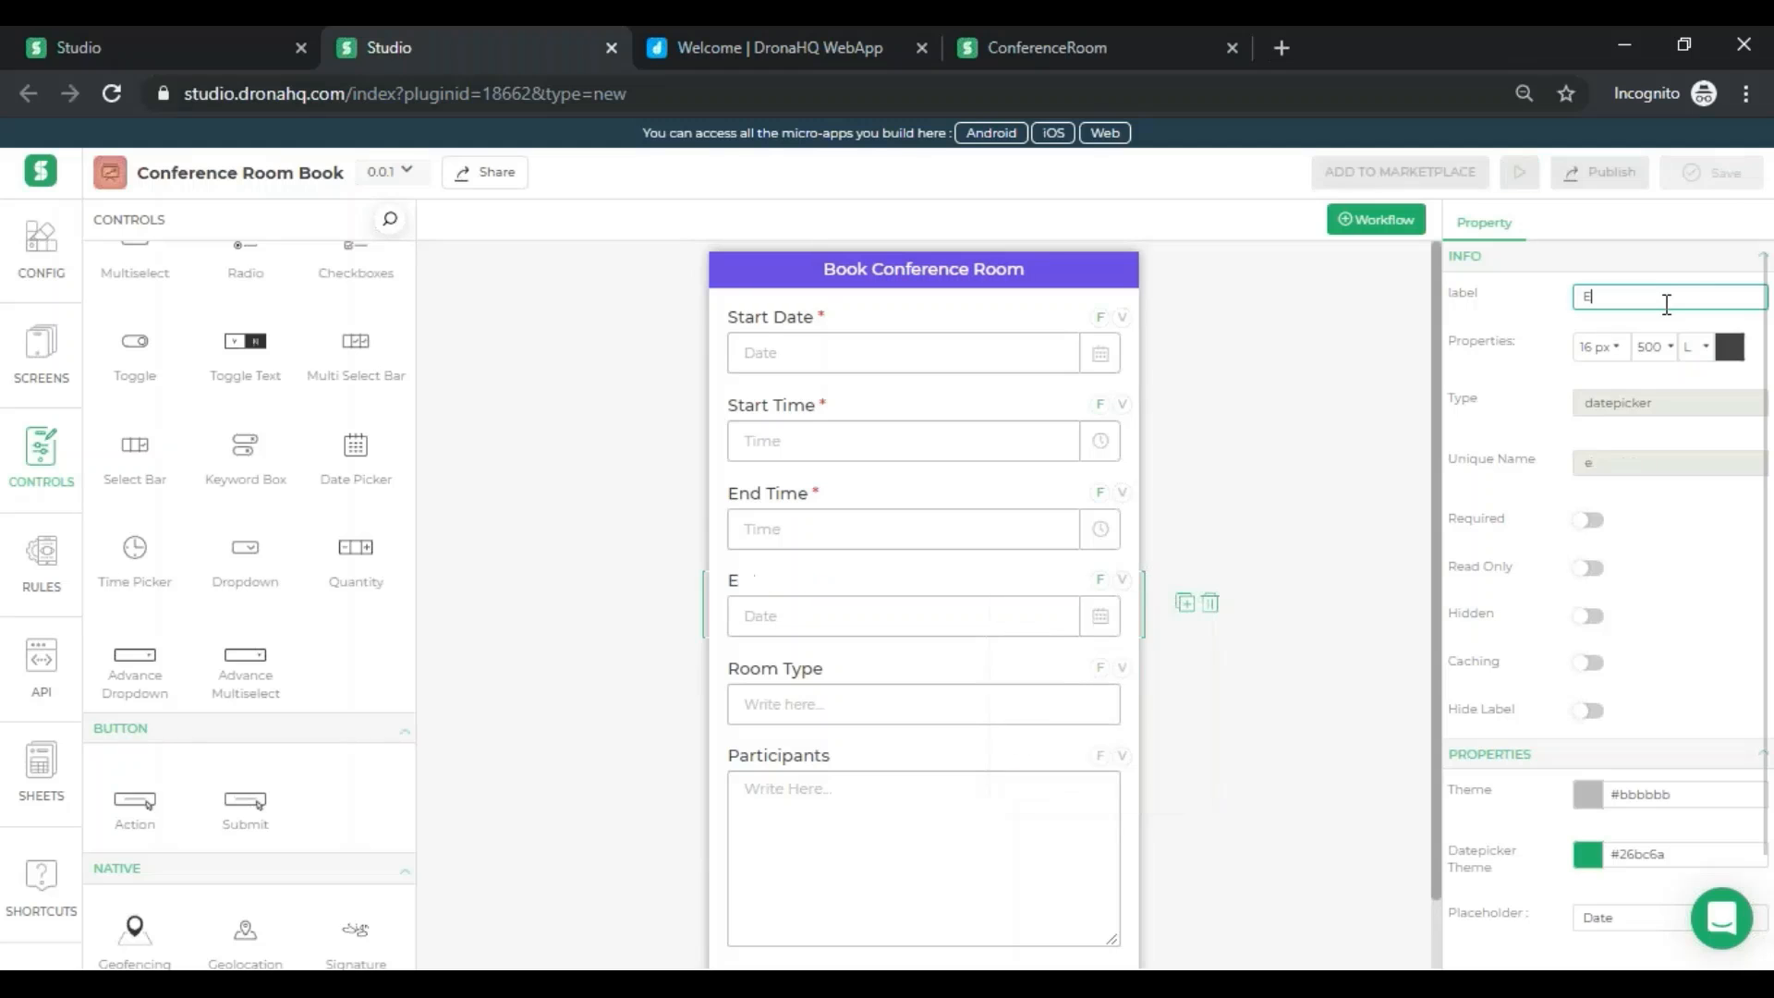
pyautogui.write('nd Date')
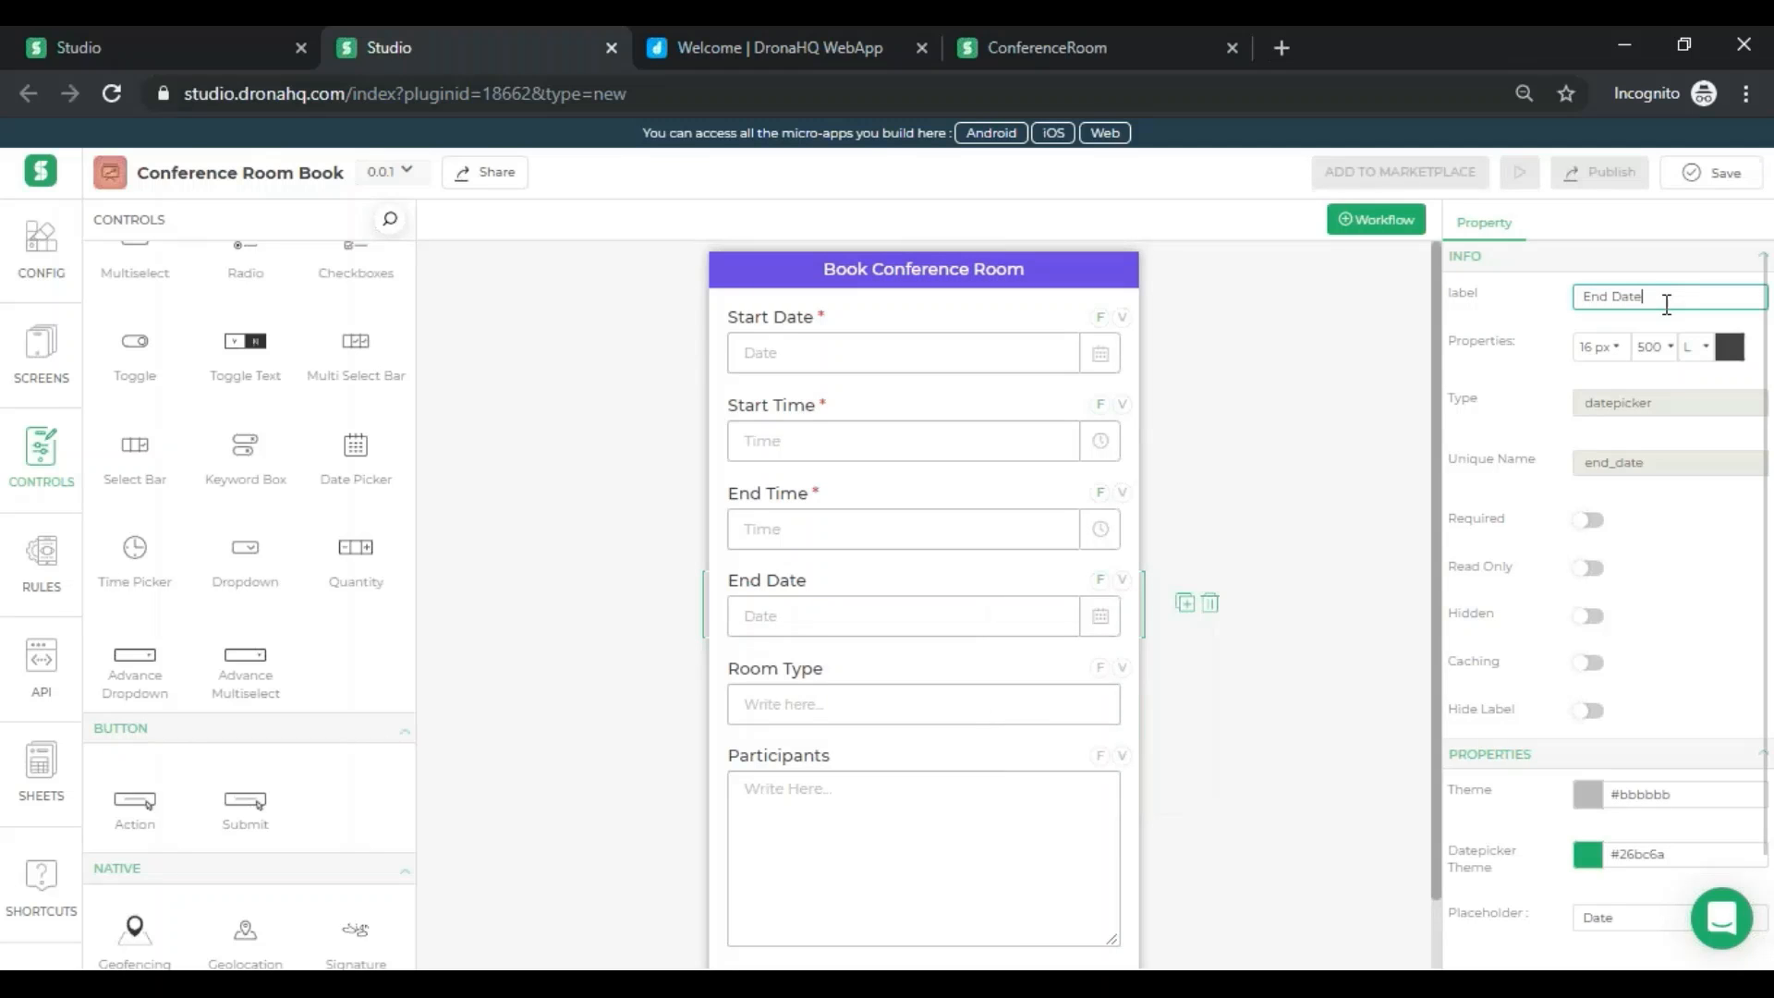
# - Make the End Date field read-only, bind its data to the start_date control and save the app
pyautogui.click(1596, 582)
pyautogui.click(1589, 568)
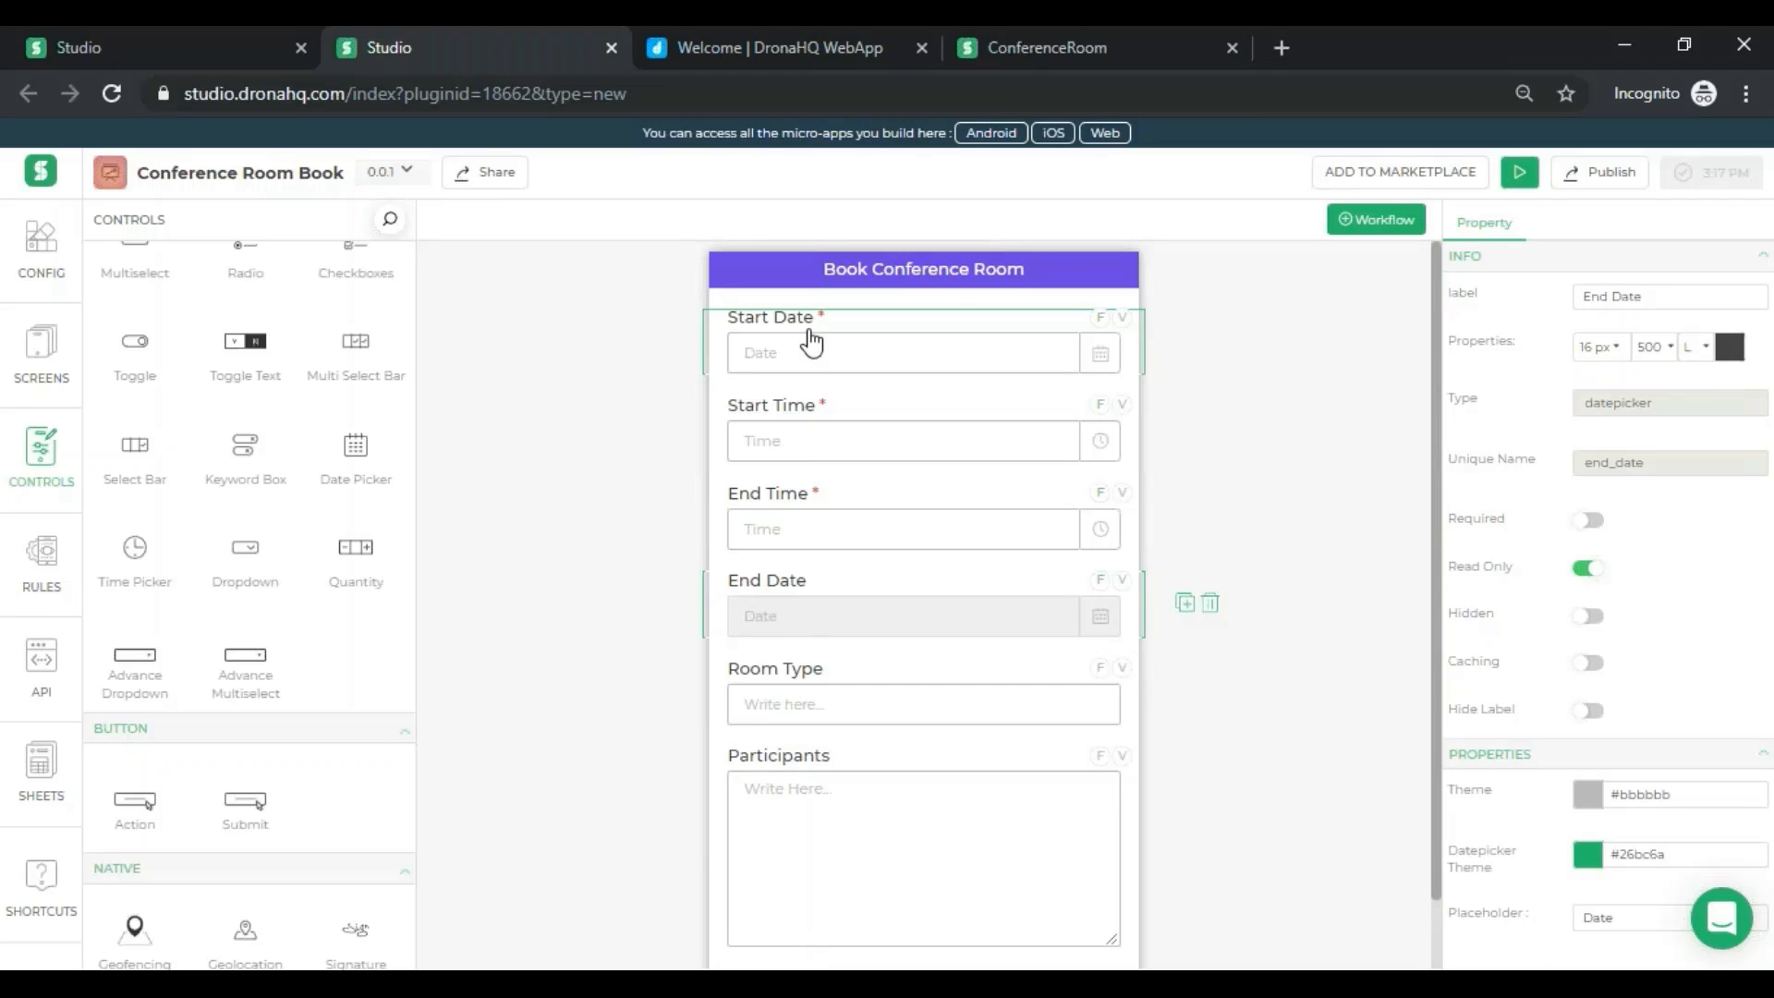
pyautogui.moveTo(1106, 594)
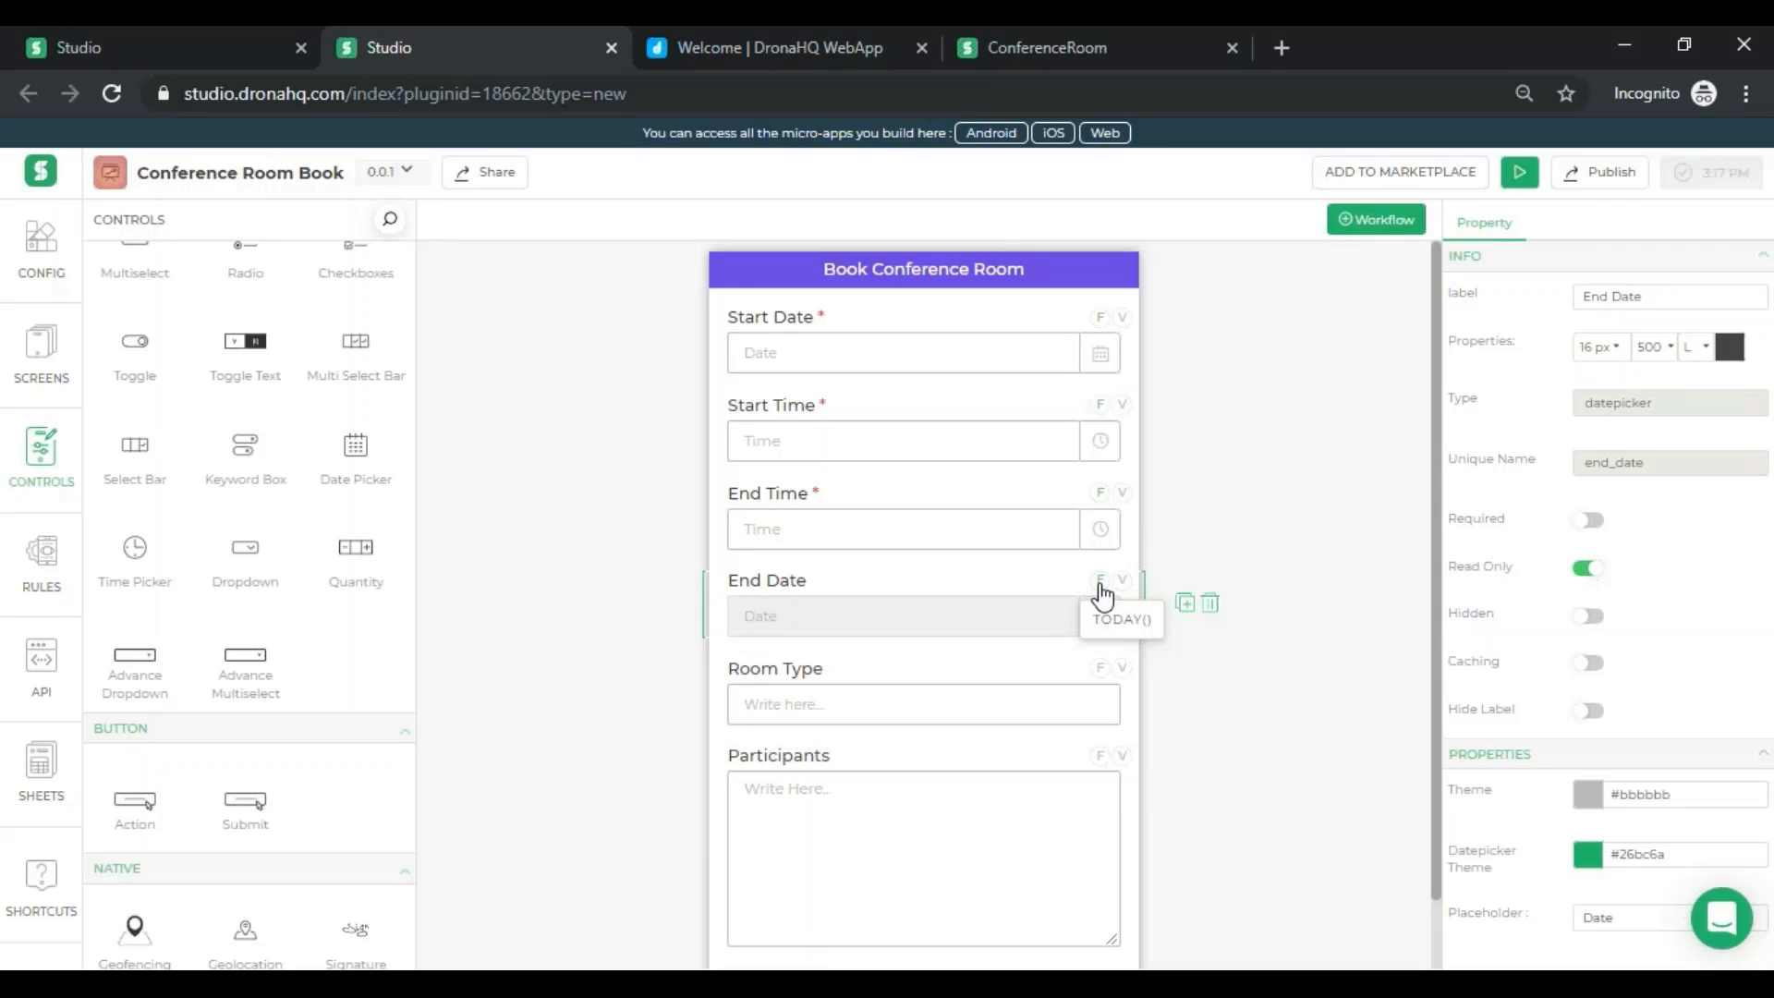
pyautogui.click(1100, 581)
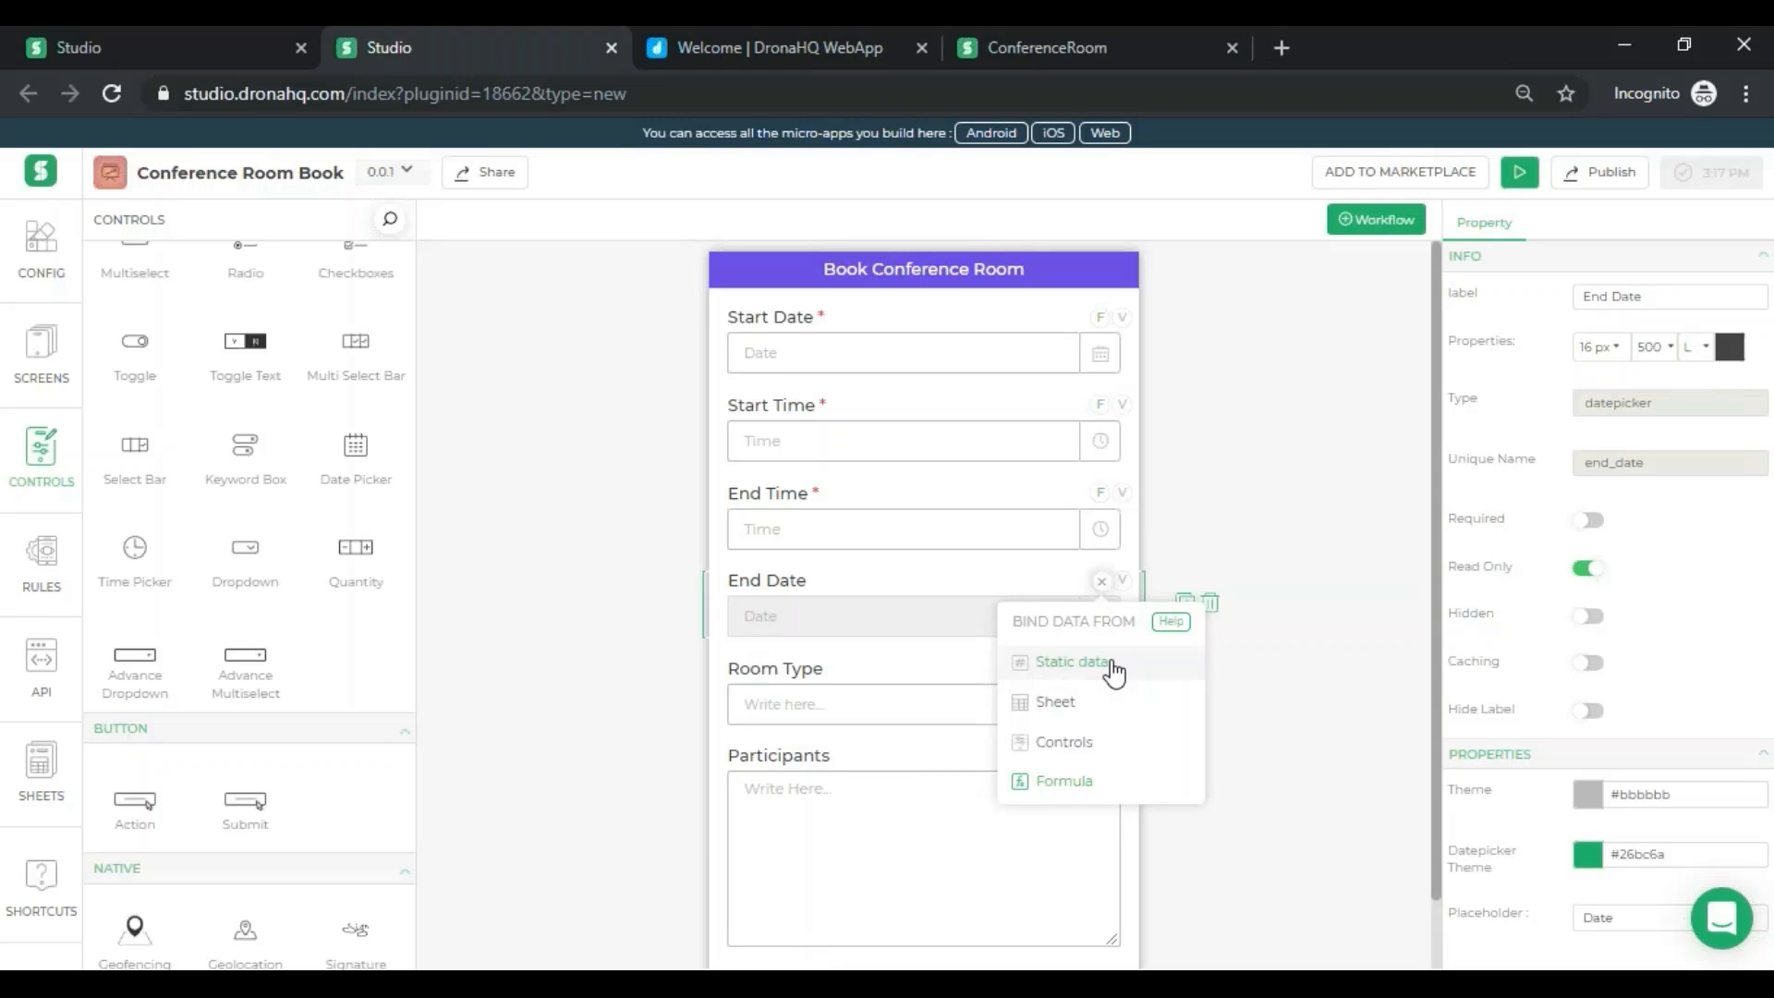
pyautogui.click(1061, 747)
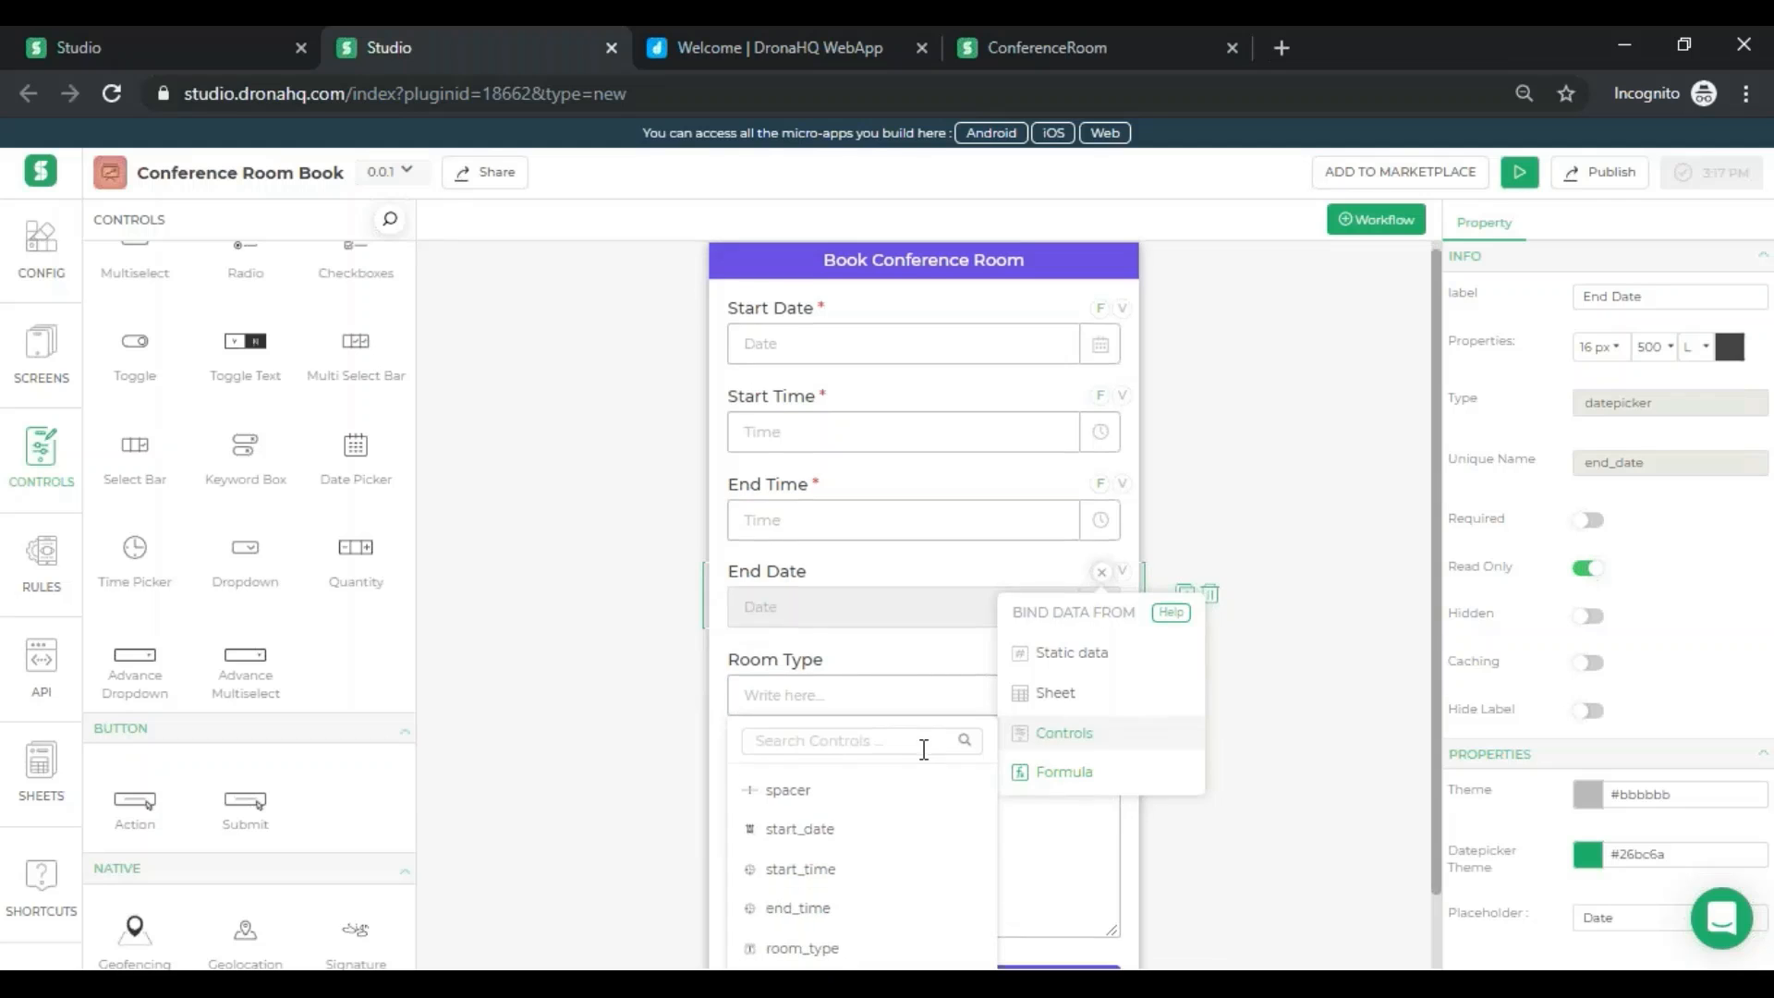
pyautogui.scroll(-1, 924, 749)
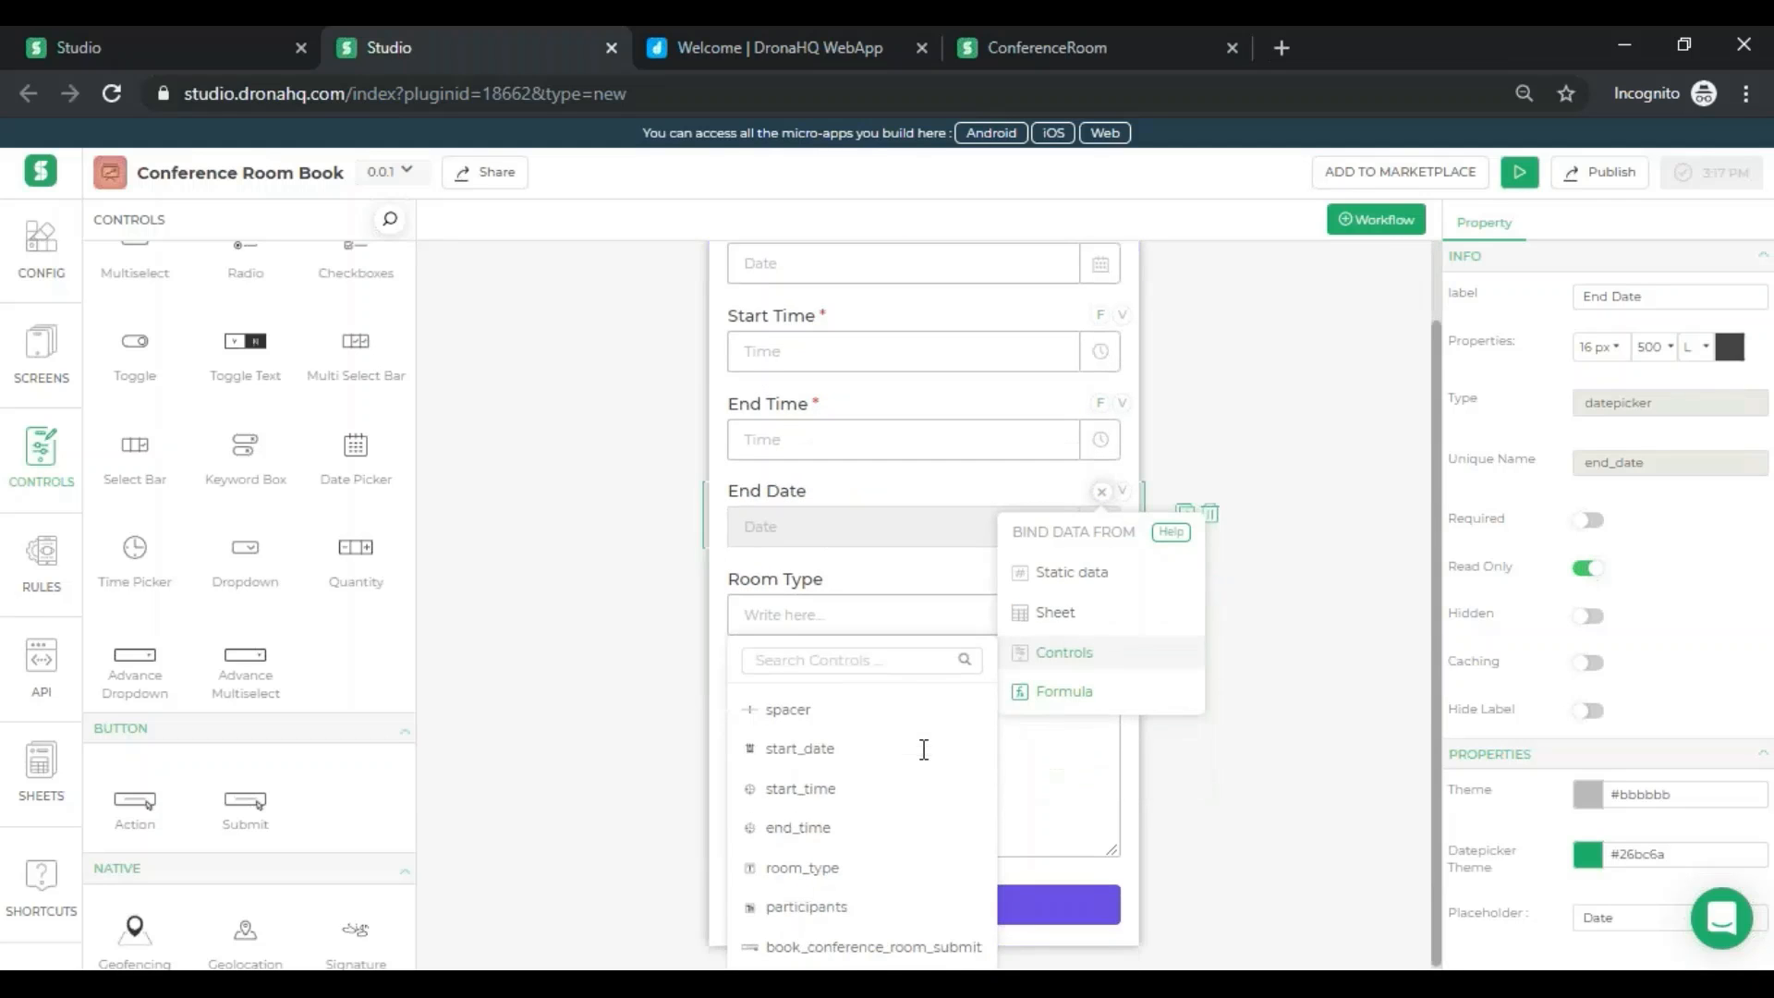
pyautogui.click(801, 750)
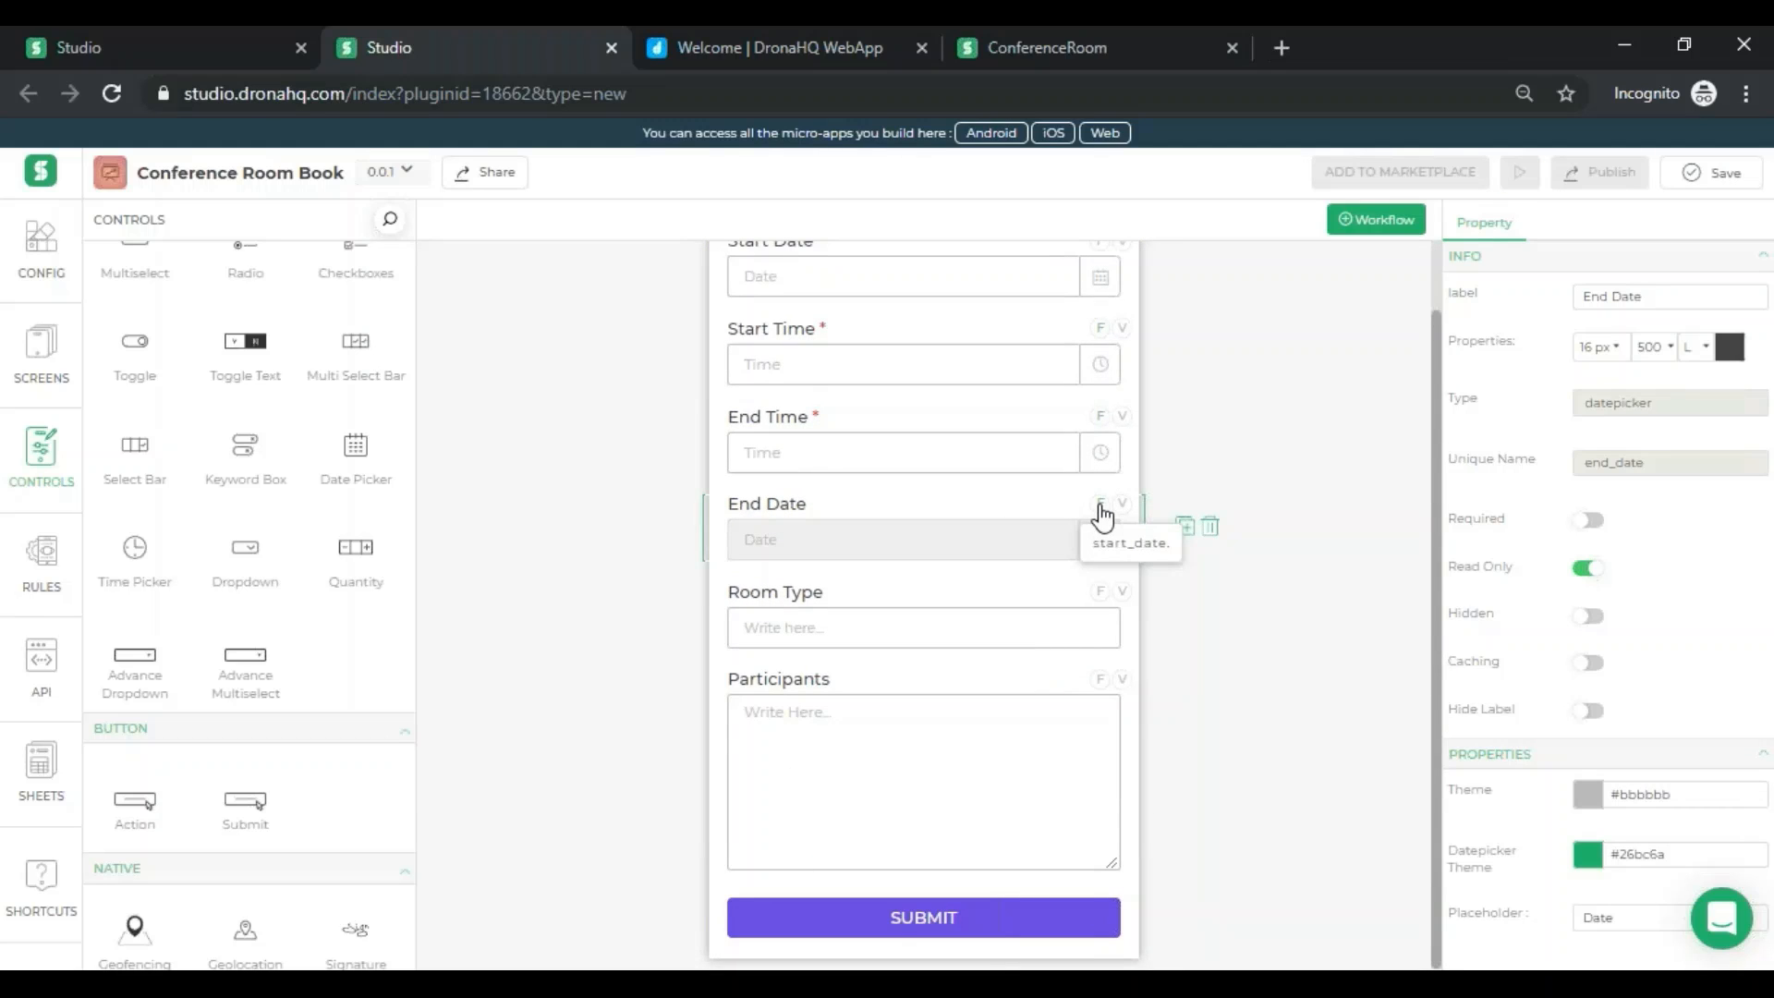
pyautogui.hotkey('ctrl', 's')
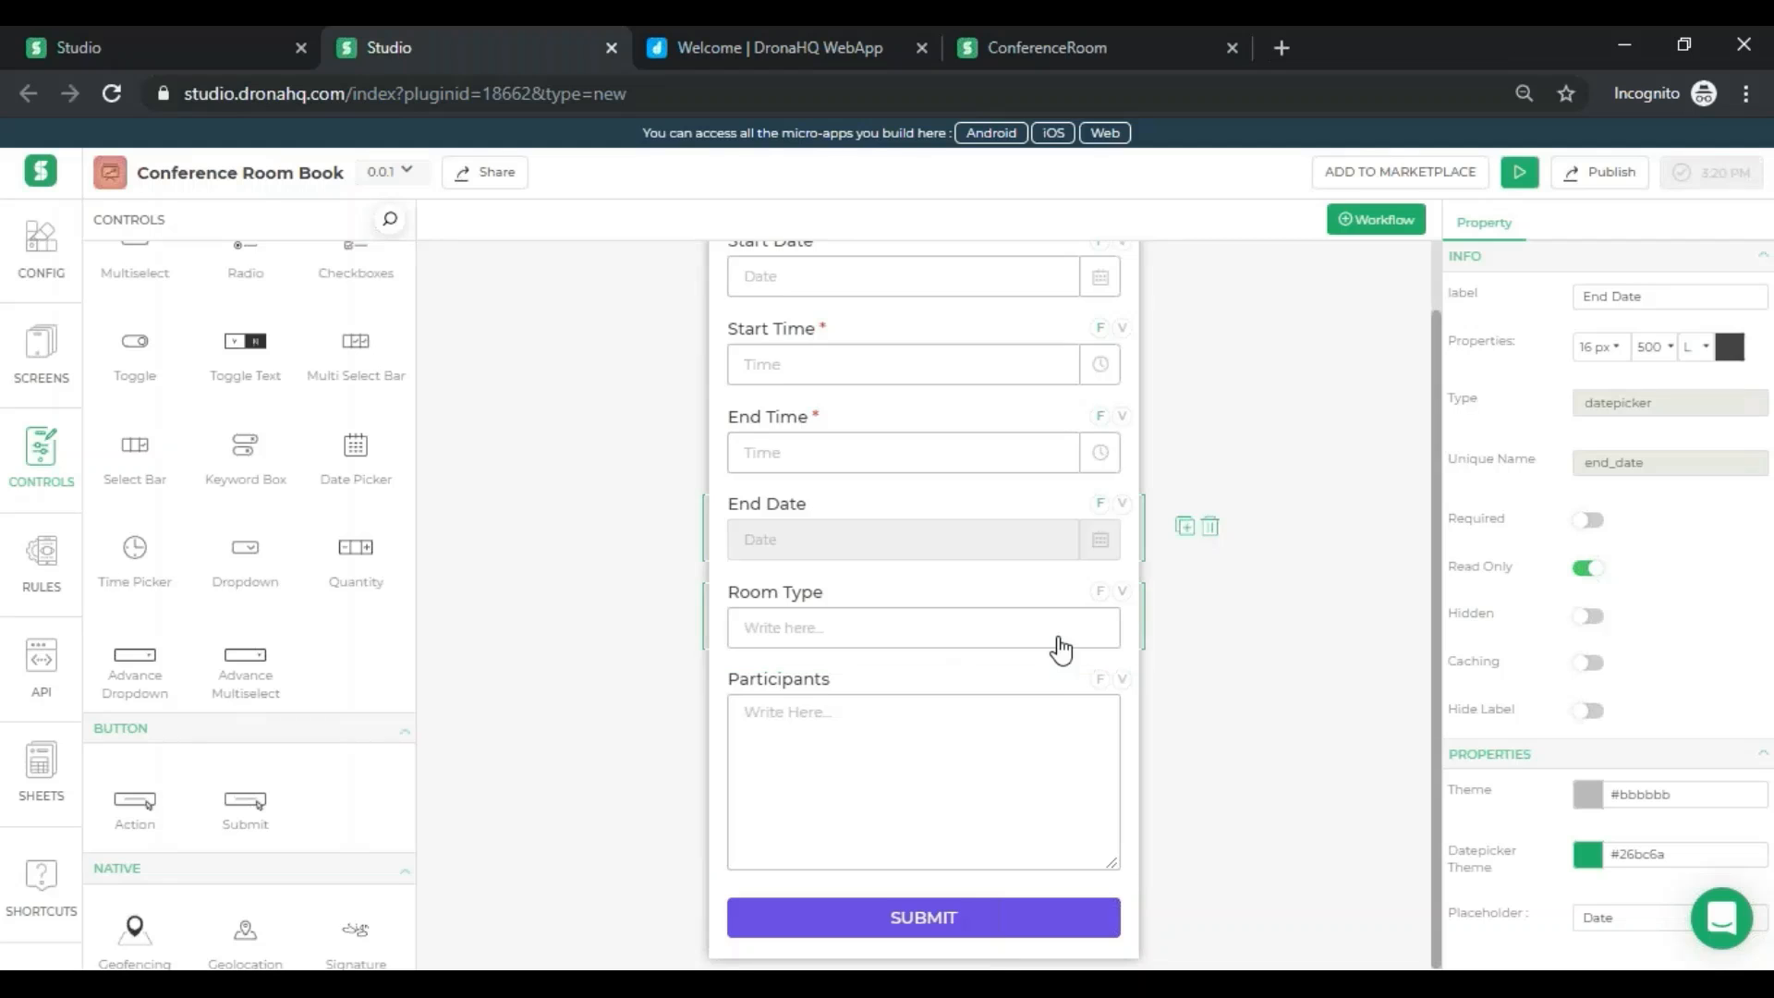
# - Delete the Room Type text field and the Participants text area from the booking form
pyautogui.click(1112, 632)
pyautogui.click(1210, 616)
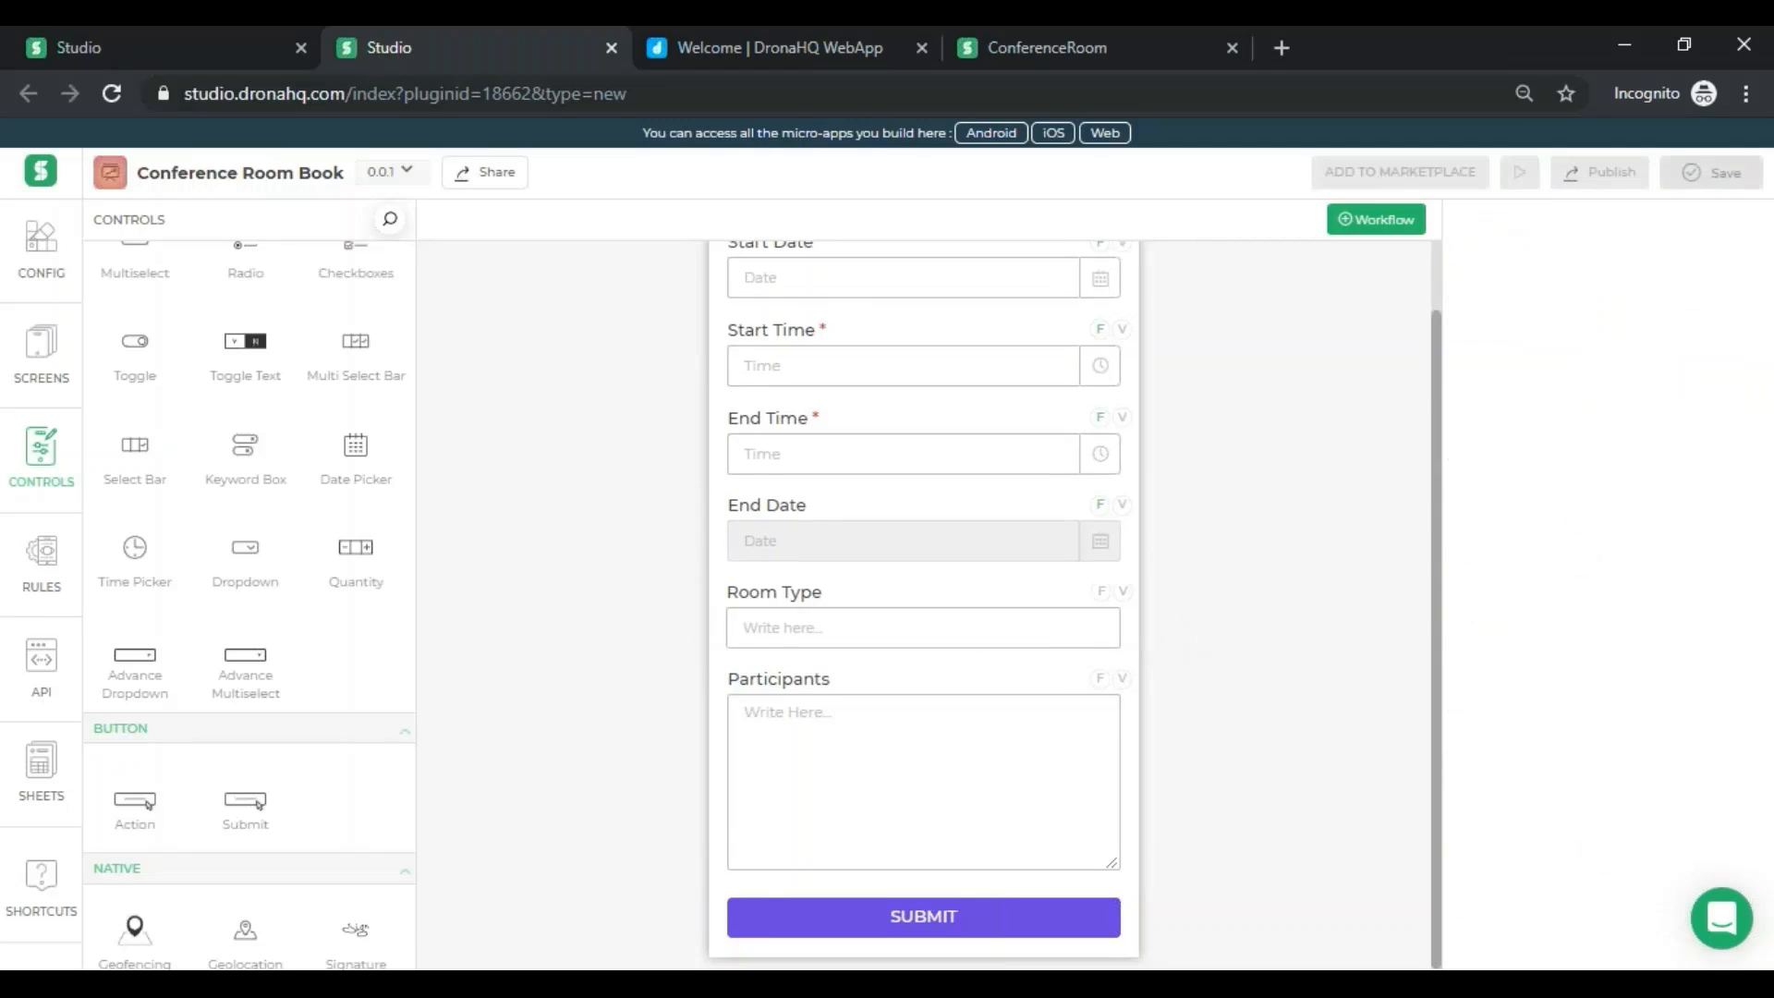
pyautogui.click(1104, 663)
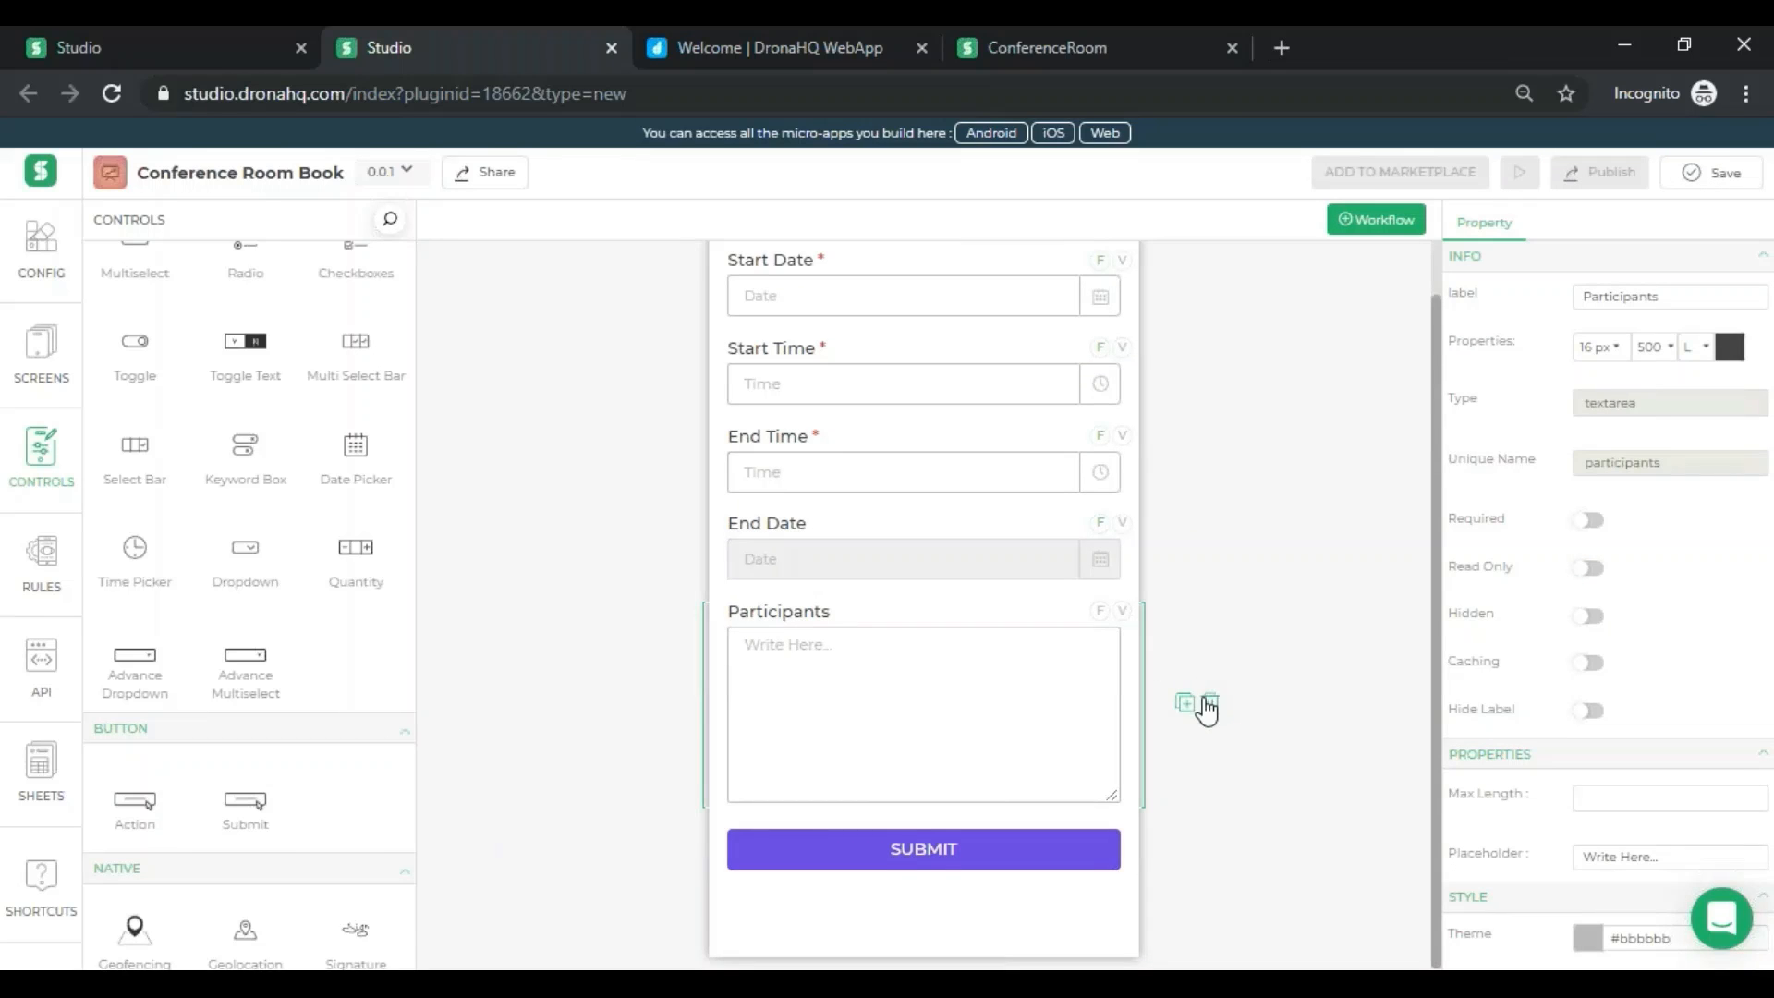
pyautogui.click(1208, 708)
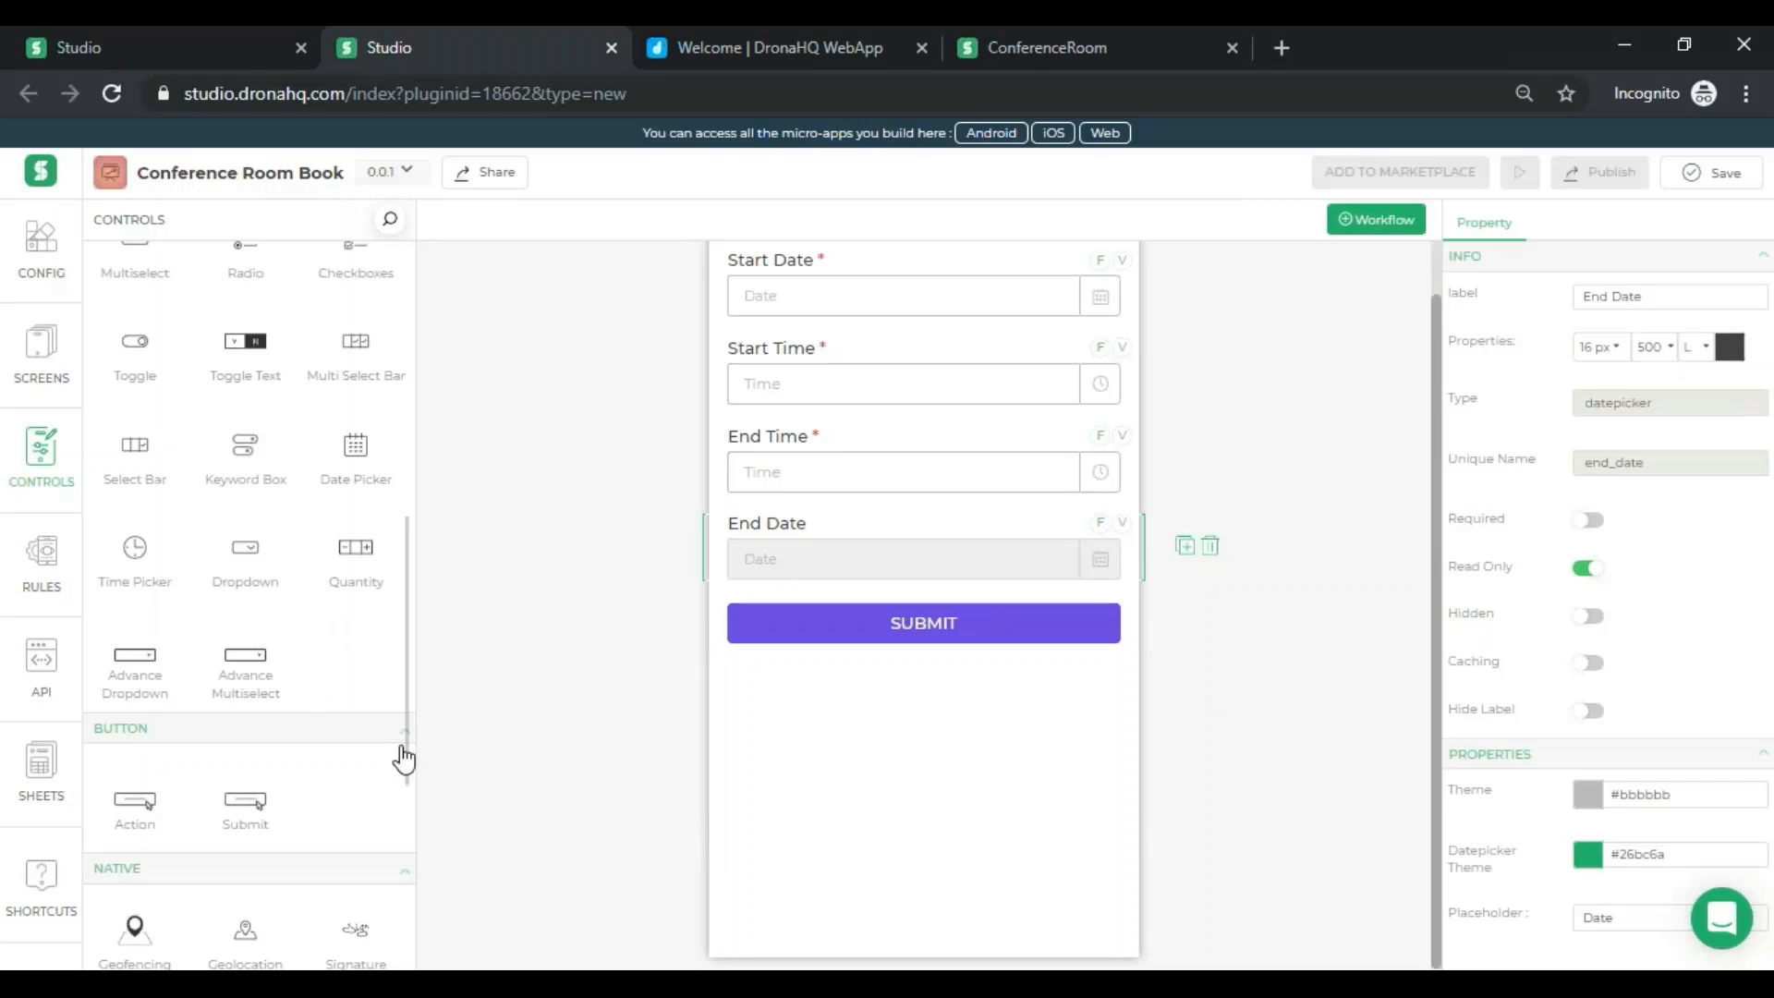
# - Add a Dropdown control and a Multiselect control between End Date and the Submit button
pyautogui.moveTo(407, 717); pyautogui.dragTo(410, 670)
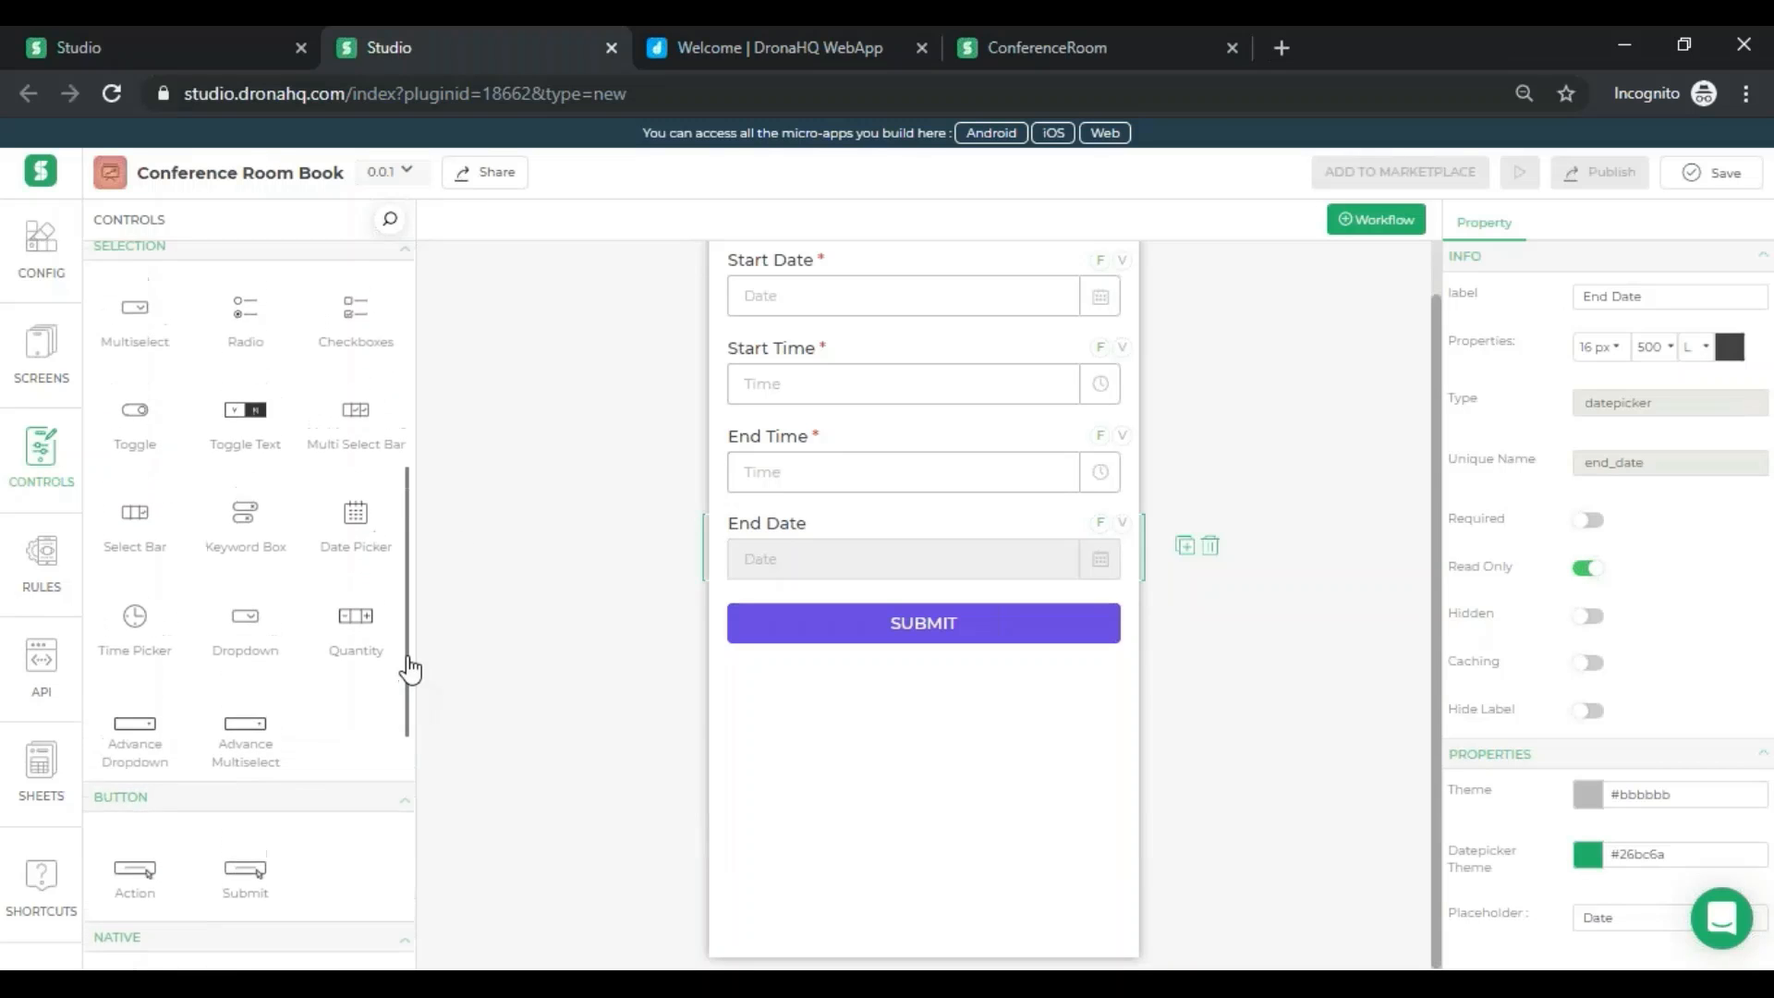
pyautogui.scroll(2, 410, 670)
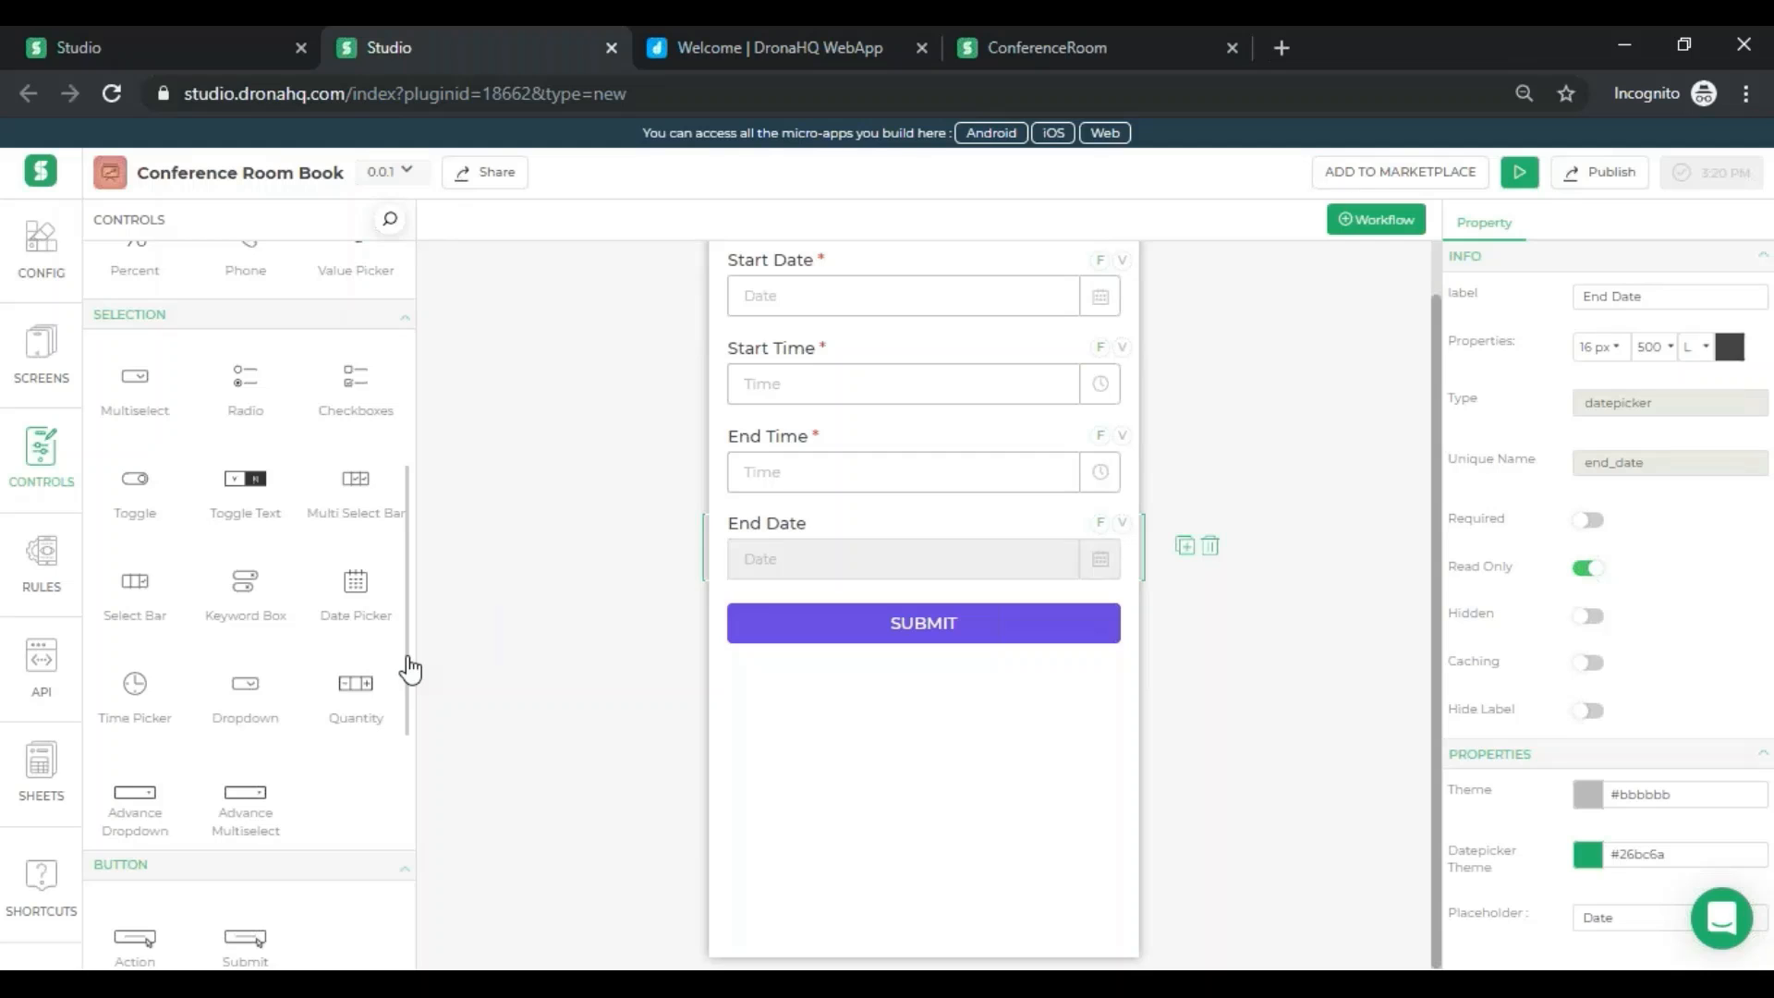
pyautogui.moveTo(245, 691); pyautogui.dragTo(832, 610)
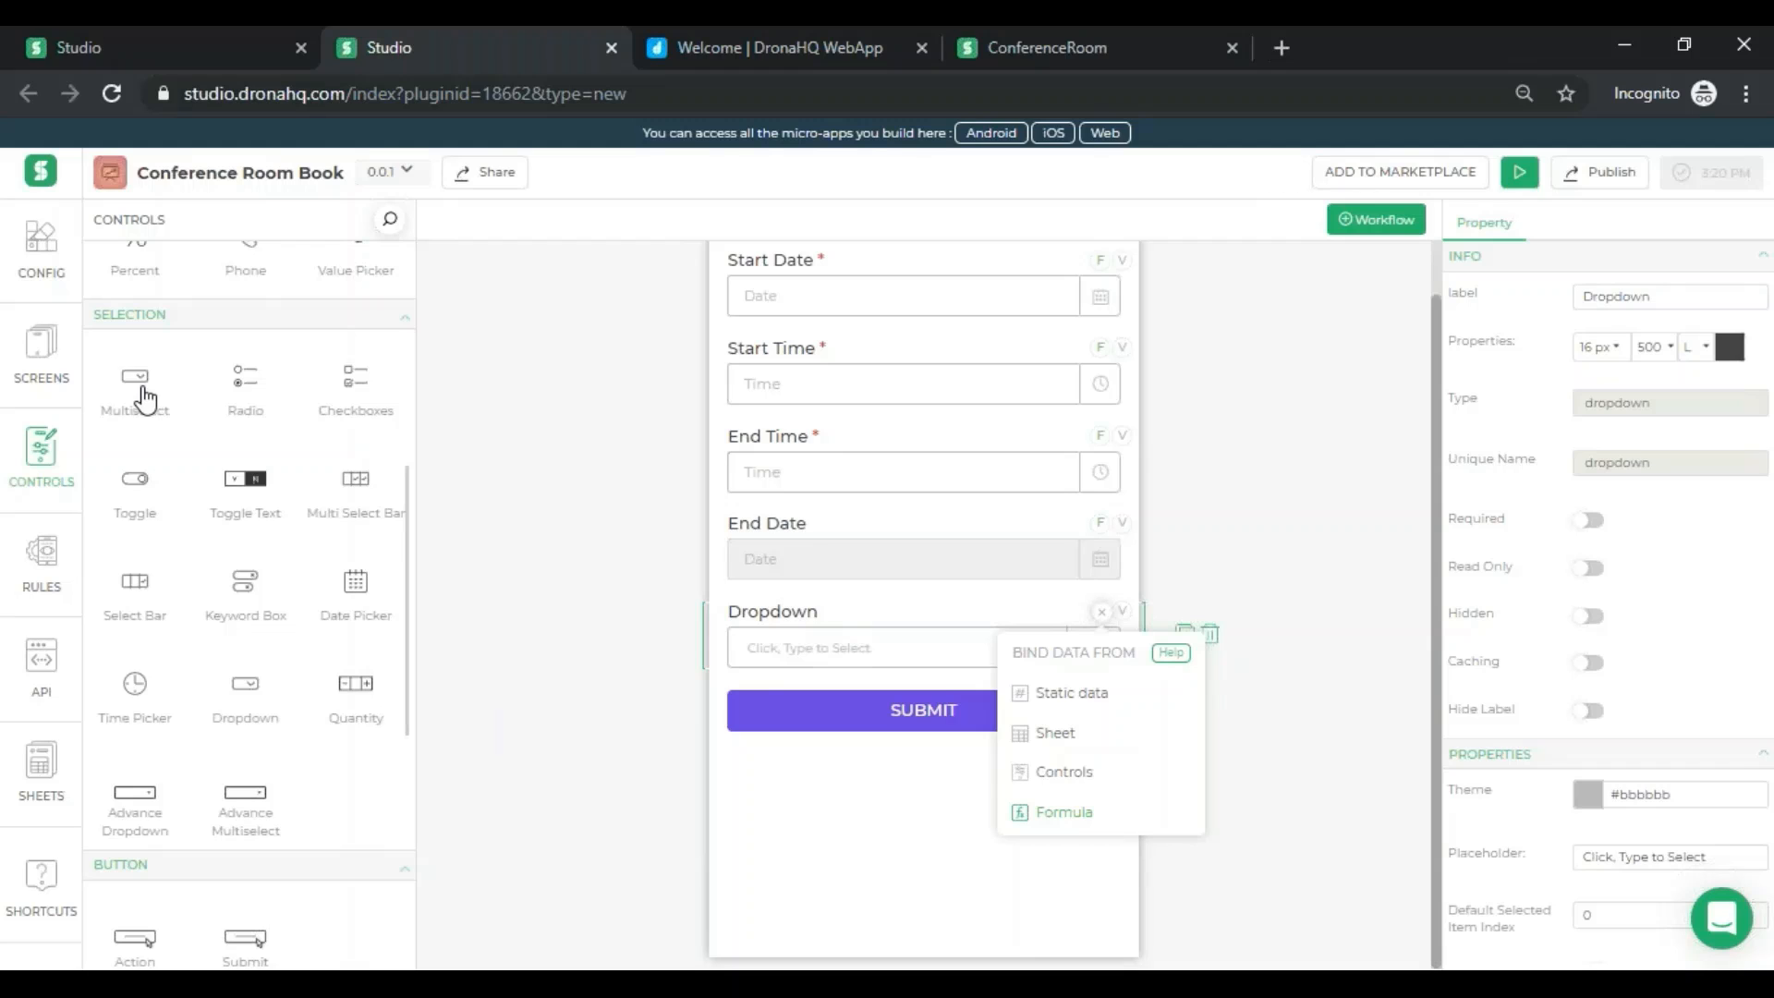
pyautogui.moveTo(143, 399); pyautogui.dragTo(836, 694)
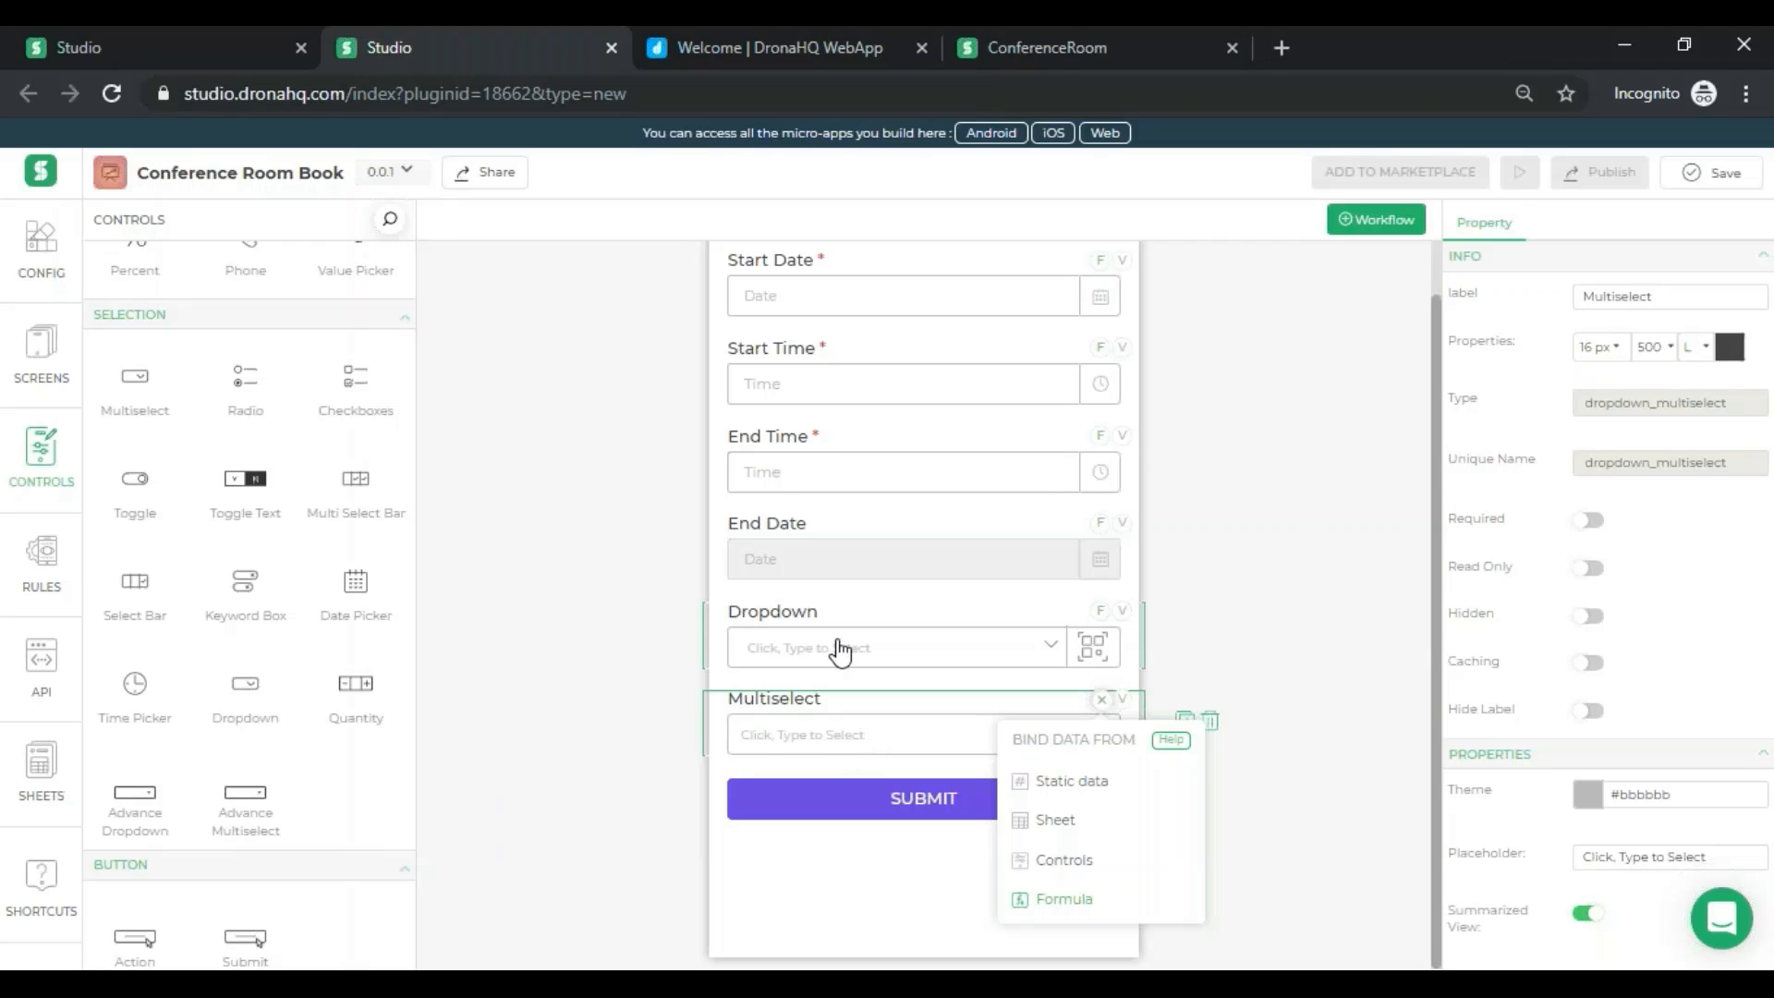
# - Label the new dropdown Room Type and the new multiselect Participants
pyautogui.click(879, 623)
pyautogui.doubleClick(1654, 297)
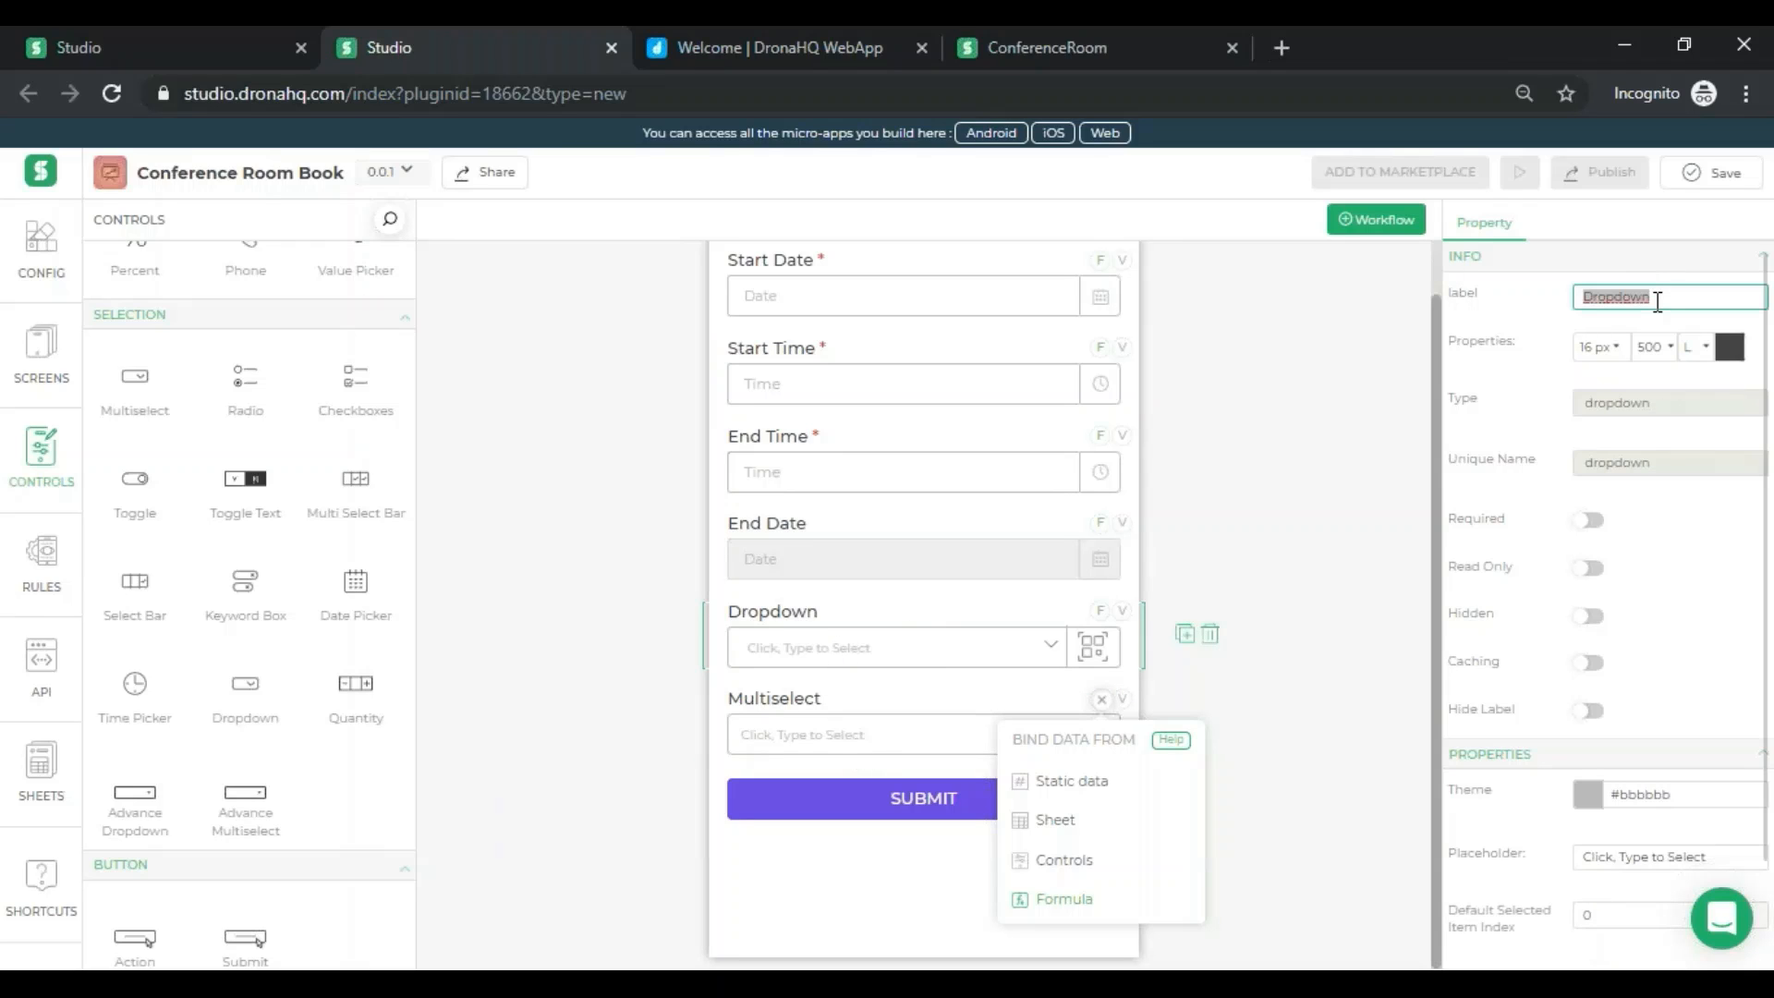
pyautogui.write('Roo')
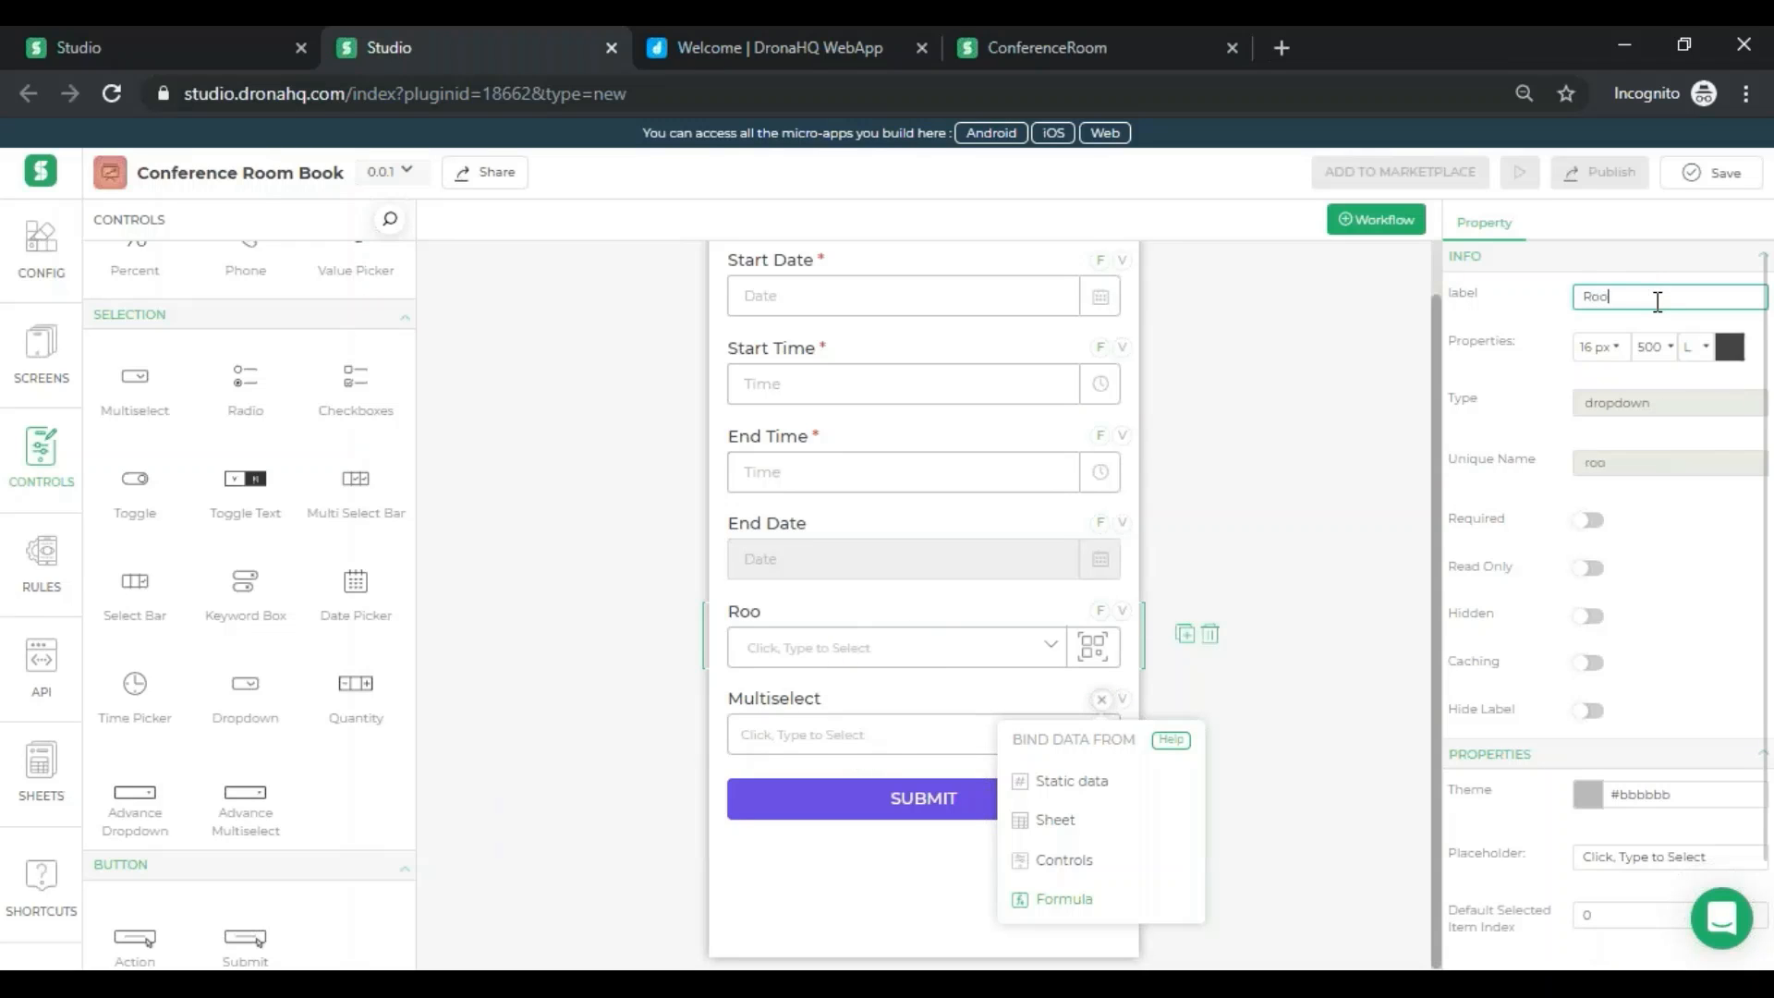
pyautogui.write('m Type')
pyautogui.click(845, 736)
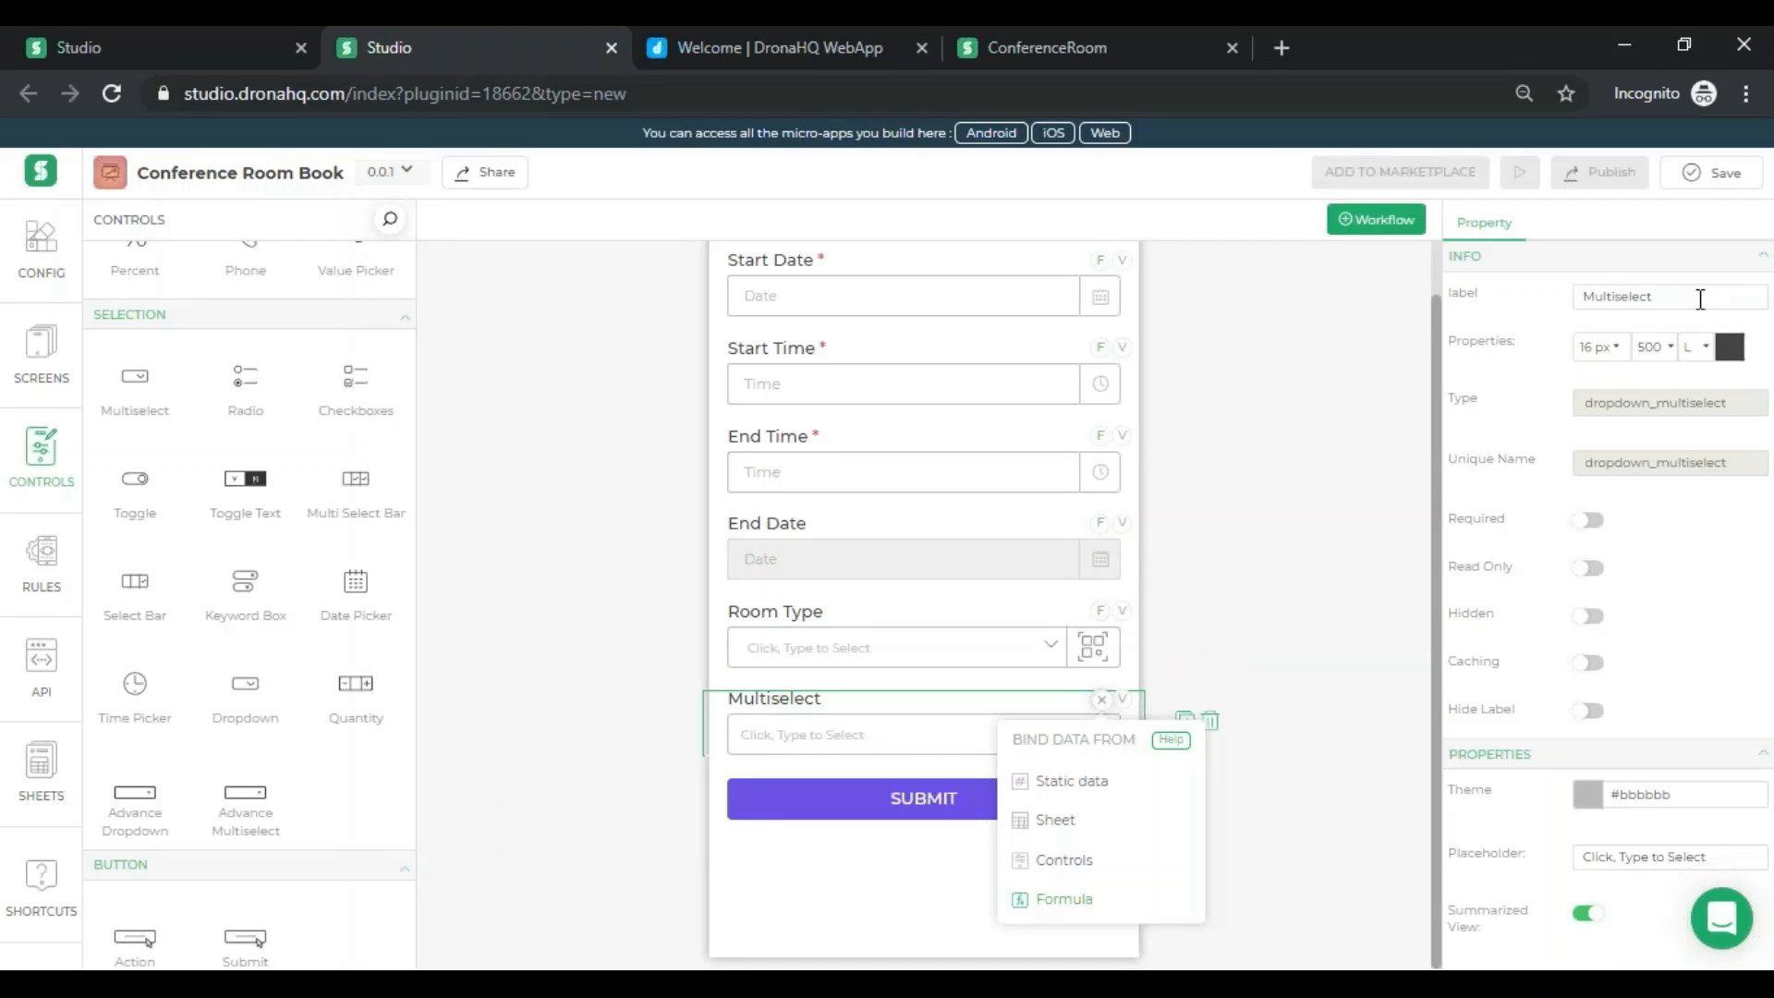
pyautogui.doubleClick(1699, 299)
pyautogui.write('Participants')
pyautogui.click(1074, 600)
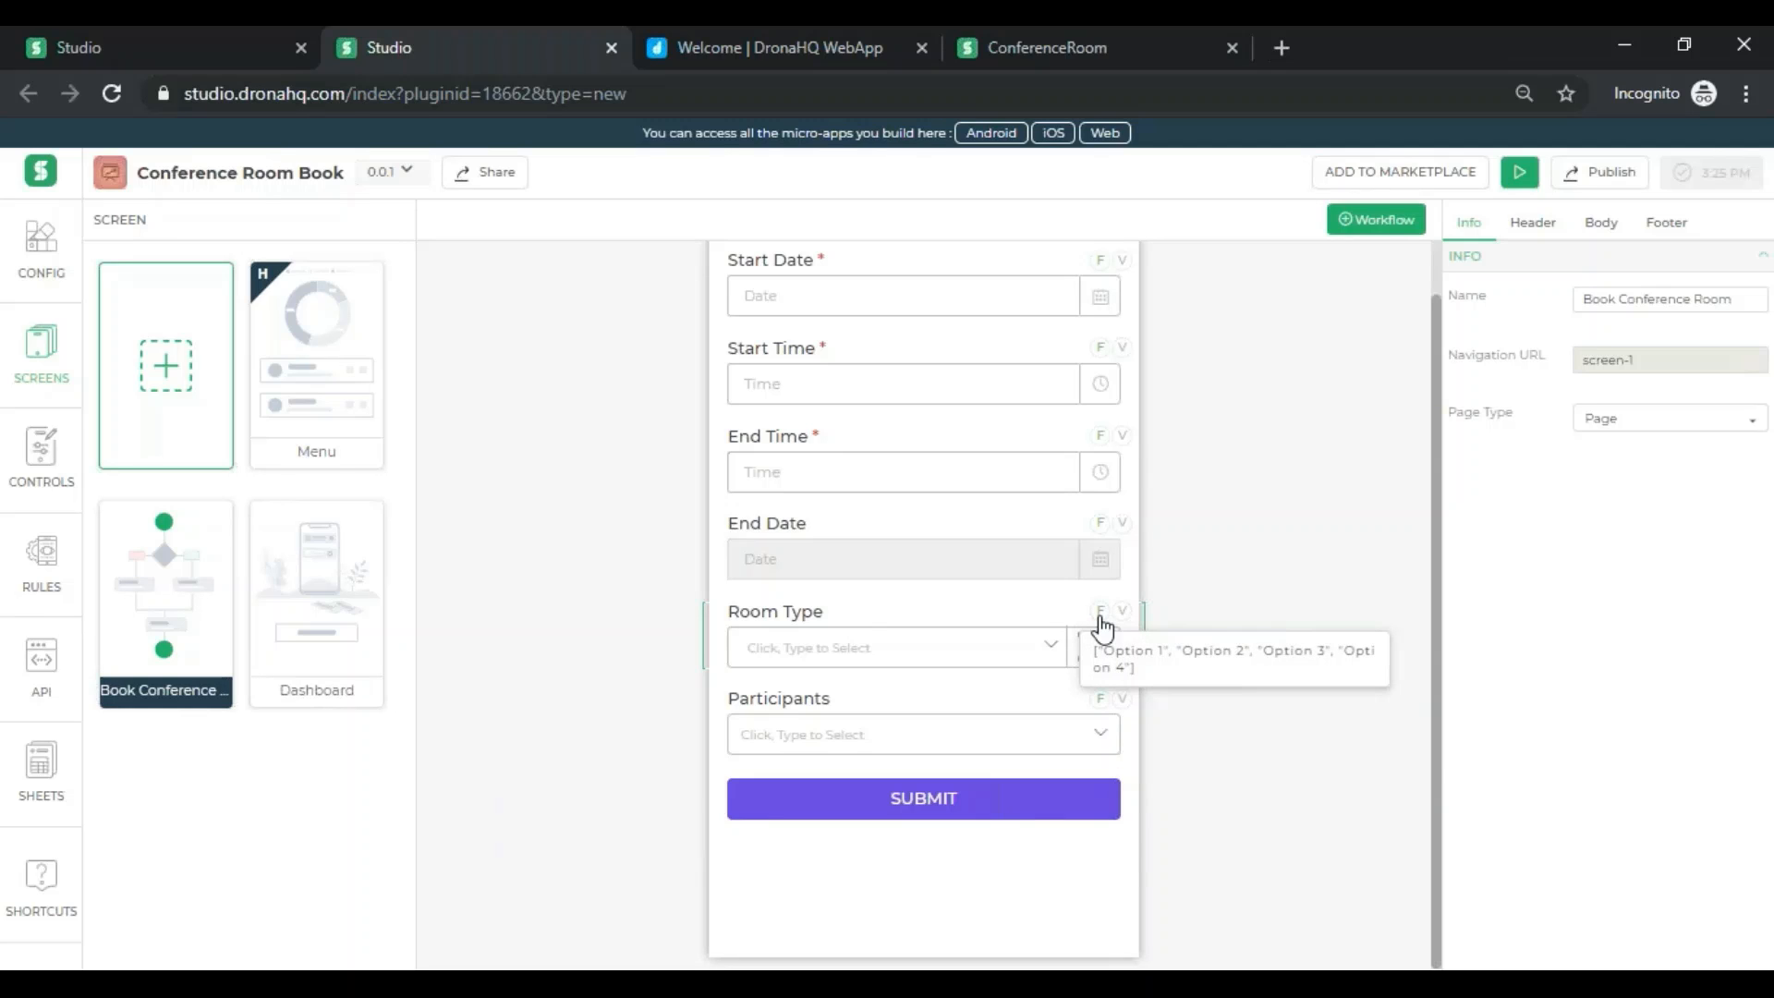
# - Bind the Room Type dropdown to static data, replacing the first two options with Conference 1 and Conference 2
pyautogui.click(1100, 622)
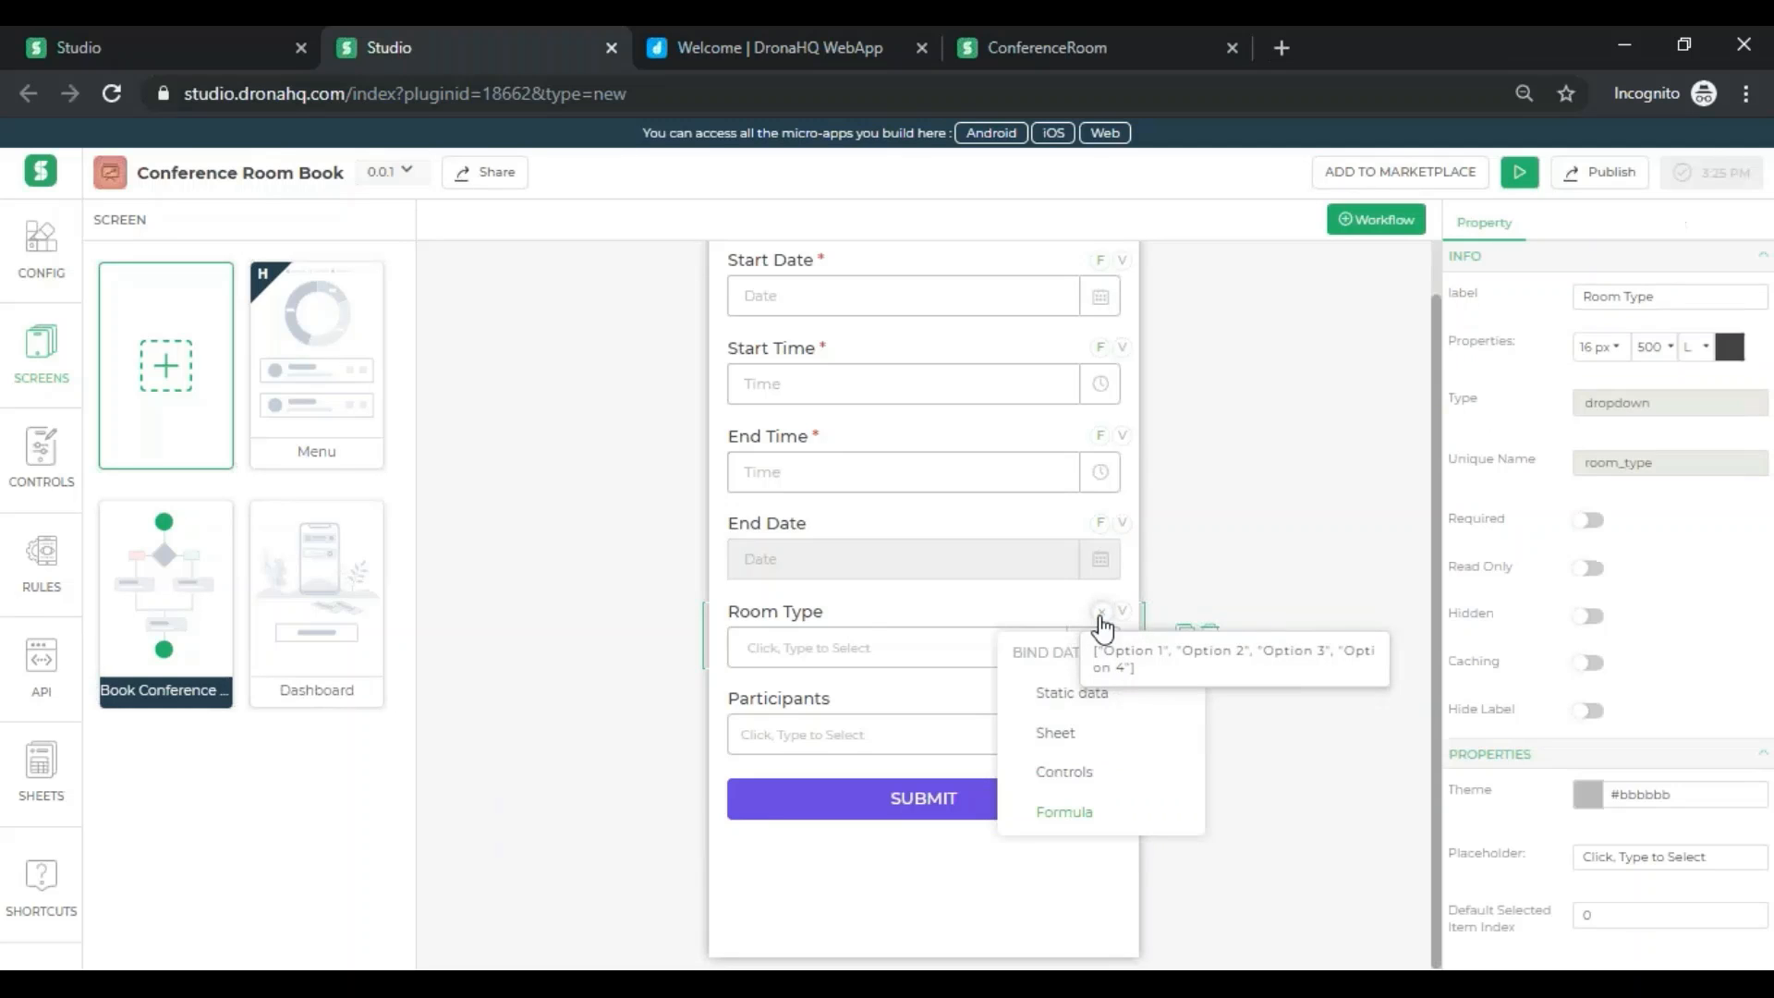
pyautogui.click(1096, 702)
pyautogui.click(870, 759)
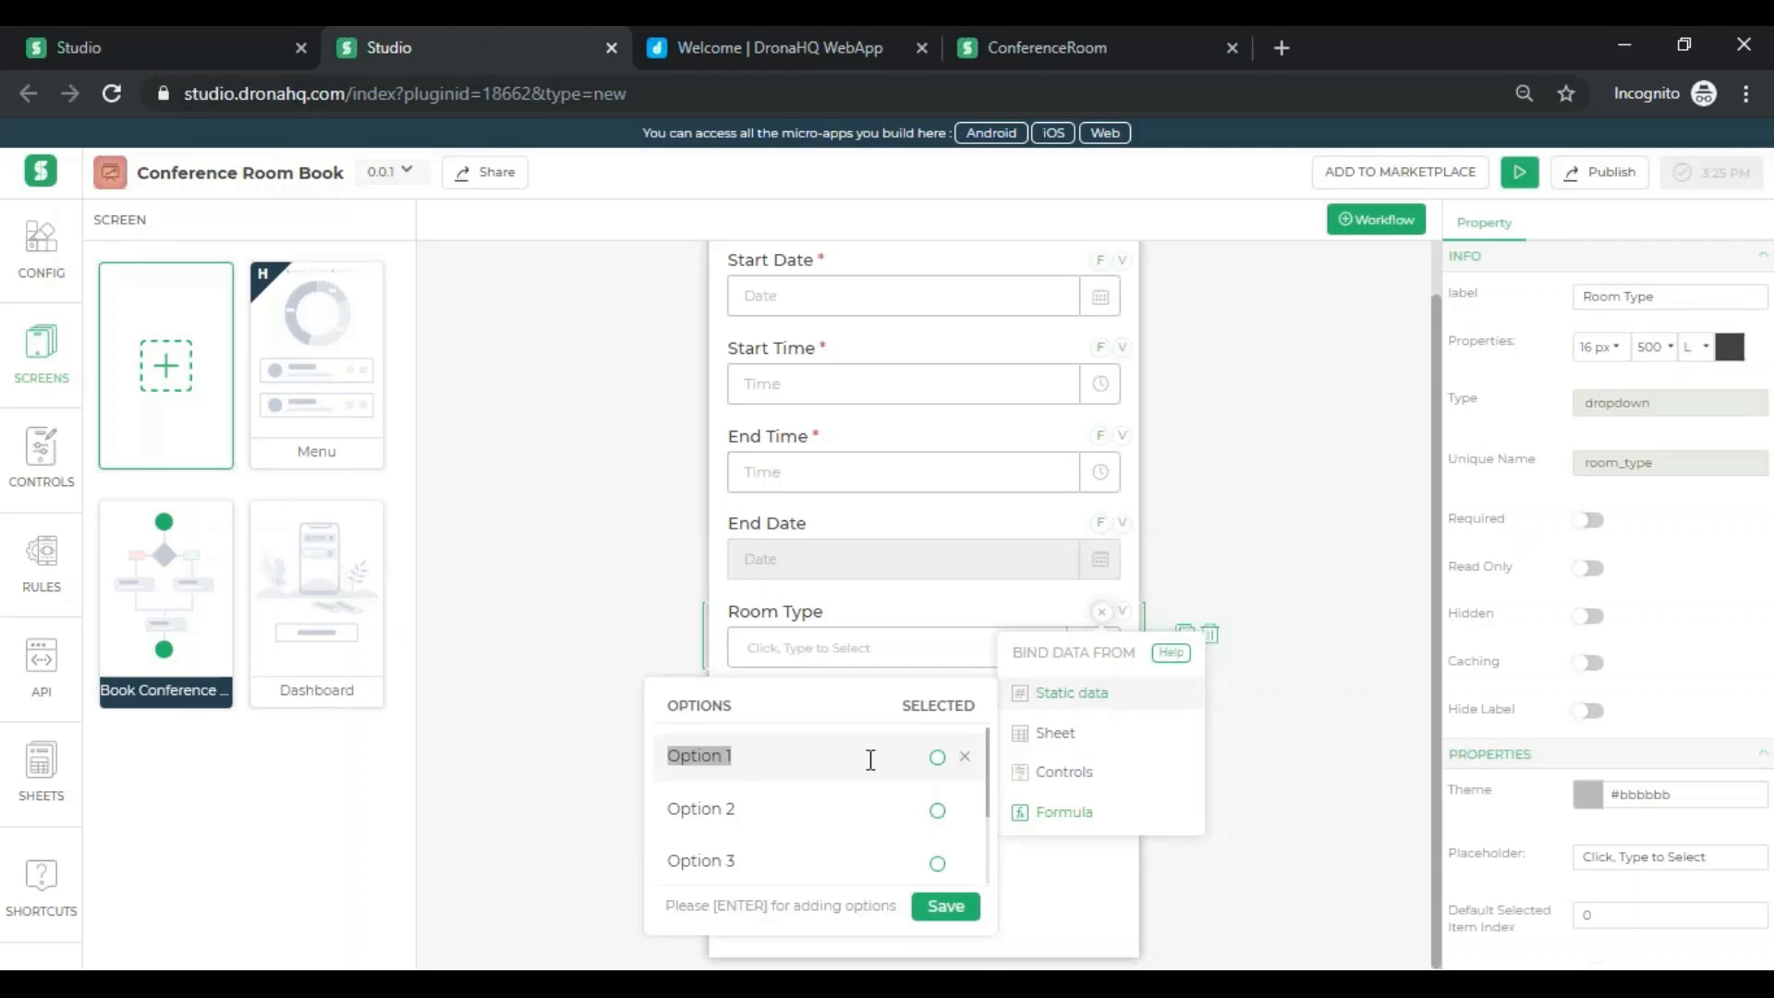
pyautogui.write('Conference 1')
pyautogui.tripleClick(777, 762)
pyautogui.hotkey('ctrl', 'c')
pyautogui.click(737, 809)
pyautogui.hotkey('ctrl', 'shift', 'Left')
pyautogui.hotkey('ctrl', 'shift', 'Left')
pyautogui.hotkey('ctrl', 'v')
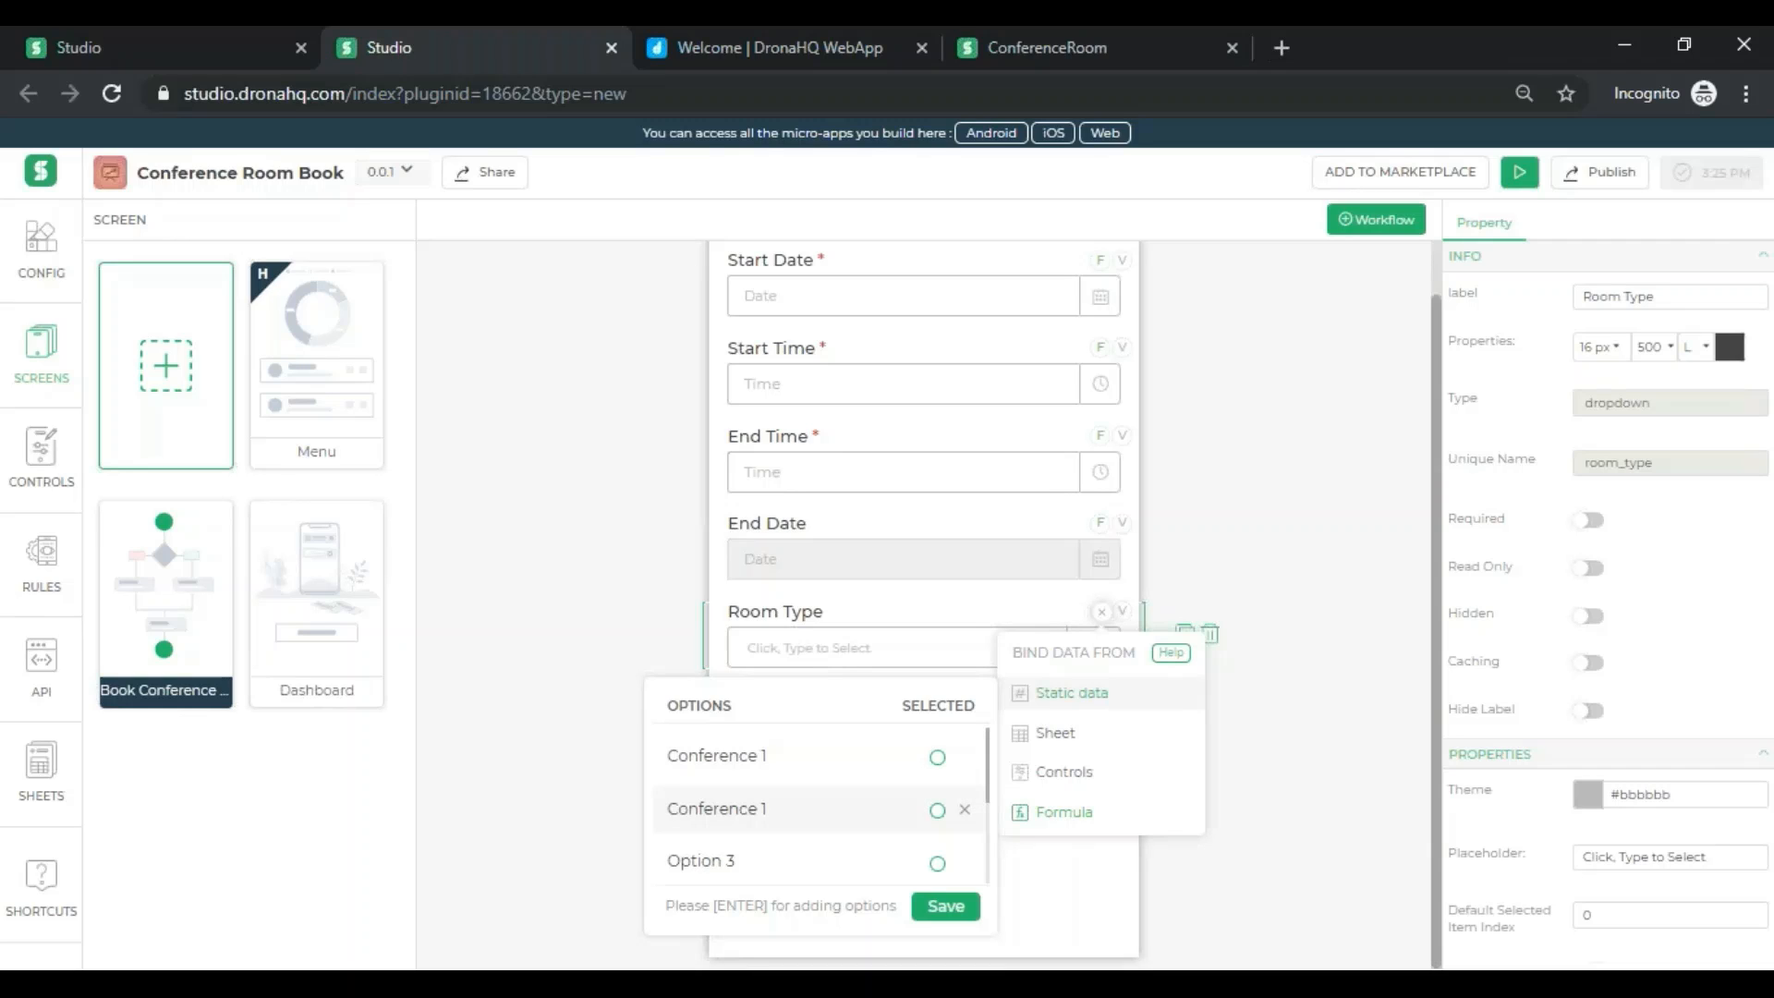
pyautogui.write('2')
# - Rename the third and fourth static options of the Room Type dropdown to Conference 3 and Conference 4
pyautogui.hotkey('ctrl', 'shift', 'Left')
pyautogui.hotkey('ctrl', 'shift', 'Left')
pyautogui.press('BackSpace')
pyautogui.hotkey('ctrl', 'v')
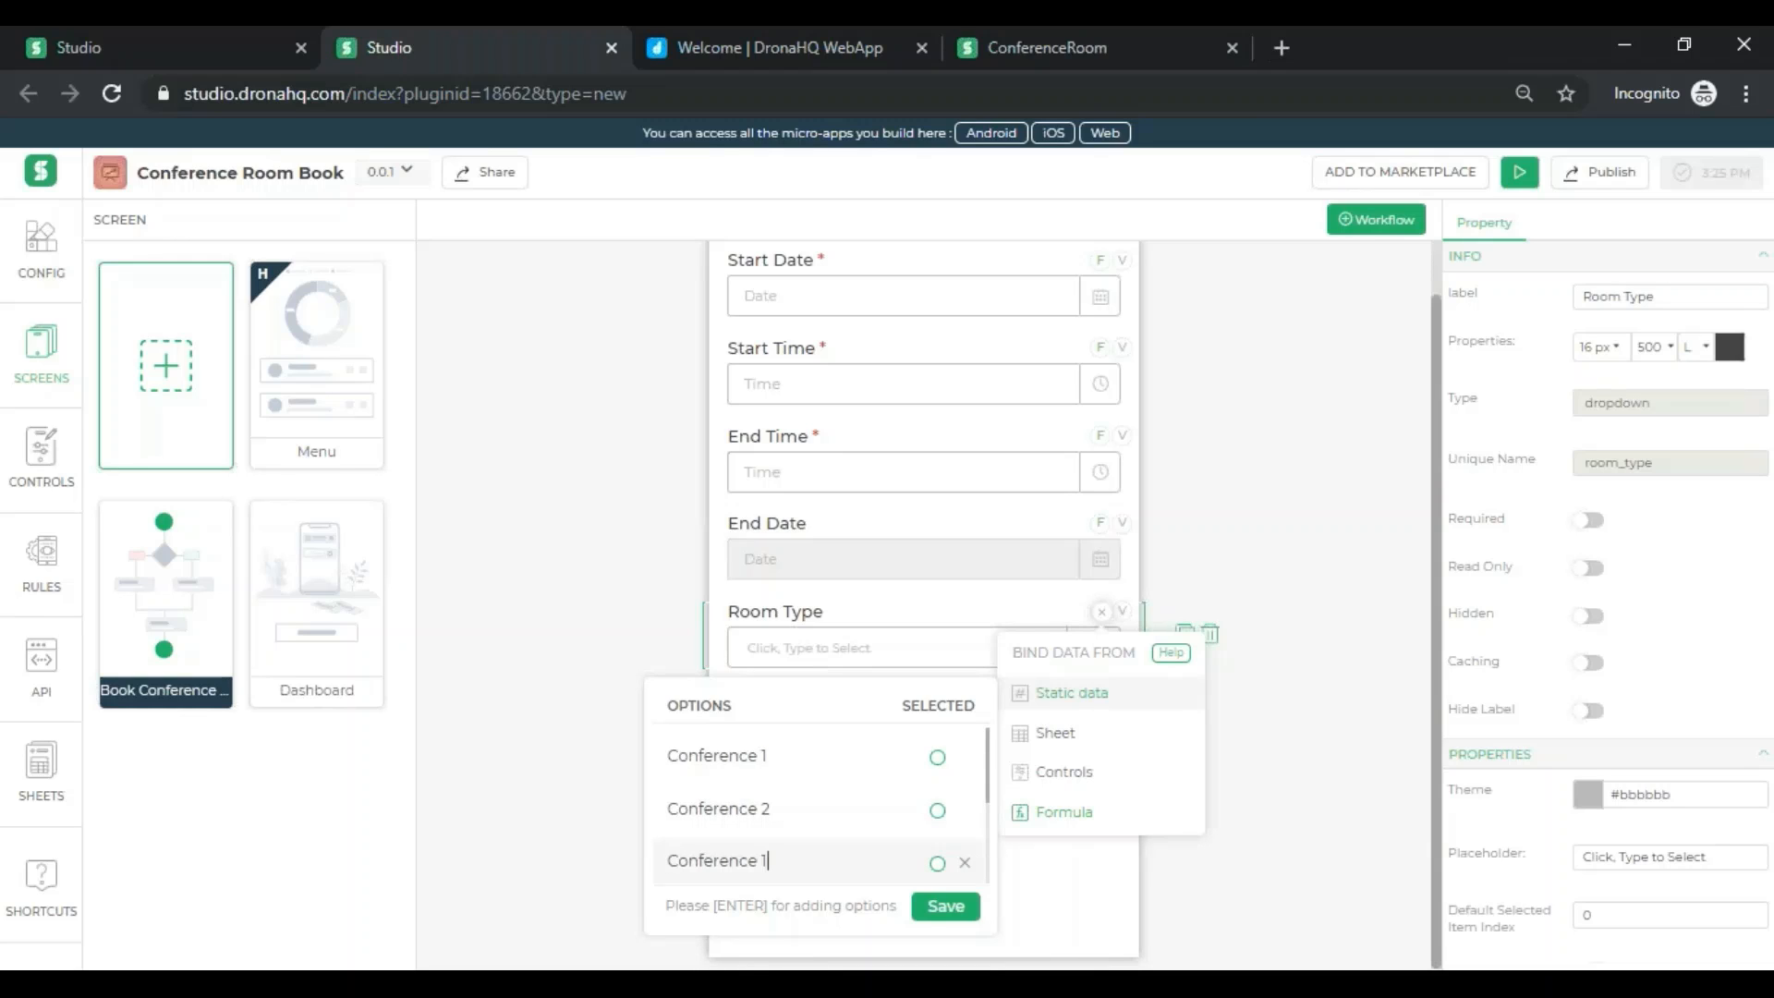
pyautogui.write('3')
pyautogui.press('Return')
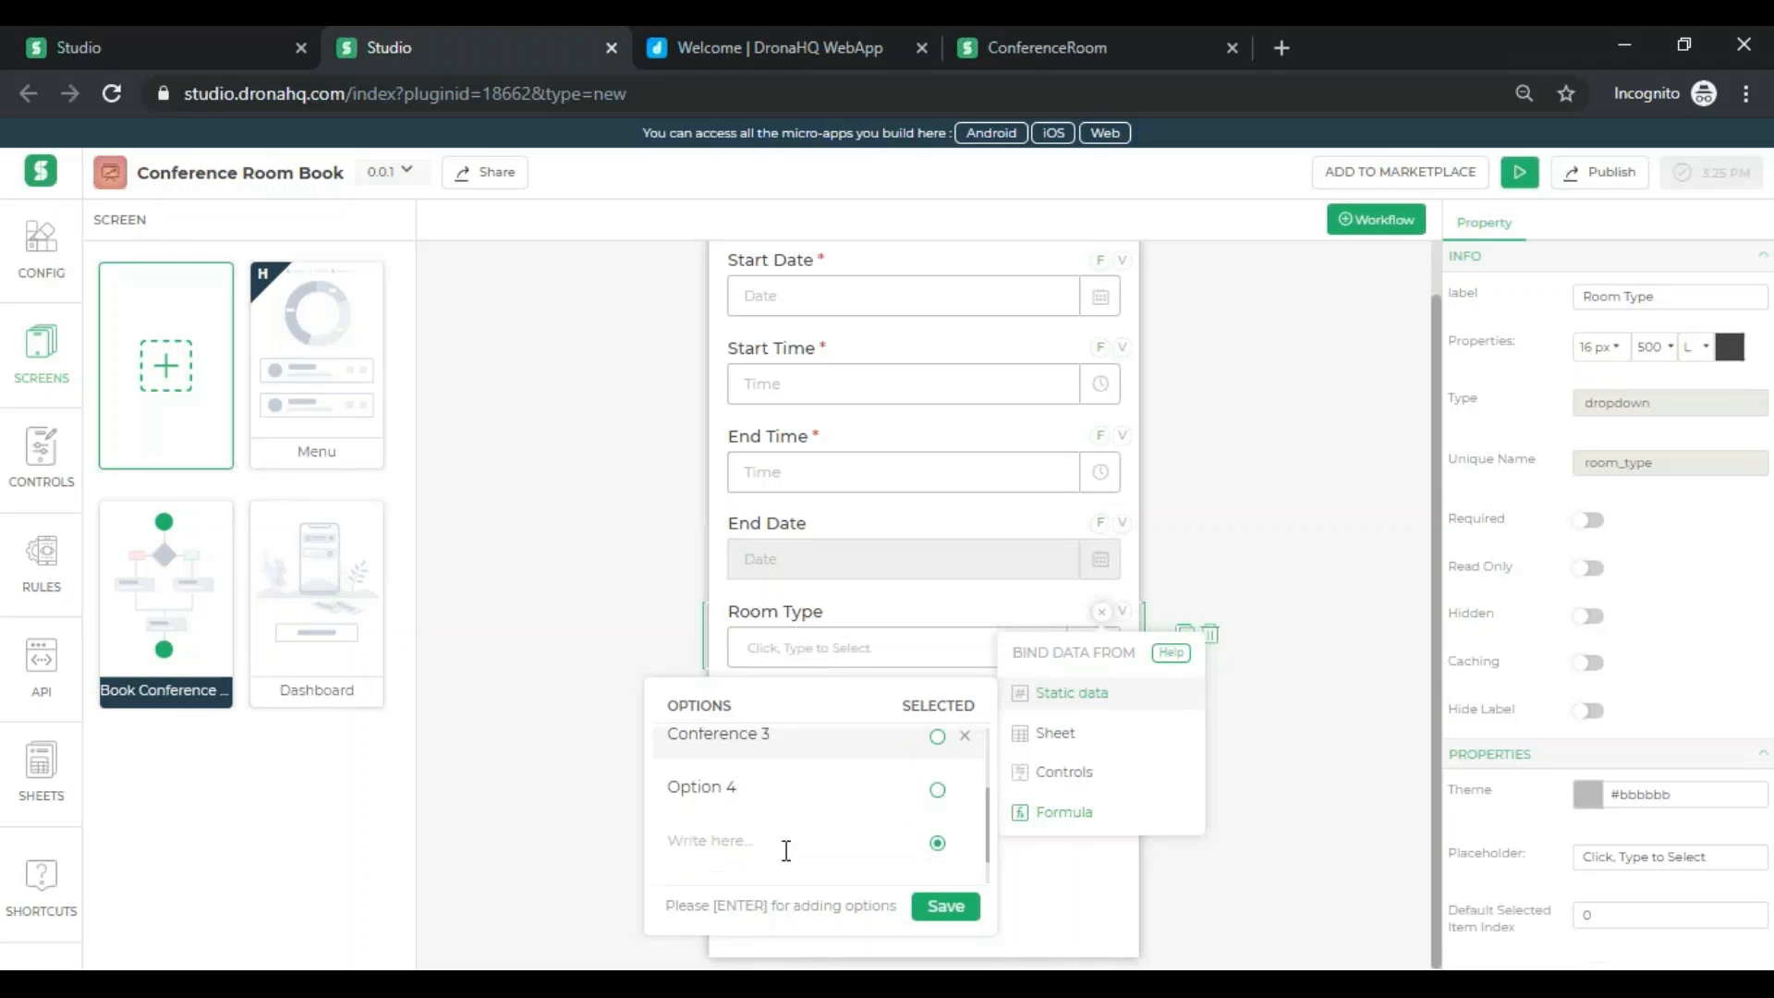
pyautogui.tripleClick(826, 786)
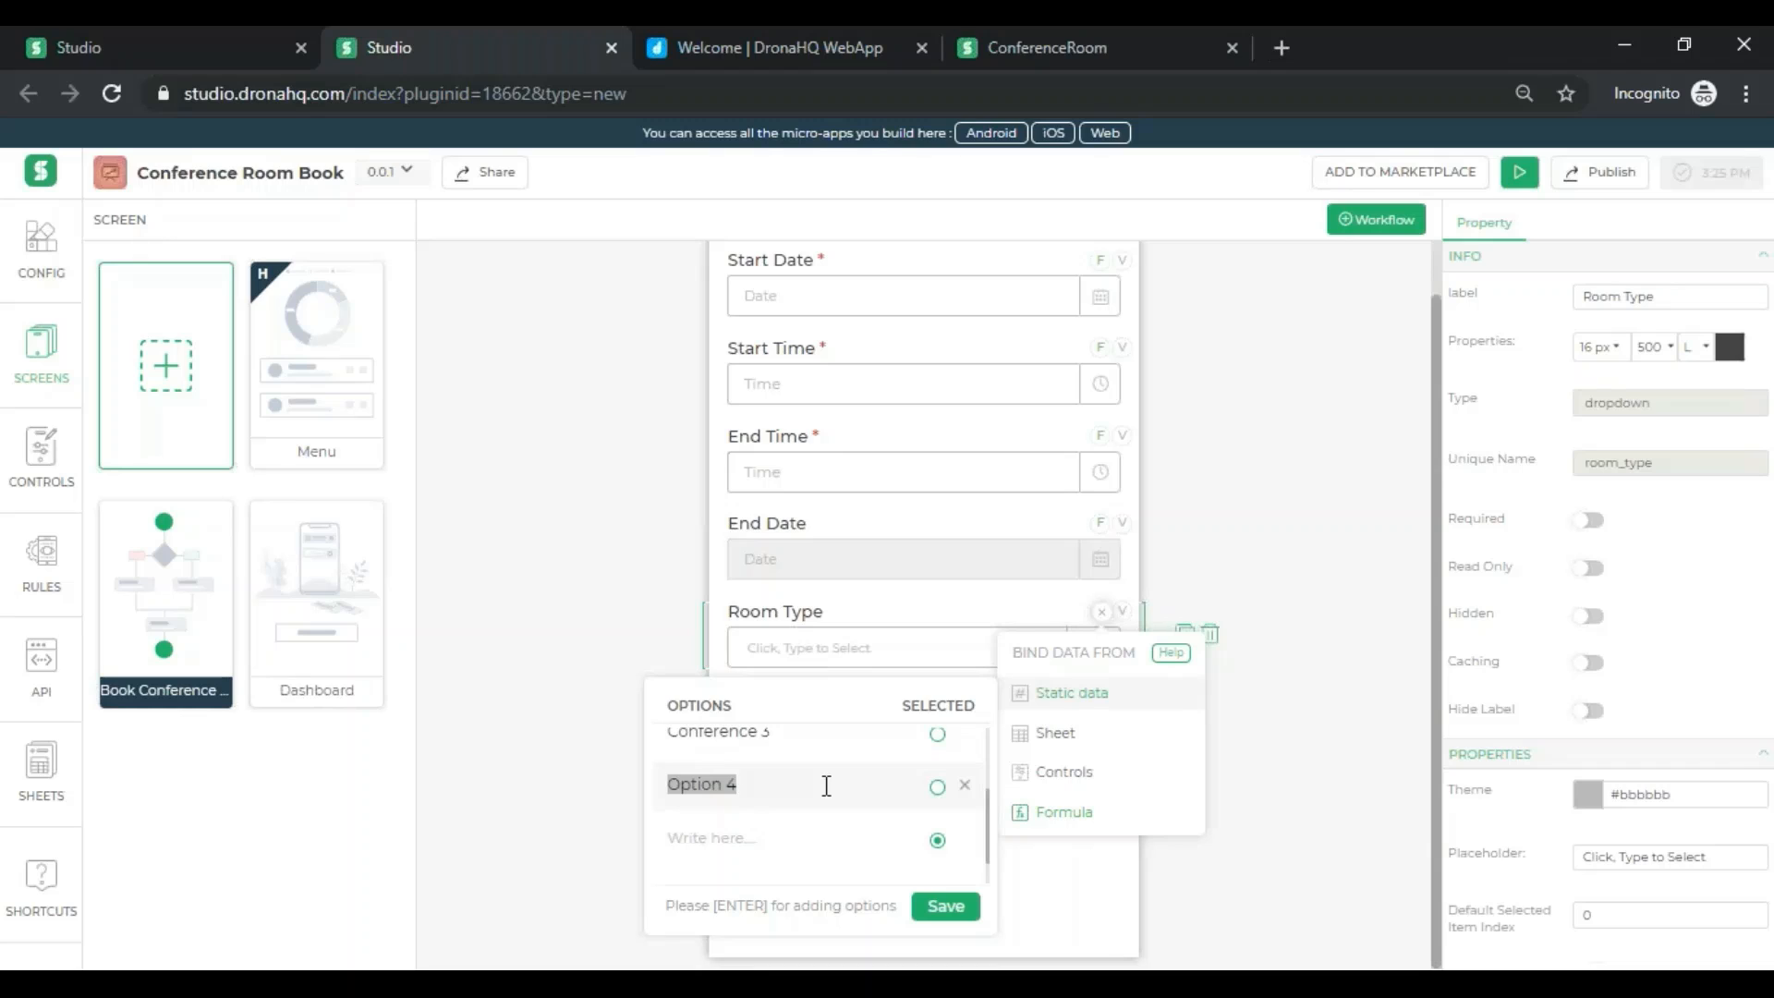
pyautogui.hotkey('ctrl', 'v')
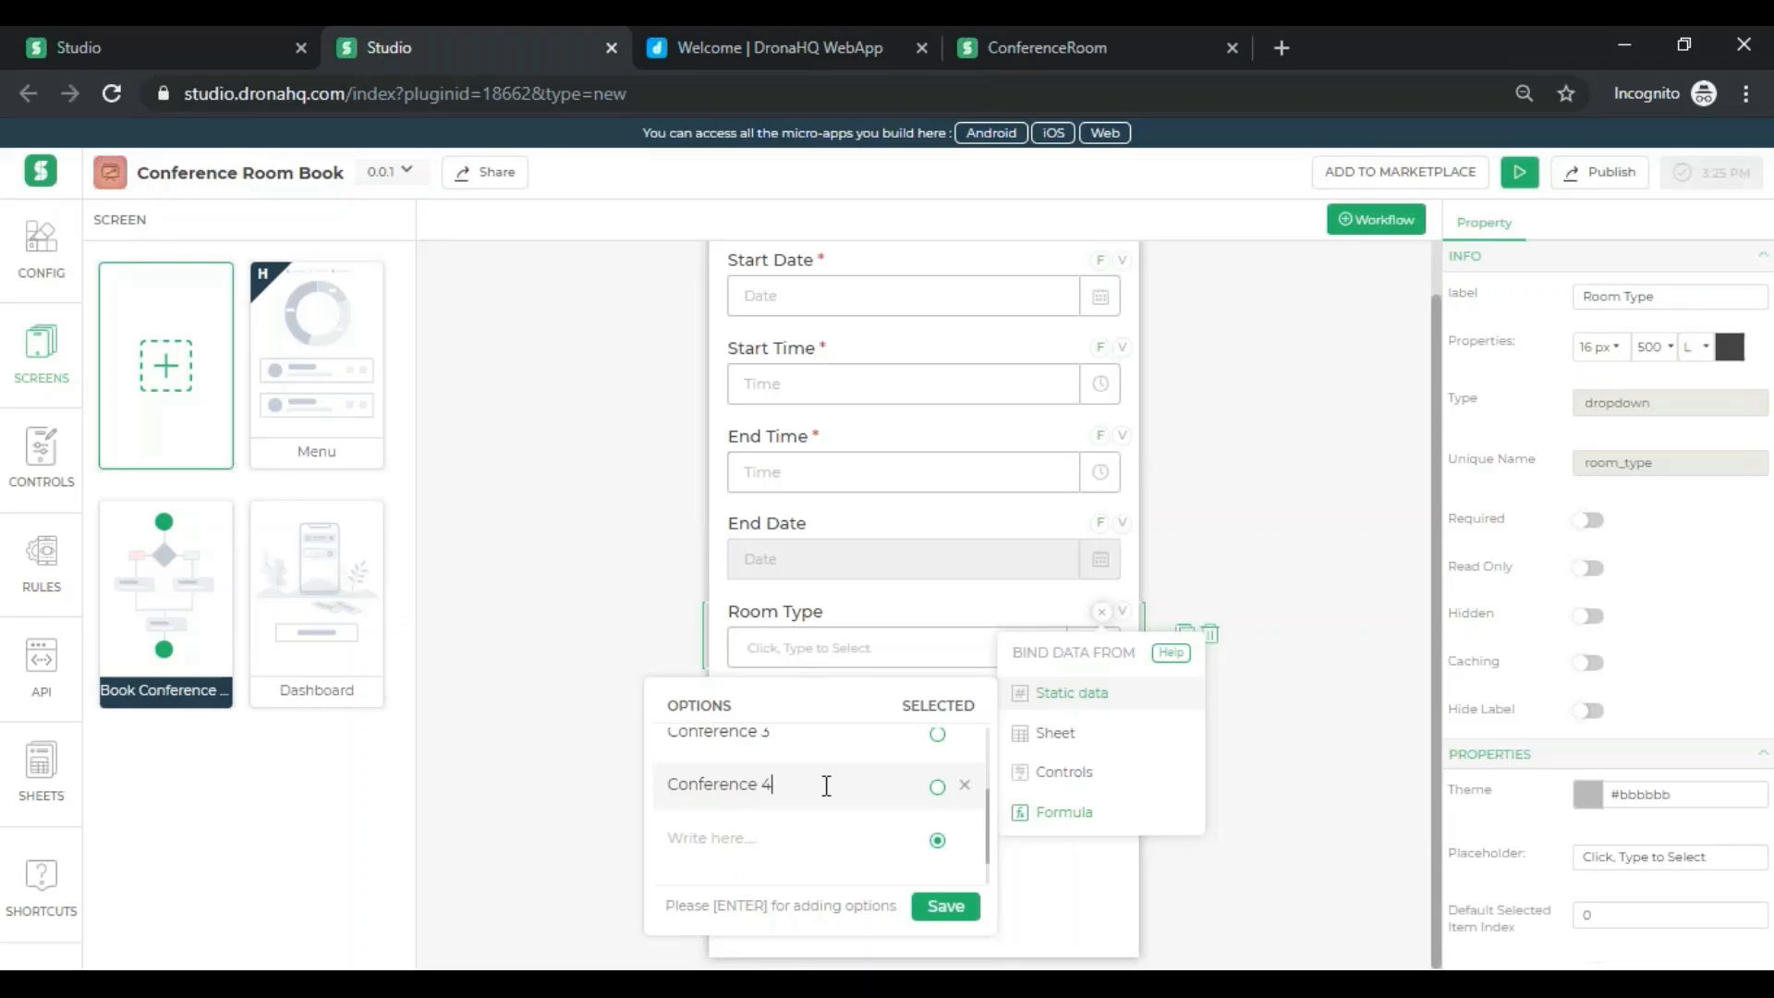
# - Clear the selected blank option below Conference 4, review the list and save the Room Type options
pyautogui.click(966, 841)
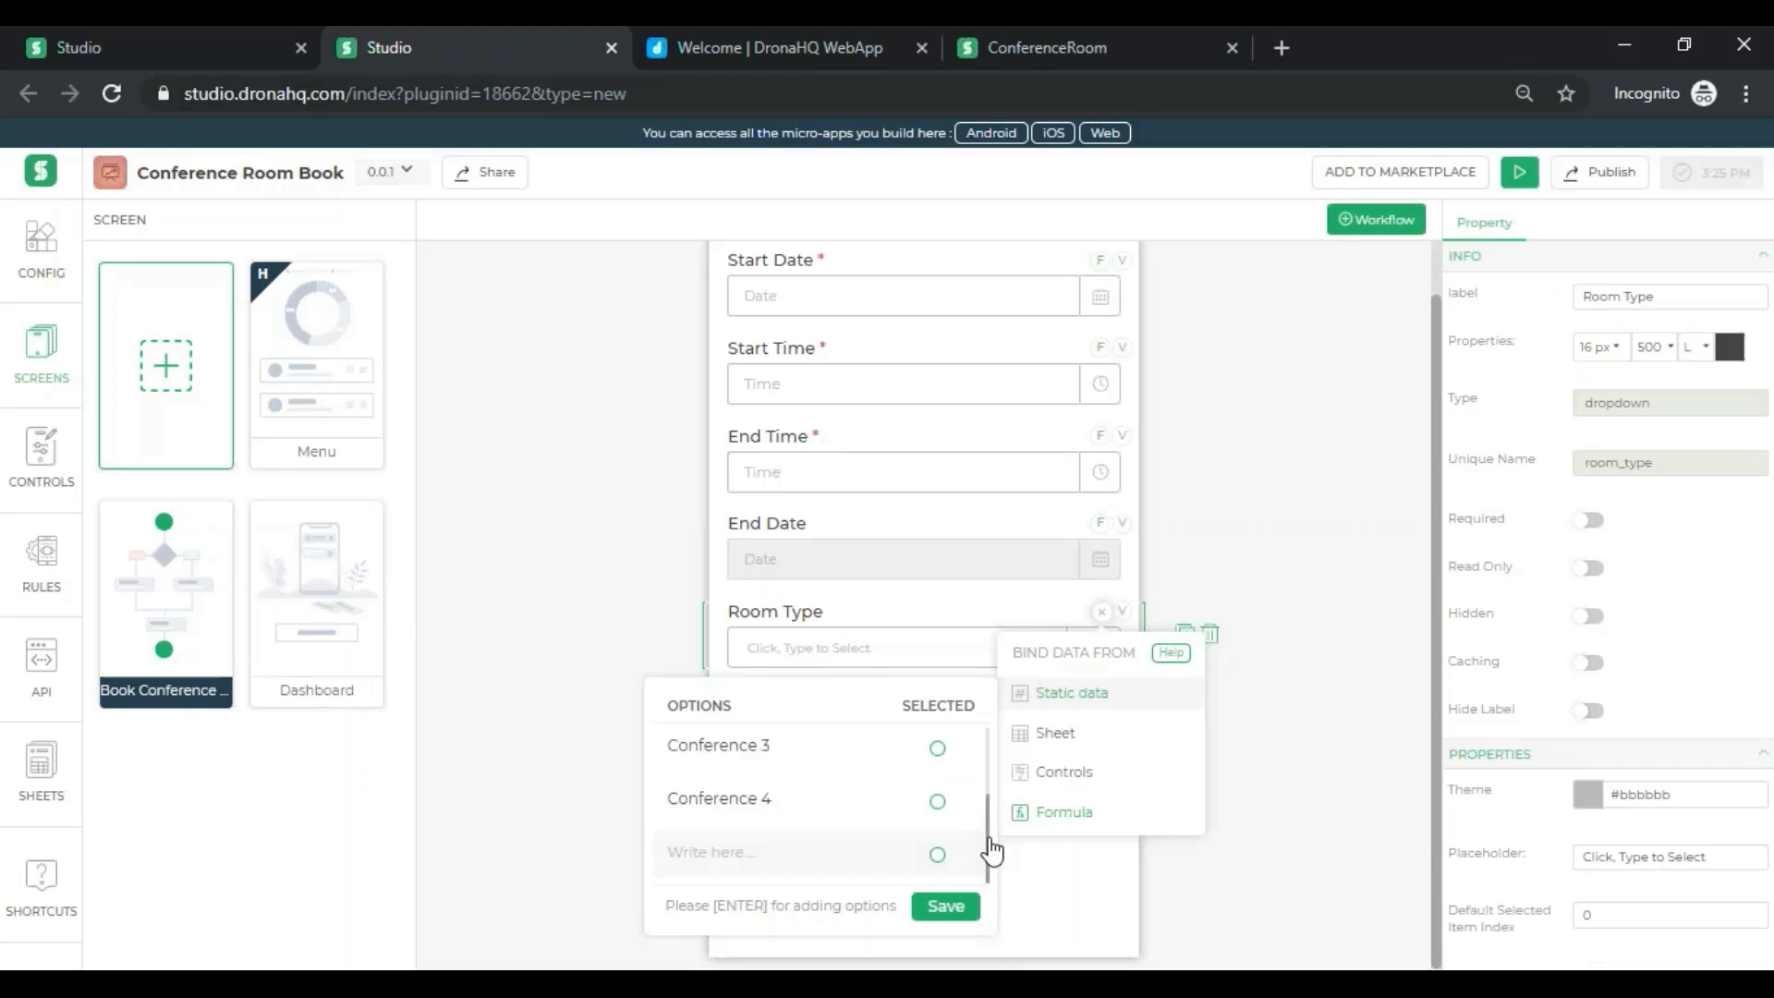
pyautogui.scroll(1, 992, 848)
pyautogui.scroll(-1, 983, 844)
pyautogui.scroll(2, 960, 836)
pyautogui.moveTo(986, 764); pyautogui.dragTo(985, 828)
pyautogui.click(961, 906)
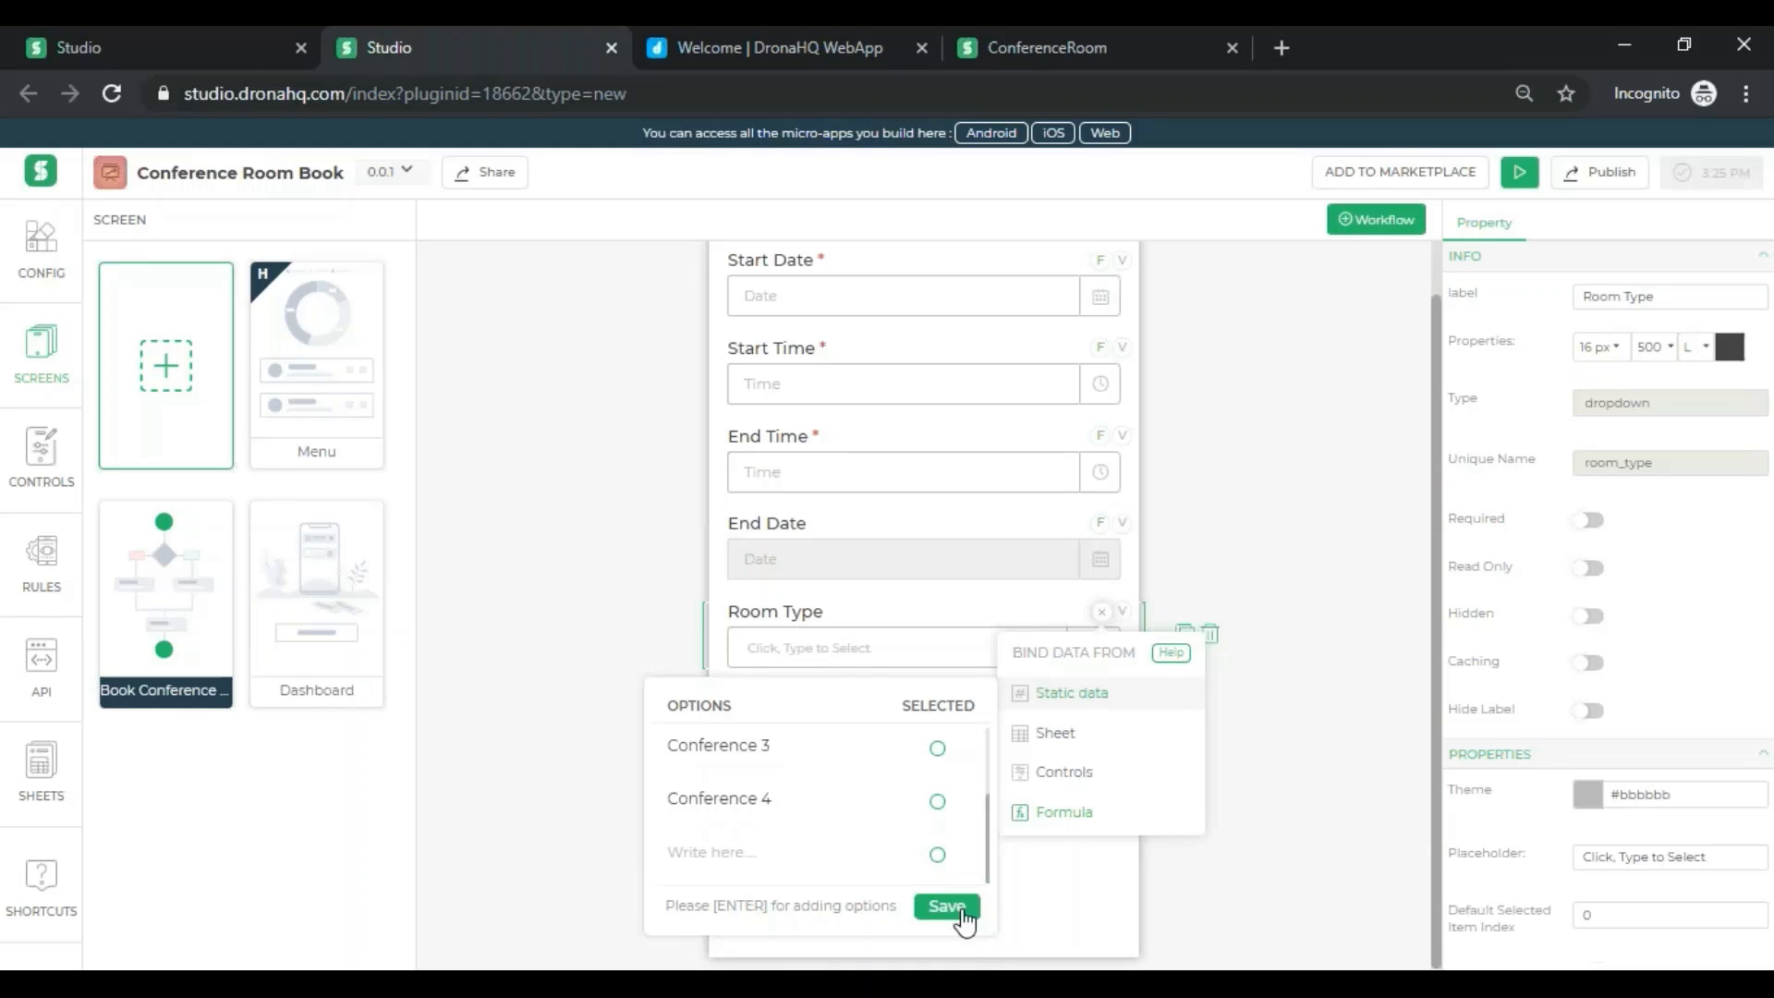
# - Preview the booking form, choose Conference 2 as the Room Type and try the Participants field
pyautogui.click(1519, 172)
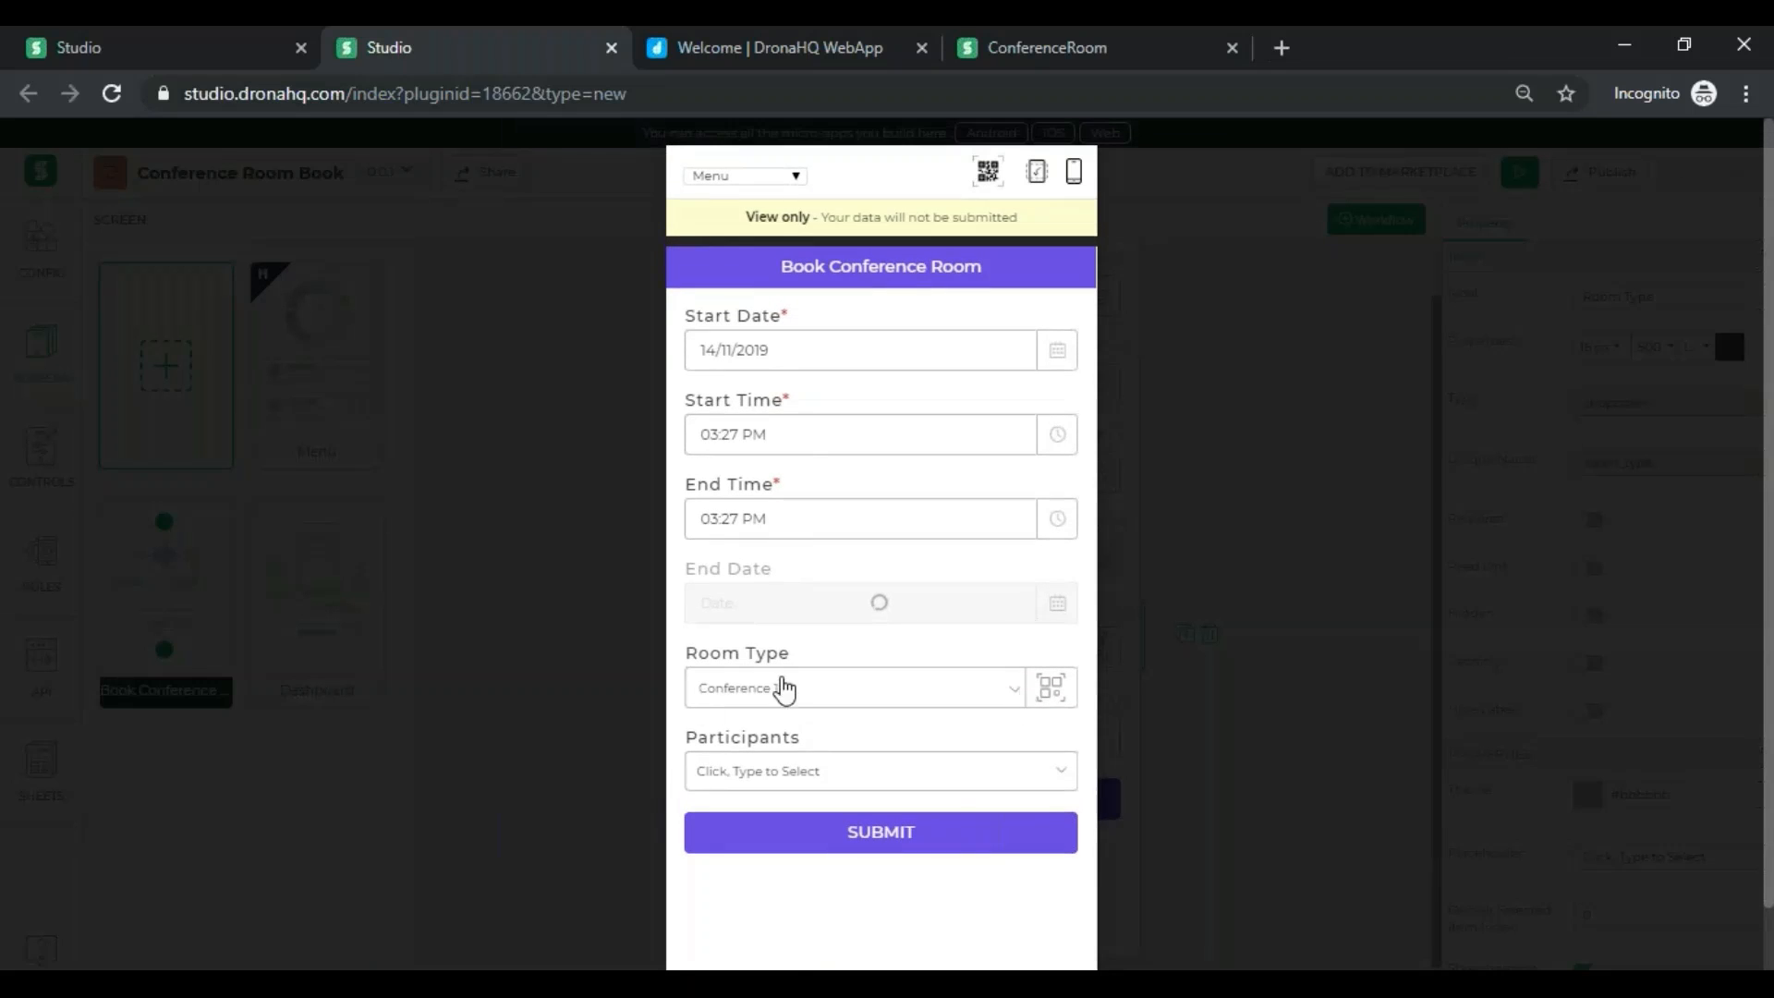
pyautogui.click(1016, 700)
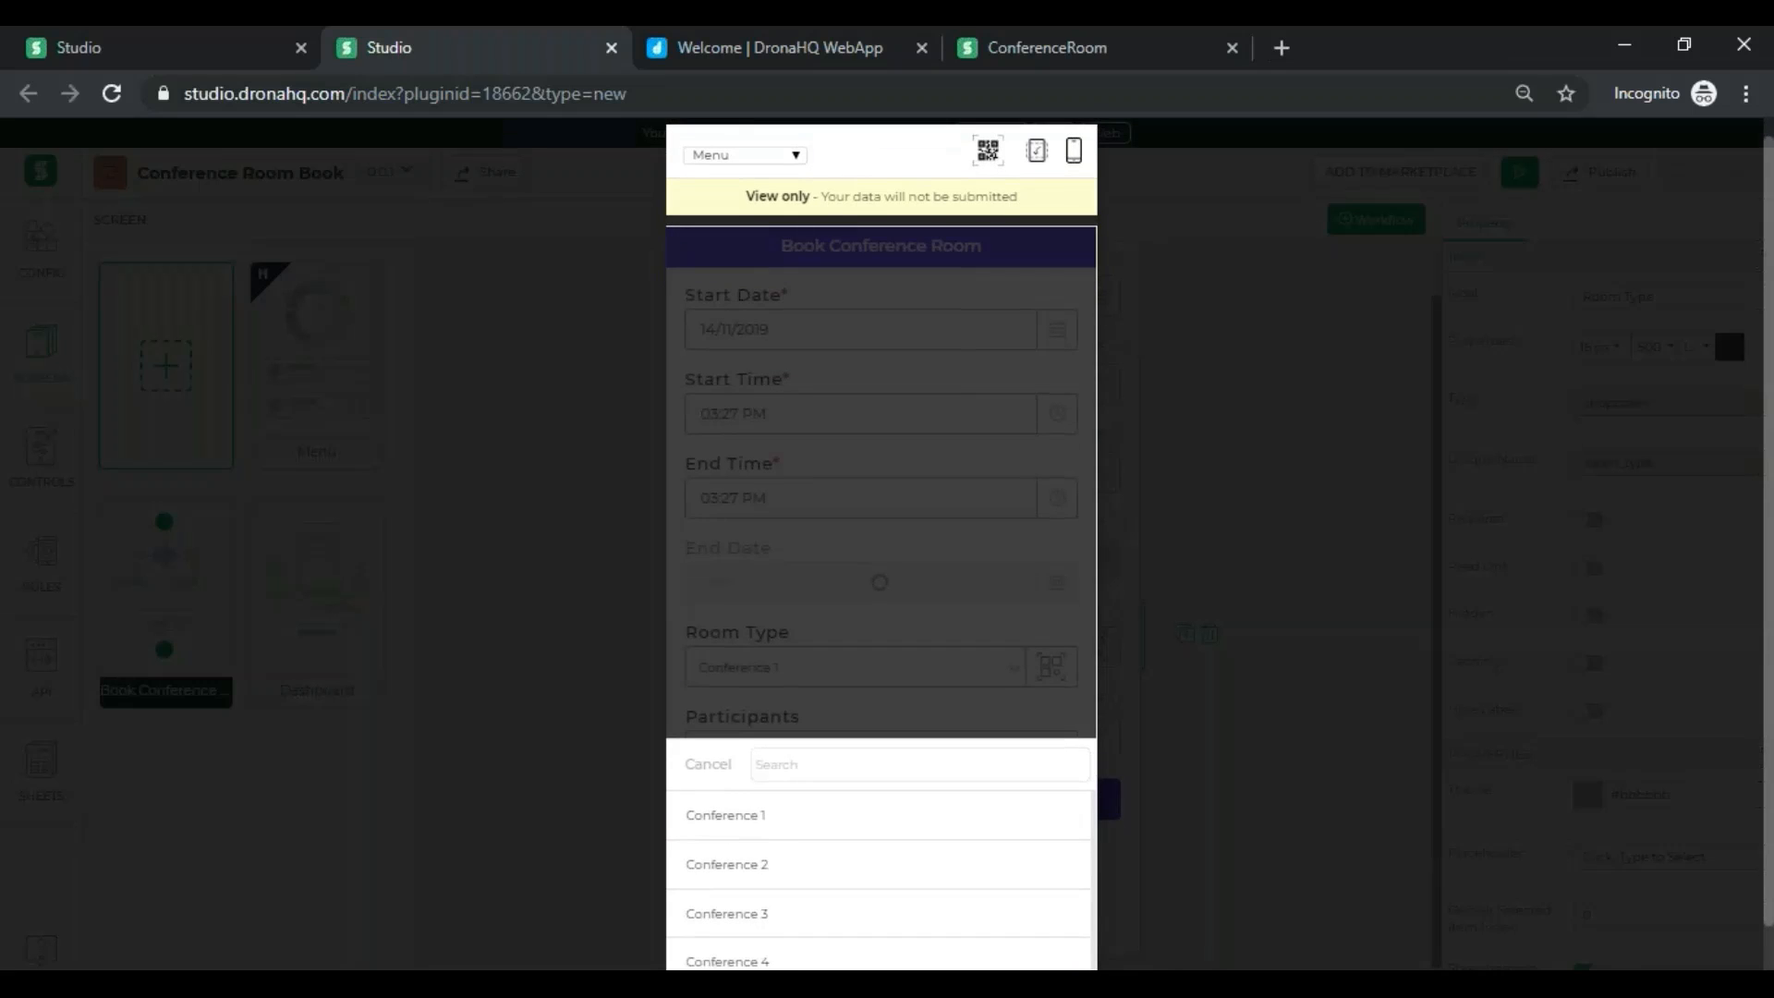
pyautogui.click(742, 825)
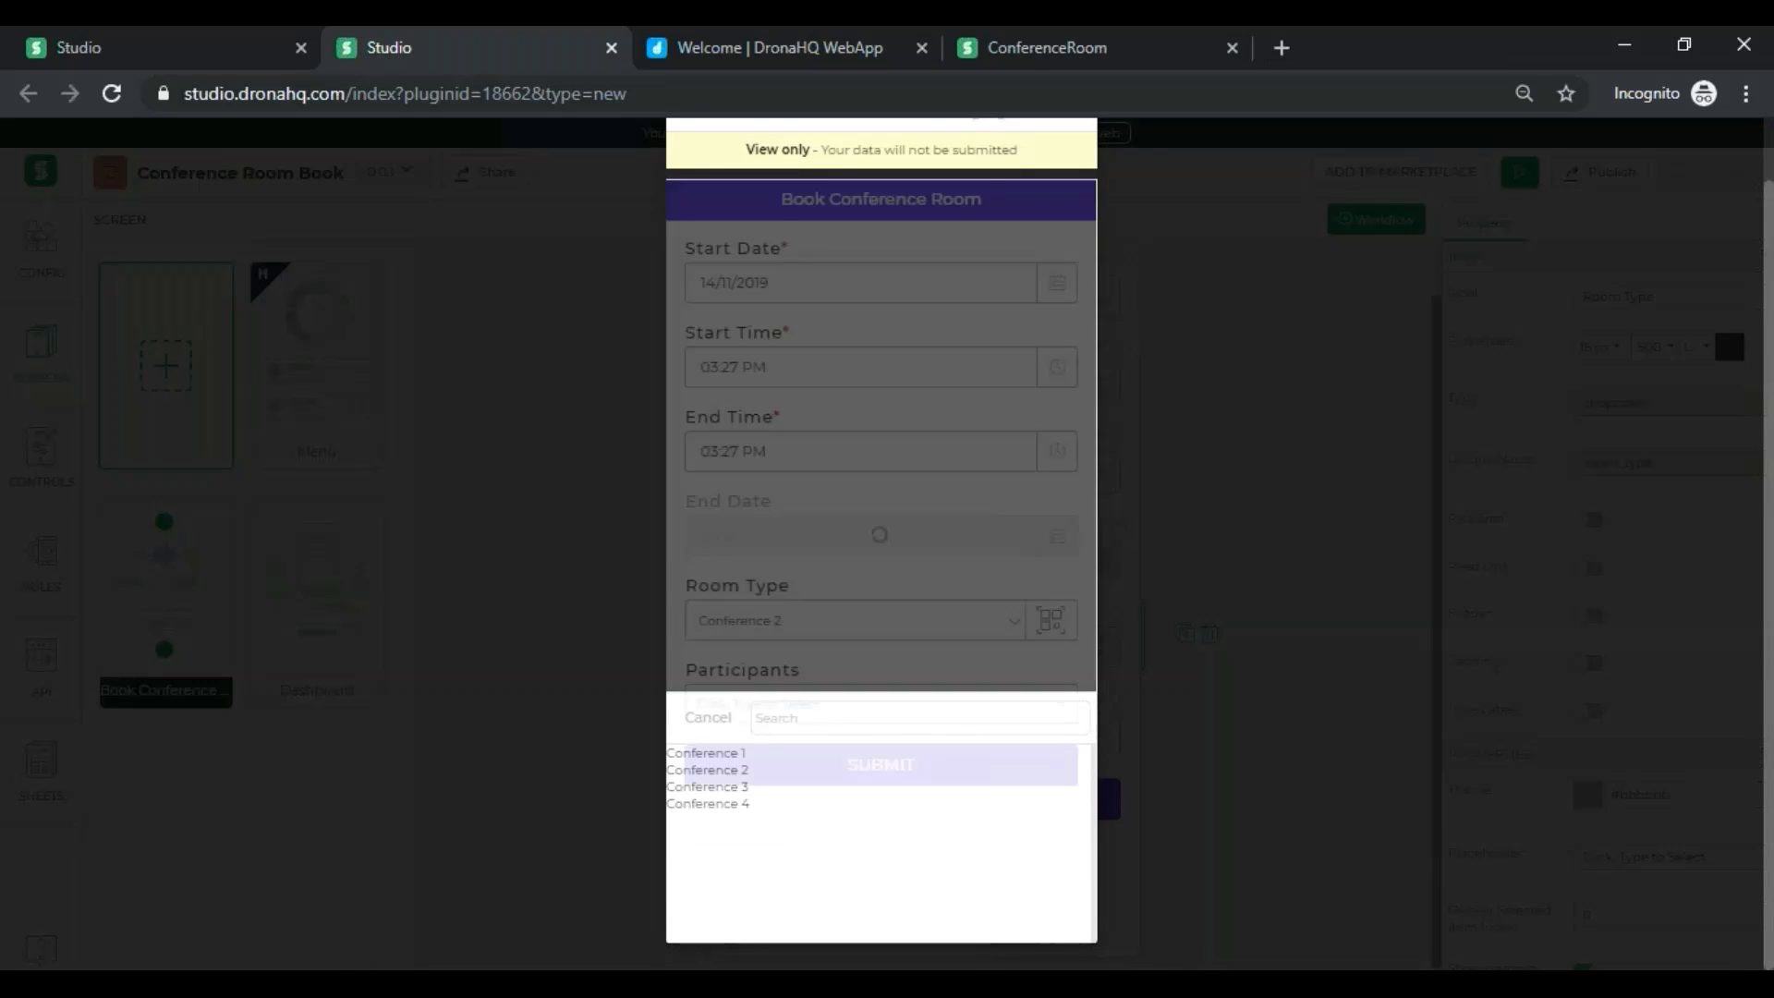
pyautogui.click(1069, 718)
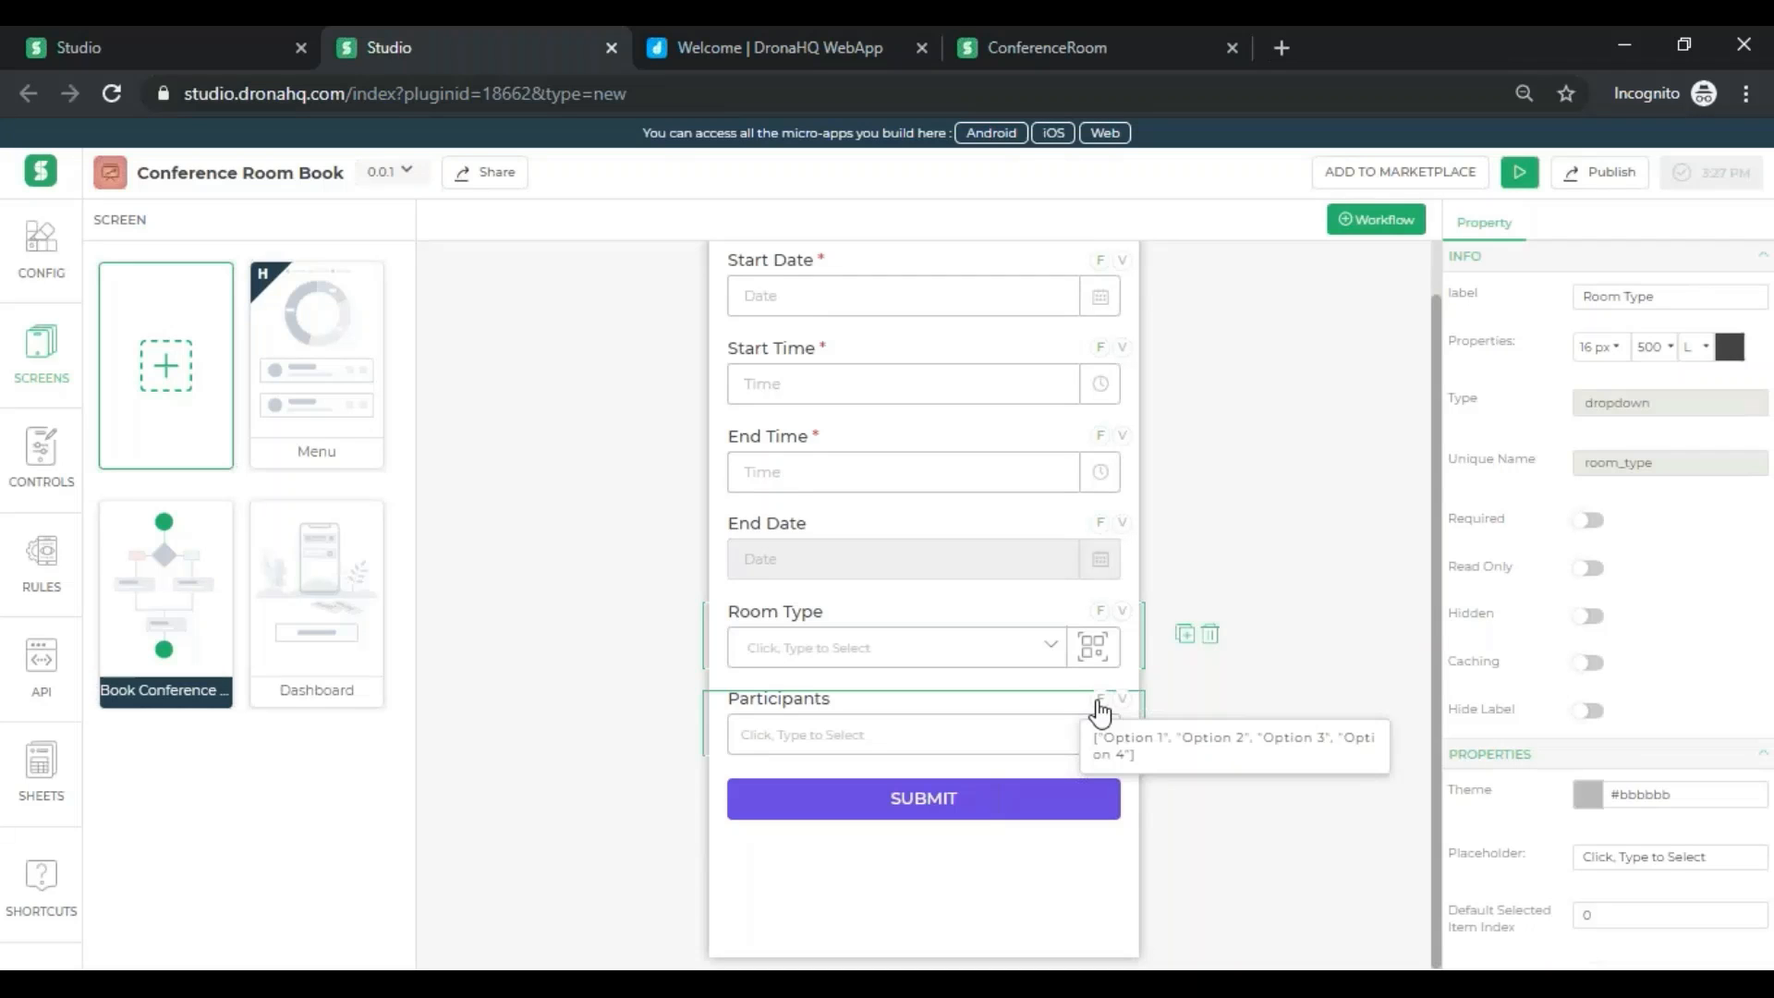
# - Bind the Participants multiselect to the Name column of the UserList sheet and save the app
pyautogui.click(1100, 711)
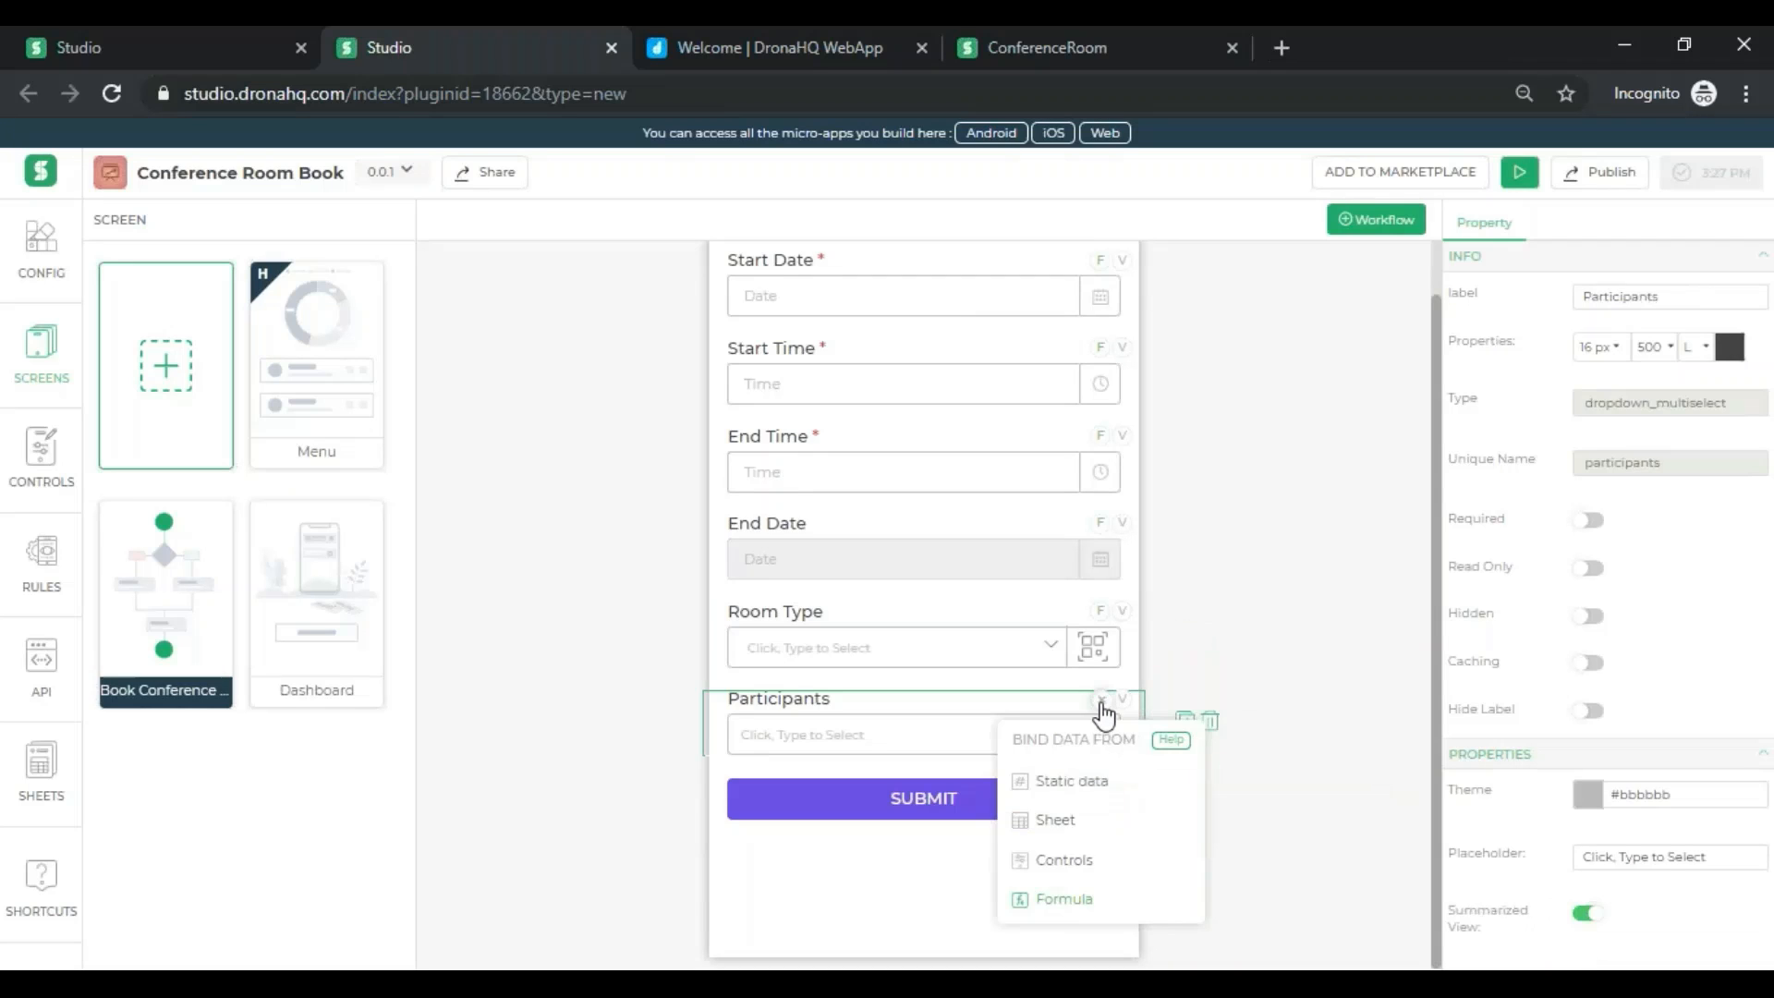
pyautogui.click(1057, 822)
pyautogui.scroll(-2, 907, 855)
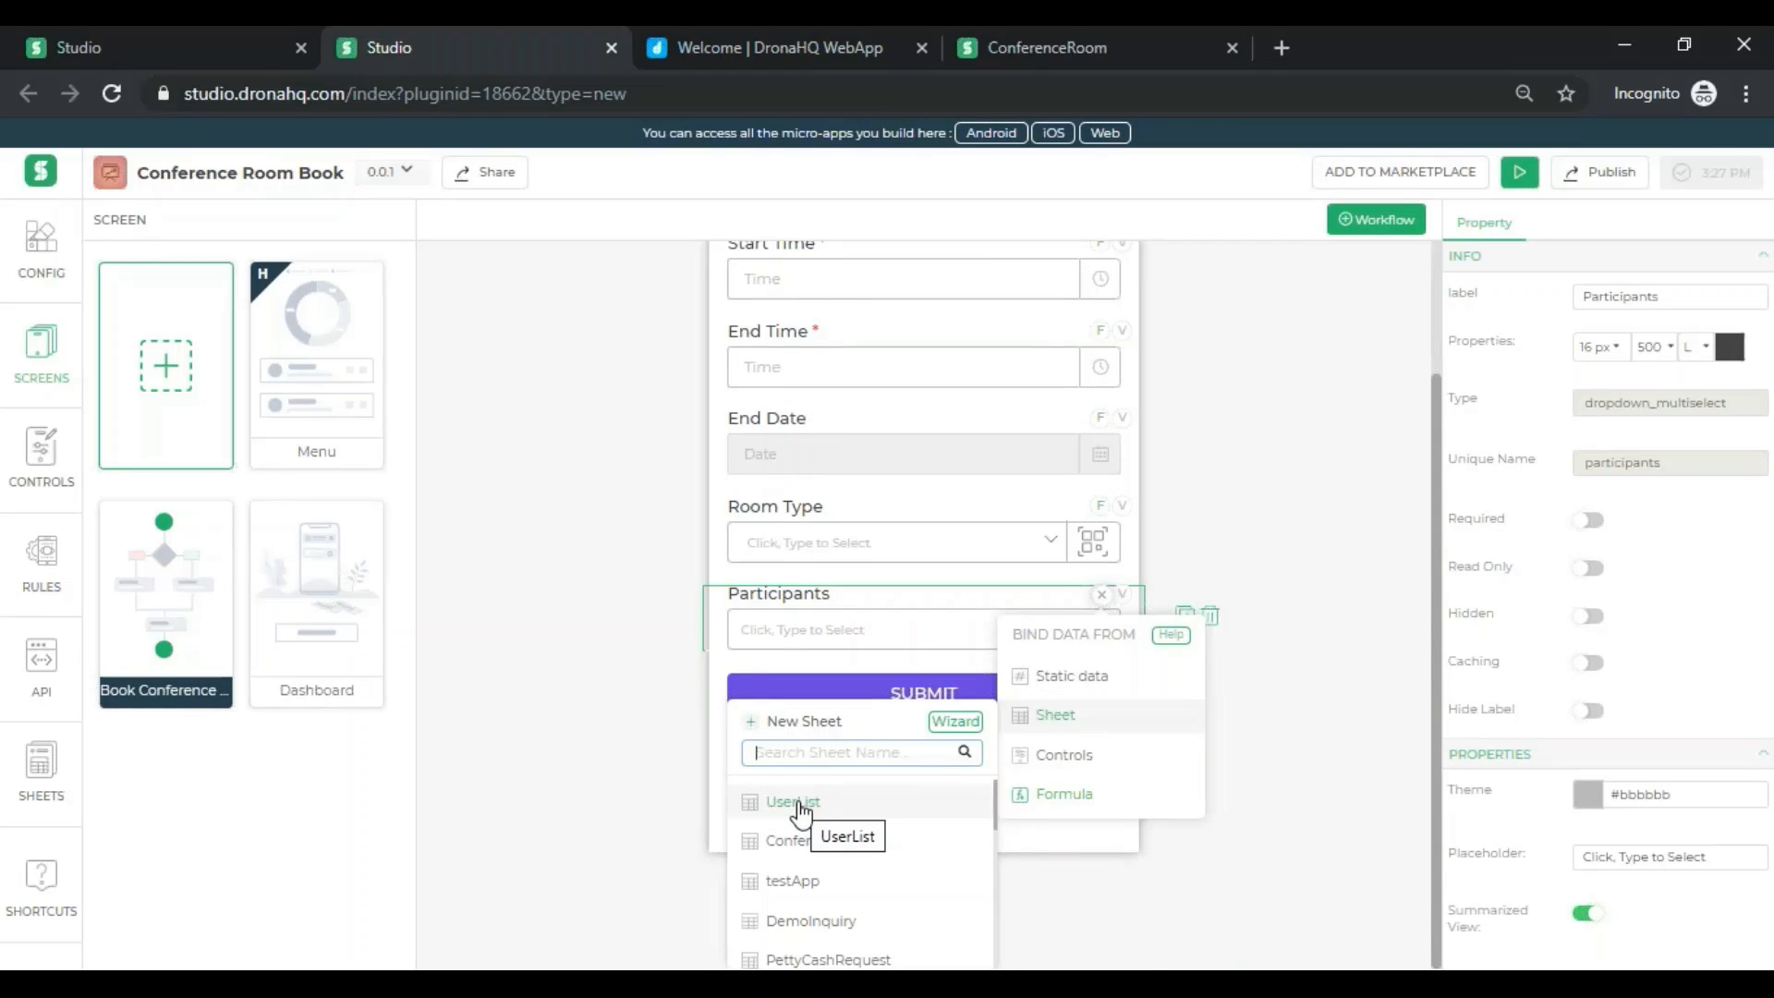
pyautogui.click(798, 805)
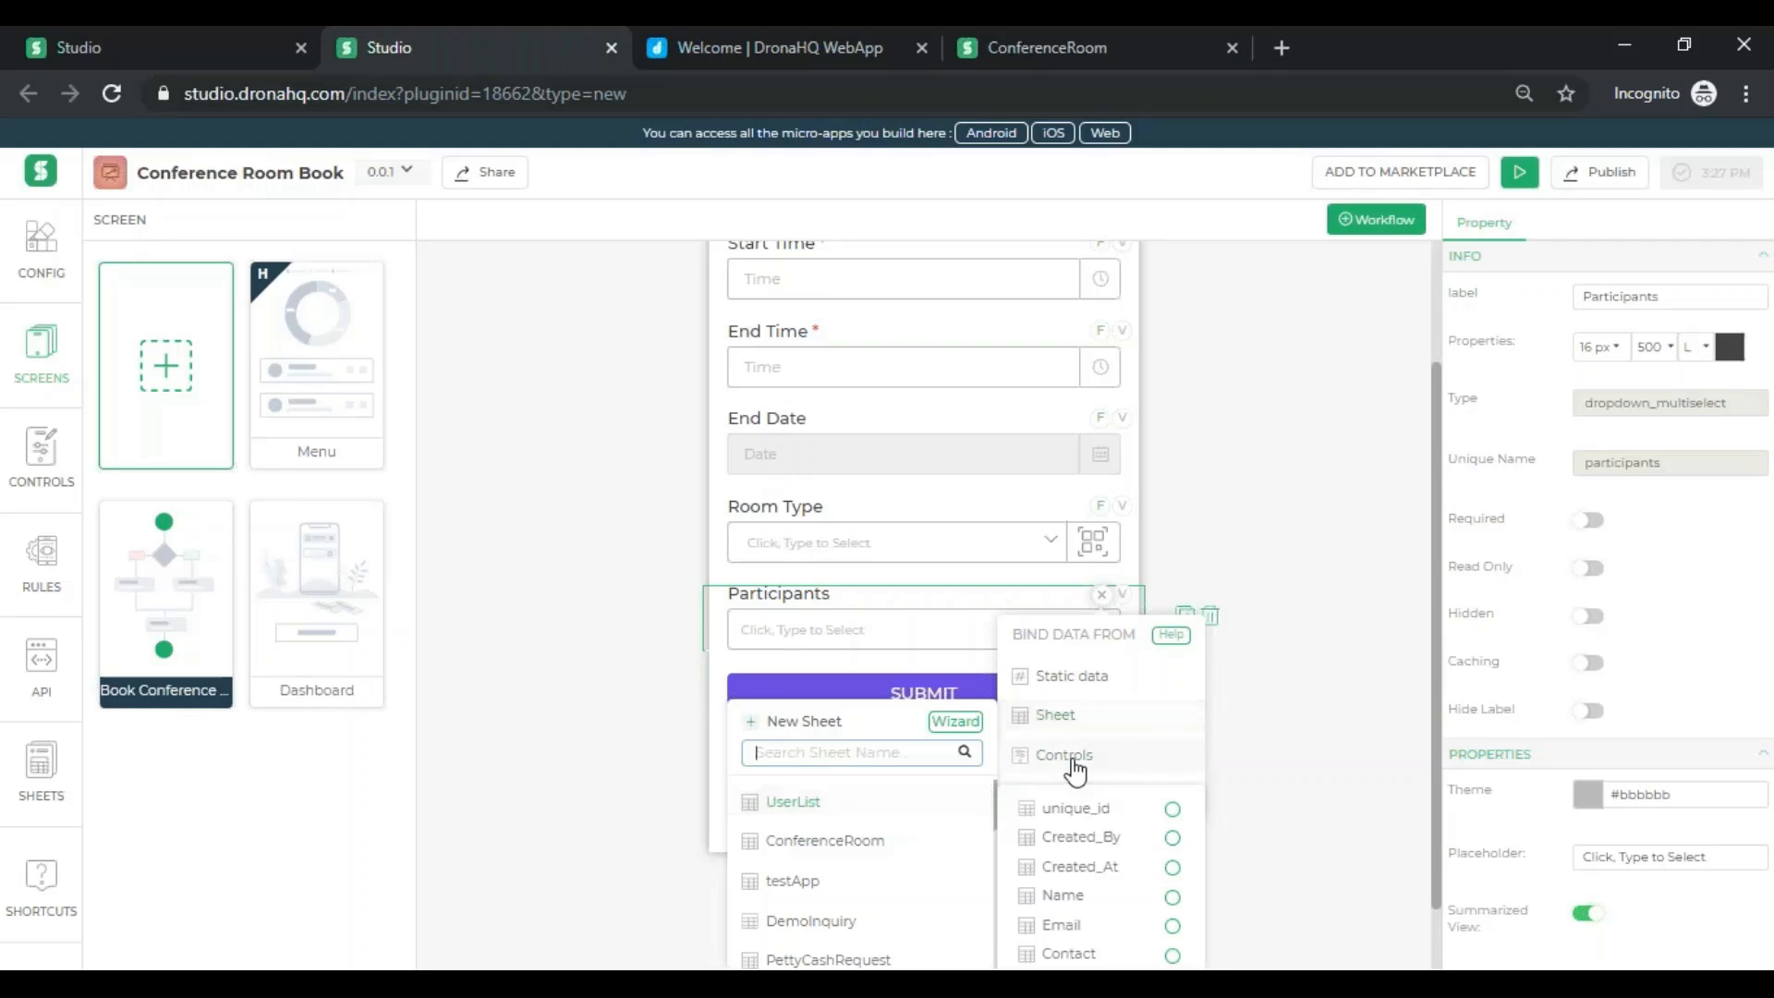
pyautogui.scroll(-2, 1074, 776)
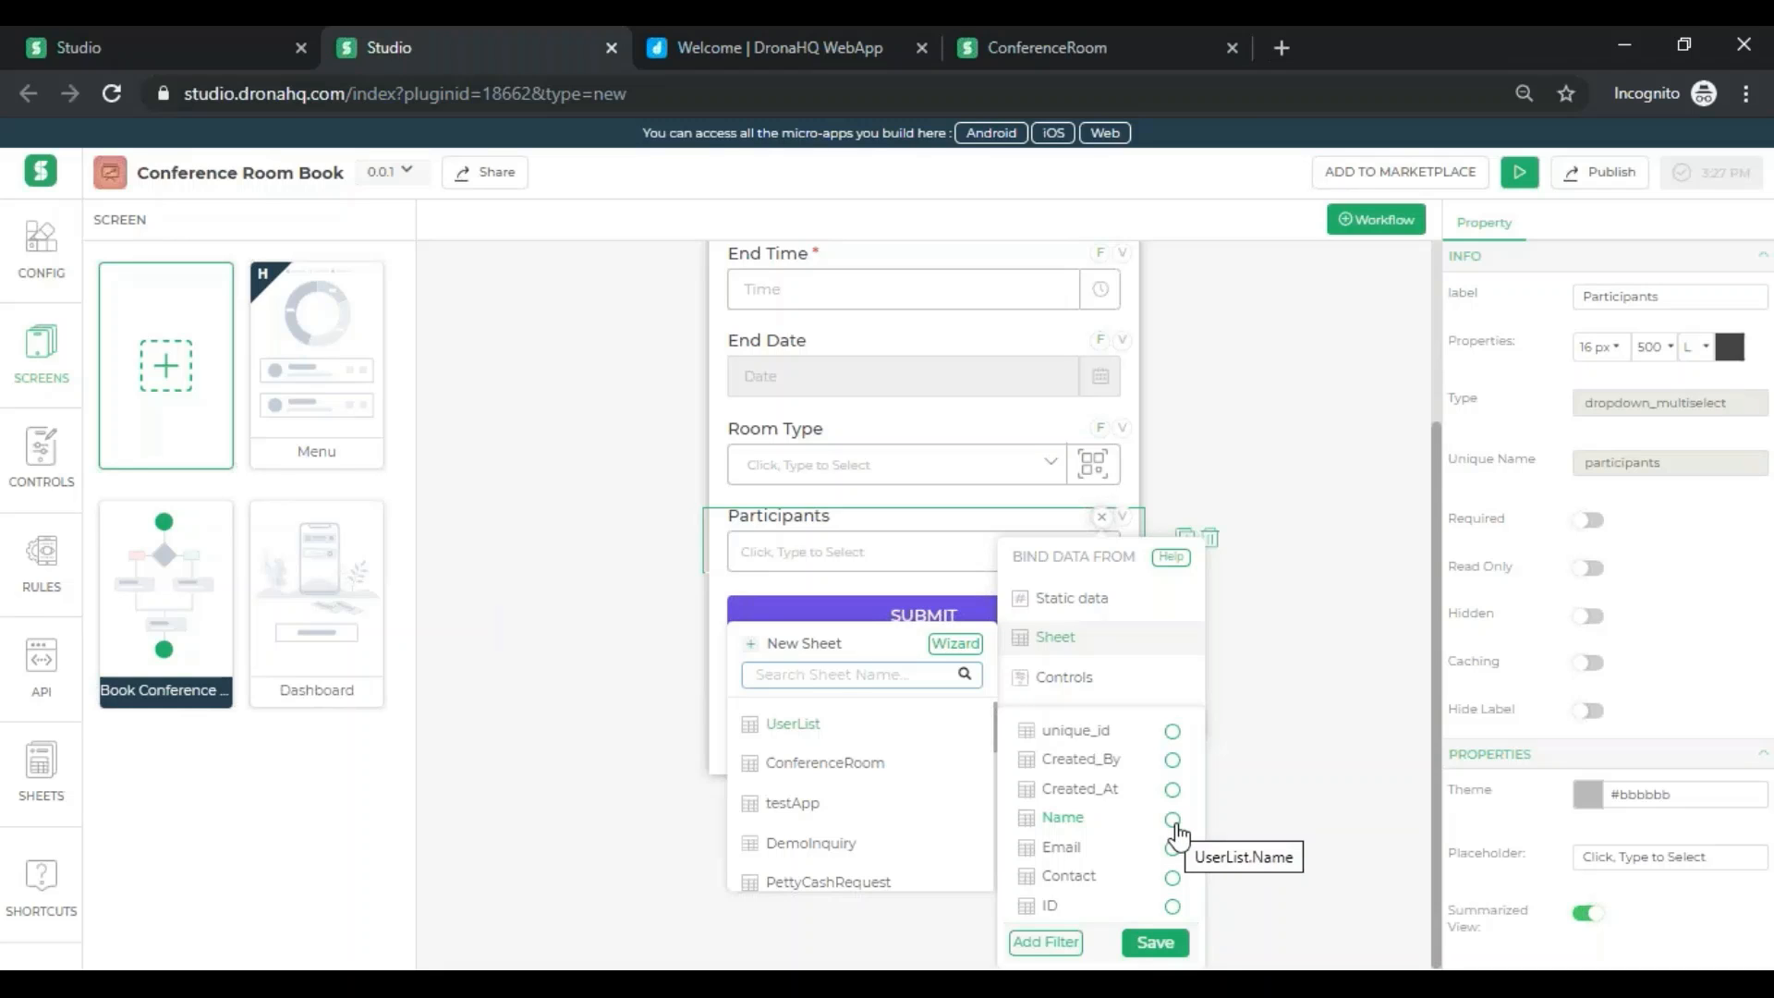
pyautogui.click(1173, 819)
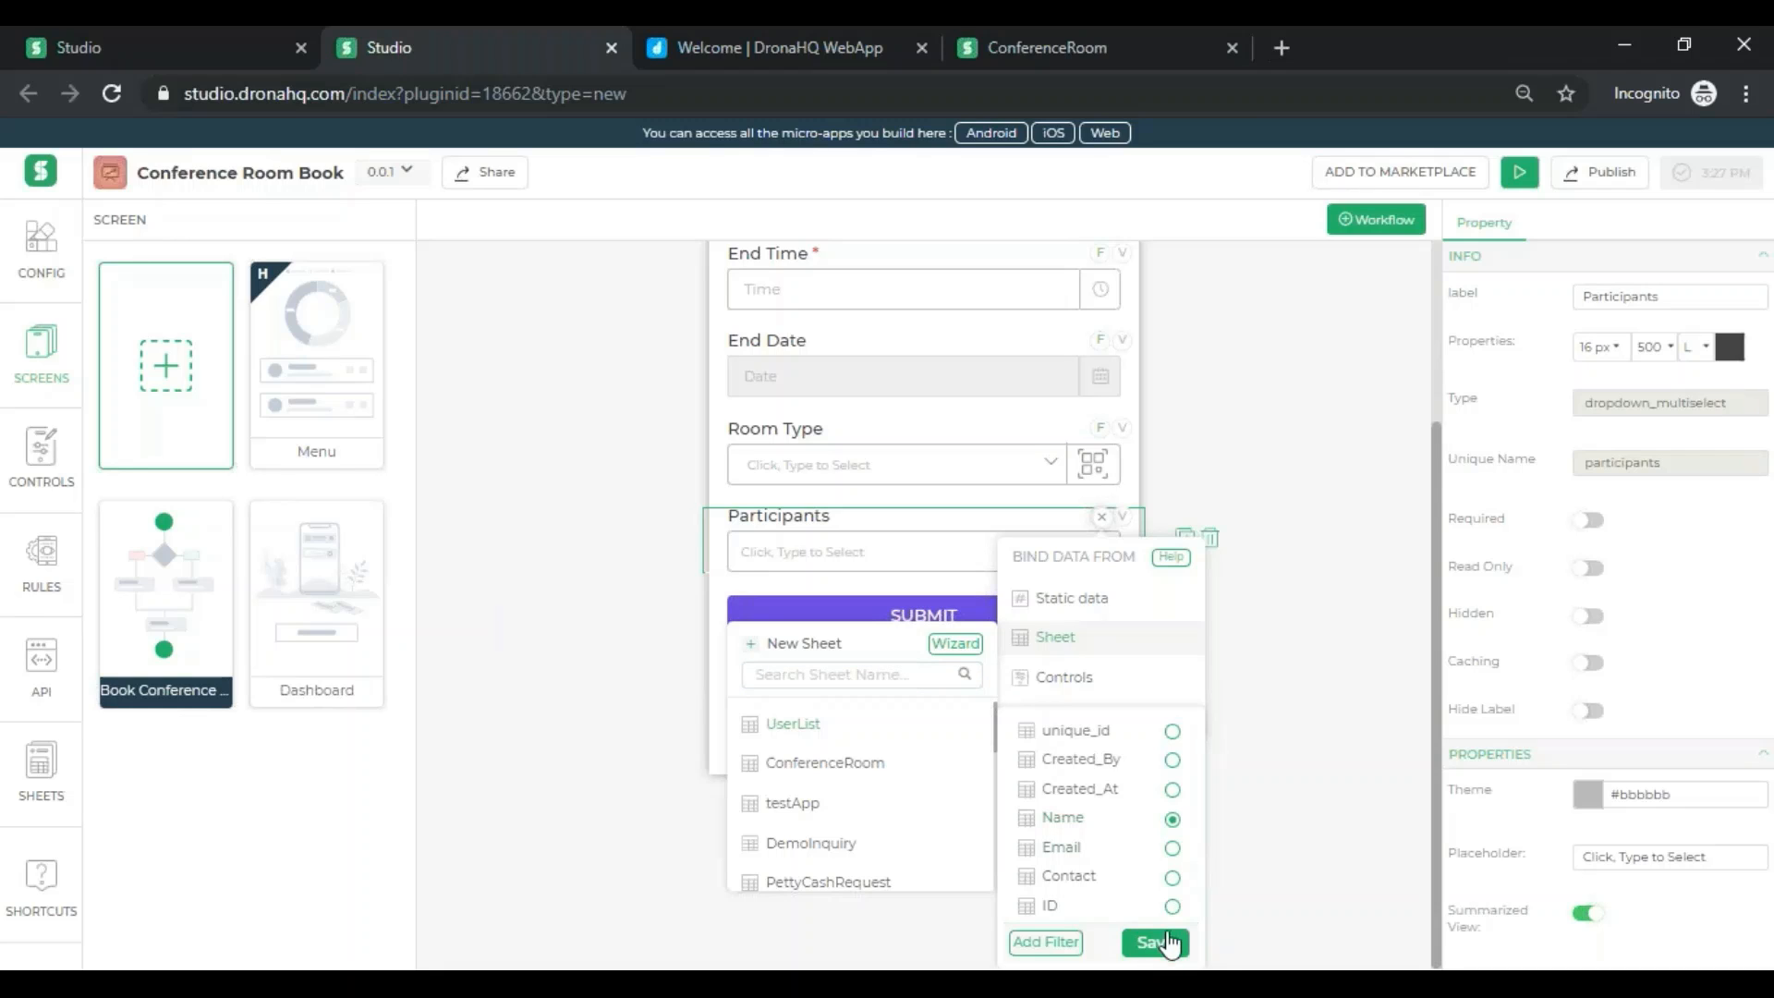
pyautogui.click(1154, 941)
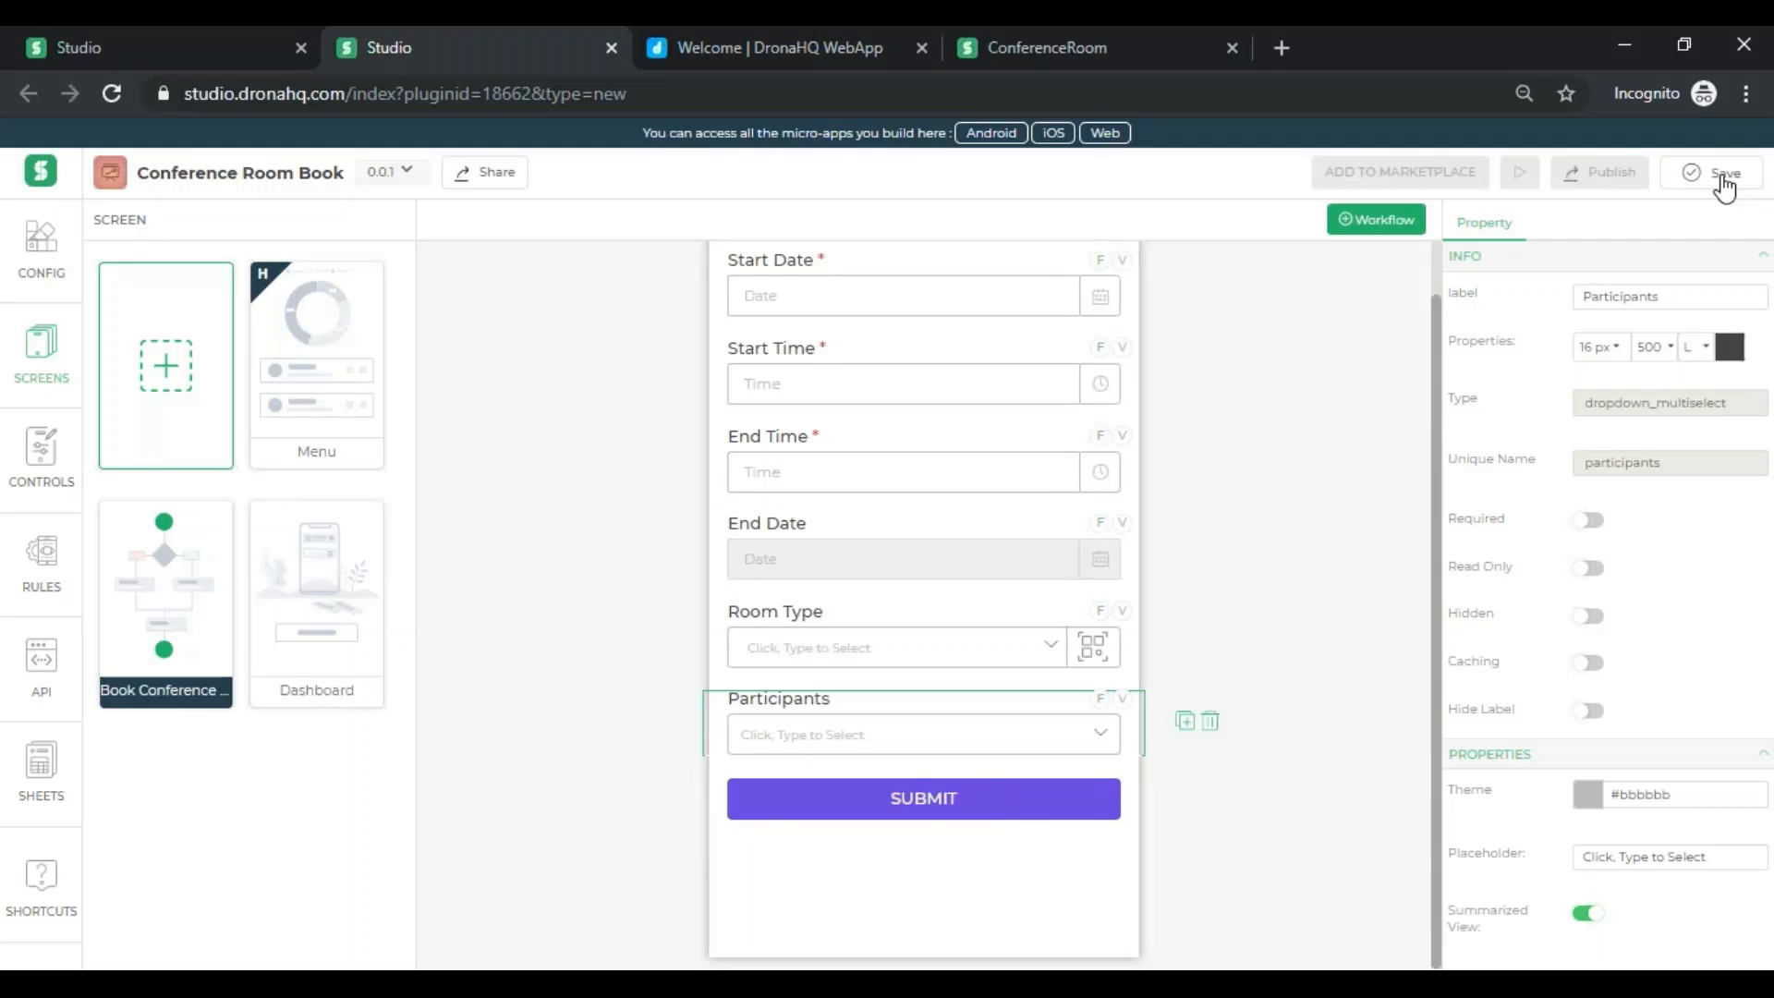
pyautogui.click(1724, 182)
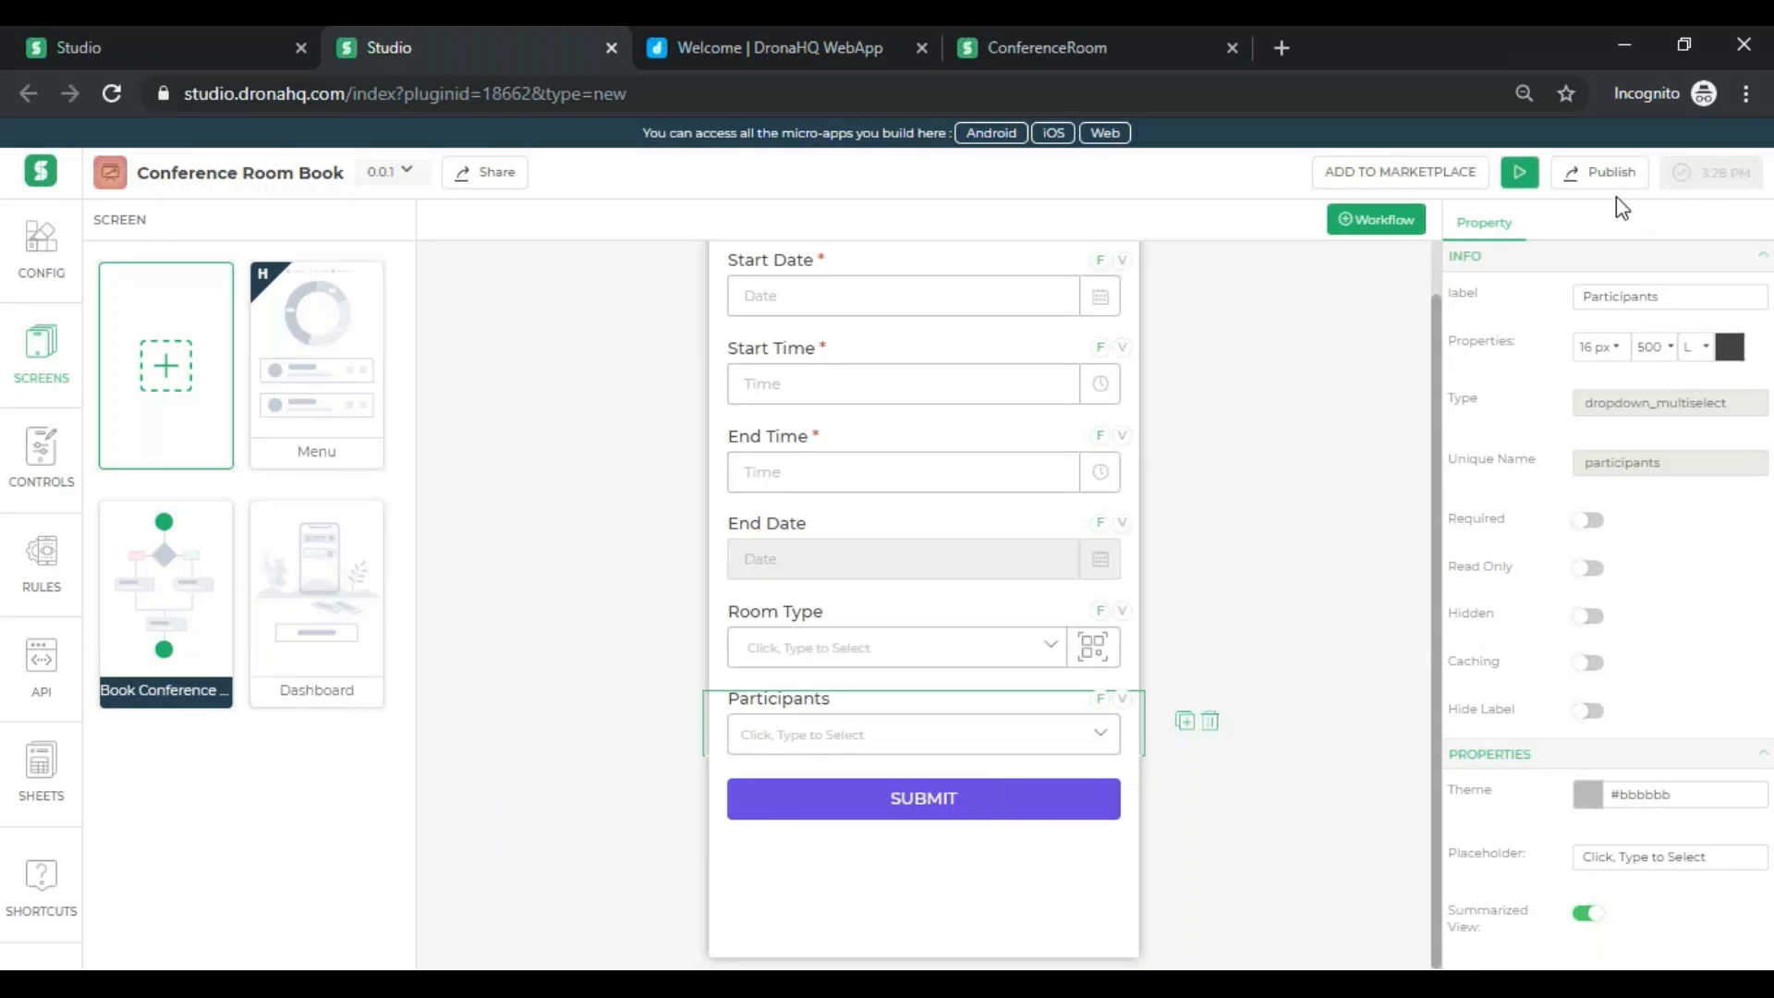
# - Preview the booking form, select the first three names under Participants, recheck the selection and close the preview
pyautogui.click(1524, 180)
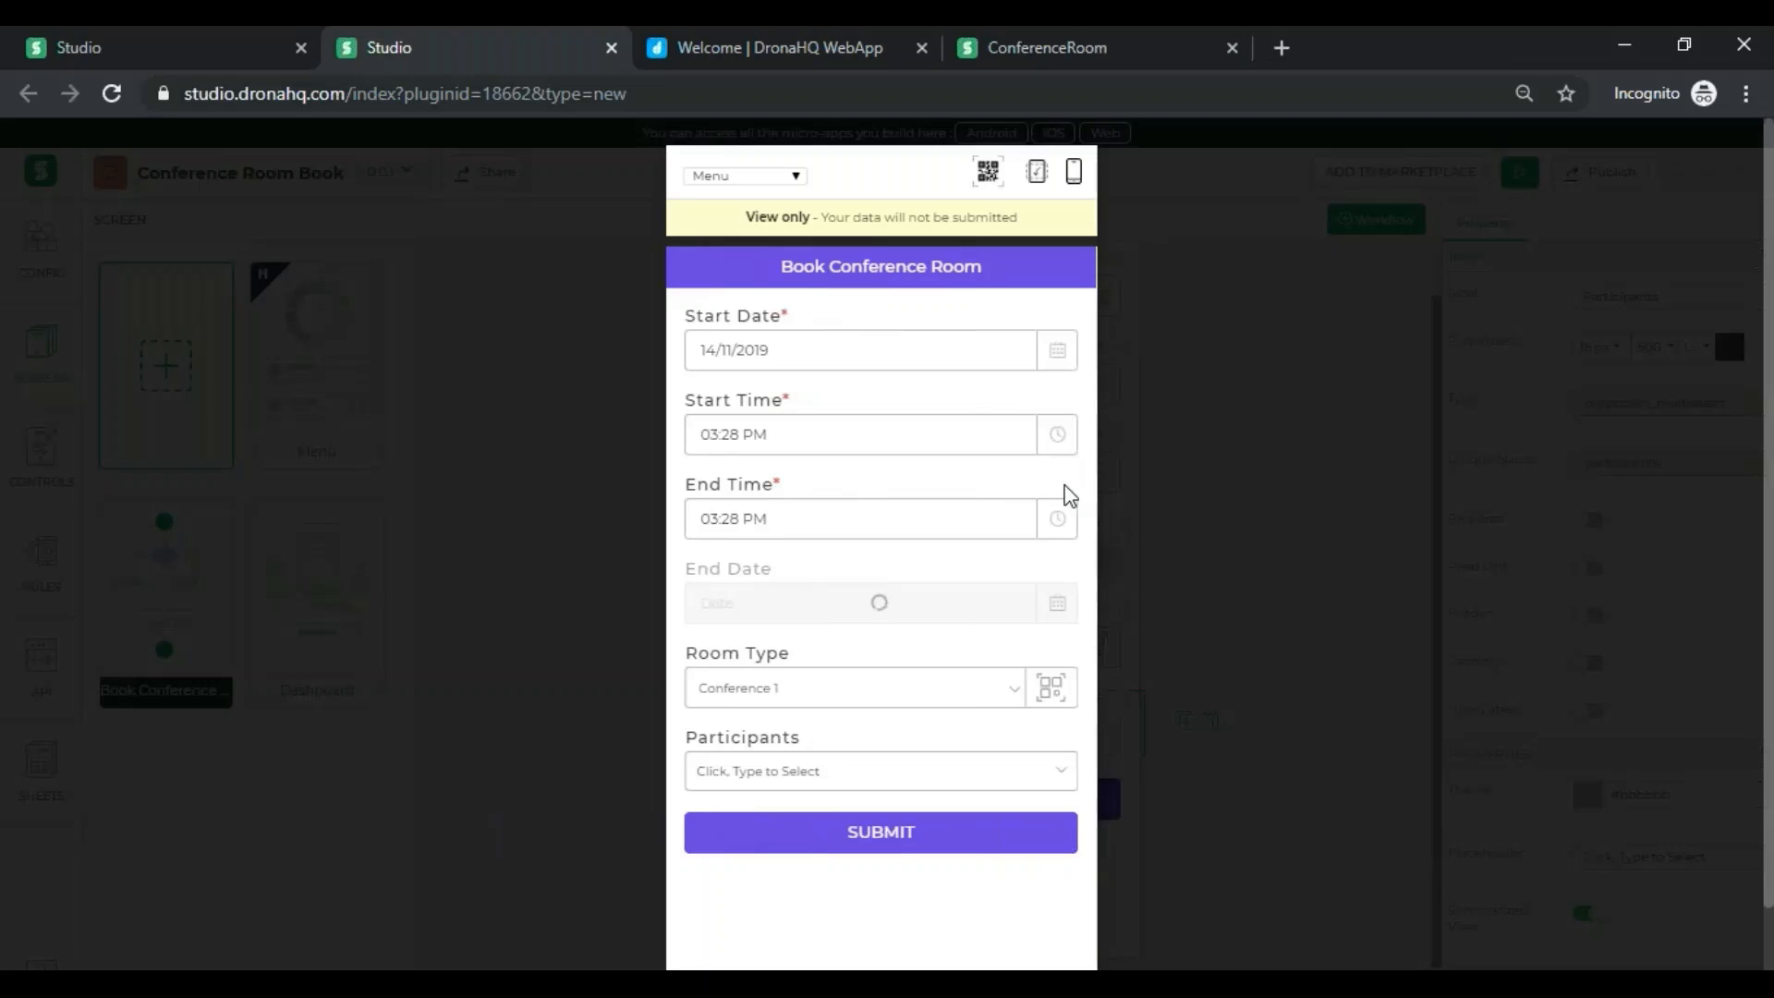
pyautogui.click(1016, 774)
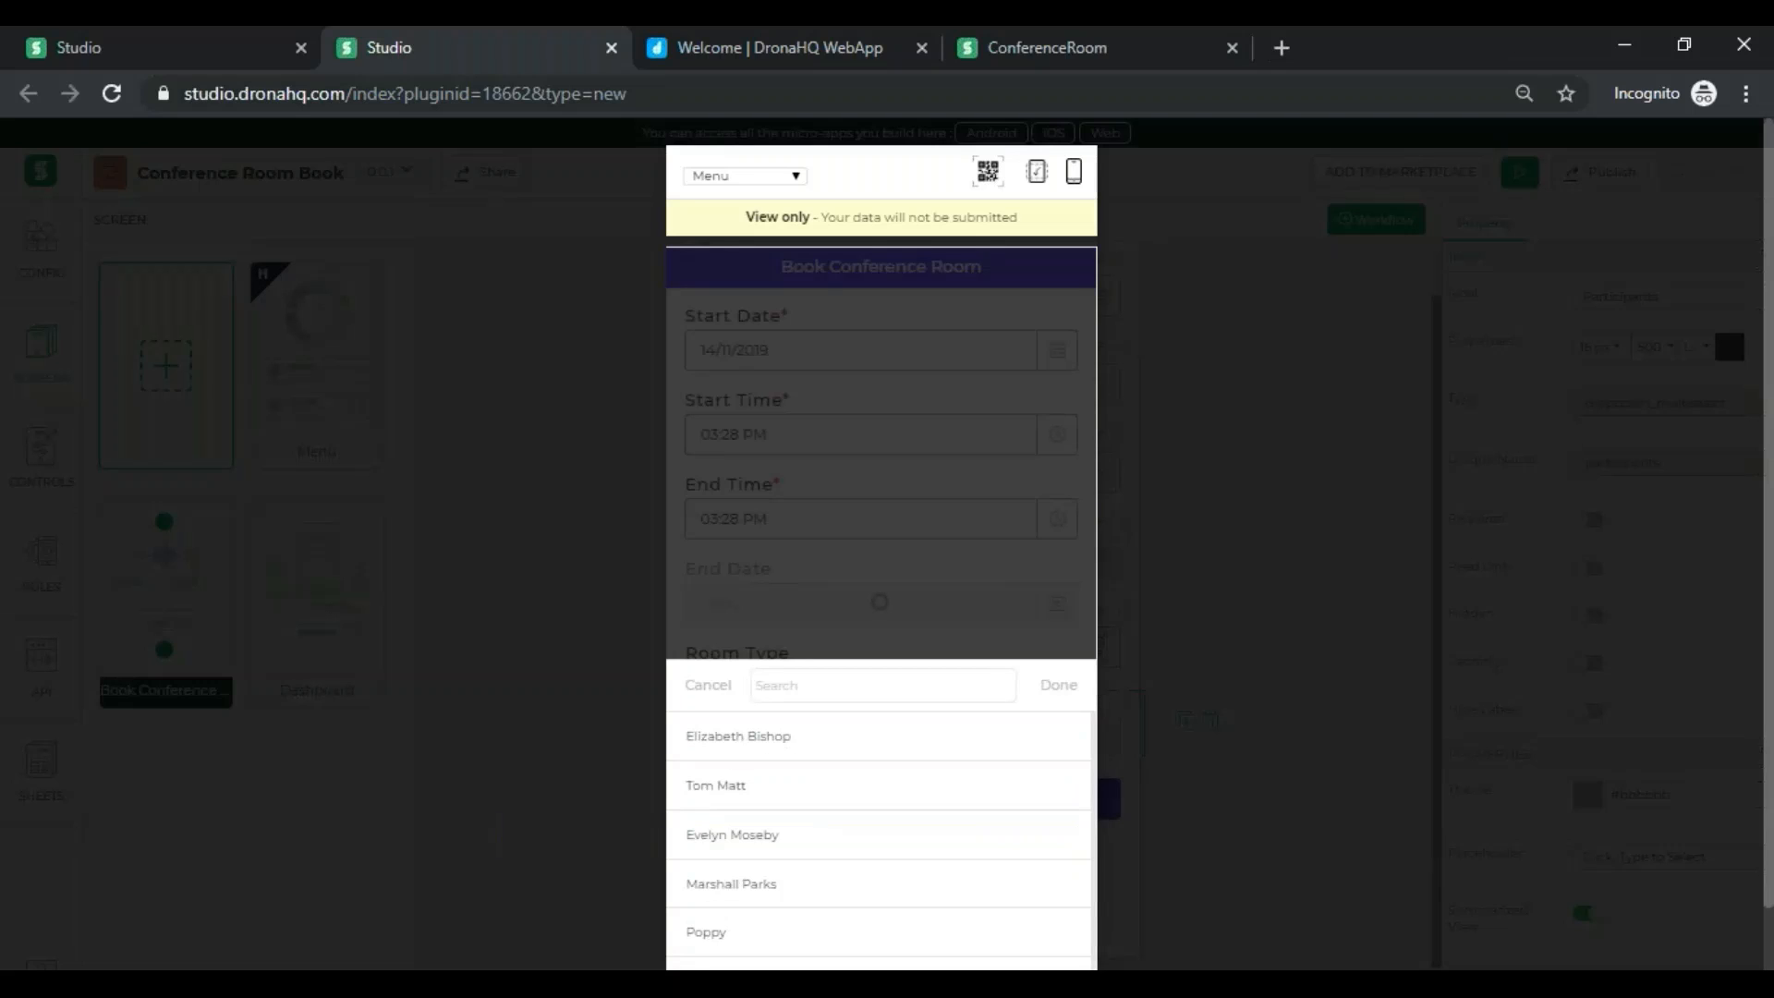
pyautogui.scroll(-2, 994, 788)
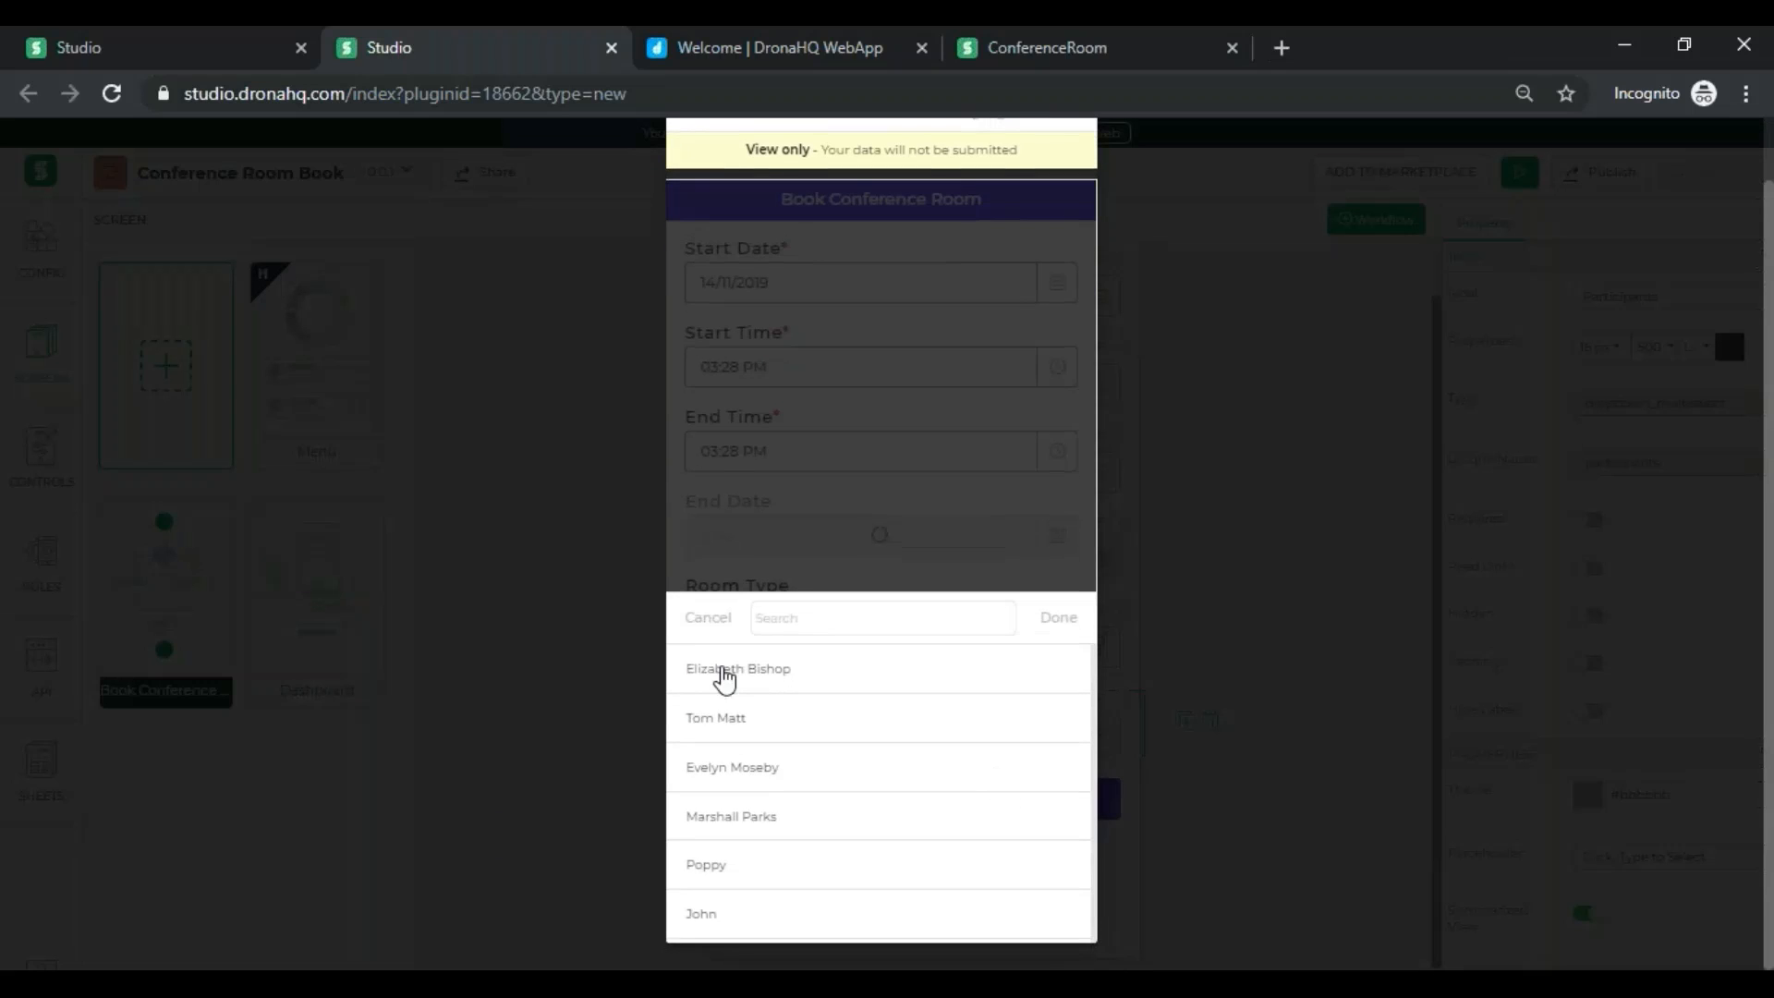
pyautogui.click(783, 681)
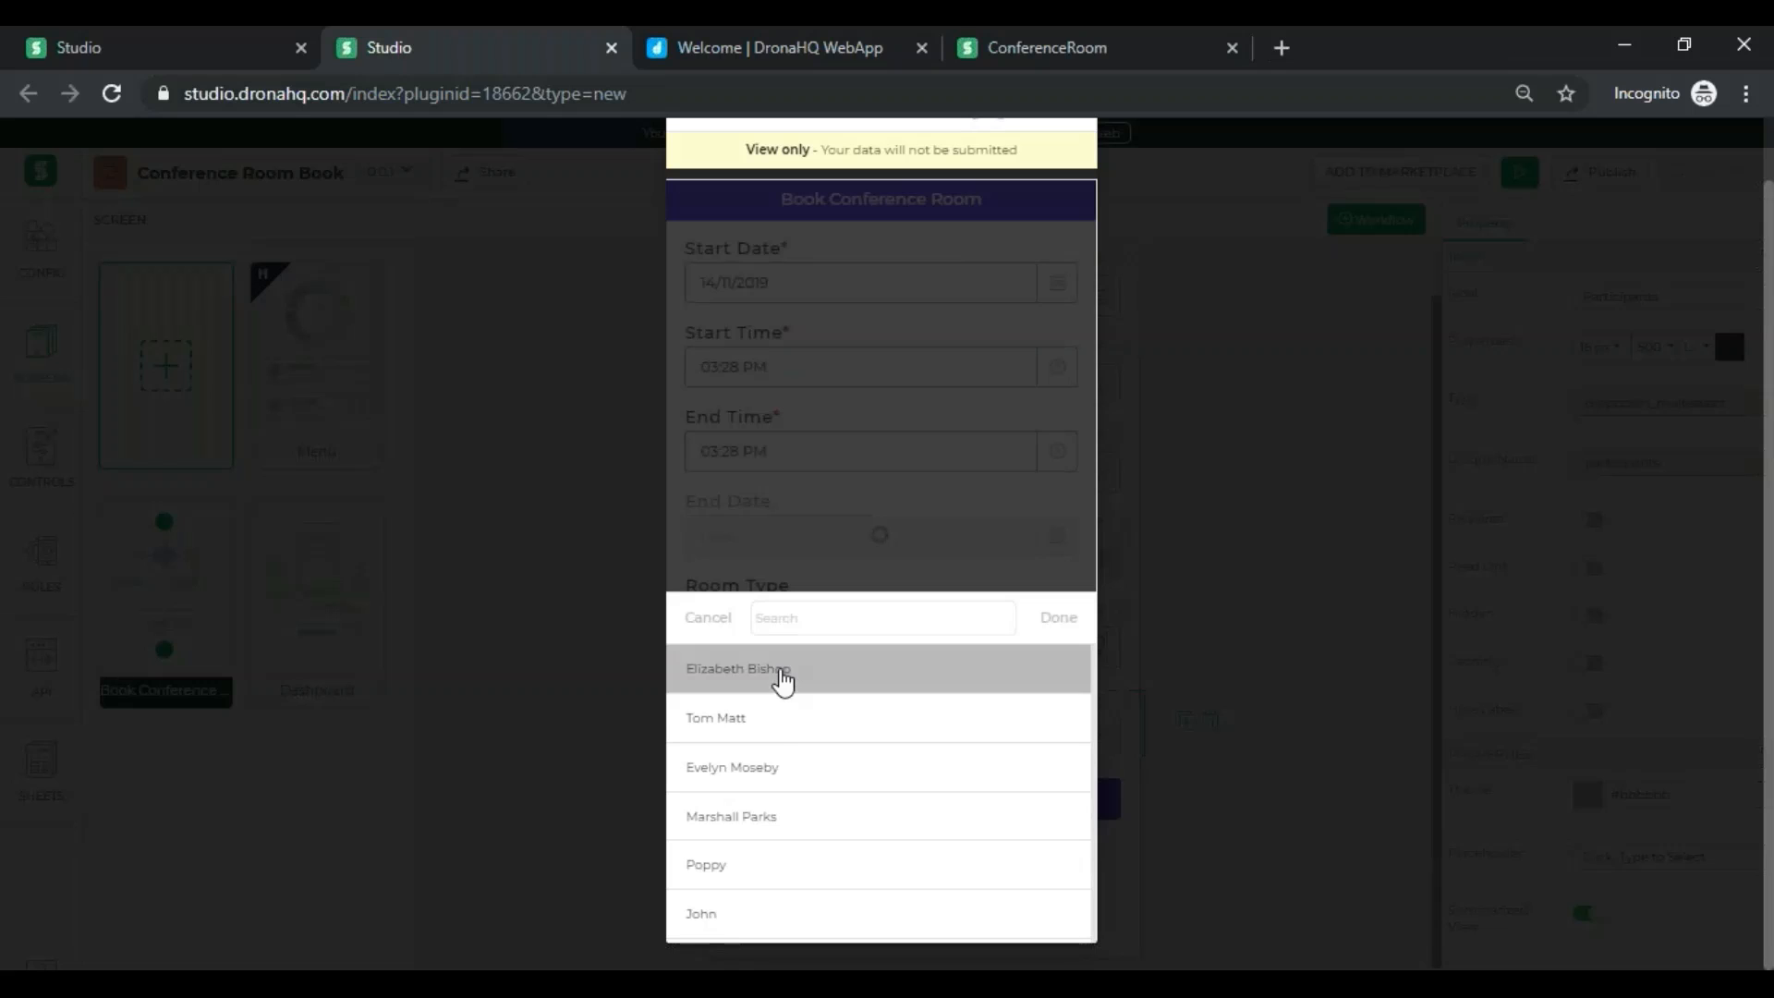
pyautogui.click(778, 724)
pyautogui.click(786, 787)
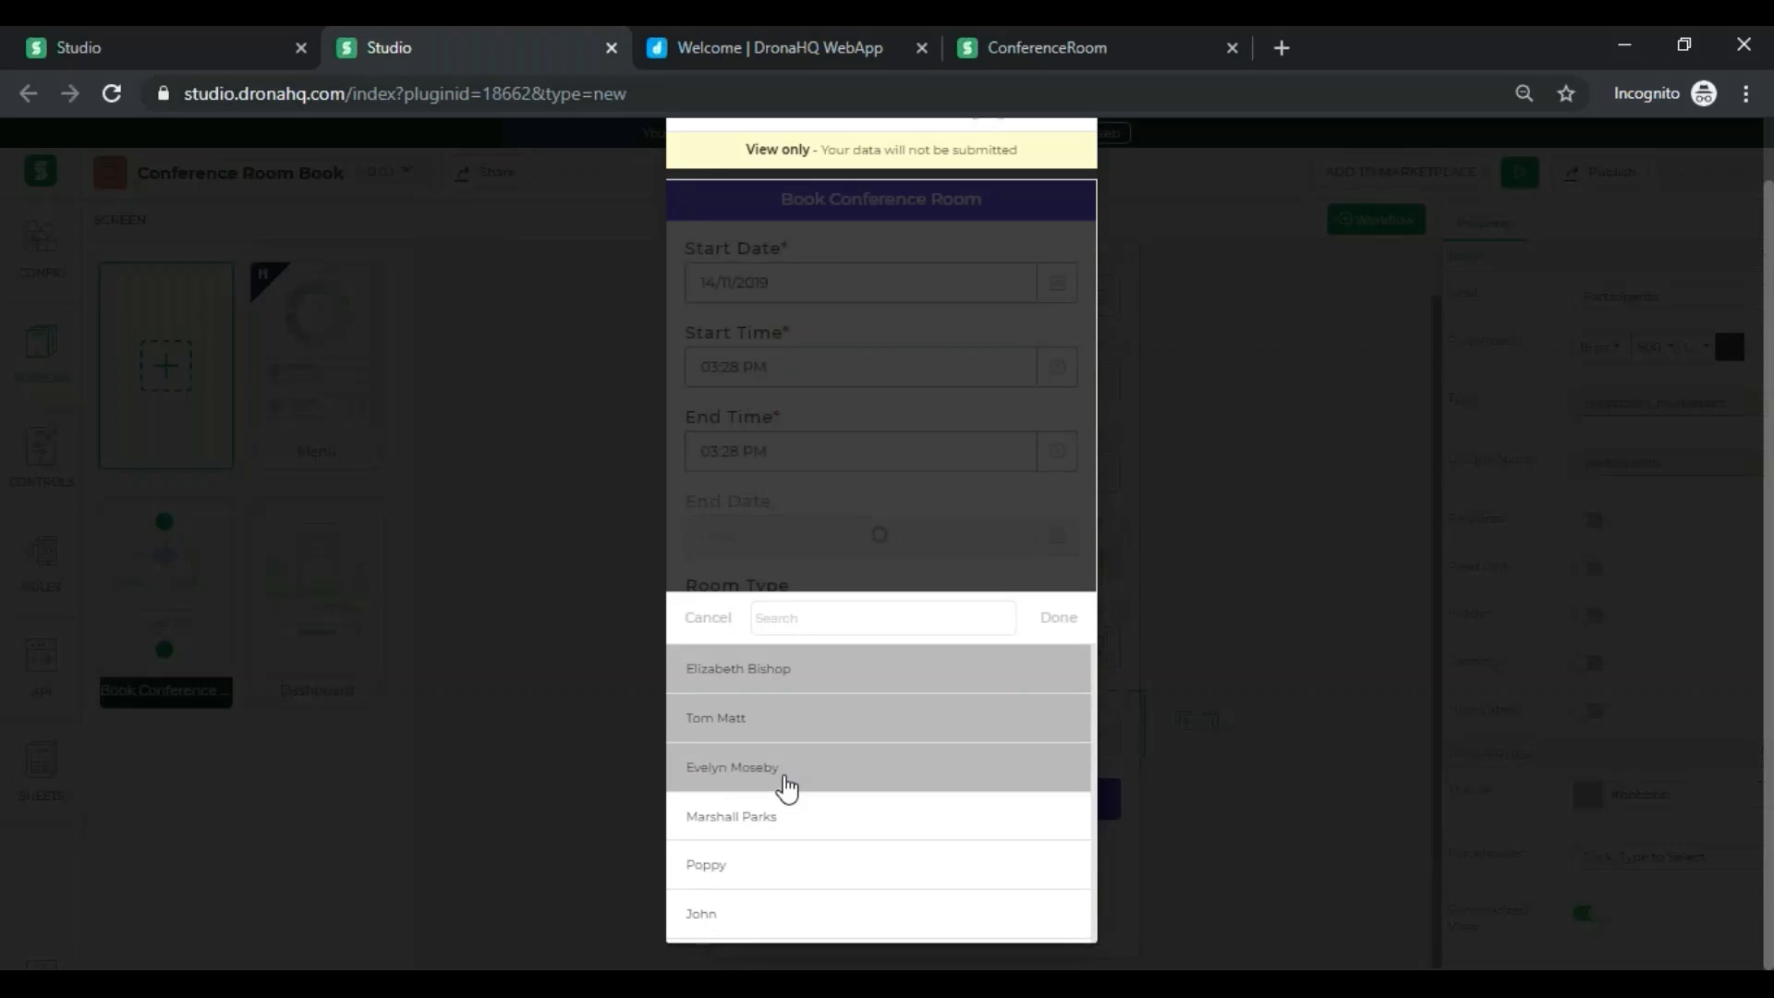
pyautogui.click(1057, 617)
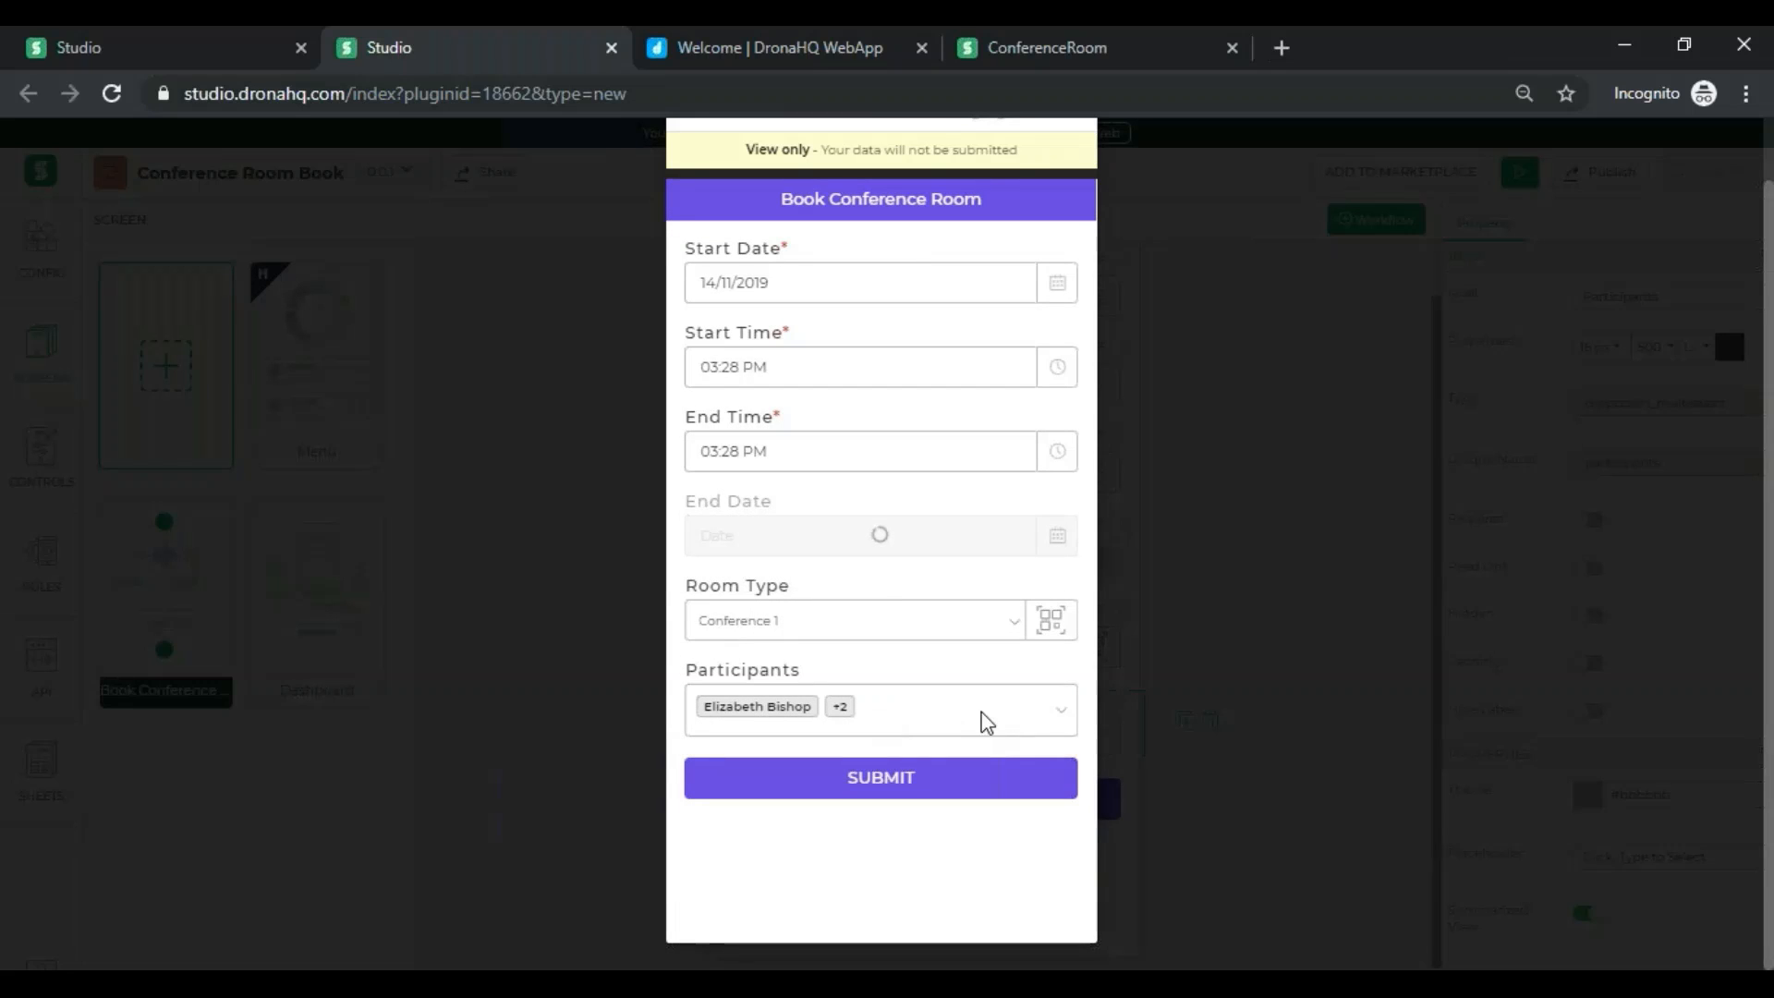
pyautogui.click(1064, 714)
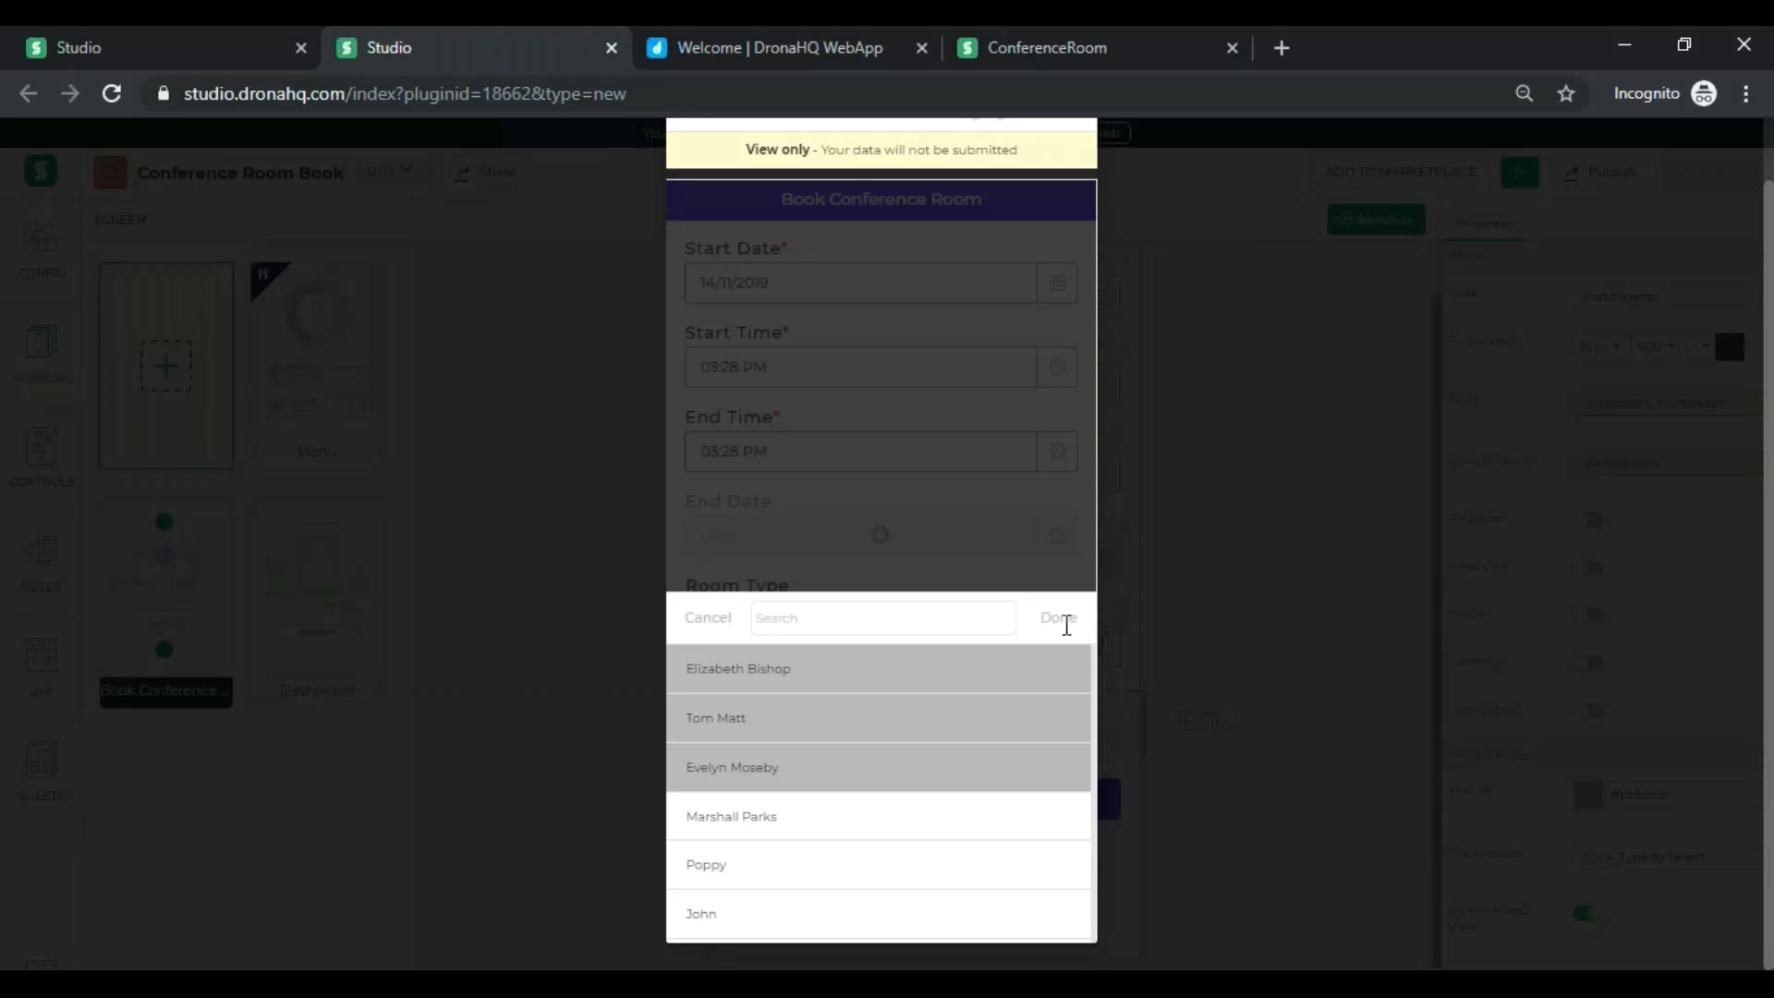
pyautogui.click(1069, 617)
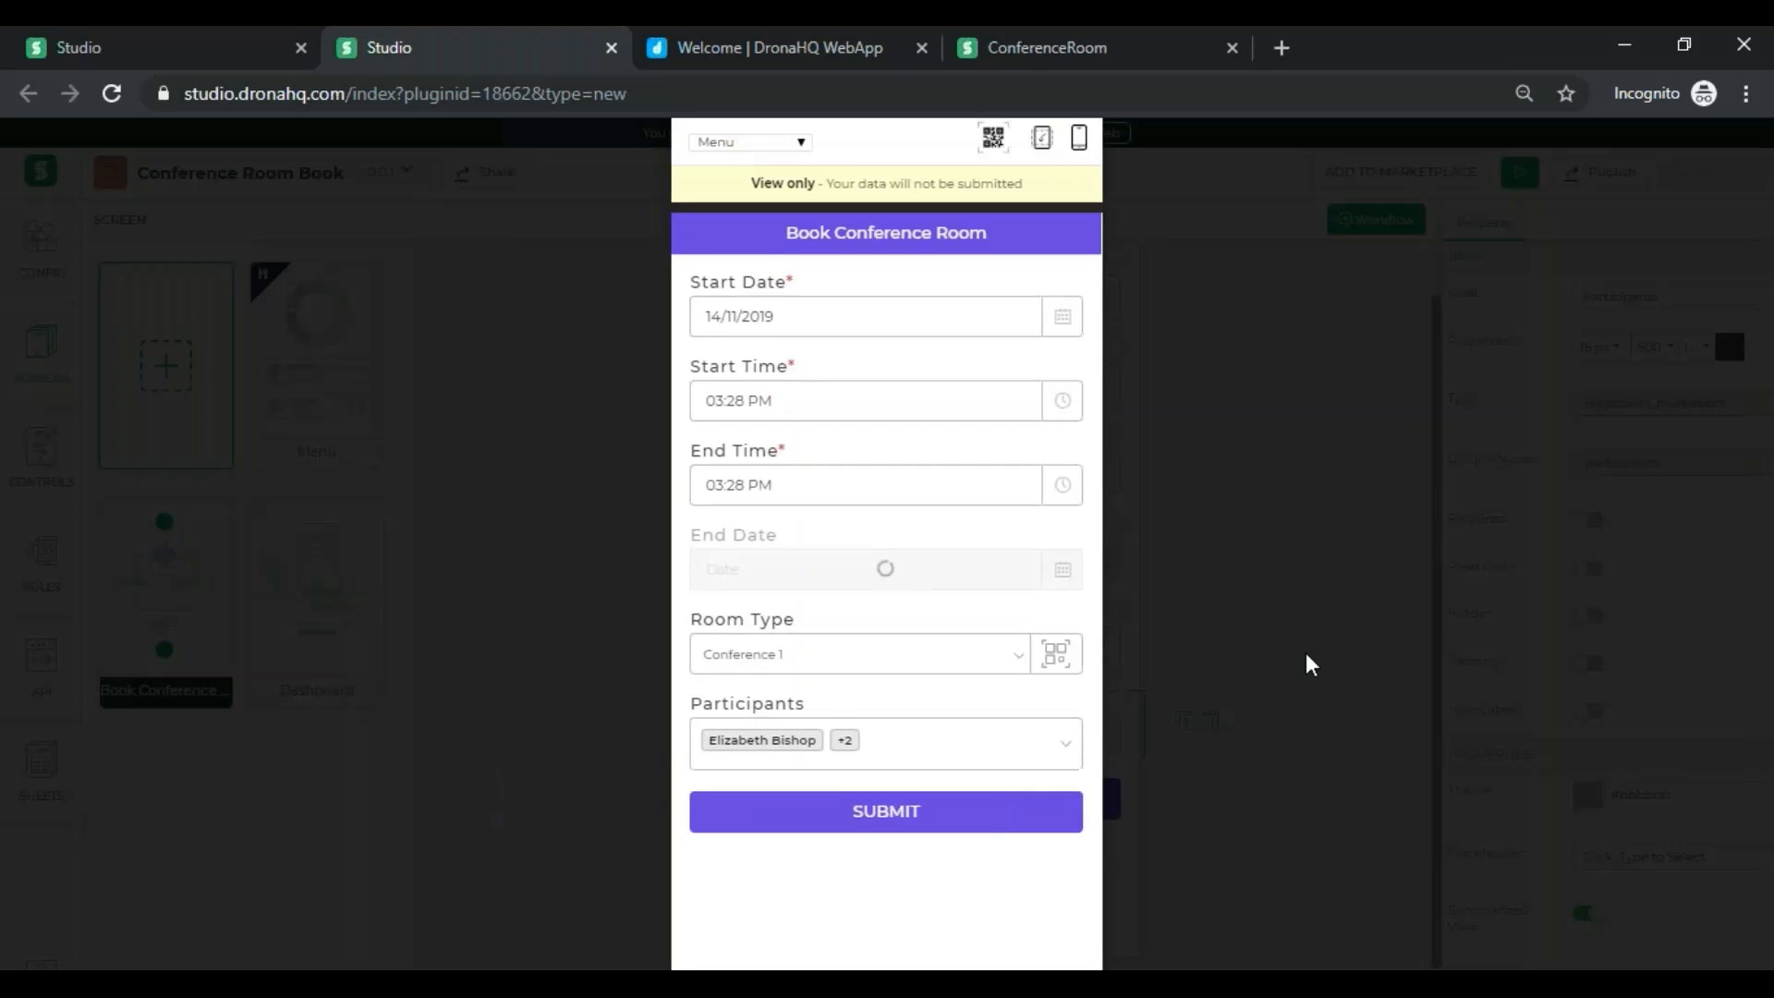
pyautogui.click(1306, 654)
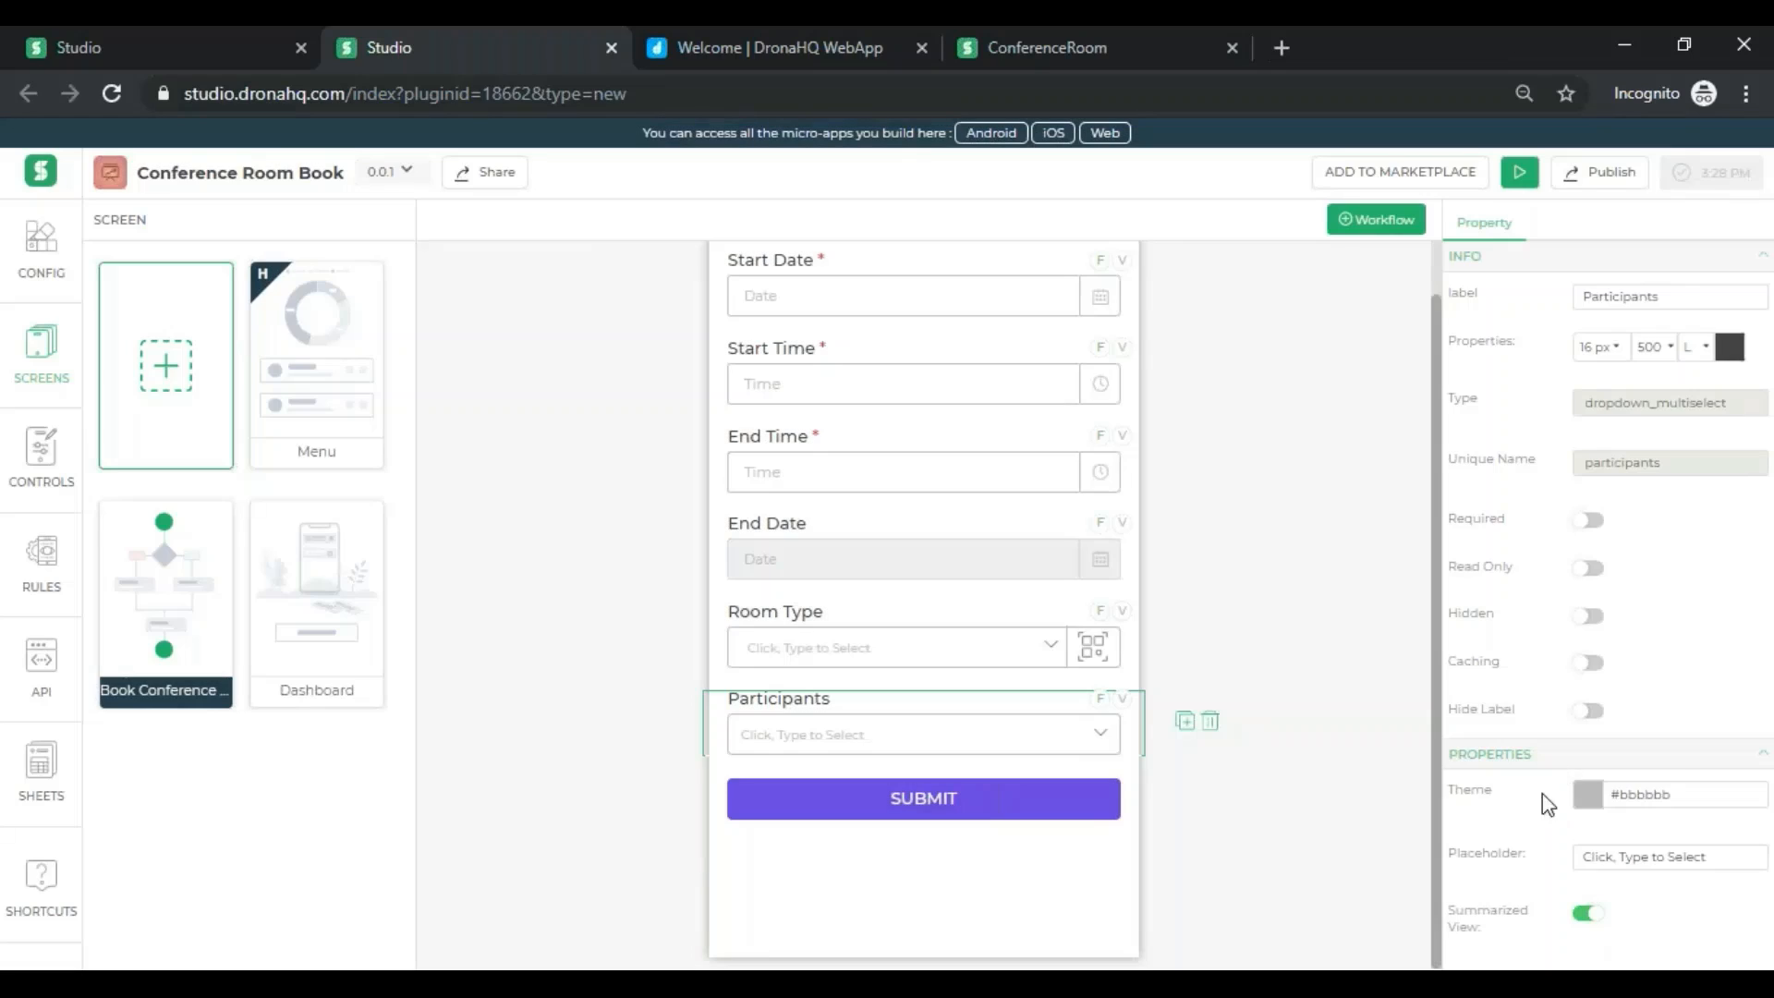
# - Set the Participants control's theme color to royal and its placeholder to Select Participants
pyautogui.click(1589, 791)
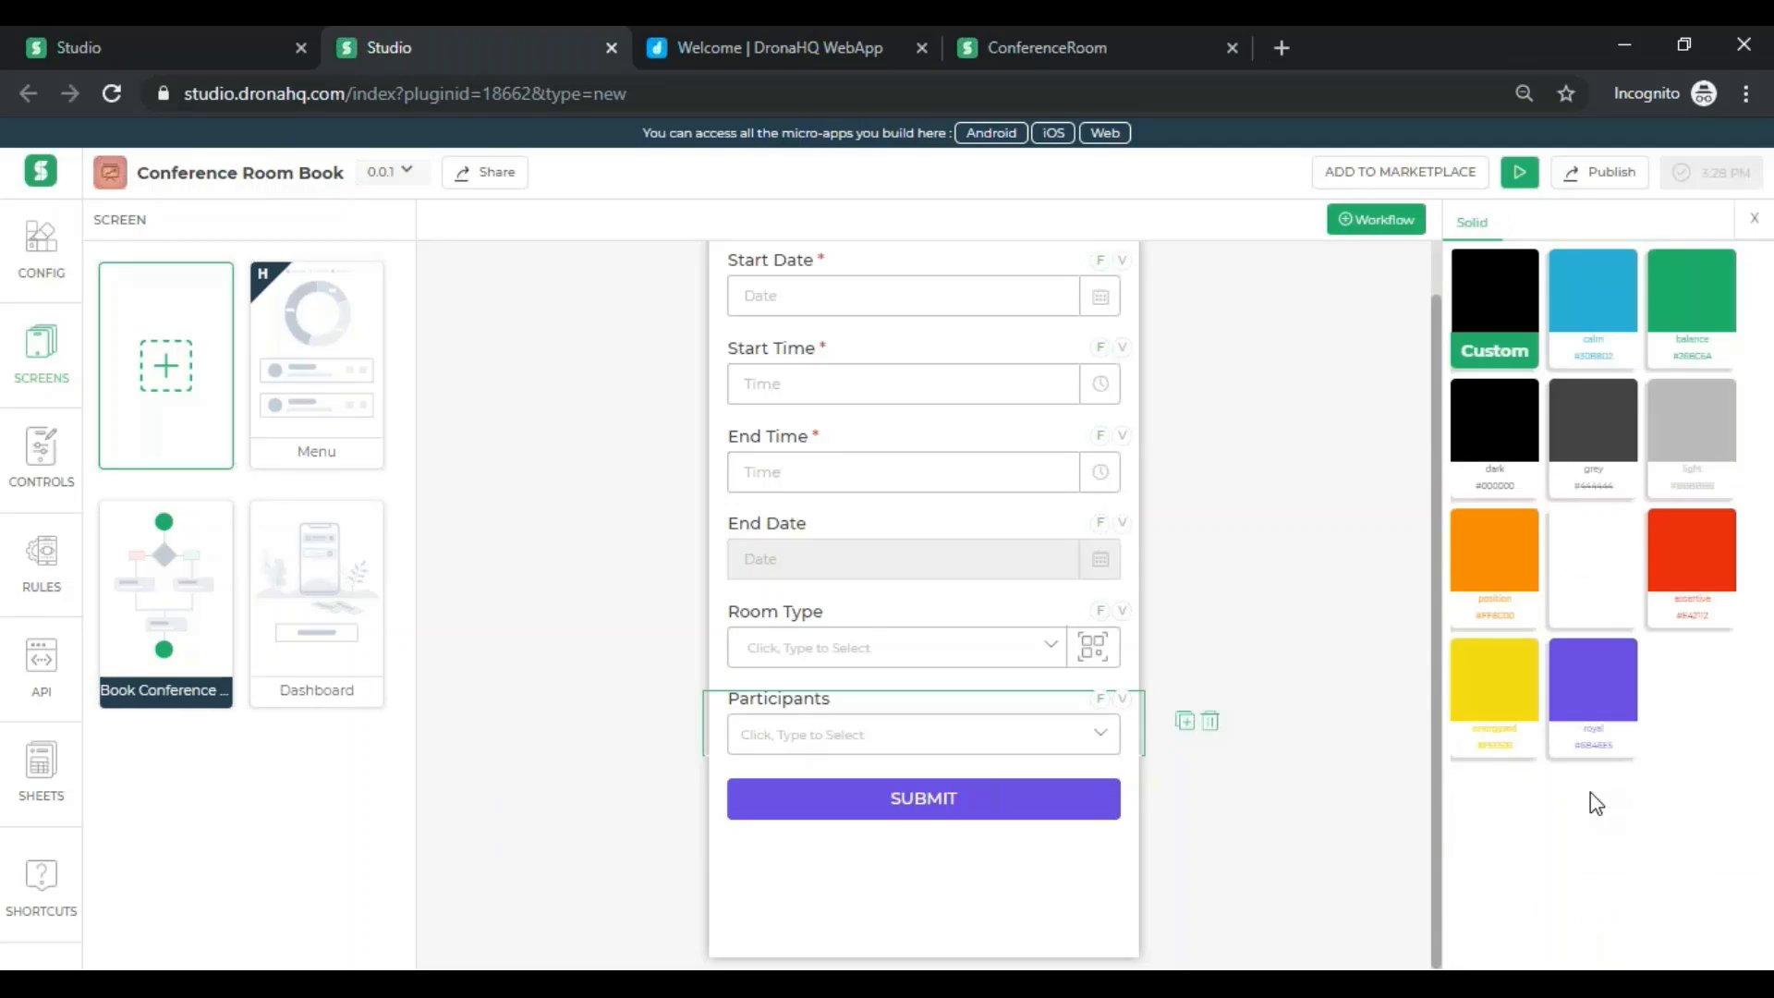
pyautogui.click(1588, 694)
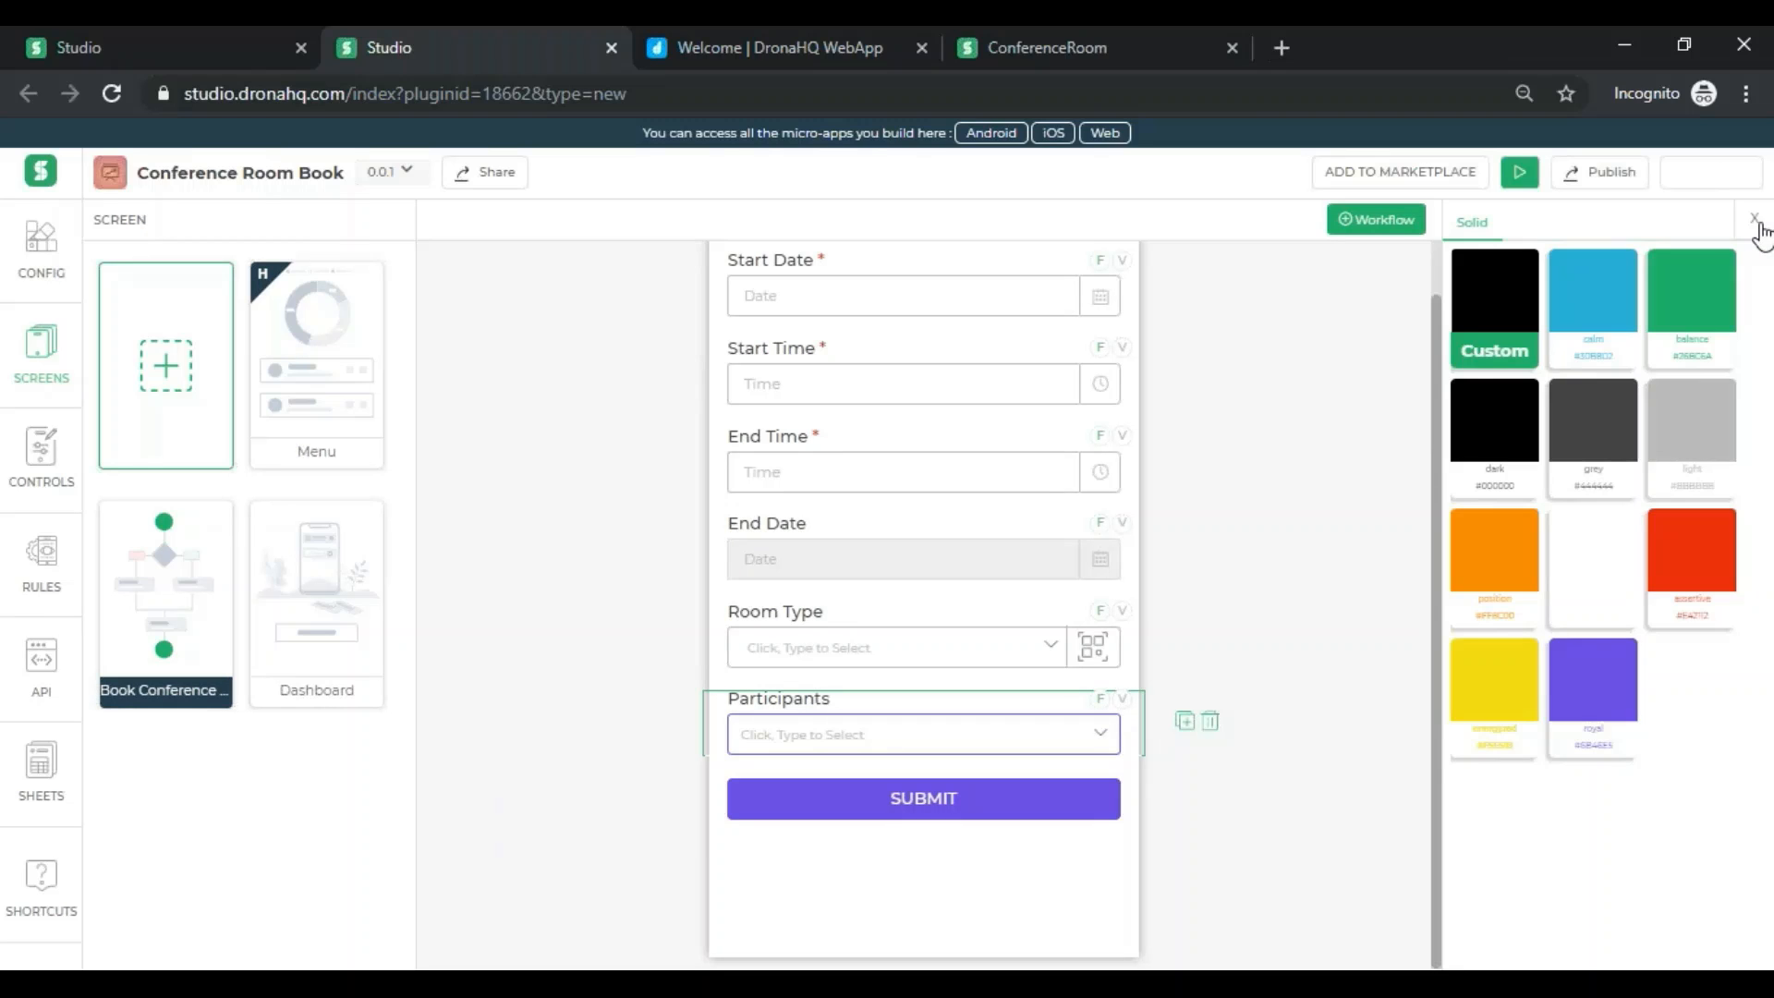
pyautogui.click(1757, 225)
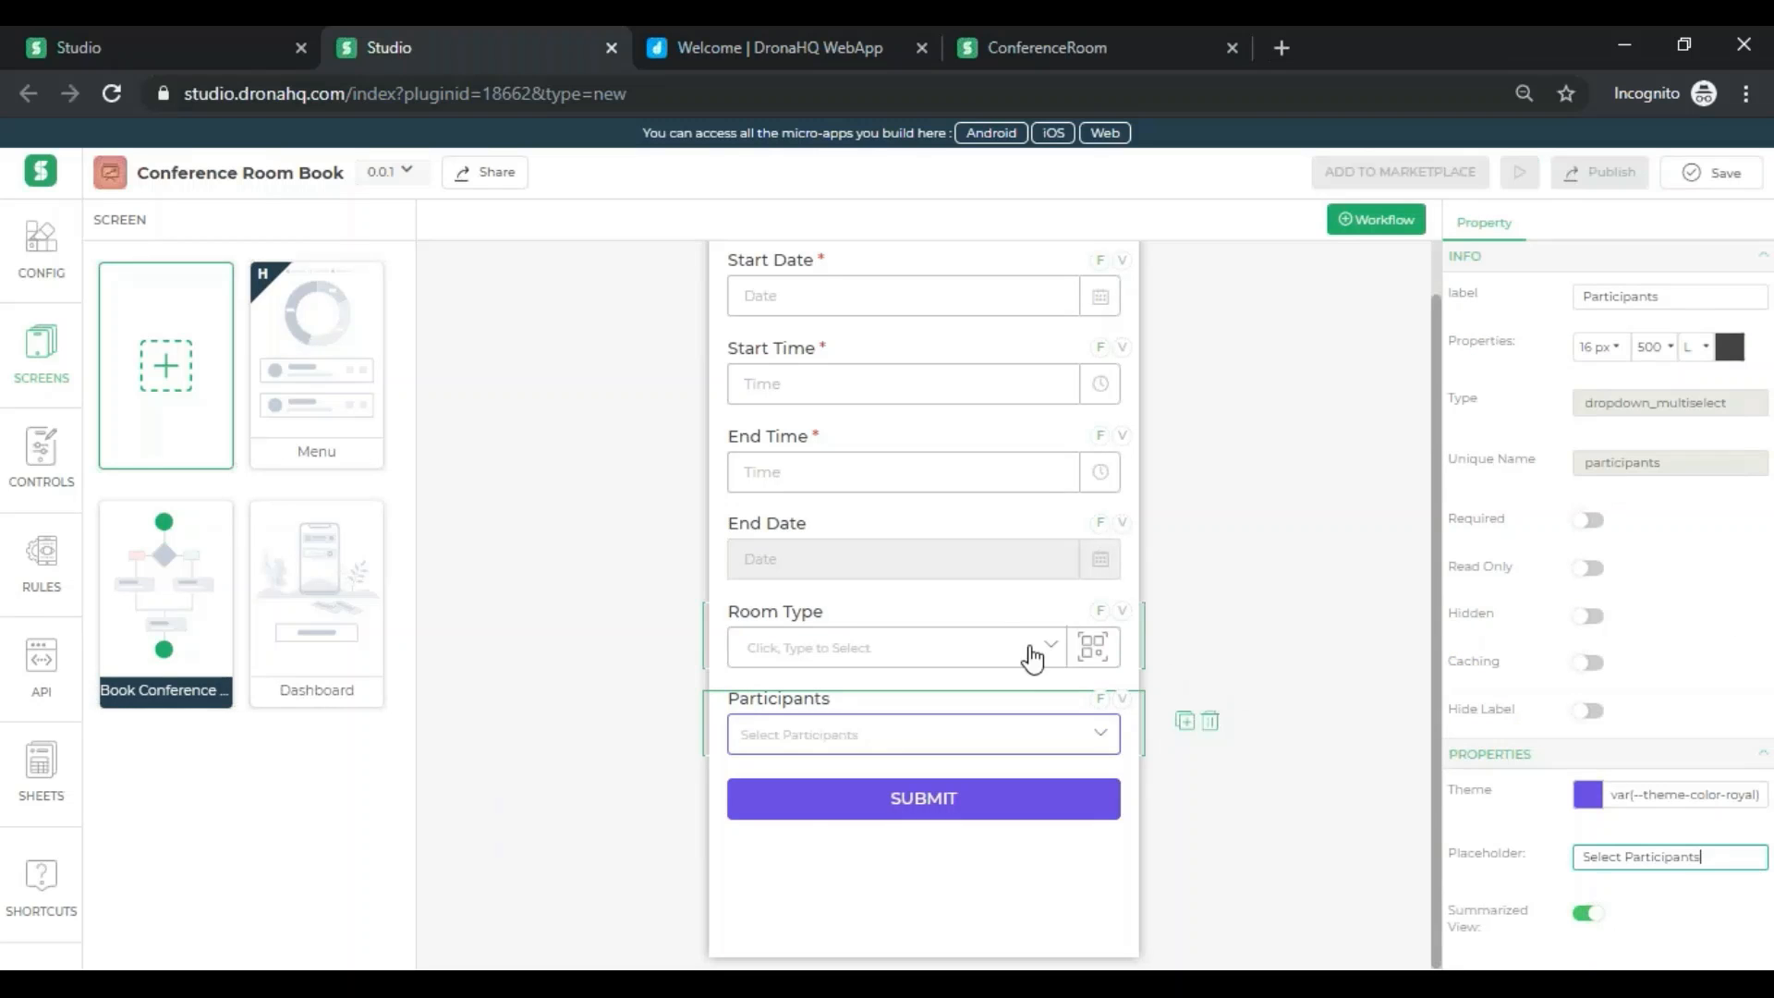
# - Open the Room Type dropdown's formula and examine its options list and default selected value
pyautogui.click(1097, 622)
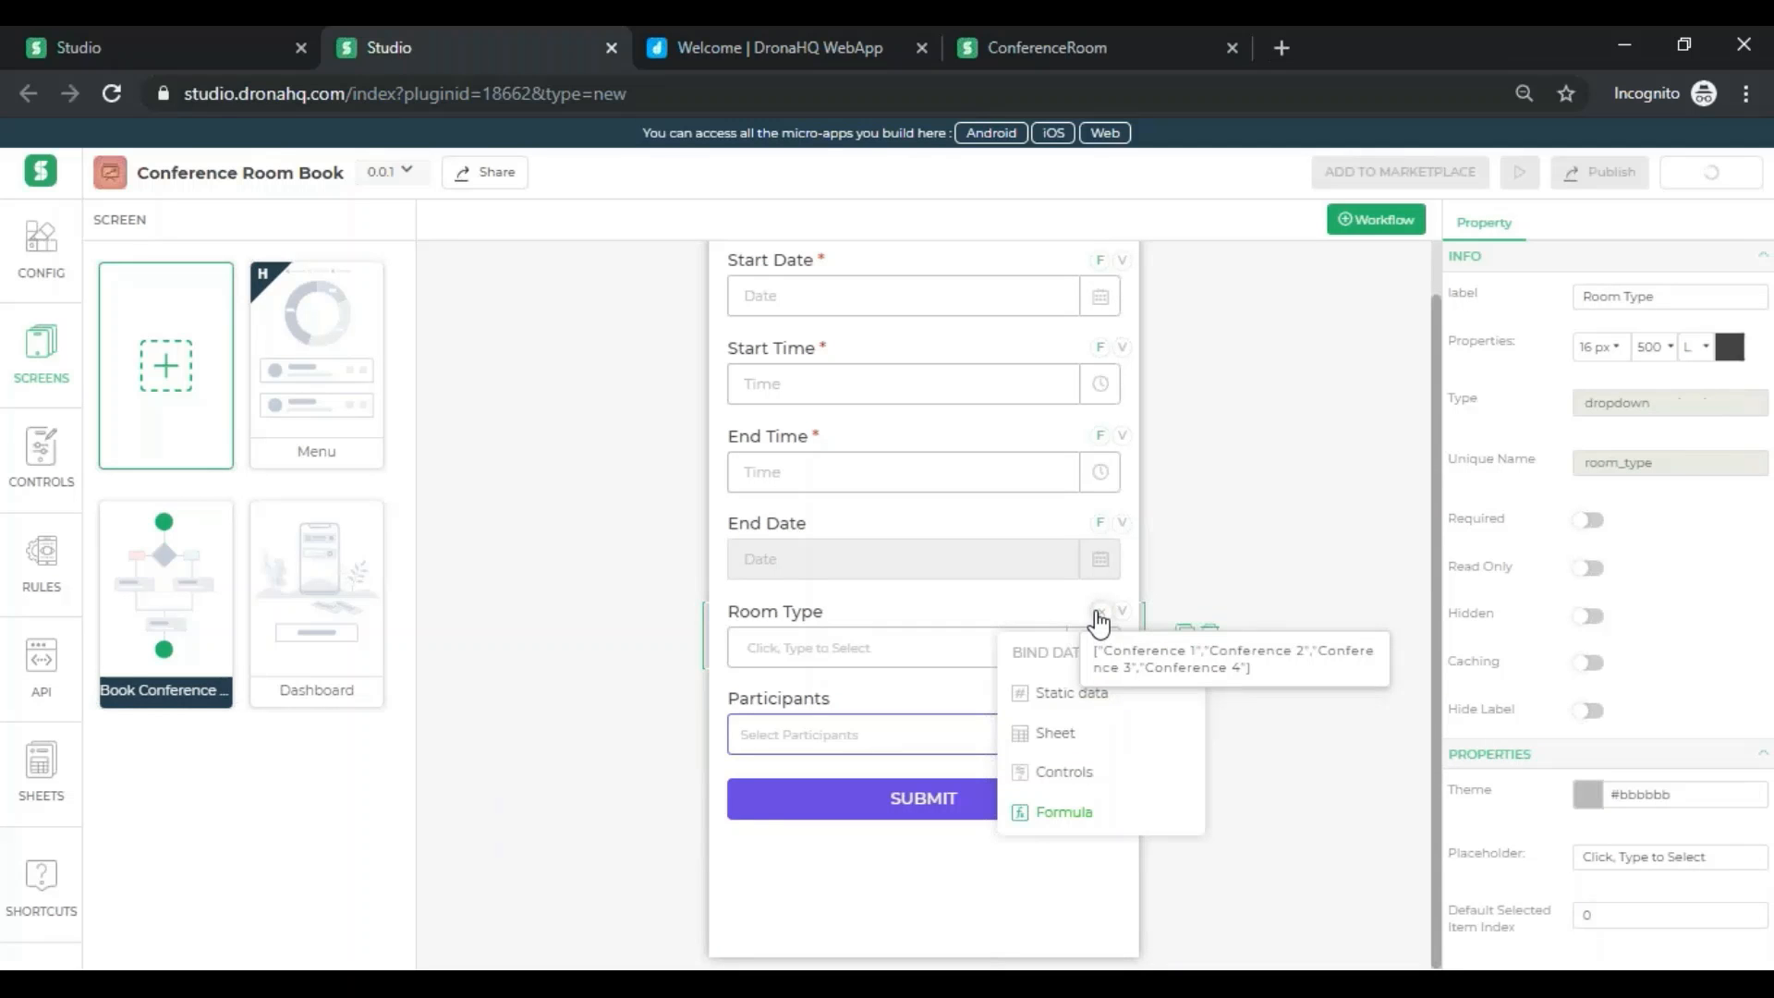
pyautogui.click(1067, 814)
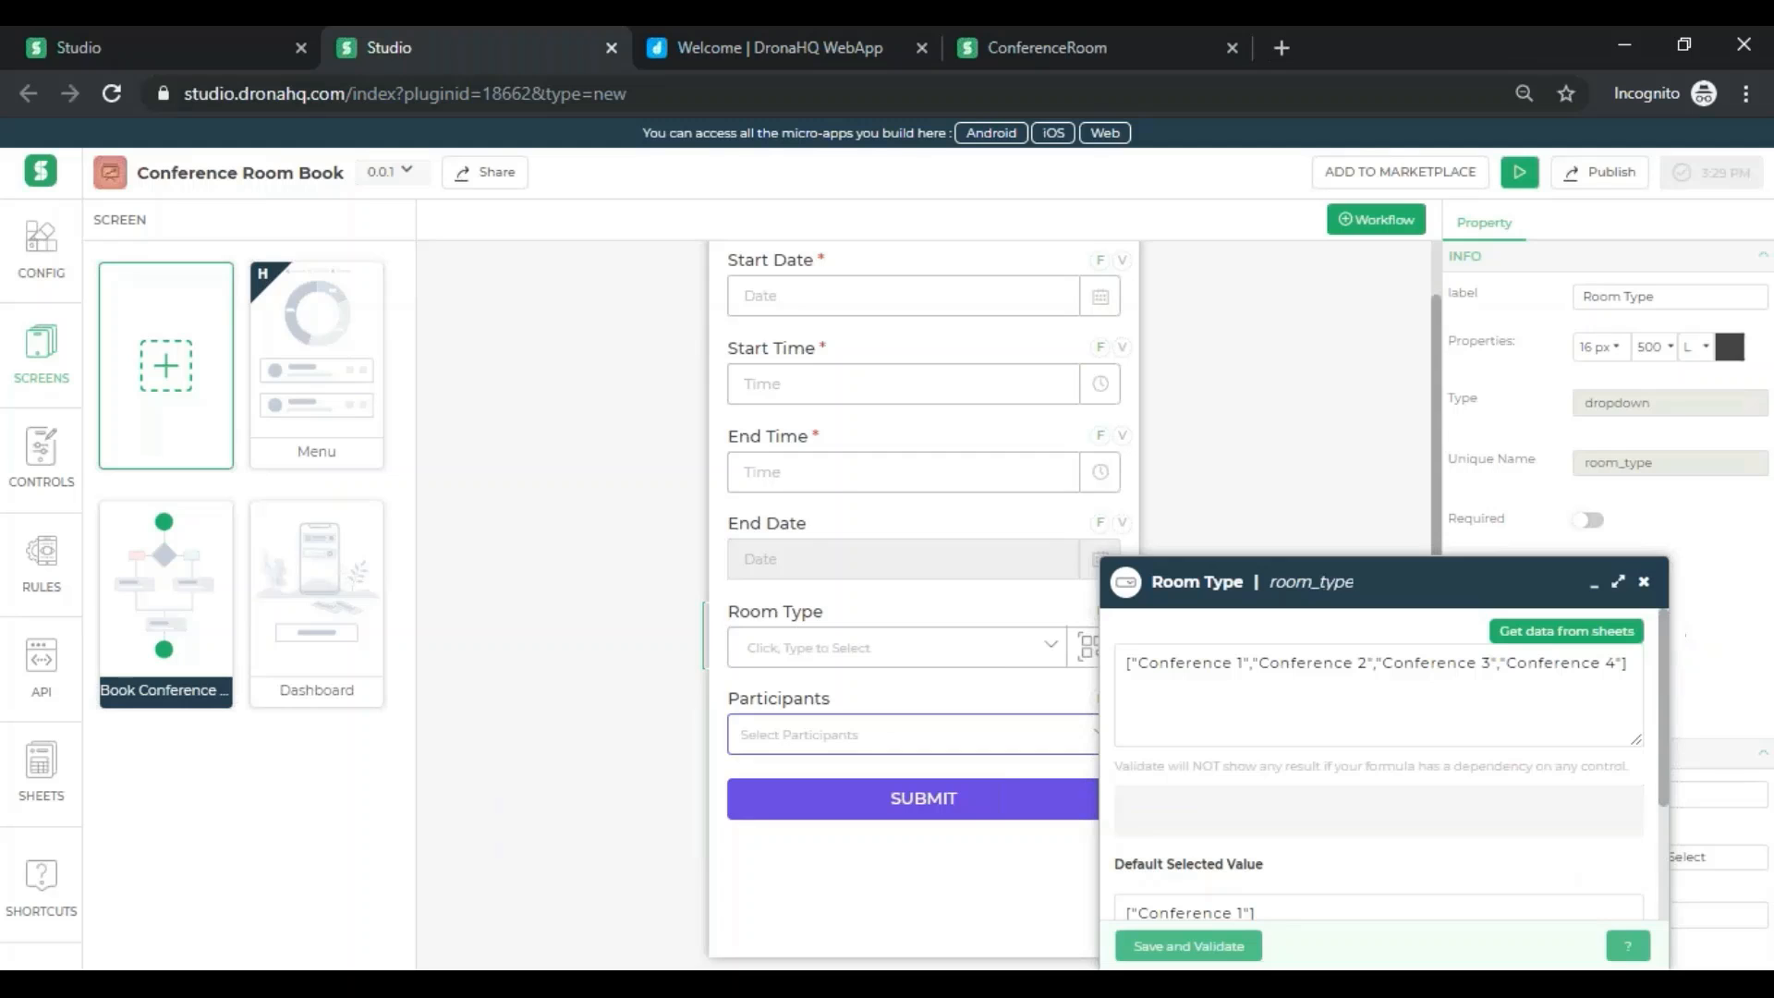
pyautogui.scroll(-2, 1346, 890)
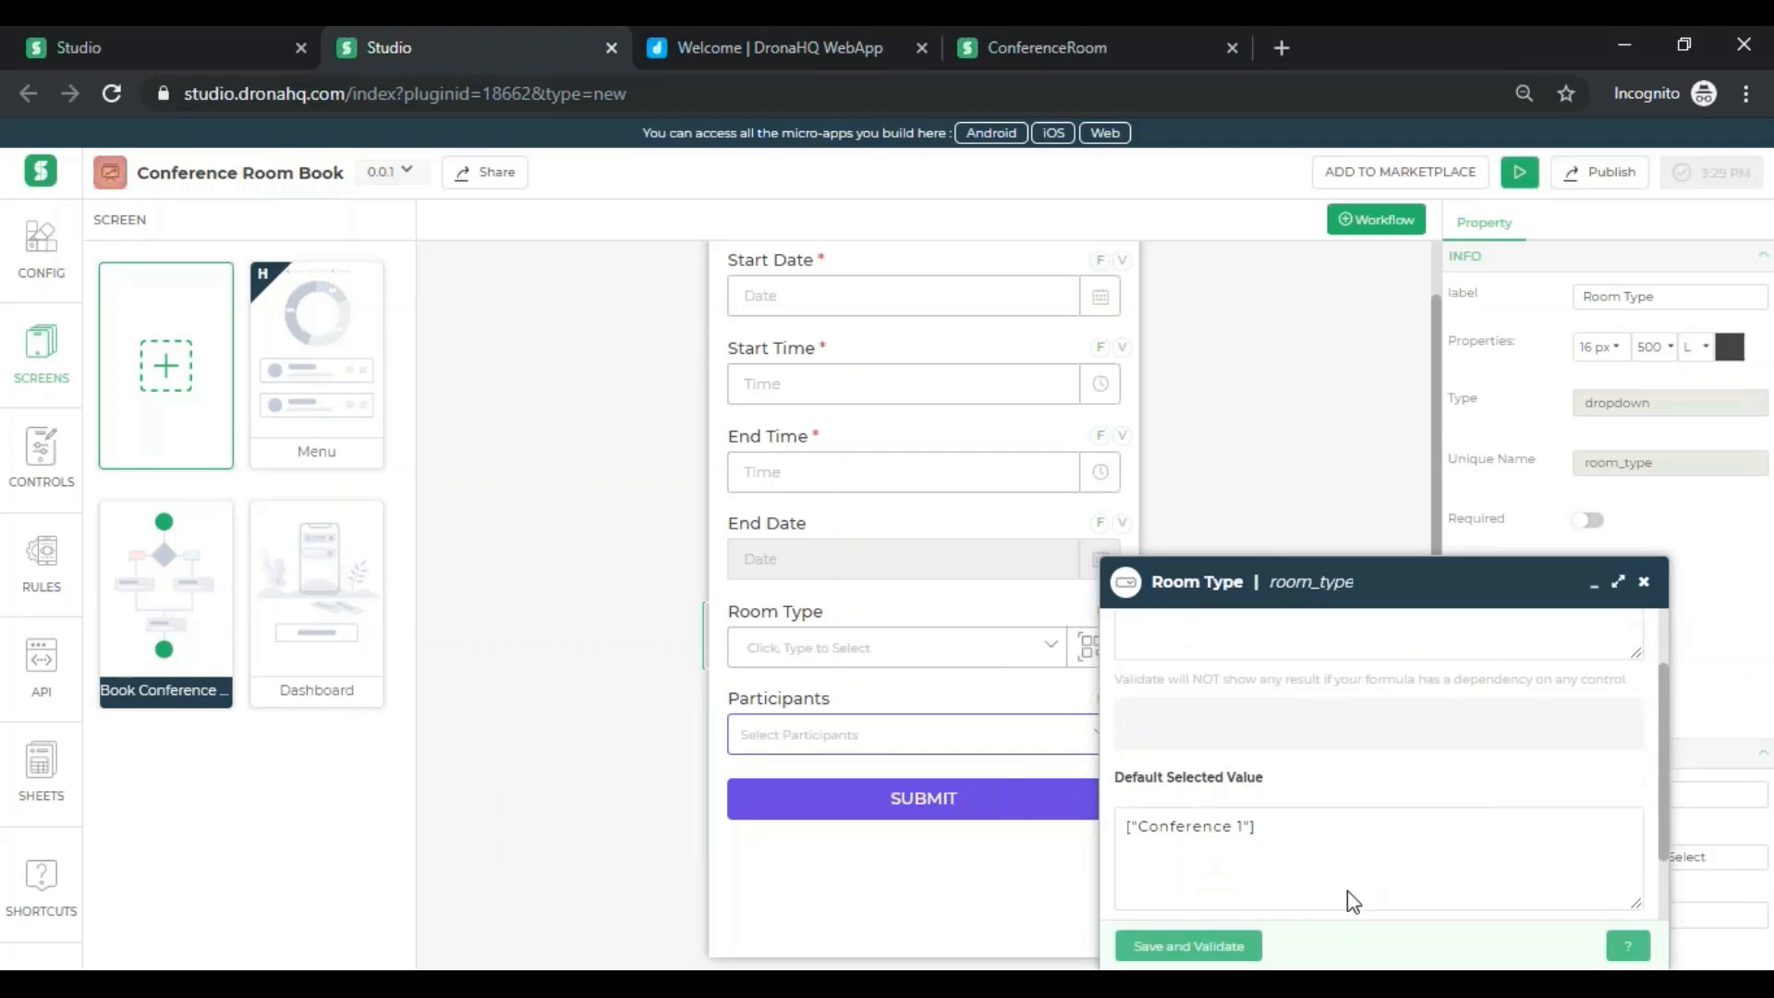
pyautogui.scroll(-1, 1346, 891)
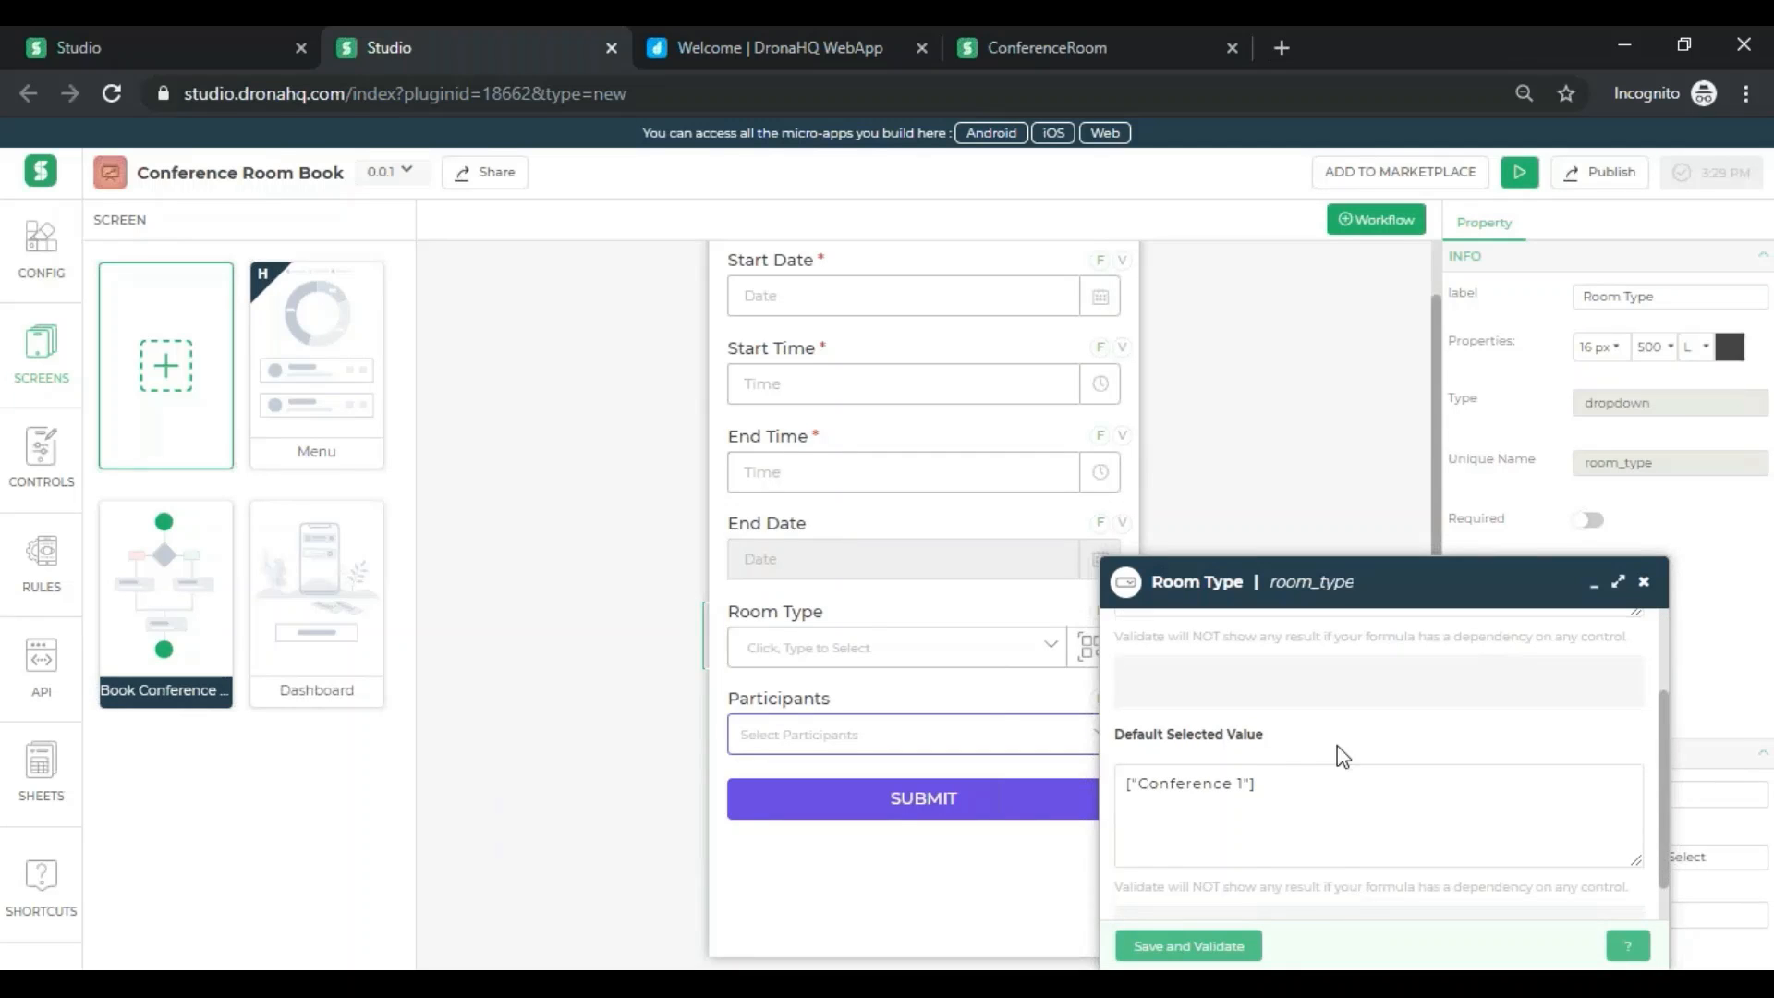
pyautogui.scroll(3, 1342, 756)
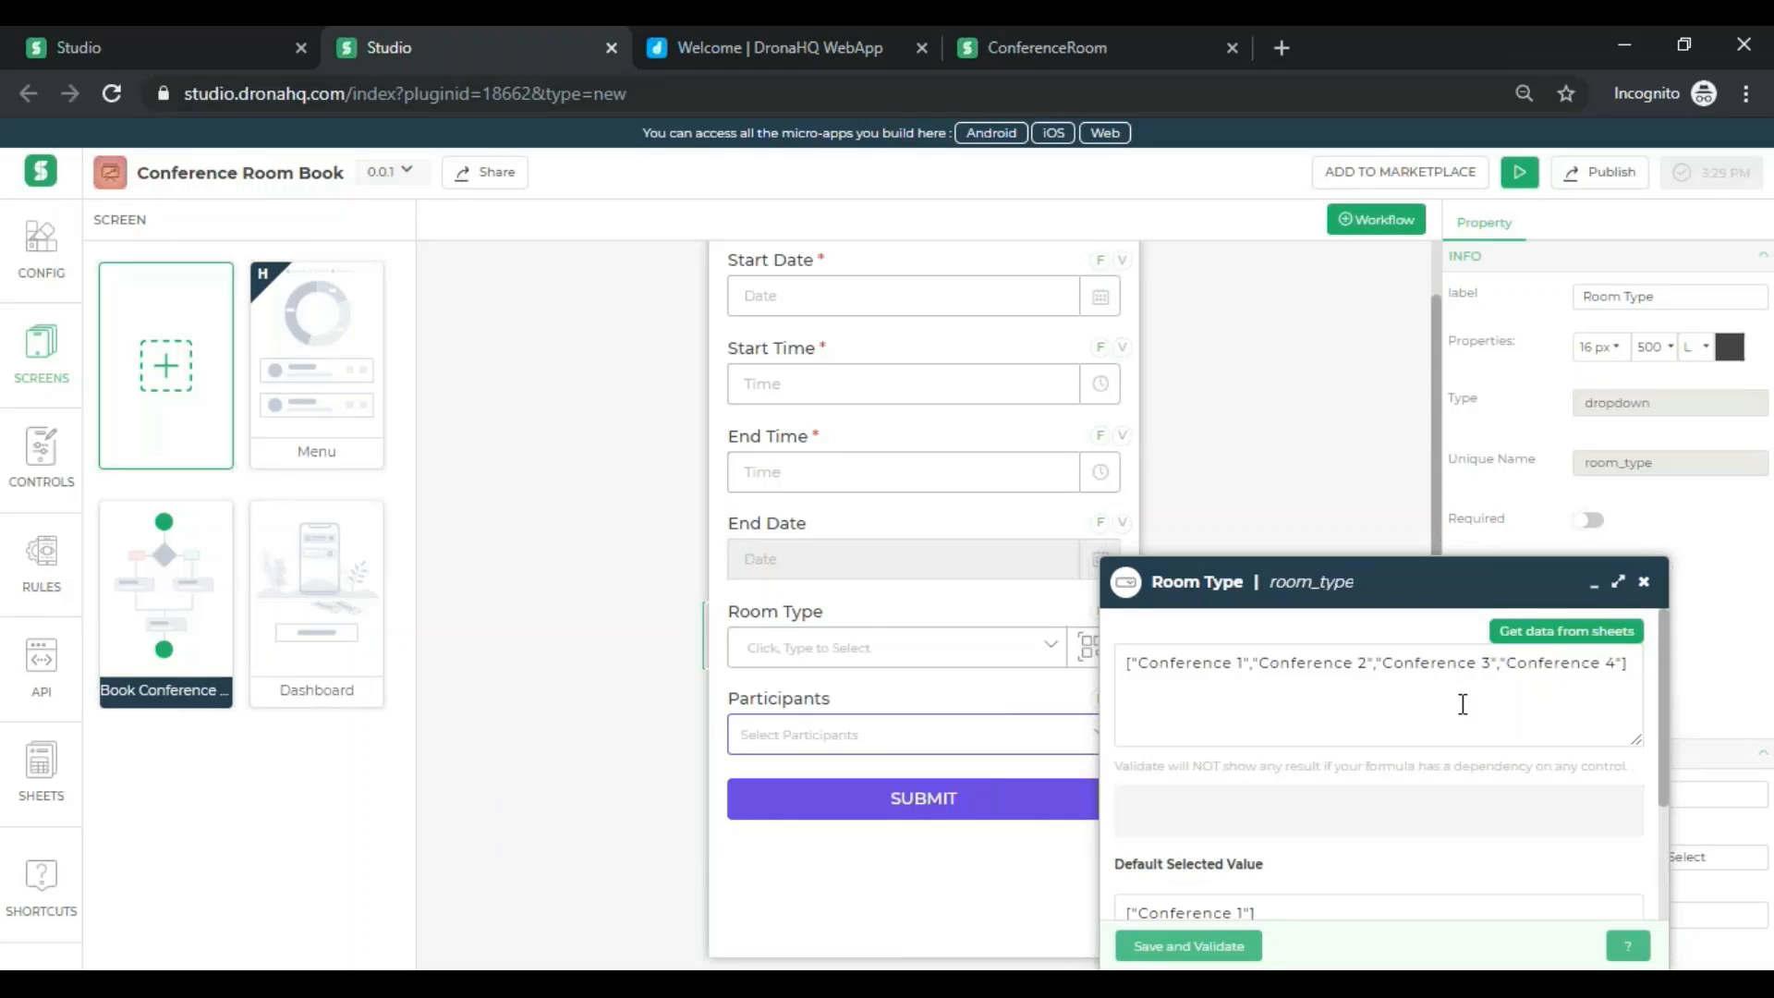
pyautogui.scroll(-4, 1462, 704)
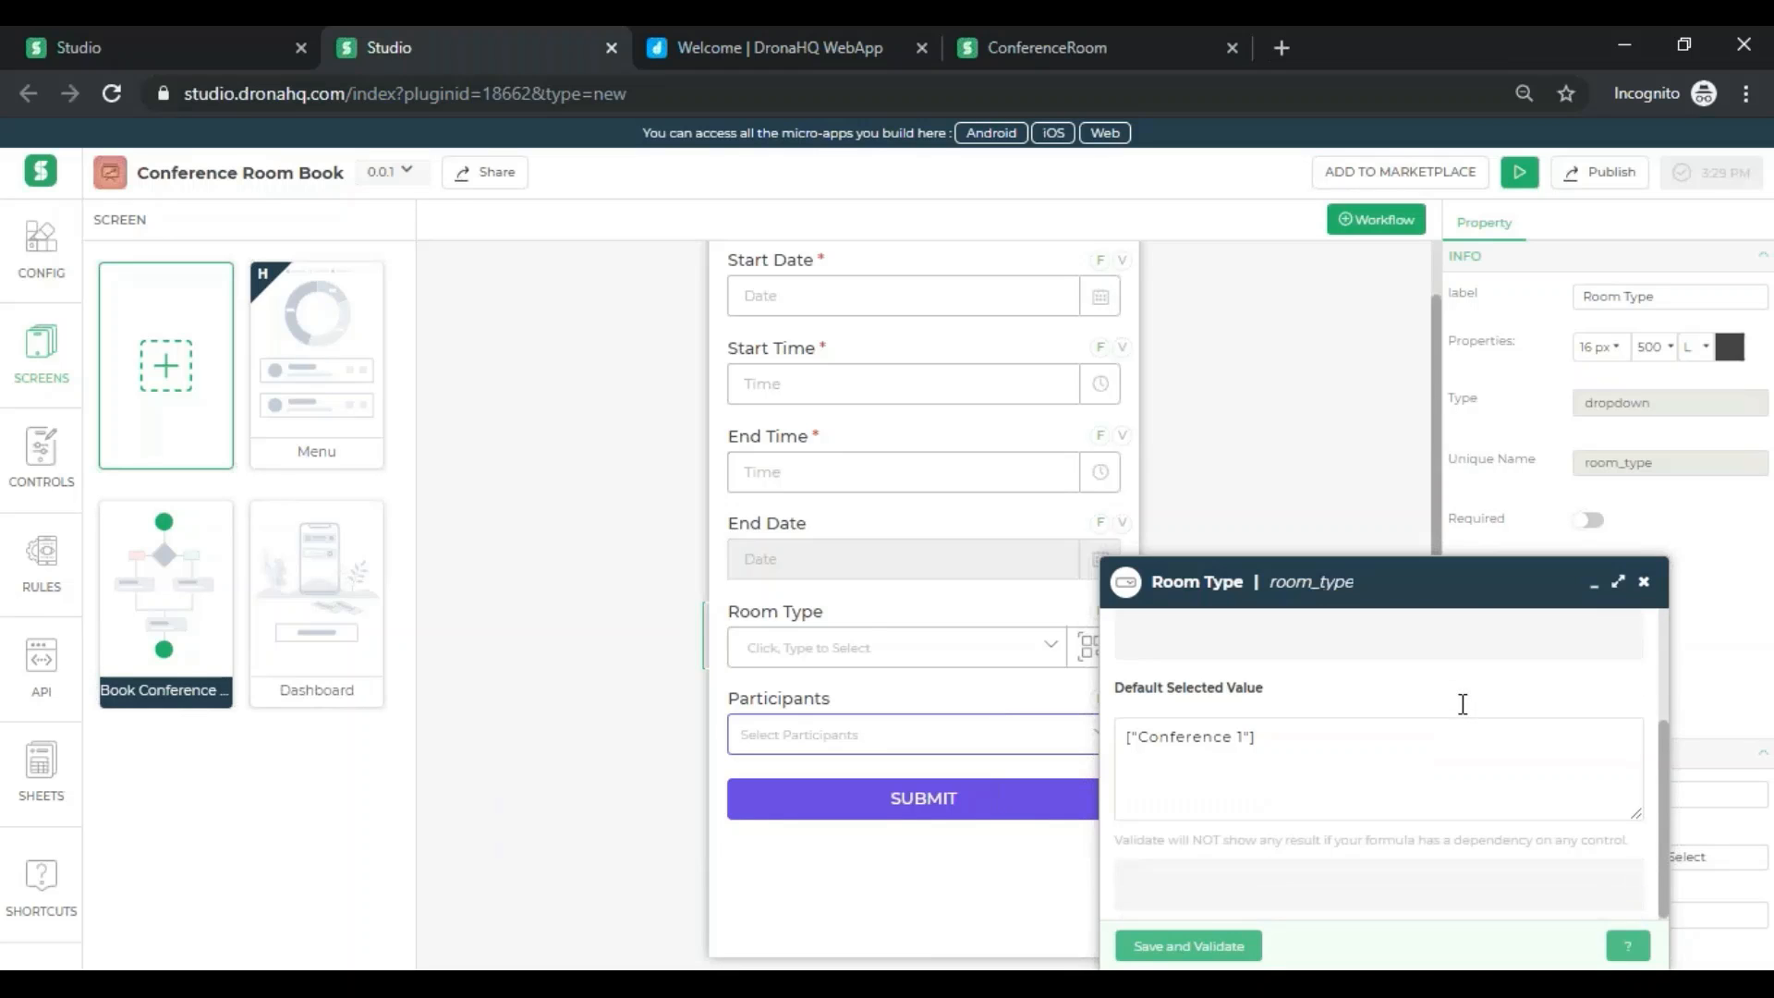
# - Clear the Room Type dropdown's default selected value, save and validate its formula, close it and save the app
pyautogui.hotkey('ctrl', 'a')
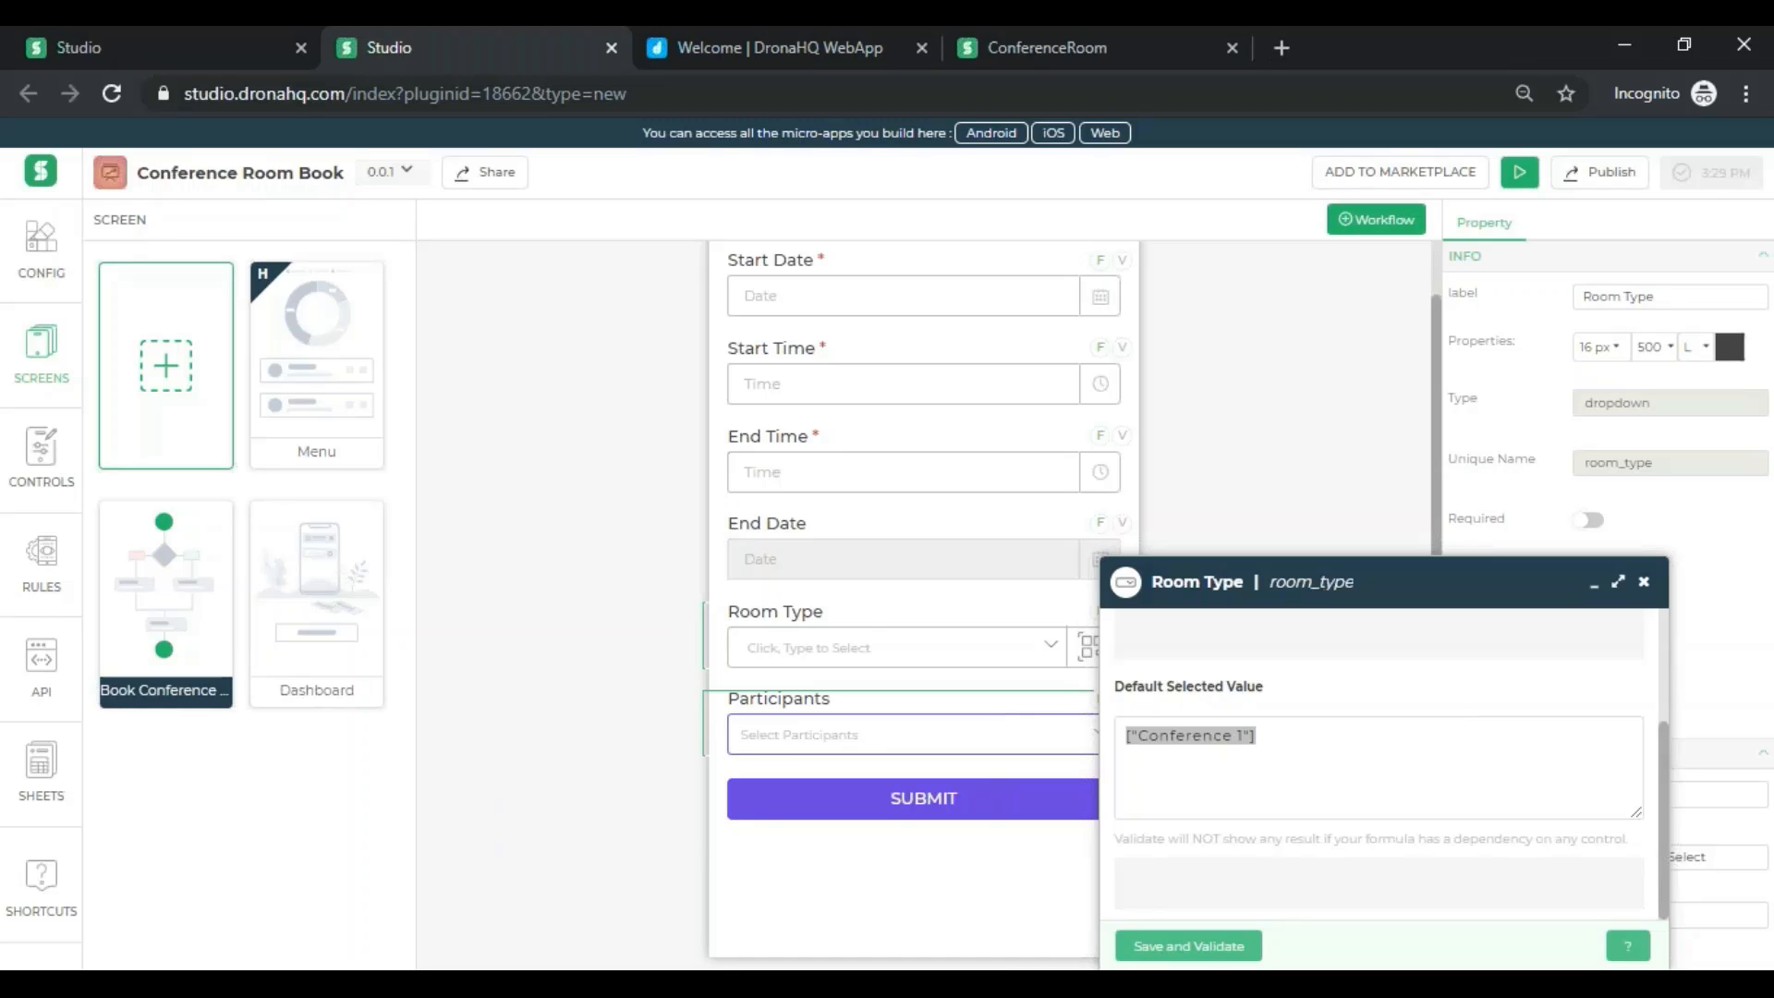
pyautogui.press('BackSpace')
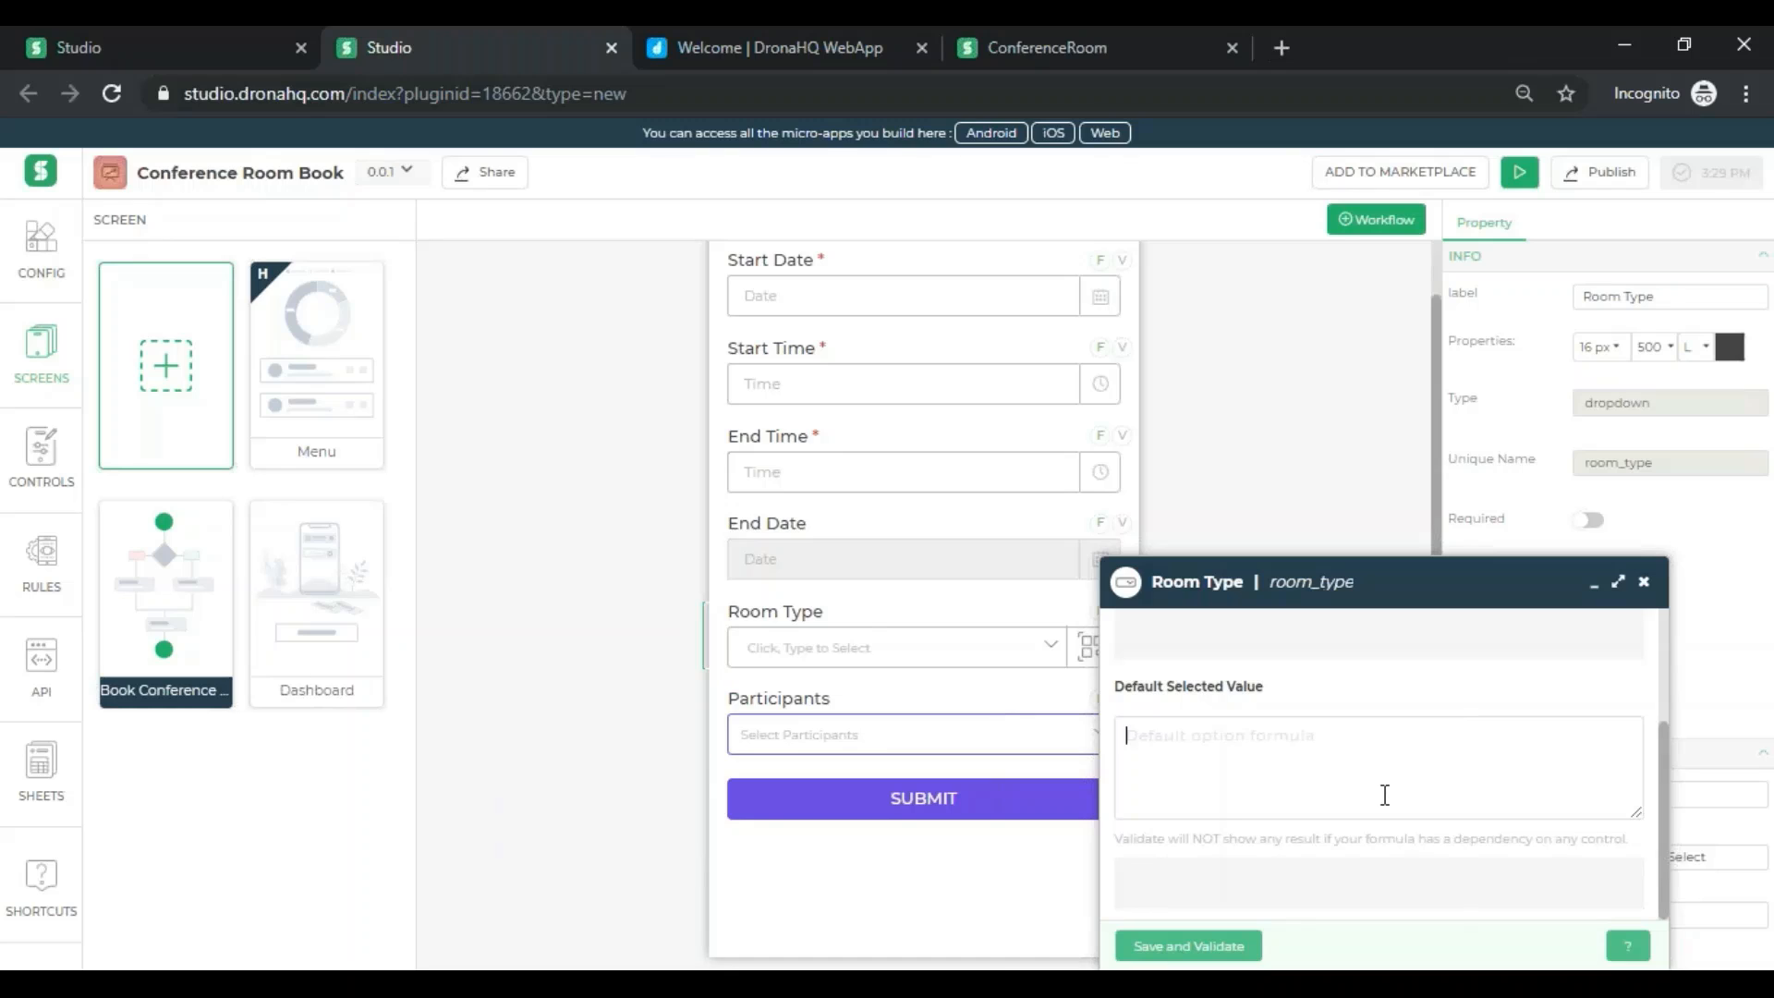
pyautogui.click(1187, 946)
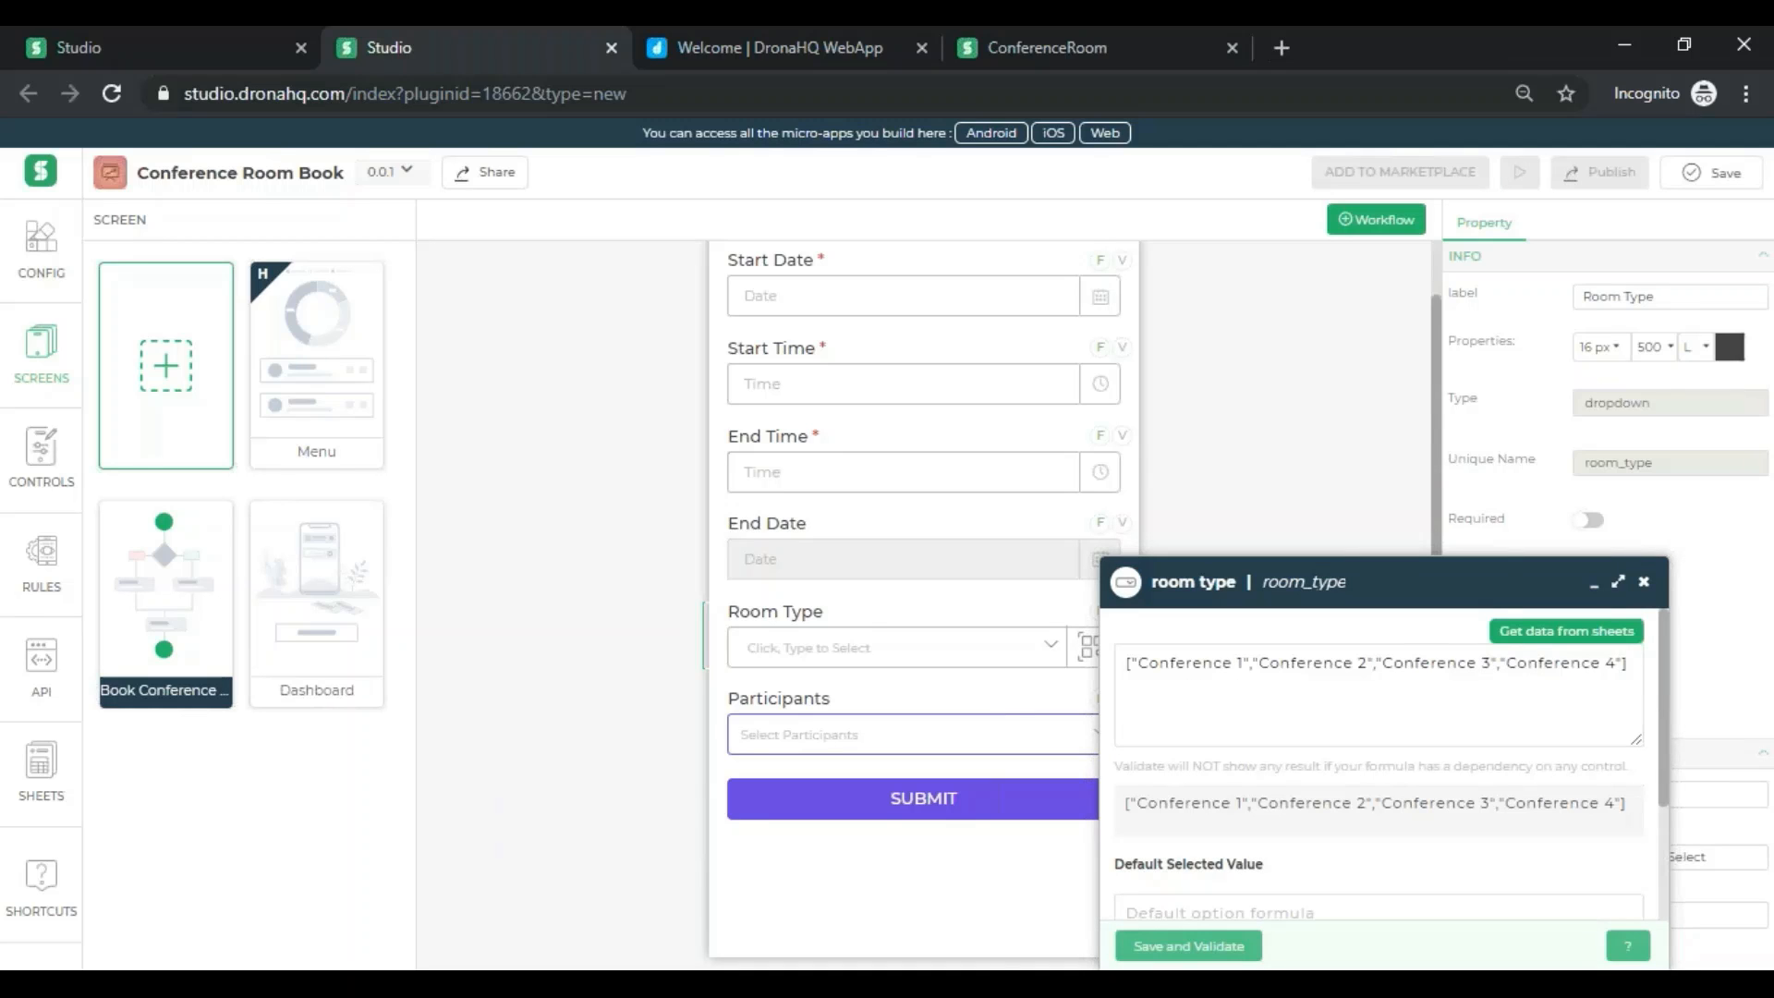
pyautogui.click(1643, 582)
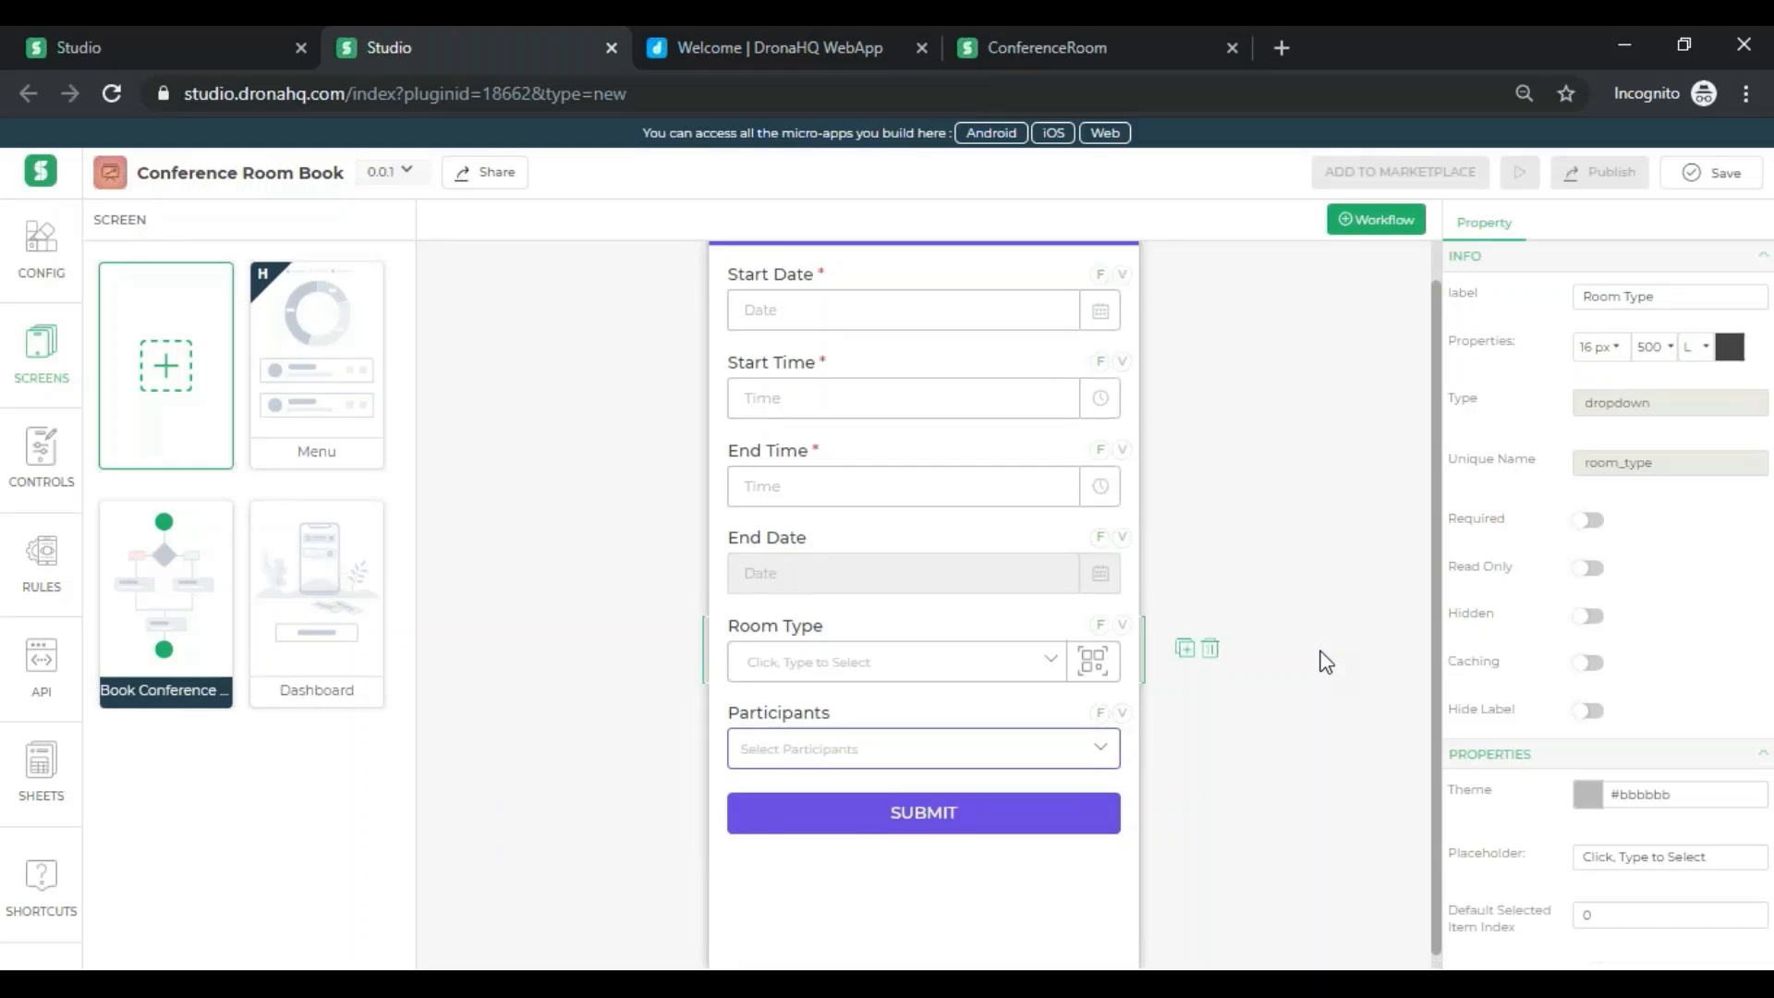
pyautogui.scroll(1, 1325, 663)
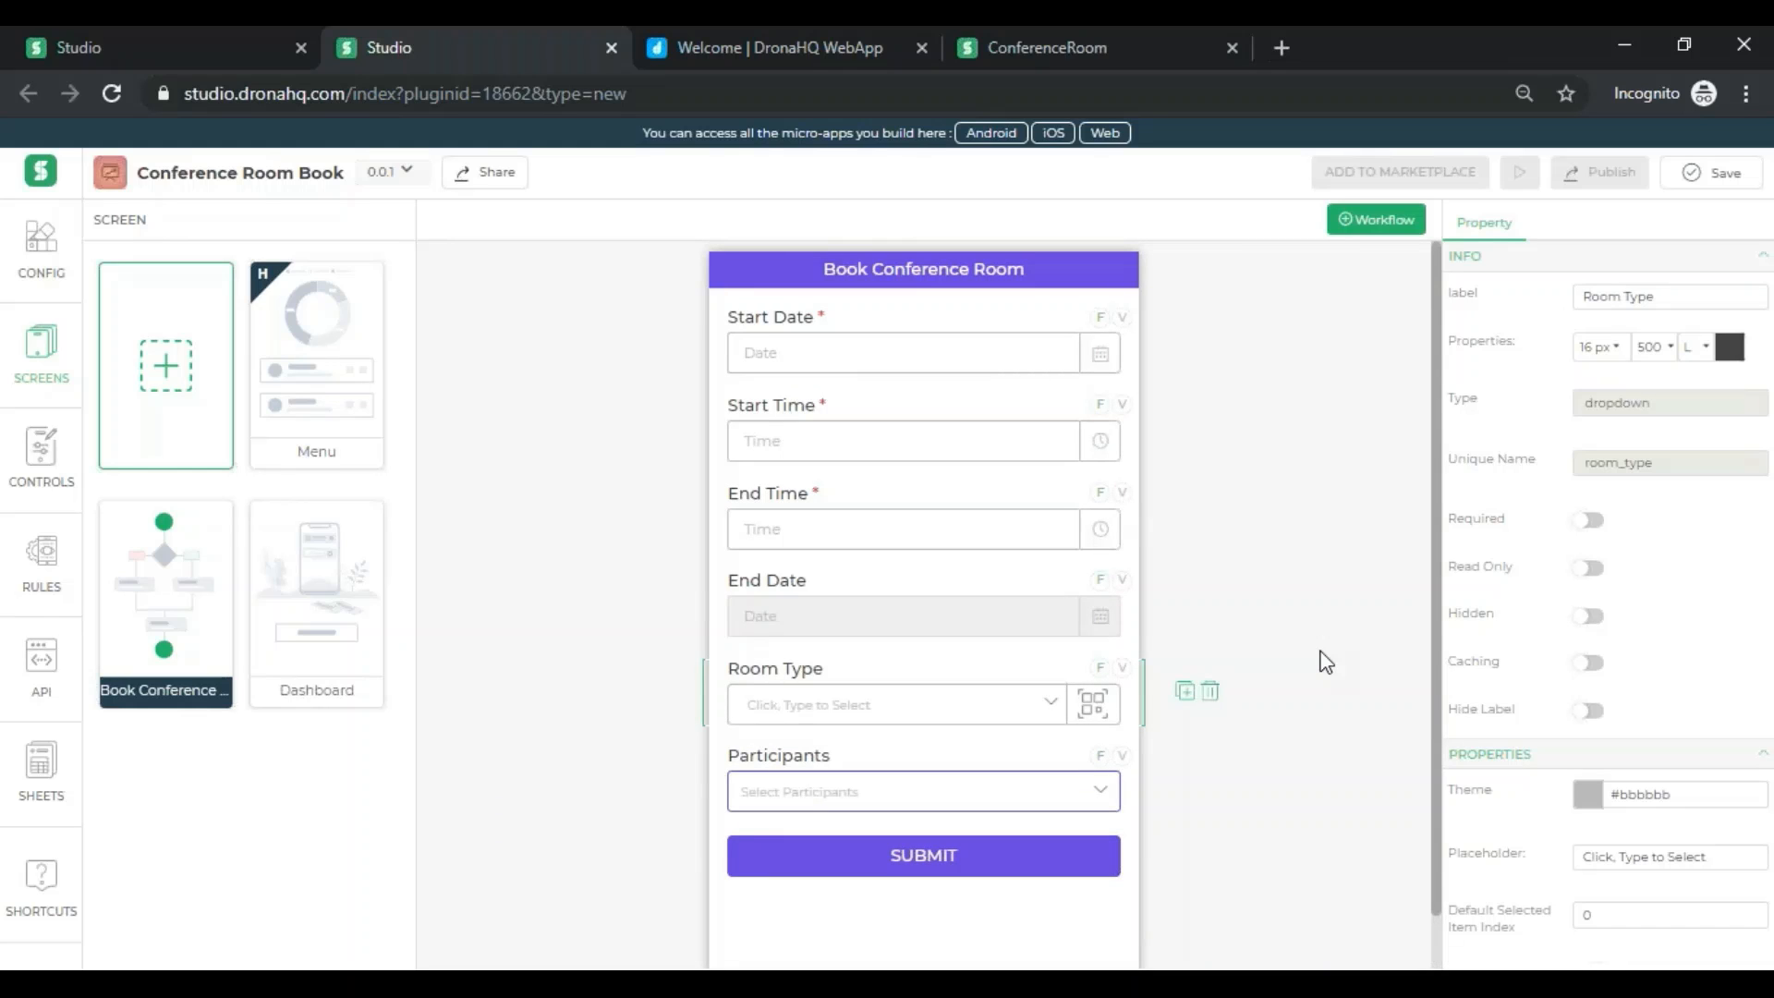
pyautogui.hotkey('ctrl', 's')
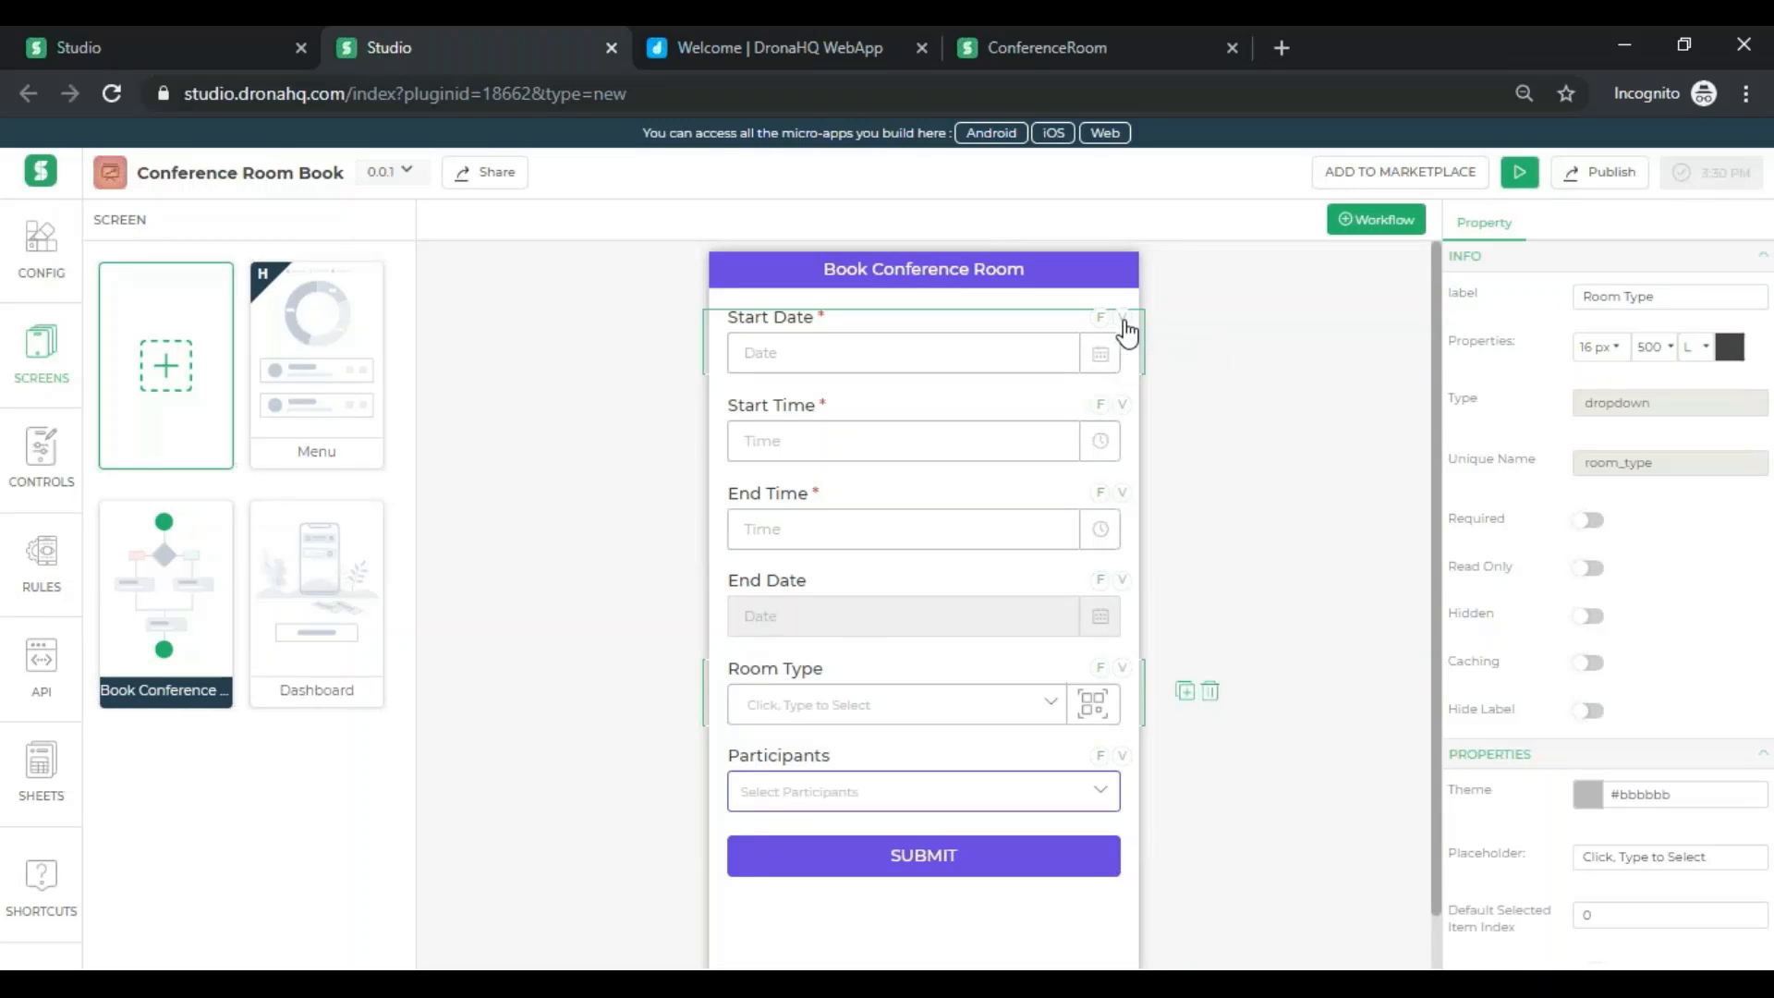
# - Add a validation to the start_date field with the BeforeOrEqual operator
pyautogui.click(1123, 320)
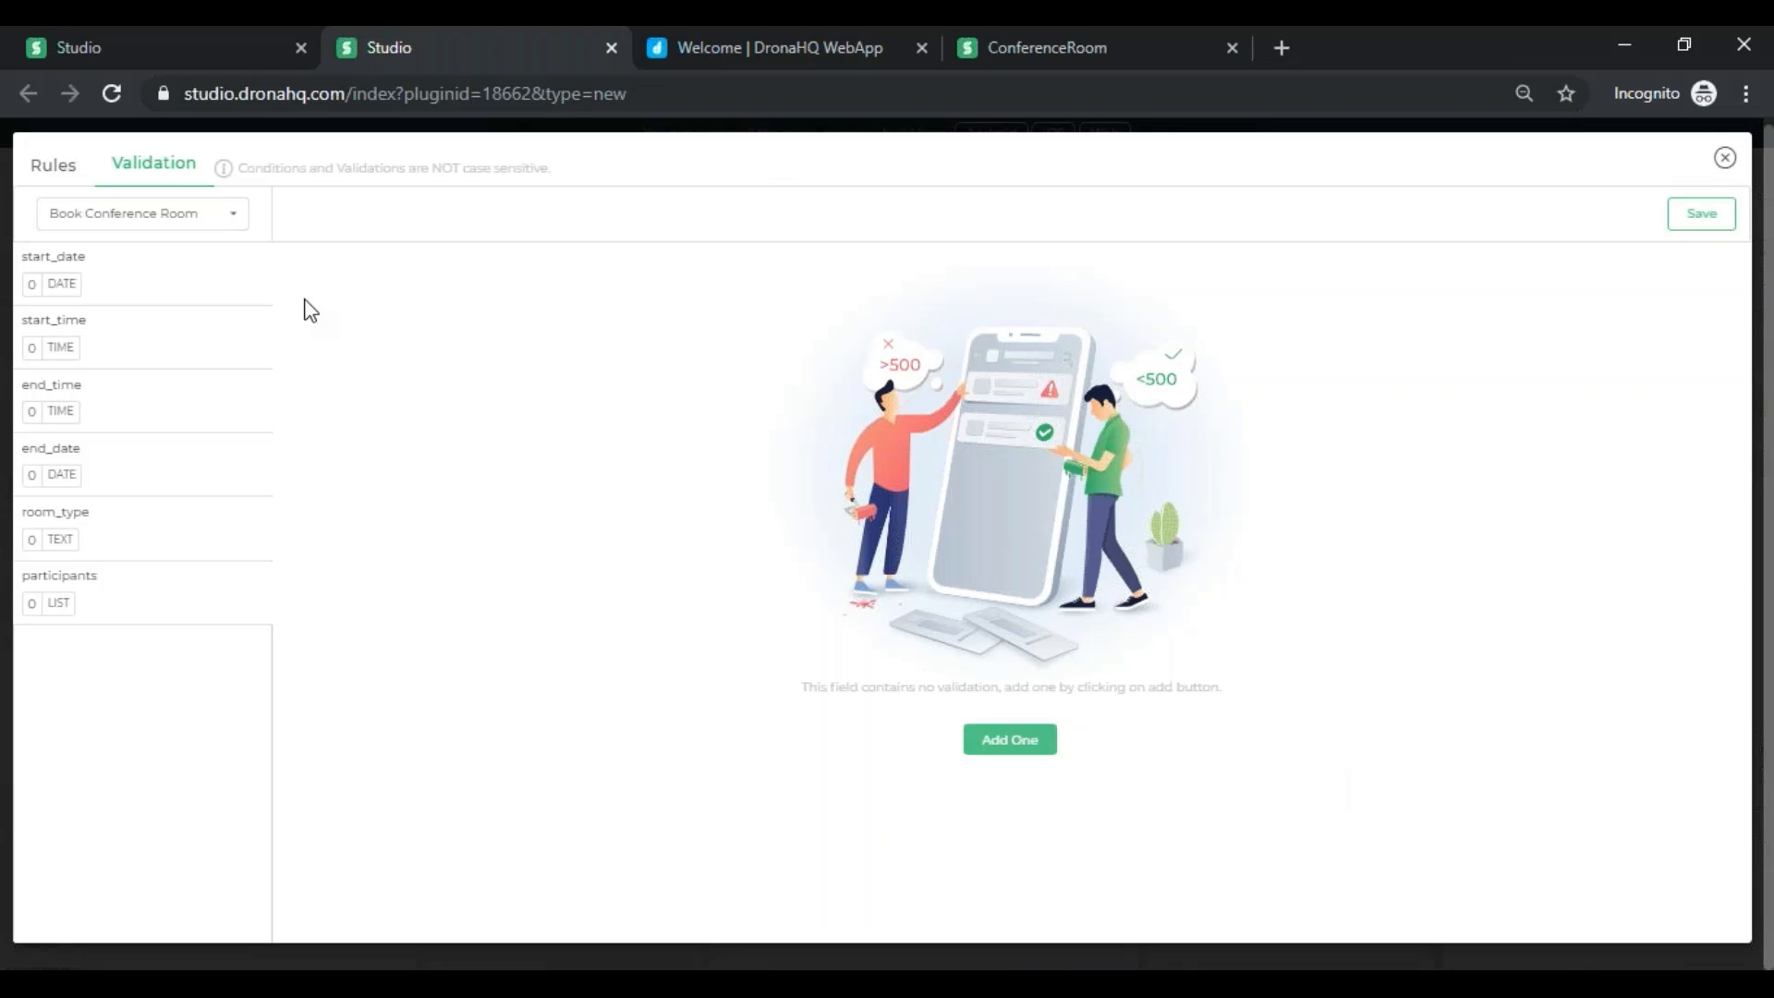
pyautogui.click(185, 294)
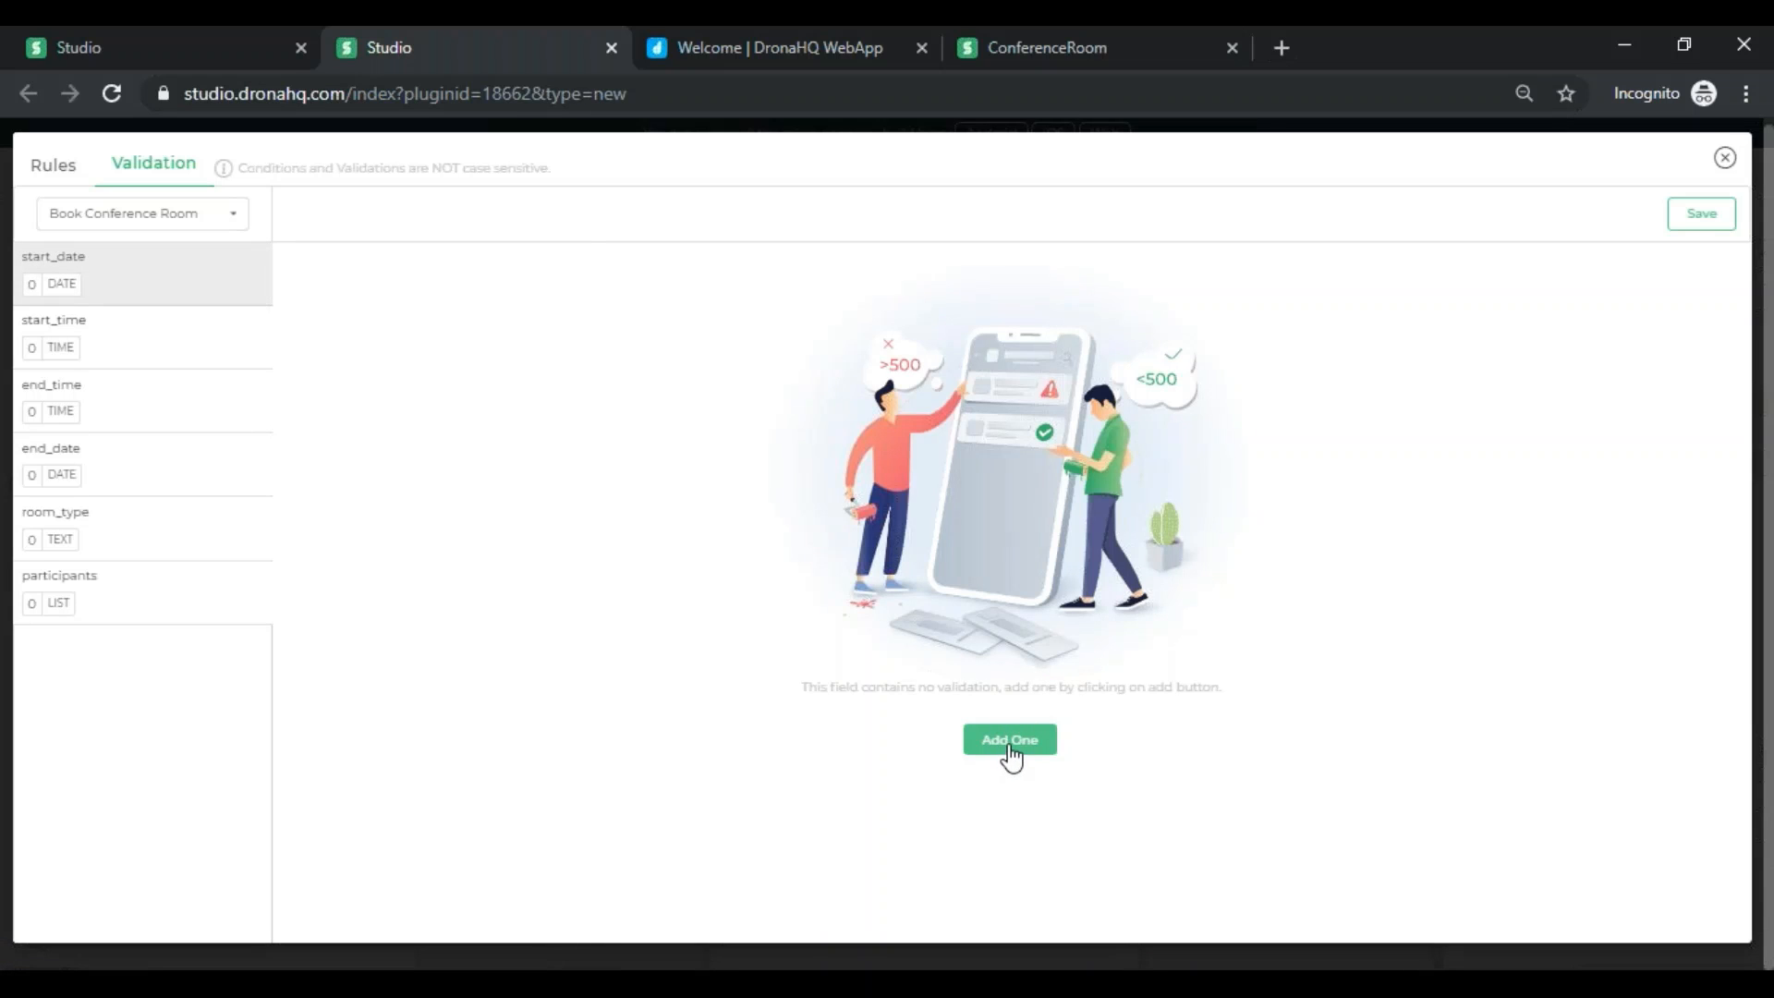
pyautogui.click(1010, 748)
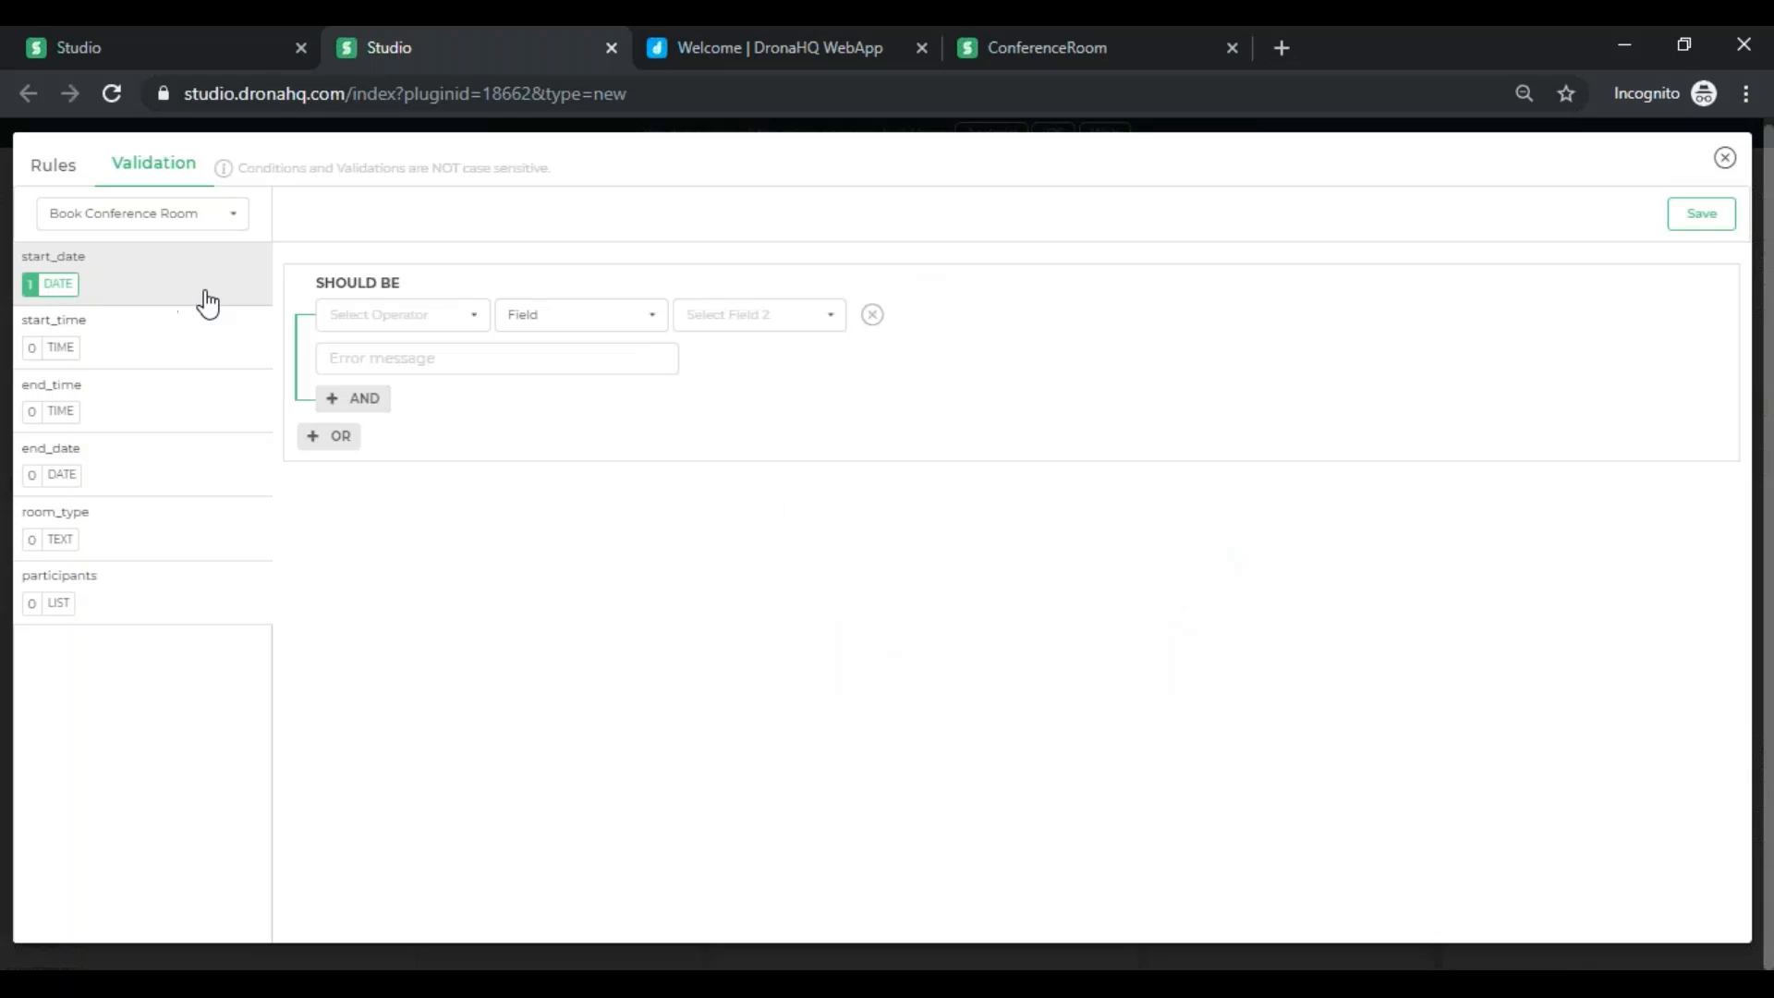
pyautogui.click(477, 326)
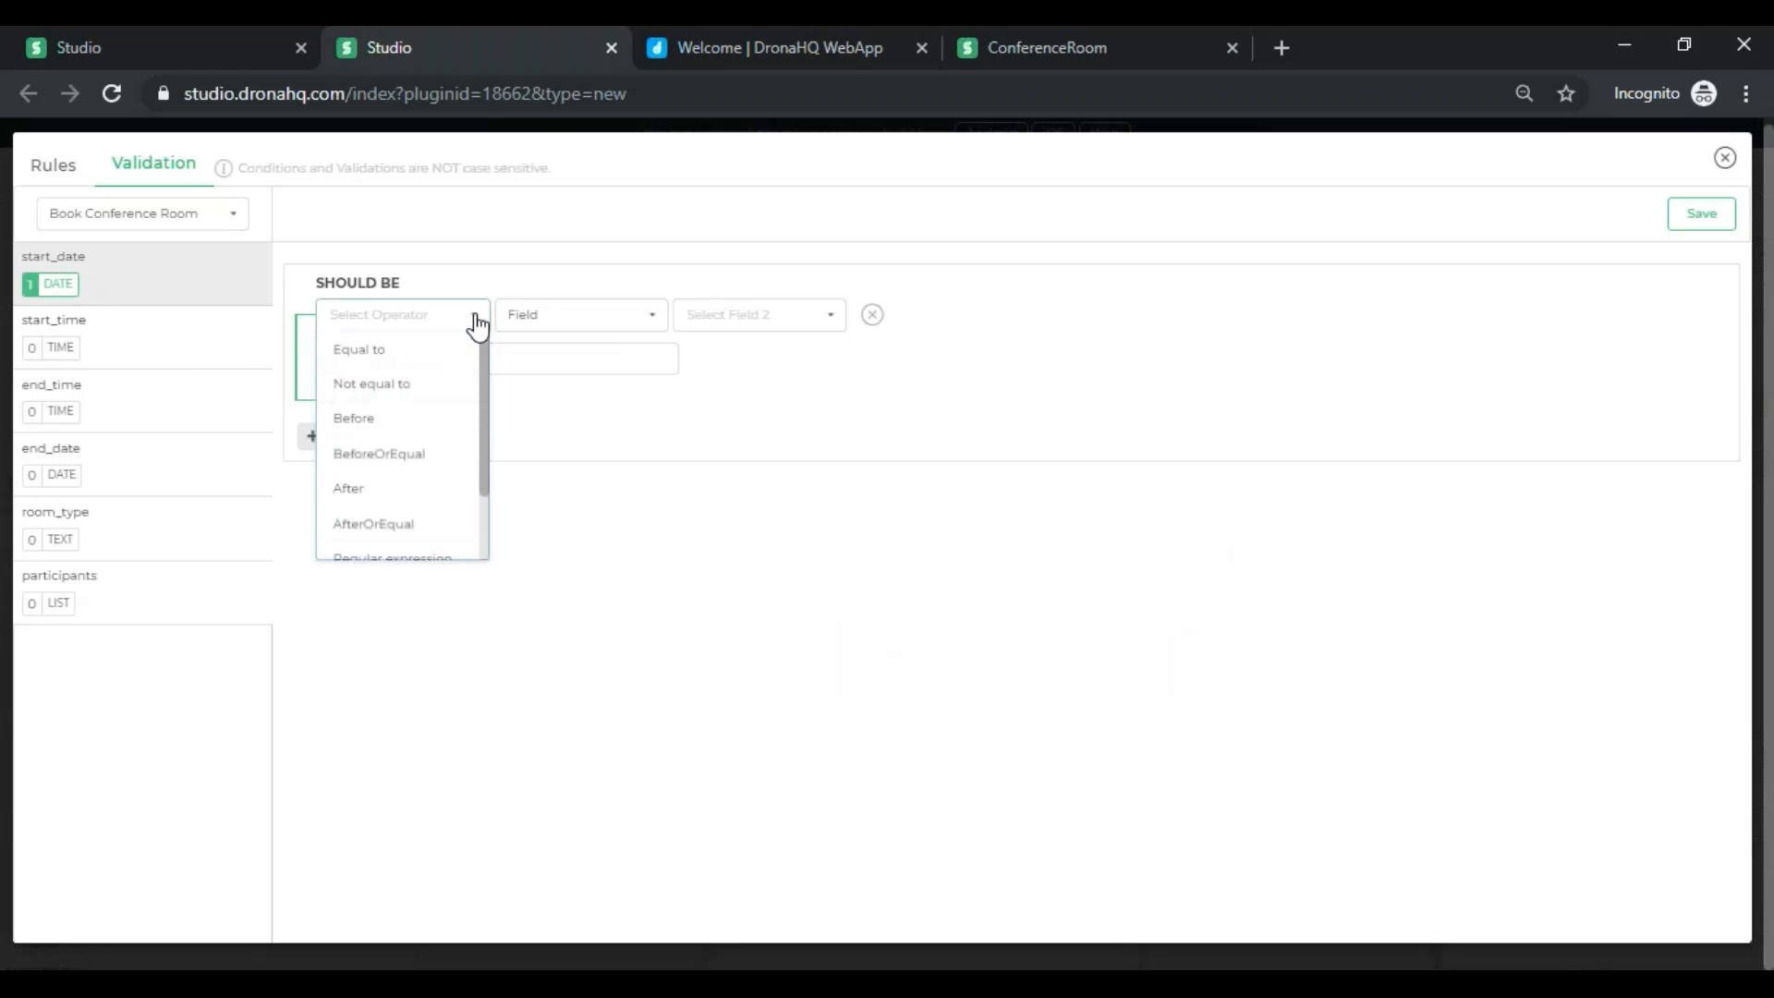
pyautogui.moveTo(489, 342); pyautogui.dragTo(494, 408)
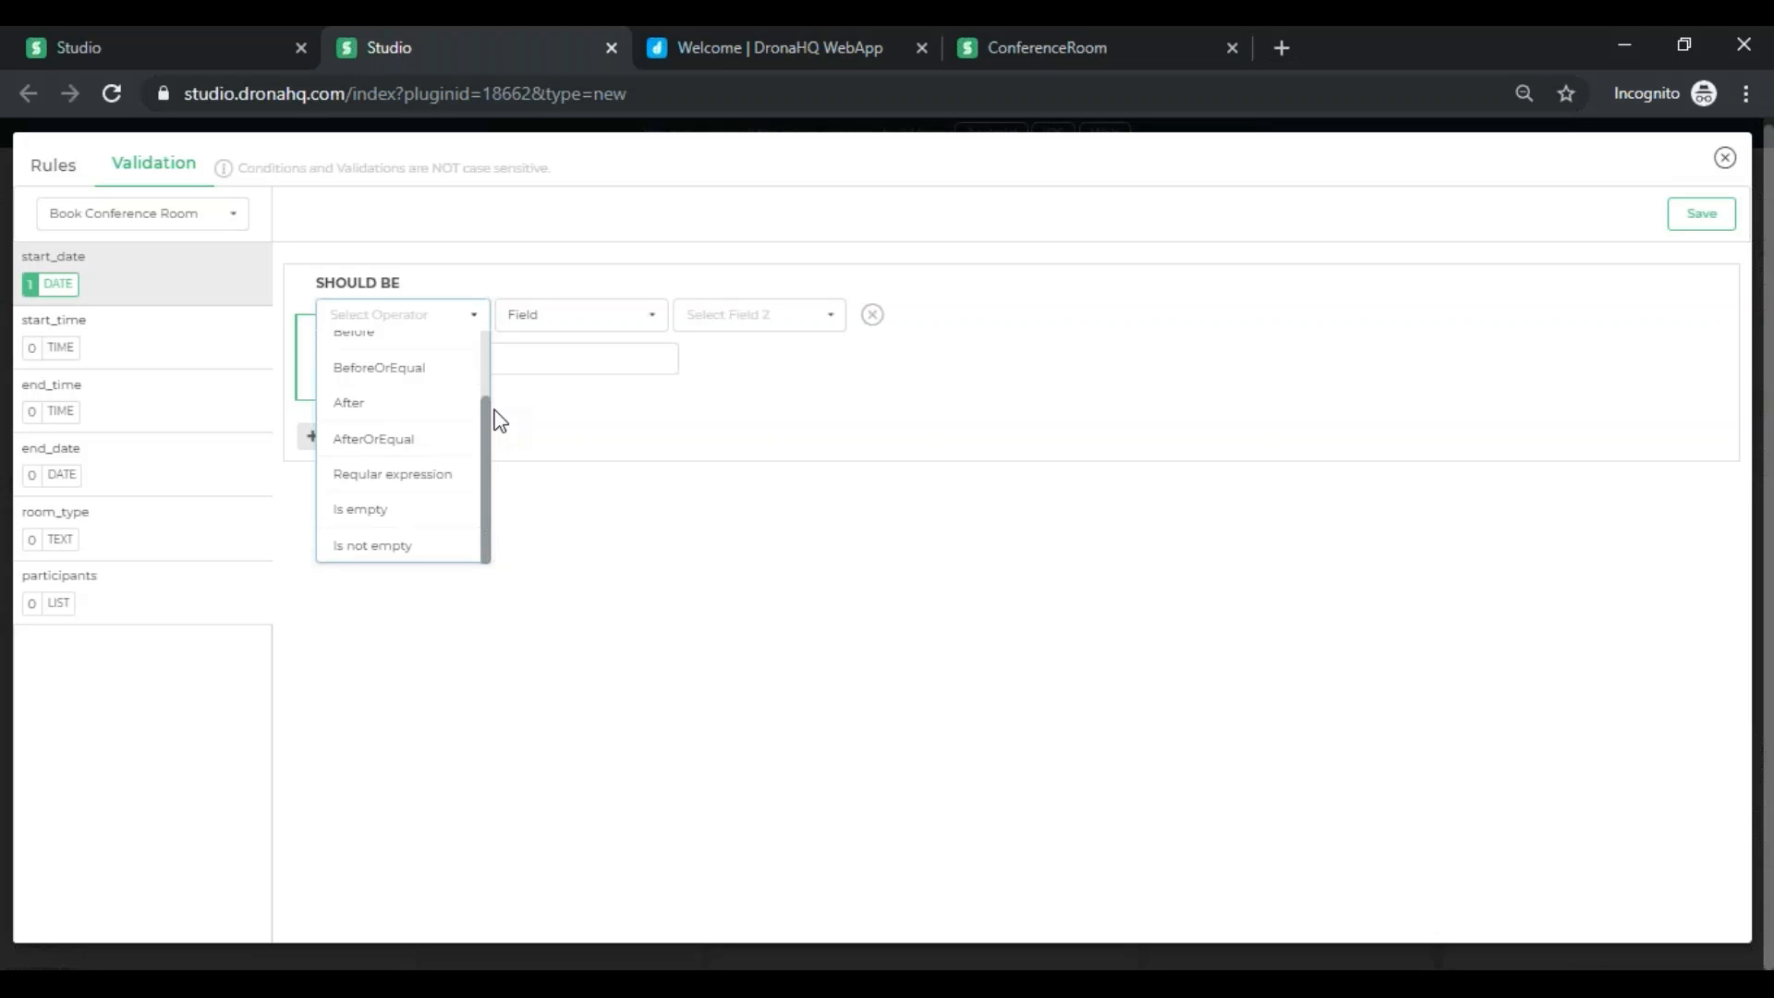
pyautogui.scroll(3, 443, 434)
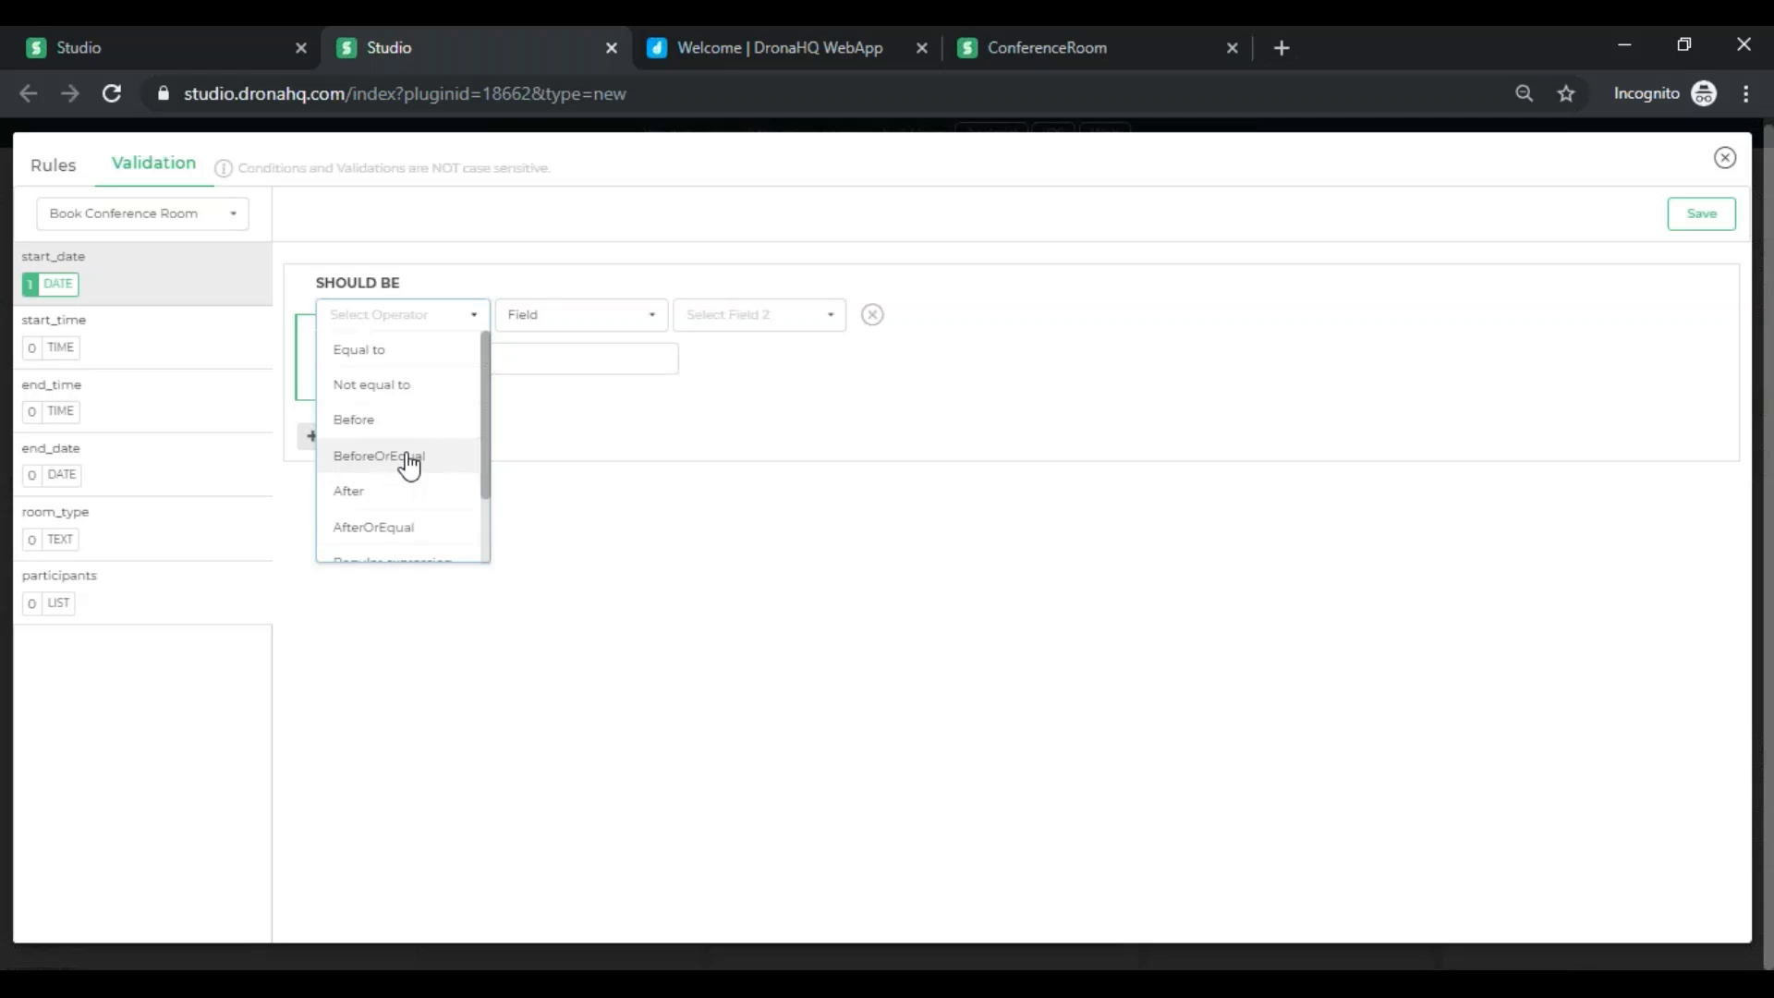
pyautogui.click(409, 456)
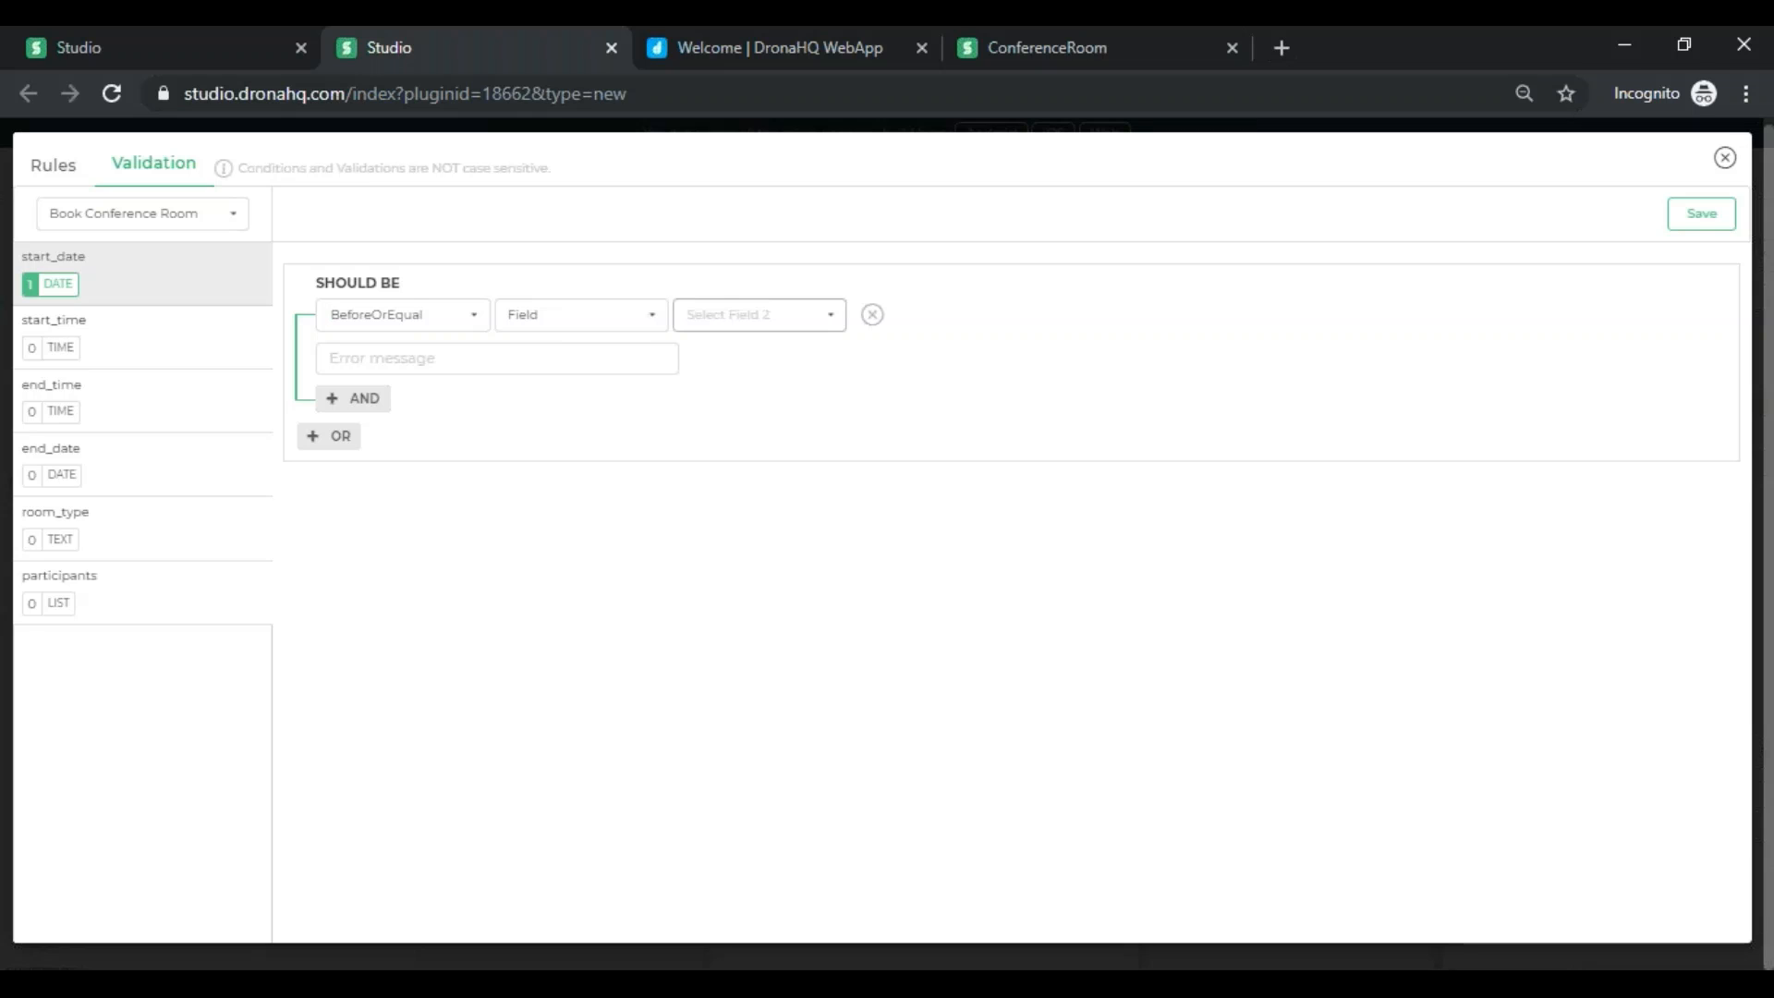
# - Compare start_date against the end_date field, enter the error message "Start Date cannot be After the End Date" and save the validation
pyautogui.click(757, 314)
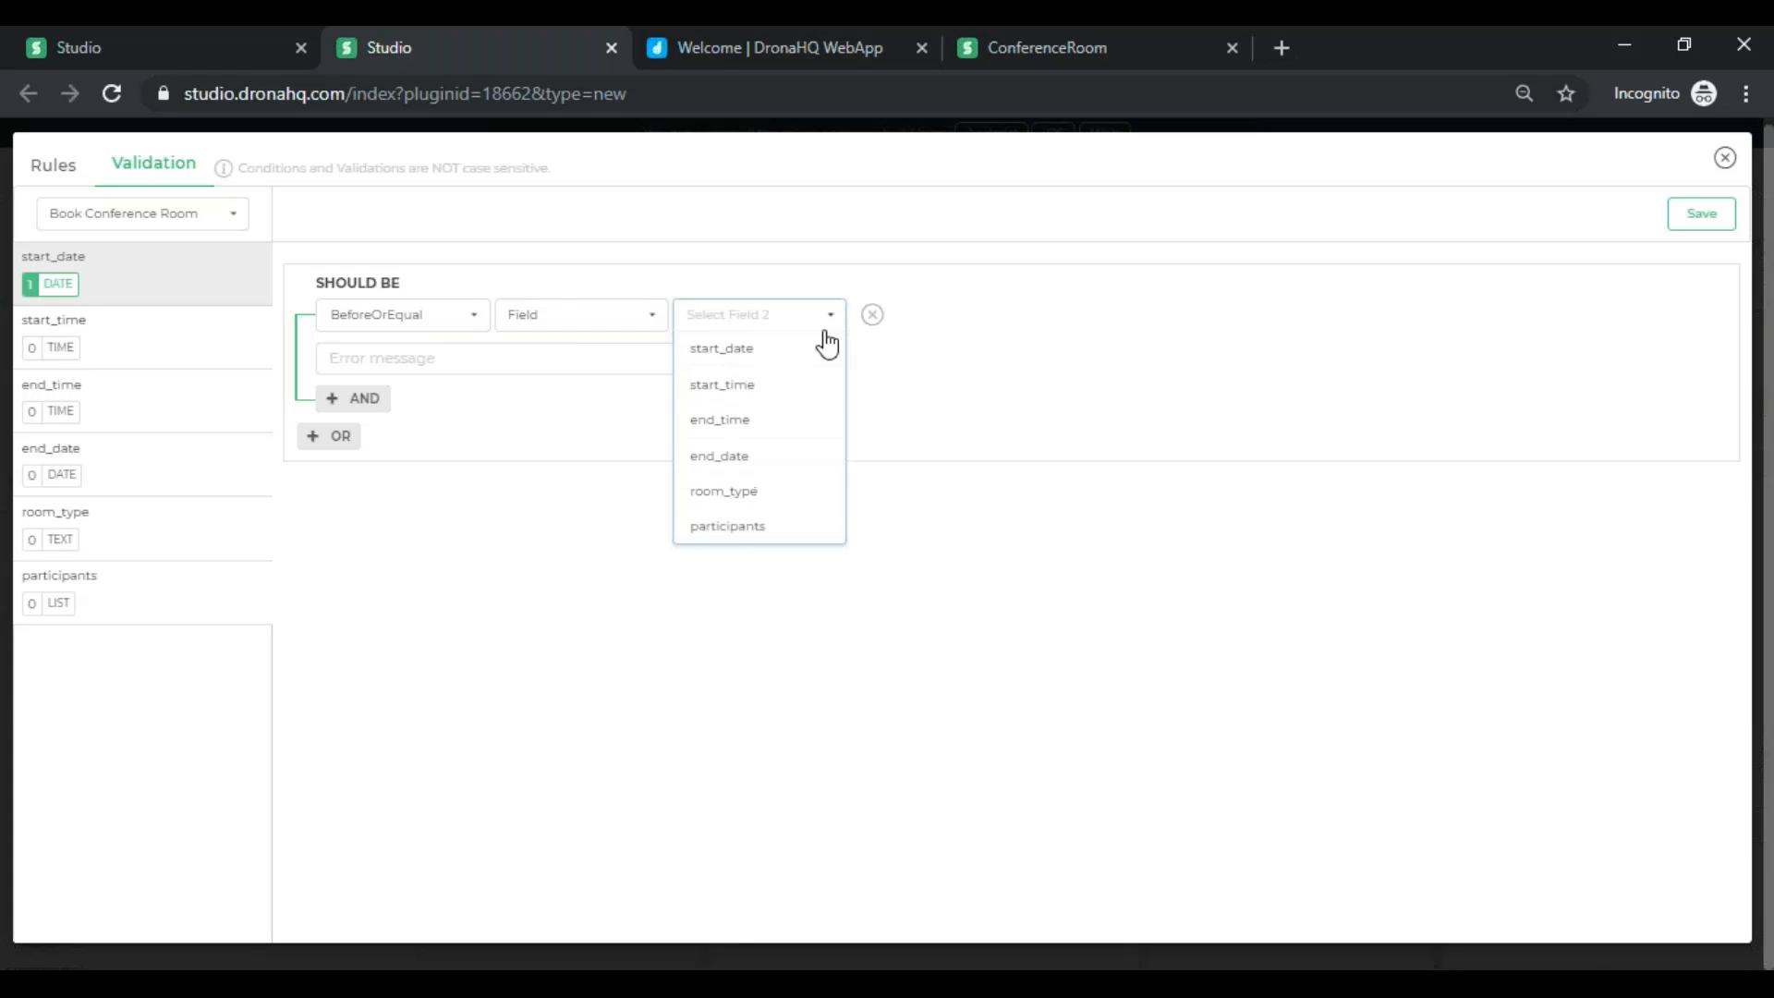
pyautogui.click(750, 453)
pyautogui.click(616, 369)
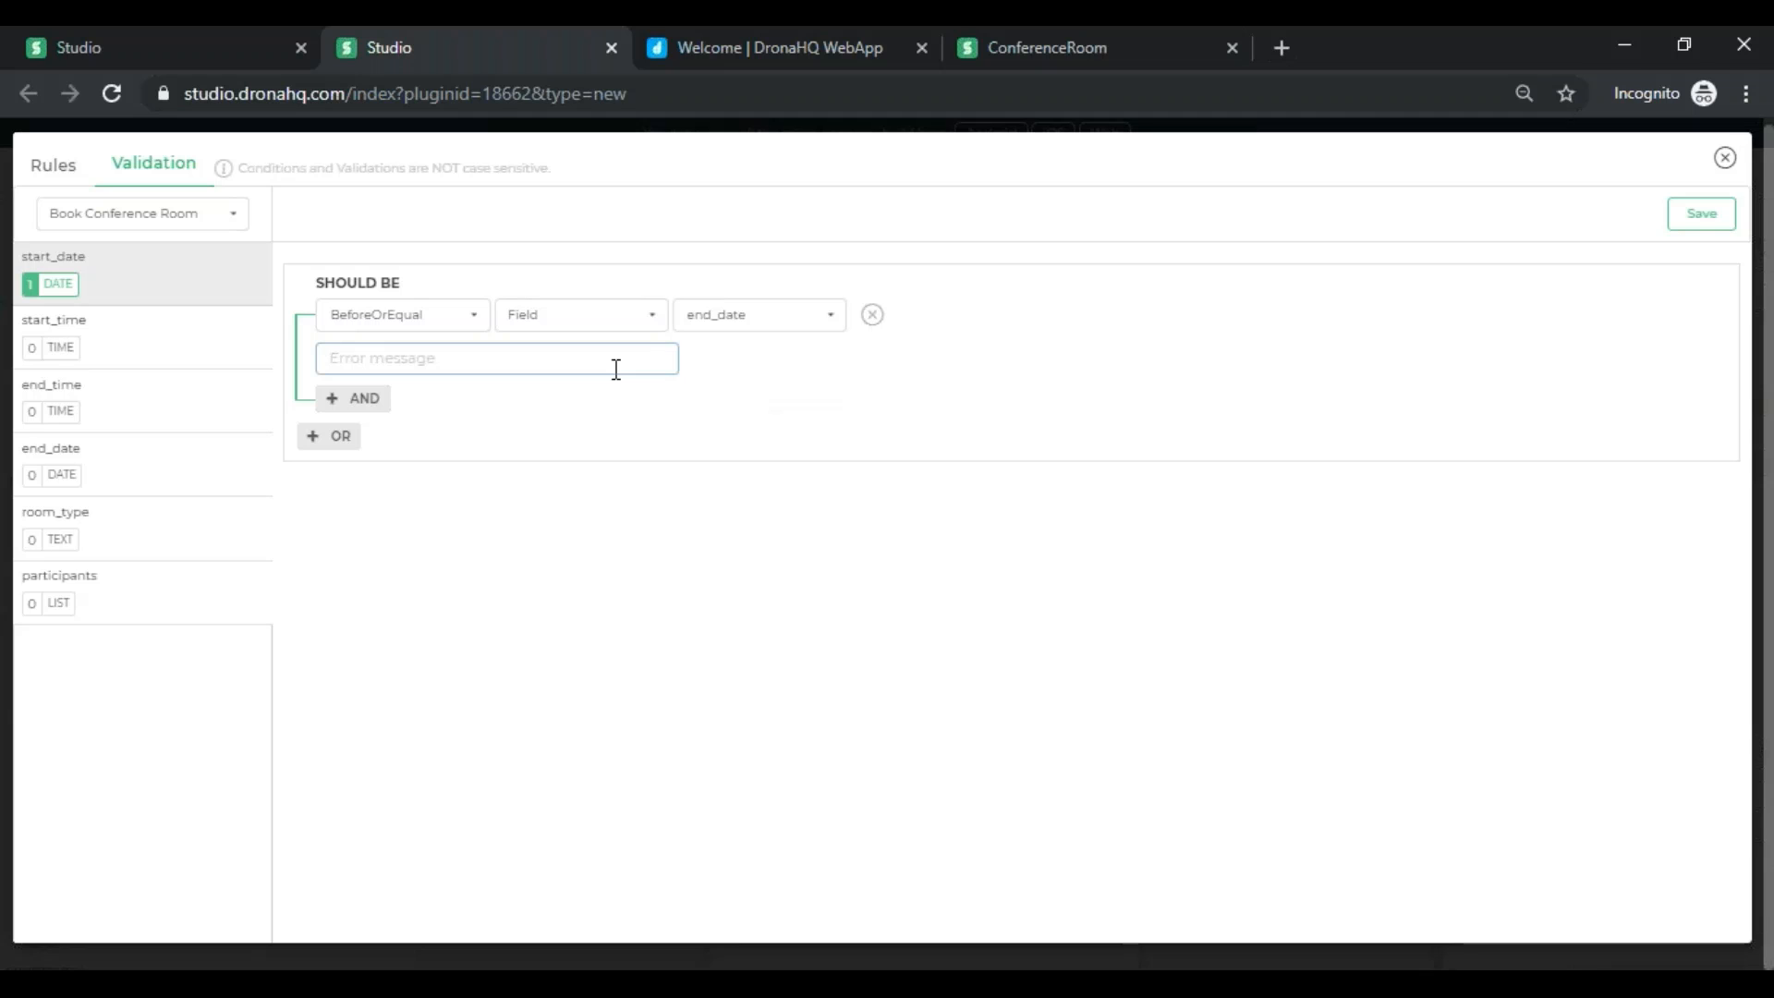
pyautogui.write('Start Date cannot be After')
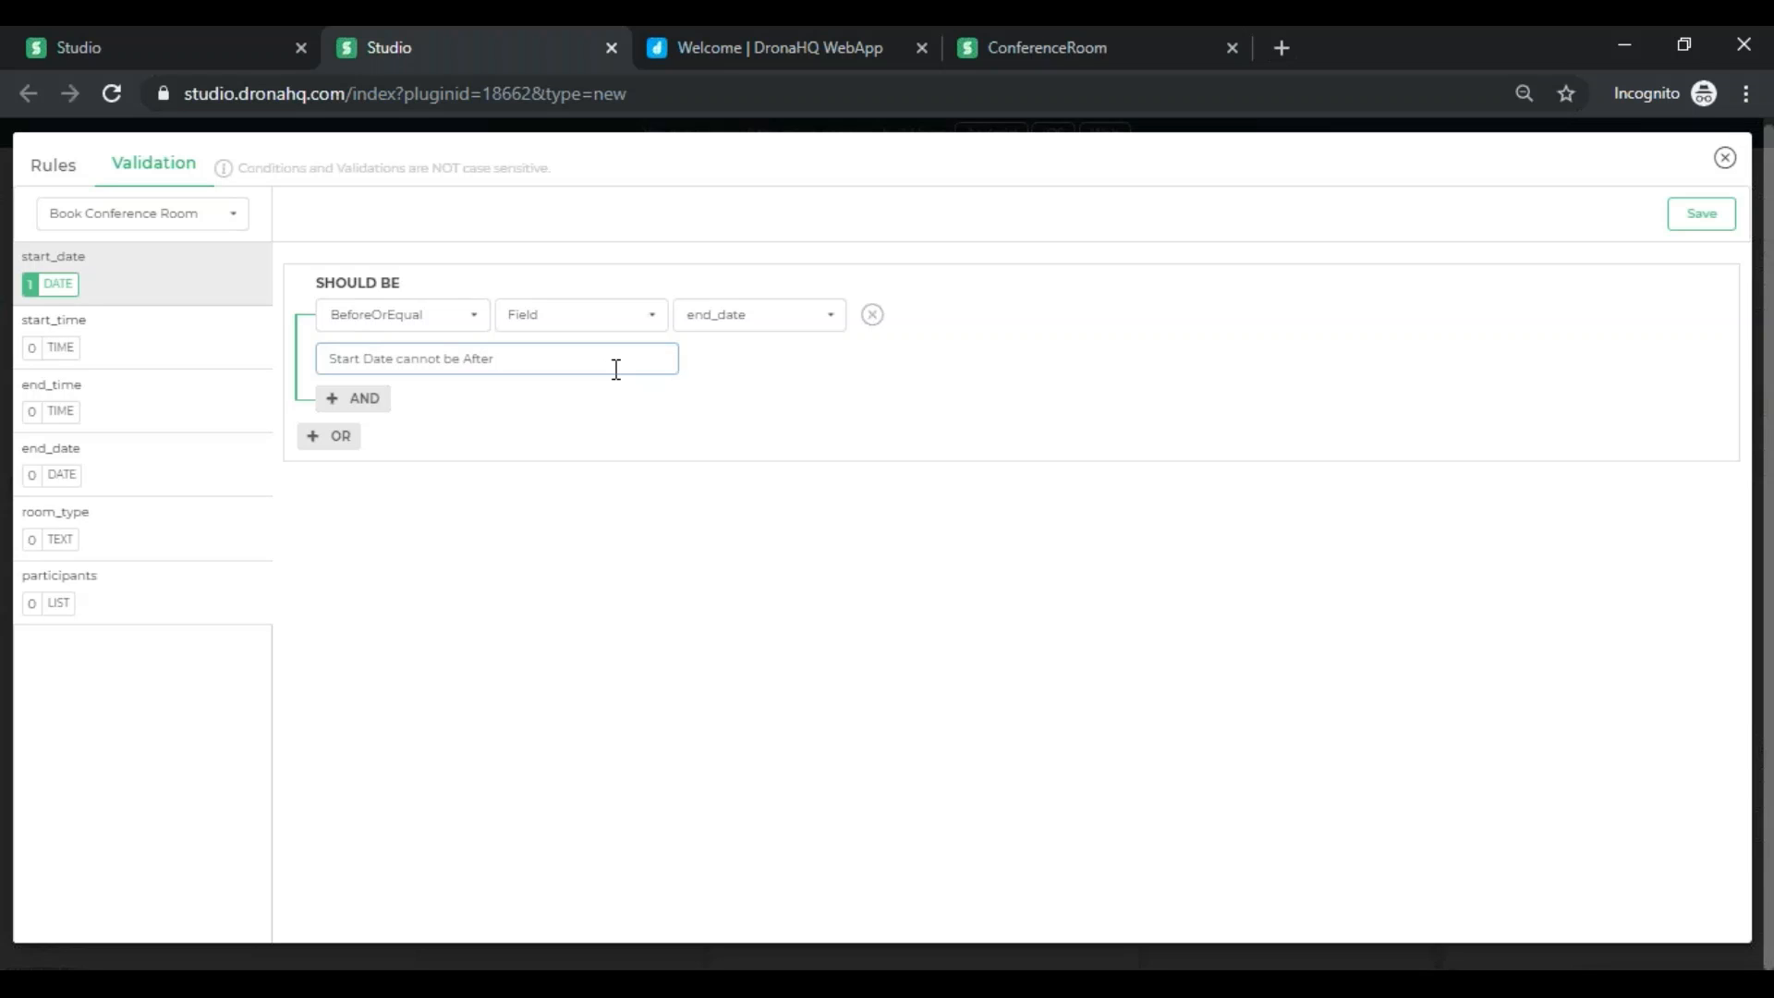
pyautogui.write('the End Date')
pyautogui.click(1678, 222)
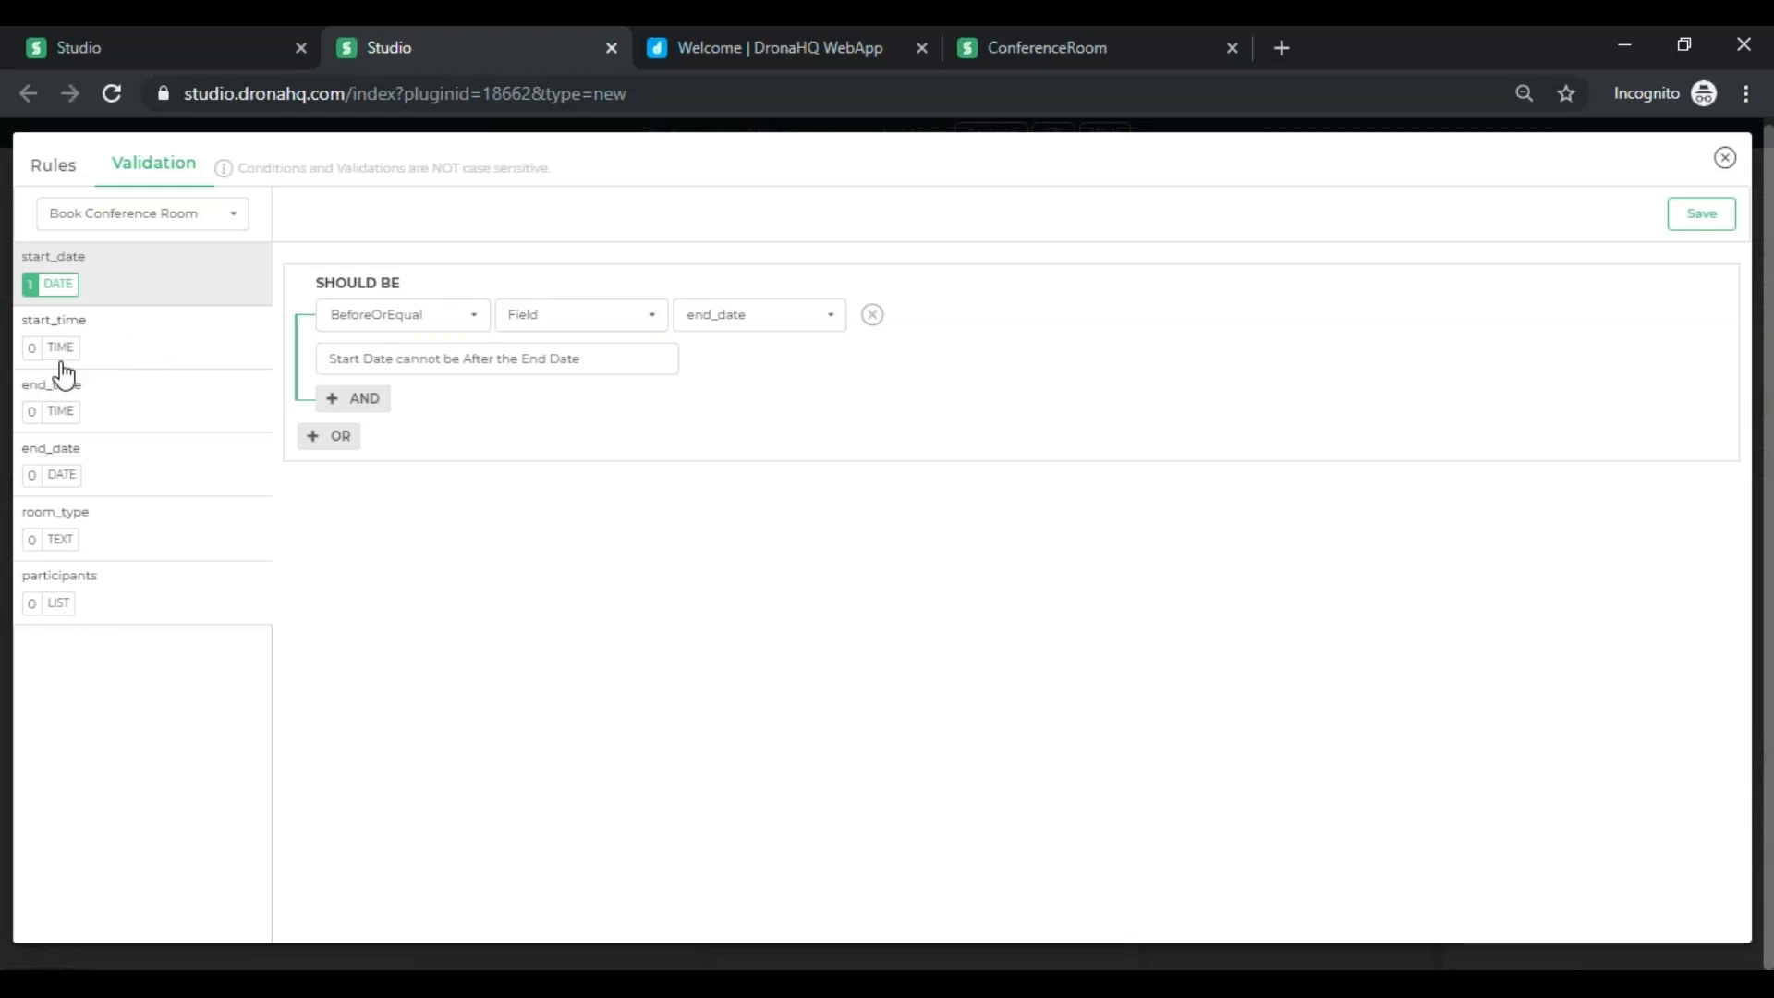
# - Save a validation requiring start_time to be Before end_time, with the error message "Start Time cannot be After the End Time"
pyautogui.click(163, 344)
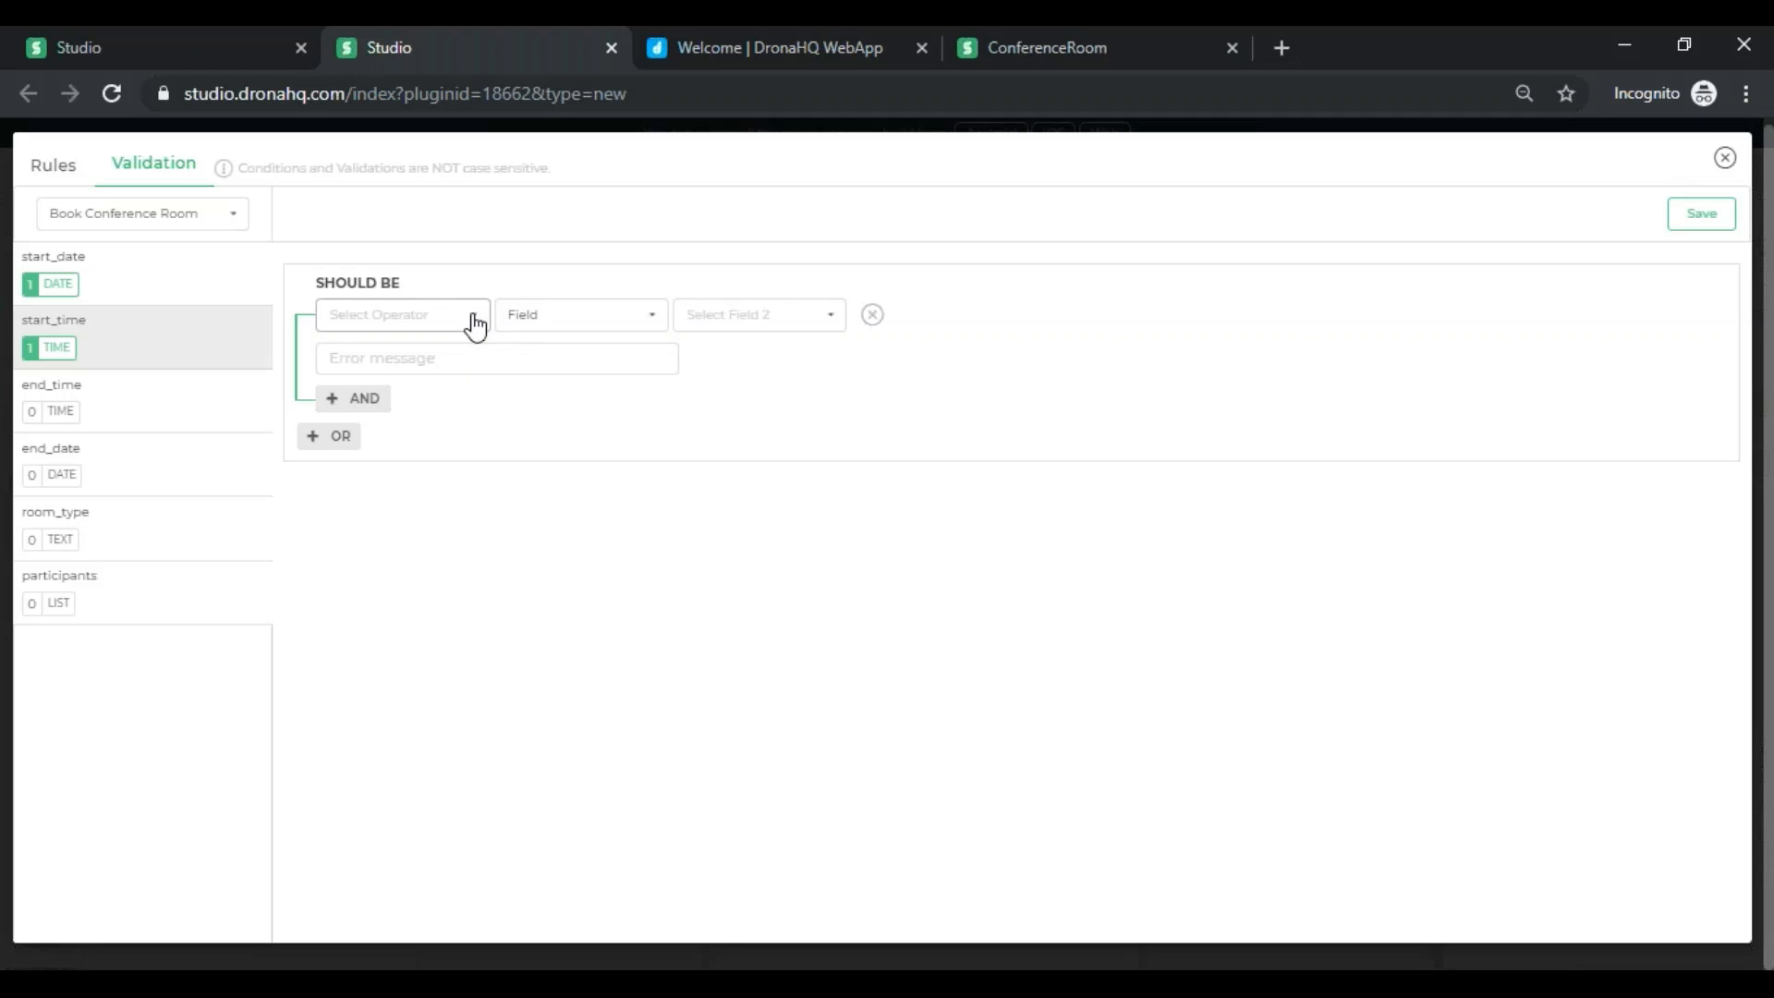
pyautogui.click(473, 320)
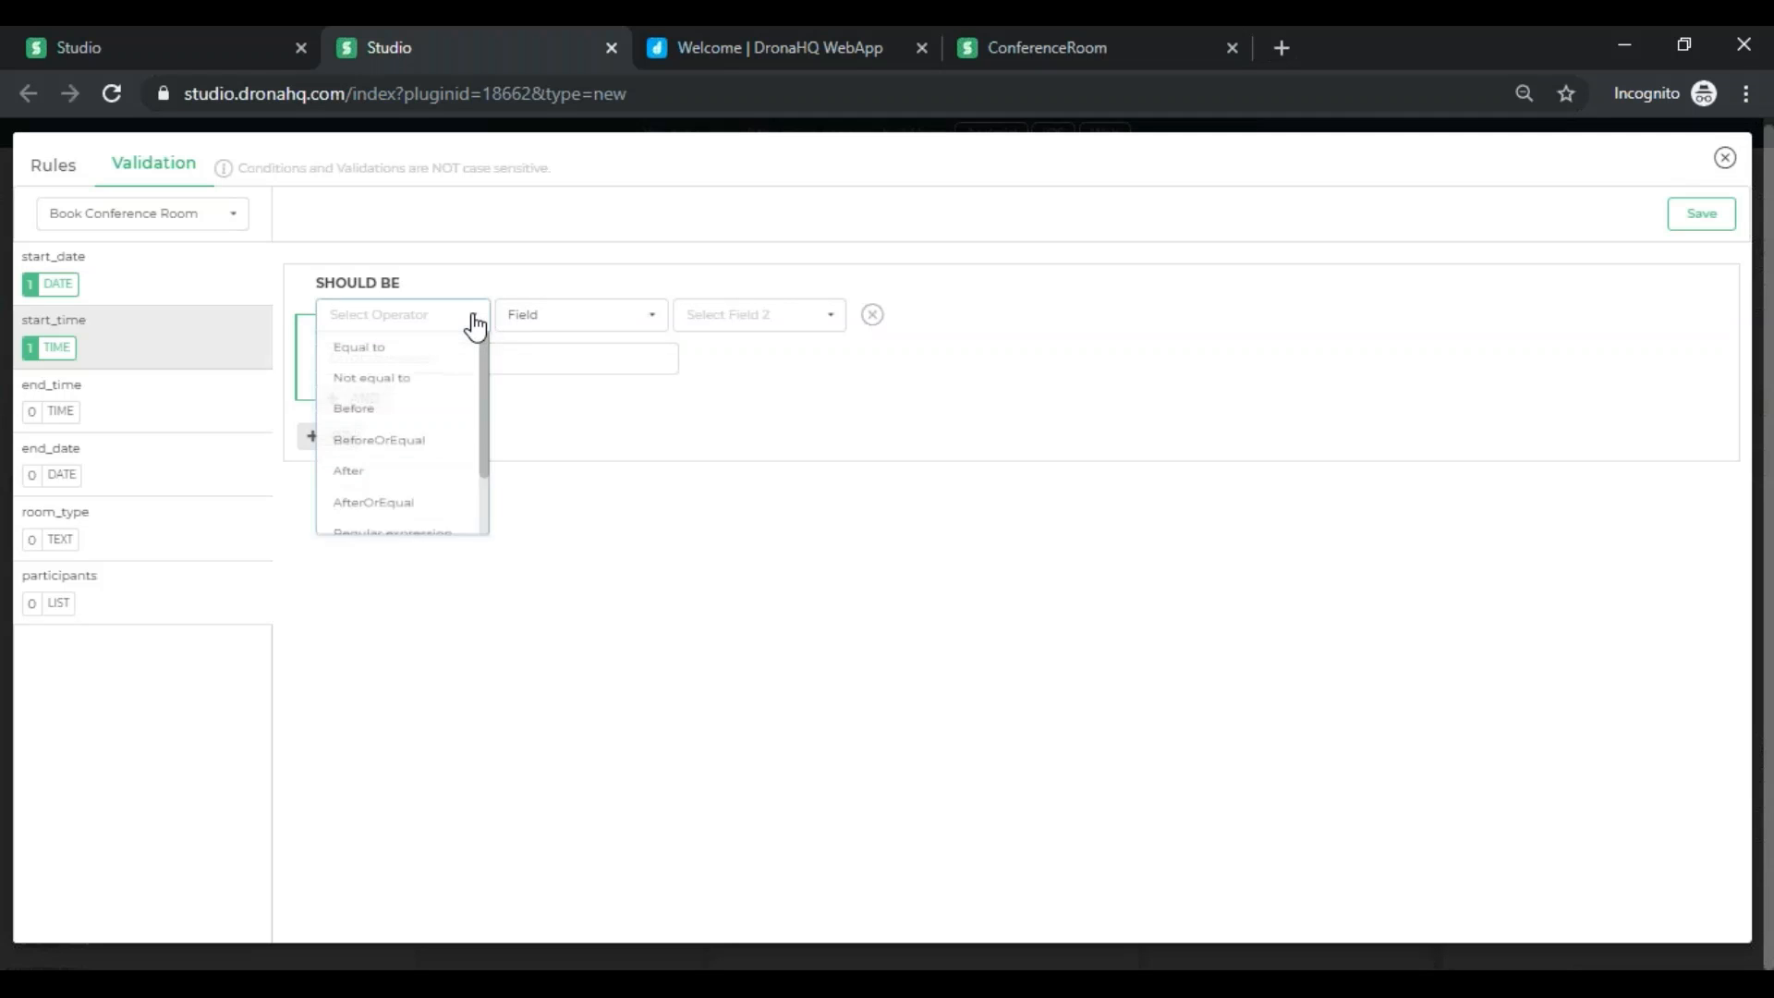
pyautogui.click(359, 421)
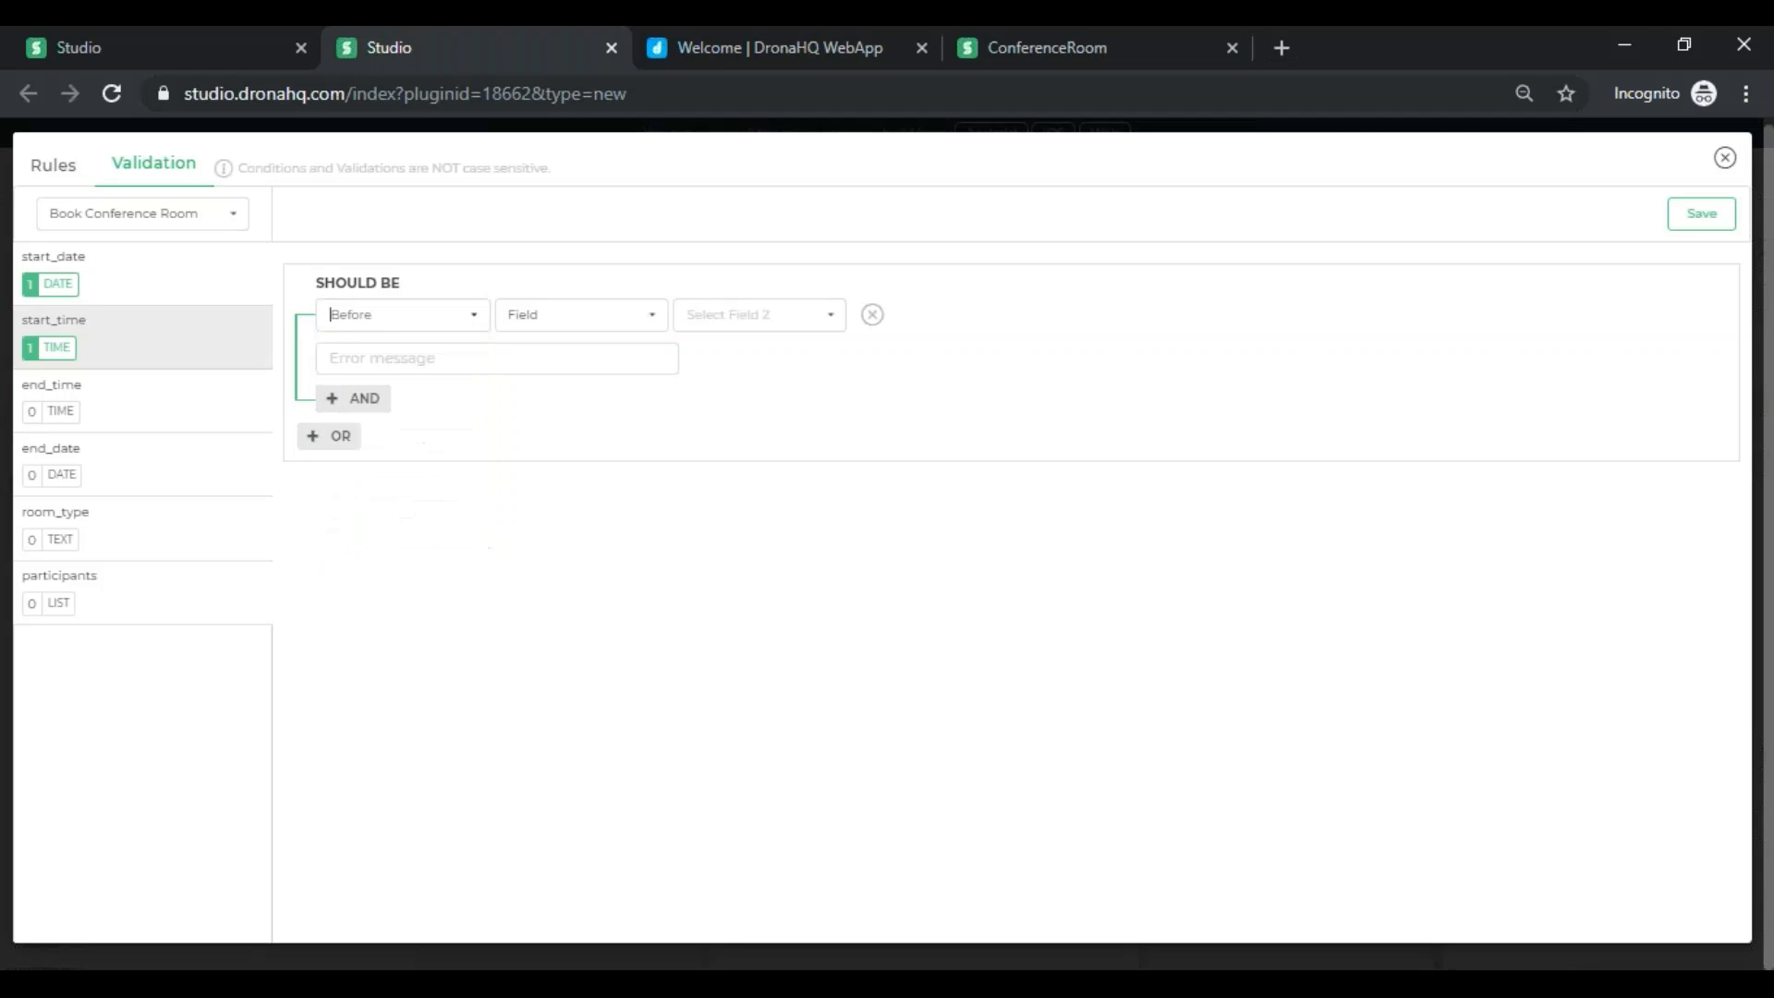
pyautogui.click(772, 313)
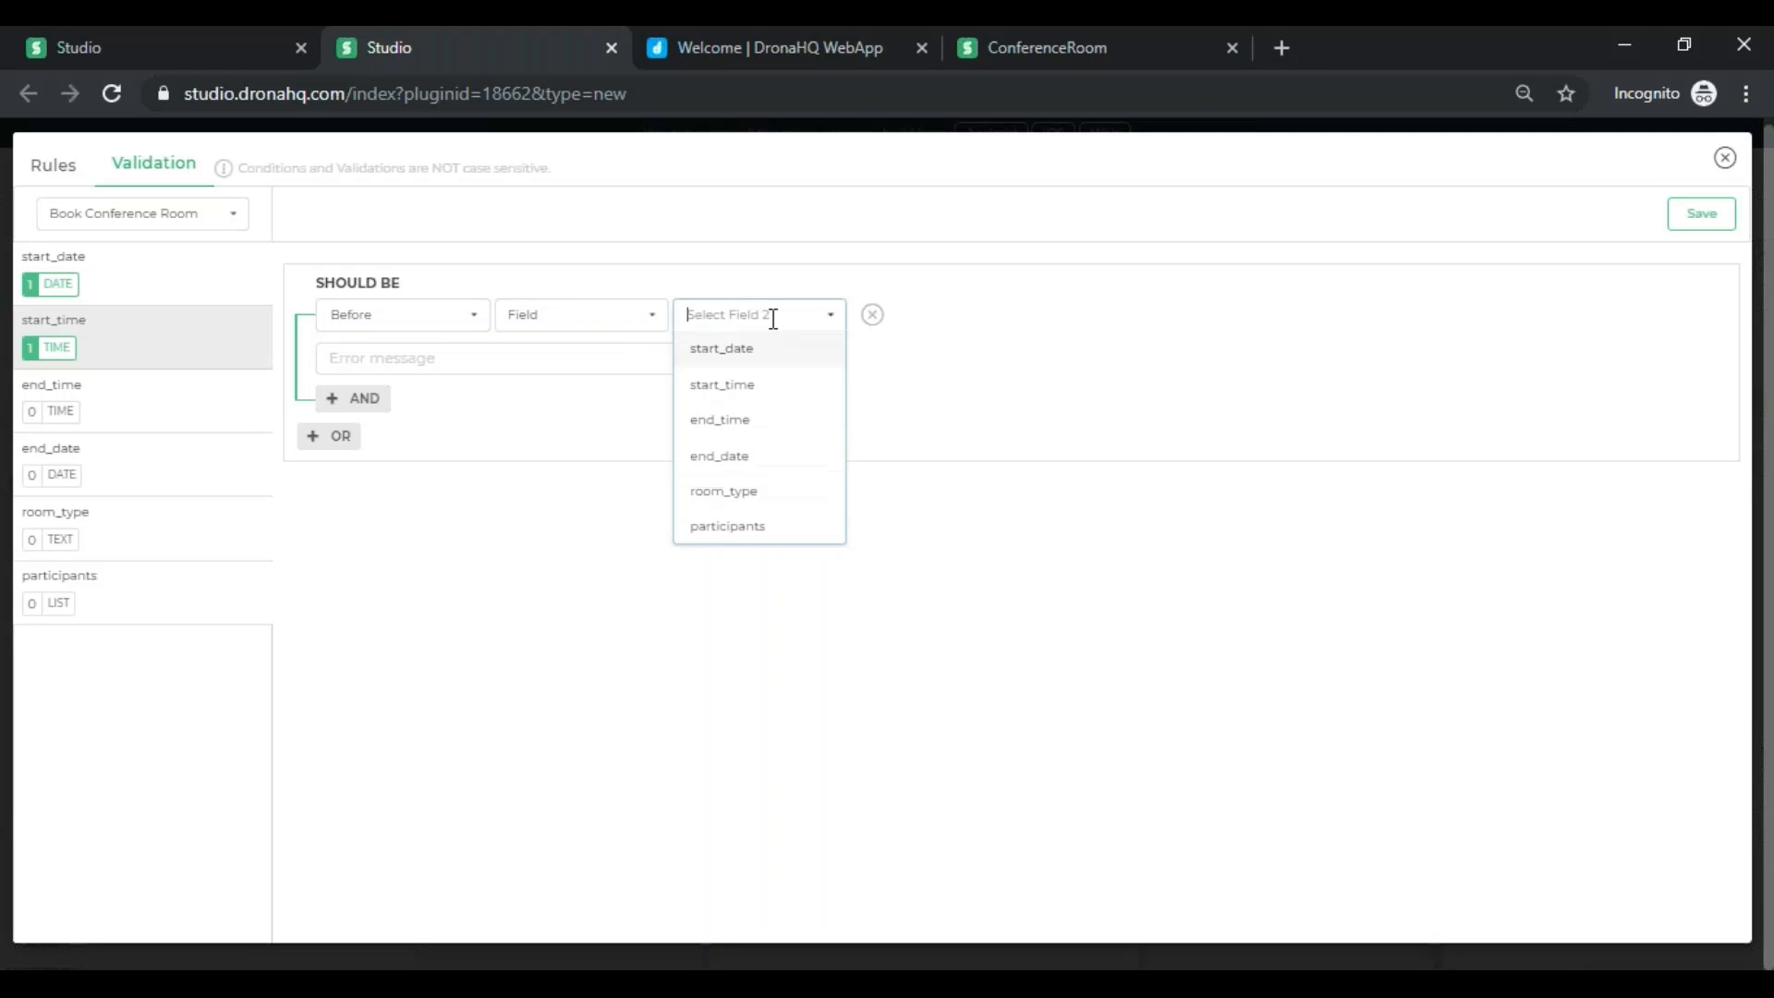
pyautogui.click(718, 421)
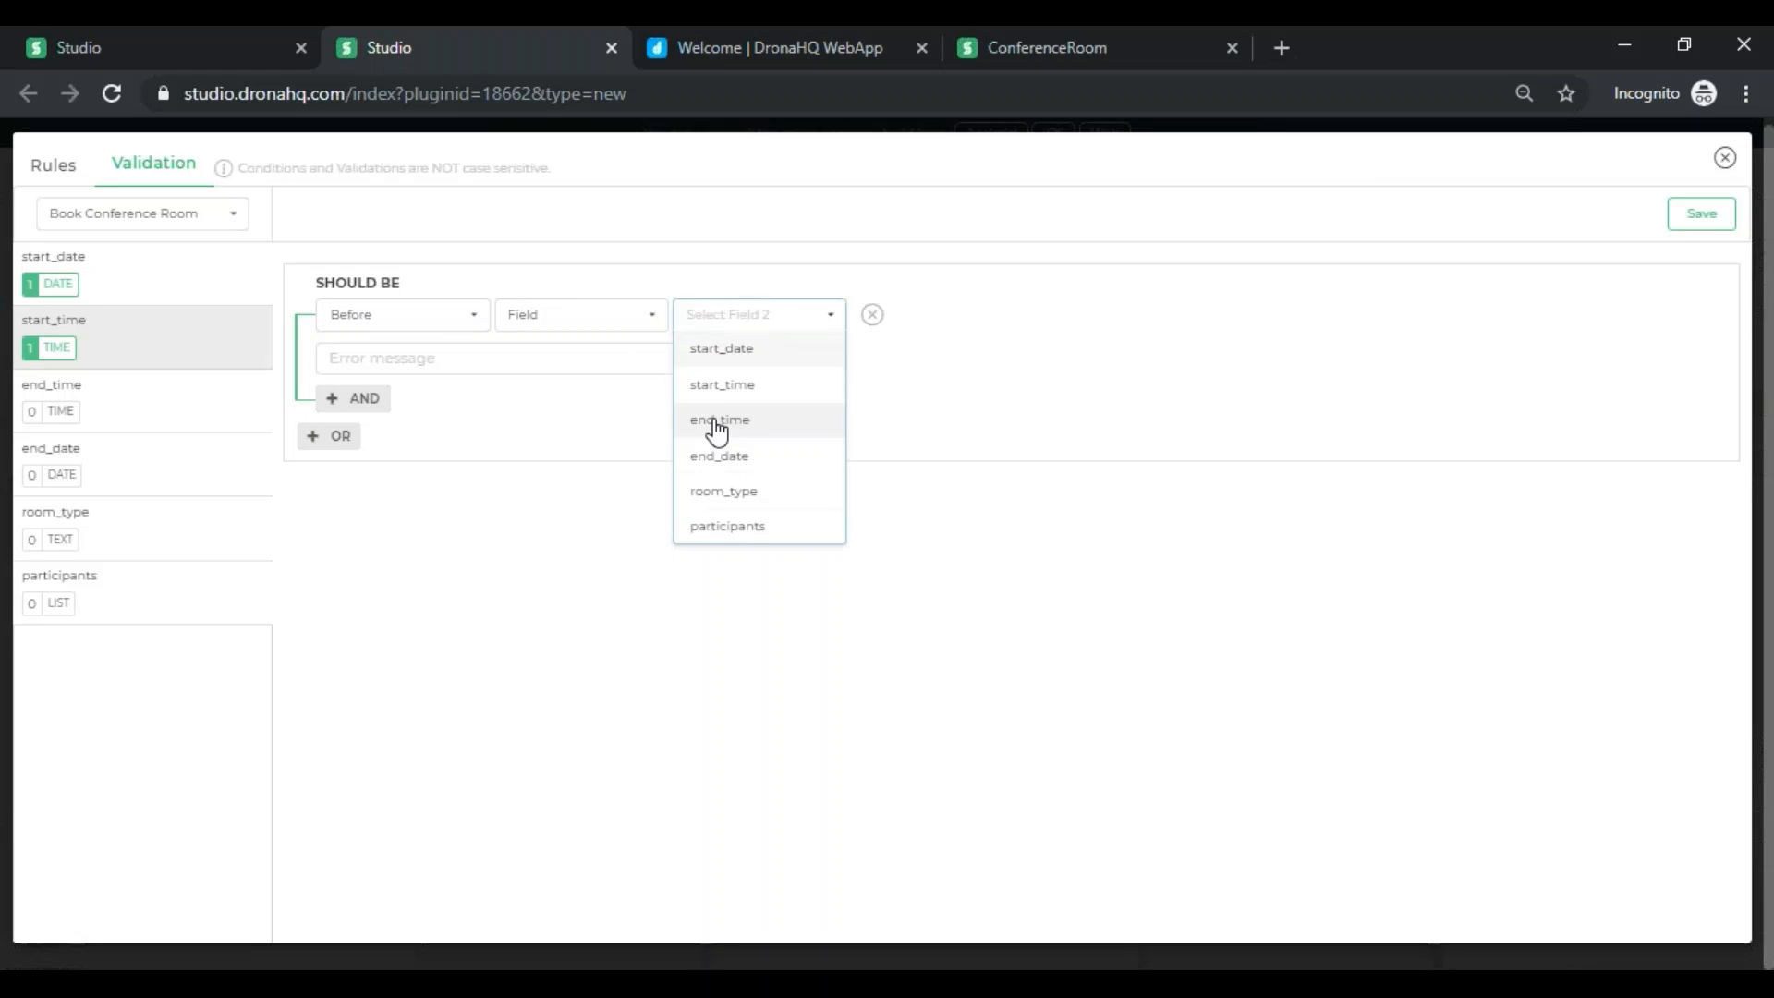
pyautogui.click(572, 358)
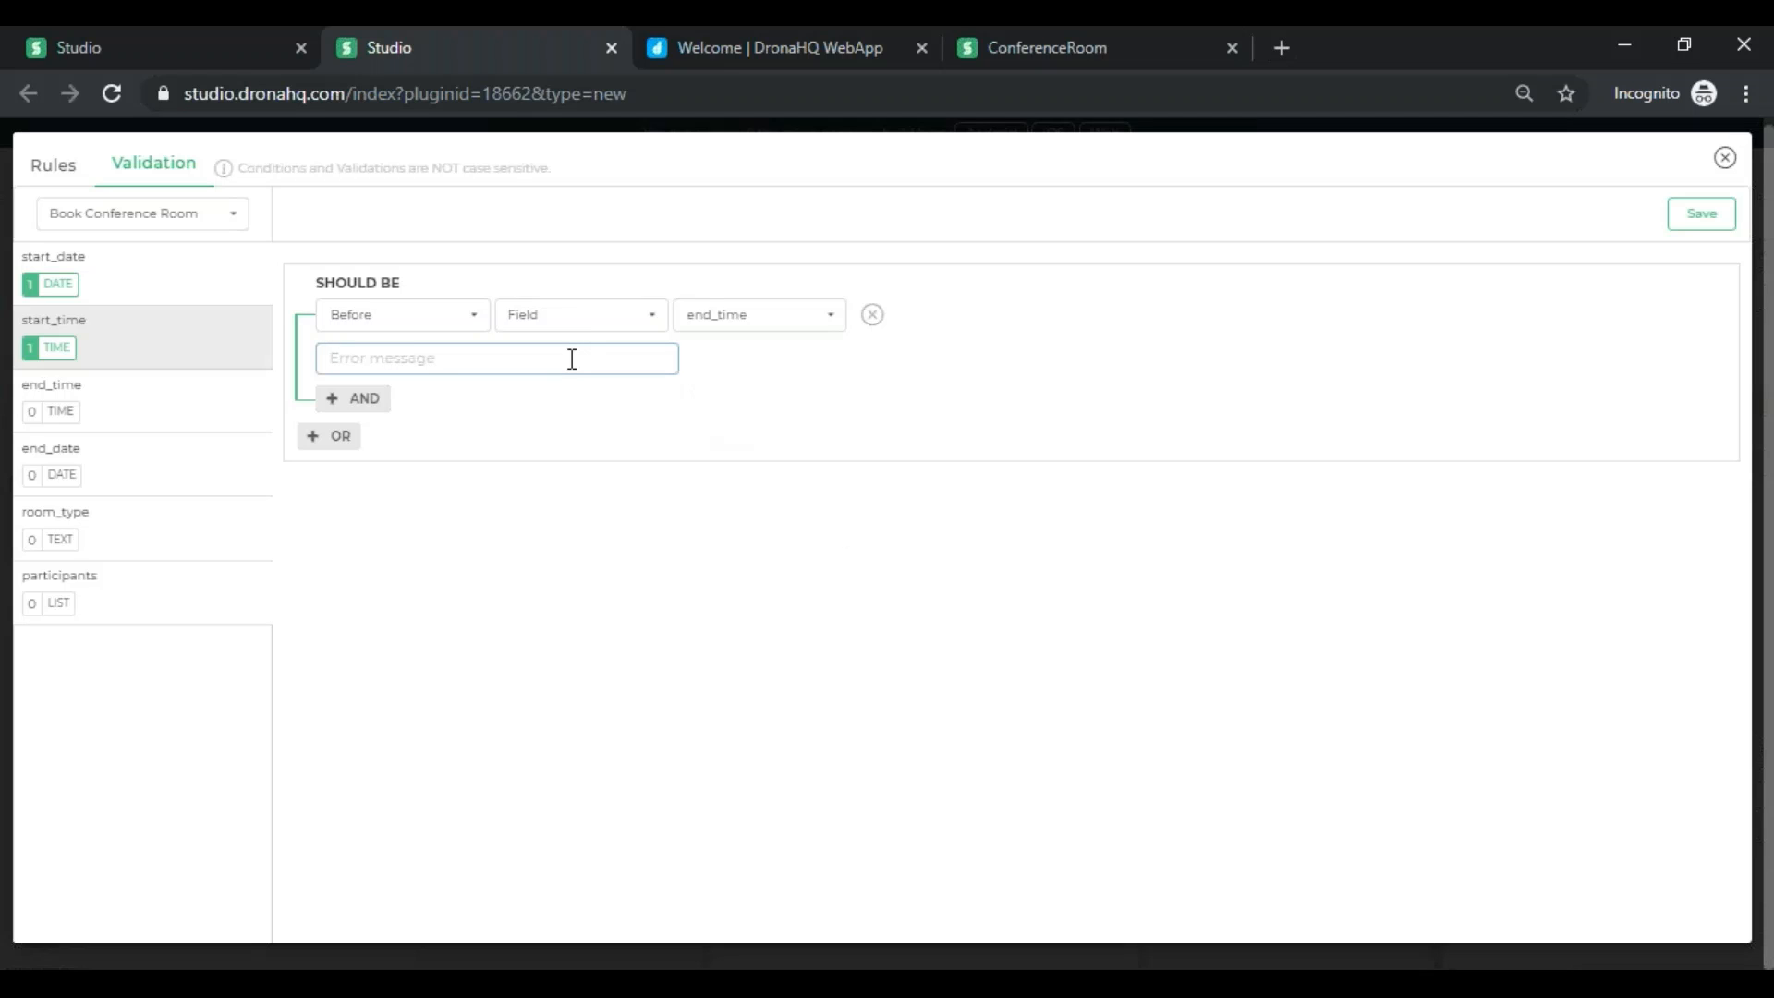
pyautogui.write('Start Time cannot be After the End Time')
pyautogui.click(1677, 225)
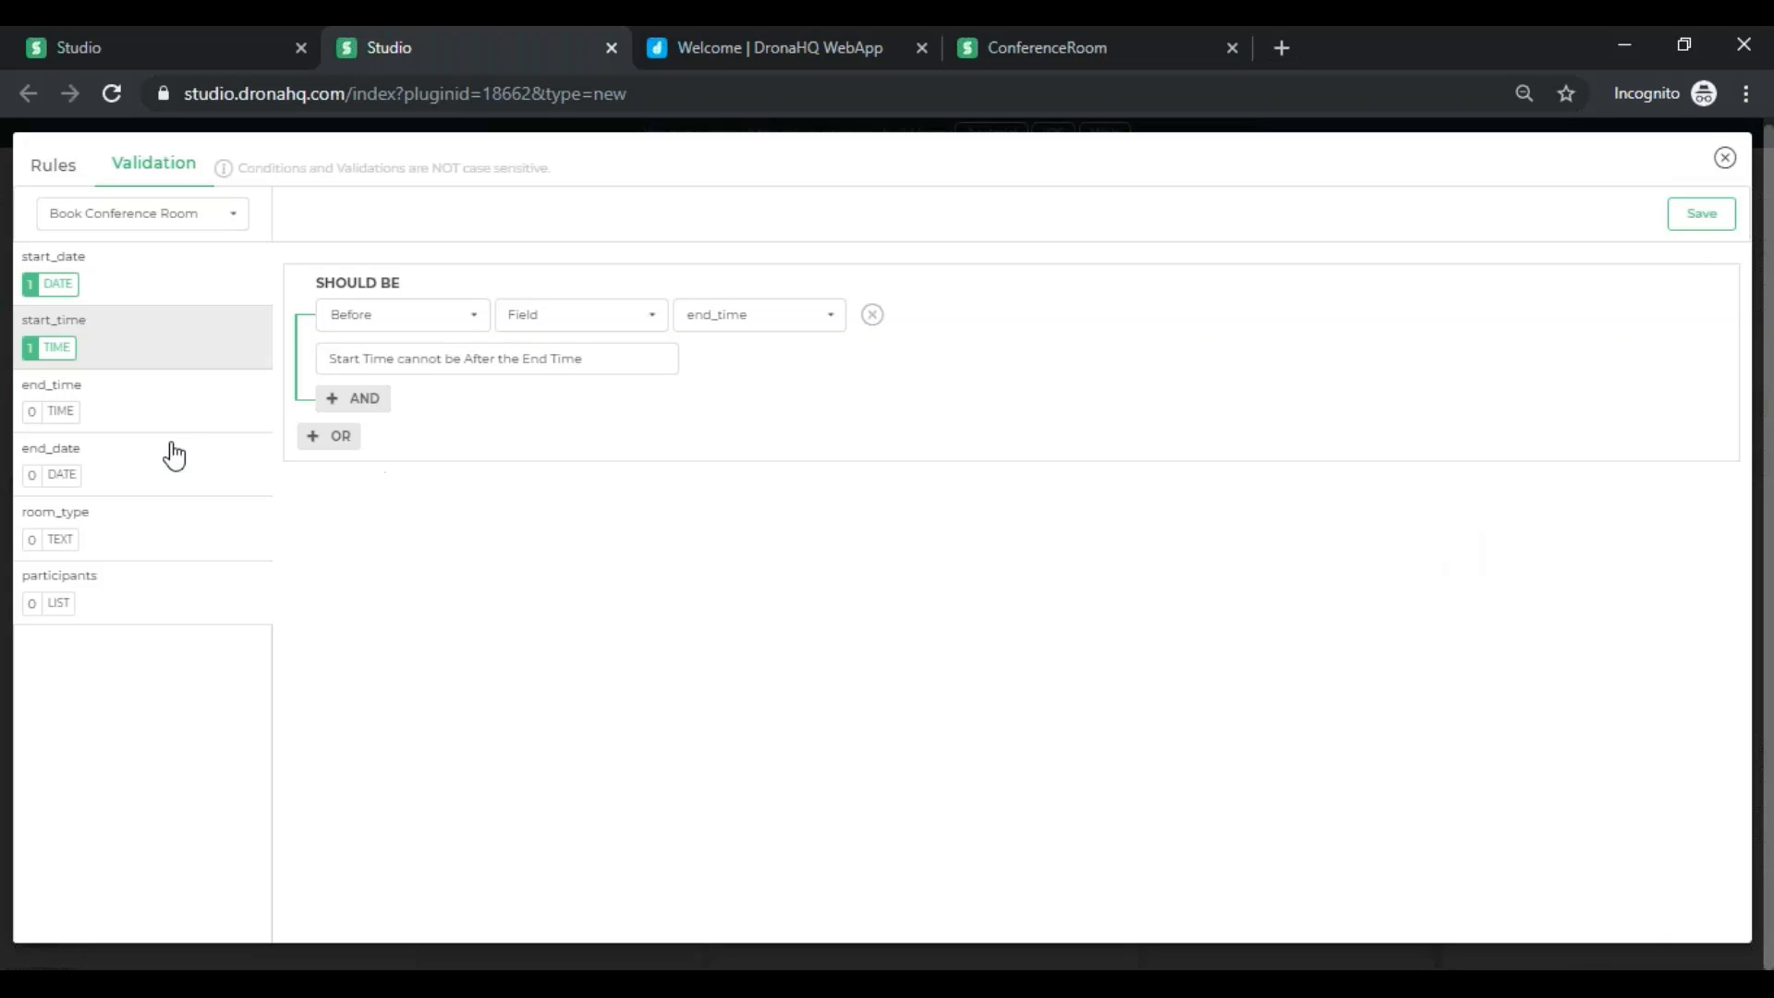
# - Add a validation to the end_time field requiring it to be After the start_time field
pyautogui.click(175, 407)
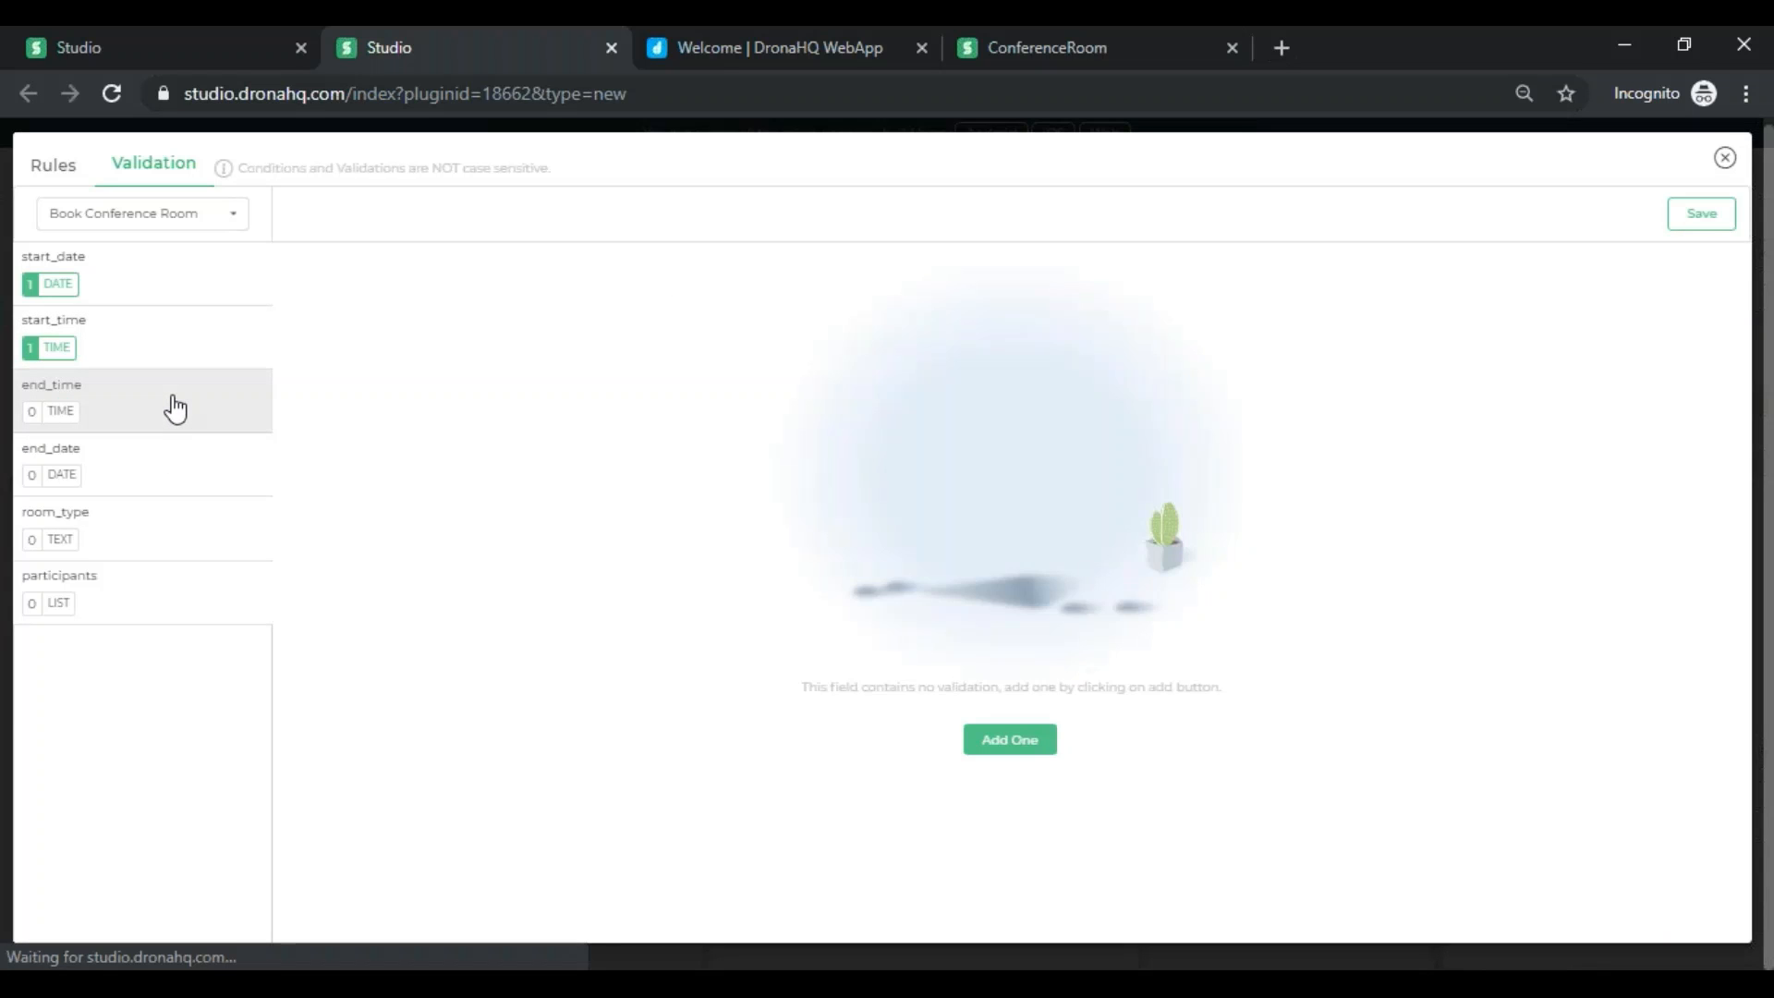
pyautogui.click(1027, 737)
pyautogui.click(452, 314)
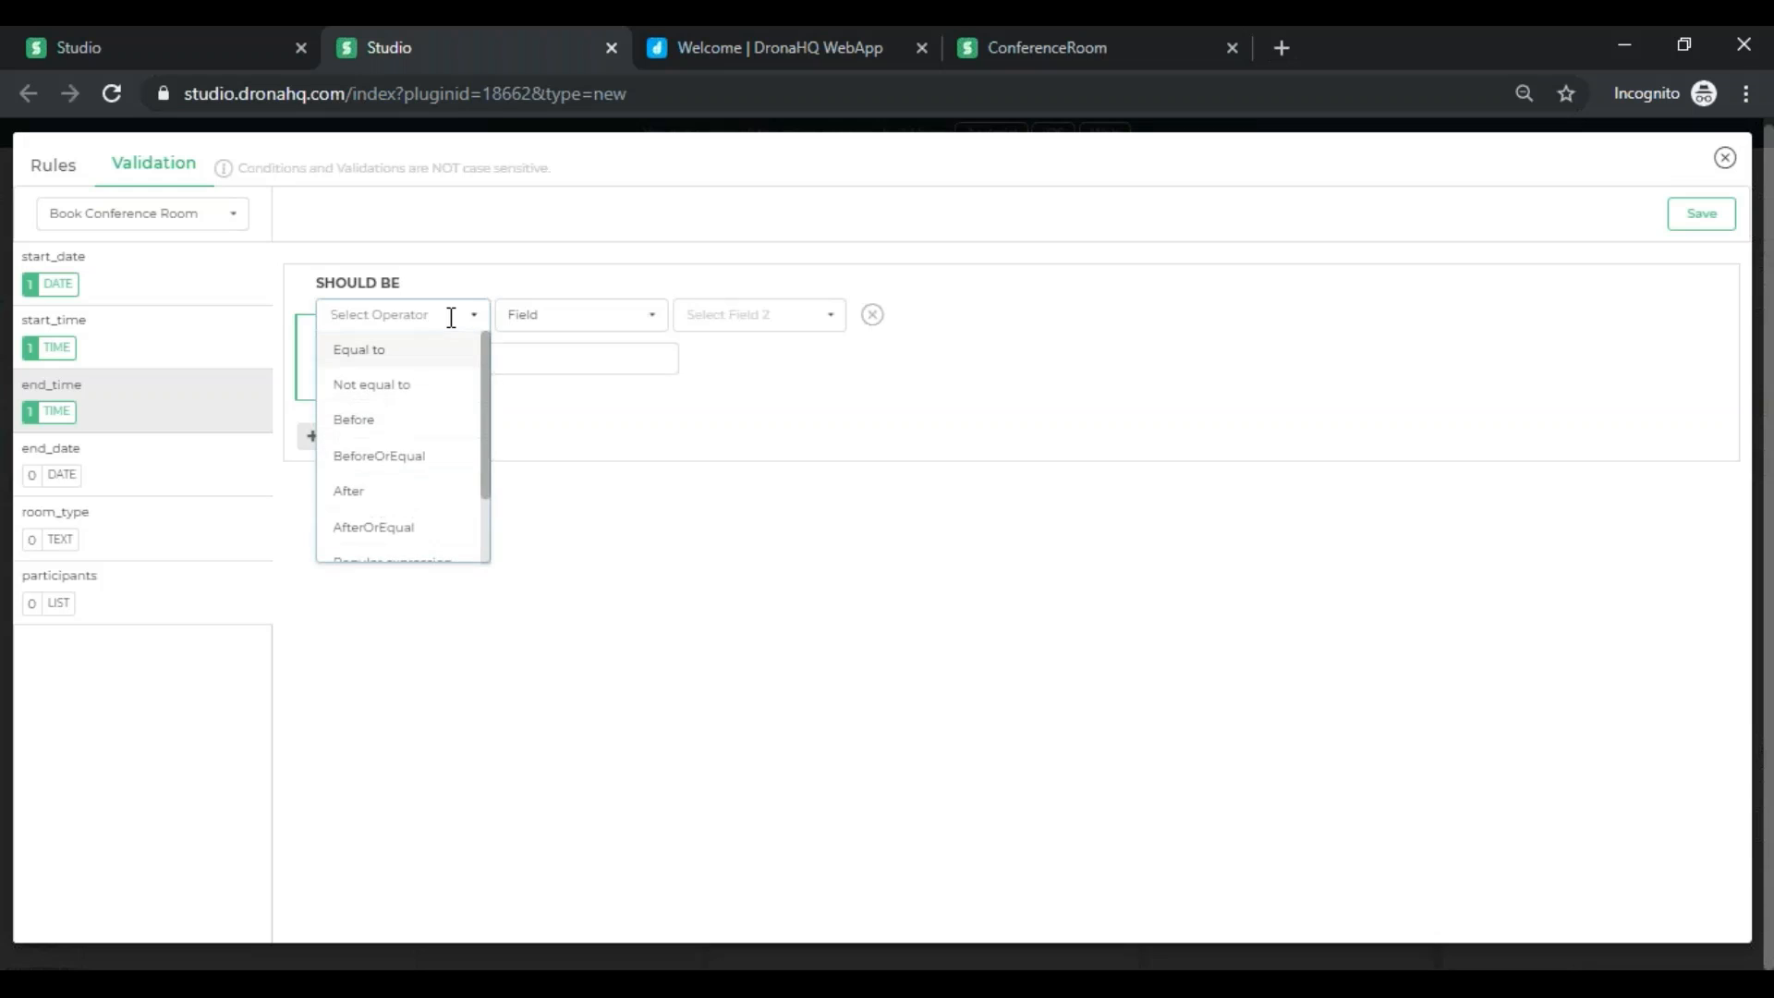
pyautogui.click(442, 490)
pyautogui.click(779, 315)
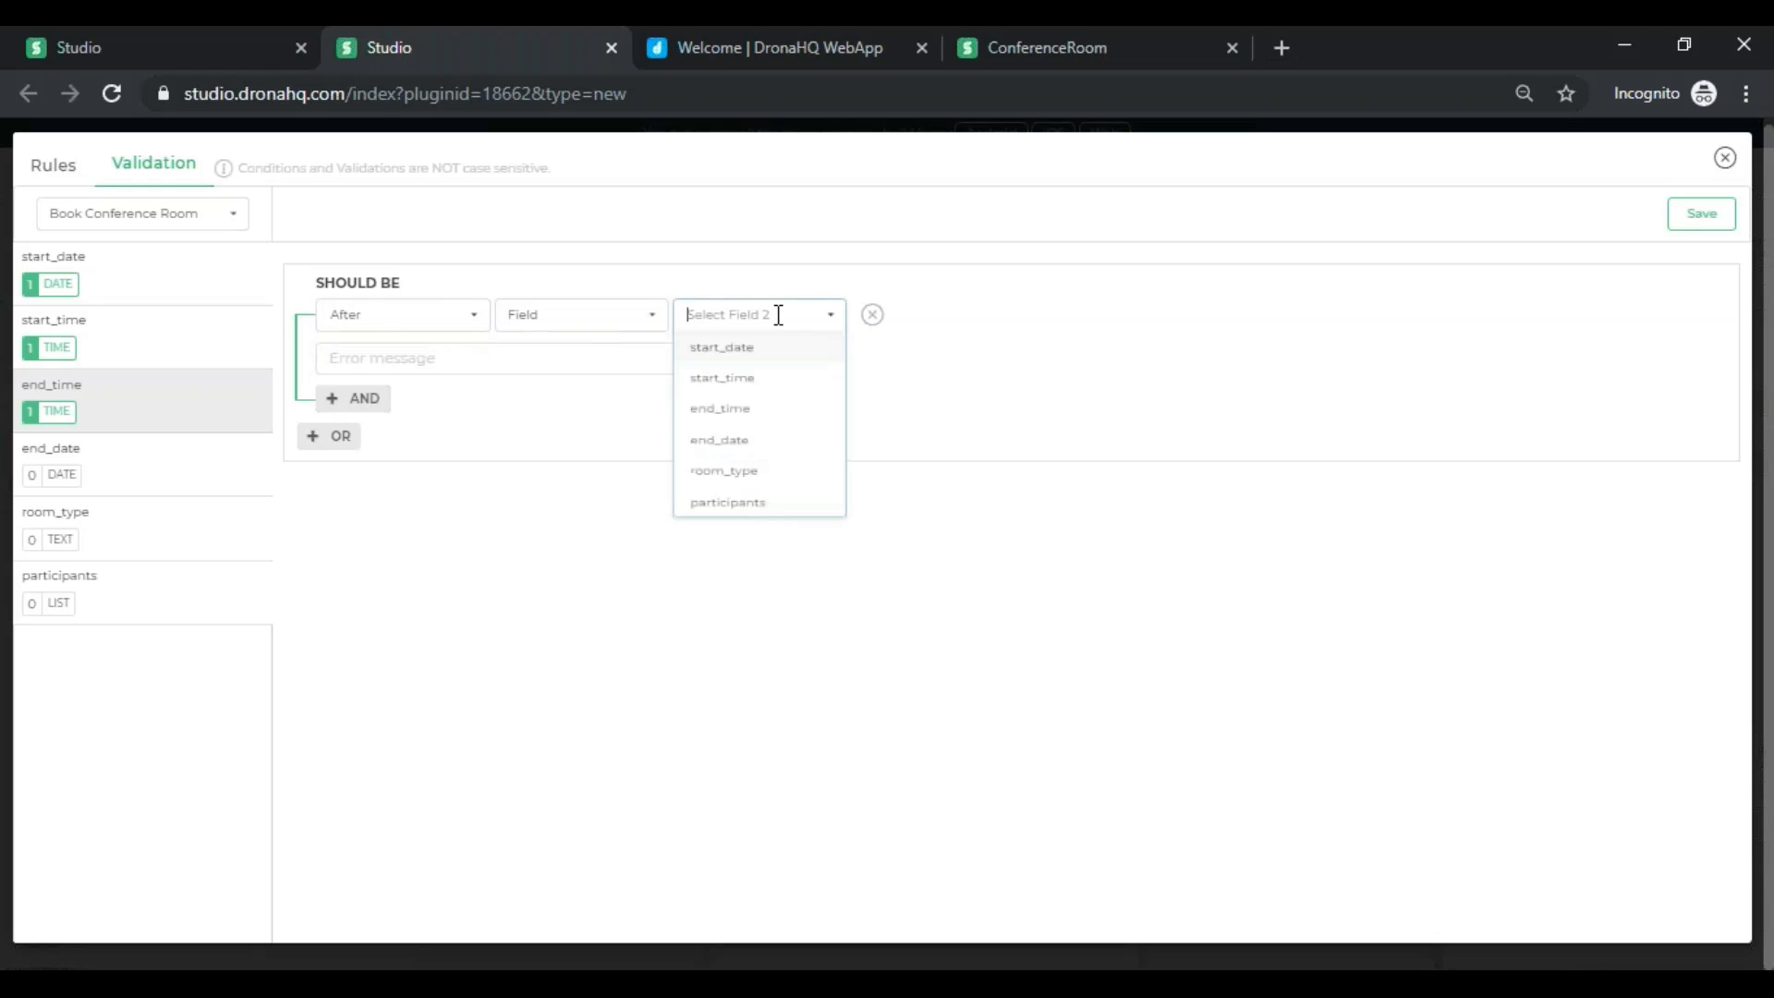
pyautogui.click(750, 380)
# - Give the end_time validation the error message "End Time cannot be Before Start Time", save it and close the validation editor
pyautogui.click(668, 362)
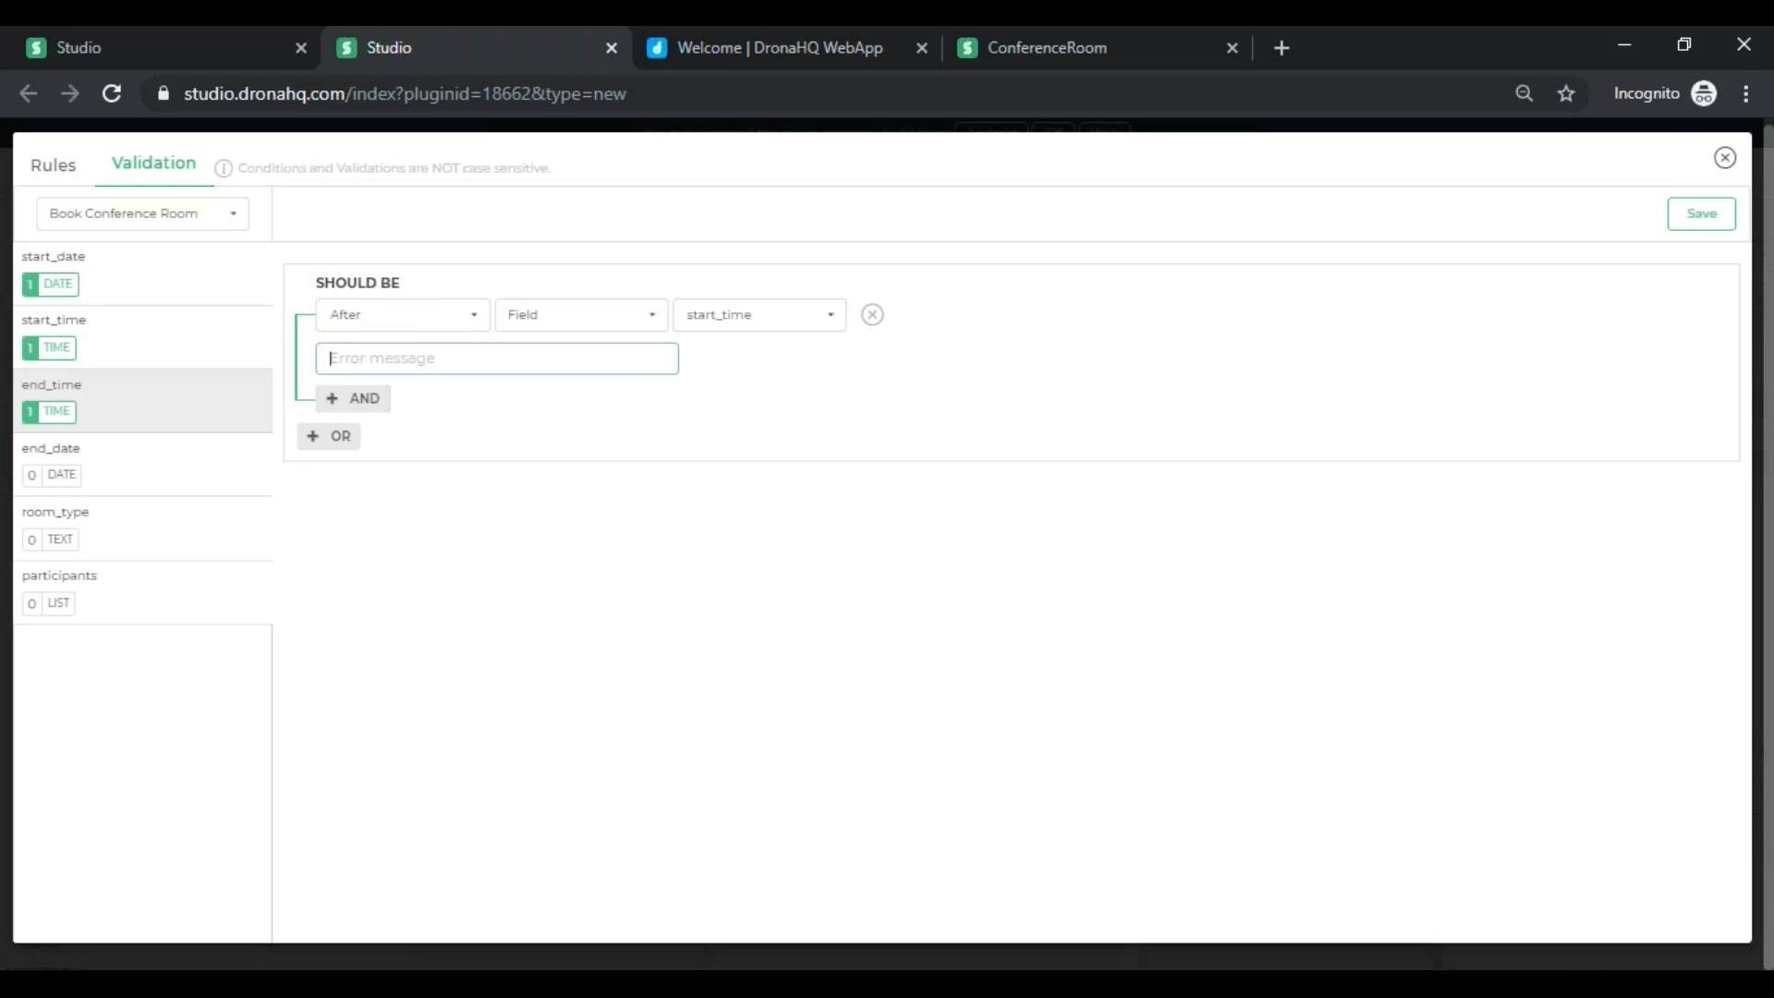
pyautogui.write('End Time cannot be ')
pyautogui.write('Before the')
pyautogui.write('ime')
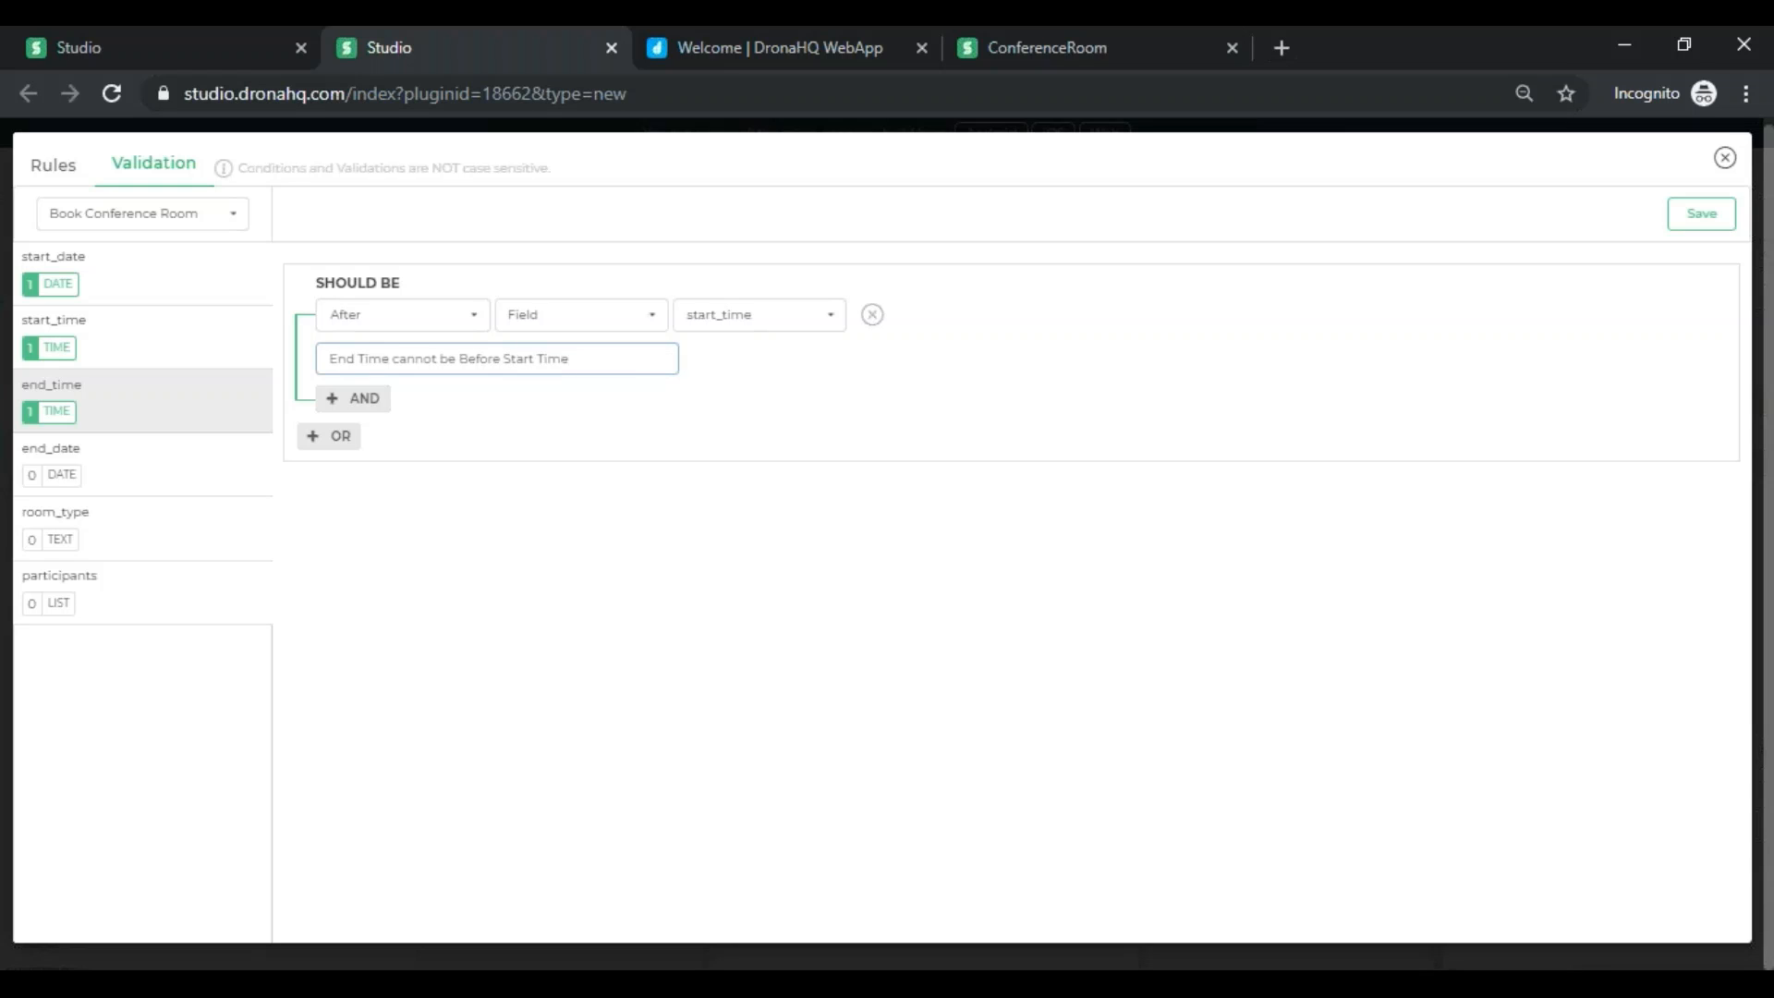
pyautogui.click(1696, 214)
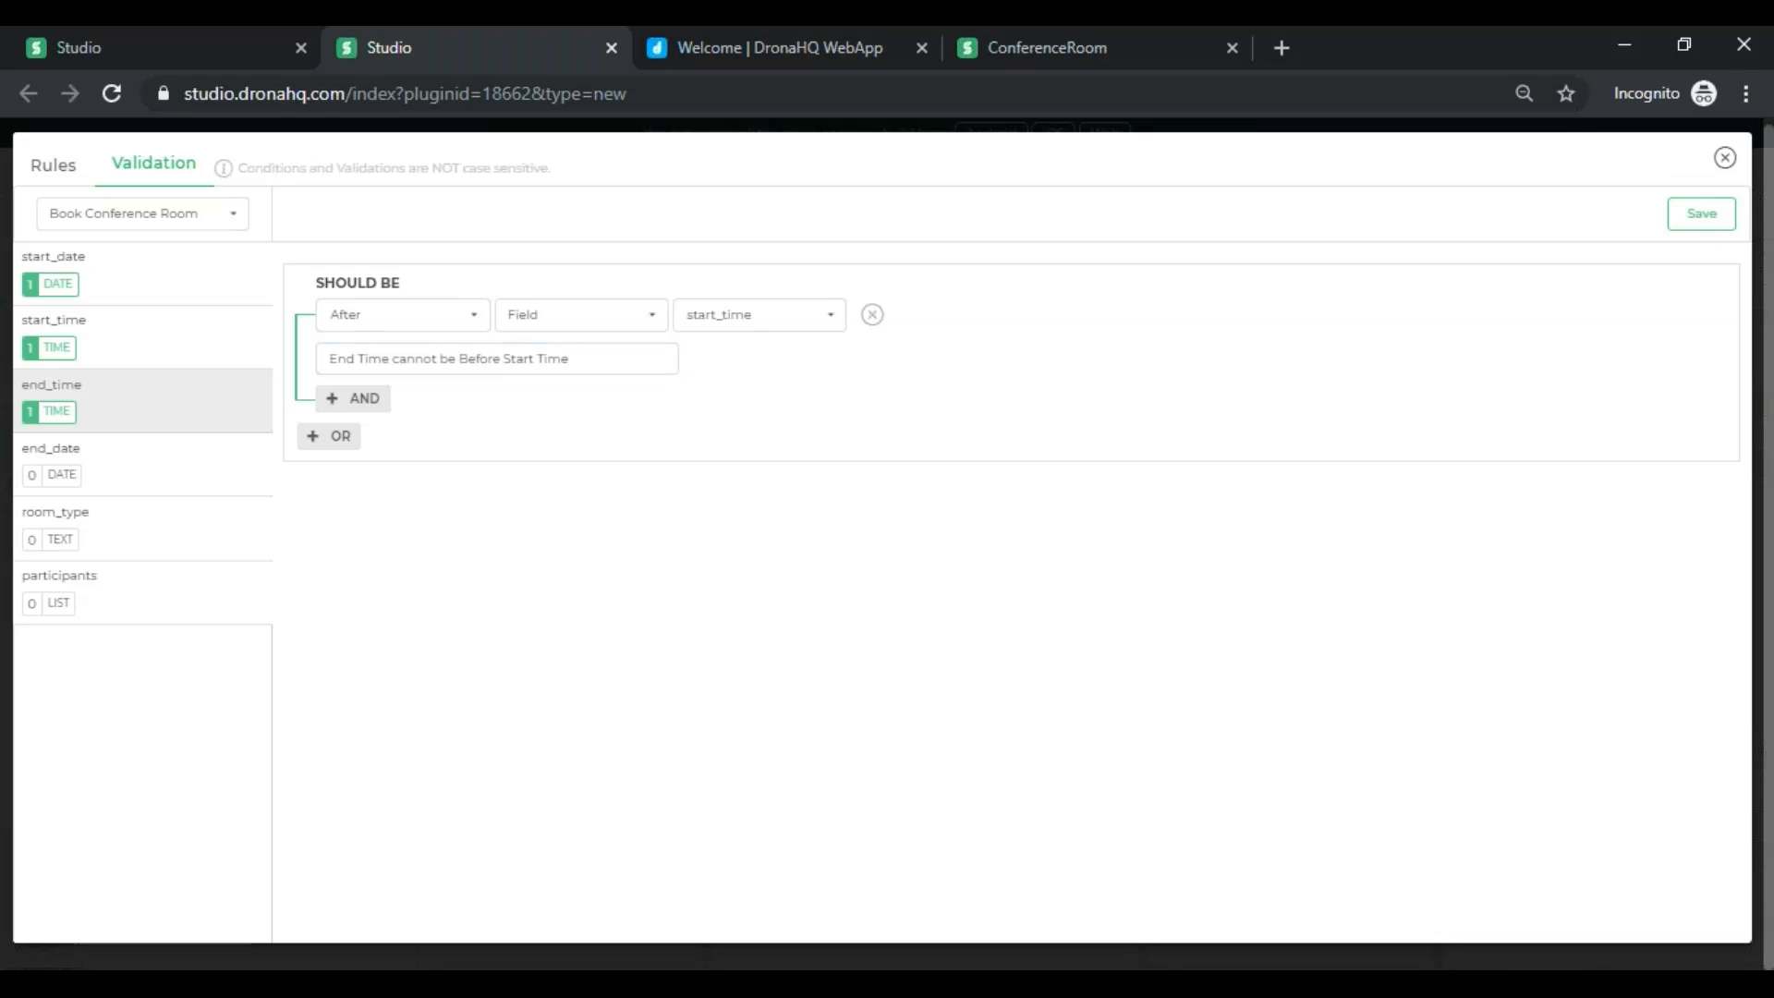
pyautogui.click(163, 483)
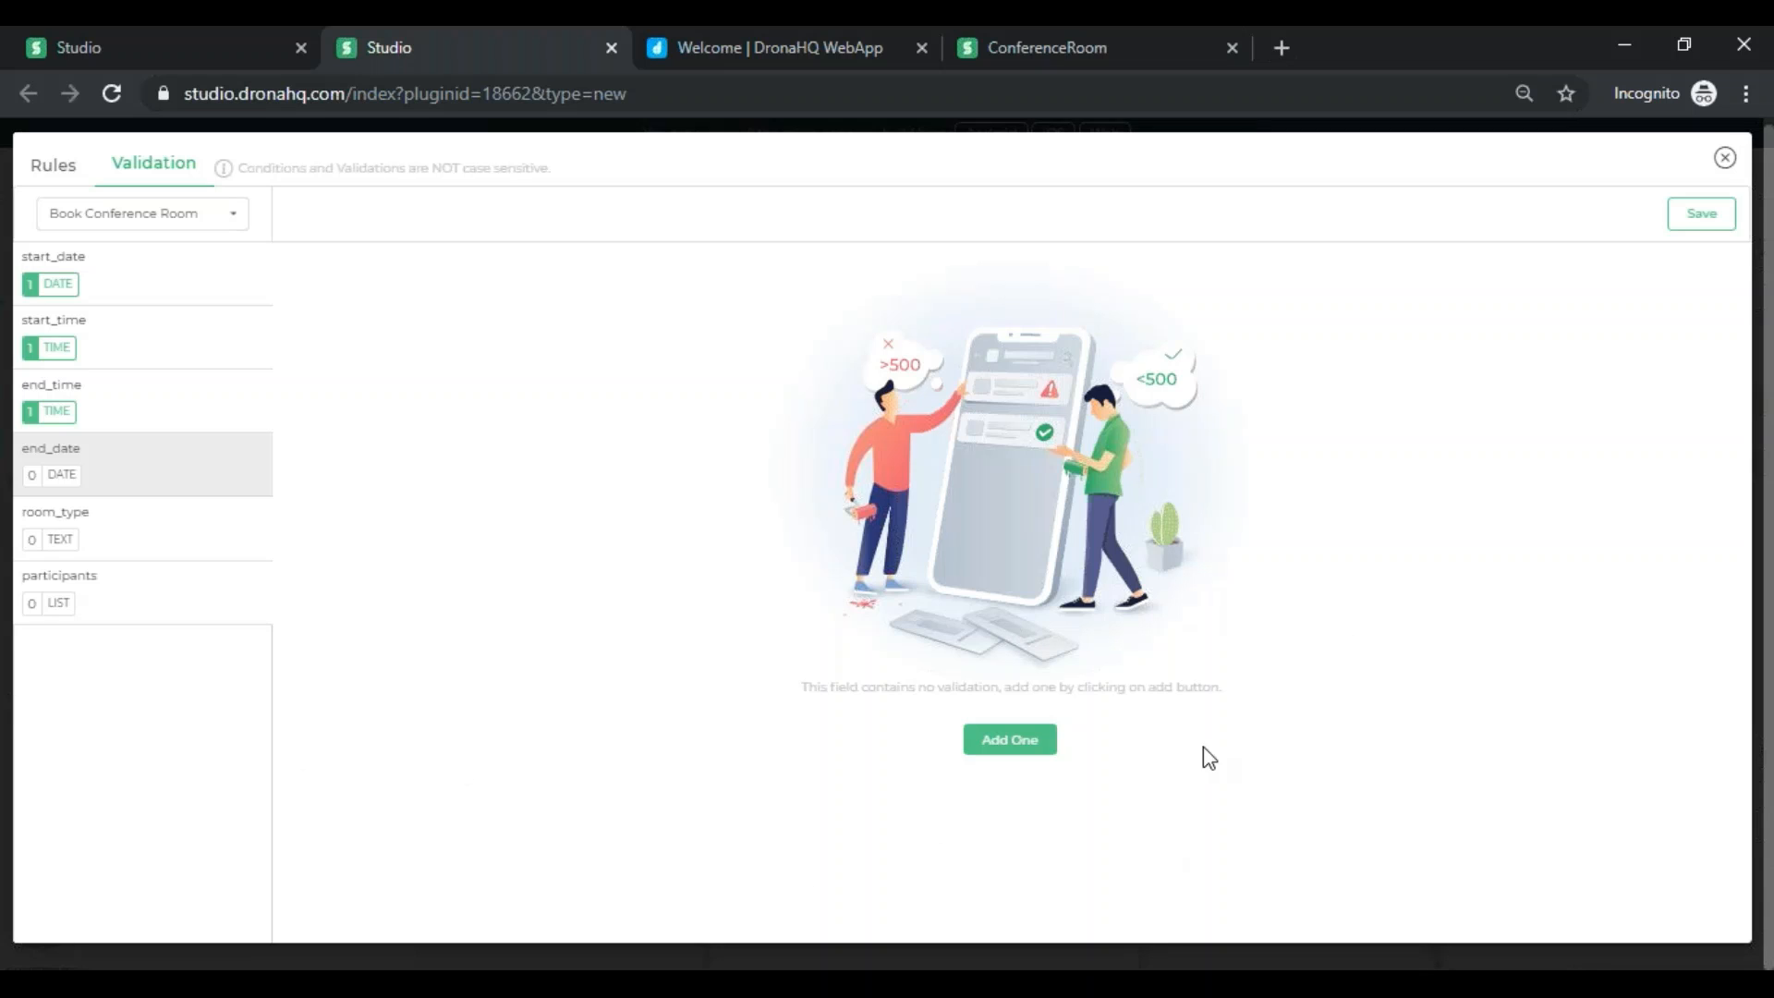
pyautogui.click(1725, 162)
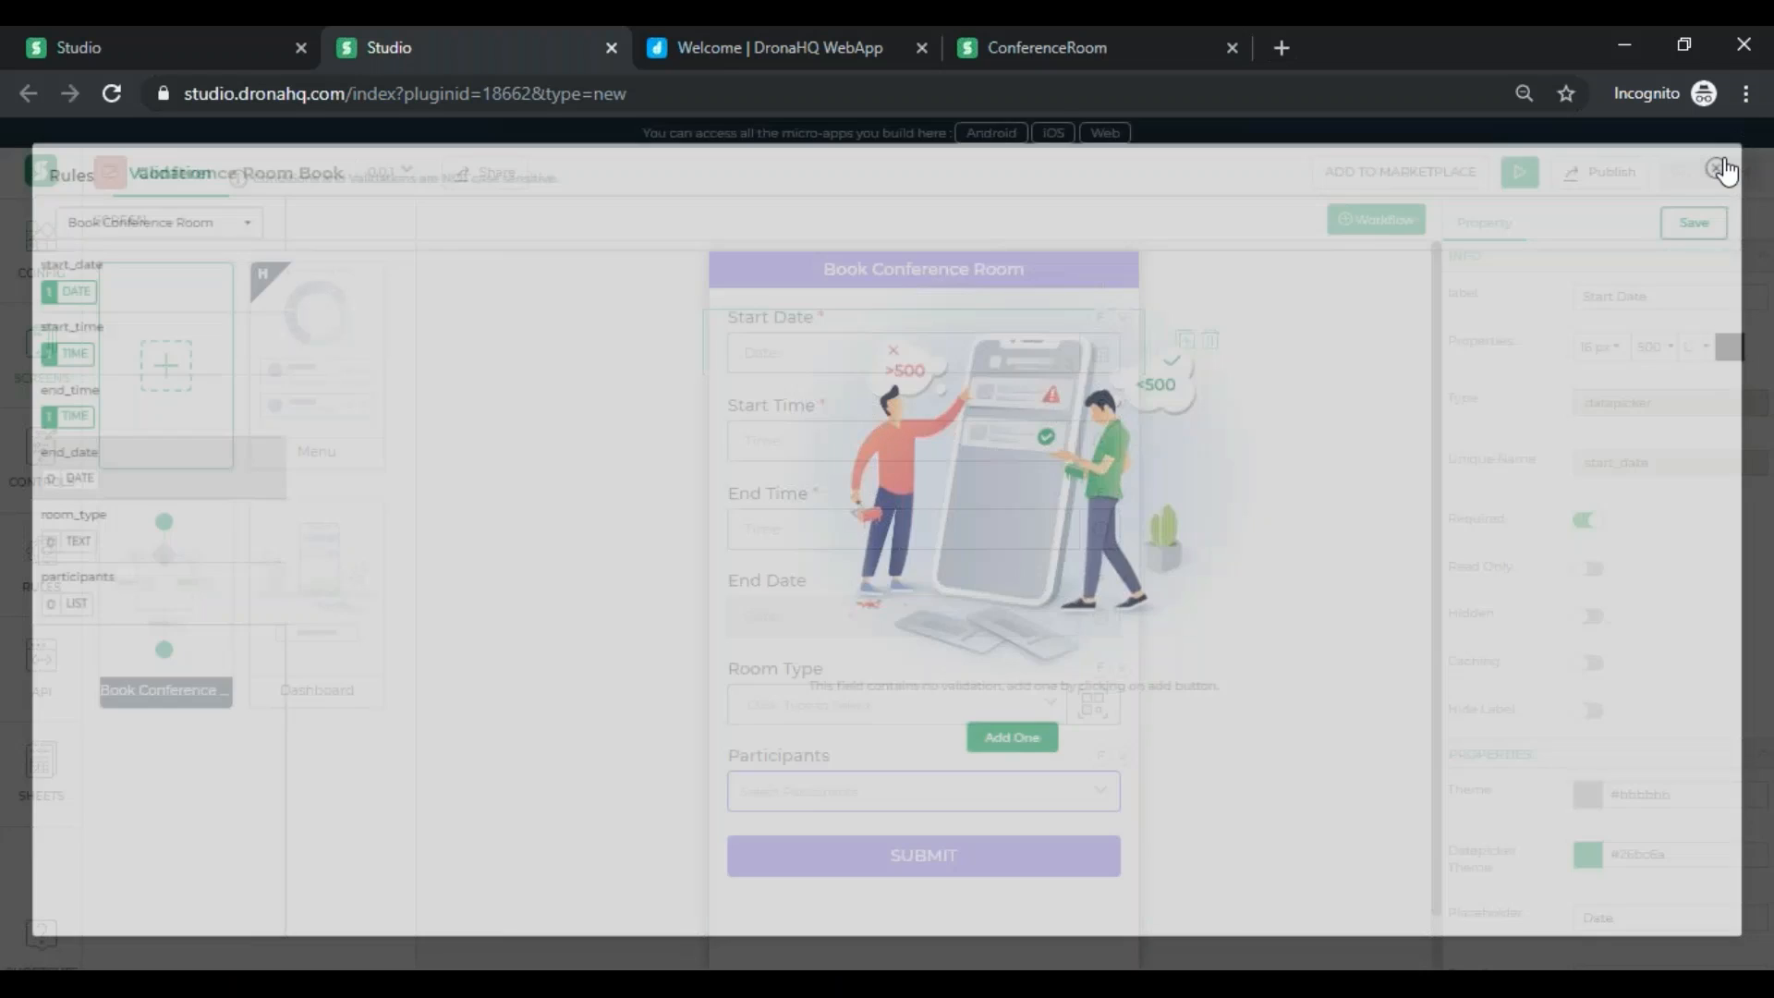
# - Preview the booking form and set its Start Date to 16/11/2019
pyautogui.click(1519, 176)
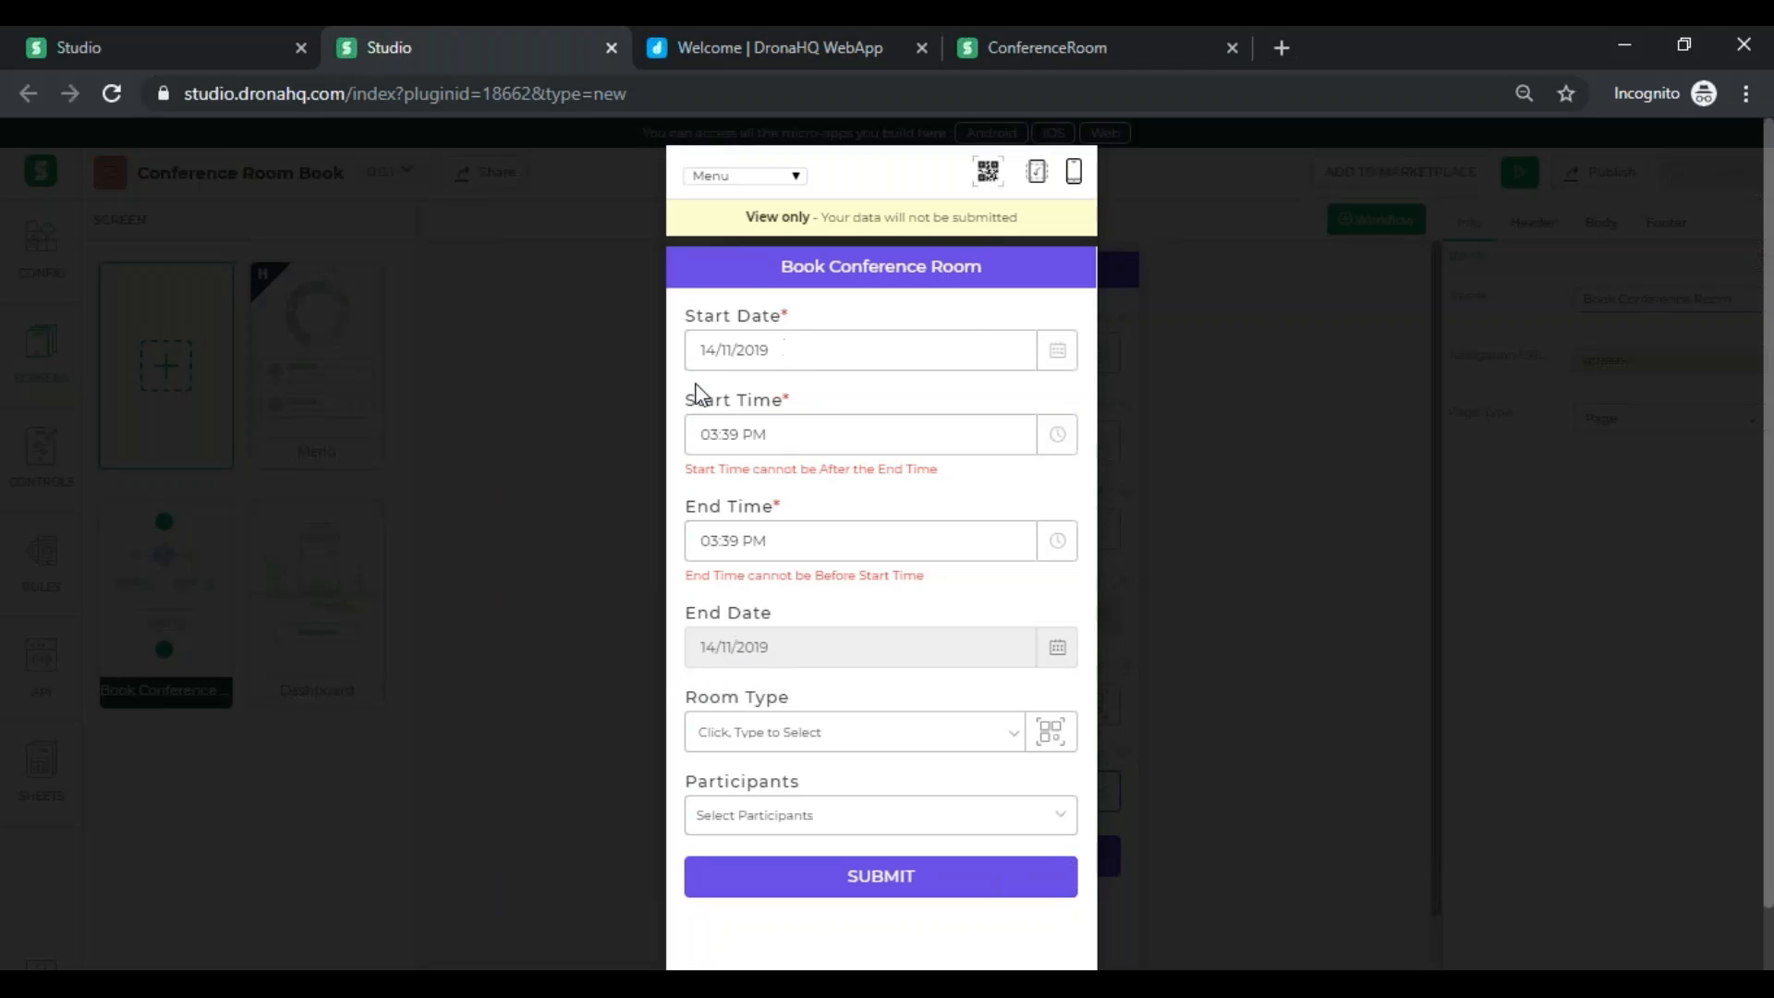
pyautogui.click(1064, 350)
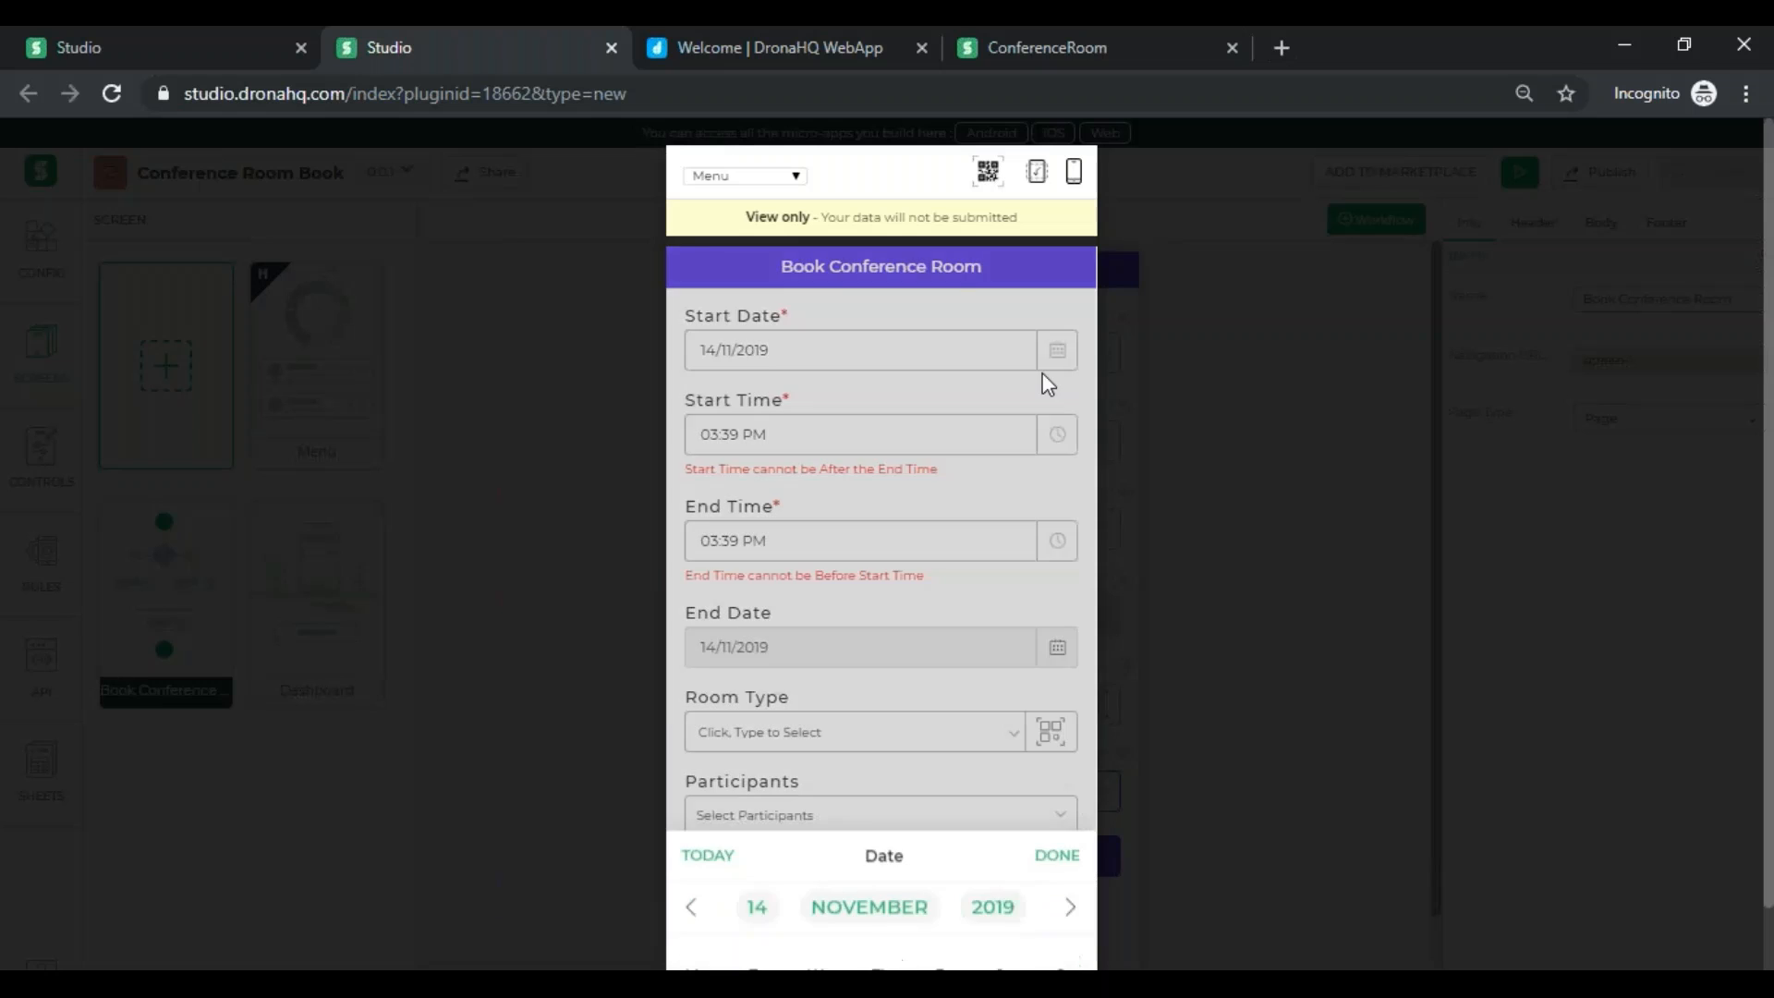
pyautogui.click(1004, 814)
pyautogui.click(1054, 550)
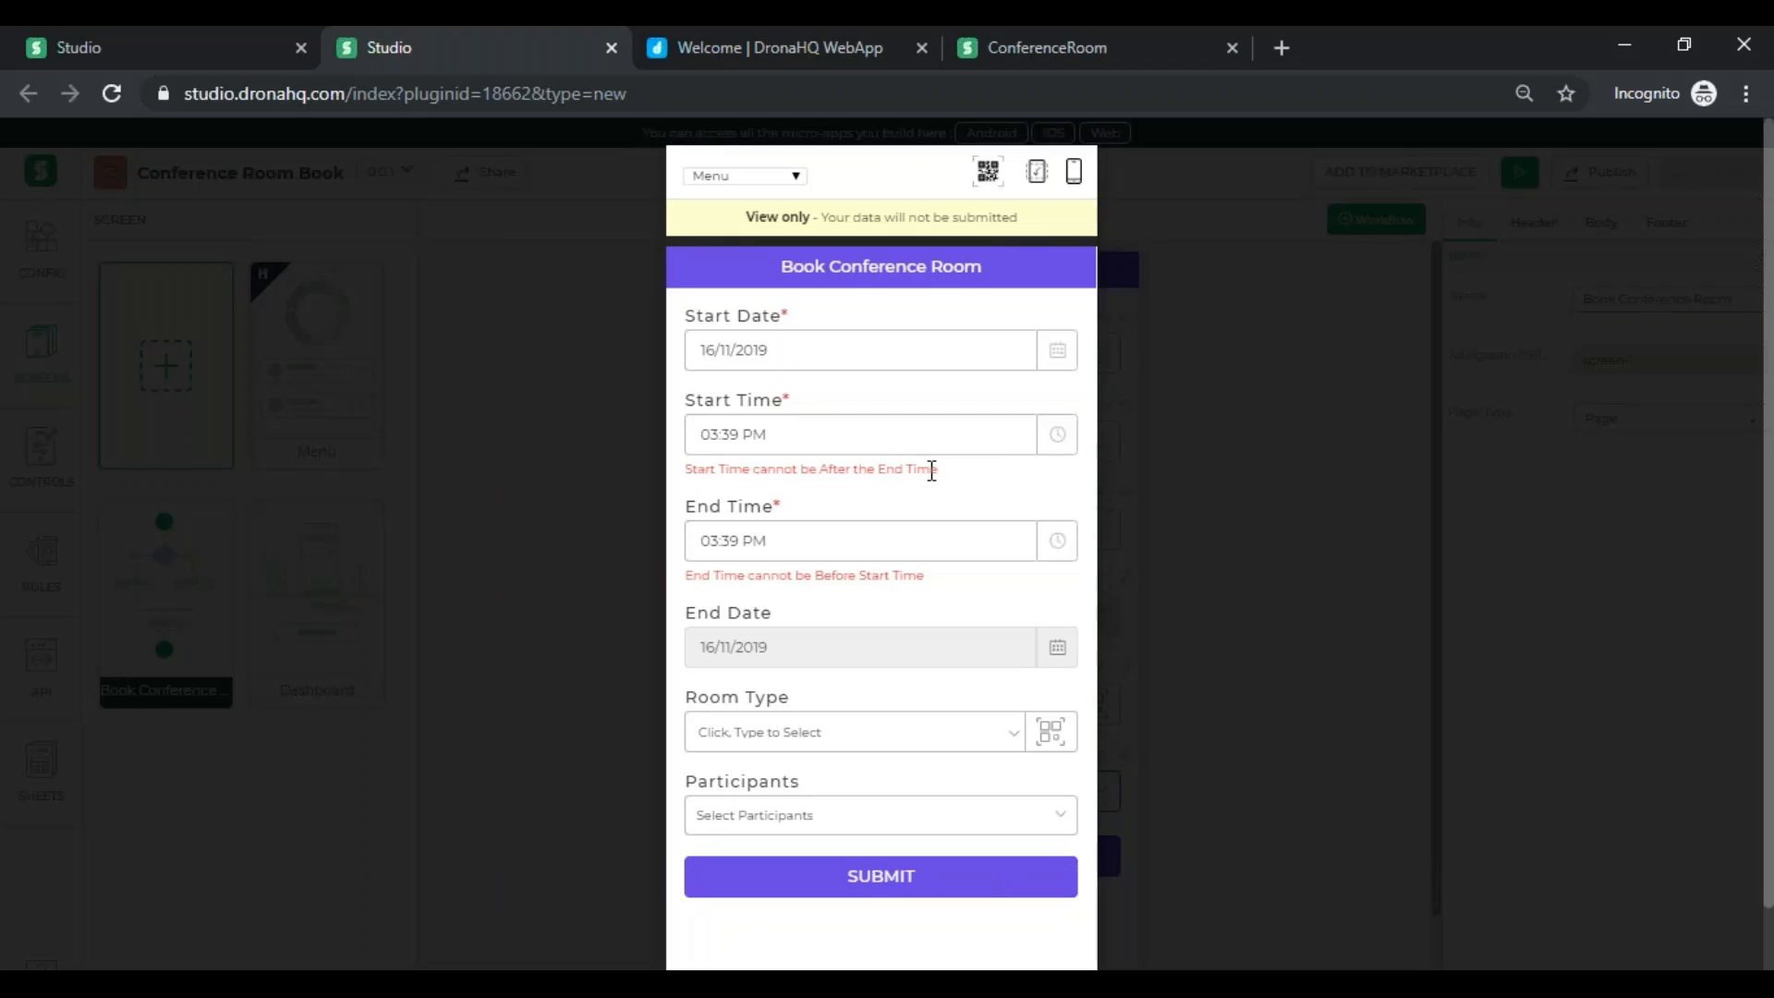
# - Set the previewed booking's Start Time to 04:00 PM and its End Time to 07:39 PM
pyautogui.click(1058, 434)
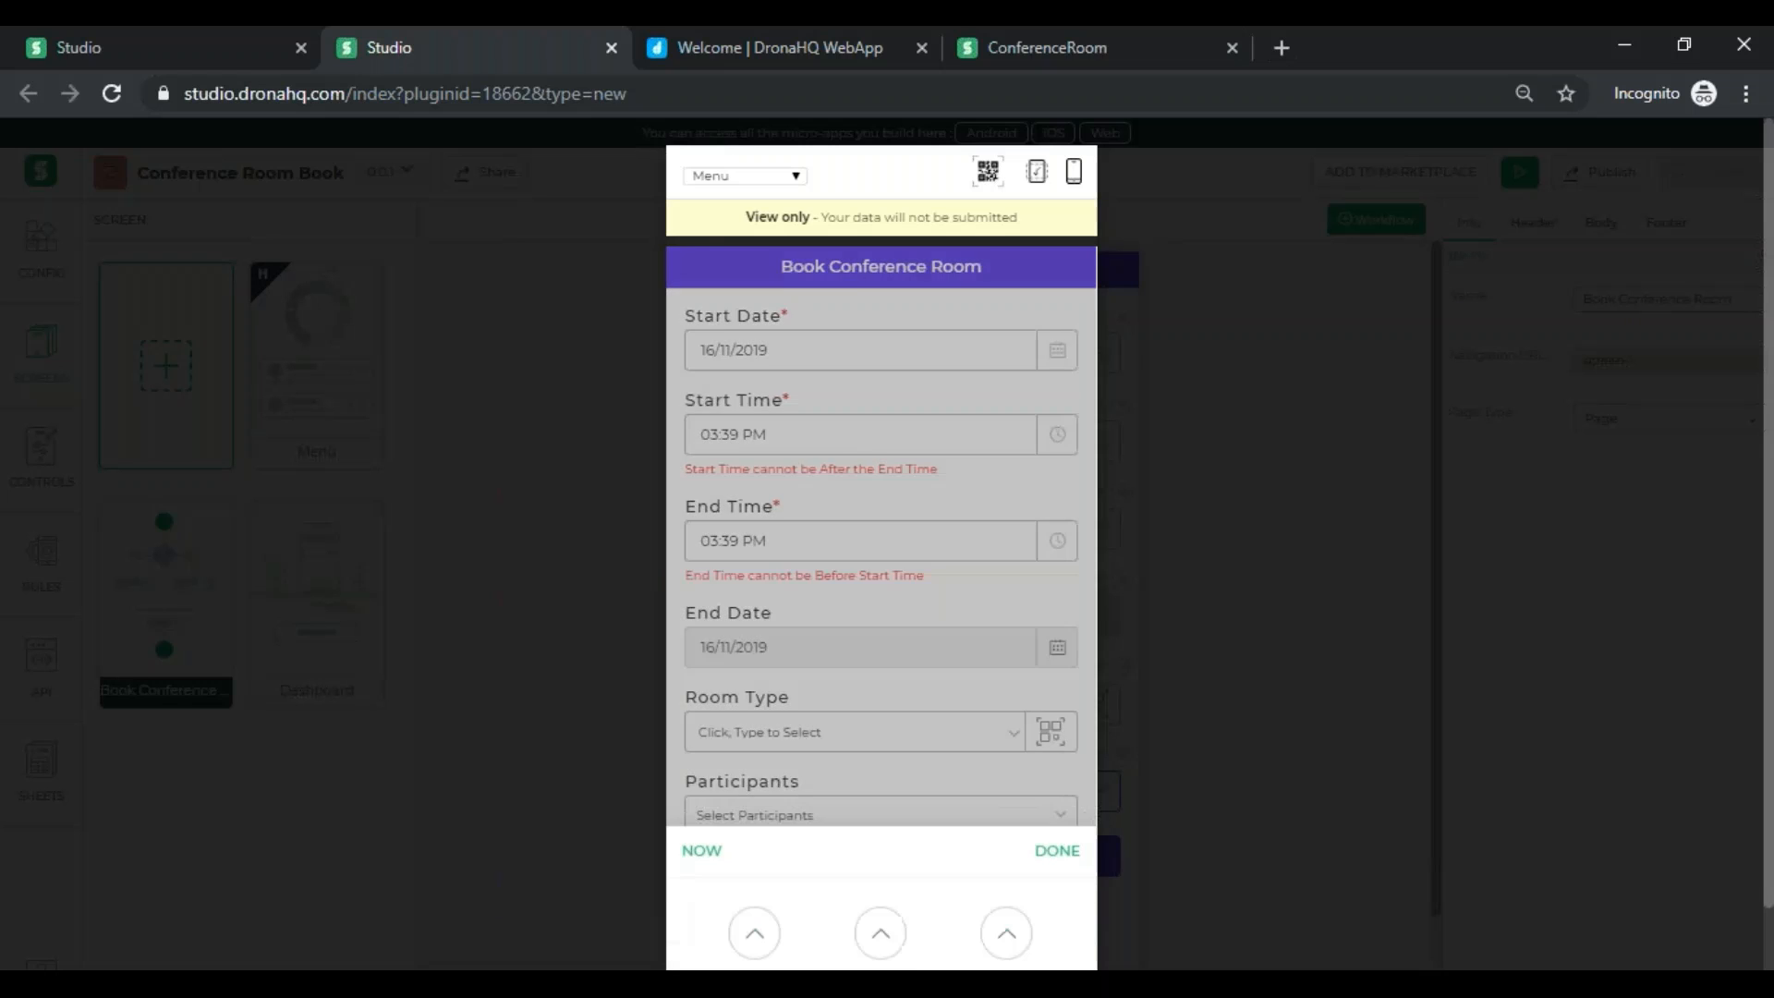
pyautogui.click(879, 871)
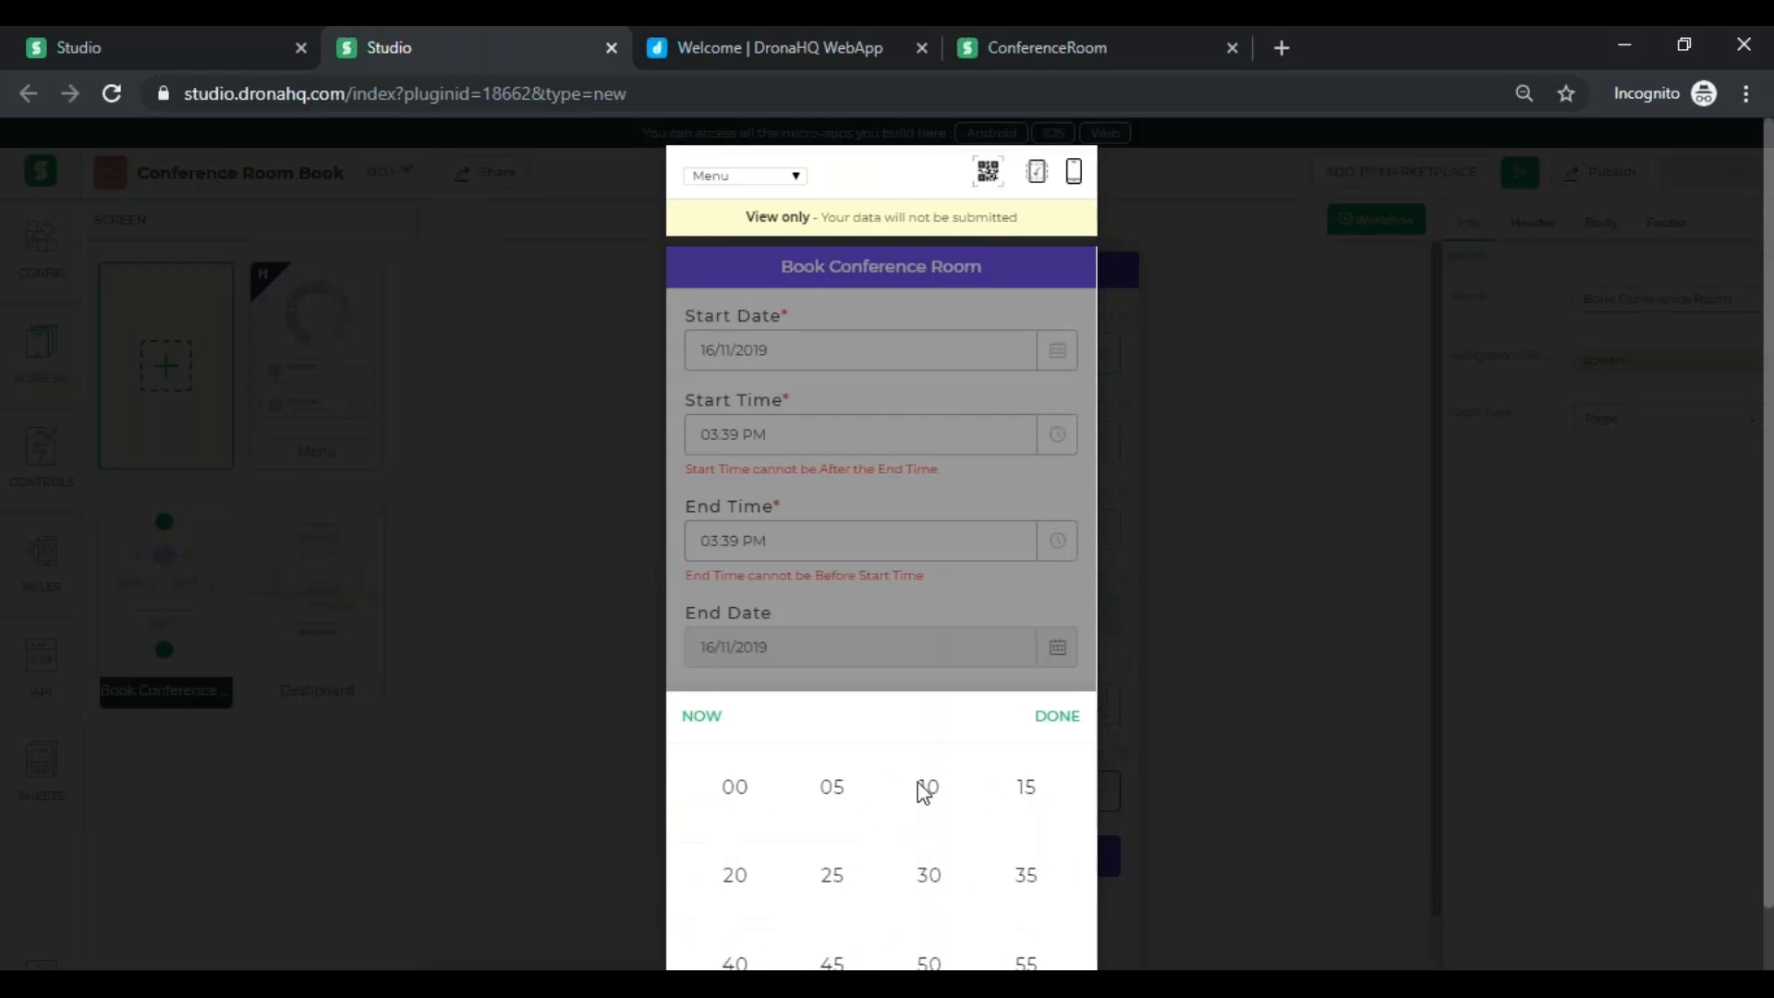
pyautogui.click(763, 785)
pyautogui.click(1051, 716)
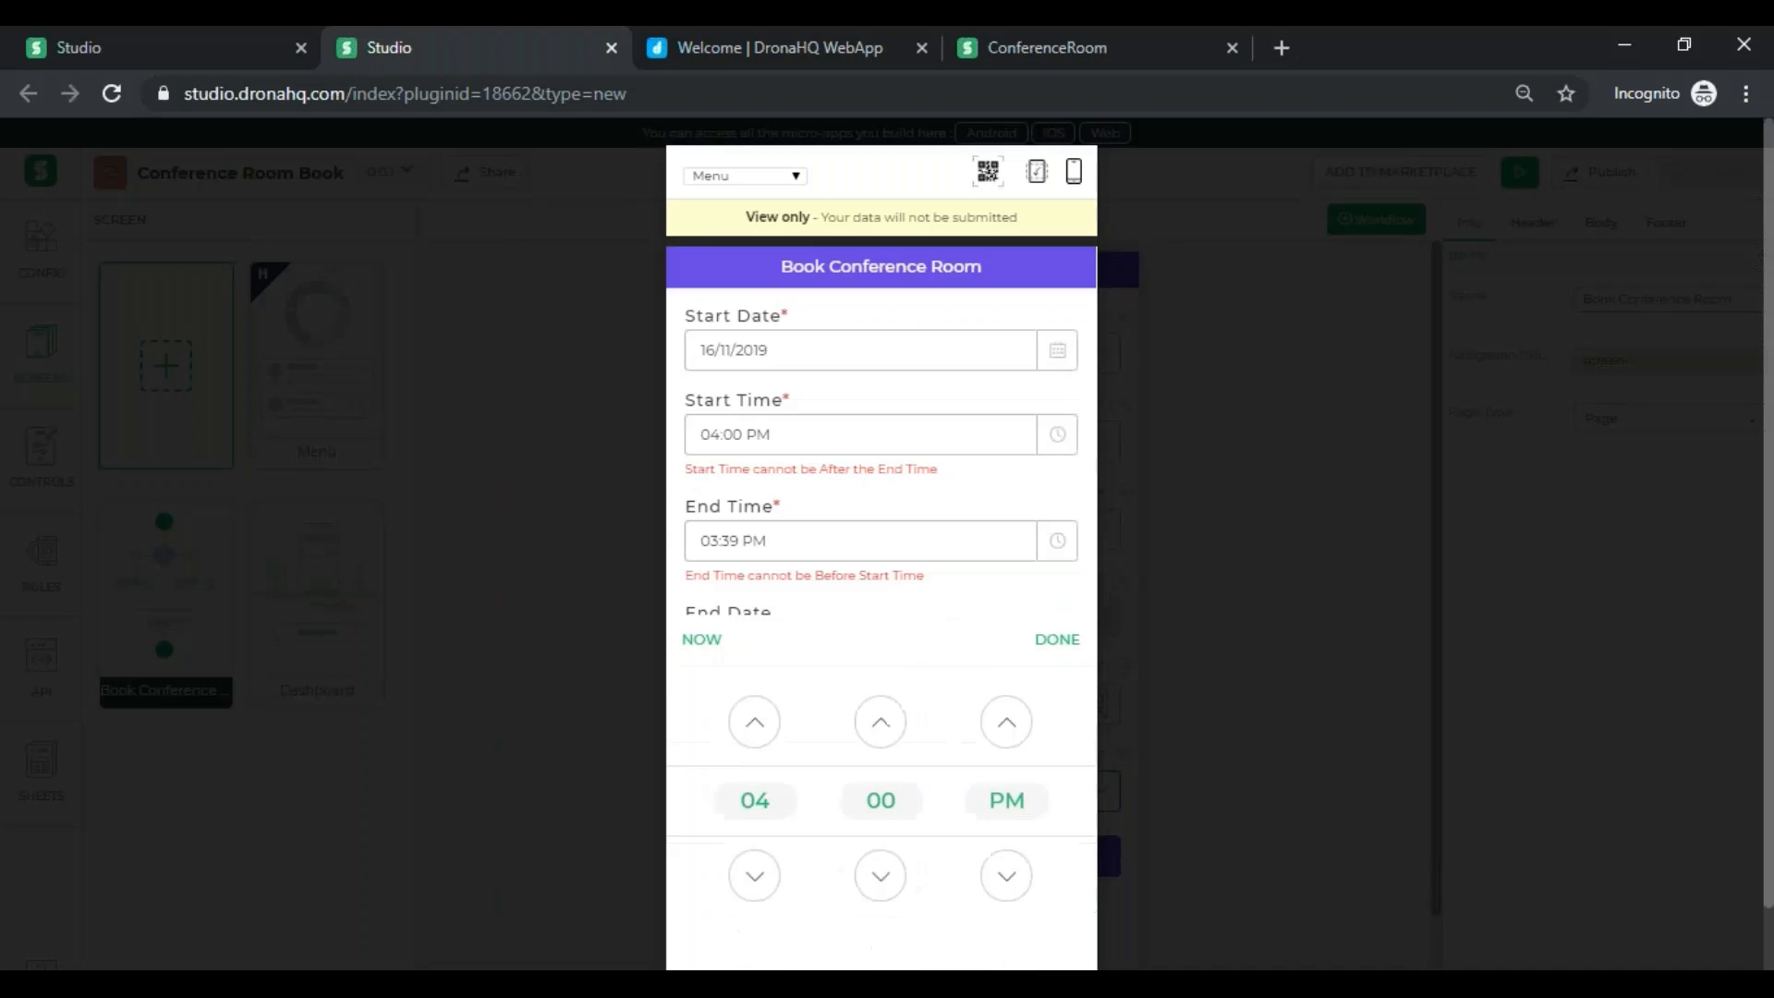
pyautogui.click(951, 543)
pyautogui.click(762, 885)
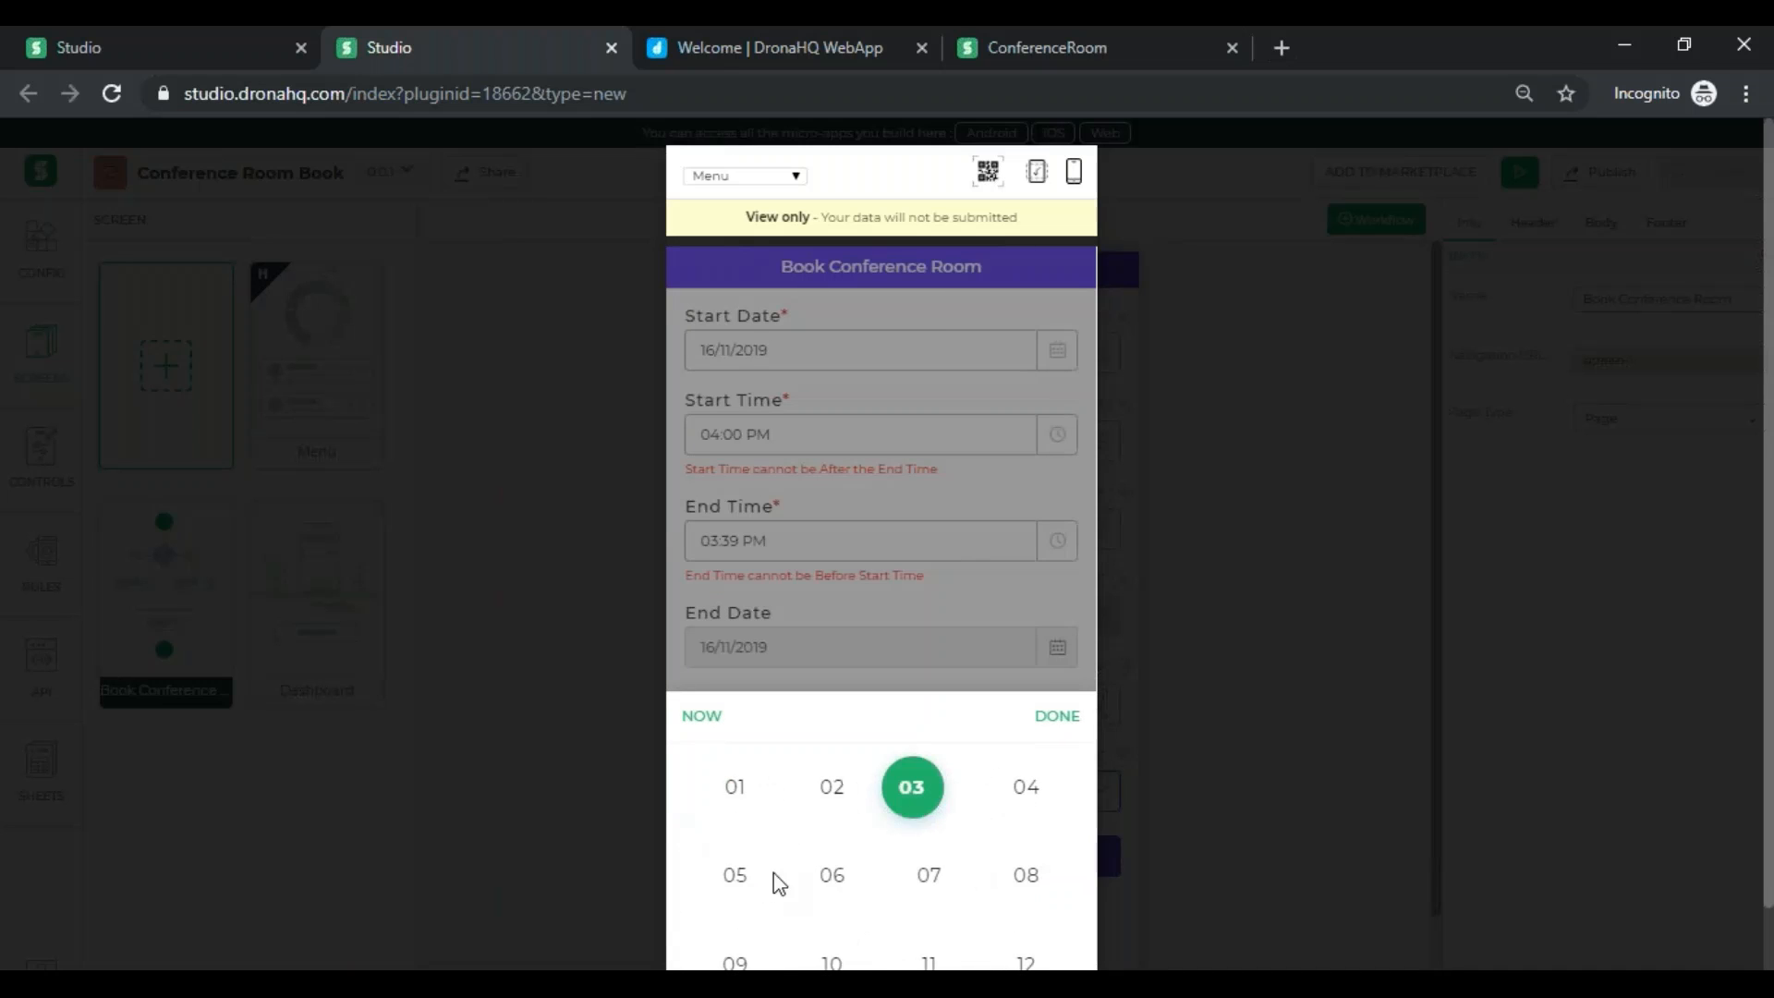
pyautogui.click(933, 875)
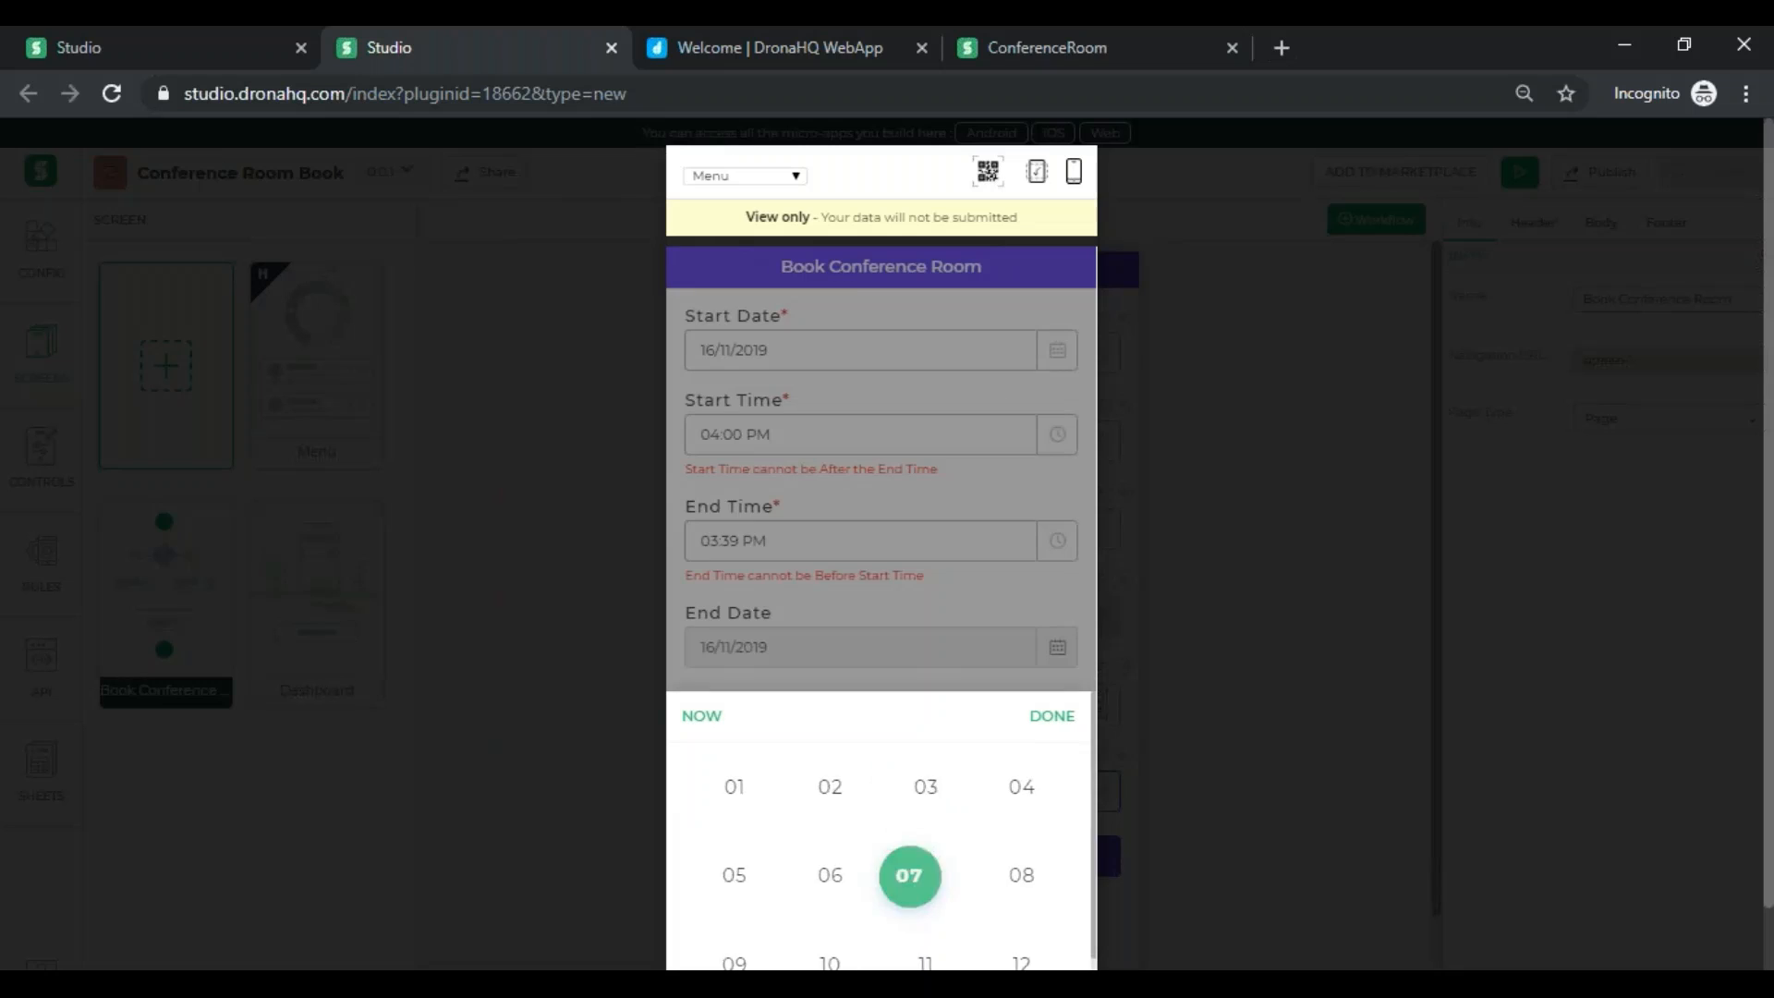
pyautogui.click(1033, 718)
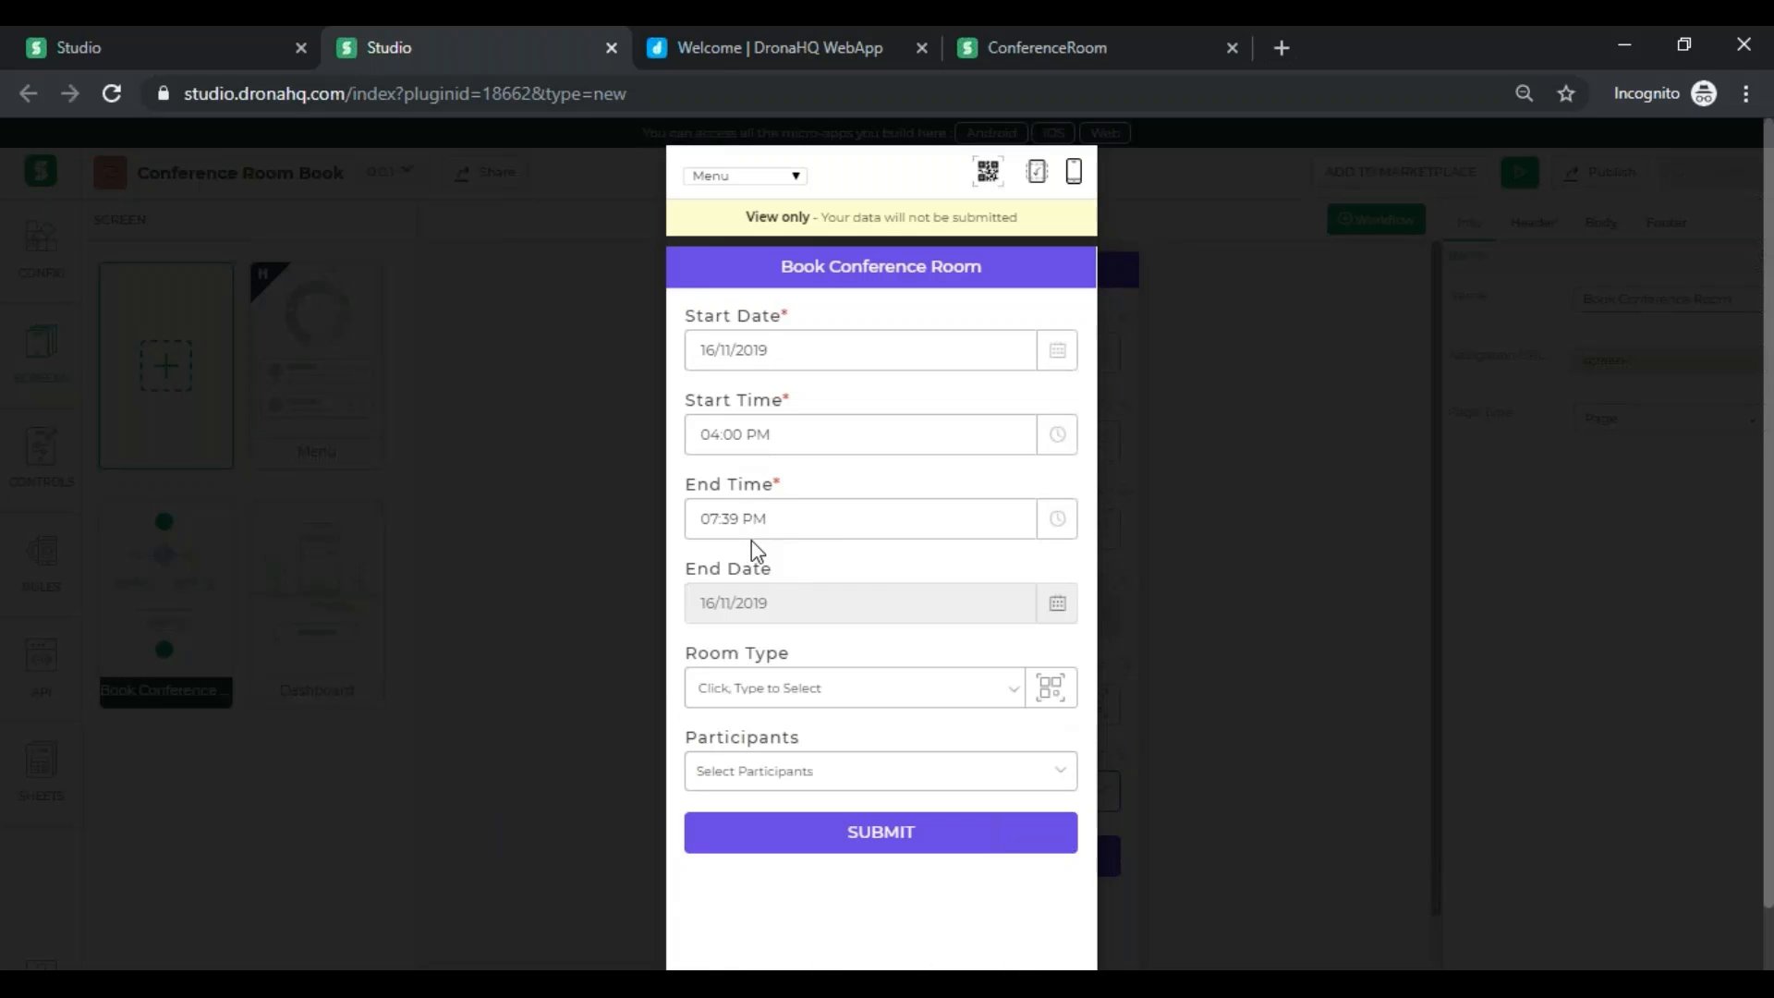
# - Choose Conference 2 as the Room Type and select the first two listed people as Participants
pyautogui.click(1014, 699)
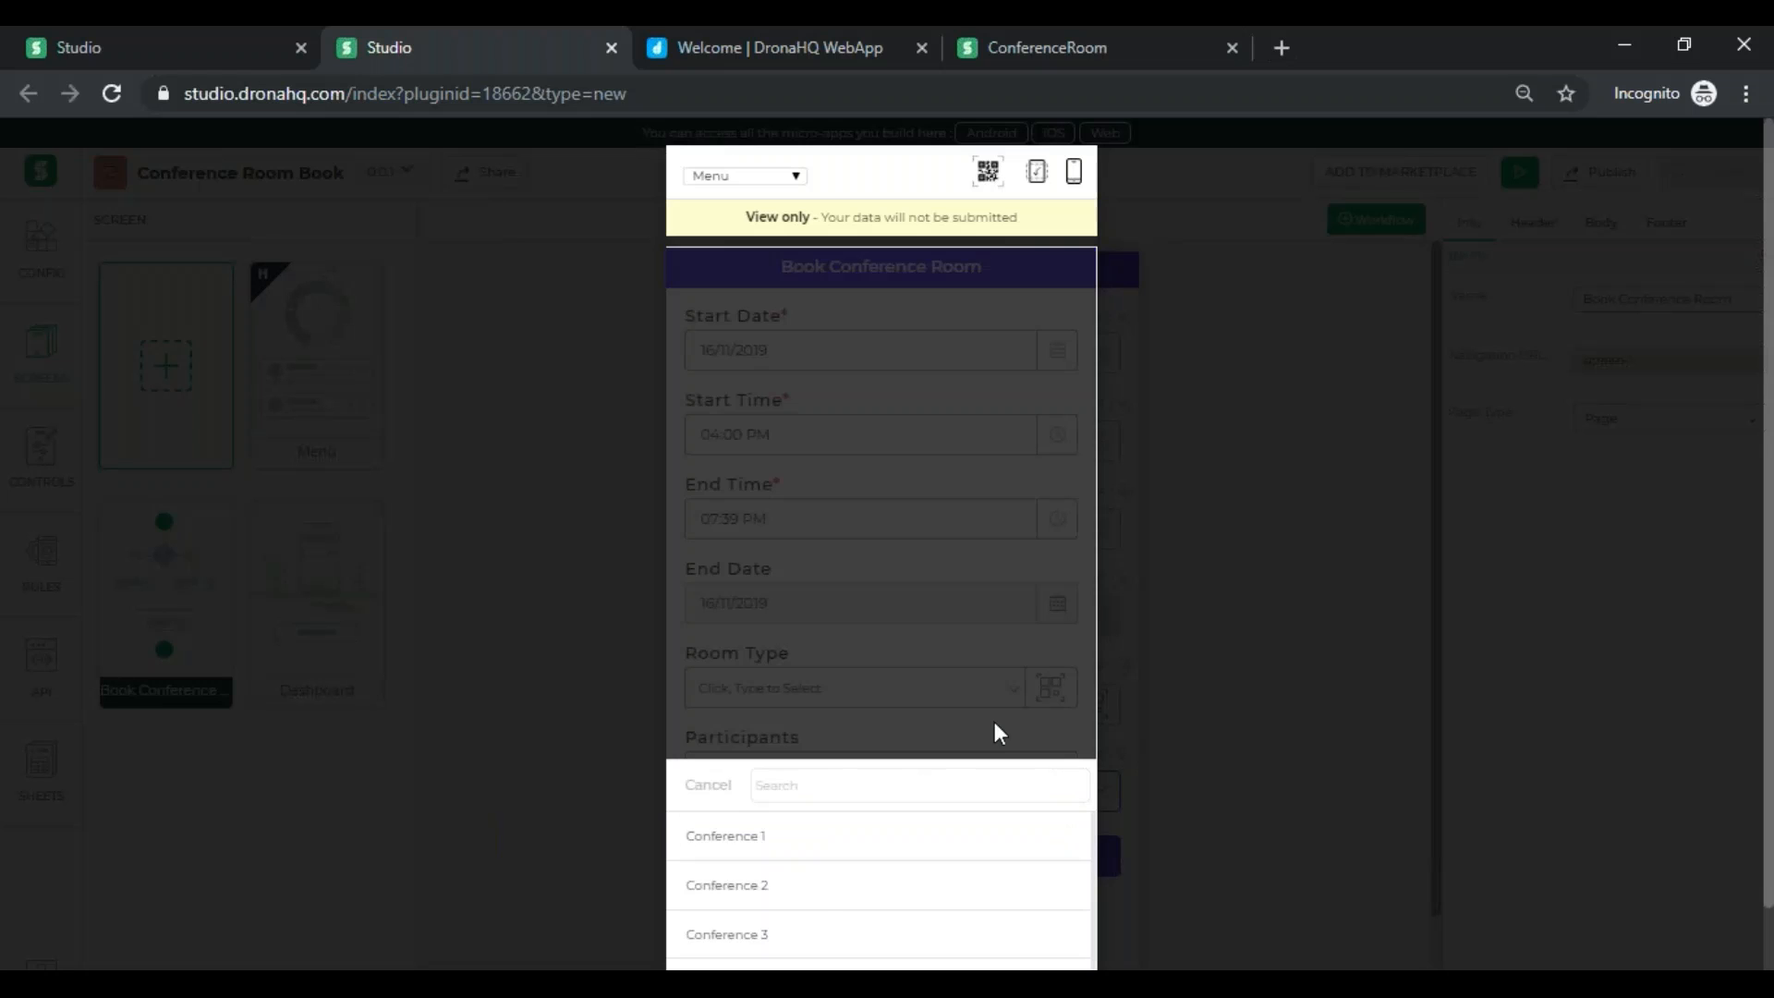
pyautogui.click(763, 885)
pyautogui.click(831, 774)
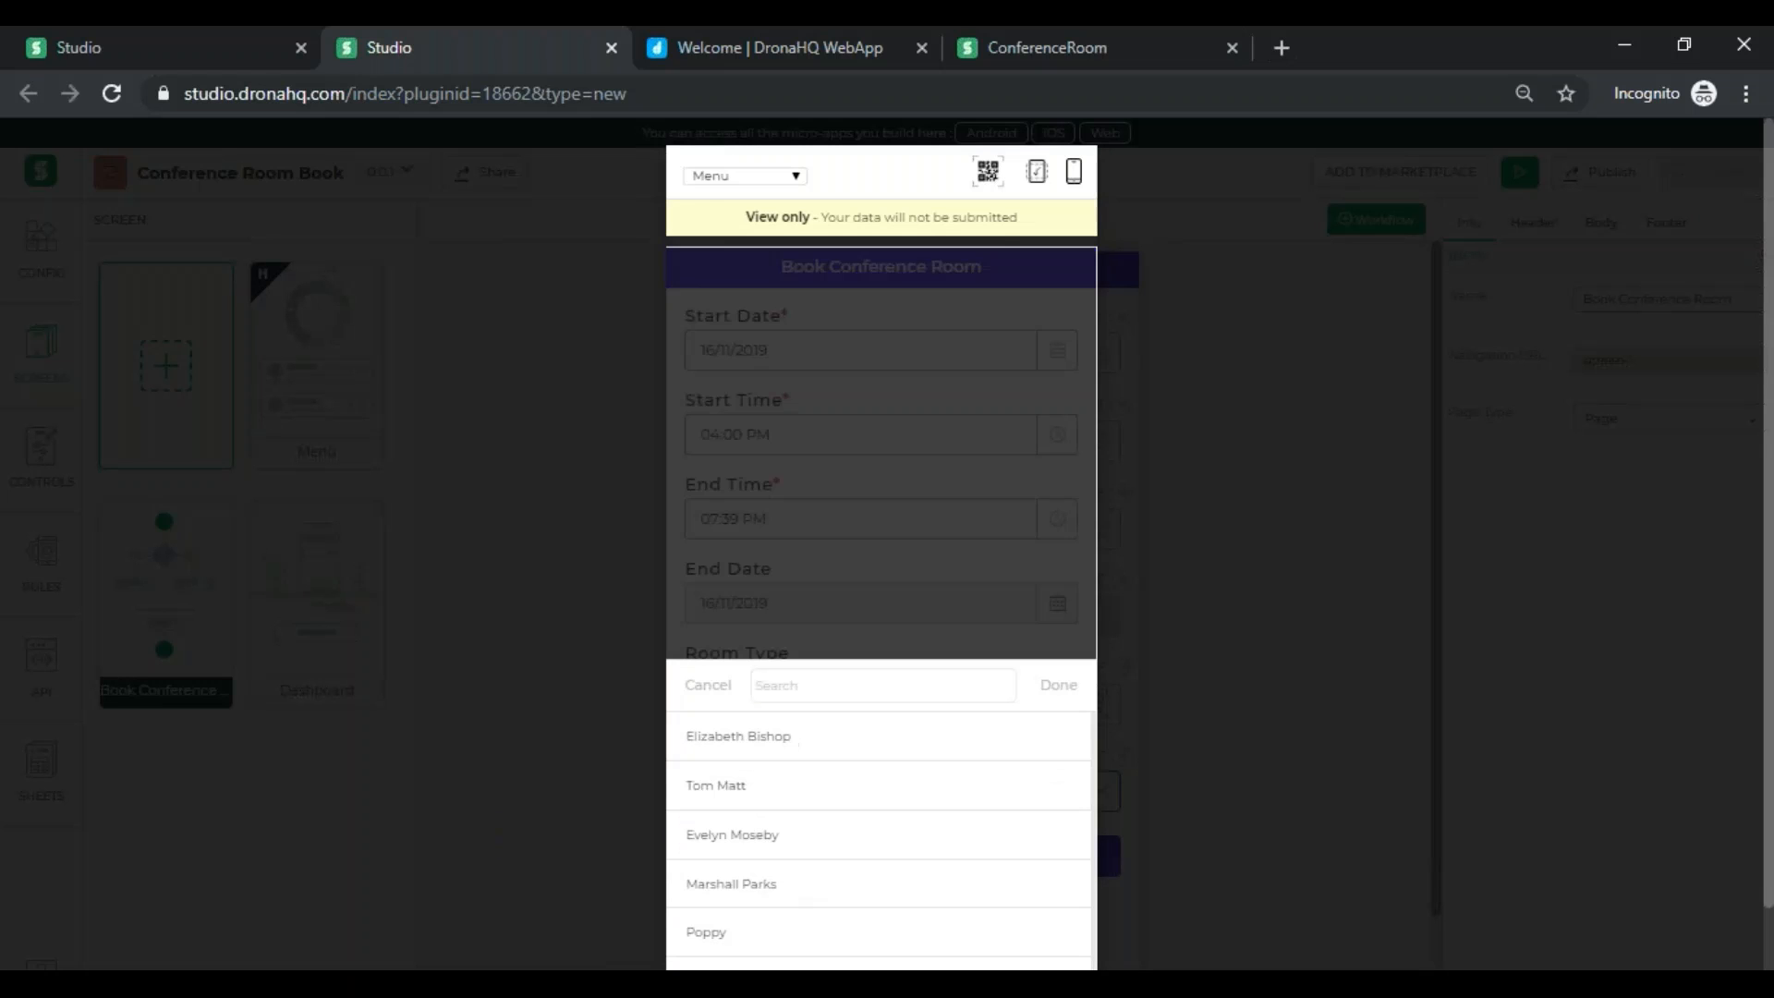
pyautogui.click(807, 681)
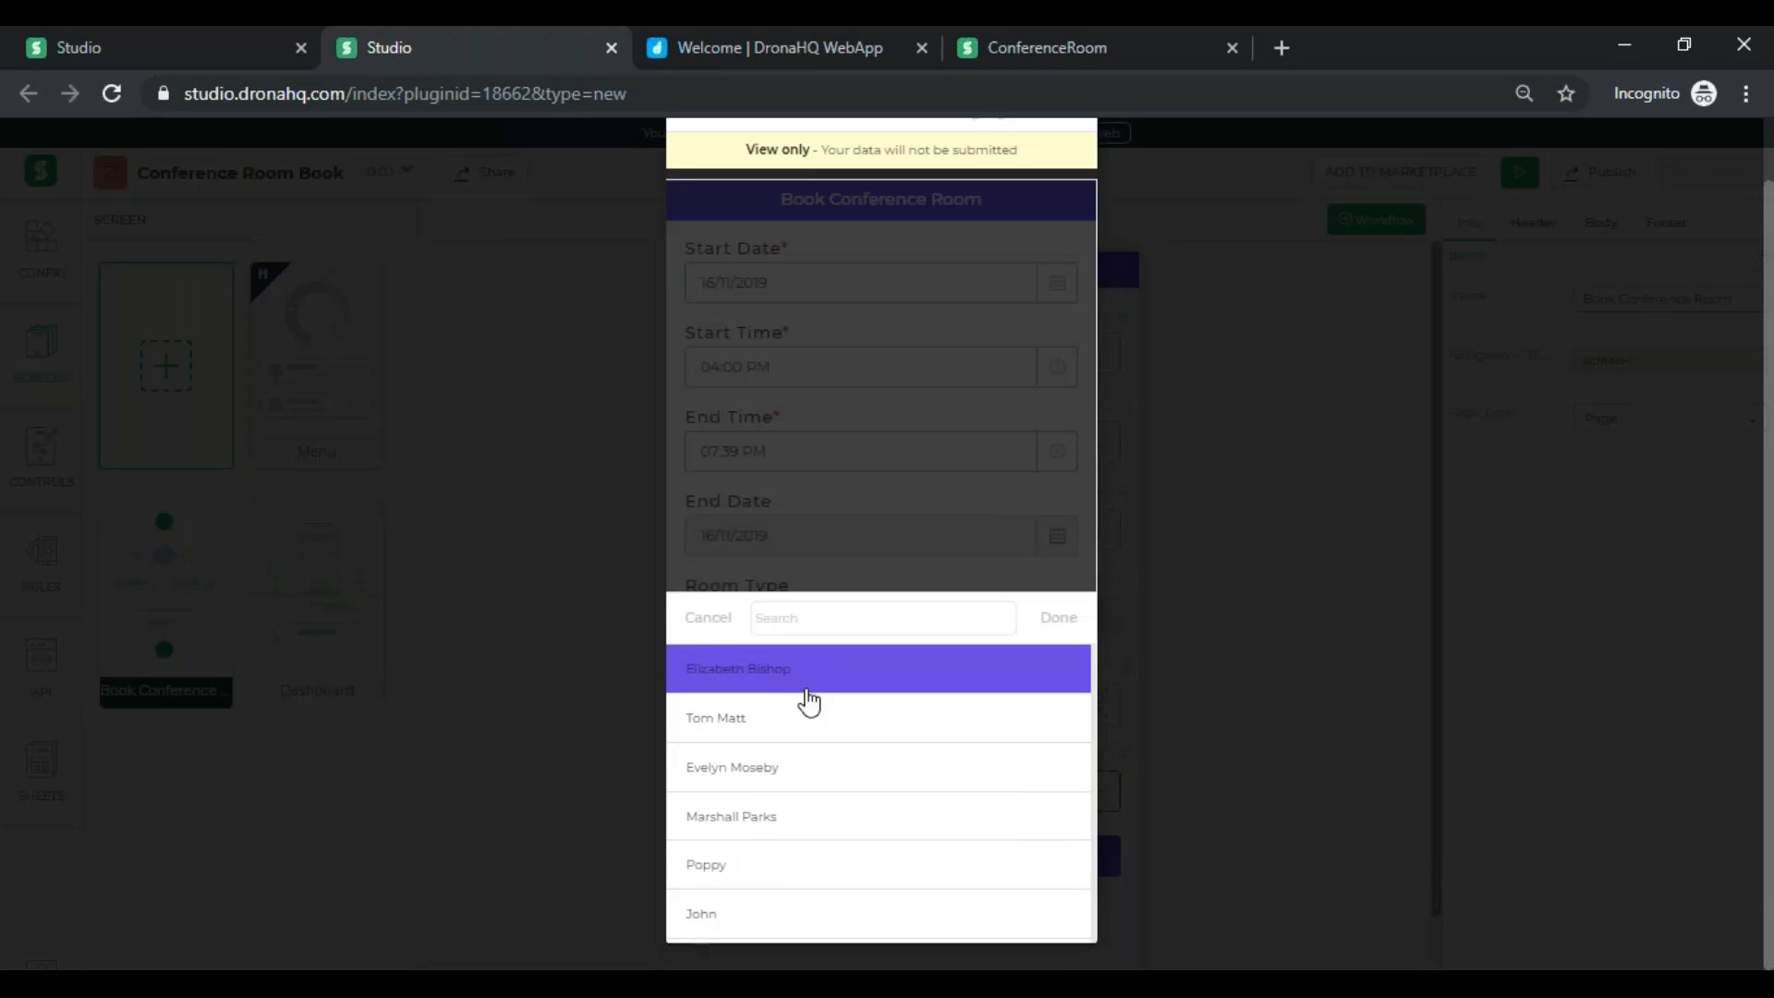
pyautogui.click(805, 722)
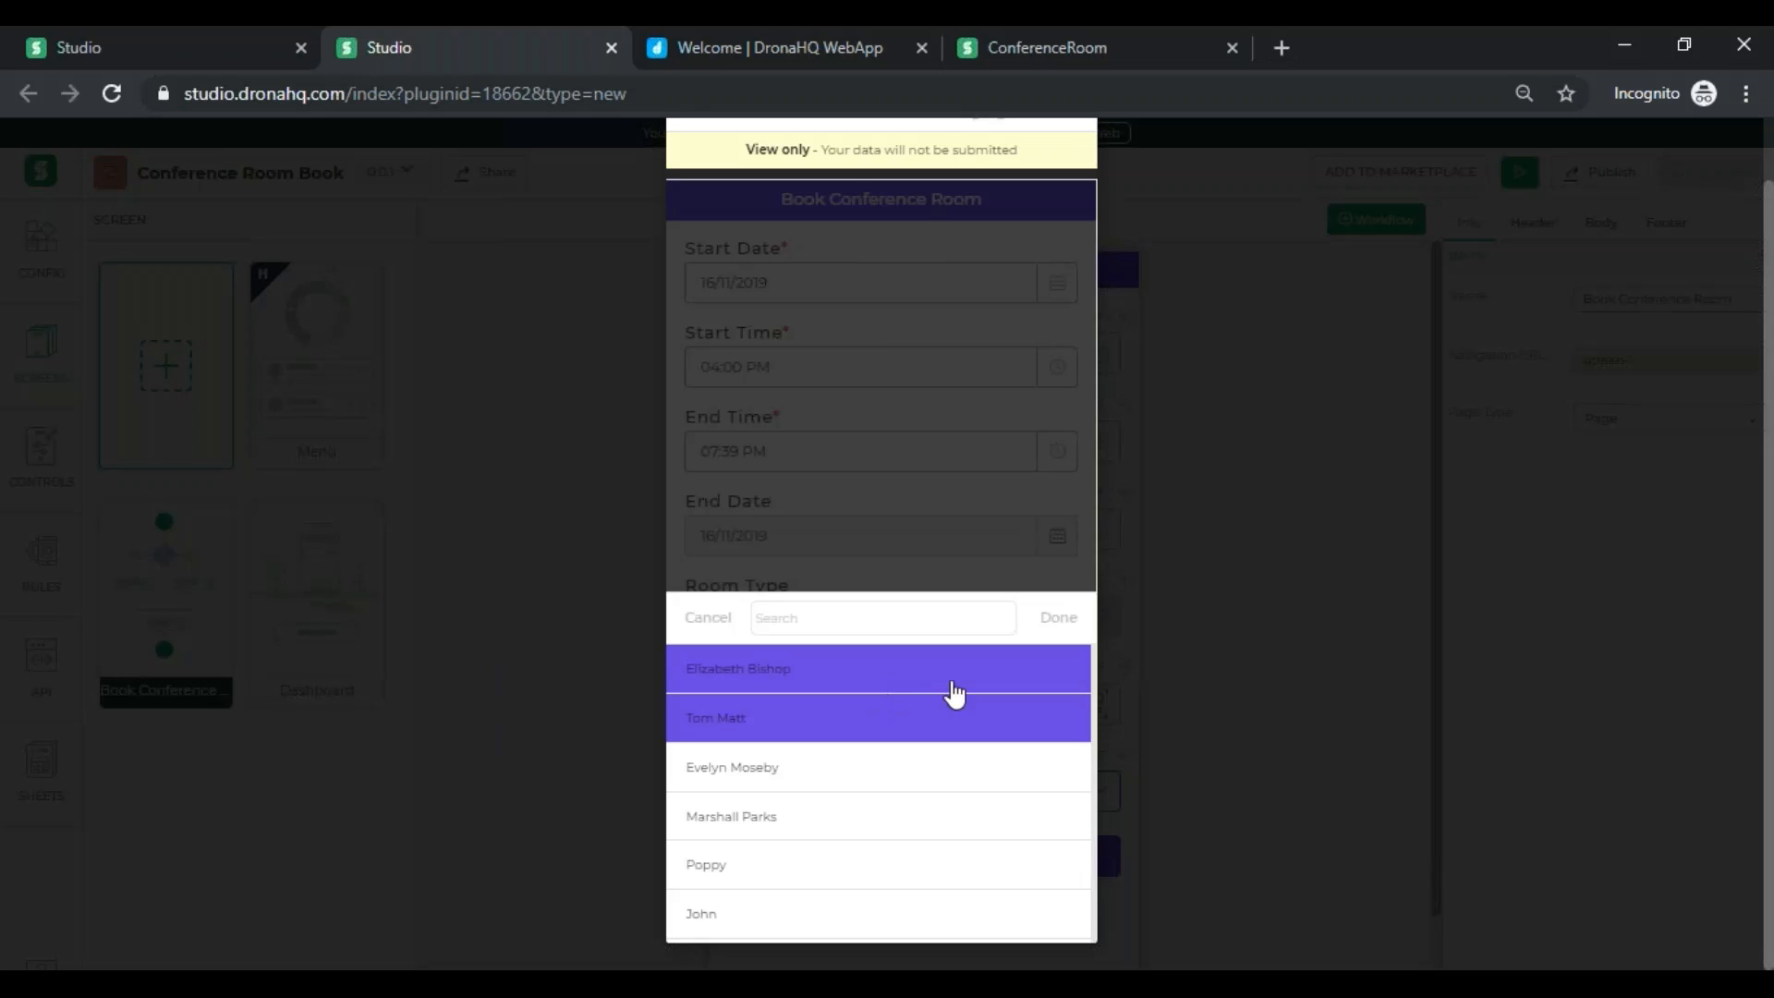
pyautogui.click(1044, 621)
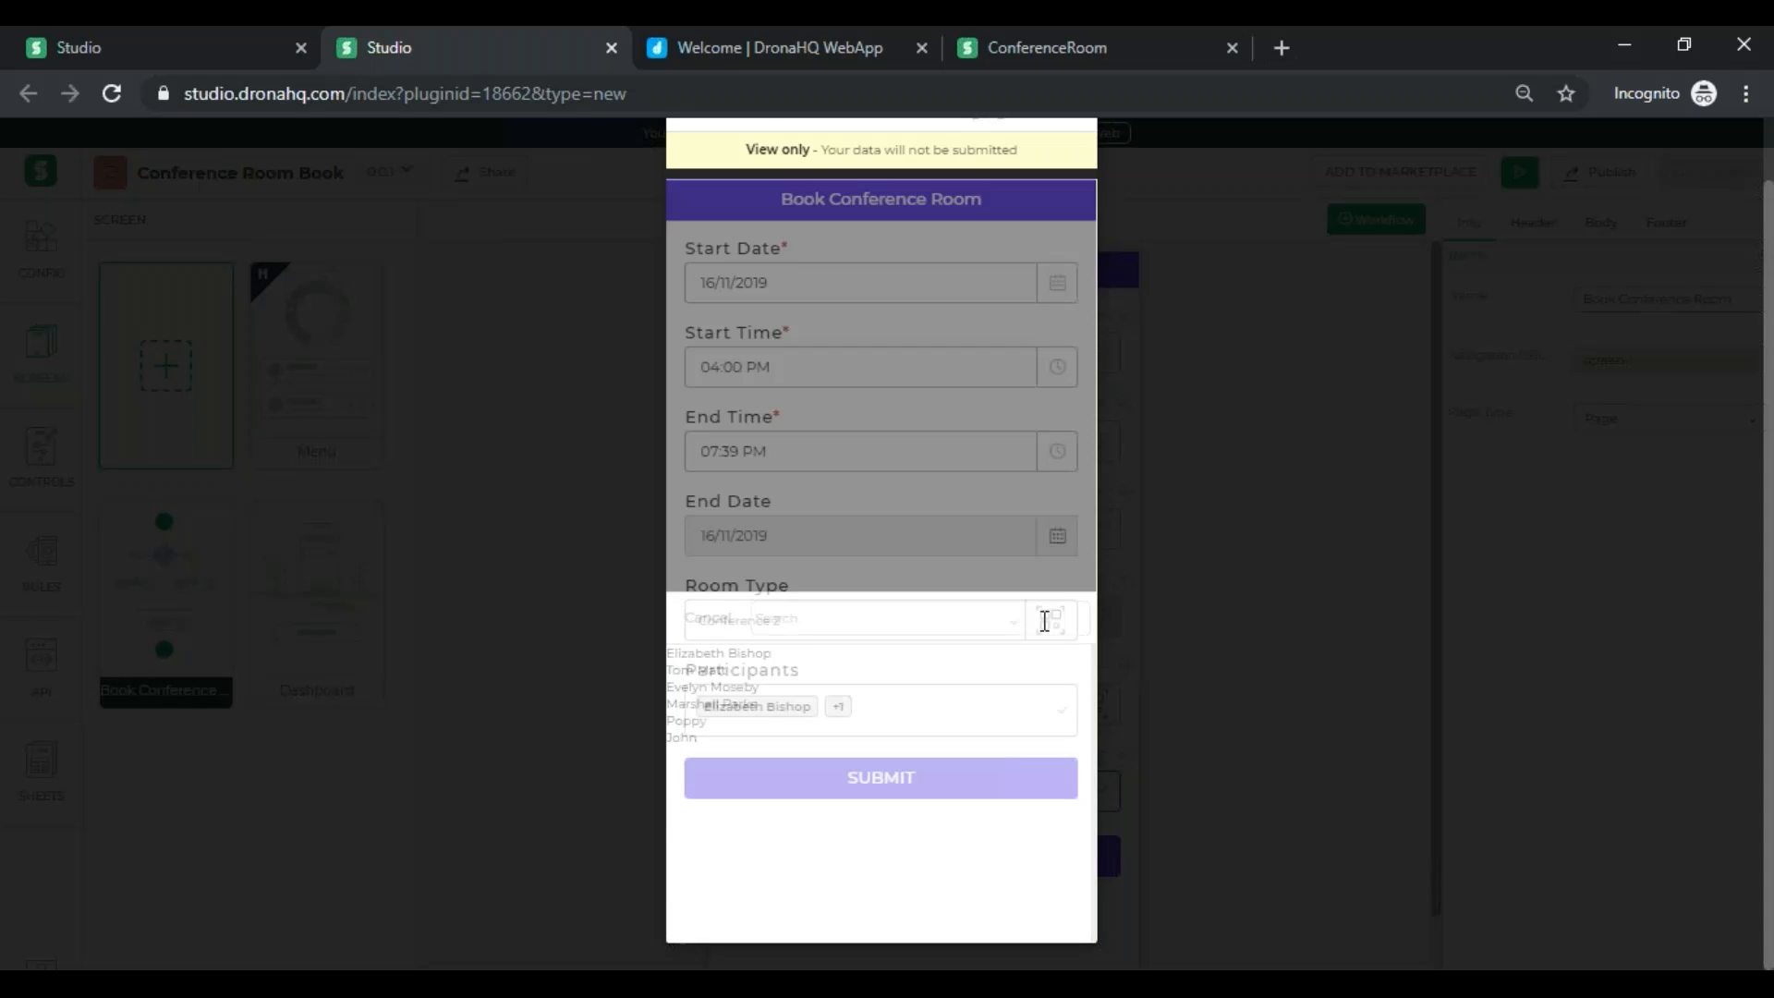
# - Submit the test booking, dismiss the success popup and close the preview
pyautogui.click(881, 777)
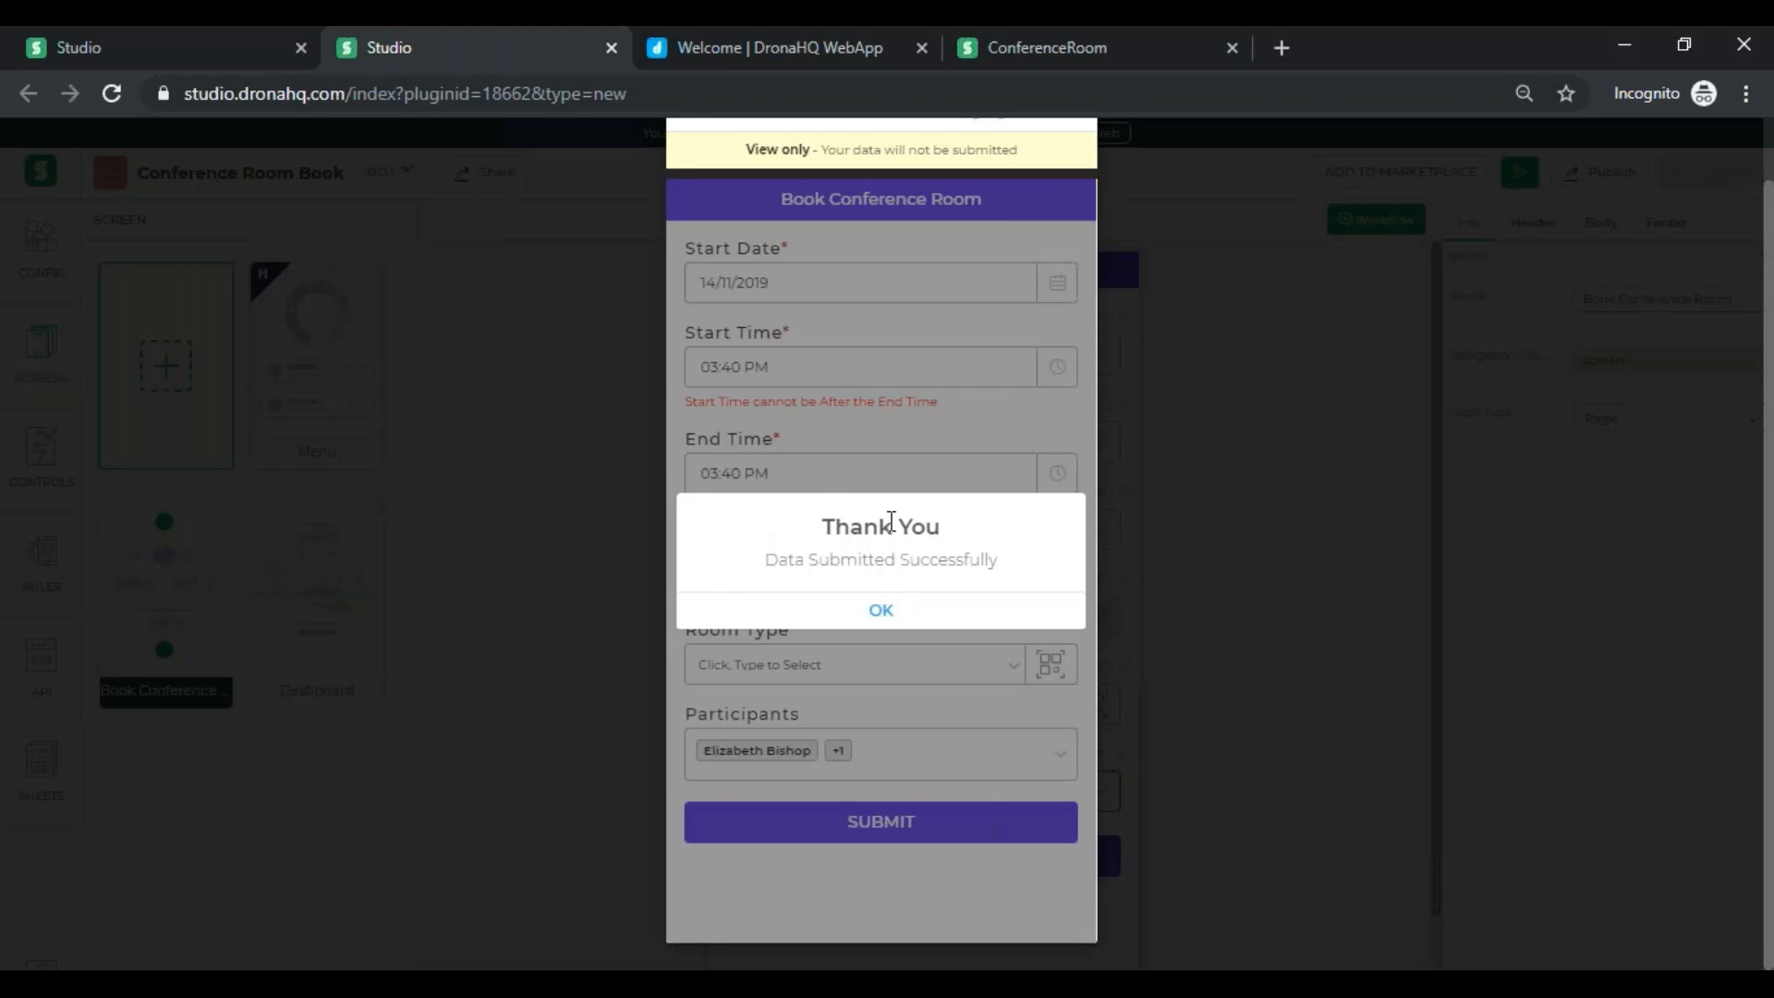
pyautogui.click(881, 612)
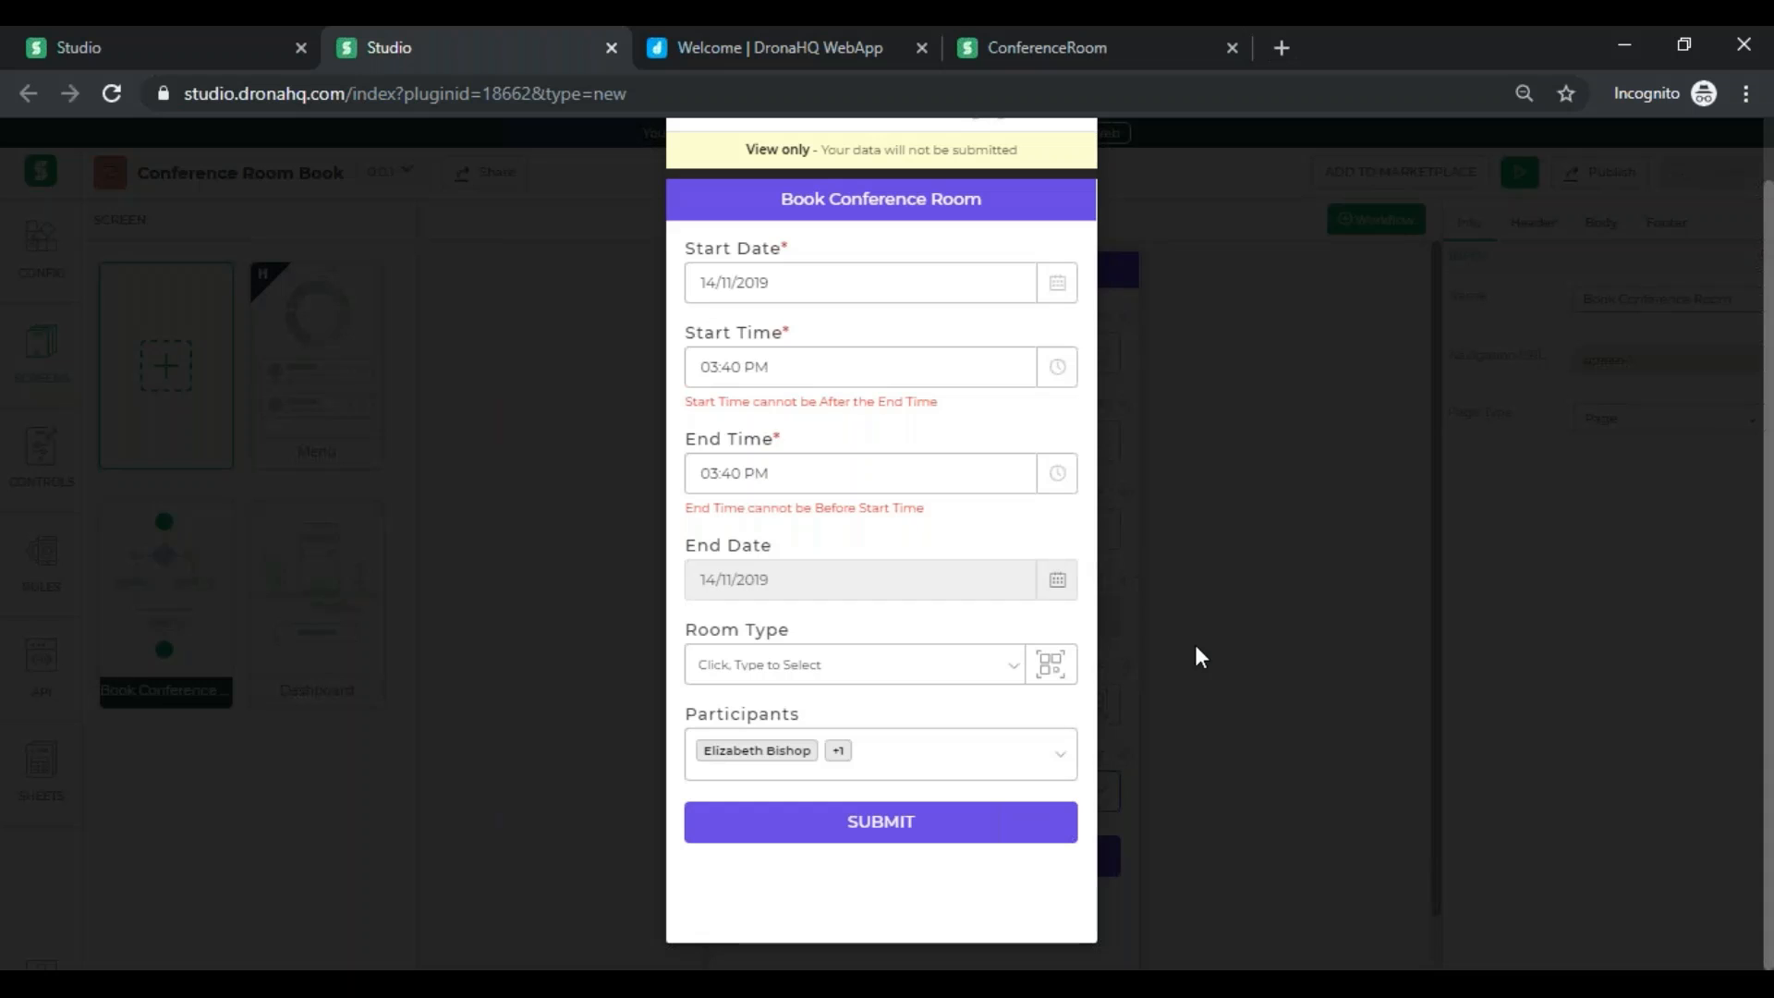
pyautogui.click(1196, 647)
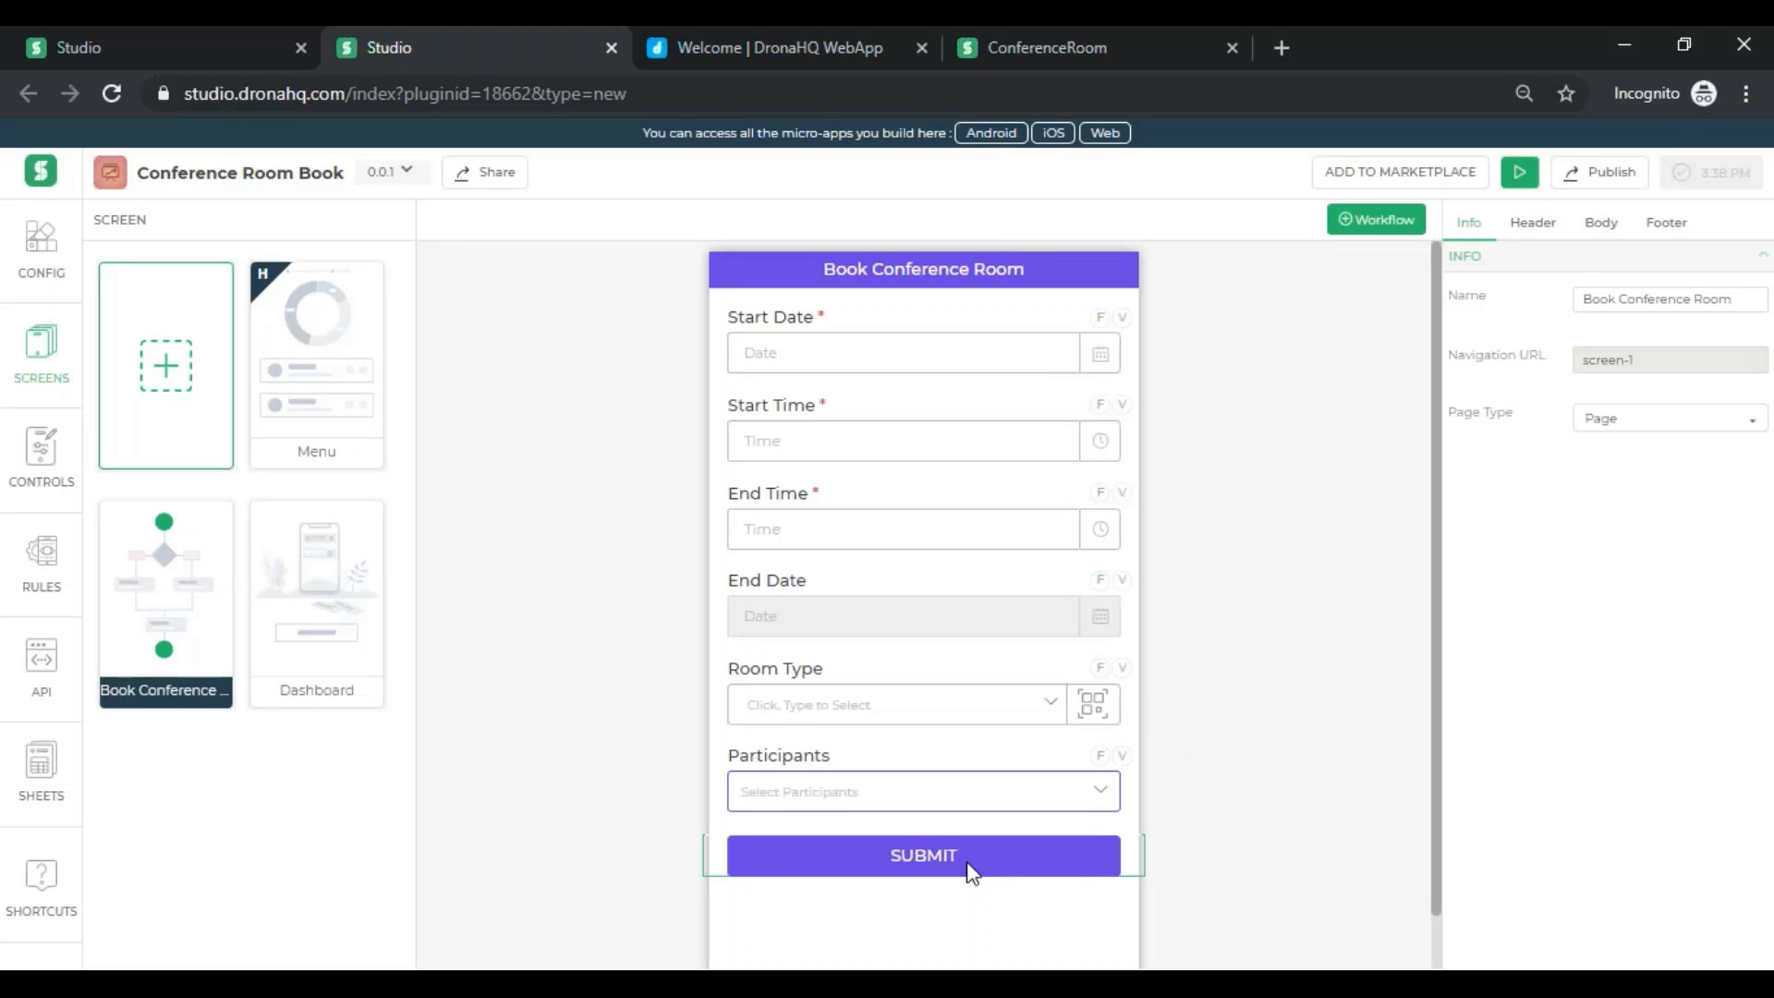
# - Change the SUBMIT button's success callback message to "Booking has been submitted."
pyautogui.click(971, 866)
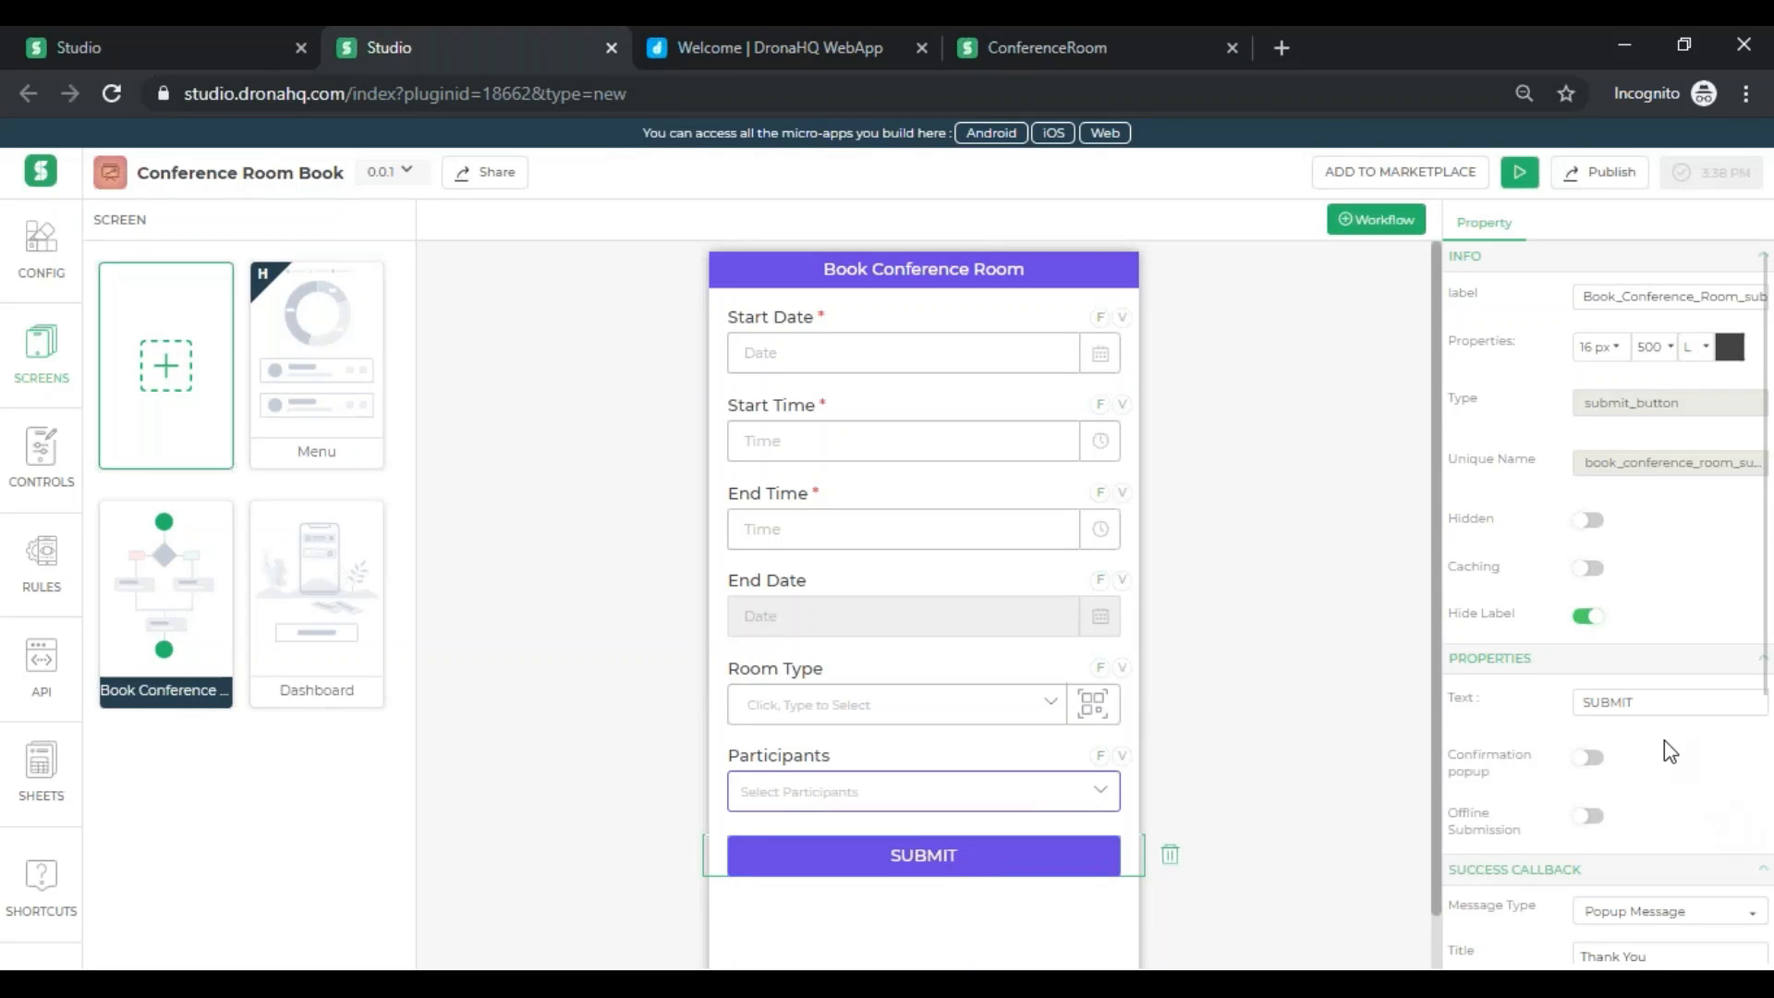
pyautogui.scroll(-2, 1664, 739)
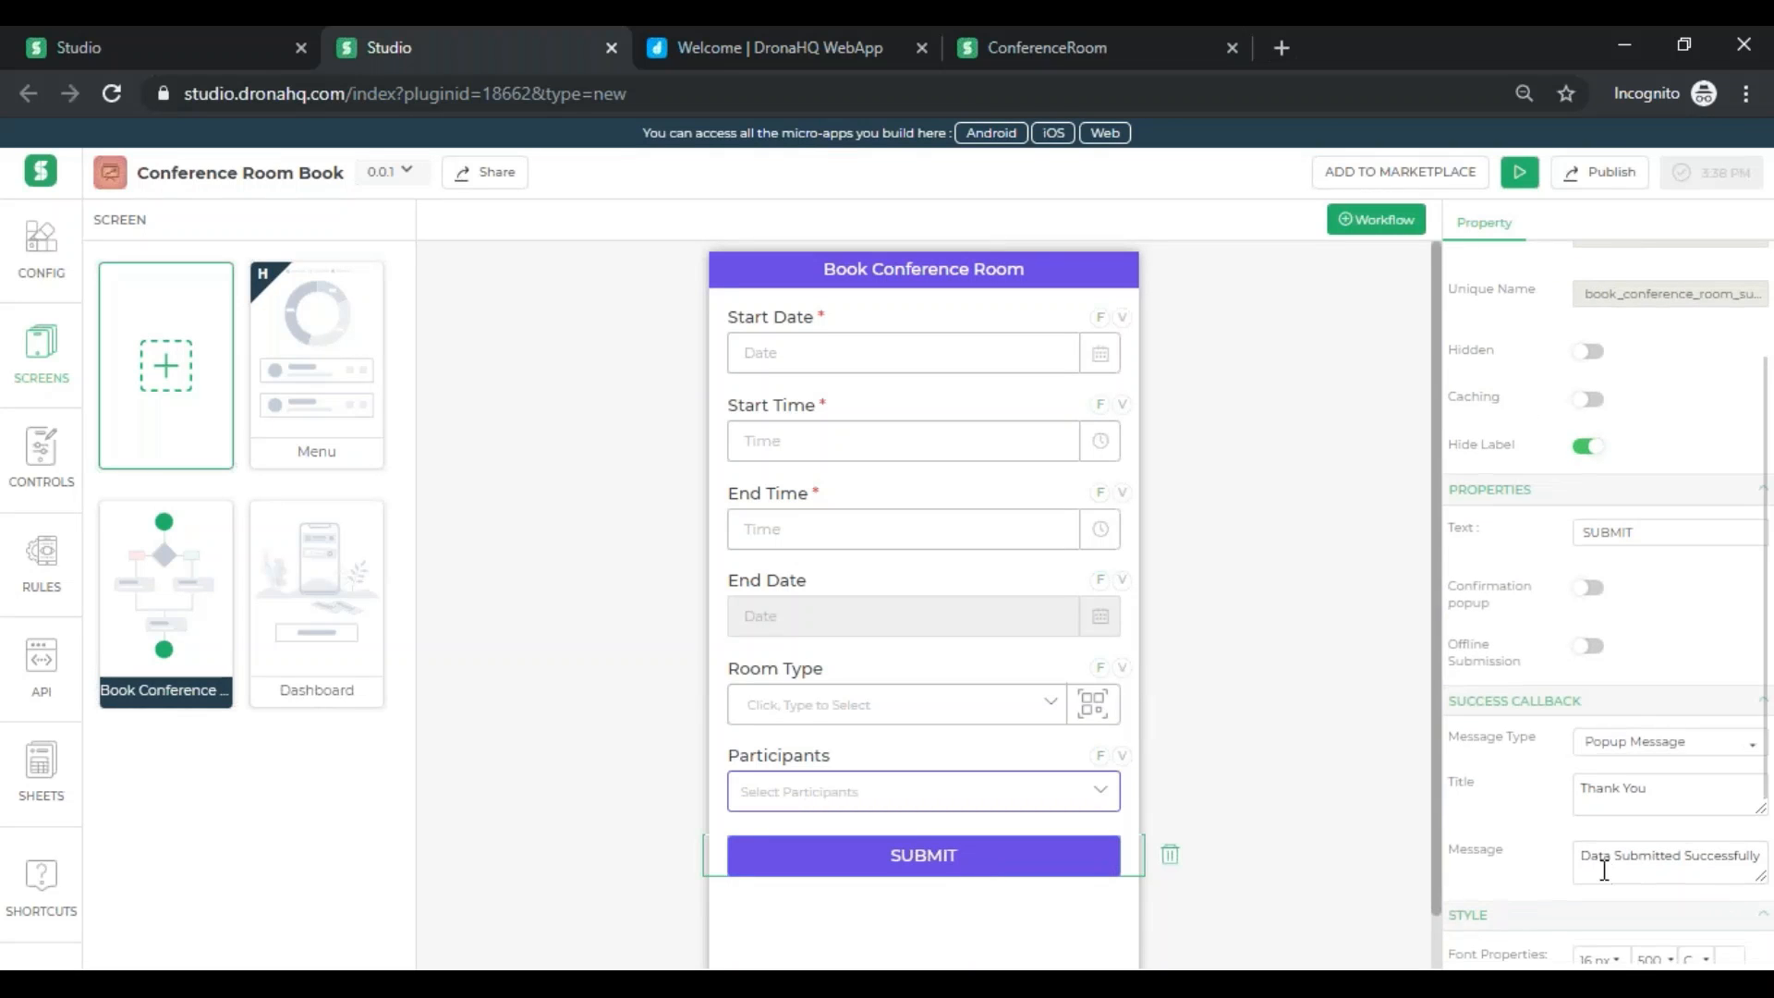
pyautogui.click(1698, 855)
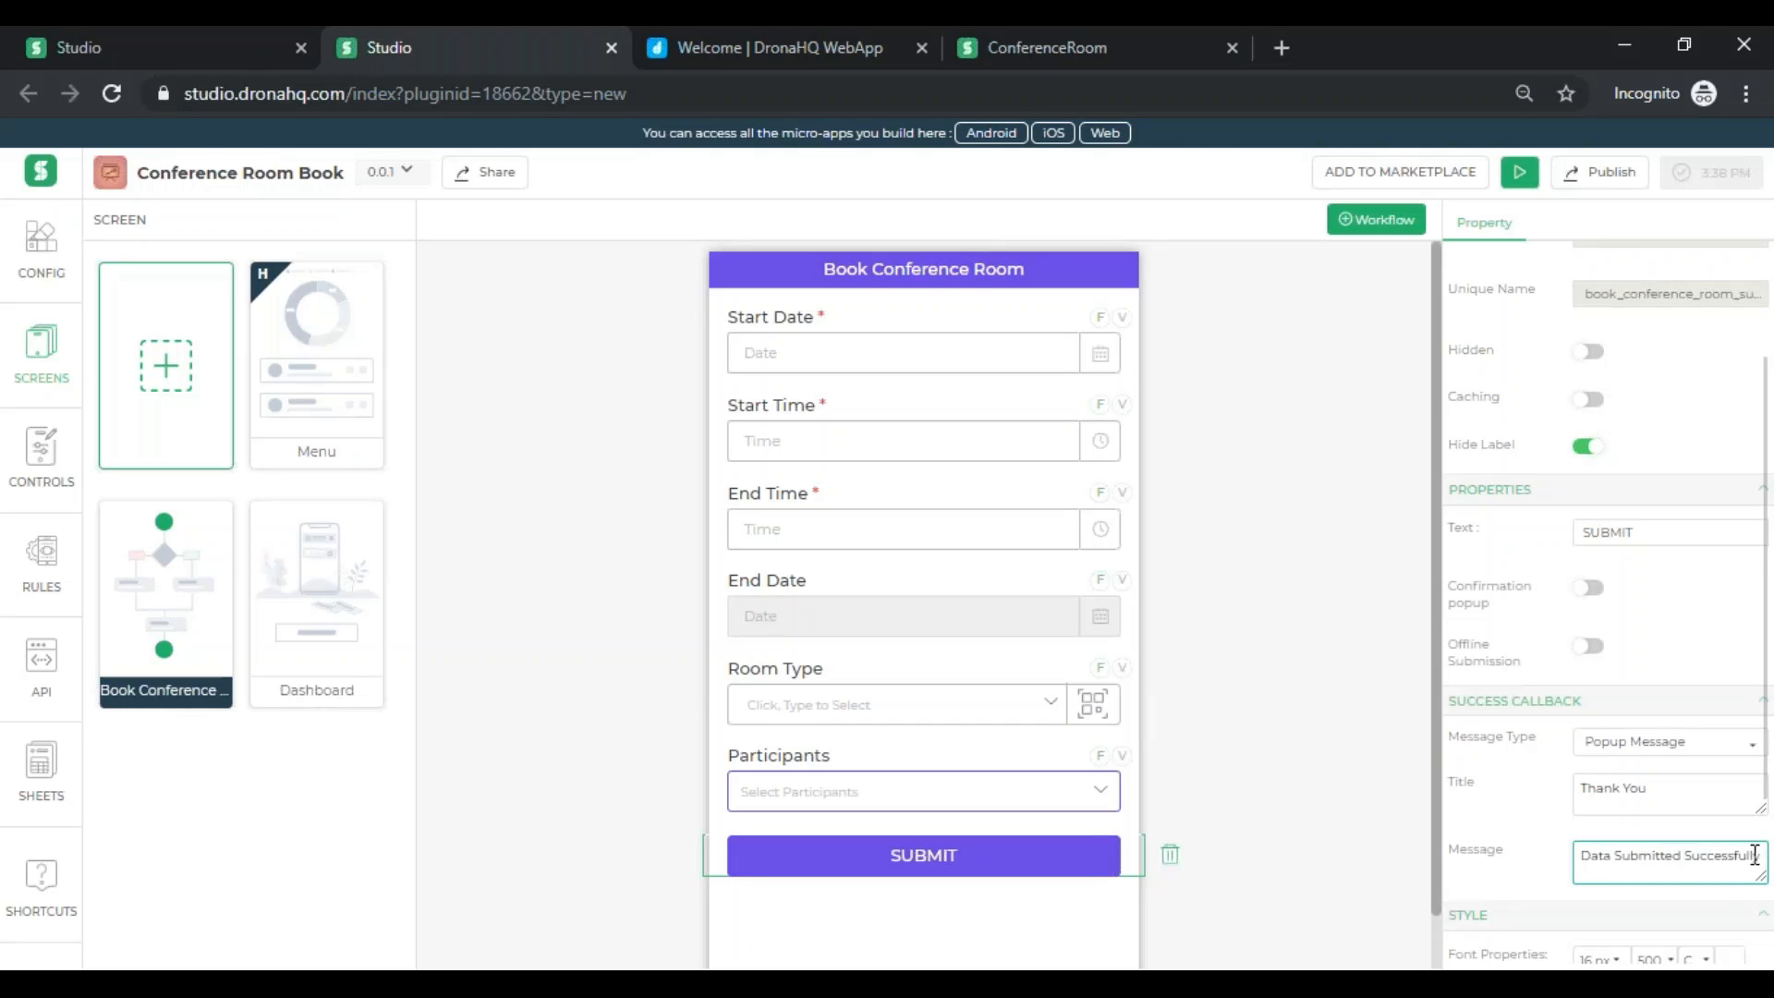
pyautogui.hotkey('ctrl', 'a')
pyautogui.press('BackSpace')
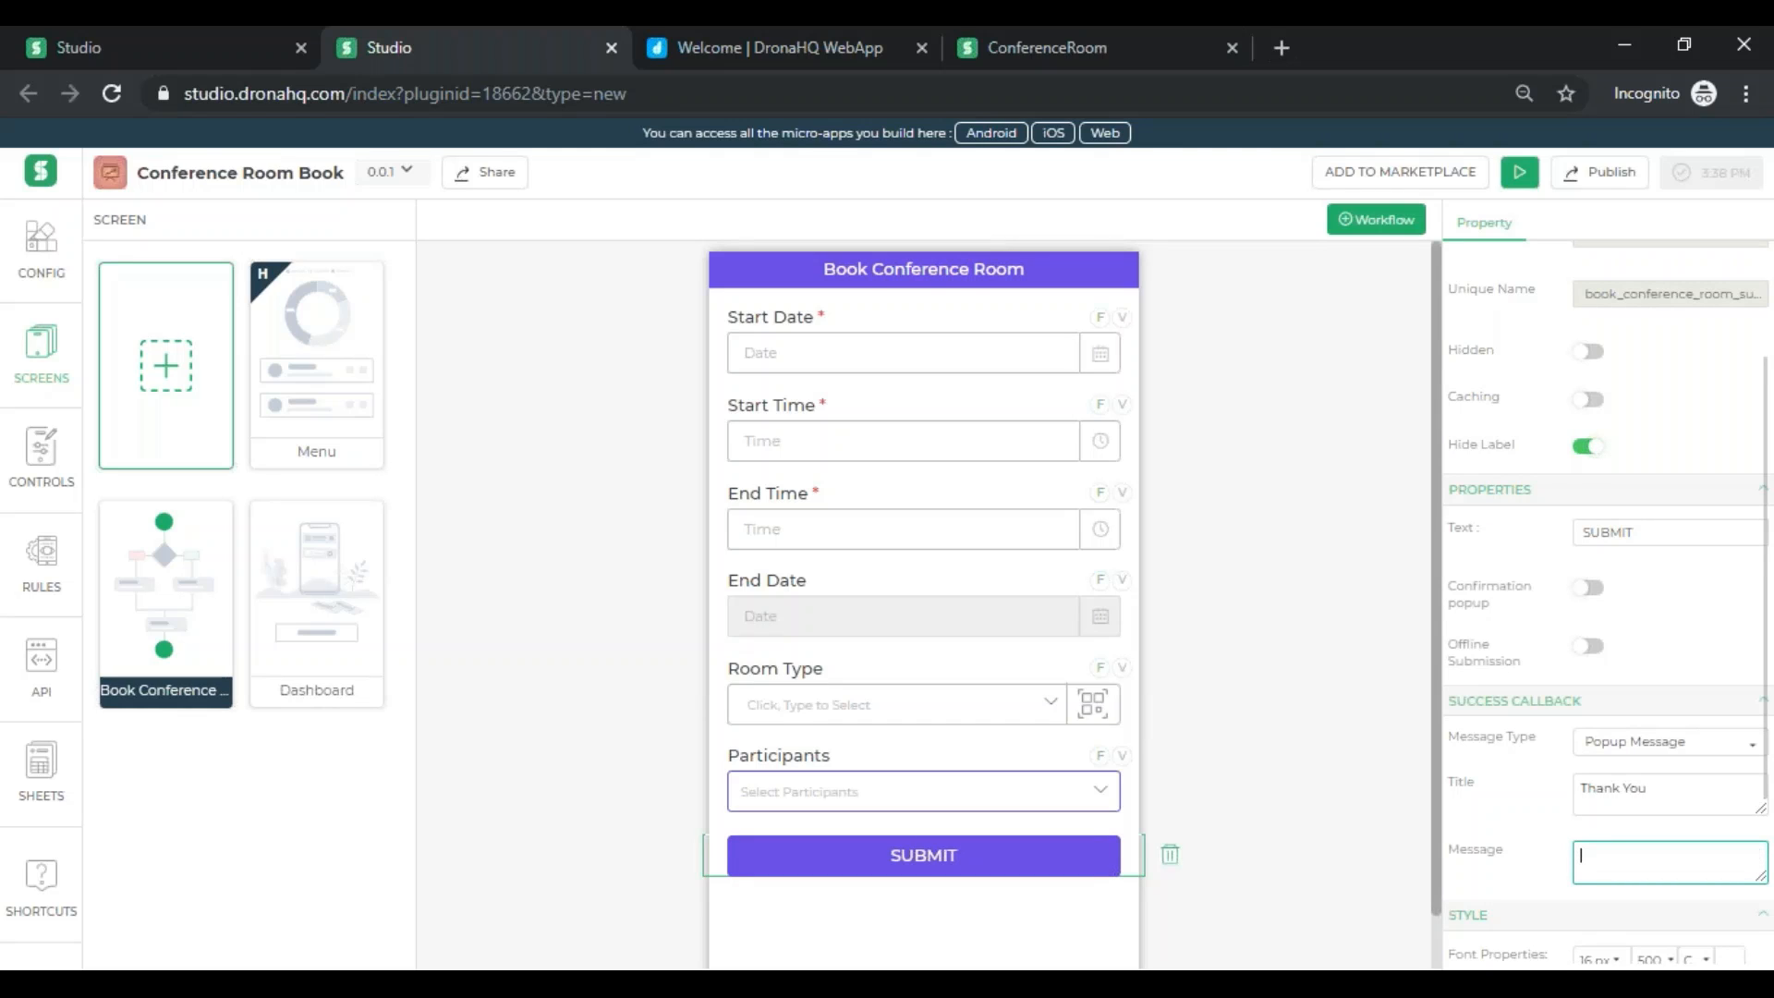
pyautogui.write('Booking has been submitted.')
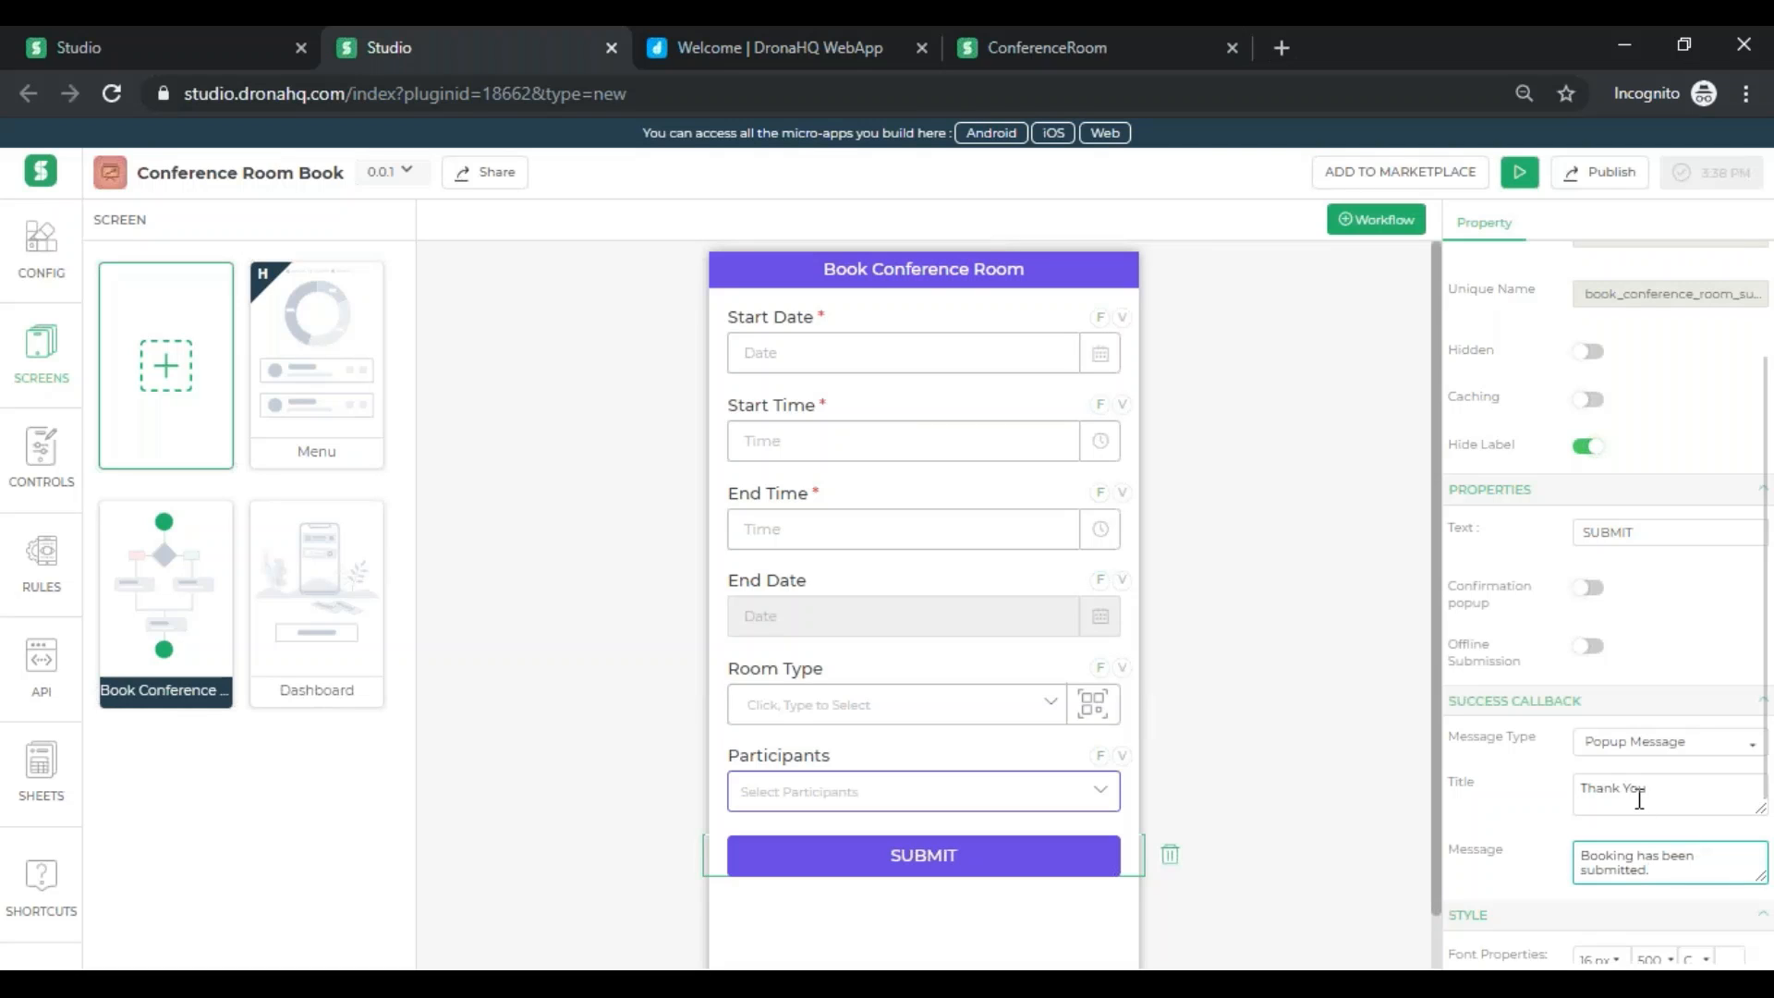
pyautogui.click(1183, 532)
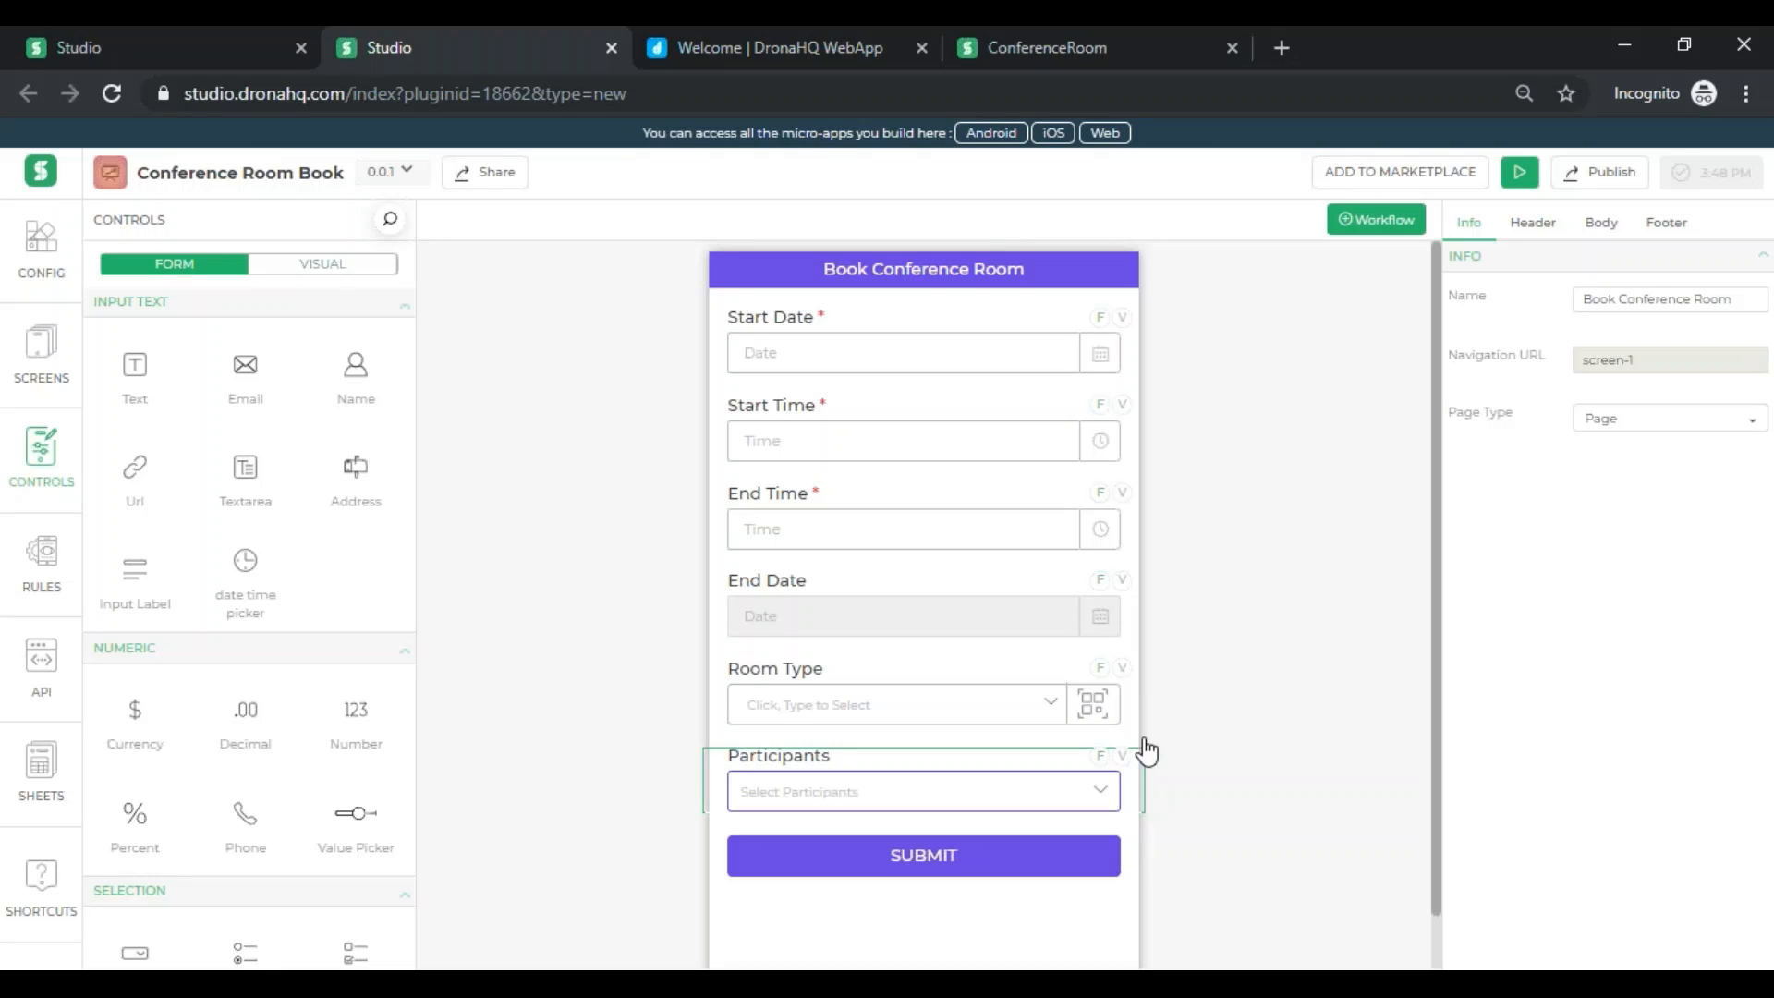
# - Switch to the ConferenceRoom sheet and enter two new columns named Room and Participant
pyautogui.click(1088, 37)
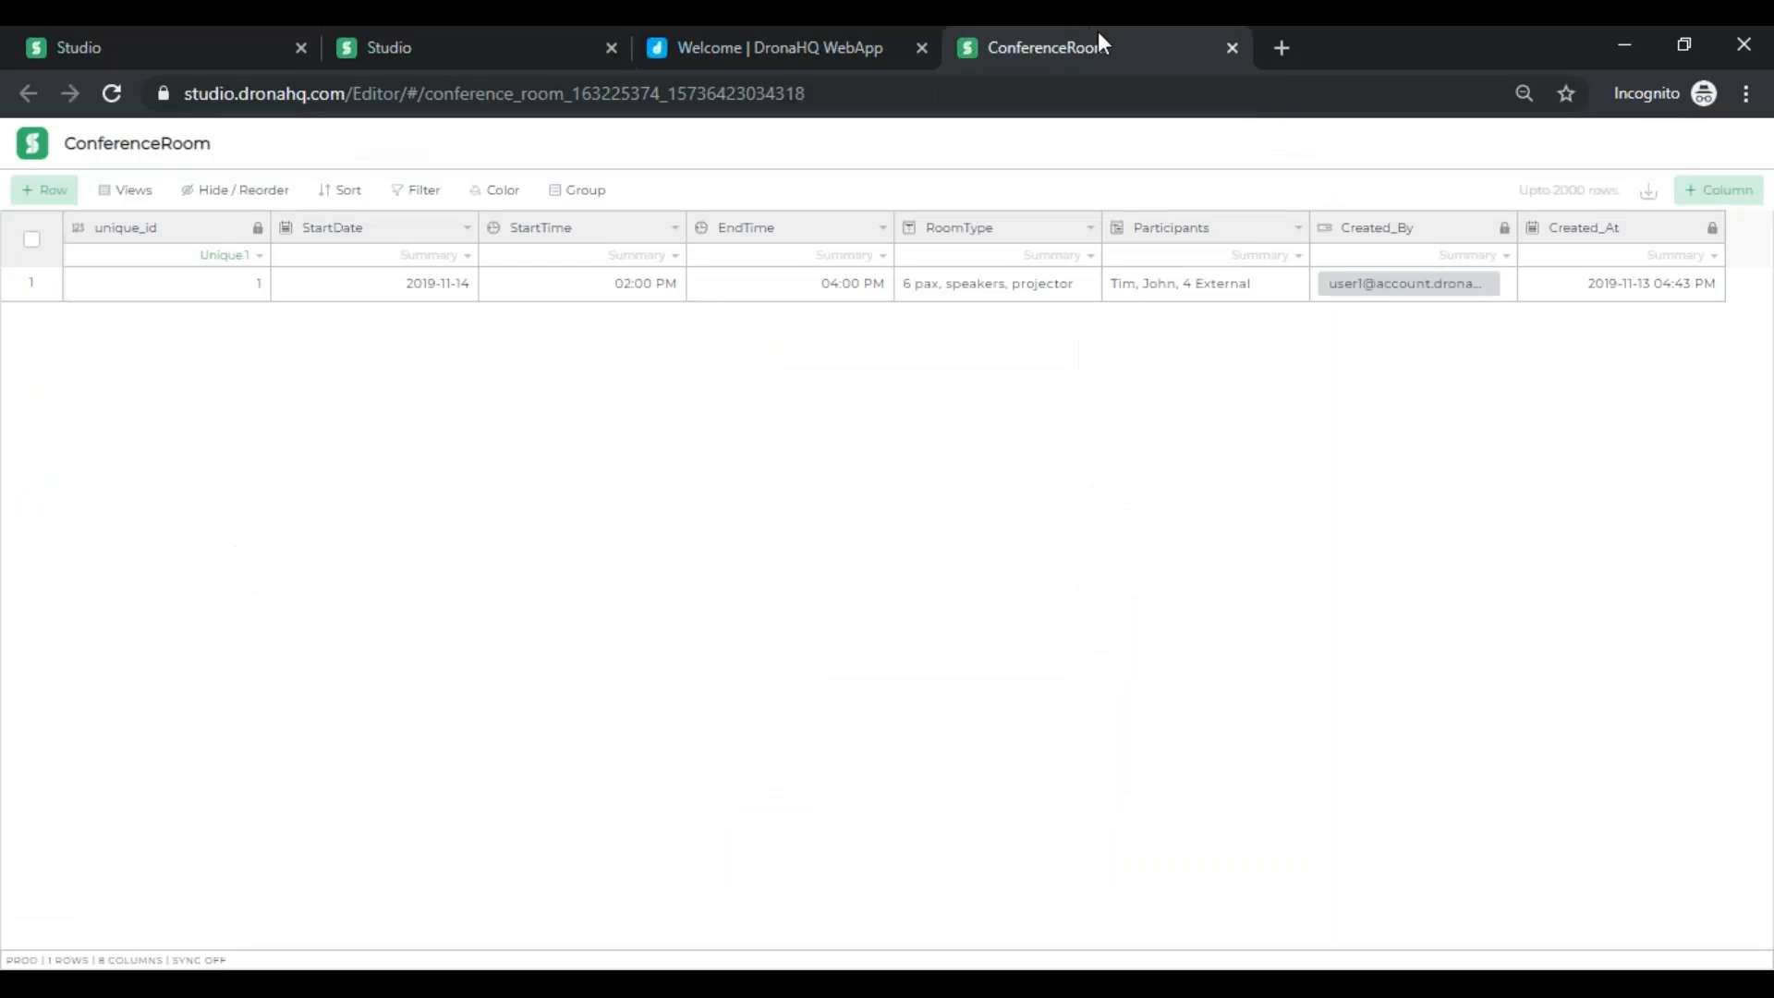
pyautogui.click(1707, 205)
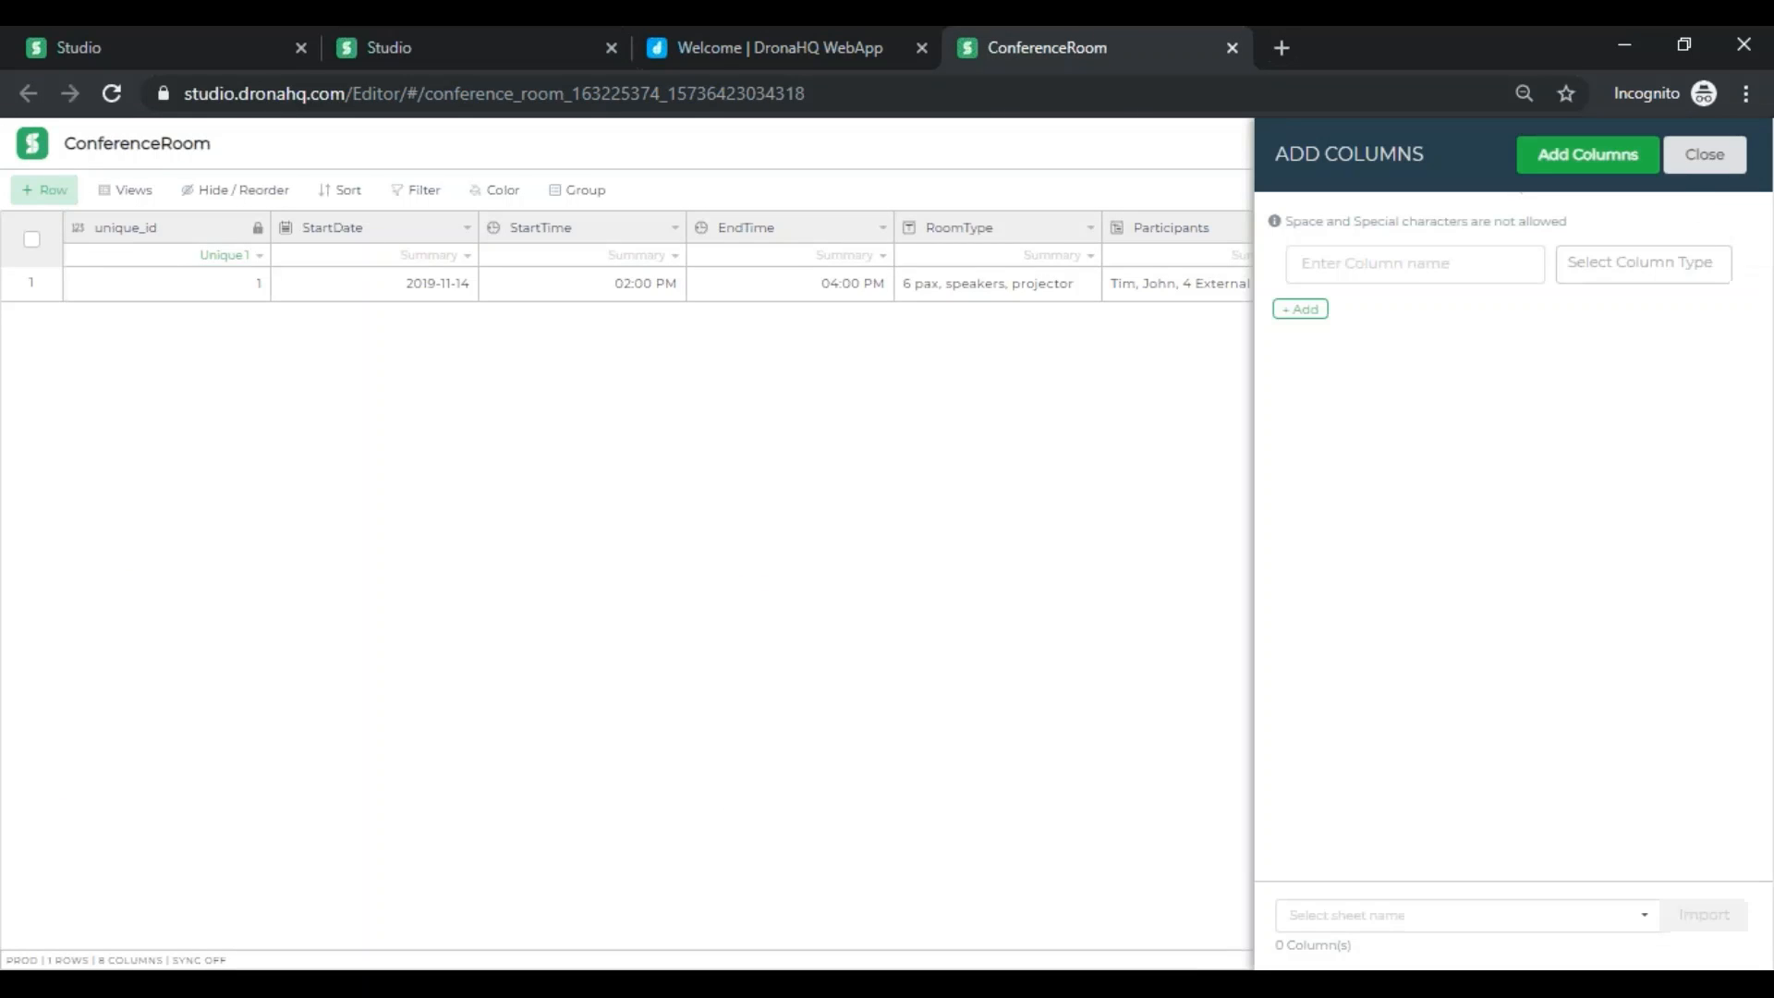
pyautogui.click(1411, 273)
pyautogui.write('Room')
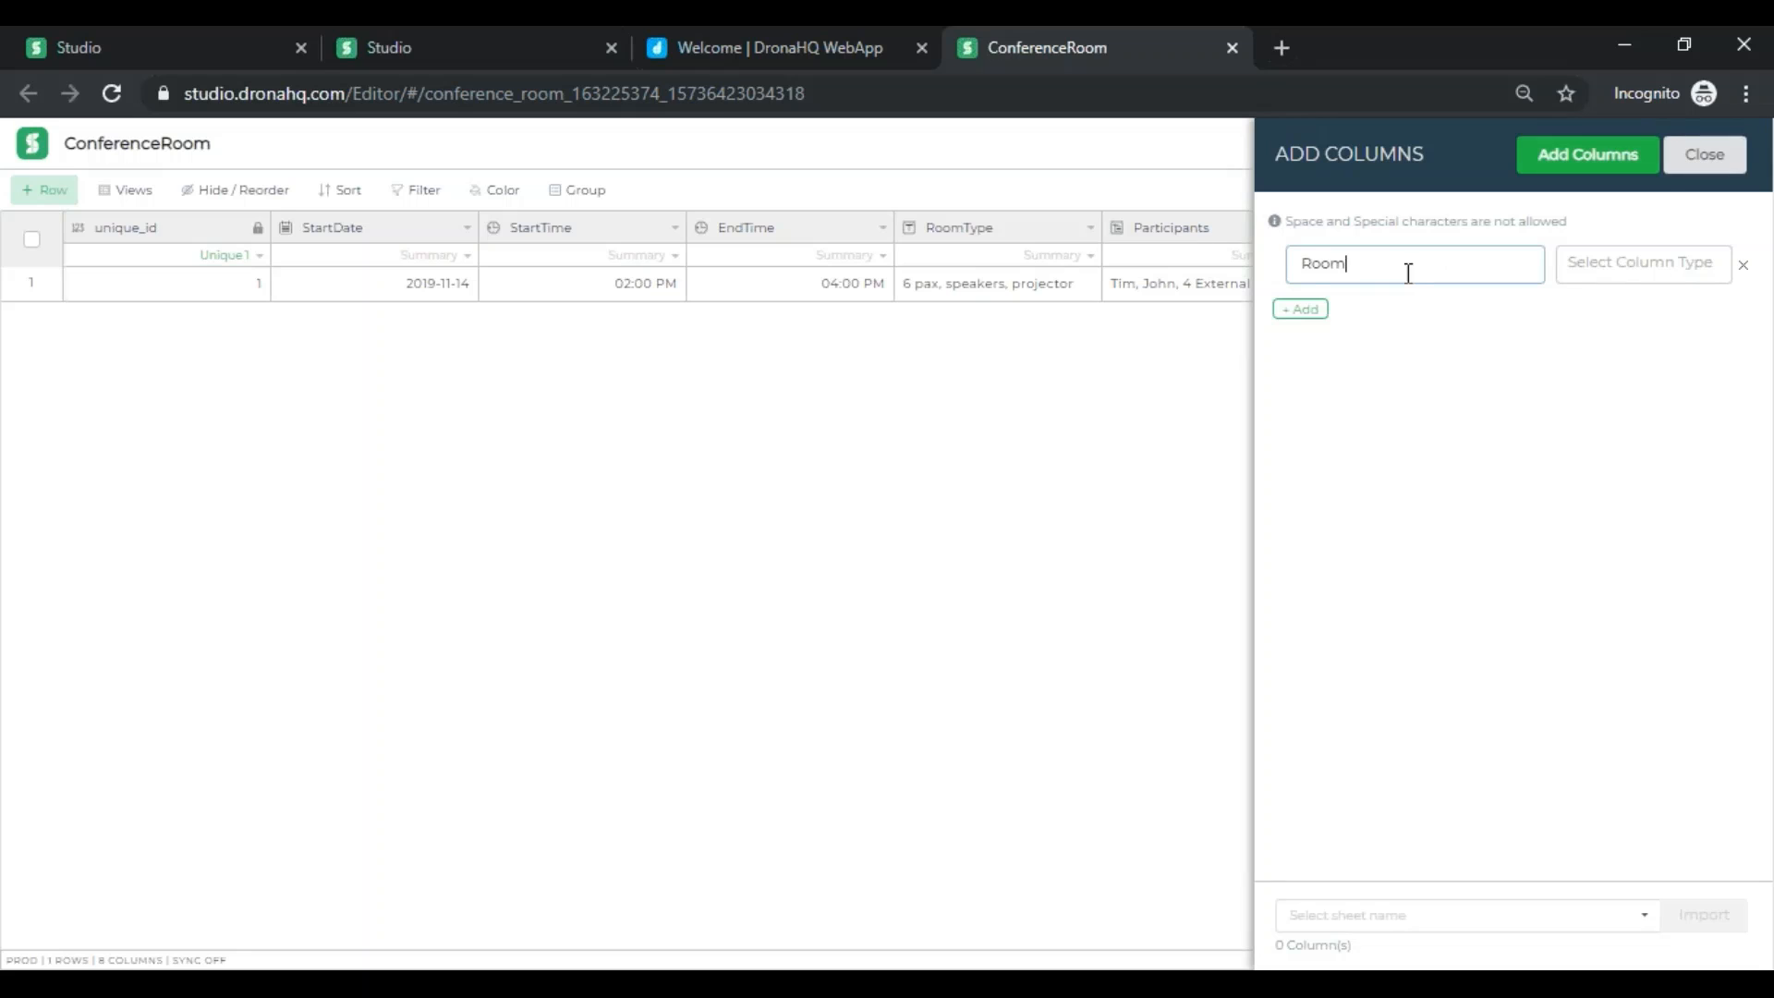
pyautogui.click(1307, 311)
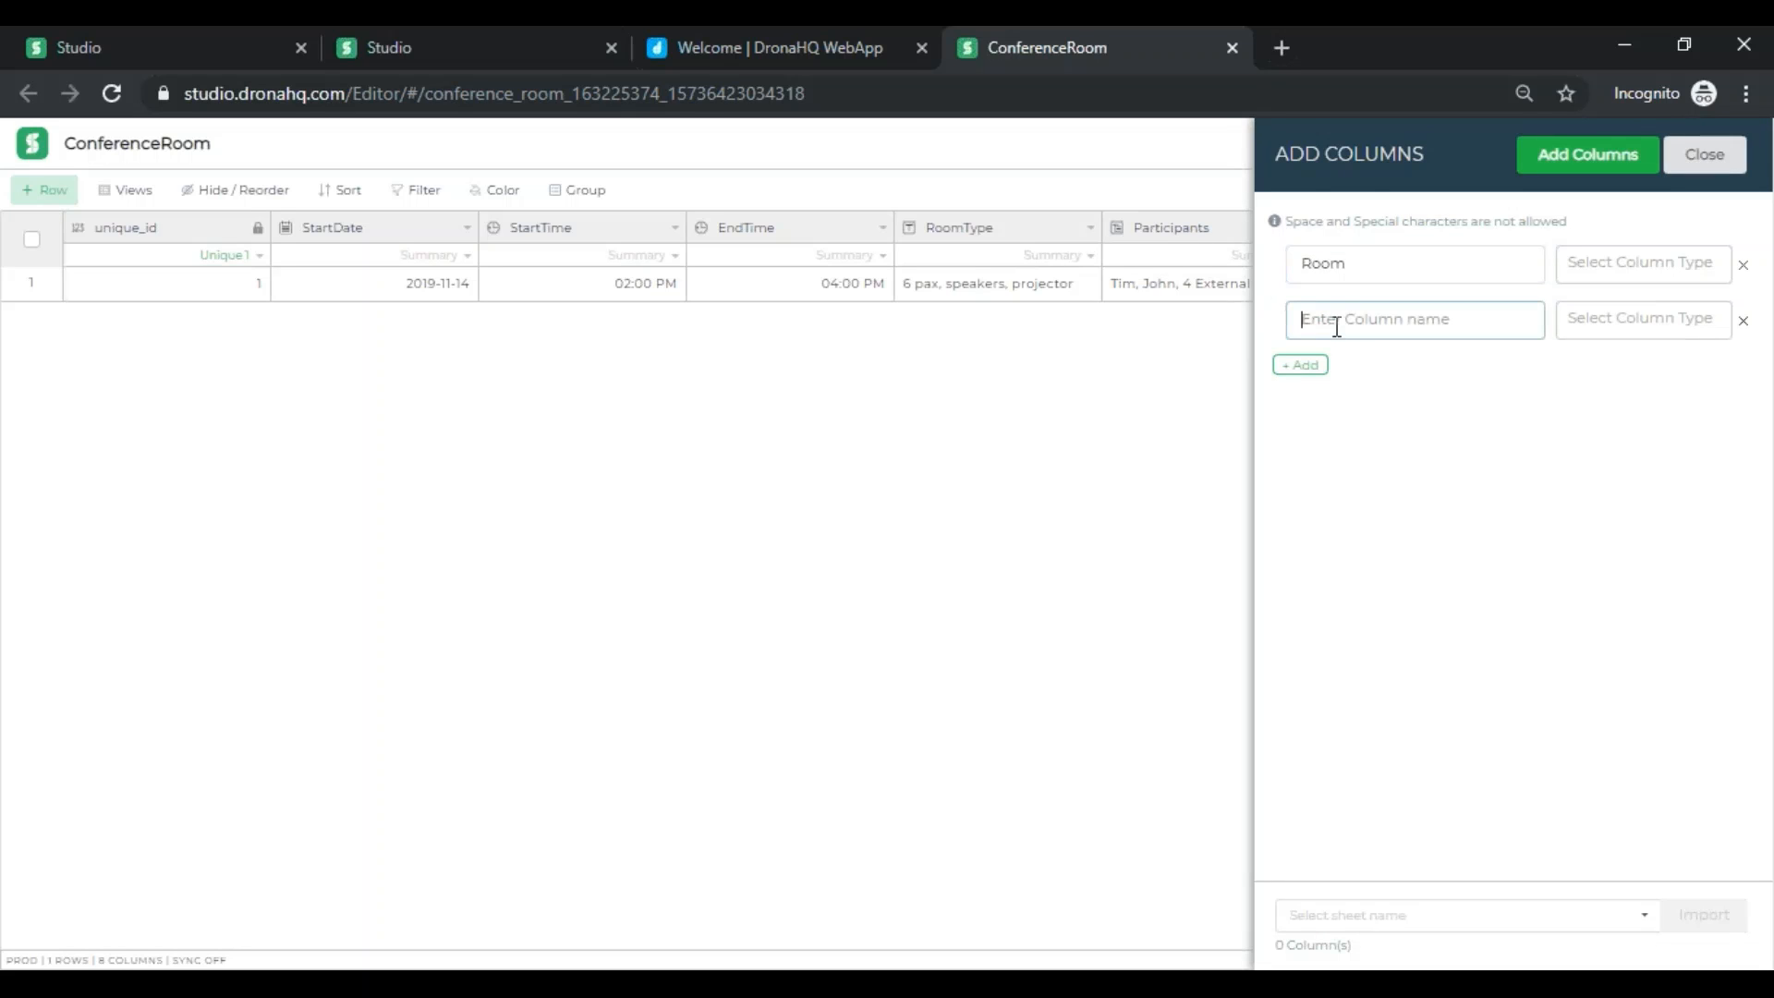
pyautogui.write('Participants')
pyautogui.click(1581, 265)
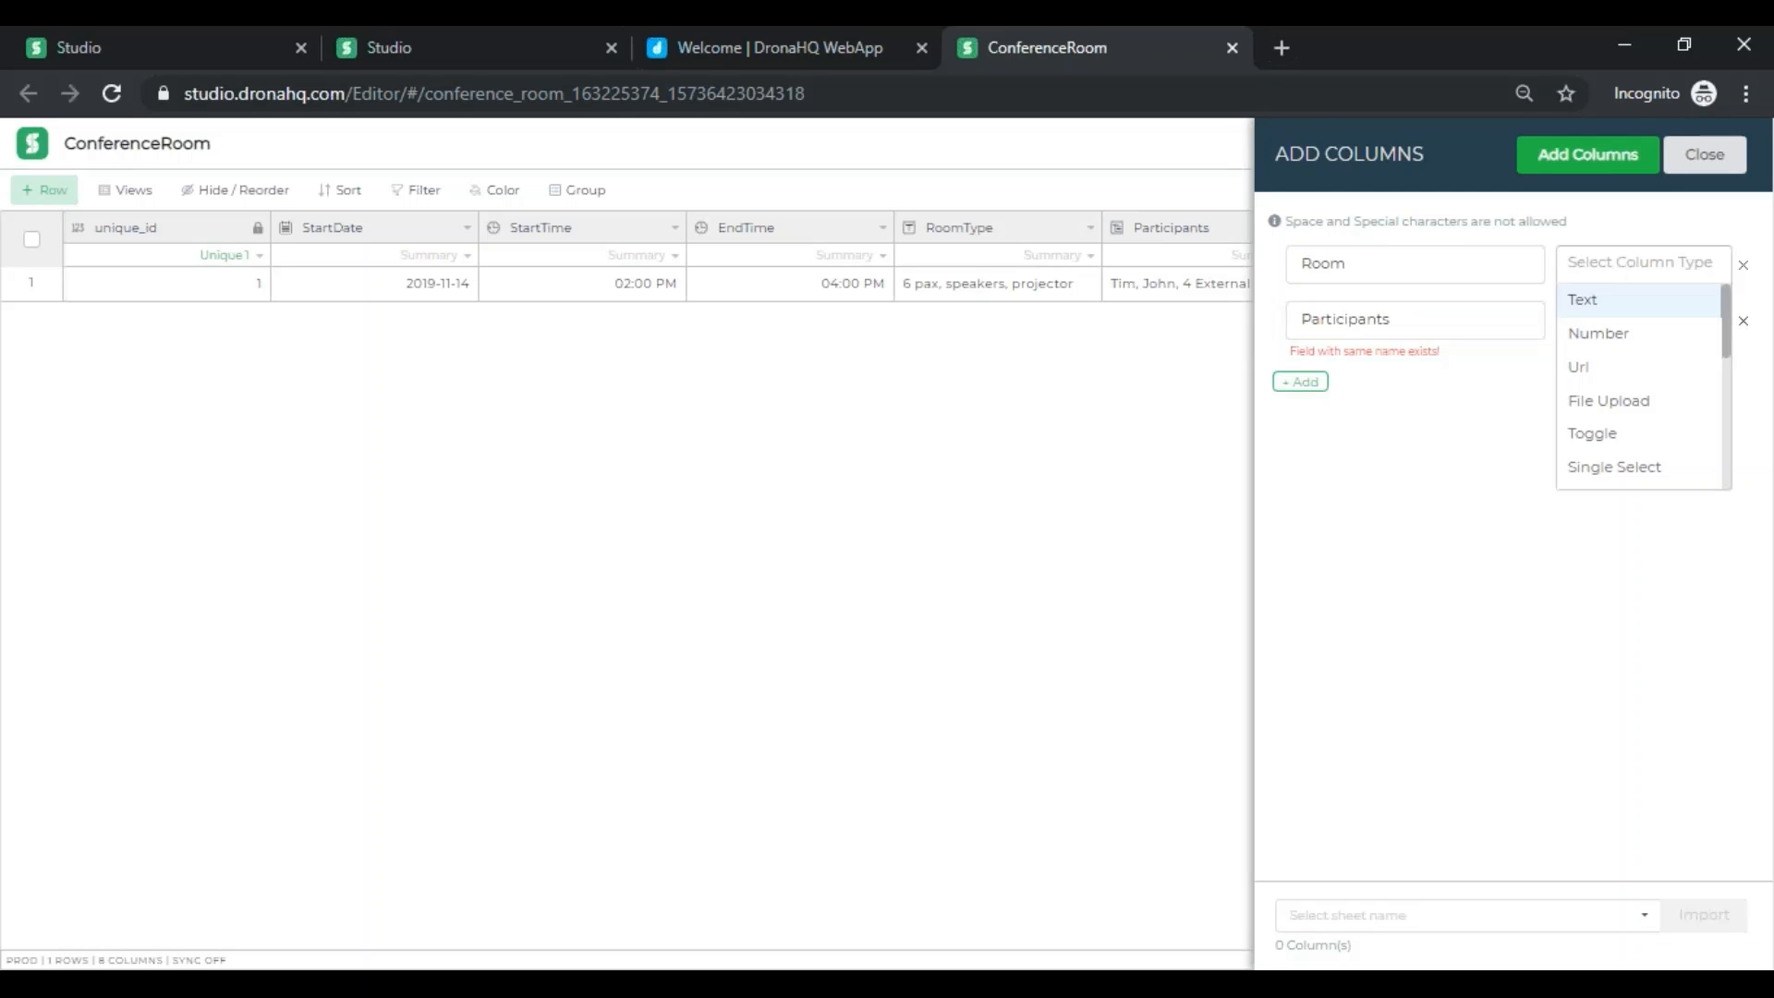
pyautogui.press('Down')
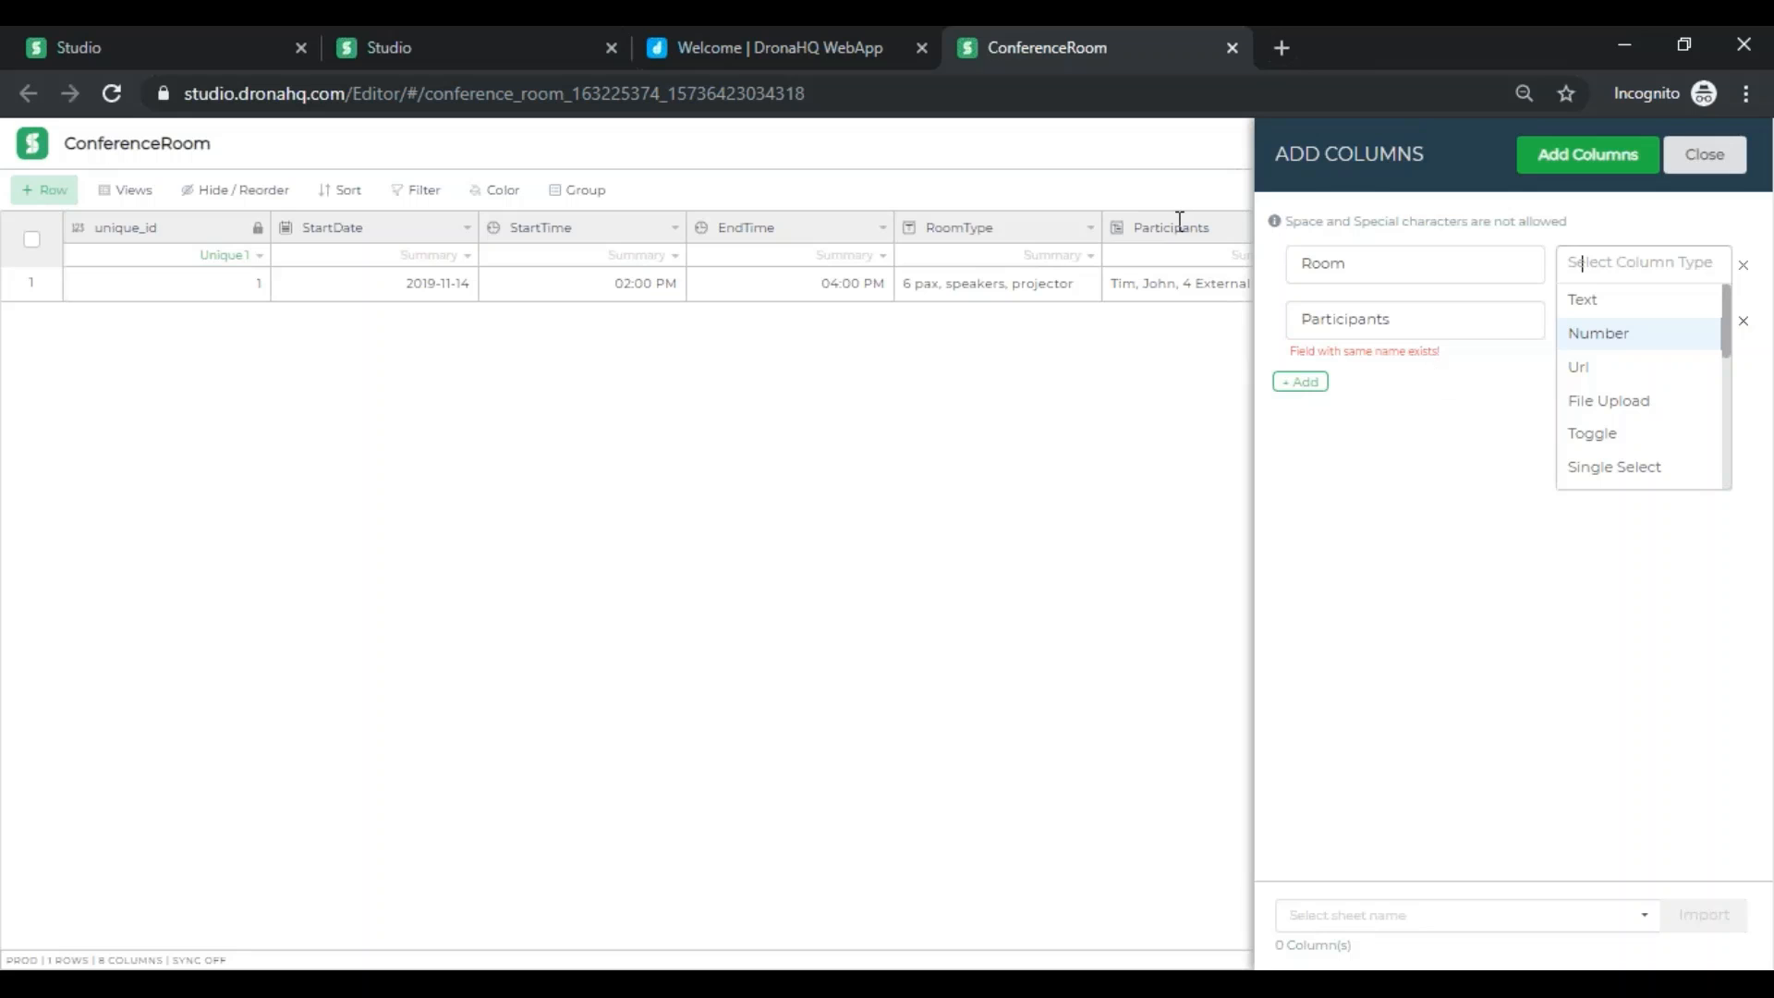
pyautogui.click(1454, 324)
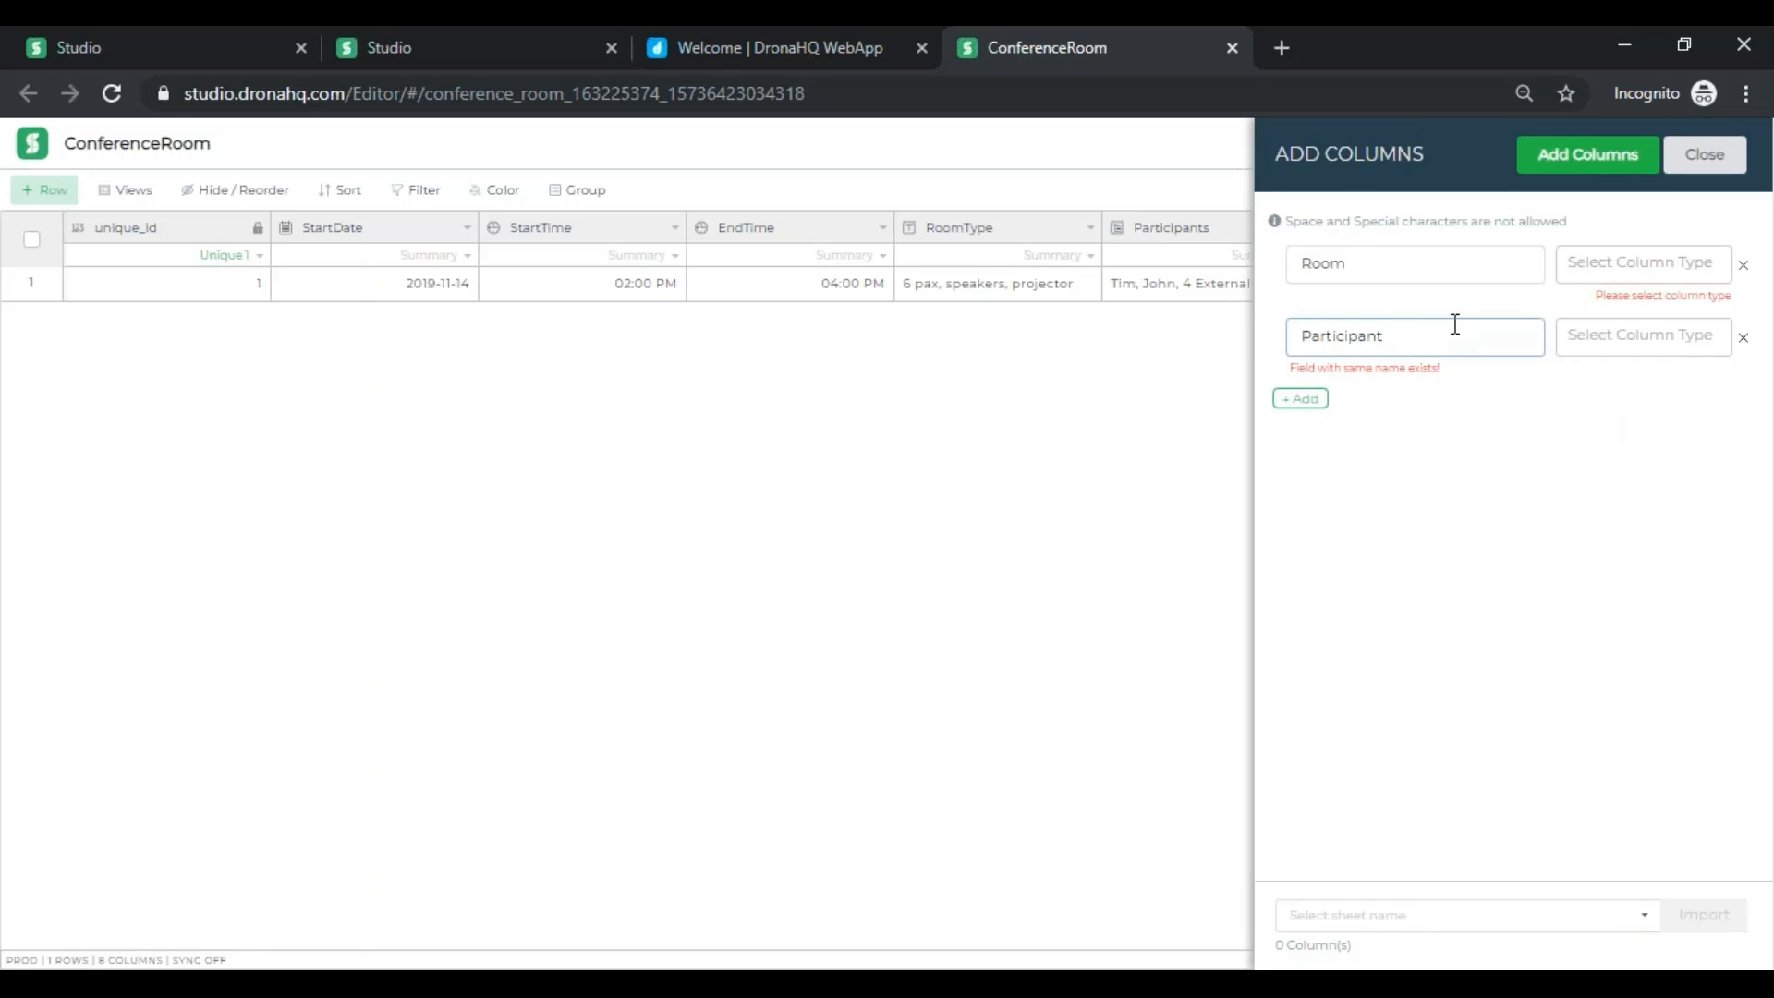
# - Set the Room column's type to Single Select and the Participant column's to Multi Select, and add both columns
pyautogui.click(1653, 265)
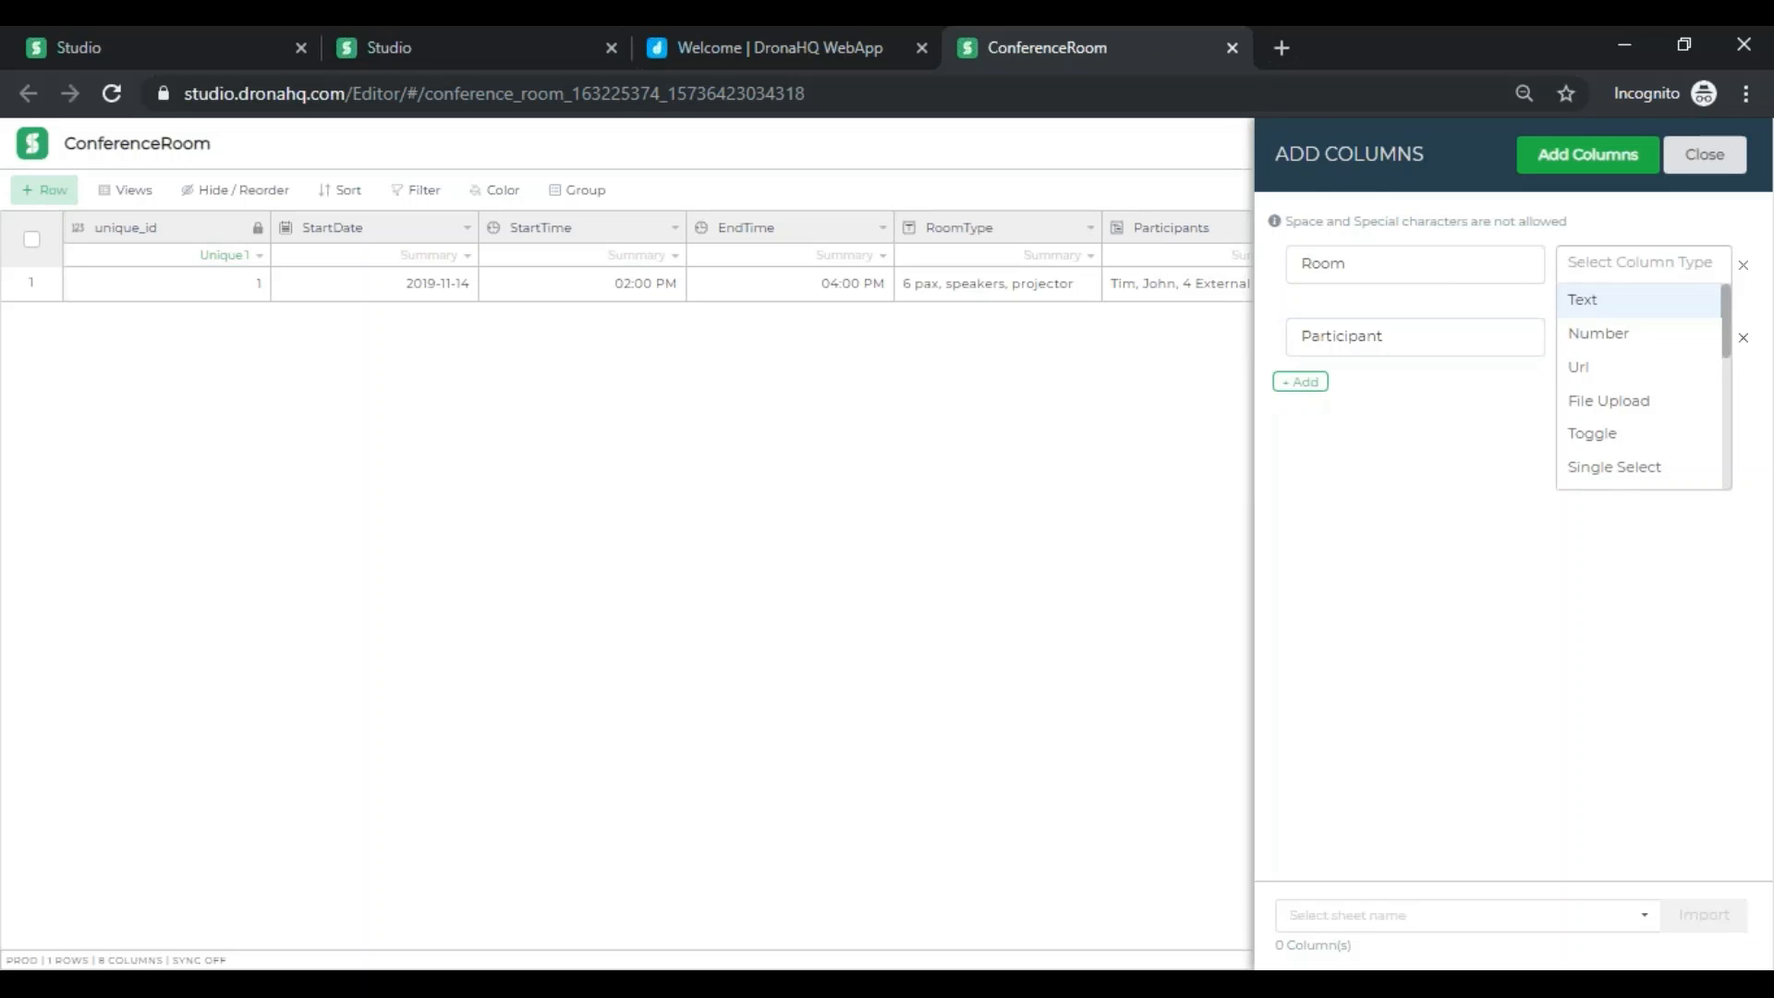
pyautogui.click(1620, 479)
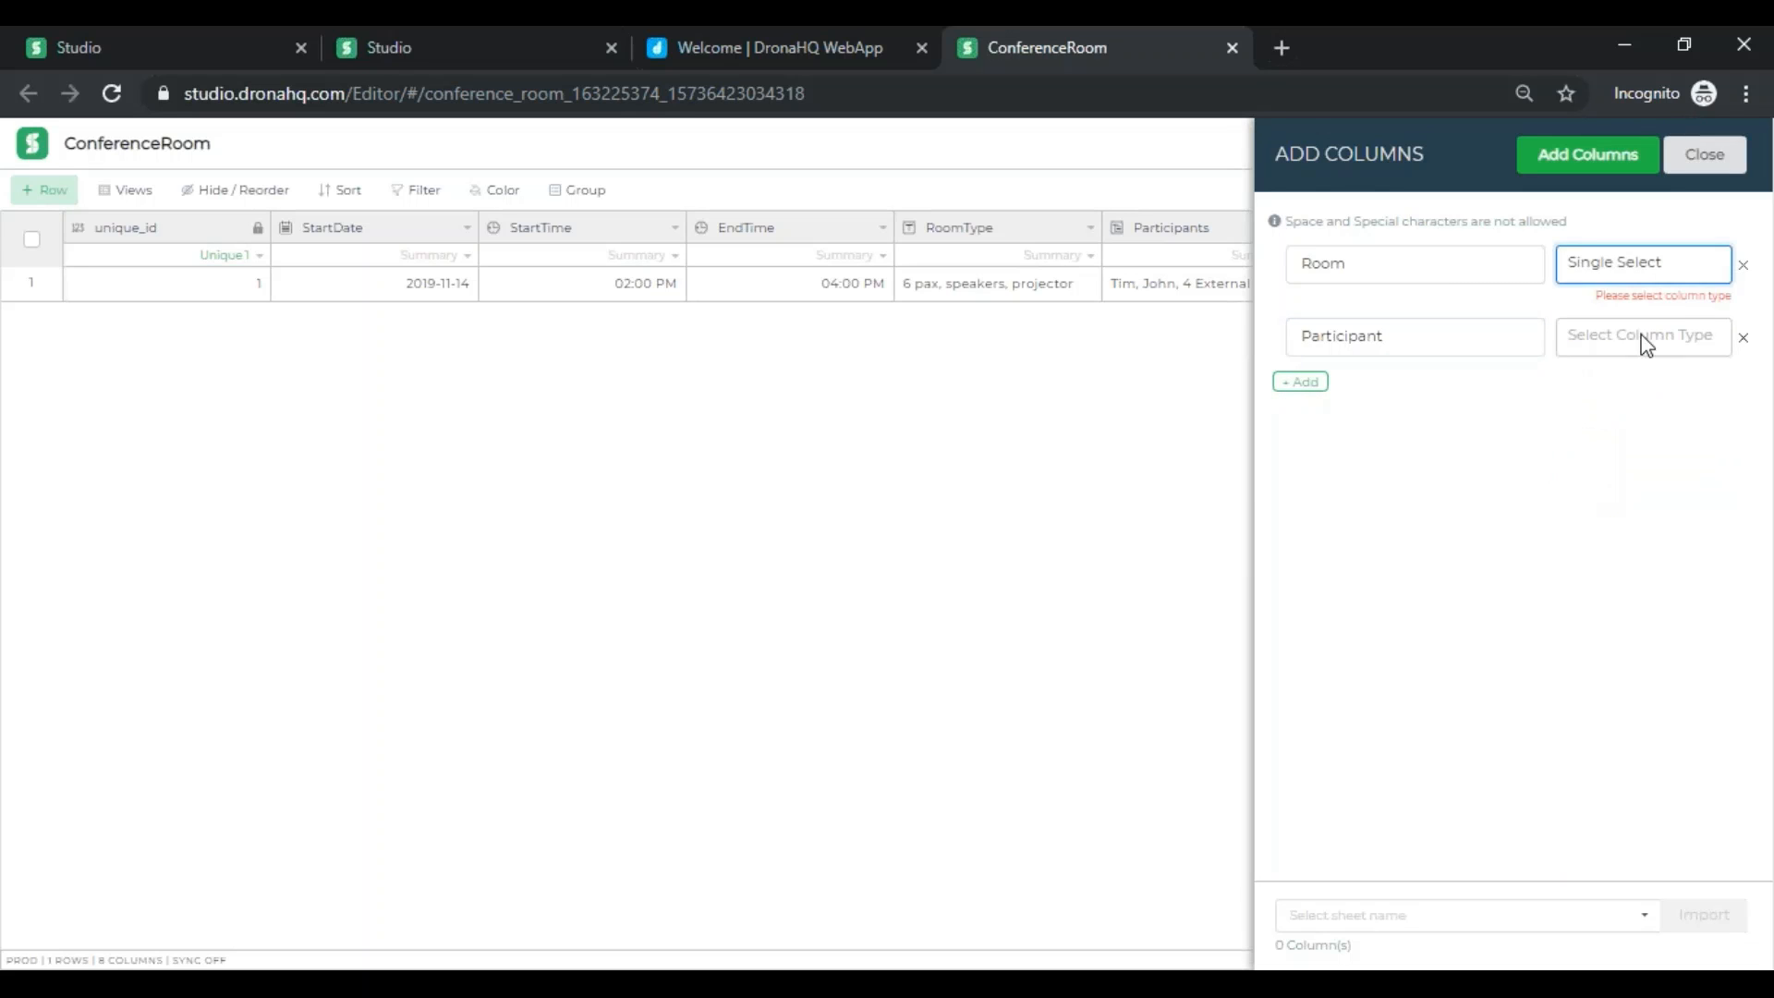
pyautogui.click(1642, 336)
pyautogui.scroll(-3, 1625, 461)
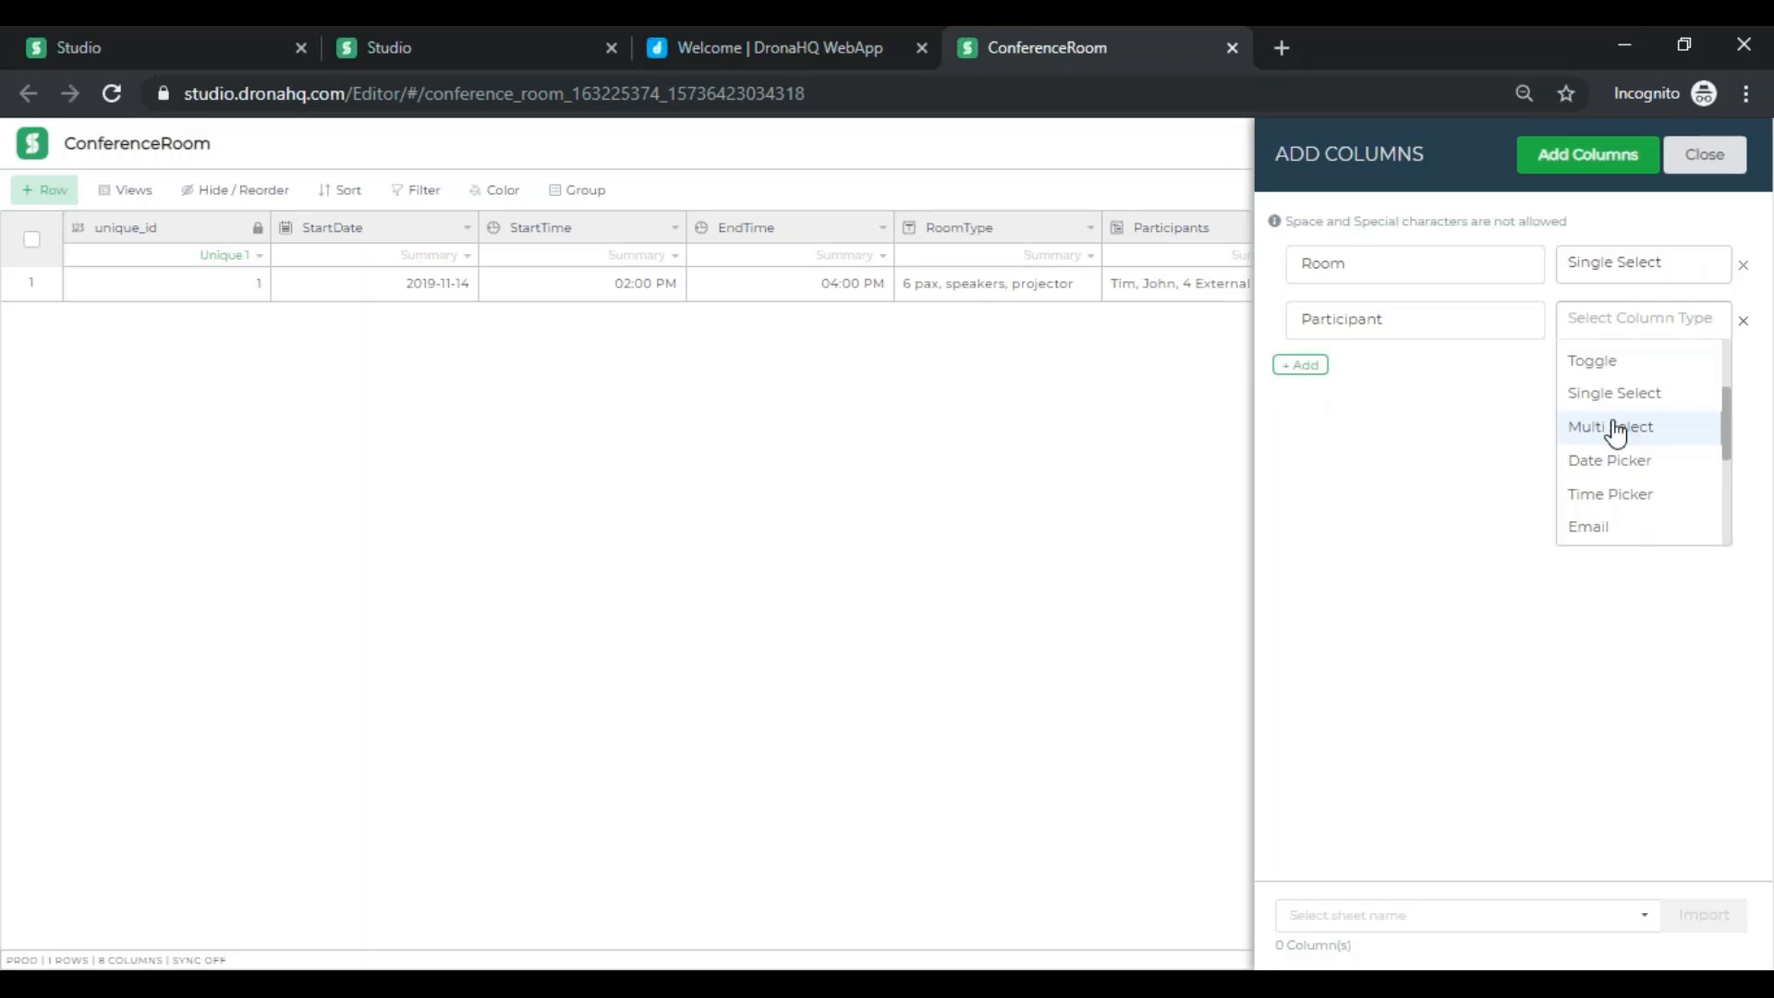
pyautogui.click(1570, 427)
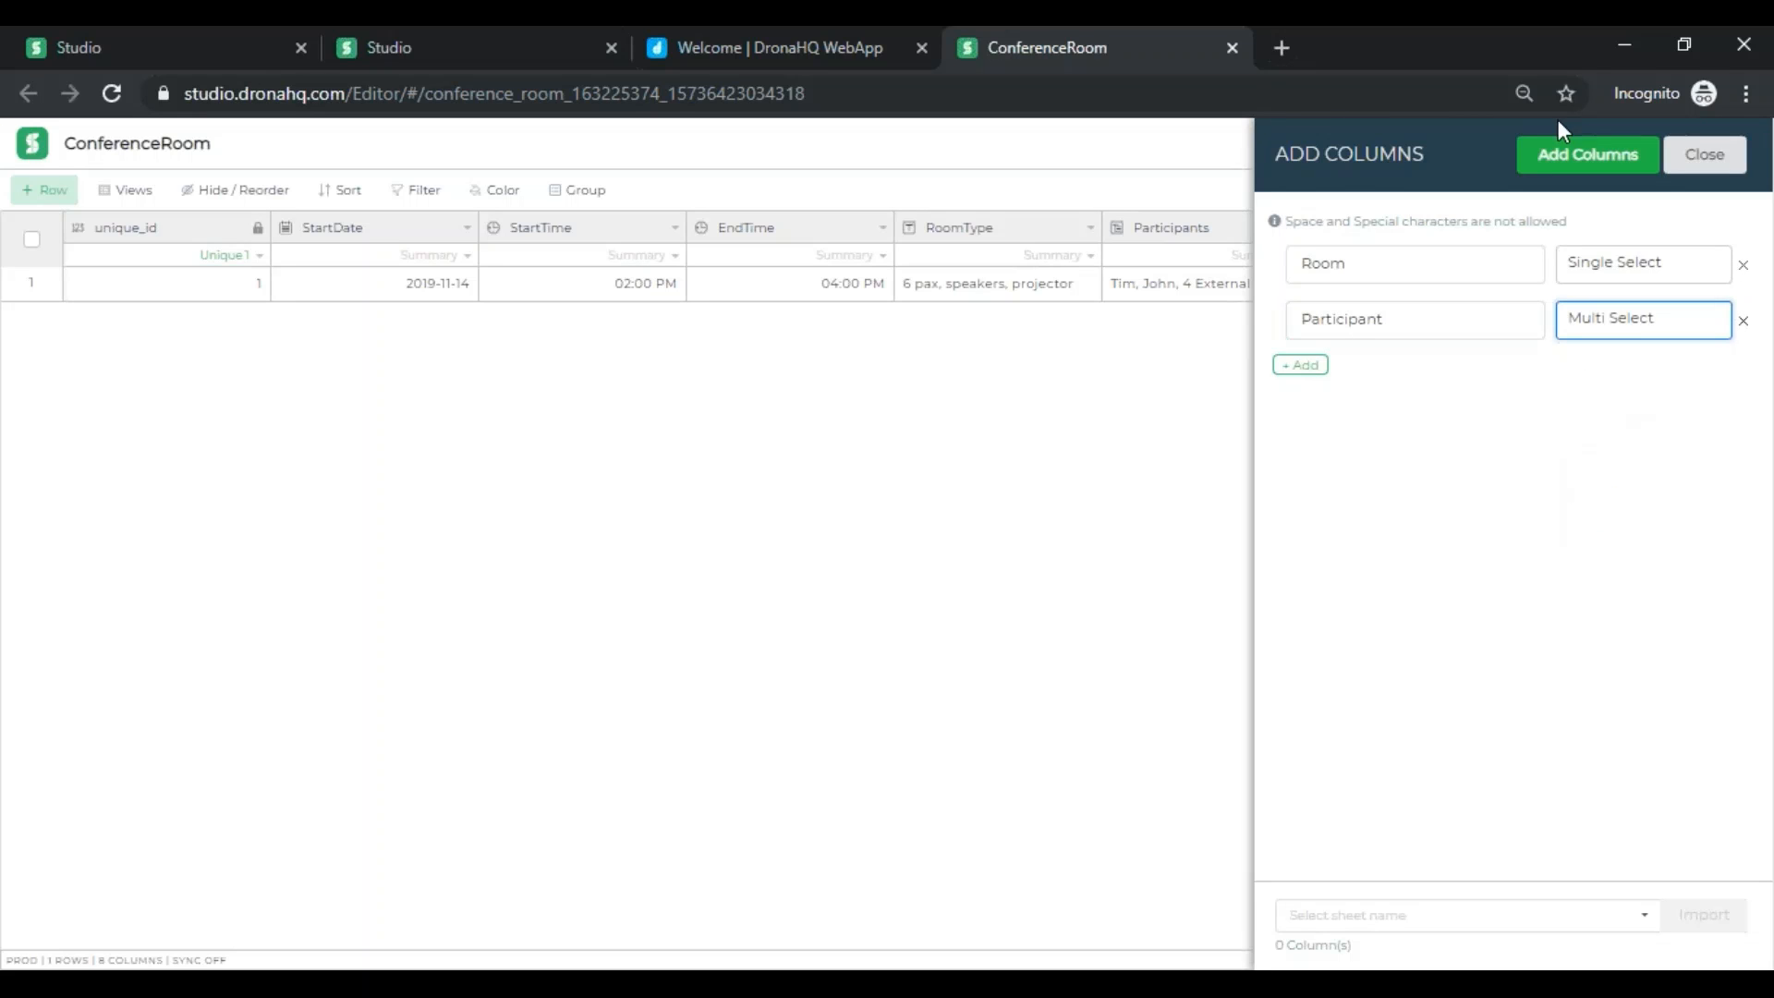
pyautogui.click(1570, 169)
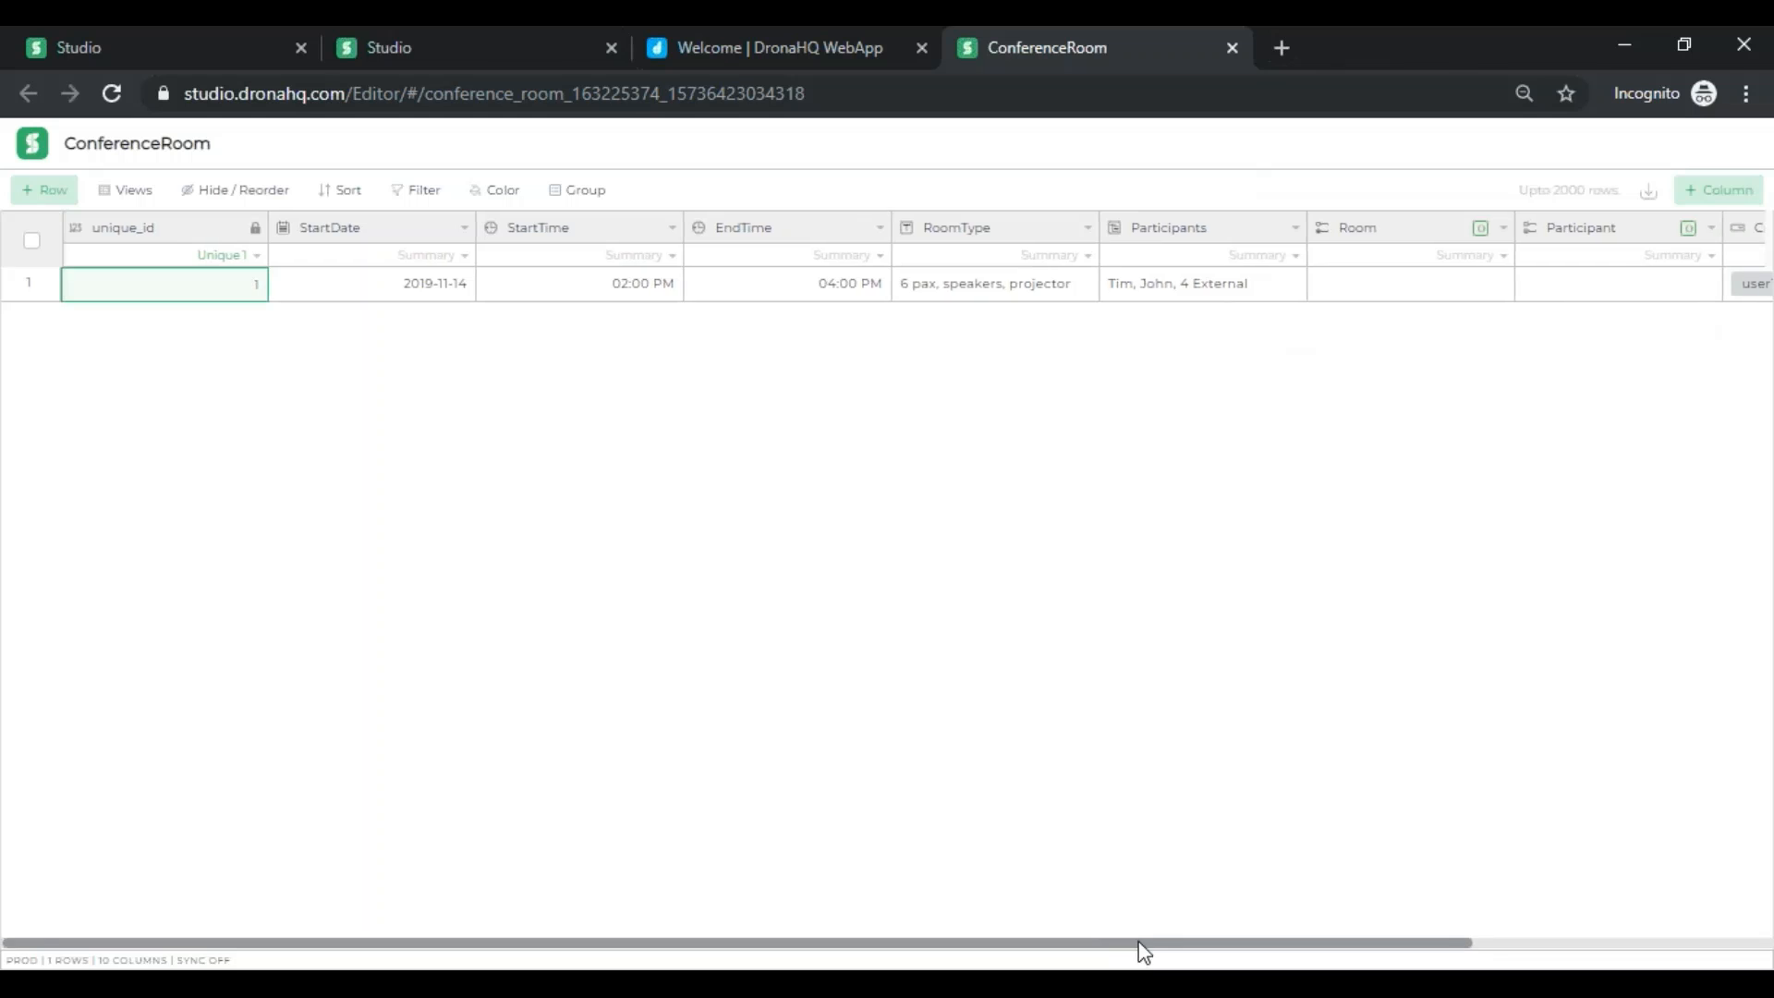
pyautogui.moveTo(1143, 952); pyautogui.dragTo(1286, 942)
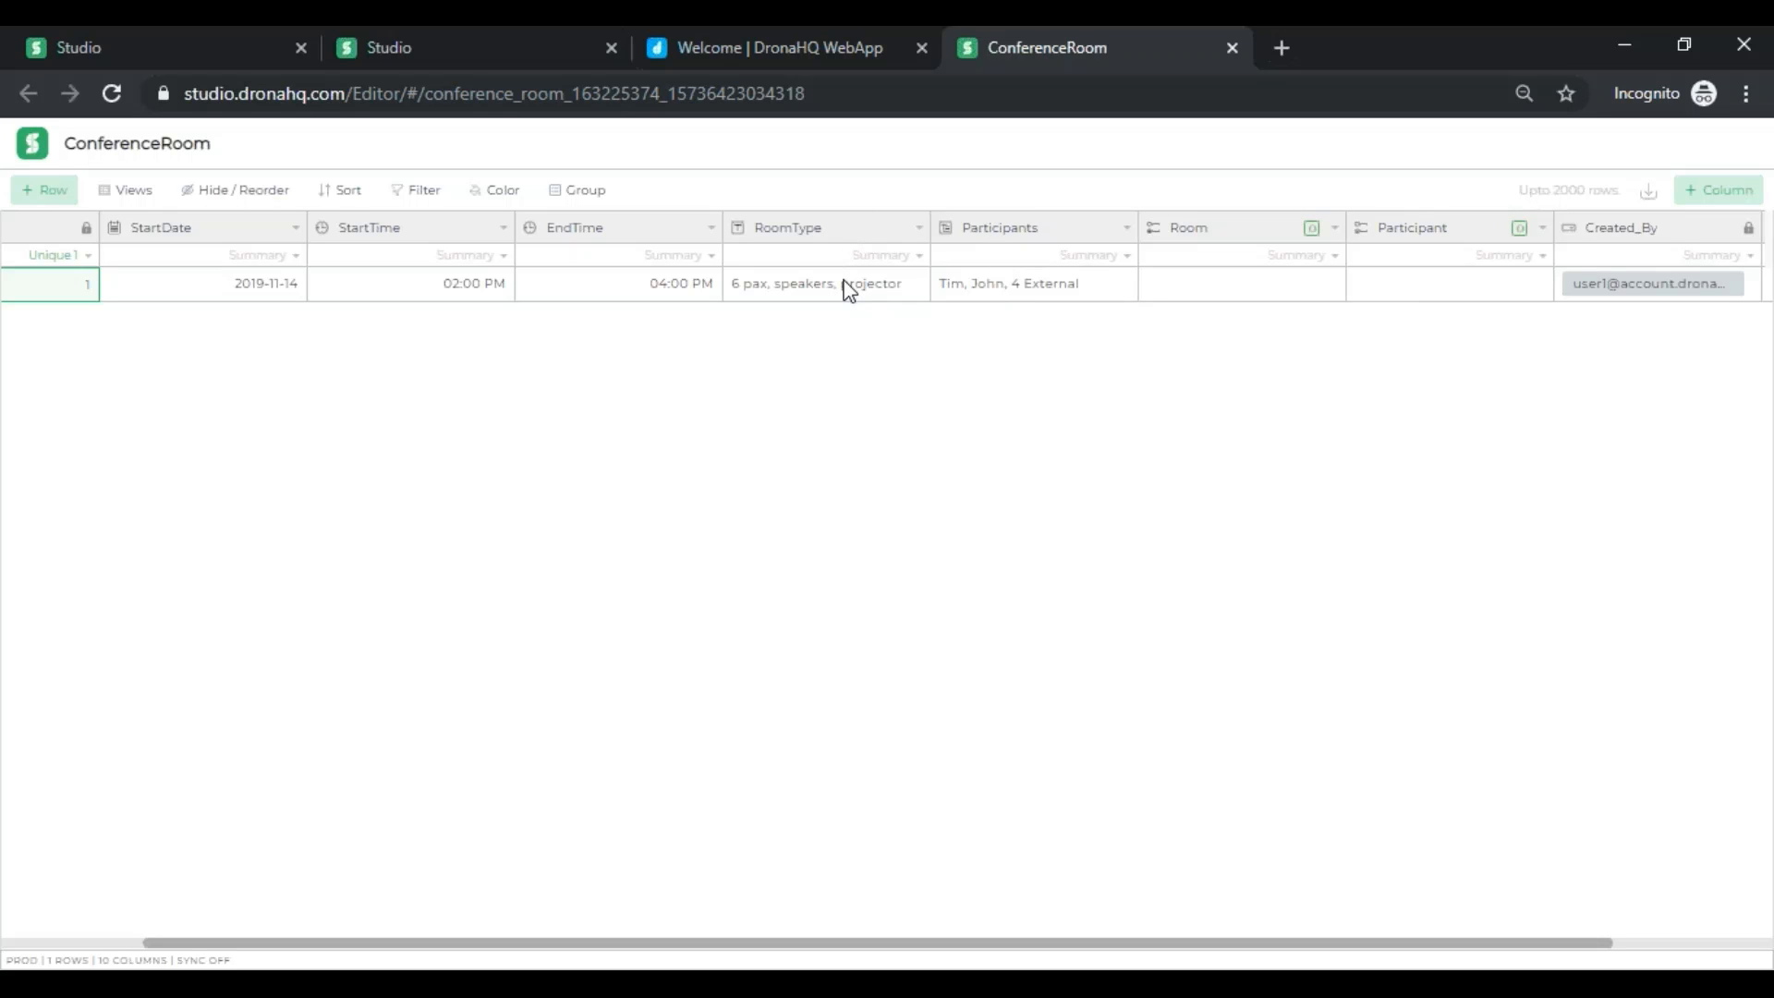
pyautogui.moveTo(848, 289); pyautogui.dragTo(951, 294)
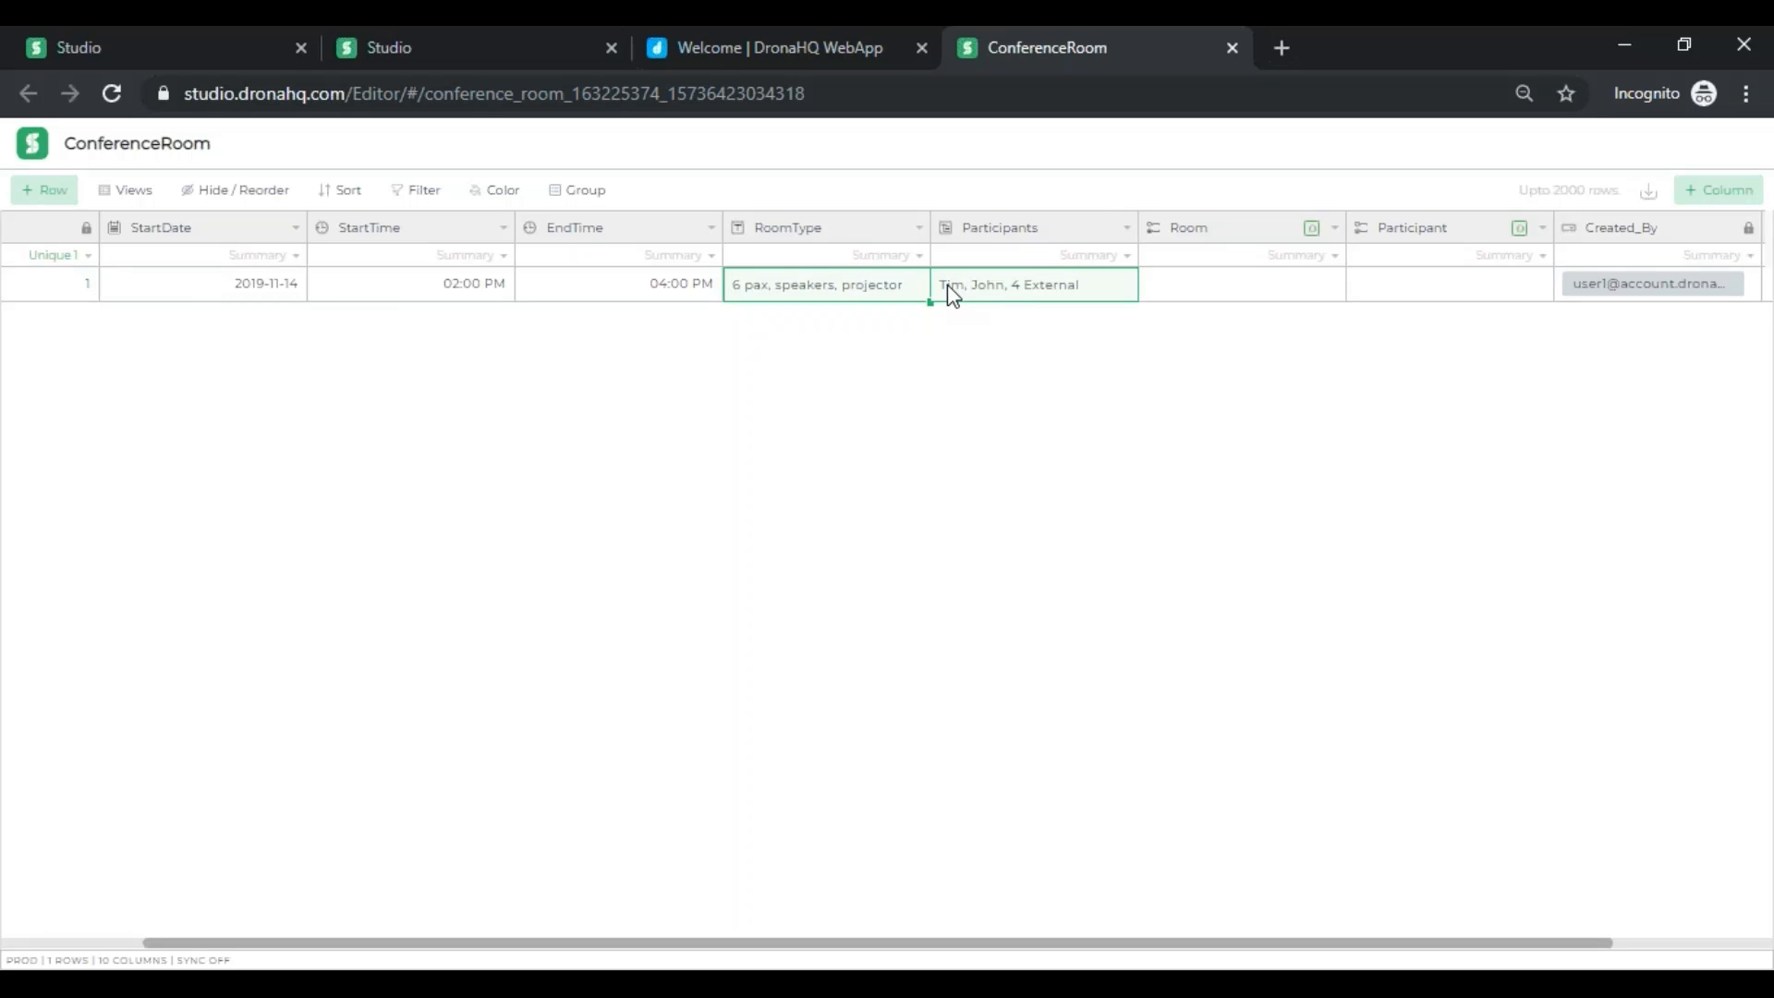
pyautogui.click(901, 292)
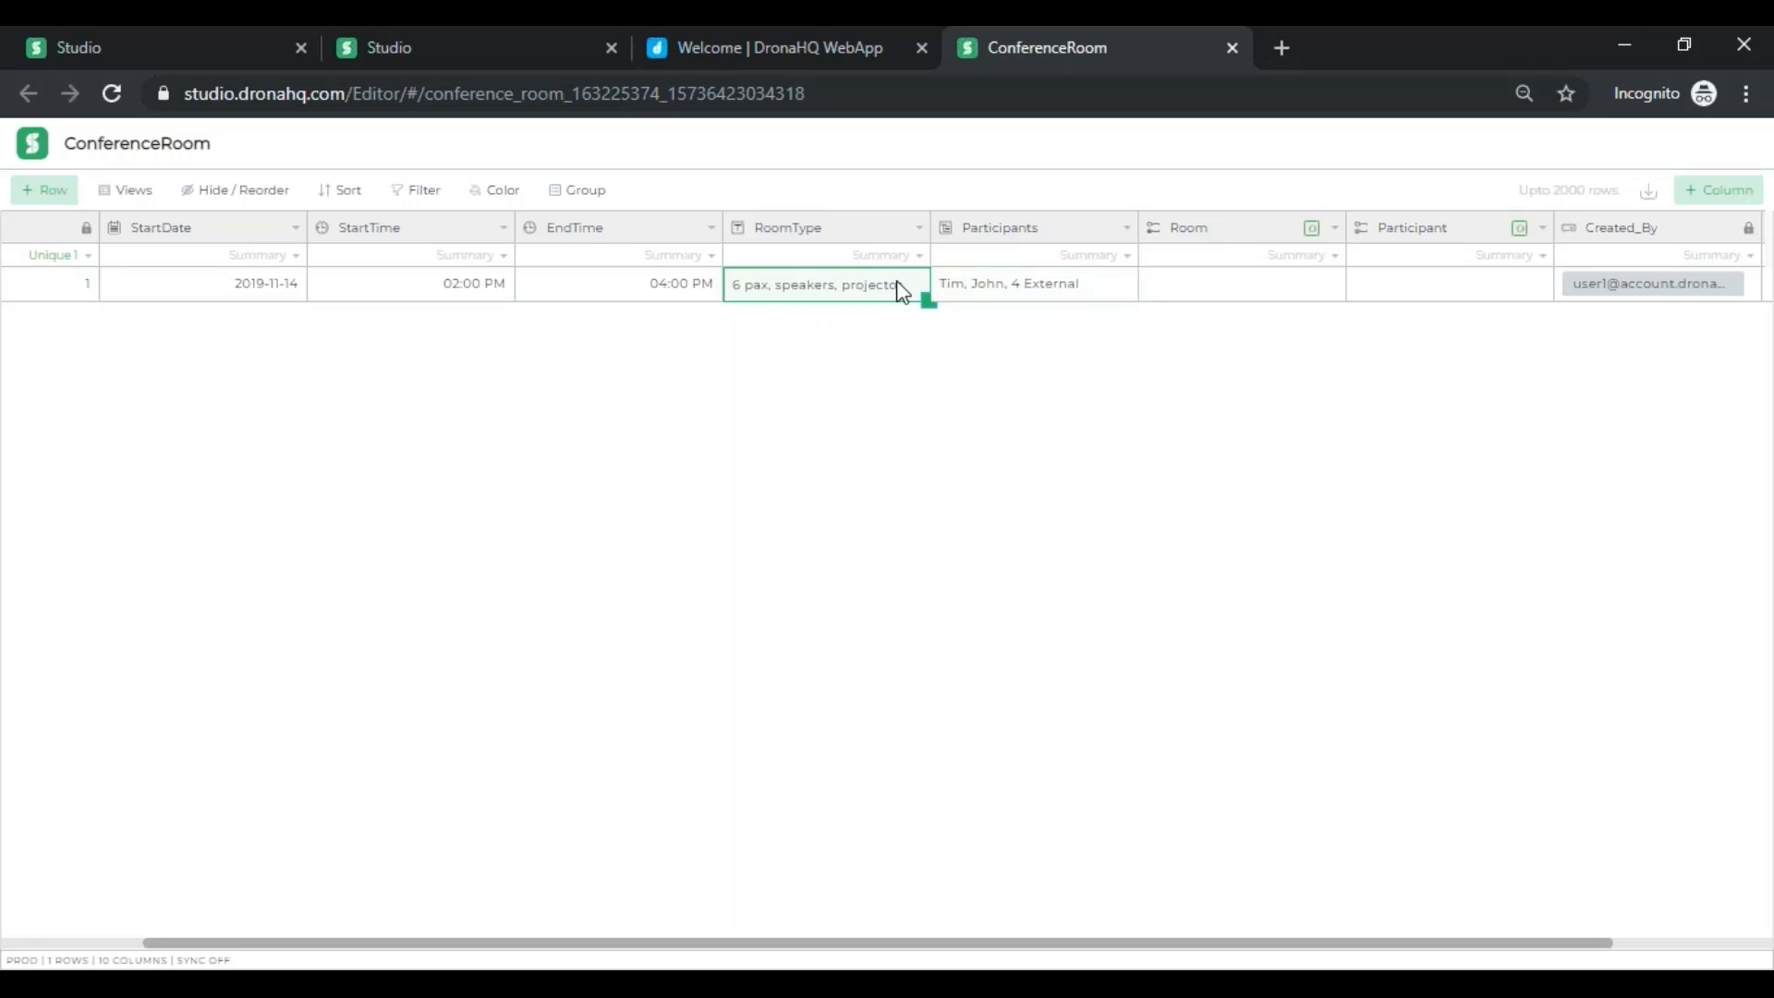
# - Copy row 1's RoomType value "6 pax, speakers, projector" into Room and its Participants value into the Participant column
pyautogui.click(1159, 290)
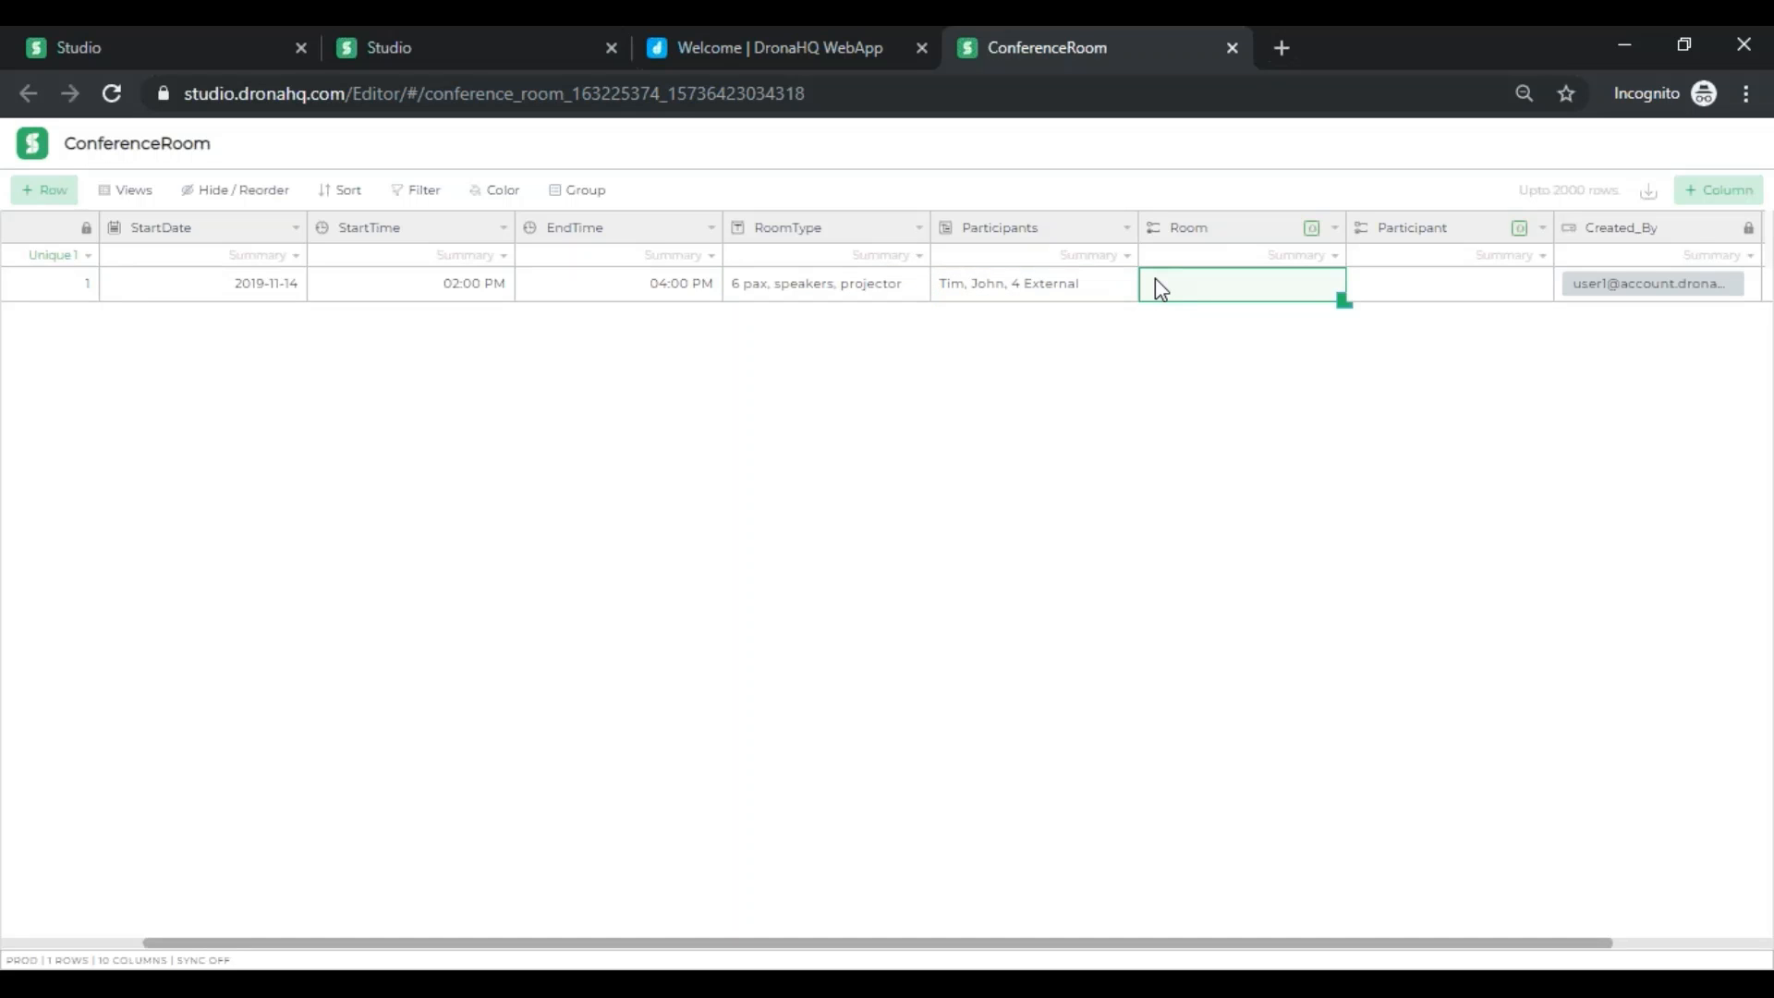
pyautogui.write('6 pax, speakers, projector')
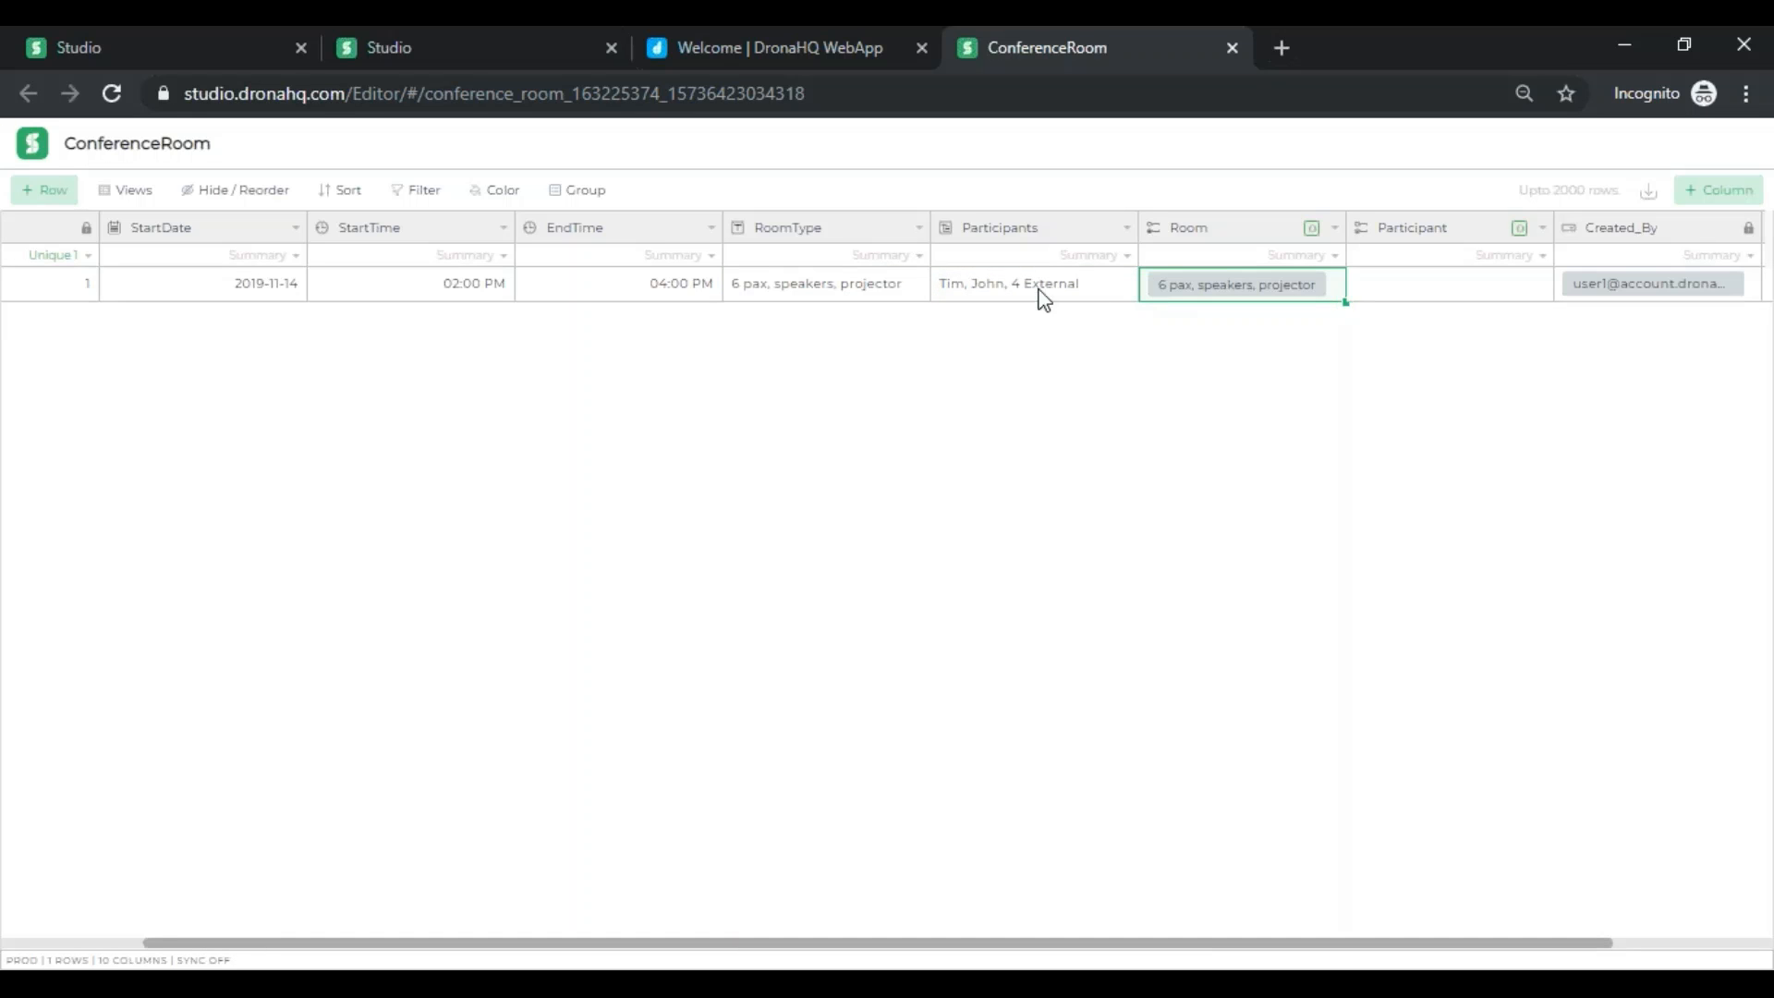
pyautogui.click(1009, 294)
pyautogui.hotkey('ctrl', 'c')
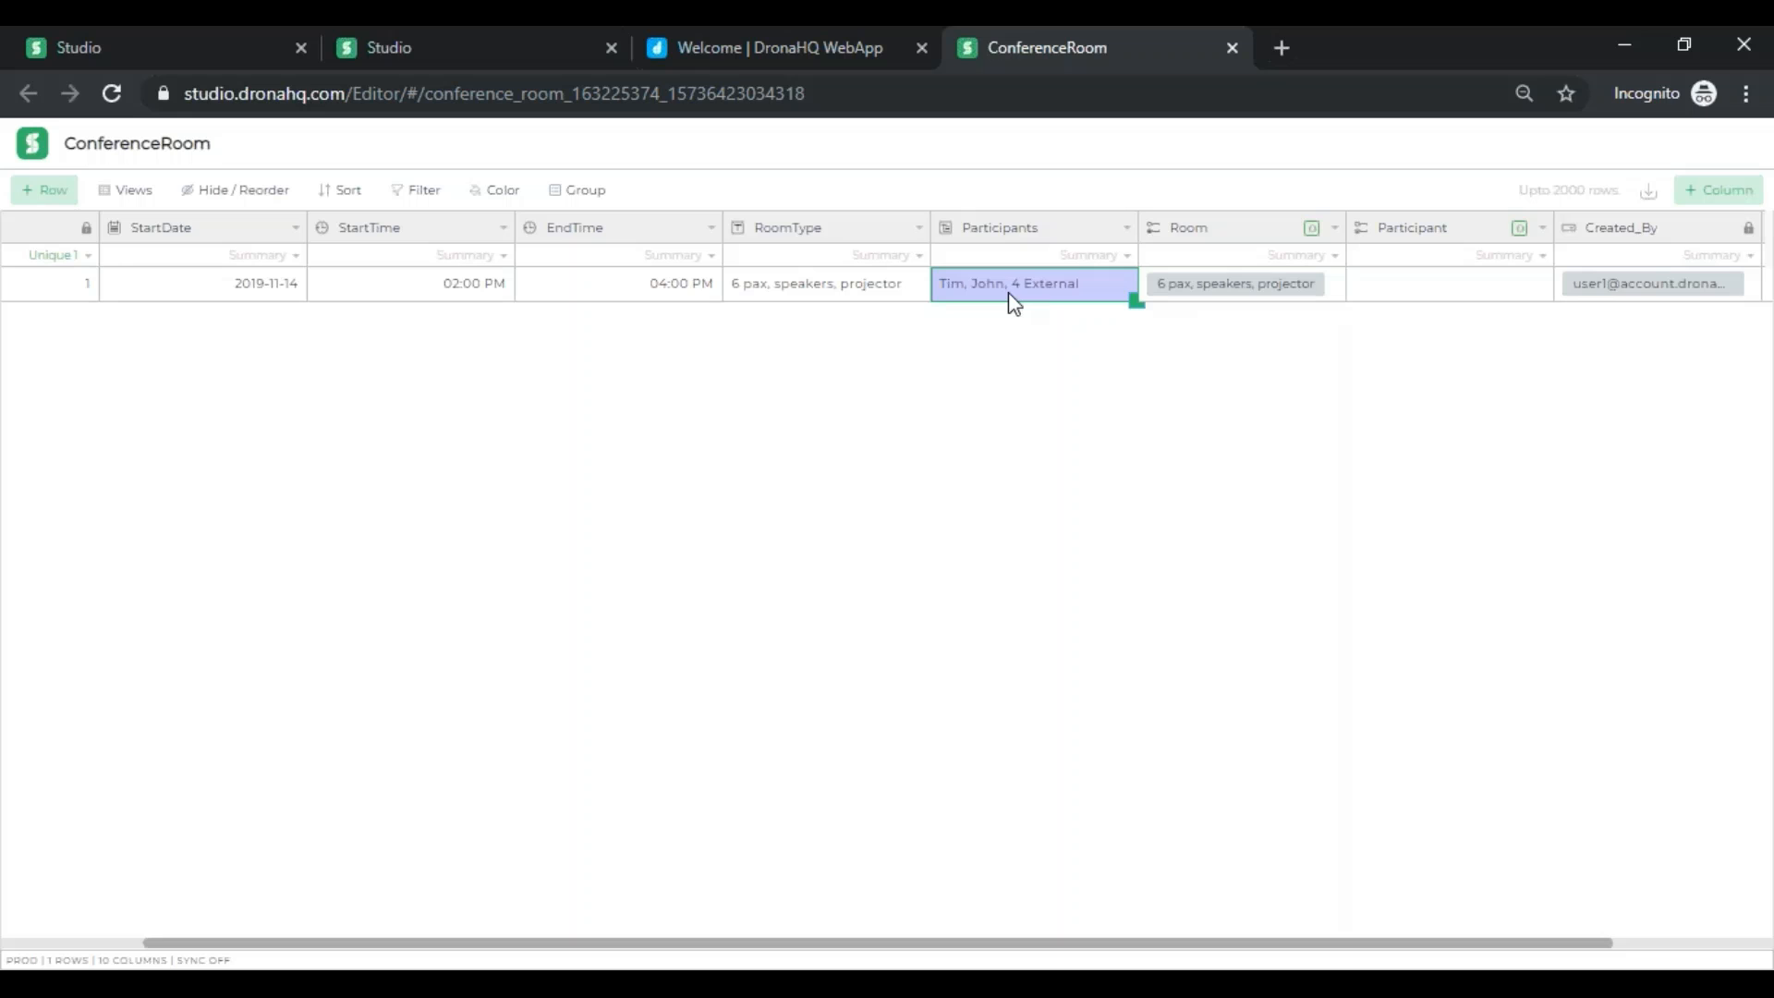
pyautogui.click(1376, 296)
pyautogui.hotkey('ctrl', 'v')
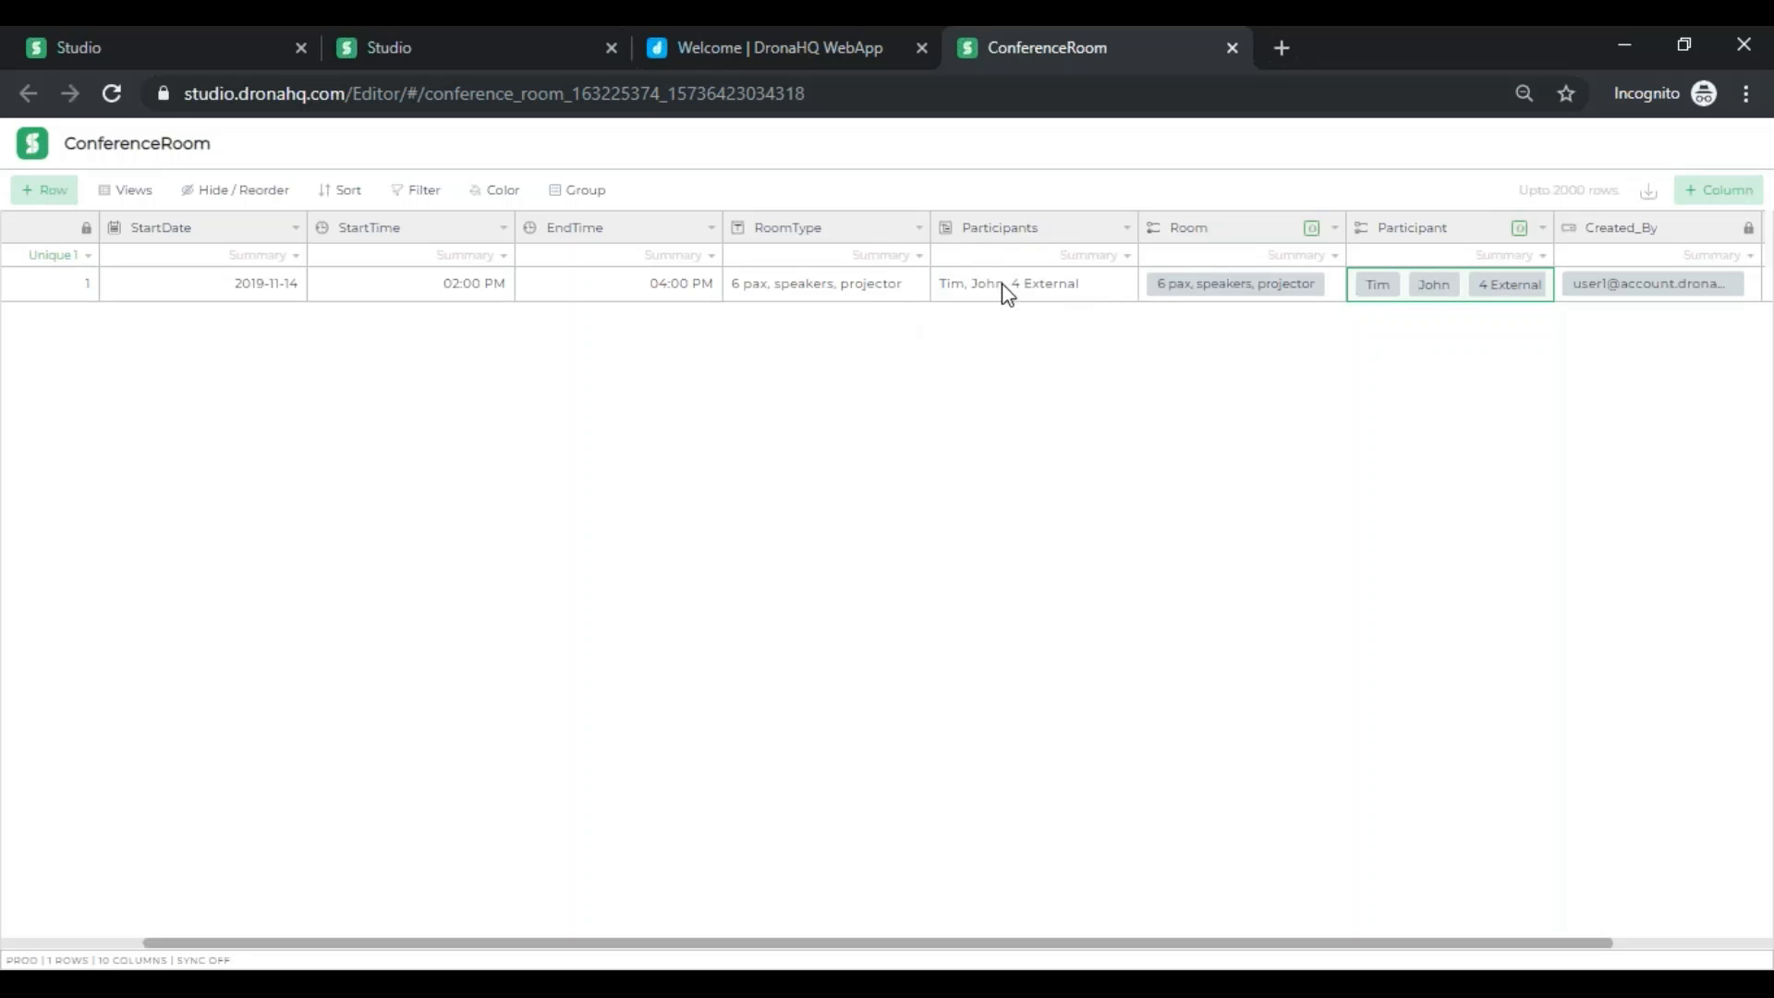
# - Reorder the sheet's columns so that RoomType and Participants come after Room and Participant
pyautogui.click(919, 229)
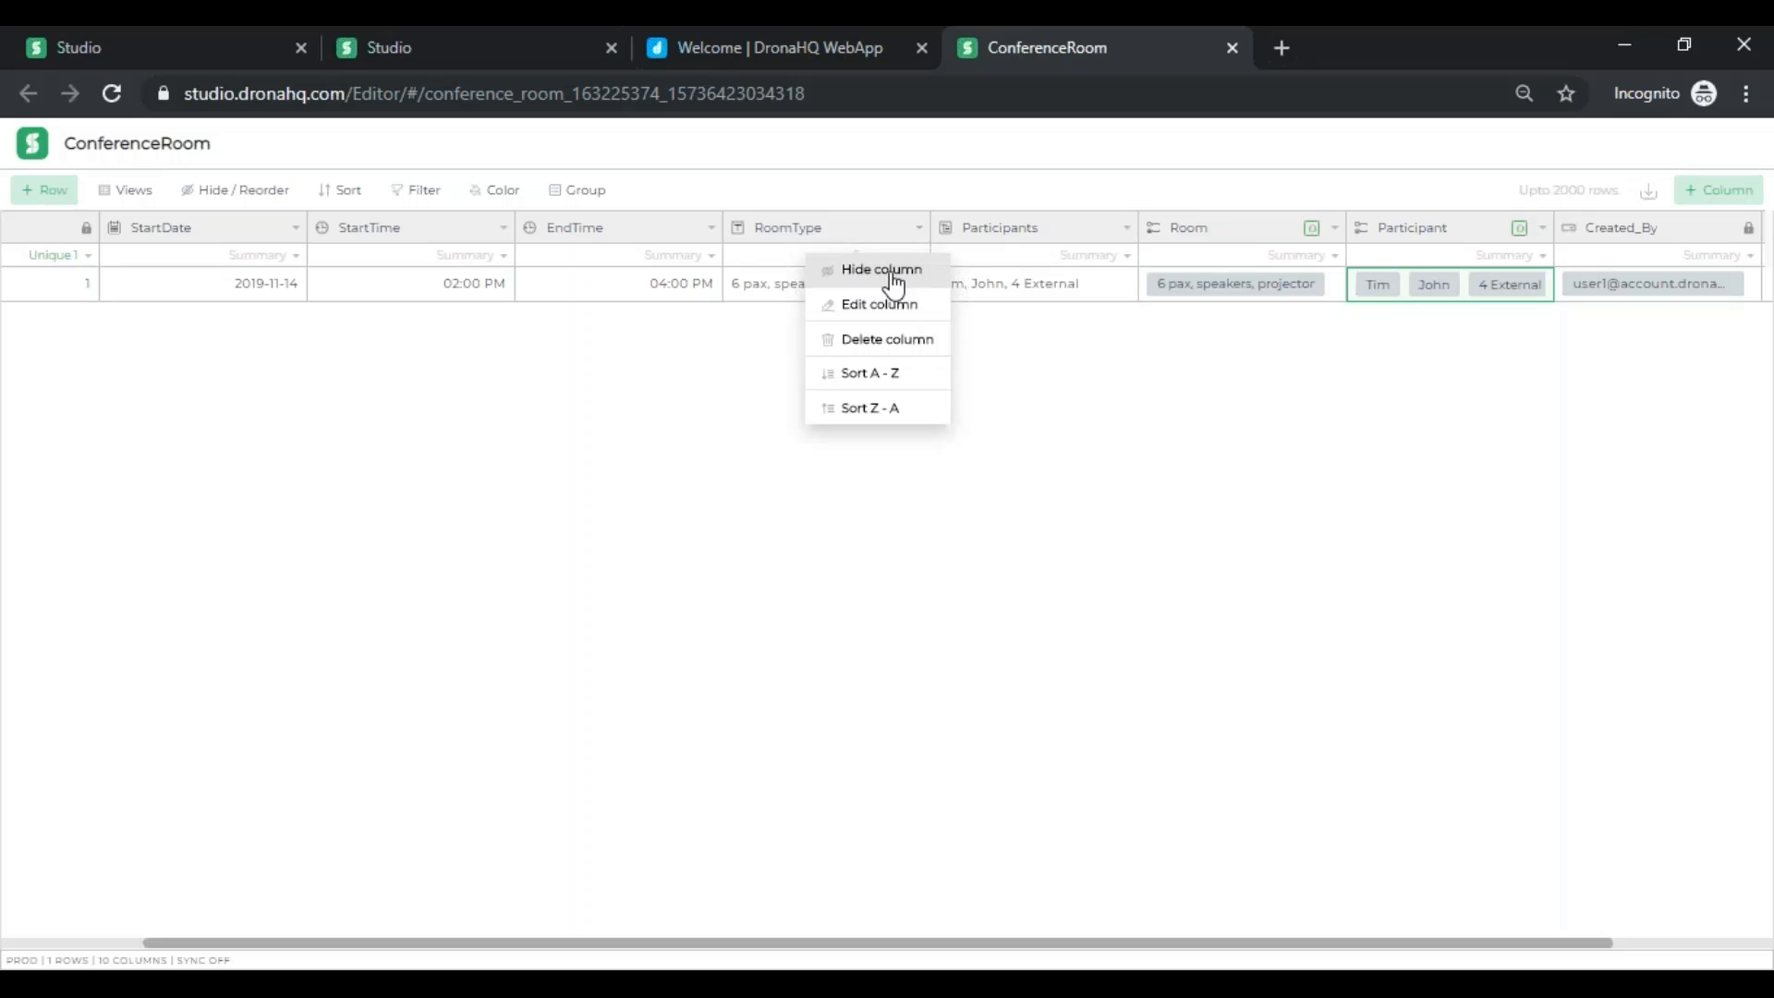
pyautogui.click(918, 231)
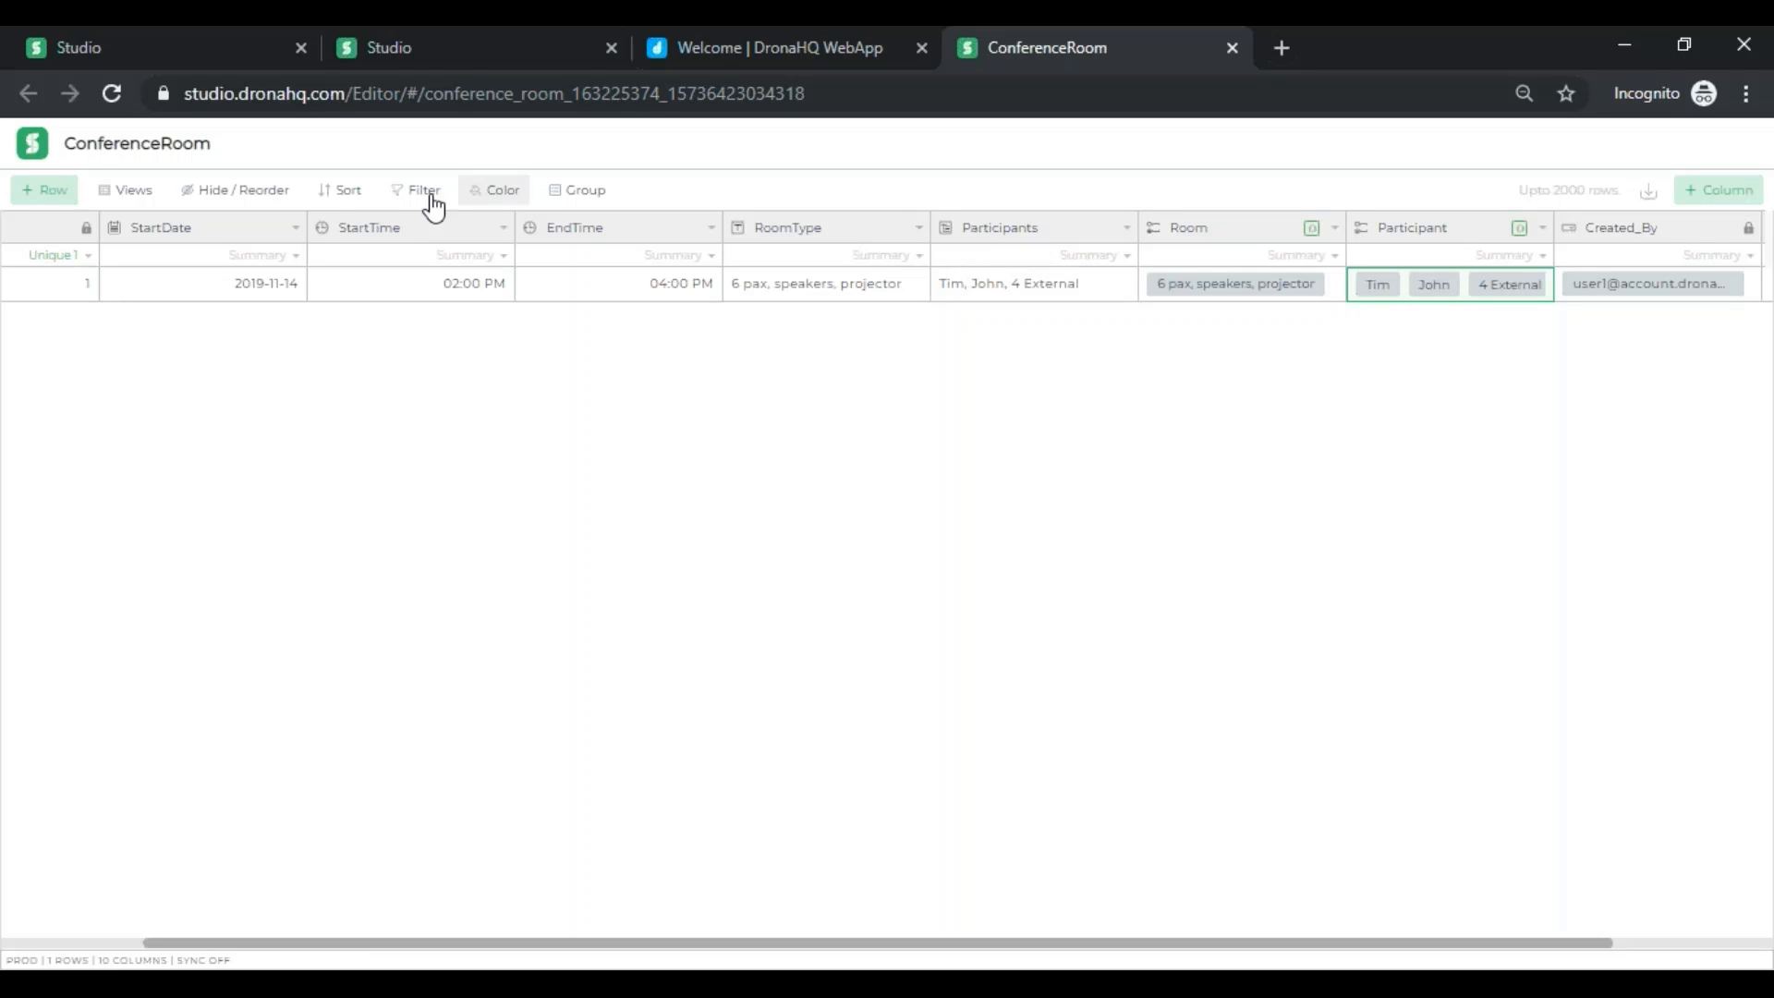
pyautogui.click(219, 194)
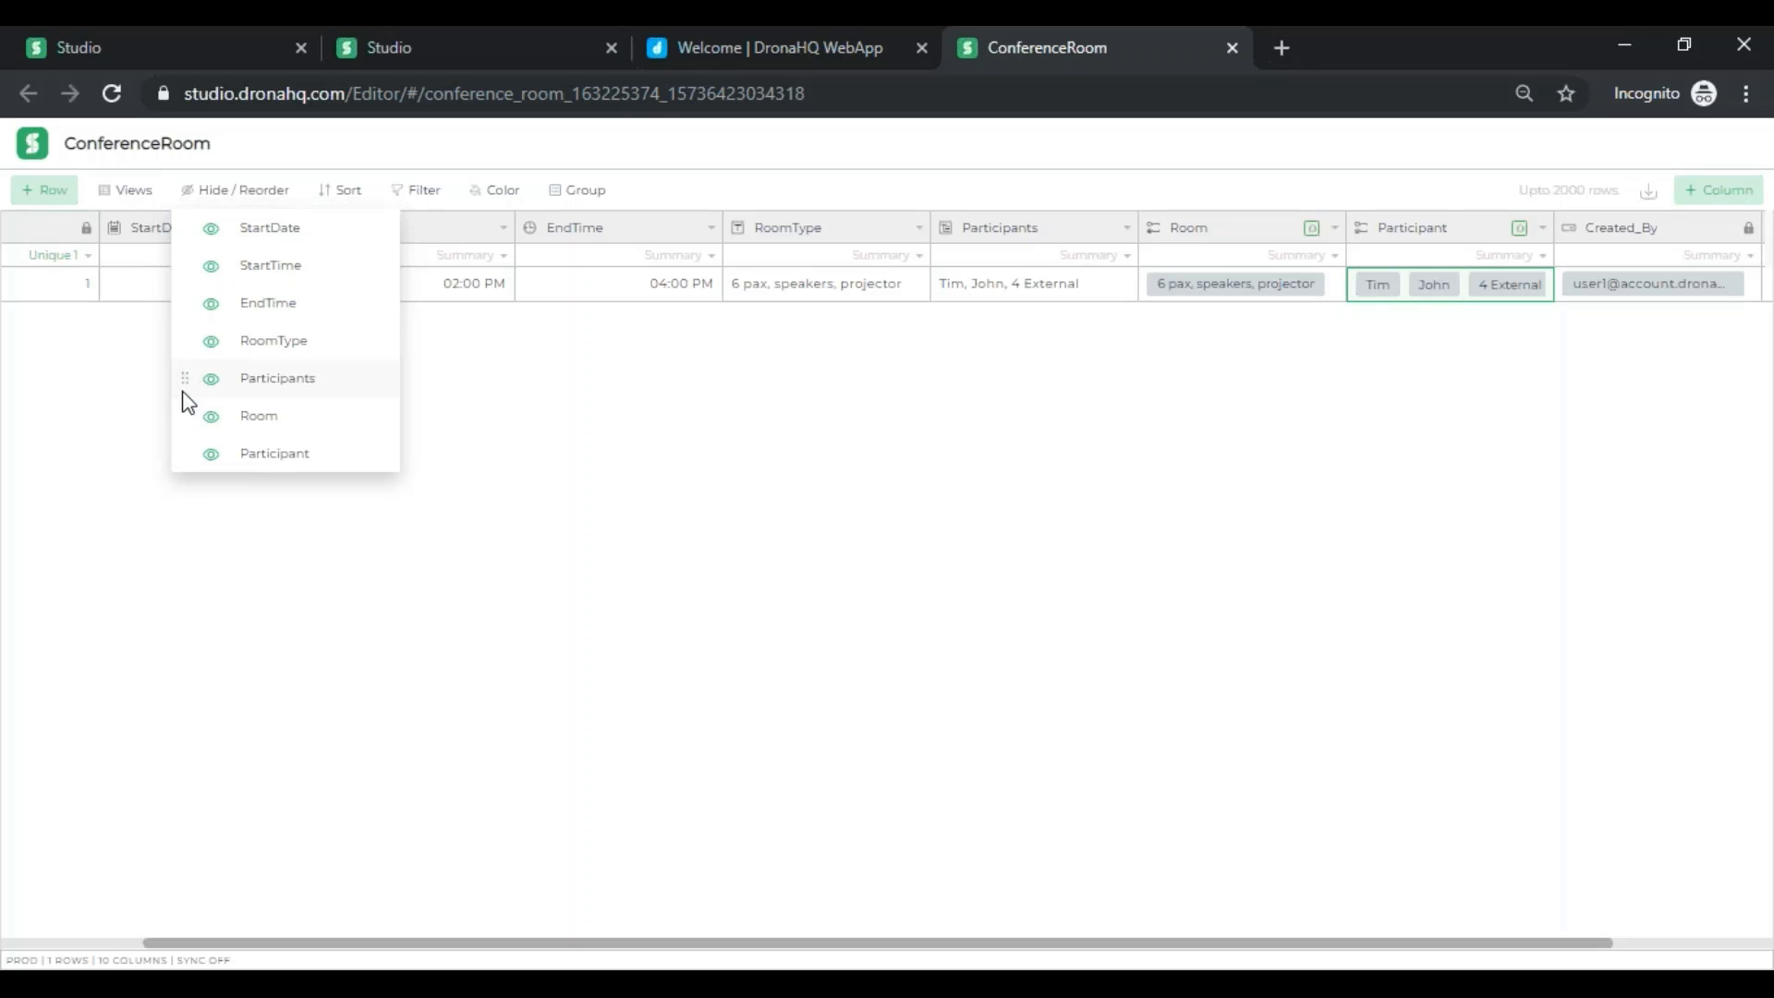
pyautogui.moveTo(182, 375); pyautogui.dragTo(187, 452)
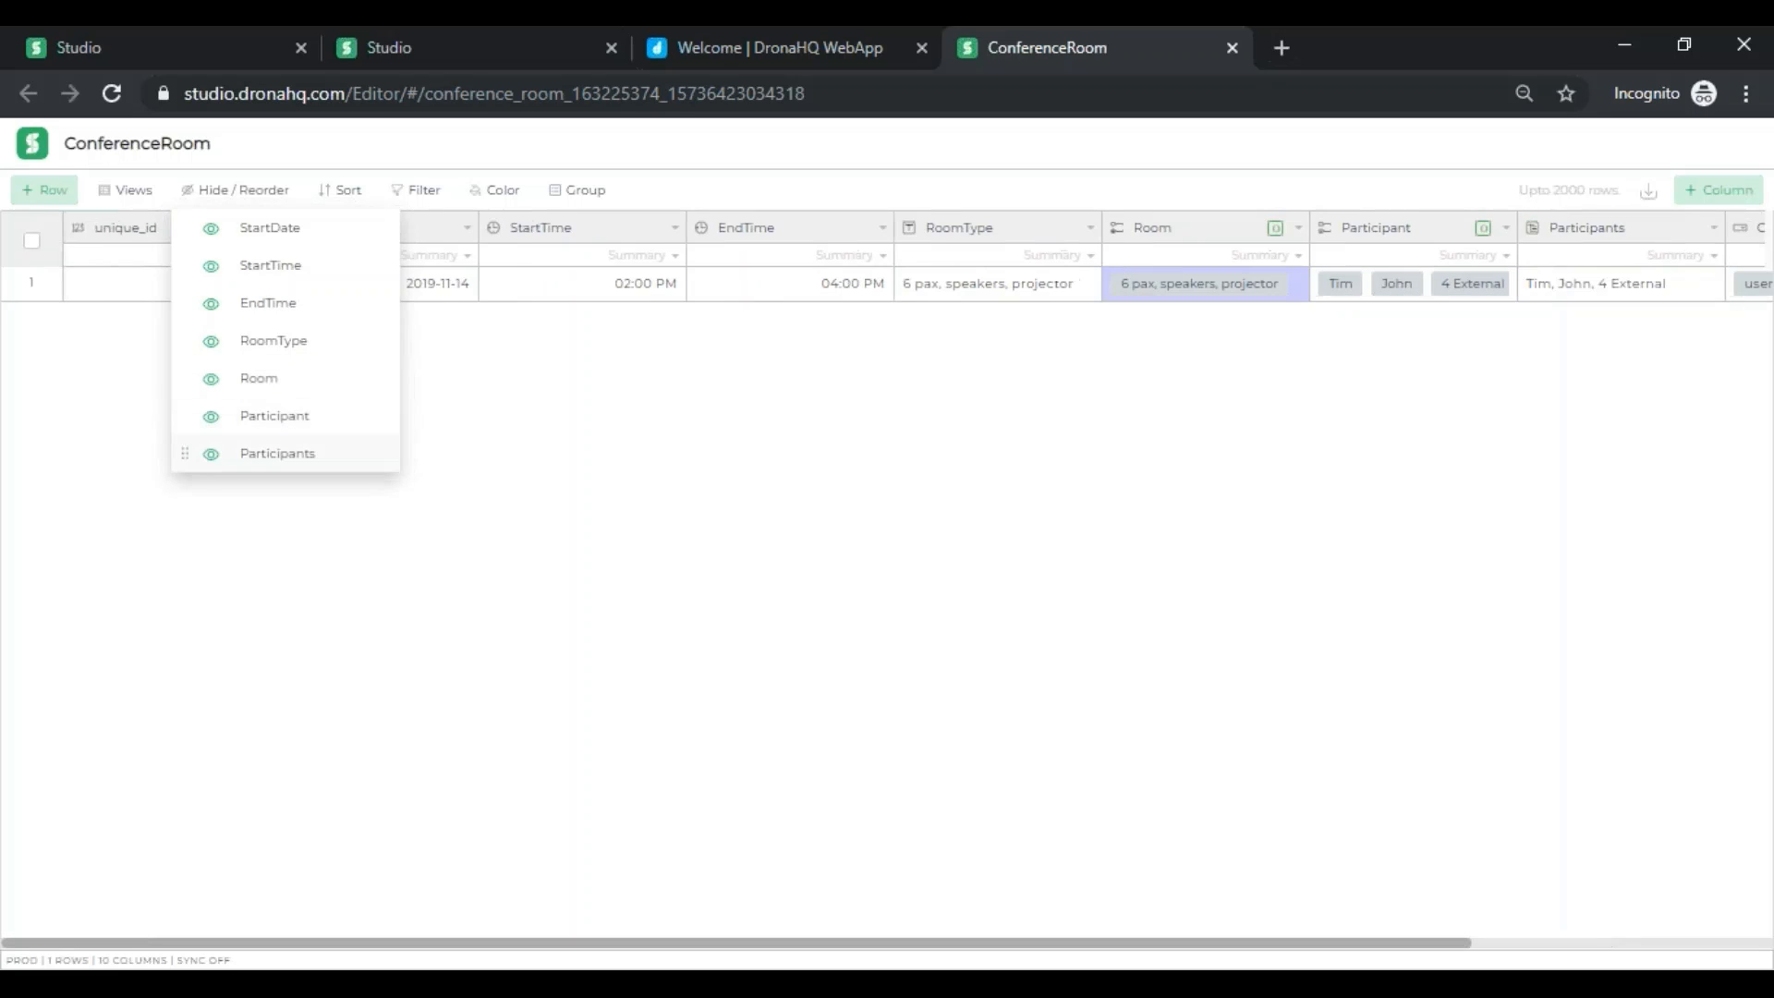
pyautogui.moveTo(187, 344); pyautogui.dragTo(186, 427)
pyautogui.click(212, 191)
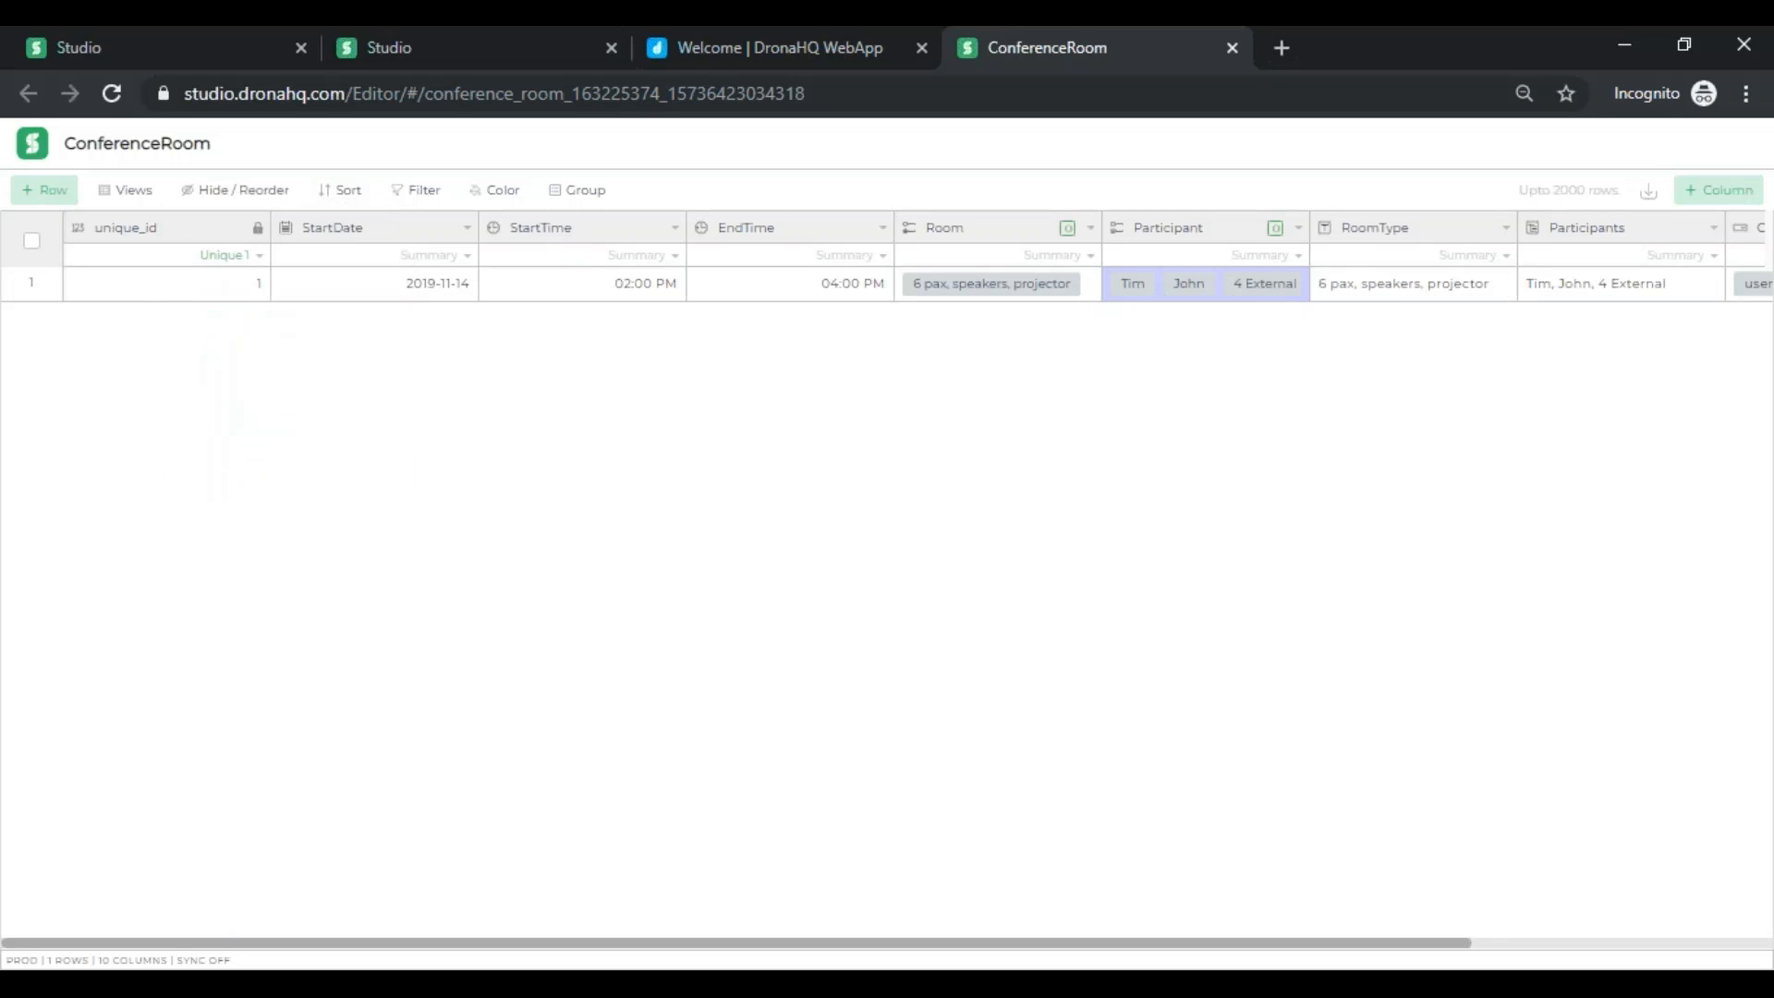
# - Delete the old RoomType and Participants columns from the ConferenceRoom sheet
pyautogui.click(1507, 238)
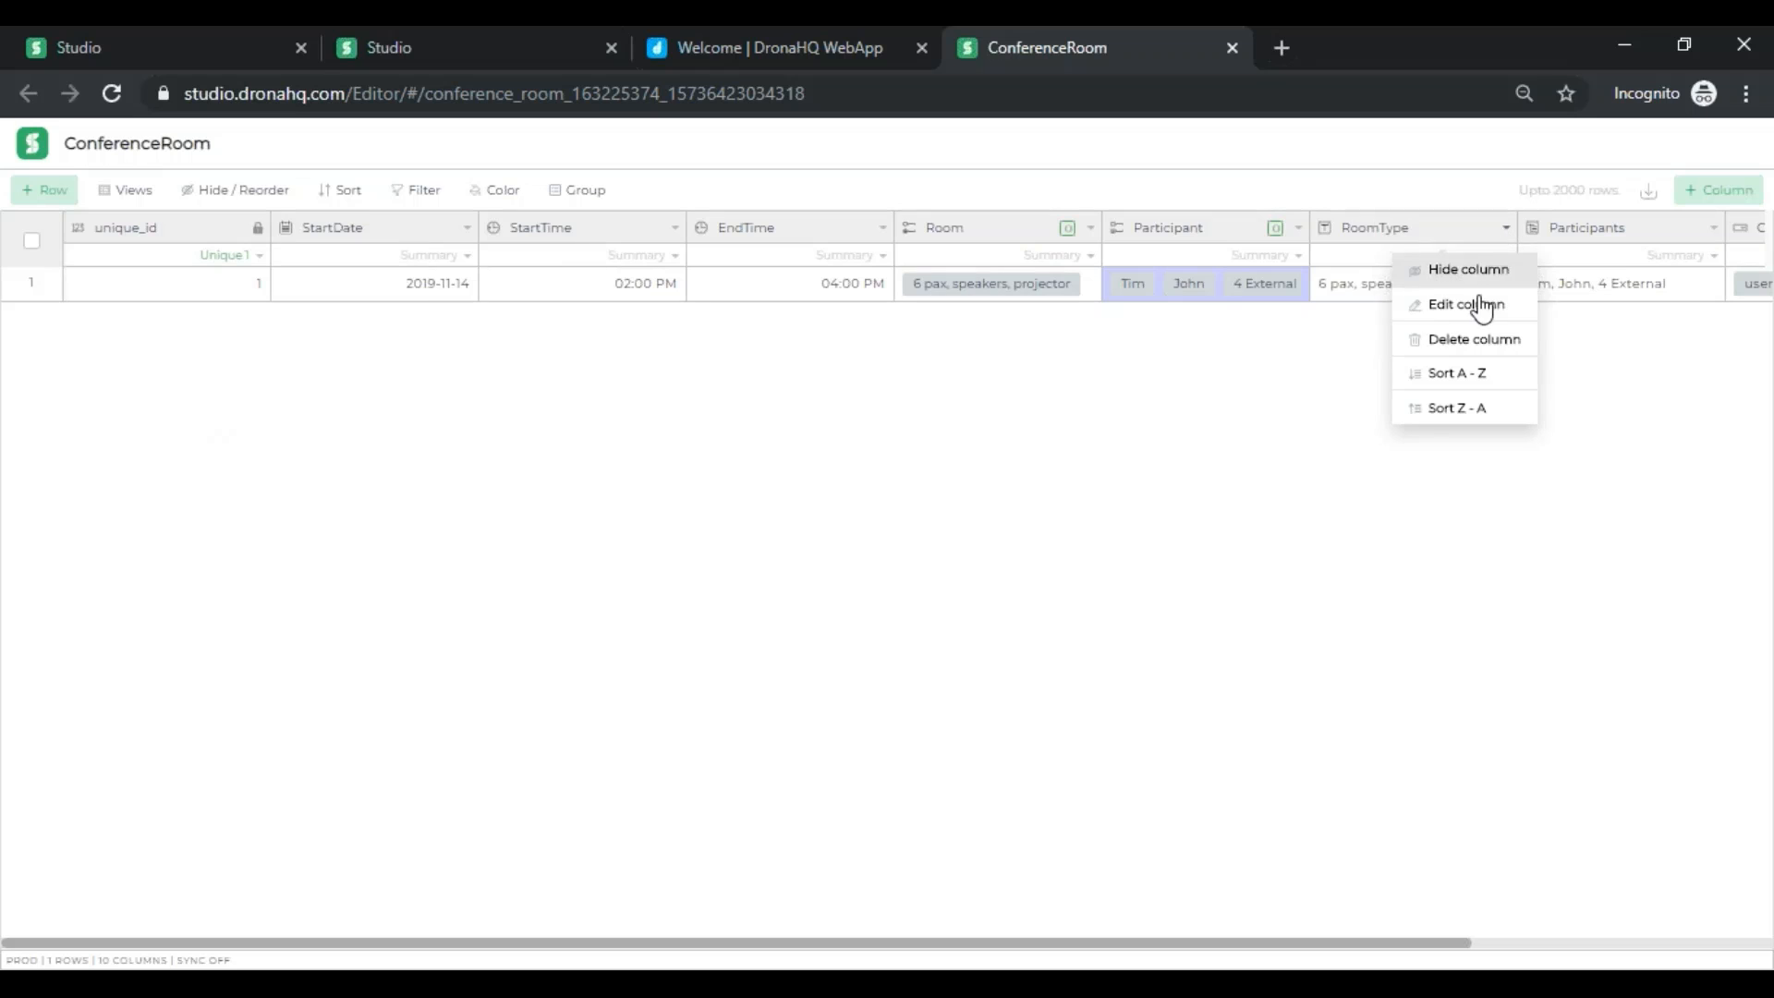
pyautogui.click(1462, 338)
pyautogui.click(1506, 229)
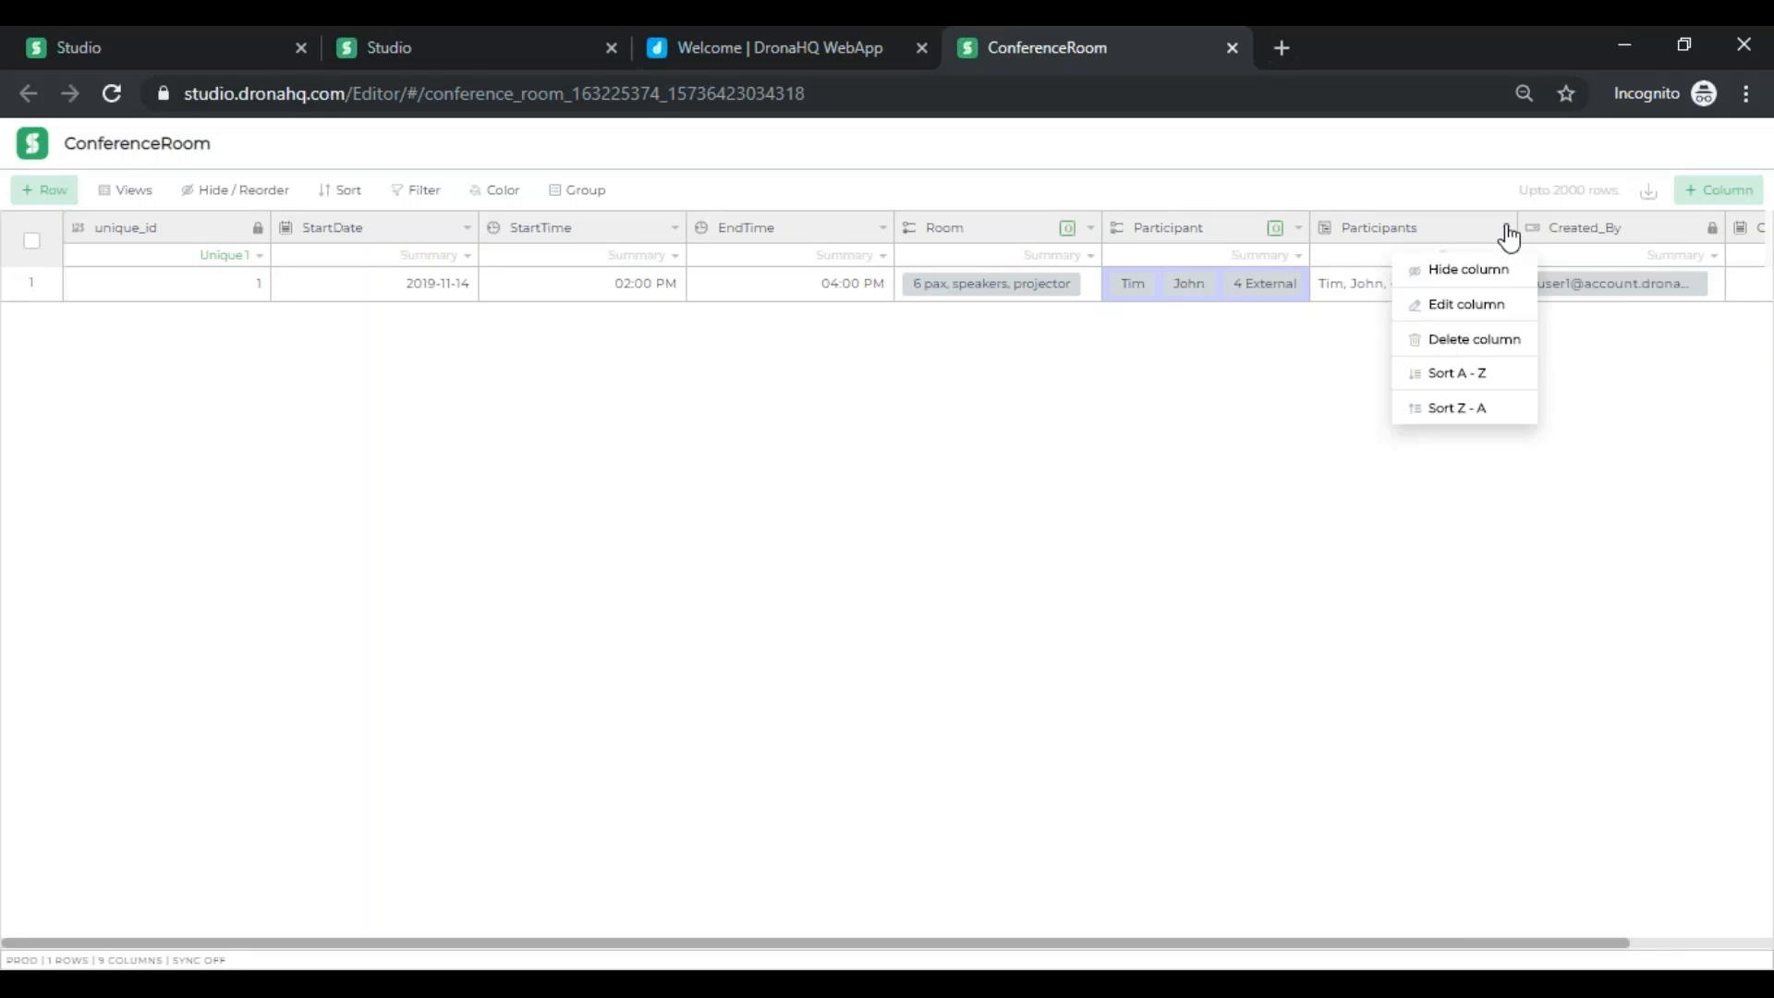
pyautogui.click(1502, 335)
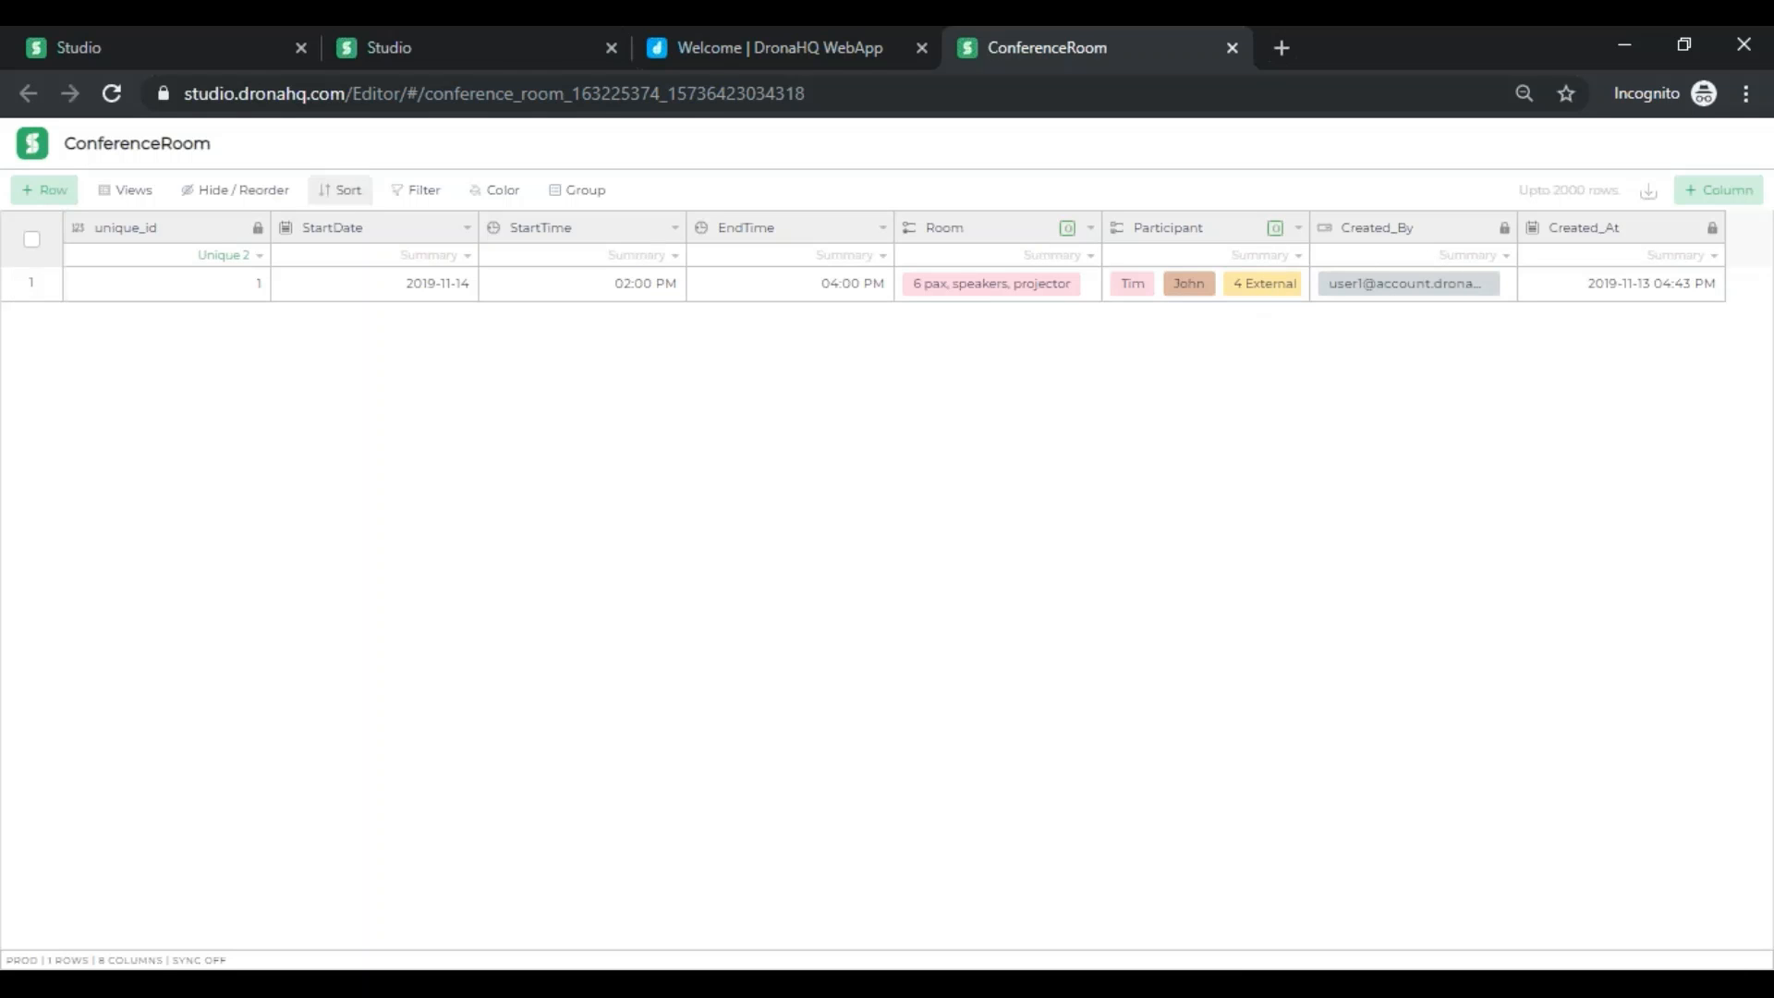
# - Add a new column named Status with the type Text to the ConferenceRoom sheet
pyautogui.click(1713, 191)
pyautogui.click(1481, 258)
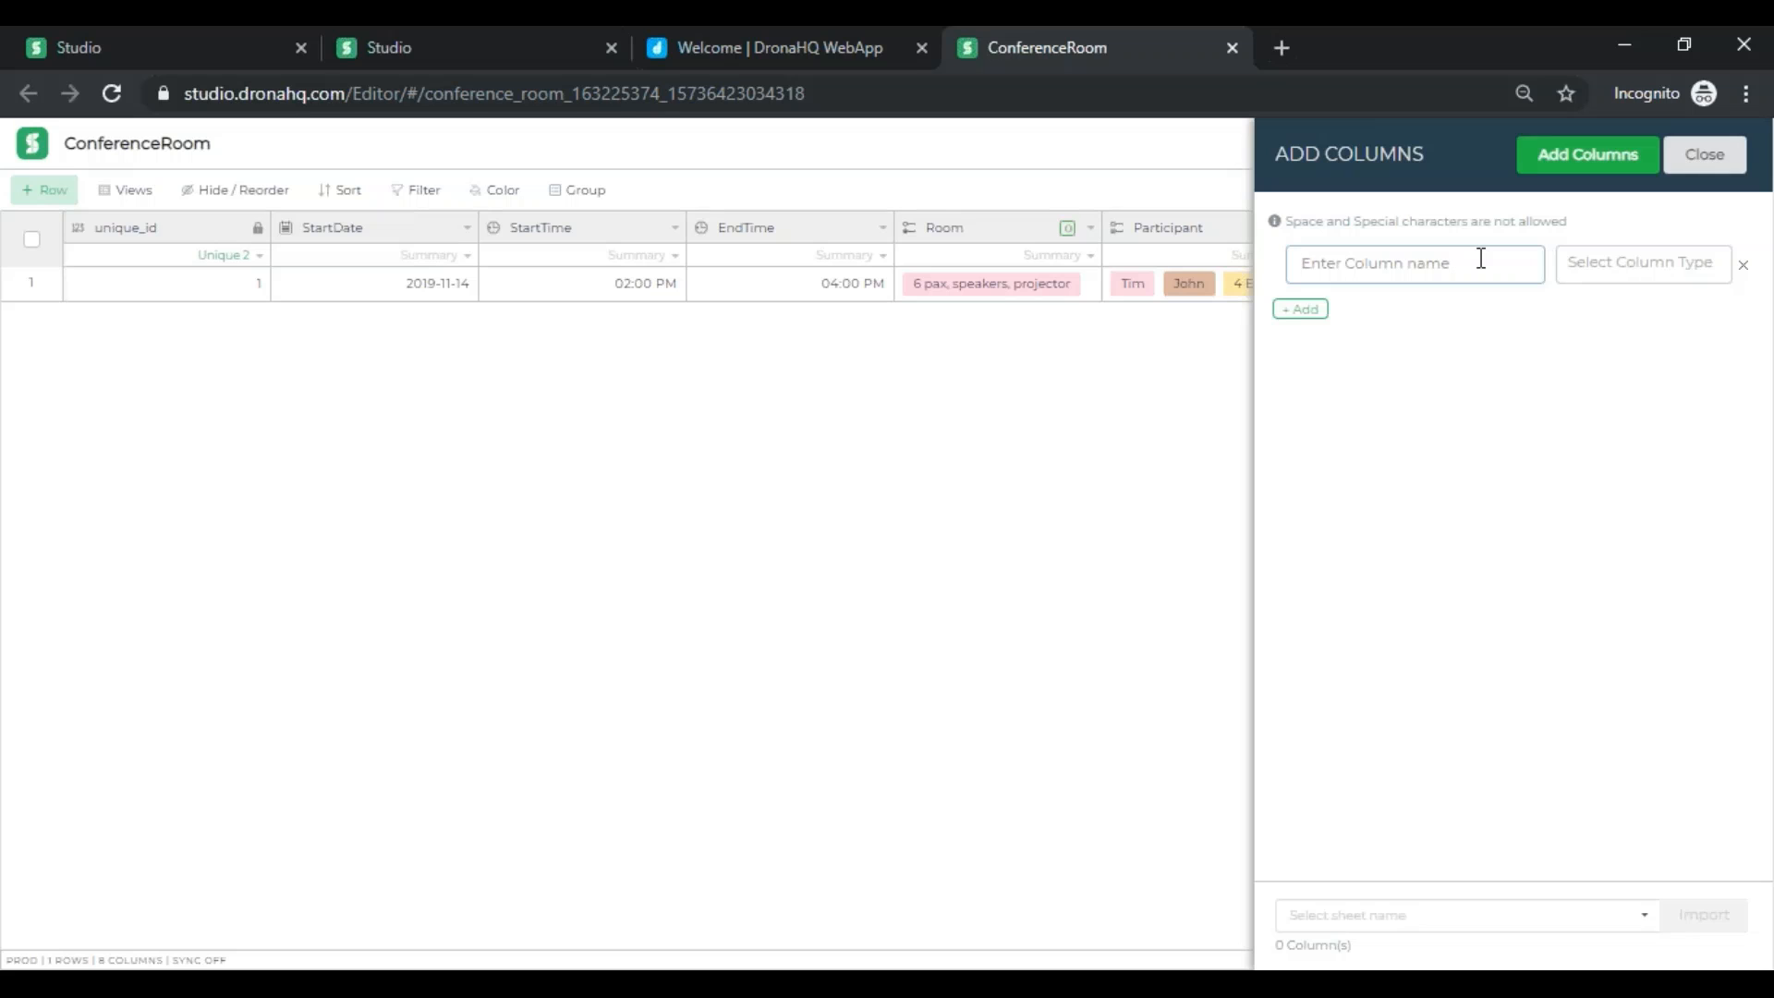
pyautogui.write('Status')
pyautogui.click(1575, 272)
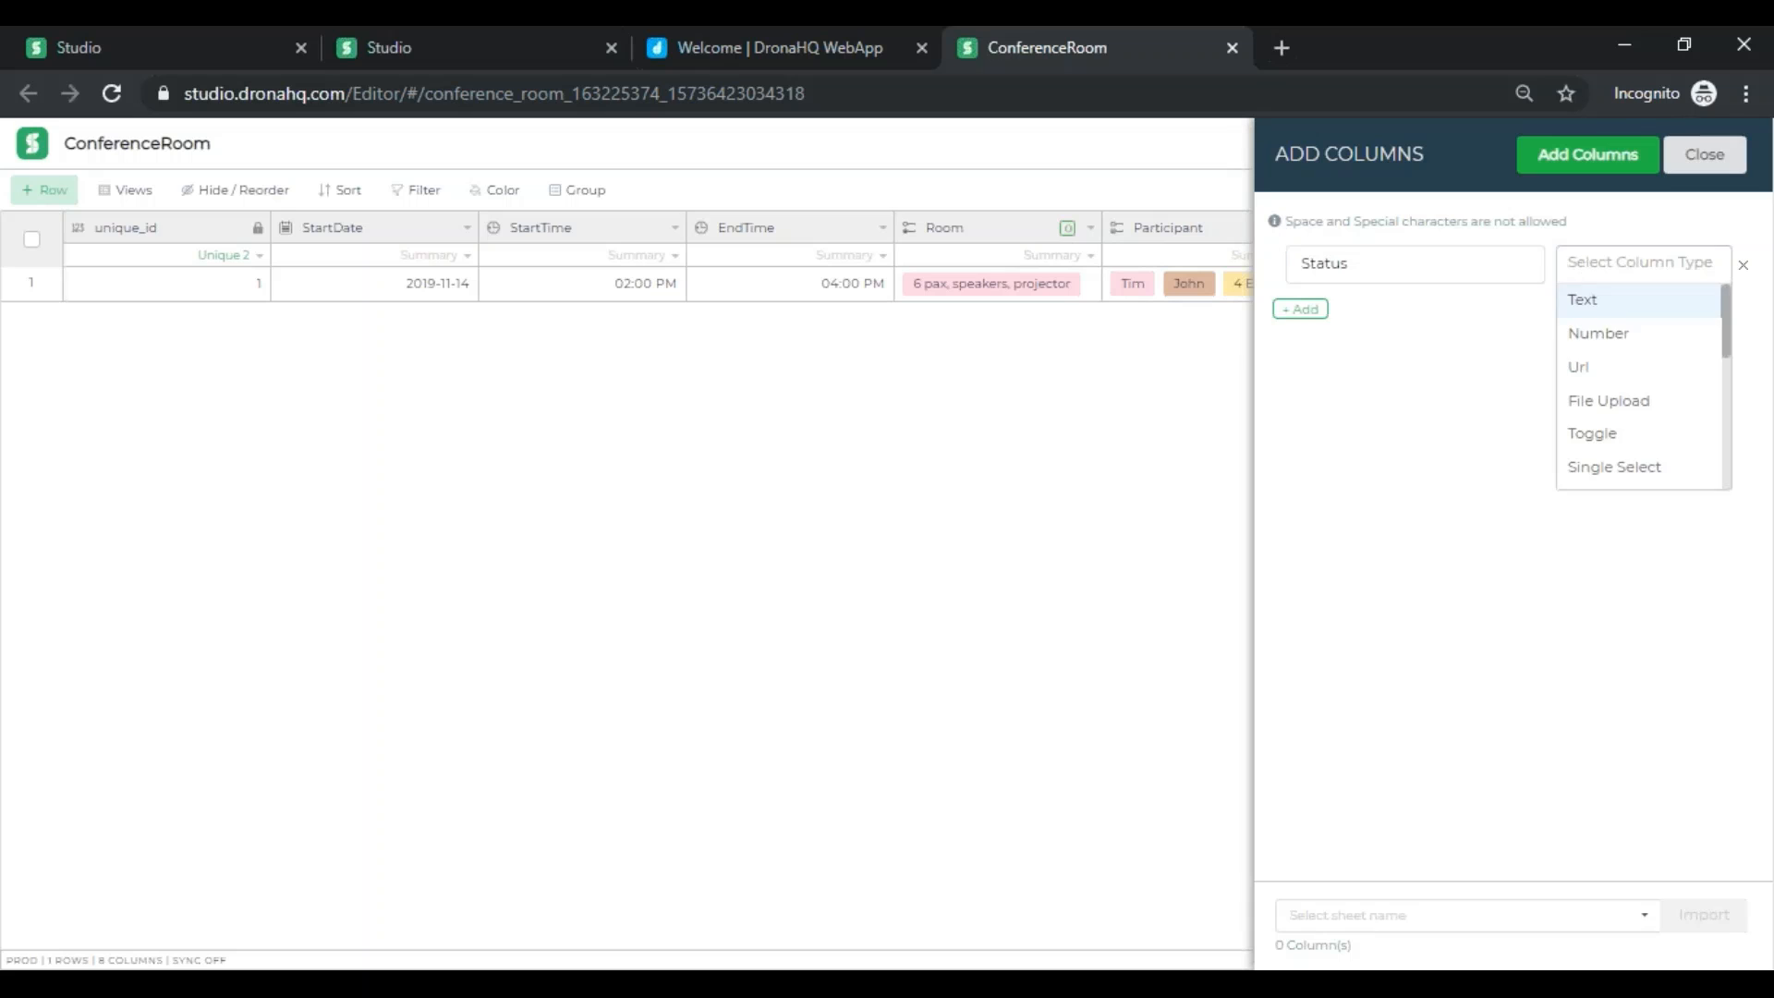
pyautogui.click(1592, 314)
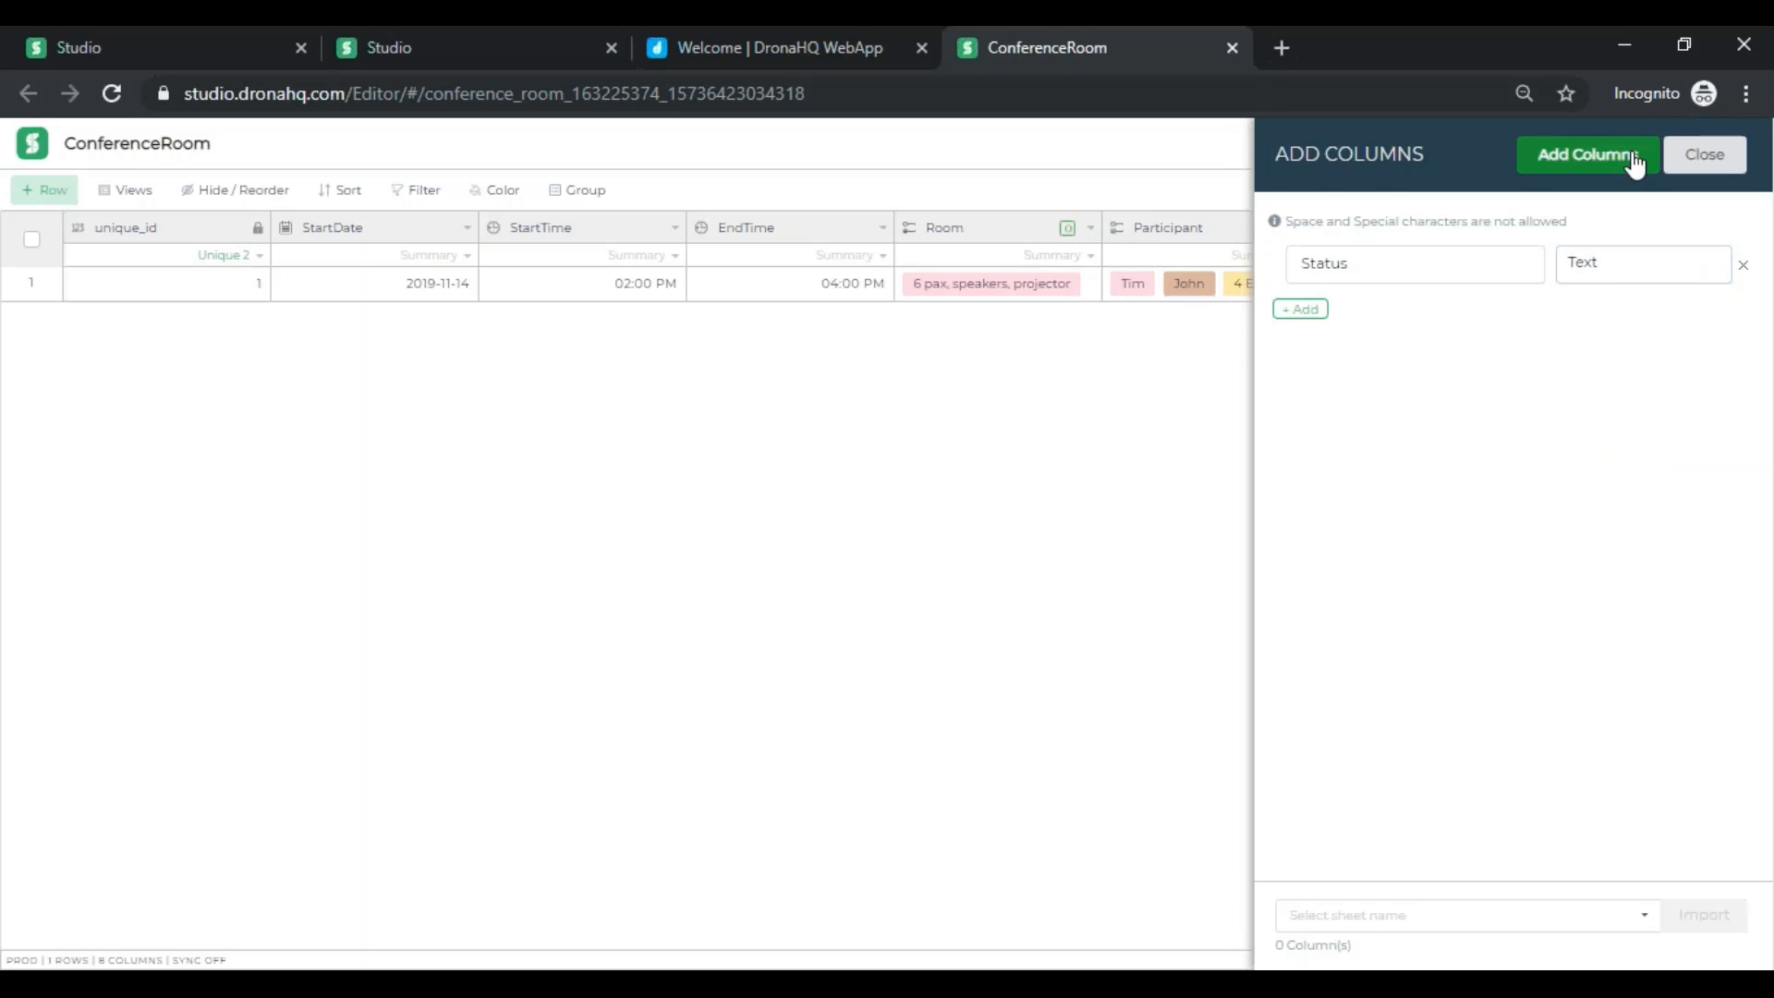
pyautogui.click(1627, 161)
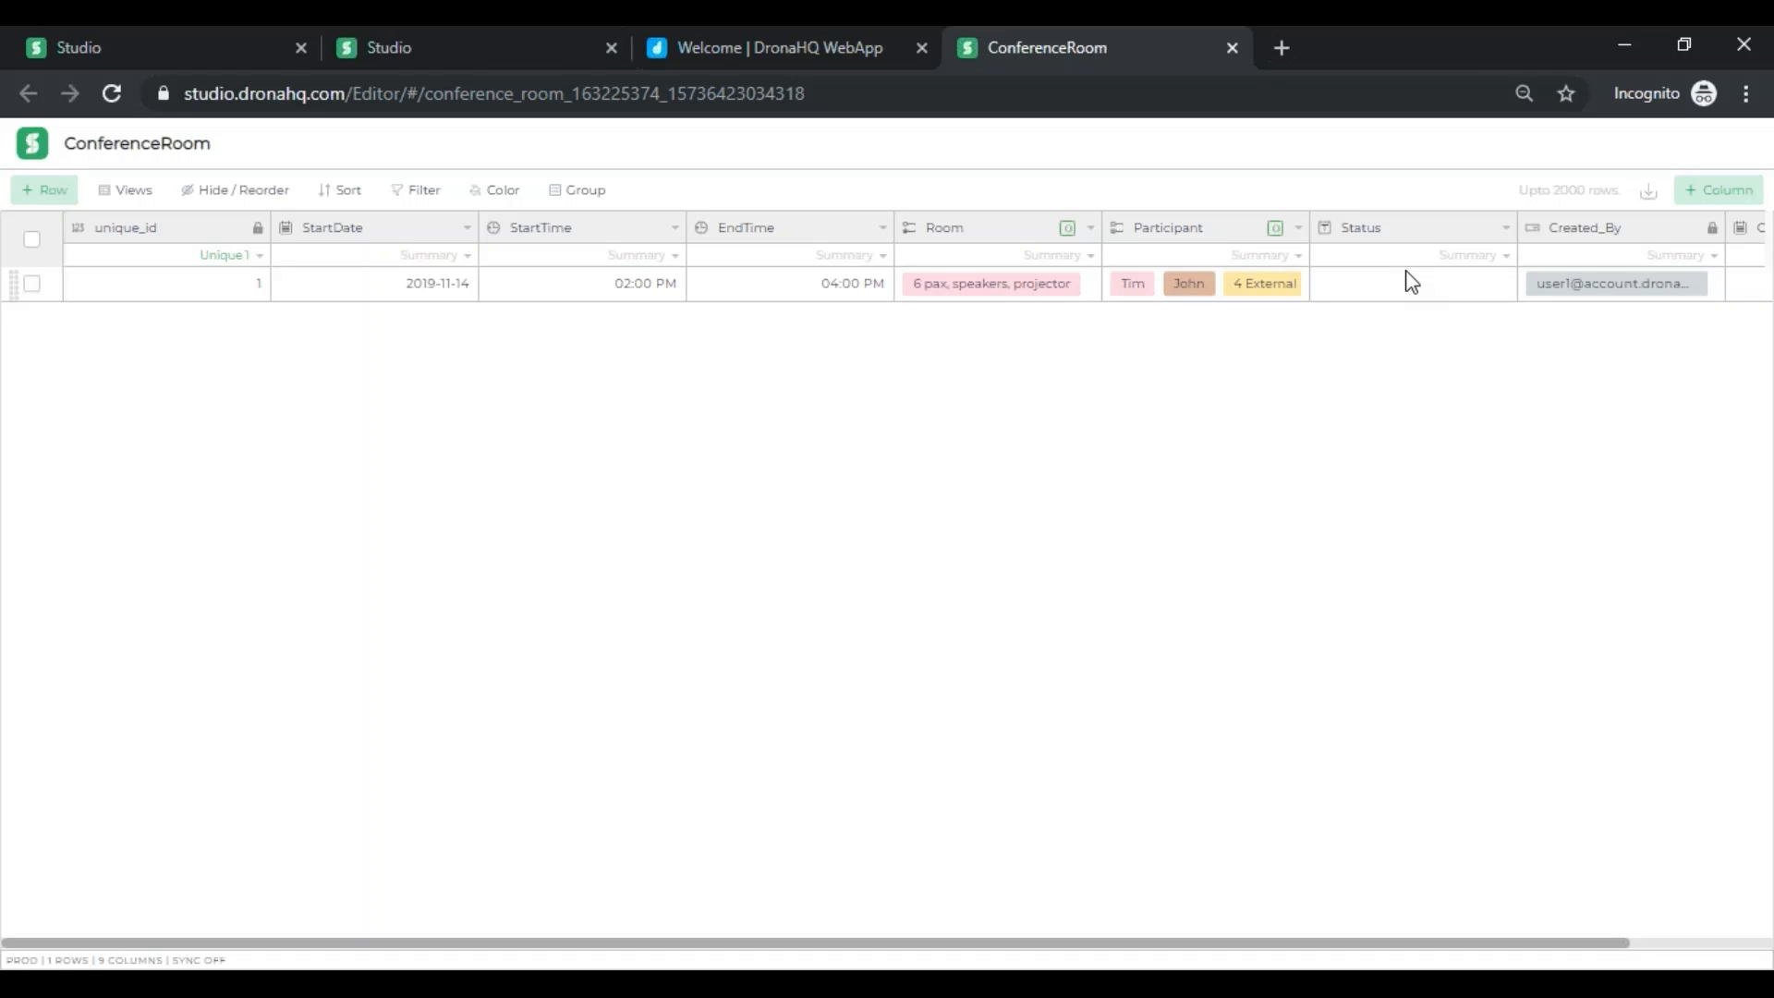
# - Switch to the Conference Room Book app in Studio and open the insert data settings of its booking workflow's Update Sheet task
pyautogui.click(503, 34)
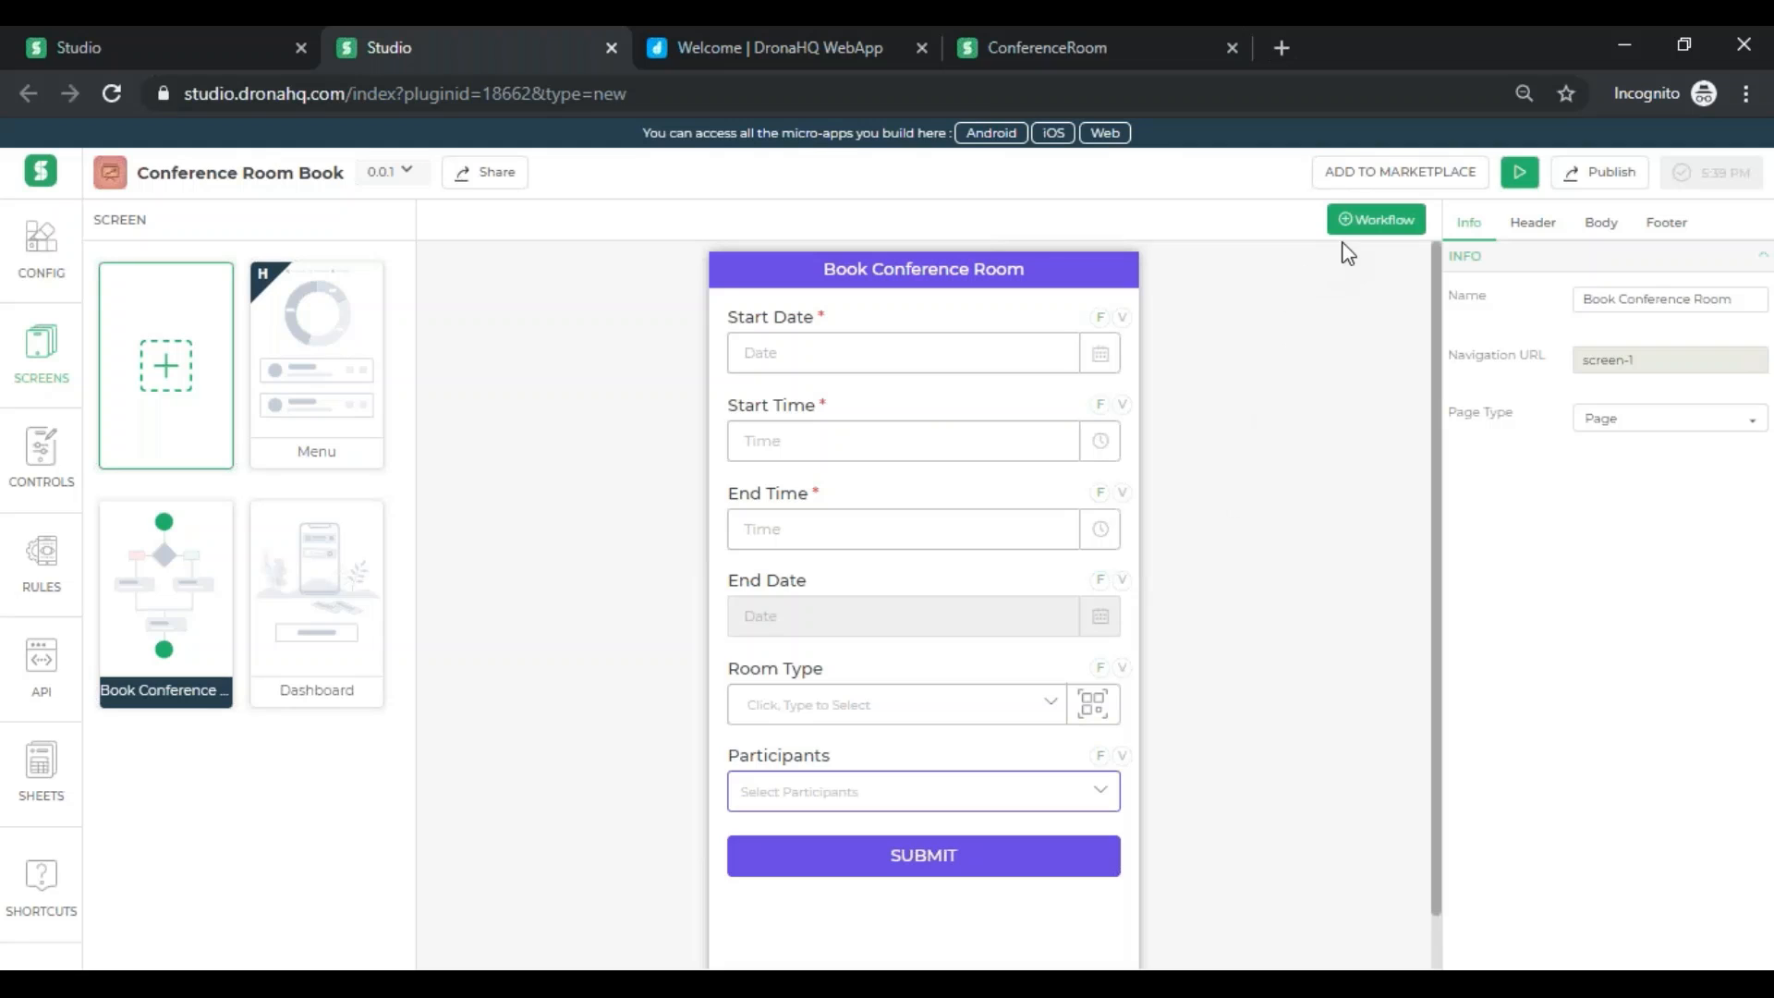
pyautogui.click(1376, 219)
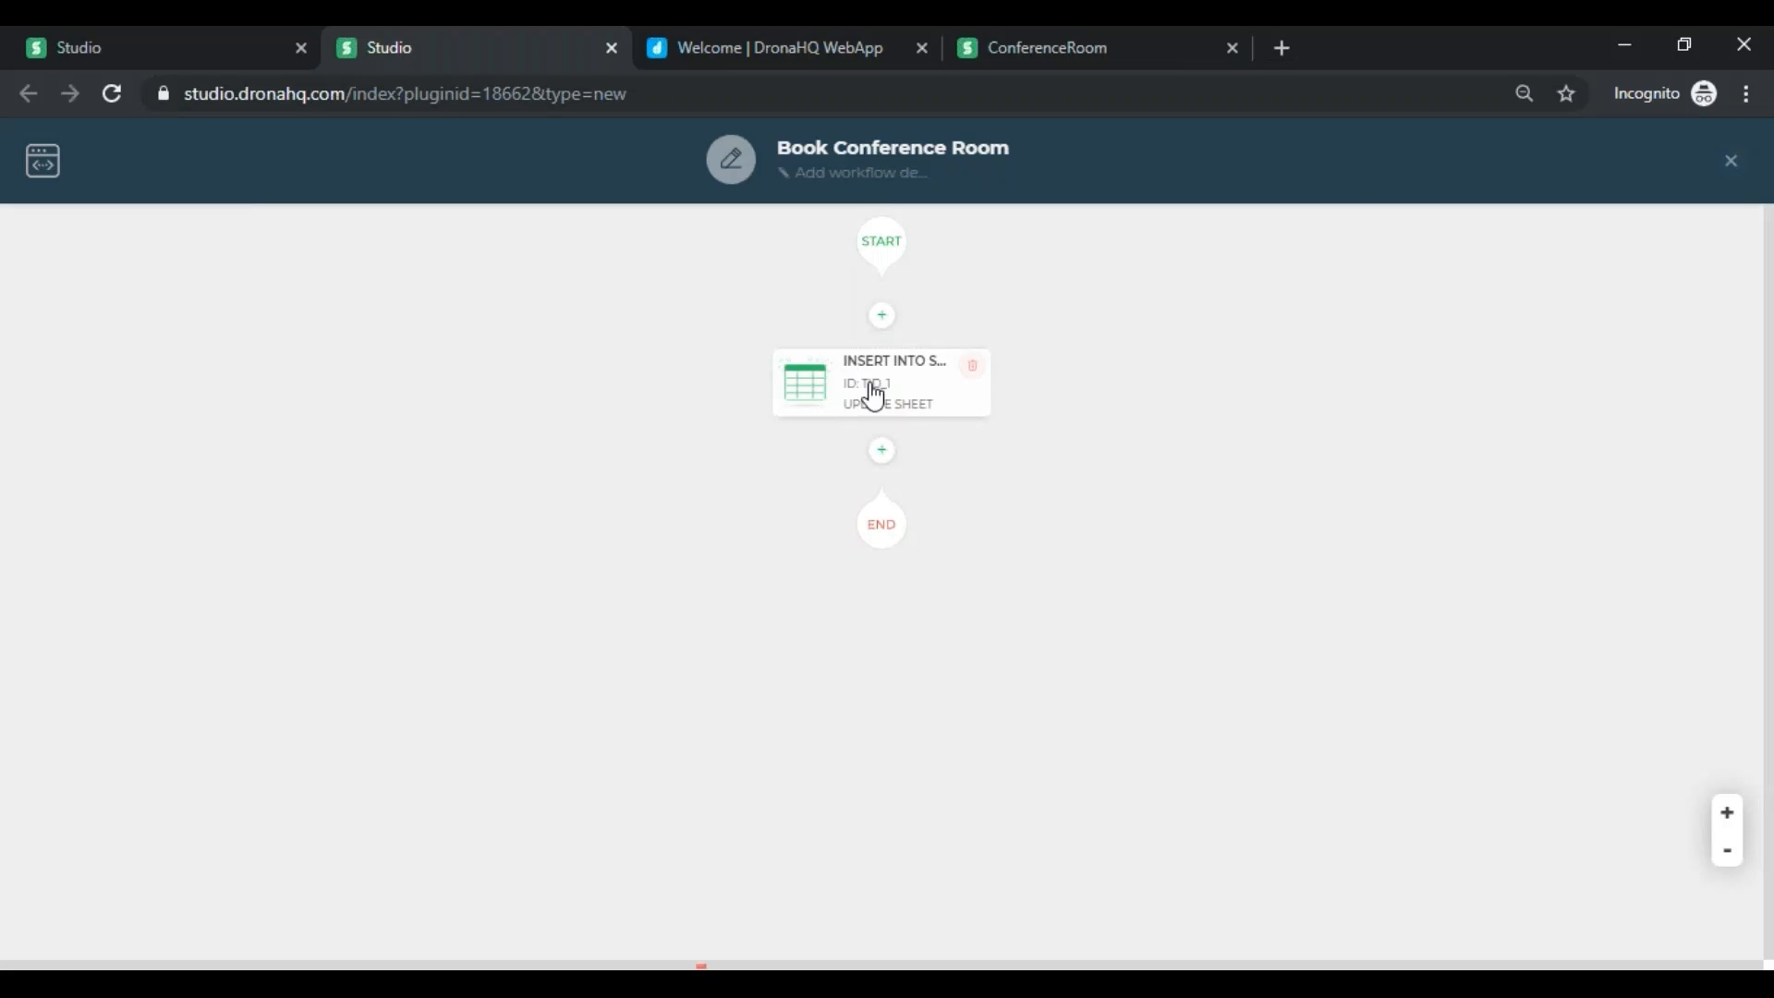
pyautogui.moveTo(890, 388)
pyautogui.click(892, 392)
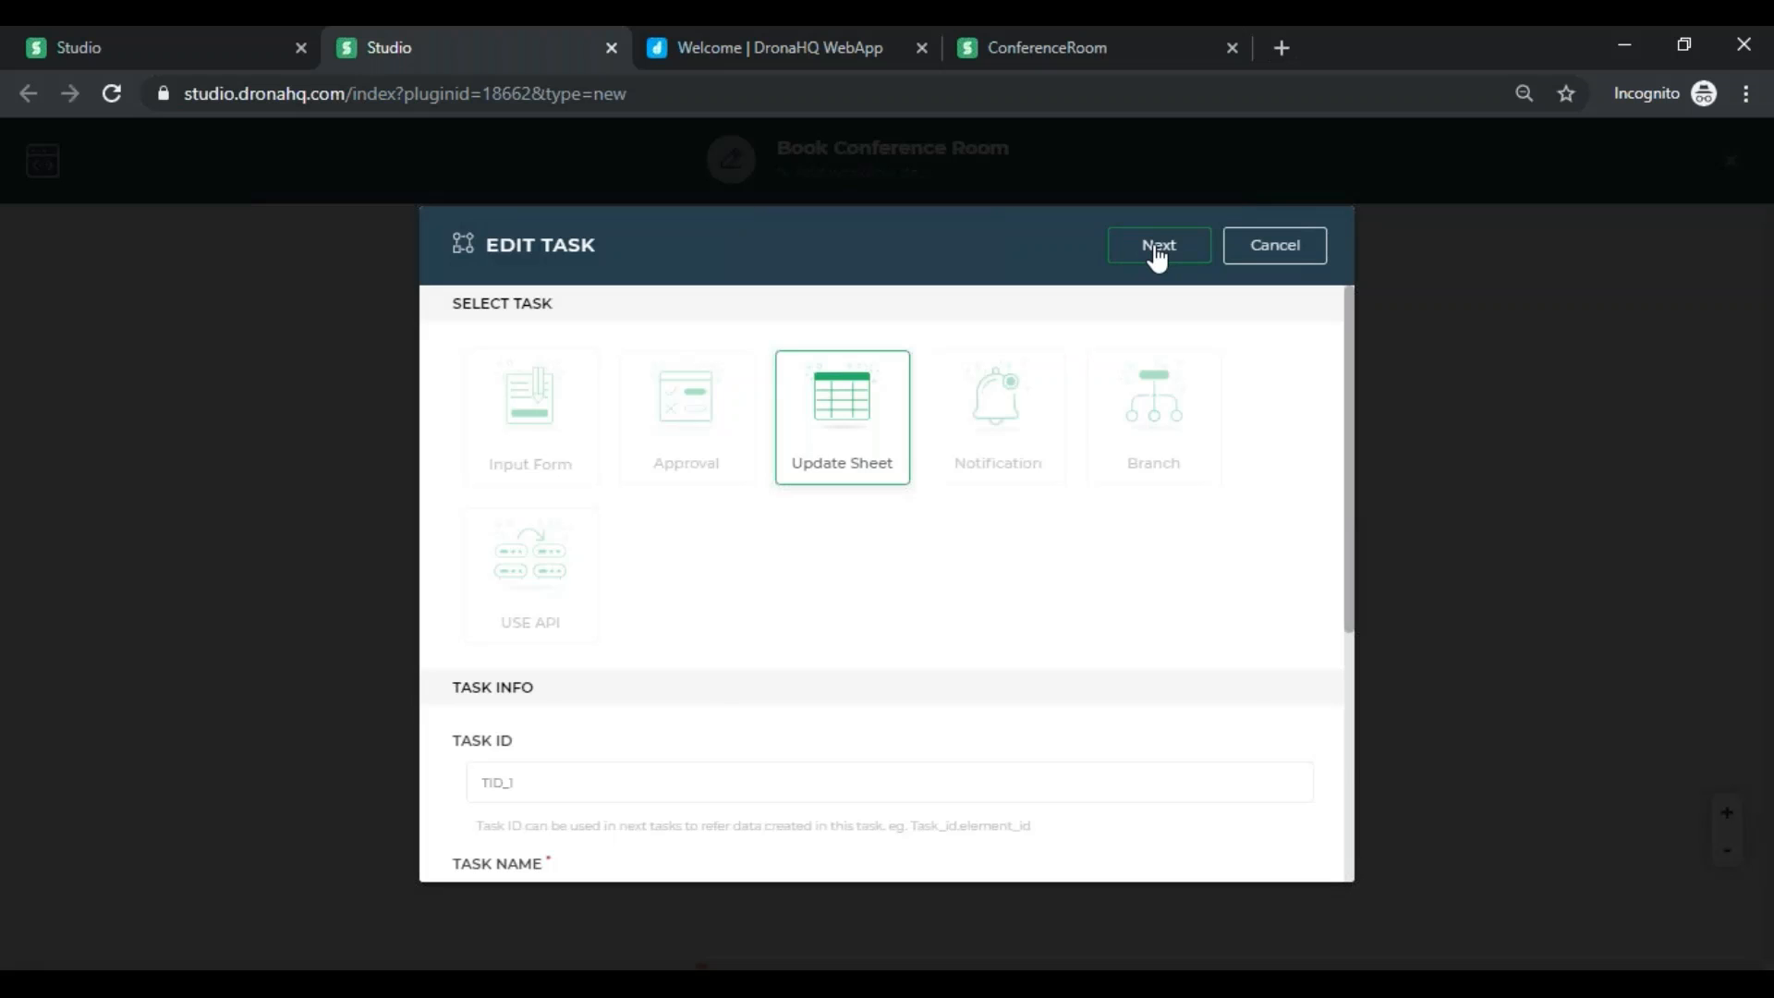
pyautogui.click(1156, 247)
pyautogui.scroll(-3, 1110, 458)
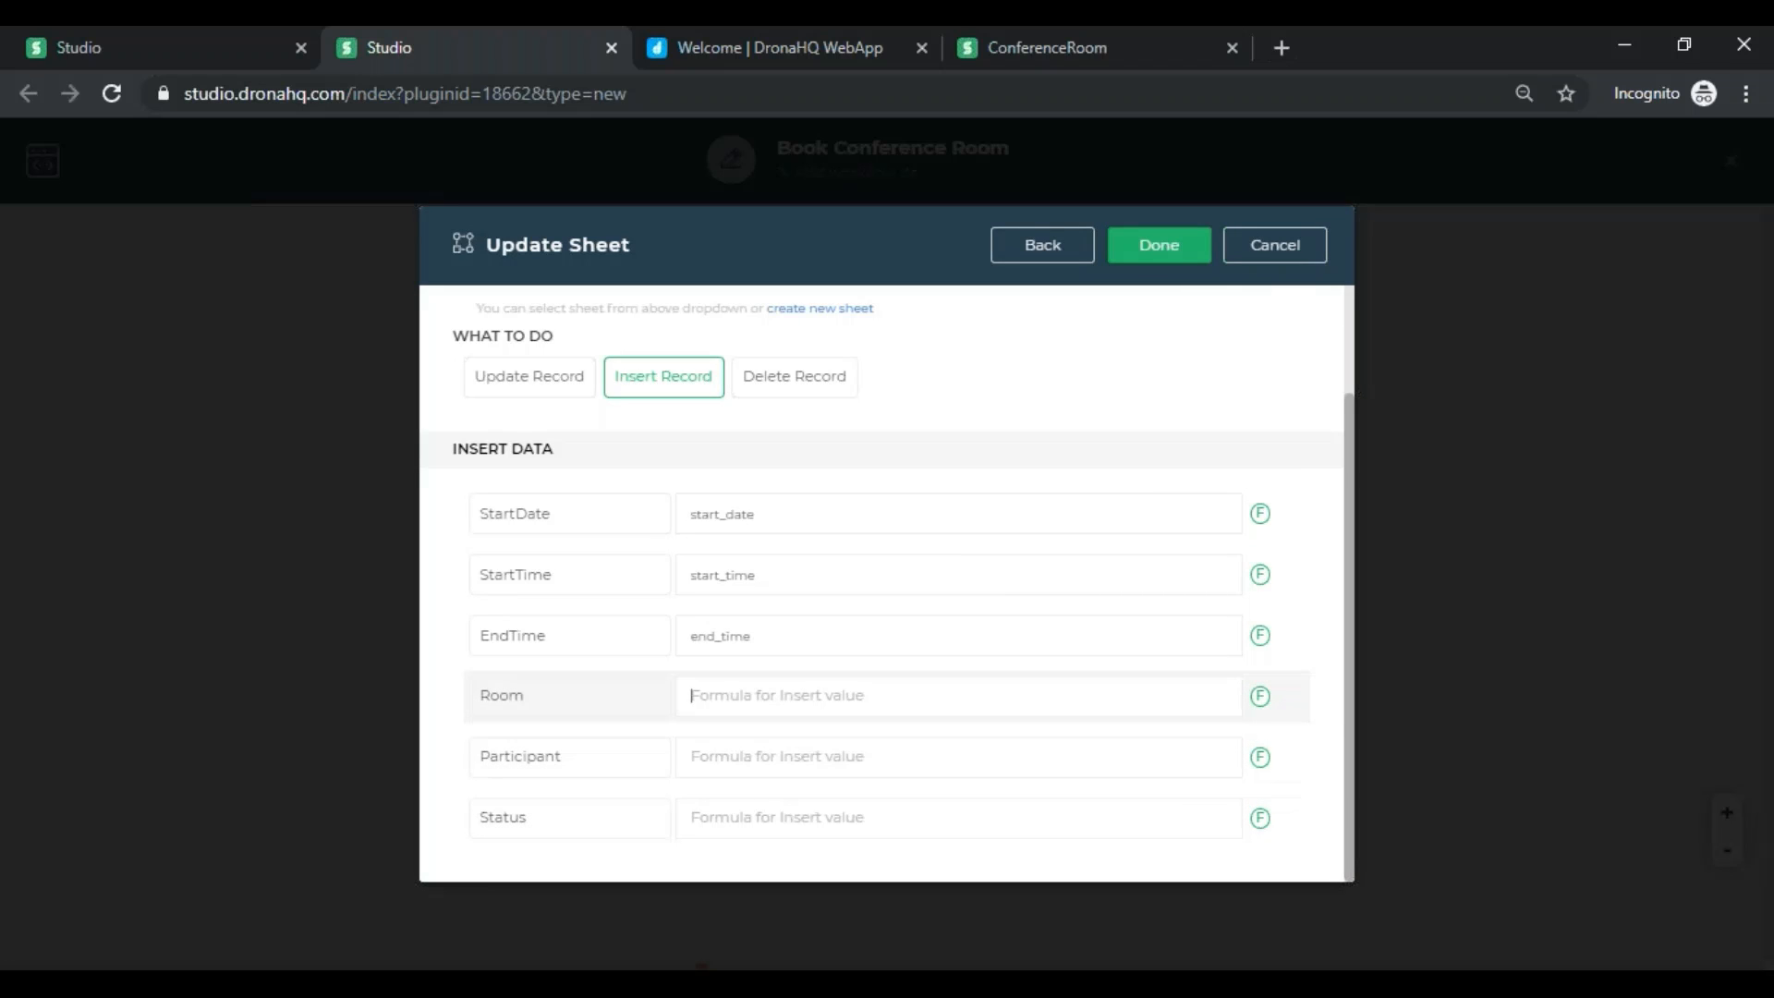
# - Map the Room column to room_type and the Participant column to participants, leave Status empty, and save the sheet task
pyautogui.click(691, 695)
pyautogui.write('roo')
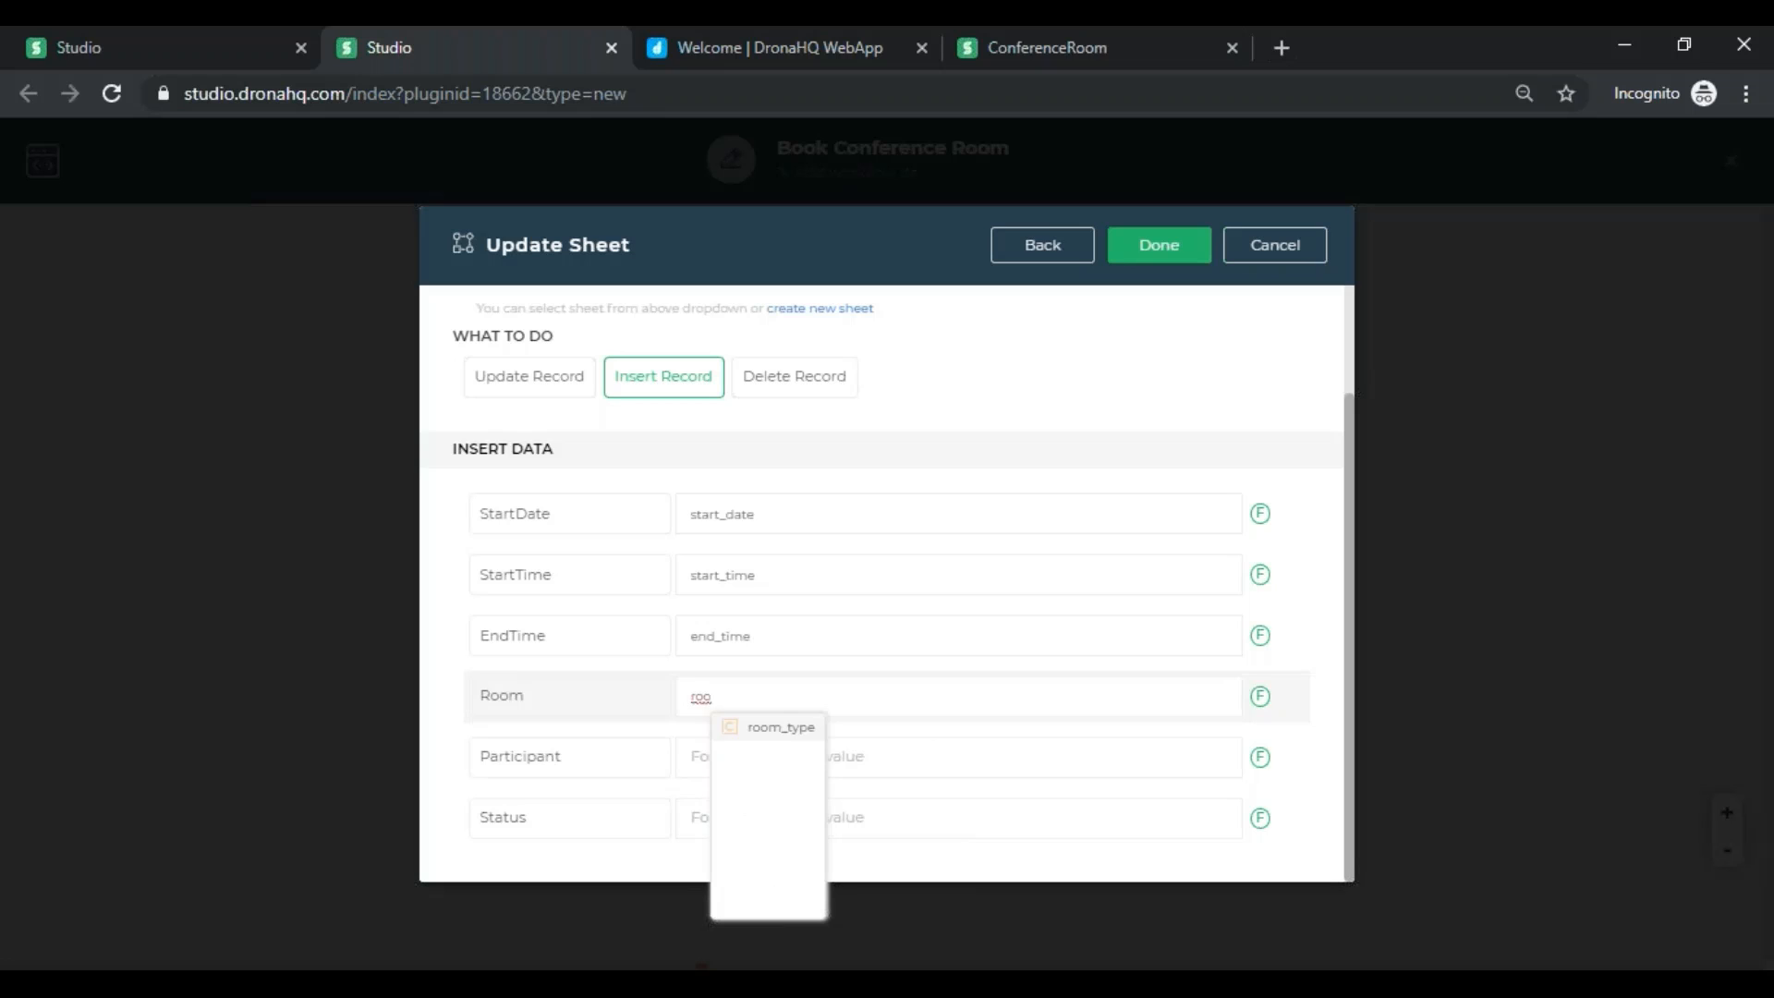
pyautogui.click(800, 731)
pyautogui.click(802, 753)
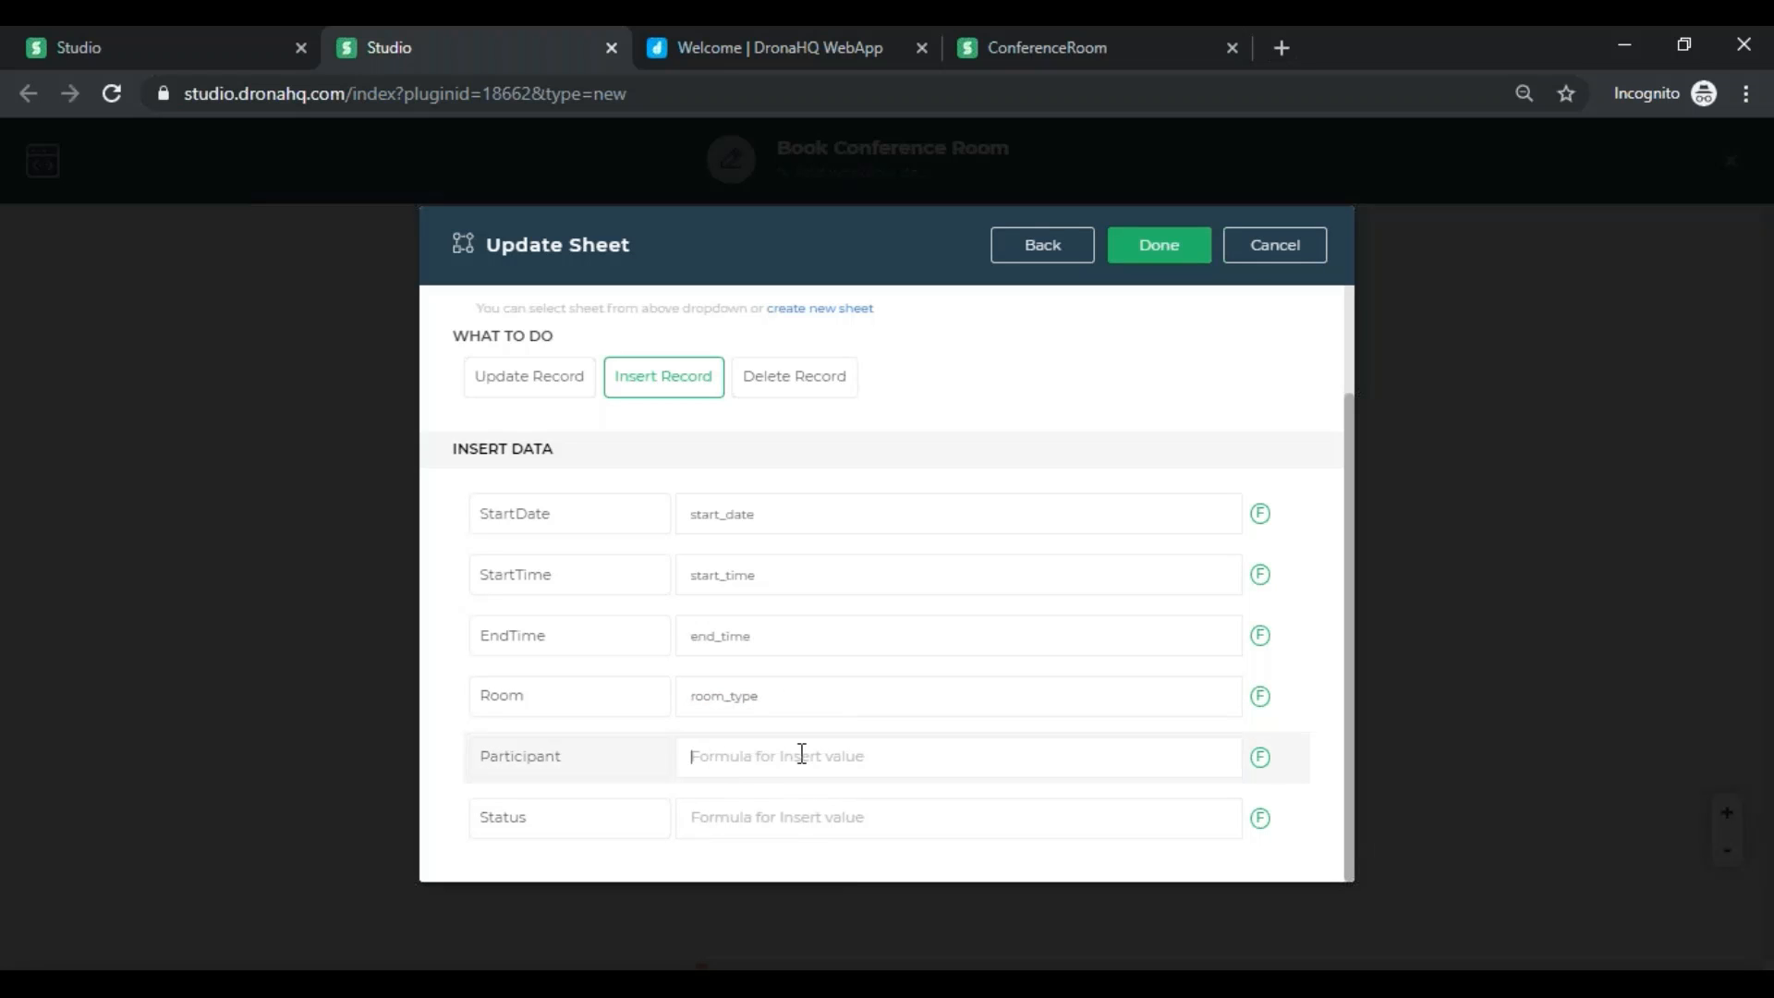
pyautogui.write('parti')
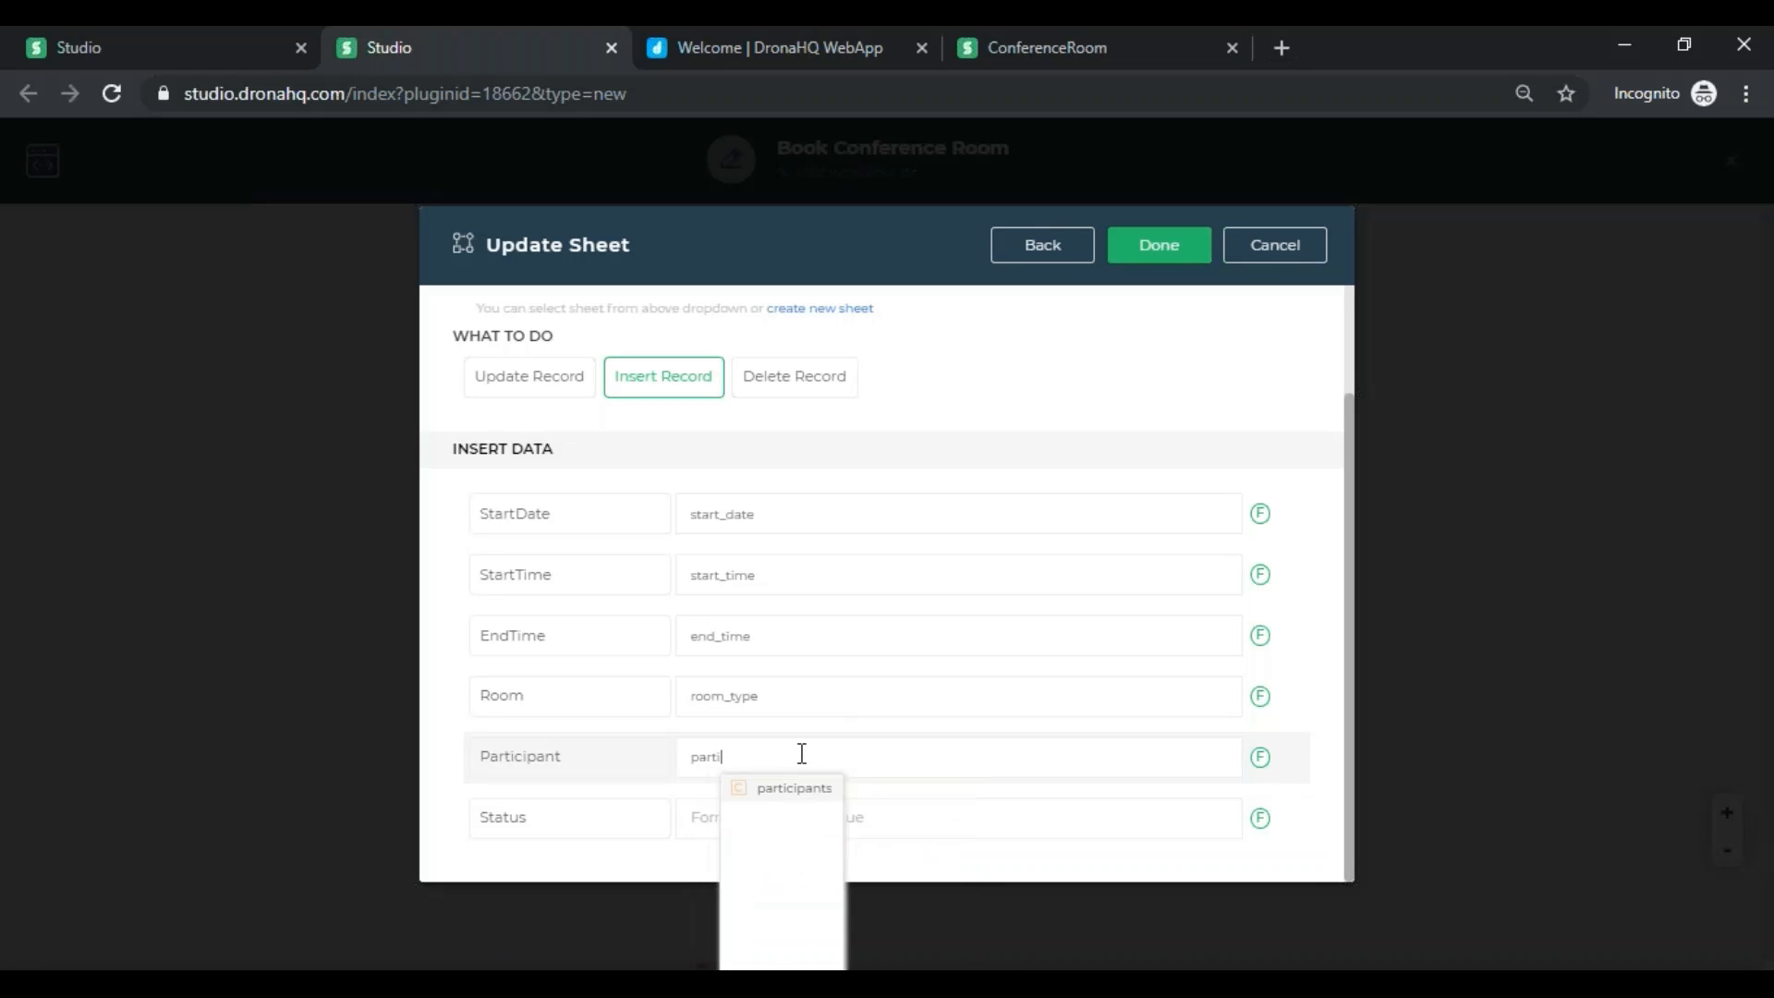
pyautogui.click(795, 787)
pyautogui.click(798, 815)
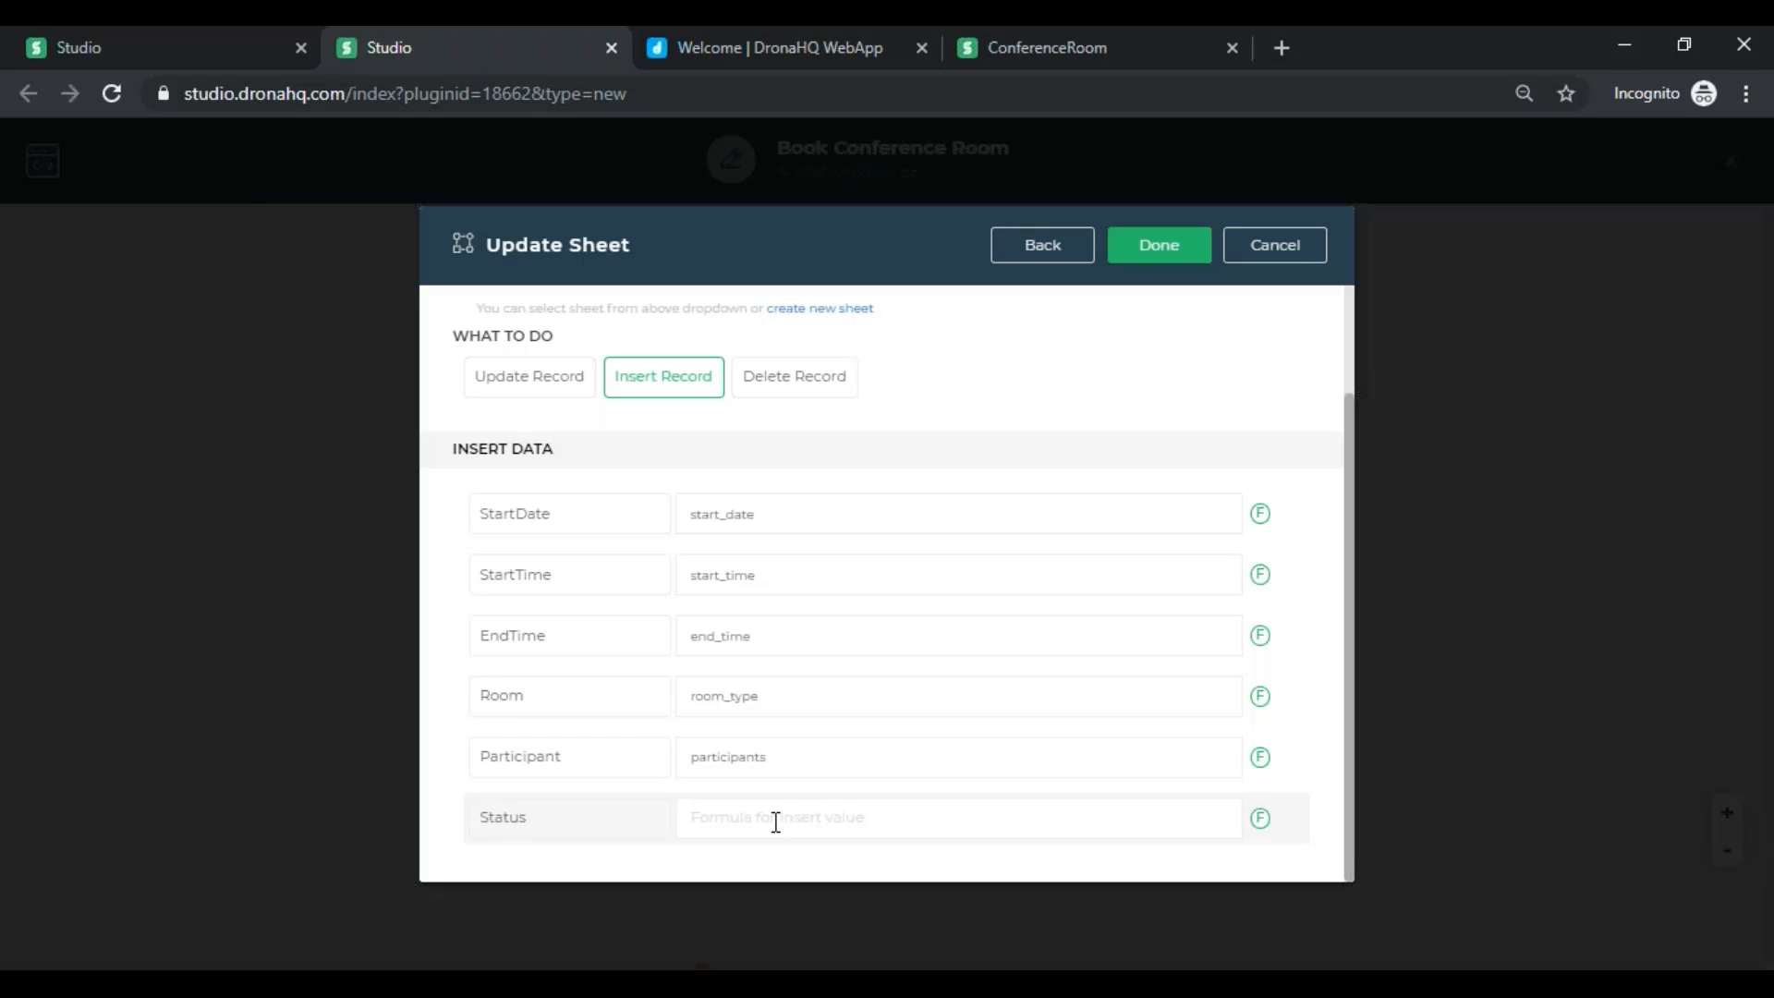
pyautogui.click(1168, 265)
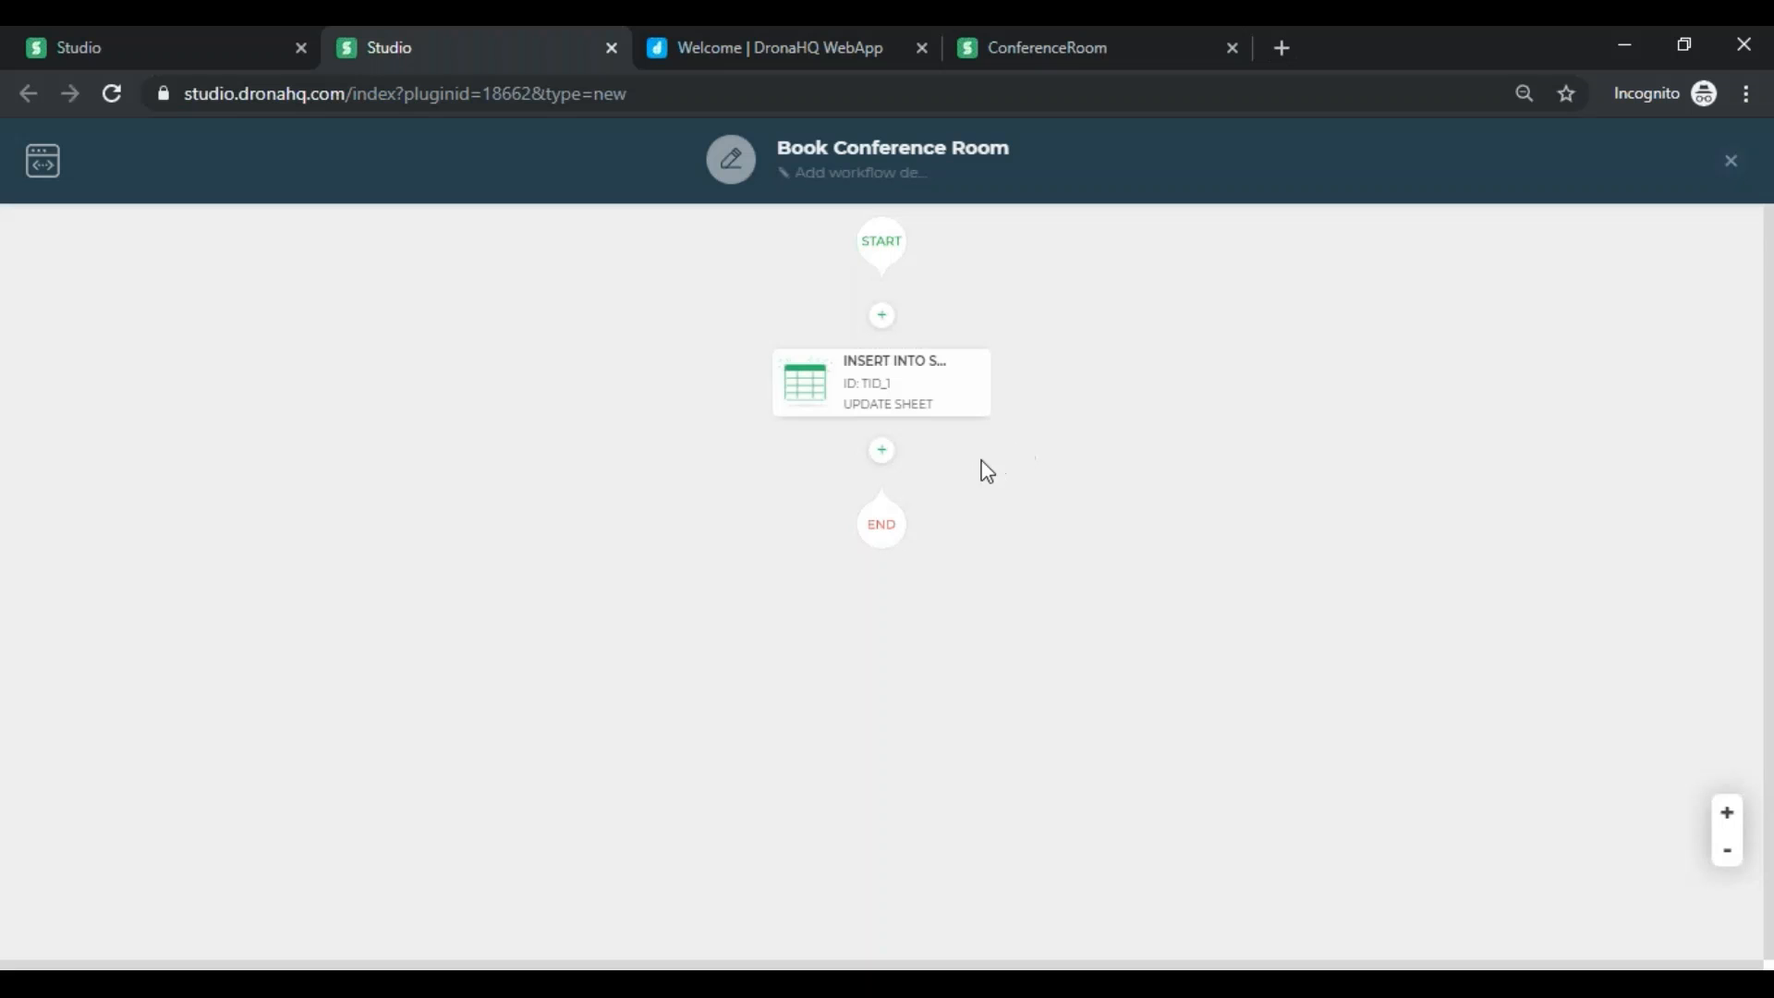
# - Add an Approval task named "manager's approval" after the sheet insert task and continue to its settings
pyautogui.click(882, 453)
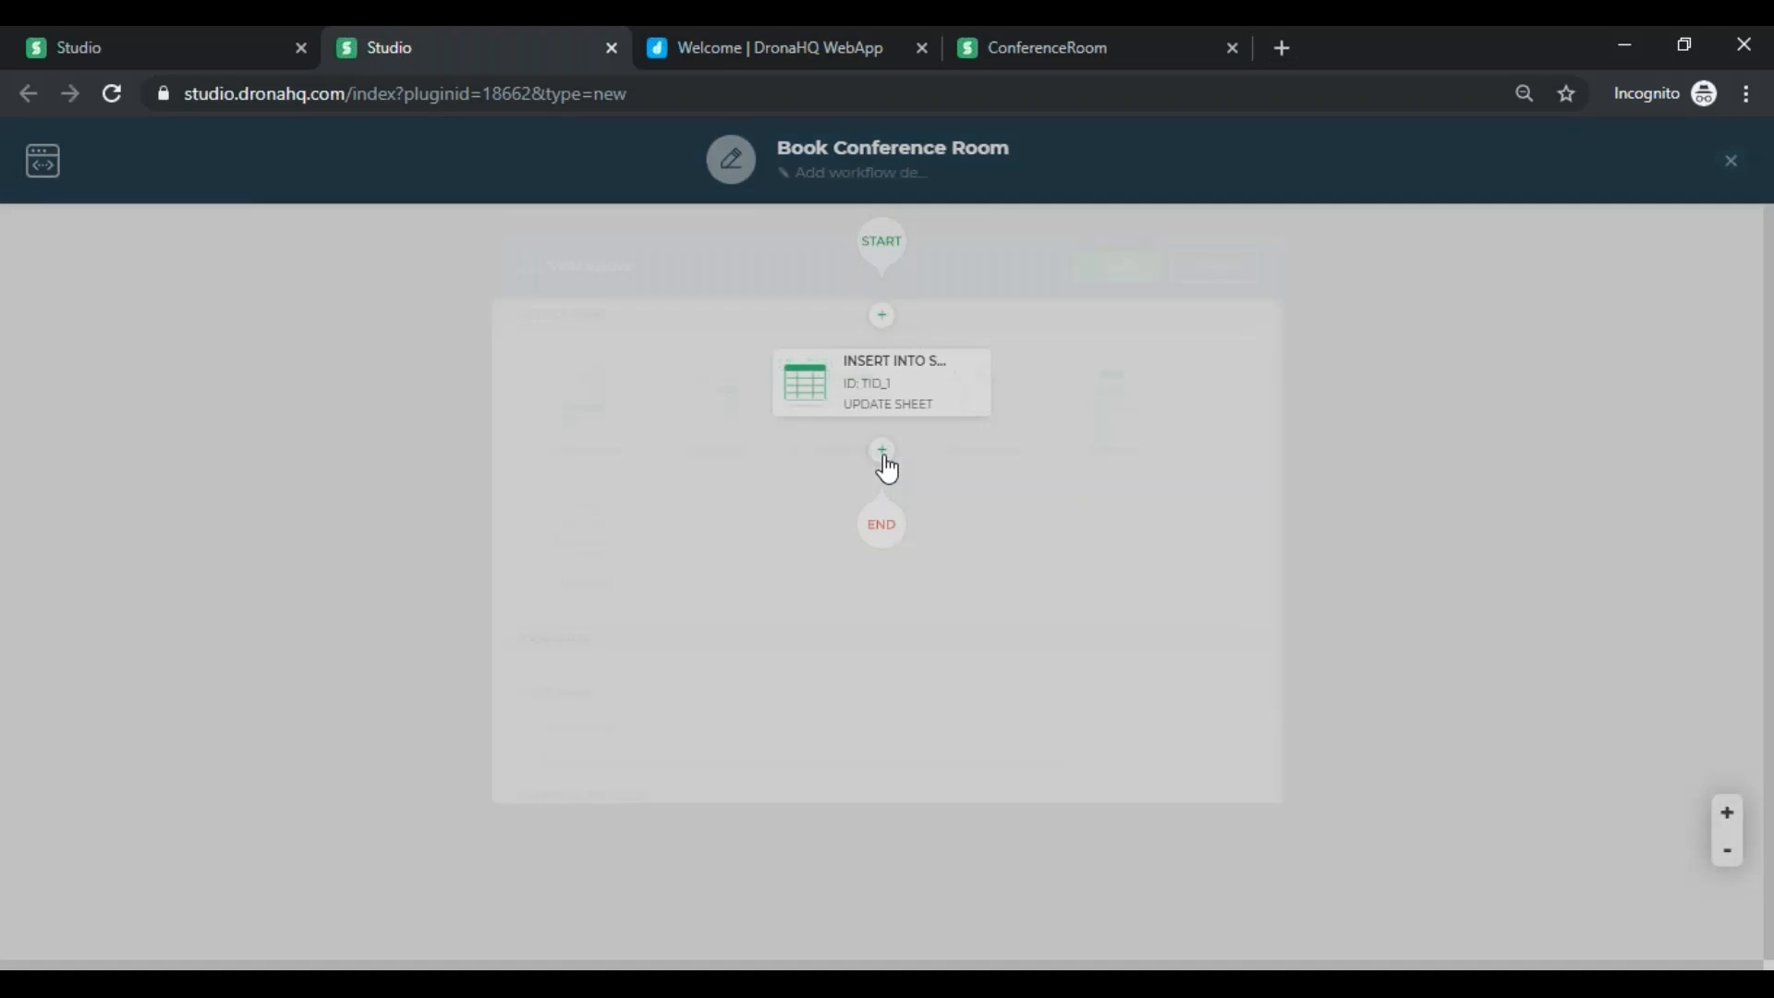
pyautogui.click(691, 409)
pyautogui.scroll(-2, 776, 601)
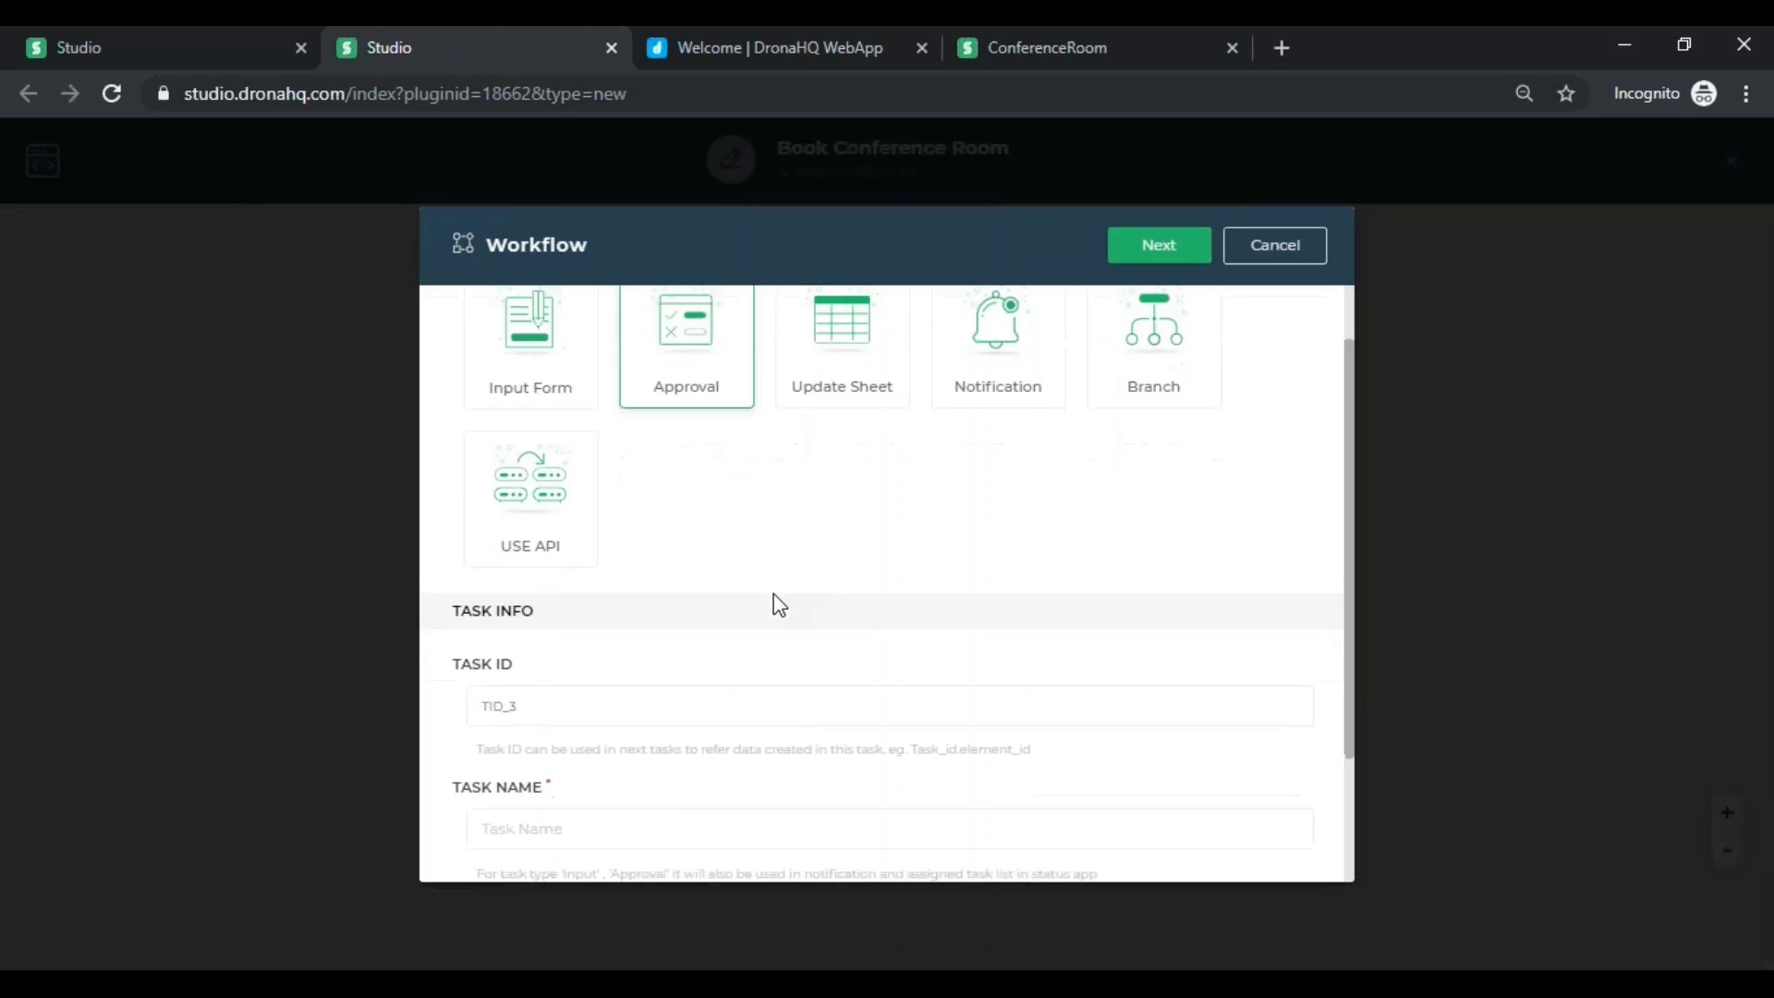
pyautogui.click(727, 769)
pyautogui.write('mana')
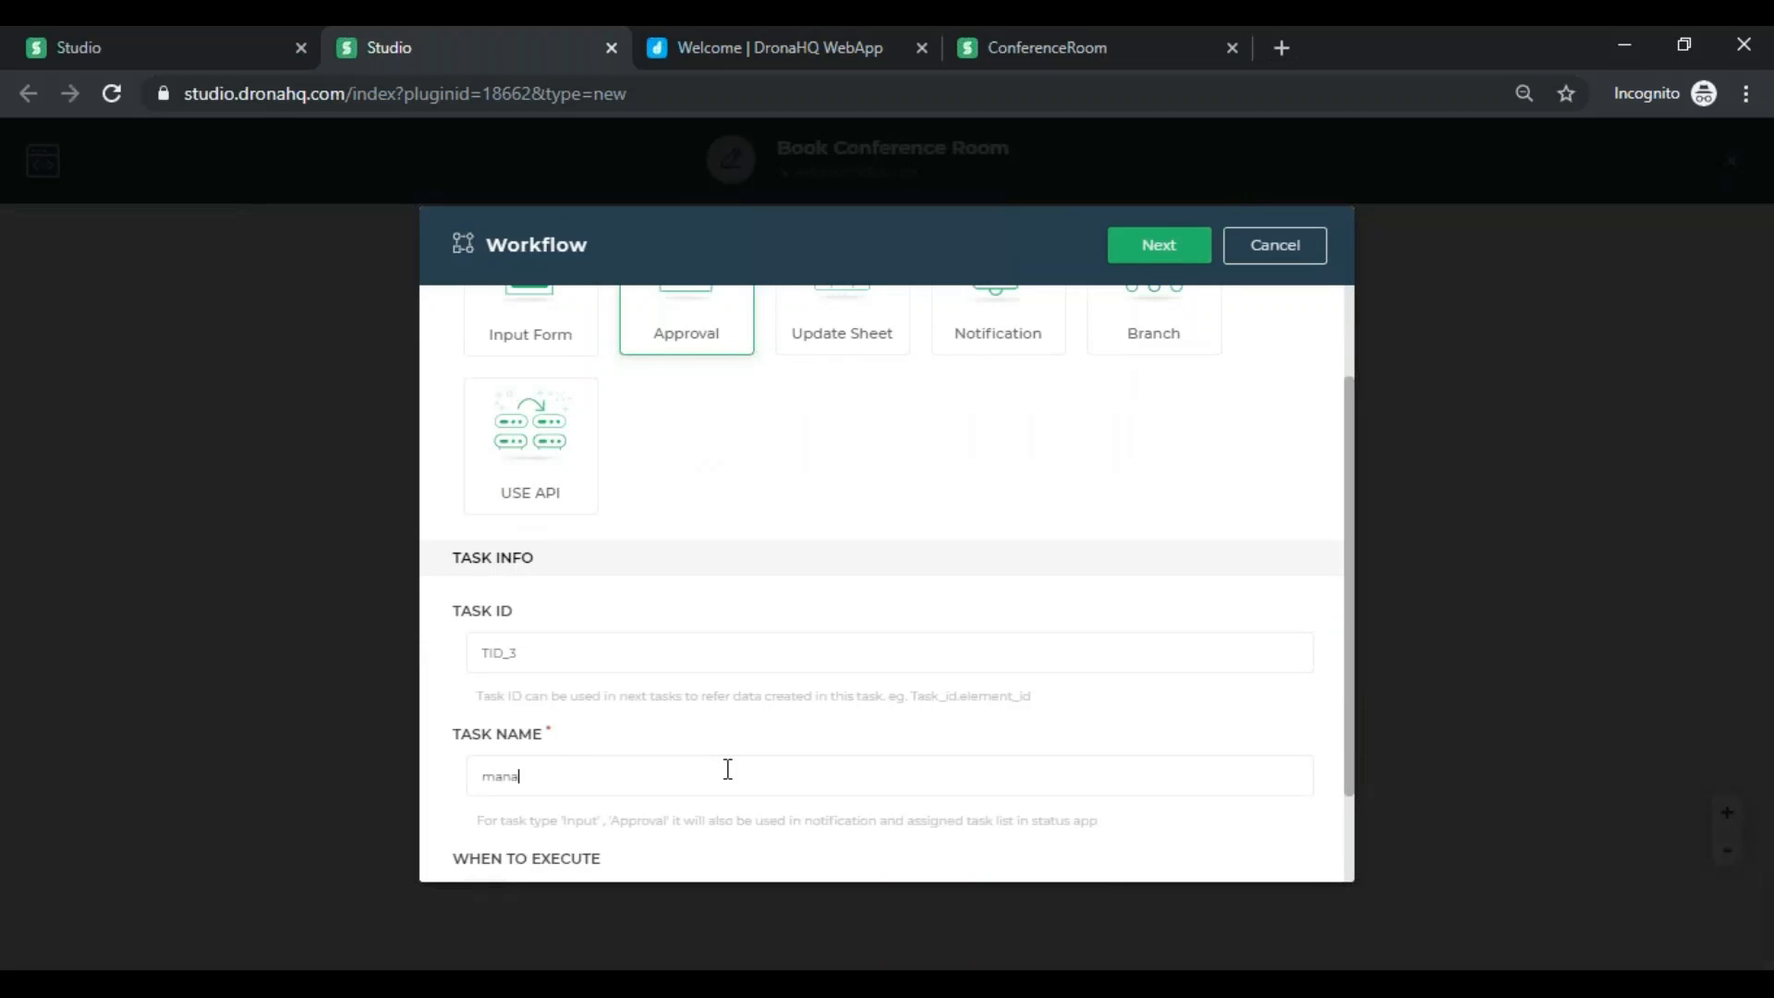
pyautogui.write("ger's approval")
pyautogui.click(1157, 257)
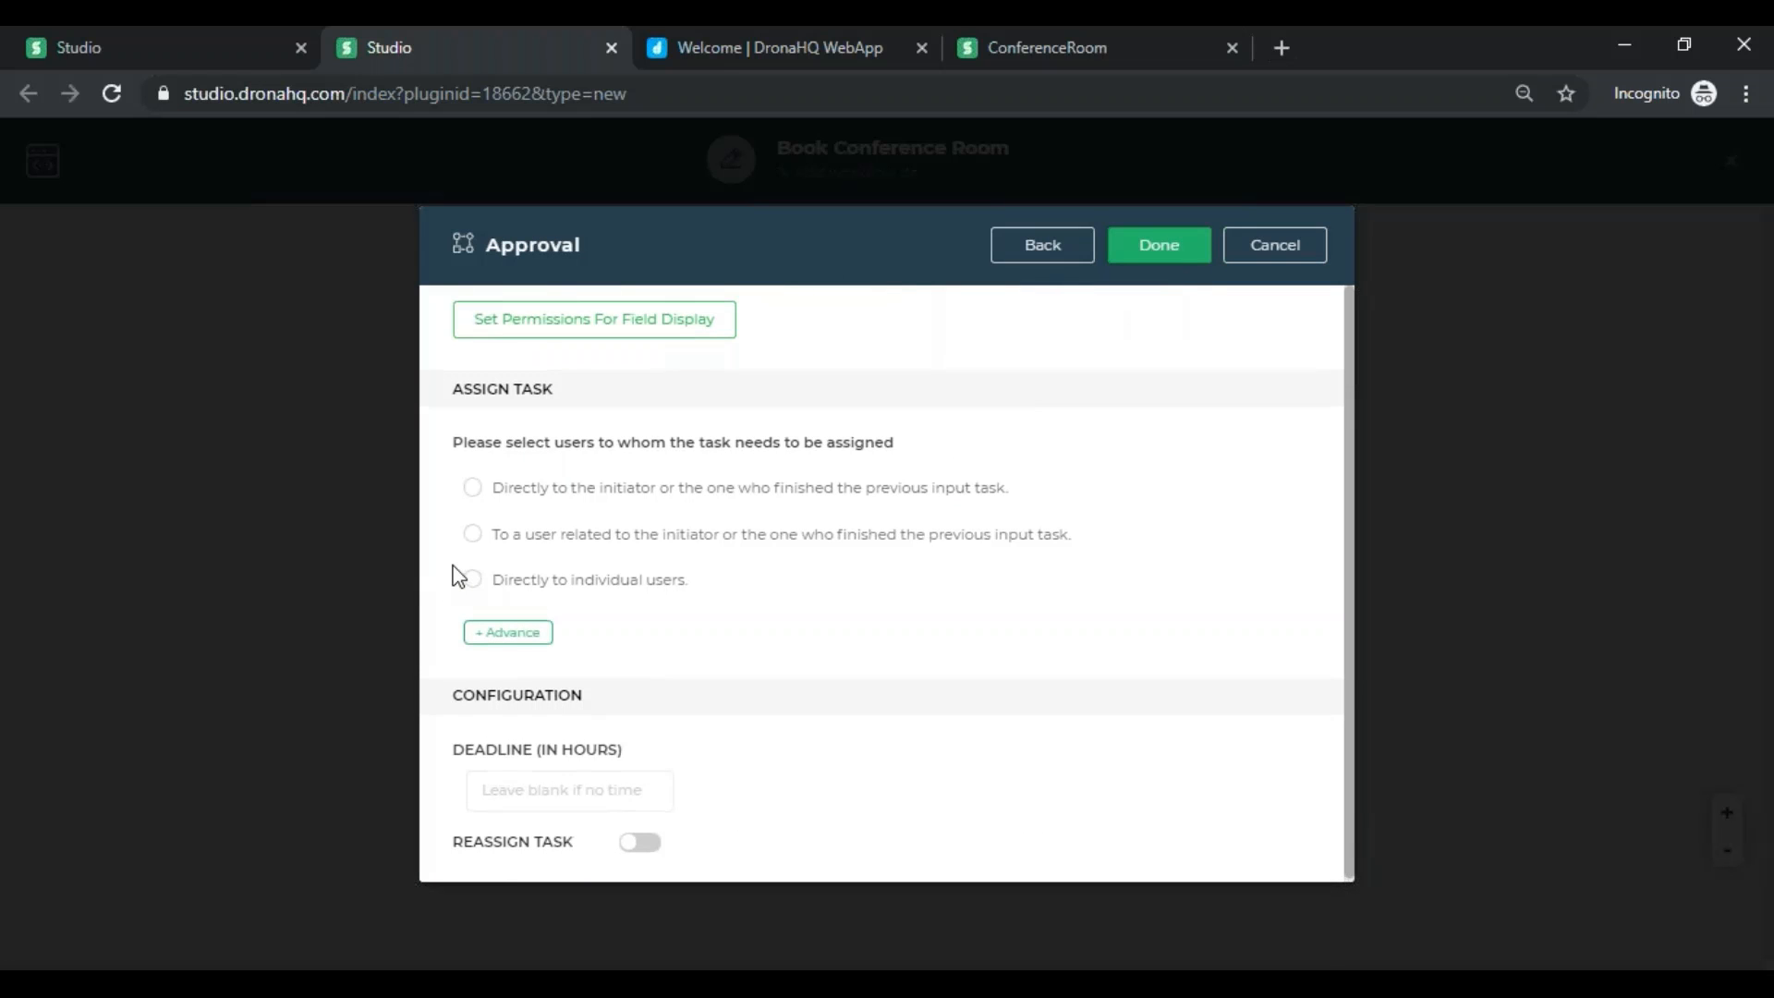
# - Assign the manager's approval task directly to the individual user User 1, leave the deadline blank, and save the task
pyautogui.click(508, 632)
pyautogui.click(487, 807)
pyautogui.click(502, 635)
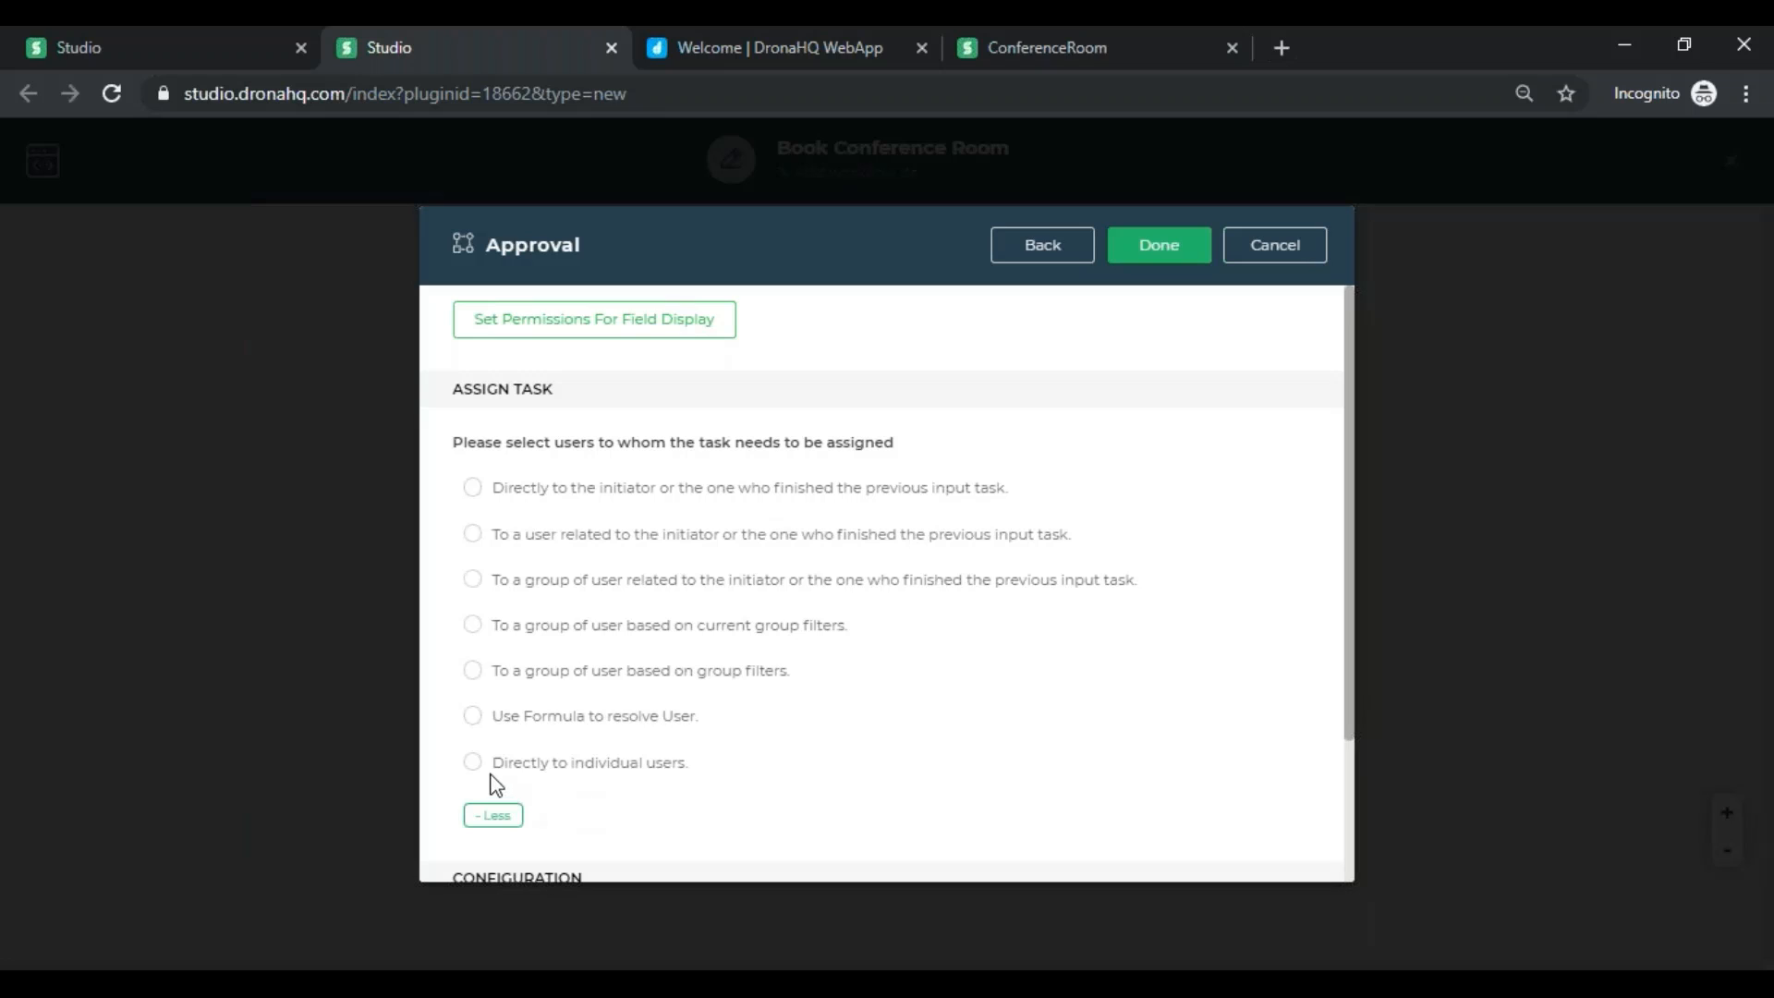
pyautogui.click(631, 772)
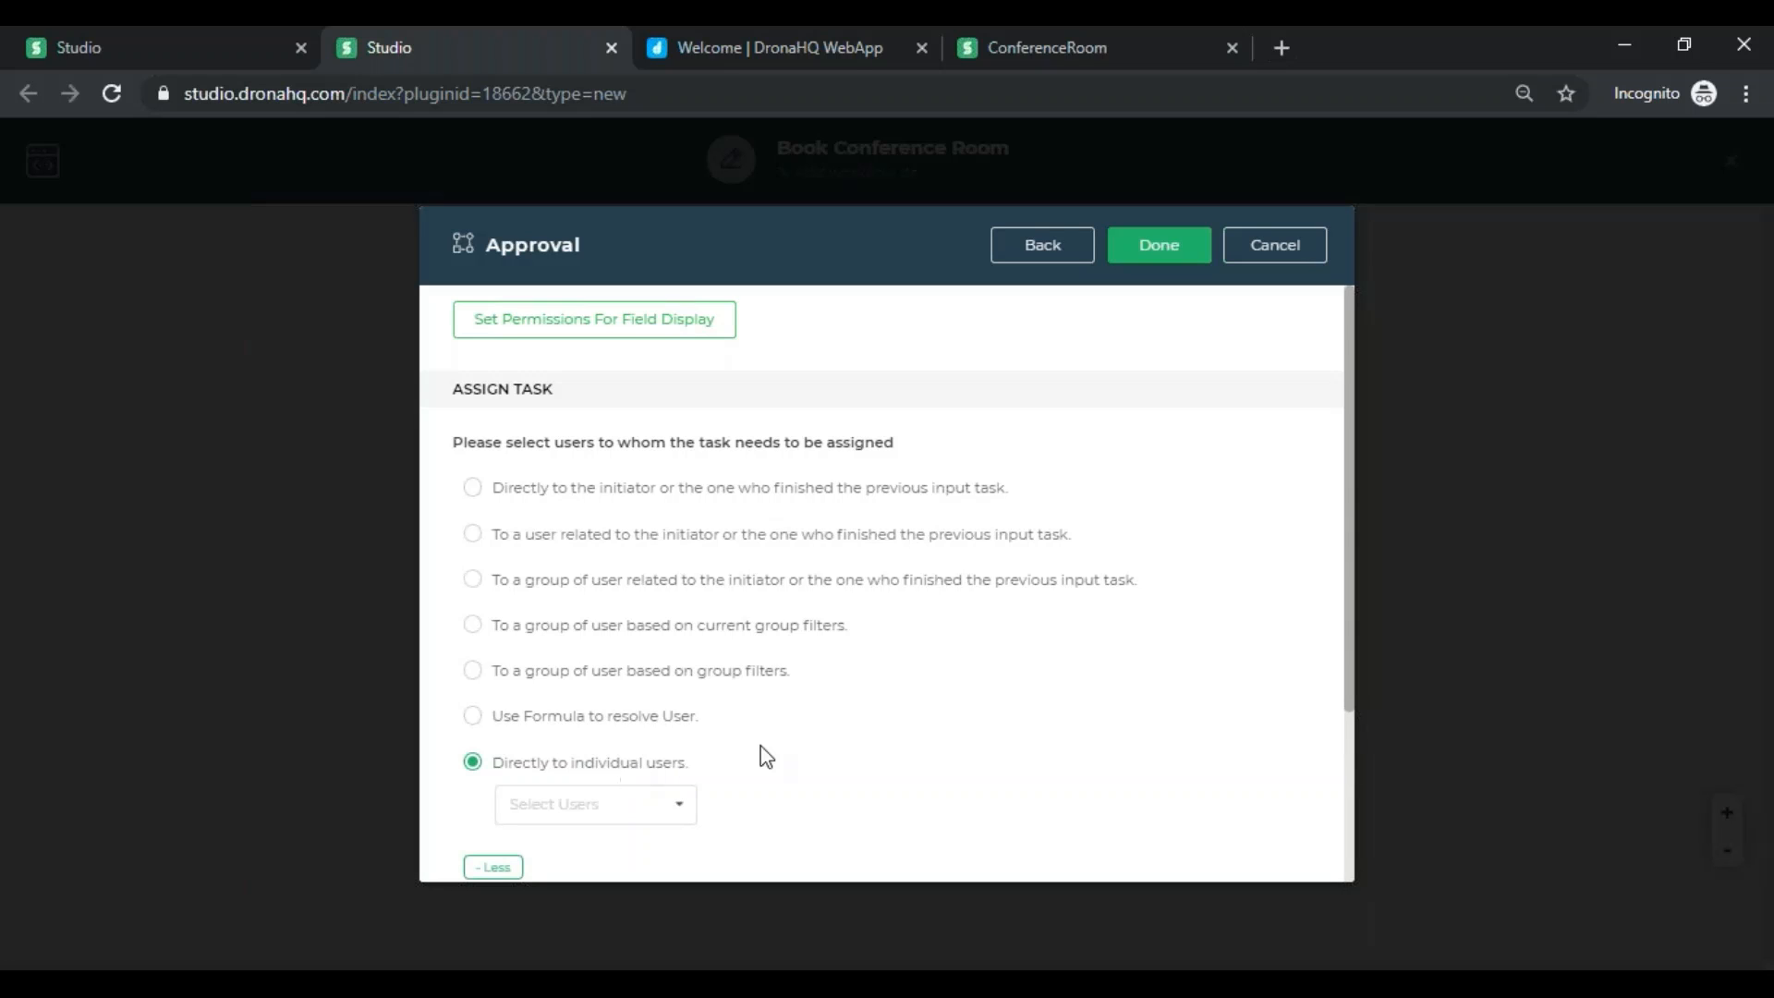
pyautogui.scroll(-2, 721, 721)
pyautogui.click(681, 685)
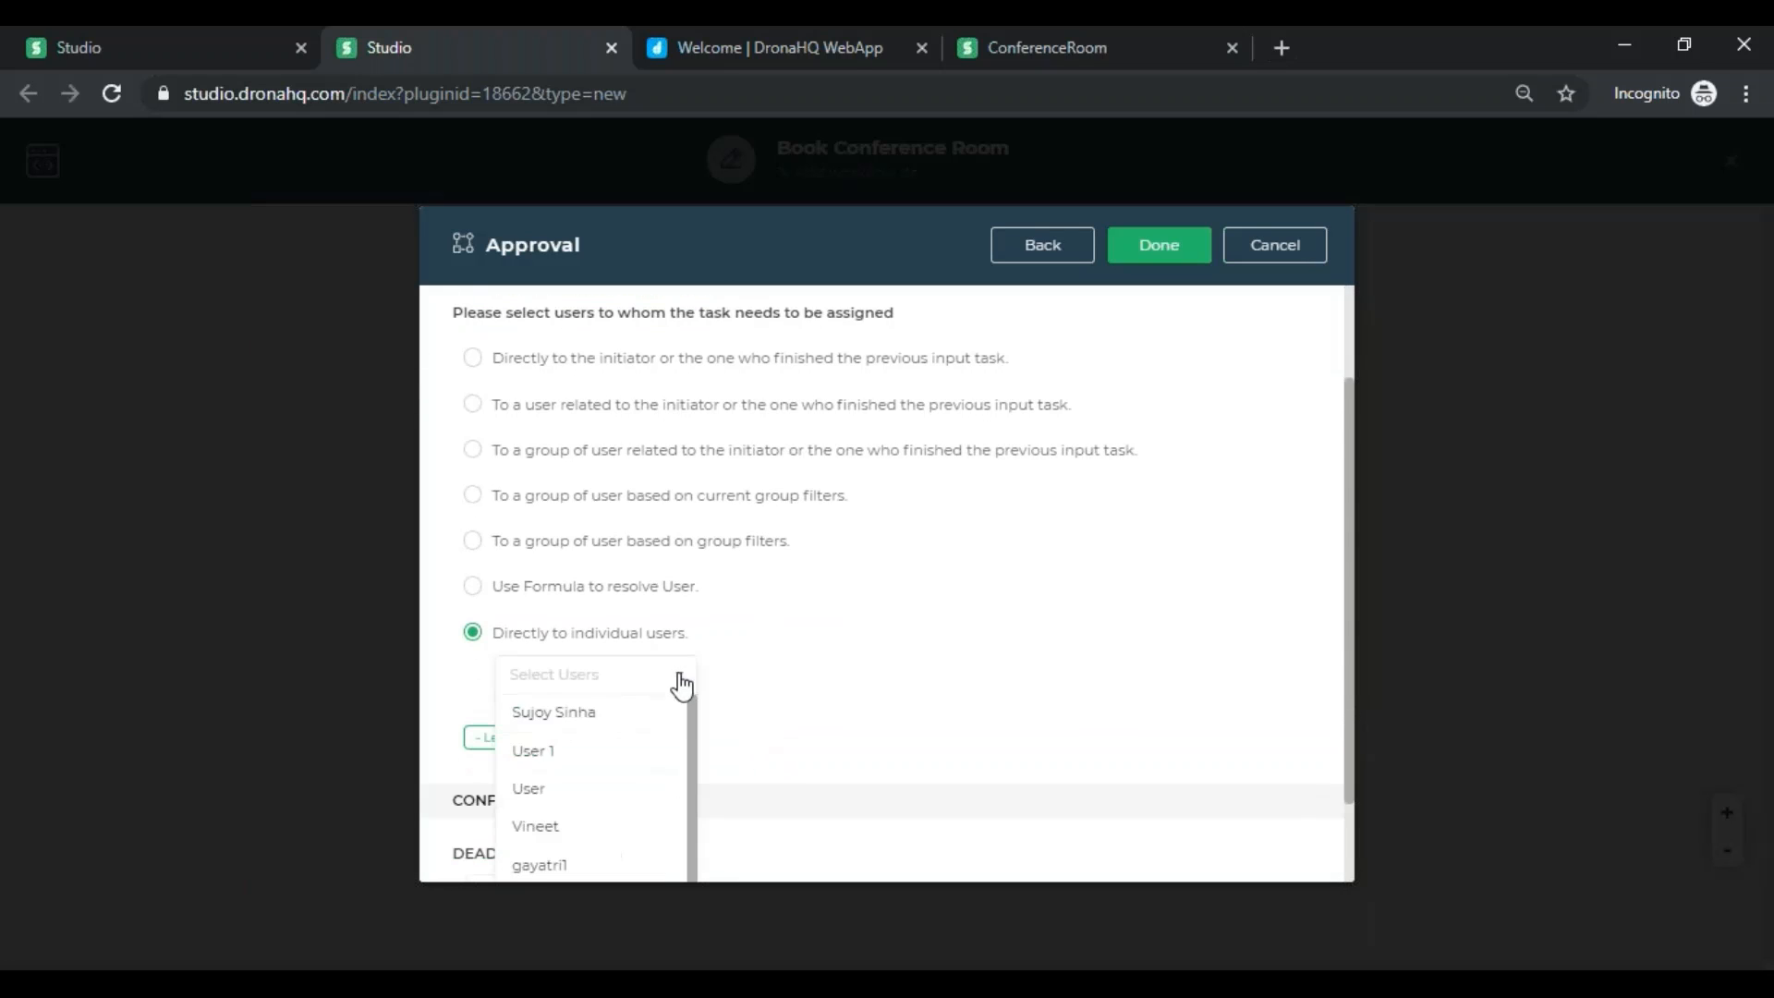
pyautogui.click(536, 750)
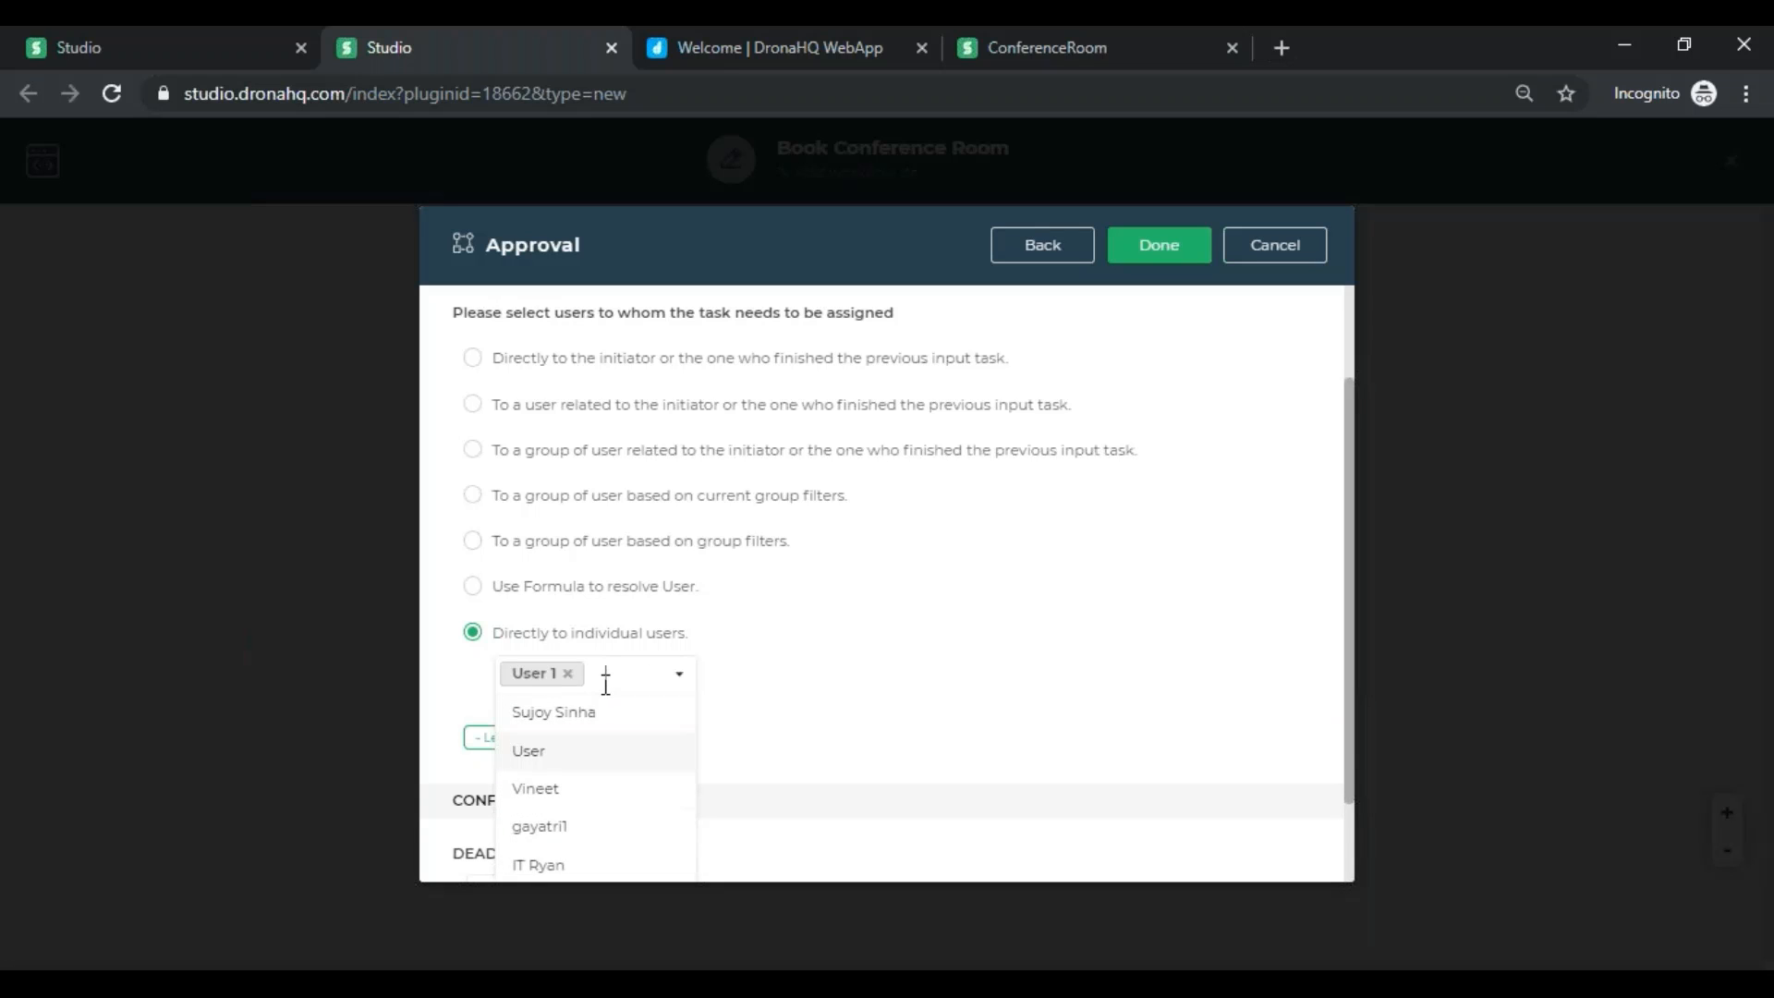
pyautogui.click(685, 681)
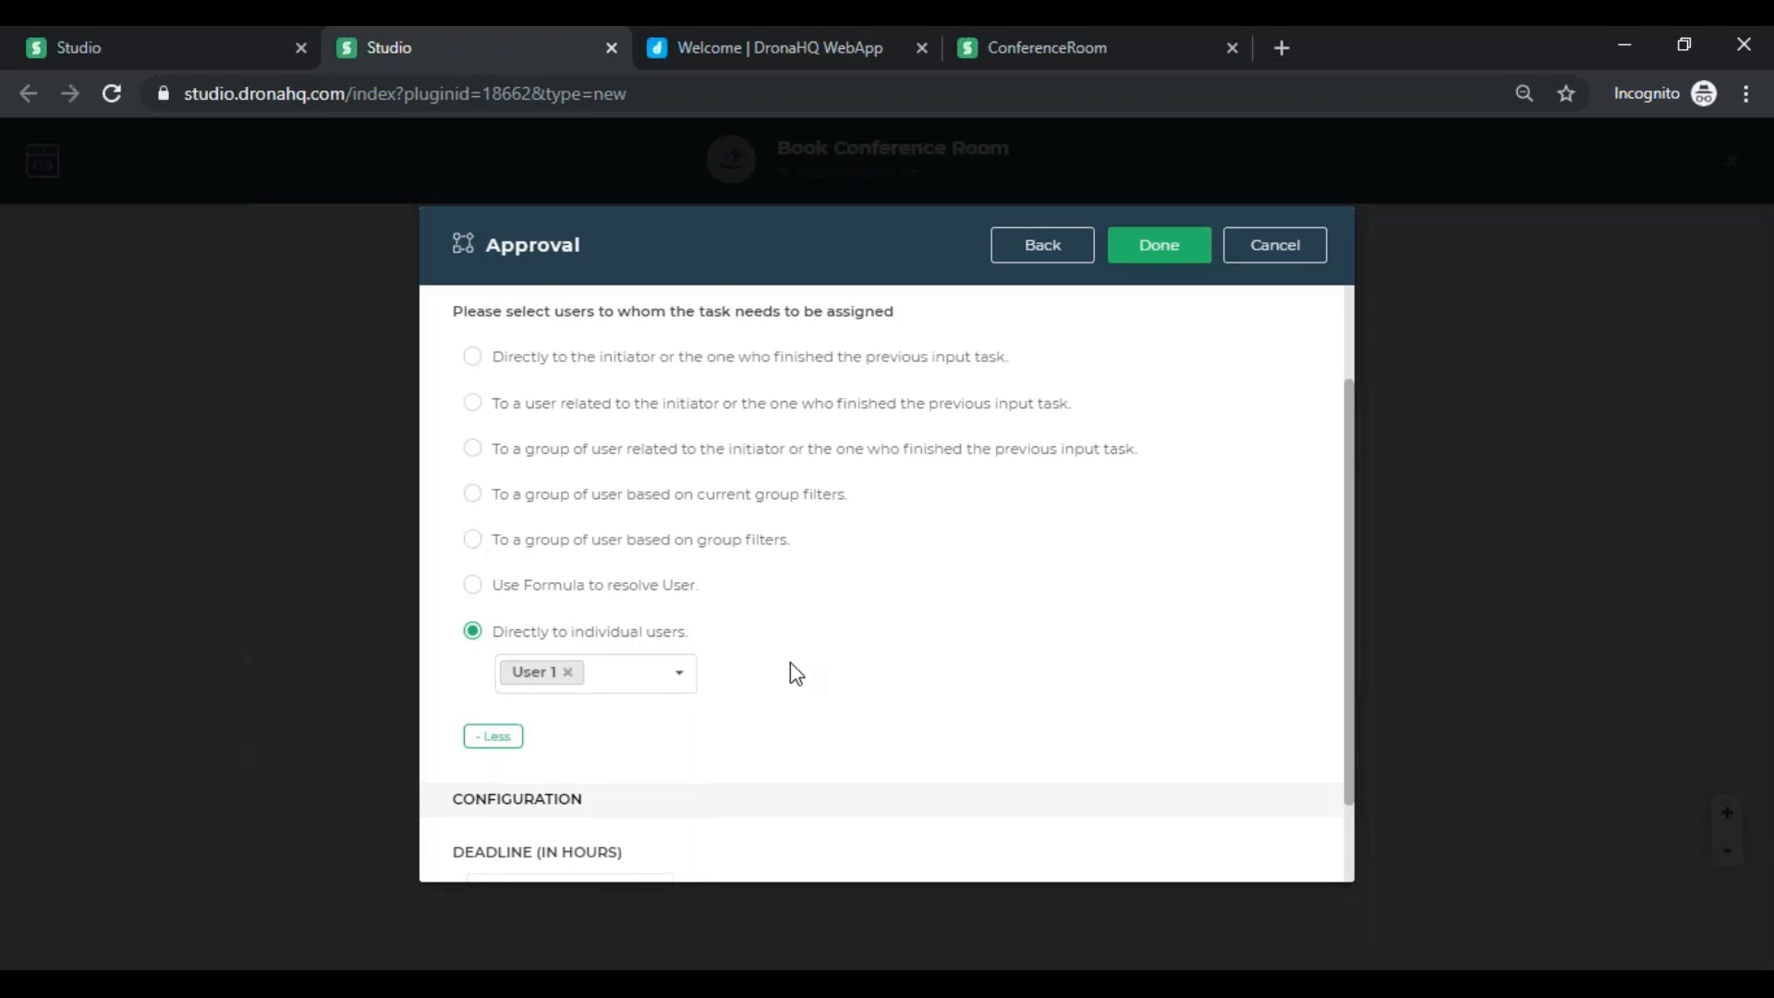
pyautogui.scroll(-2, 796, 674)
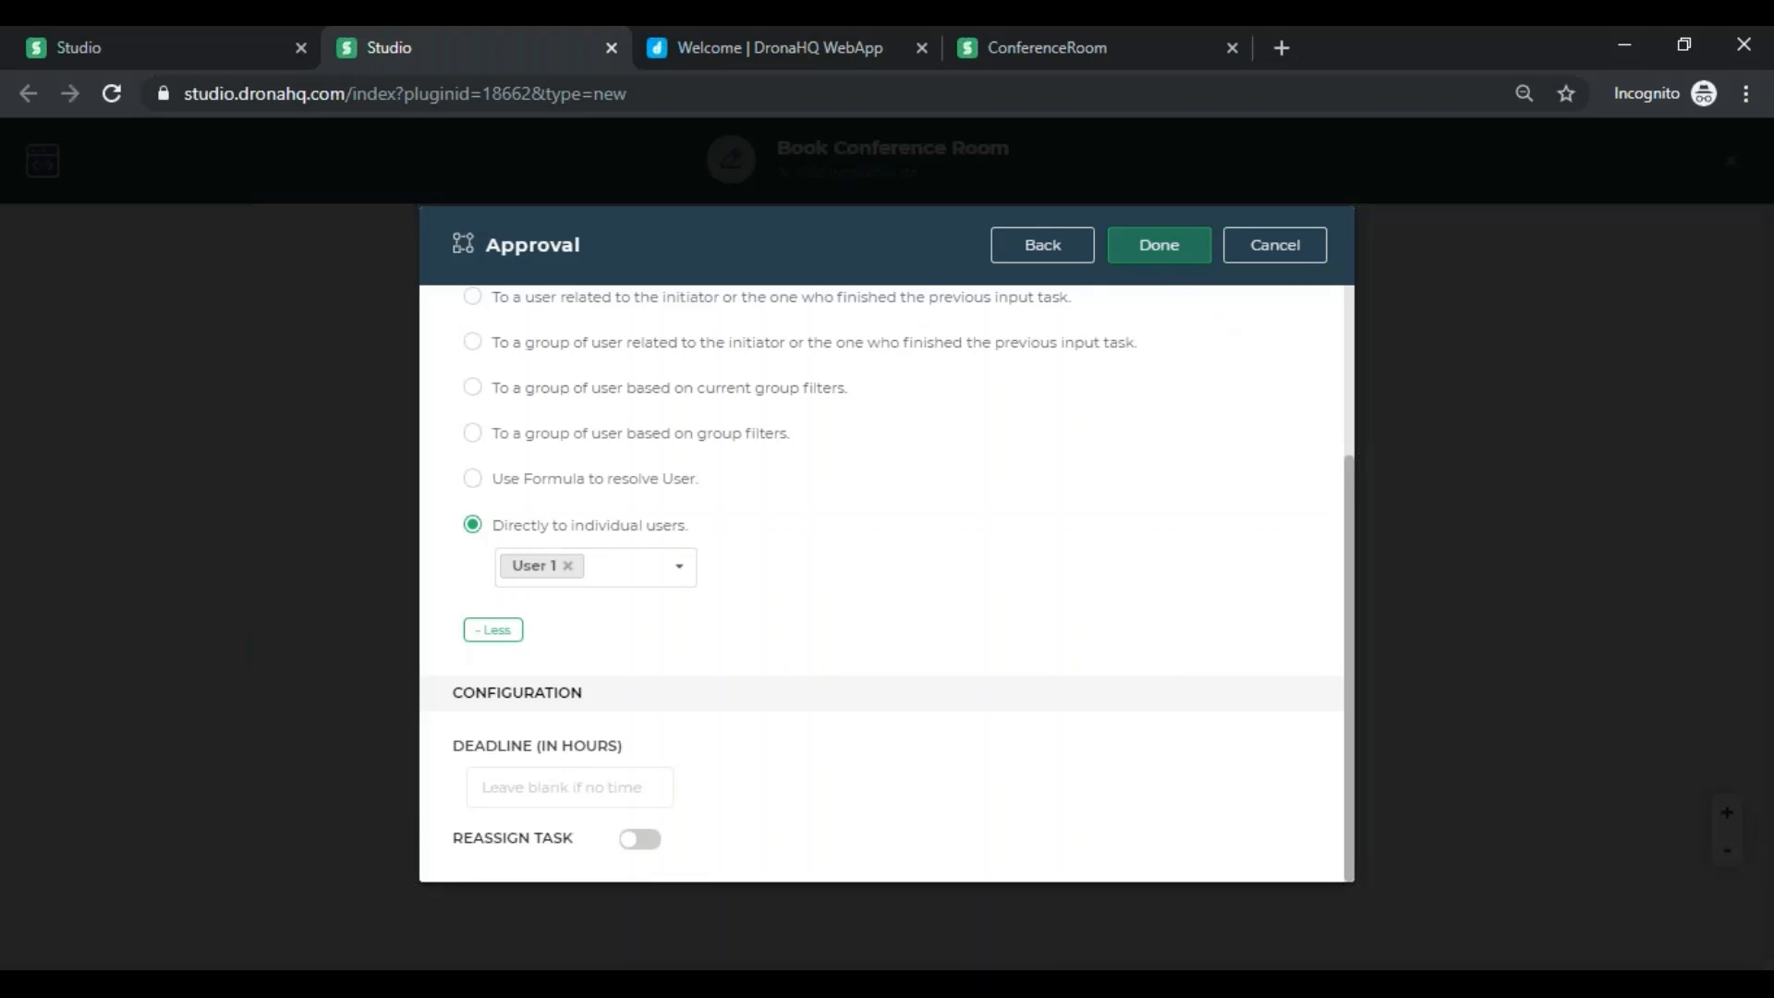
pyautogui.click(1159, 249)
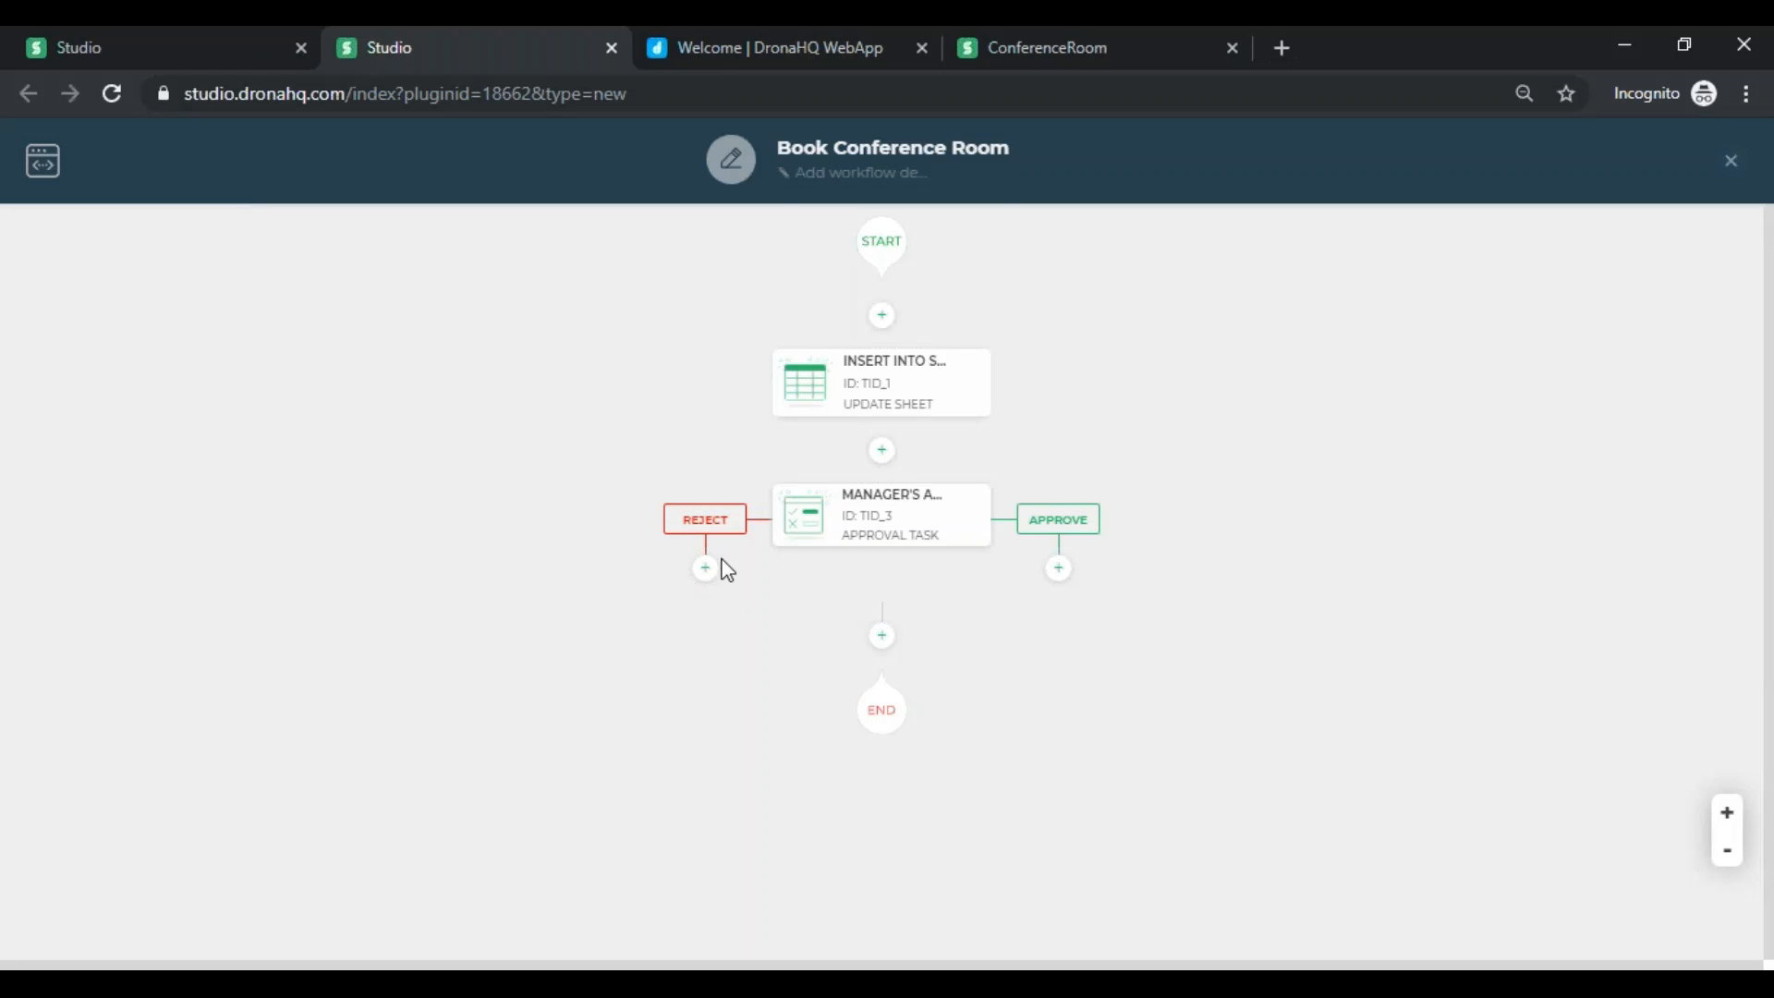
# - Add an Update Sheet task named "mark reject" on the Reject branch and continue to its settings
pyautogui.click(705, 570)
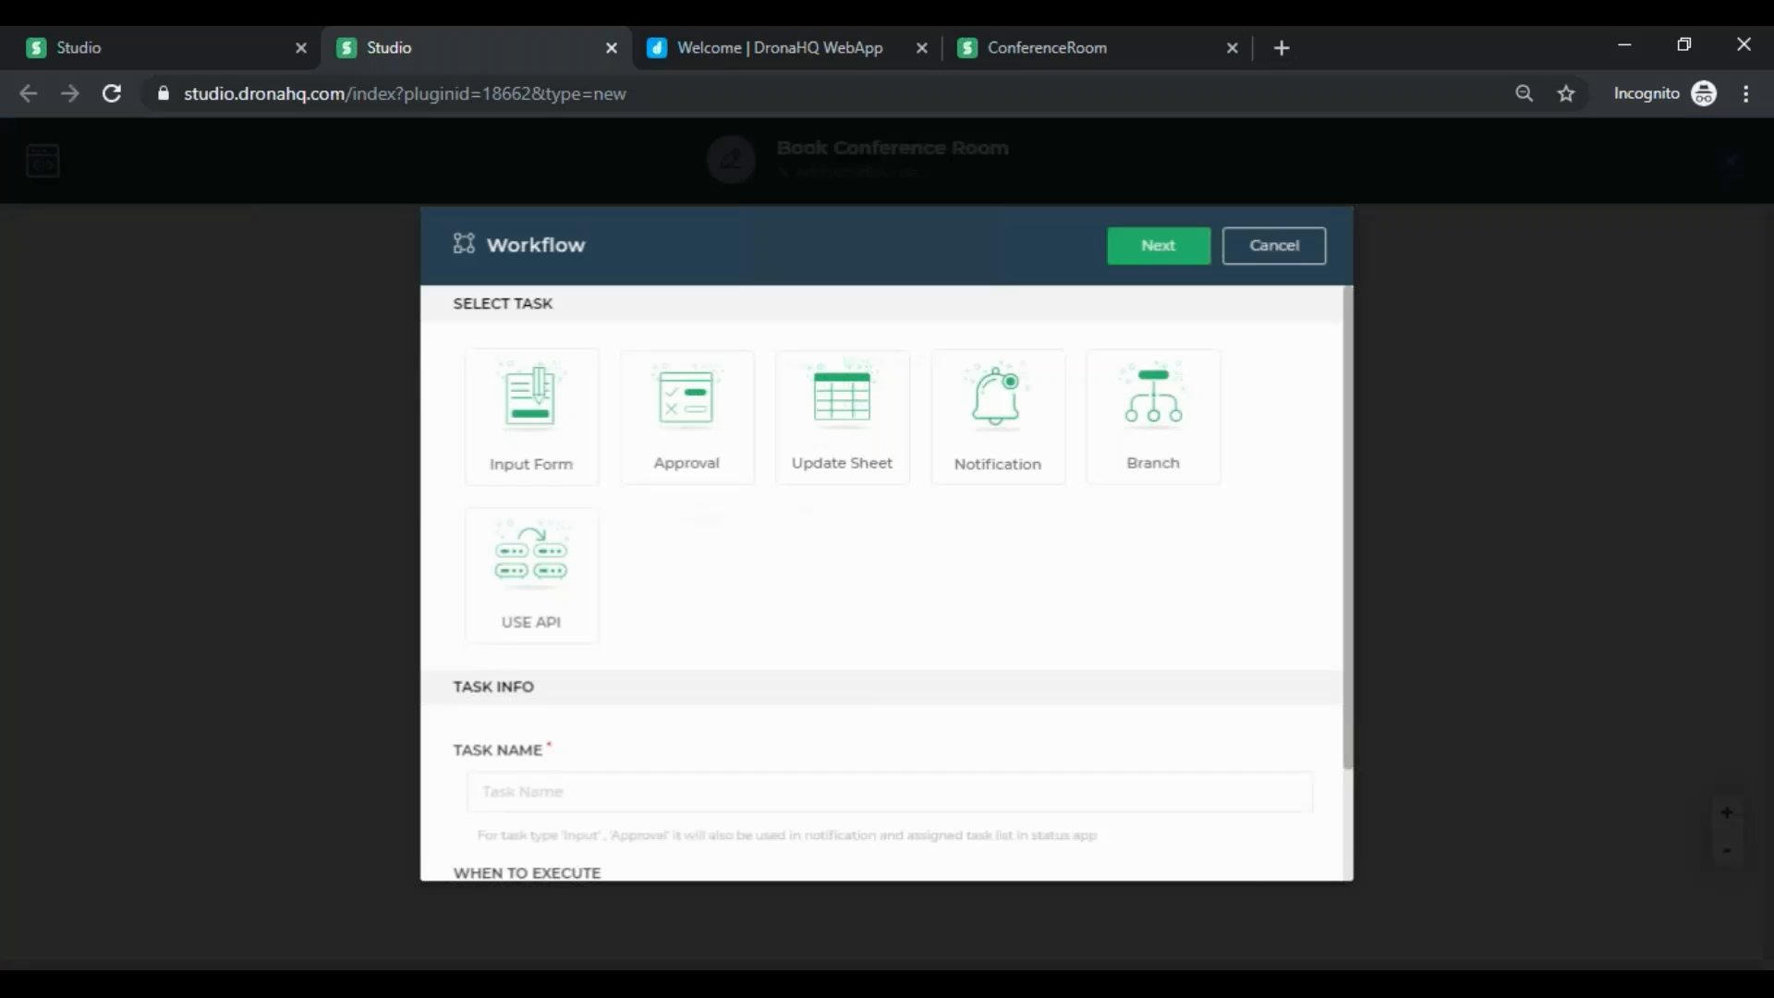
pyautogui.click(843, 471)
pyautogui.scroll(-1, 848, 550)
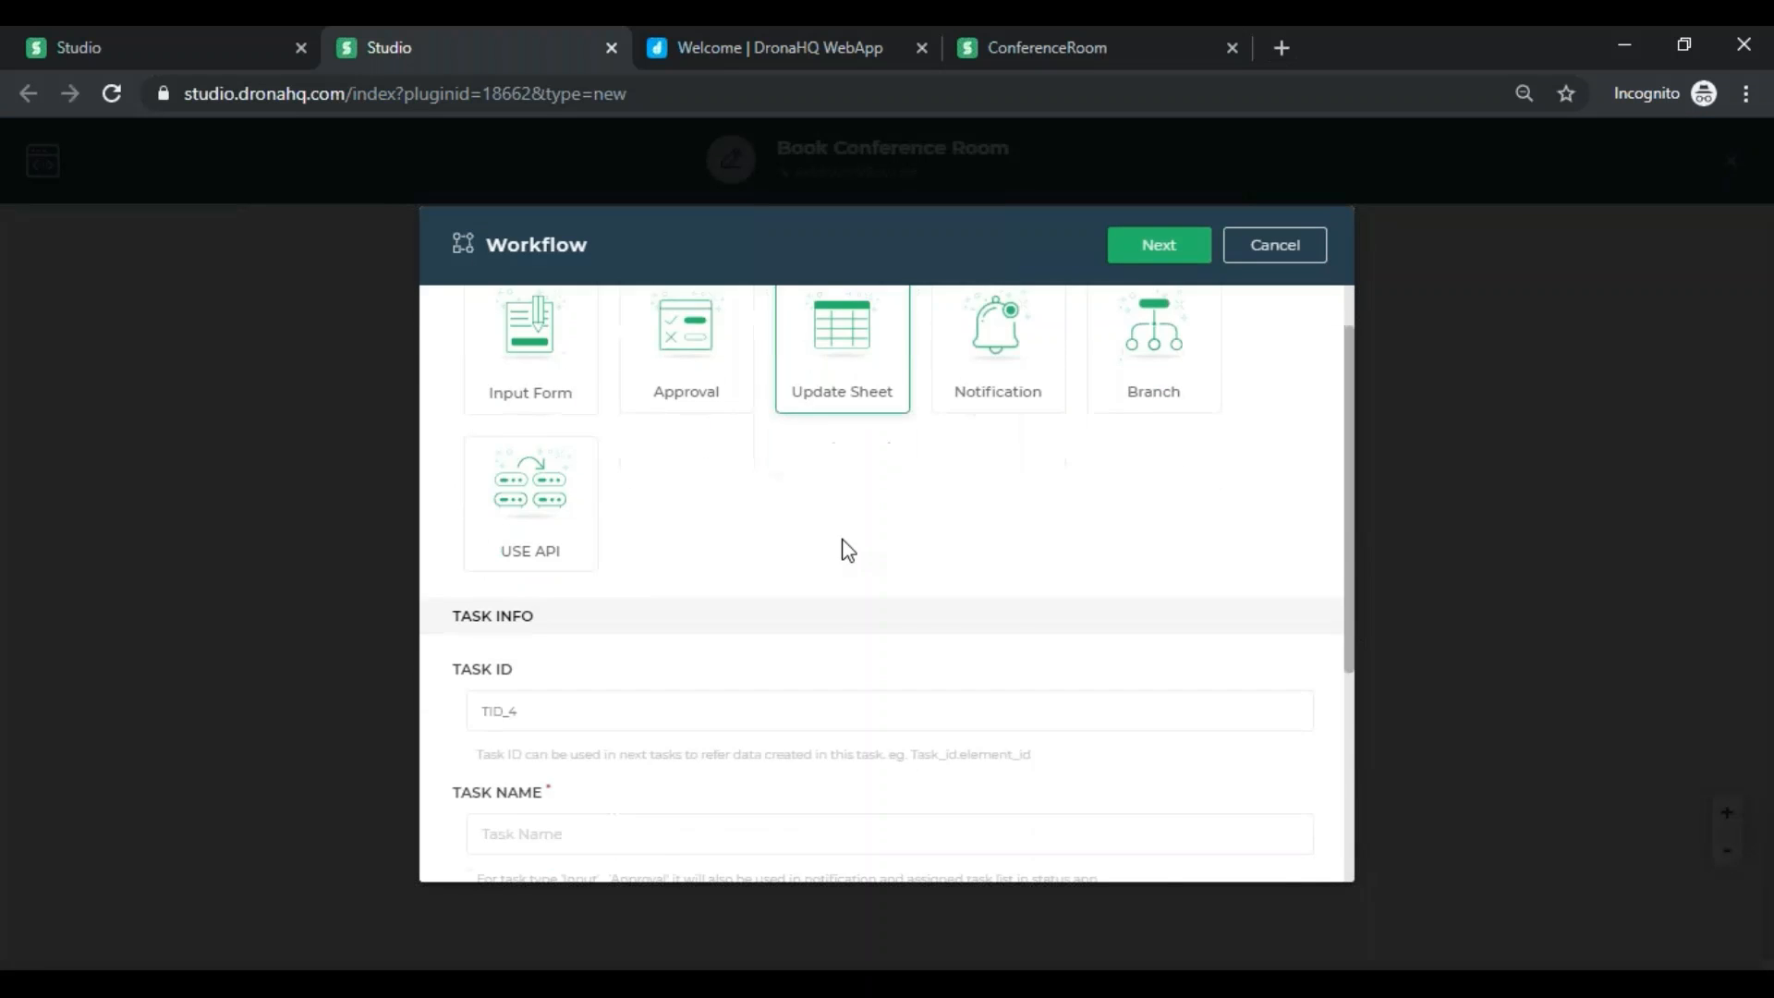
pyautogui.scroll(-2, 848, 551)
pyautogui.write('mark ')
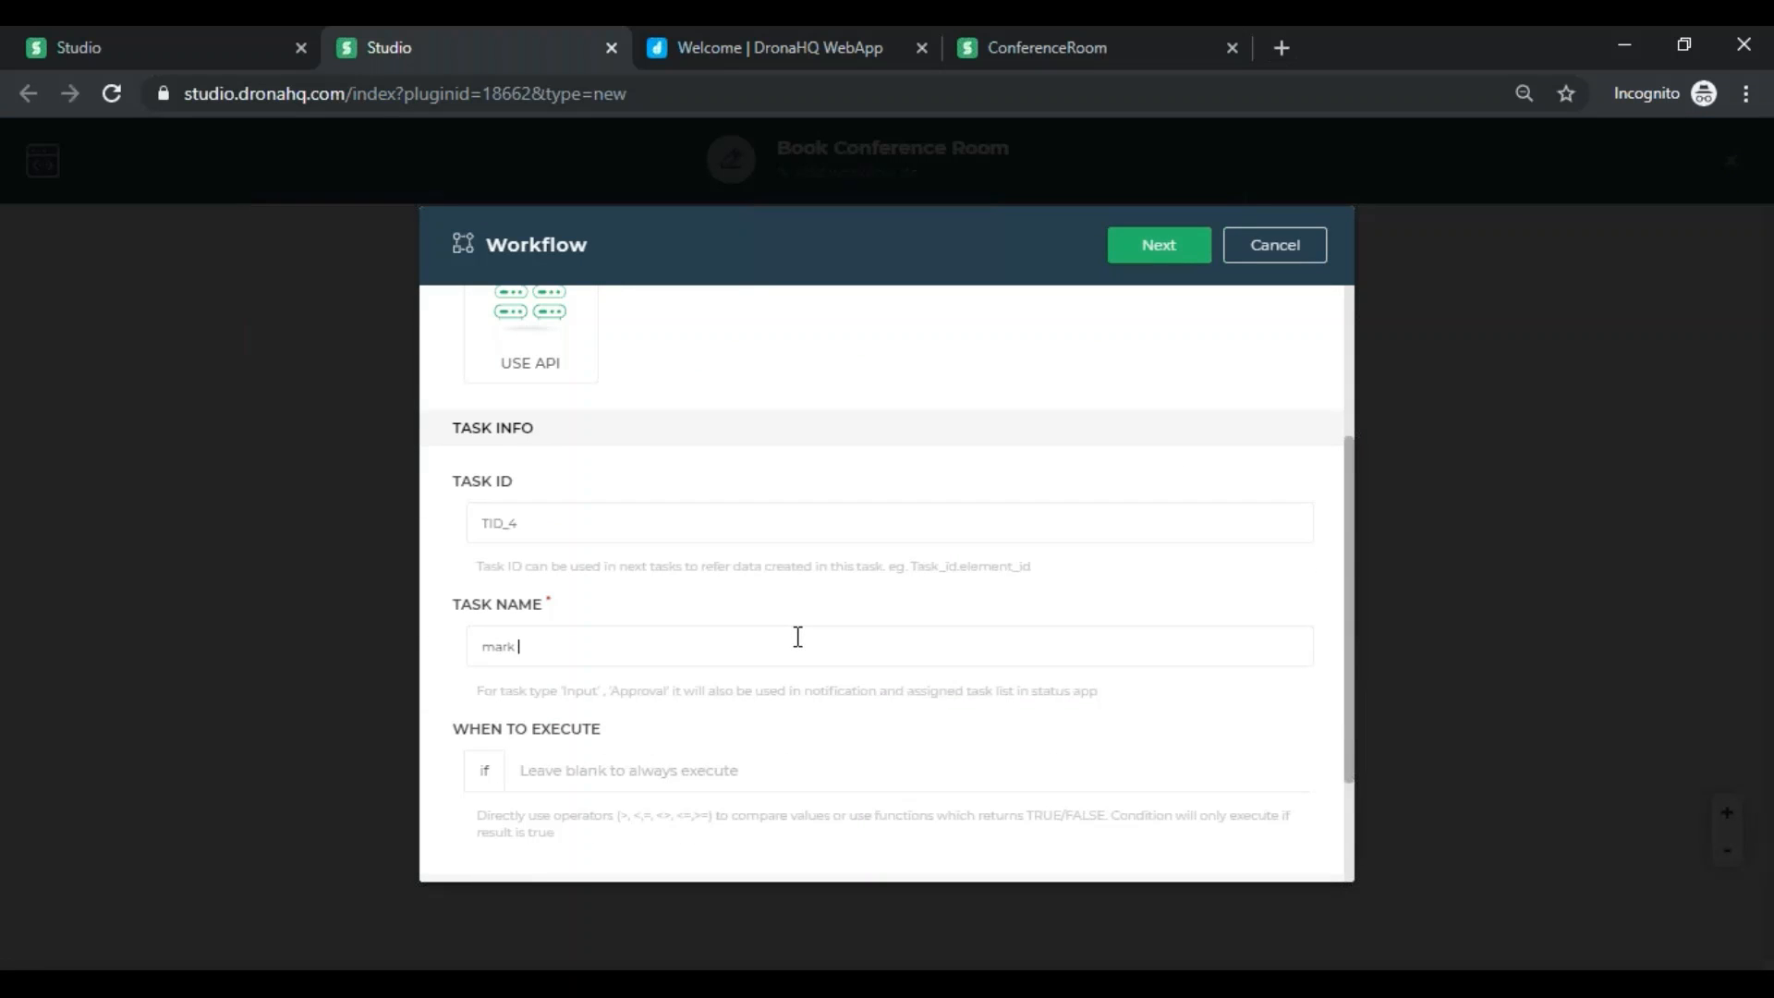
pyautogui.write('reject')
pyautogui.click(1162, 249)
# - Set the mark reject task to work on the ConferenceRoom sheet with the Update Record operation
pyautogui.scroll(1, 920, 686)
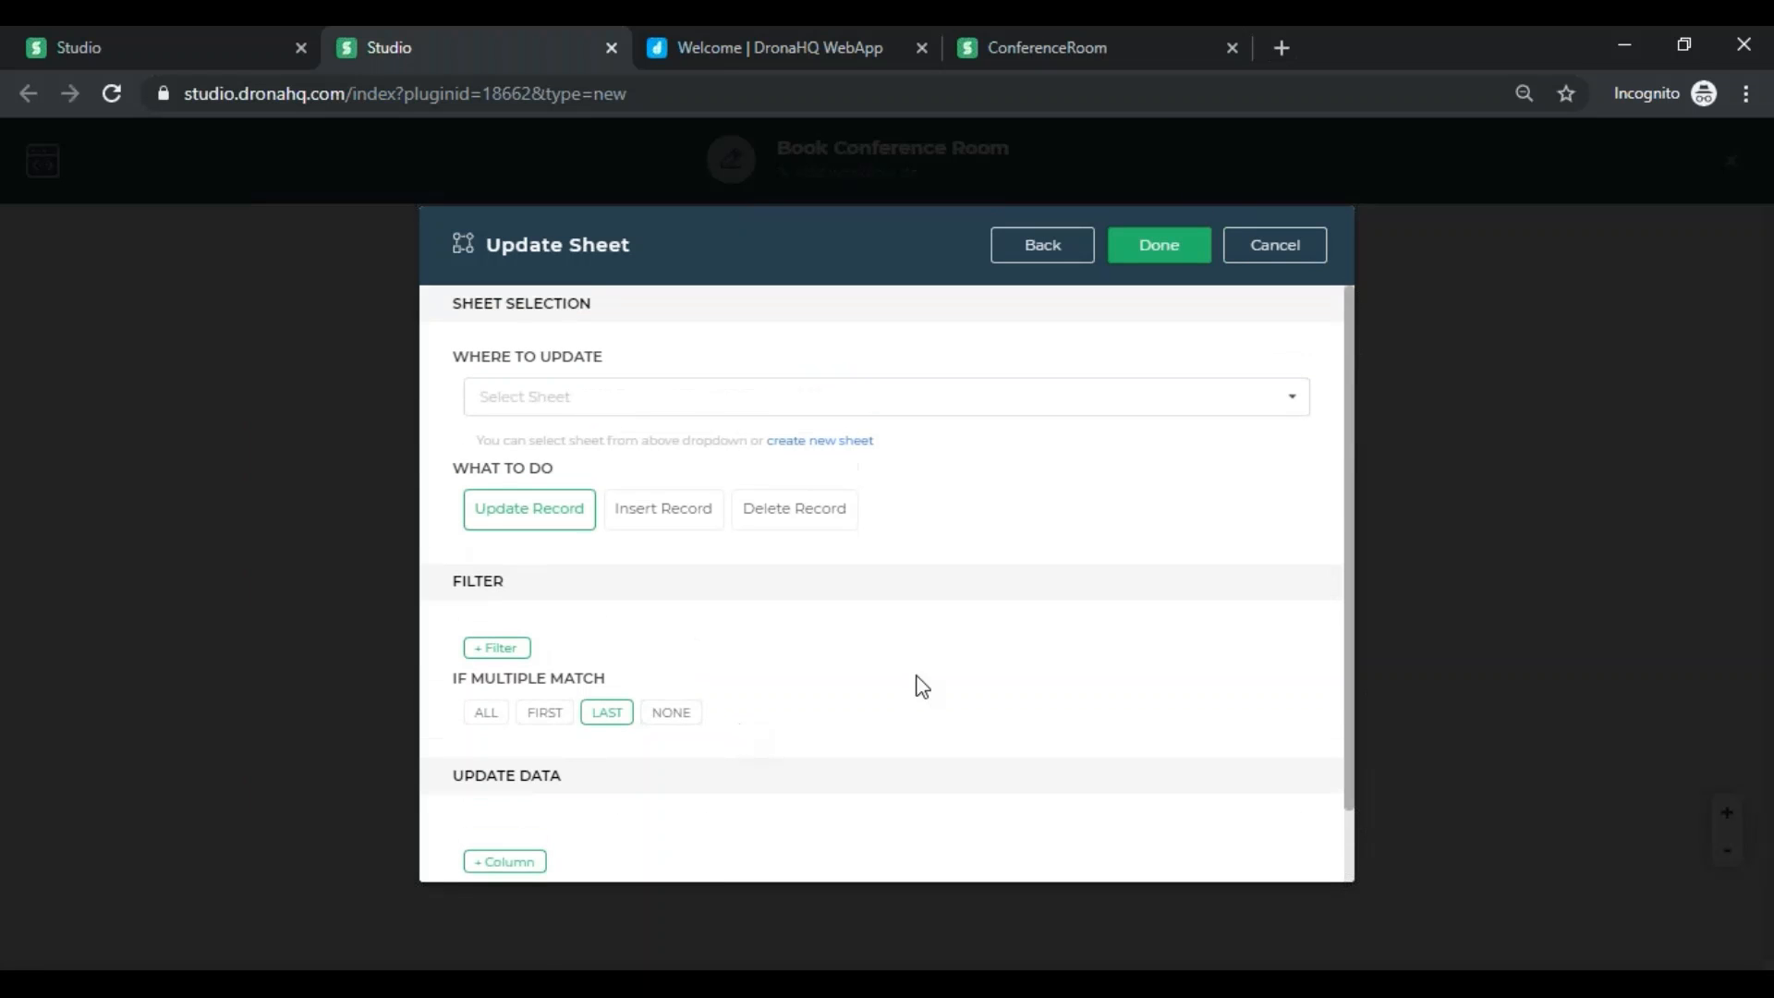
pyautogui.click(1211, 404)
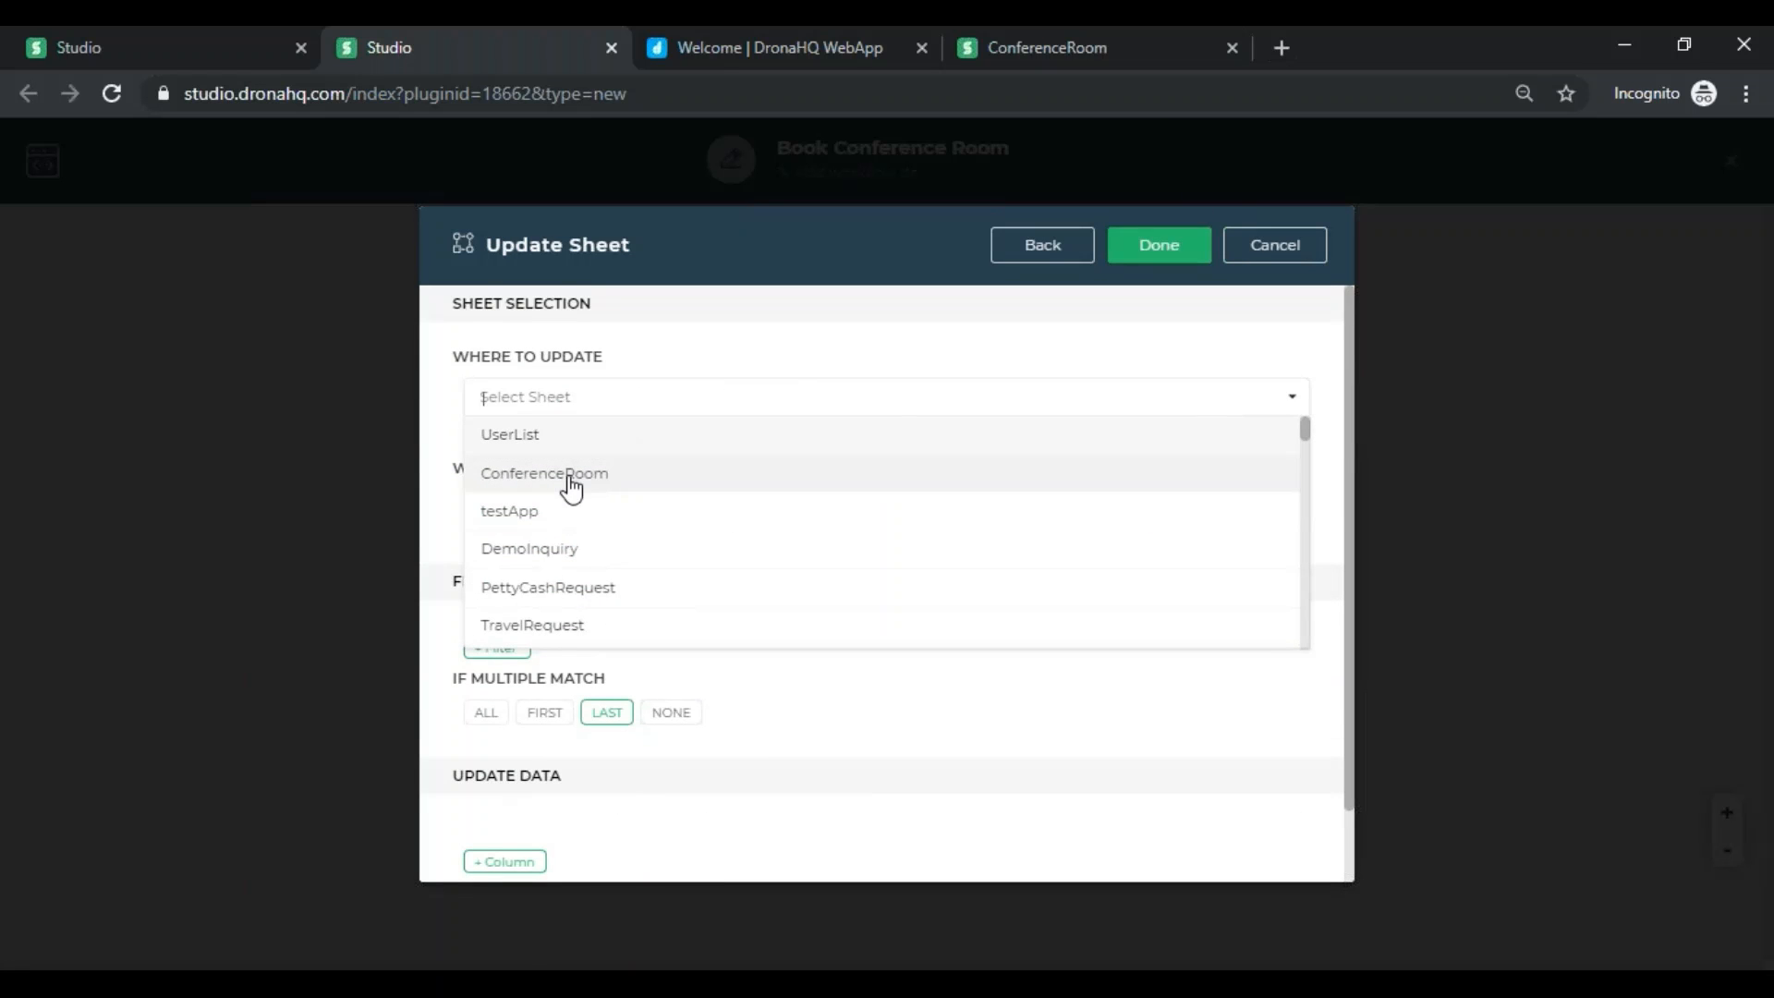
pyautogui.click(568, 478)
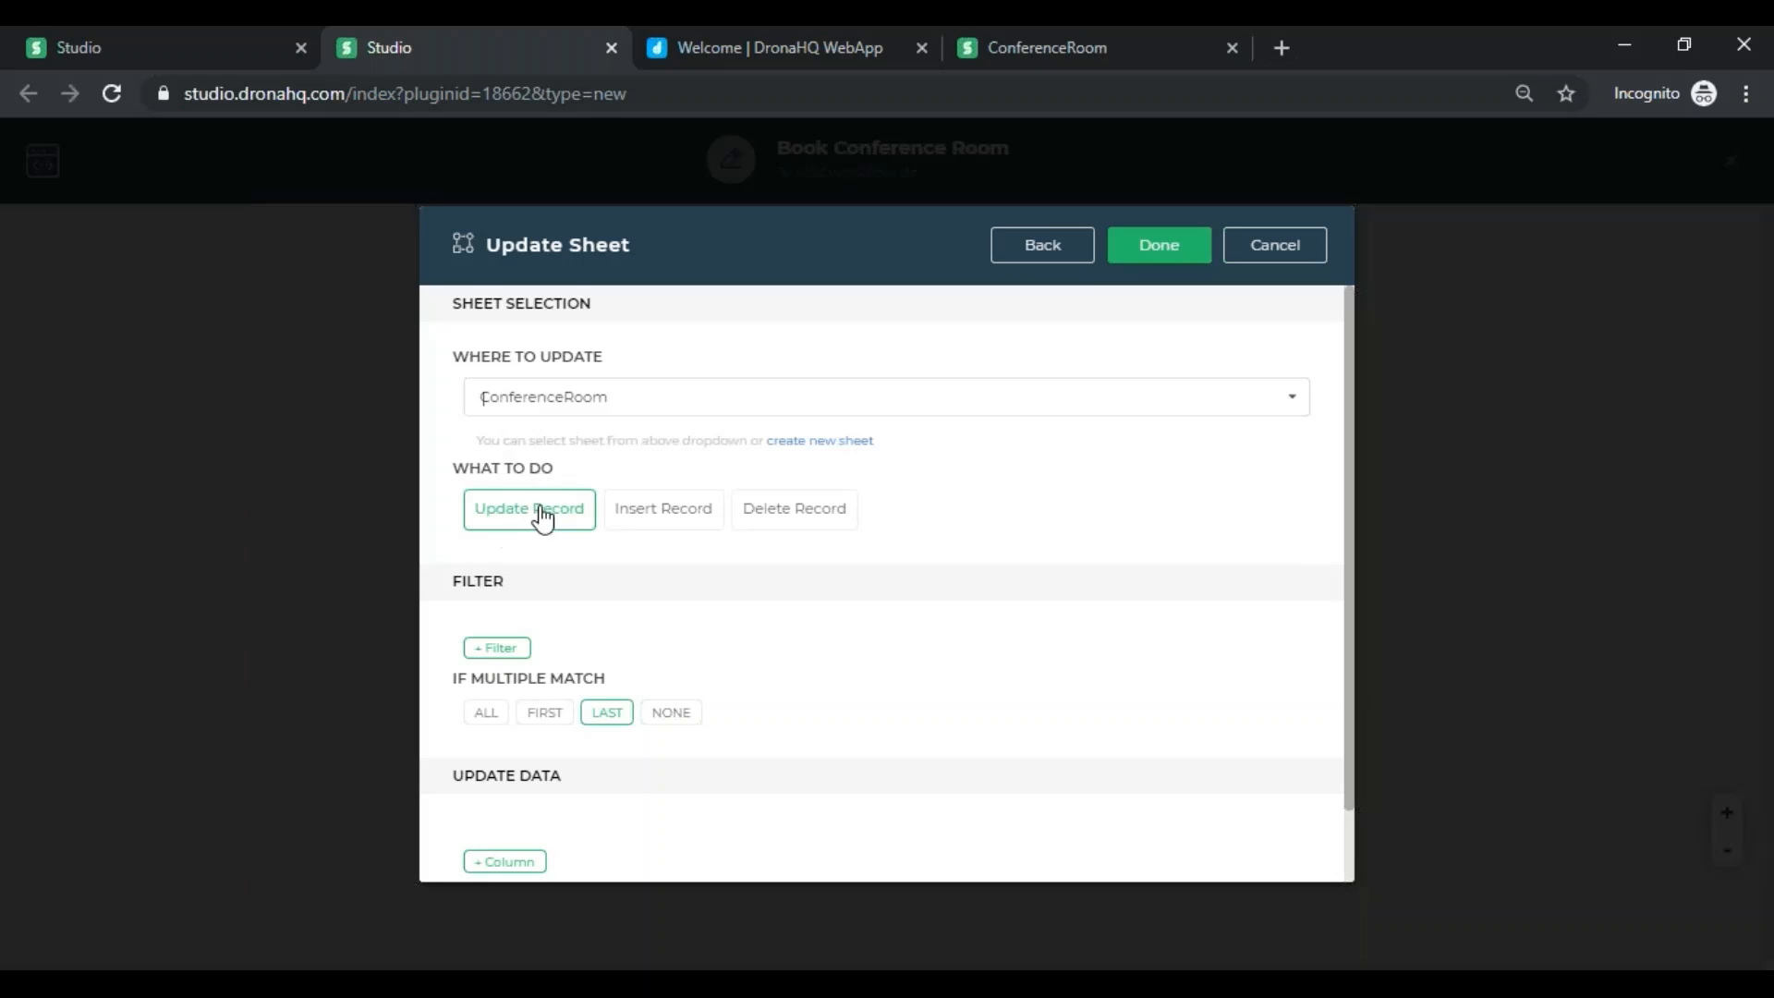
pyautogui.scroll(-1, 599, 591)
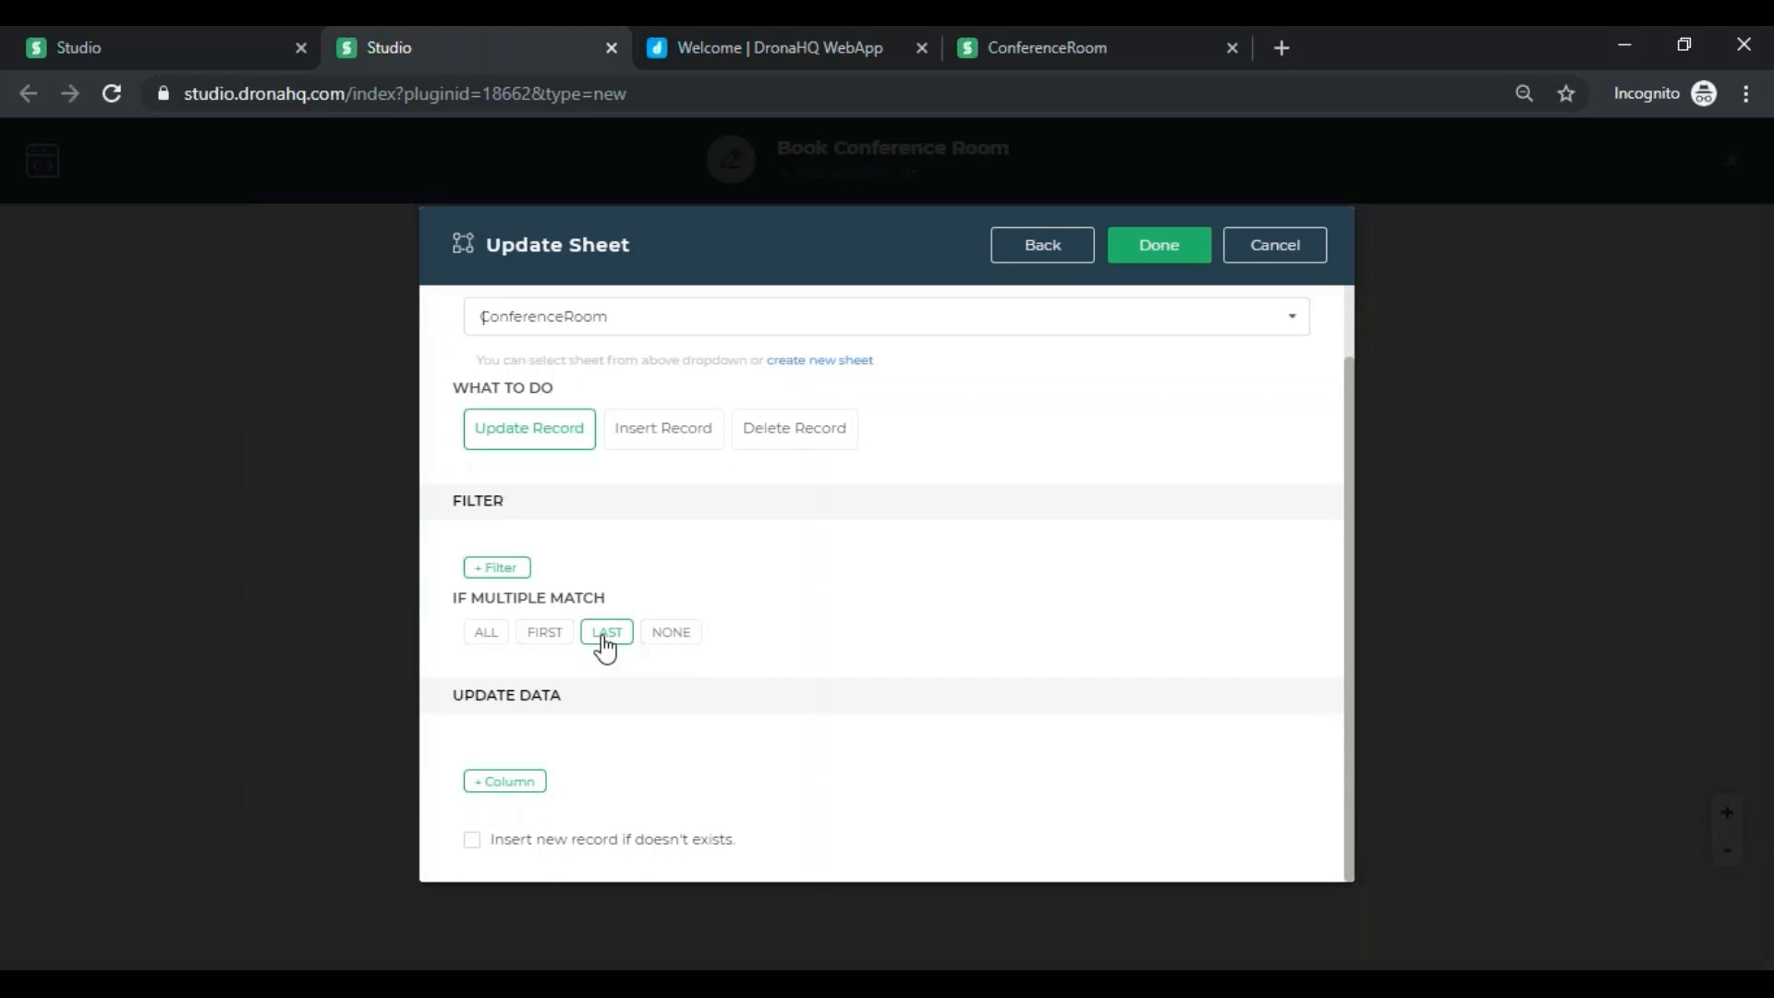
# - Add the Status column to the update data with the value "Rejected" and save the mark reject task
pyautogui.click(499, 797)
pyautogui.scroll(-1, 601, 735)
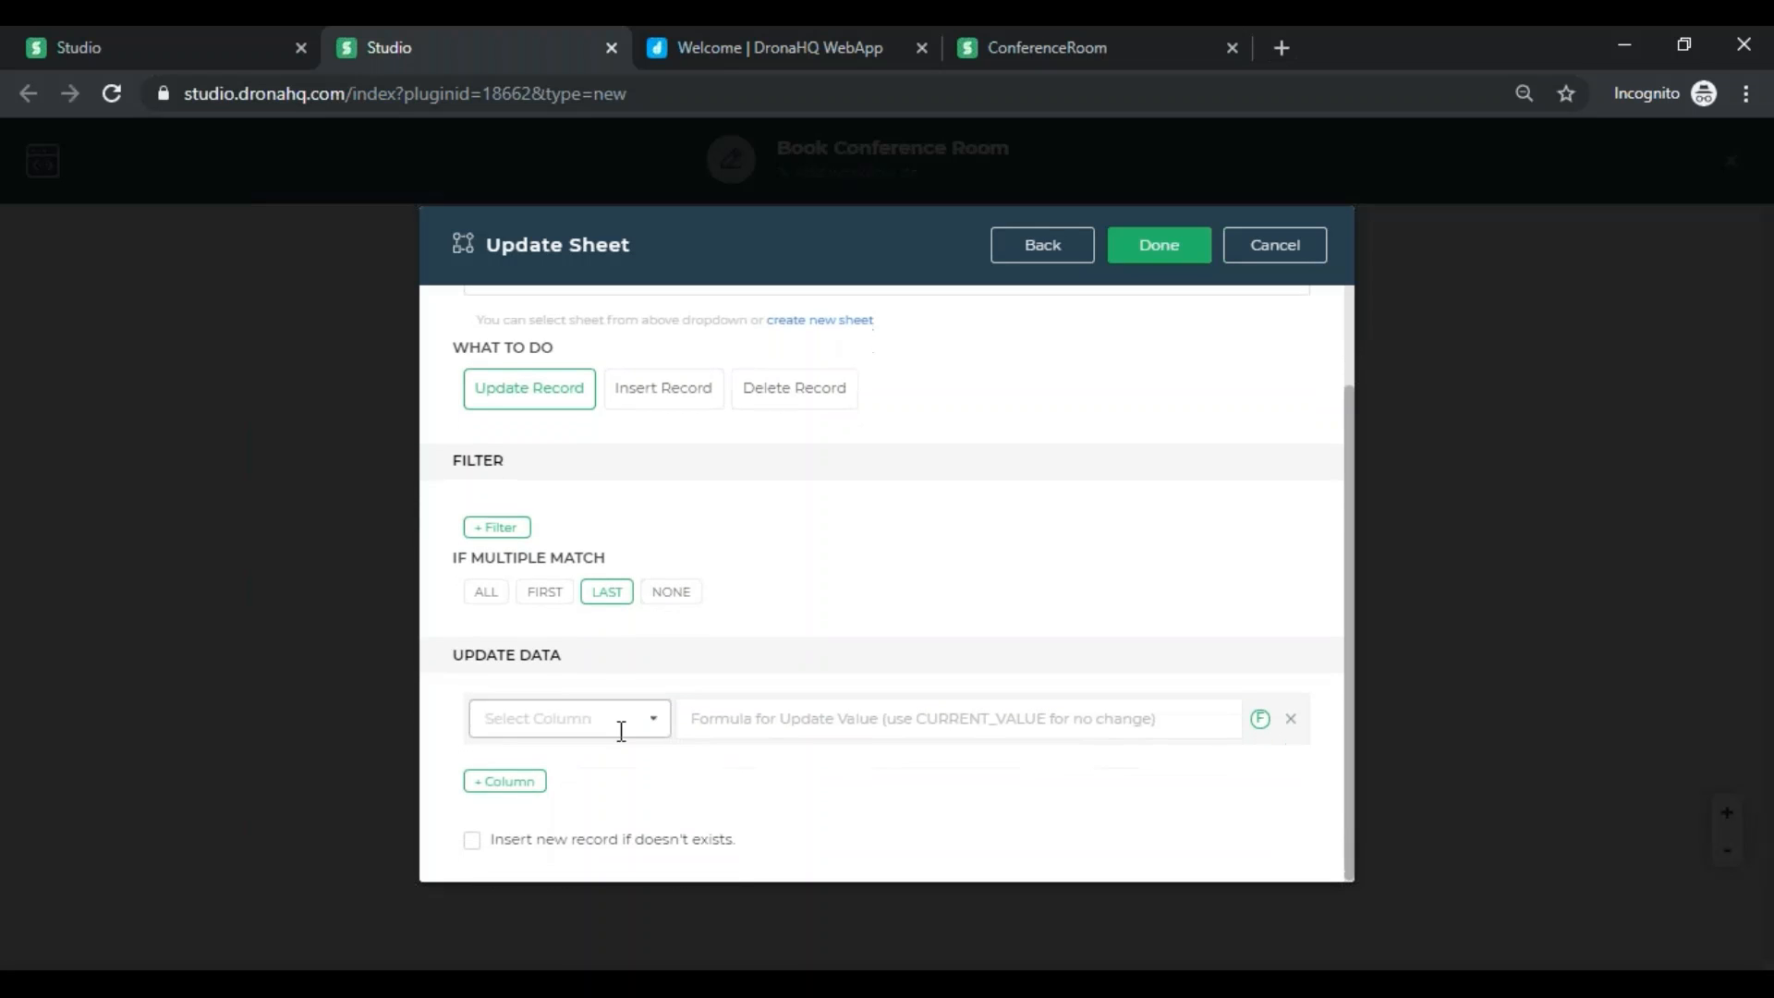
pyautogui.click(618, 726)
pyautogui.scroll(-2, 656, 725)
pyautogui.click(509, 863)
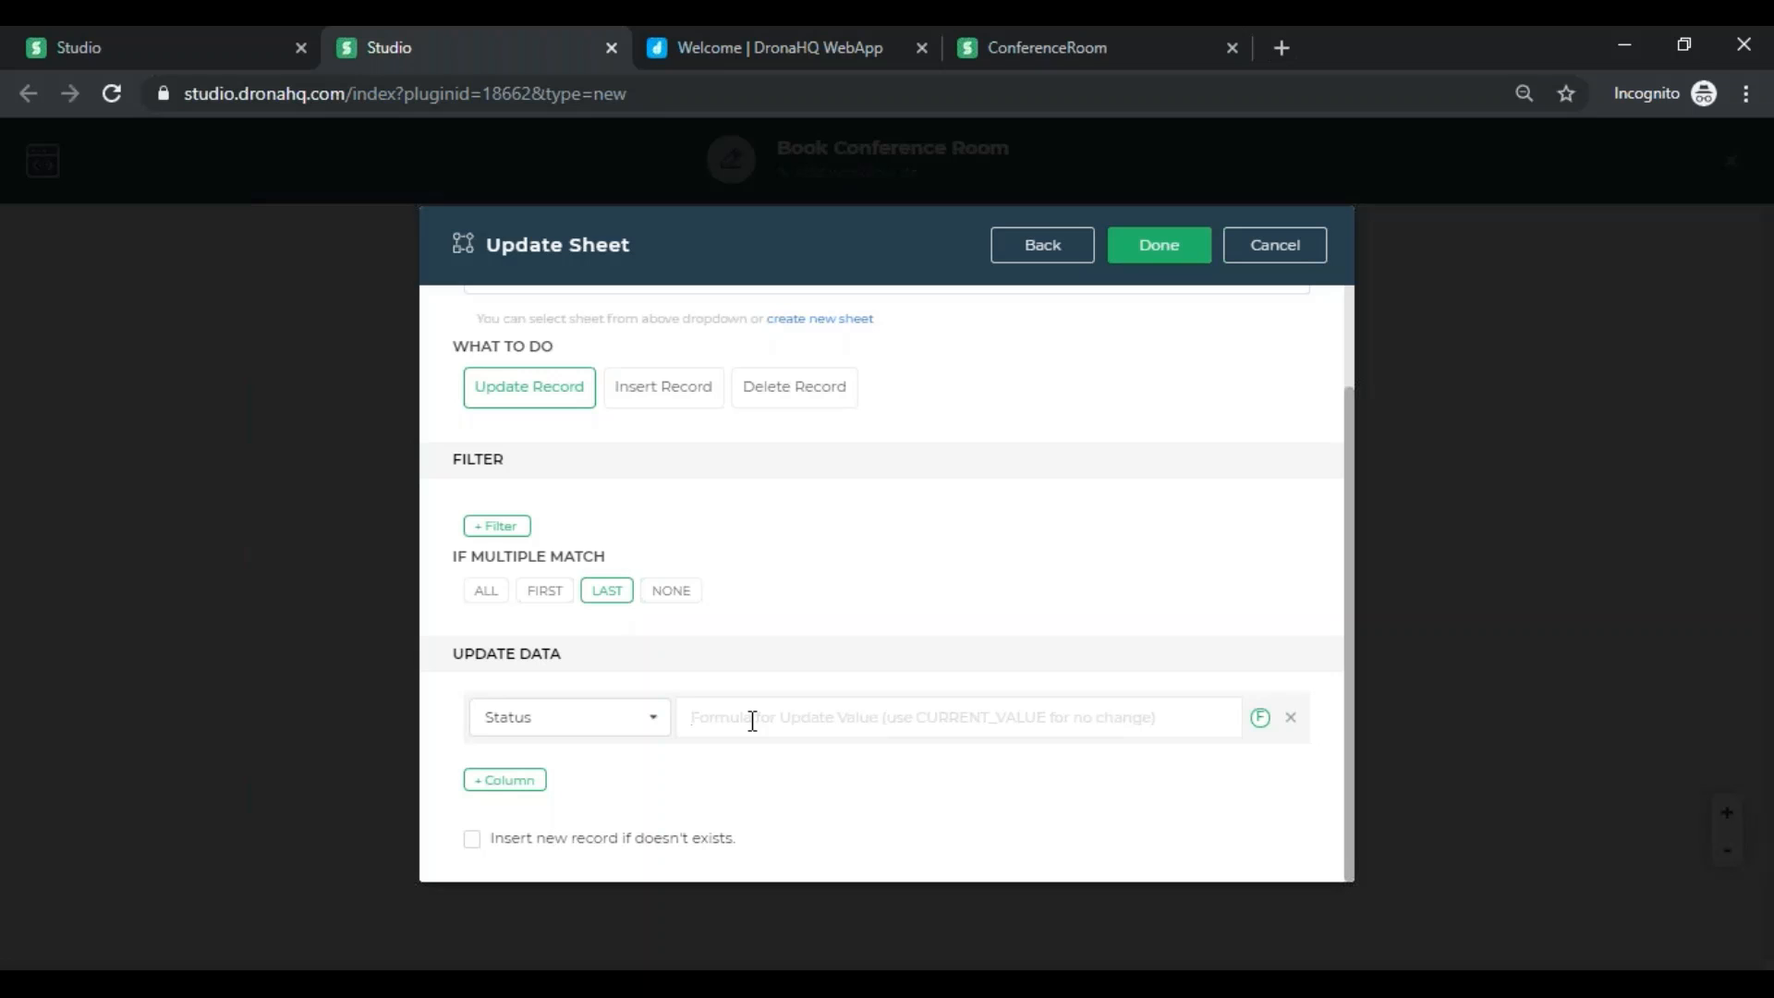
pyautogui.write("'")
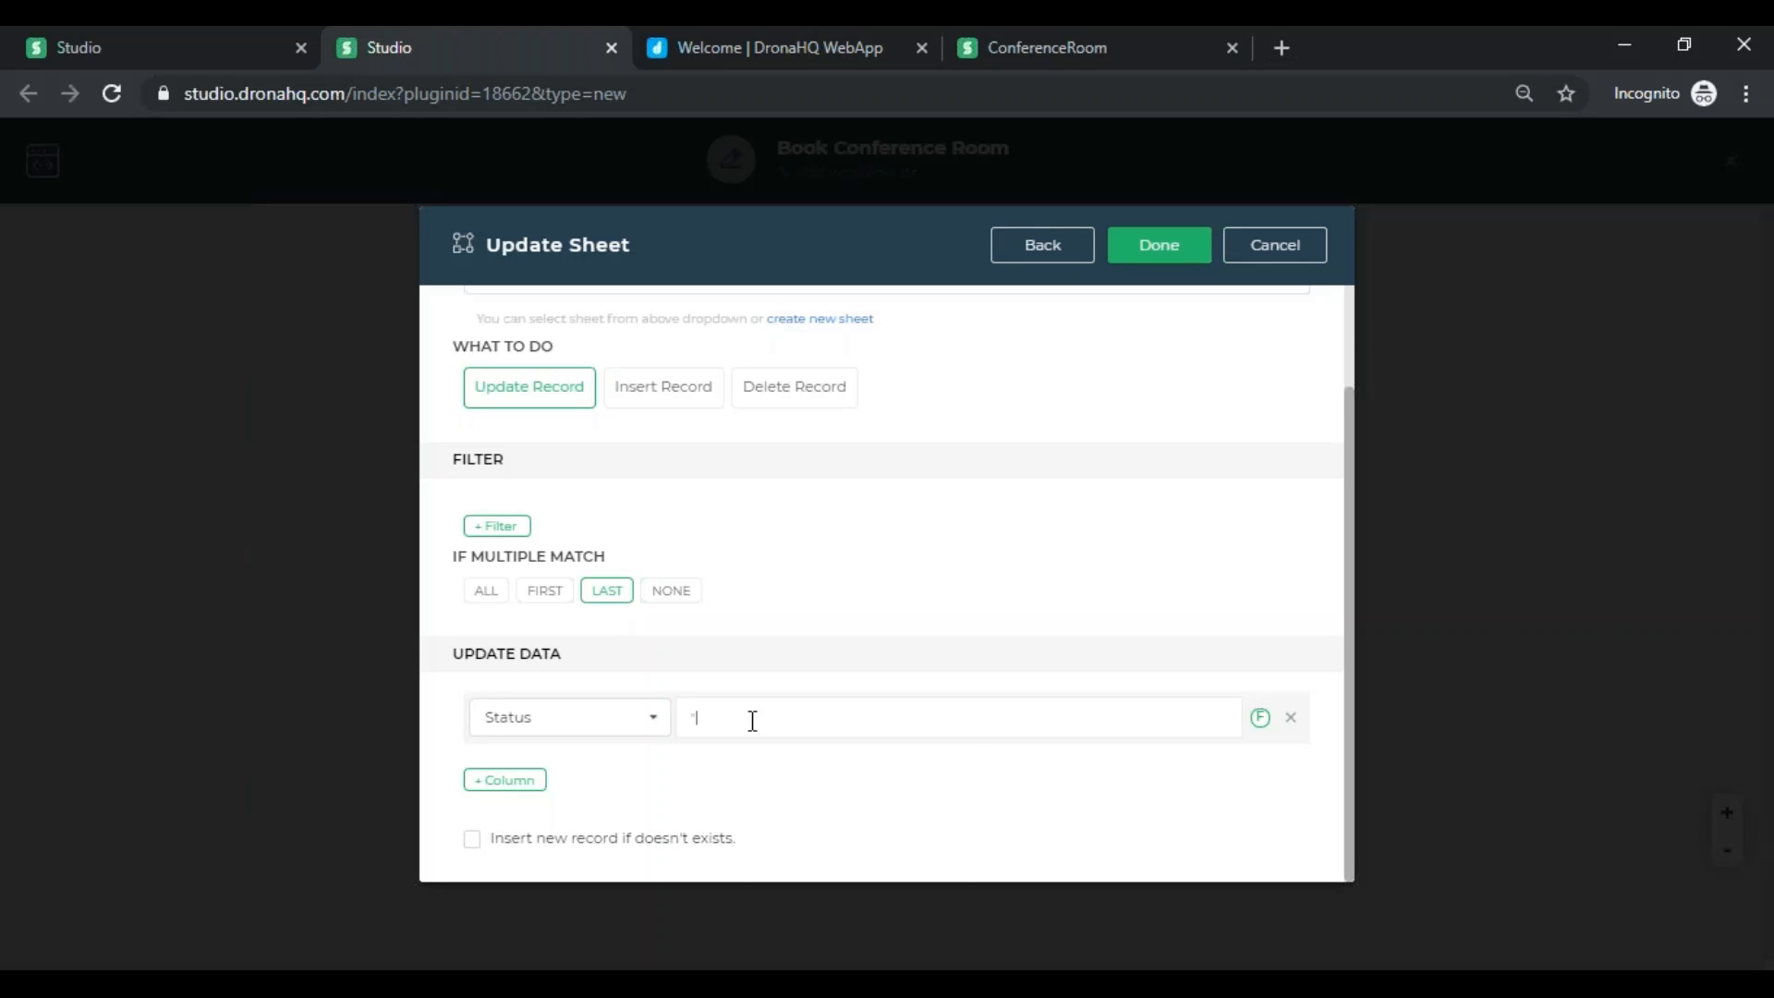
pyautogui.write('Rejected"')
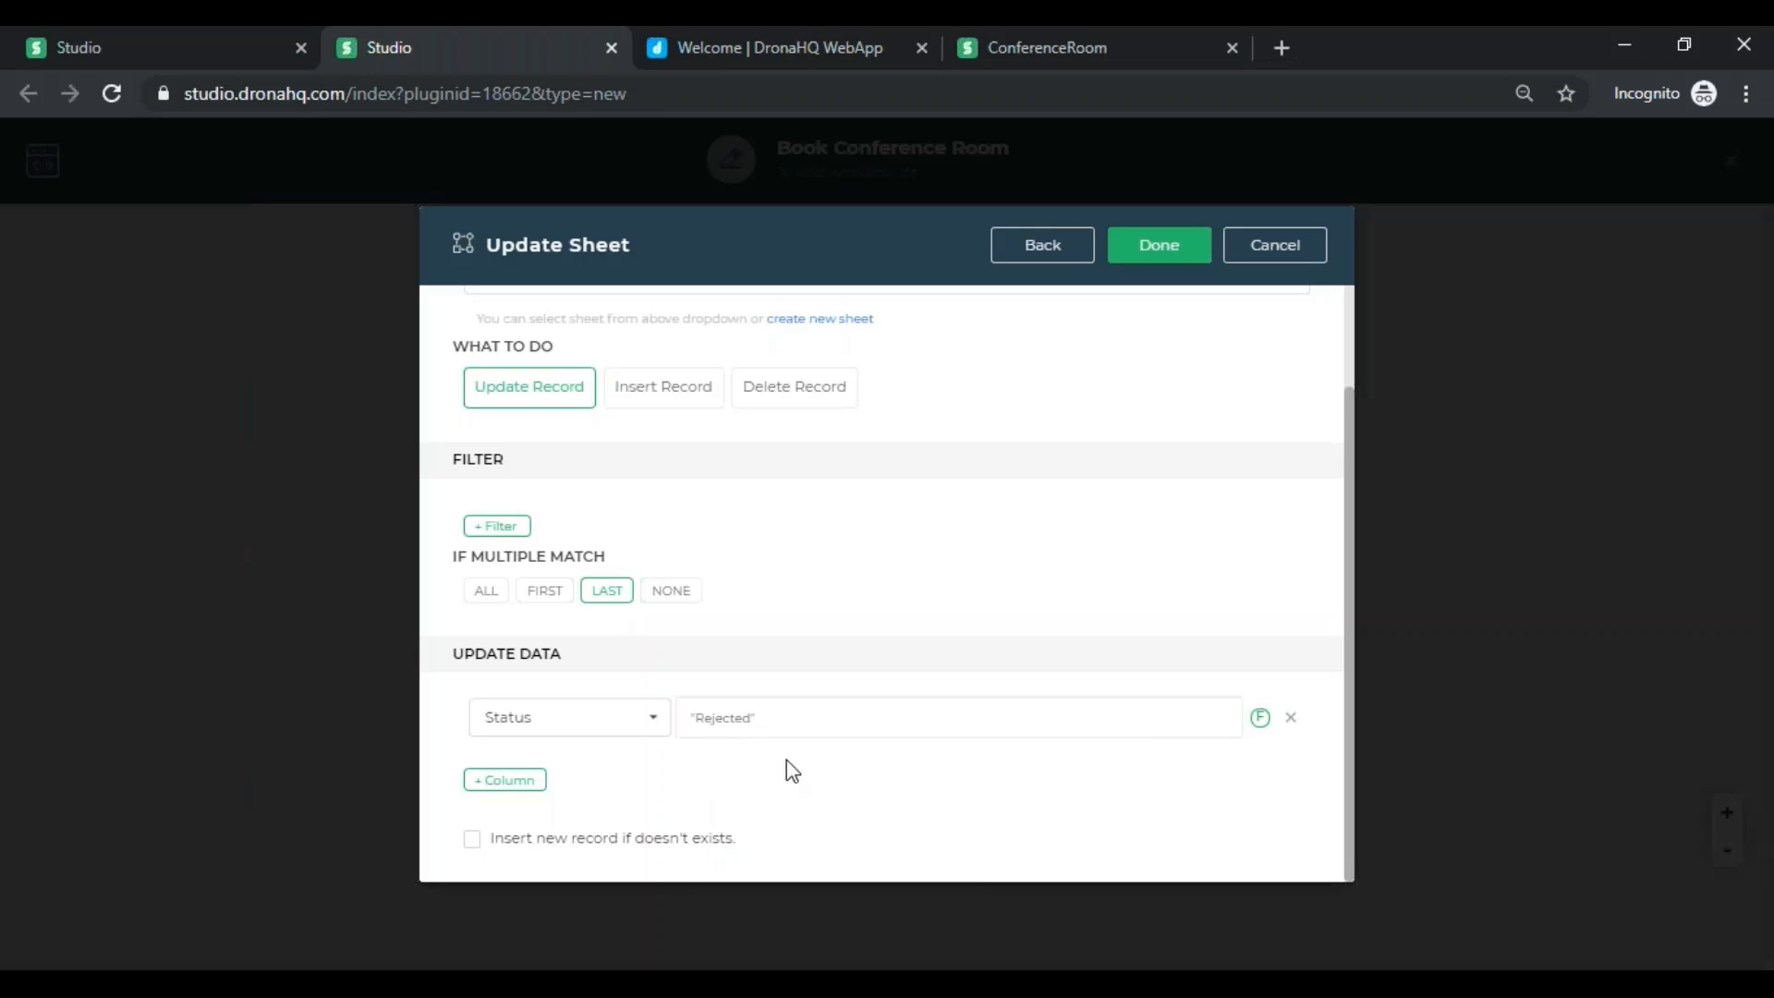
pyautogui.click(1166, 245)
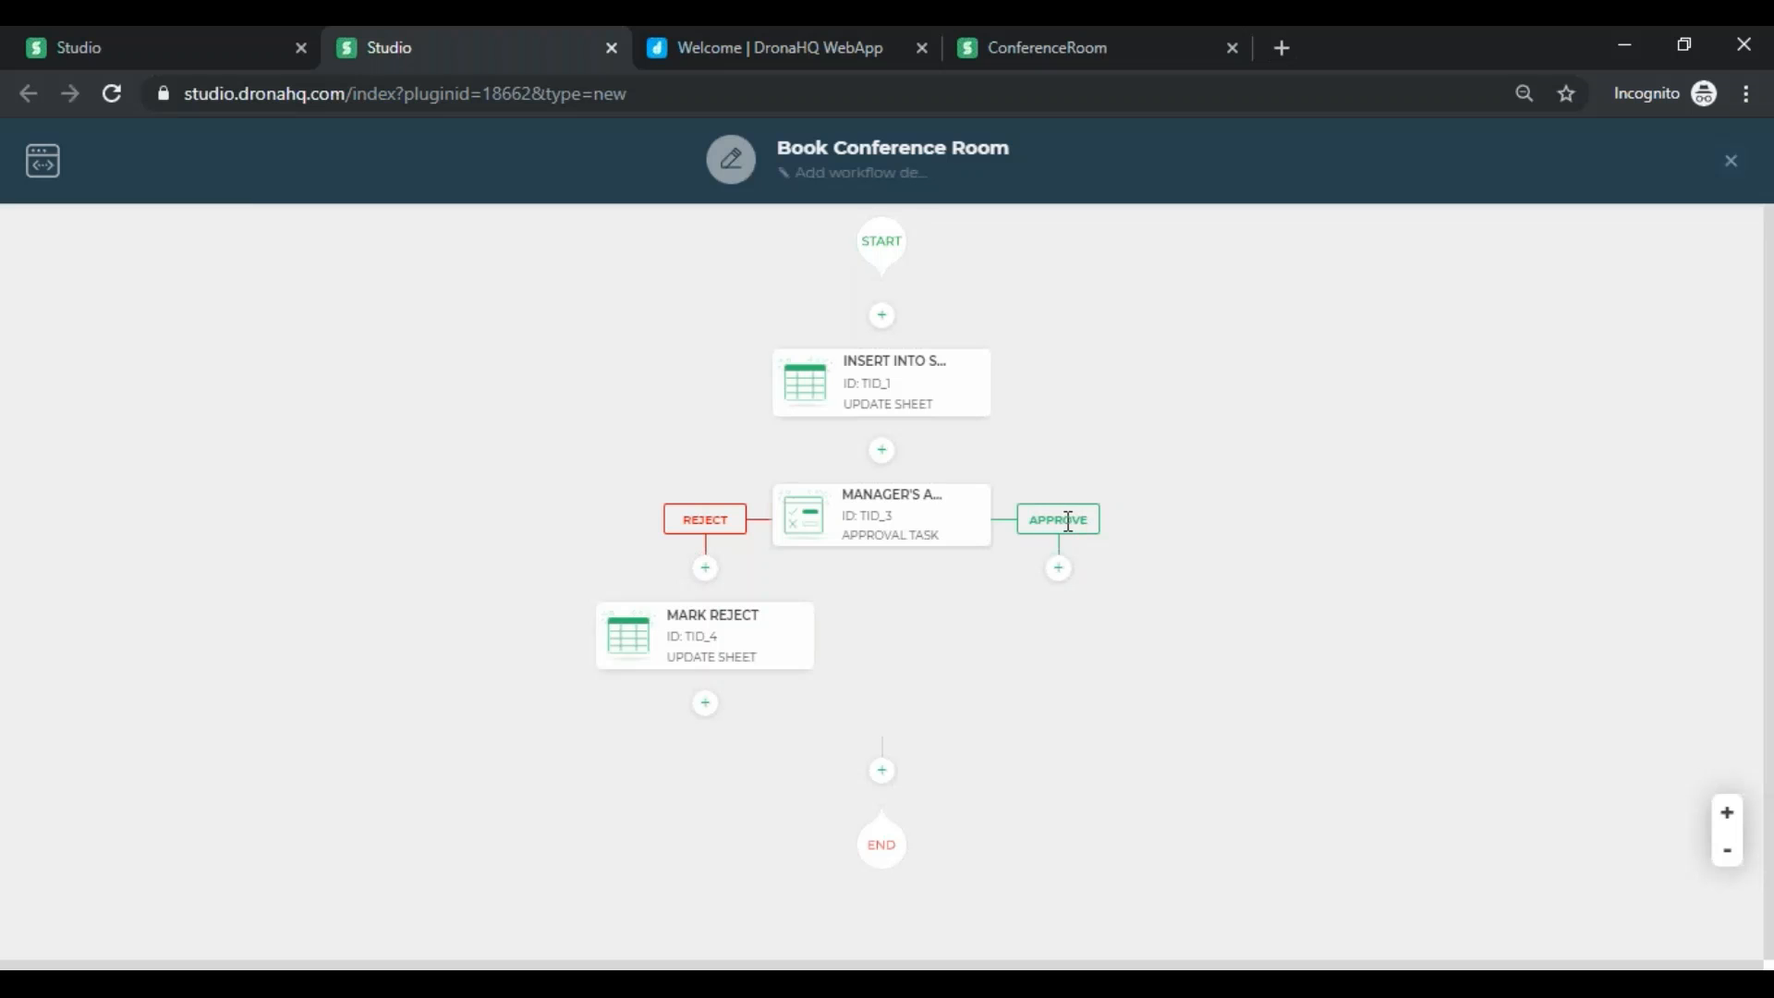
# - Add an Update Sheet task named "mark approve" on the Approve branch and continue to its settings
pyautogui.click(1059, 570)
pyautogui.click(839, 410)
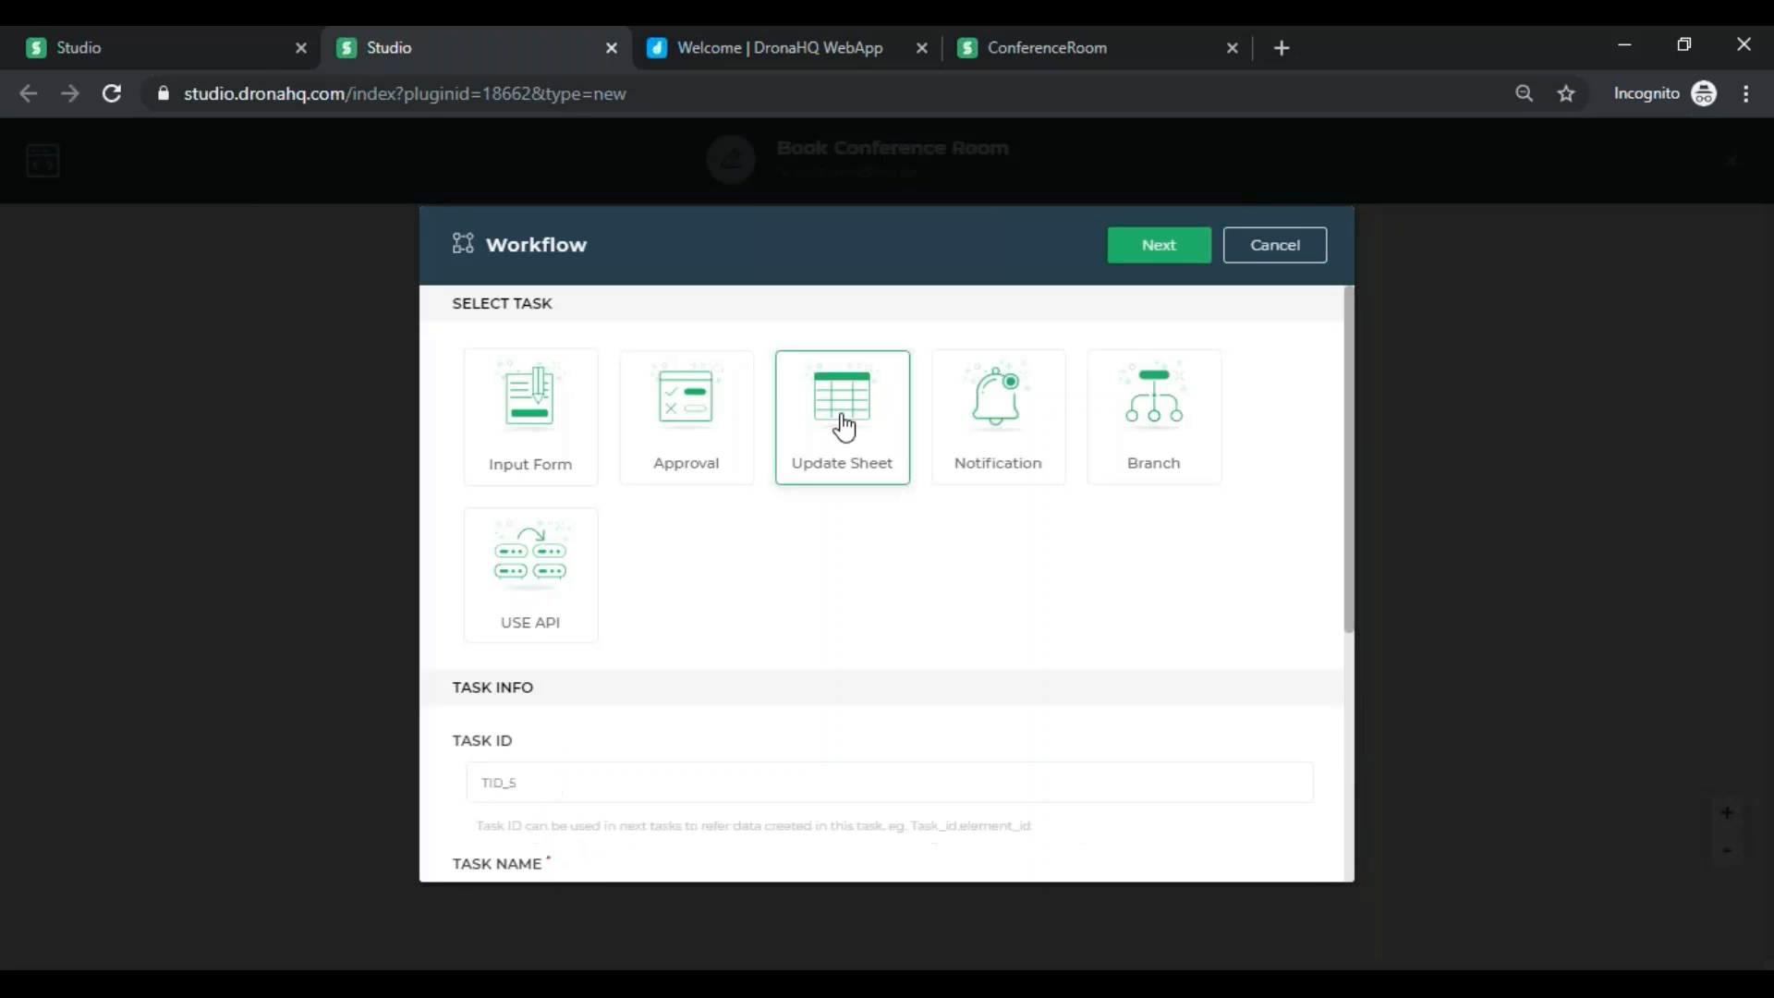
pyautogui.scroll(-2, 839, 409)
pyautogui.click(752, 647)
pyautogui.write('ma')
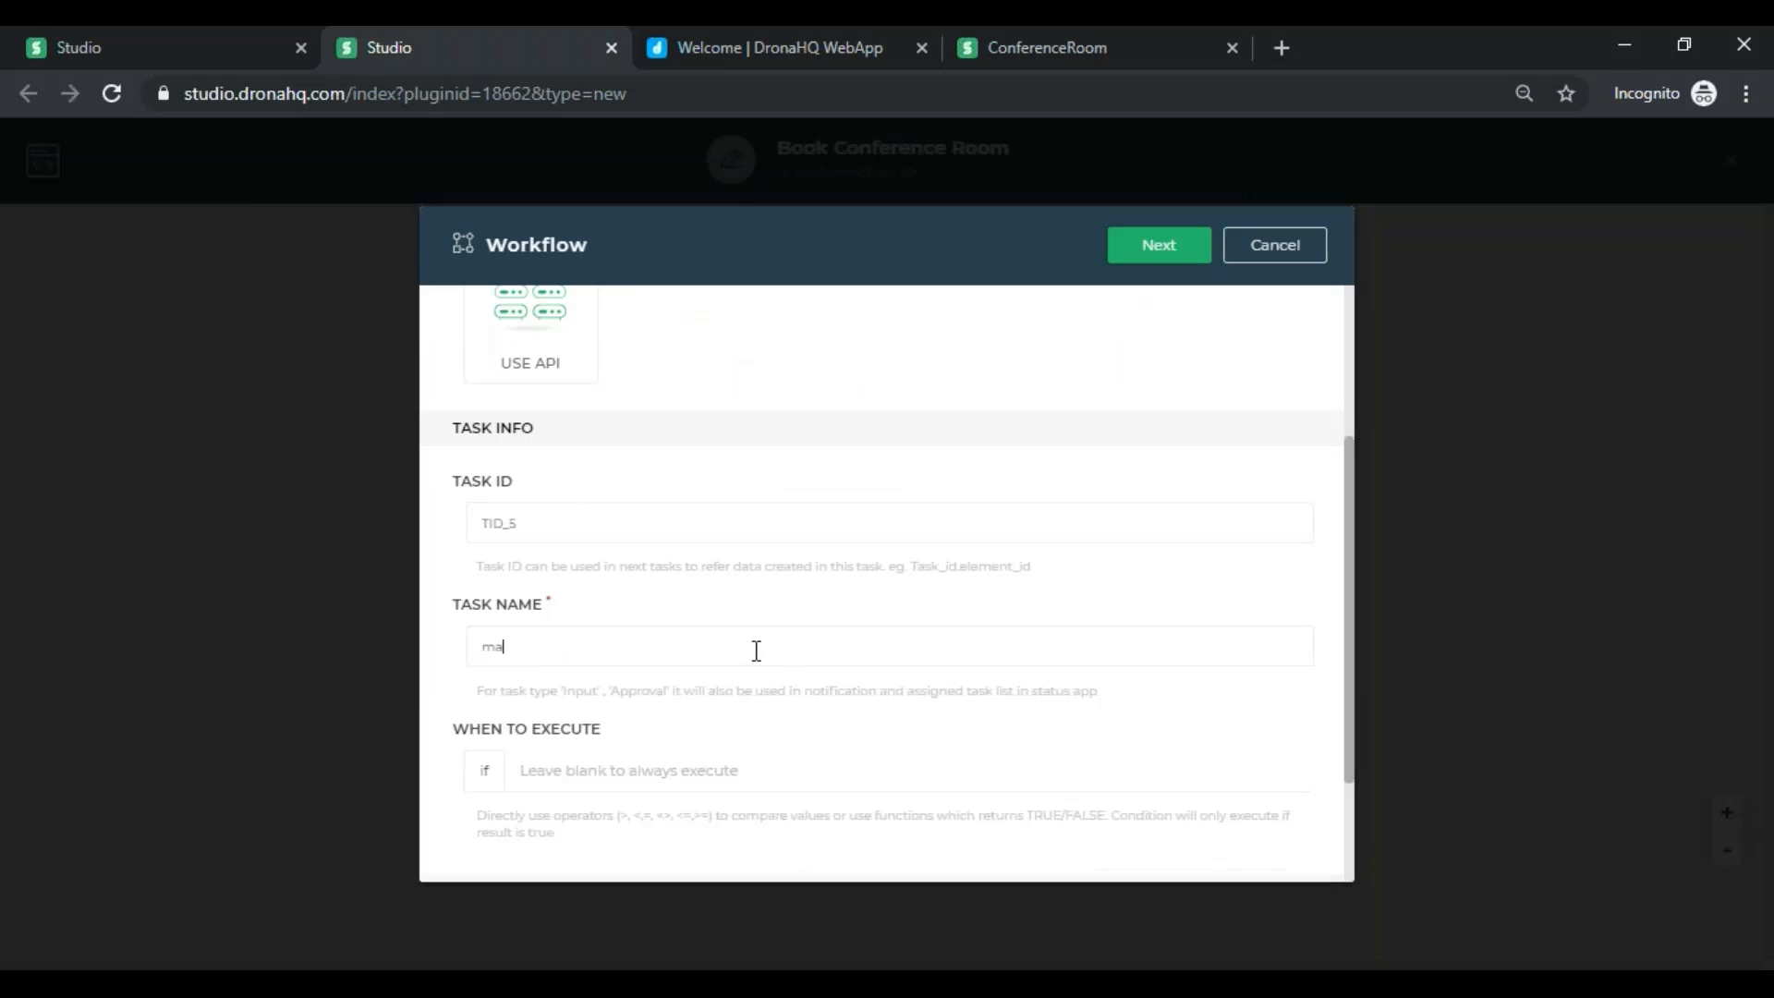
pyautogui.write('rk approve')
pyautogui.click(1122, 257)
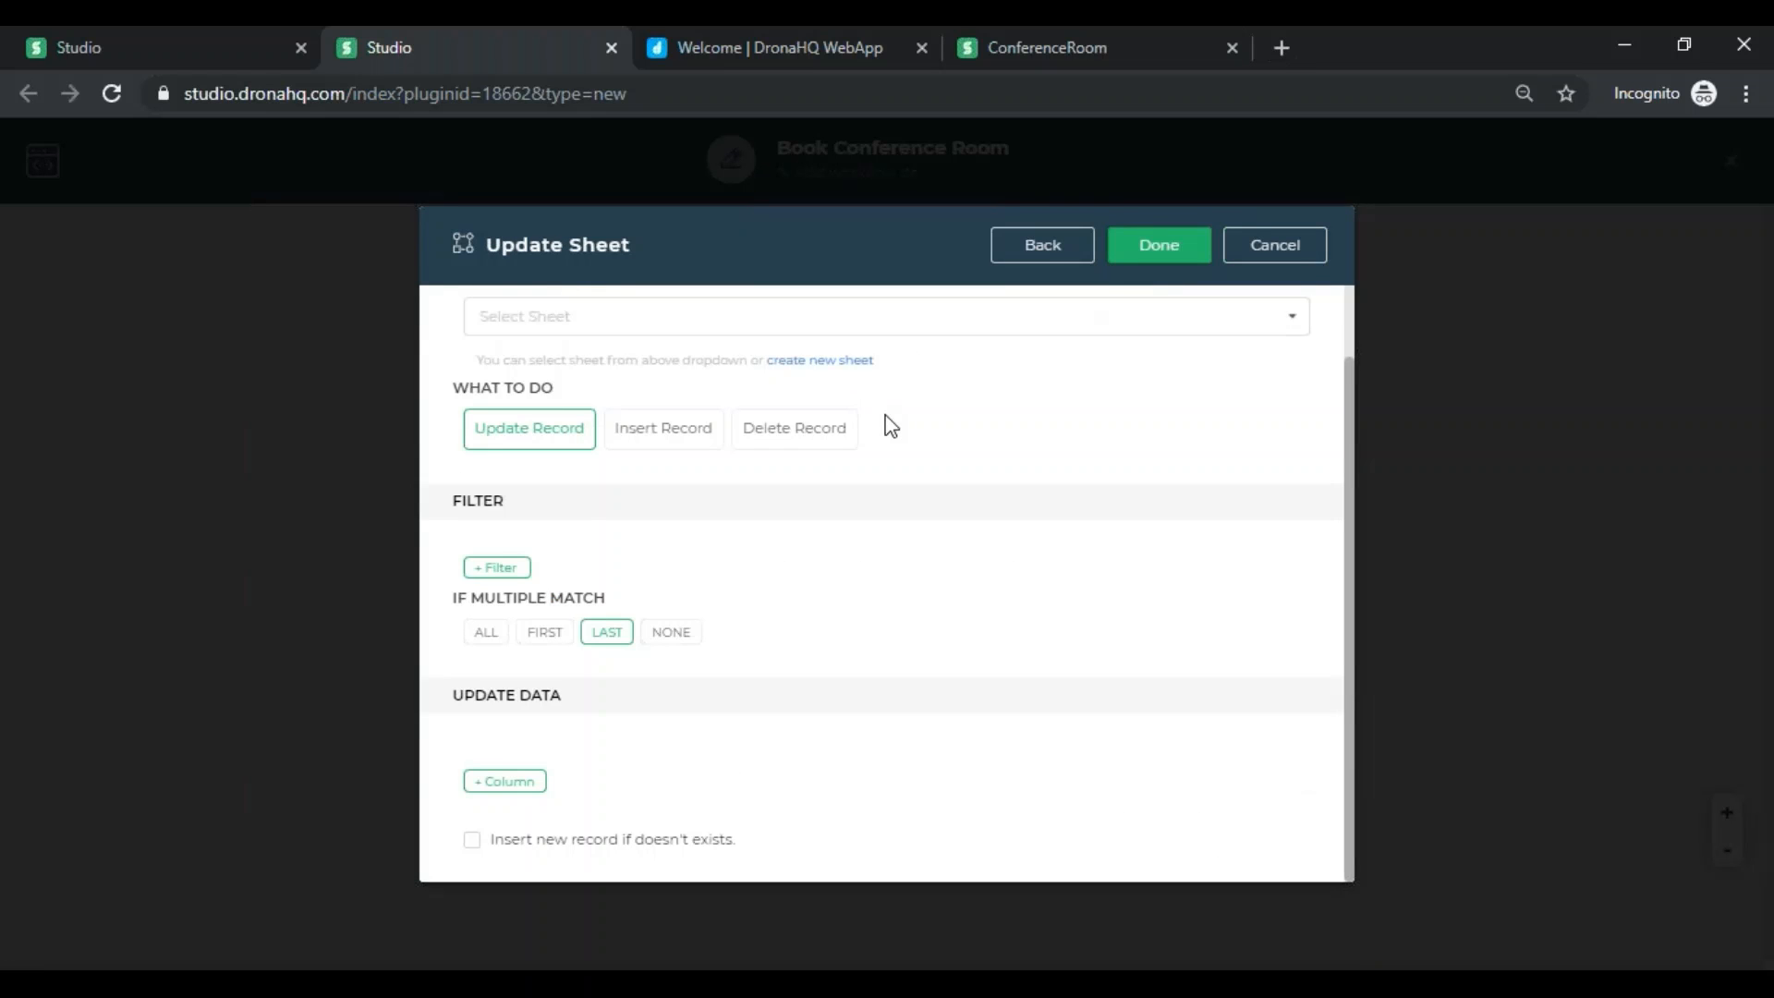
# - Set the mark approve task to work on the ConferenceRoom sheet with the Update Record operation
pyautogui.click(902, 405)
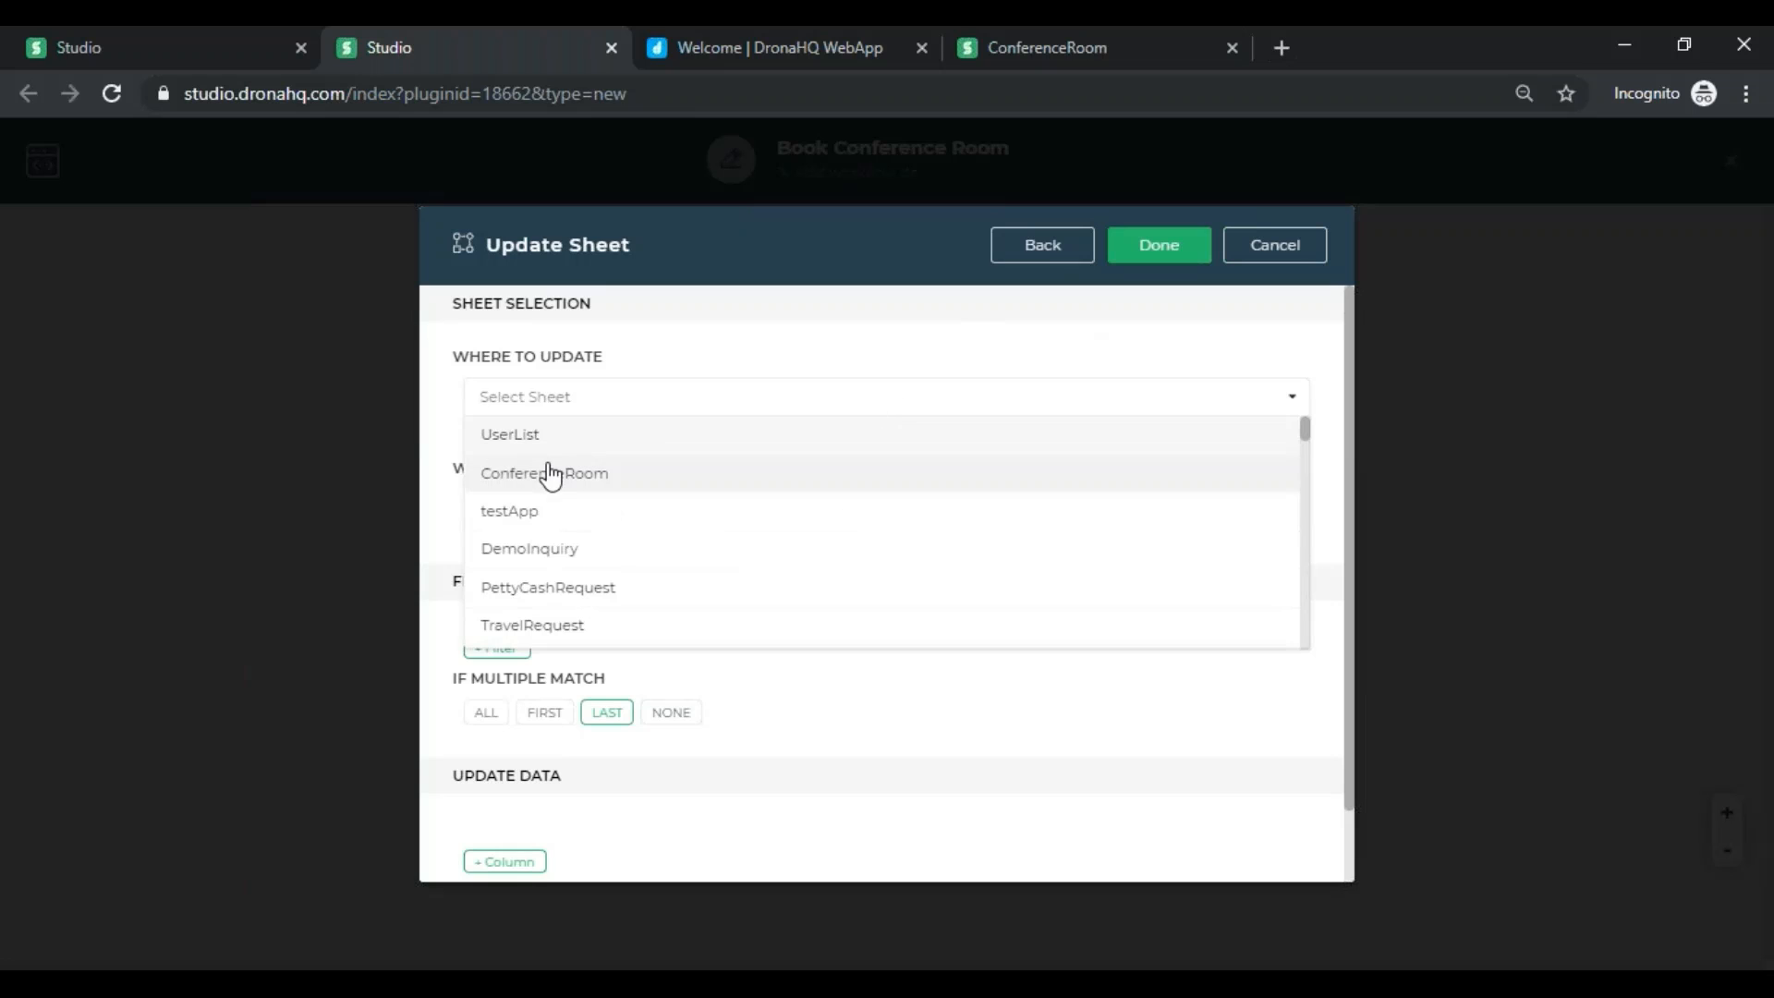
pyautogui.click(549, 475)
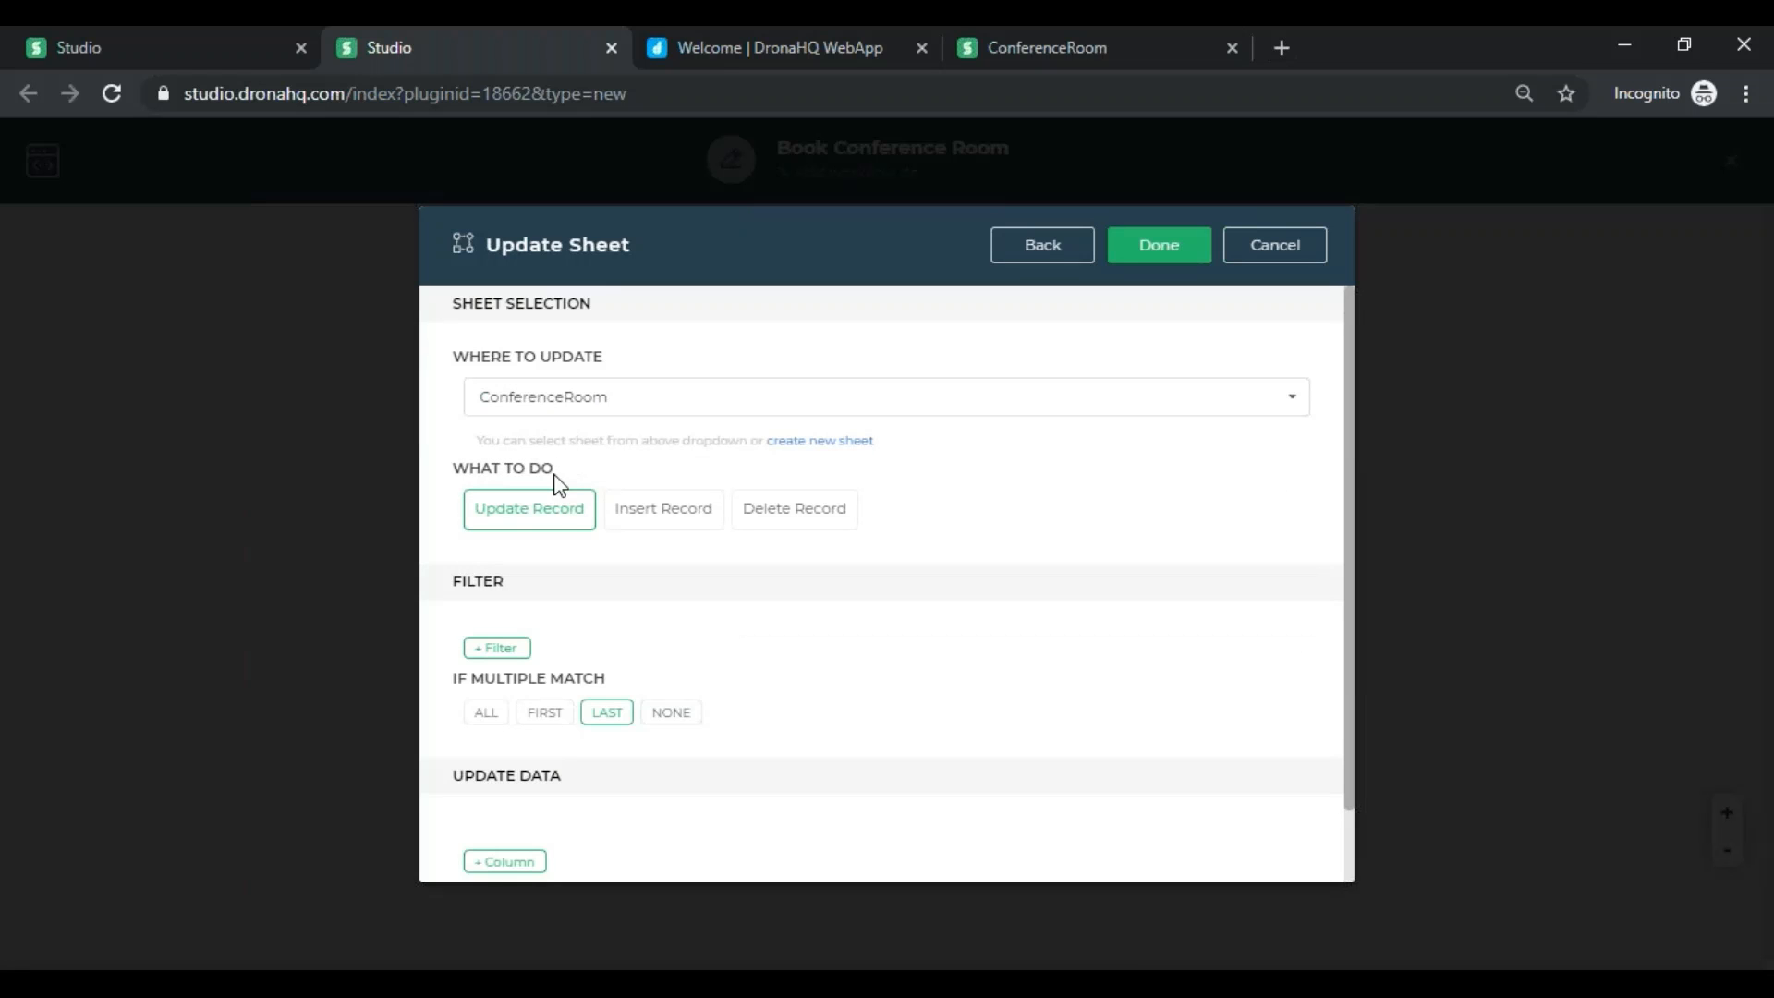
pyautogui.scroll(-1, 554, 673)
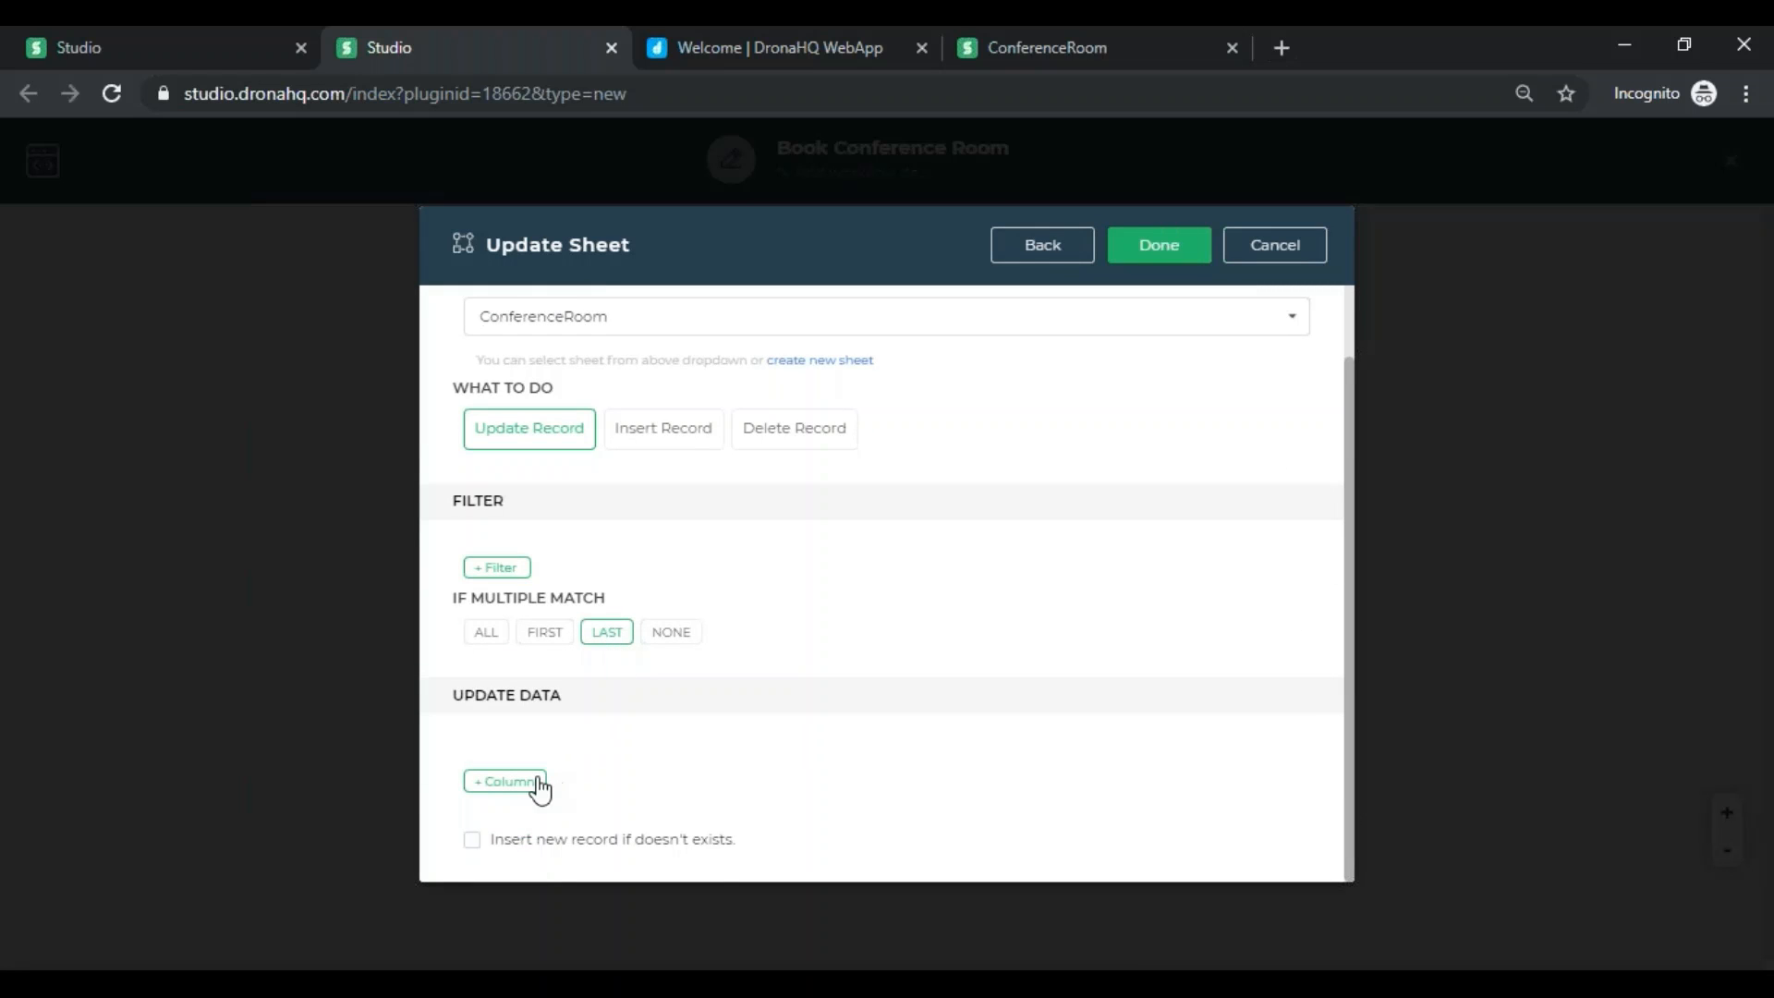
# - Update the Status column to "Approved", keeping Last for multiple matches, and save the mark approve task
pyautogui.click(540, 789)
pyautogui.scroll(1, 646, 702)
pyautogui.doubleClick(615, 713)
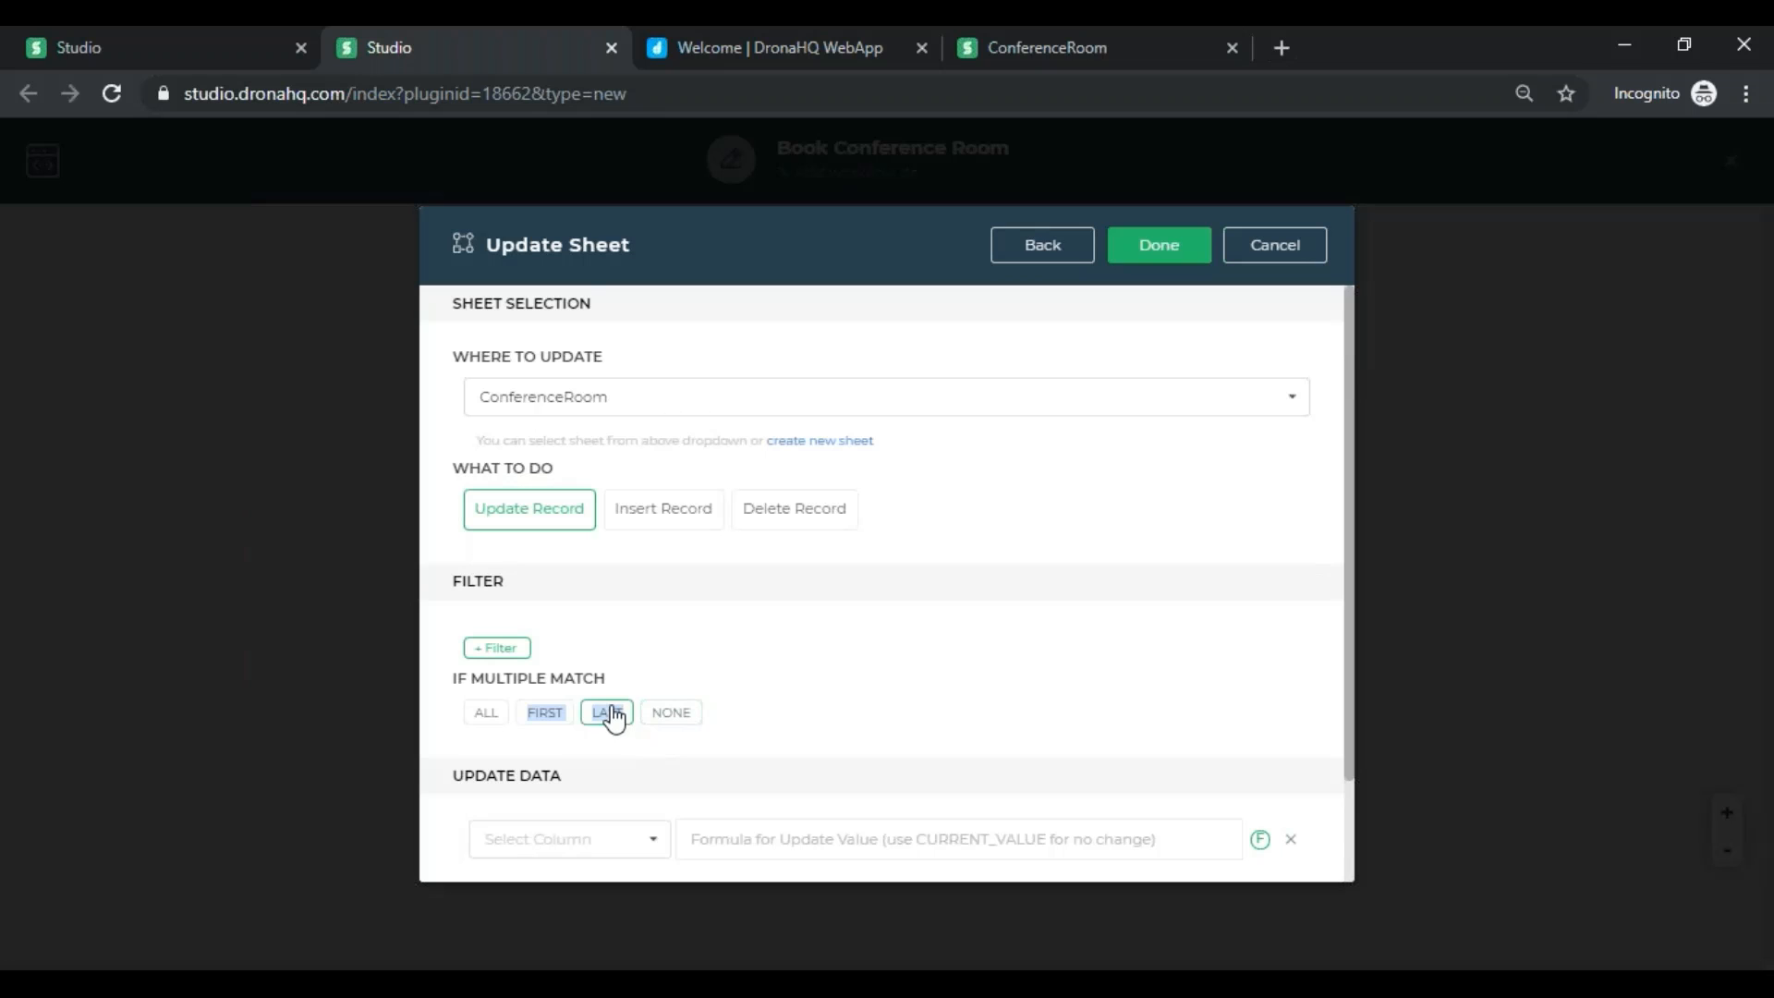
pyautogui.click(612, 710)
pyautogui.scroll(-1, 646, 753)
pyautogui.click(650, 728)
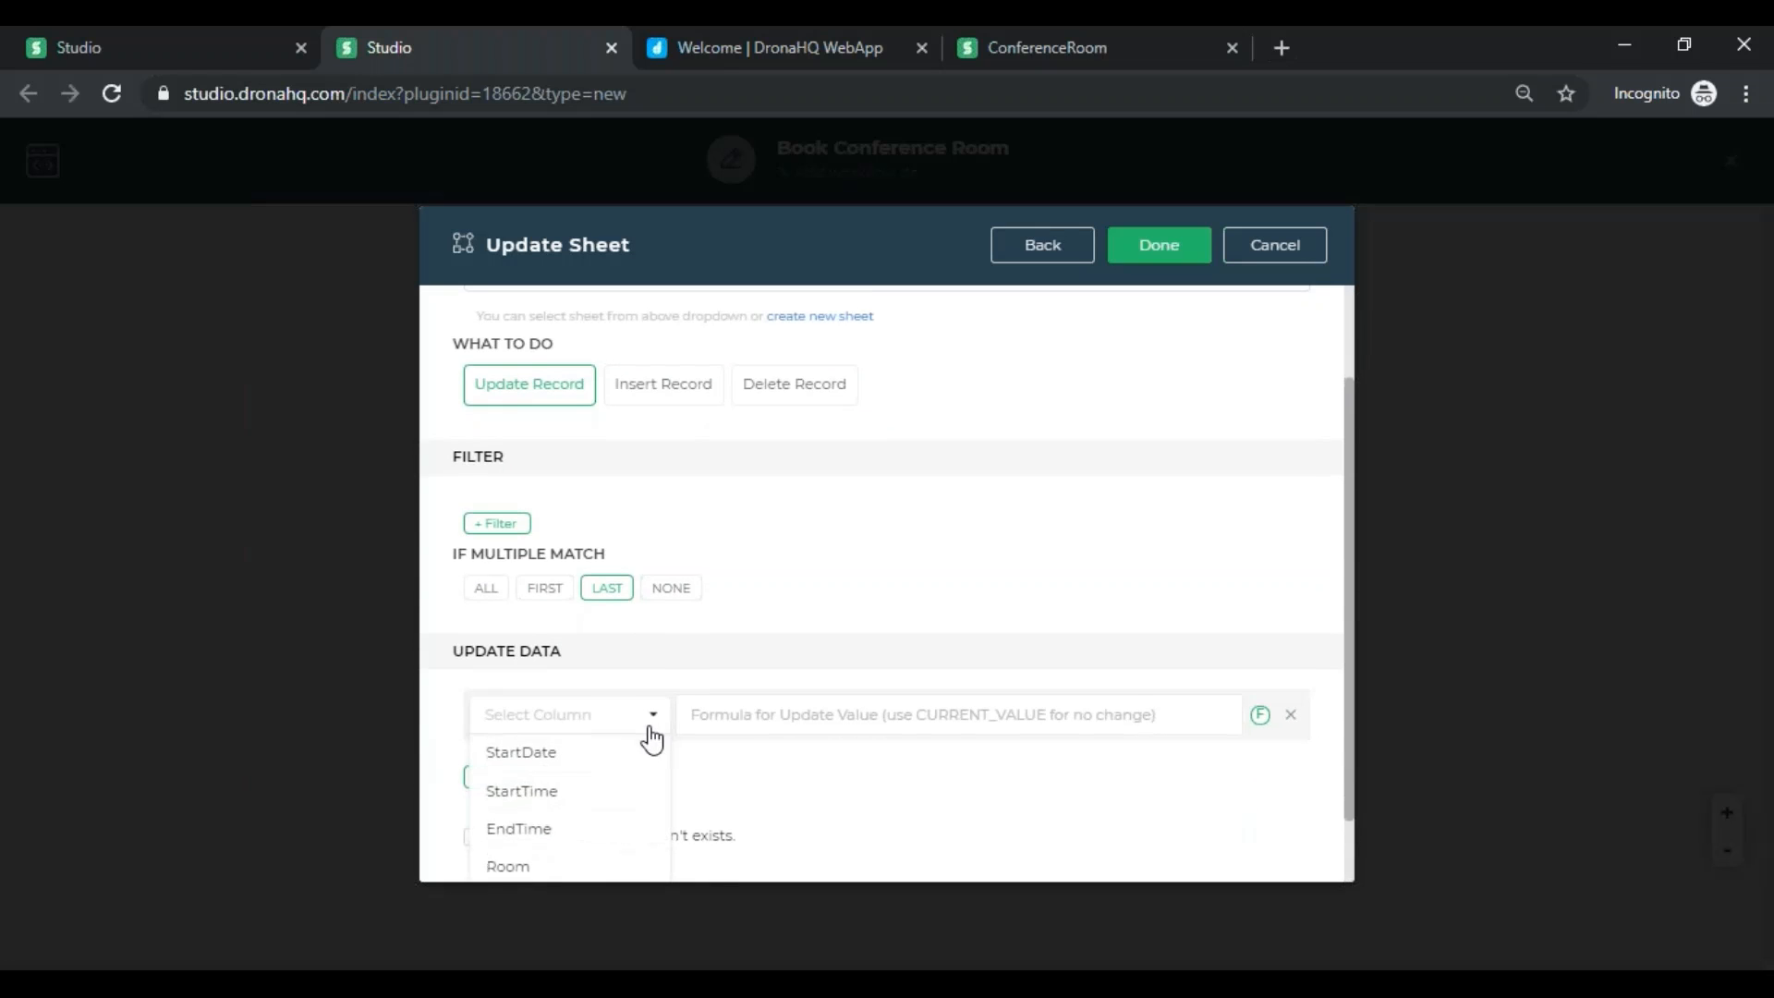
pyautogui.scroll(-1, 619, 794)
pyautogui.click(605, 854)
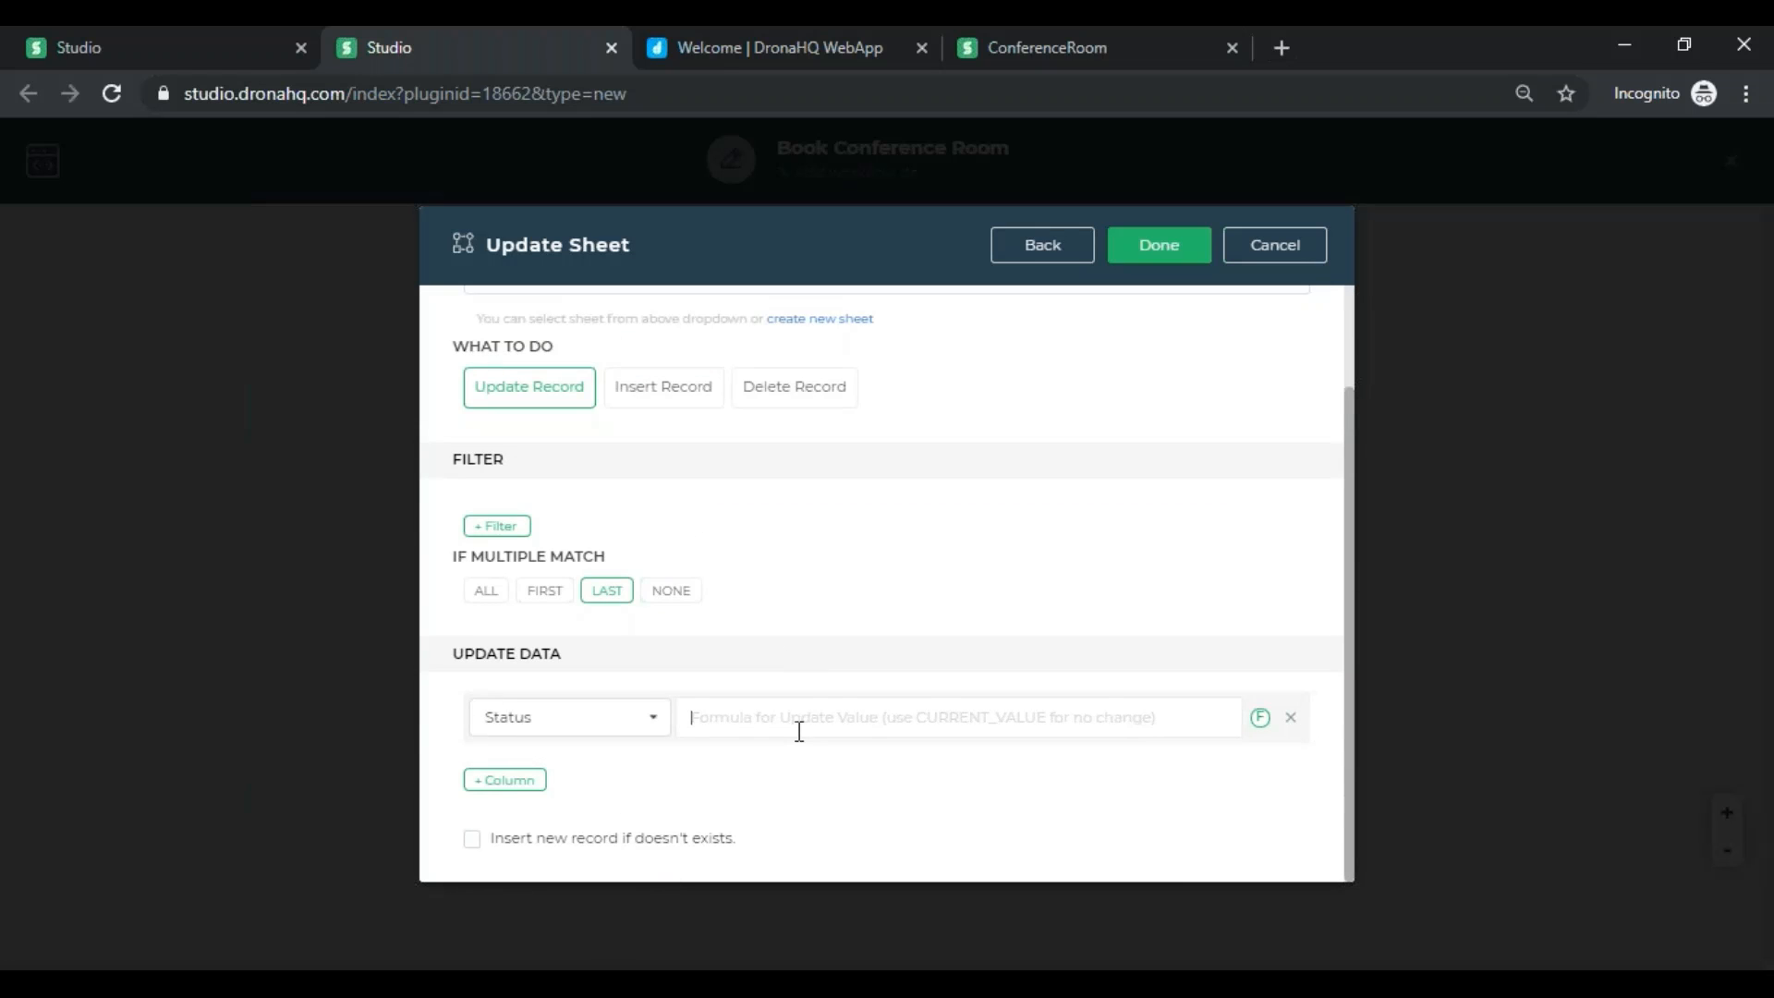
pyautogui.click(799, 731)
pyautogui.write('"approve')
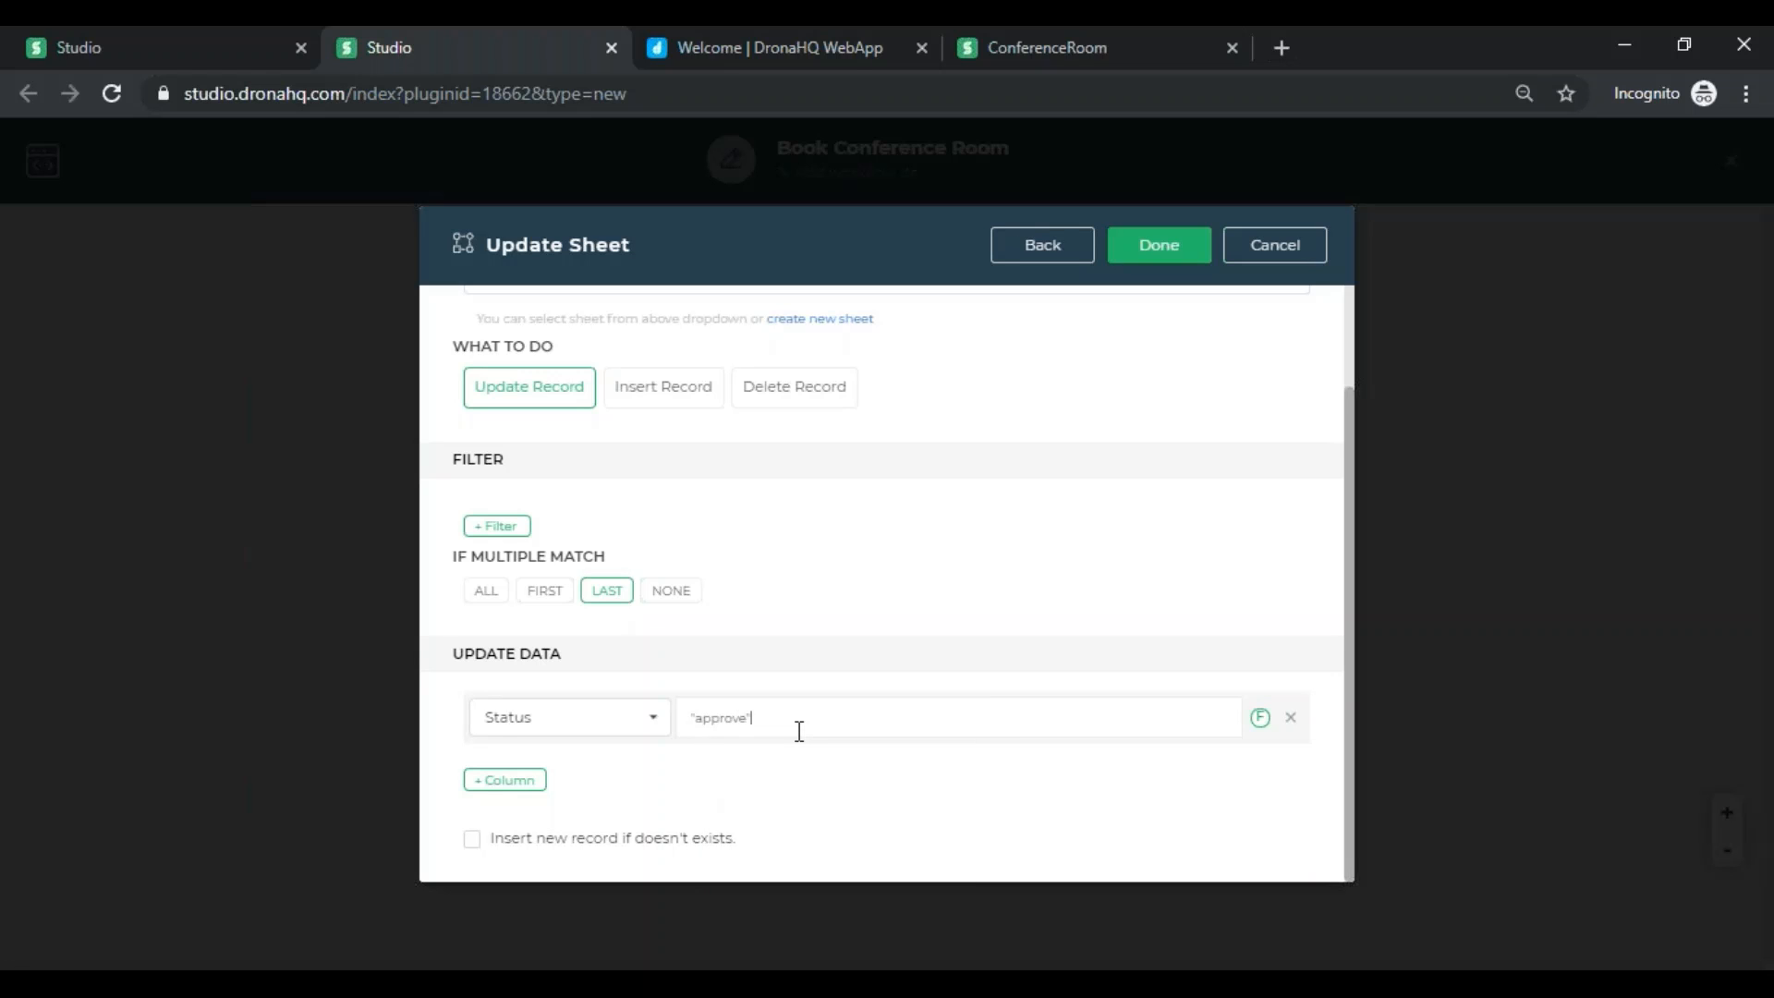
pyautogui.press('BackSpace')
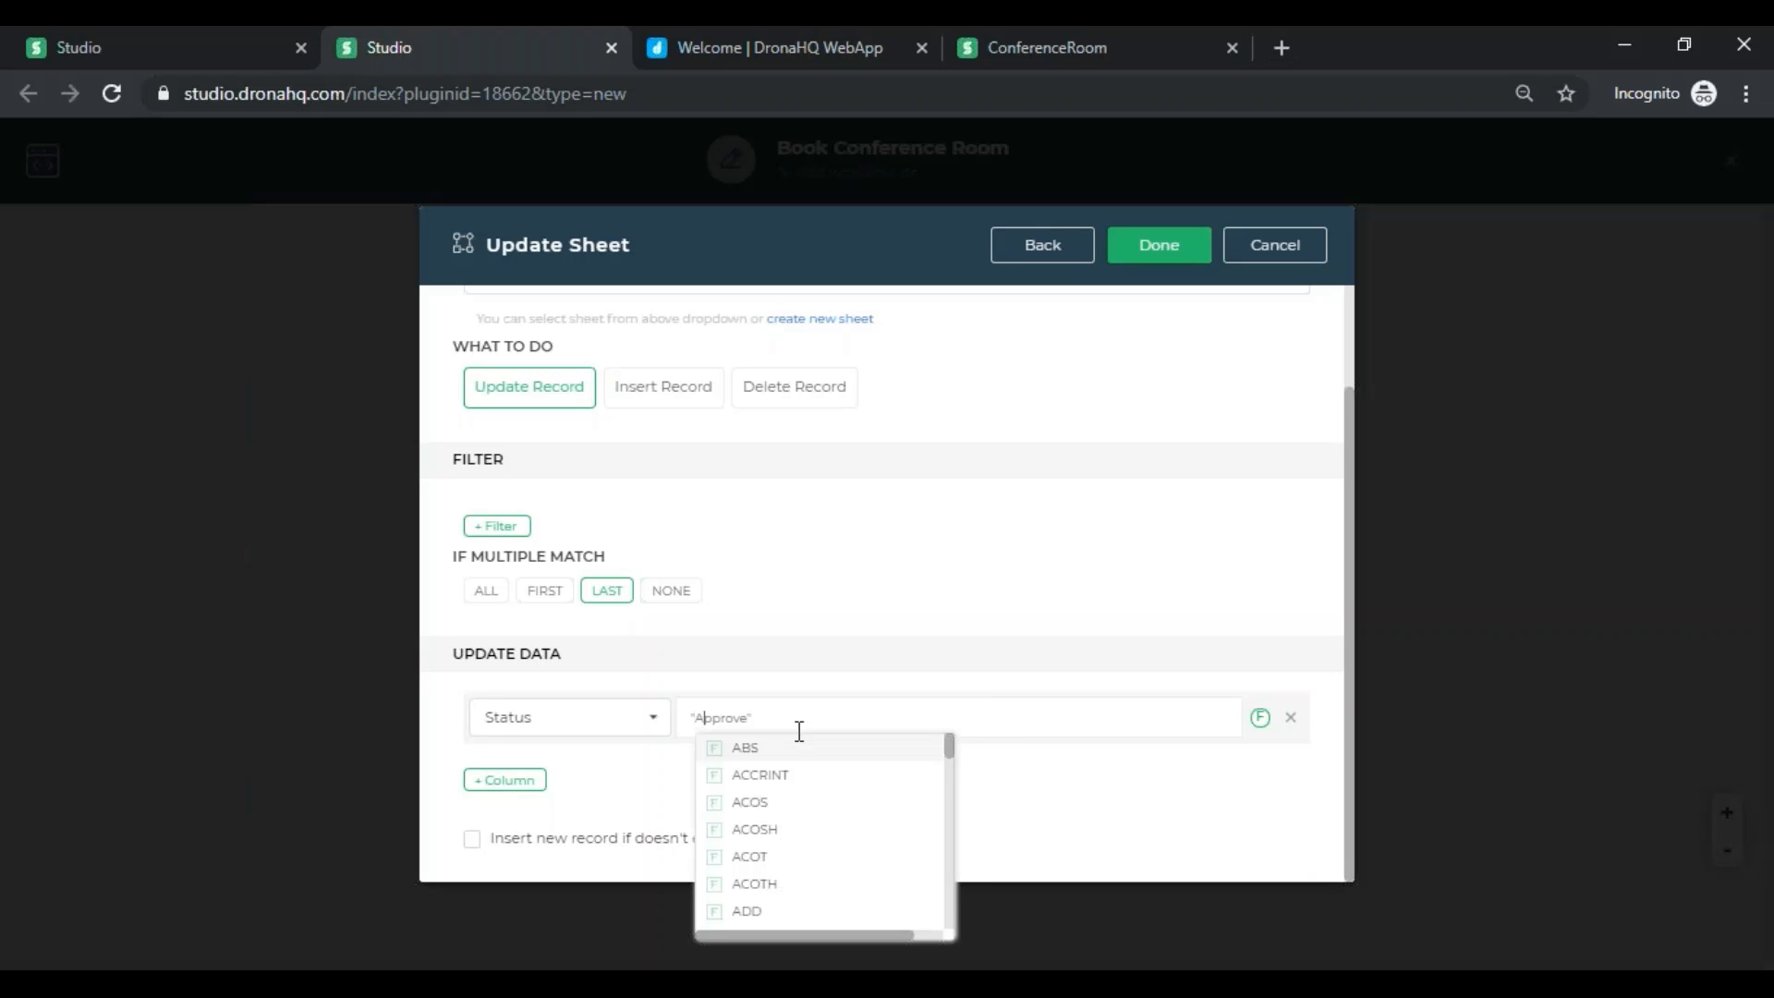
pyautogui.write('A')
pyautogui.click(749, 720)
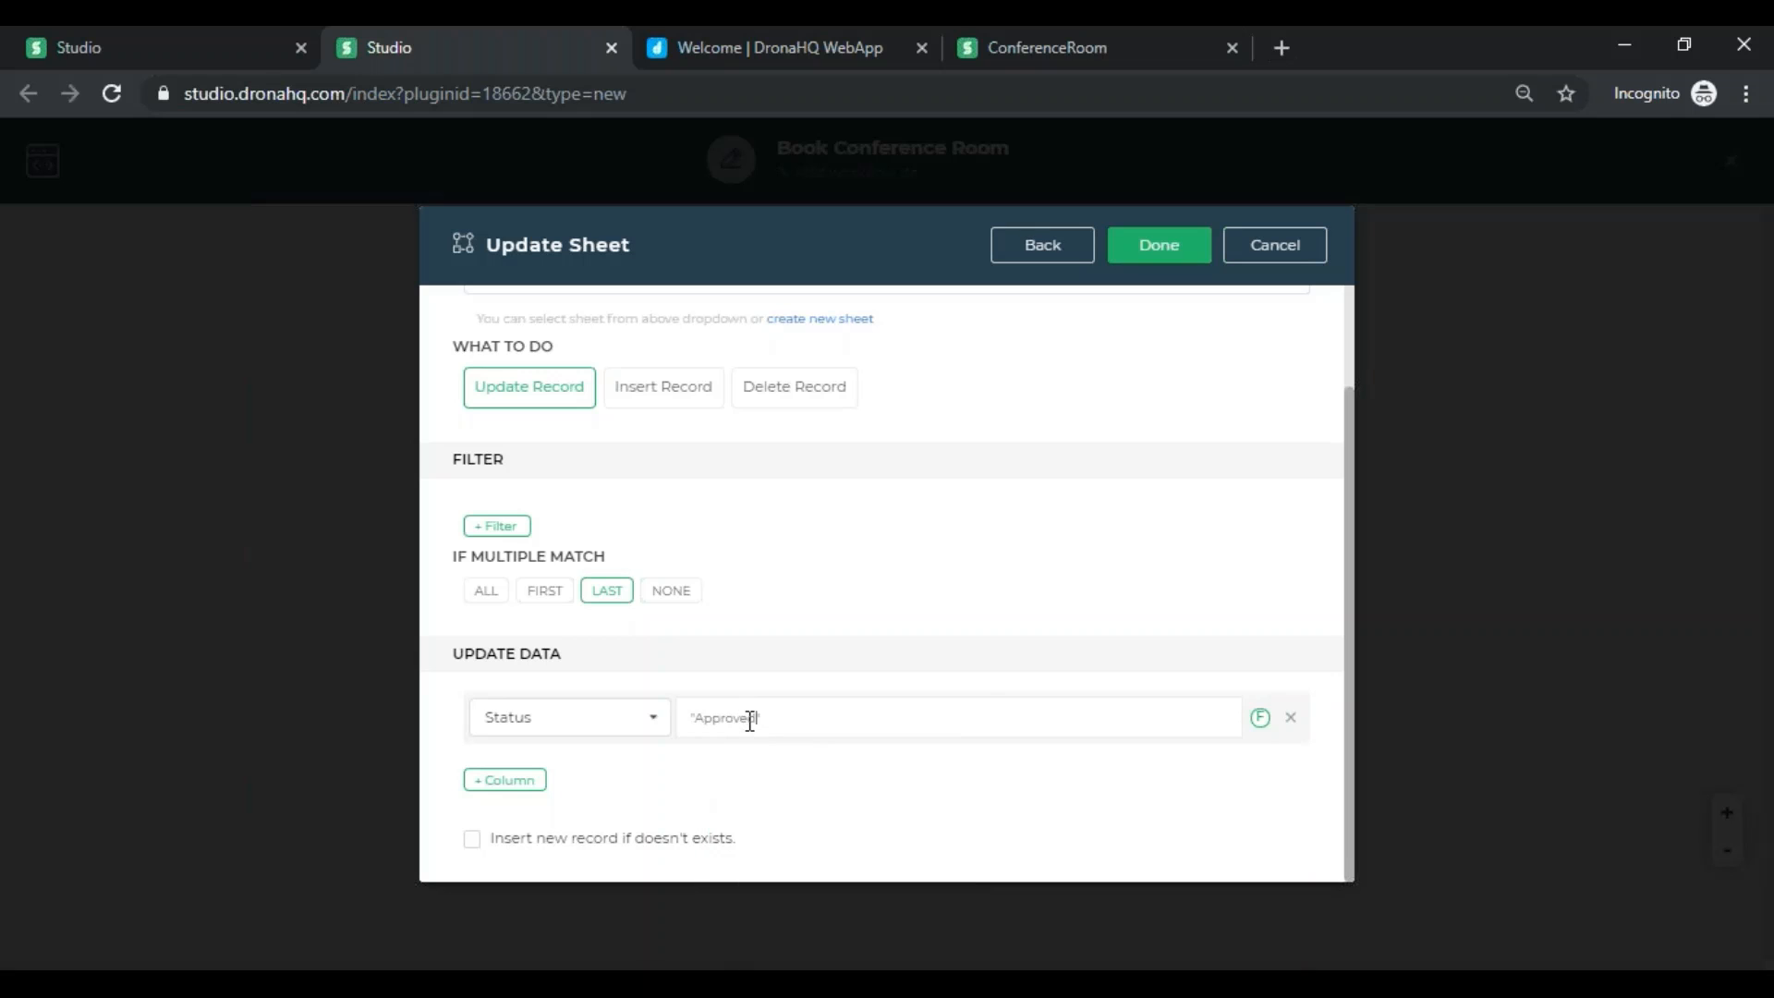
pyautogui.click(1164, 259)
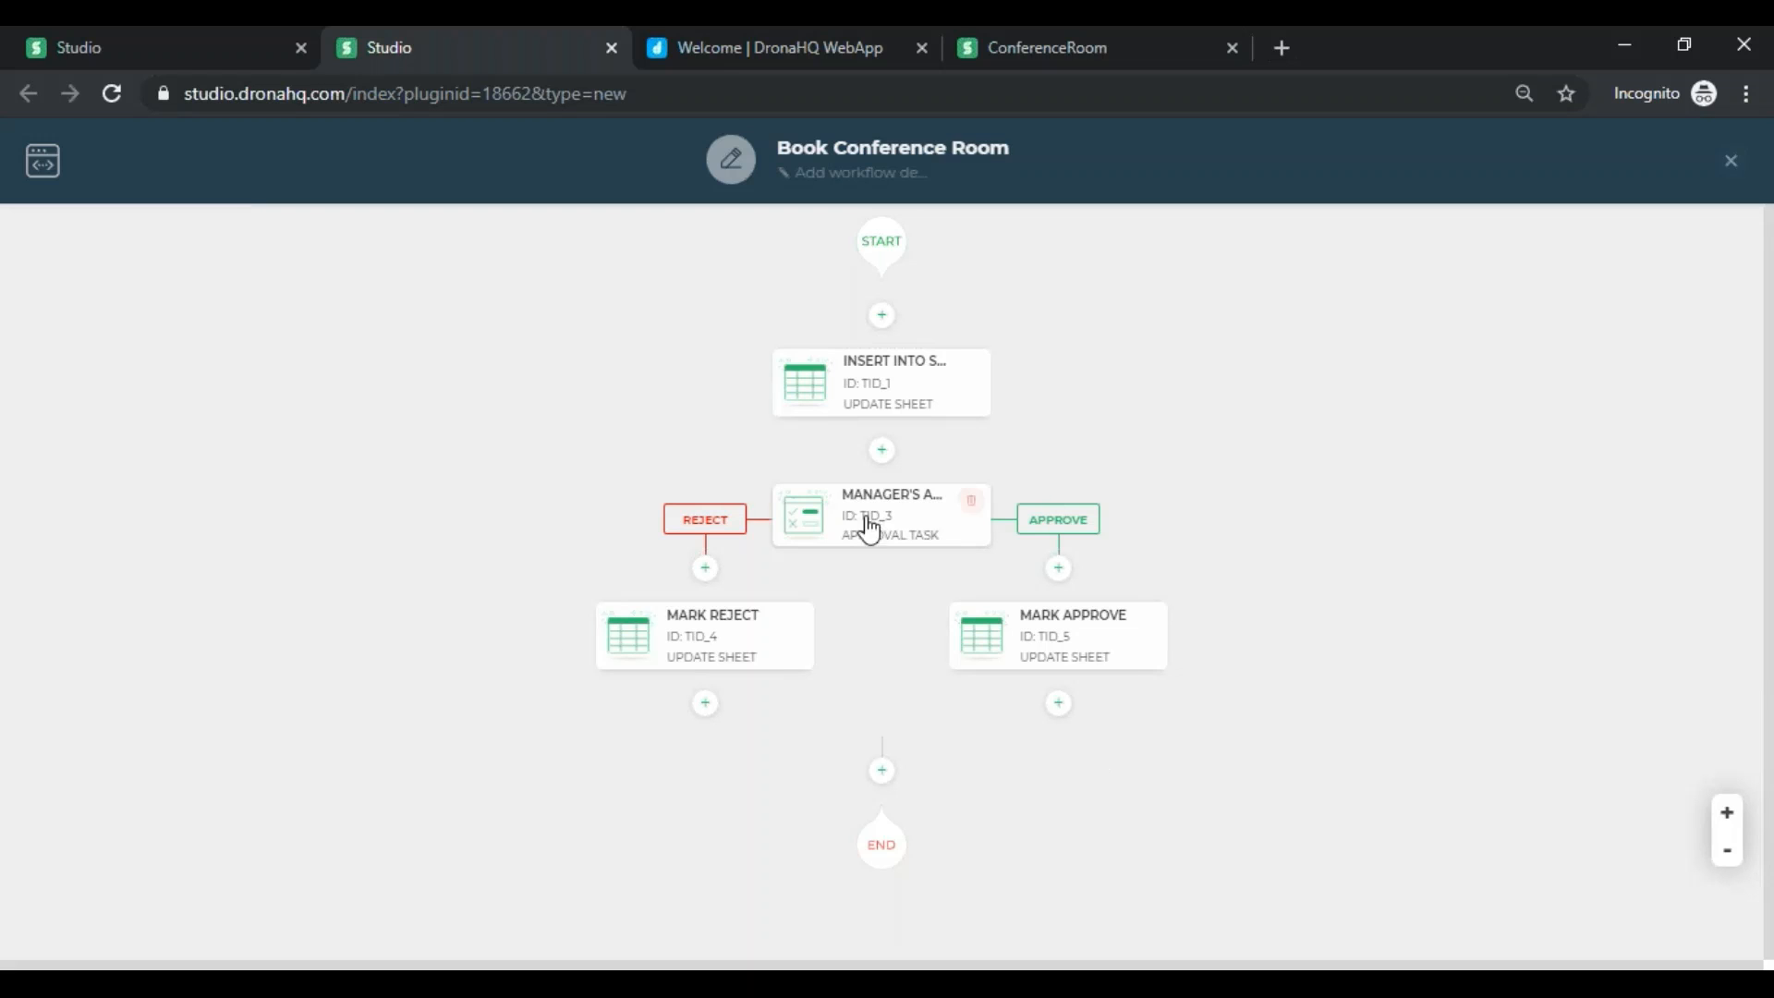
# - Close the workflow editor and enable the left icon in the Book Conference Room screen's header
pyautogui.click(1731, 162)
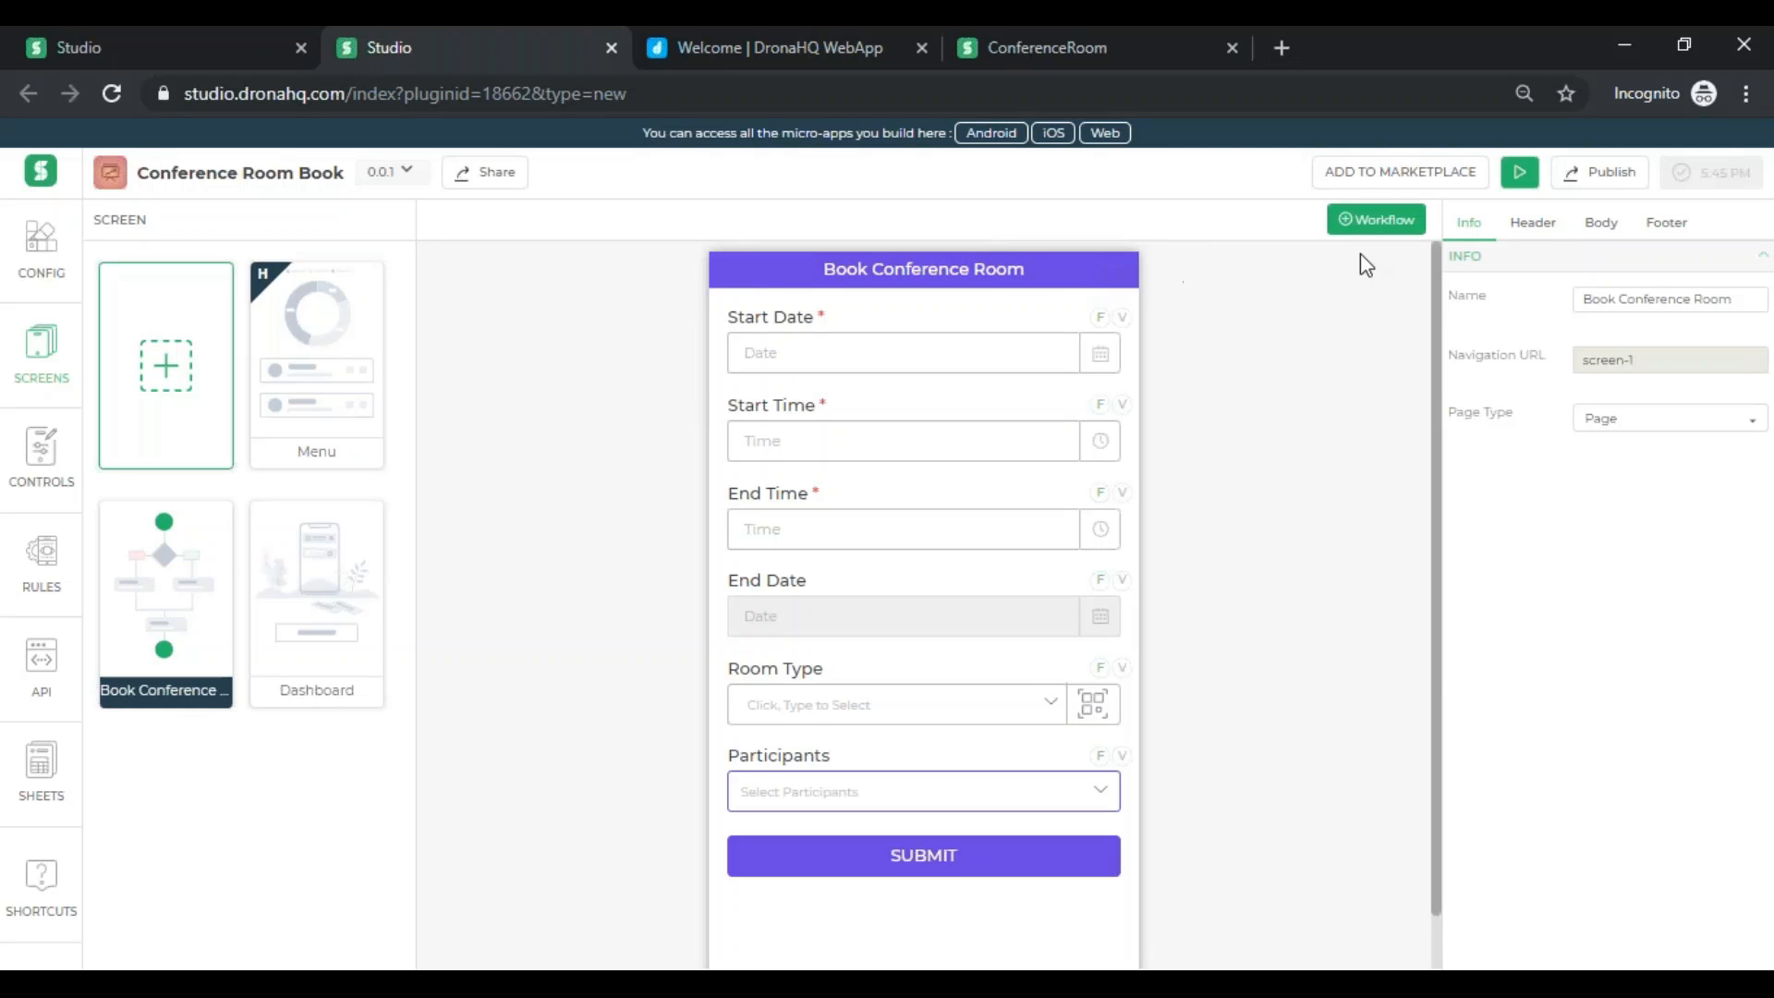
pyautogui.click(1541, 223)
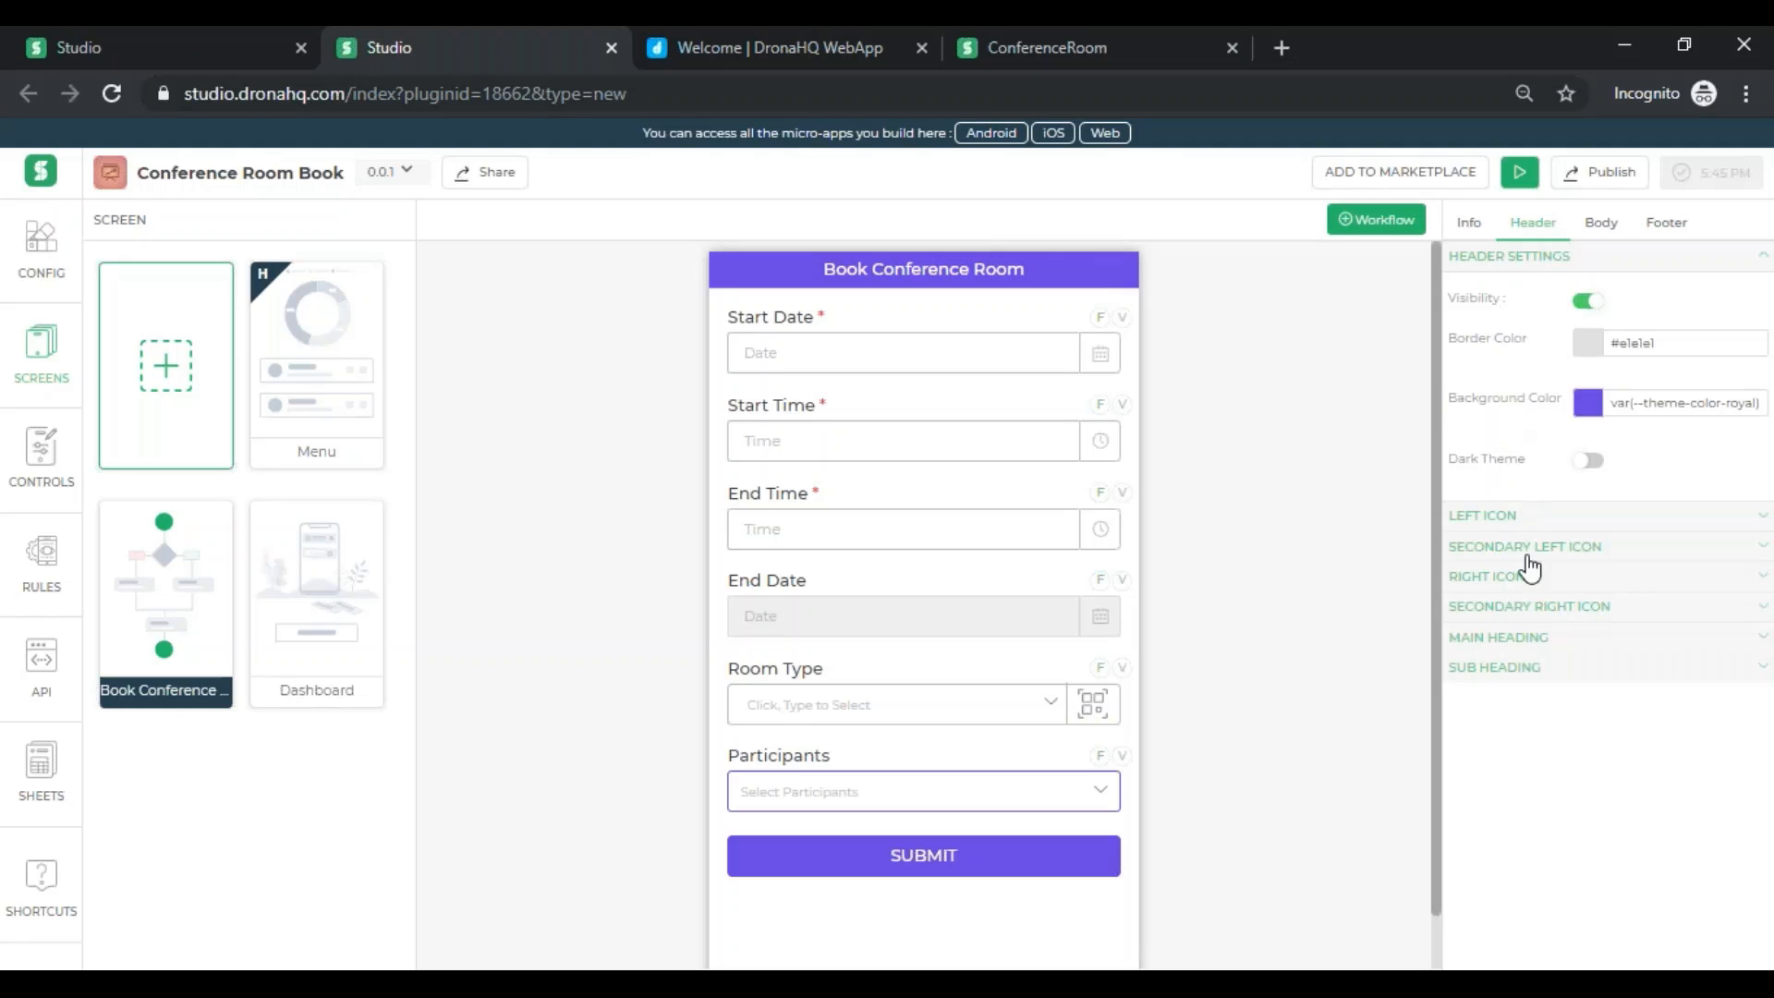
pyautogui.click(1536, 517)
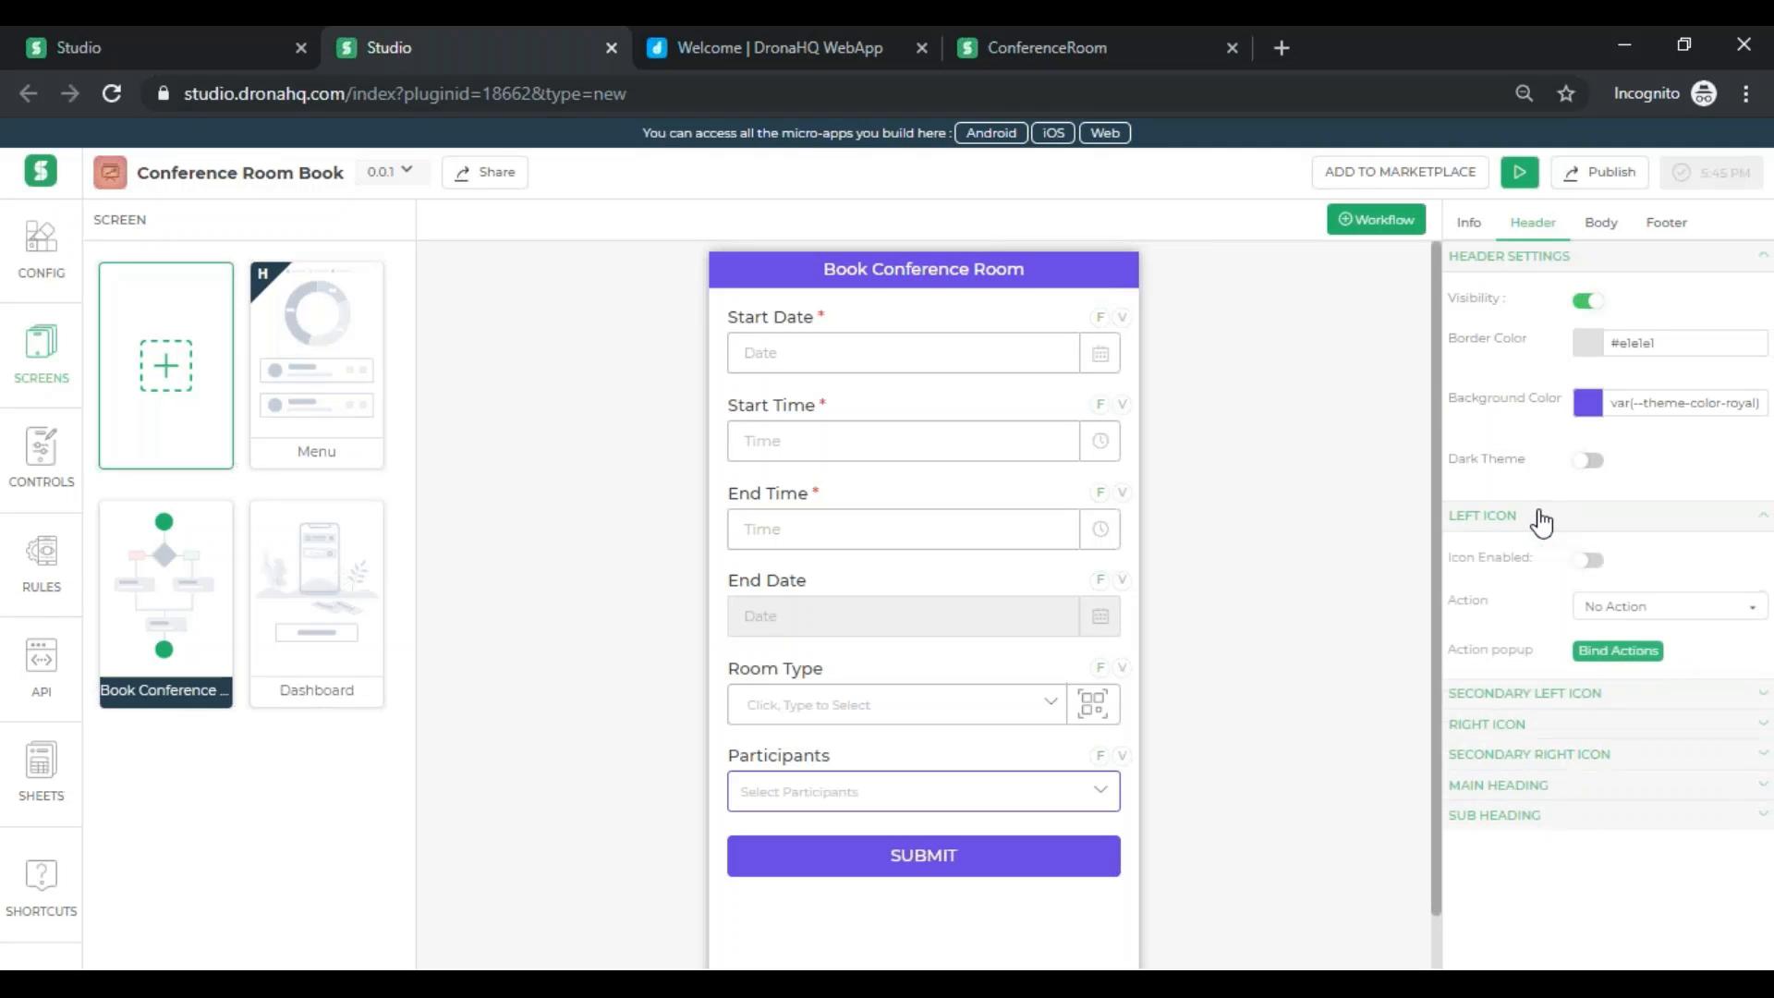
pyautogui.click(1590, 561)
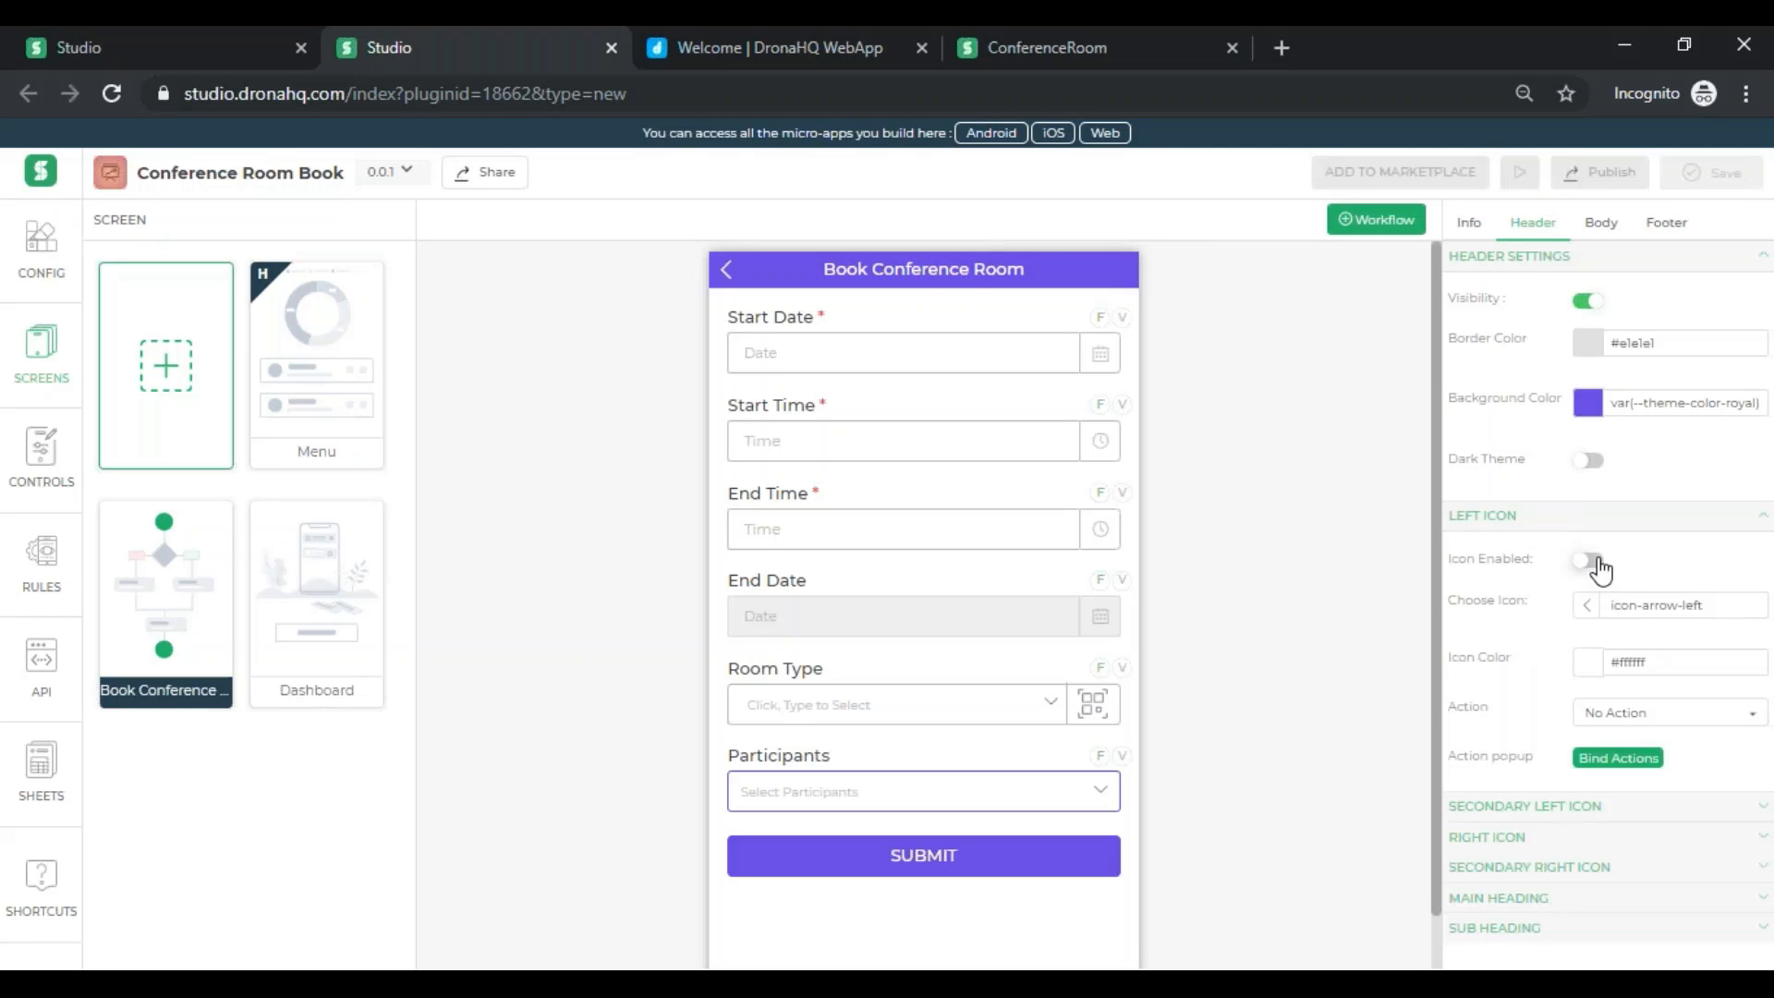
# - Set the Book Conference Room header's left icon action to Navigate (No Validation) with Menu as the destination
pyautogui.click(1610, 719)
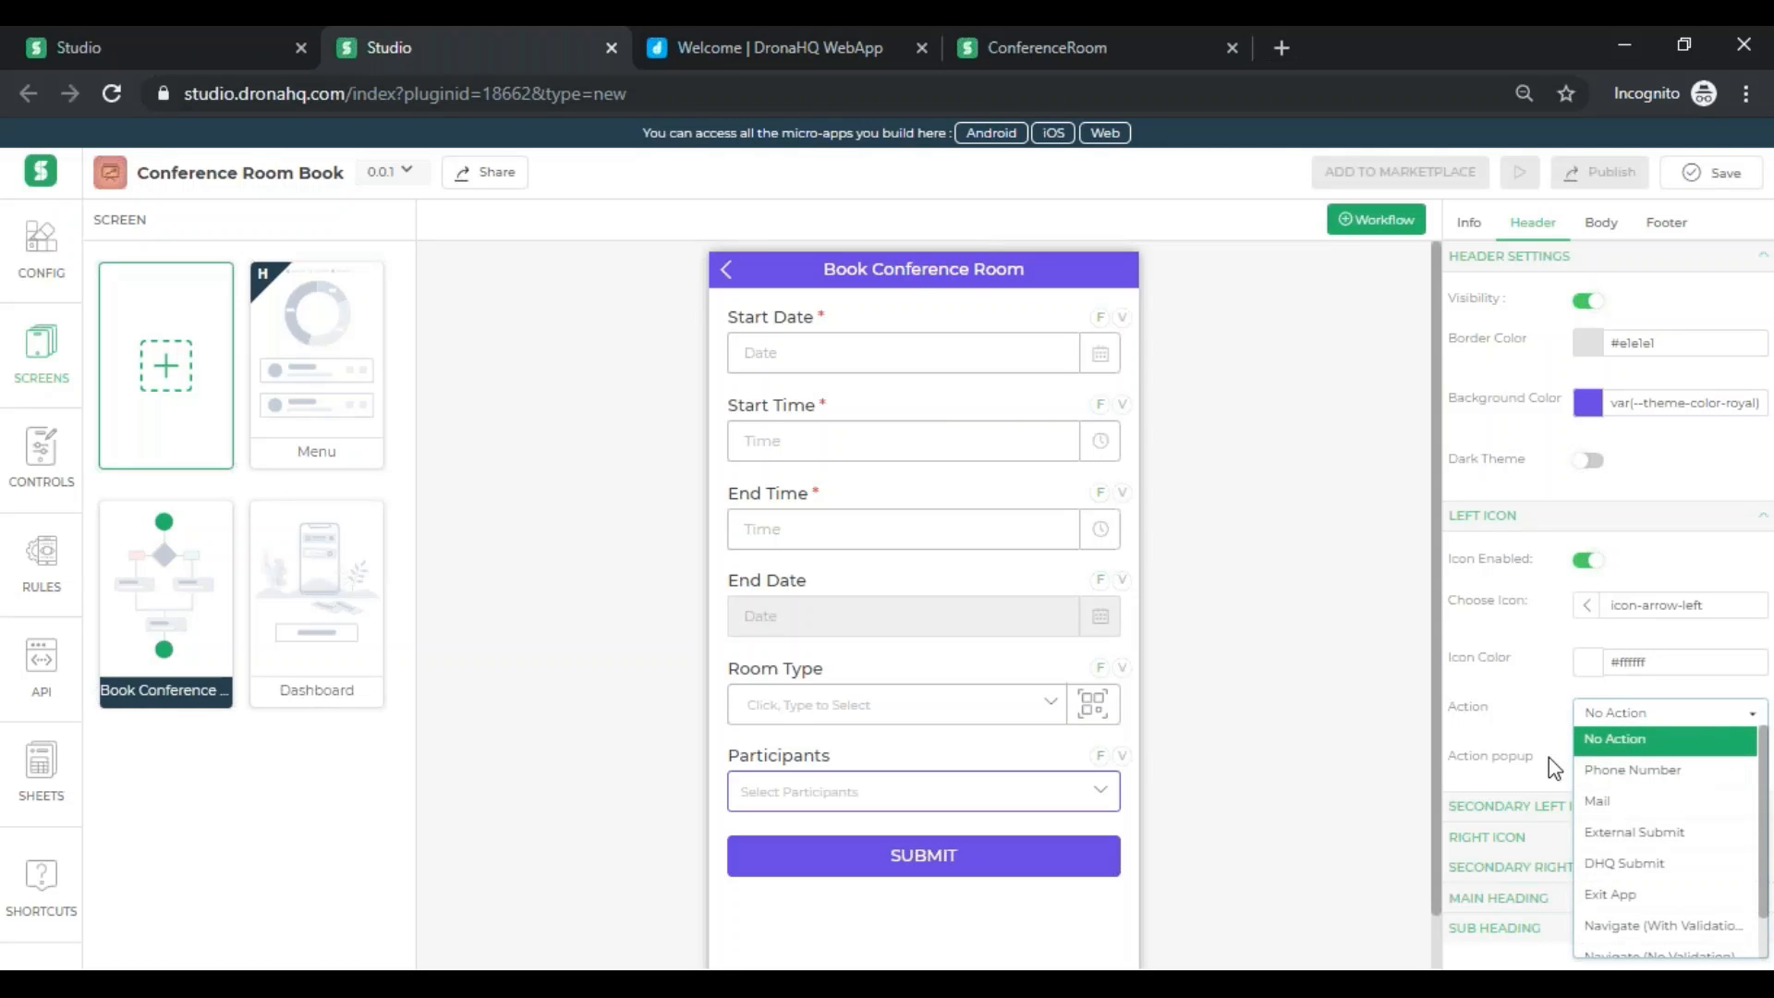
pyautogui.scroll(-2, 1709, 901)
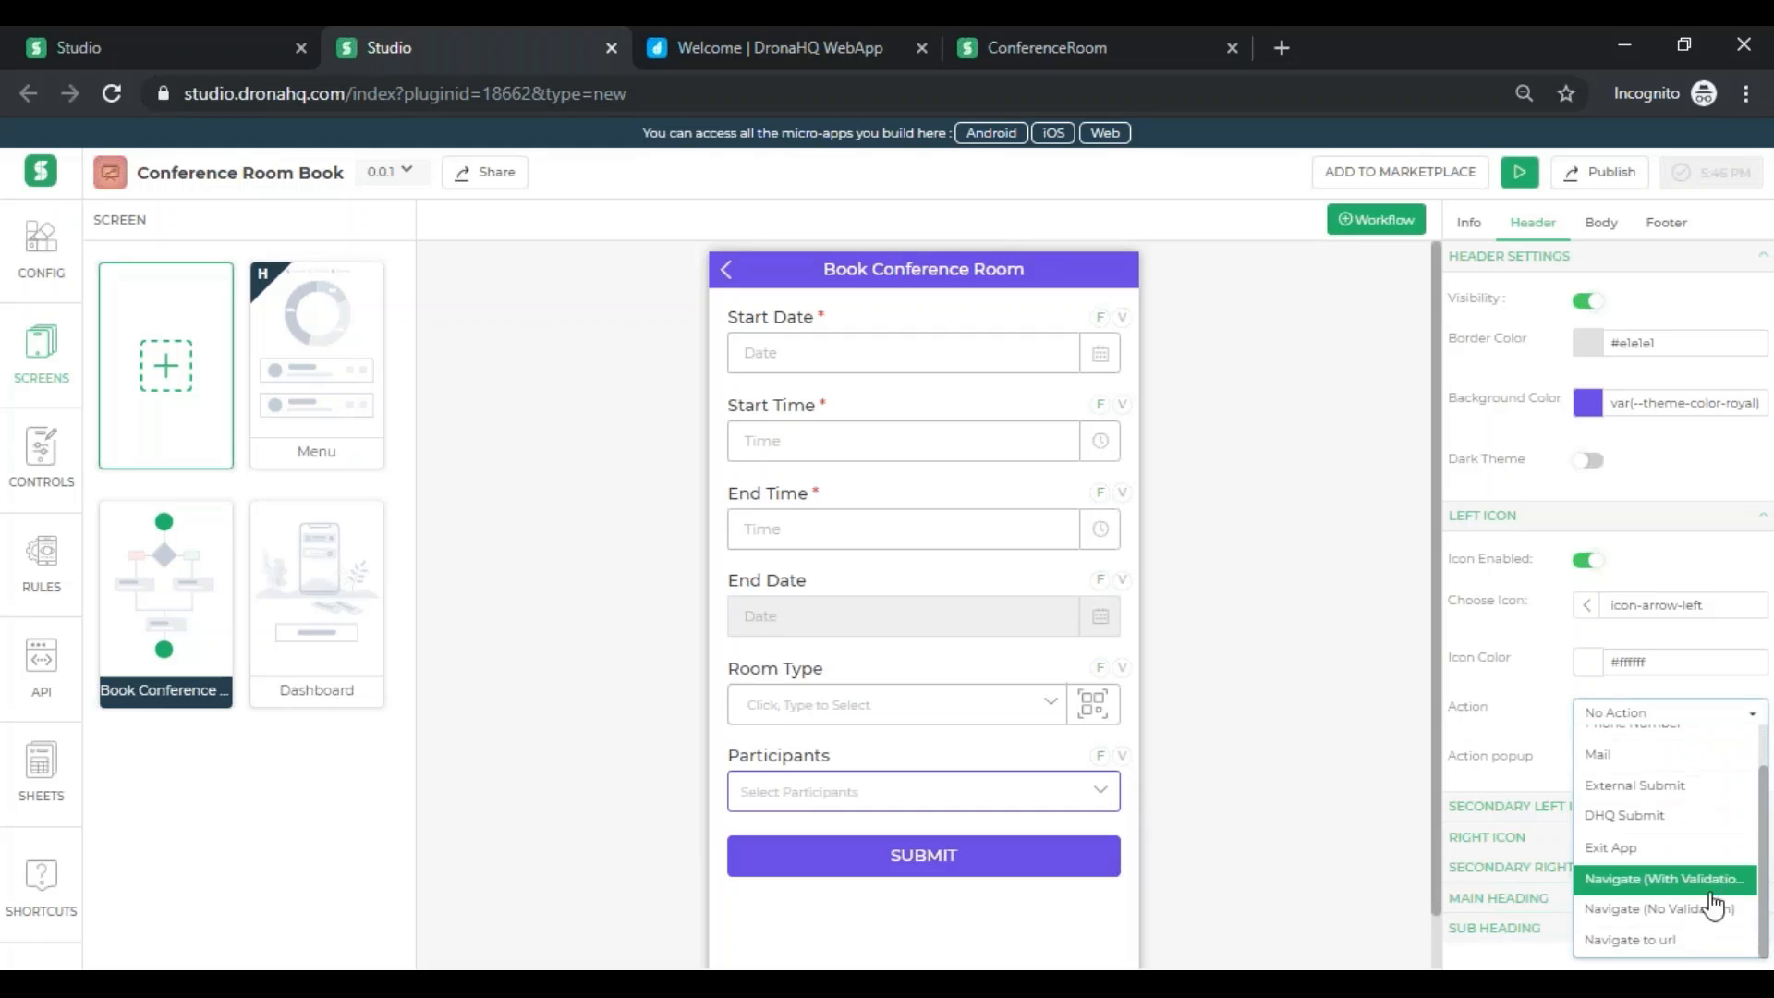
pyautogui.click(1709, 909)
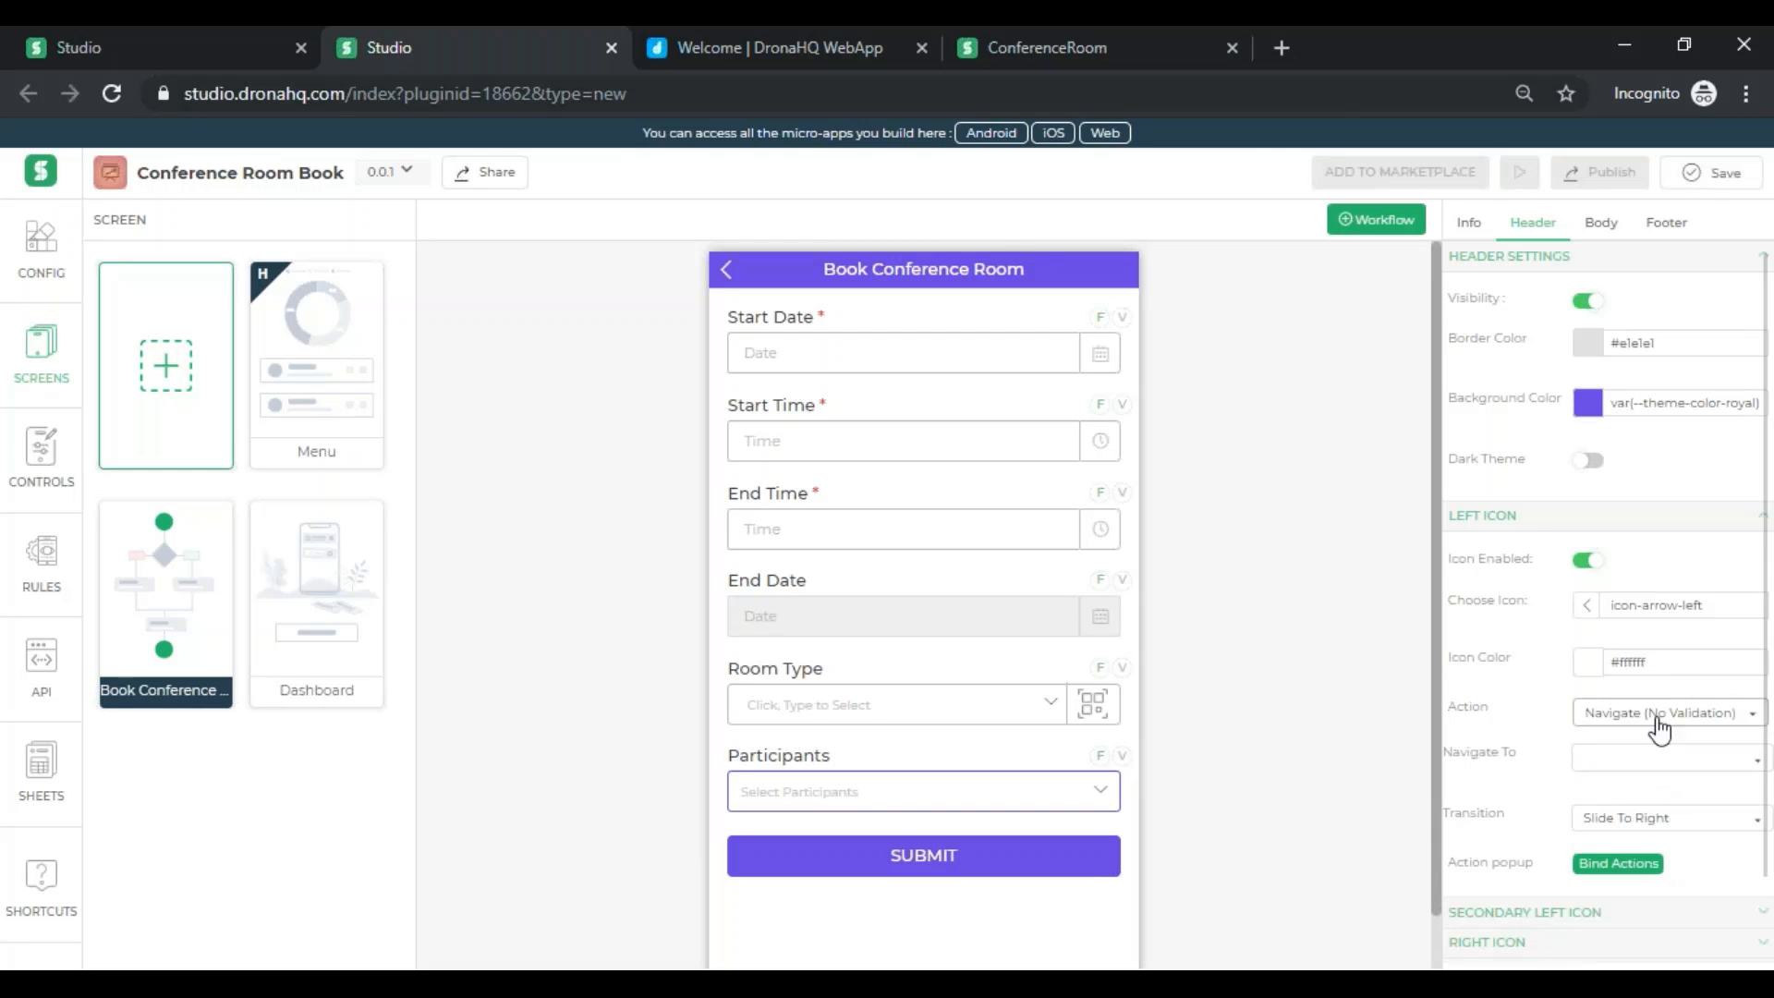
pyautogui.click(1660, 761)
pyautogui.click(1654, 785)
pyautogui.click(1723, 727)
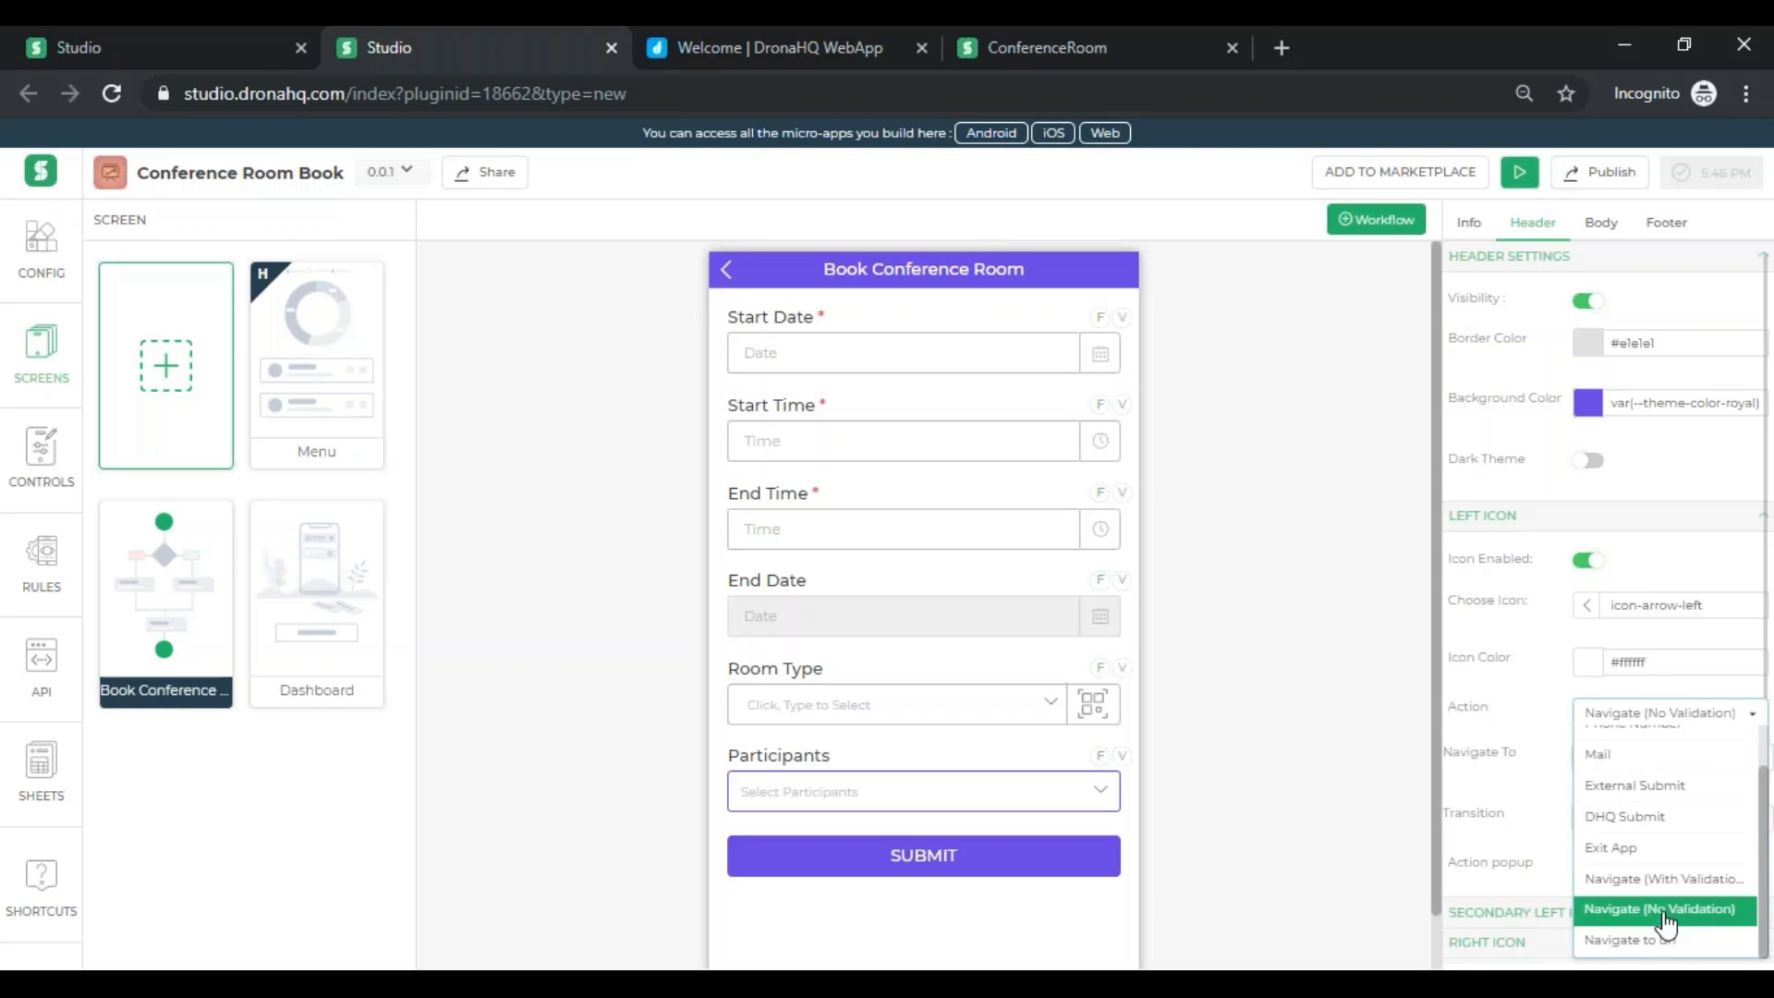
pyautogui.click(1753, 713)
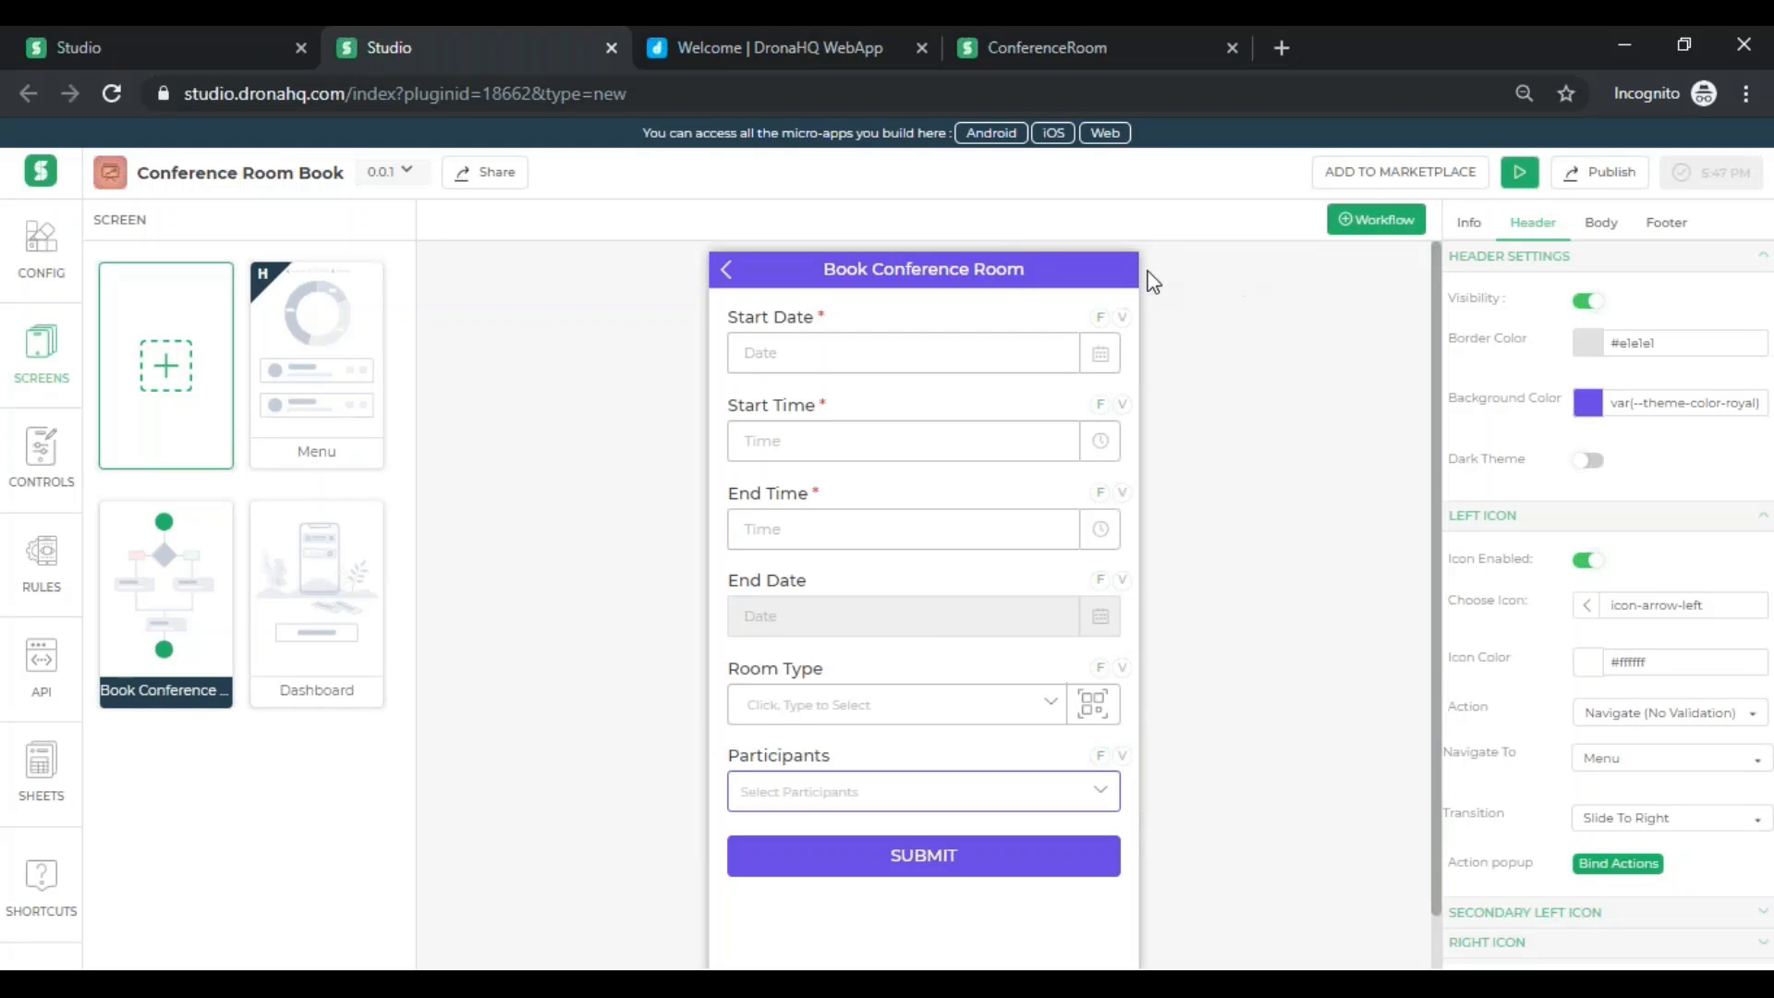
# - Open the Dashboard screen and disable the right icon in its header
pyautogui.moveTo(357, 608)
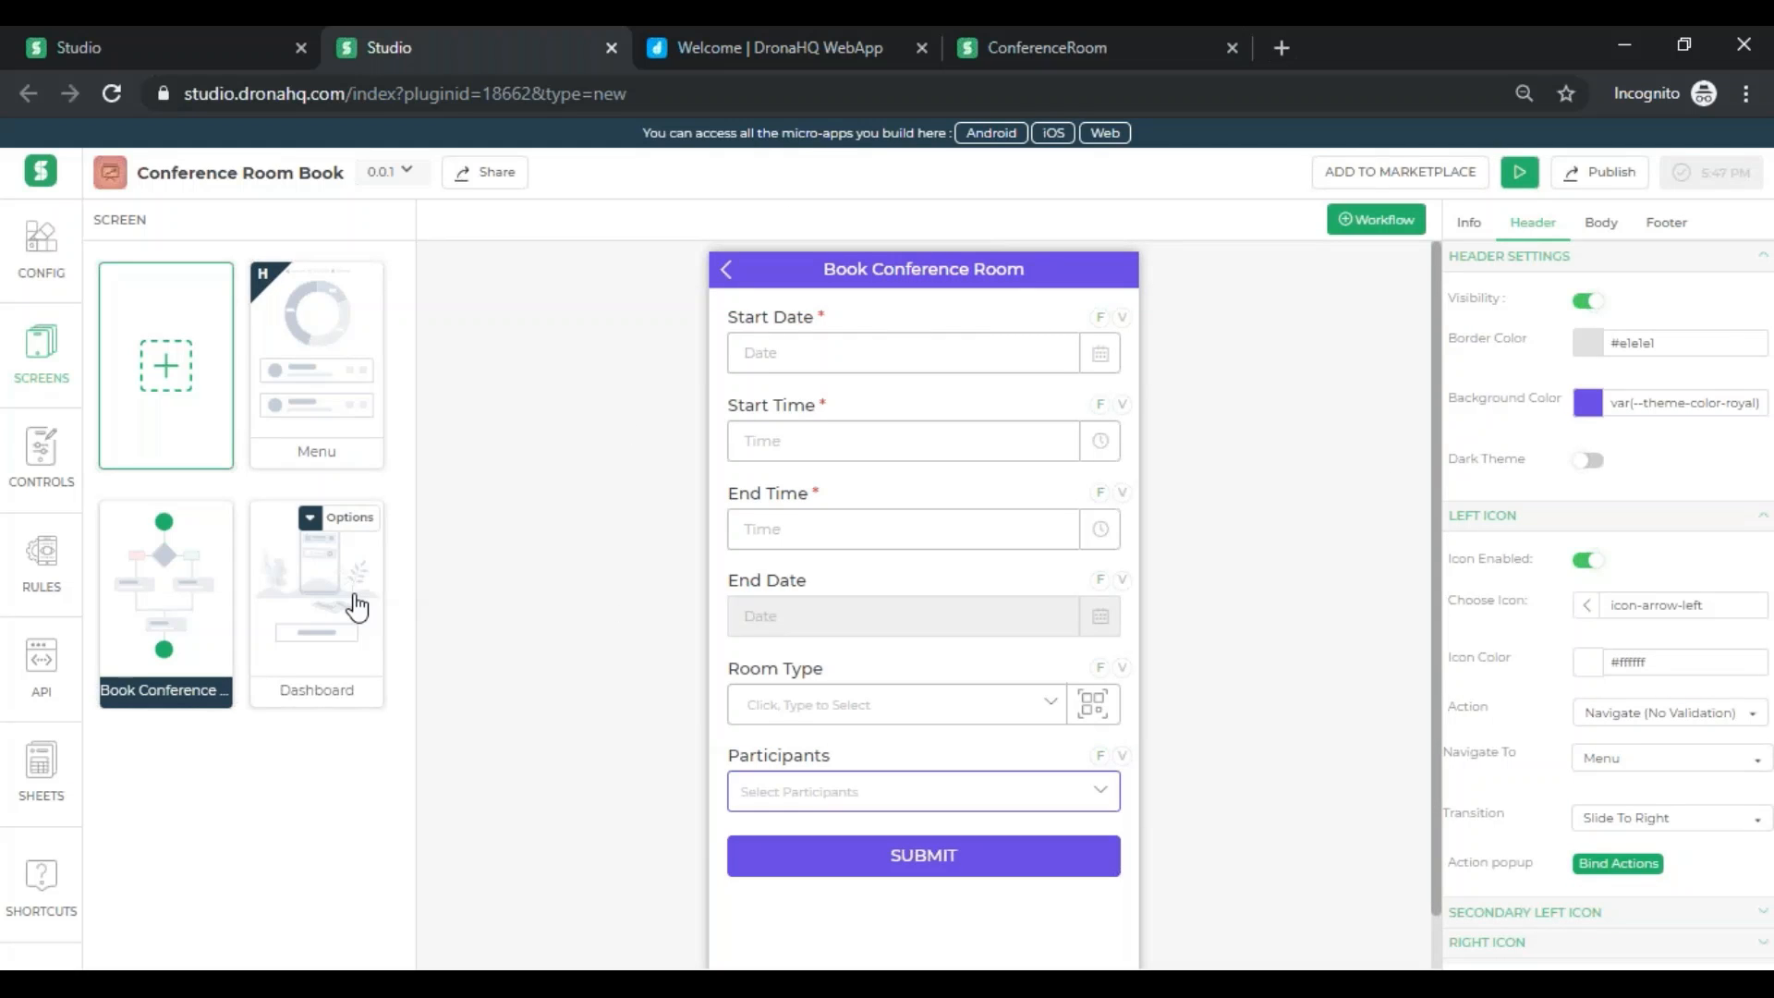
pyautogui.click(357, 608)
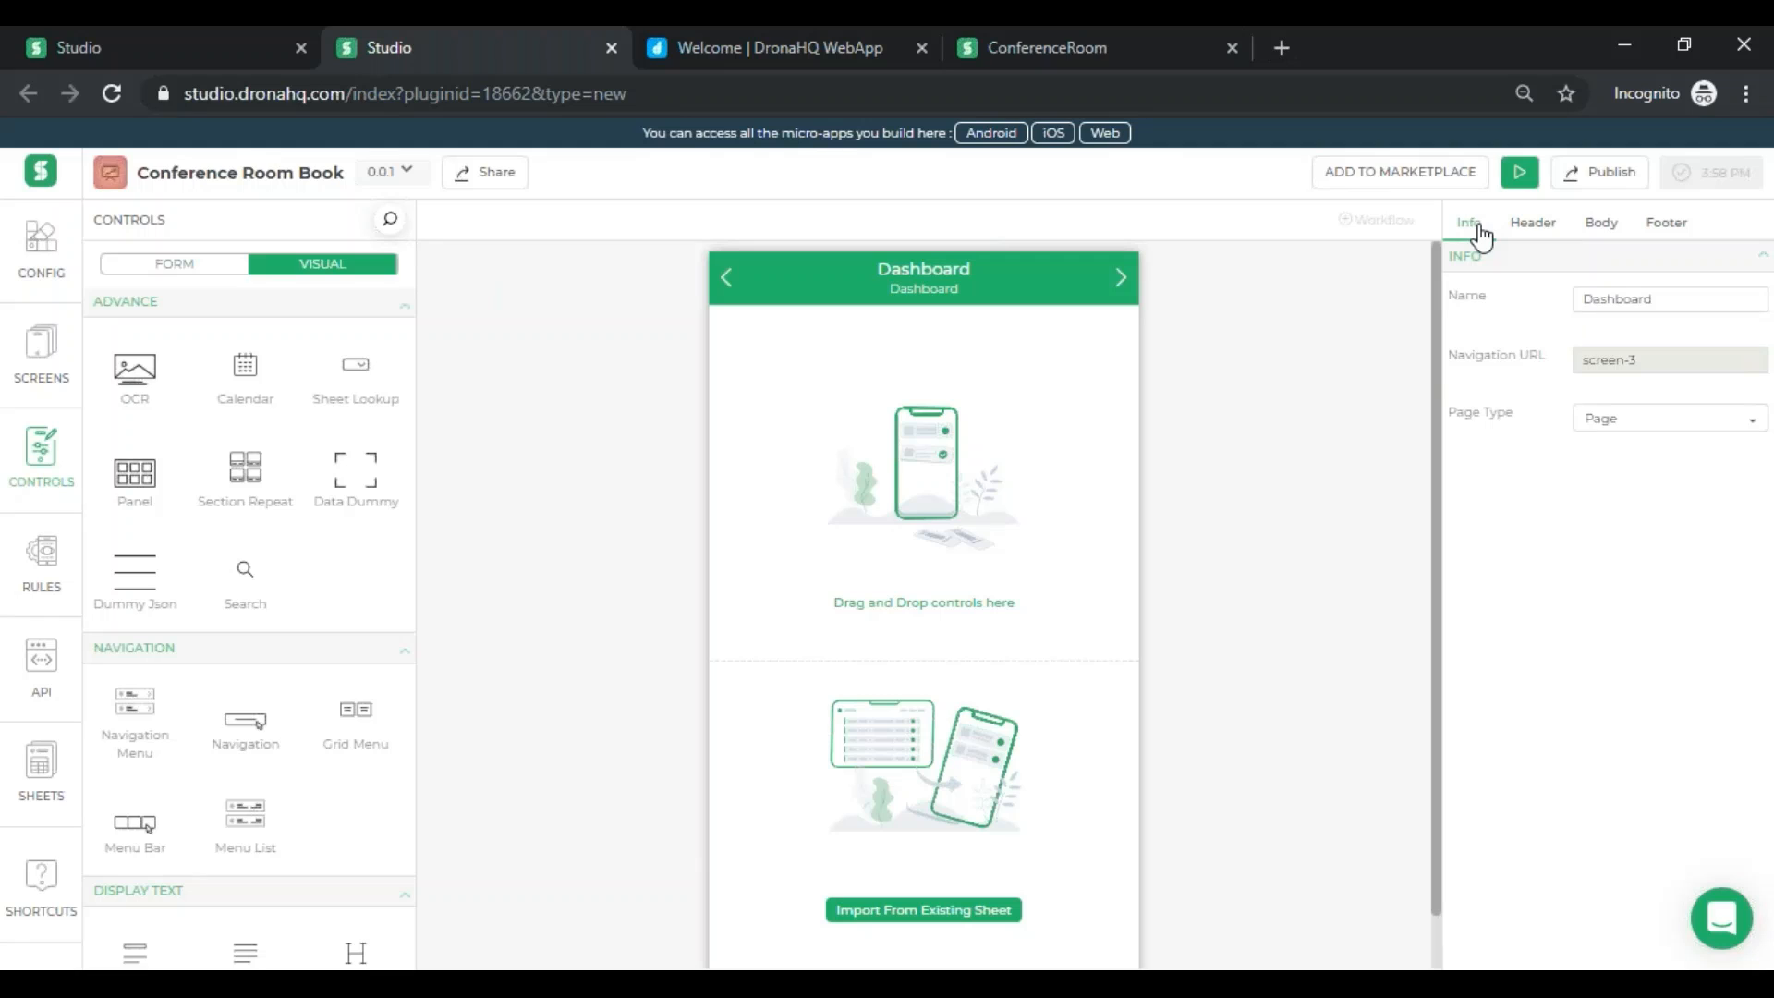
pyautogui.click(1526, 231)
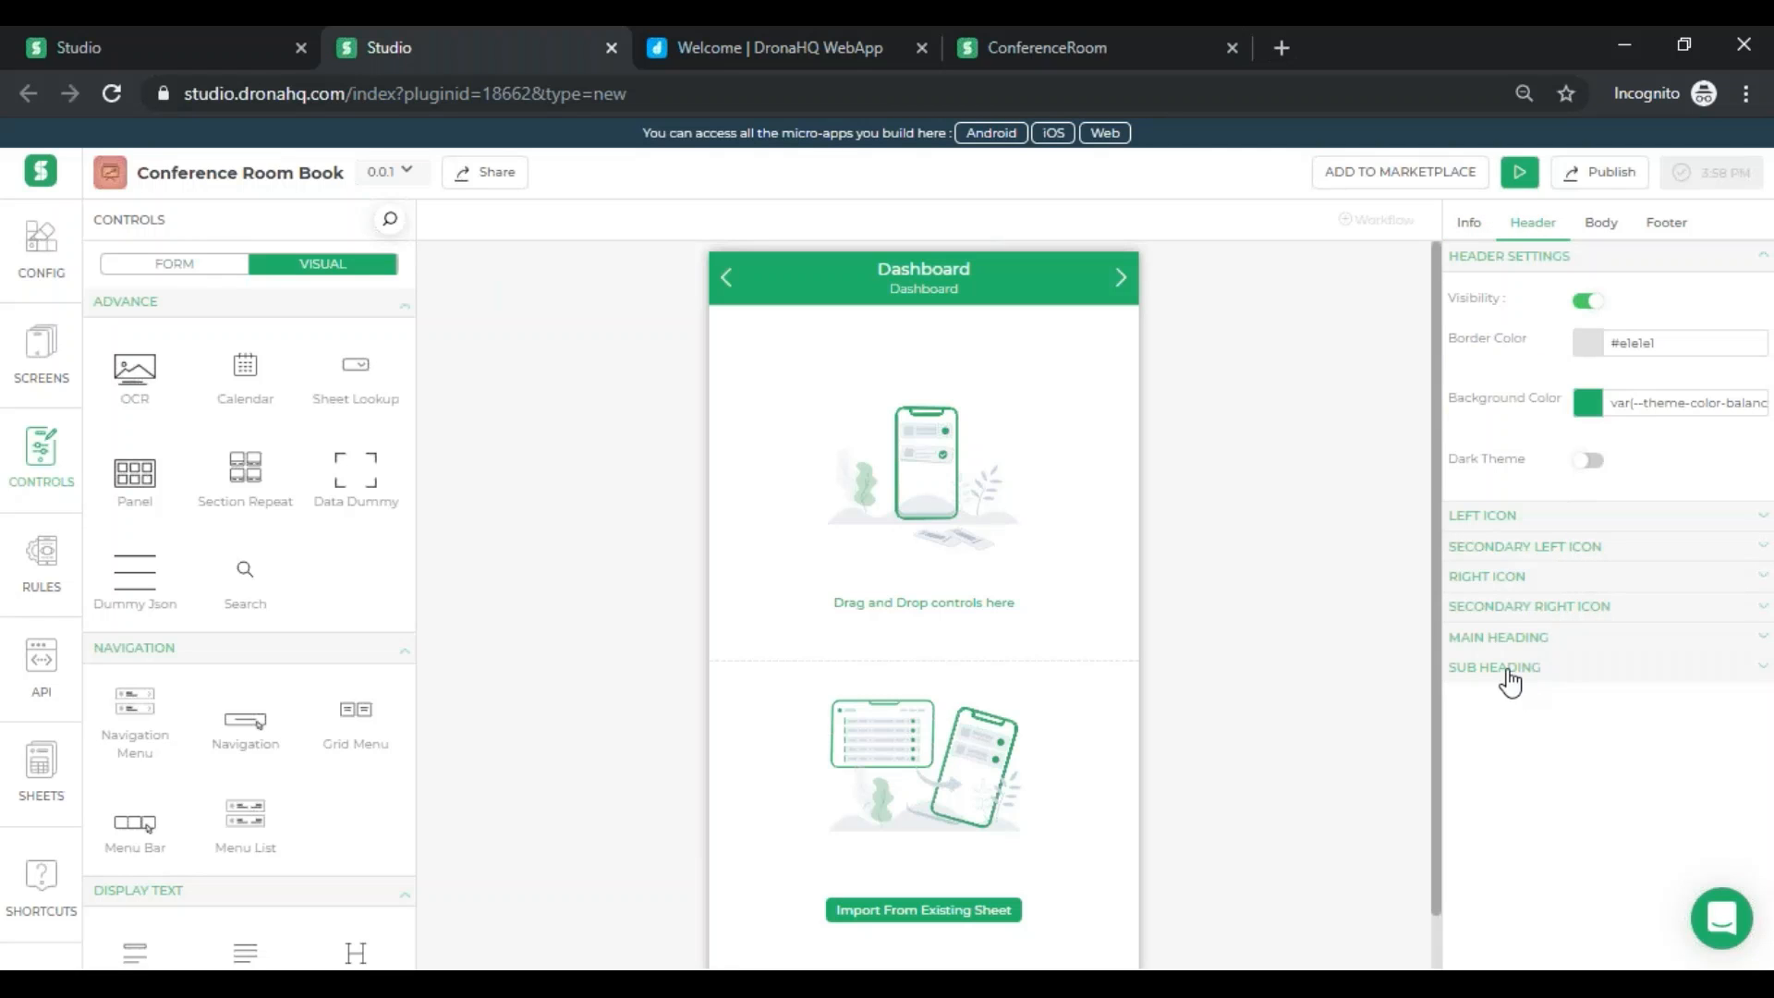
pyautogui.click(1496, 578)
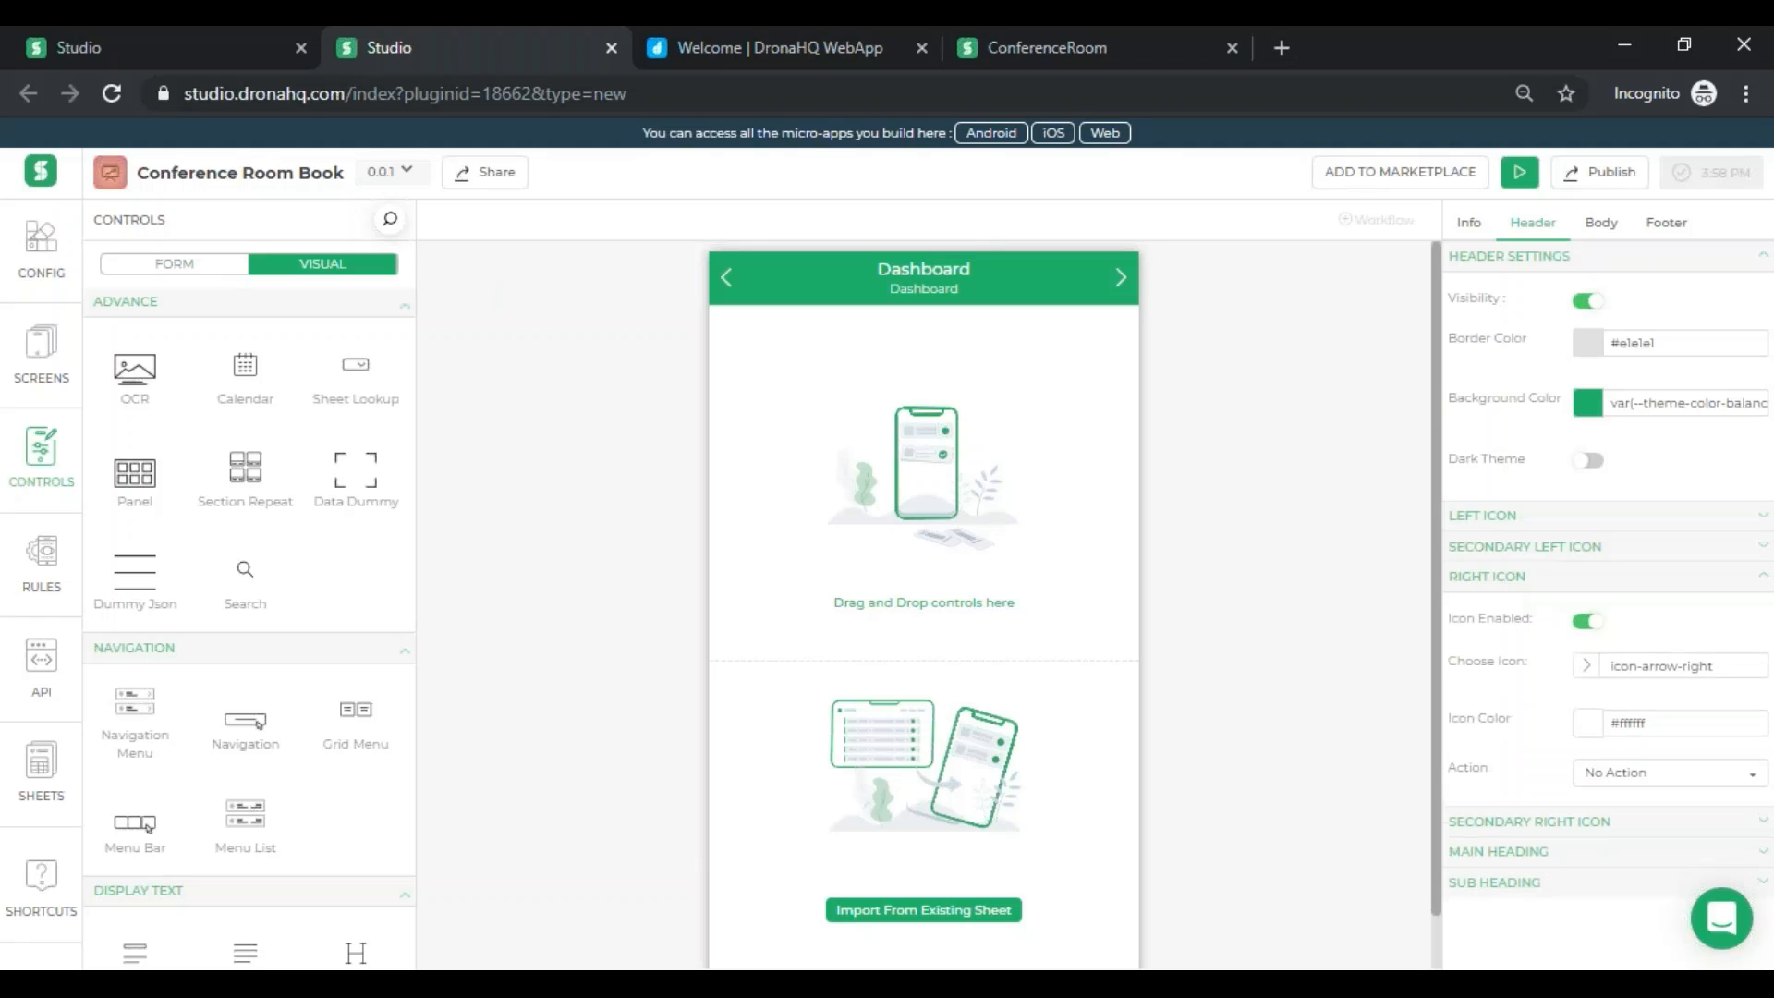
pyautogui.click(1585, 619)
# - Open the action choices for the left icon in the Dashboard screen's header
pyautogui.click(1585, 516)
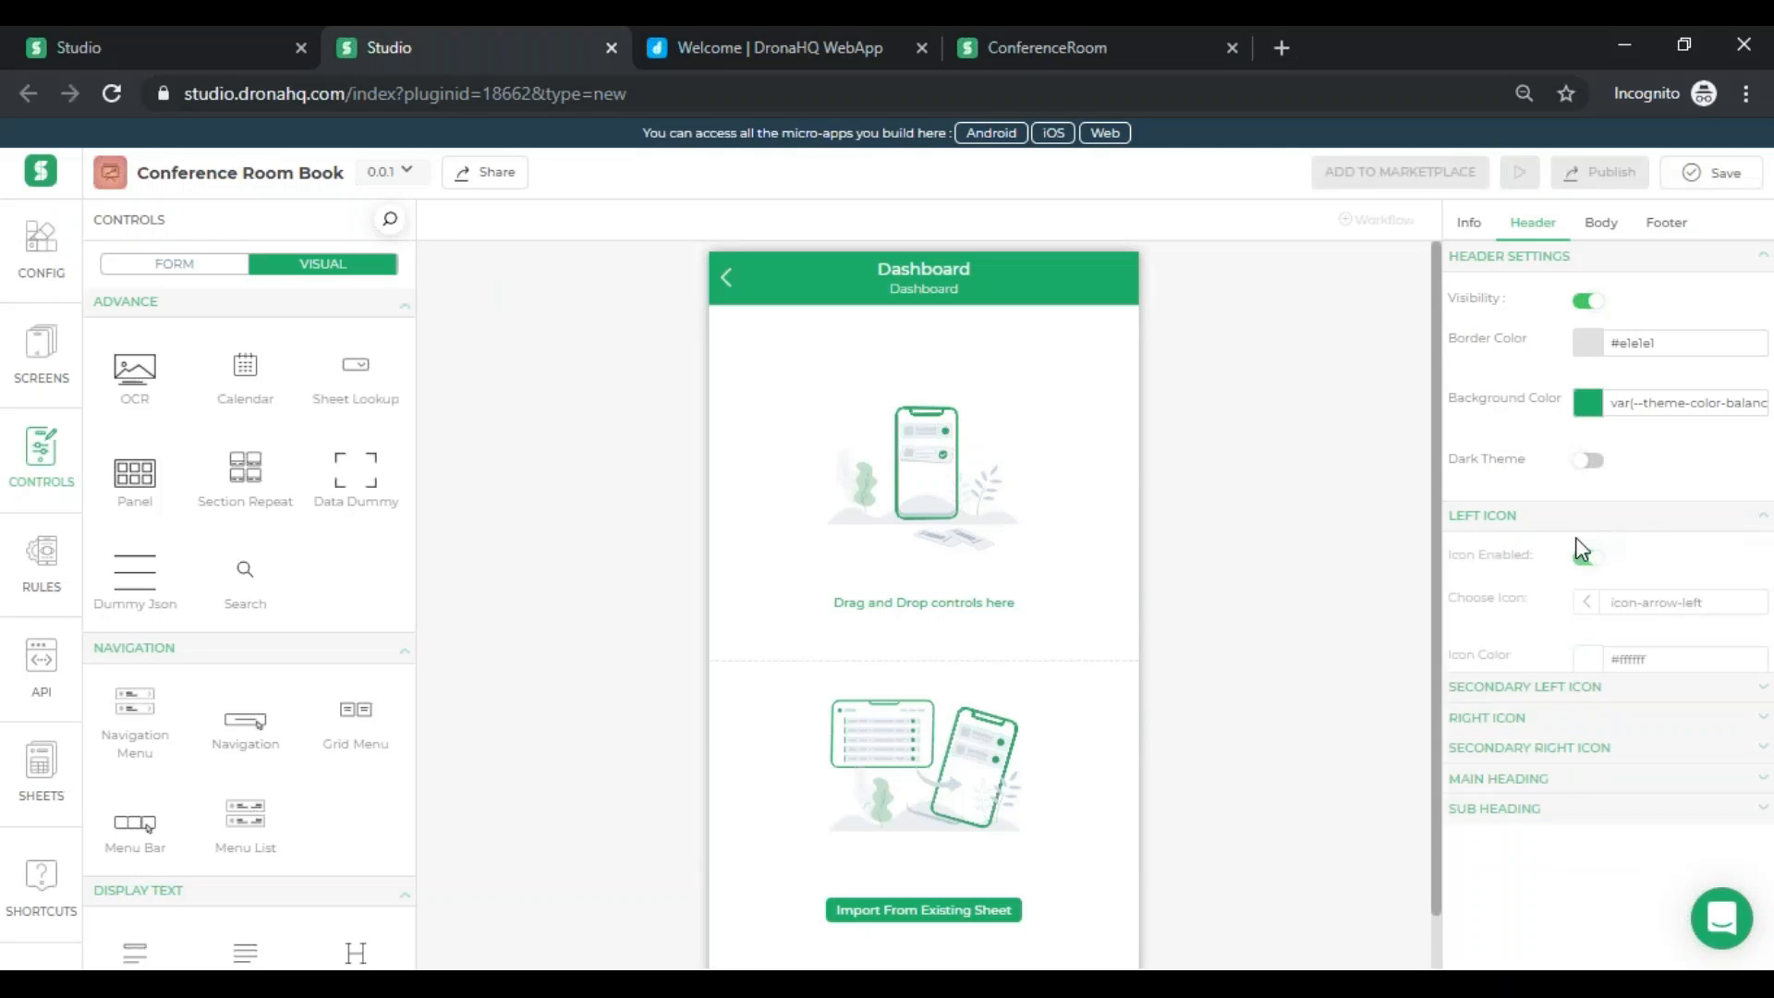
pyautogui.click(1585, 559)
pyautogui.click(1600, 721)
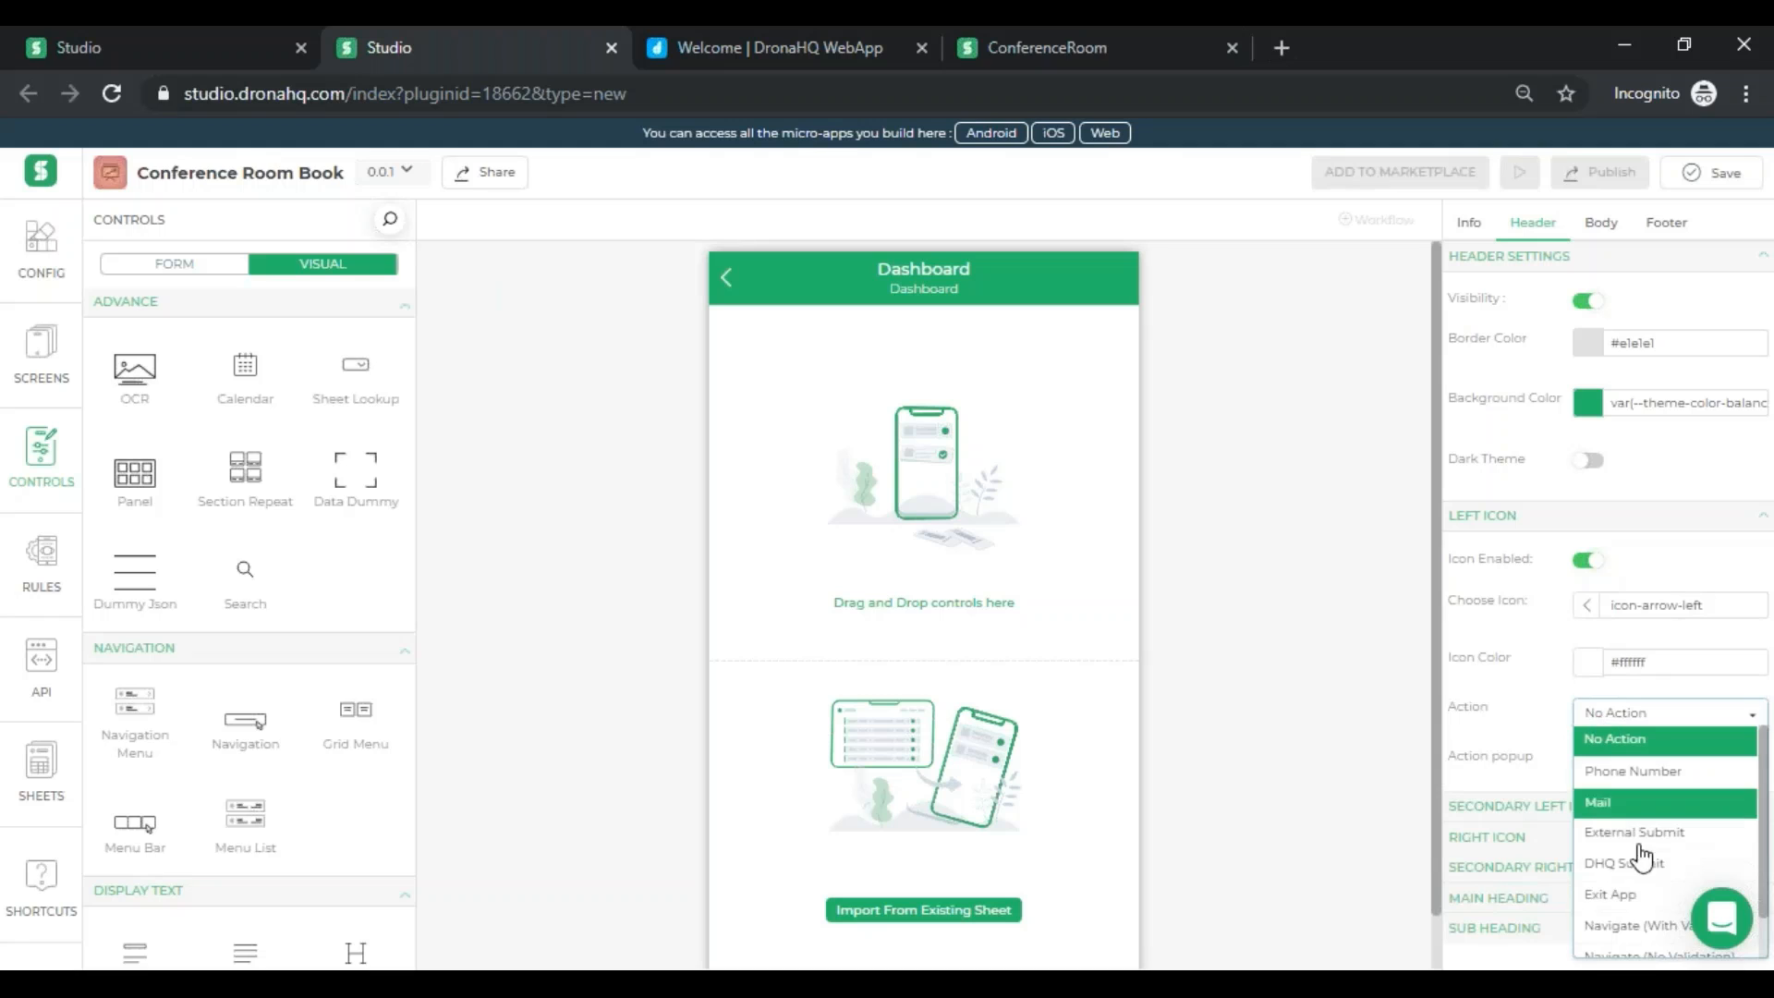
# - Set the Dashboard header's left icon action to Navigate (With Validation) with Menu as the target screen
pyautogui.click(1633, 924)
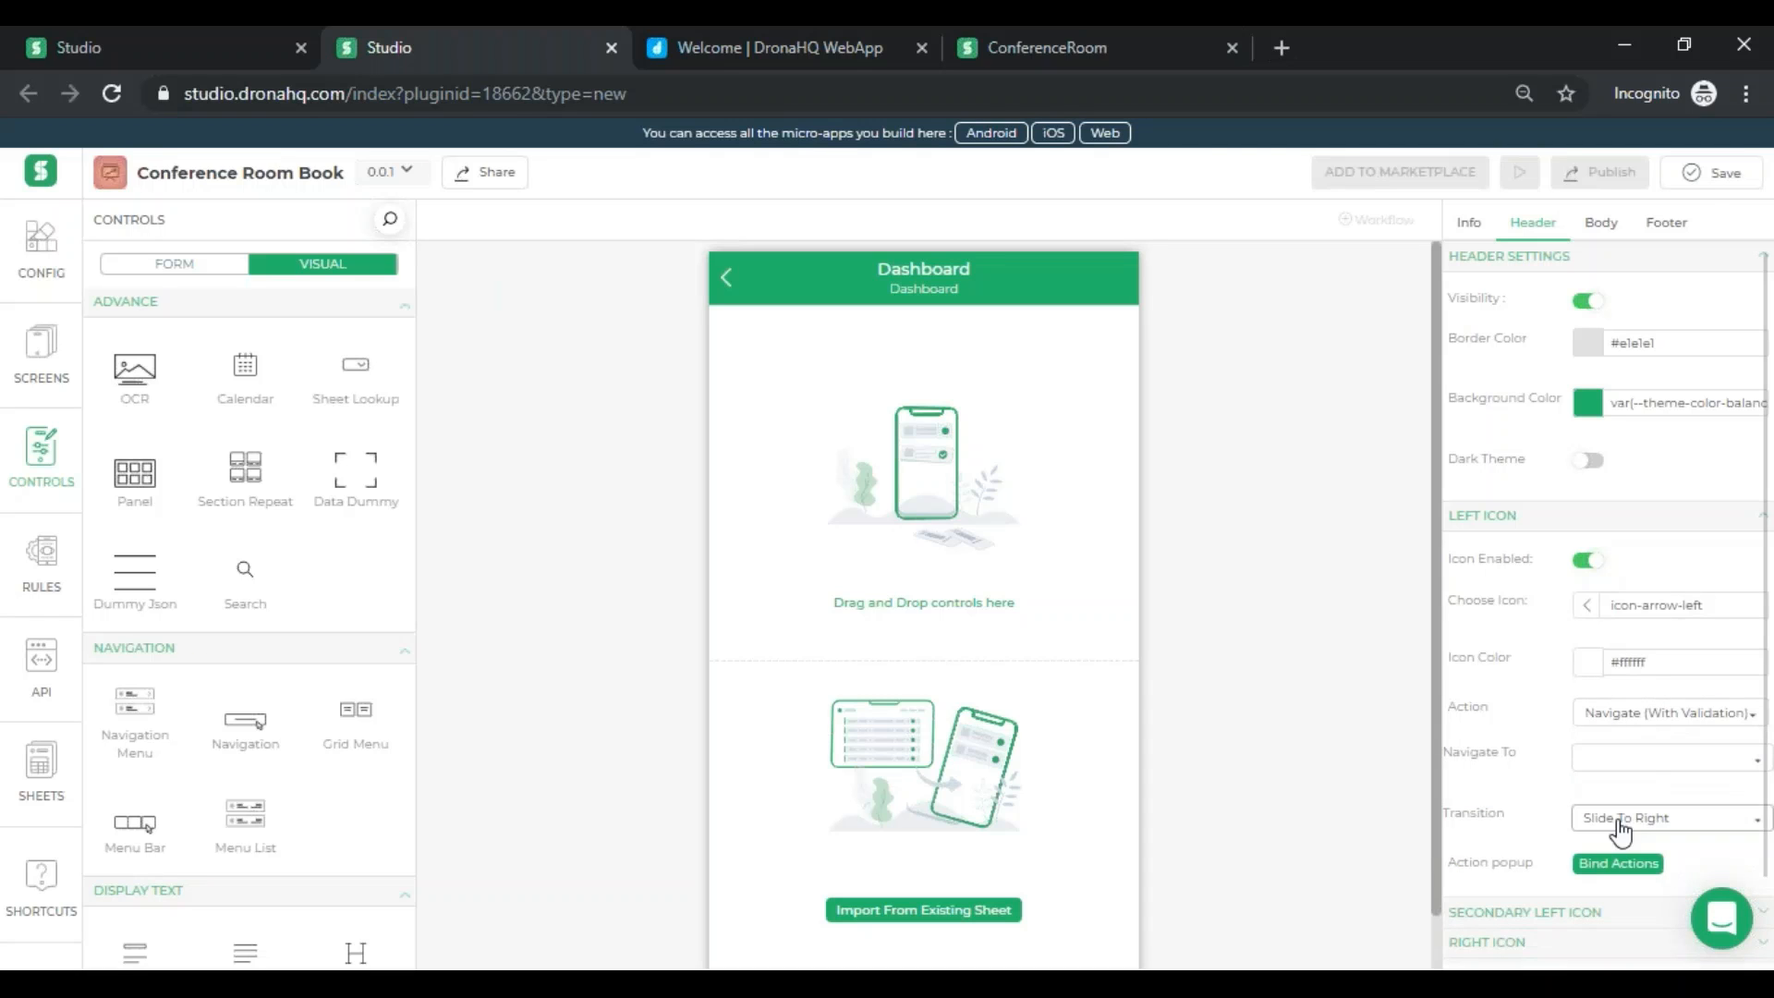
pyautogui.click(1614, 760)
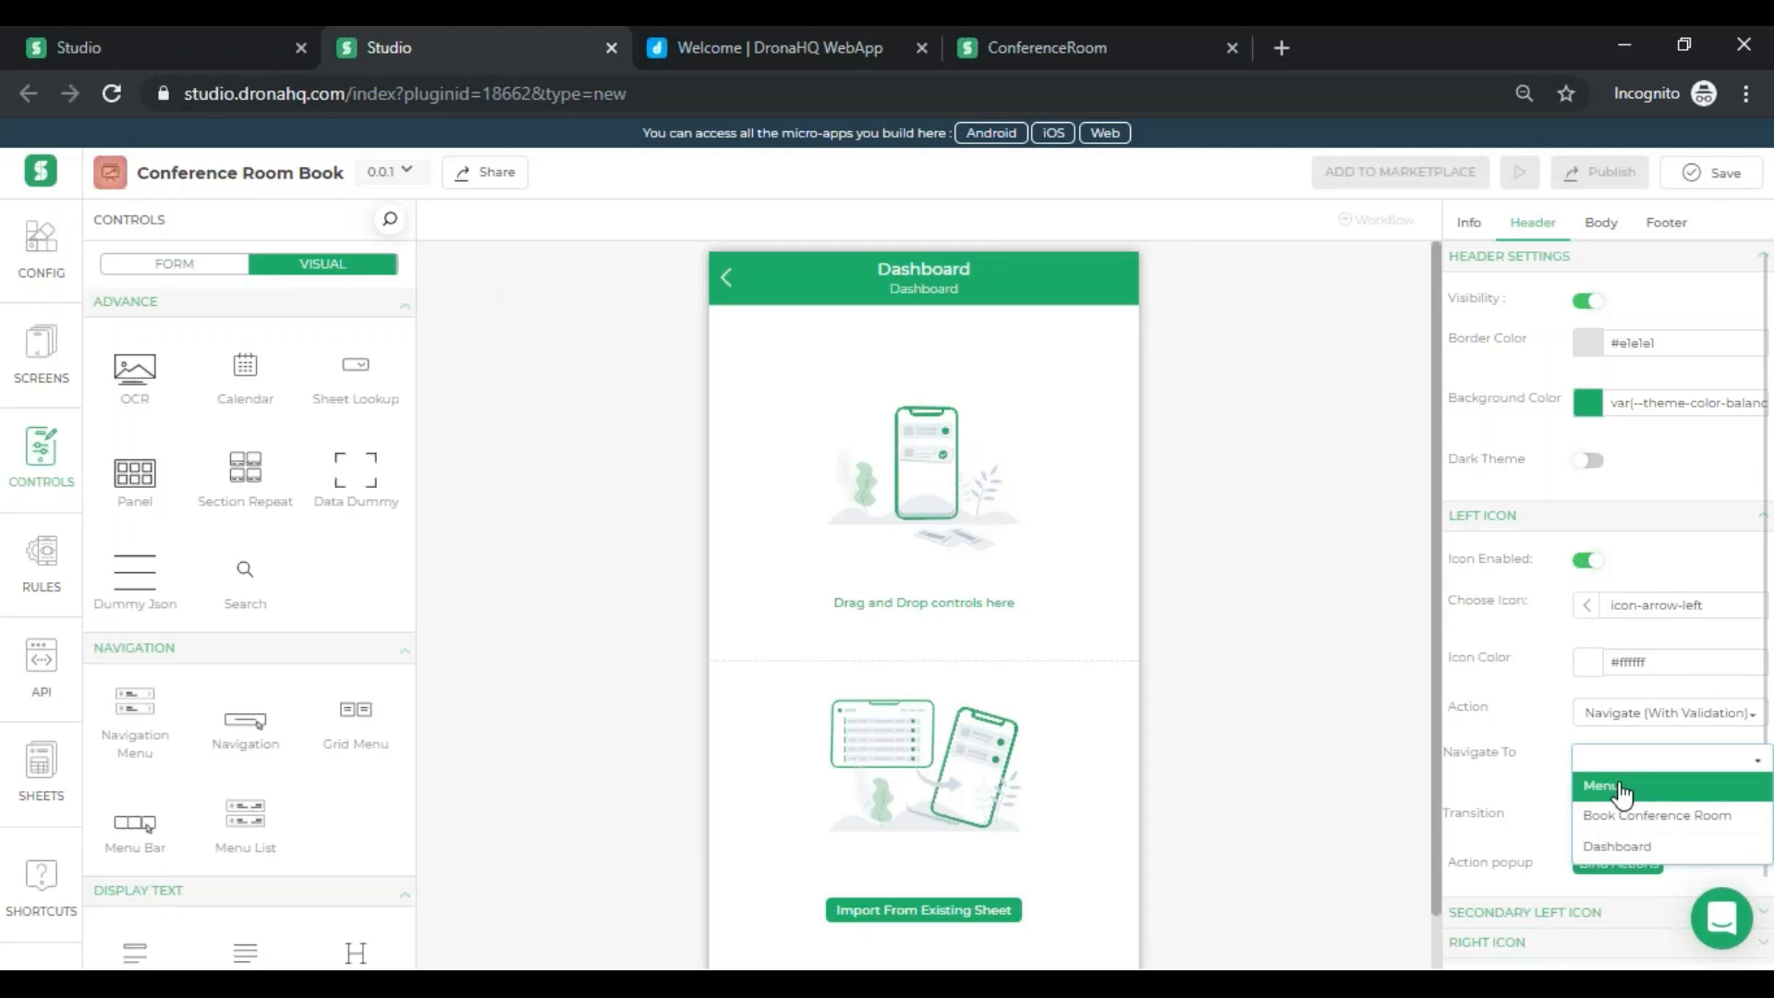
pyautogui.click(1622, 792)
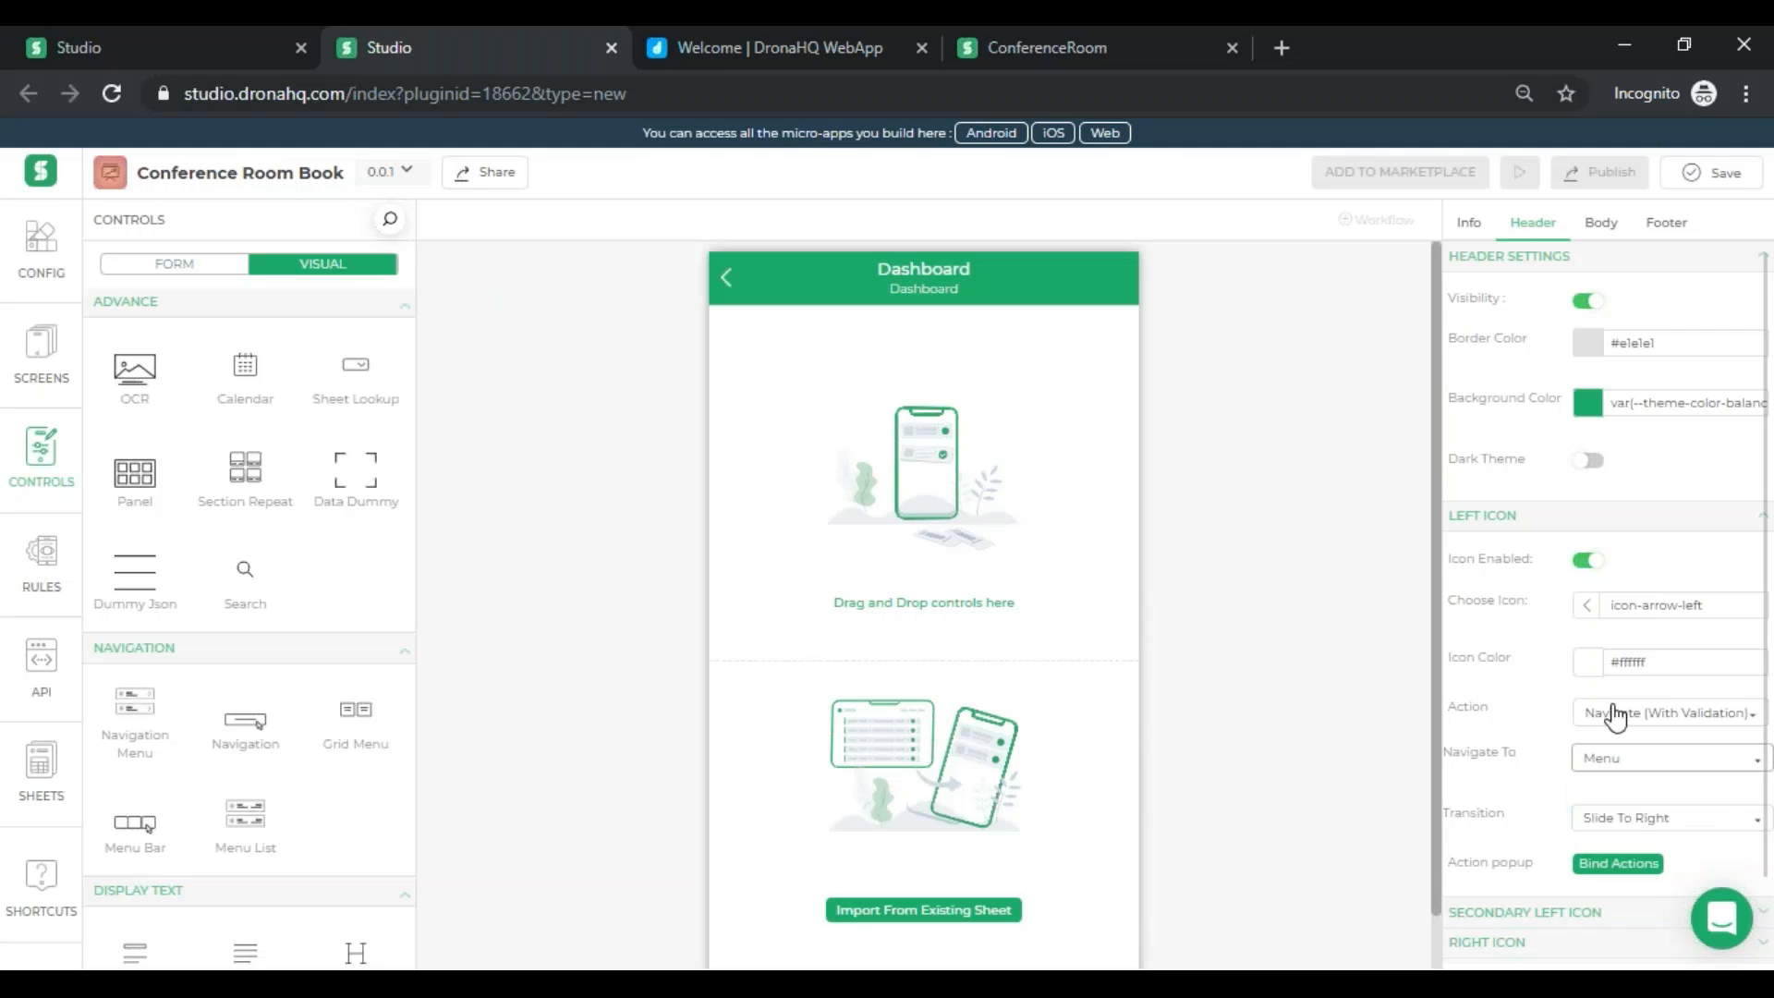
pyautogui.click(1529, 517)
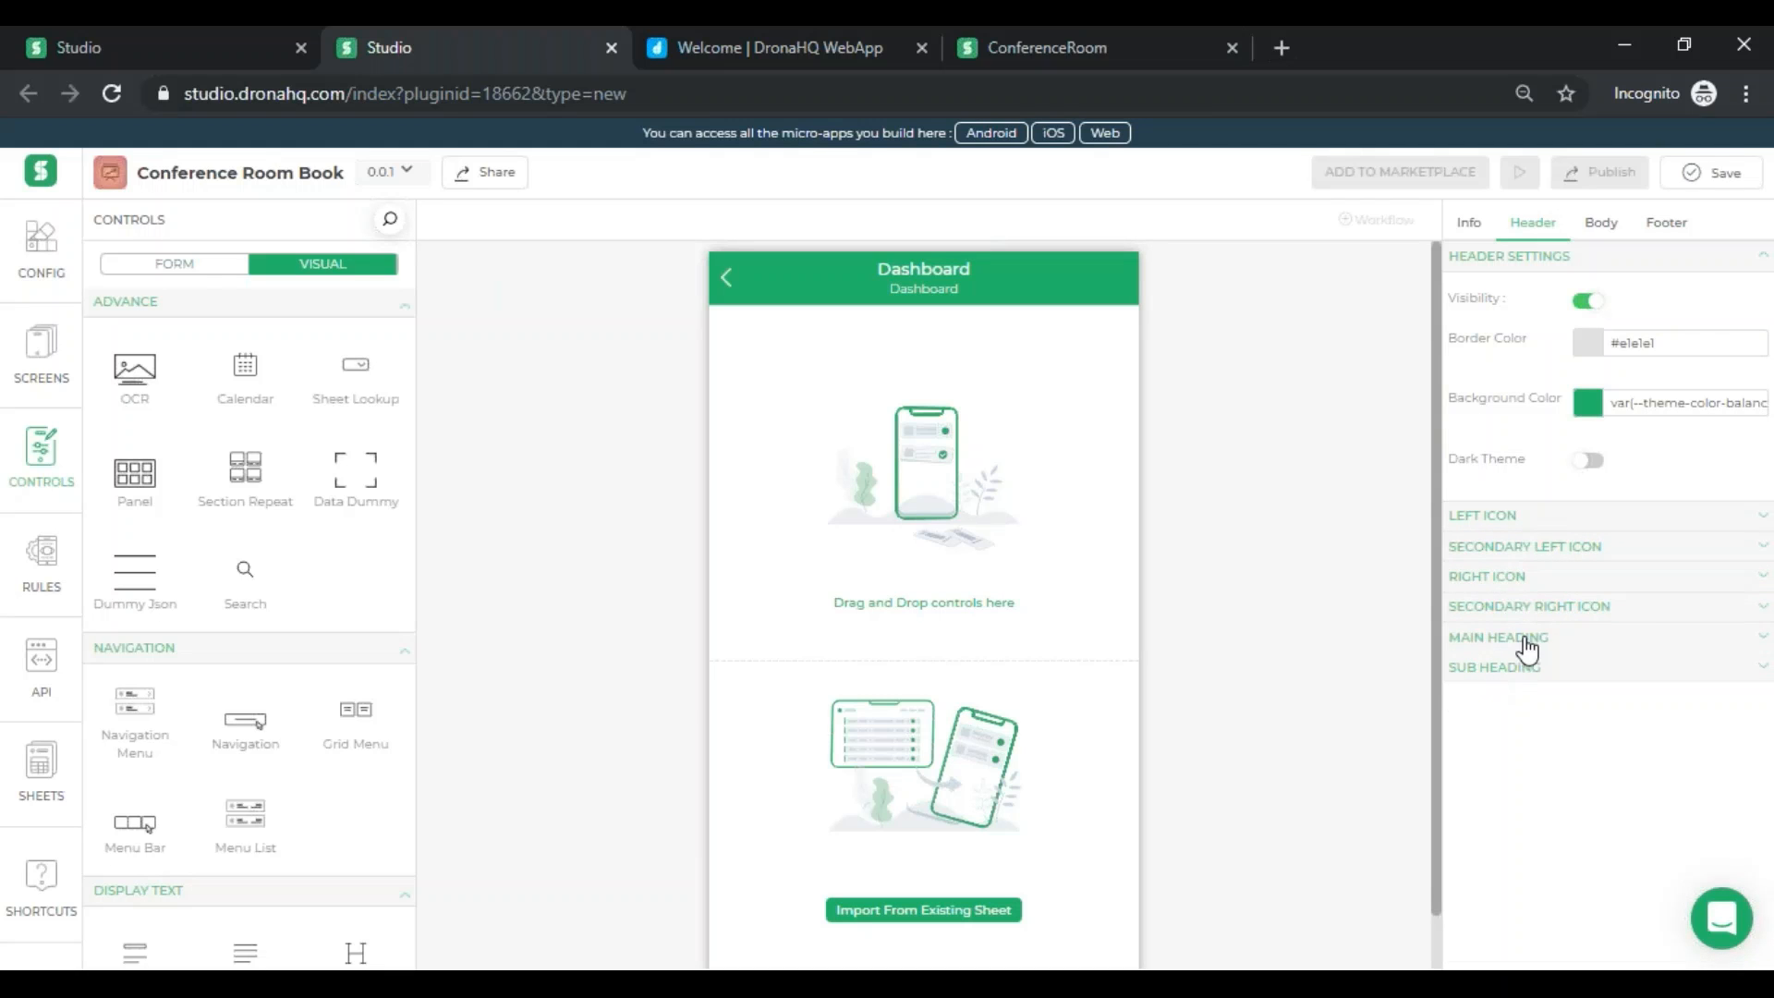
# - Change the Dashboard header's sub heading text to "On-going & Upcoming Meetings"
pyautogui.click(1506, 674)
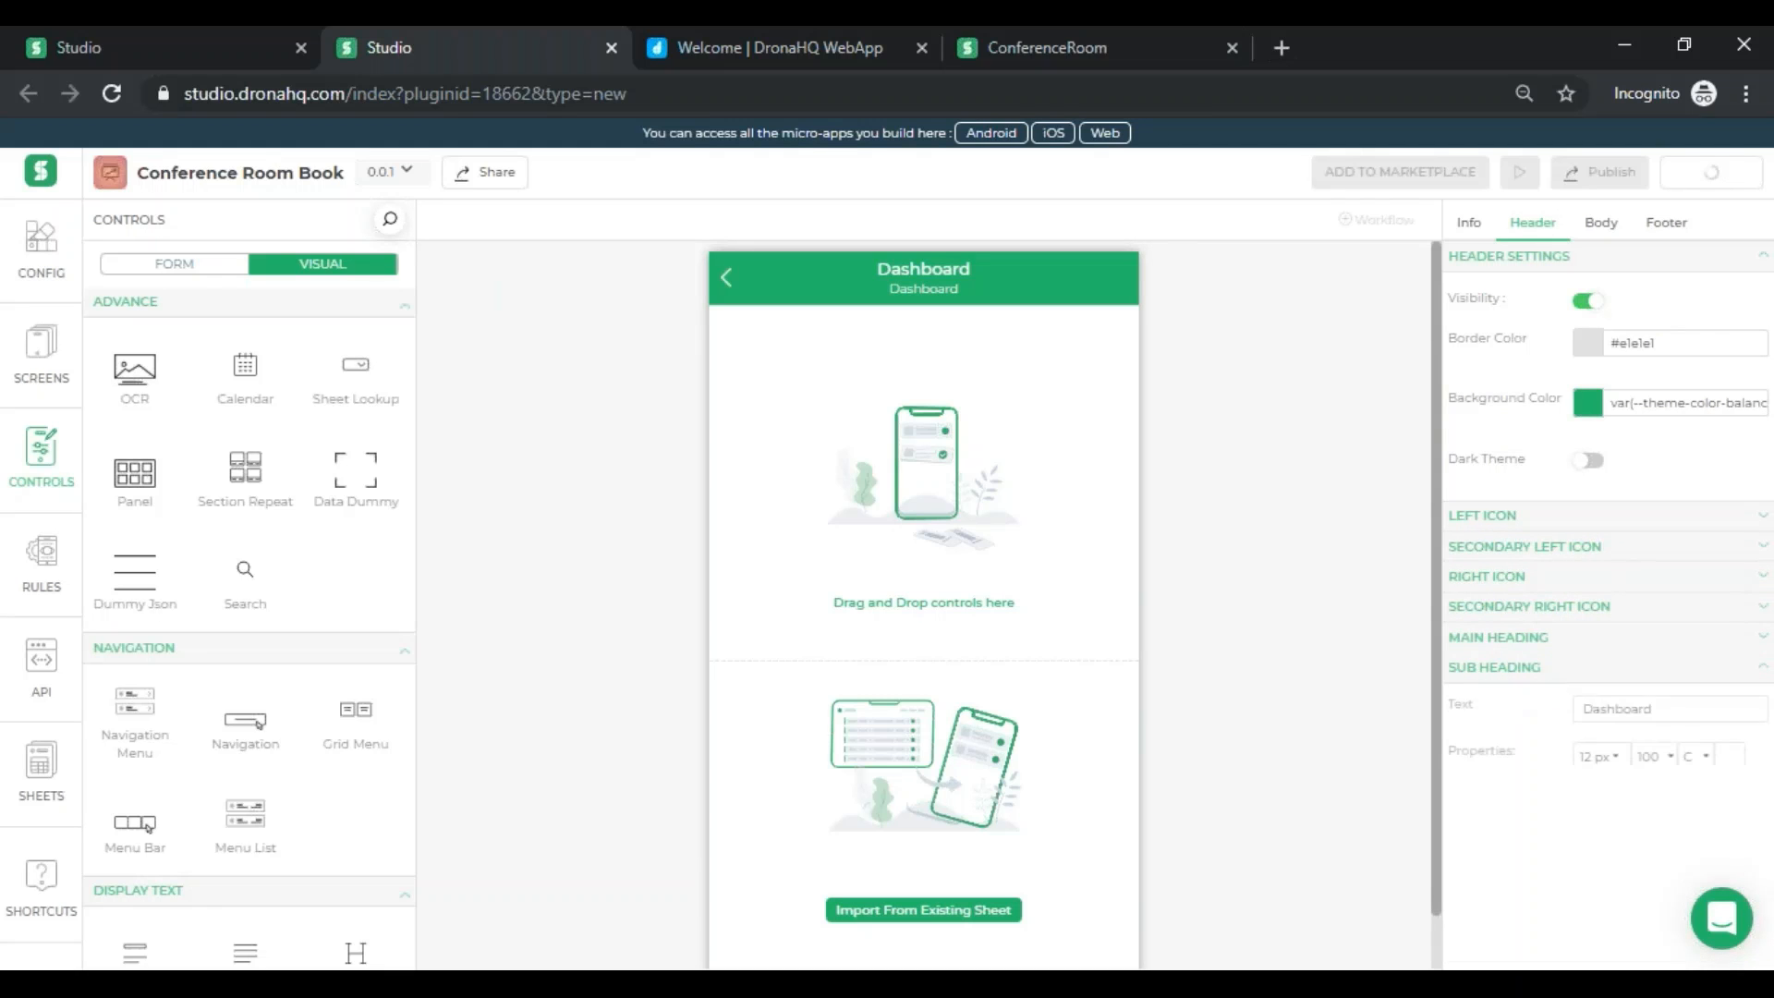
pyautogui.tripleClick(1658, 714)
pyautogui.write('On-going')
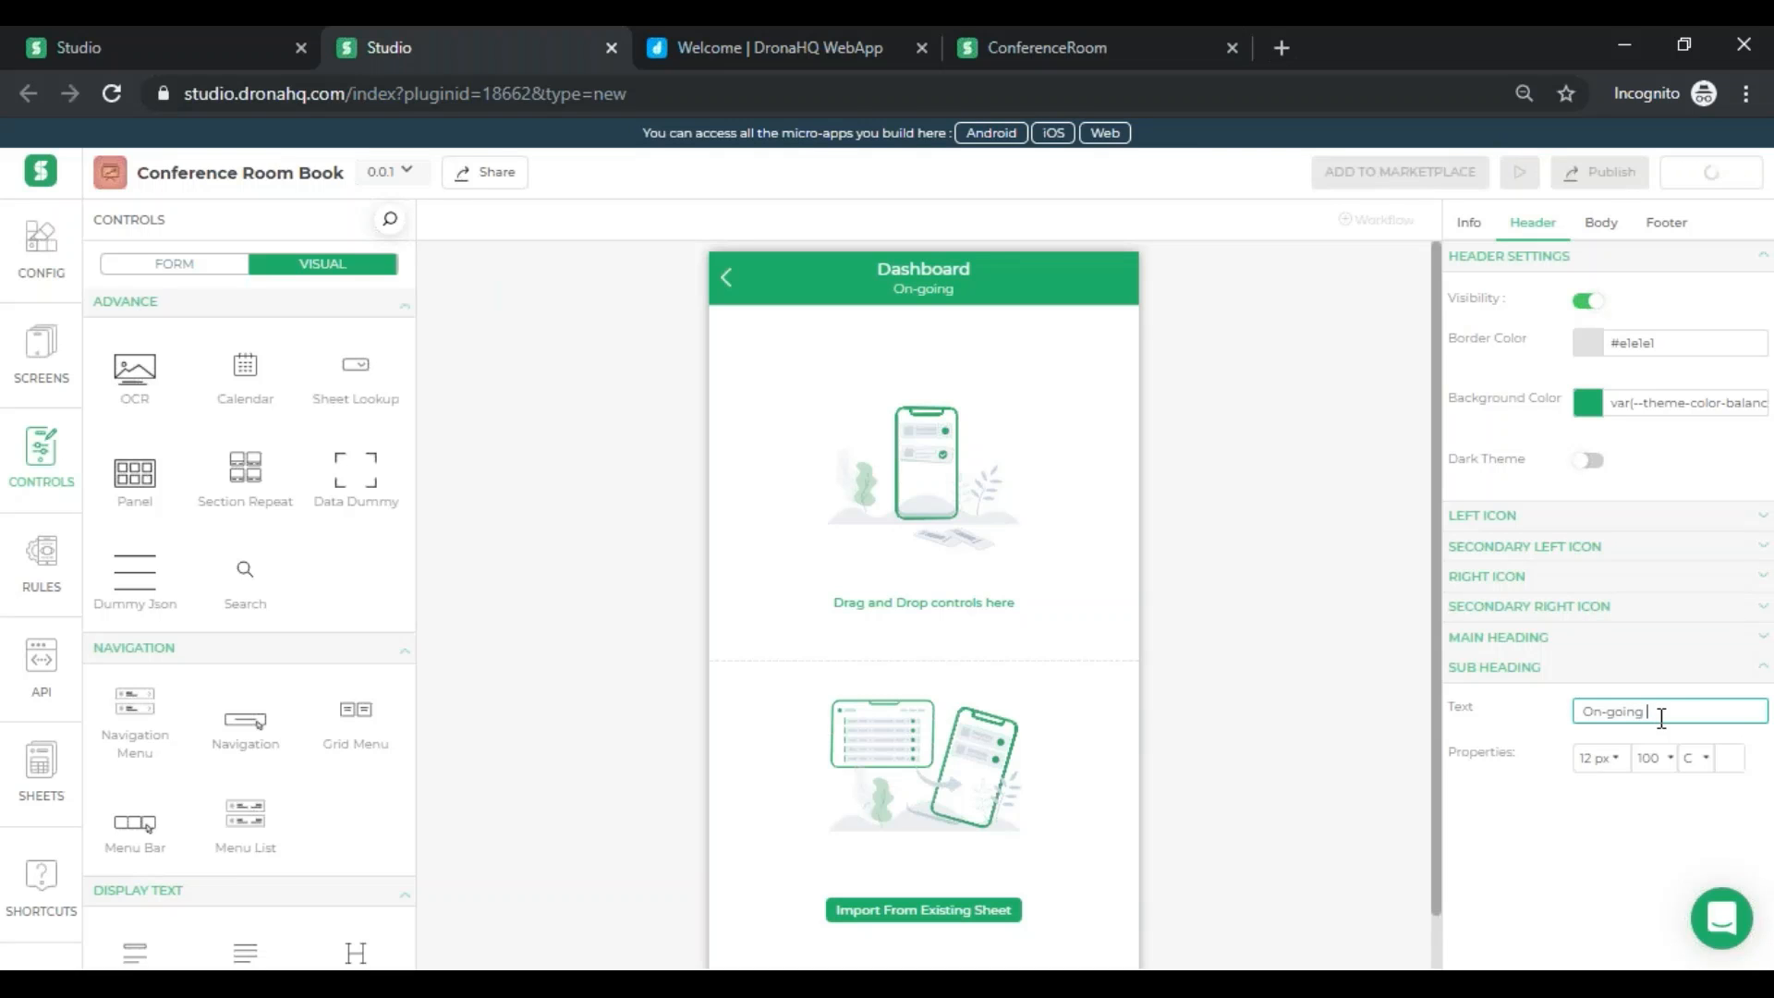
pyautogui.write(' & Upcoming Meetings')
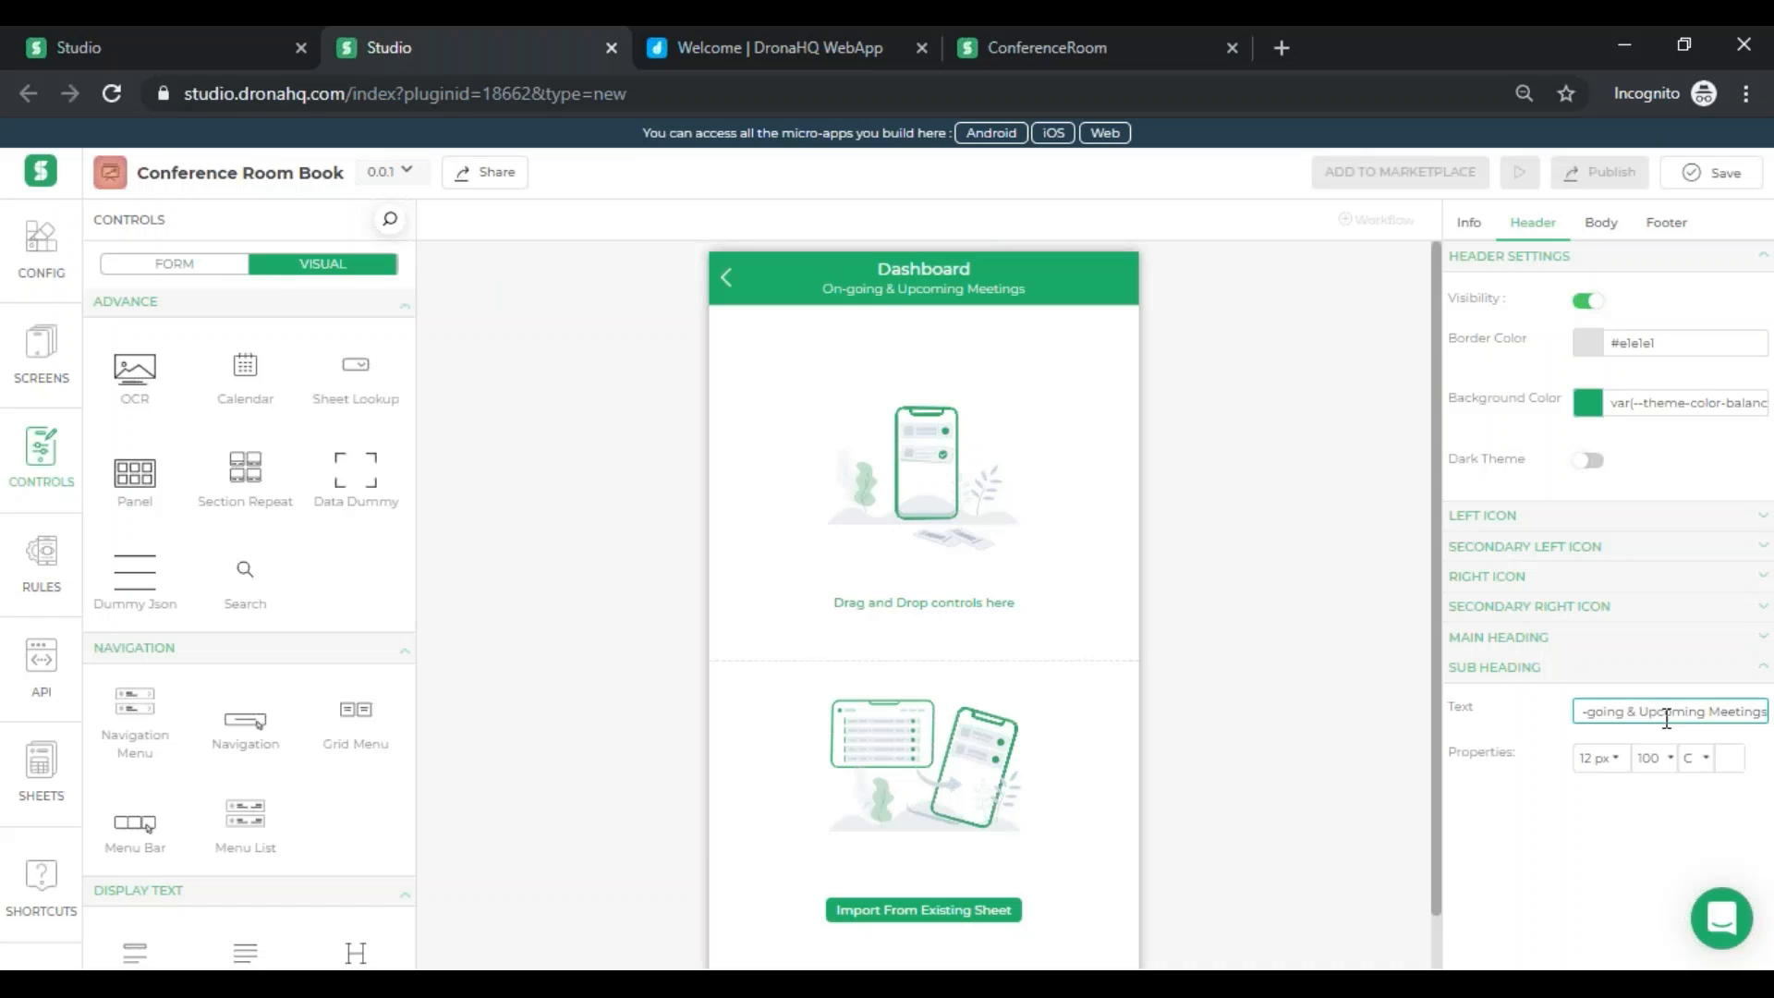
pyautogui.click(1559, 641)
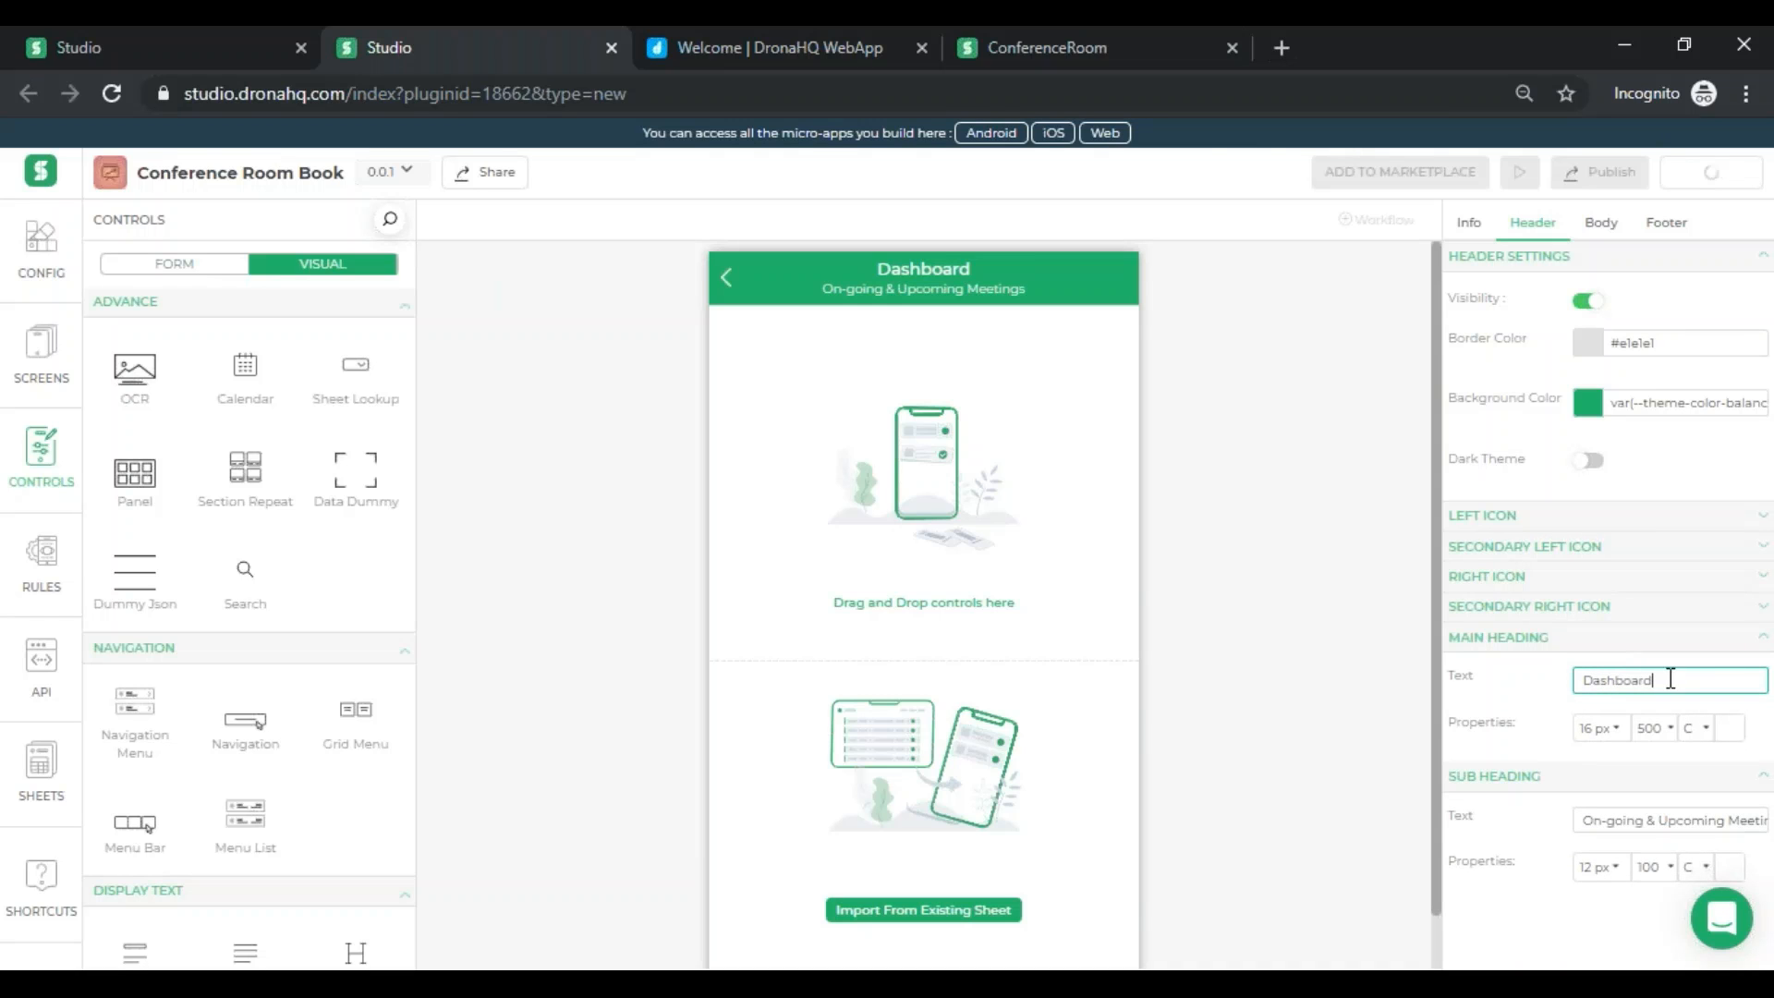
# - Set the Dashboard header's background color to the solid royal purple
pyautogui.click(1588, 405)
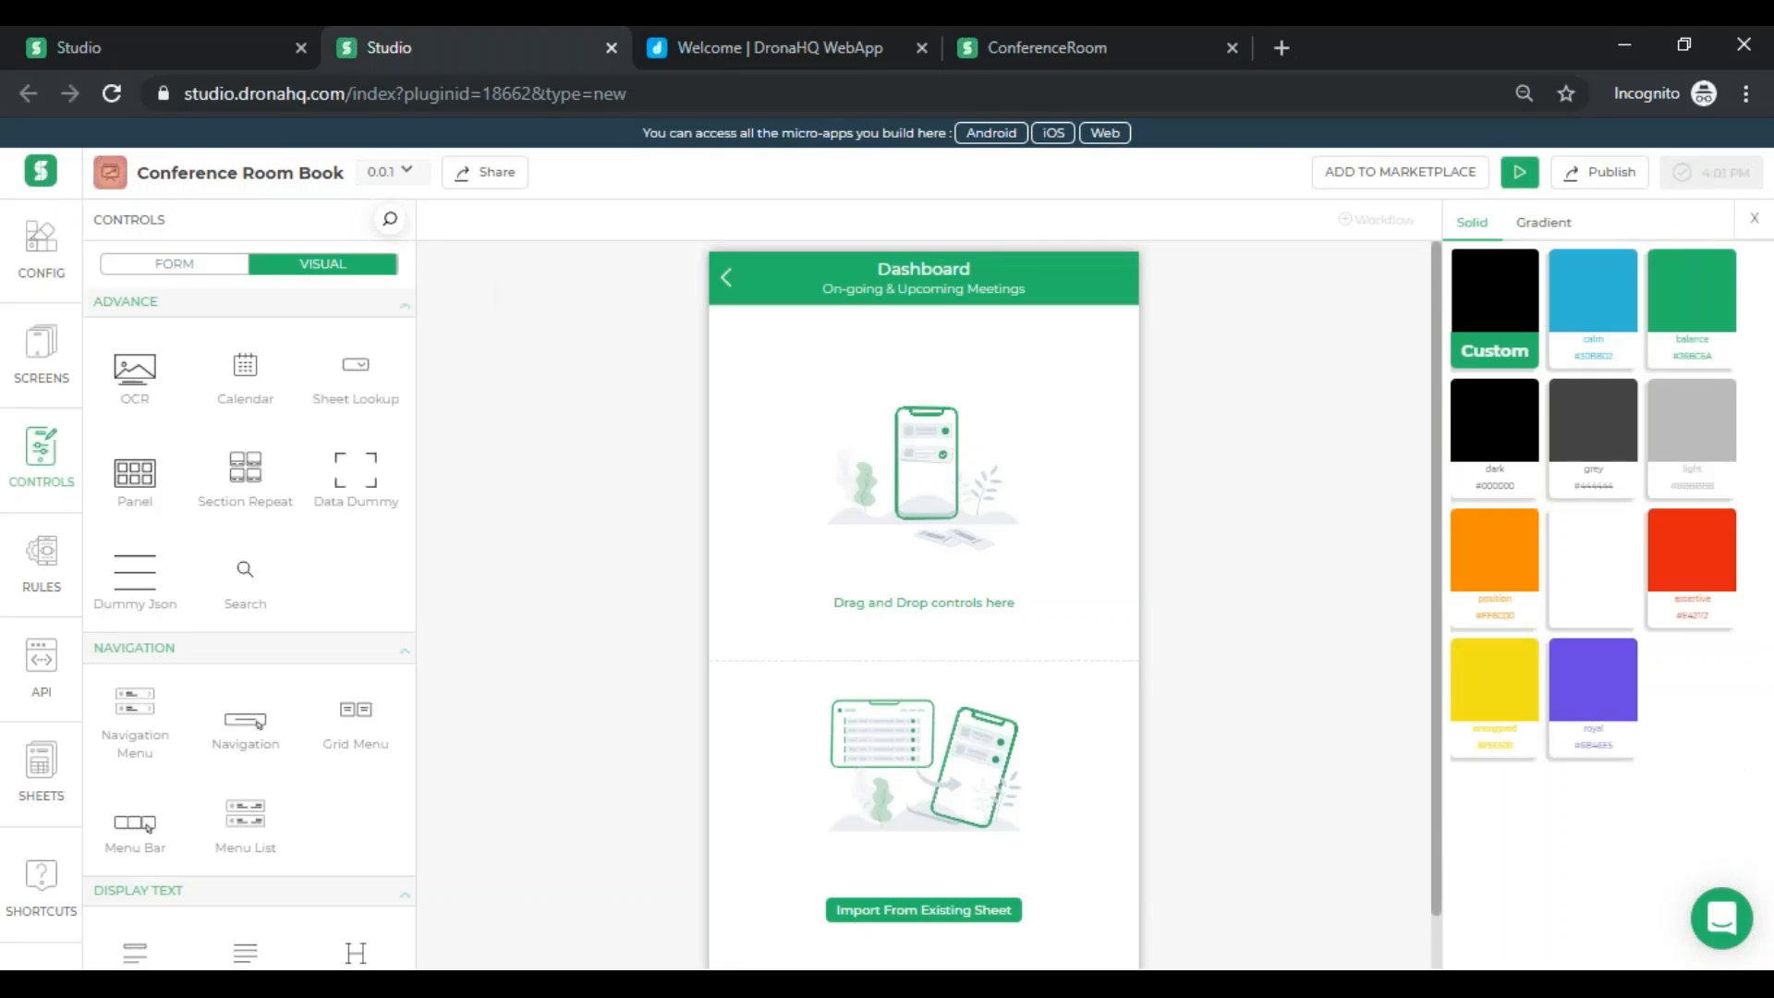
pyautogui.click(1596, 691)
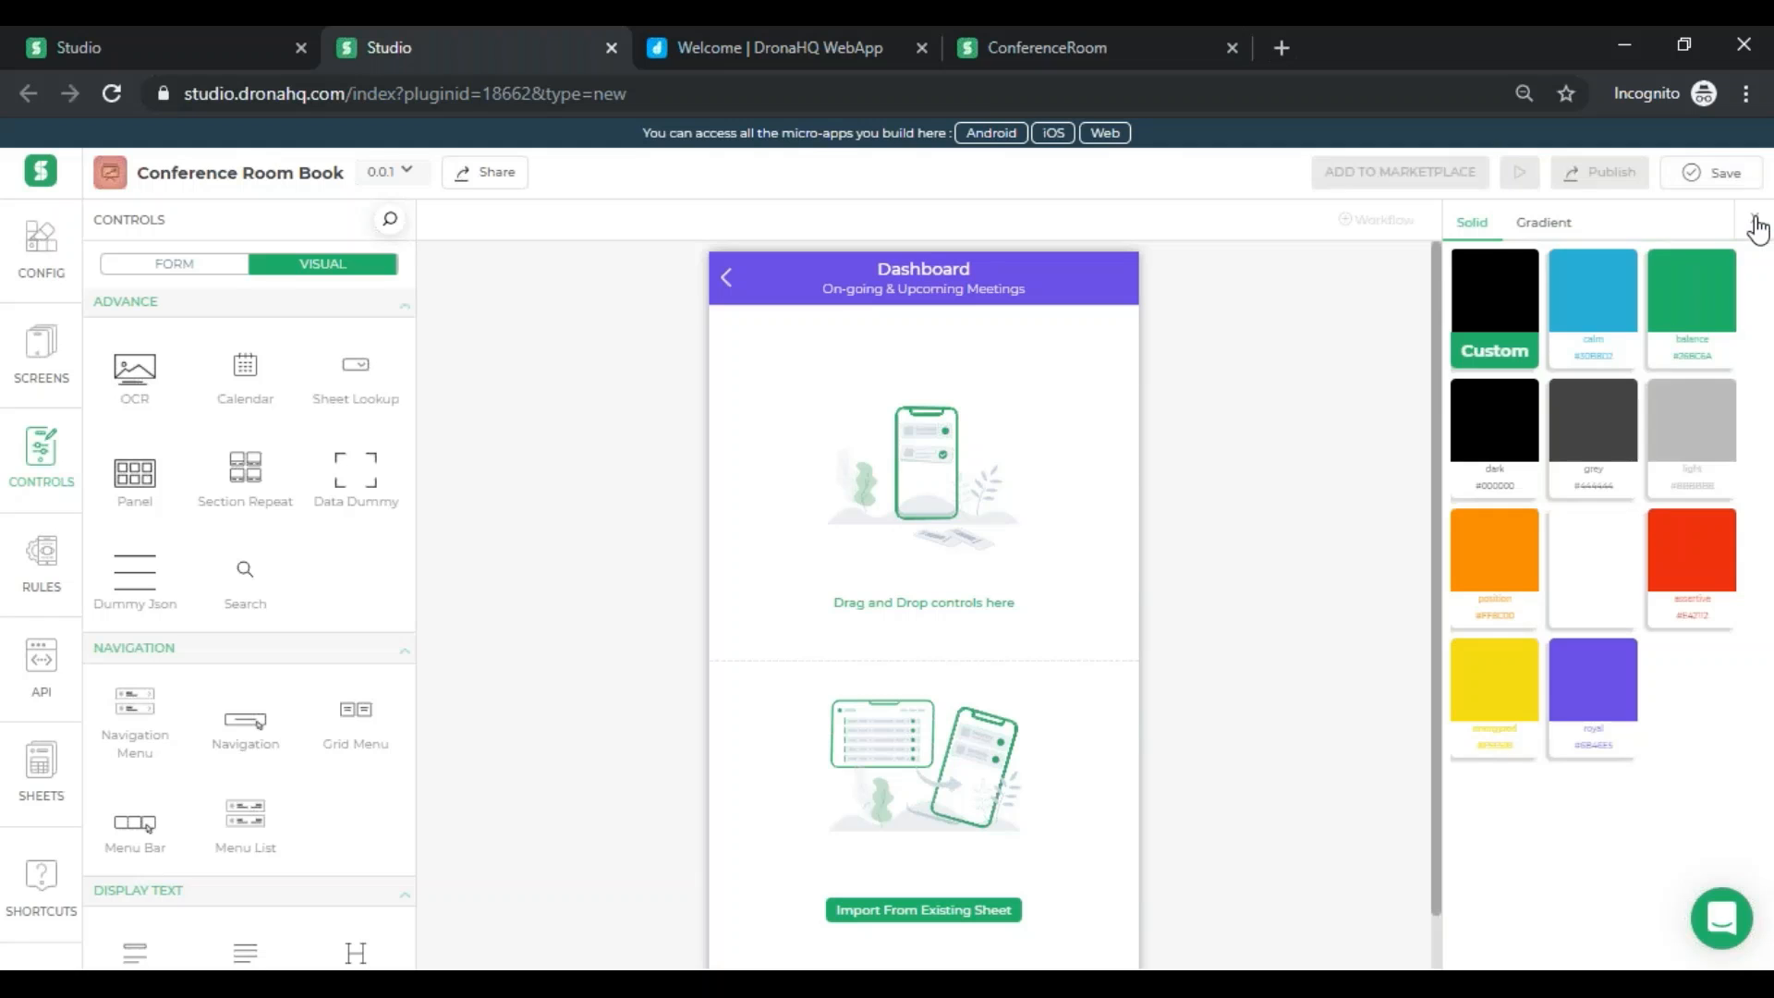
pyautogui.click(1188, 408)
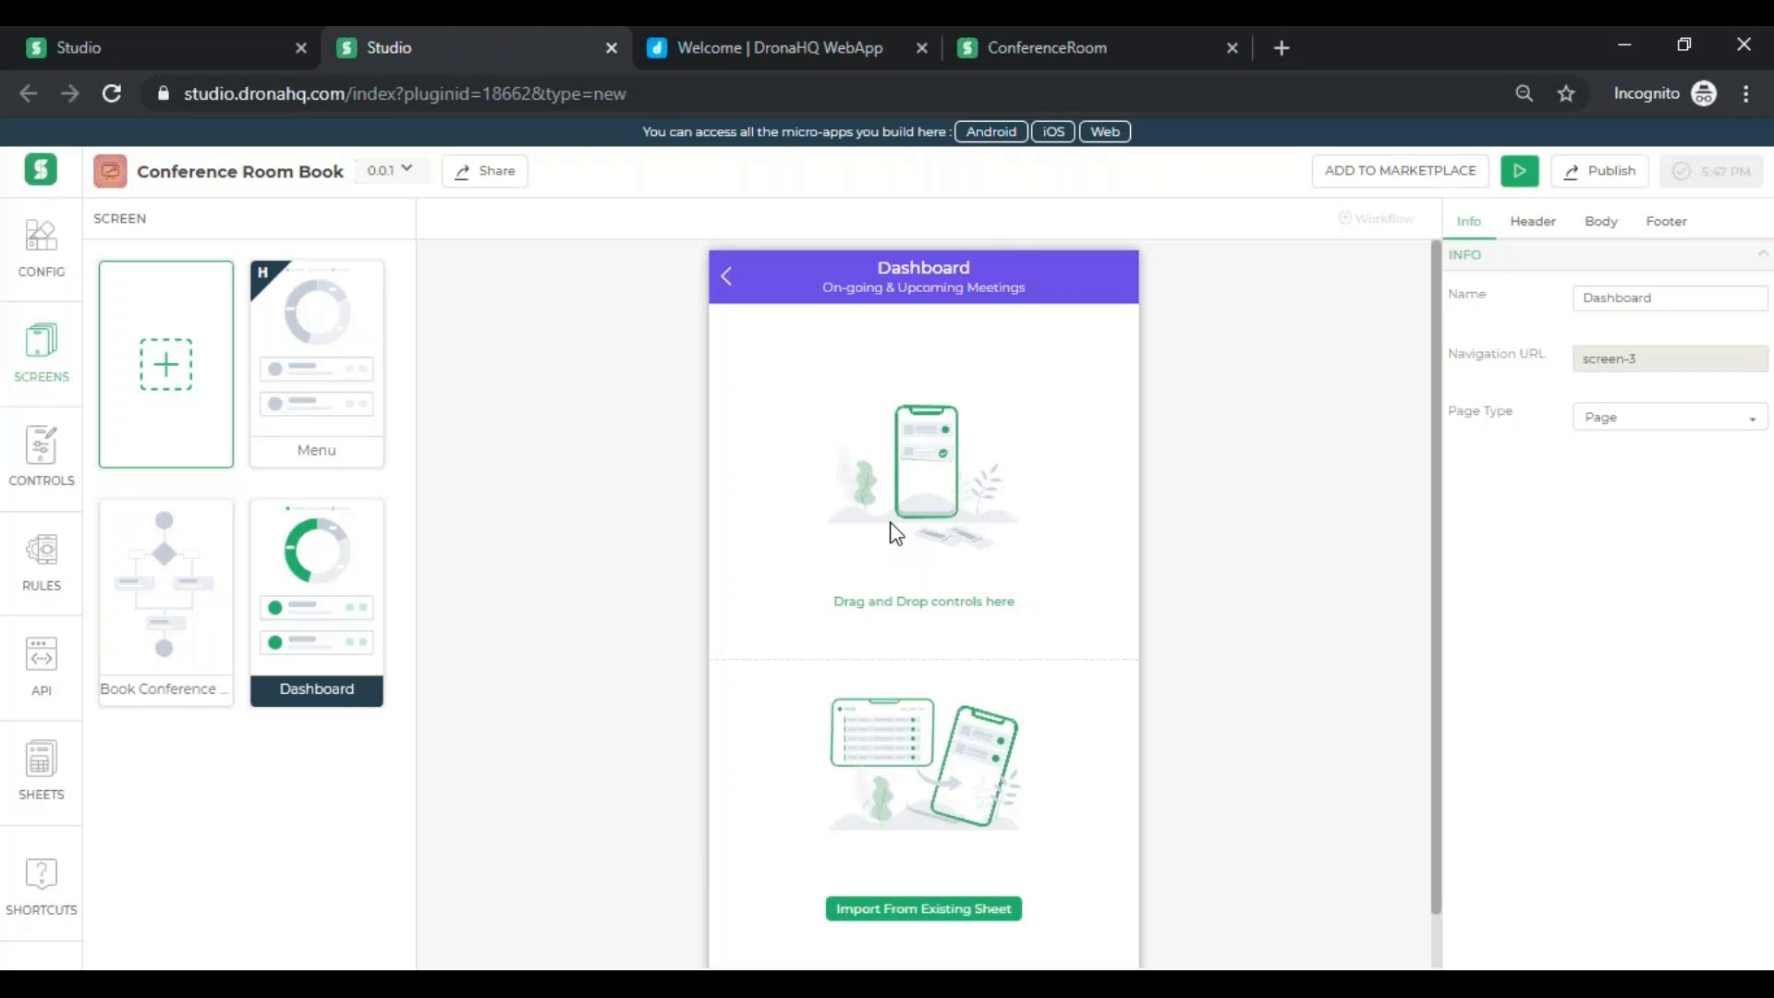
# - Add a Select Bar form control to the empty body of the Dashboard screen
pyautogui.click(18, 469)
pyautogui.moveTo(409, 273); pyautogui.dragTo(413, 502)
pyautogui.scroll(-2, 413, 502)
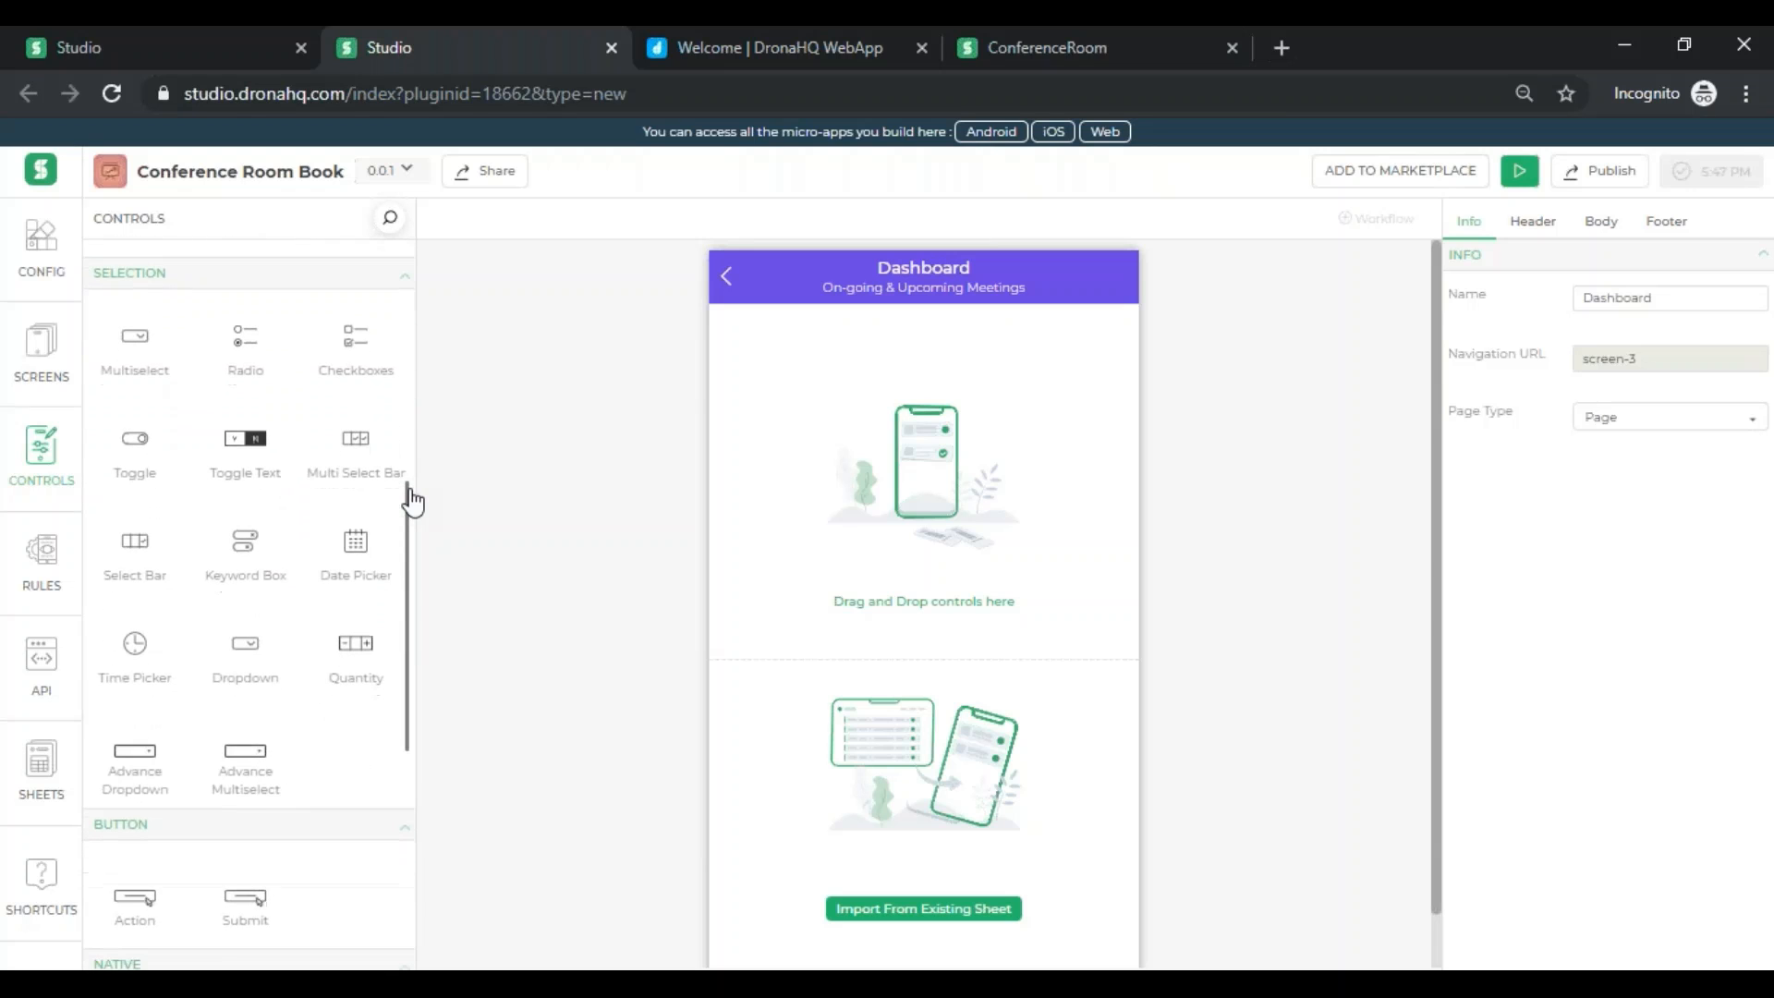
pyautogui.moveTo(144, 559); pyautogui.dragTo(907, 403)
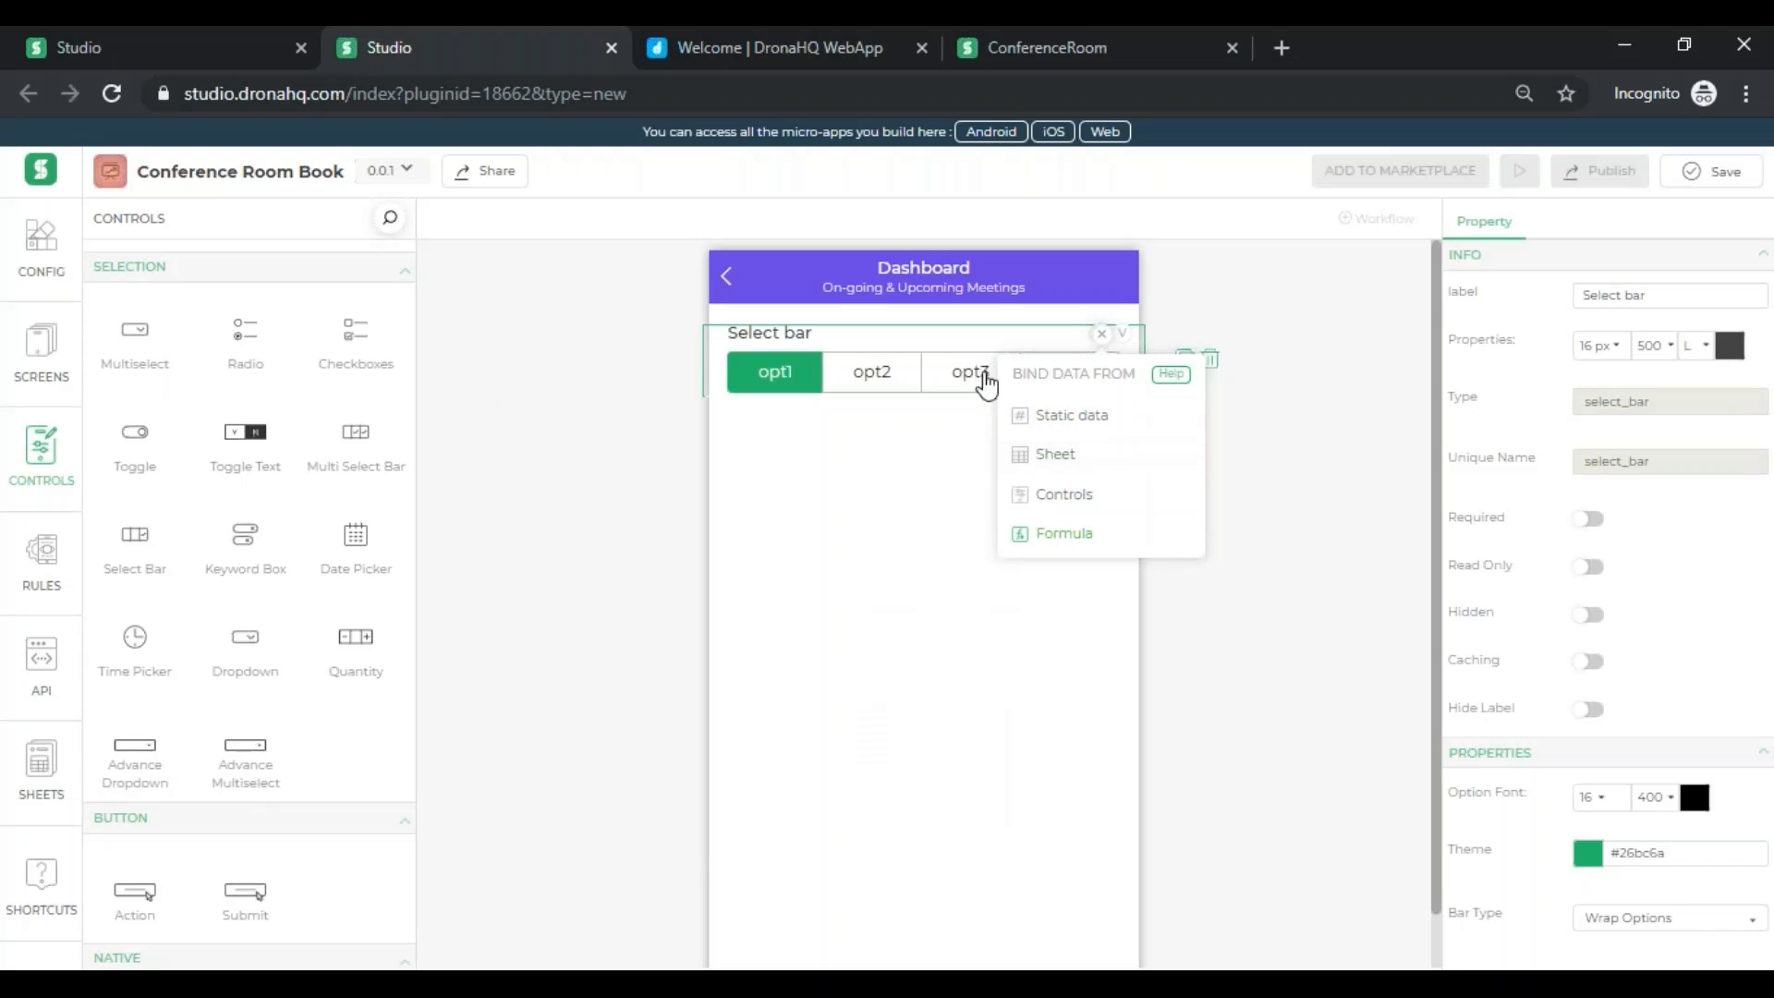
# - Bind the select bar to static data and rename its first two options as On-going and Upcoming
pyautogui.click(1070, 431)
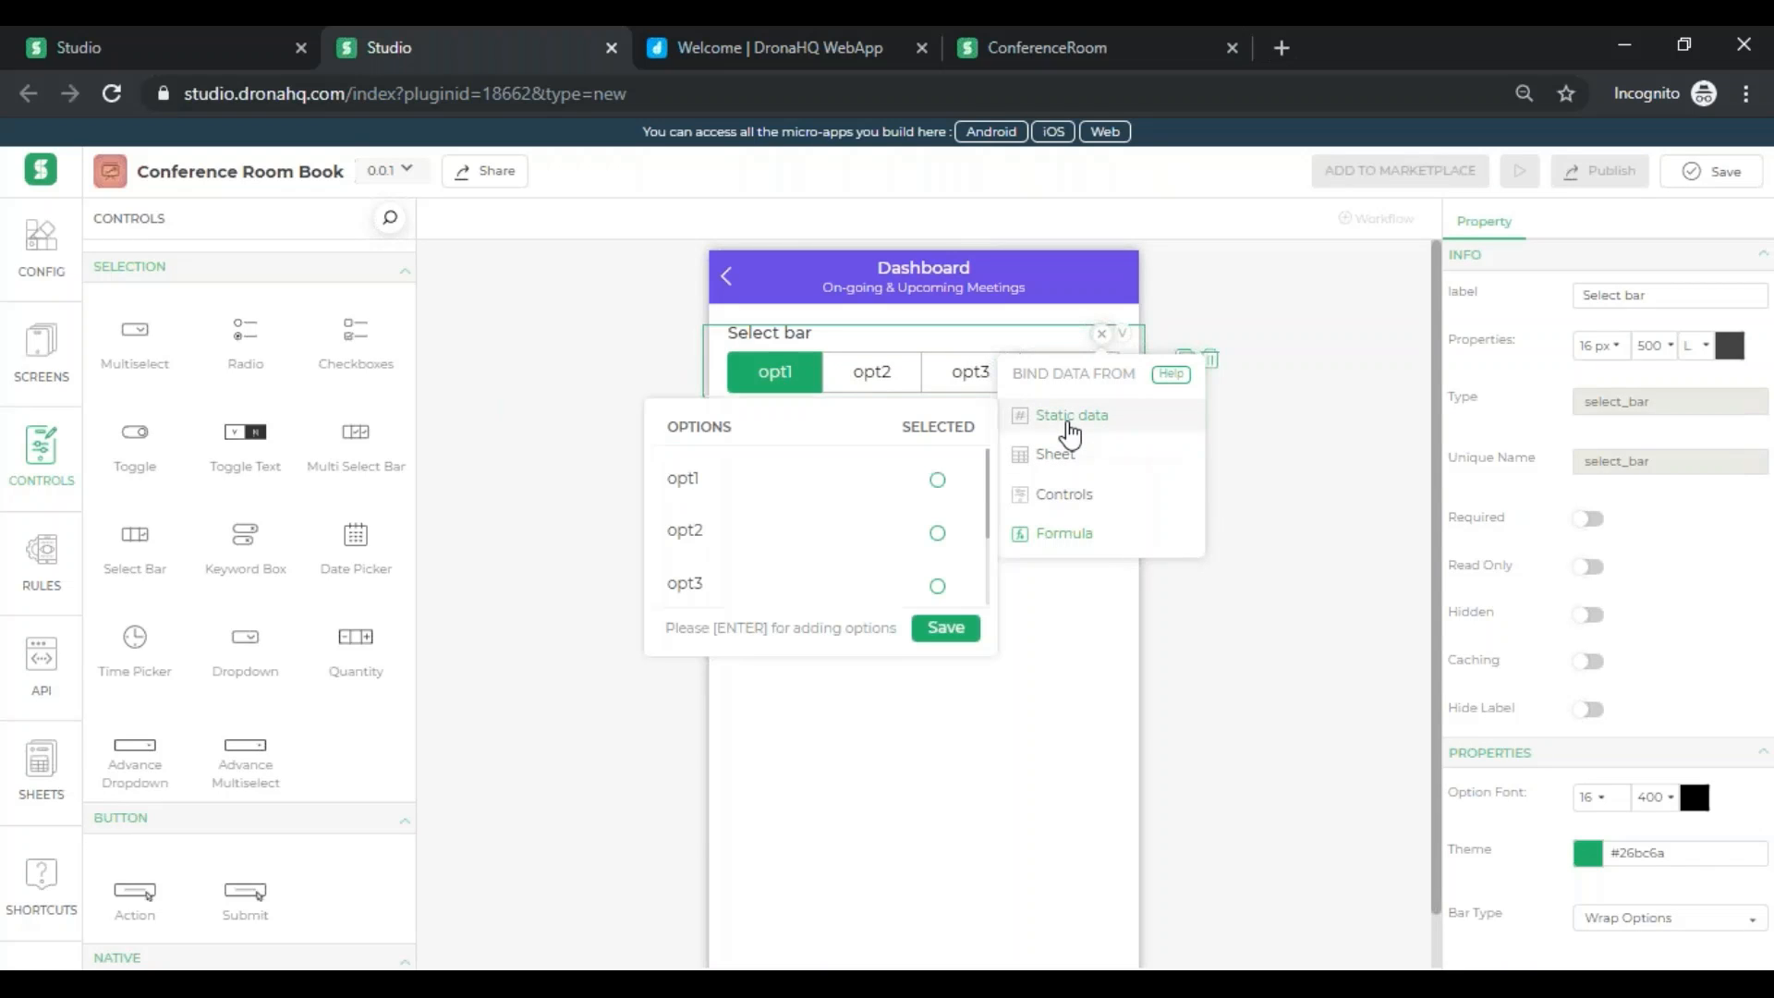
pyautogui.doubleClick(819, 483)
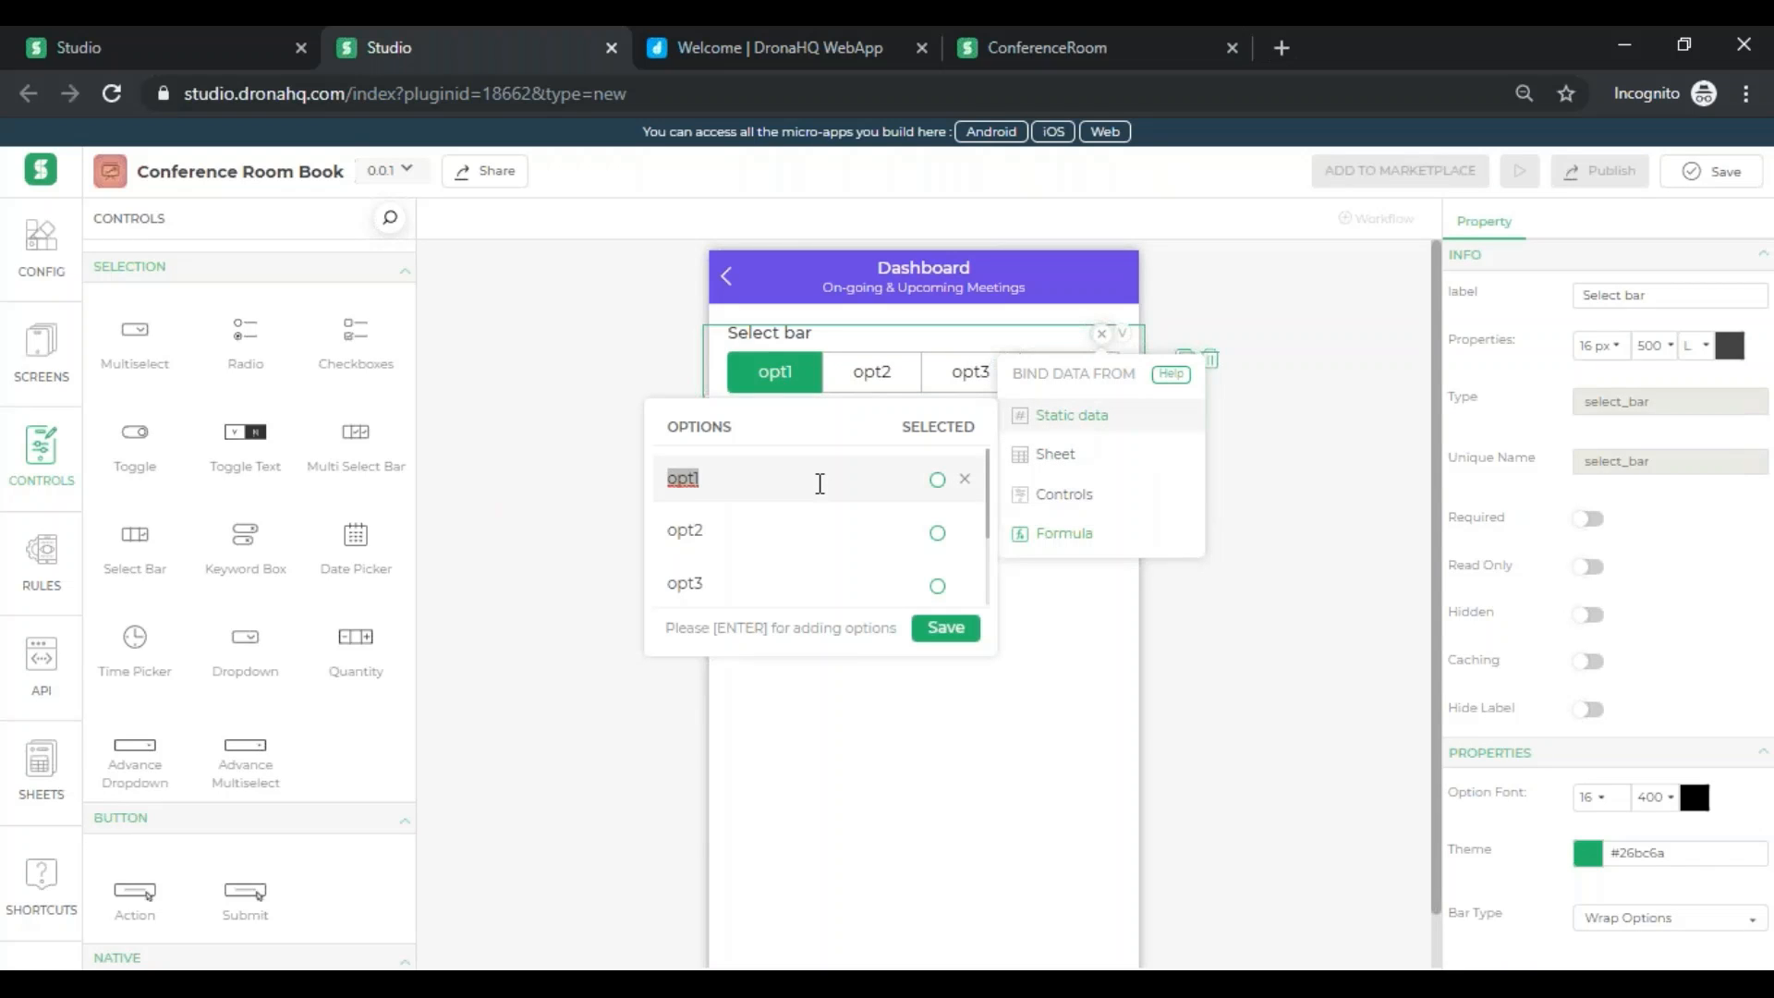
pyautogui.write('On-going')
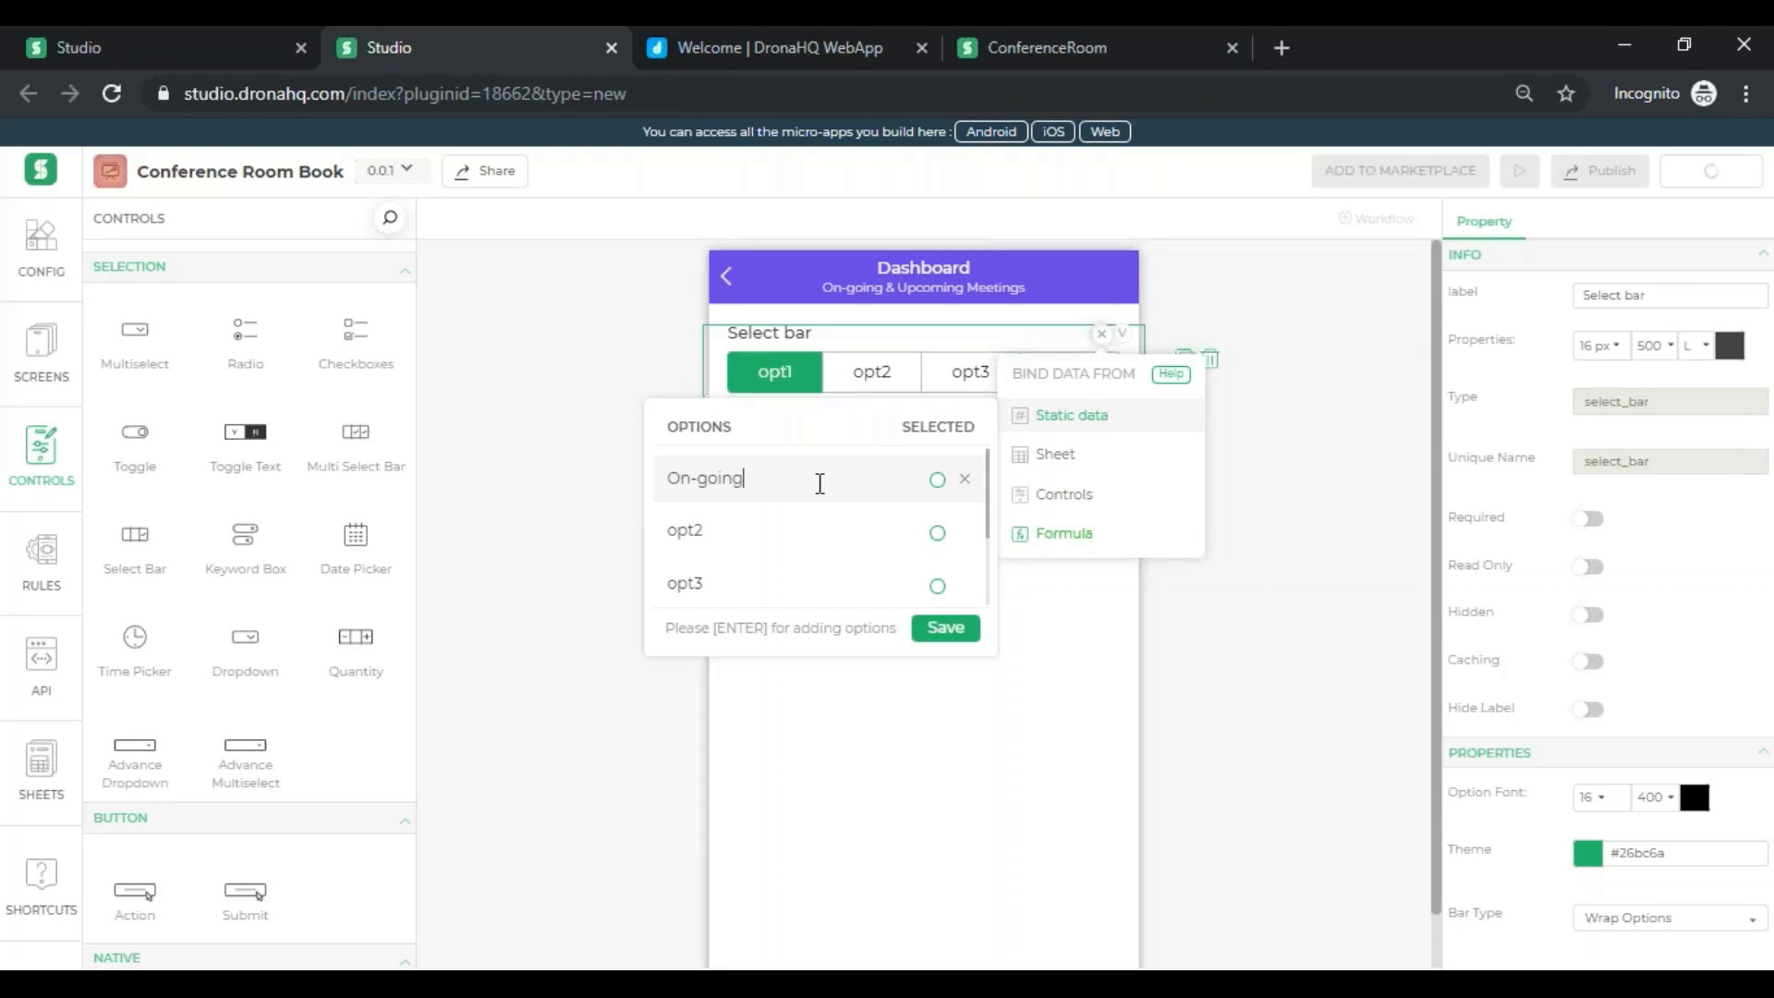
pyautogui.doubleClick(819, 529)
pyautogui.write('U')
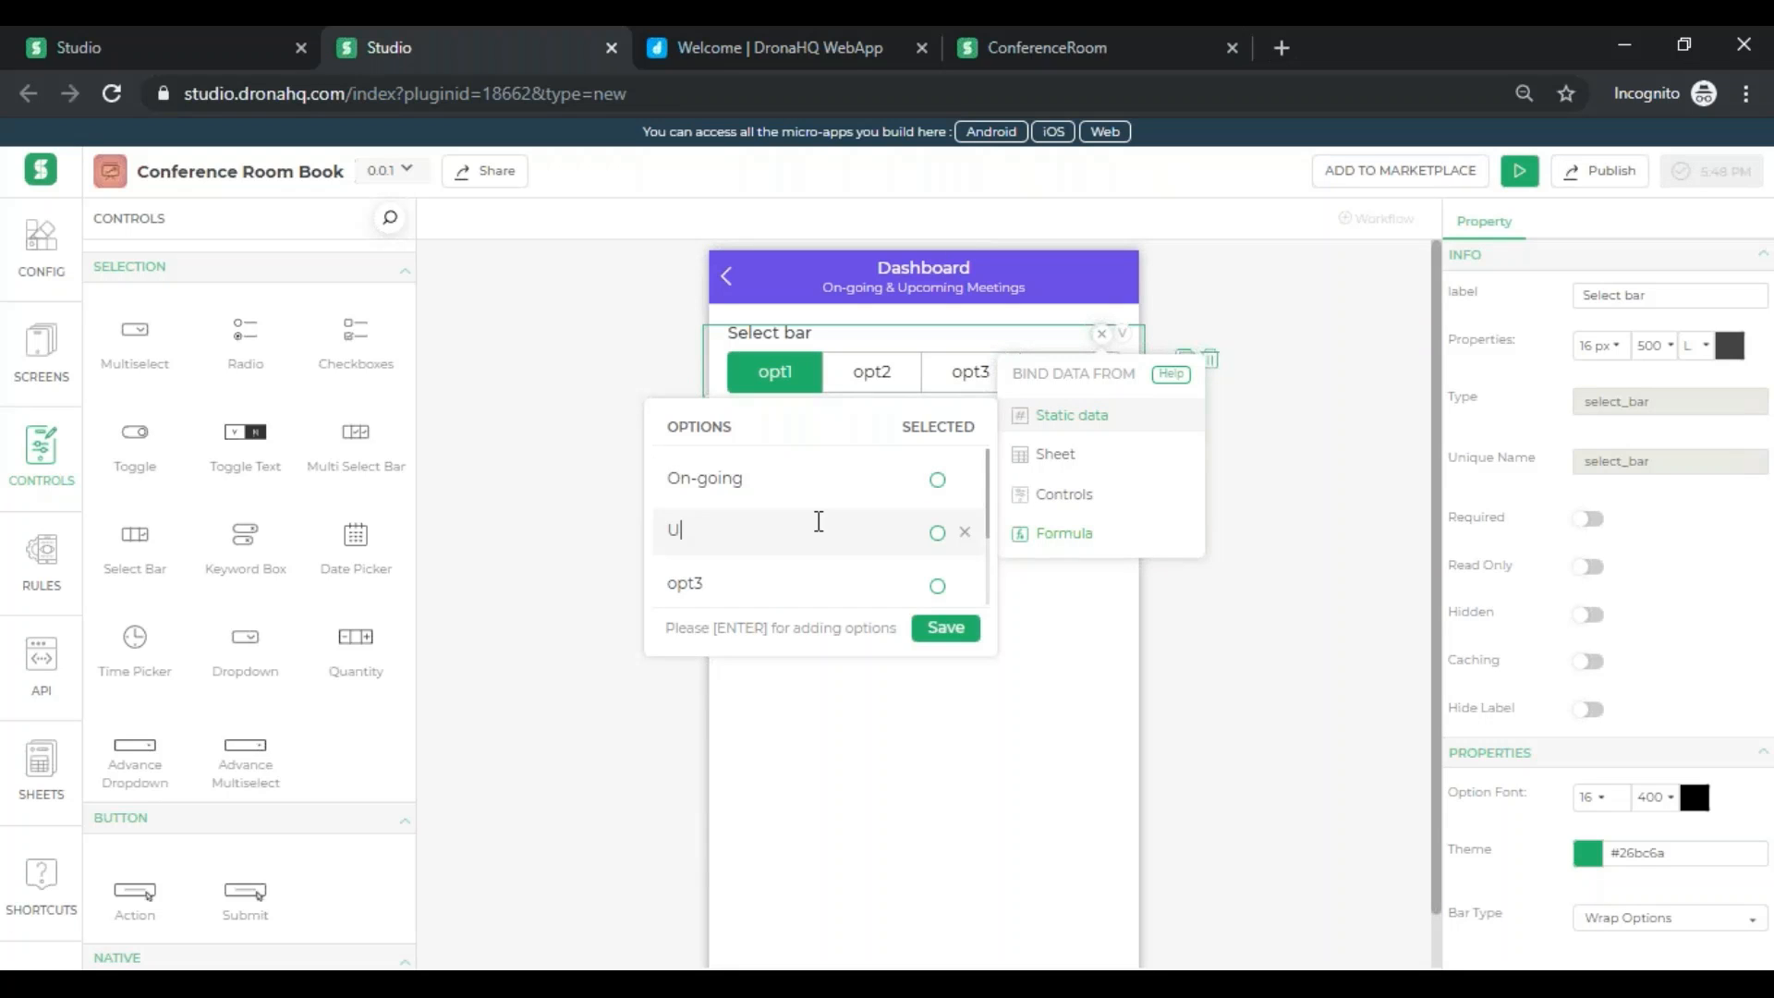
pyautogui.write('pcoming')
# - Delete the remaining opt3 and opt4 options, make On-going the default selection, and save the changes
pyautogui.click(965, 585)
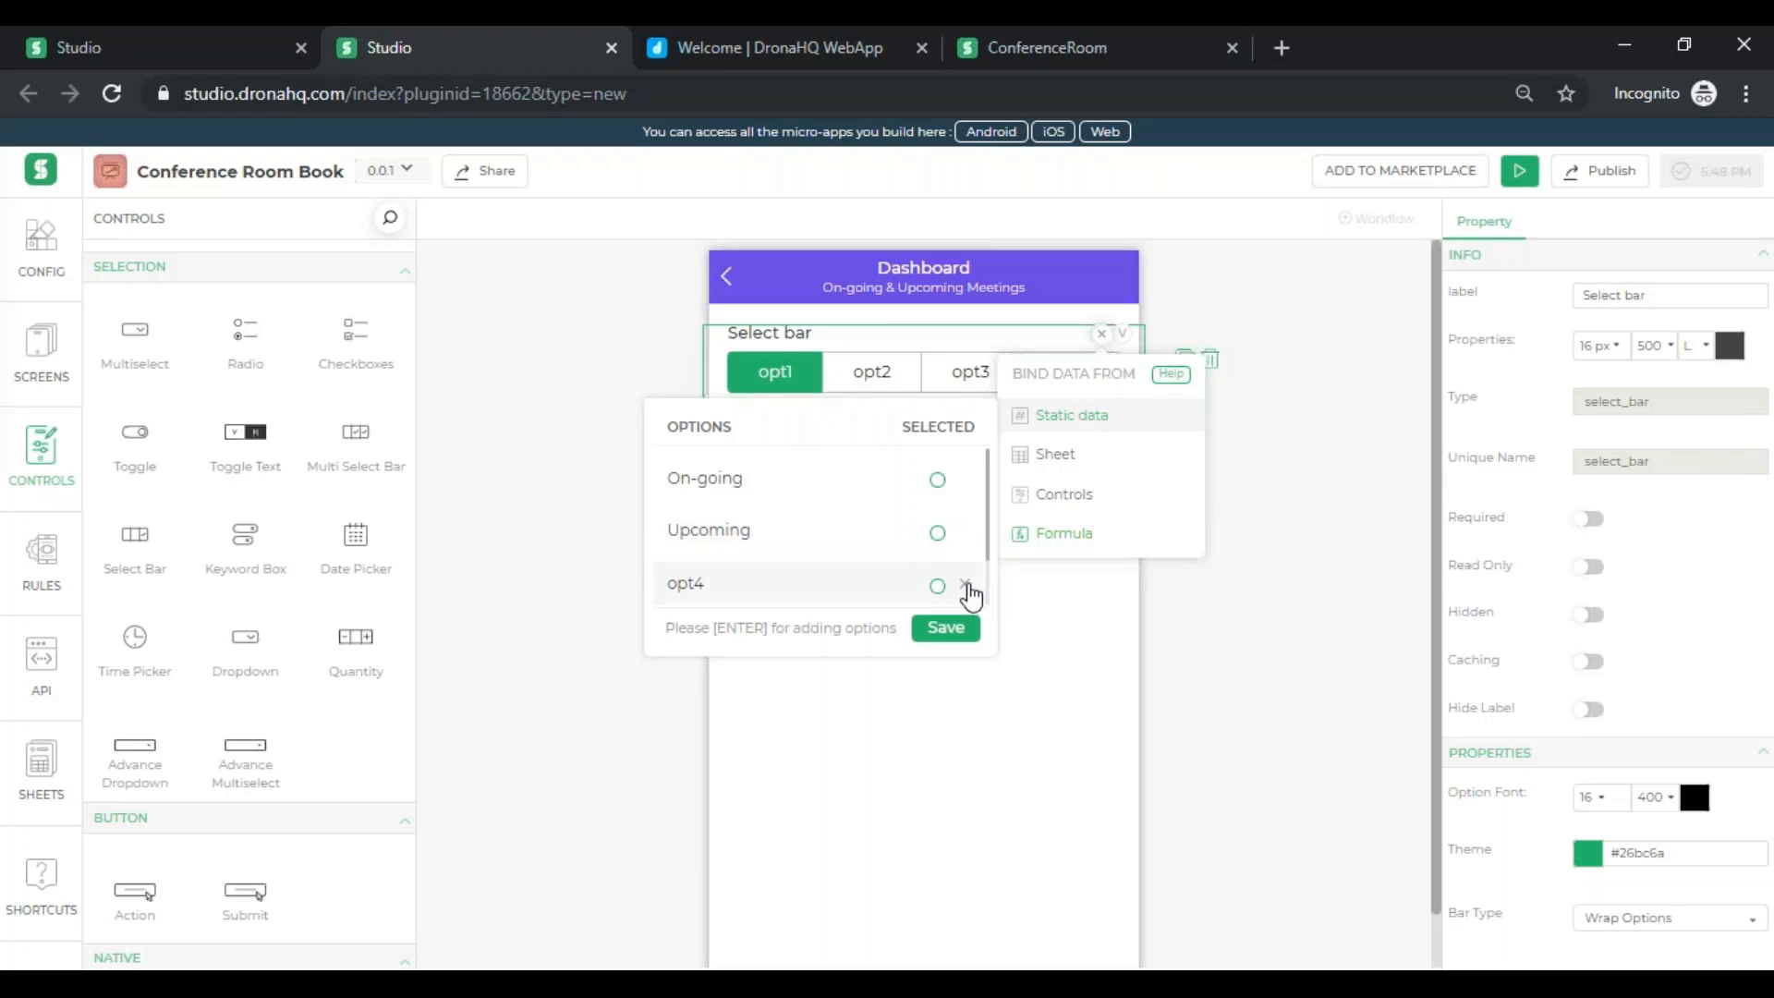
pyautogui.click(964, 585)
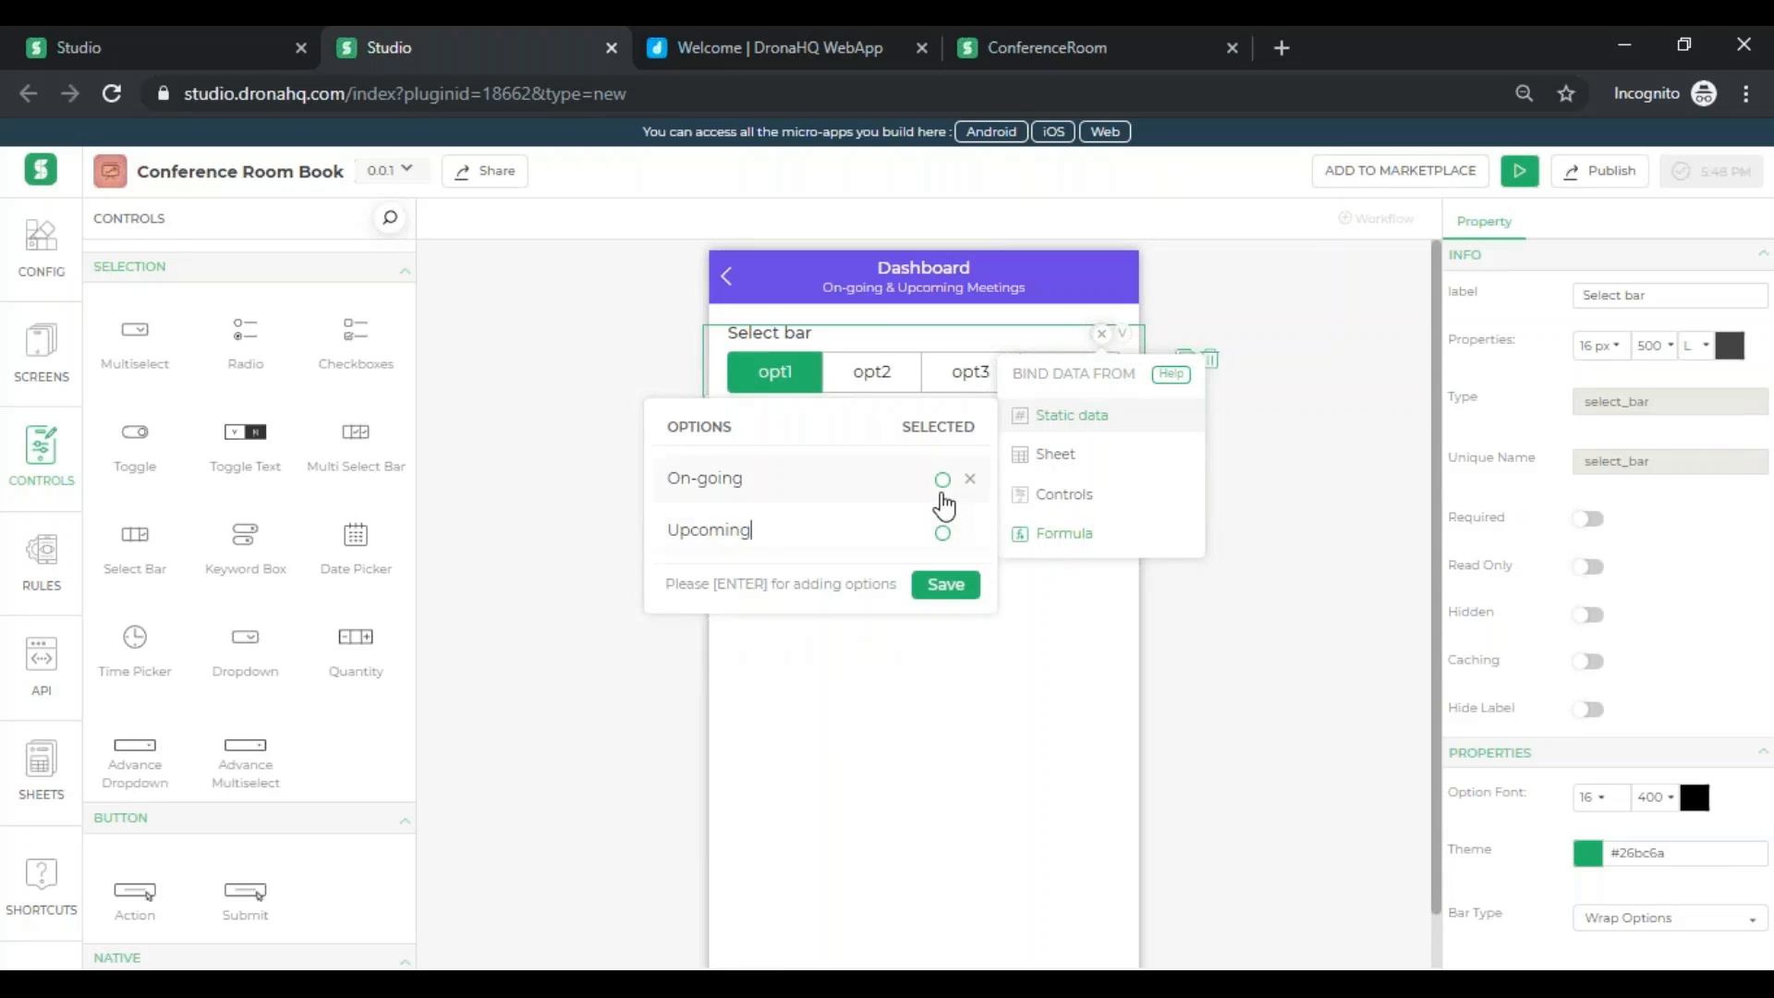
pyautogui.click(942, 481)
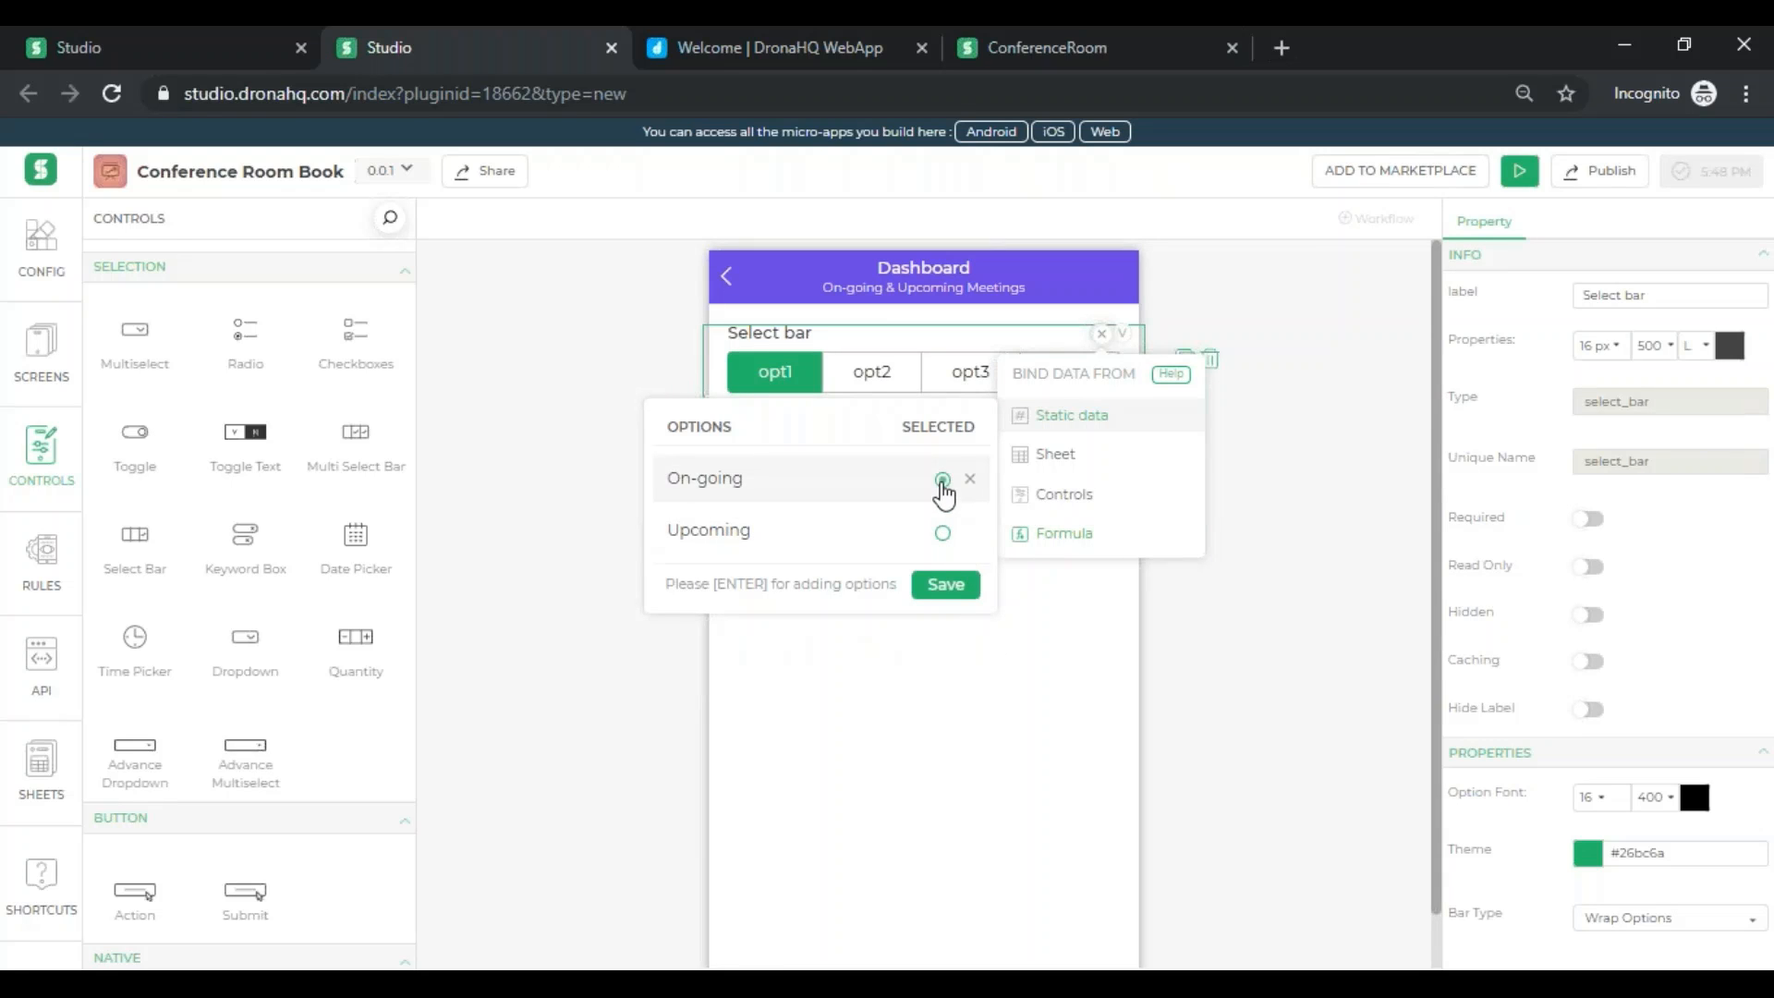
pyautogui.click(946, 586)
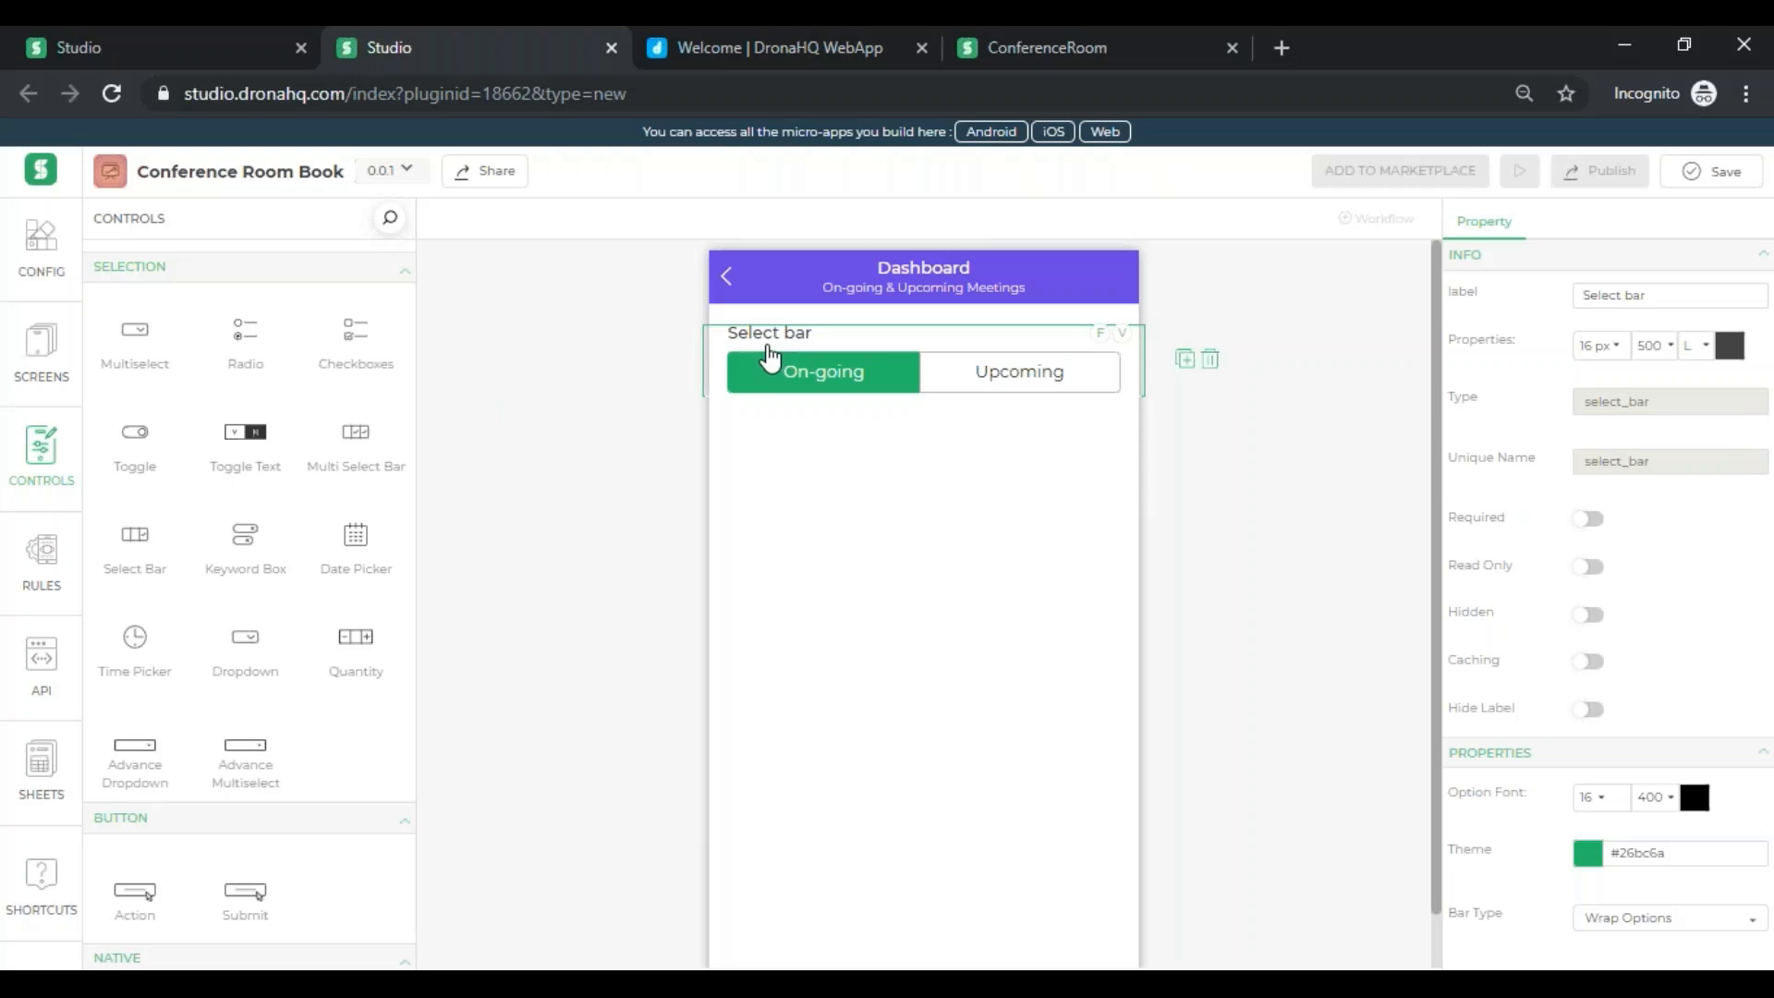
pyautogui.hotkey('ctrl', 's')
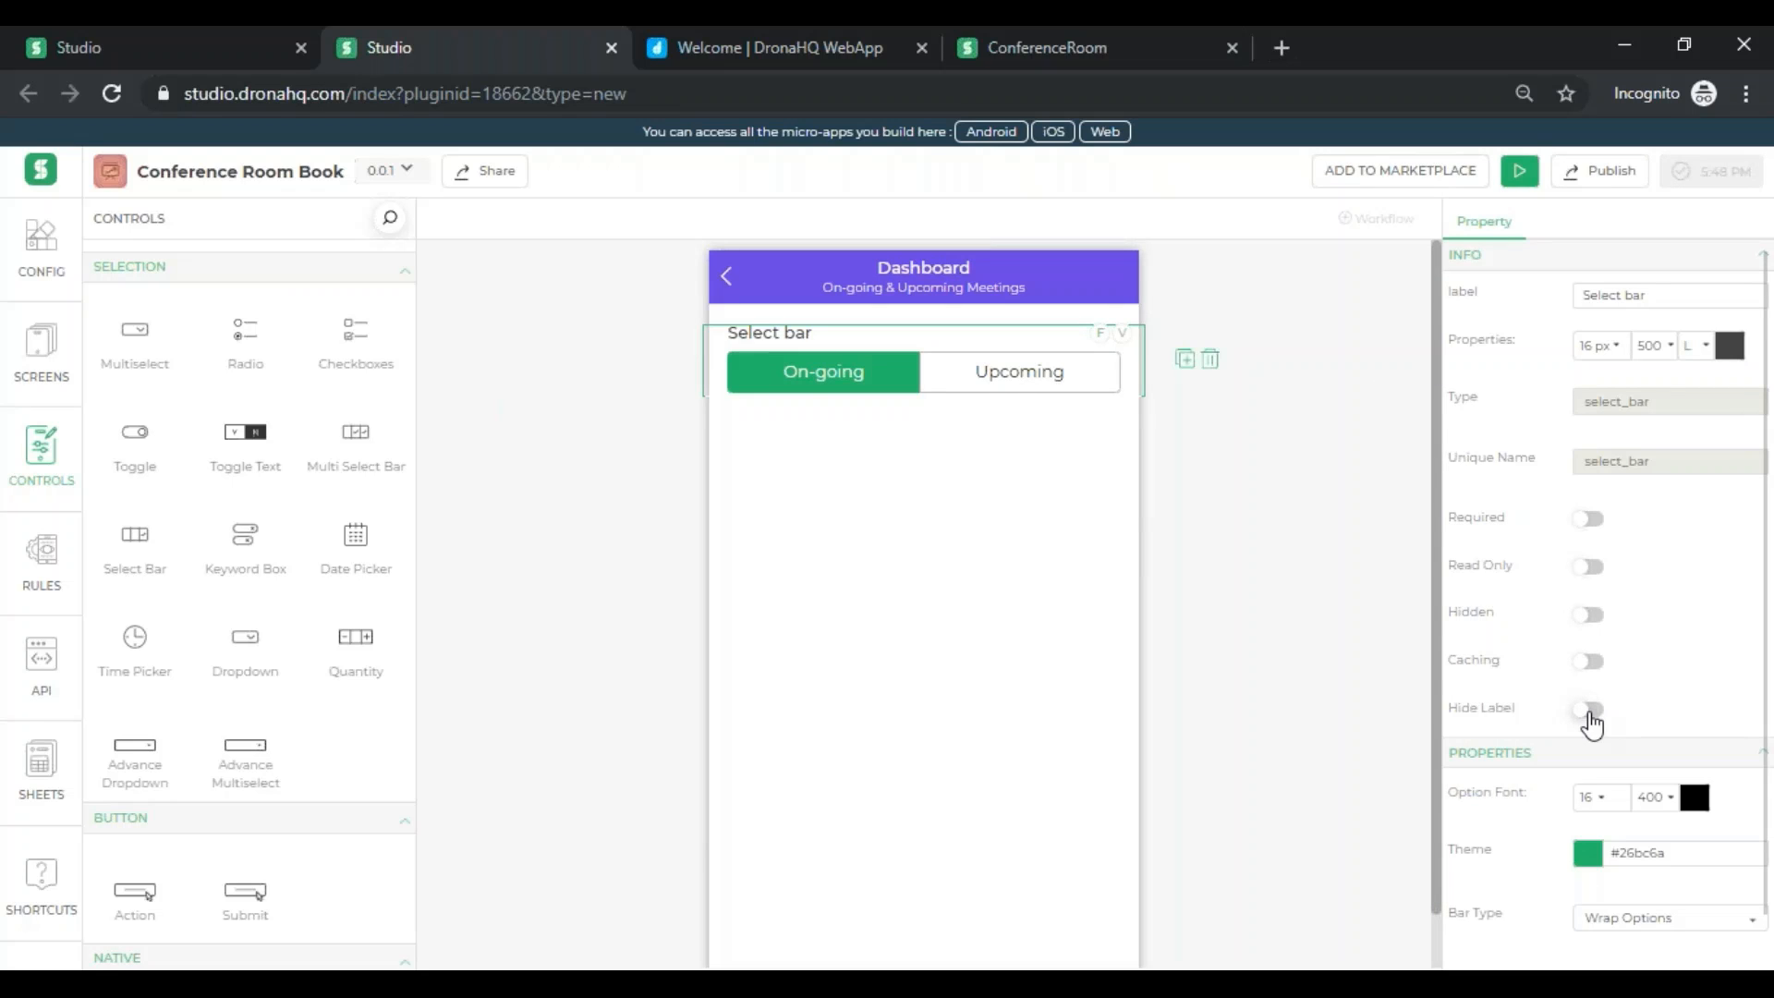
# - Hide the select bar's label and set its theme color to royal purple
pyautogui.click(1589, 710)
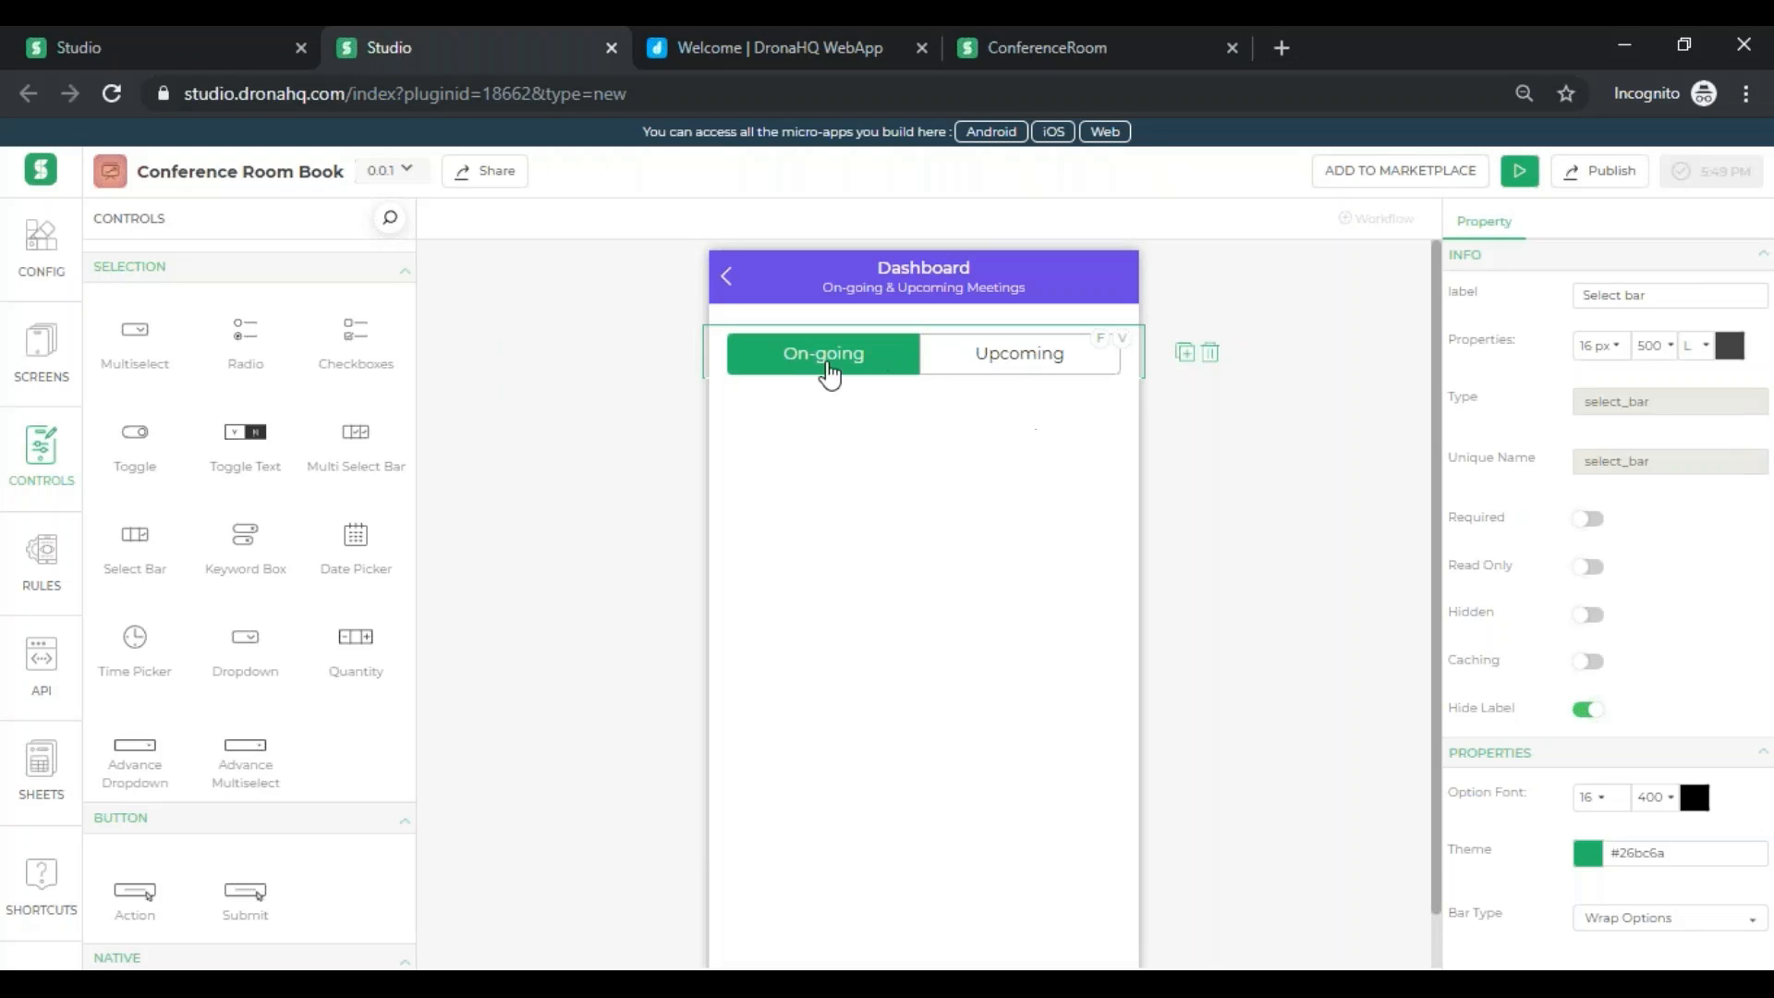
pyautogui.click(1588, 853)
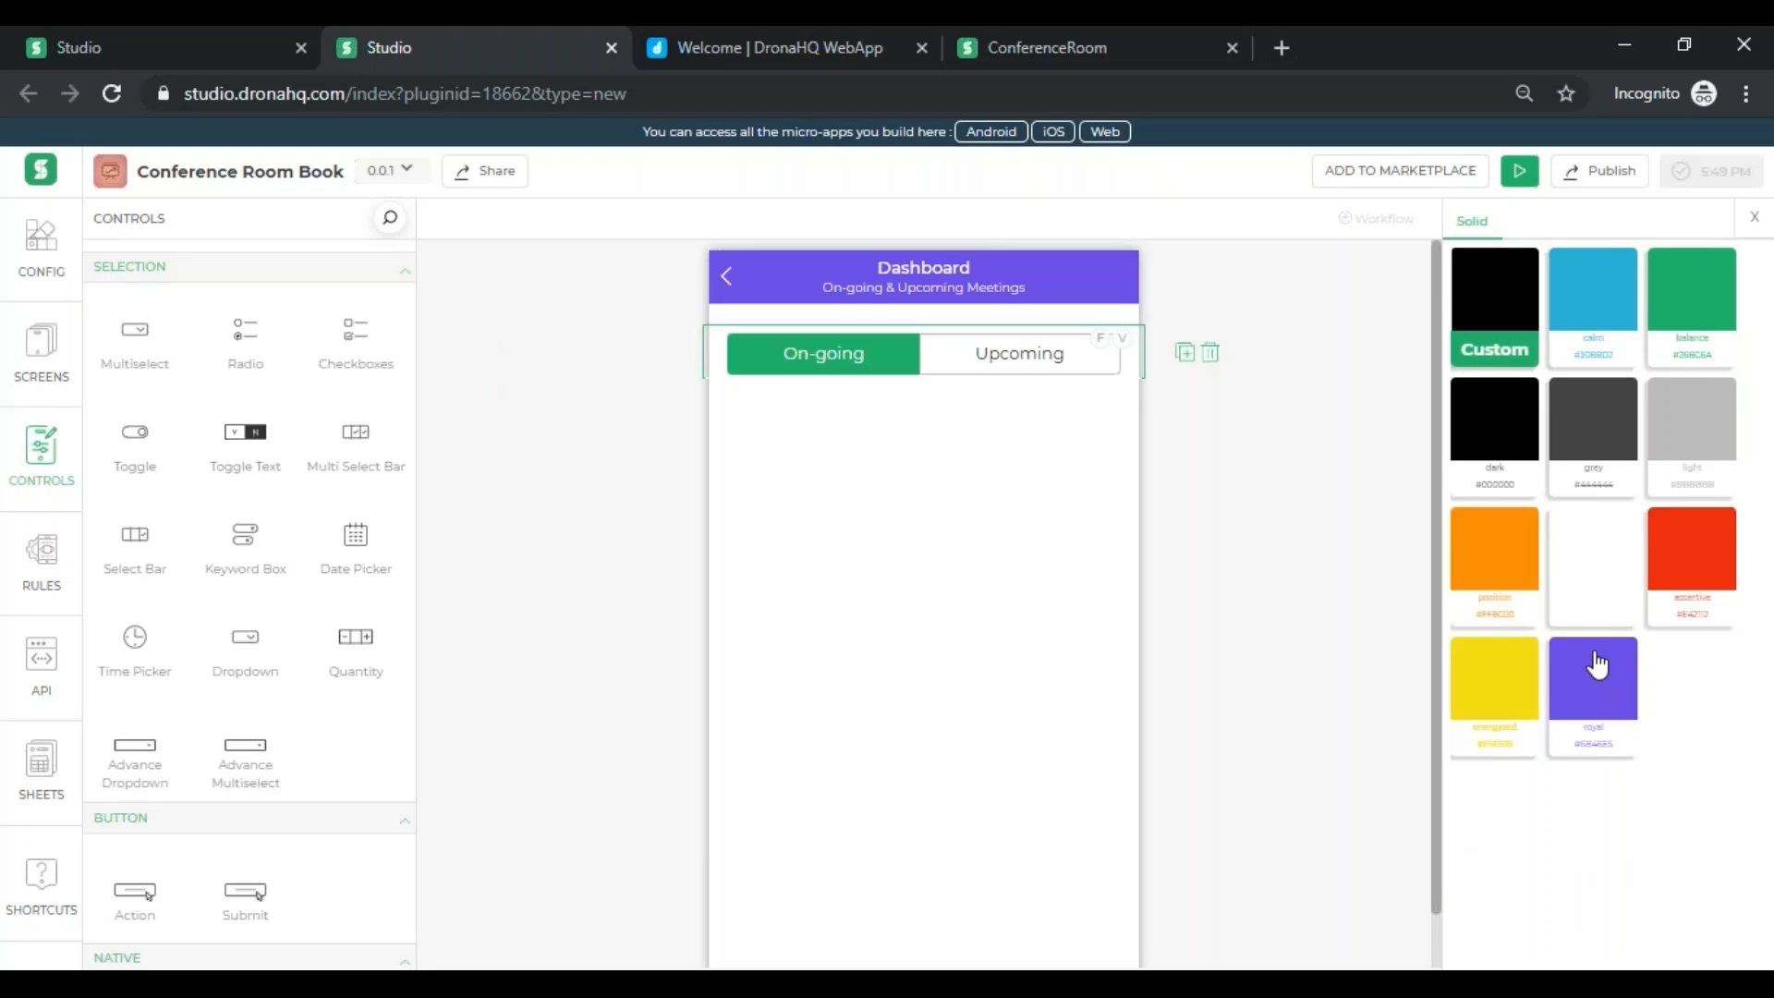
pyautogui.click(1582, 673)
pyautogui.click(1754, 218)
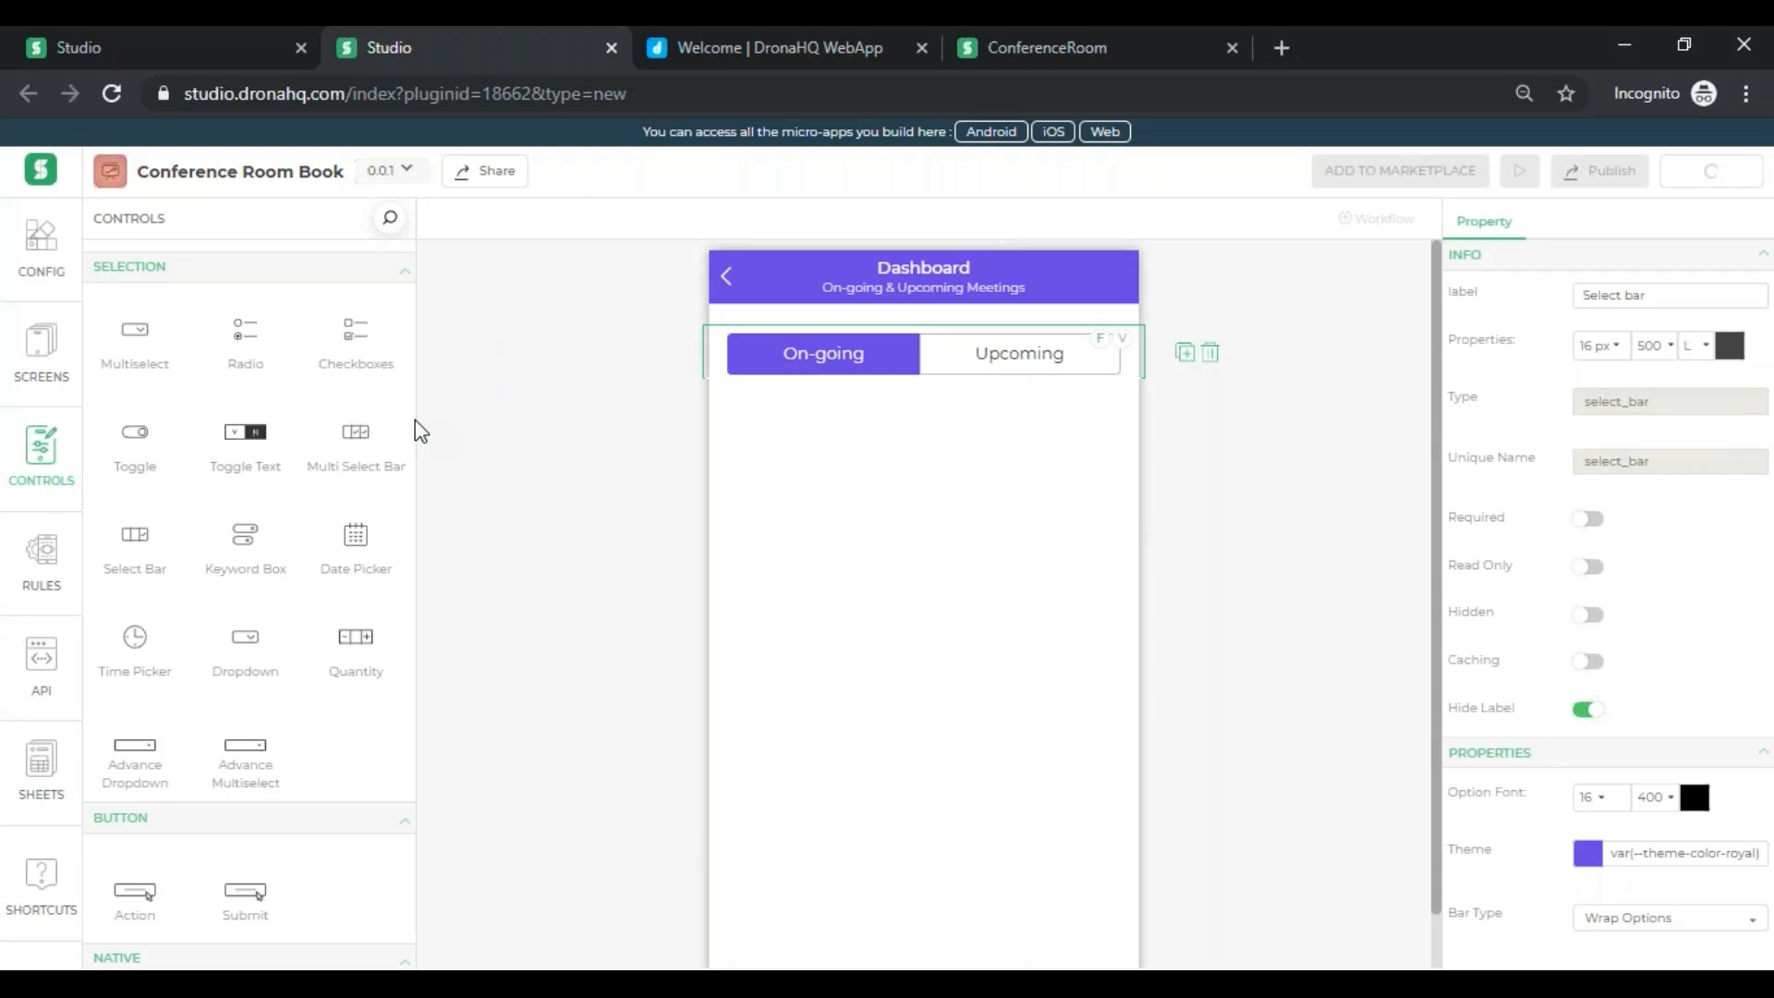
# - Add a Date Picker control below the select bar on the Dashboard screen
pyautogui.scroll(-2, 411, 614)
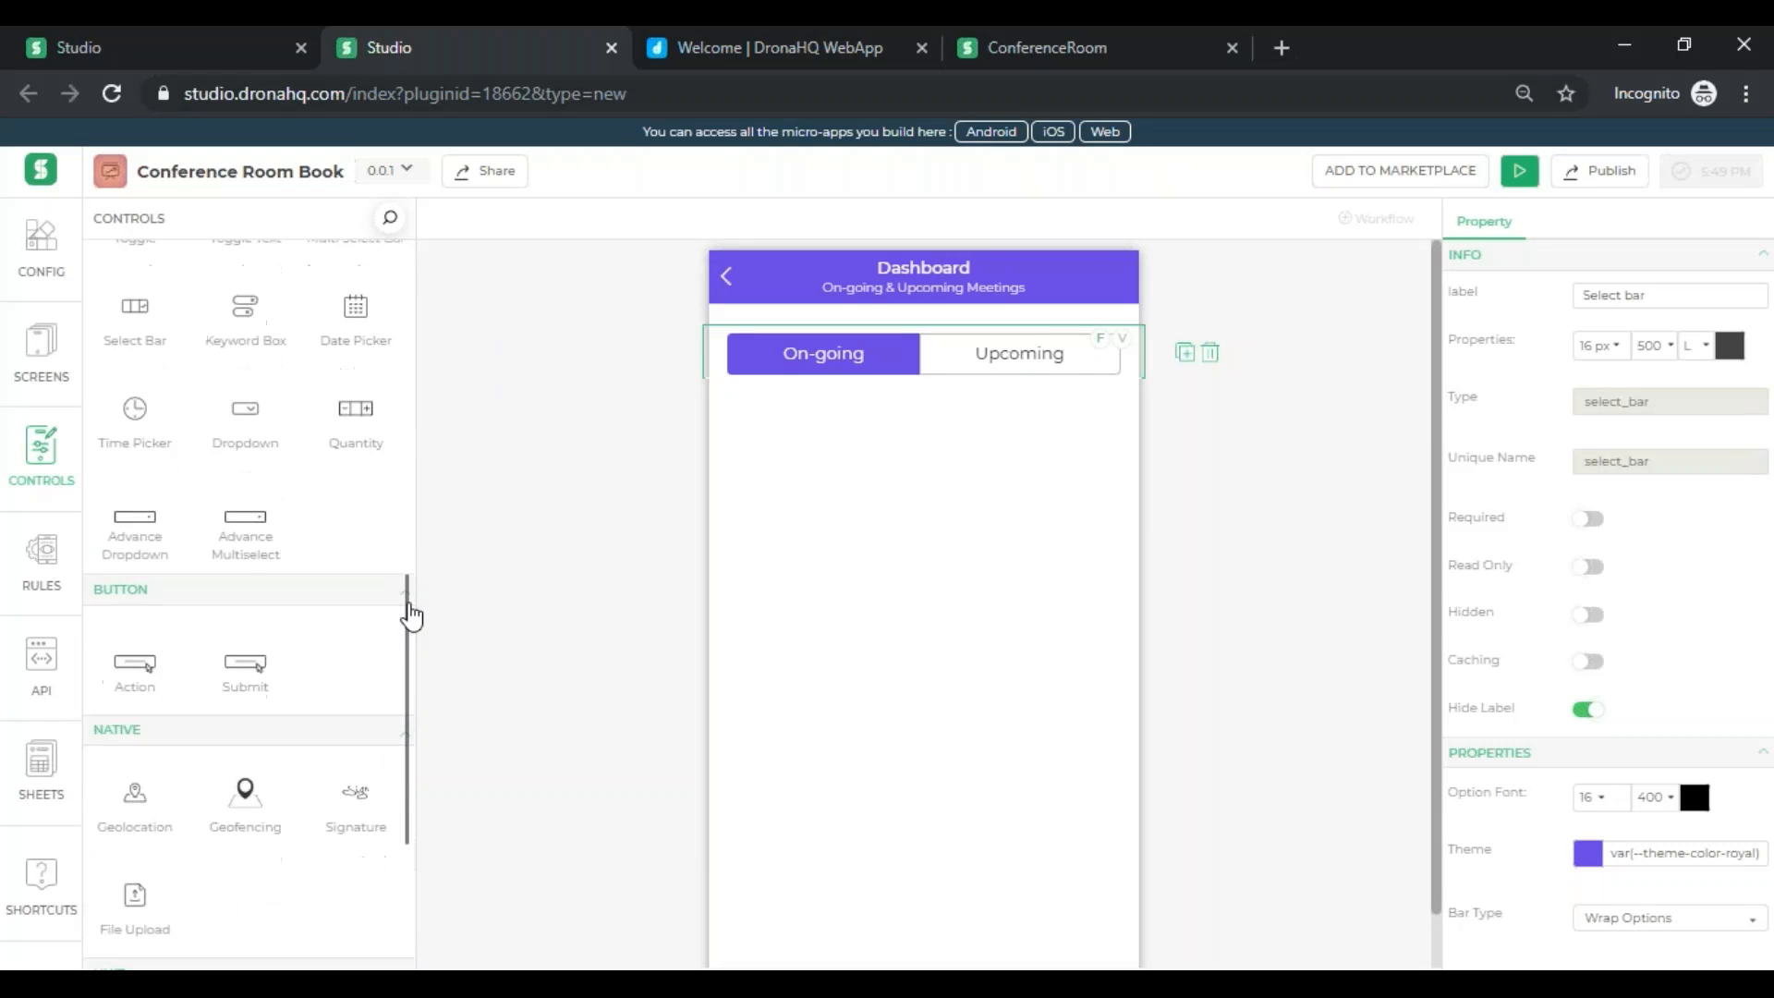
pyautogui.moveTo(408, 614); pyautogui.dragTo(404, 485)
pyautogui.scroll(-1, 388, 613)
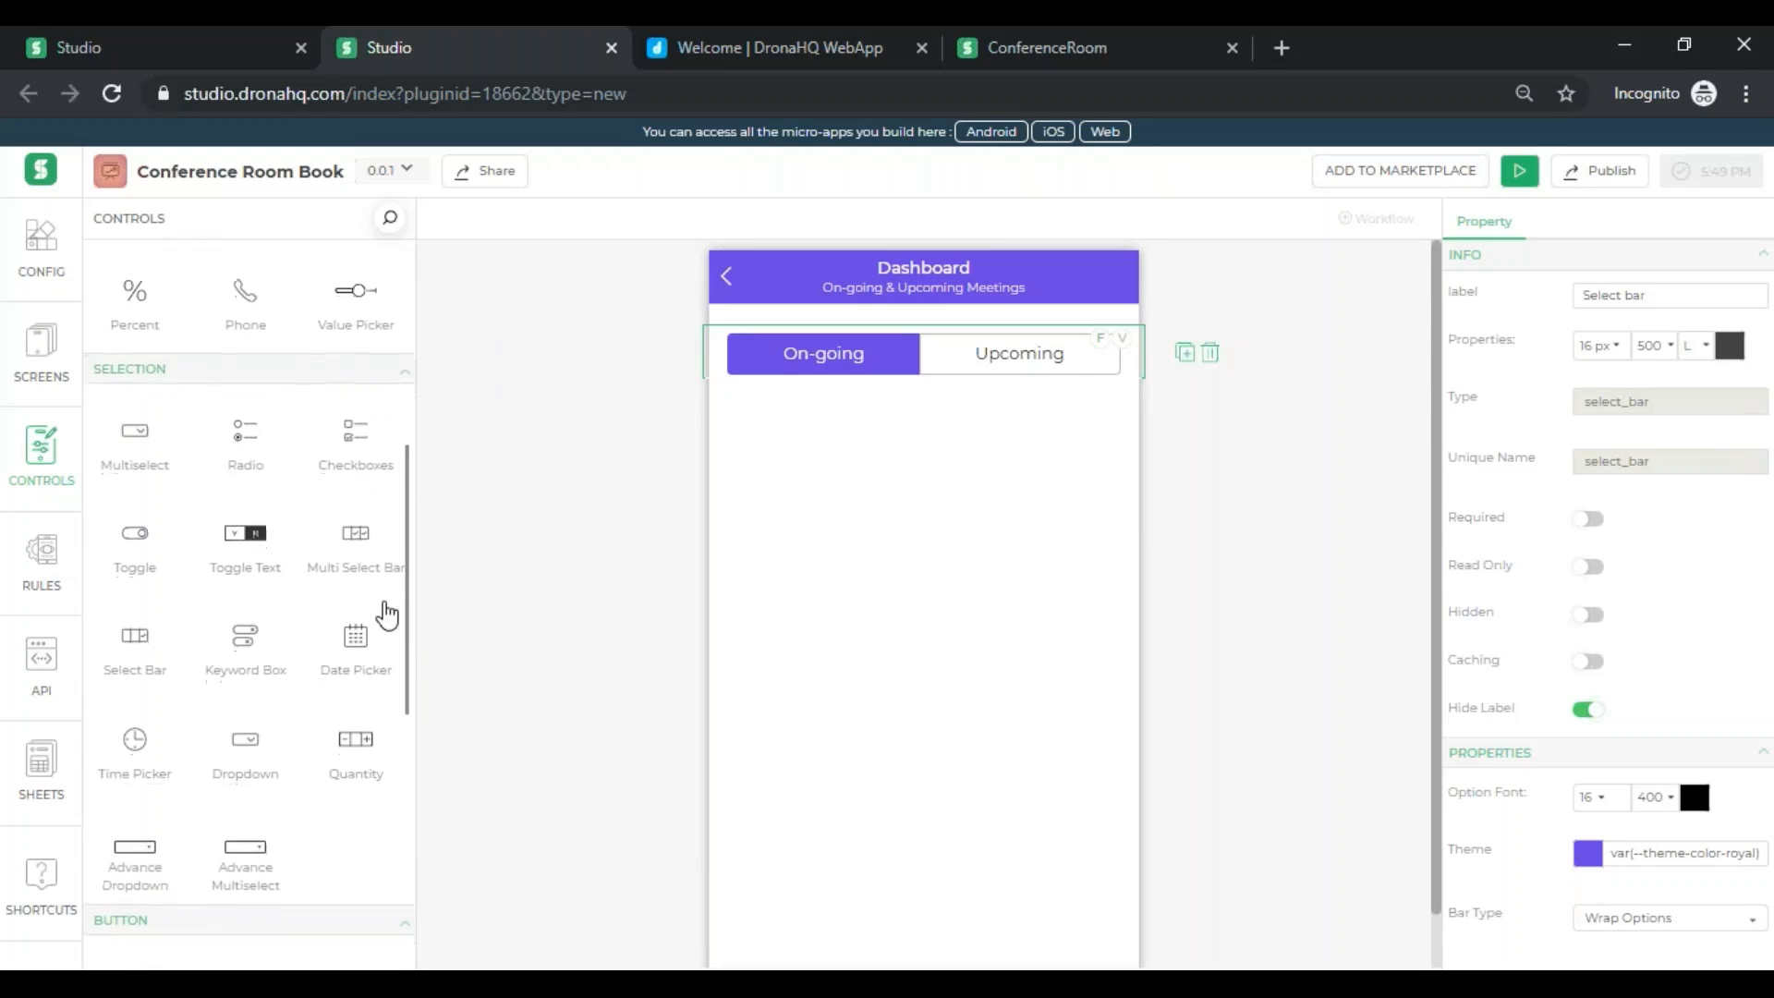
pyautogui.moveTo(359, 644); pyautogui.dragTo(792, 430)
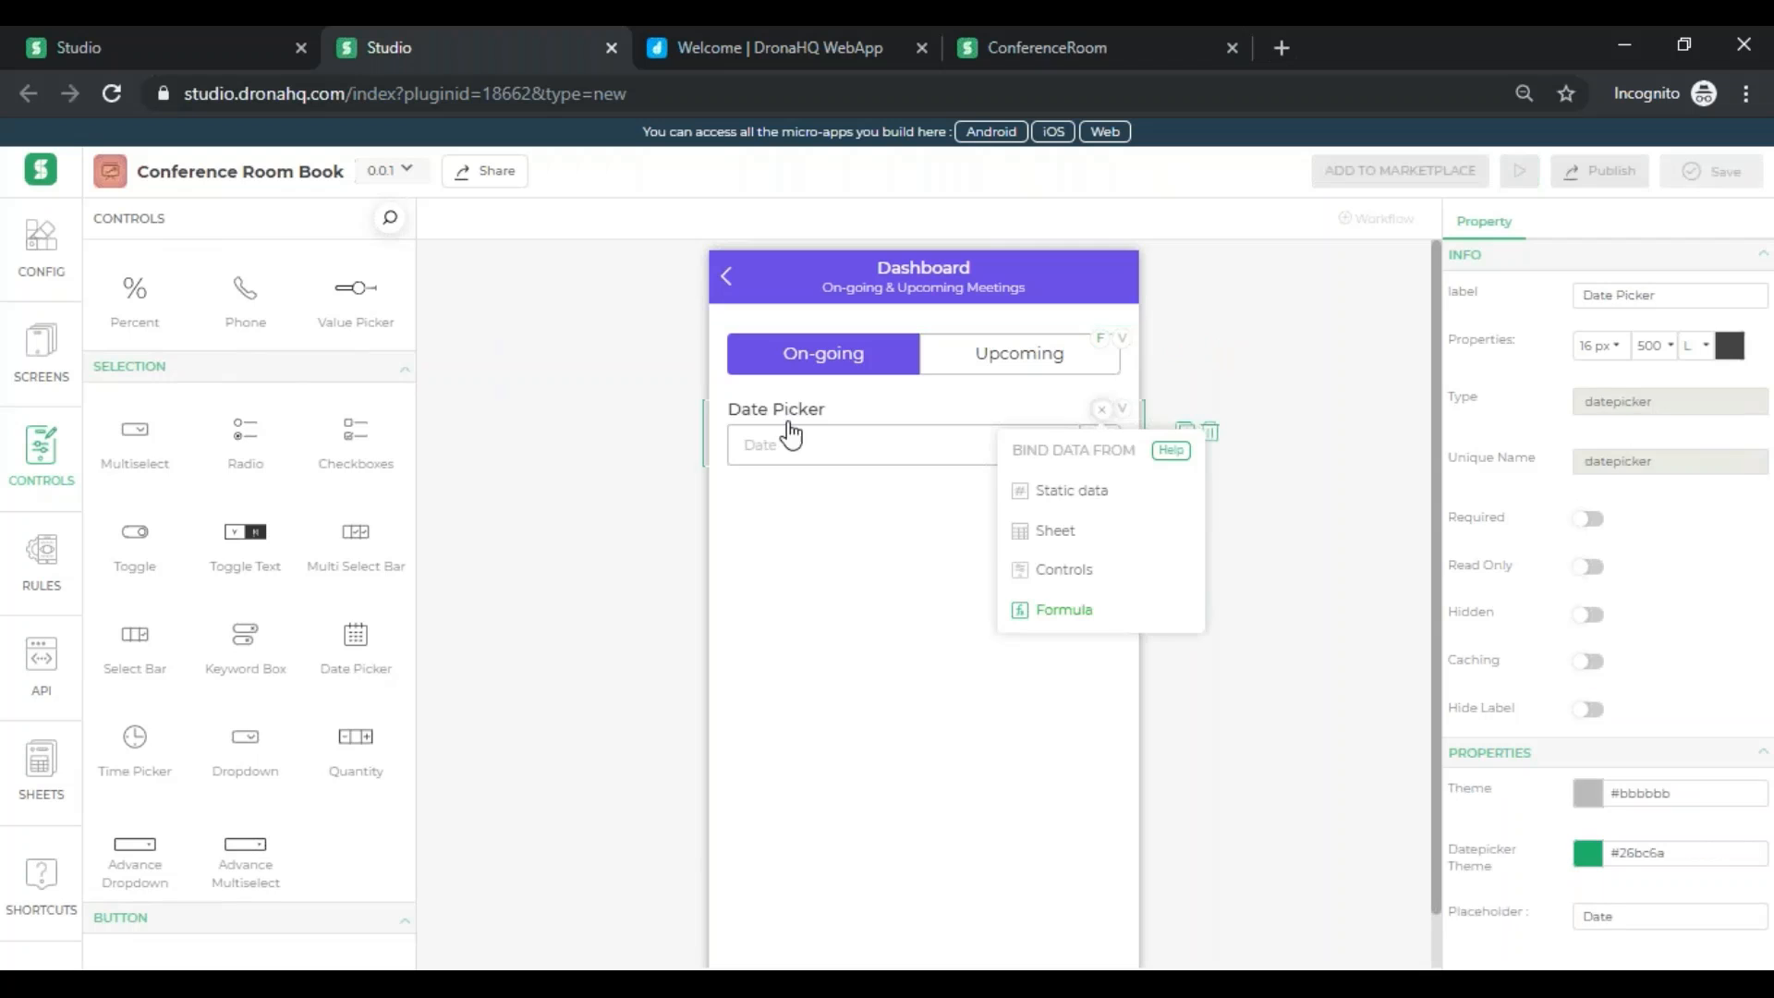
# - Hide the date picker's label and make the field read only
pyautogui.click(1594, 709)
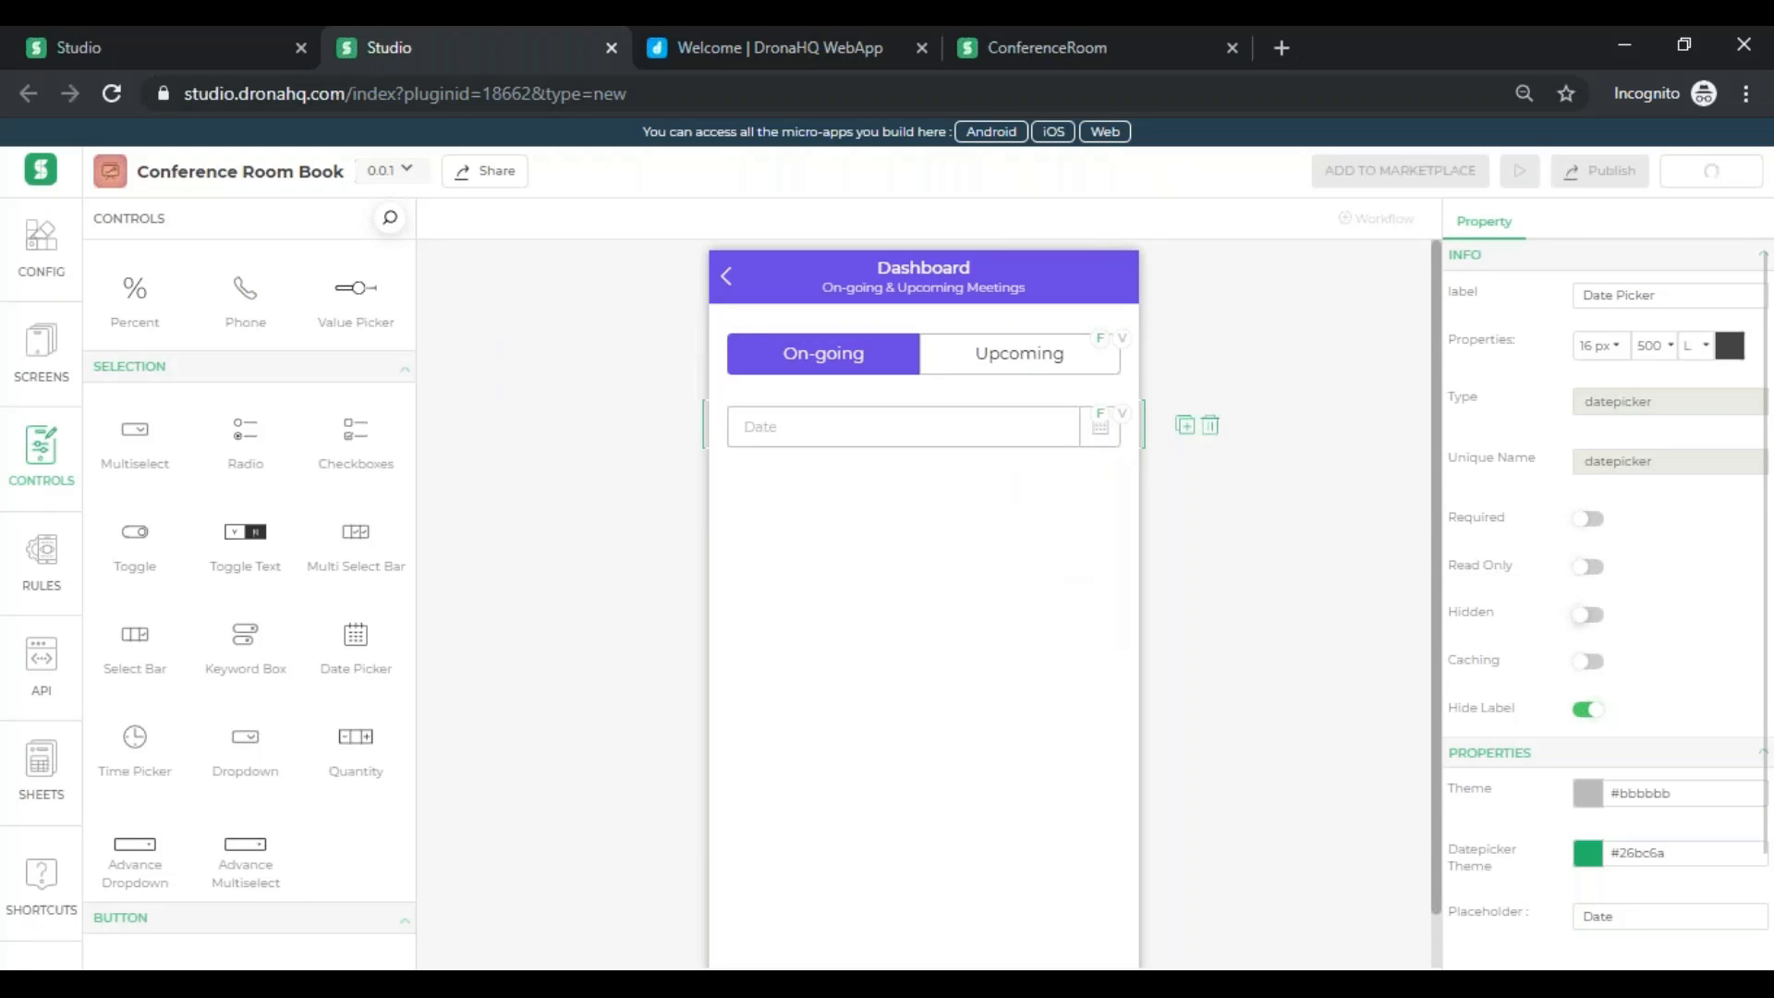
pyautogui.click(1585, 571)
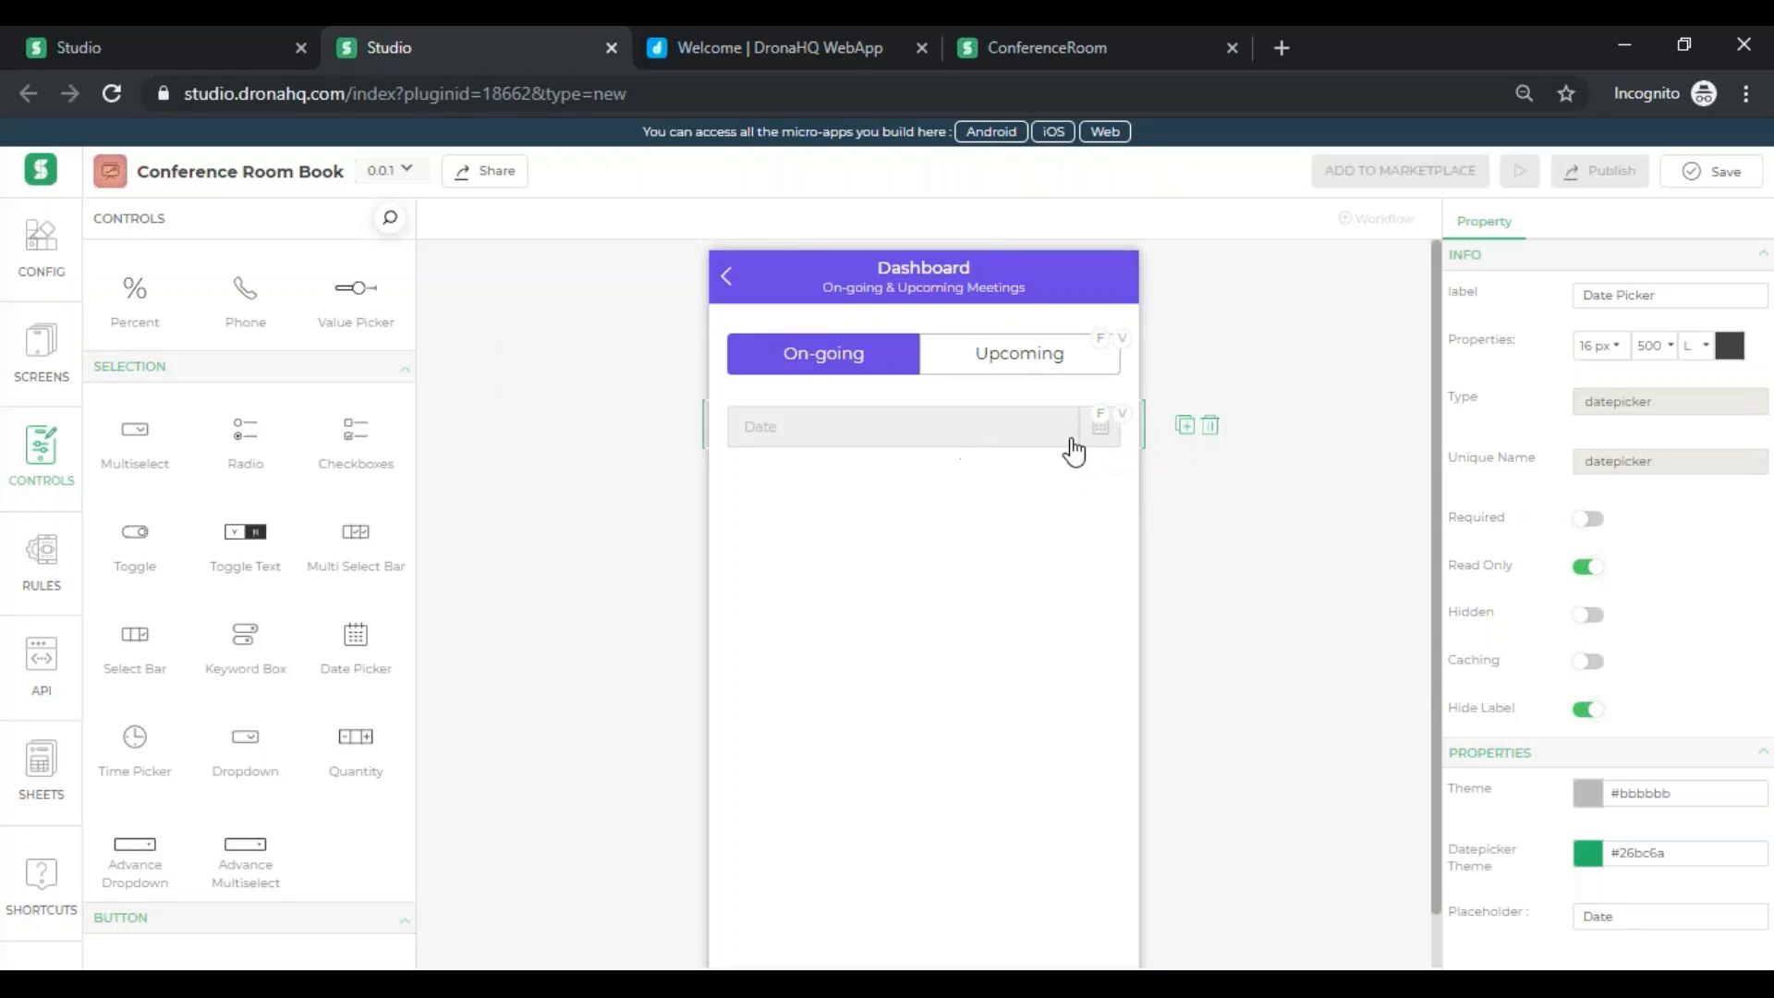
pyautogui.moveTo(1109, 428)
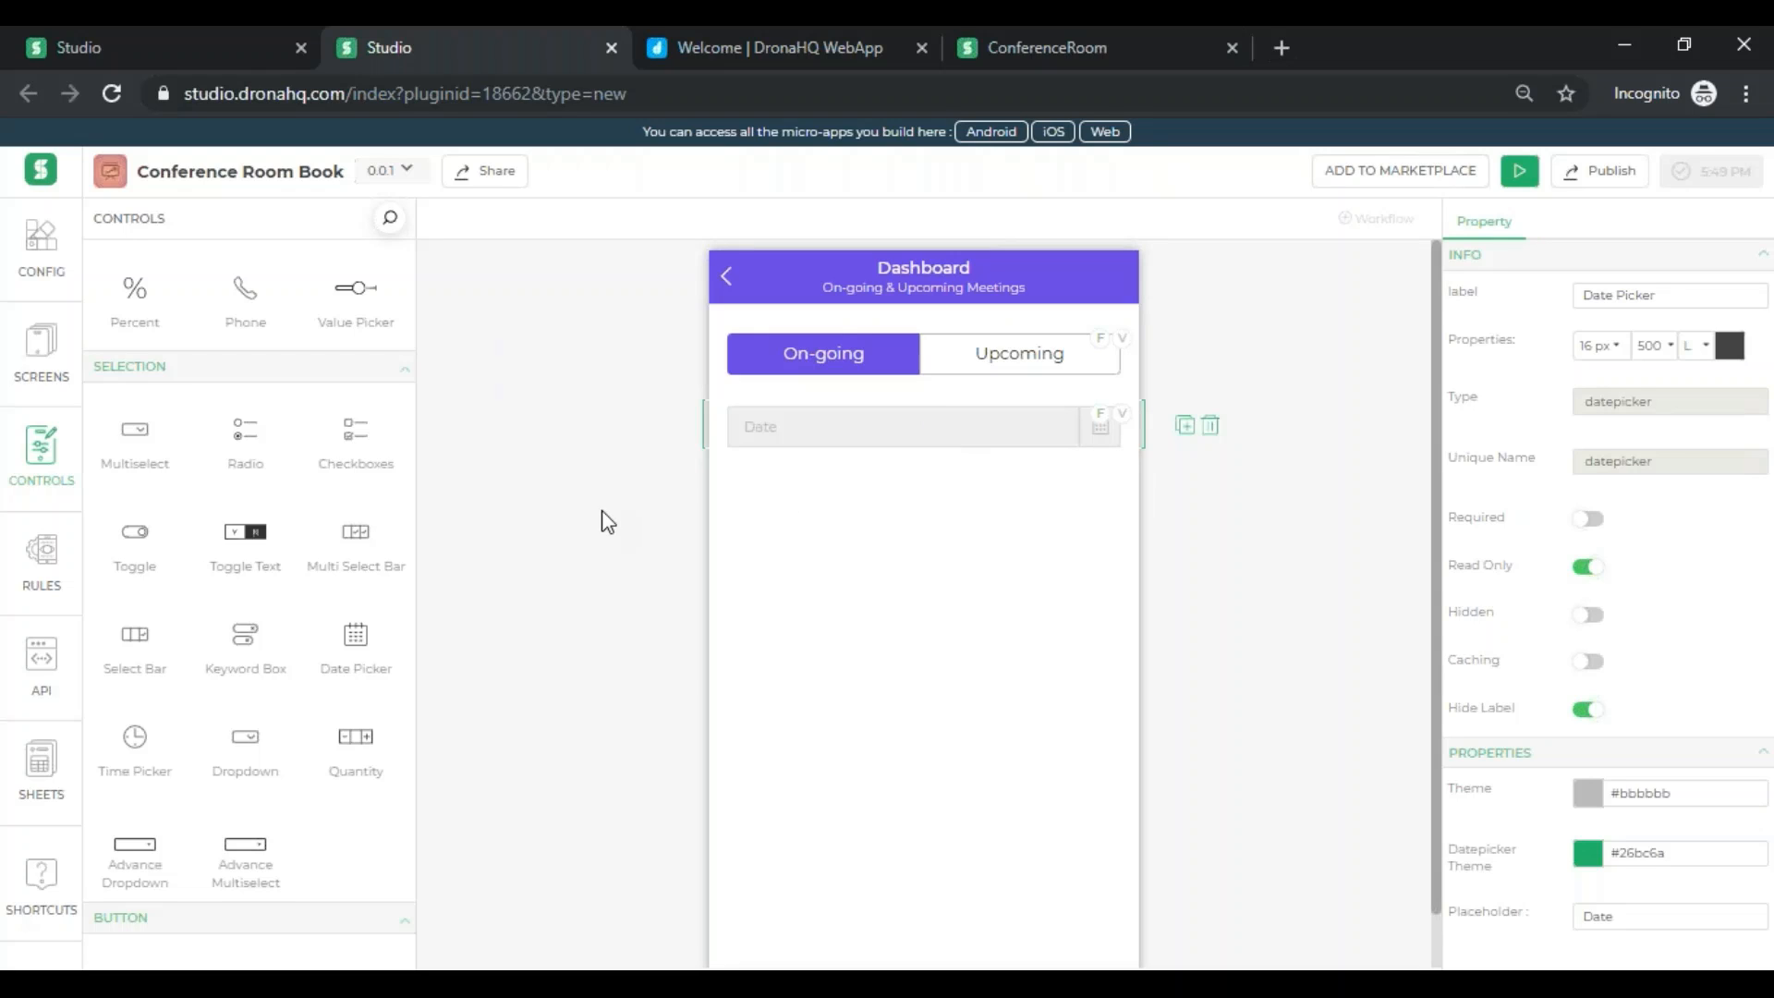
# - Add a List visual control below the date picker on the Dashboard screen
pyautogui.moveTo(408, 487); pyautogui.dragTo(411, 238)
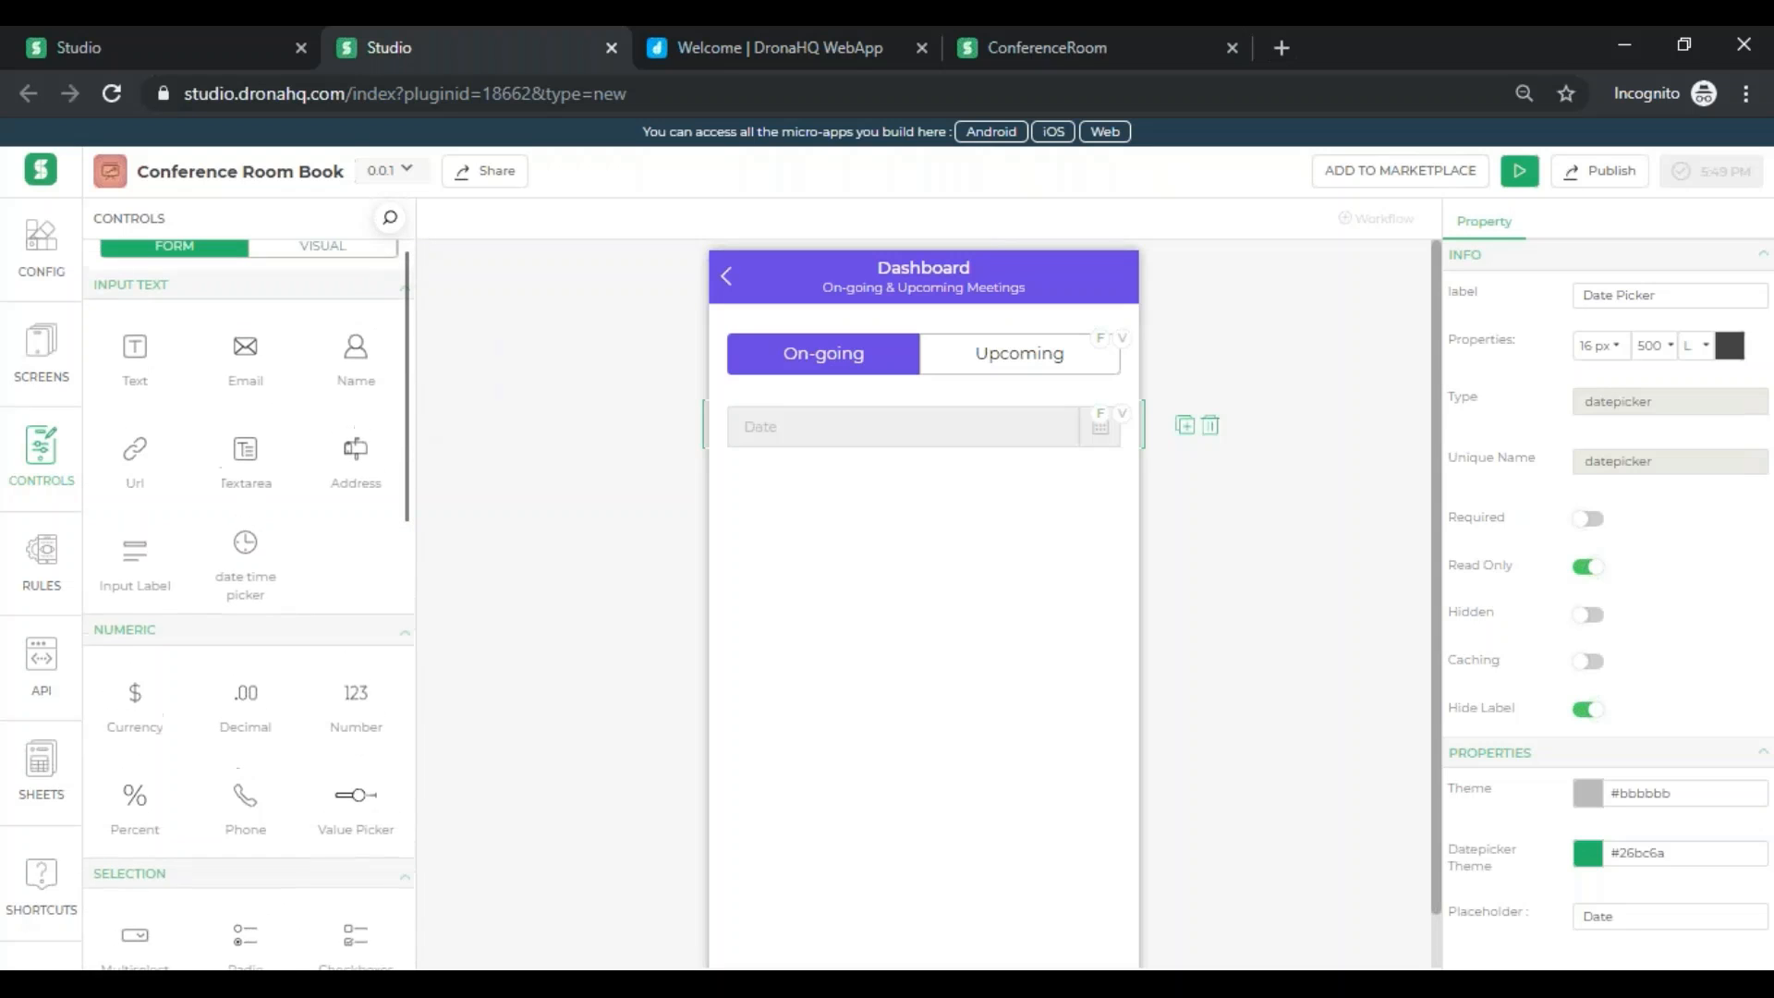
pyautogui.click(322, 265)
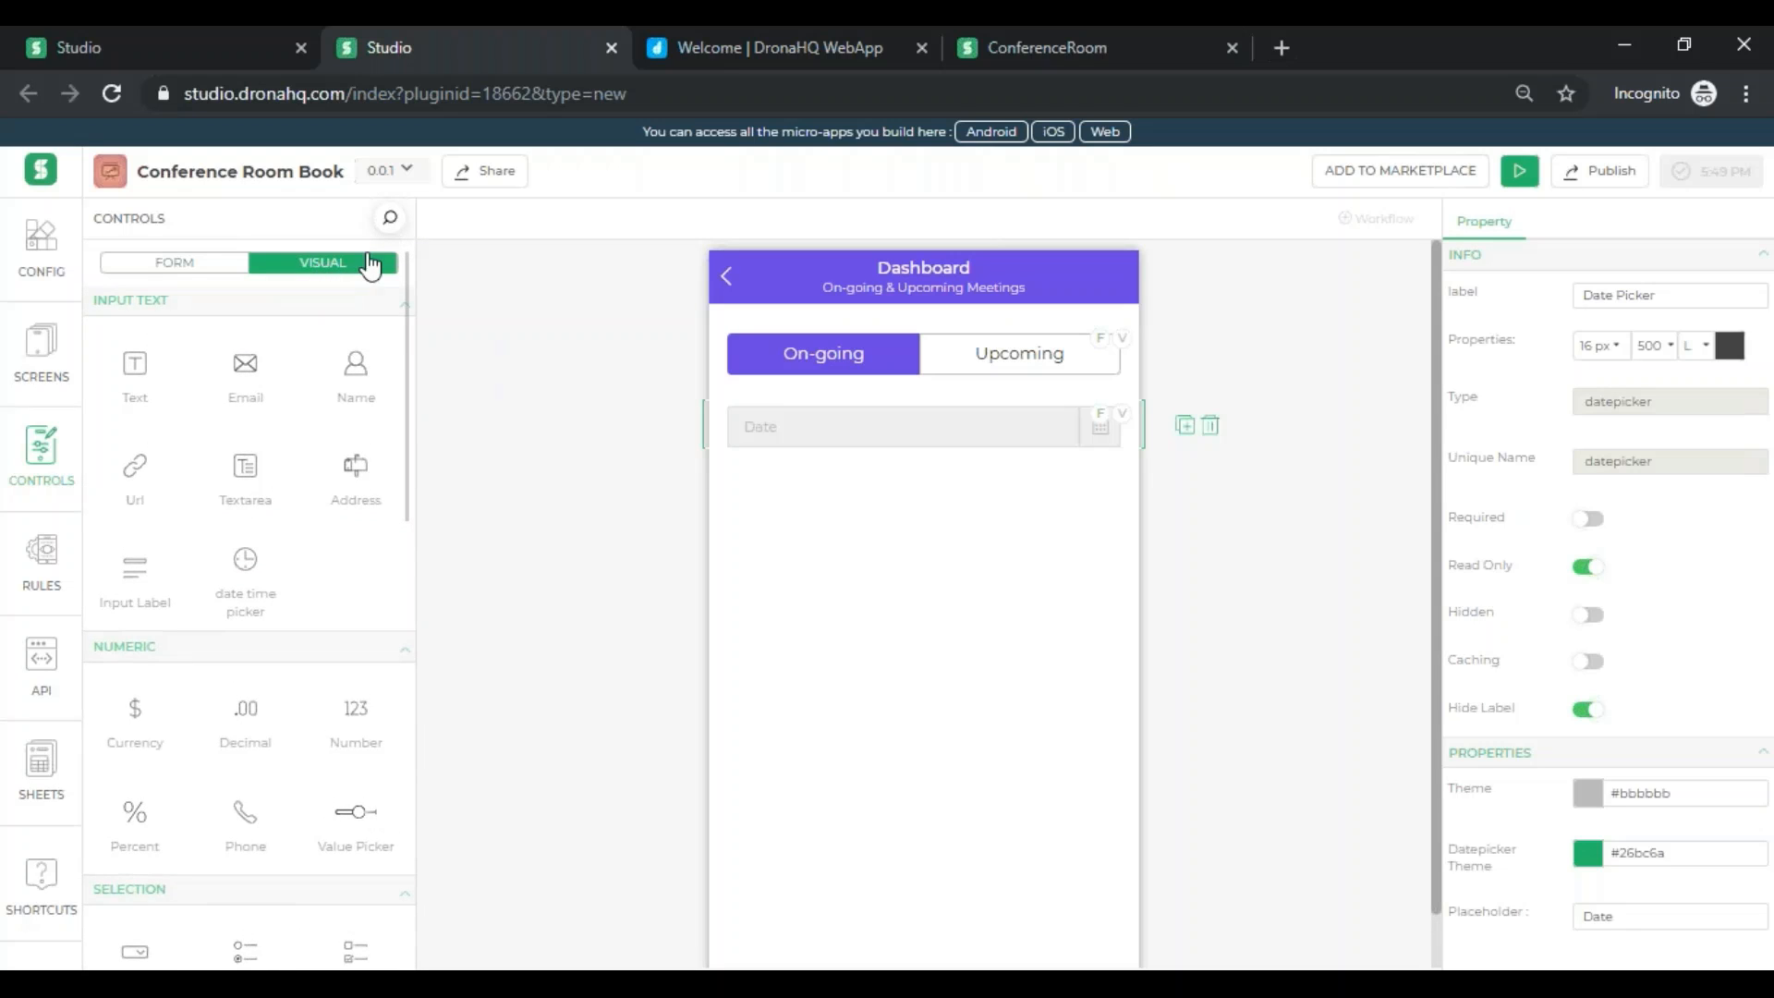
pyautogui.scroll(-1, 407, 324)
pyautogui.moveTo(411, 365); pyautogui.dragTo(399, 695)
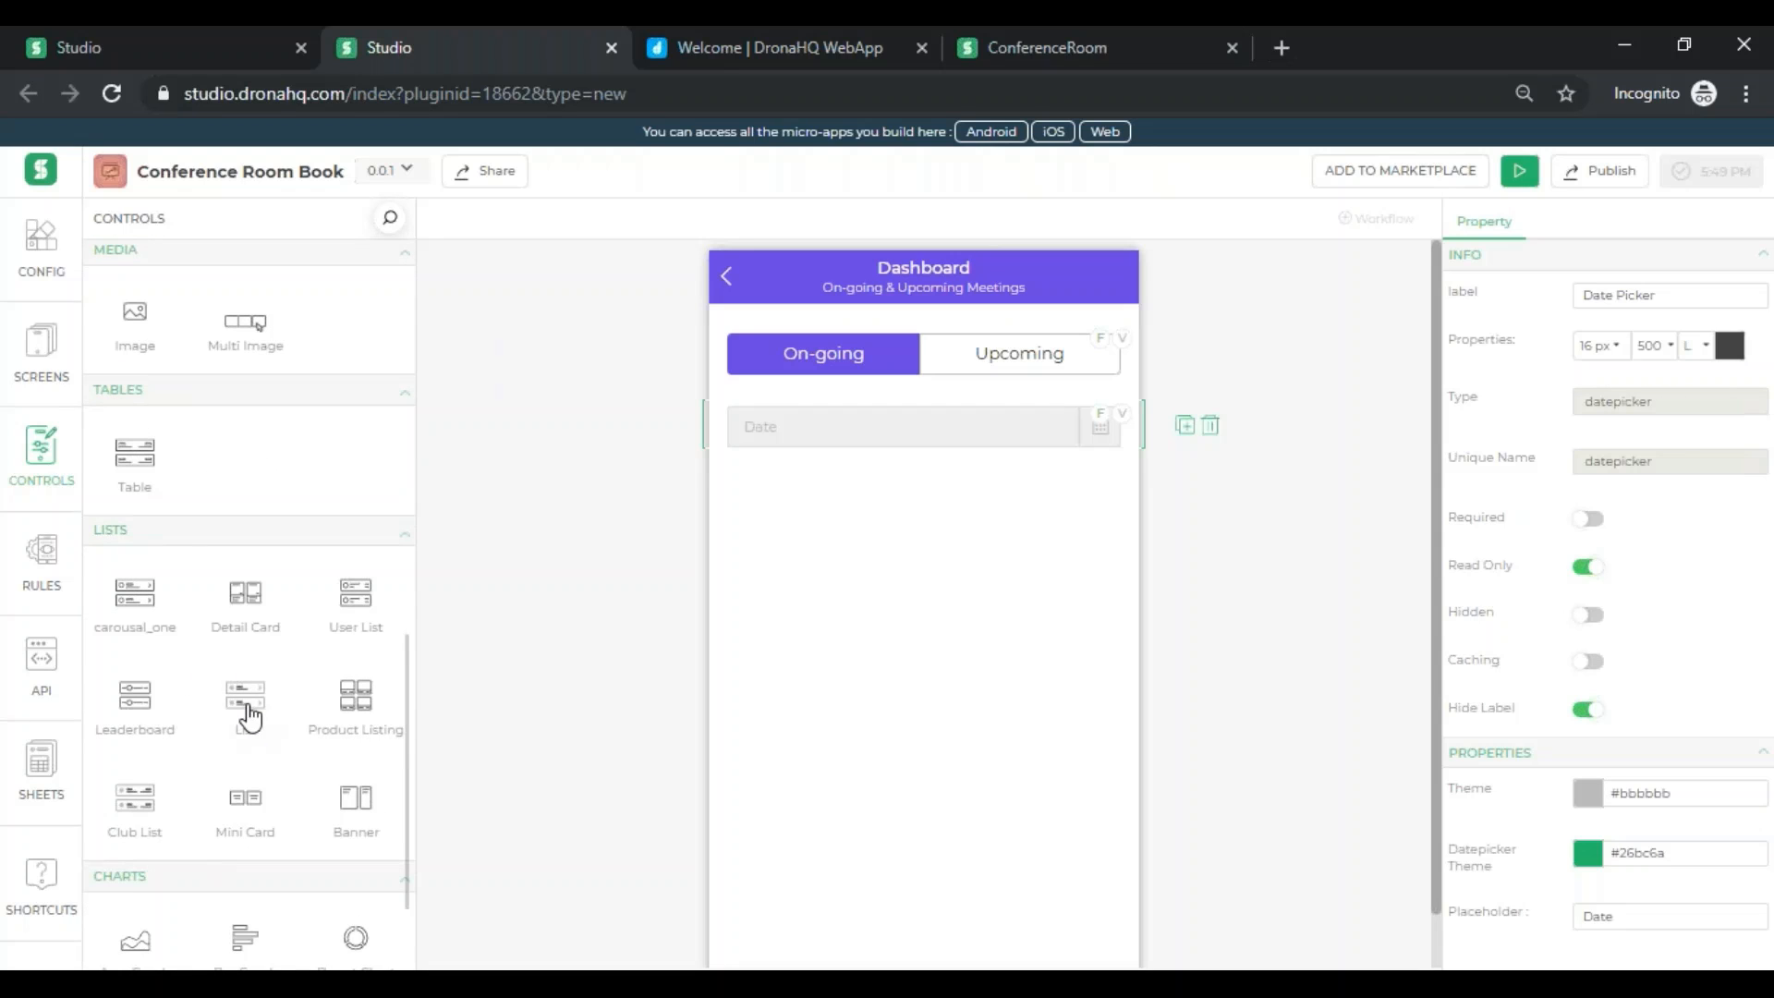
pyautogui.click(246, 707)
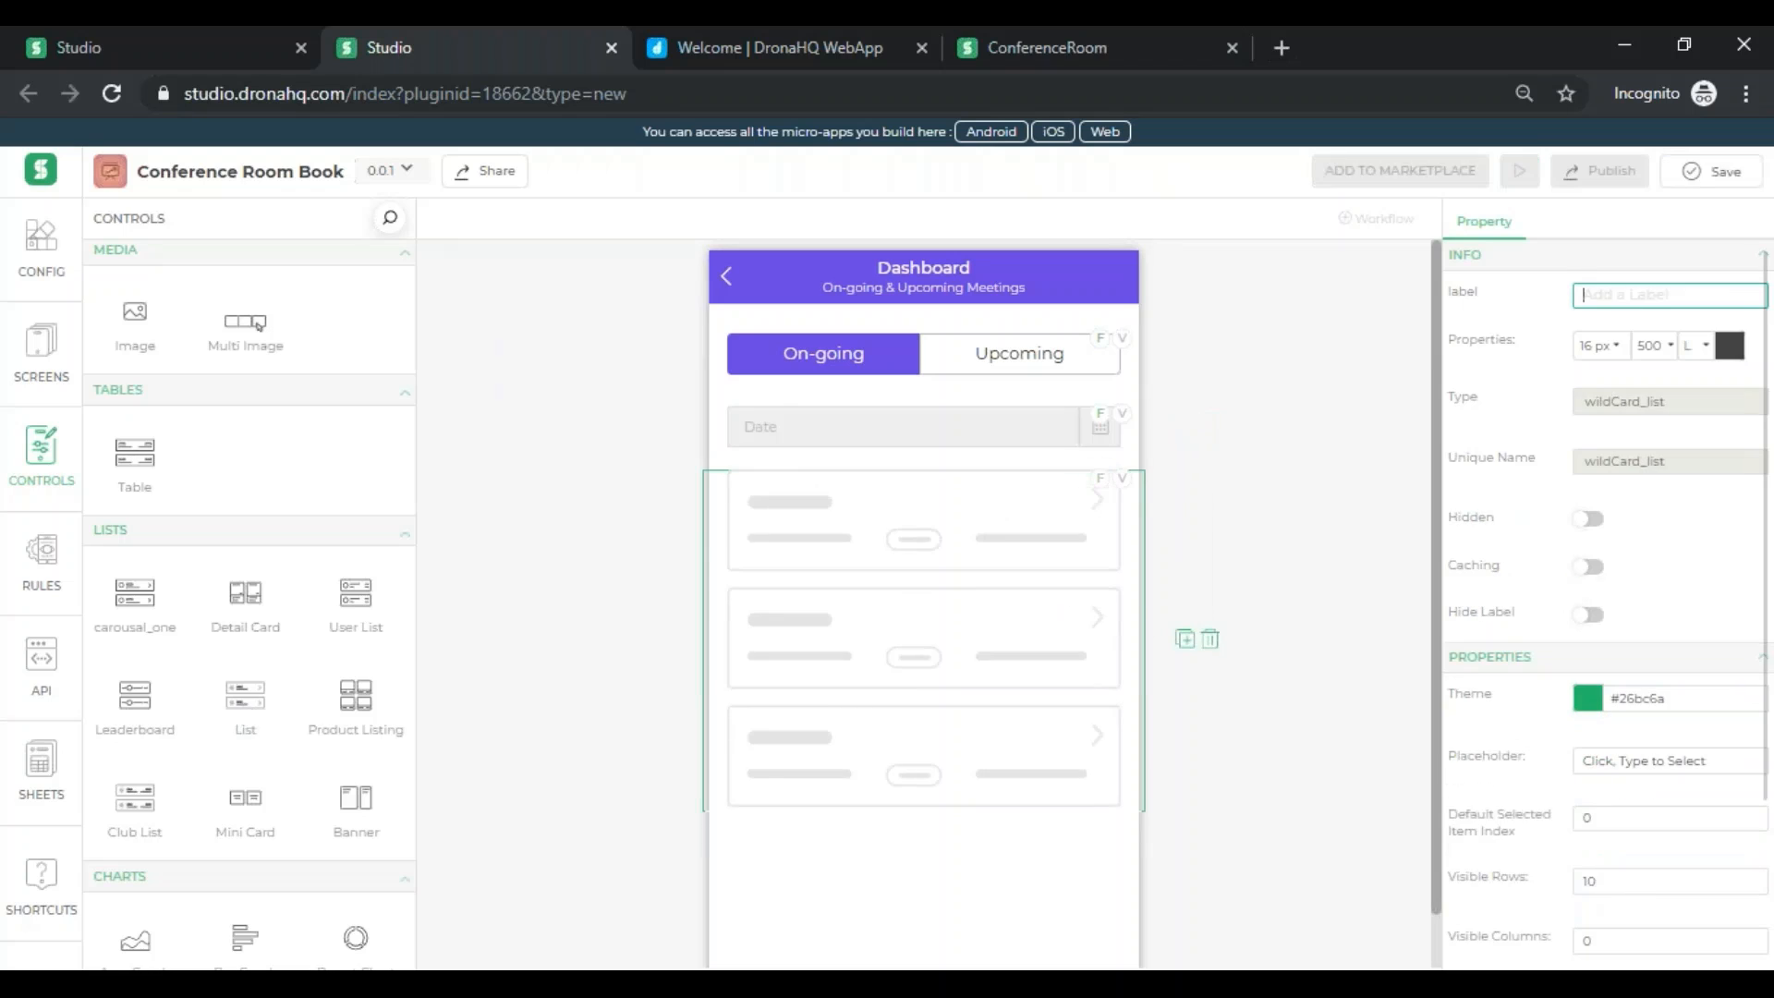
# - Label the new list "ongoing meetings" and hide its label on the Dashboard screen
pyautogui.hotkey('ctrl', 's')
pyautogui.write('ongoing')
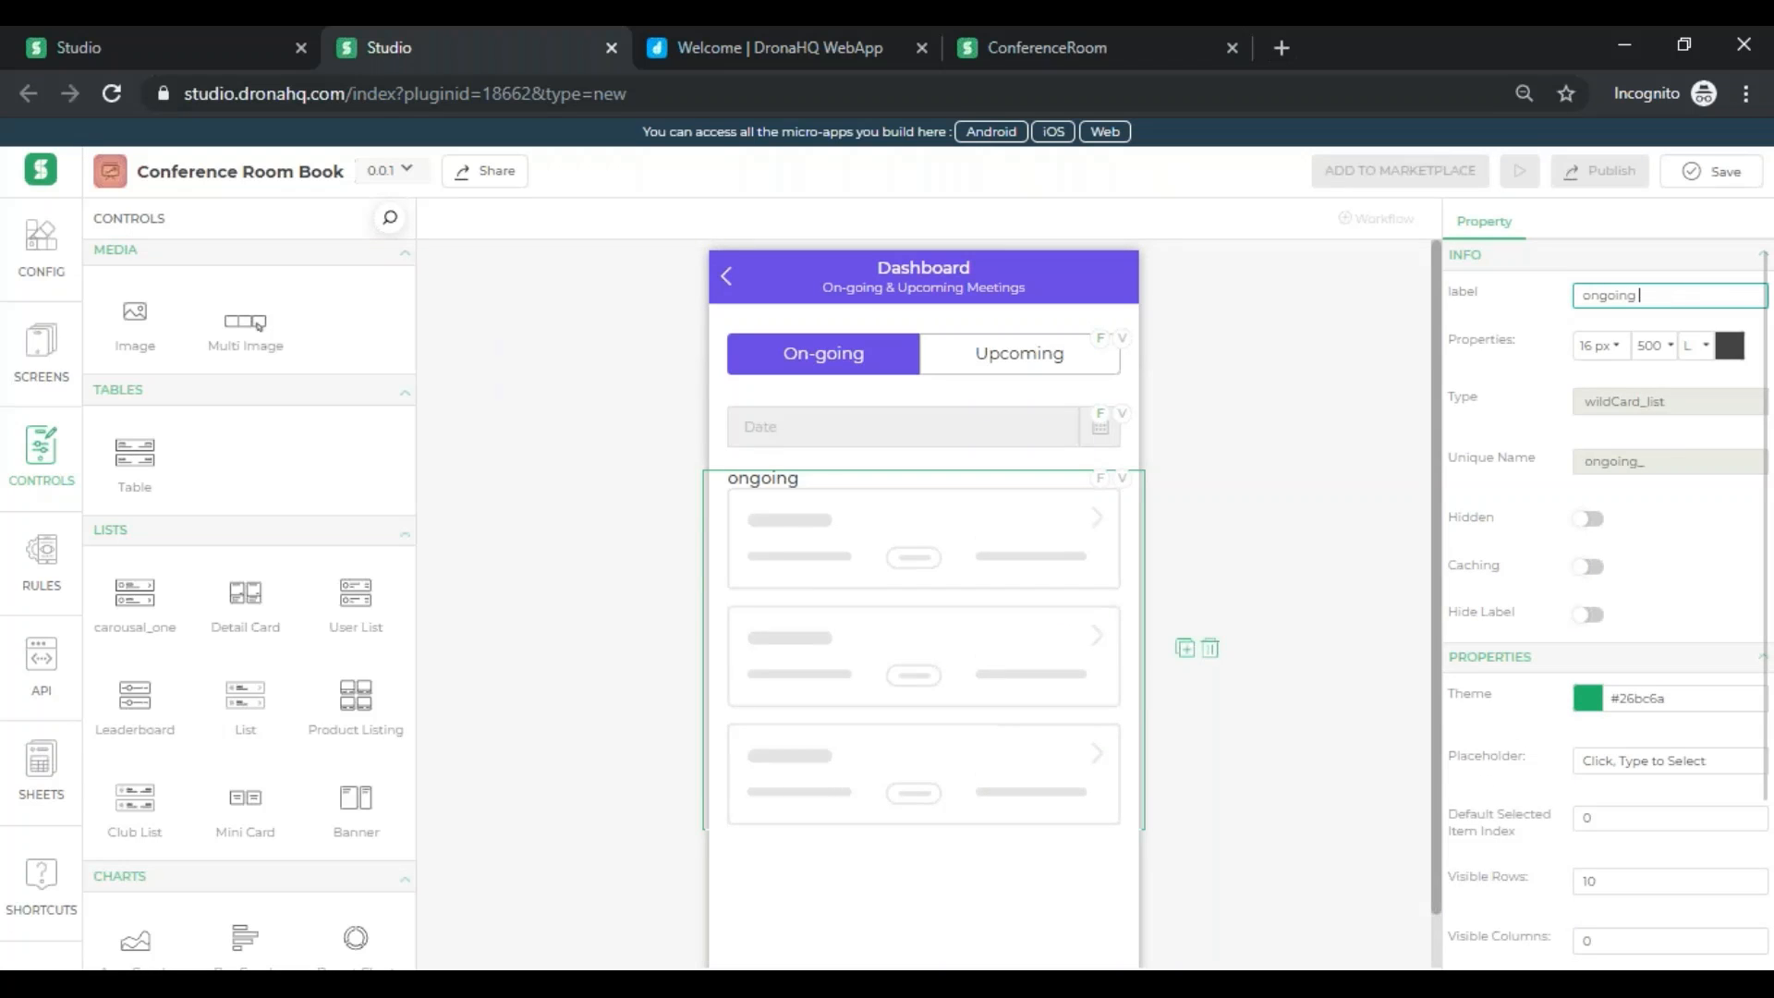
pyautogui.write(' meetings')
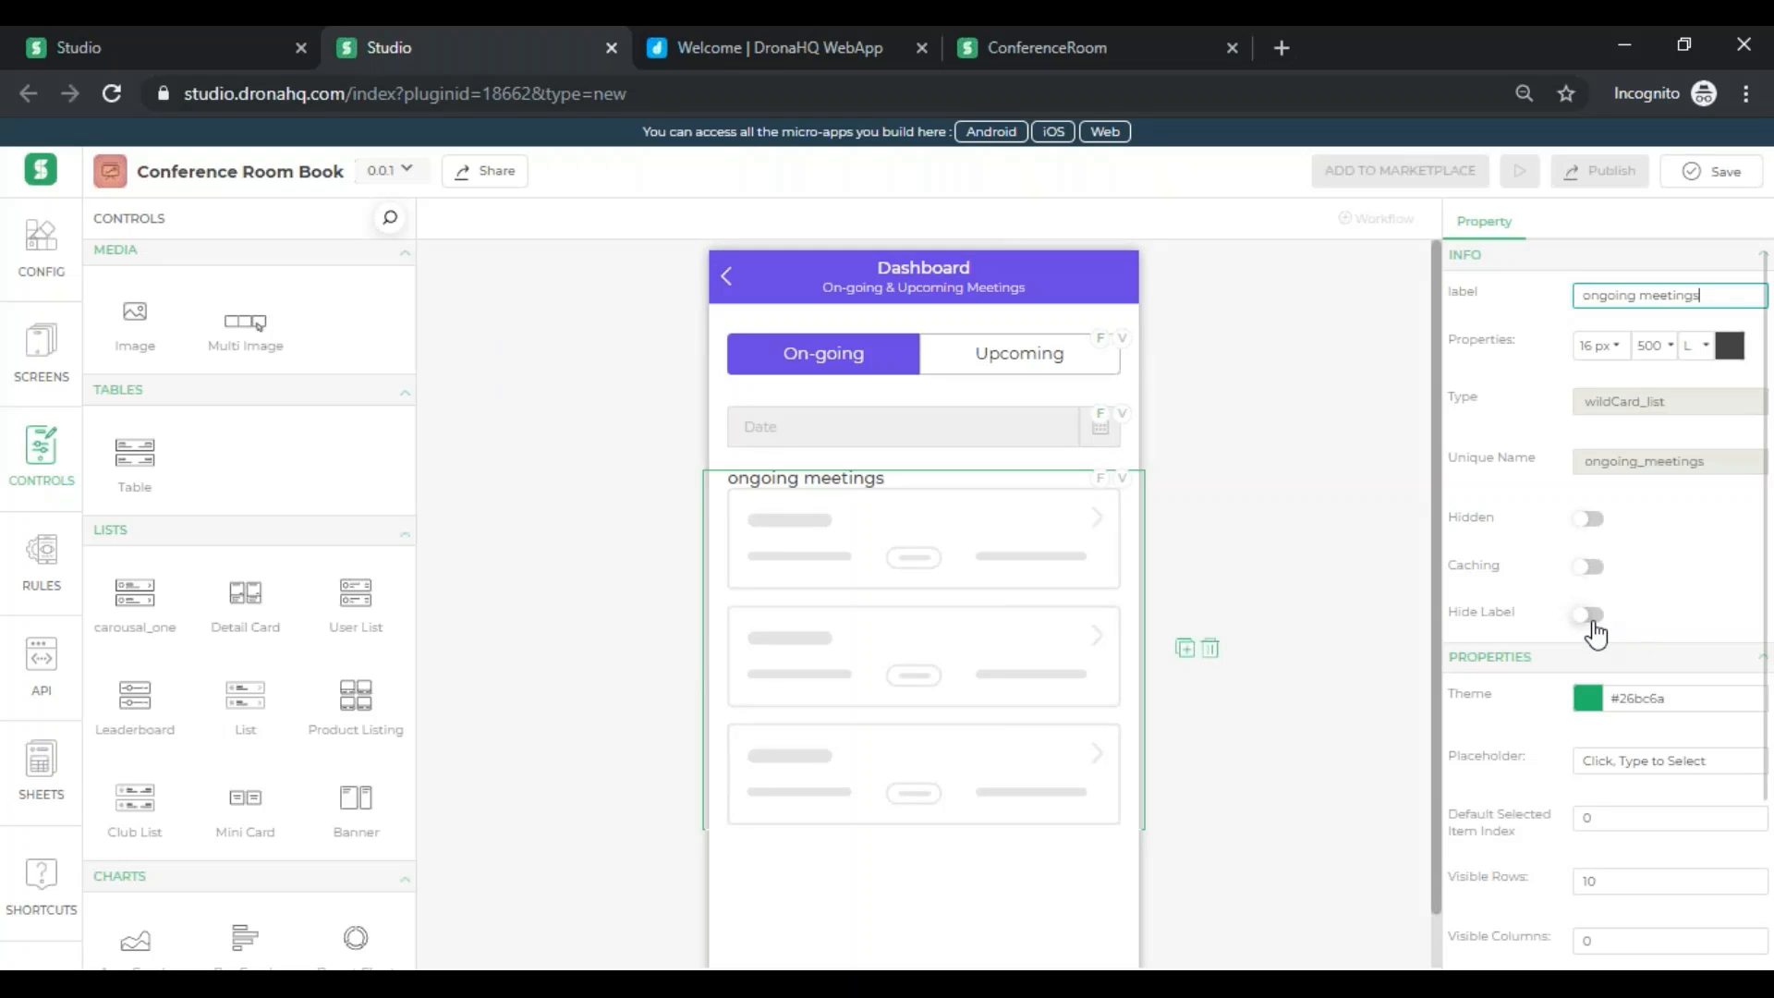
pyautogui.click(1595, 634)
pyautogui.click(1589, 615)
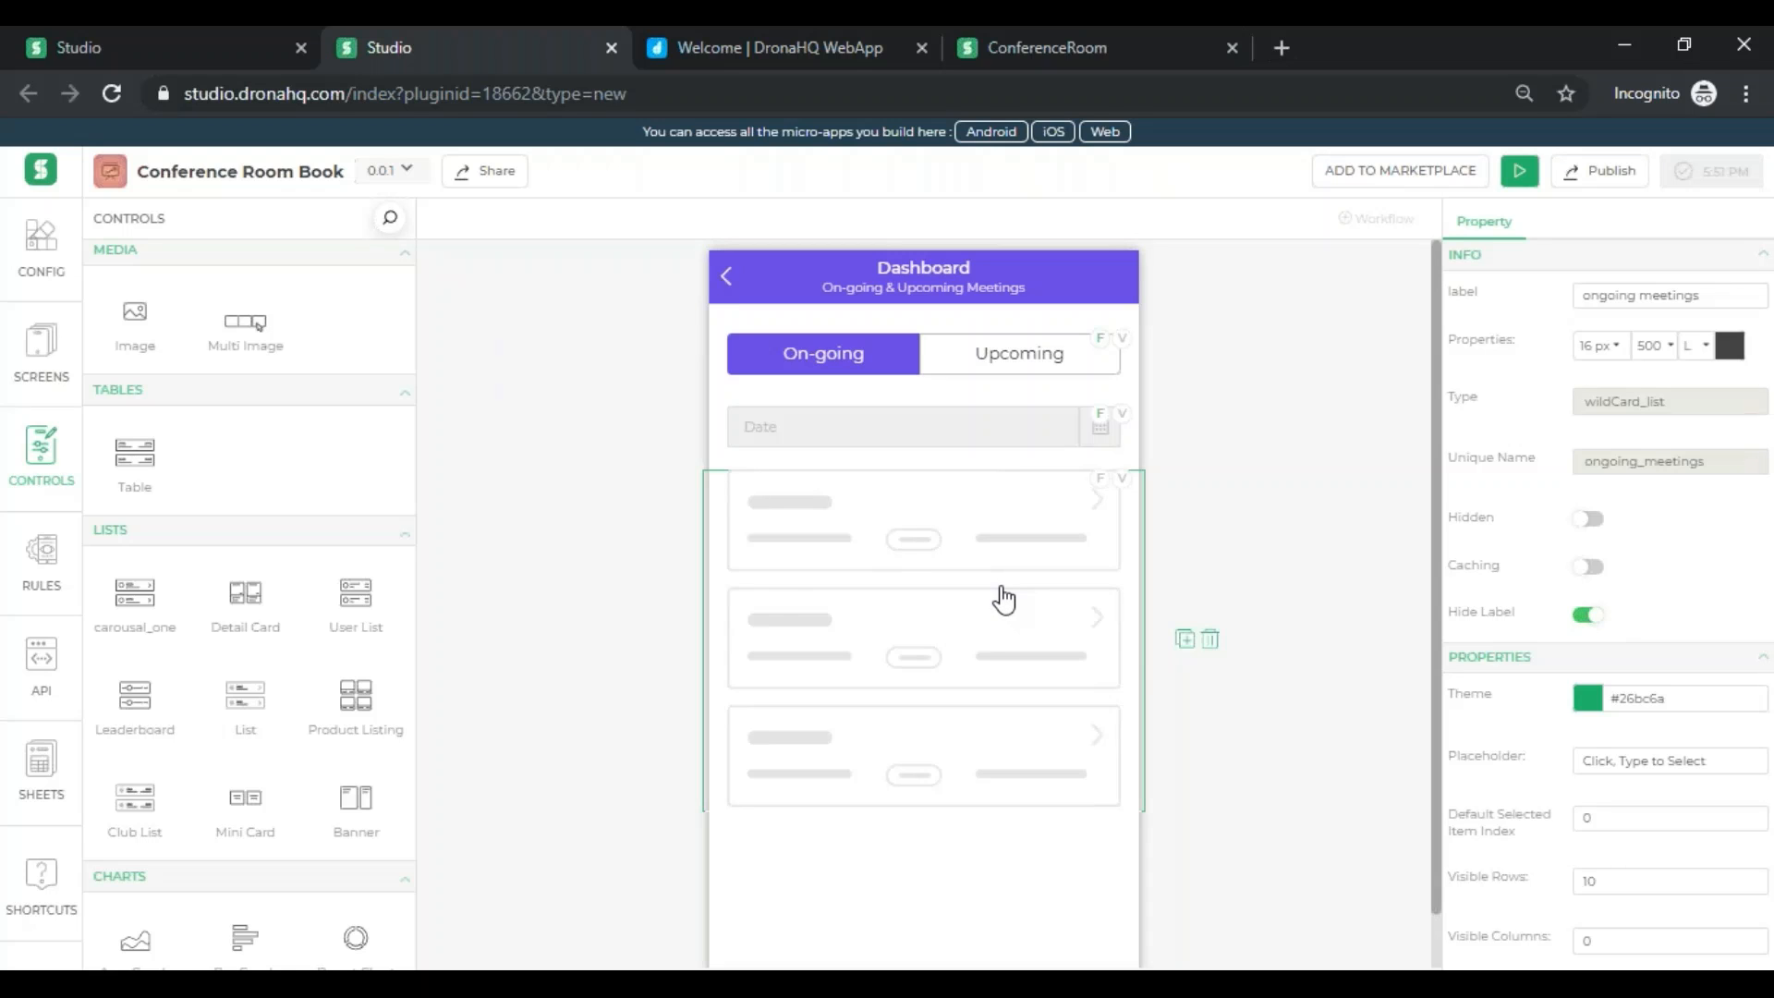
# - Start a formula data binding for the ongoing meetings list with ConferenceRoom as the source sheet
pyautogui.click(1102, 482)
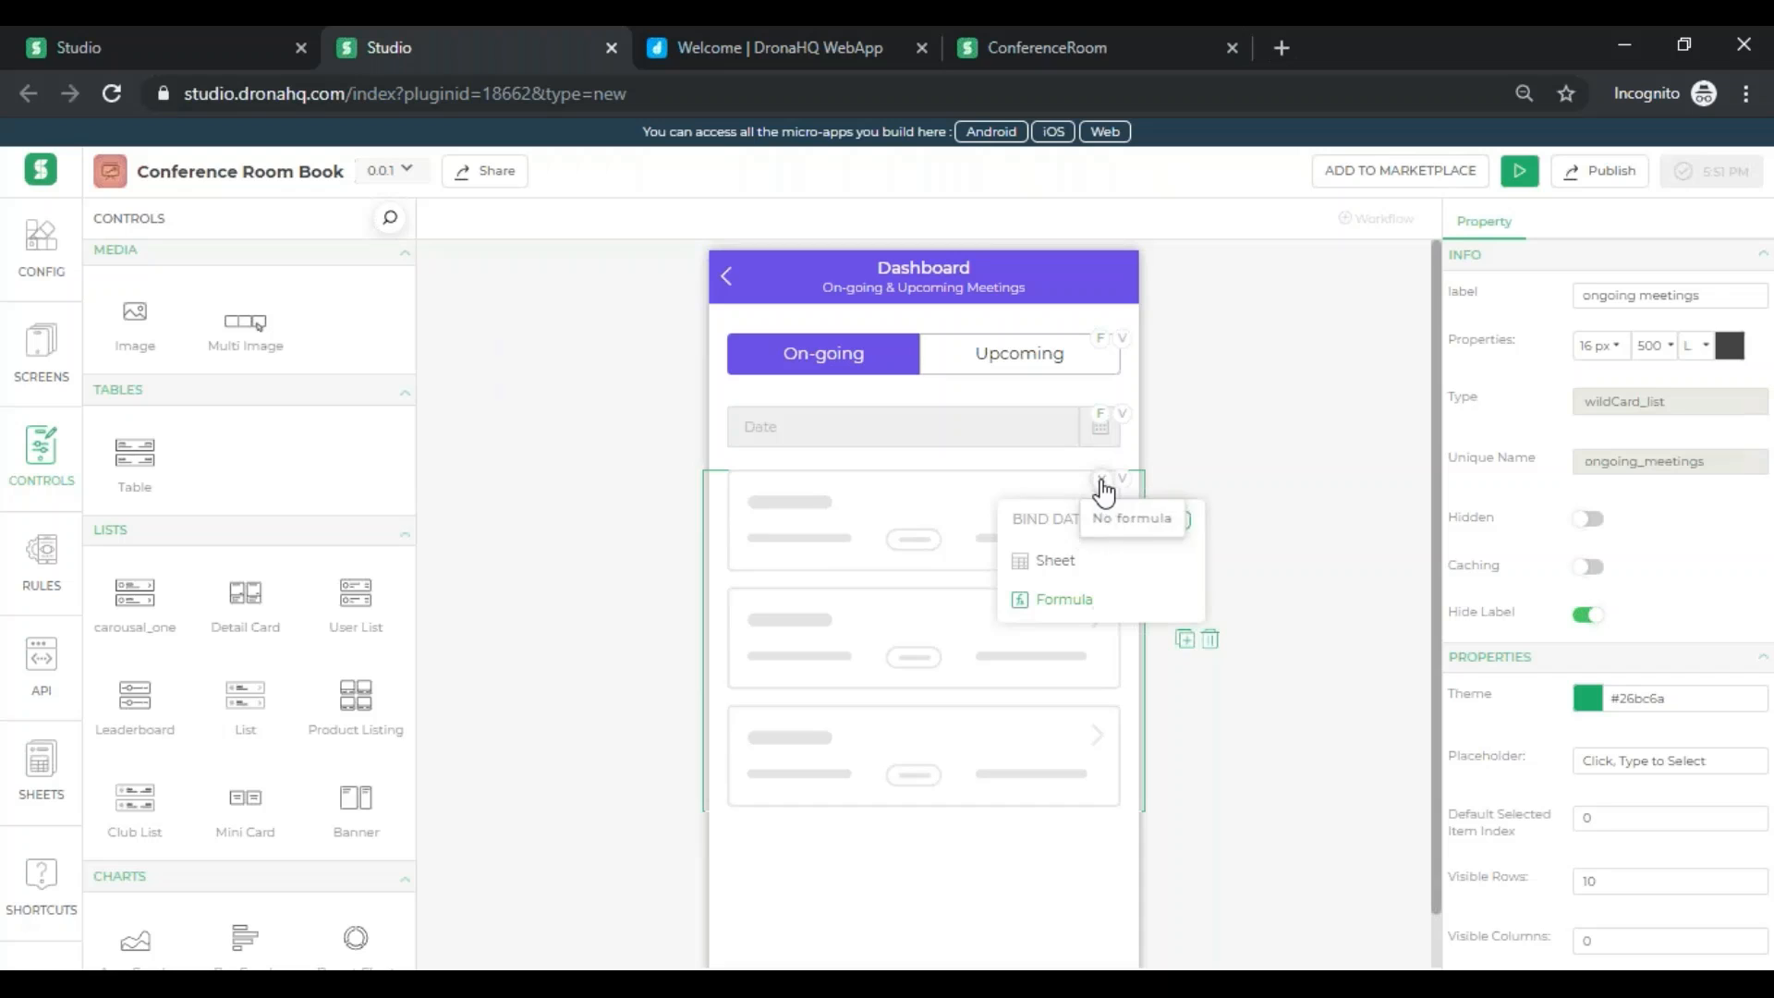
pyautogui.click(1063, 600)
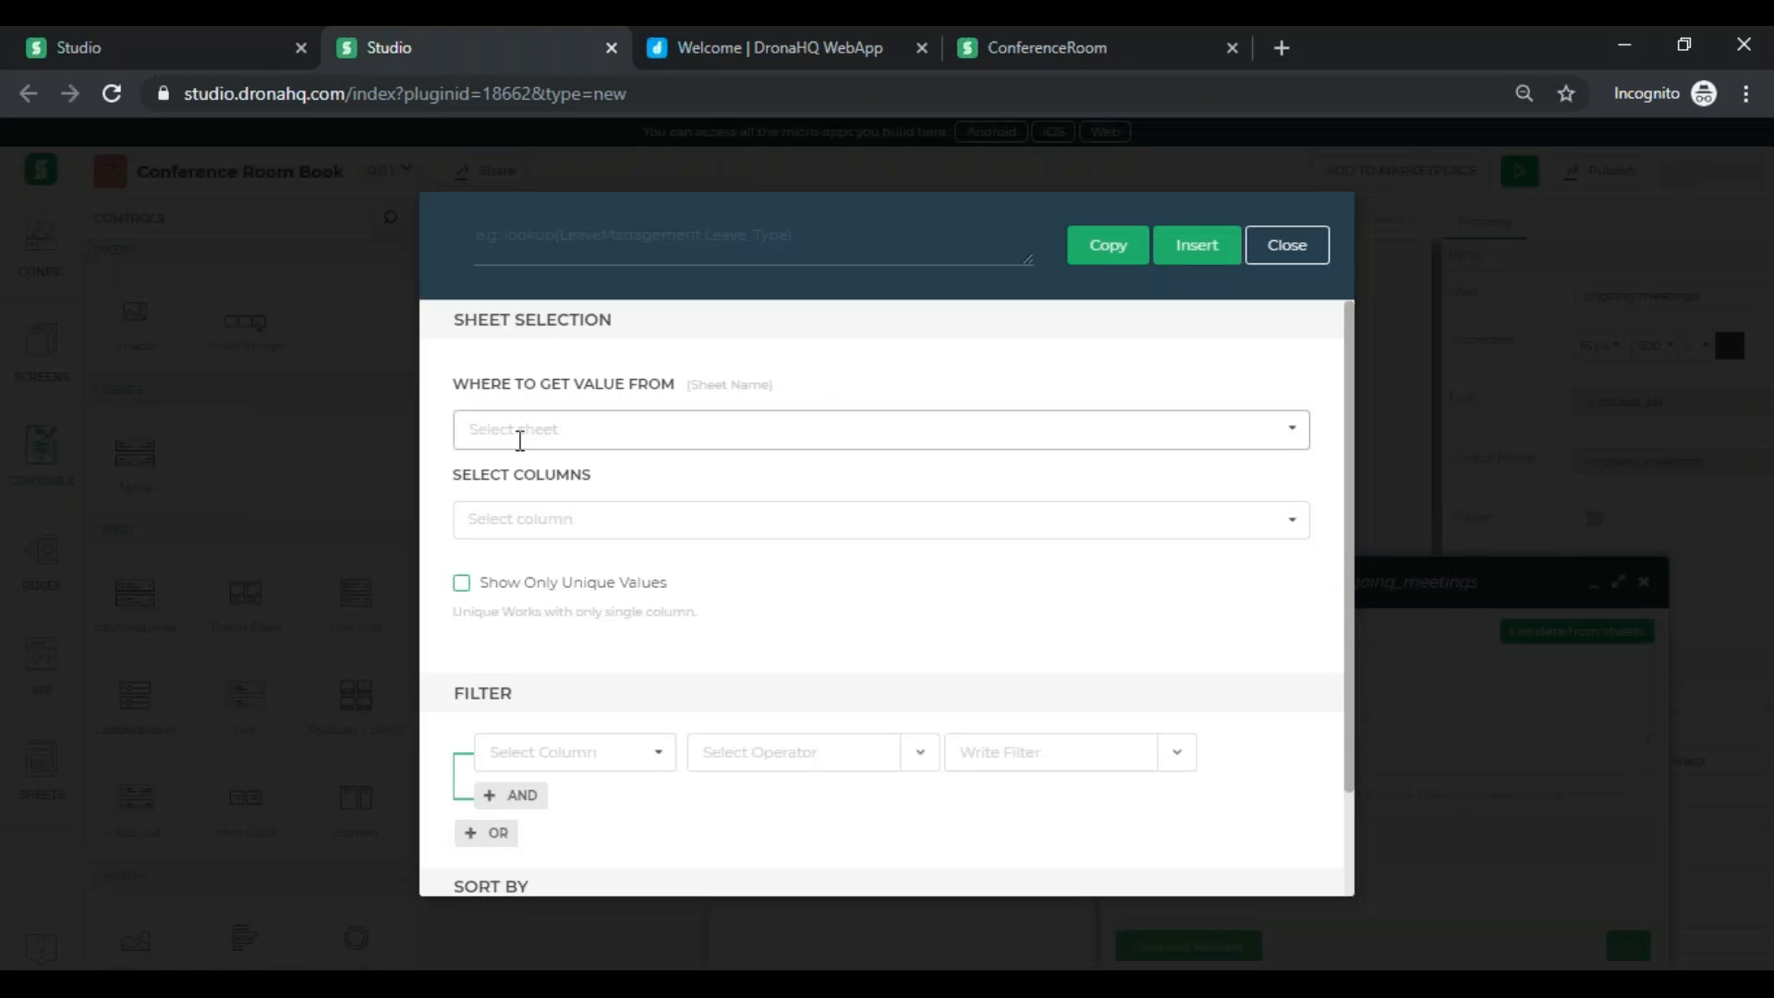
pyautogui.click(594, 427)
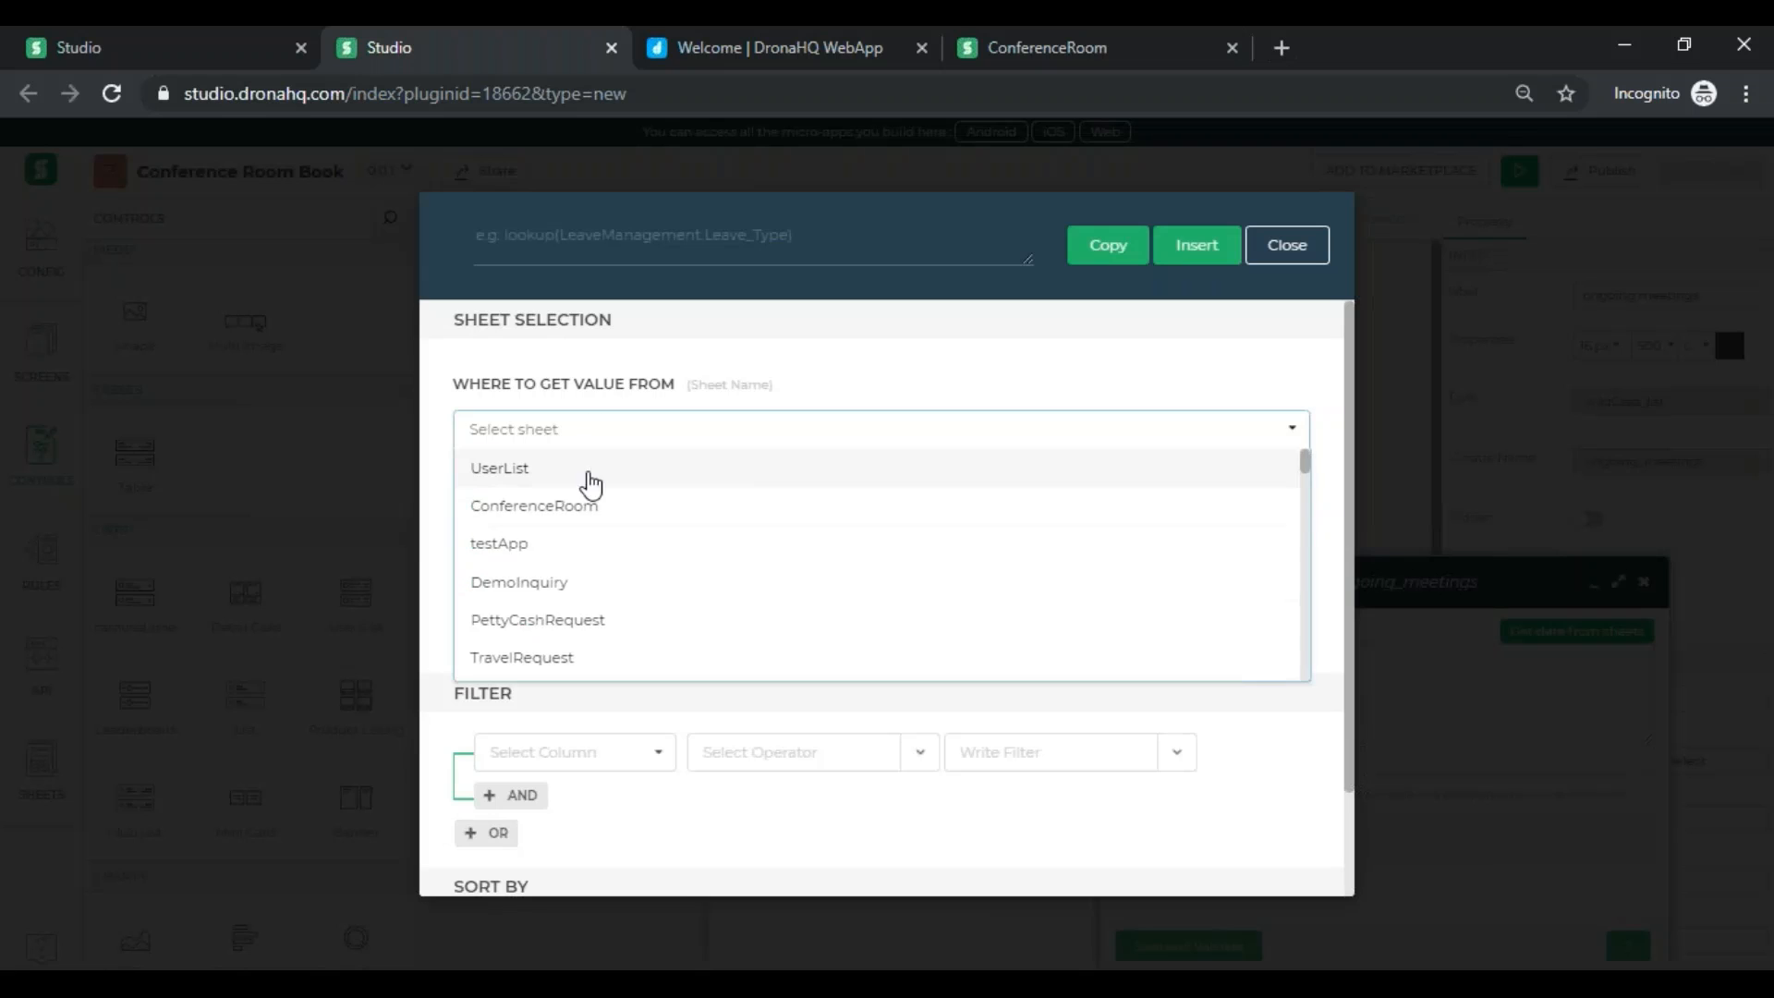
pyautogui.click(586, 509)
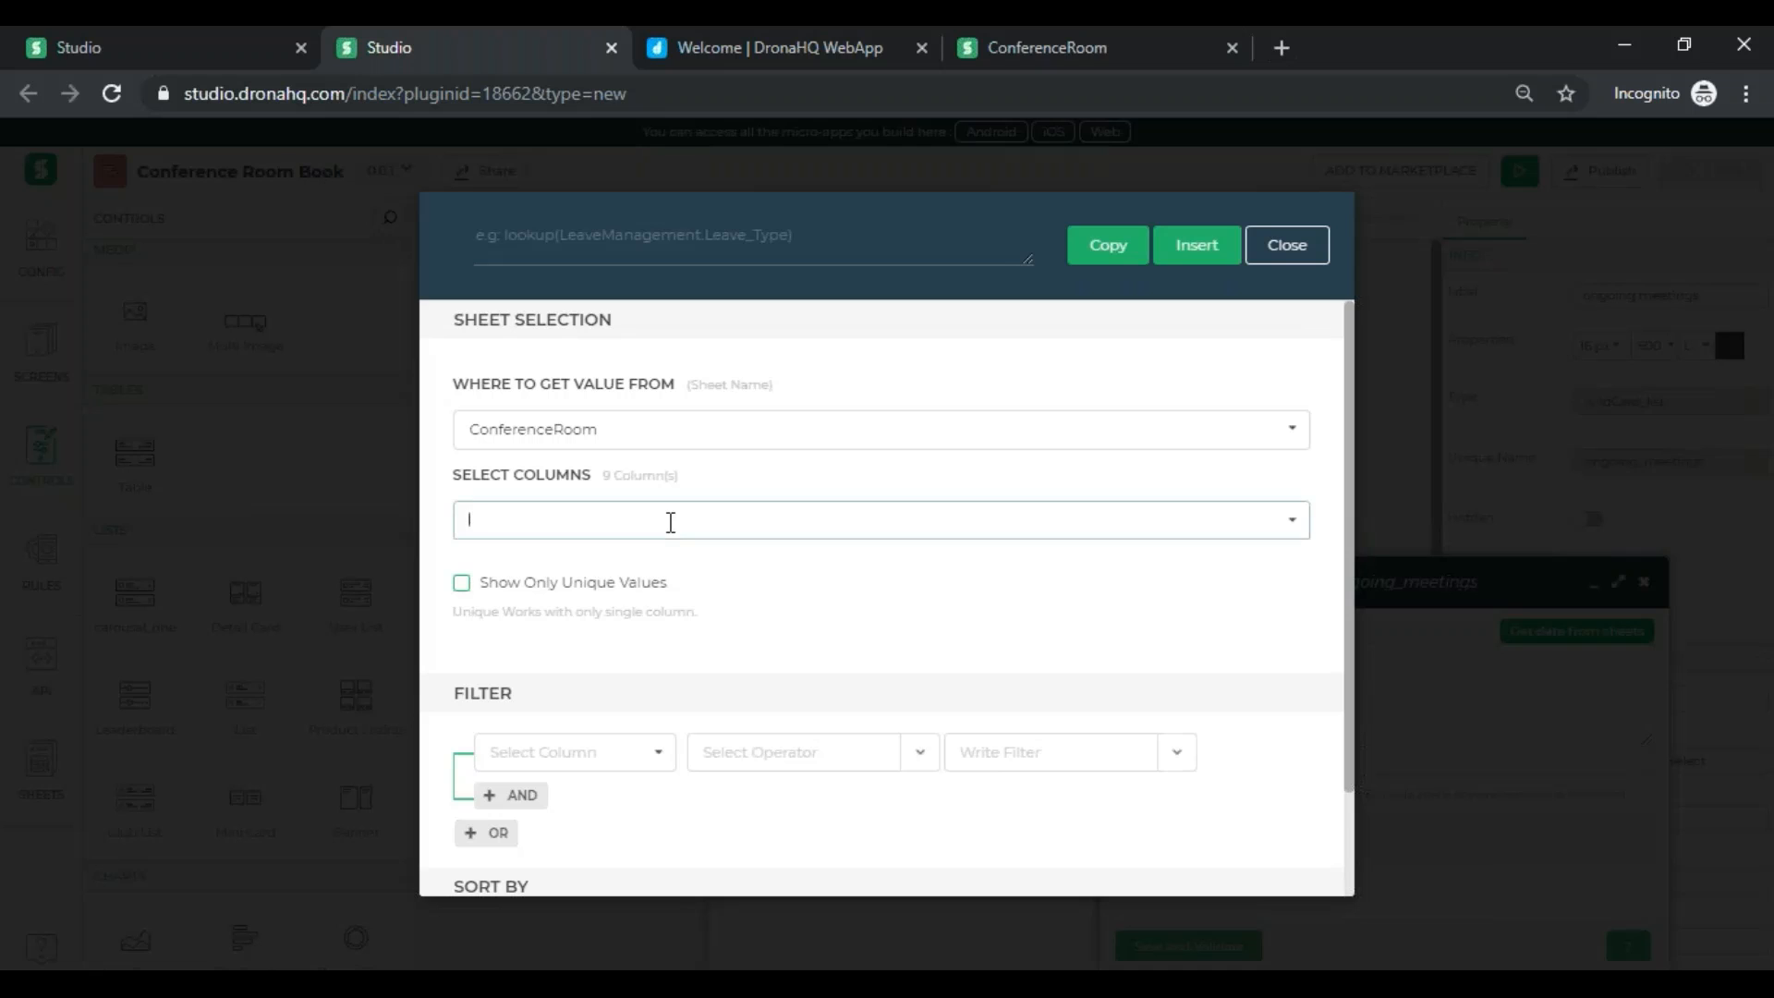
# - Choose the columns StartDate, Room, StartTime, EndTime and Participant, in that order, for the lookup
pyautogui.click(670, 523)
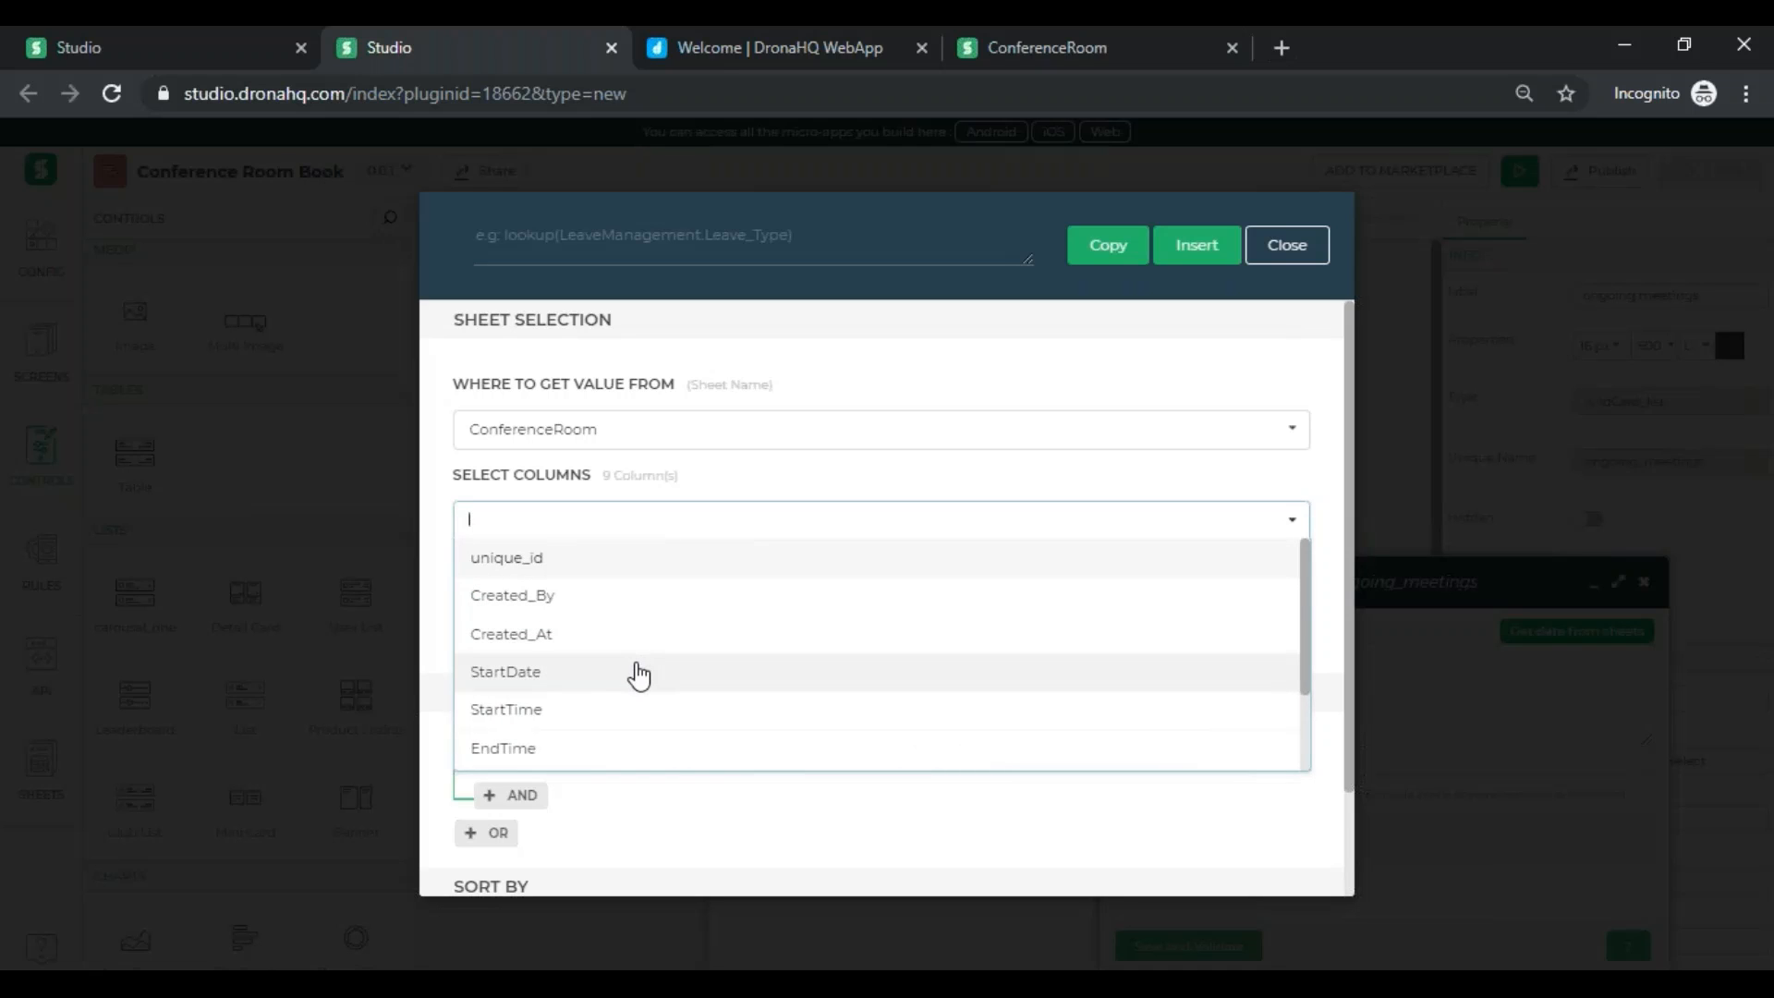
pyautogui.click(639, 675)
pyautogui.scroll(-1, 634, 674)
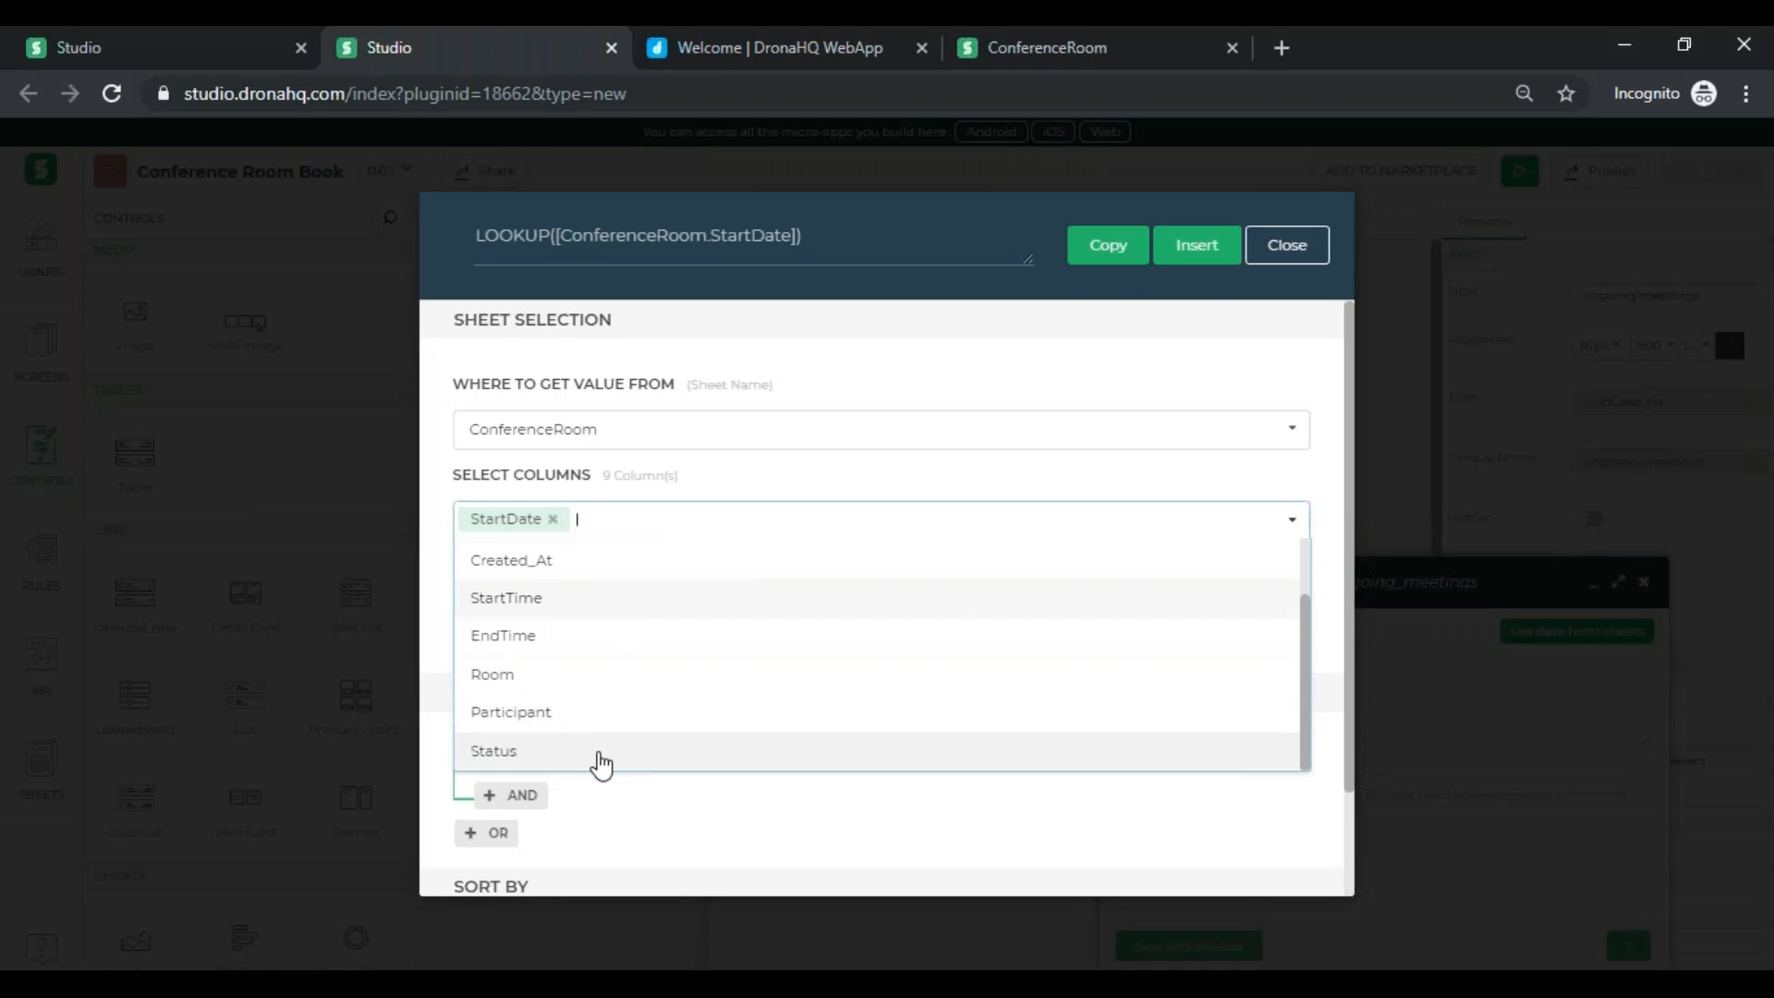
pyautogui.click(588, 691)
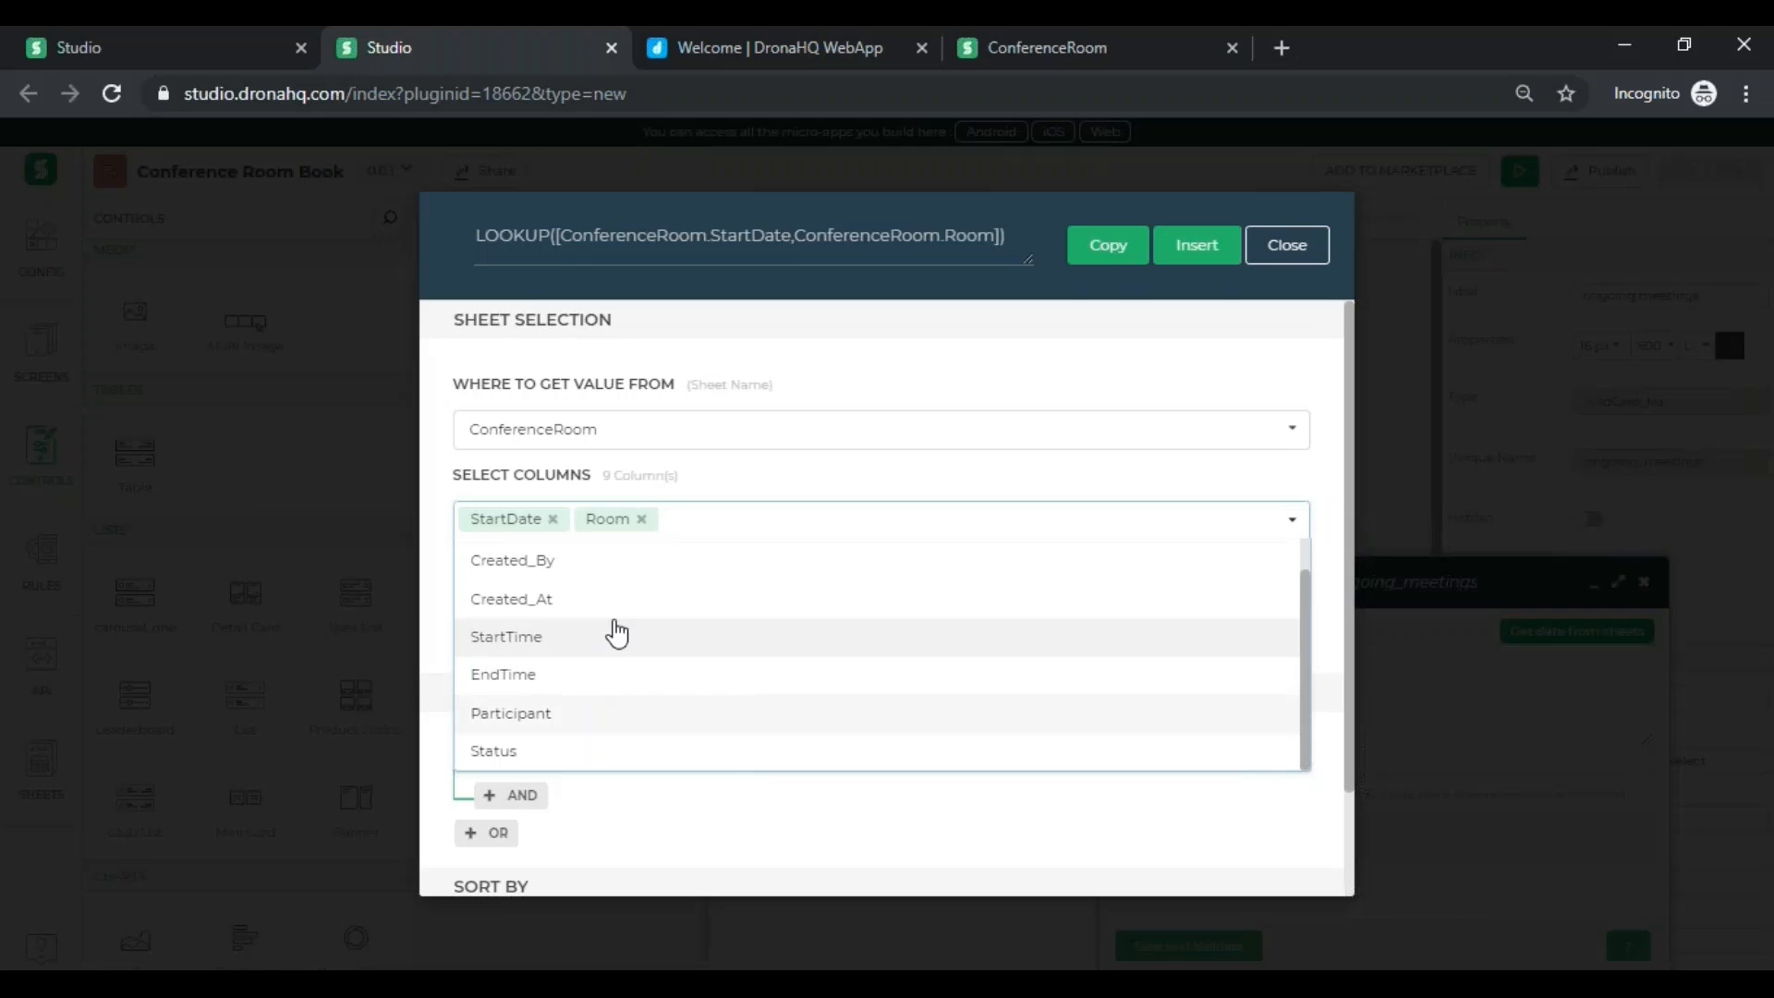
pyautogui.click(618, 640)
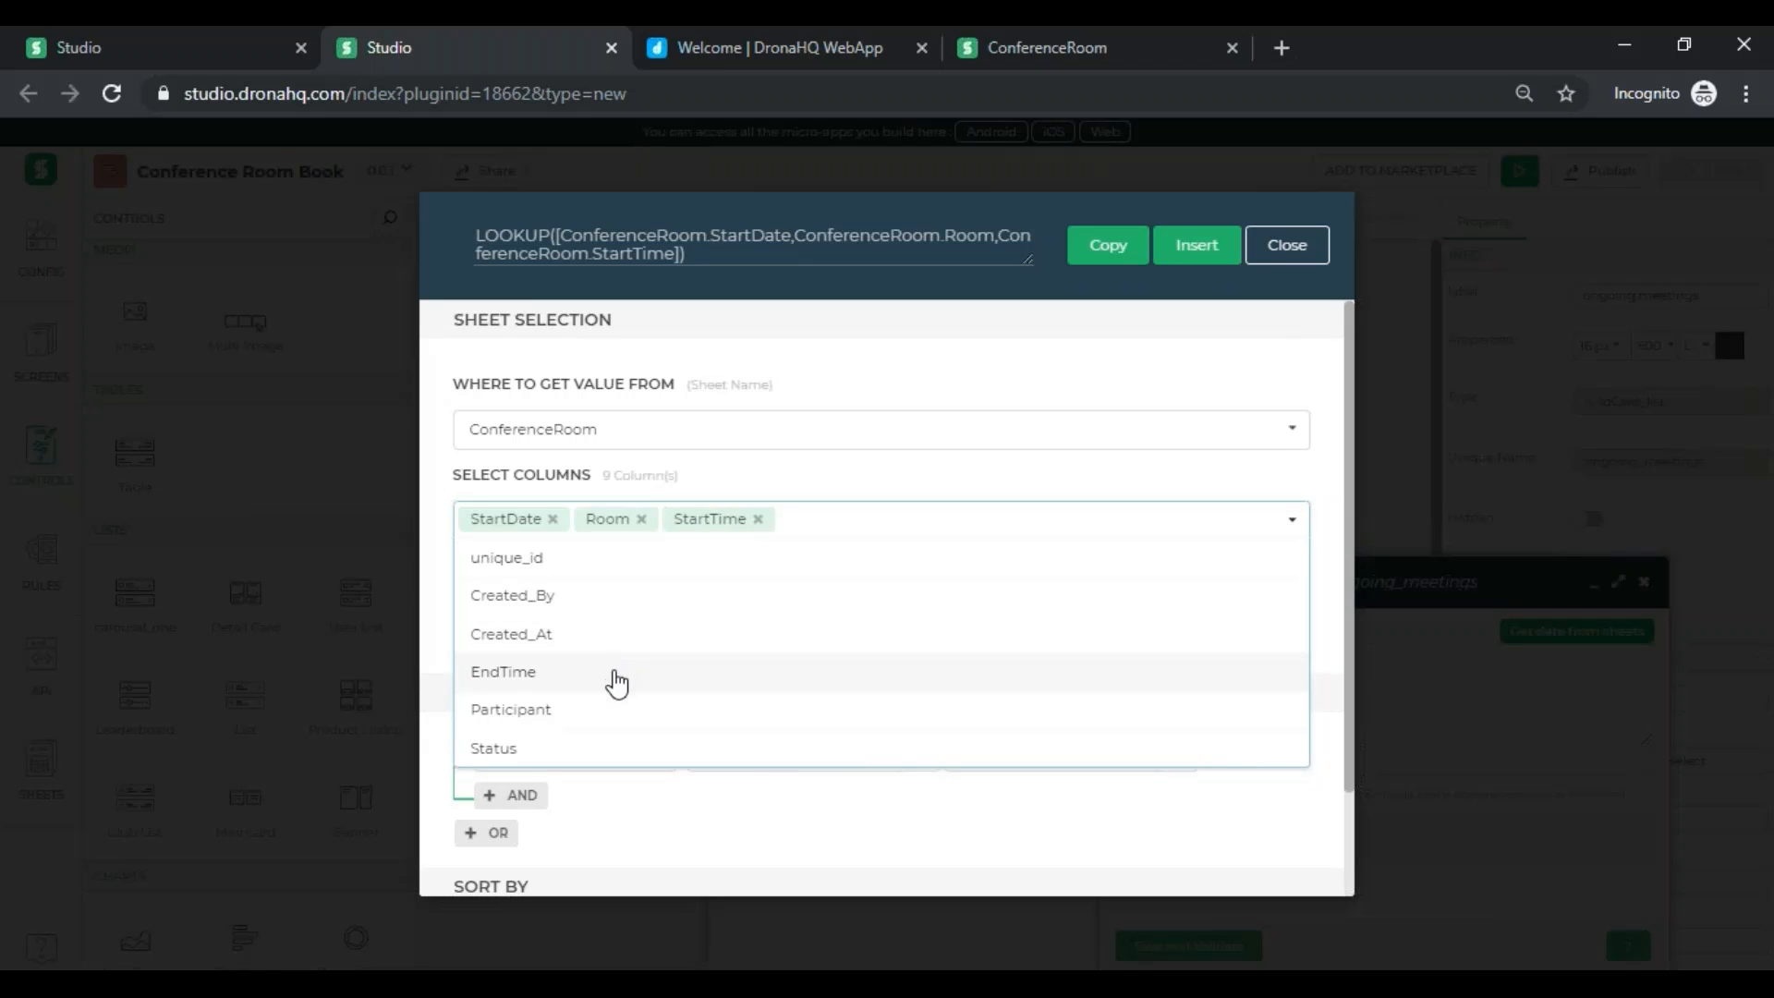
pyautogui.click(614, 679)
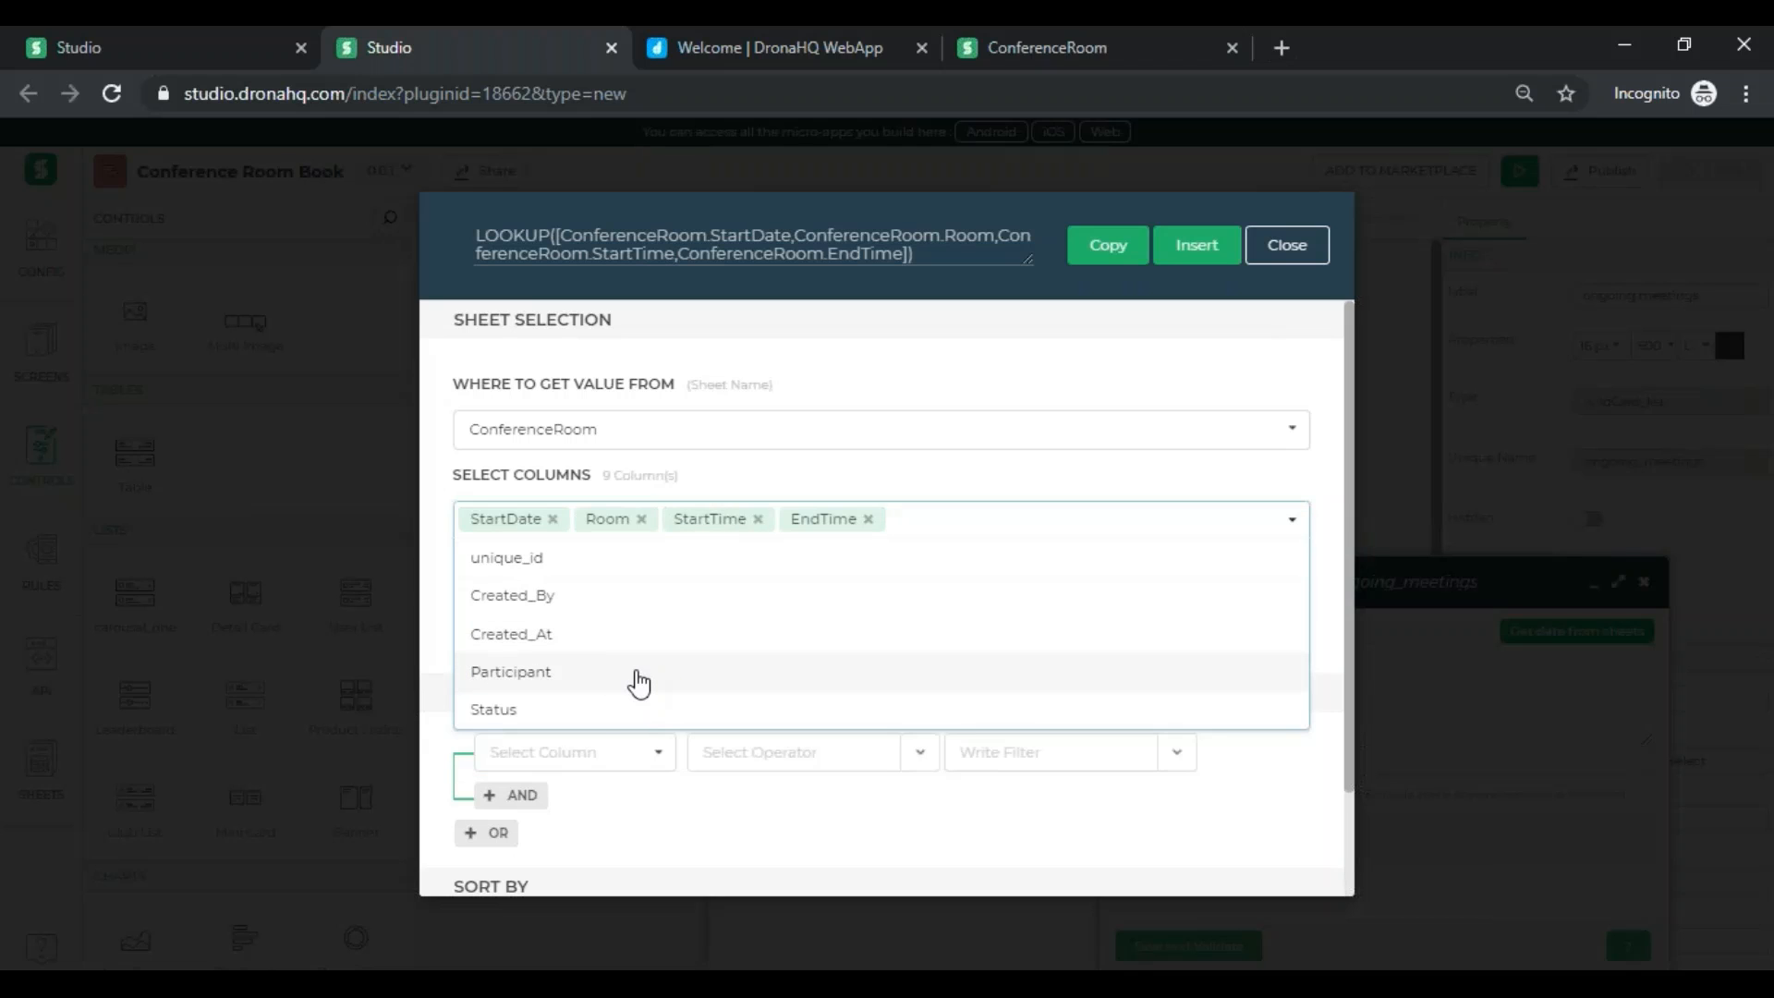
pyautogui.click(637, 682)
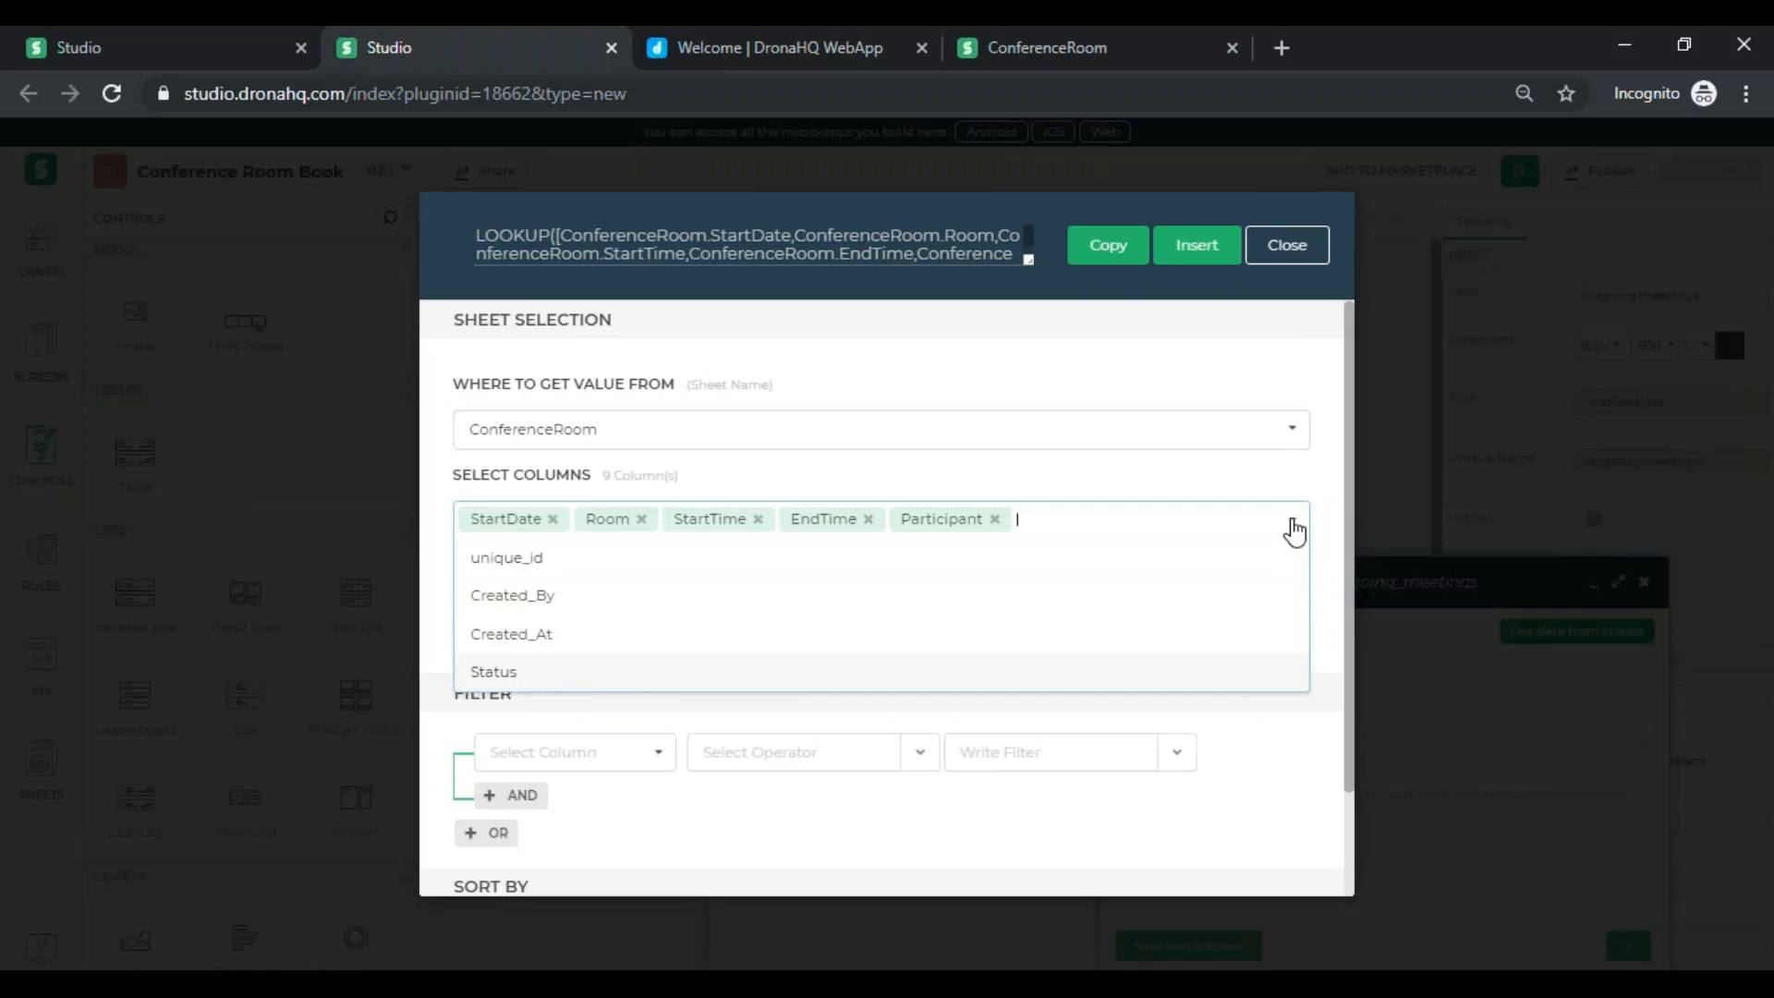
pyautogui.click(1293, 528)
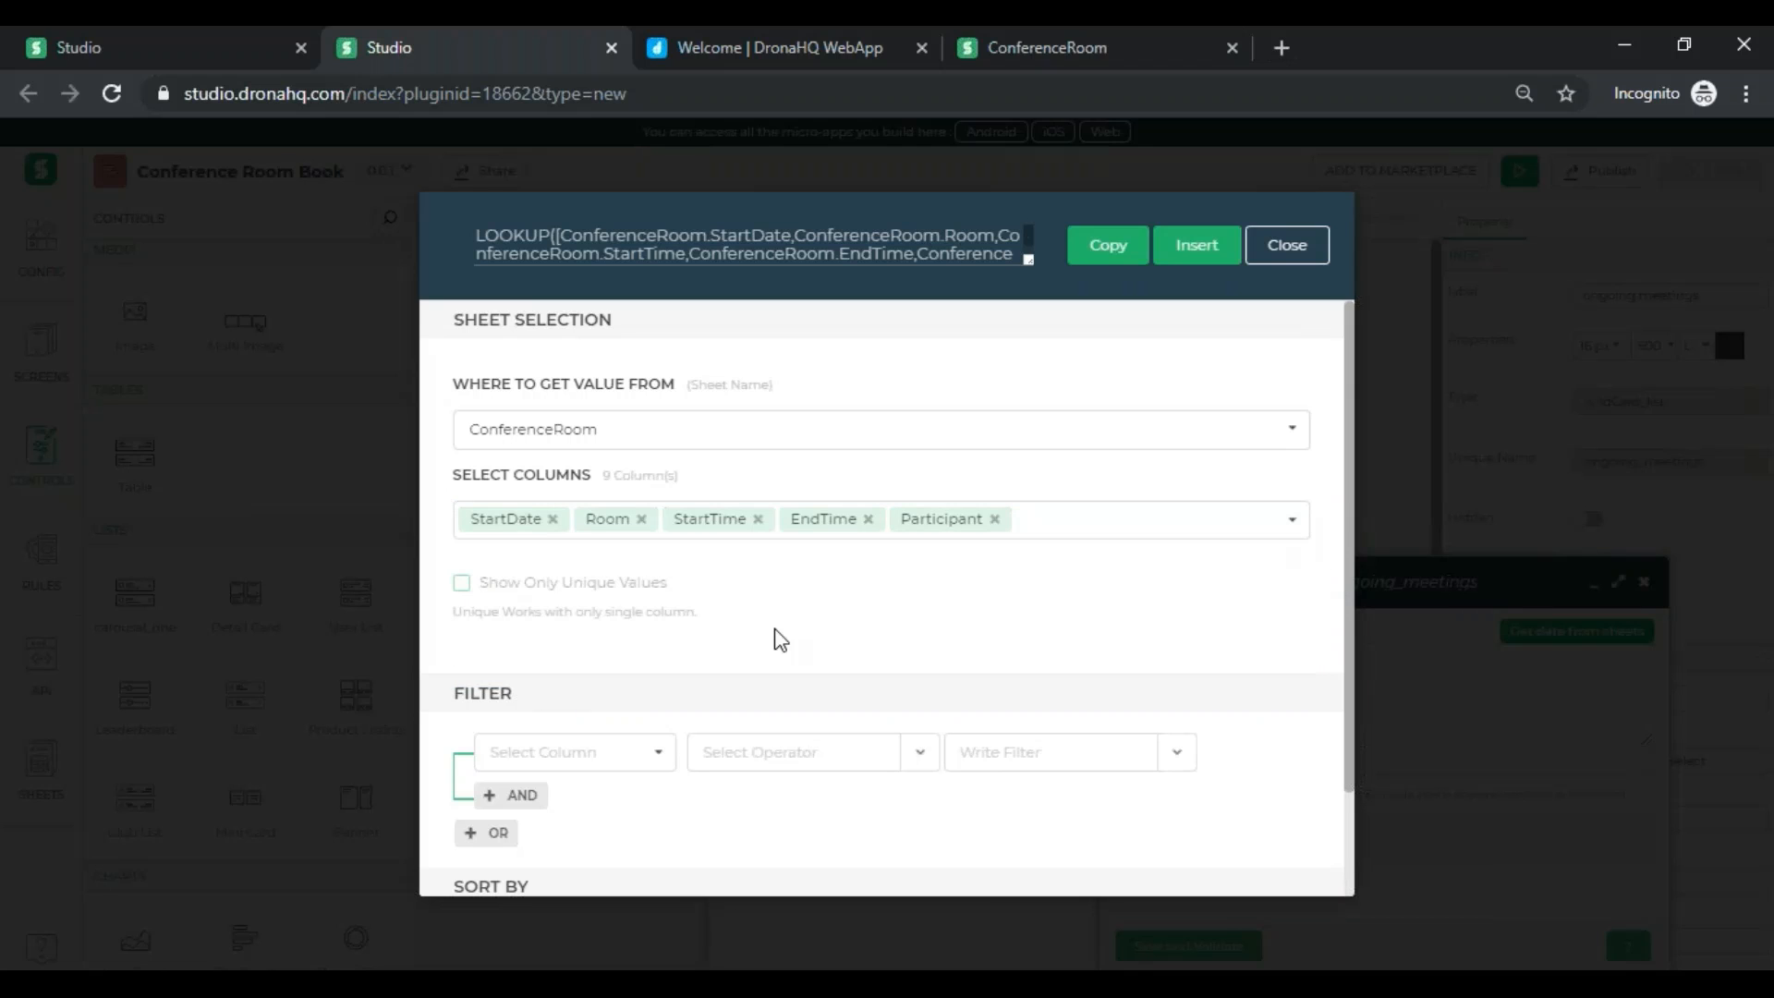
# - Filter the lookup to rows where Status equals "Approved", including the quotation marks
pyautogui.scroll(-2, 720, 637)
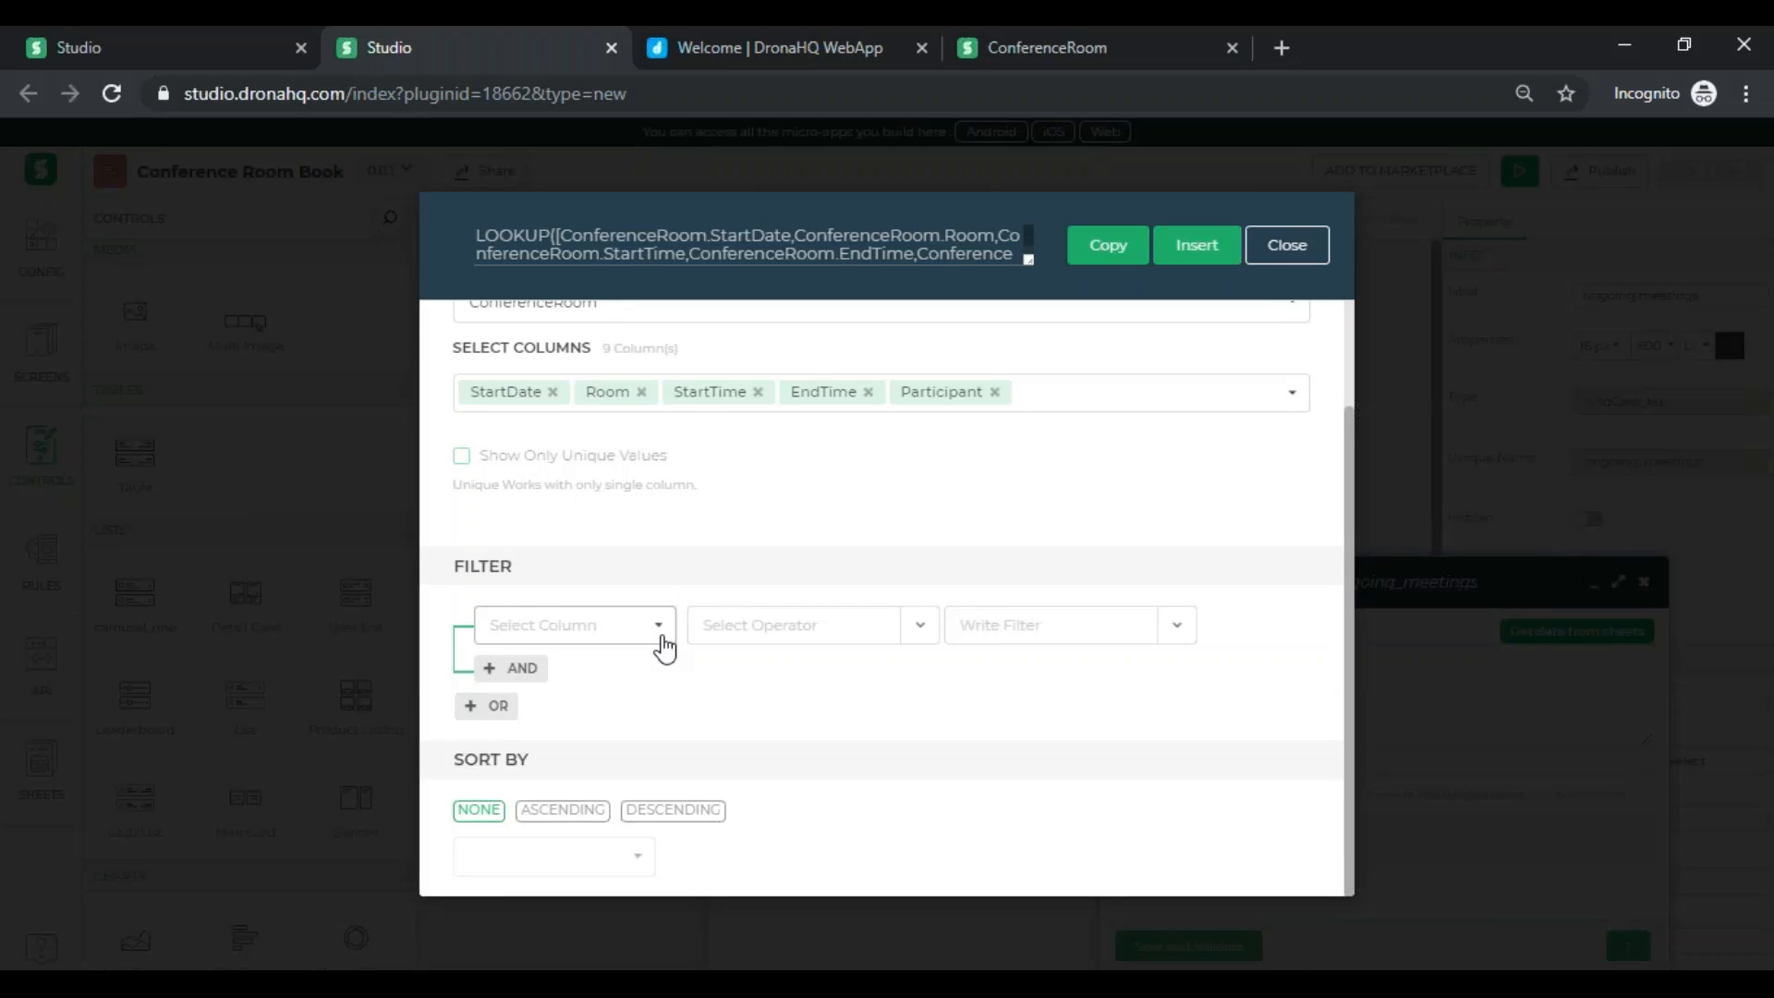
pyautogui.click(661, 640)
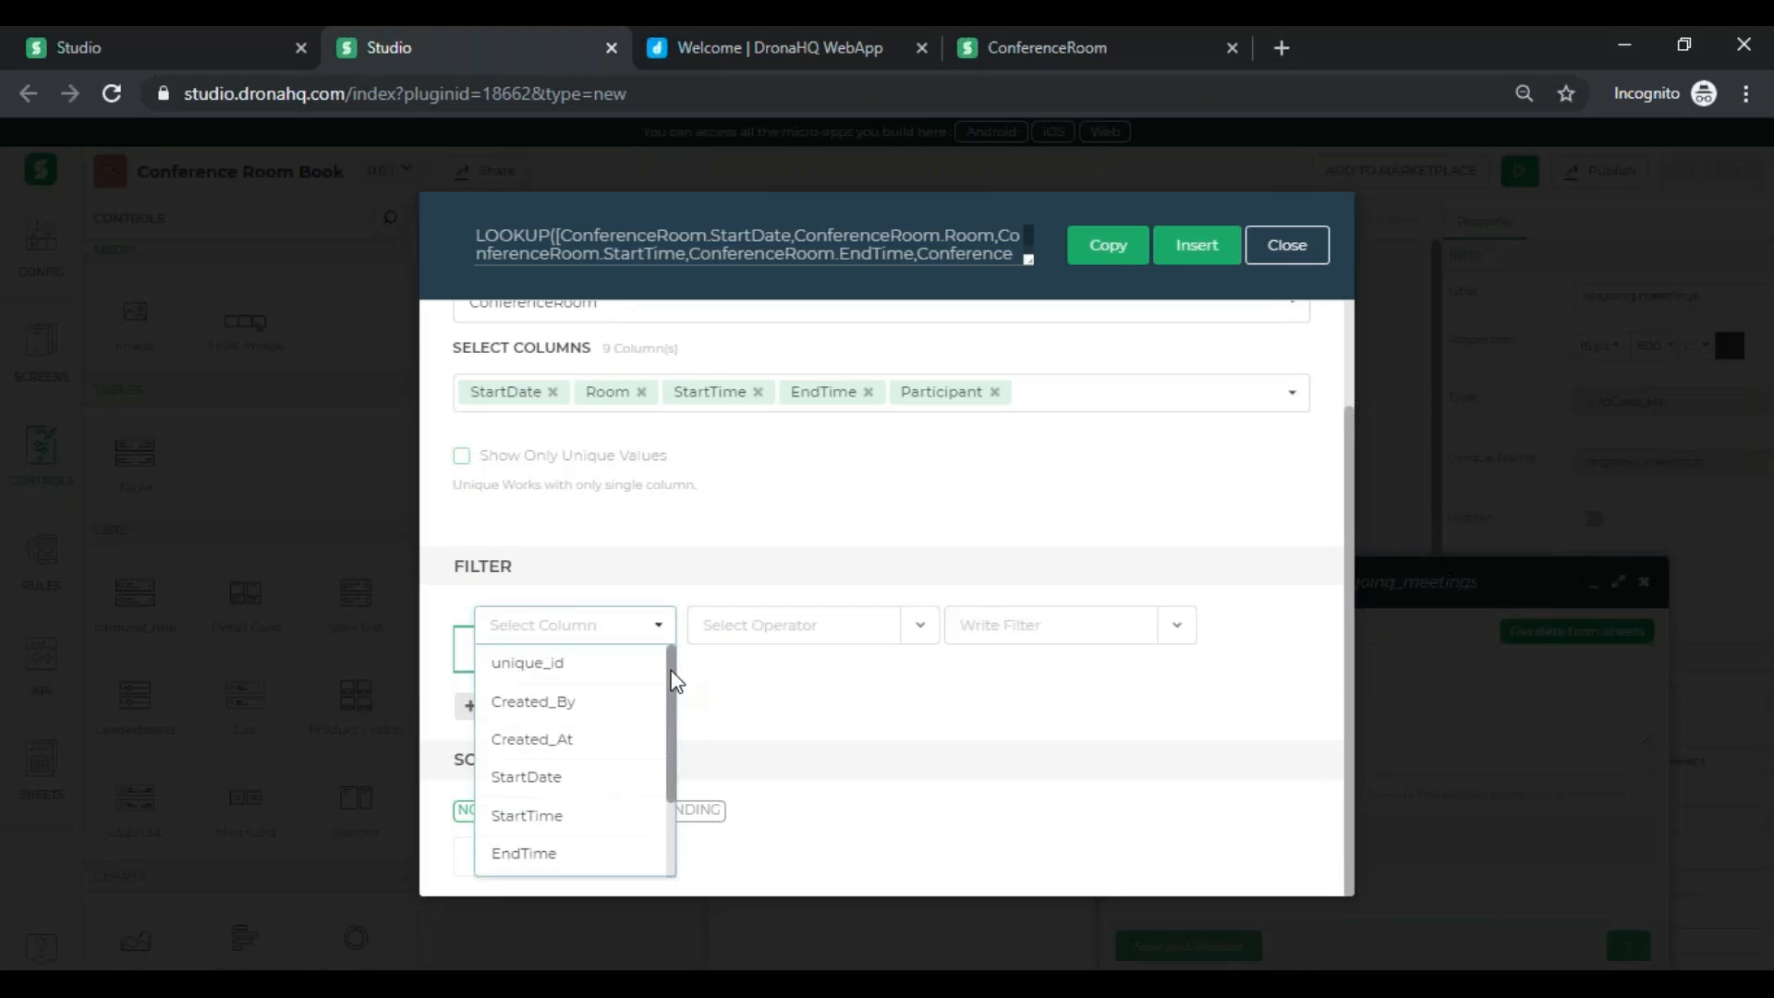
pyautogui.scroll(-3, 673, 706)
pyautogui.click(507, 858)
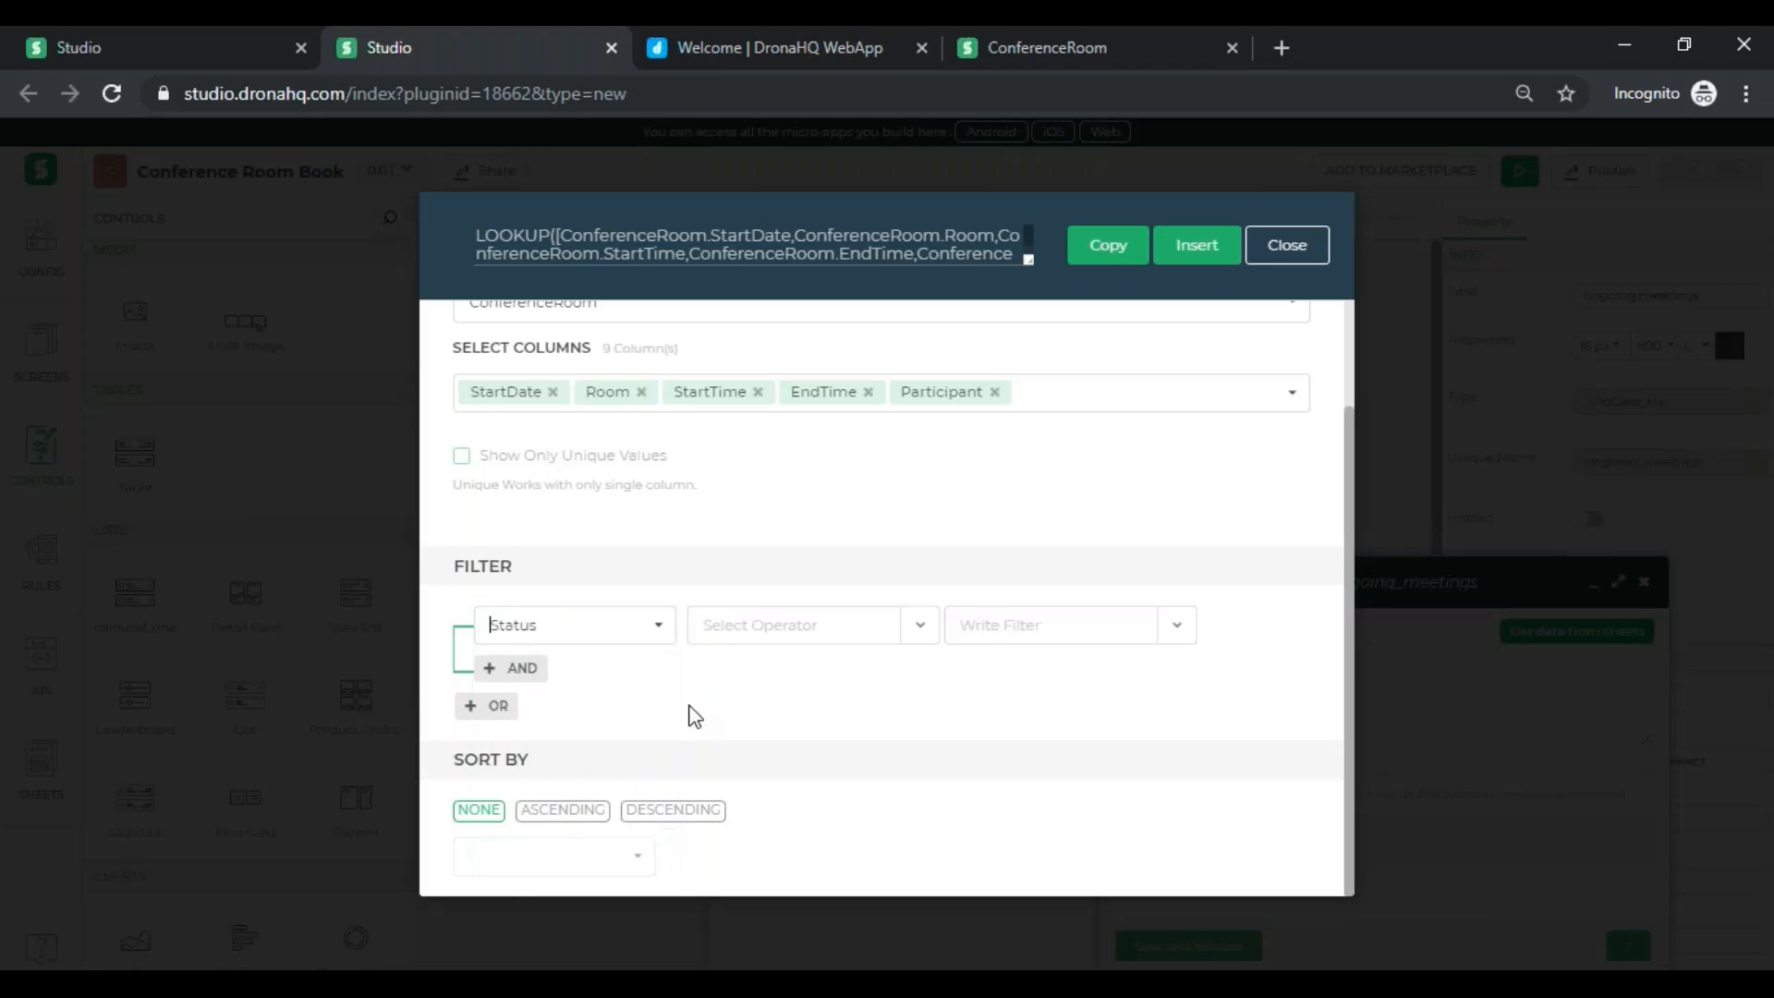
pyautogui.click(912, 635)
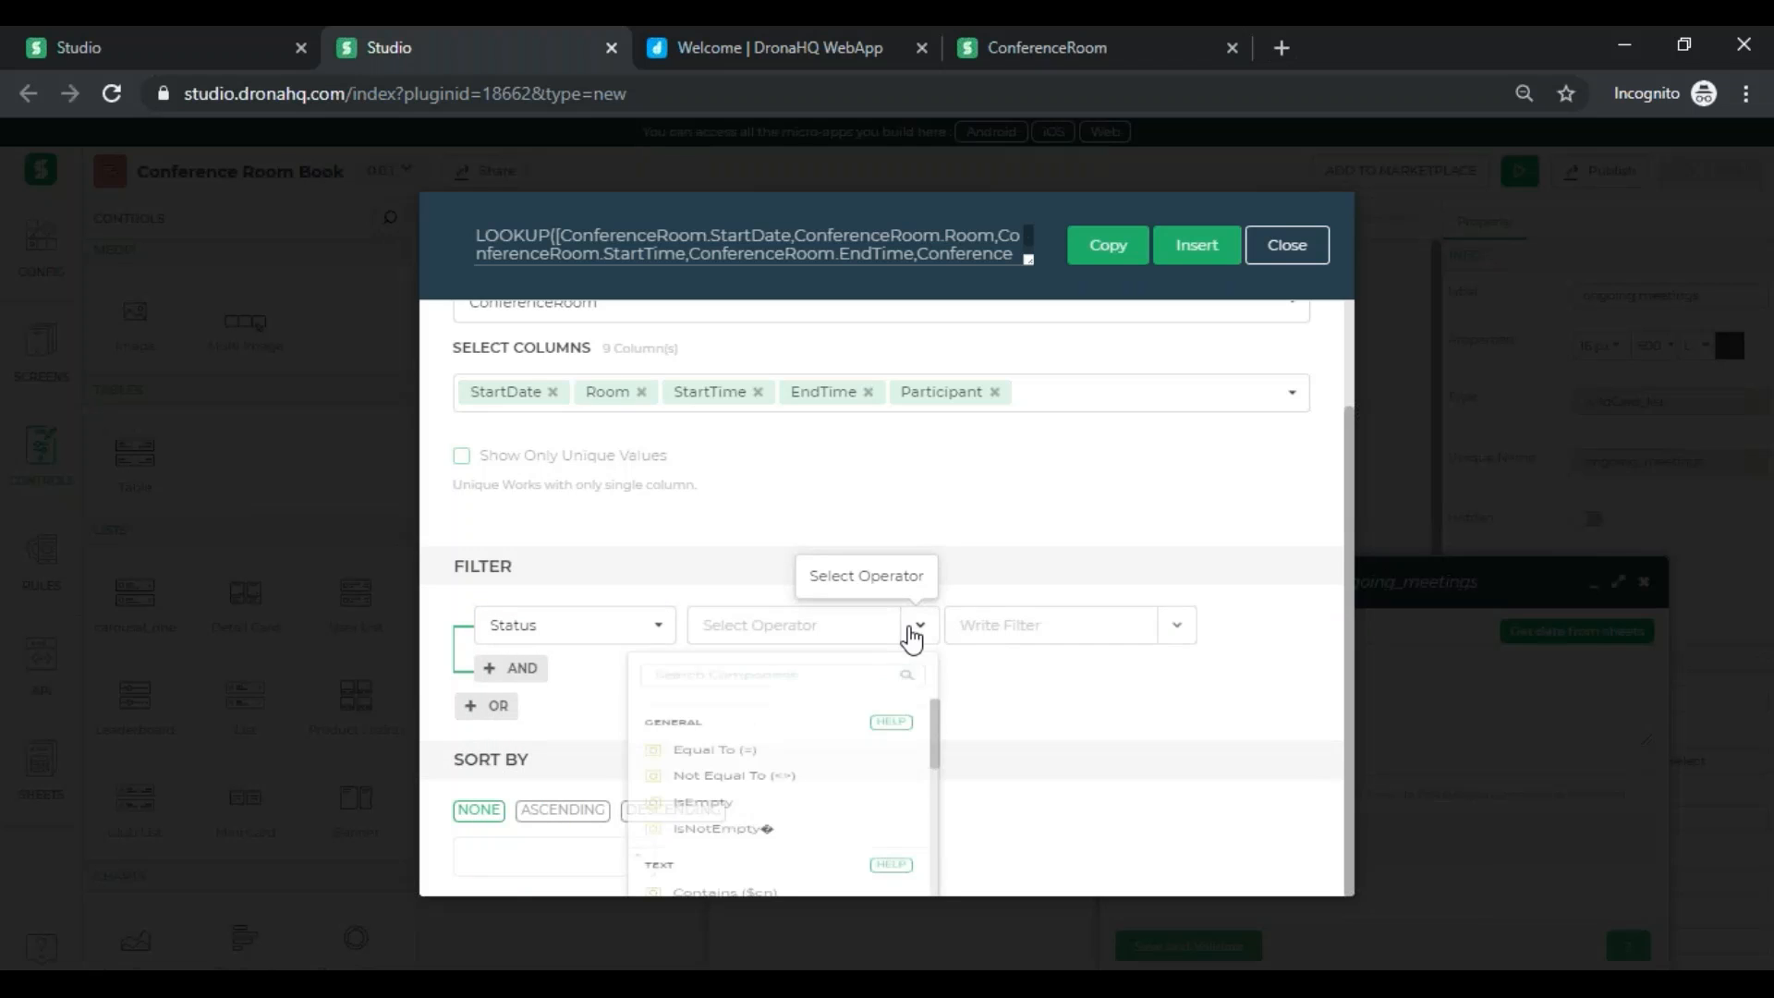
pyautogui.click(766, 791)
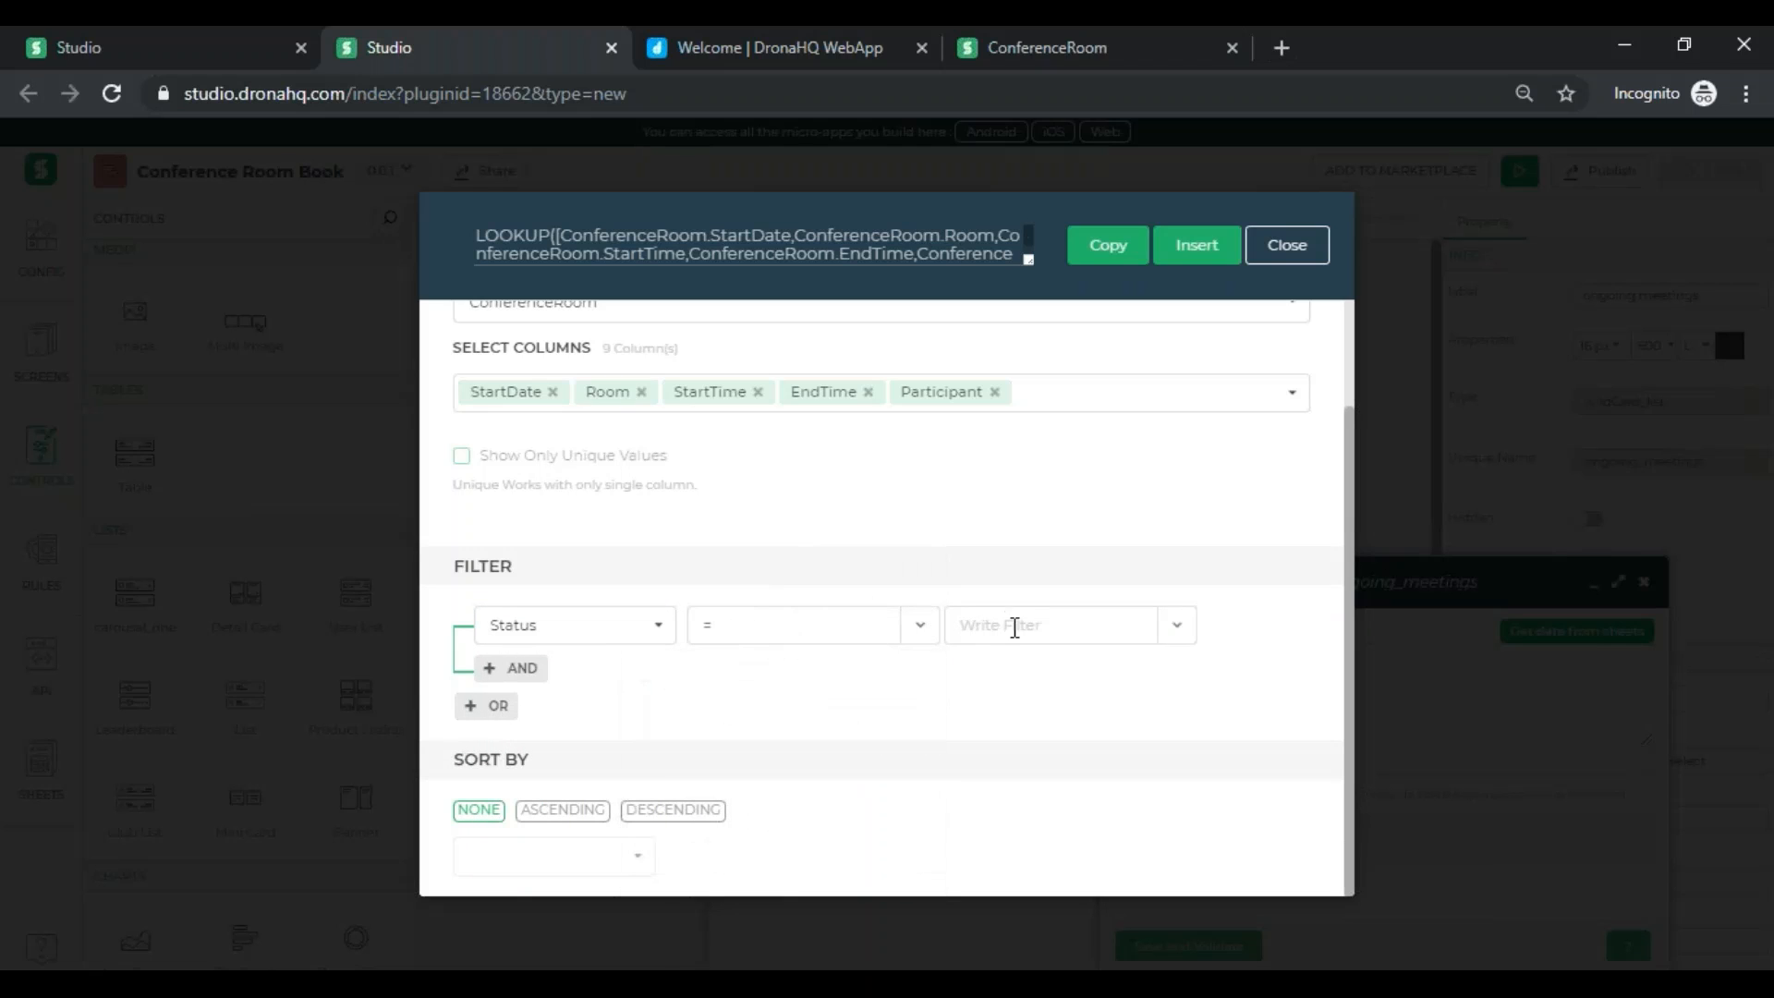
pyautogui.click(1016, 628)
pyautogui.write('"Approved')
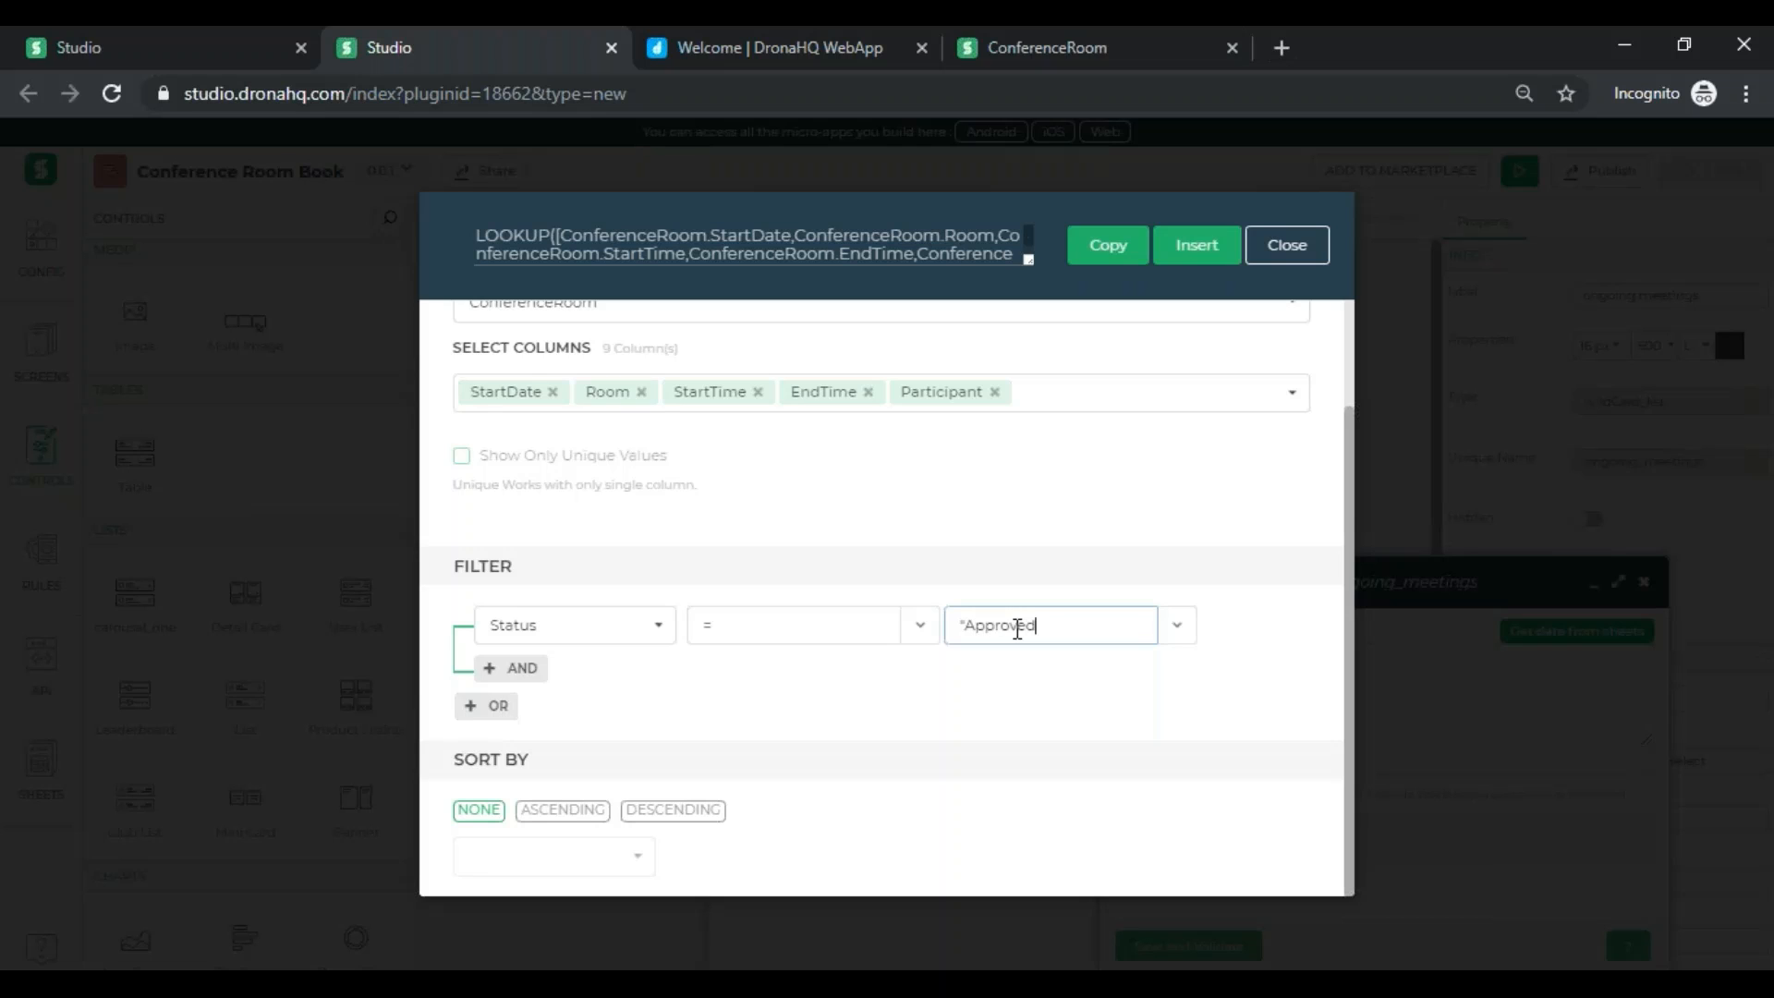
pyautogui.write('"')
# - Add an AND condition to the filter requiring StartDate to equal the datepicker component
pyautogui.click(511, 667)
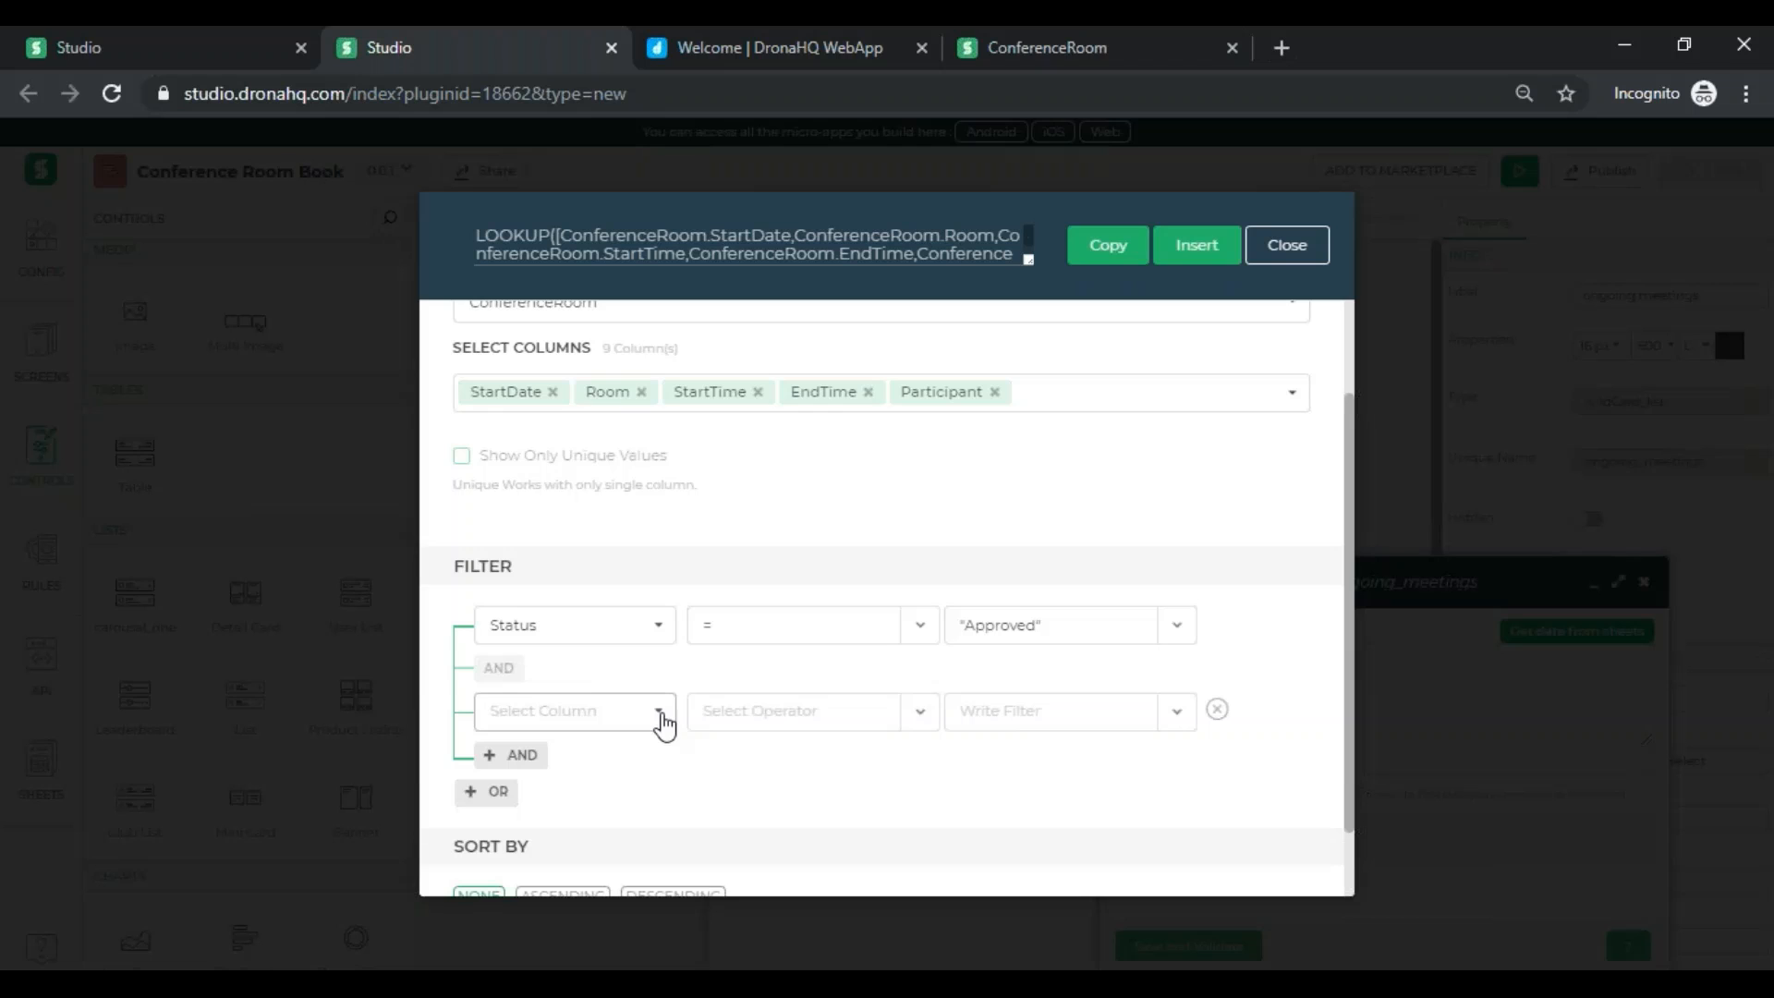
pyautogui.click(663, 724)
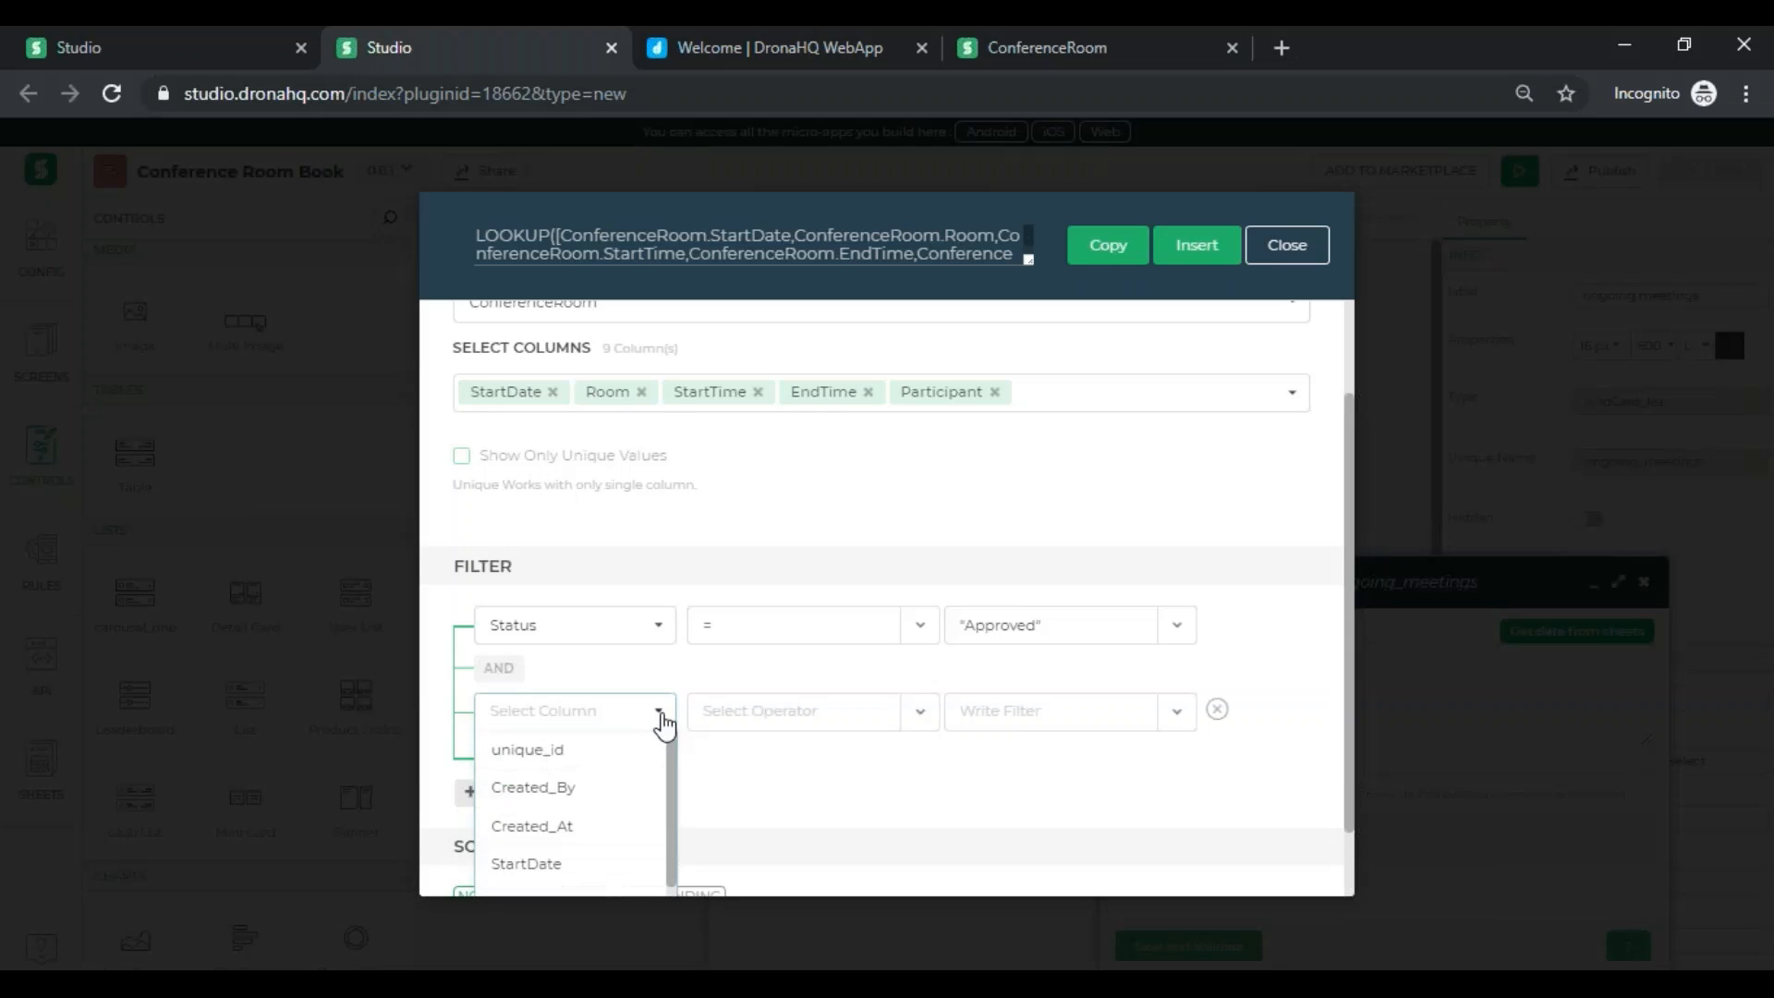
pyautogui.scroll(-1, 696, 745)
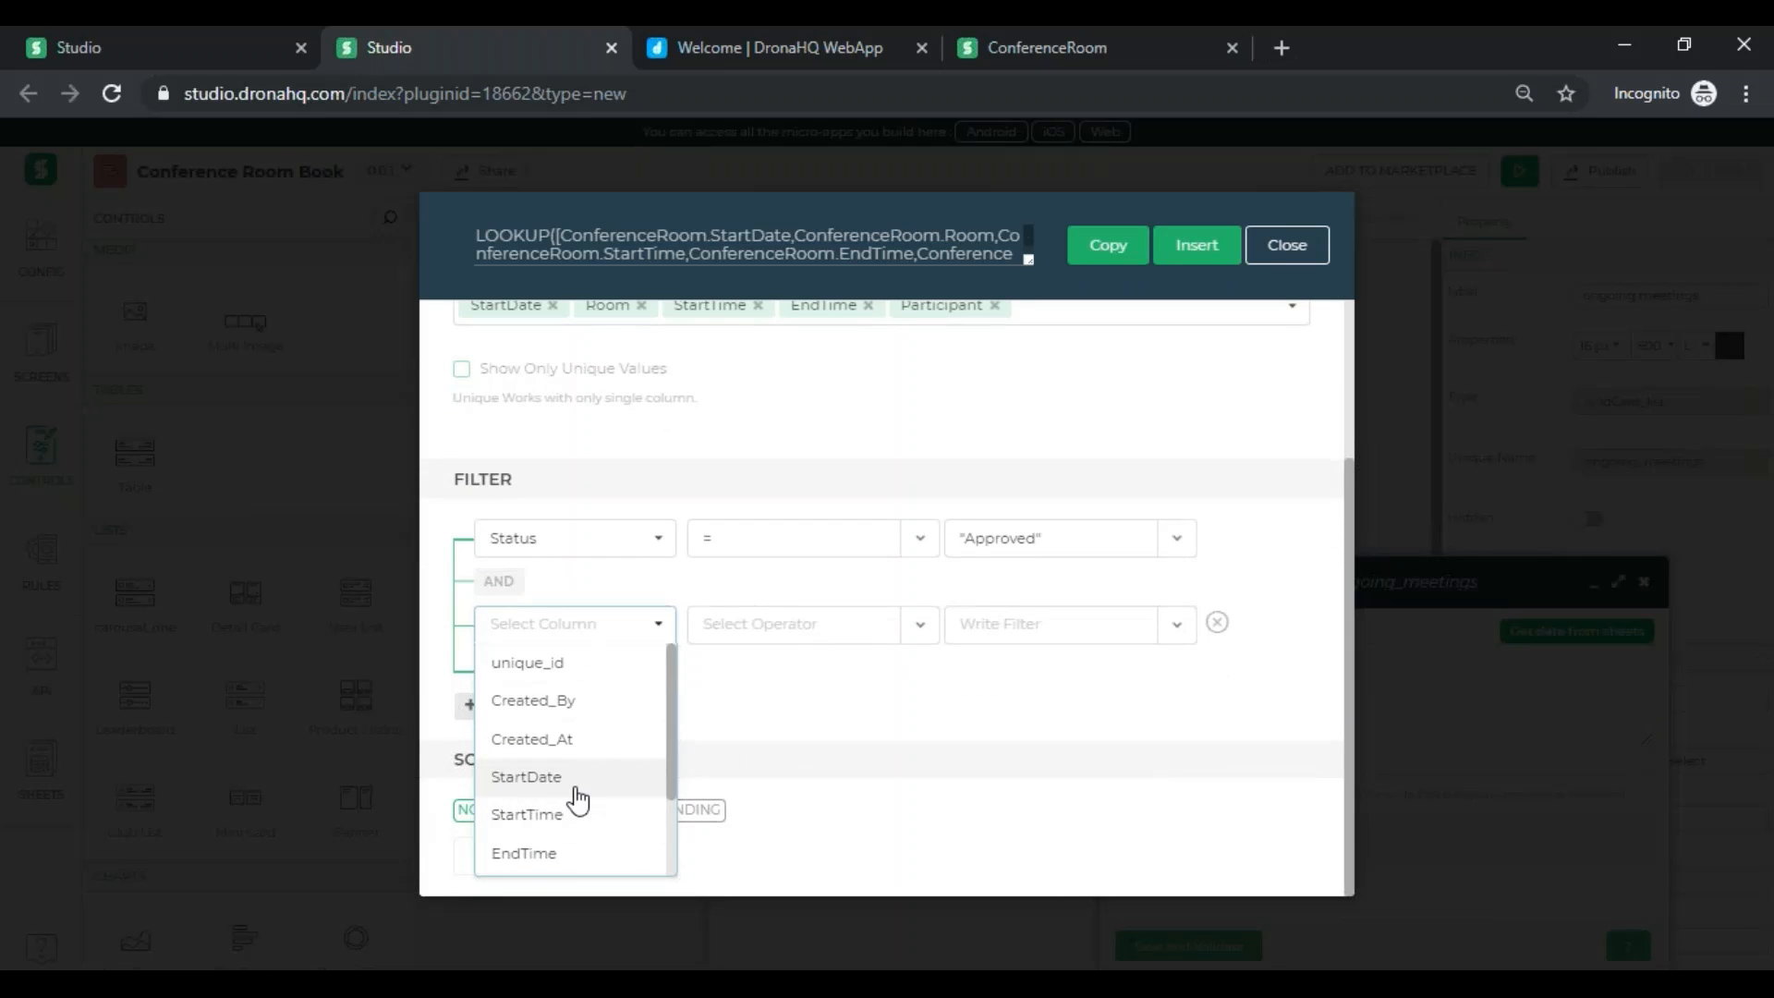
pyautogui.click(583, 796)
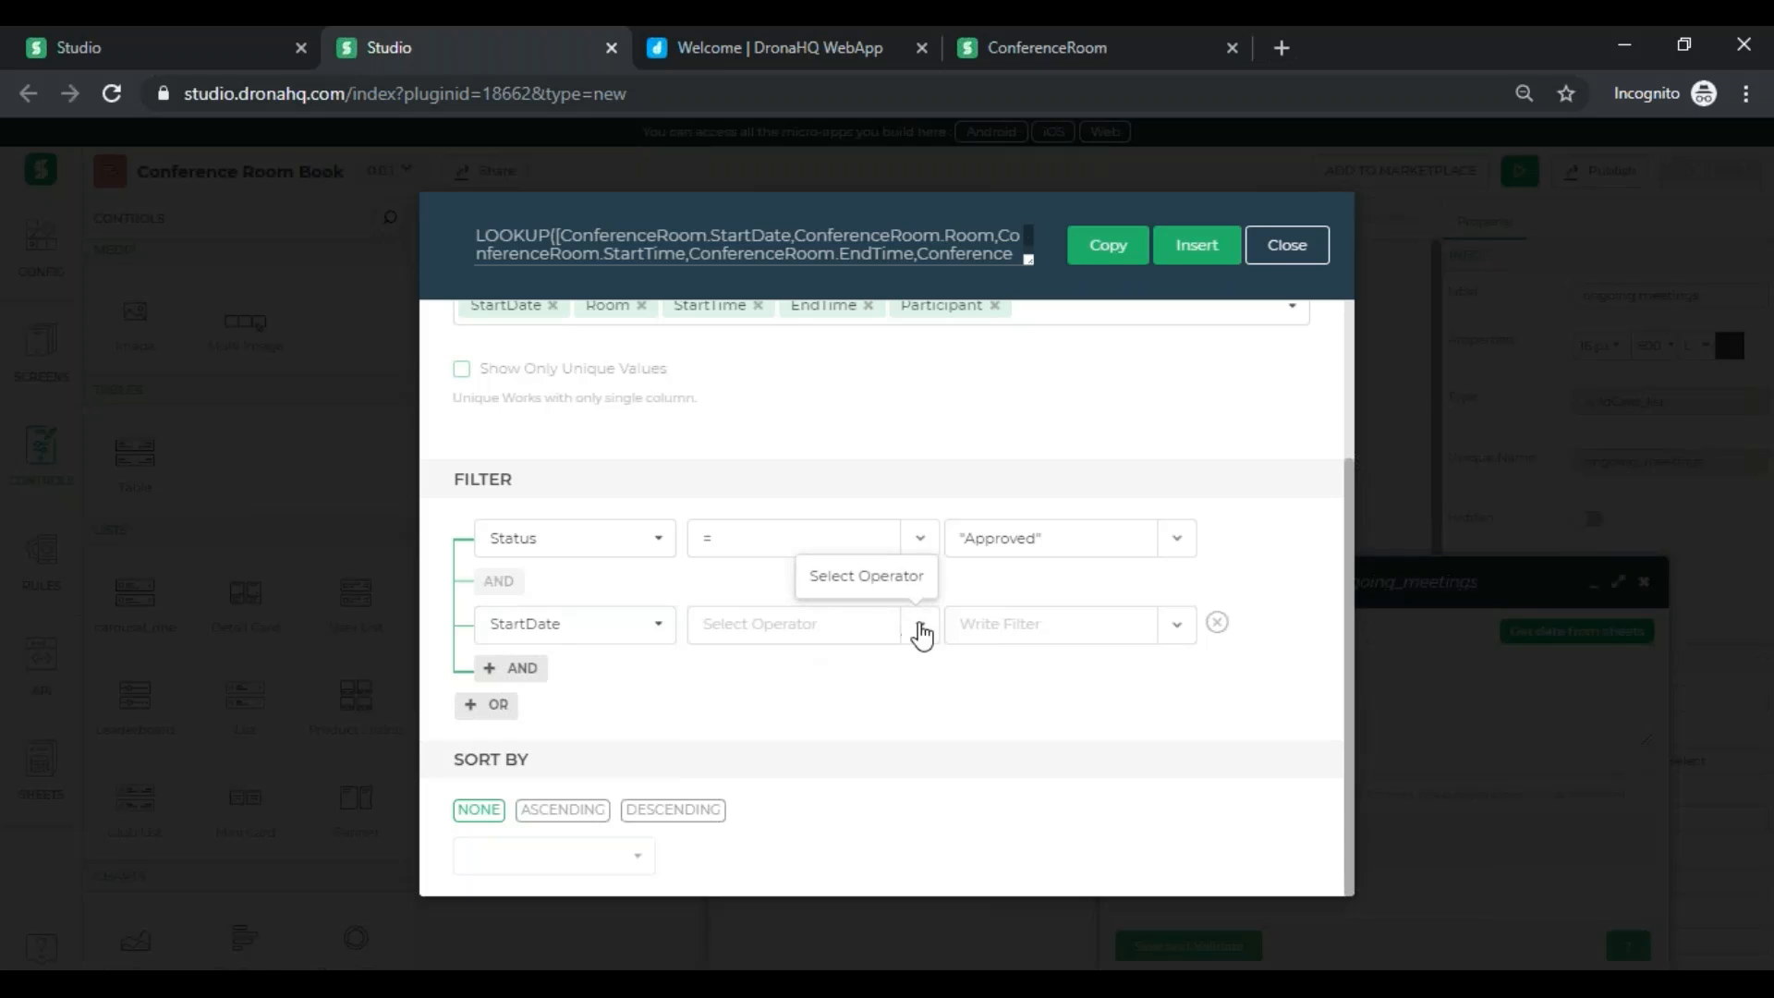
pyautogui.click(919, 627)
pyautogui.click(731, 793)
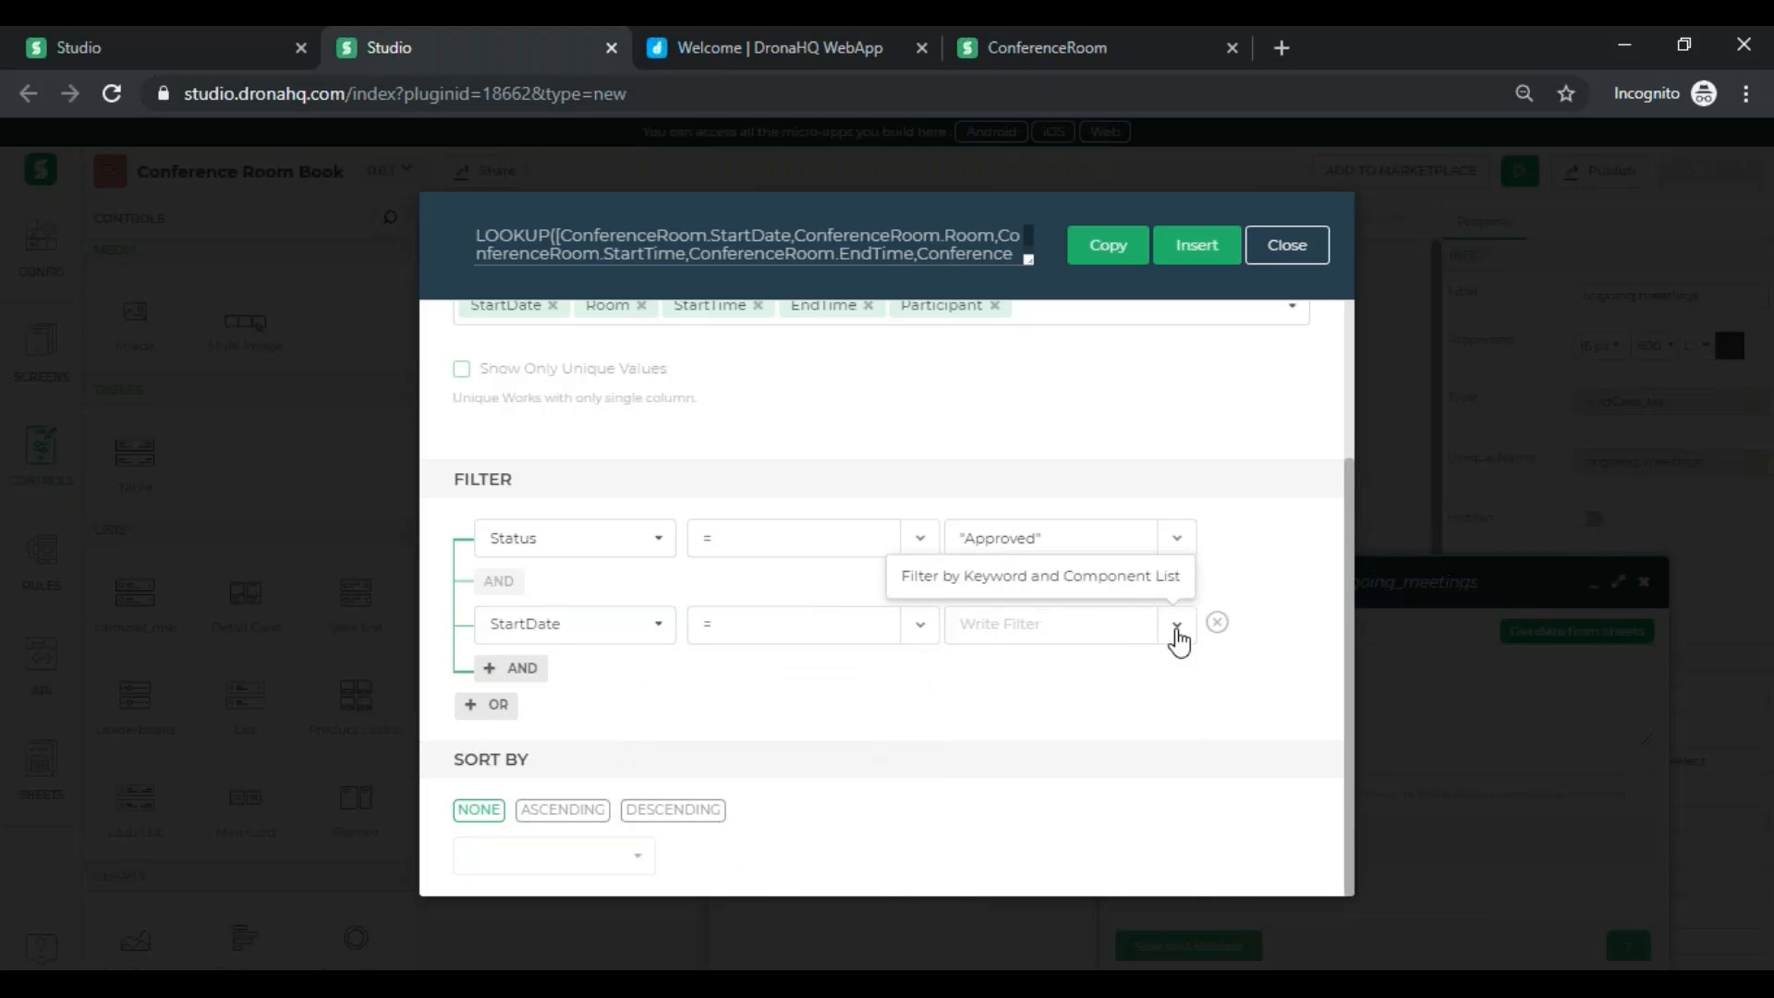
pyautogui.click(1176, 627)
pyautogui.scroll(-5, 1188, 733)
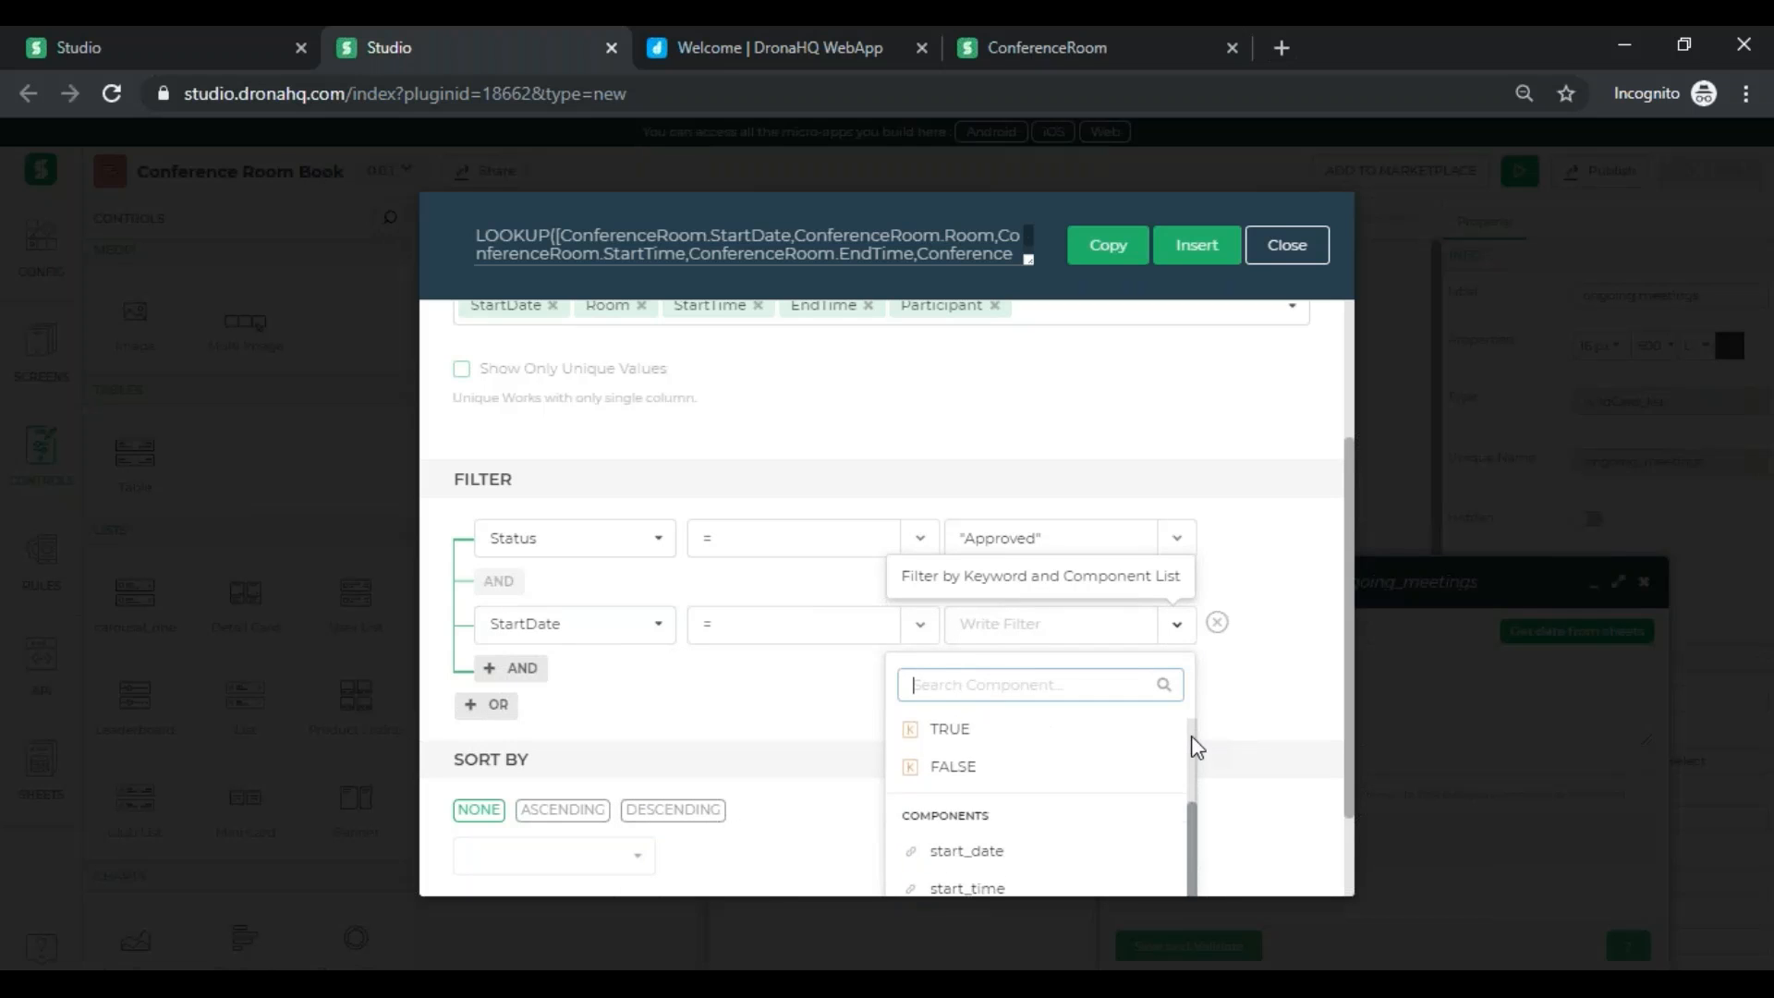
pyautogui.scroll(-1, 1232, 729)
pyautogui.scroll(-2, 1232, 728)
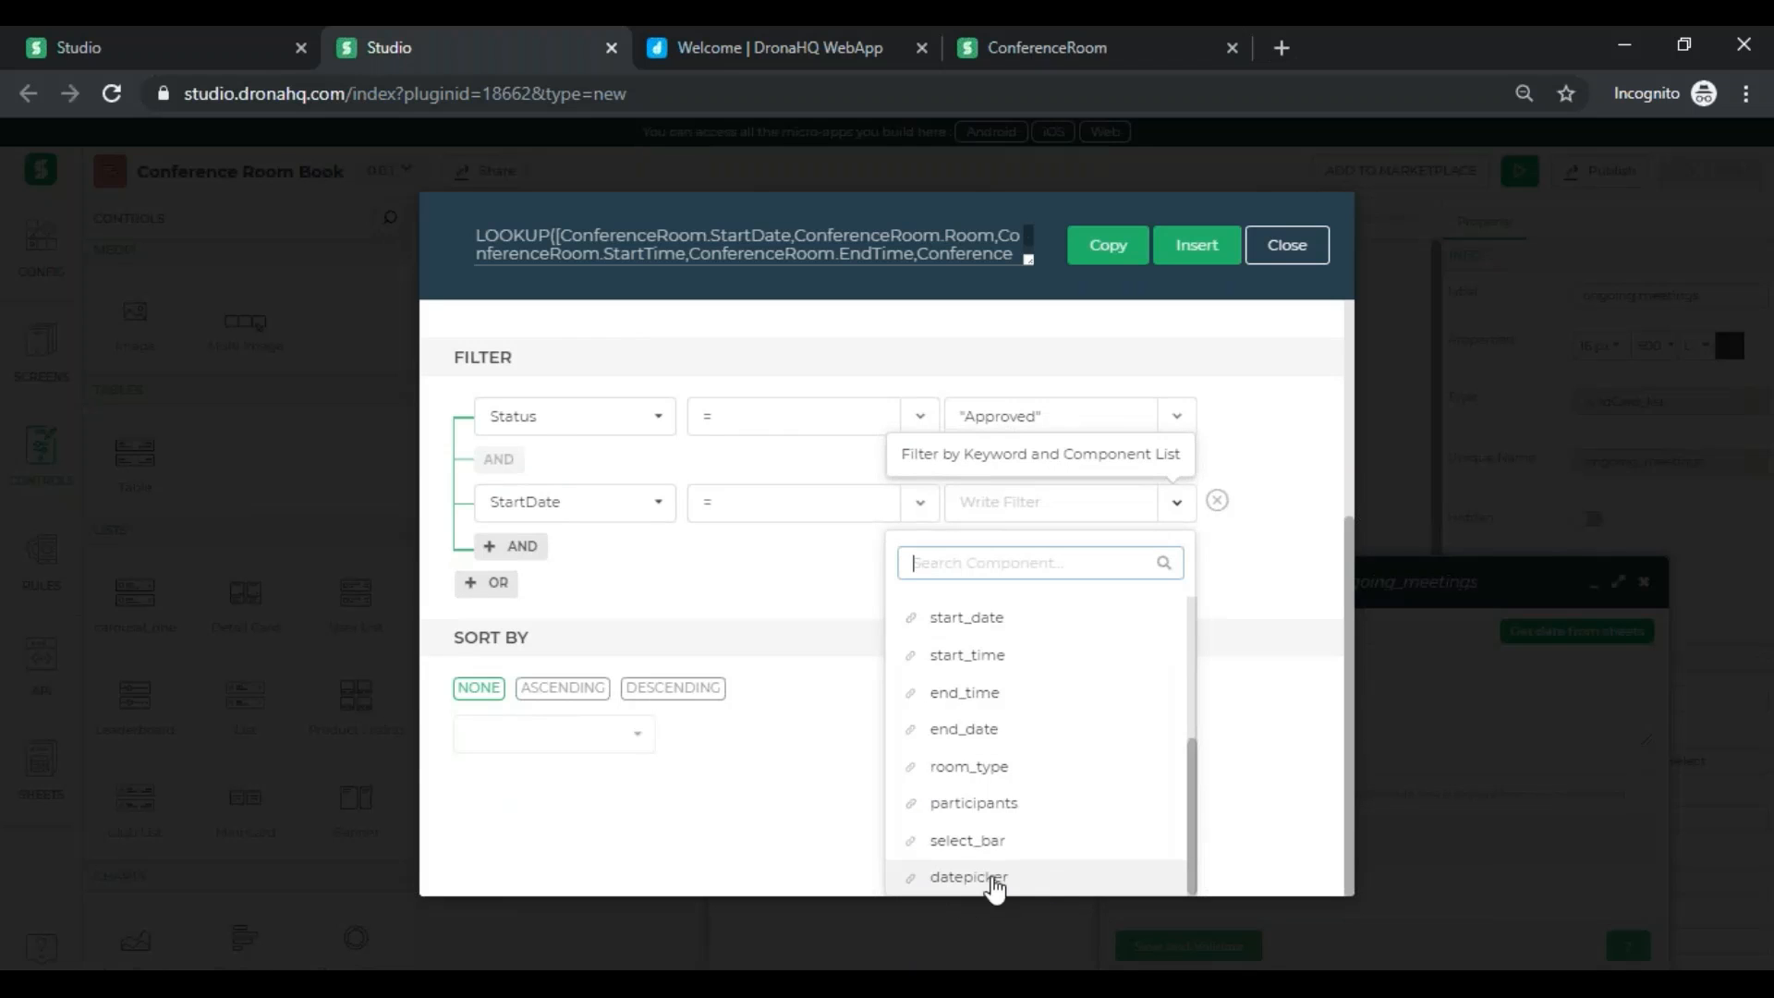
pyautogui.click(965, 877)
pyautogui.scroll(2, 669, 736)
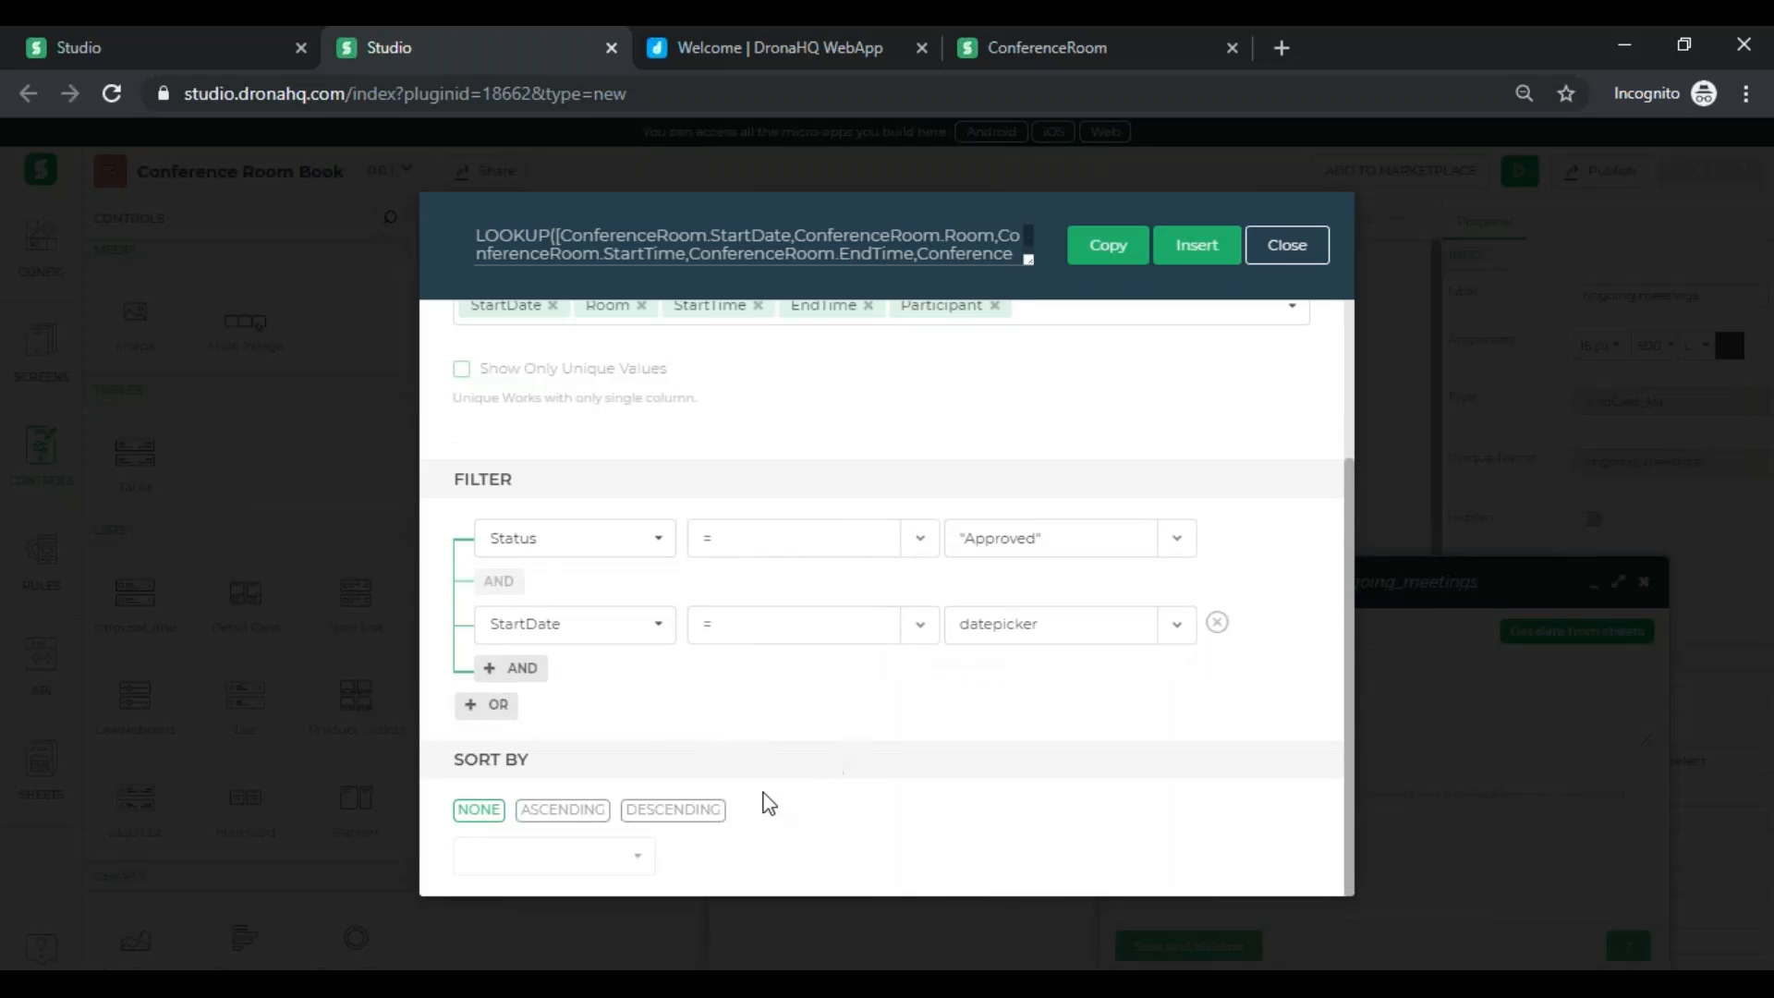
# - Sort the lookup results in ascending order by StartTime
pyautogui.click(567, 820)
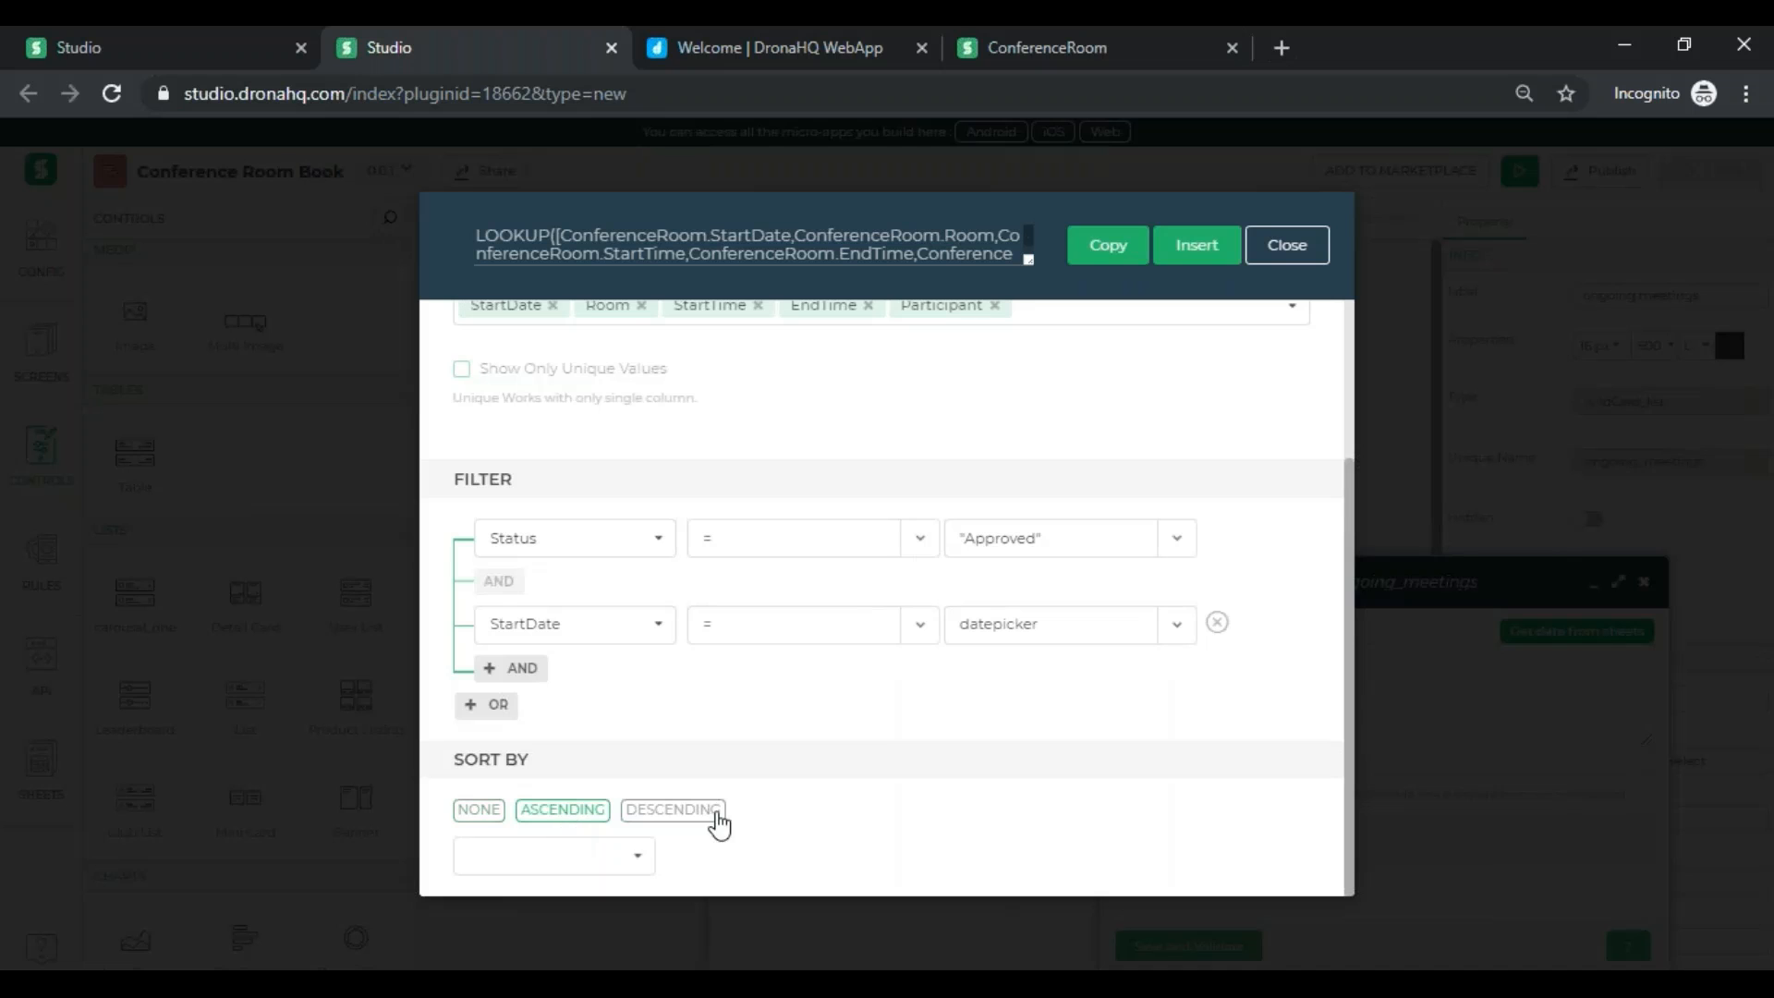
pyautogui.click(630, 855)
pyautogui.scroll(-3, 711, 820)
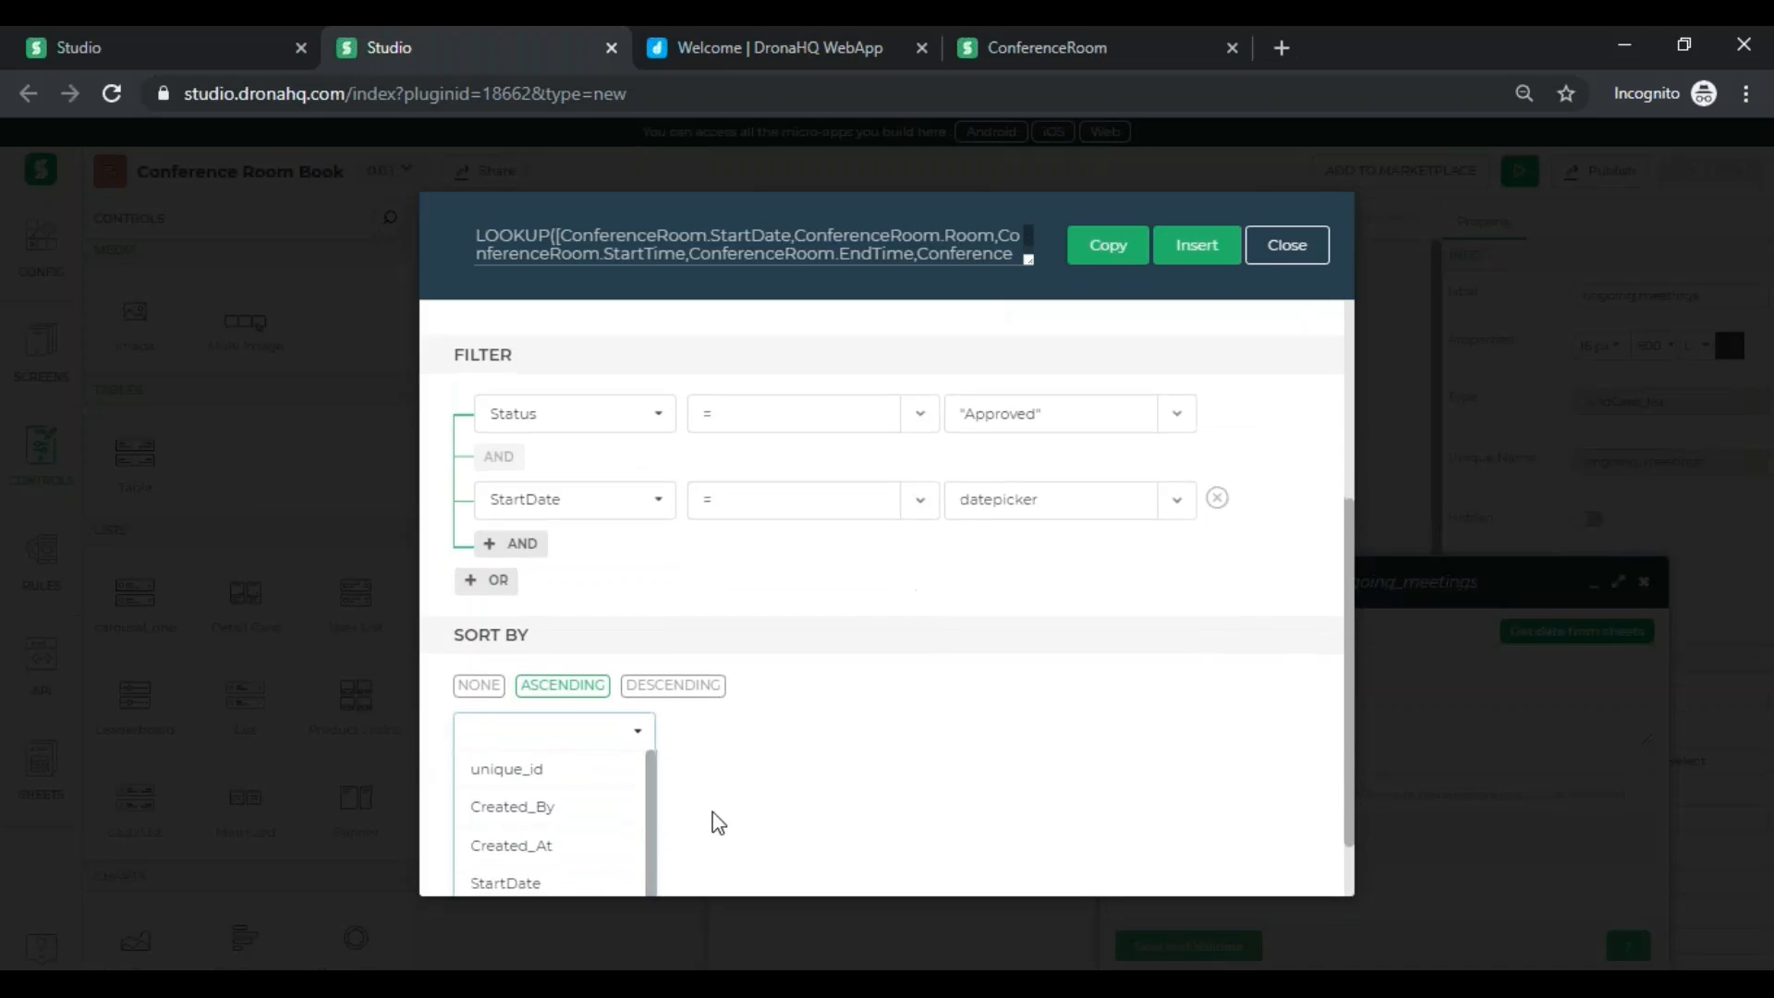
pyautogui.click(554, 836)
pyautogui.scroll(3, 951, 740)
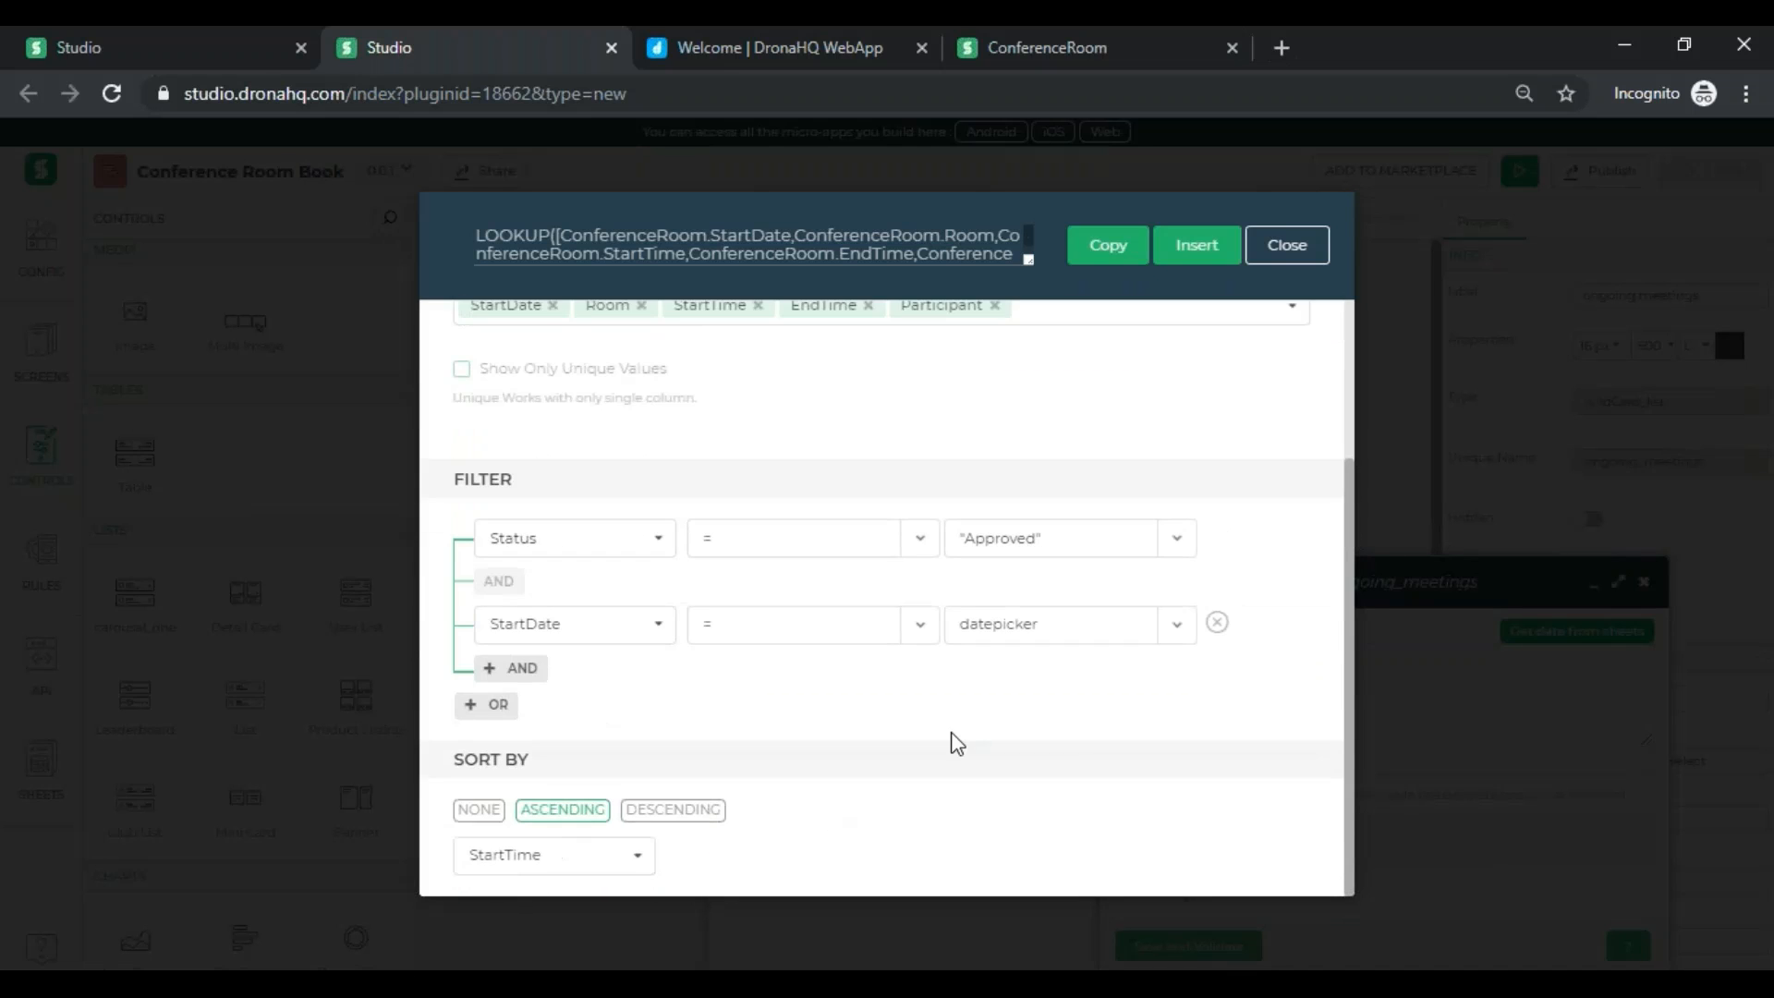
# - Insert the lookup into the ongoing meetings formula, save and validate it, and close the formula editor
pyautogui.scroll(3, 1164, 402)
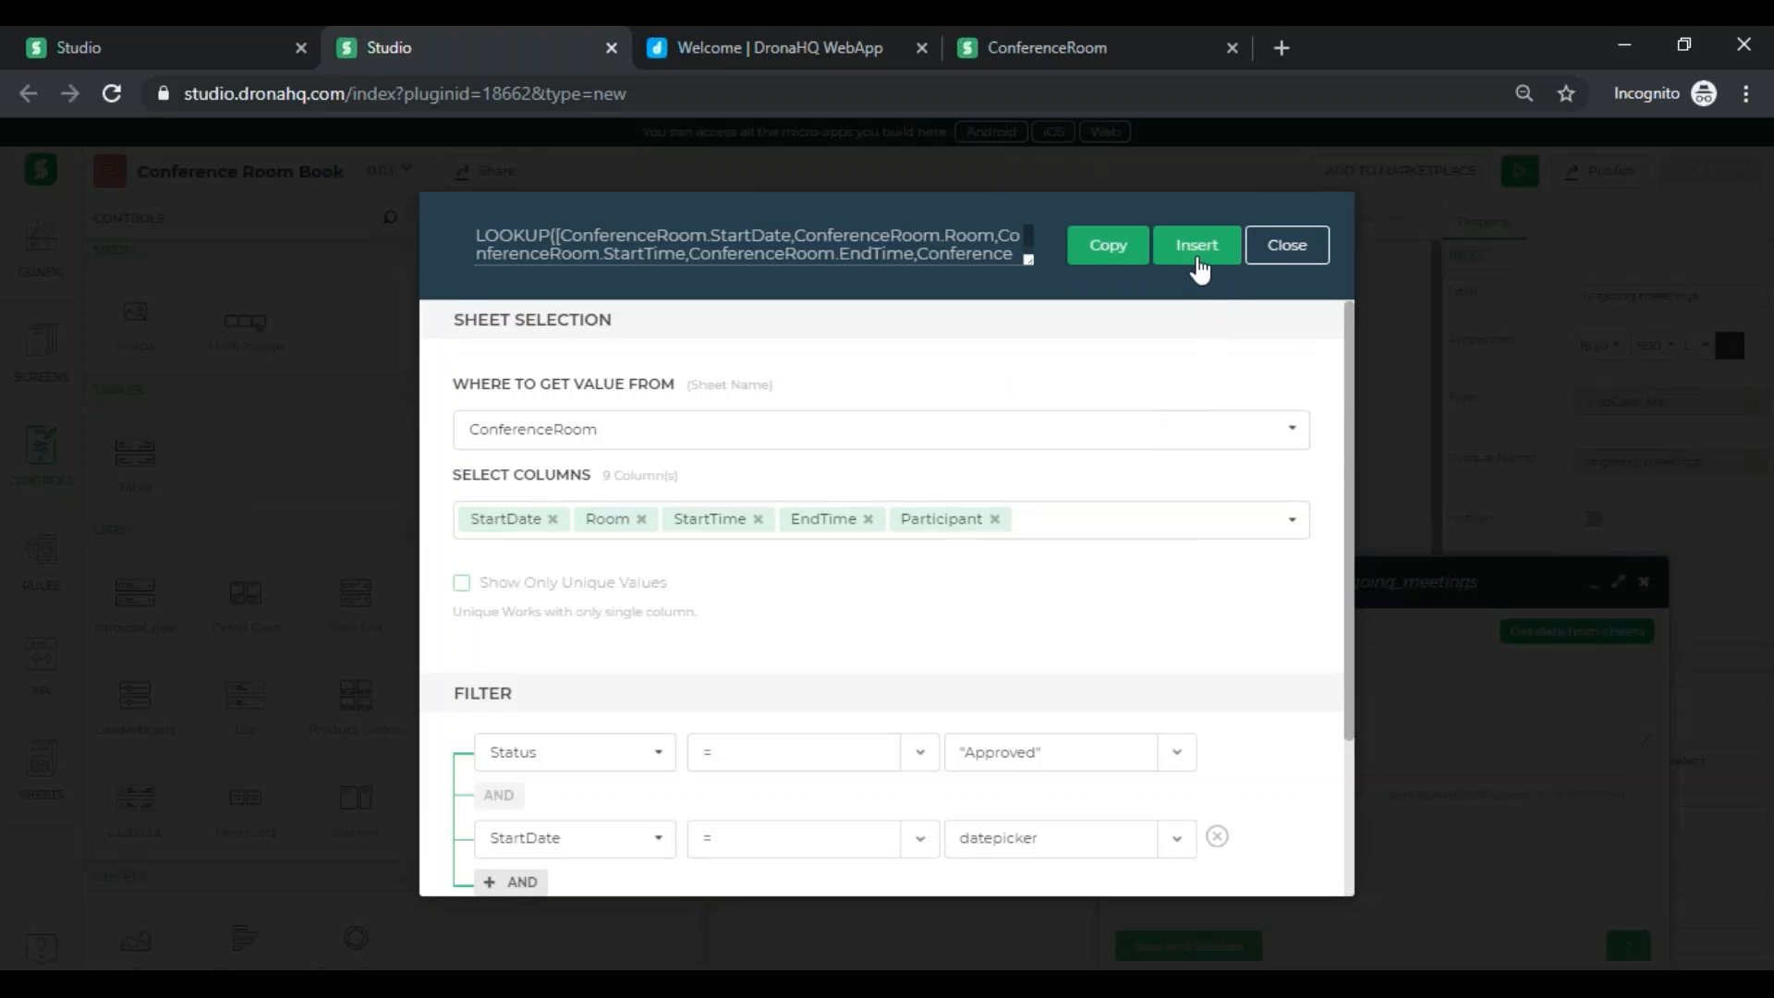
pyautogui.click(1197, 246)
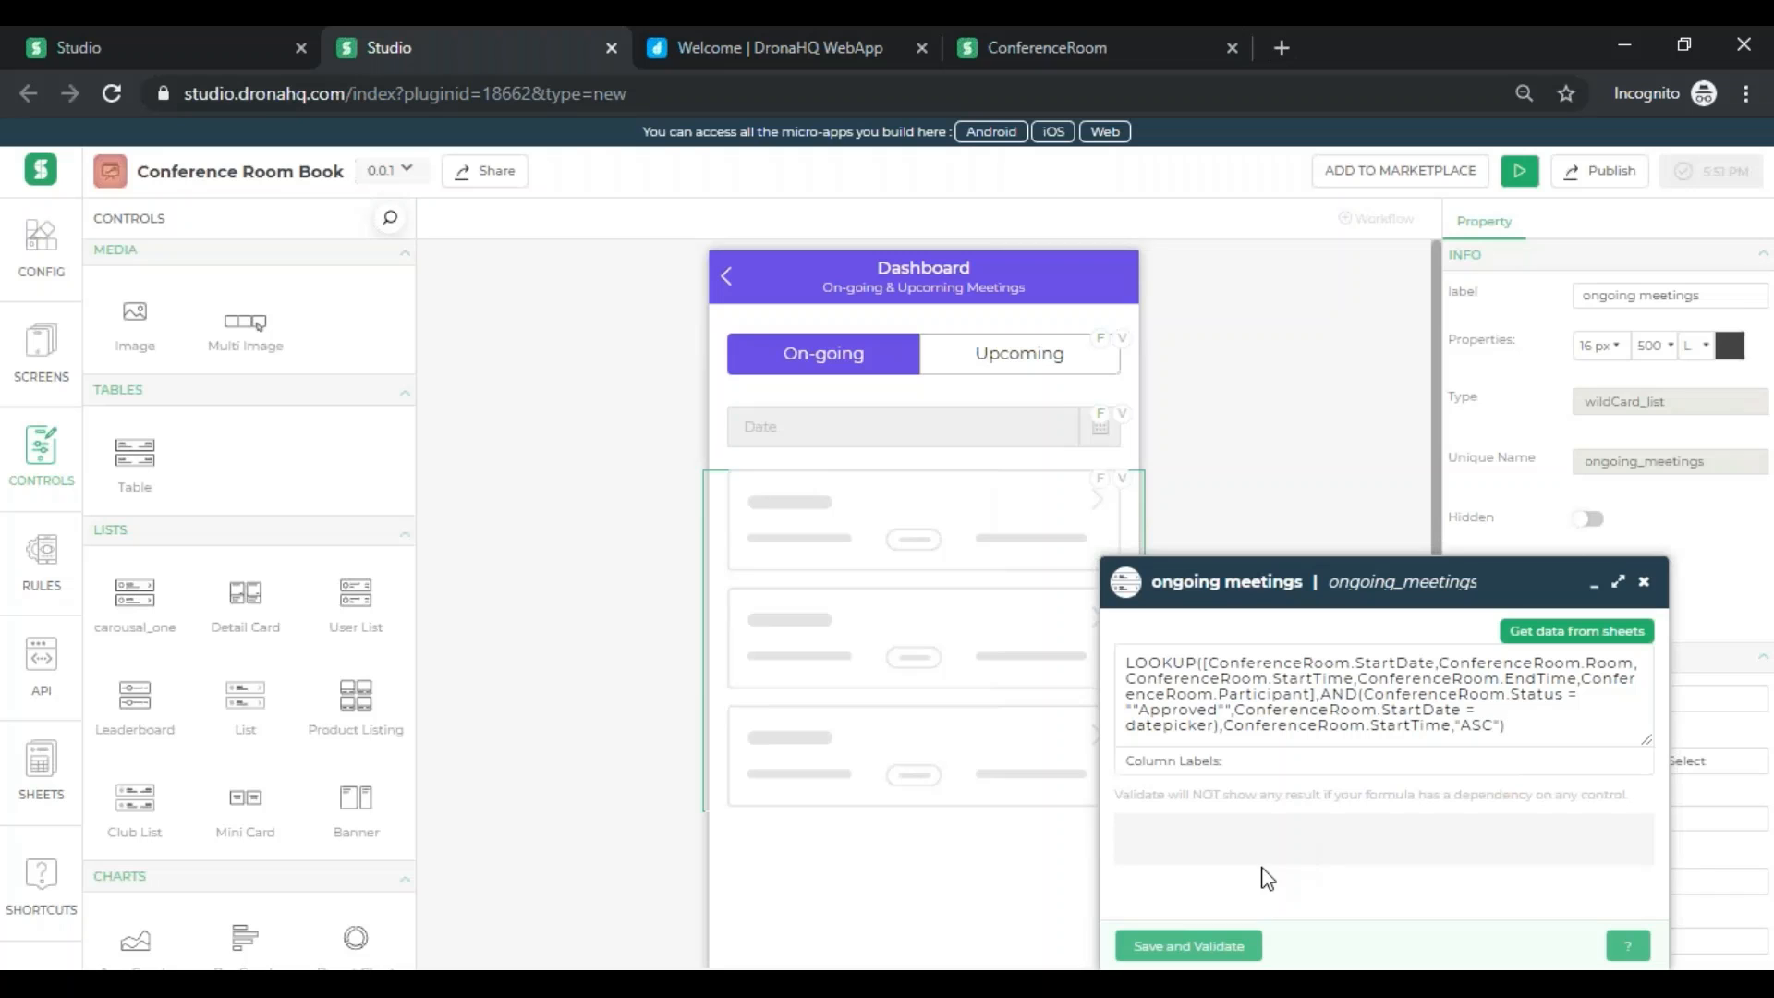
pyautogui.click(1233, 944)
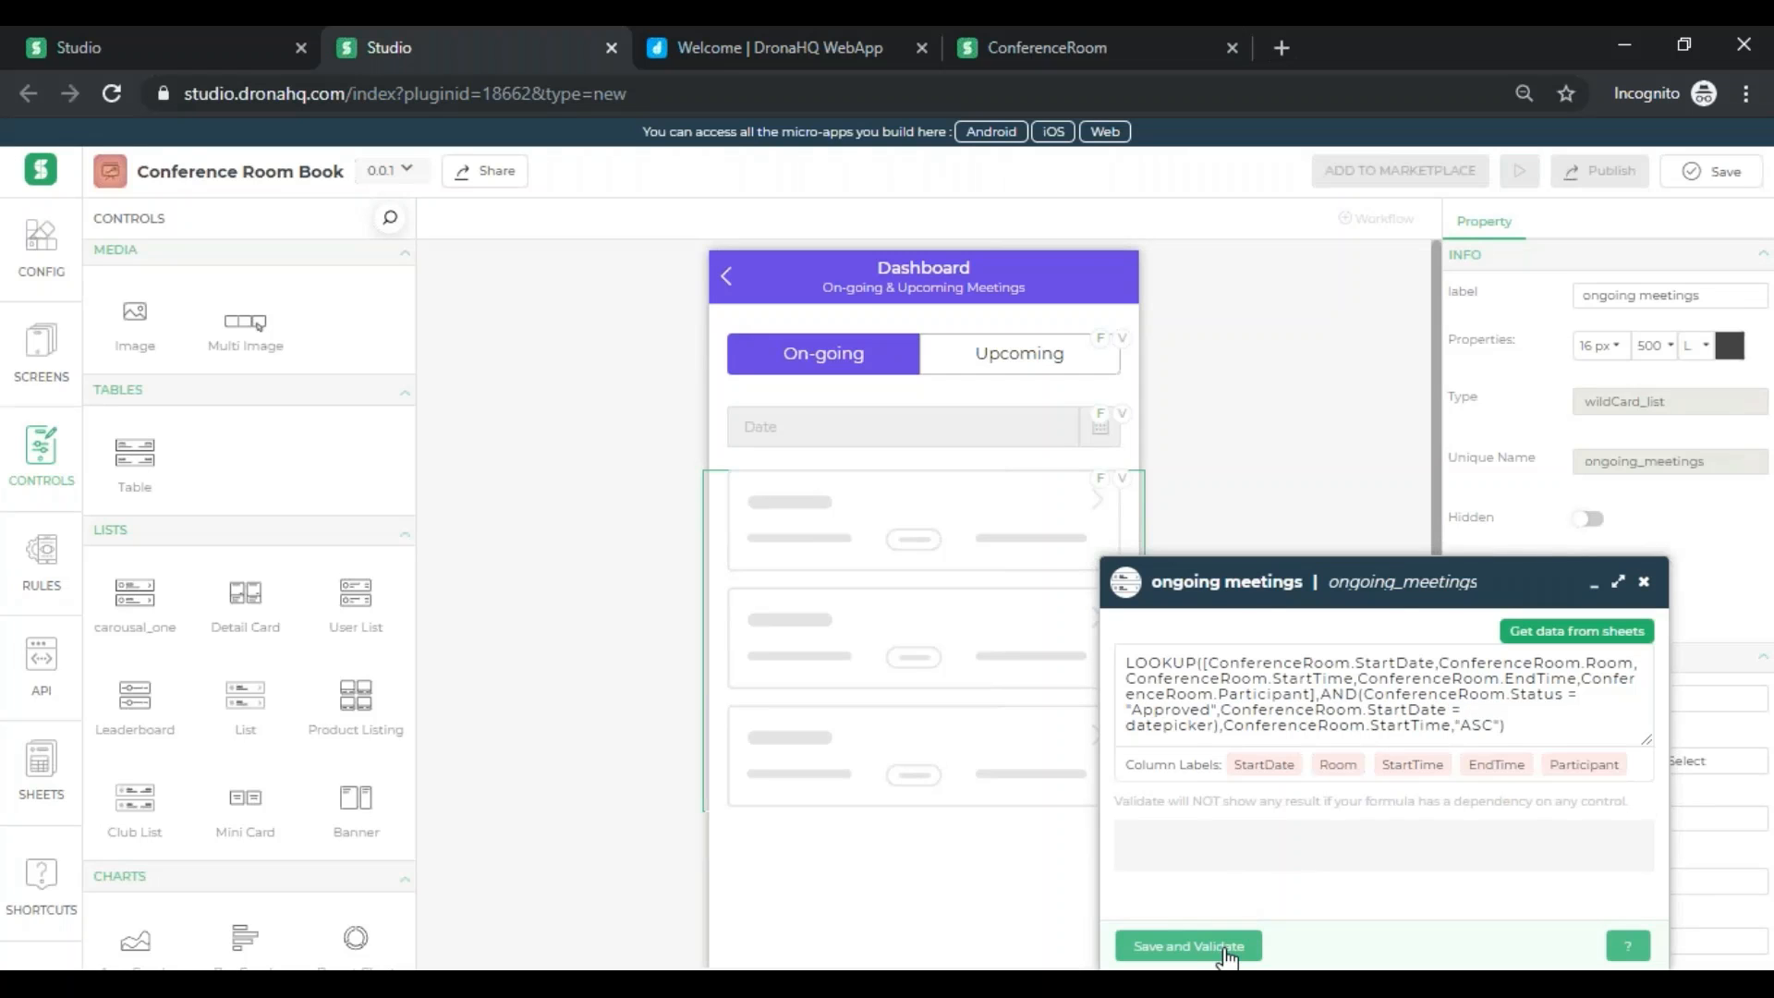
pyautogui.click(1643, 585)
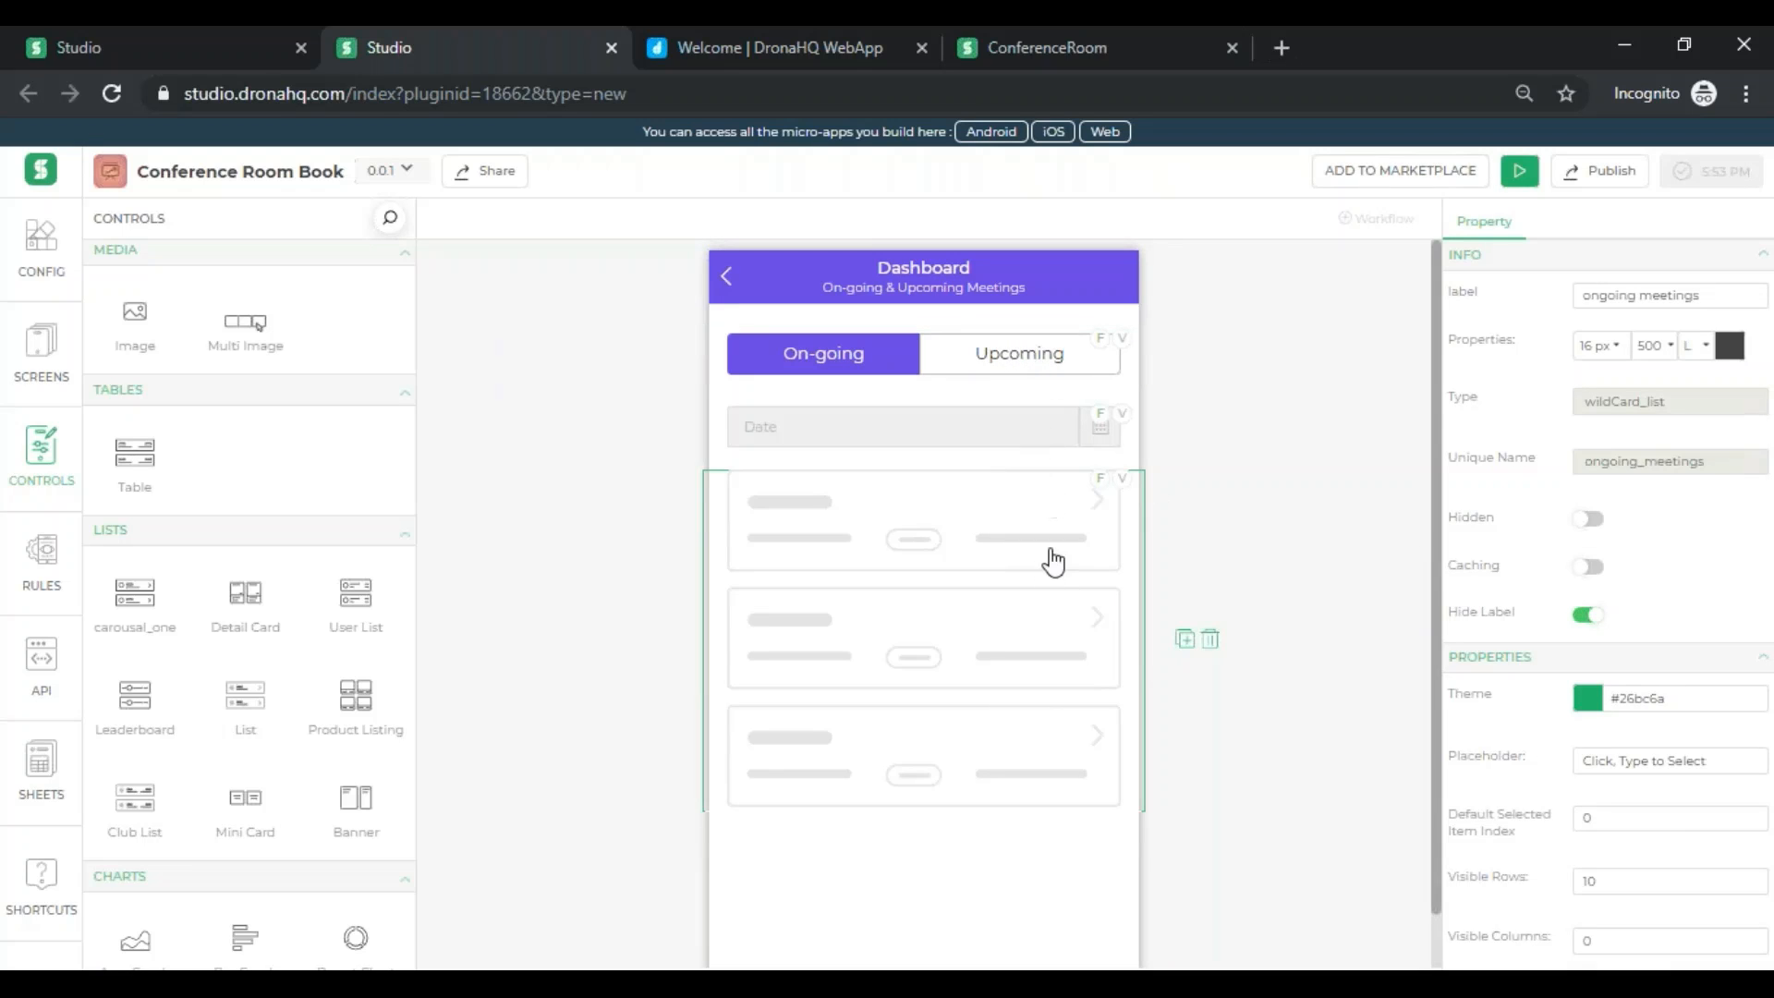
# - Duplicate the ongoing meetings list and start a sheet lookup on ConferenceRoom in the copy's data formula
pyautogui.moveTo(1100, 494)
pyautogui.scroll(-1, 1034, 535)
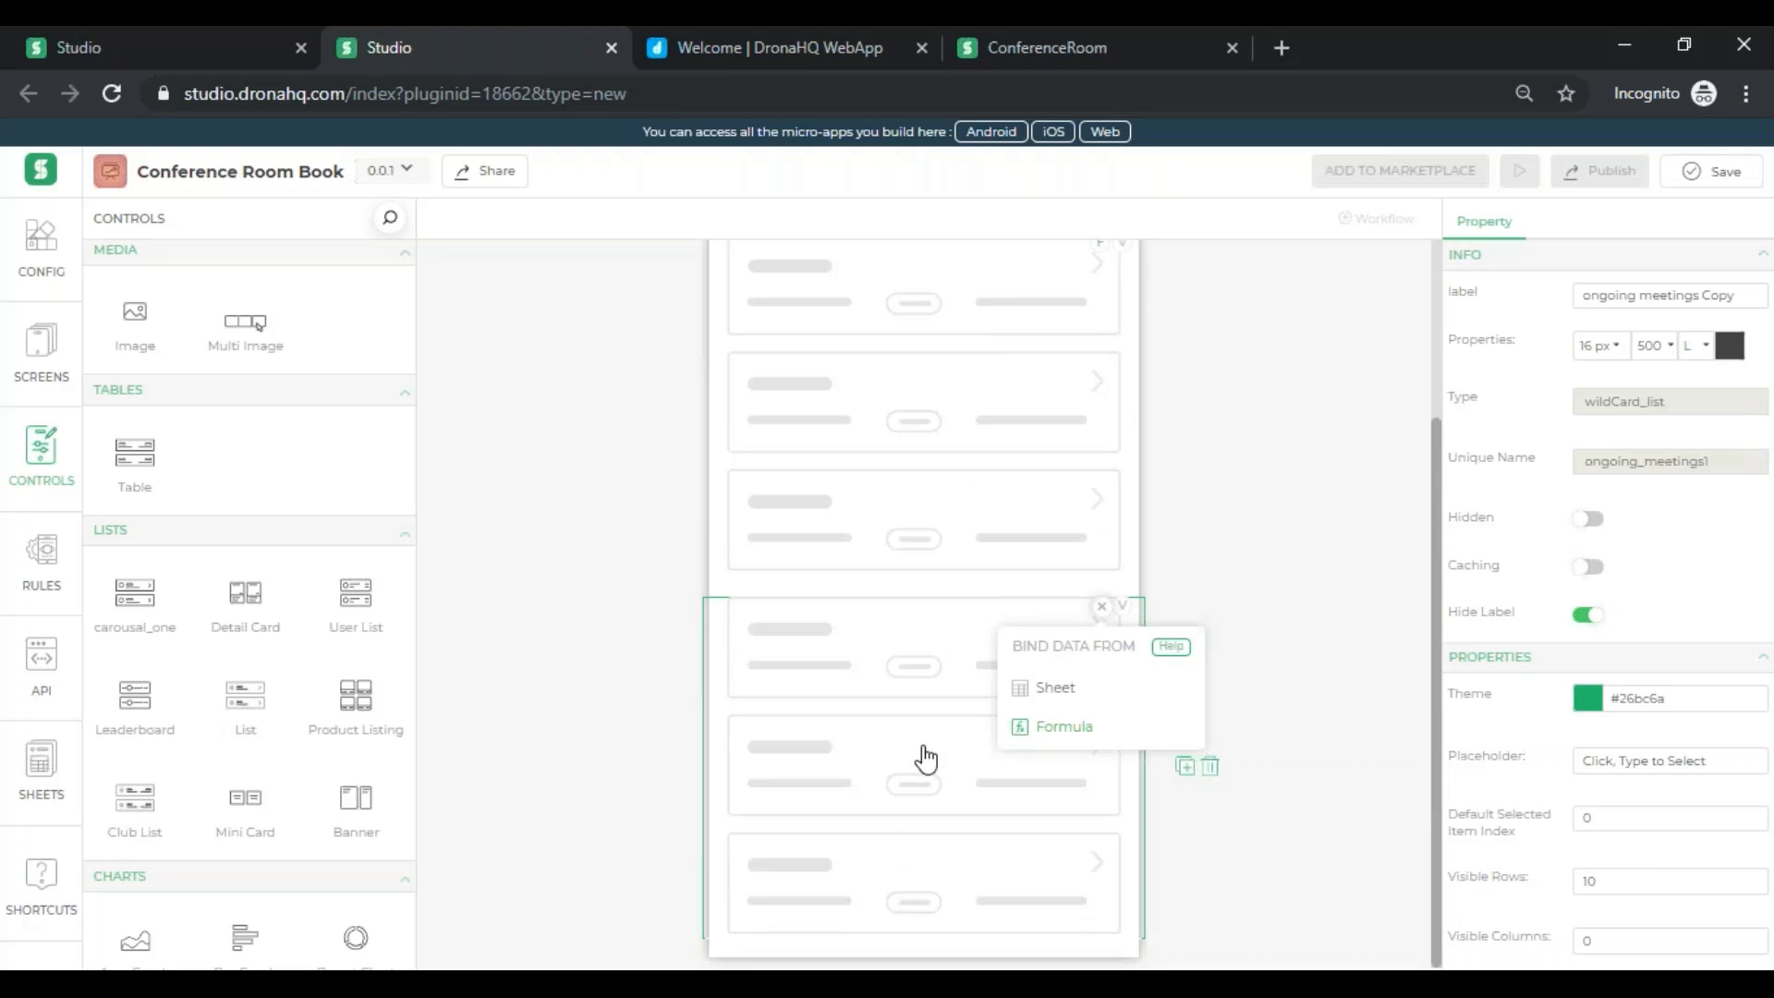
pyautogui.click(1062, 727)
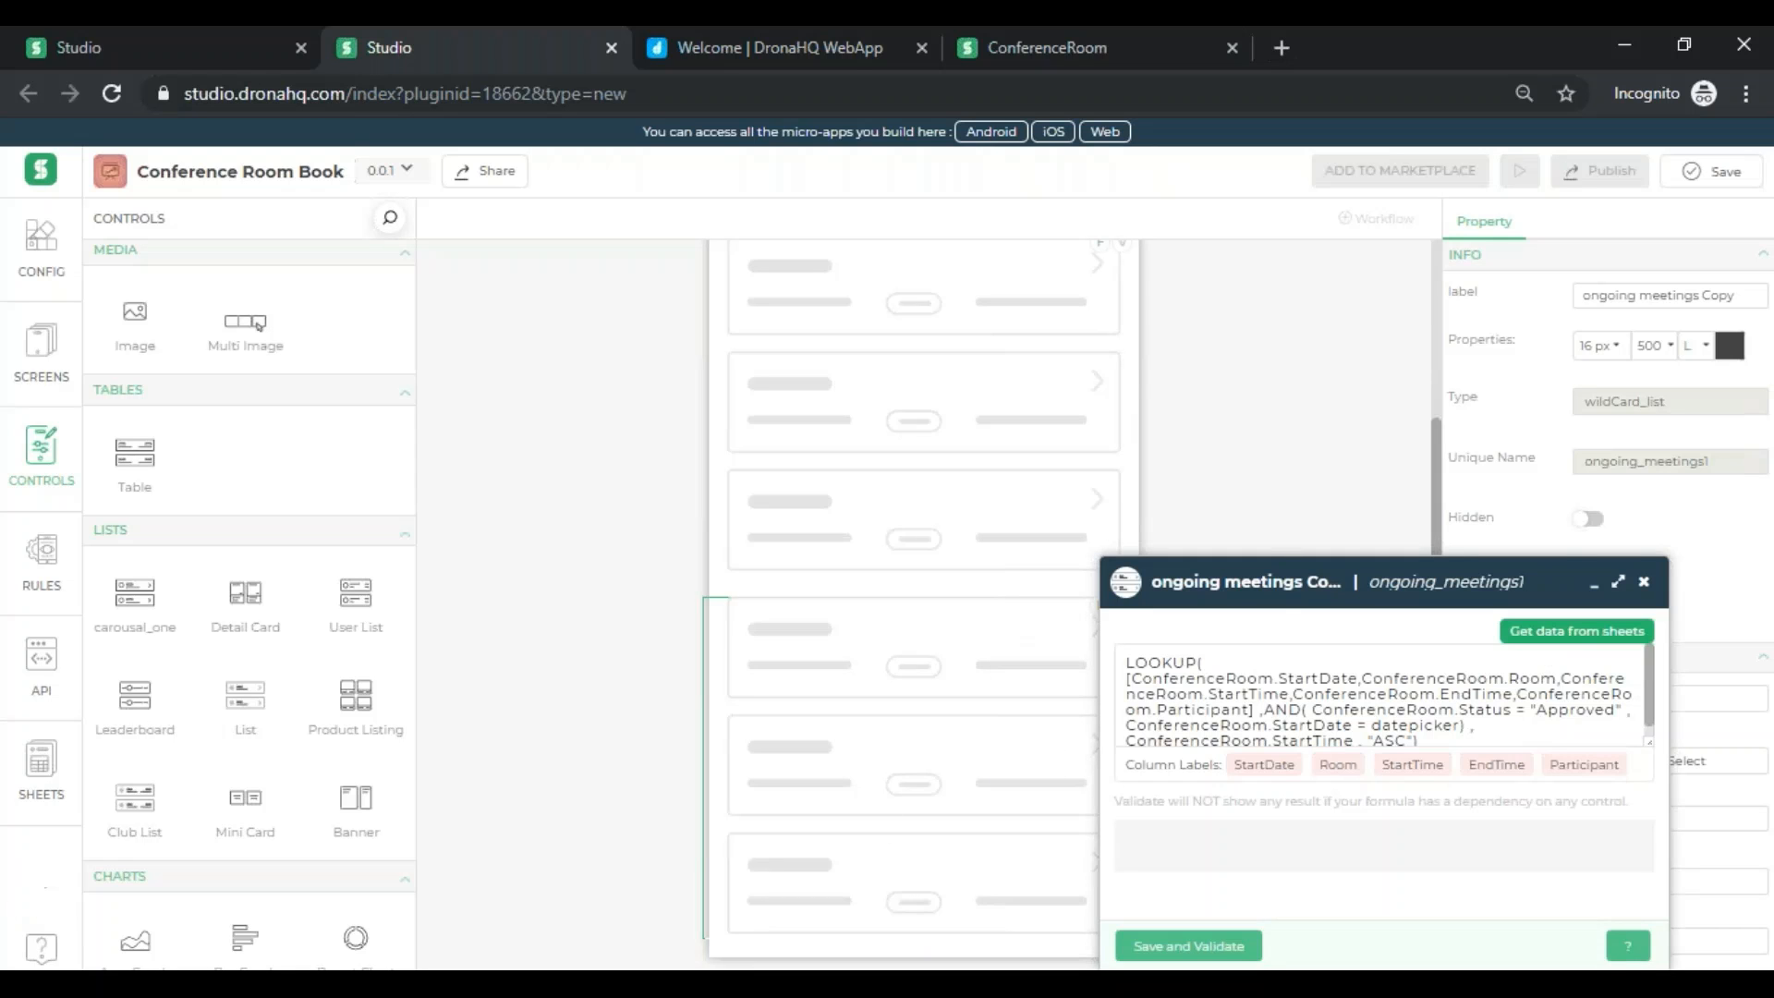
pyautogui.click(1546, 639)
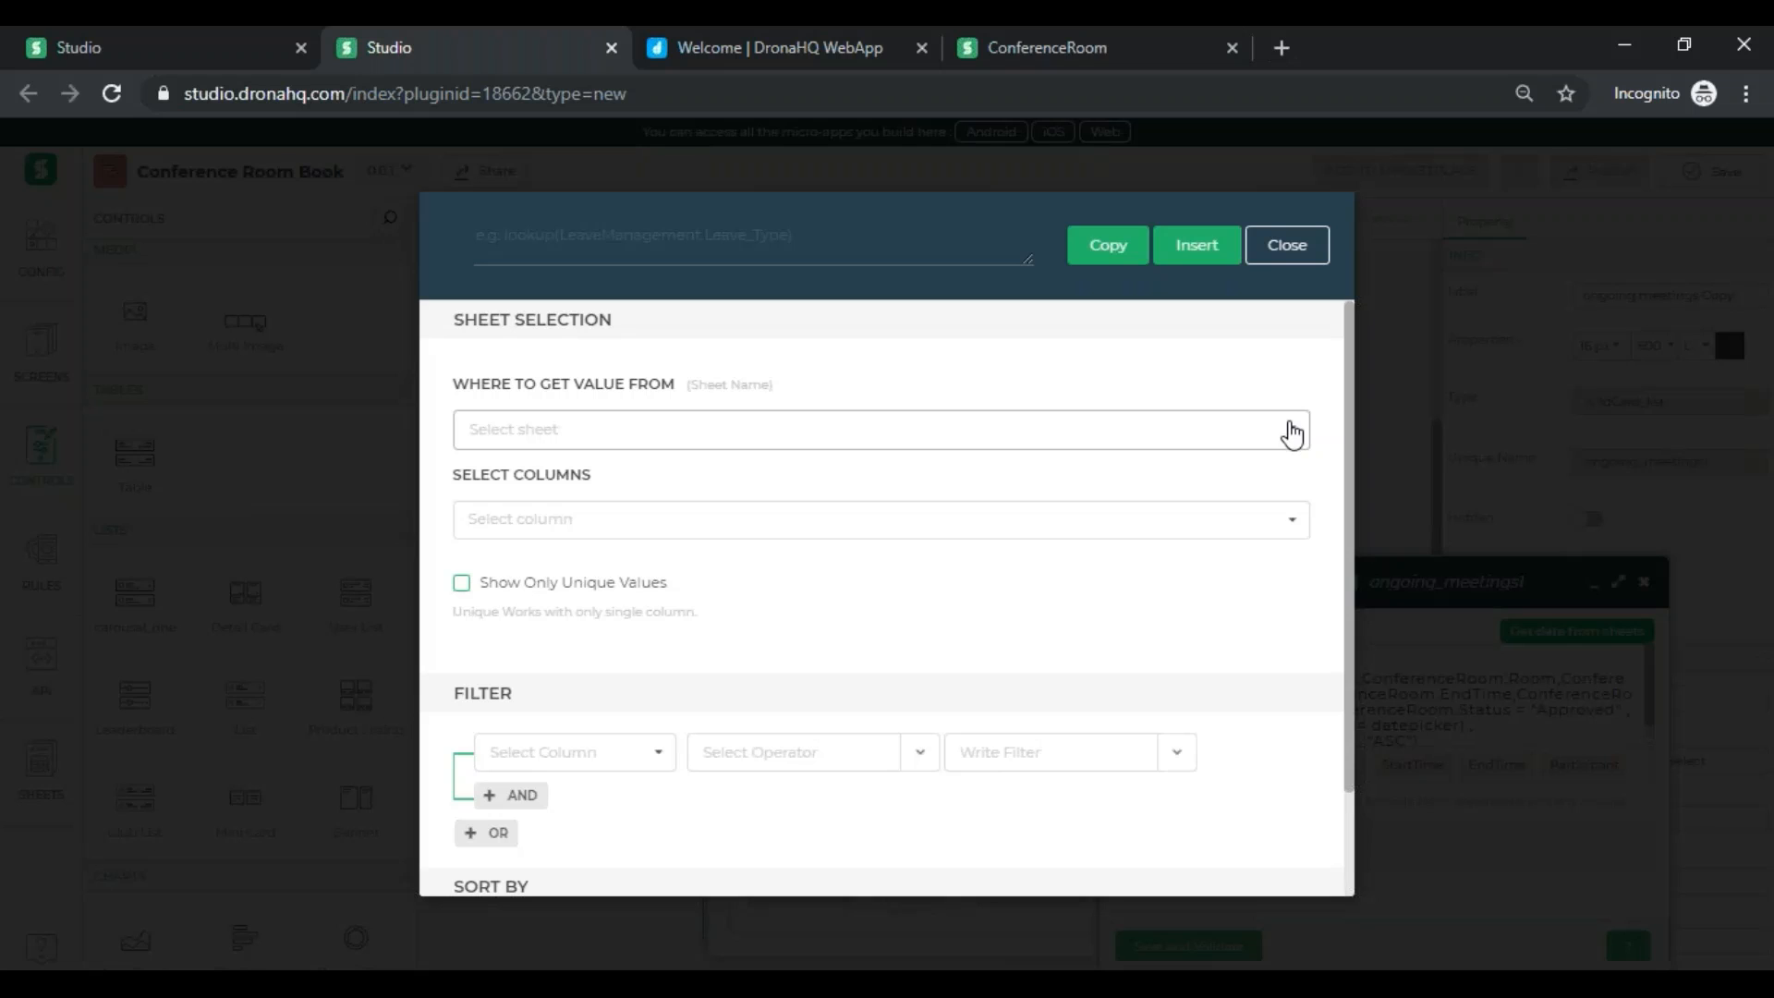
pyautogui.click(1291, 431)
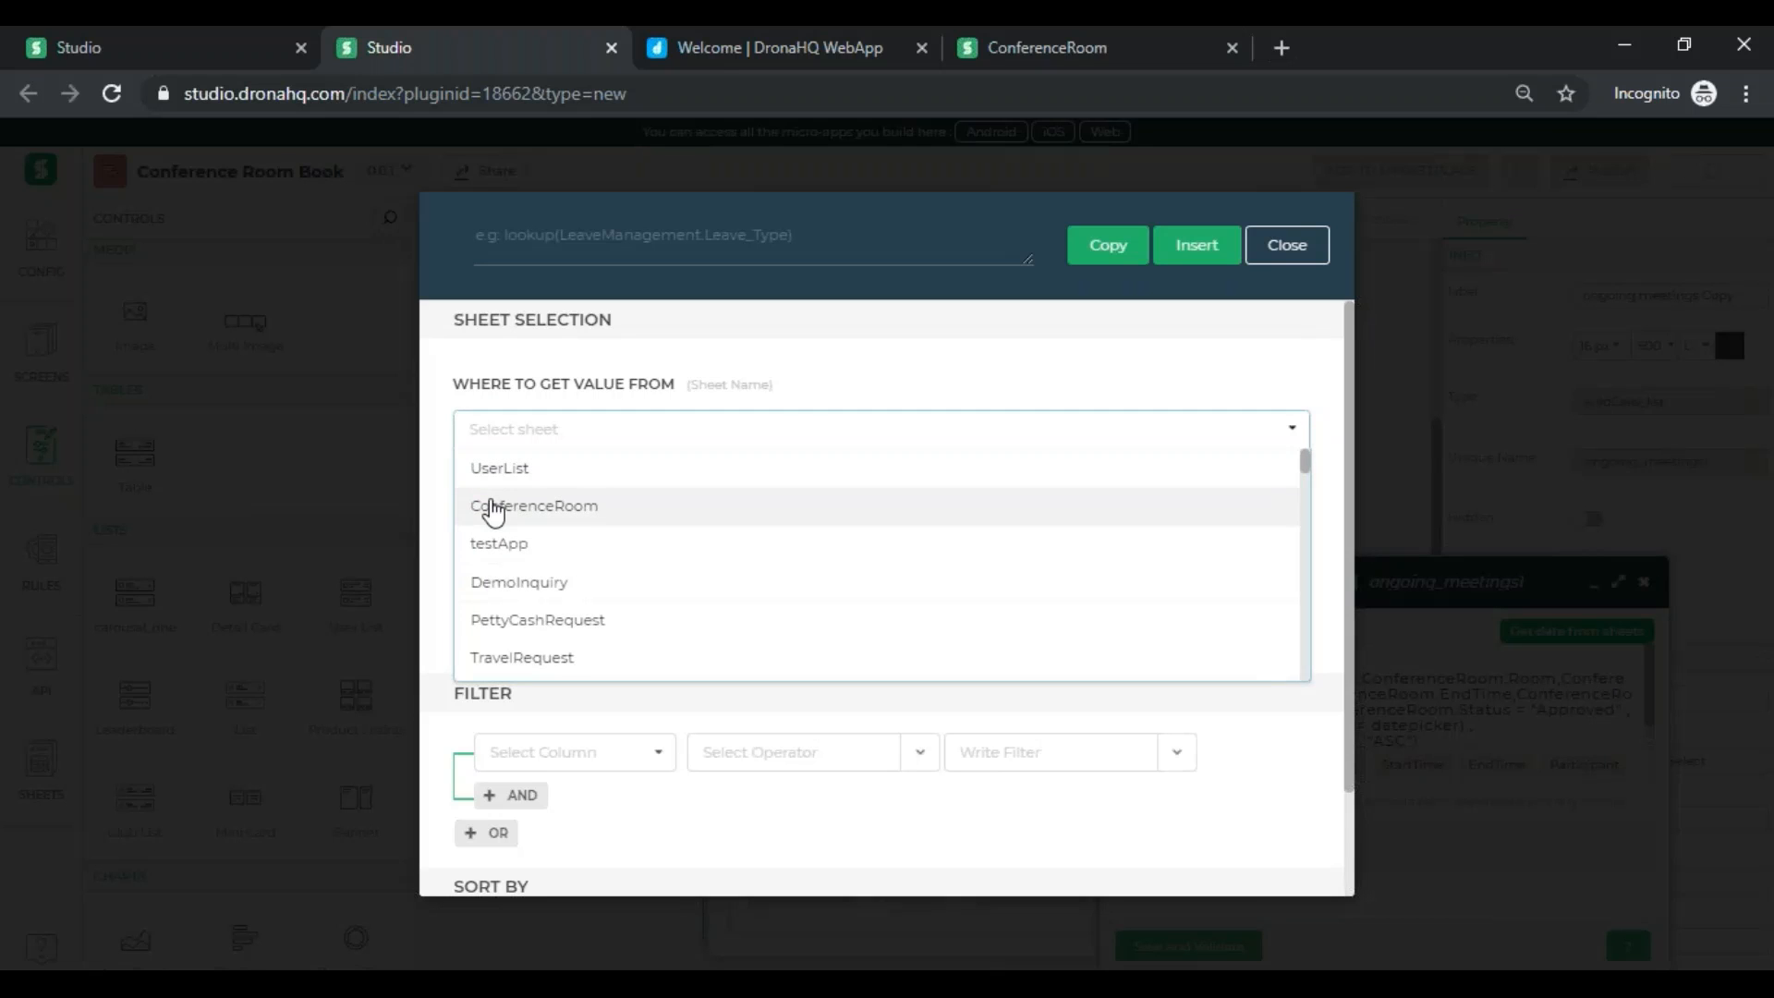
pyautogui.click(593, 524)
# - Choose StartDate, Room, StartTime, EndTime and Participant as the lookup columns
pyautogui.click(563, 522)
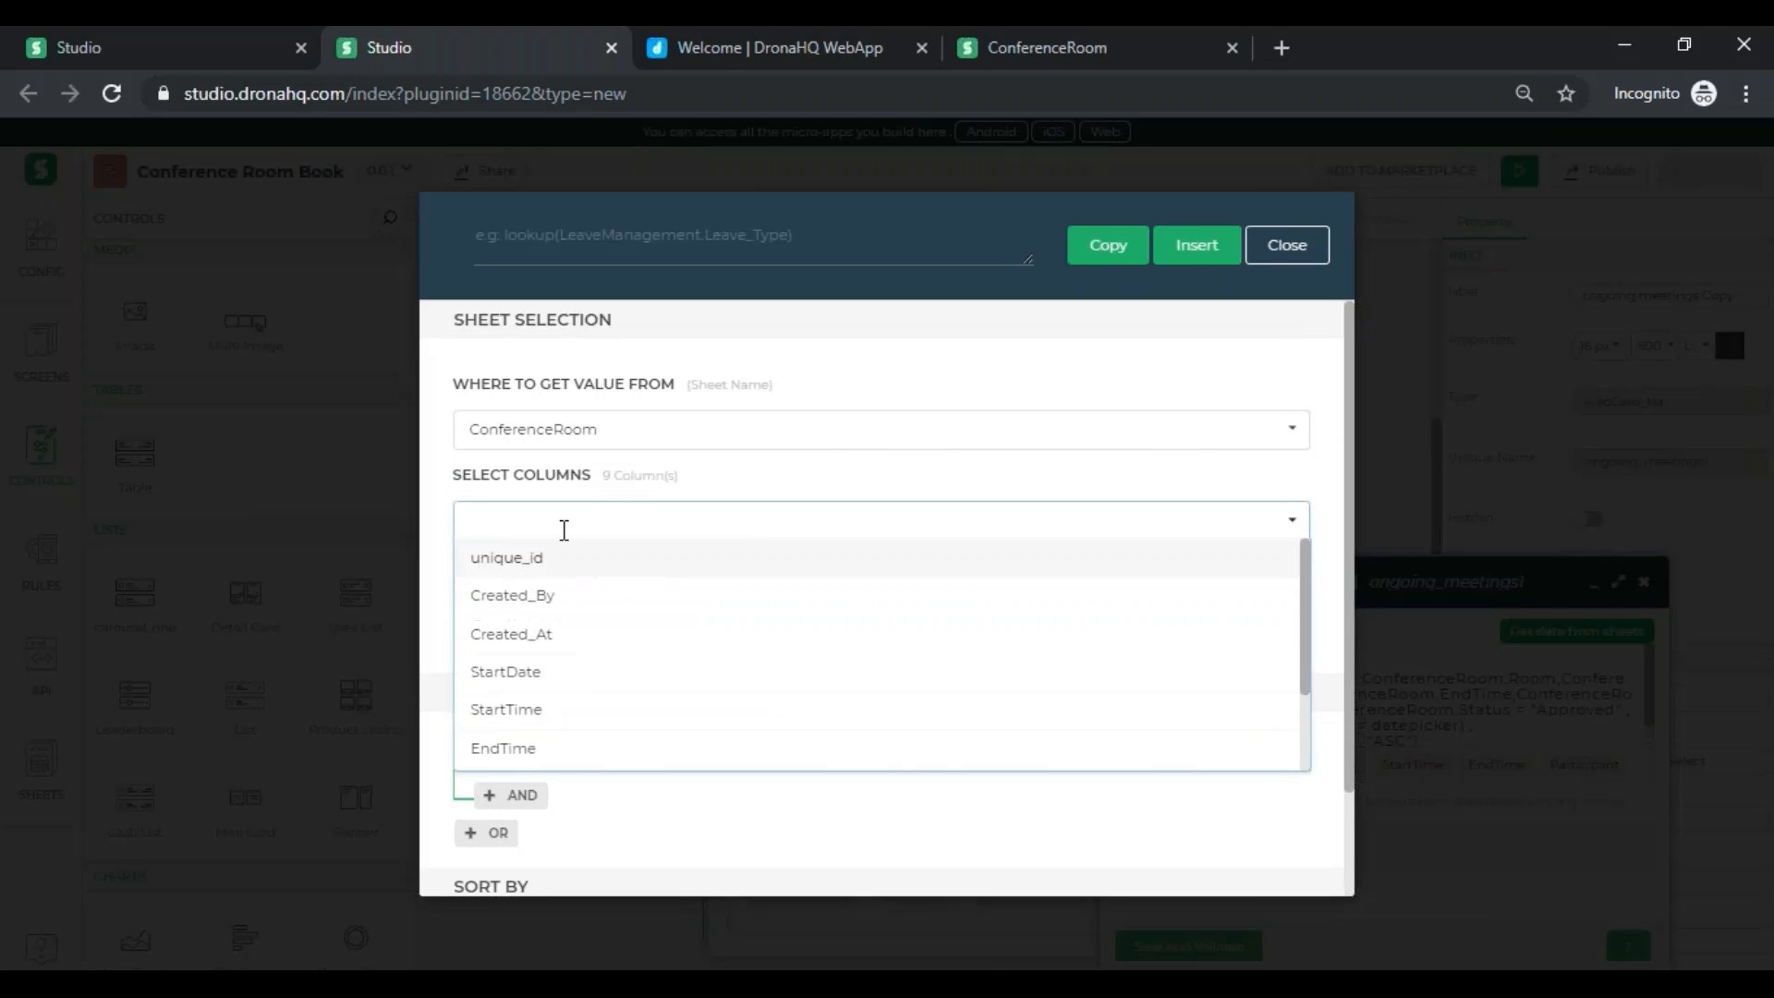
pyautogui.click(506, 671)
pyautogui.scroll(-1, 565, 687)
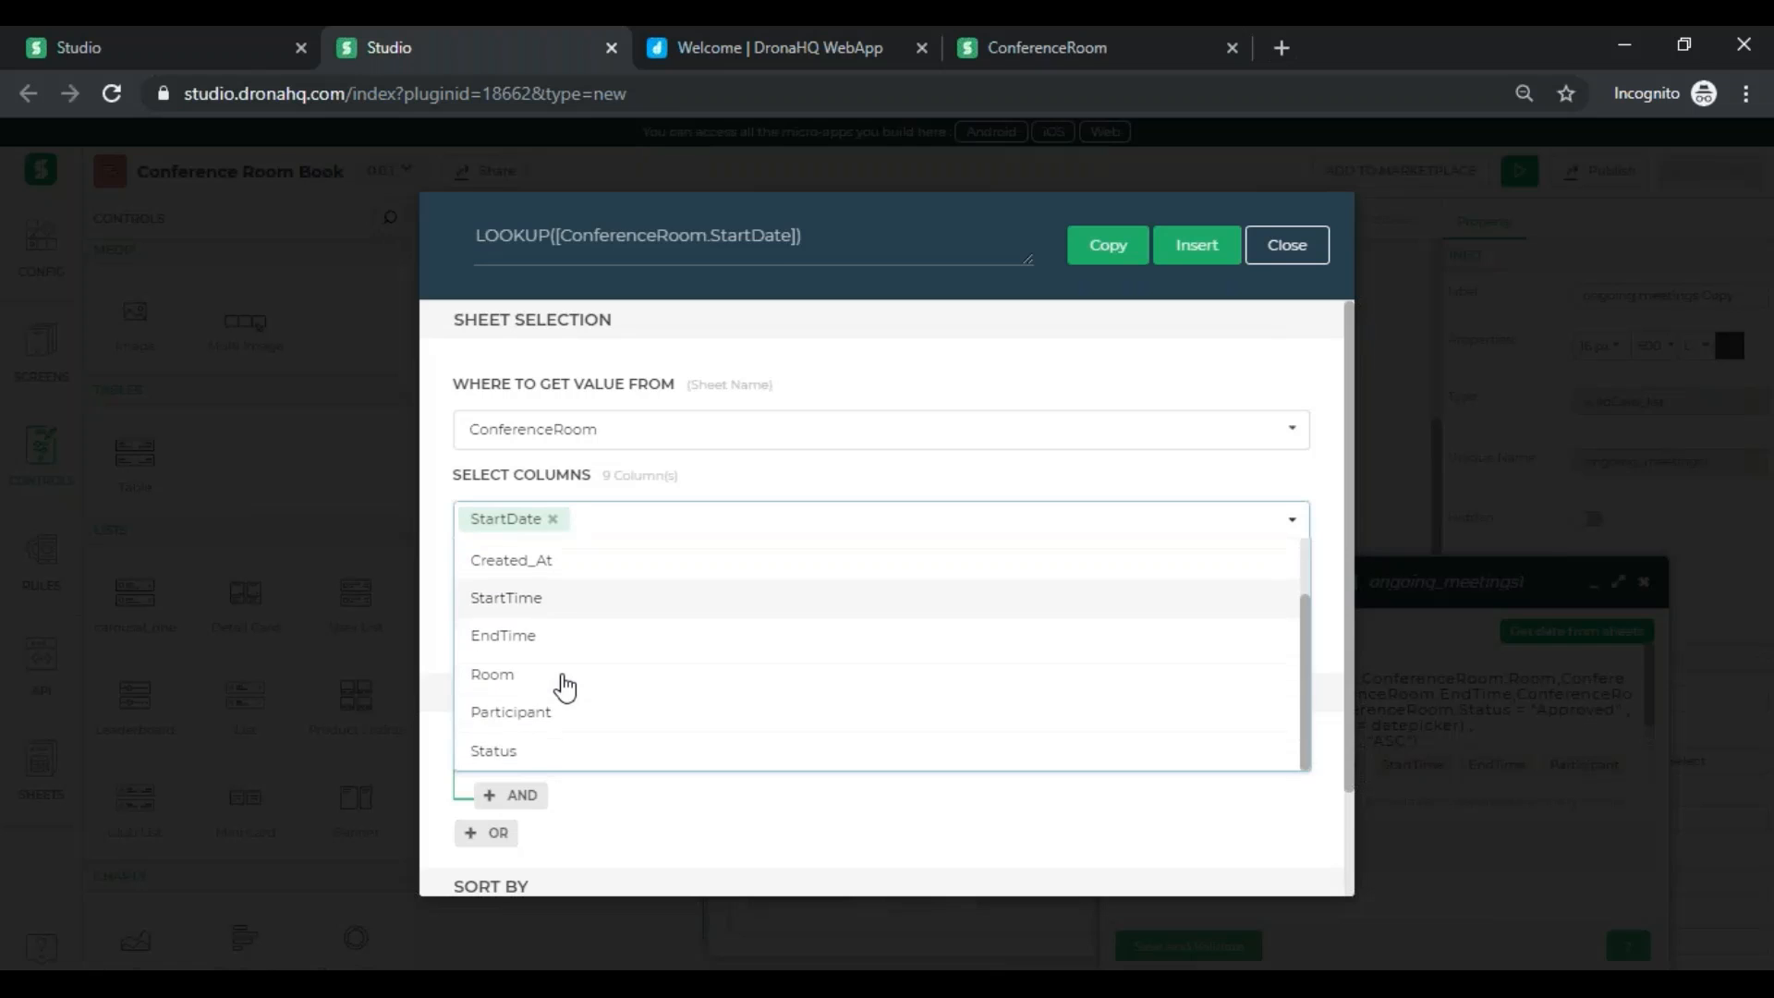
pyautogui.click(554, 681)
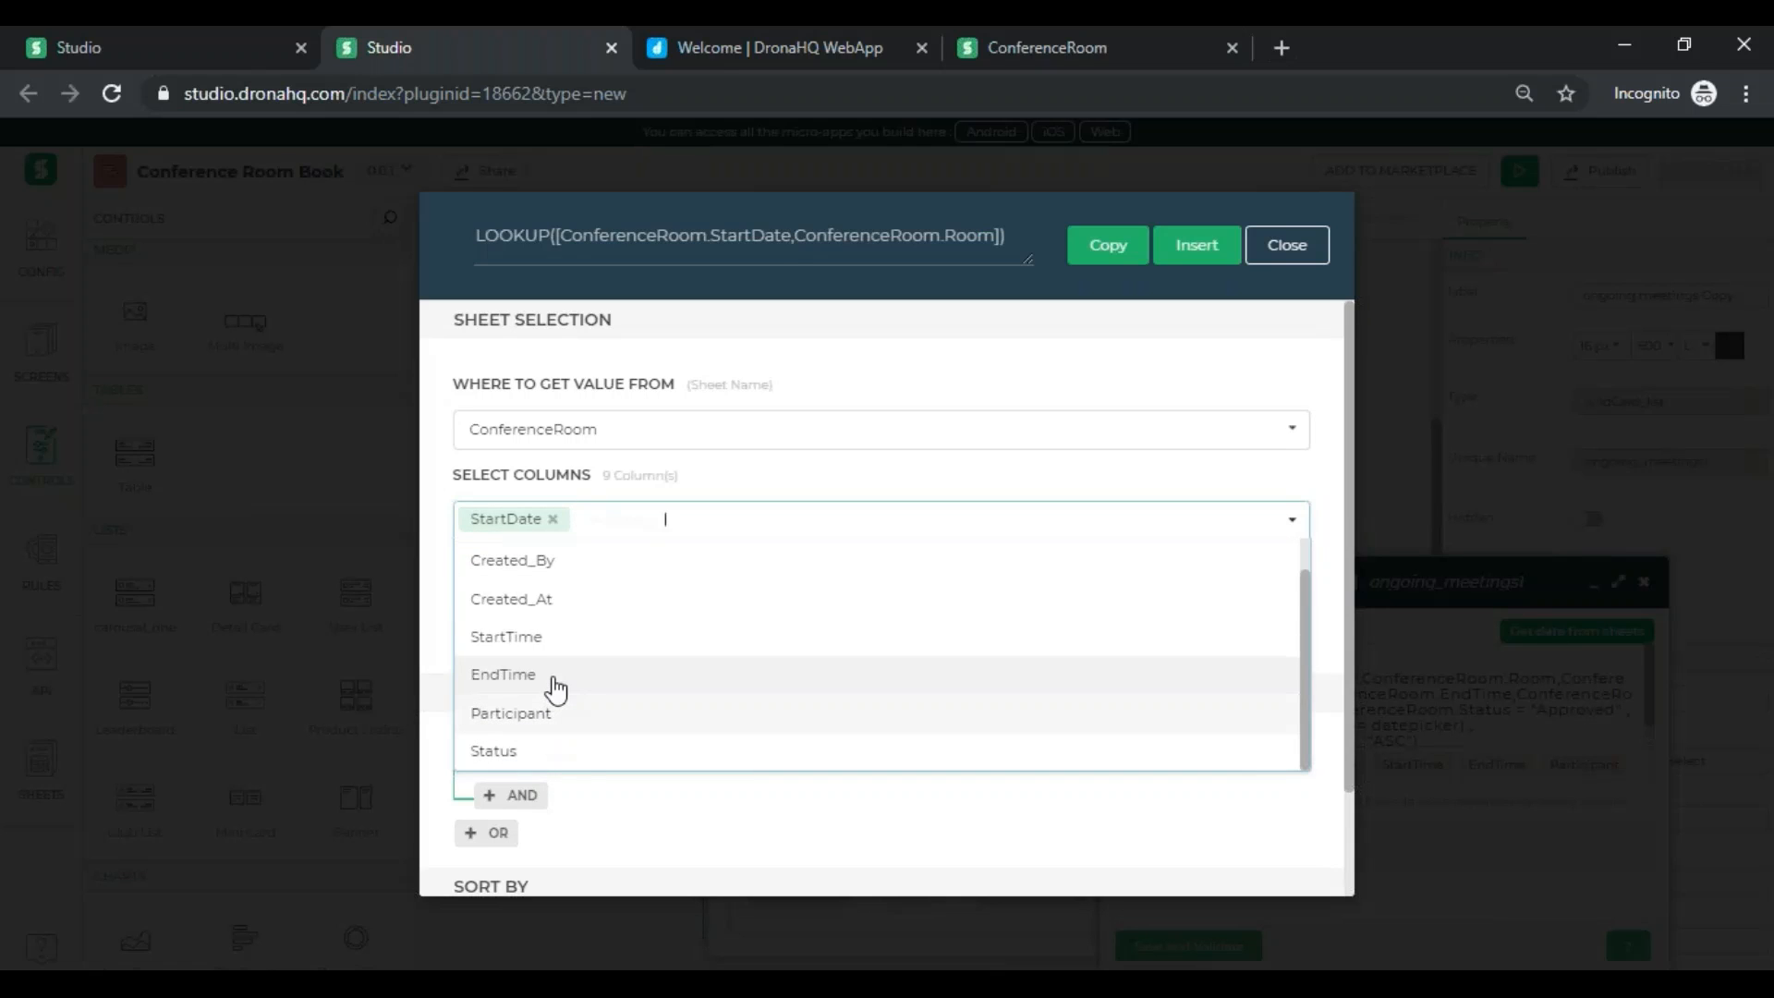
pyautogui.click(566, 634)
pyautogui.click(574, 675)
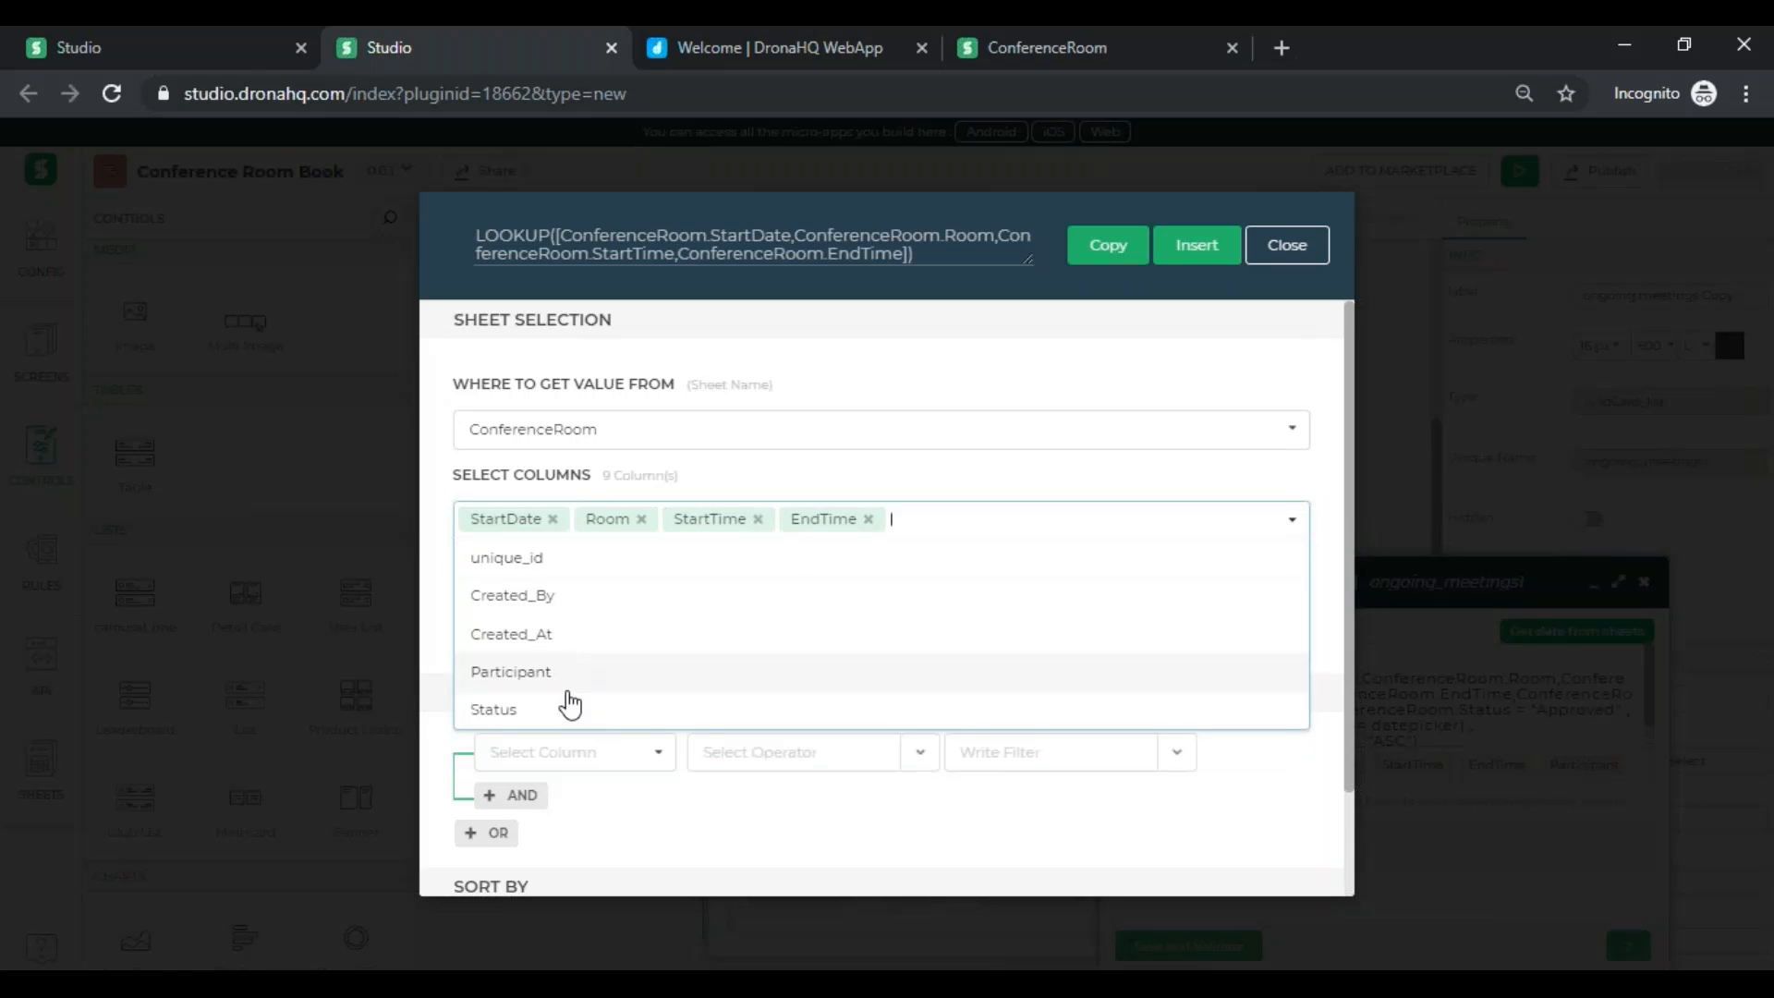
pyautogui.click(567, 690)
pyautogui.click(1231, 820)
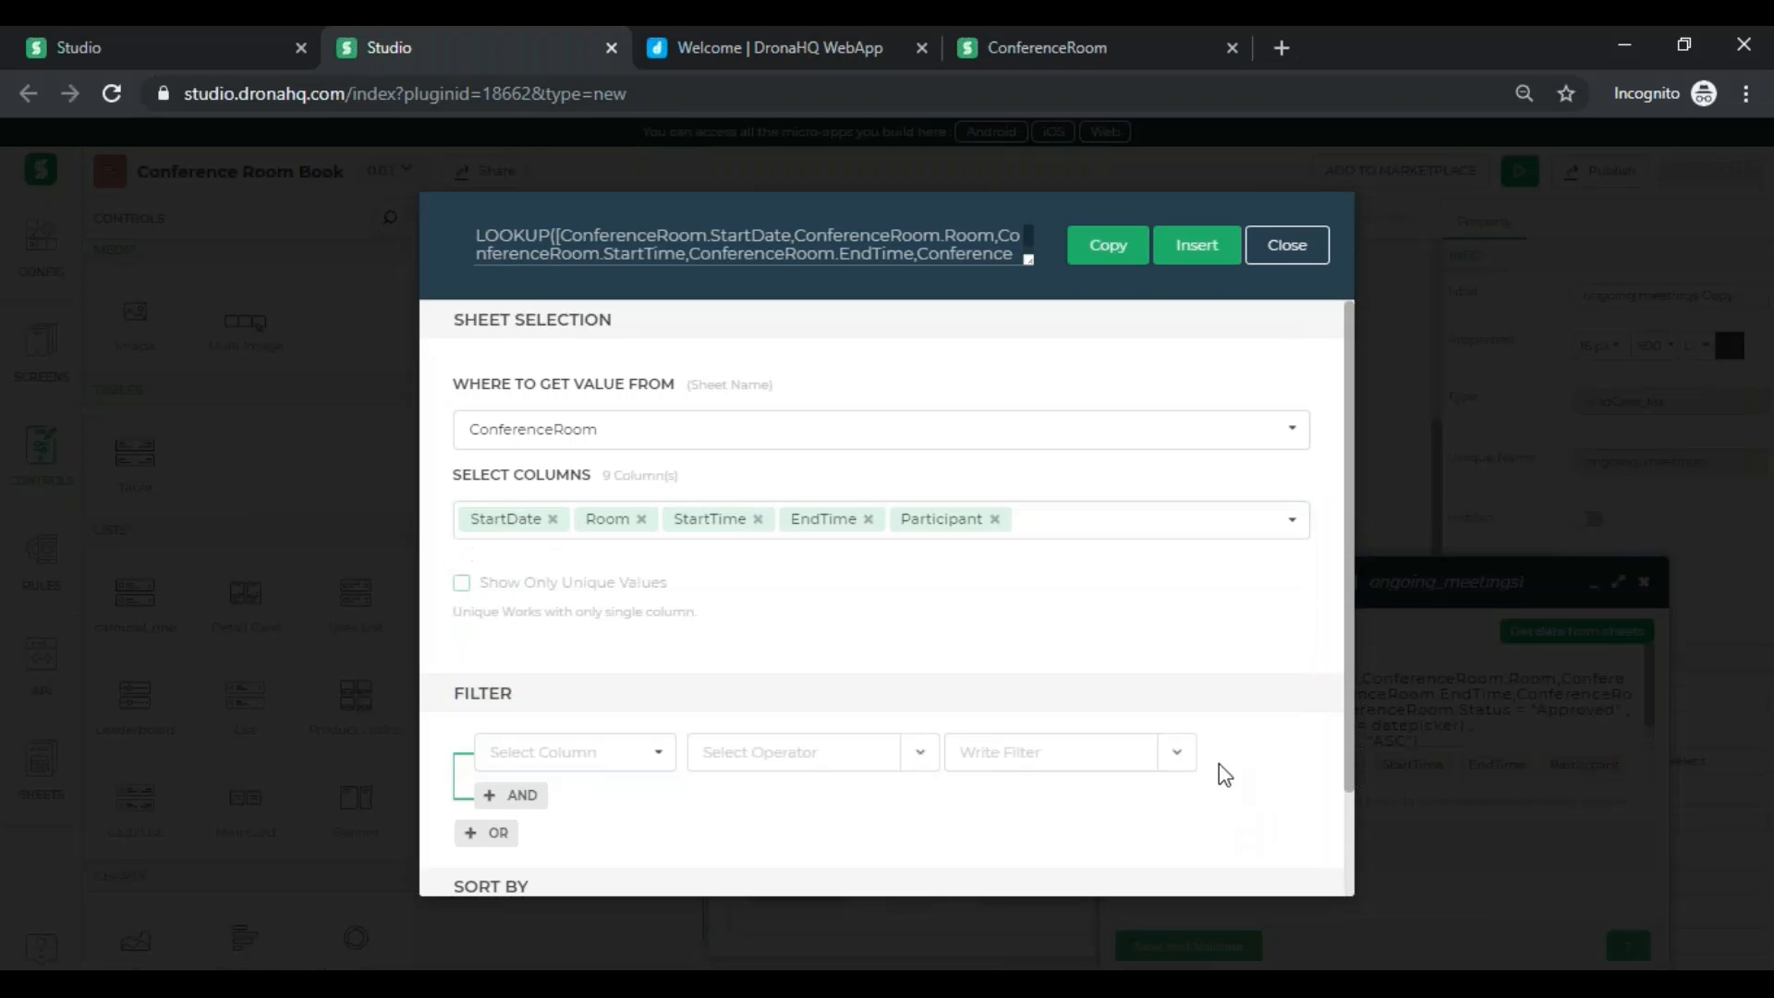
# - Filter the copied list's lookup to rows where Status equals Approved
pyautogui.scroll(-2, 689, 665)
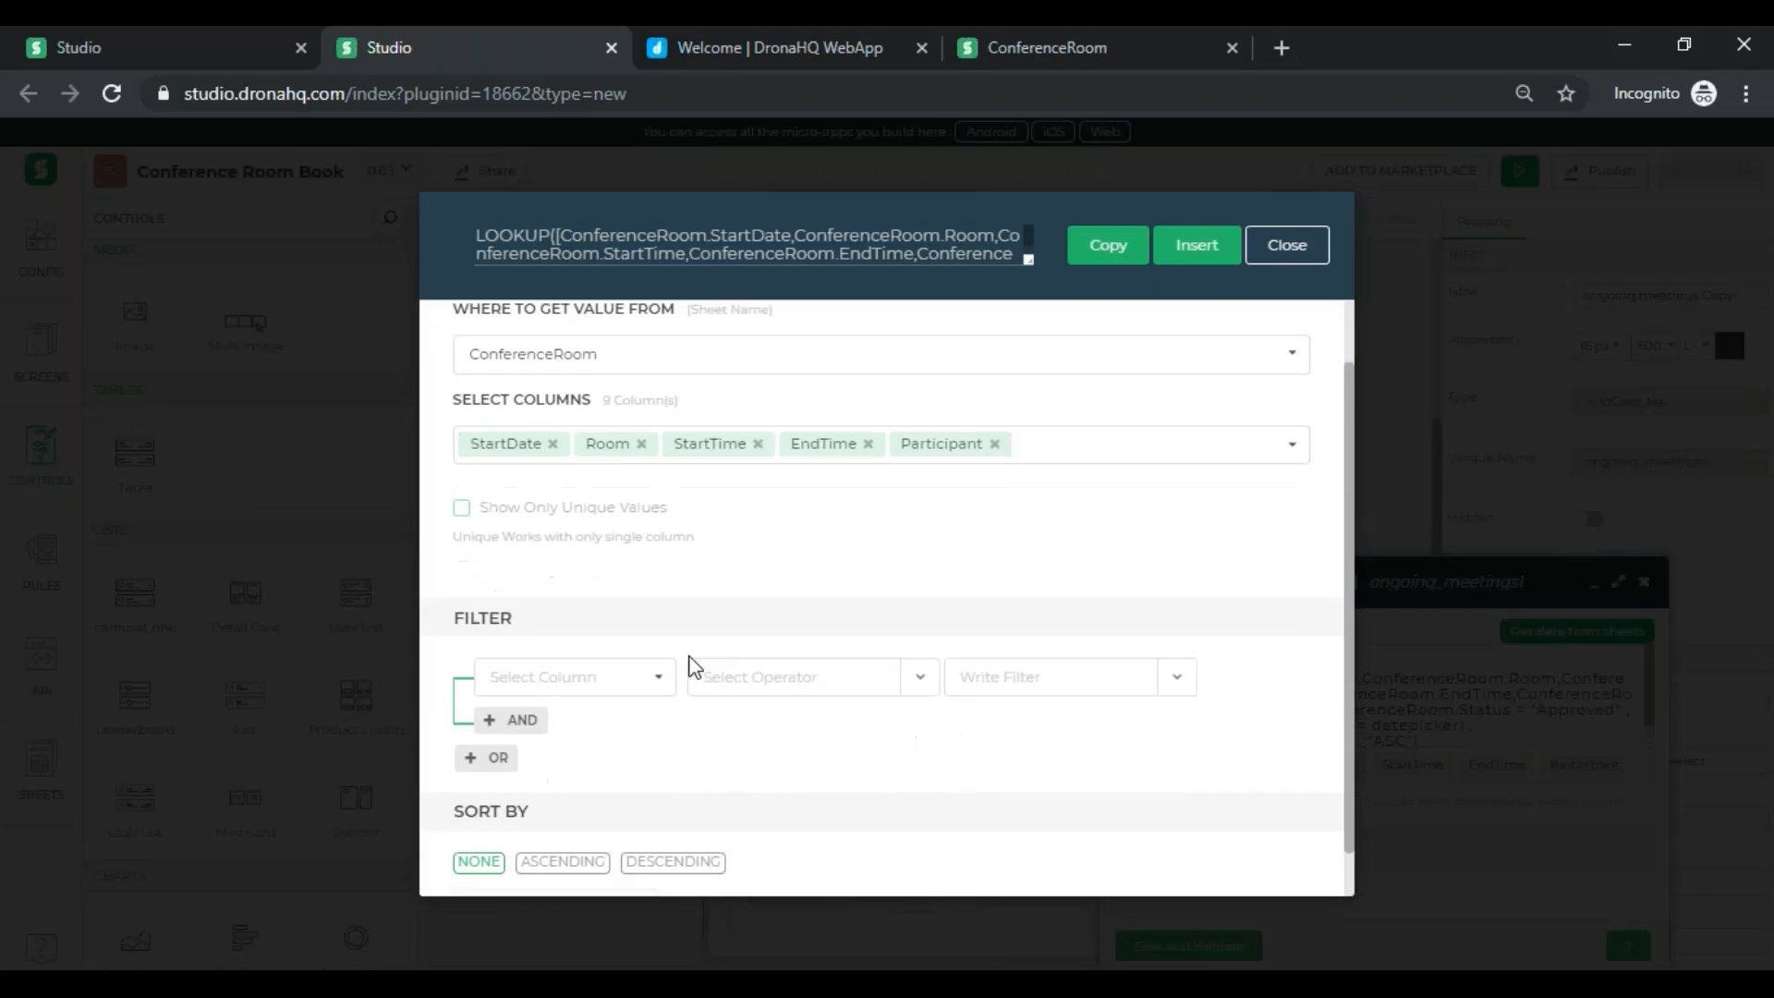
pyautogui.click(662, 635)
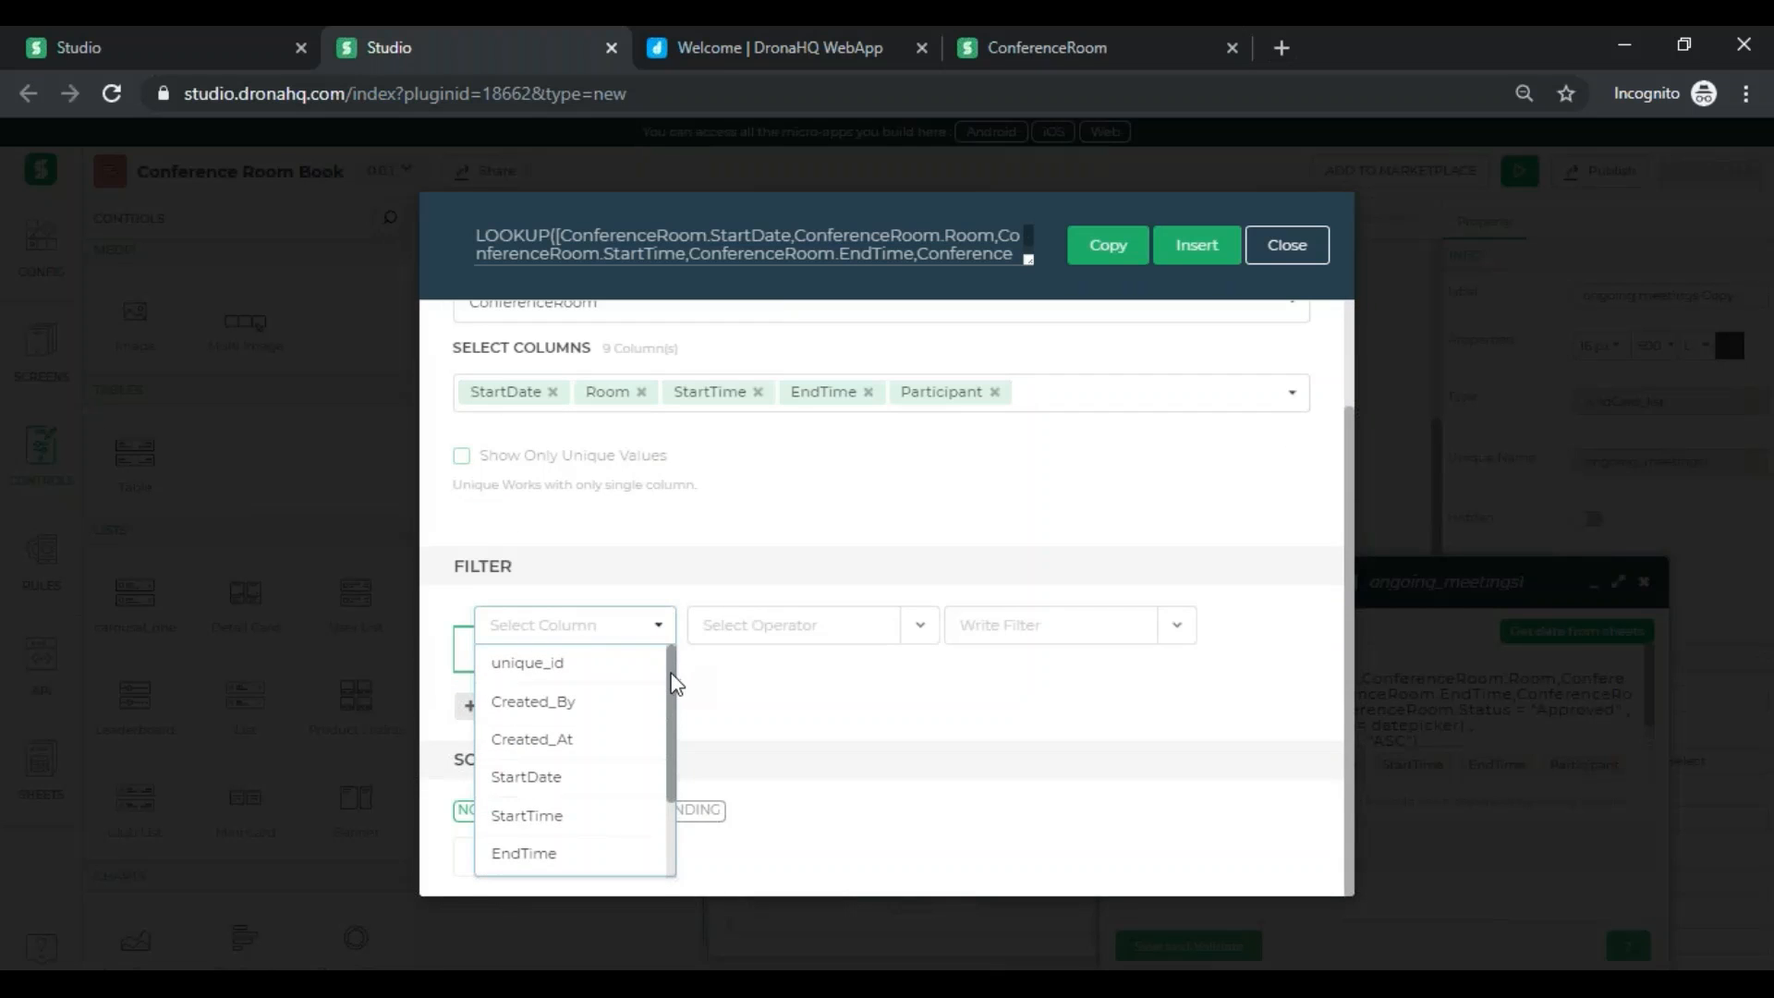
pyautogui.moveTo(675, 679); pyautogui.dragTo(671, 776)
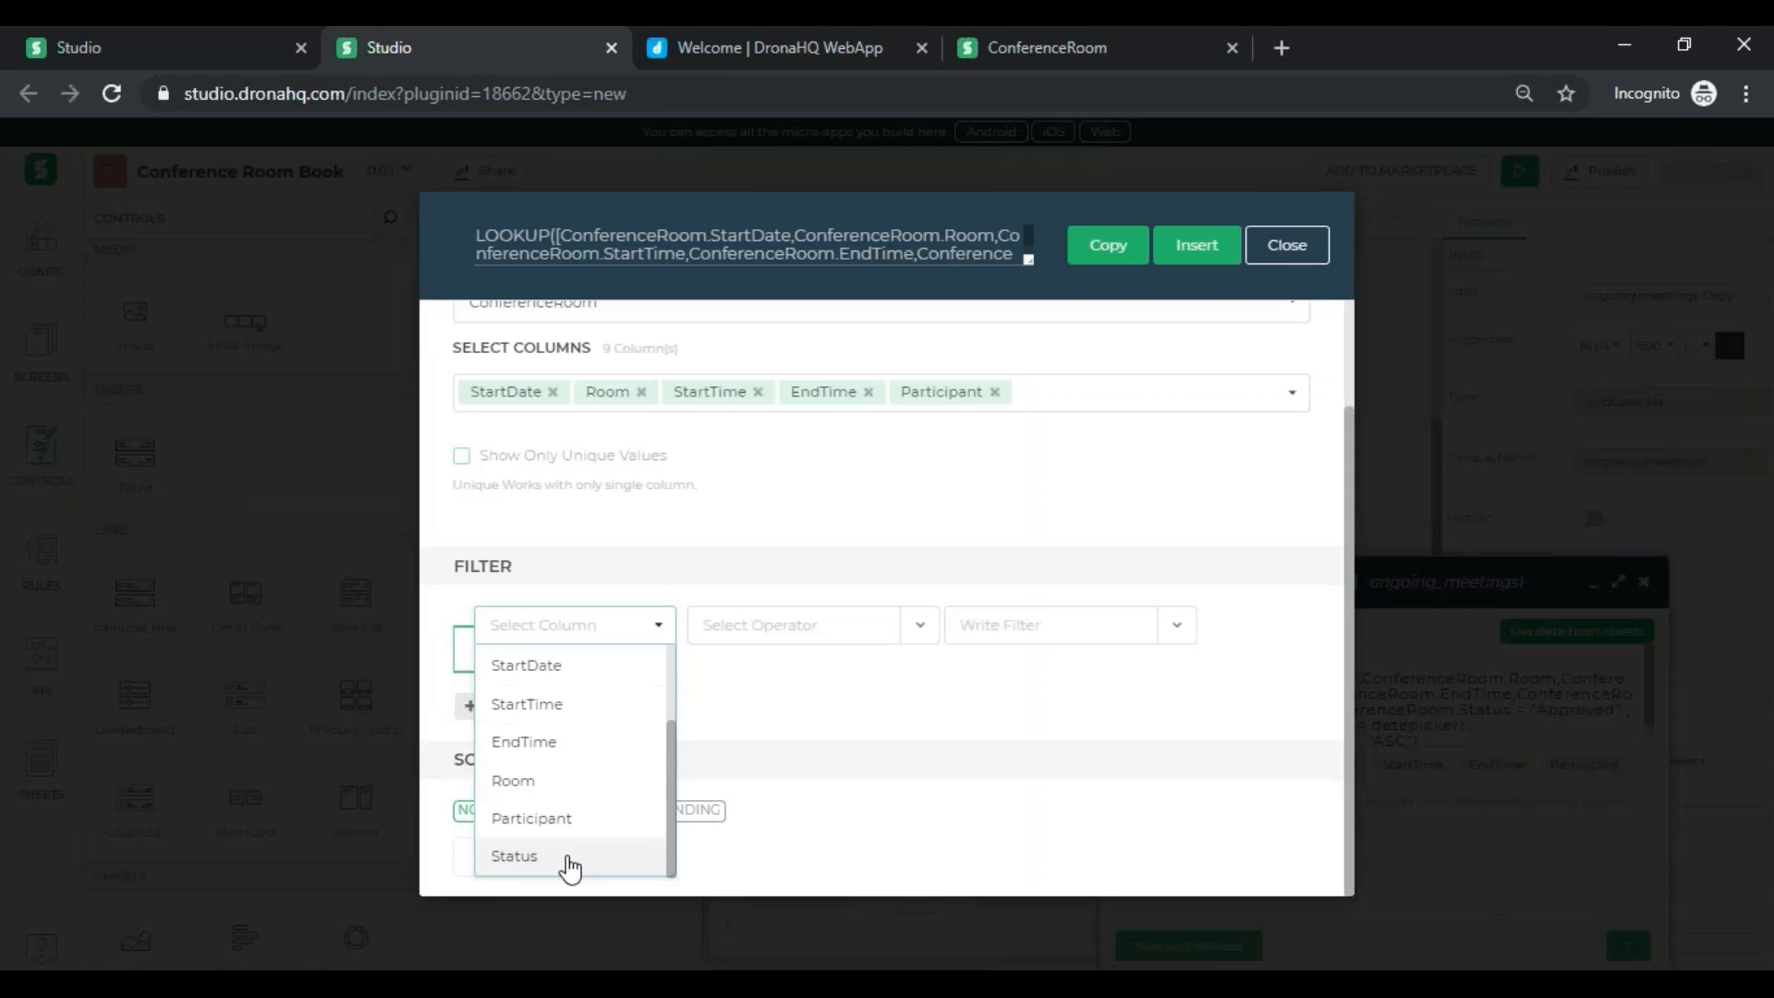
pyautogui.click(514, 856)
pyautogui.click(920, 628)
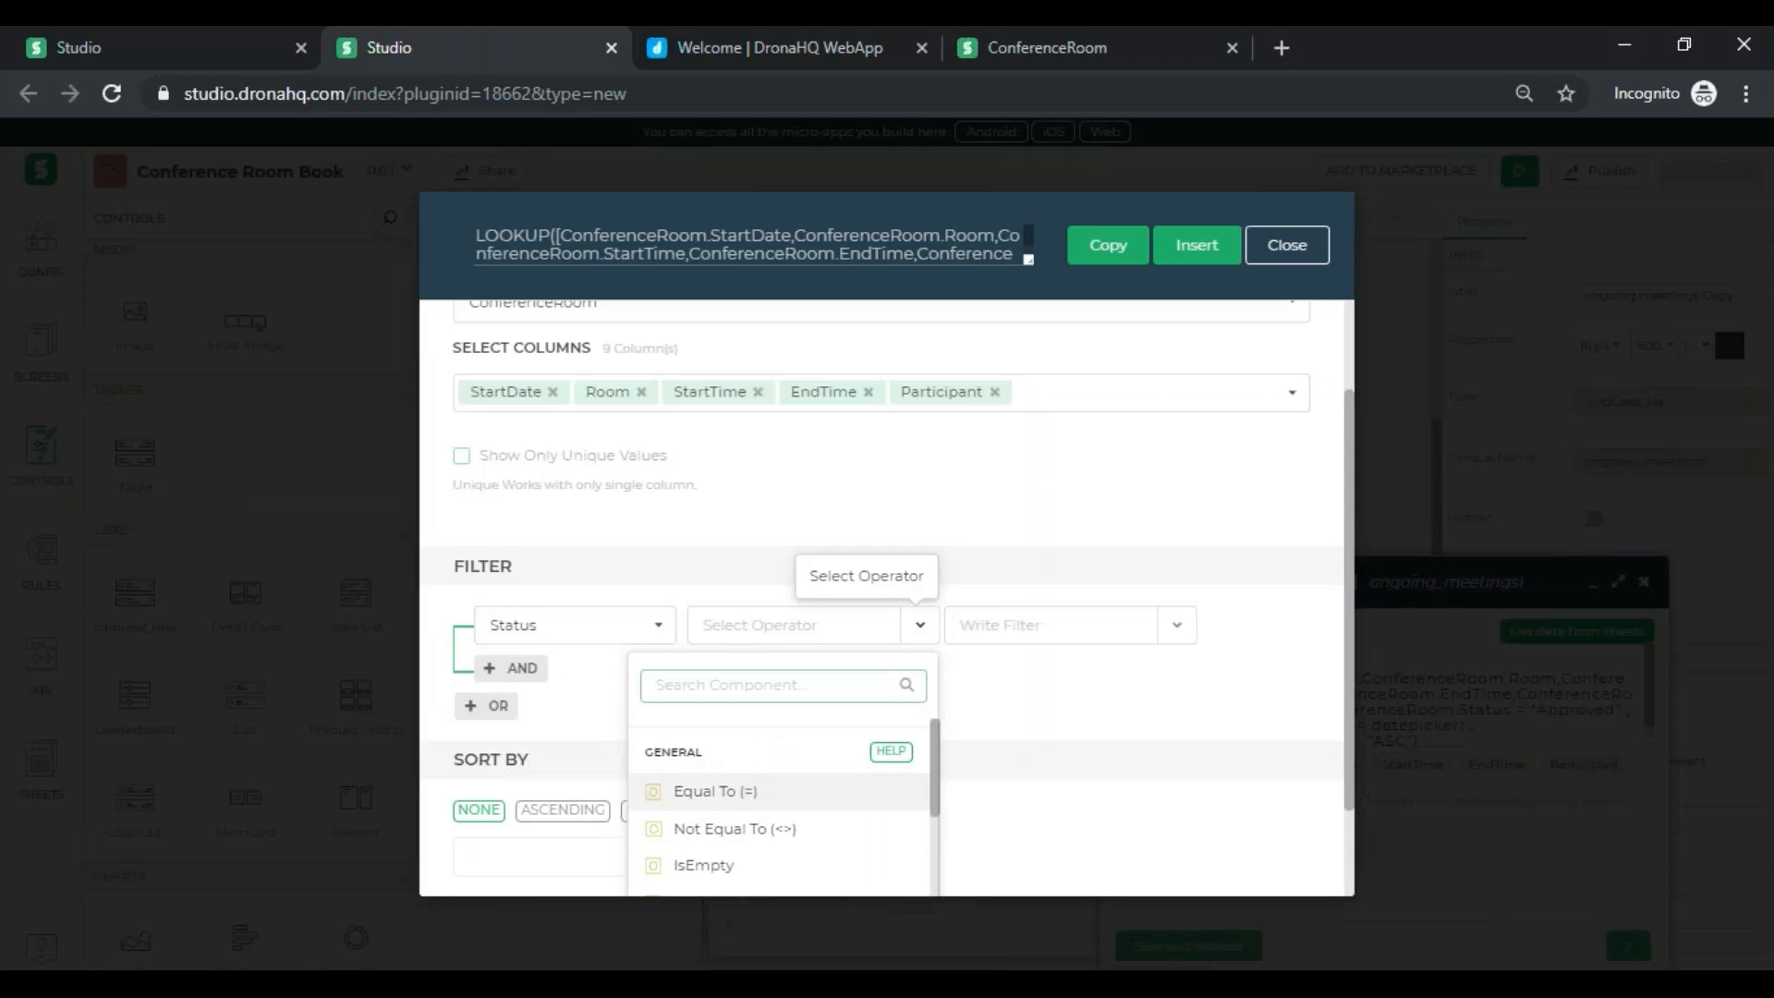
pyautogui.click(730, 791)
pyautogui.click(1014, 627)
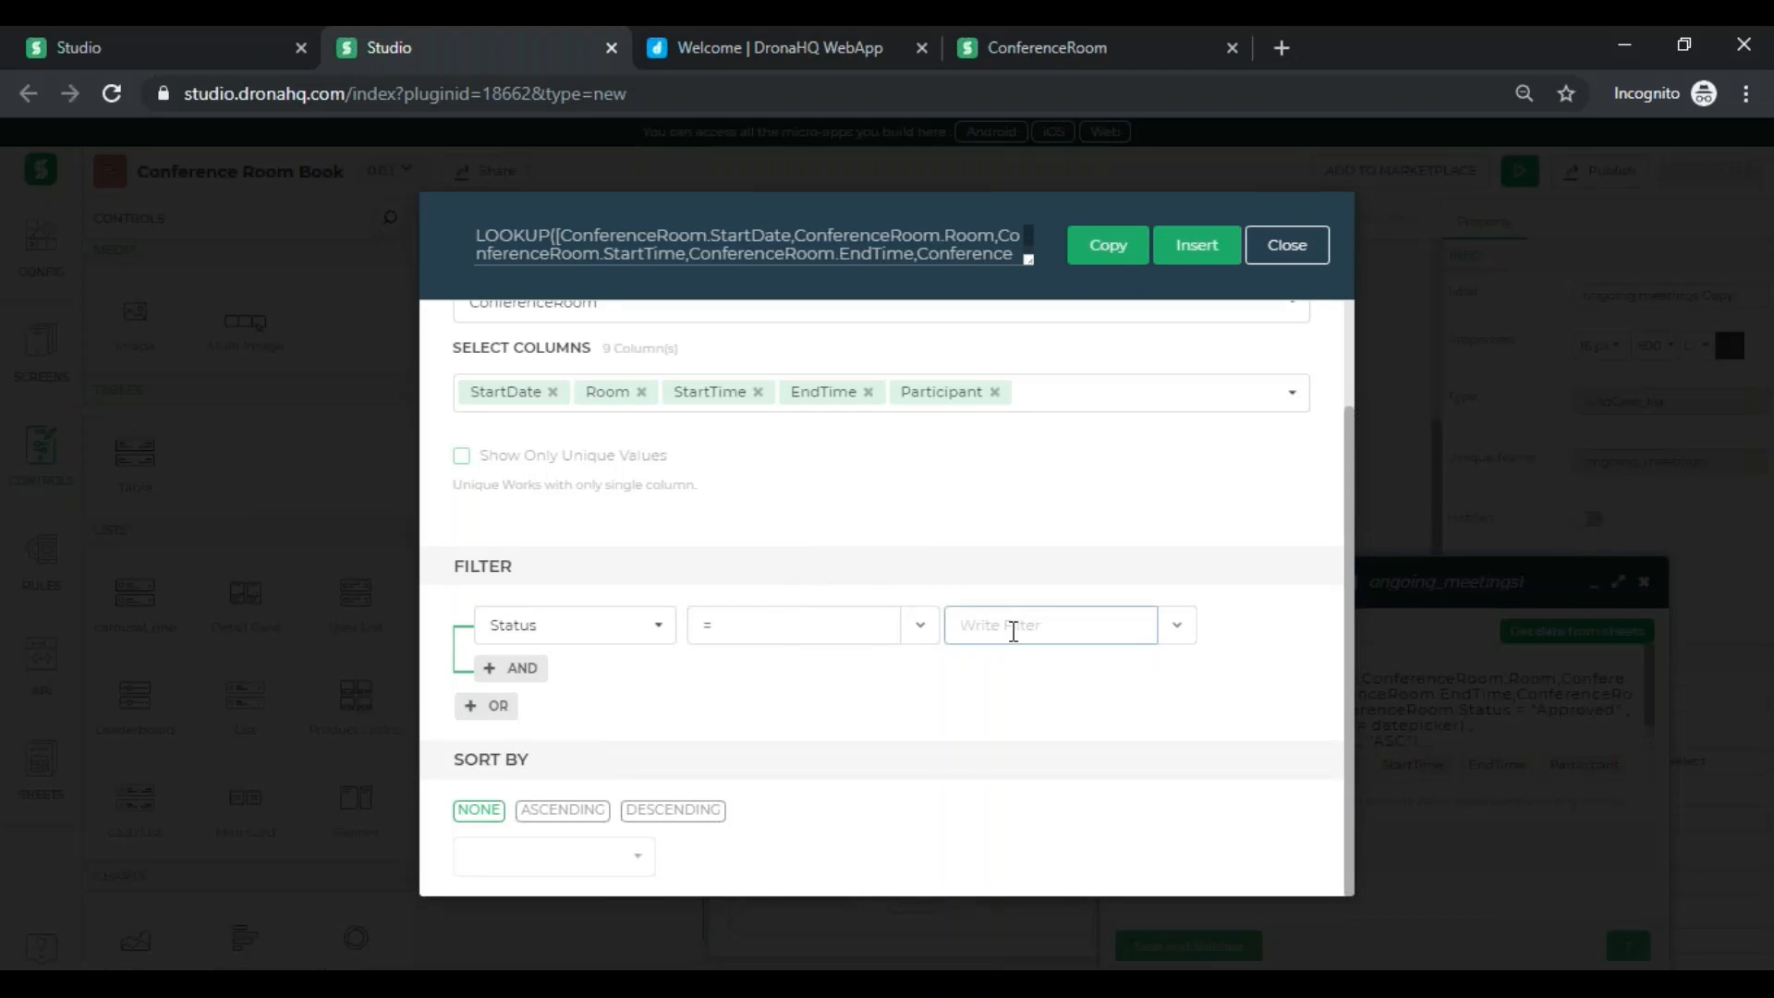
pyautogui.write('Approved')
# - Add an AND condition to the filter on StartDate with the Greater Than (>) operator
pyautogui.click(506, 669)
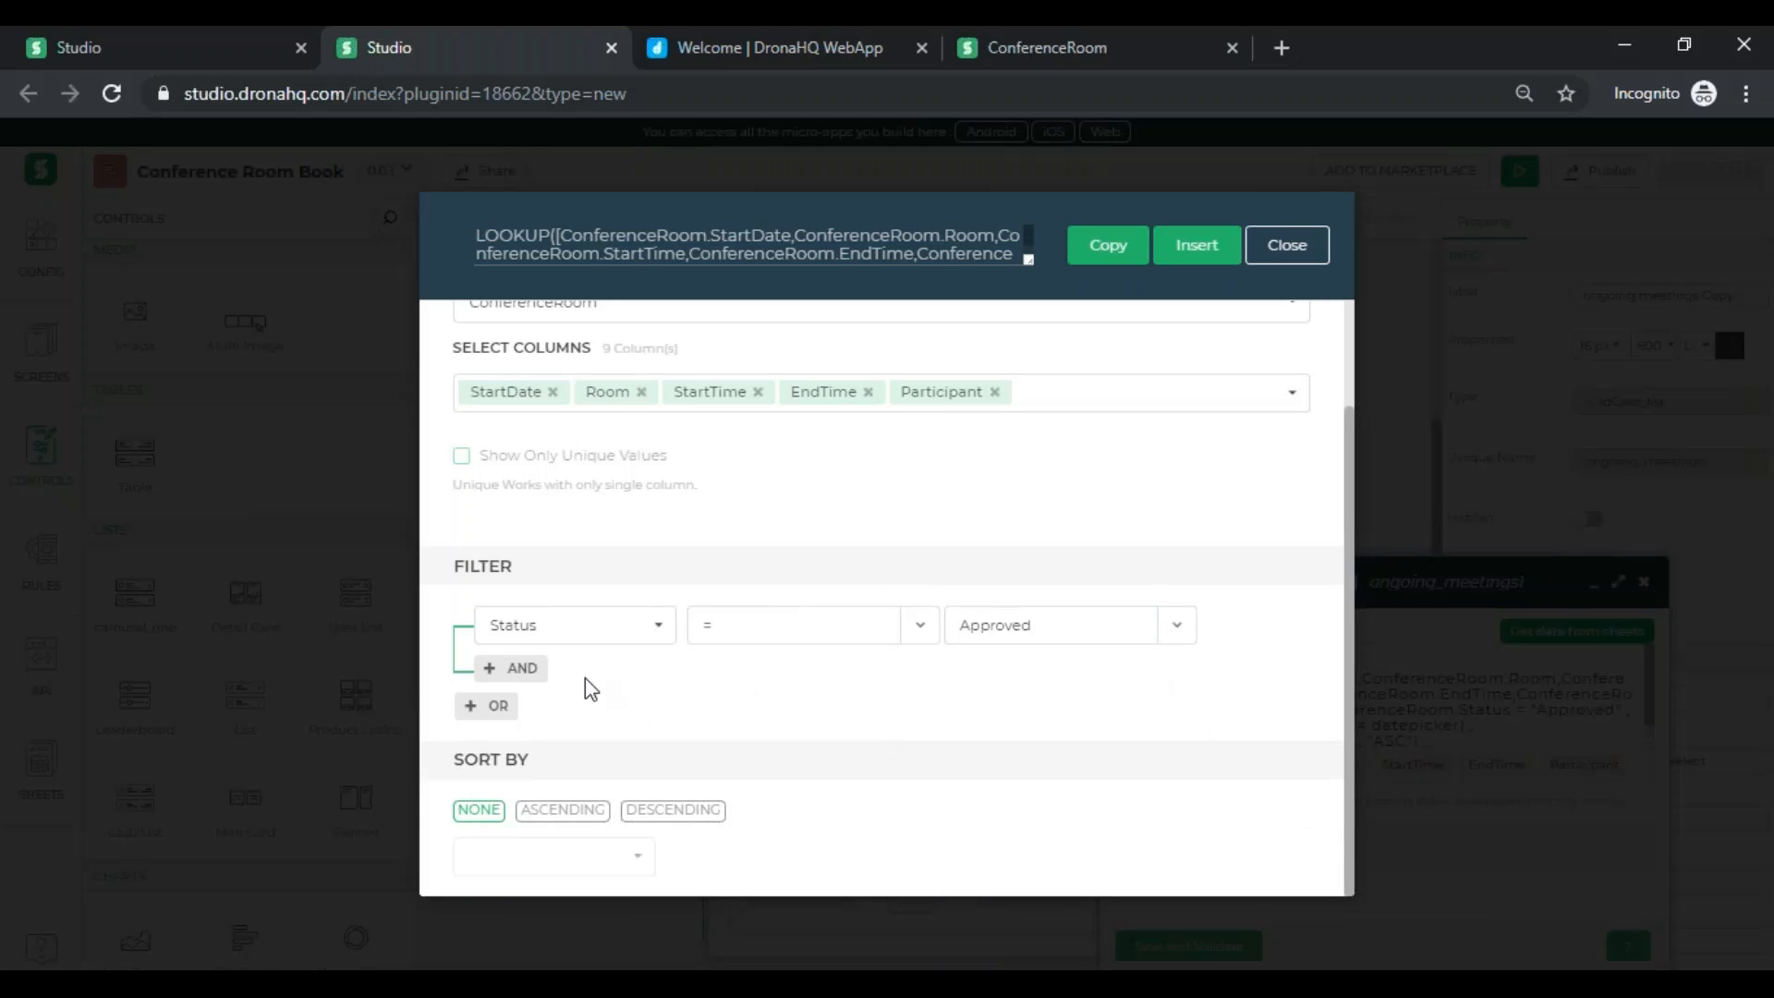
pyautogui.click(510, 671)
pyautogui.click(657, 636)
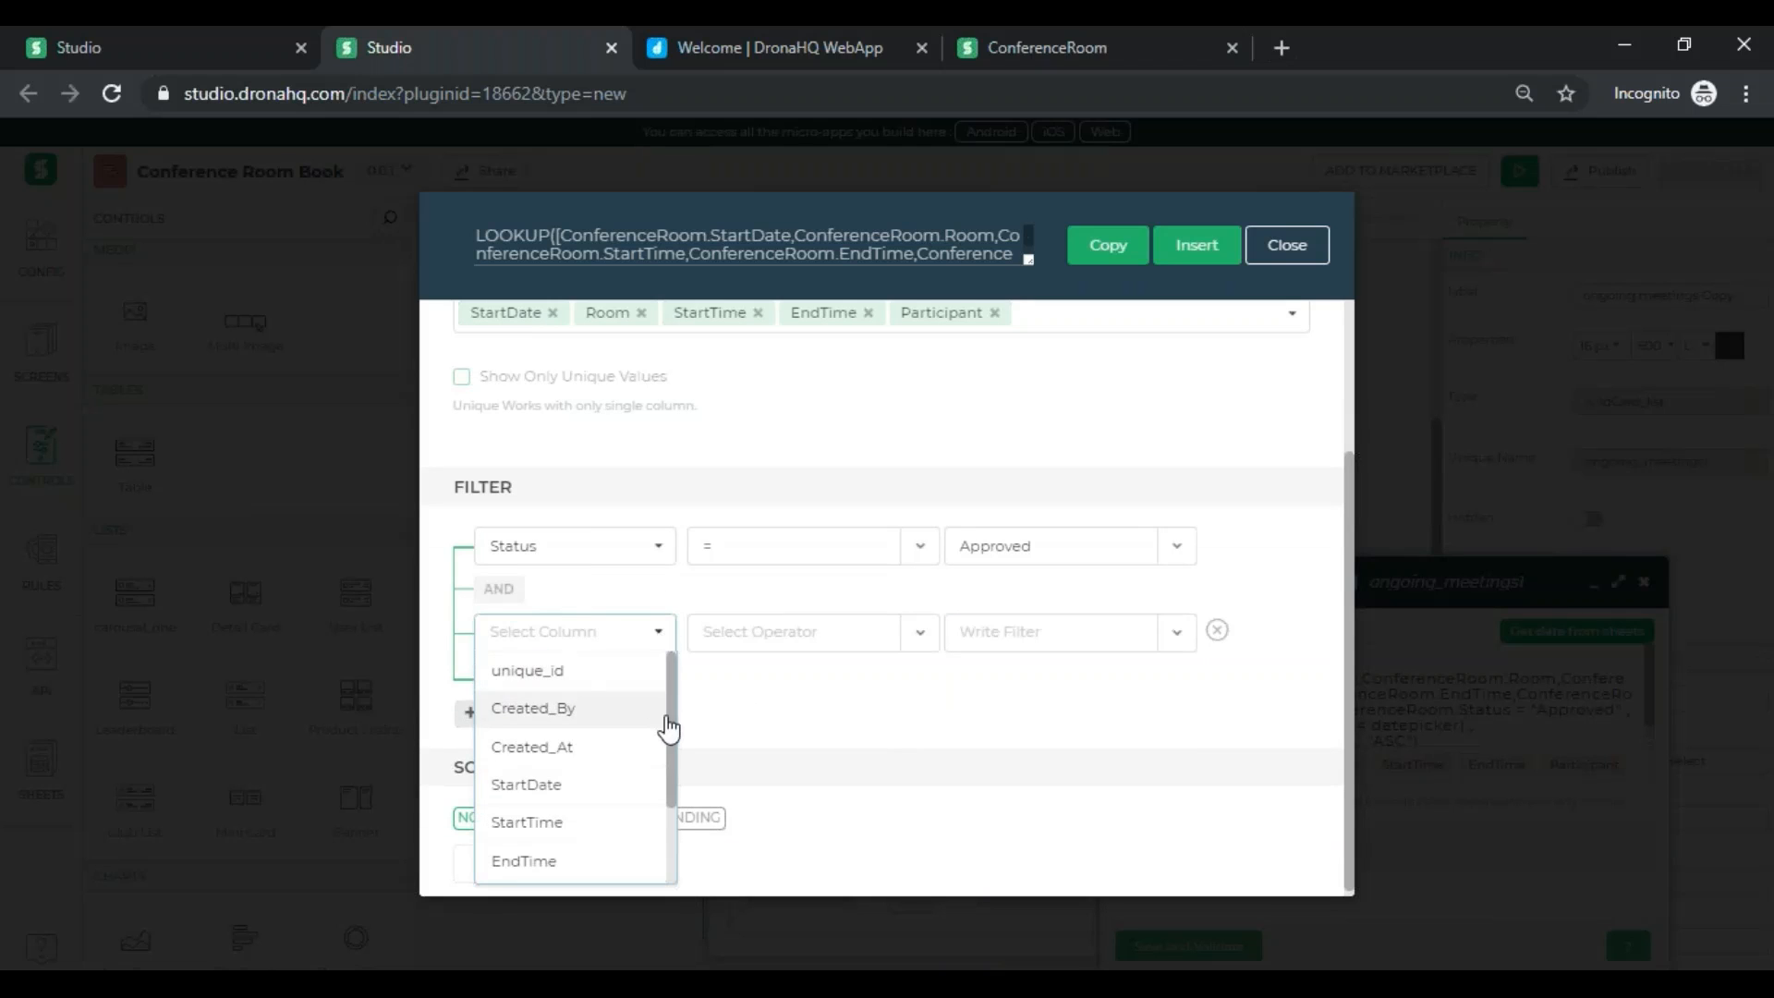
pyautogui.moveTo(668, 730); pyautogui.dragTo(674, 792)
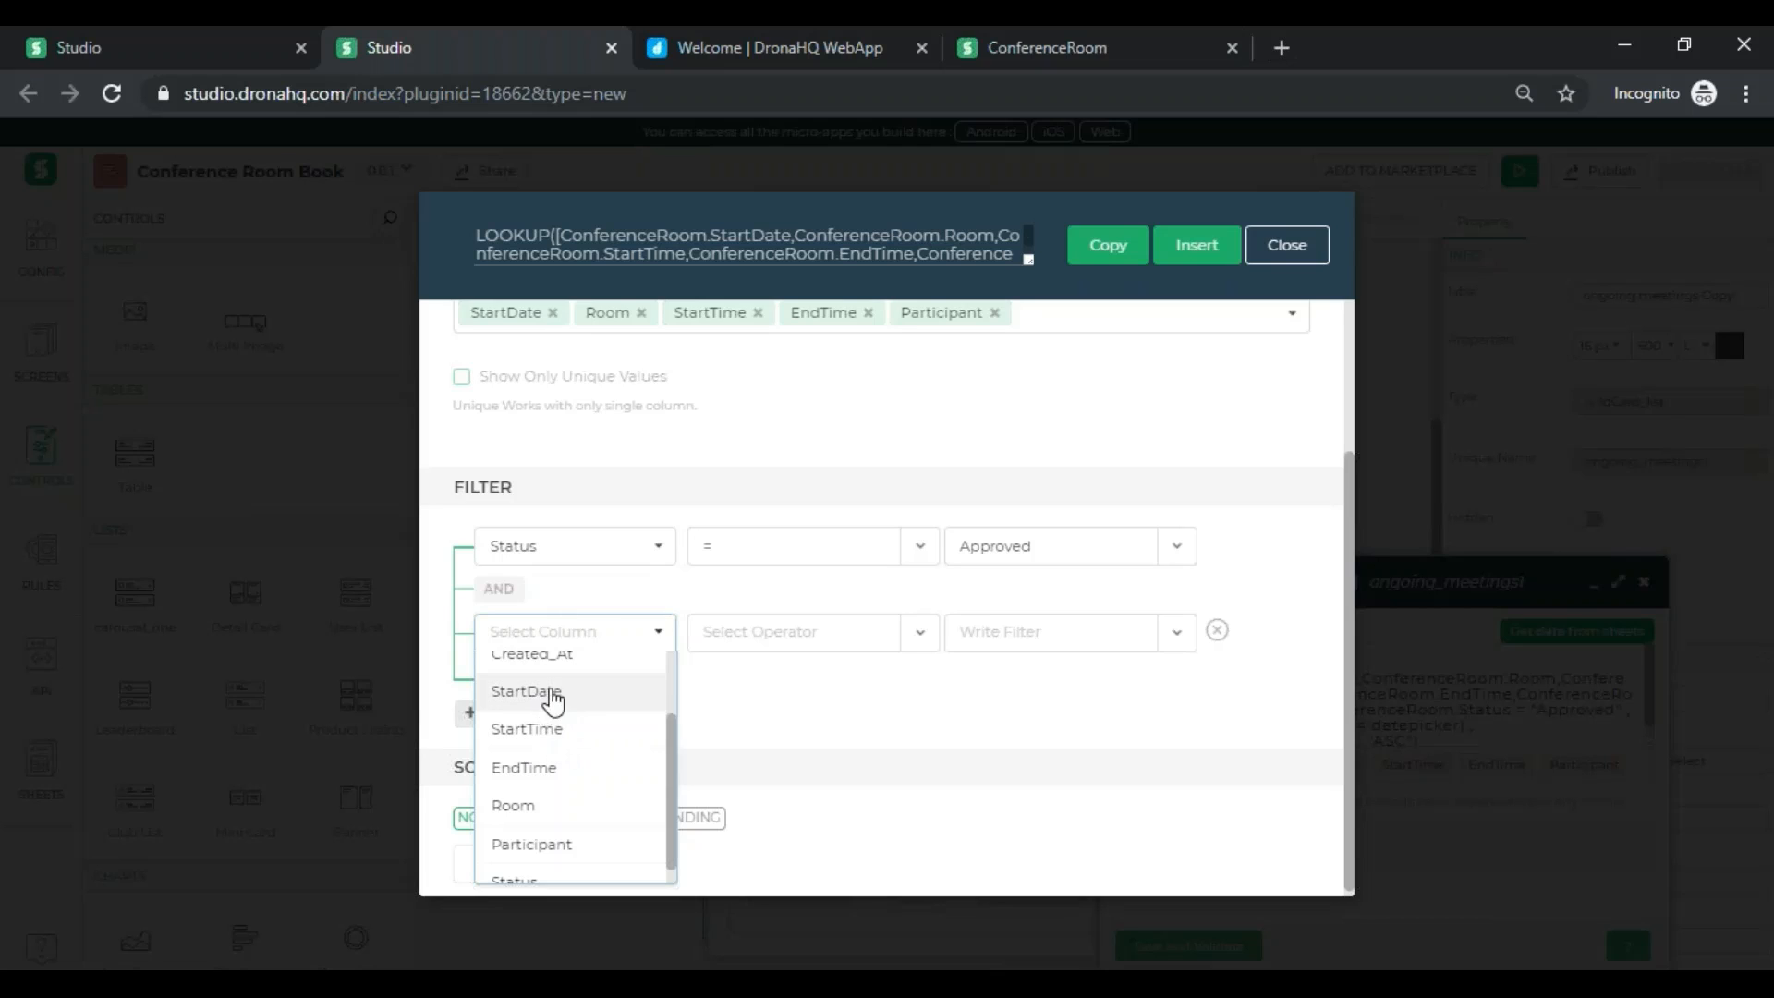
pyautogui.click(516, 694)
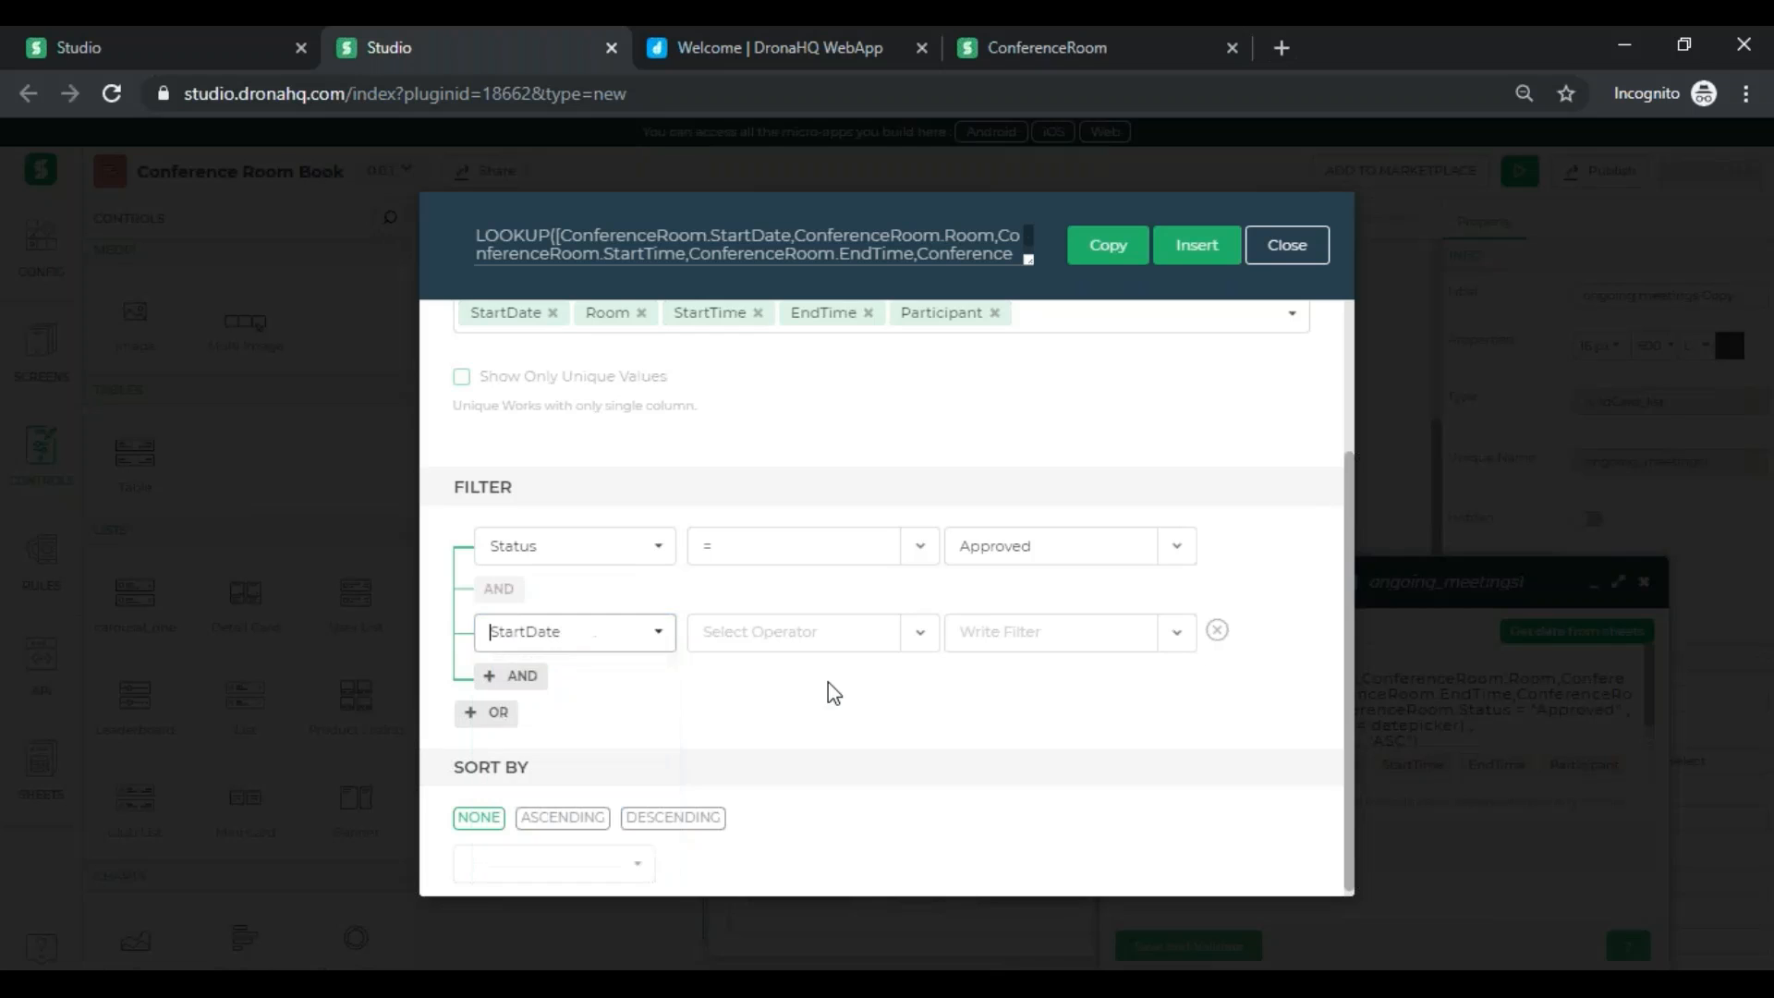
pyautogui.click(921, 633)
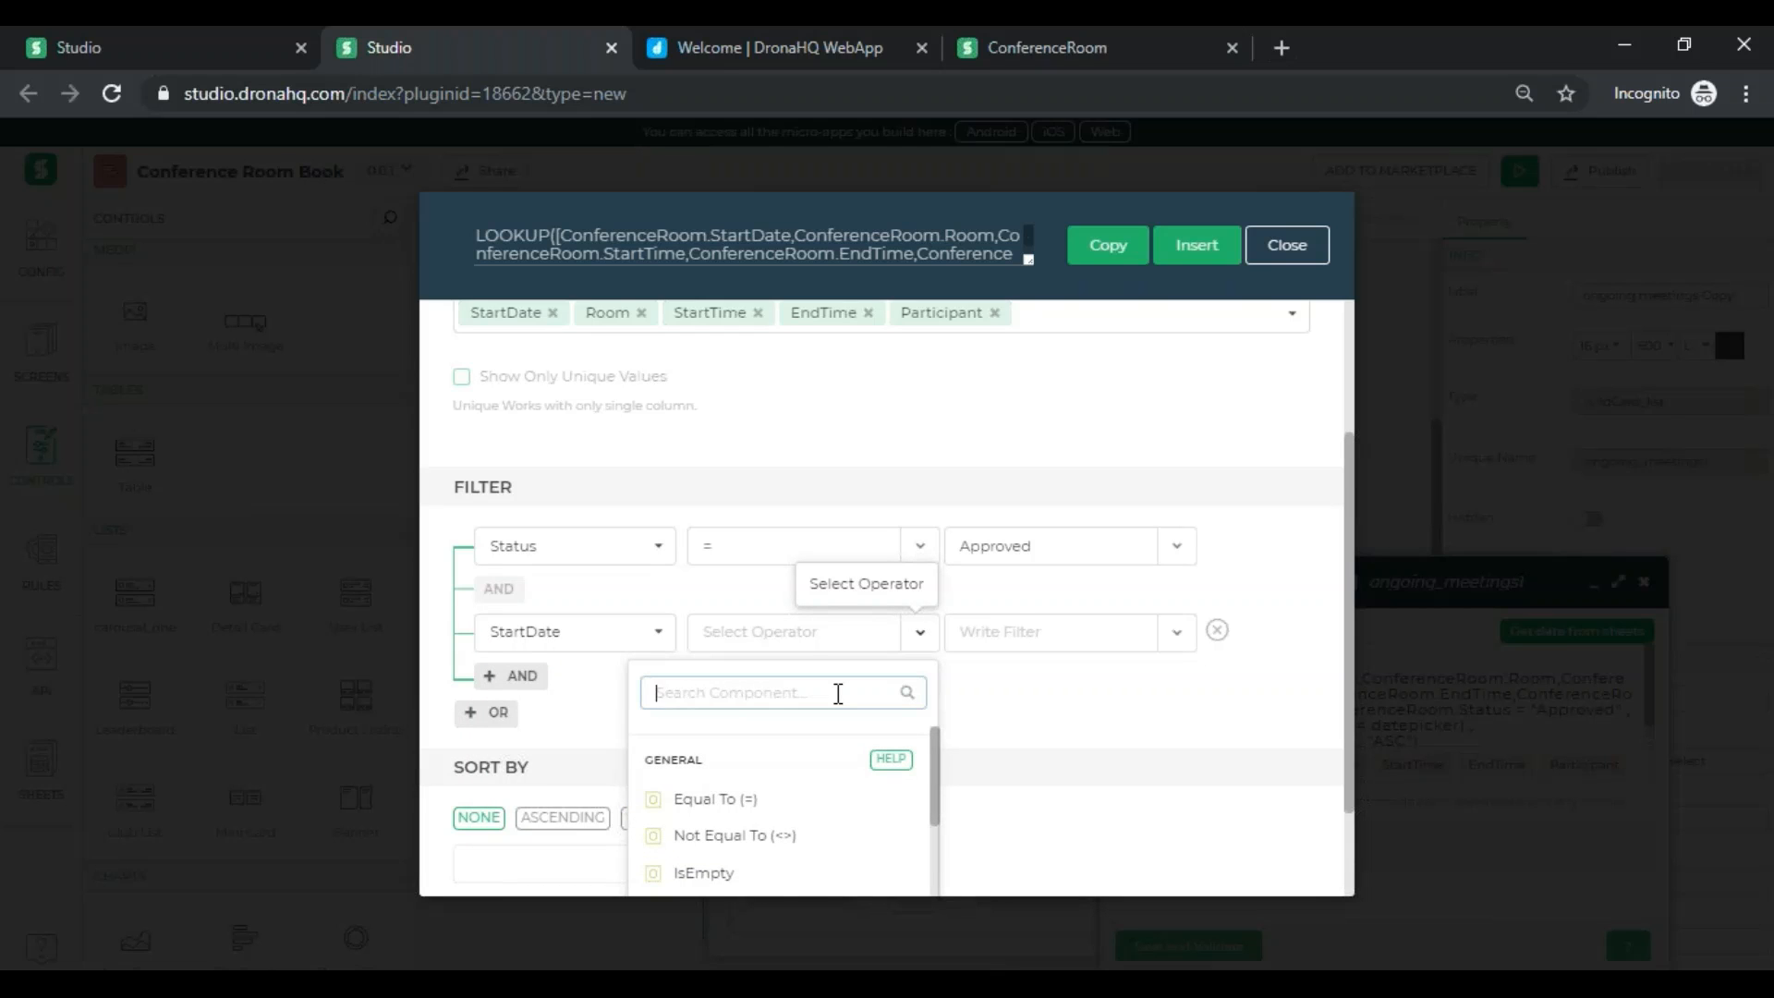
pyautogui.write('grea')
pyautogui.scroll(-2, 835, 691)
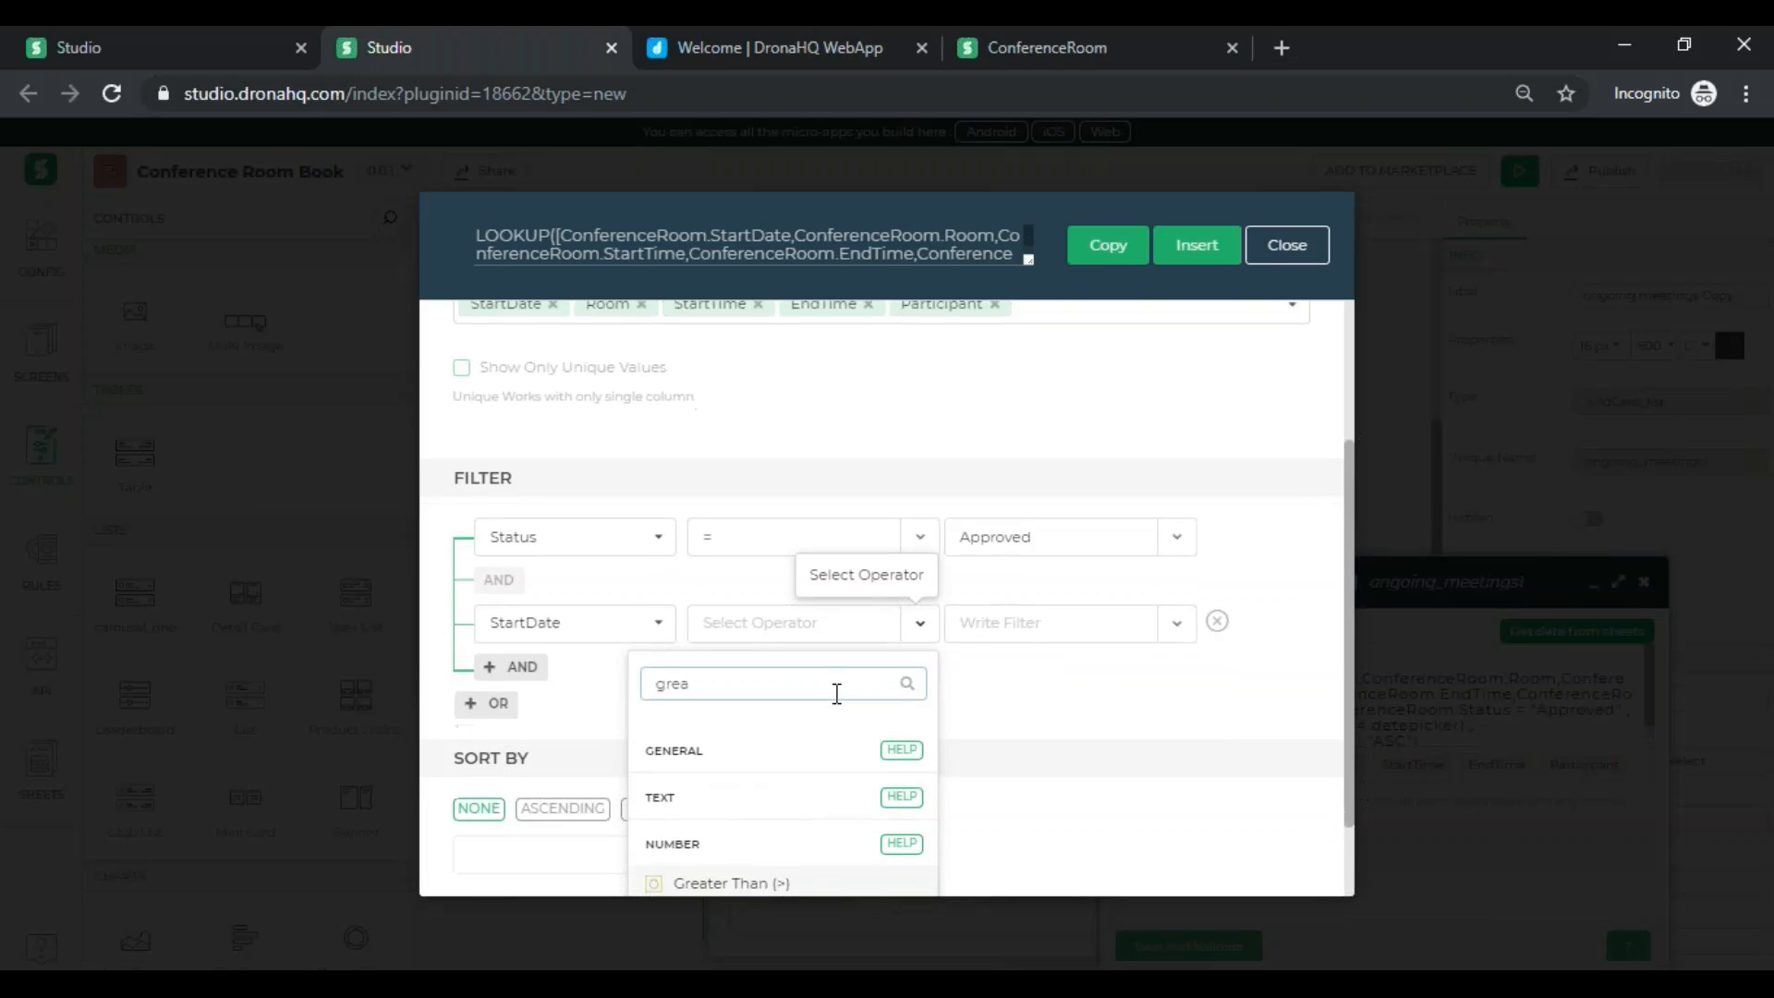
pyautogui.click(803, 769)
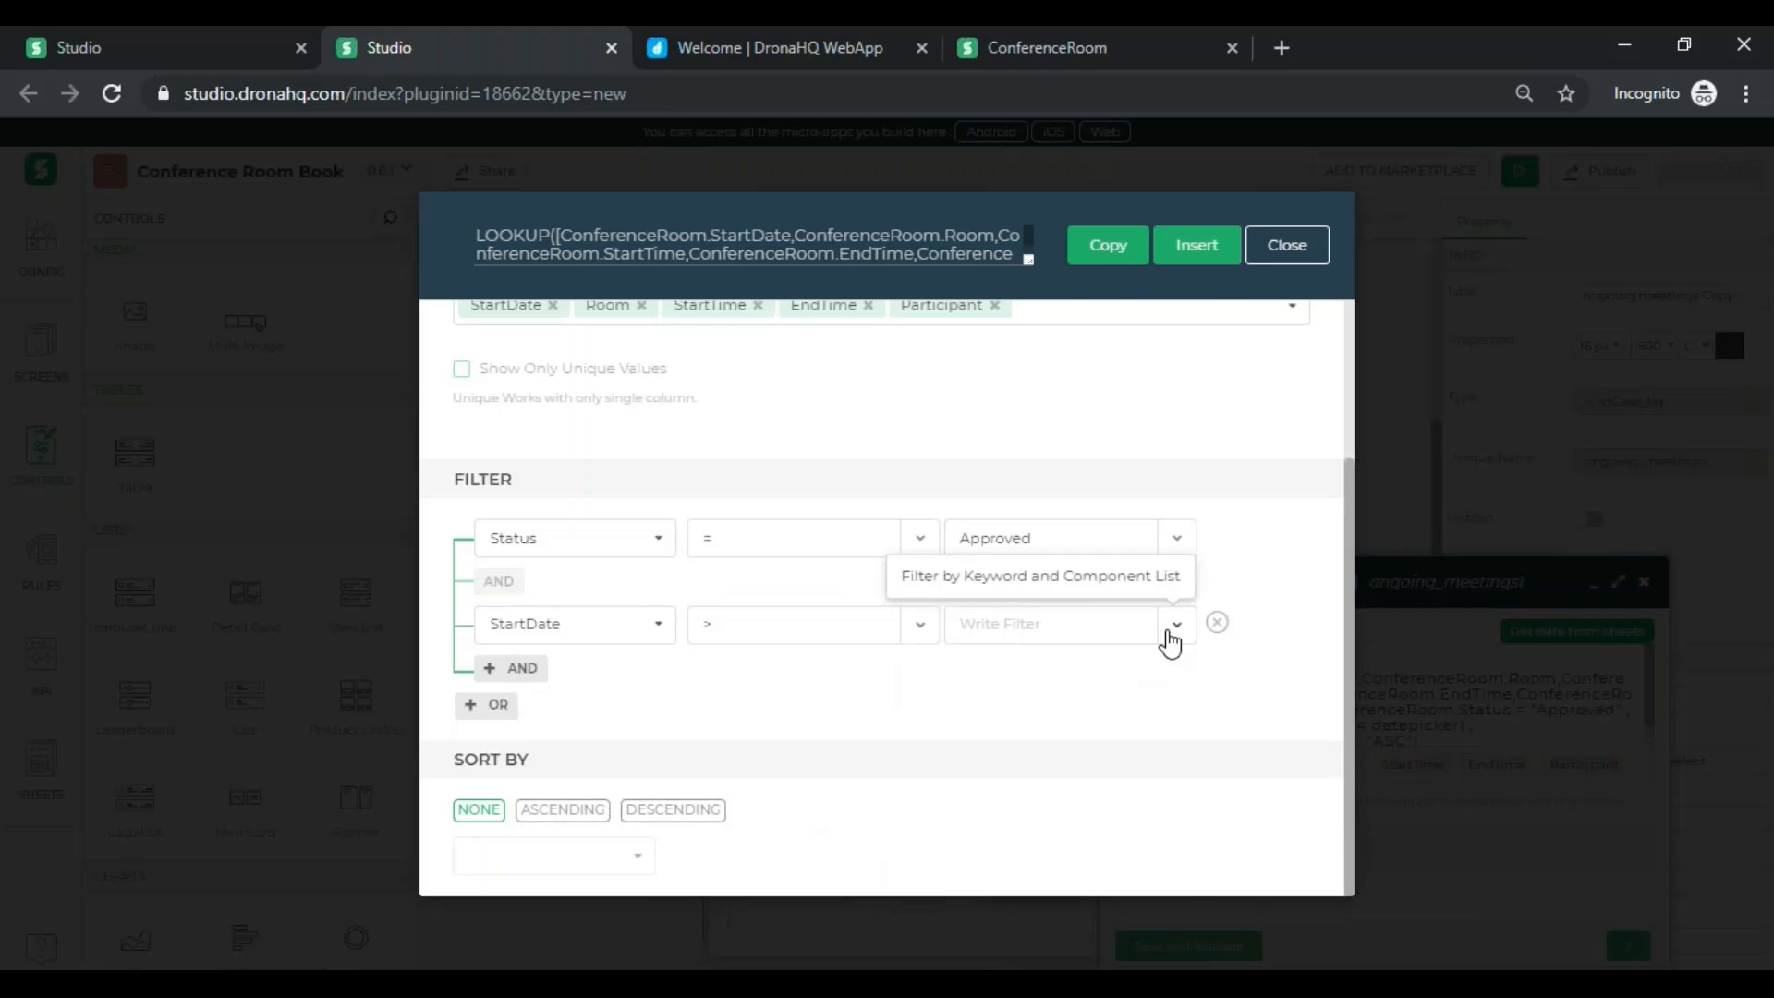
# - Try to set the datepicker component as the comparison value of the StartDate condition
pyautogui.click(1169, 630)
pyautogui.scroll(-1, 1221, 753)
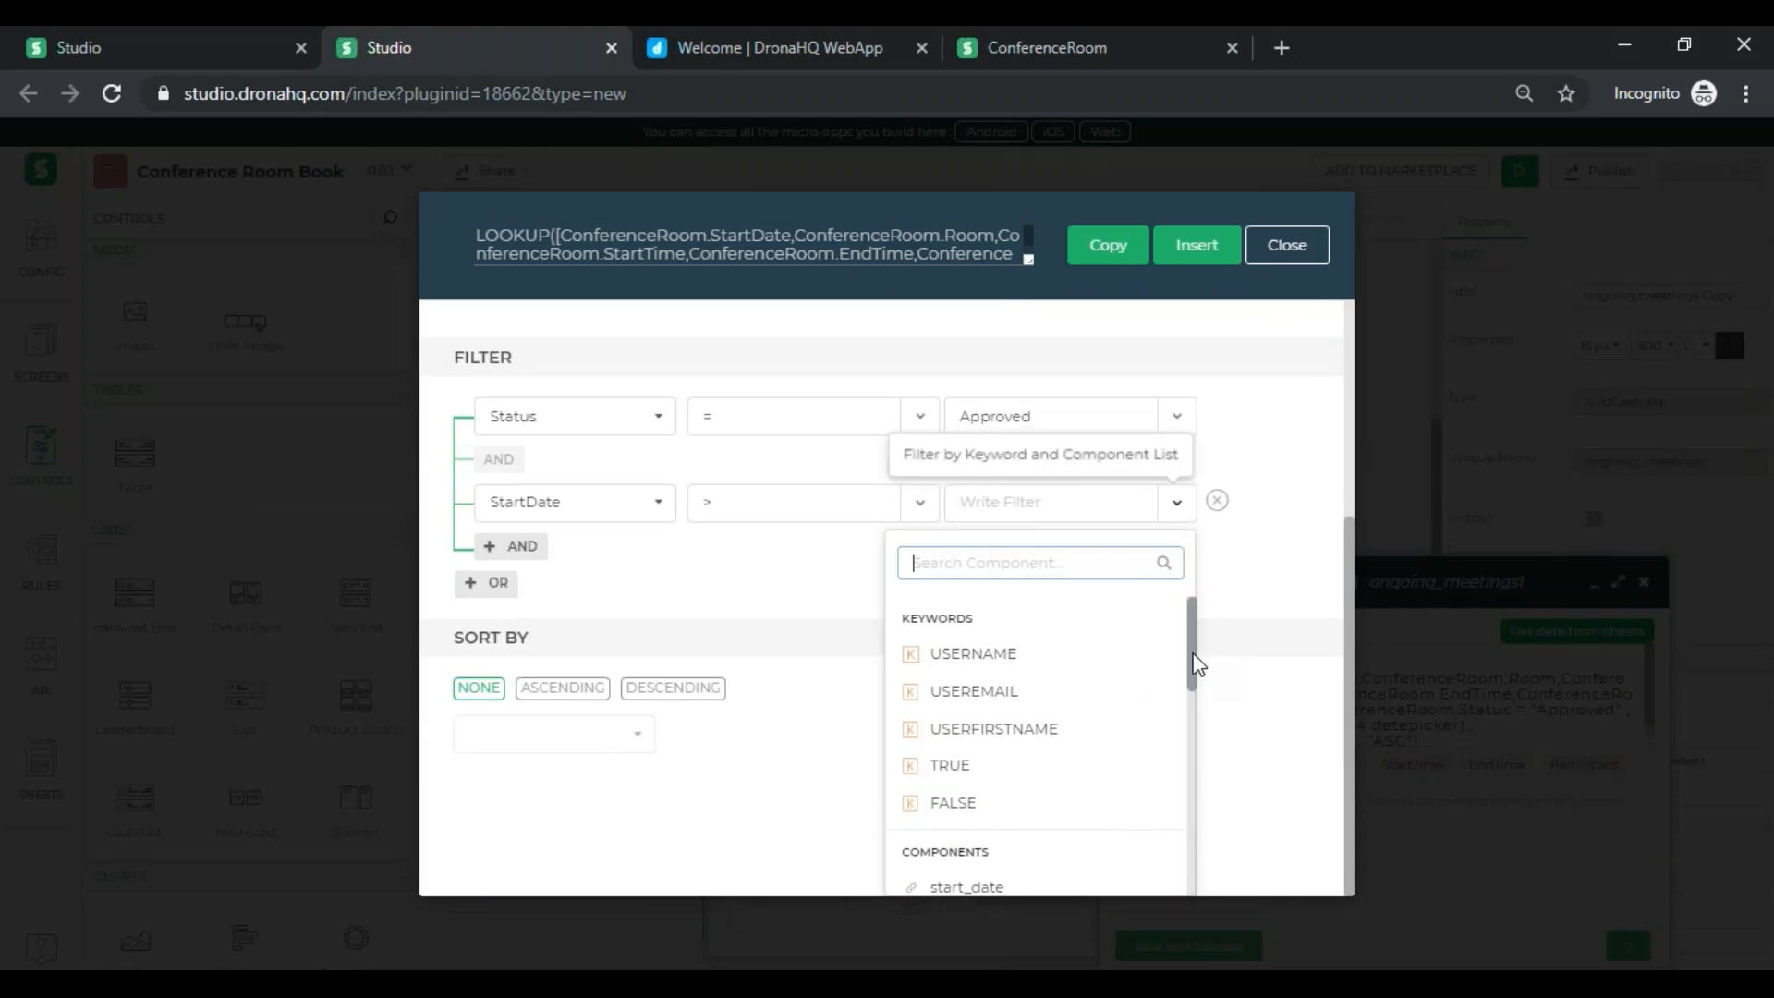
pyautogui.moveTo(1190, 647); pyautogui.dragTo(1182, 799)
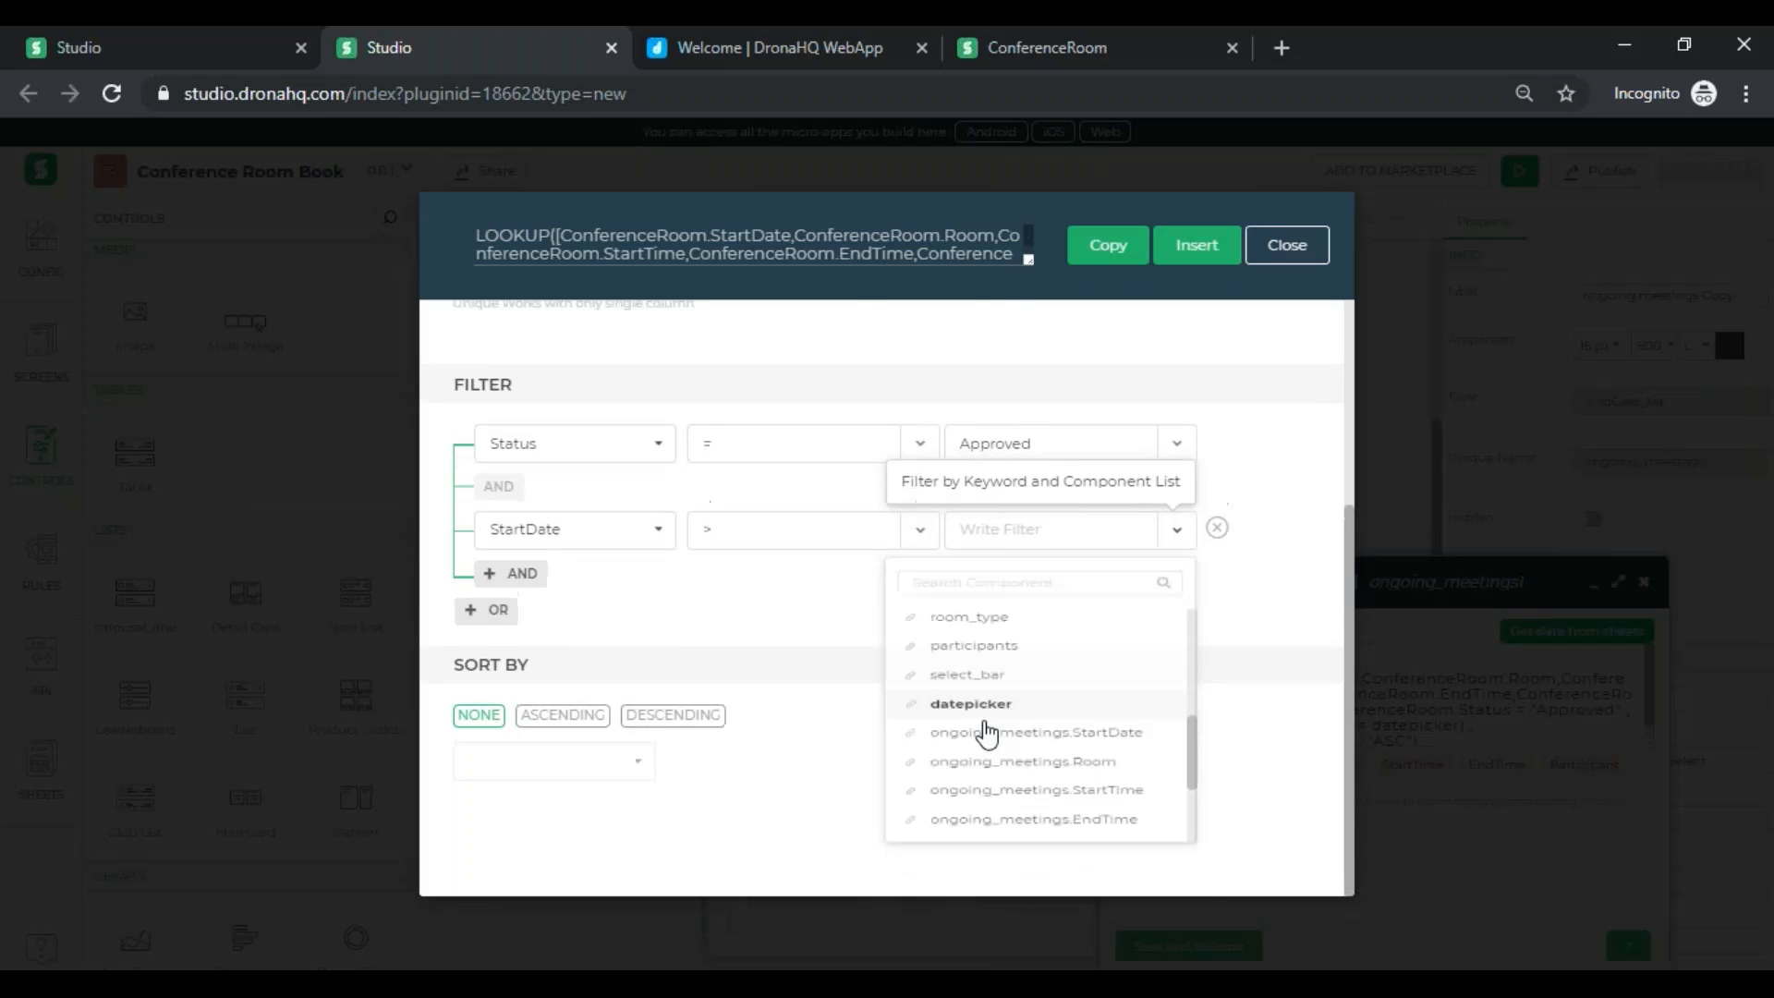
pyautogui.scroll(2, 647, 785)
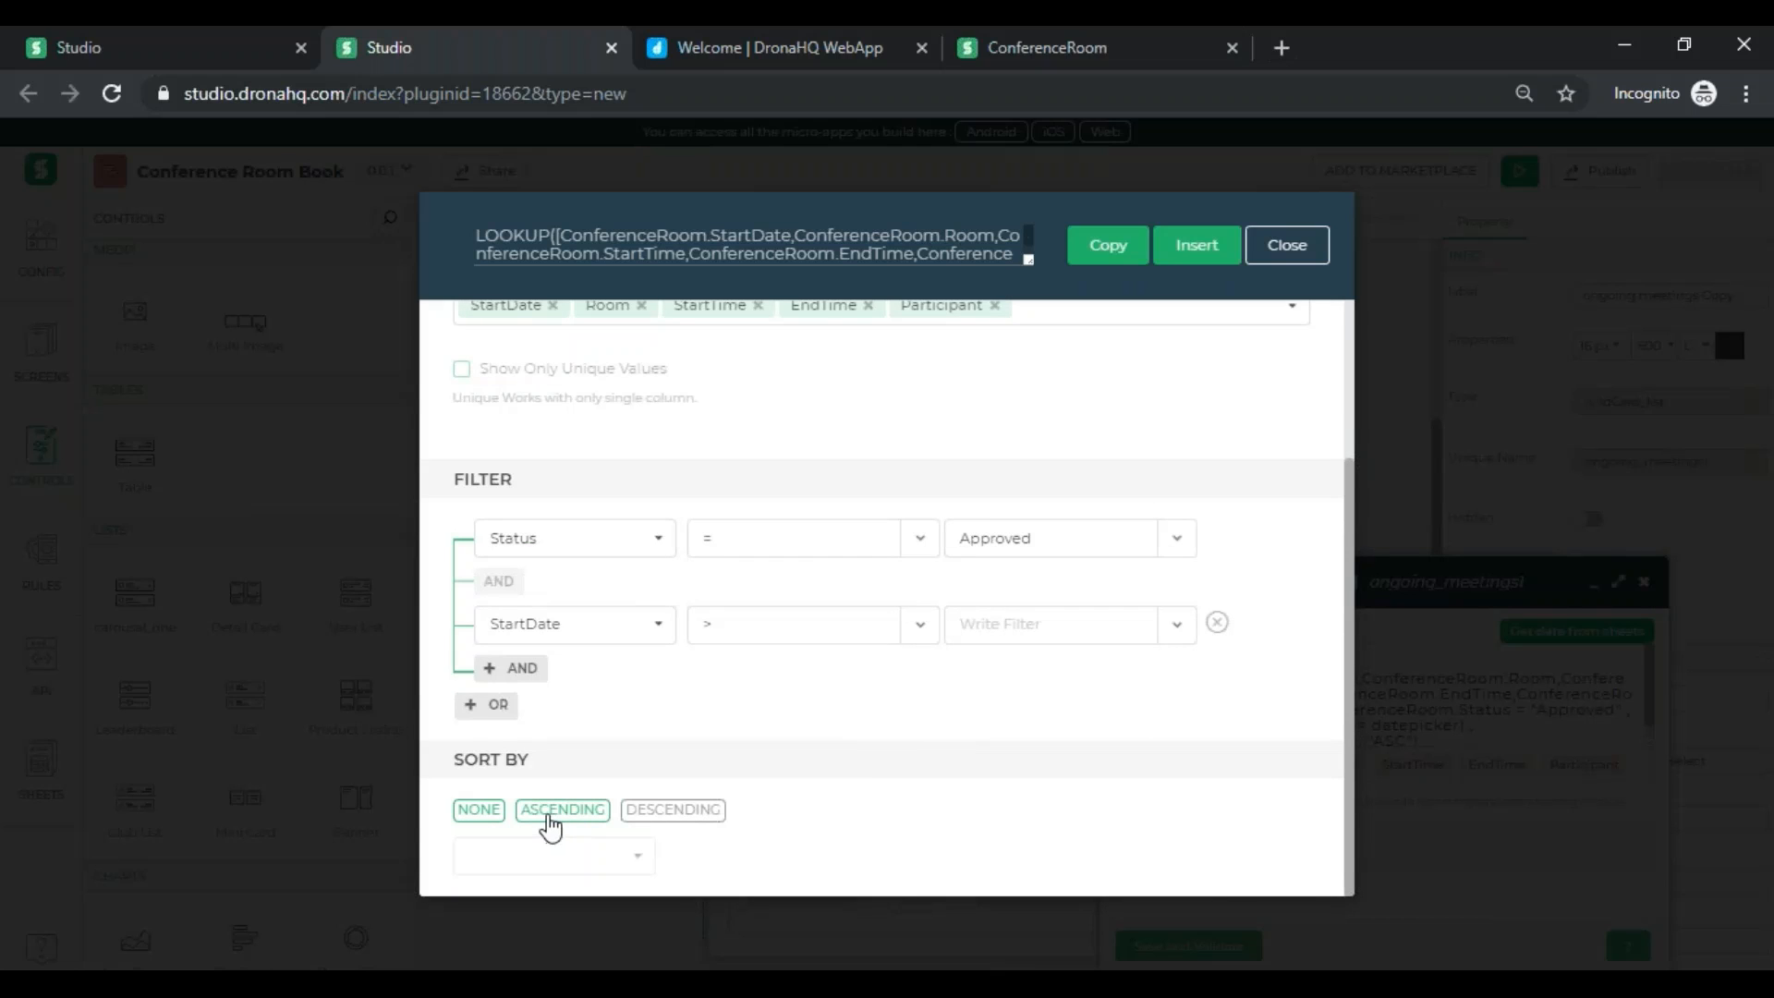
# - Sort the copied list's lookup results in ascending order by StartTime
pyautogui.click(550, 813)
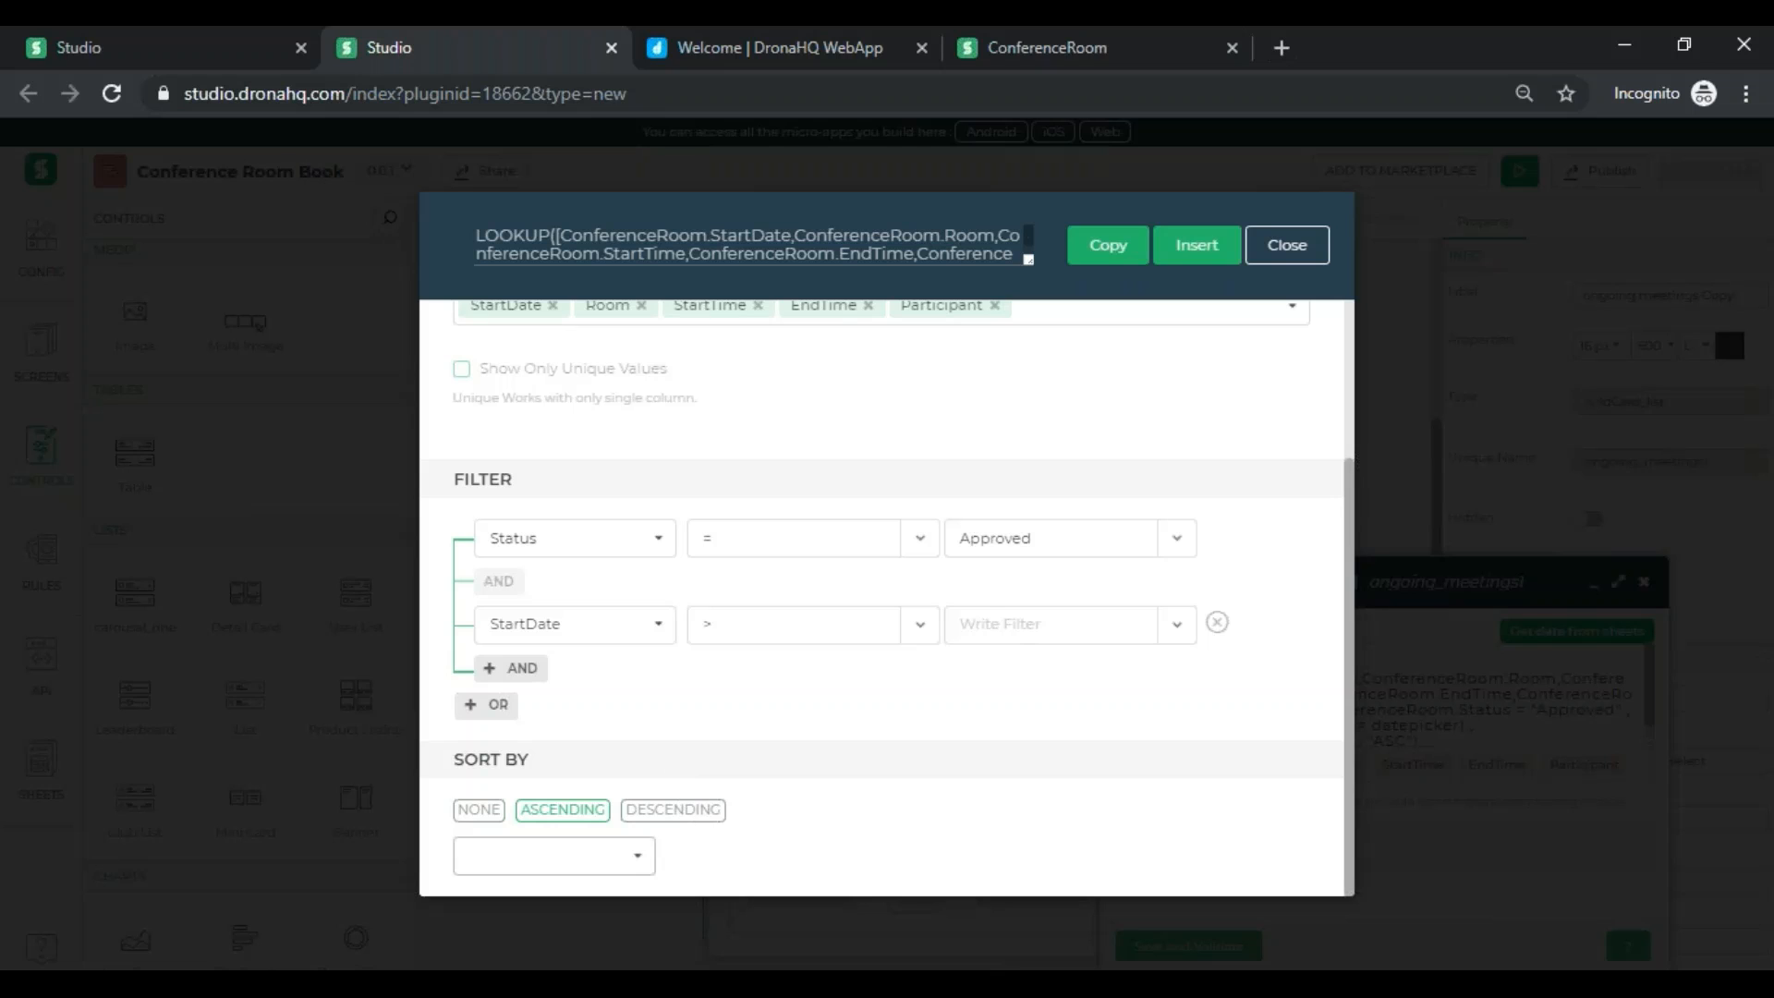
pyautogui.click(647, 854)
pyautogui.scroll(-2, 764, 779)
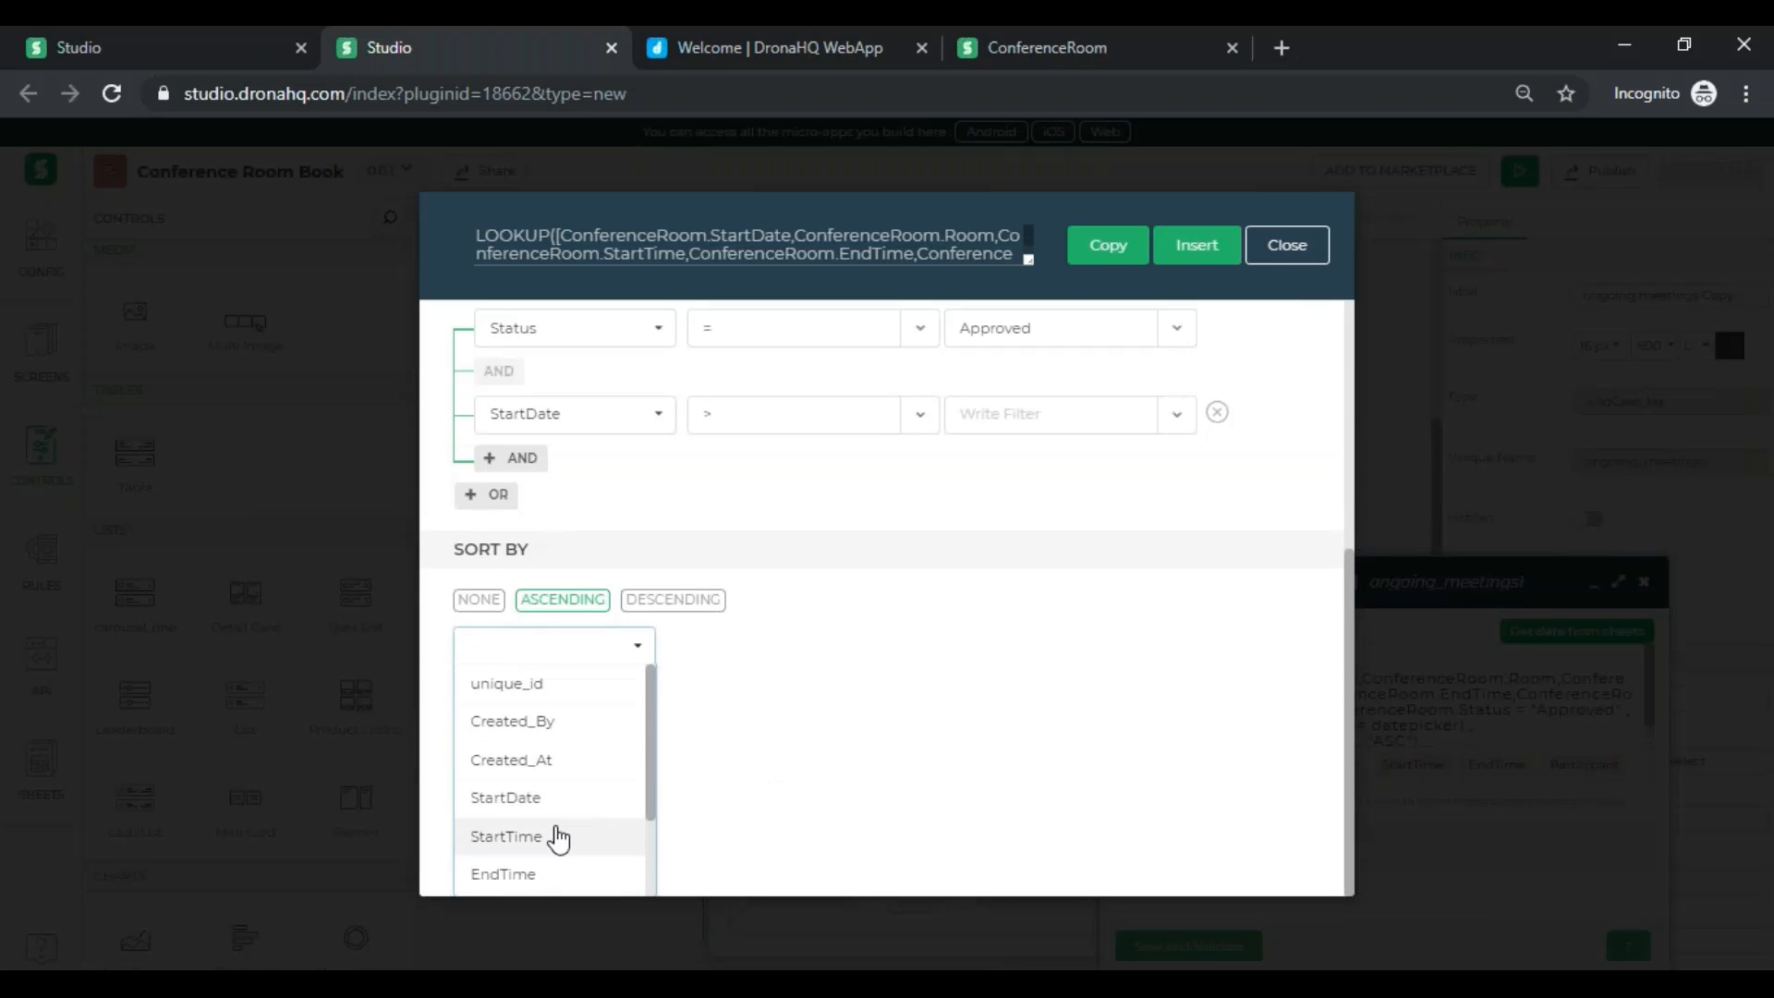
pyautogui.click(558, 835)
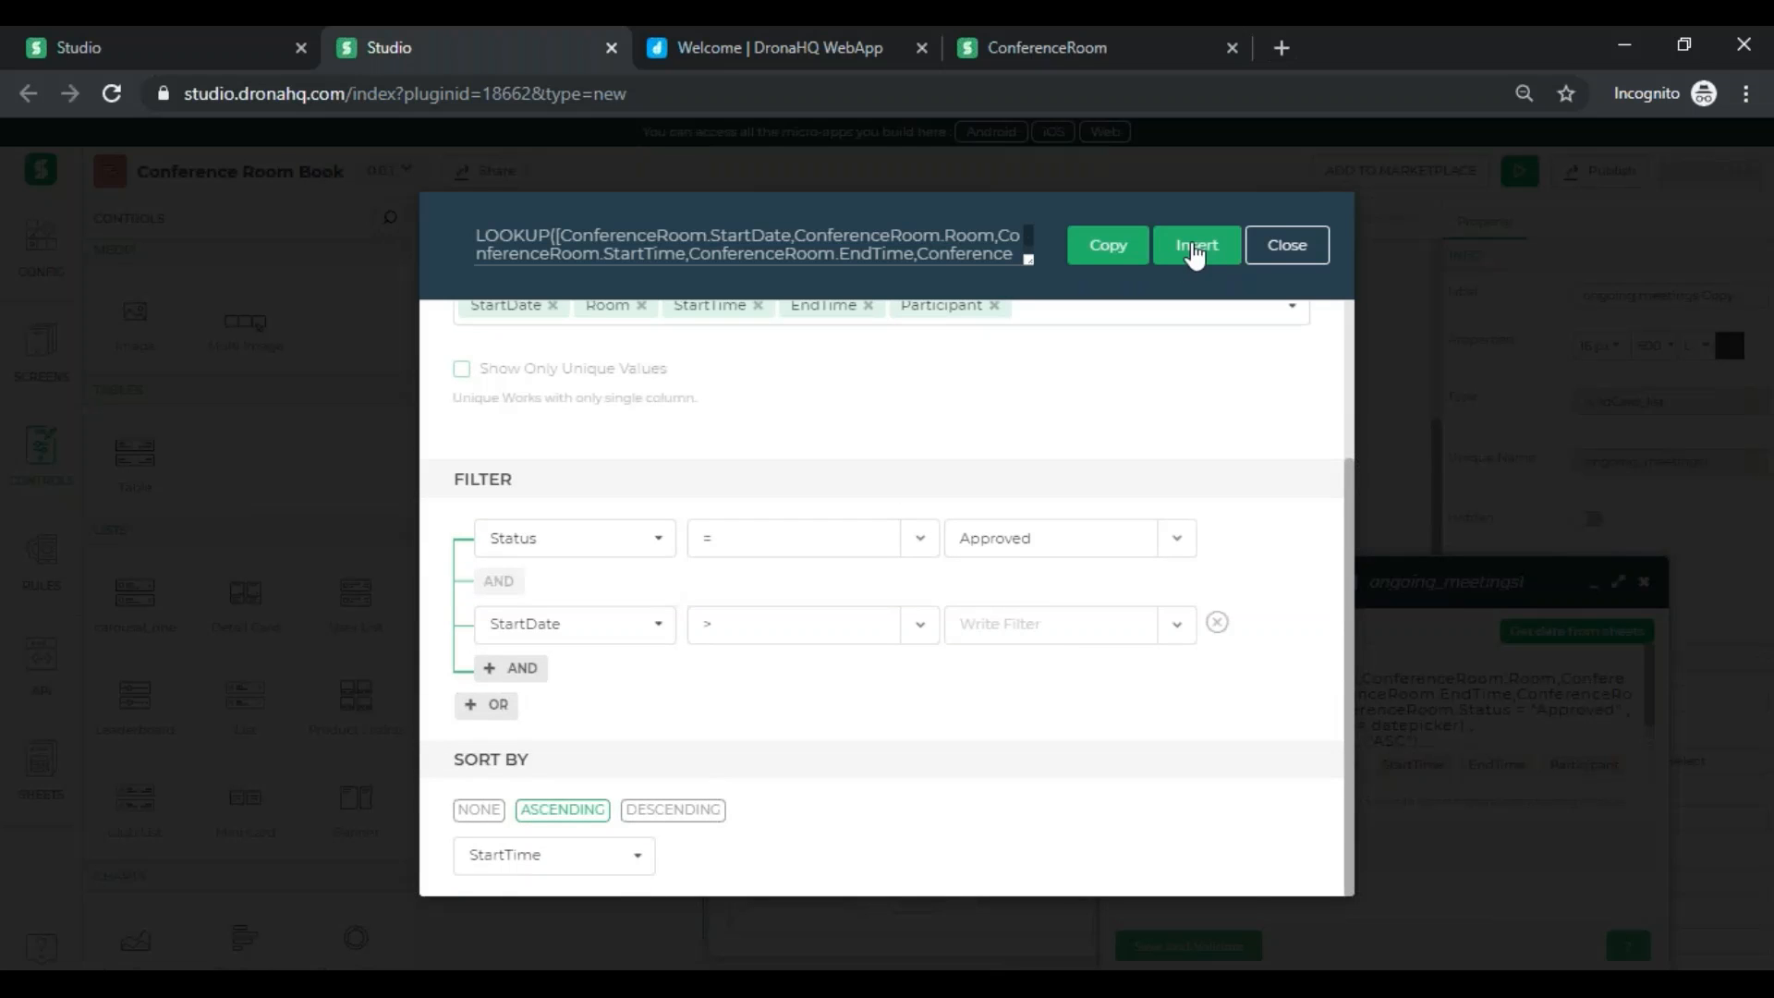
# - Insert the lookup into the copied list's formula, save and validate it, and close the formula editor
pyautogui.click(1197, 245)
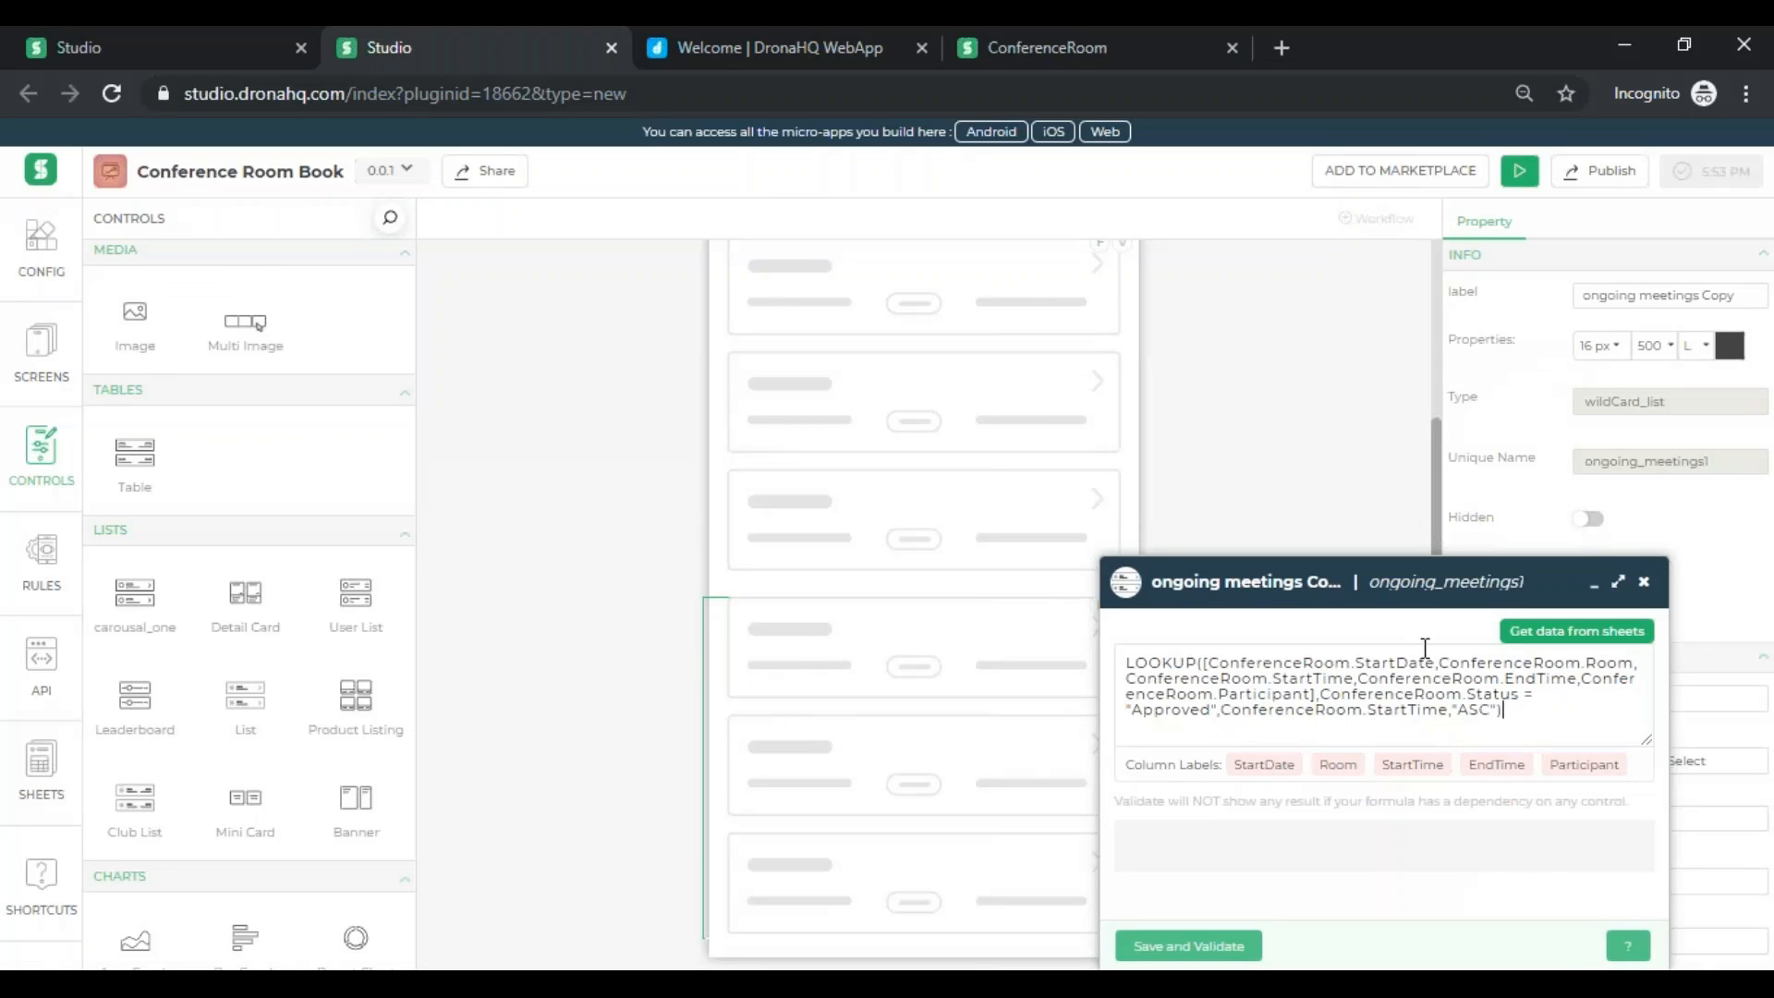
pyautogui.click(1226, 952)
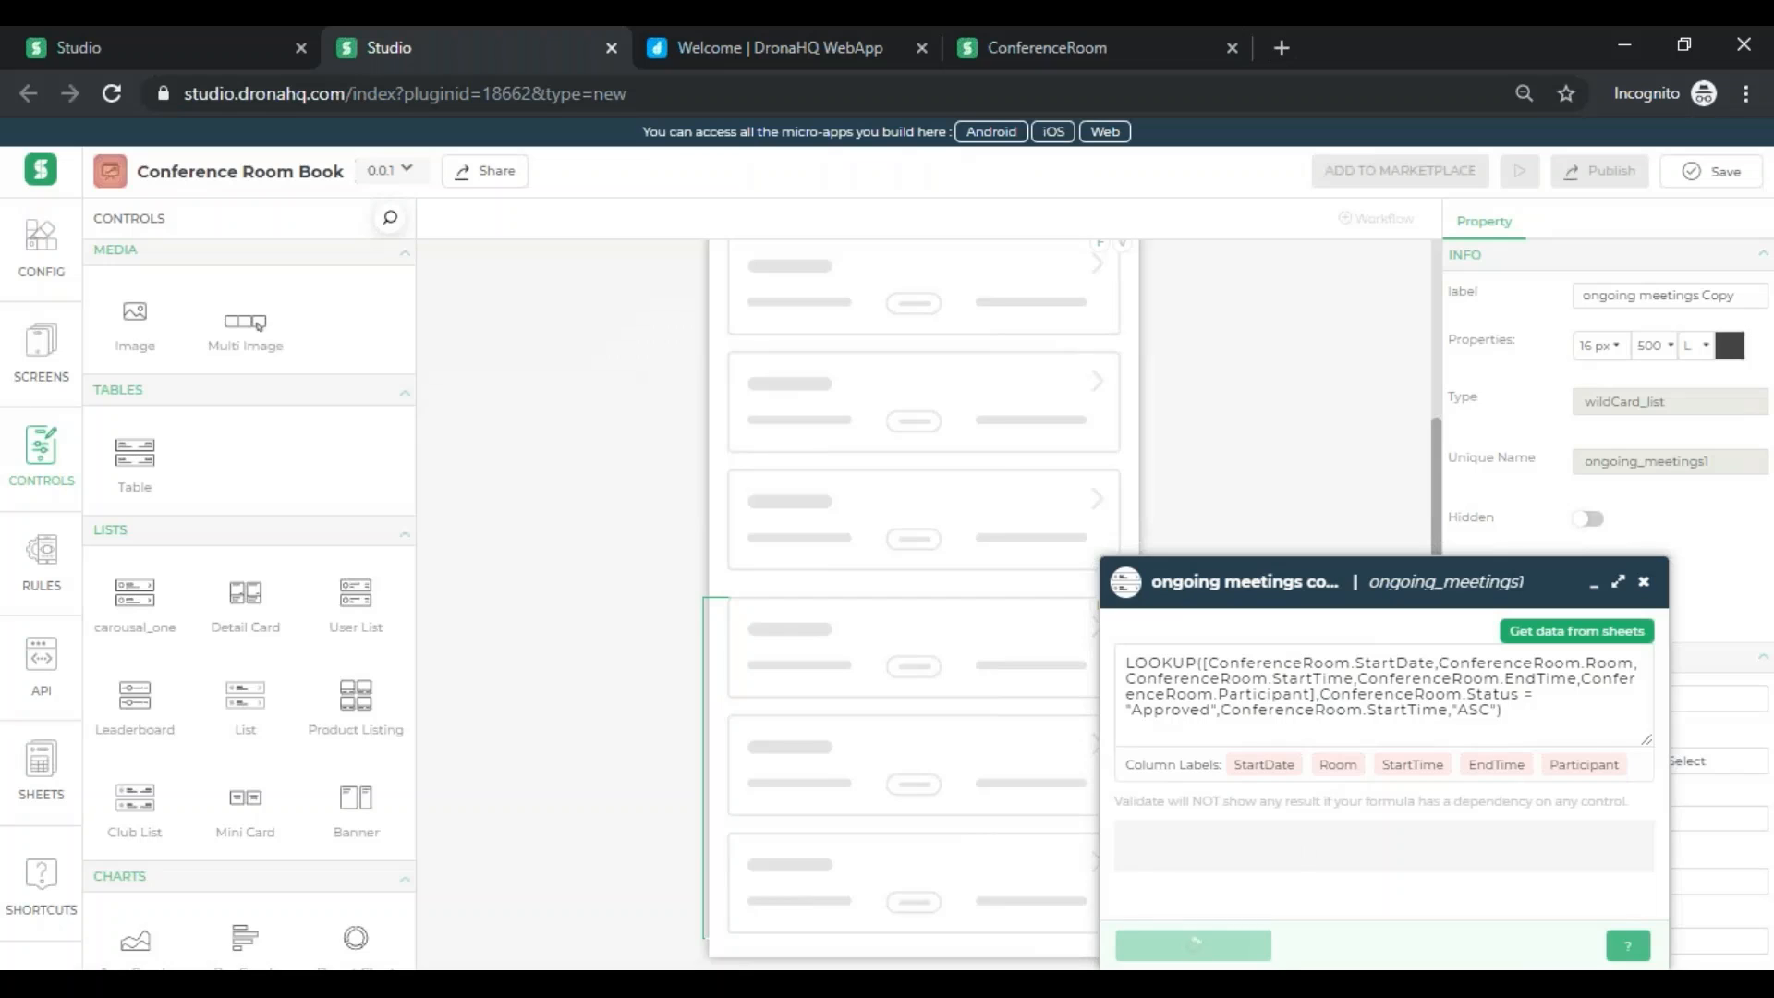
pyautogui.click(1644, 583)
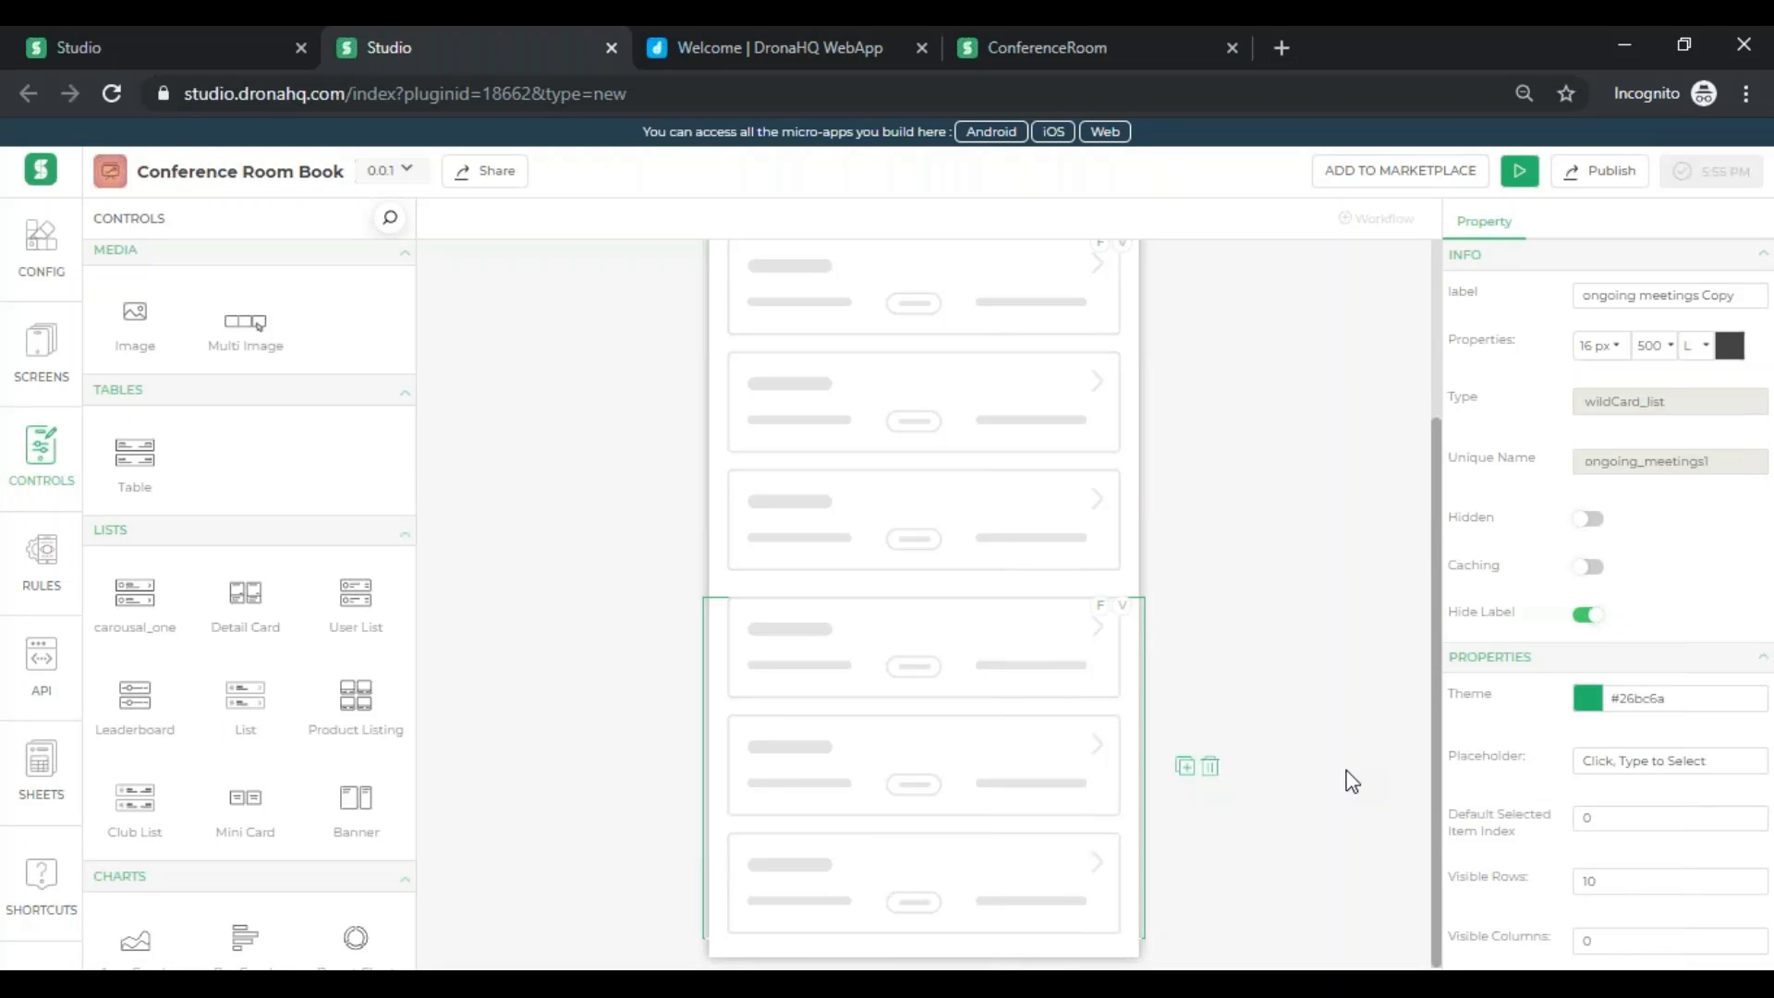
# - Change the label of the copied list to "upcoming meetings"
pyautogui.scroll(5, 1351, 781)
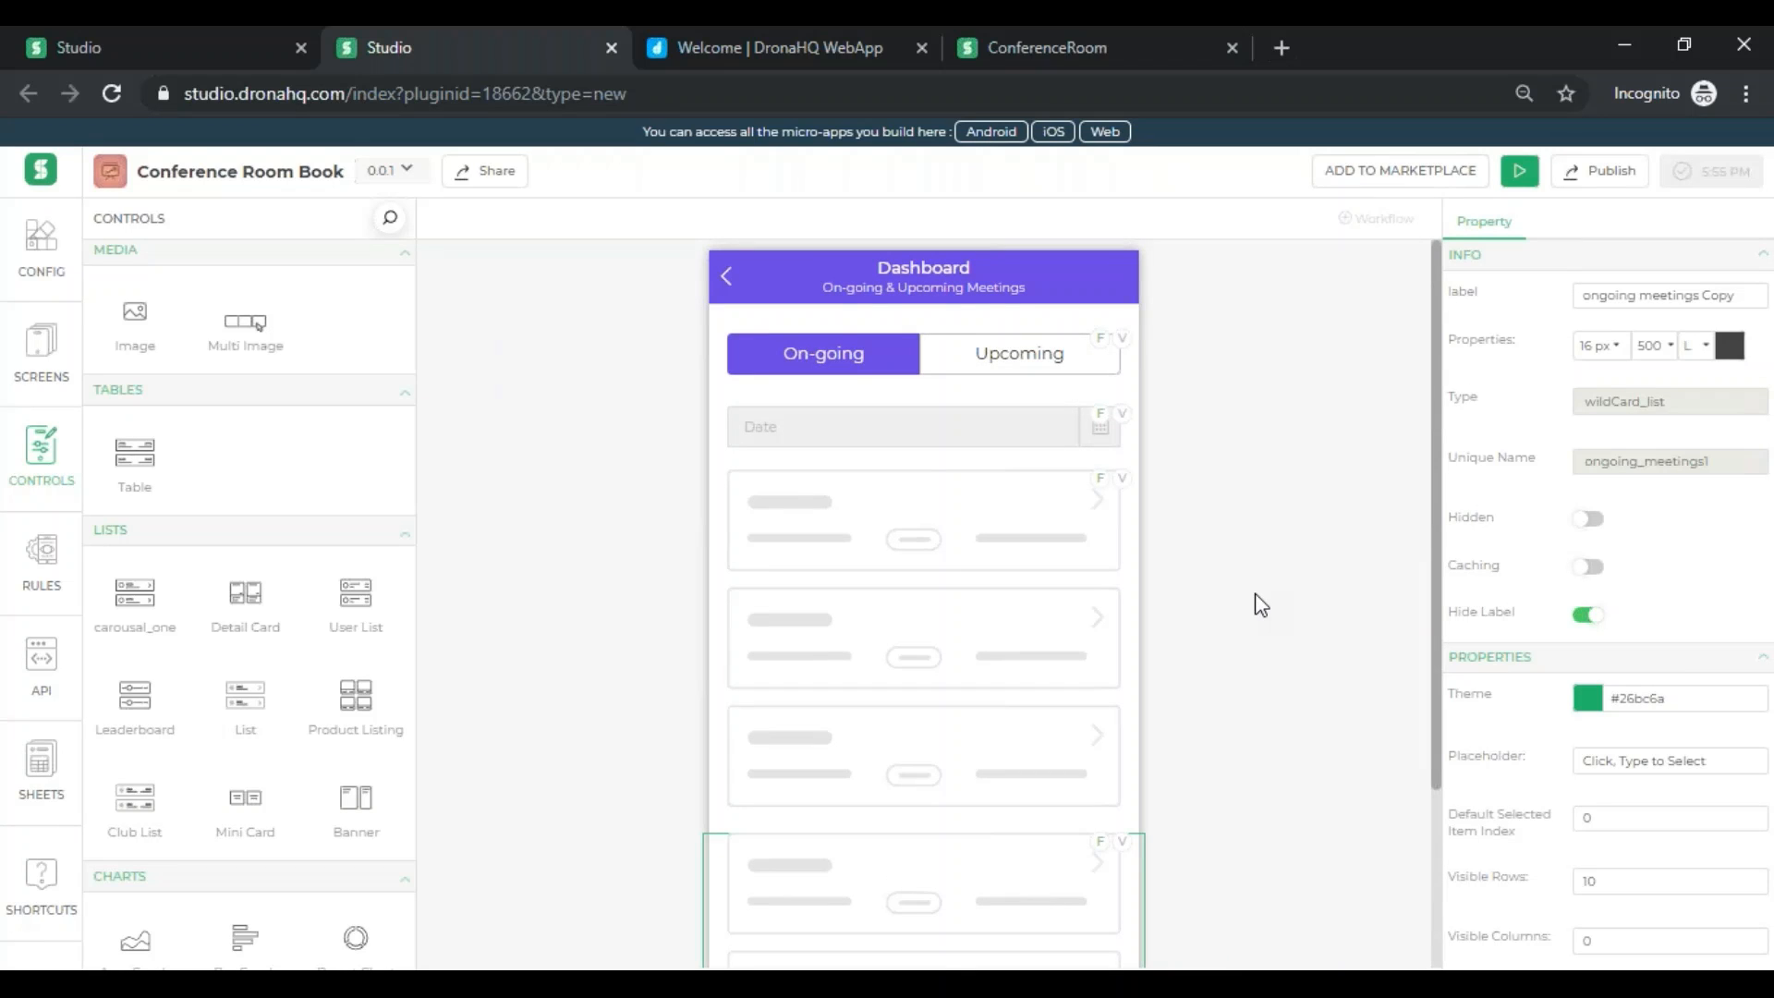
pyautogui.scroll(-2, 957, 823)
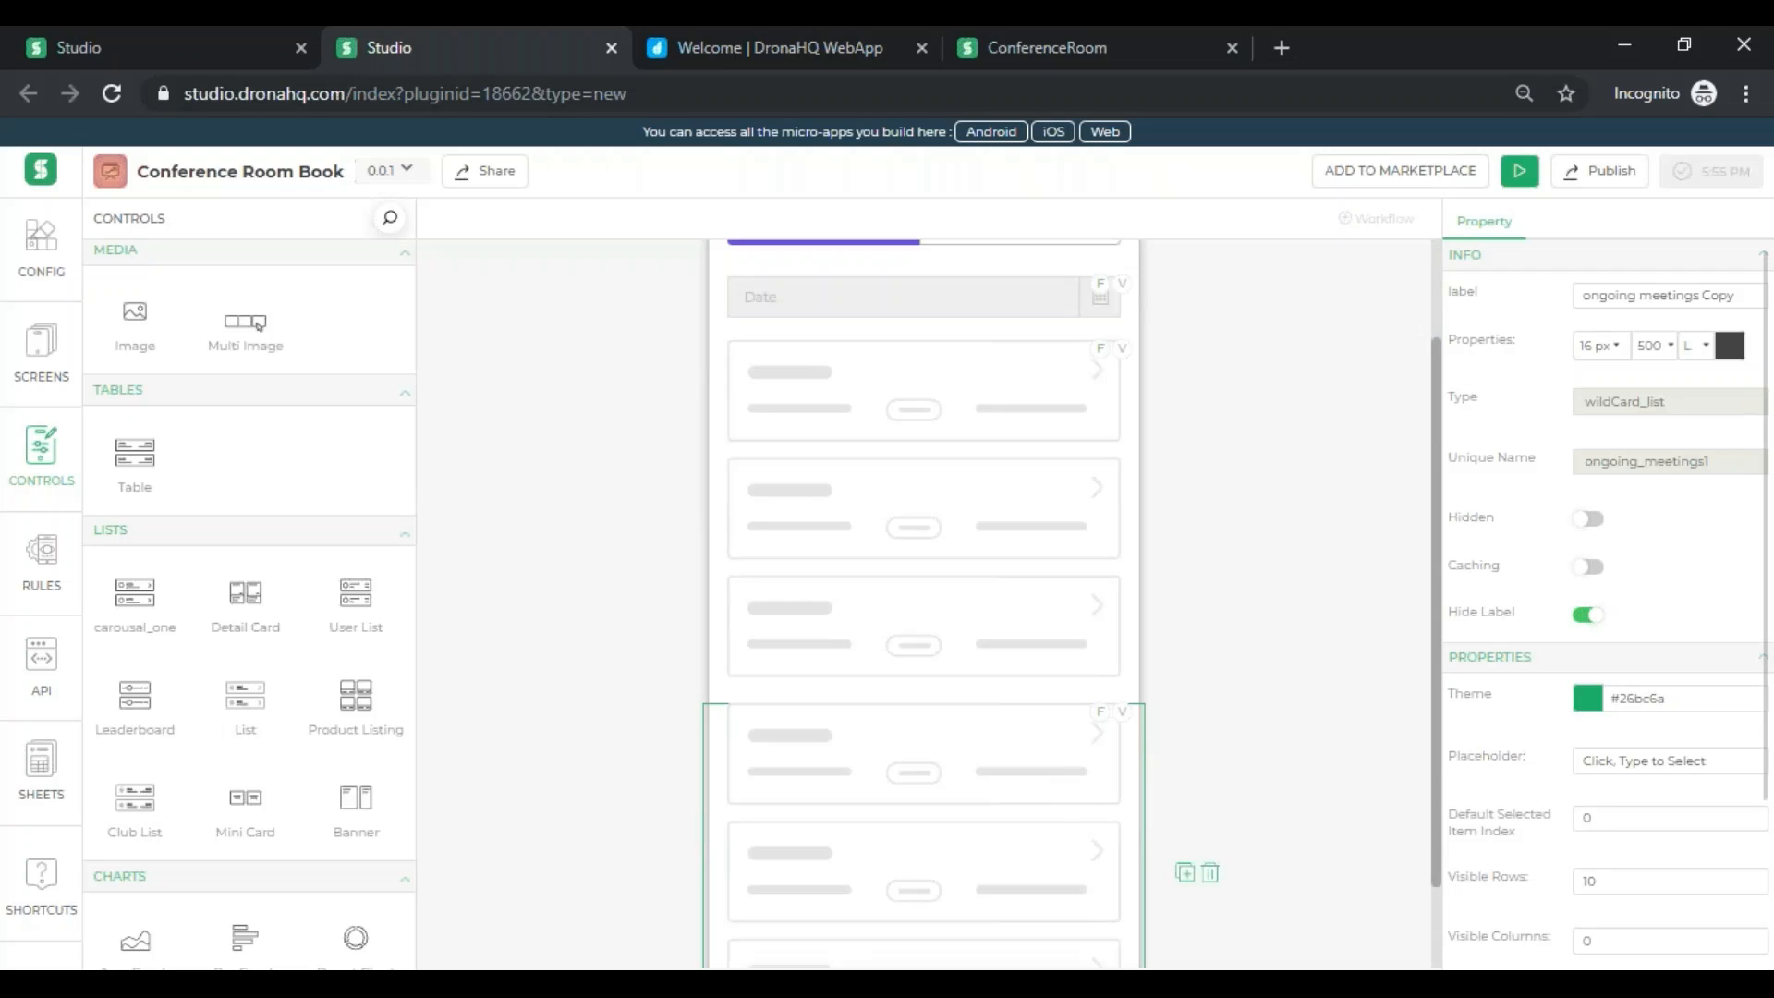
pyautogui.tripleClick(1595, 295)
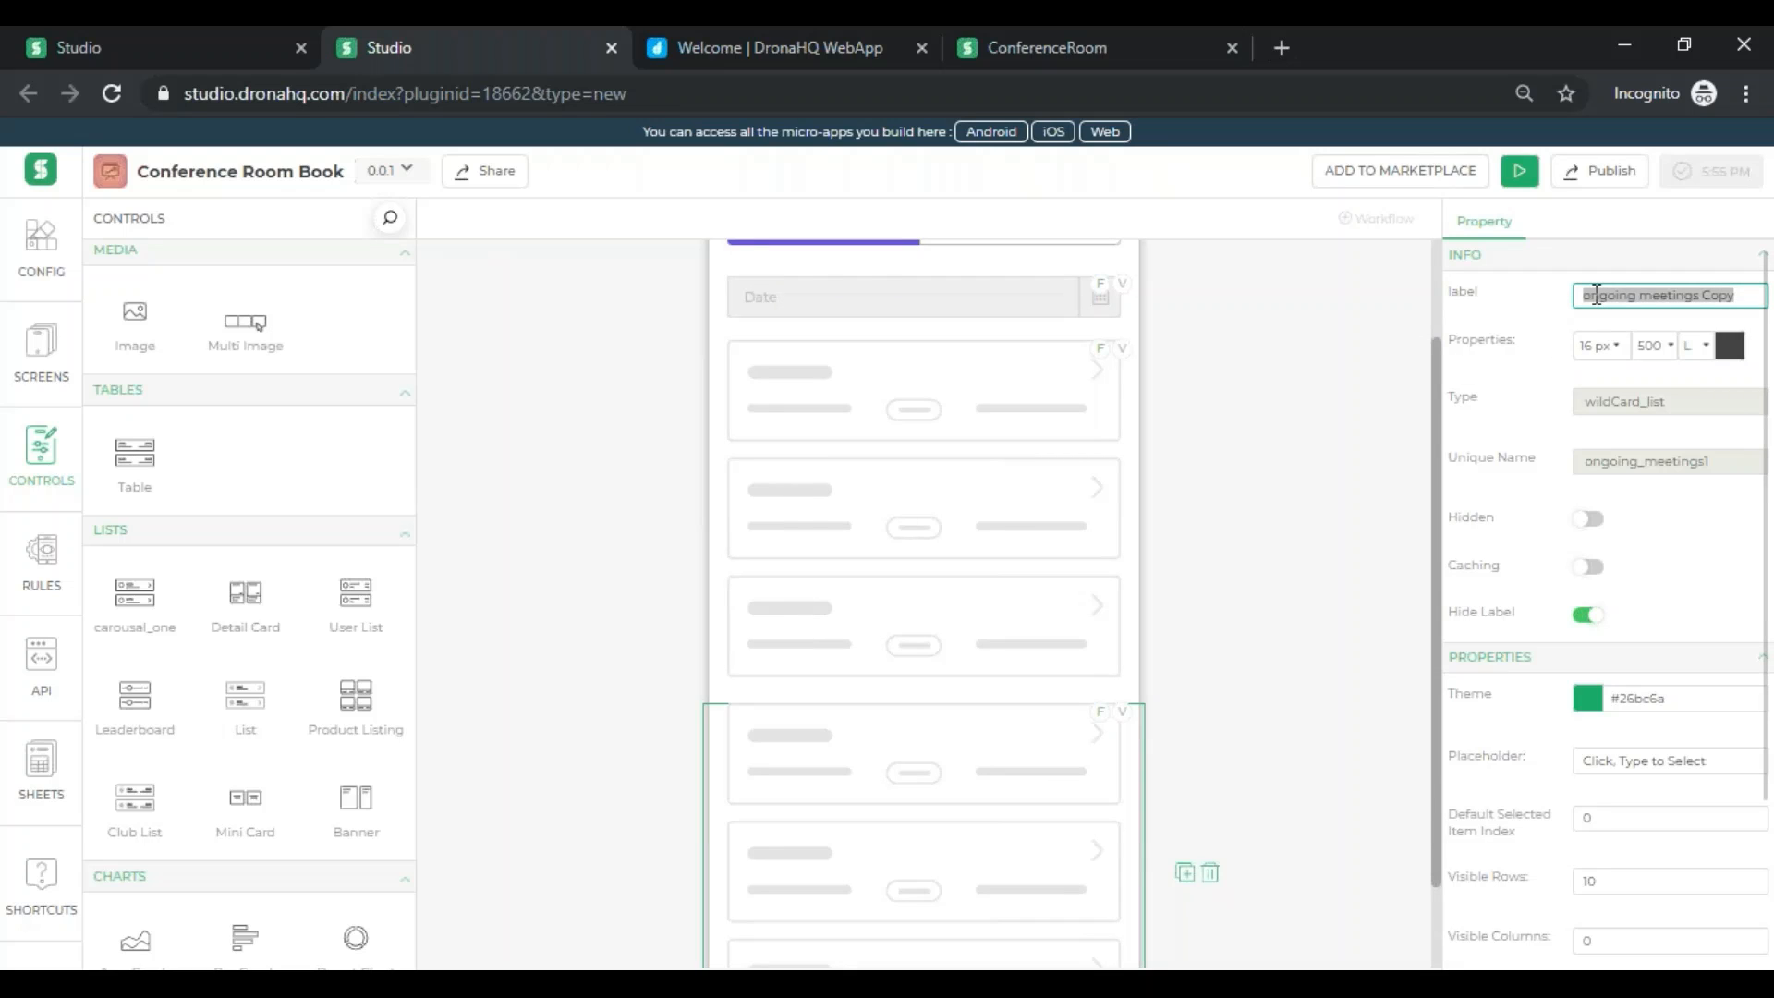
pyautogui.write('upcoming')
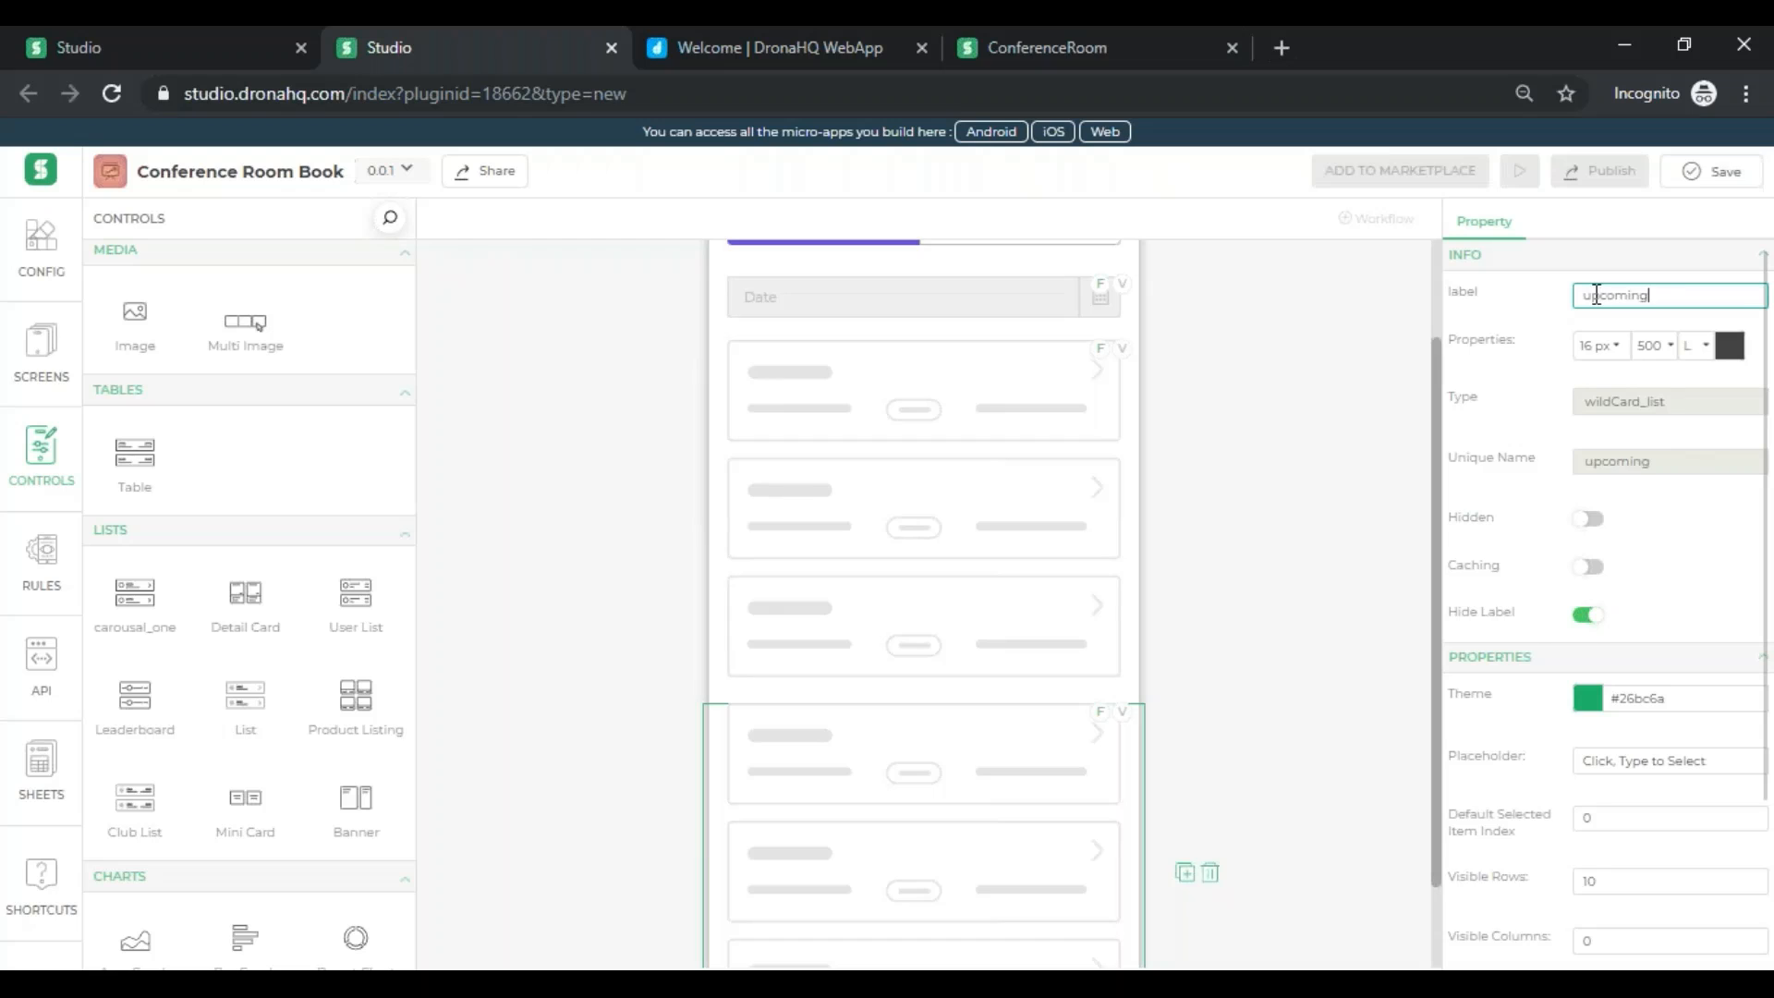
pyautogui.write(' meetings')
pyautogui.scroll(3, 1223, 511)
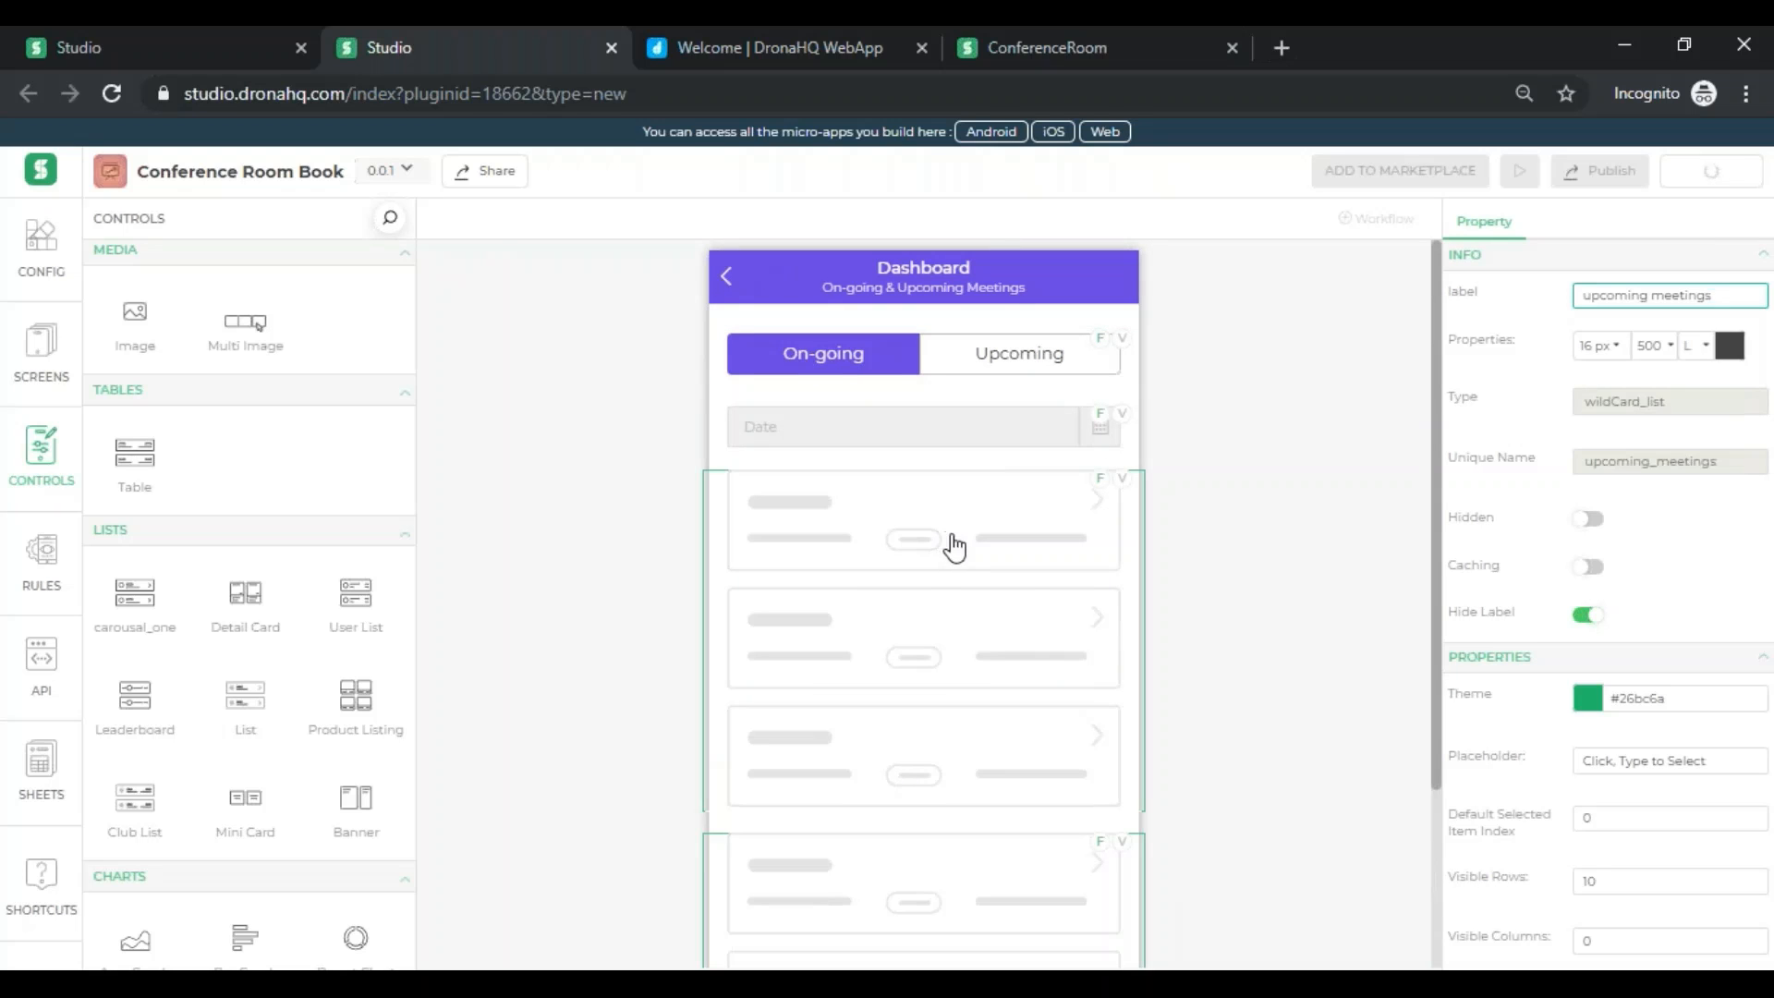
# - Add a new rule for the Dashboard screen
pyautogui.scroll(-3, 1049, 555)
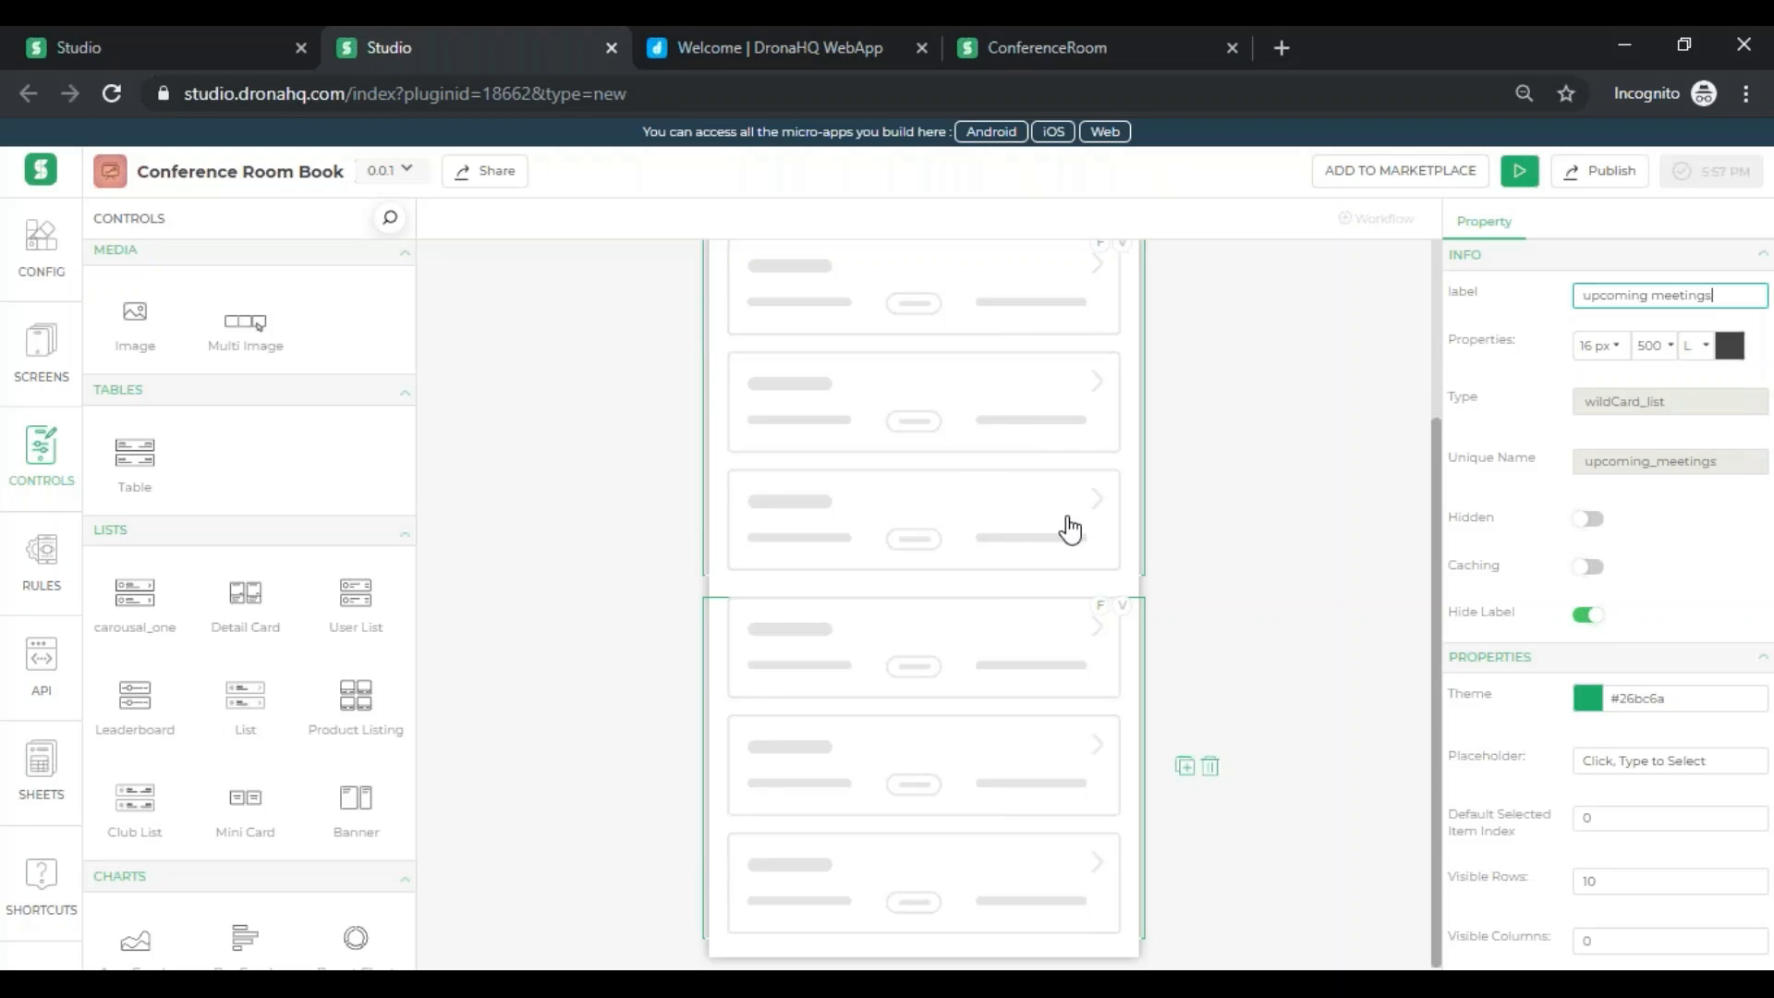
pyautogui.scroll(2, 1069, 529)
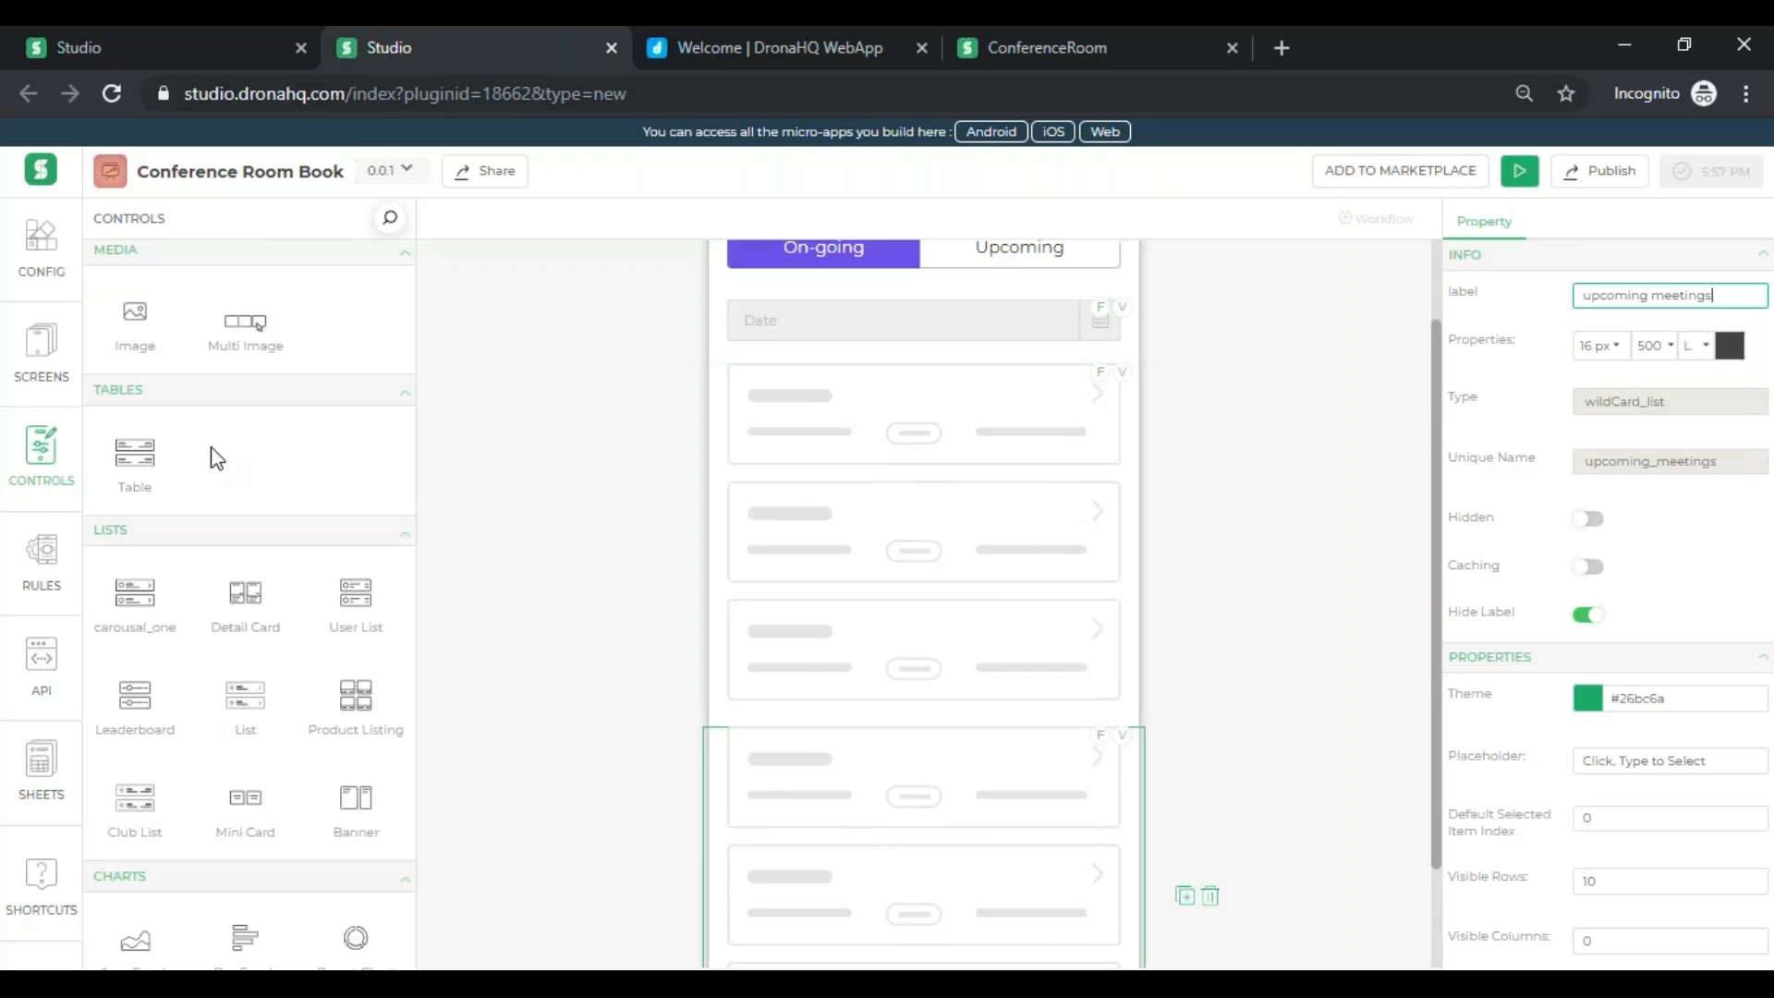
pyautogui.click(31, 578)
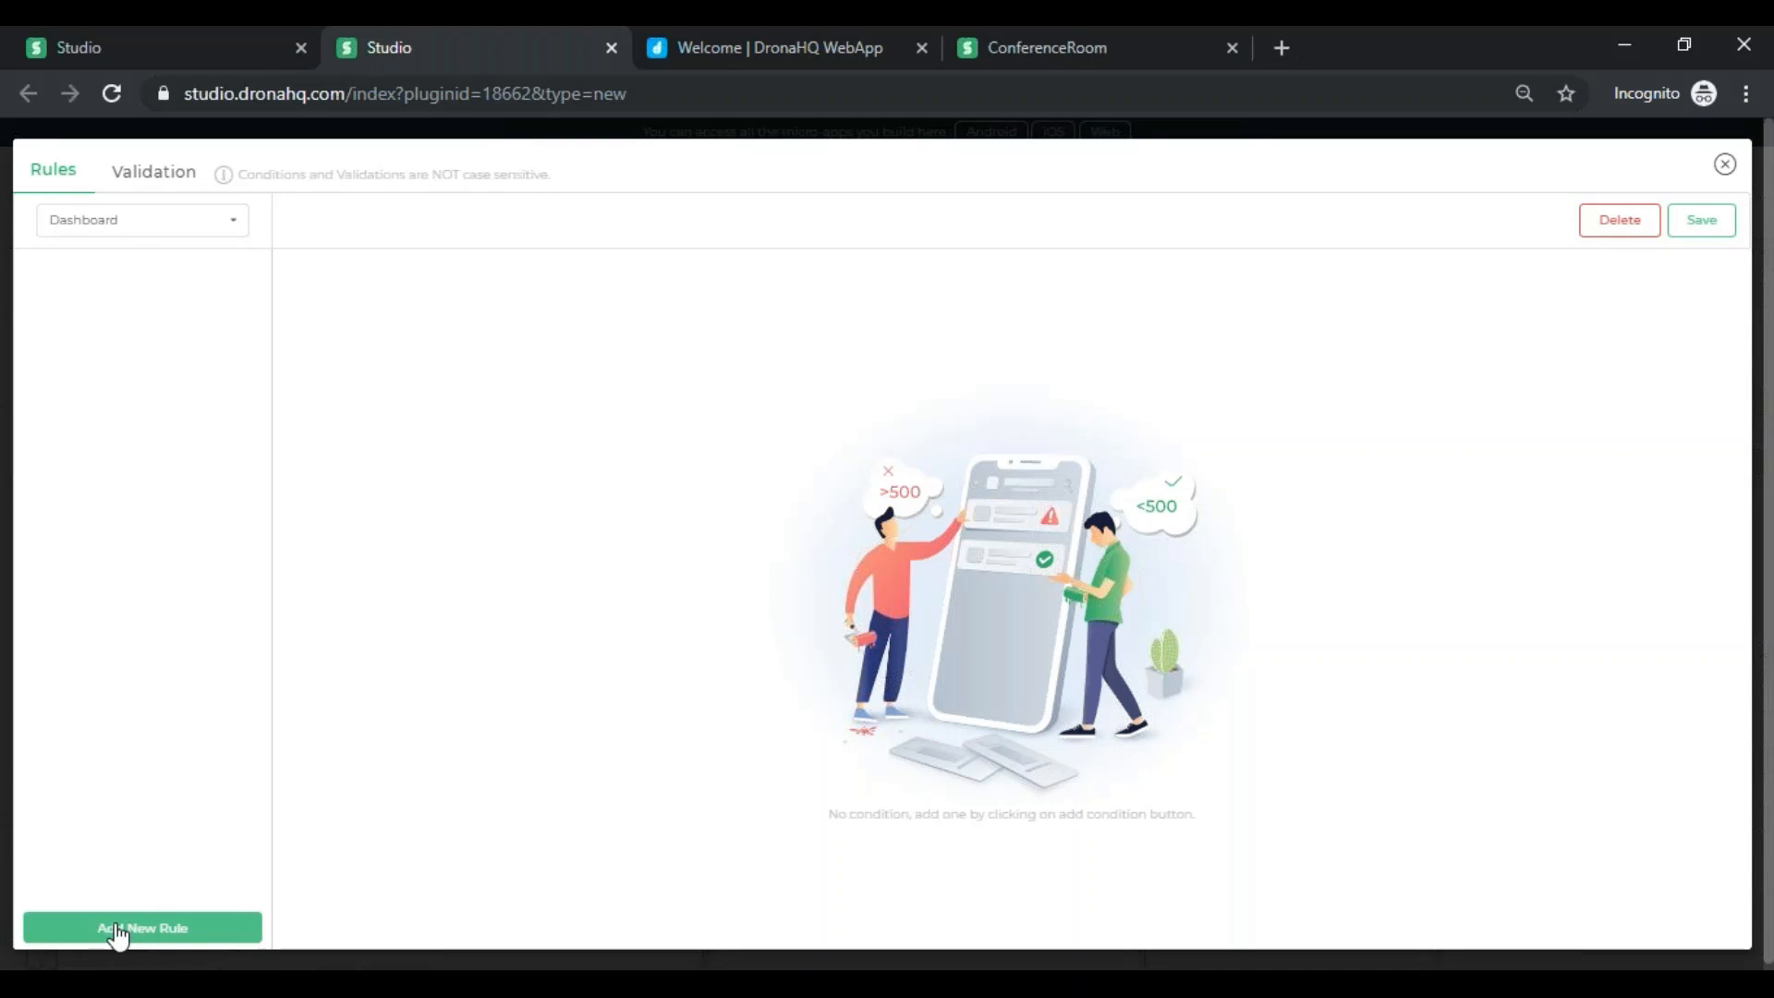
pyautogui.click(152, 940)
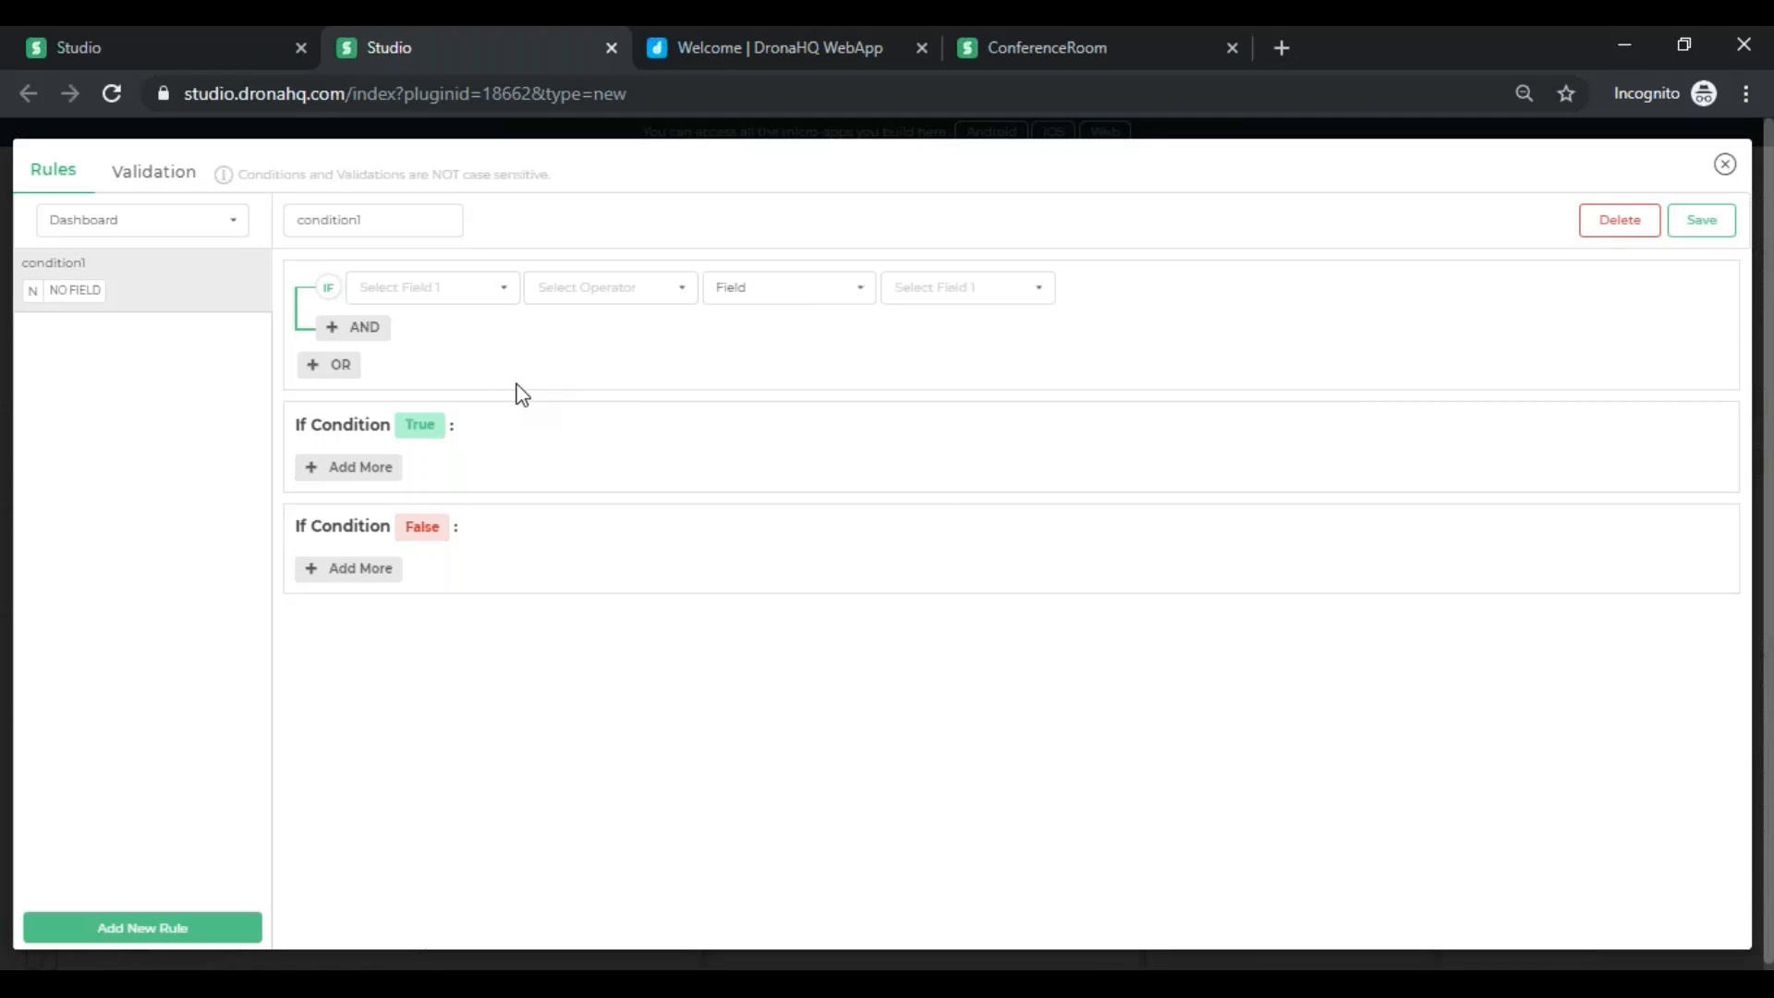
# - Set the new rule's IF condition to select_bar equal to the value "On-going"
pyautogui.click(504, 294)
pyautogui.click(421, 328)
pyautogui.click(684, 298)
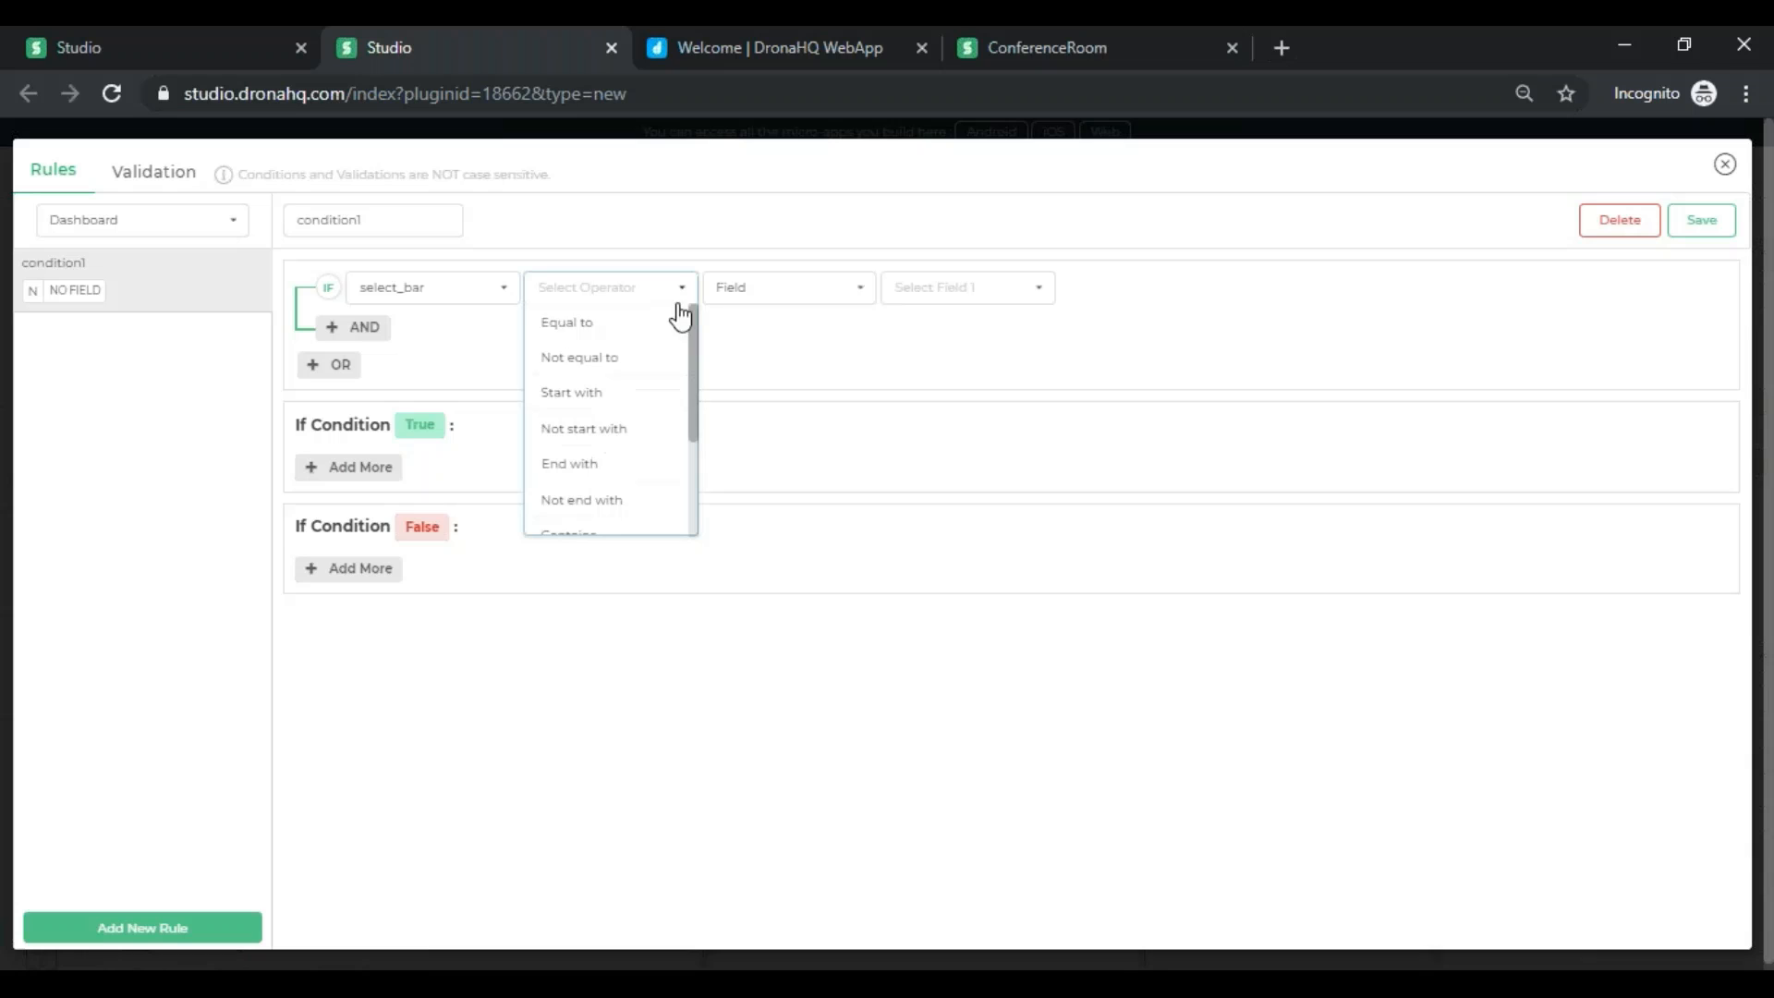
pyautogui.click(606, 332)
pyautogui.click(772, 296)
pyautogui.click(761, 356)
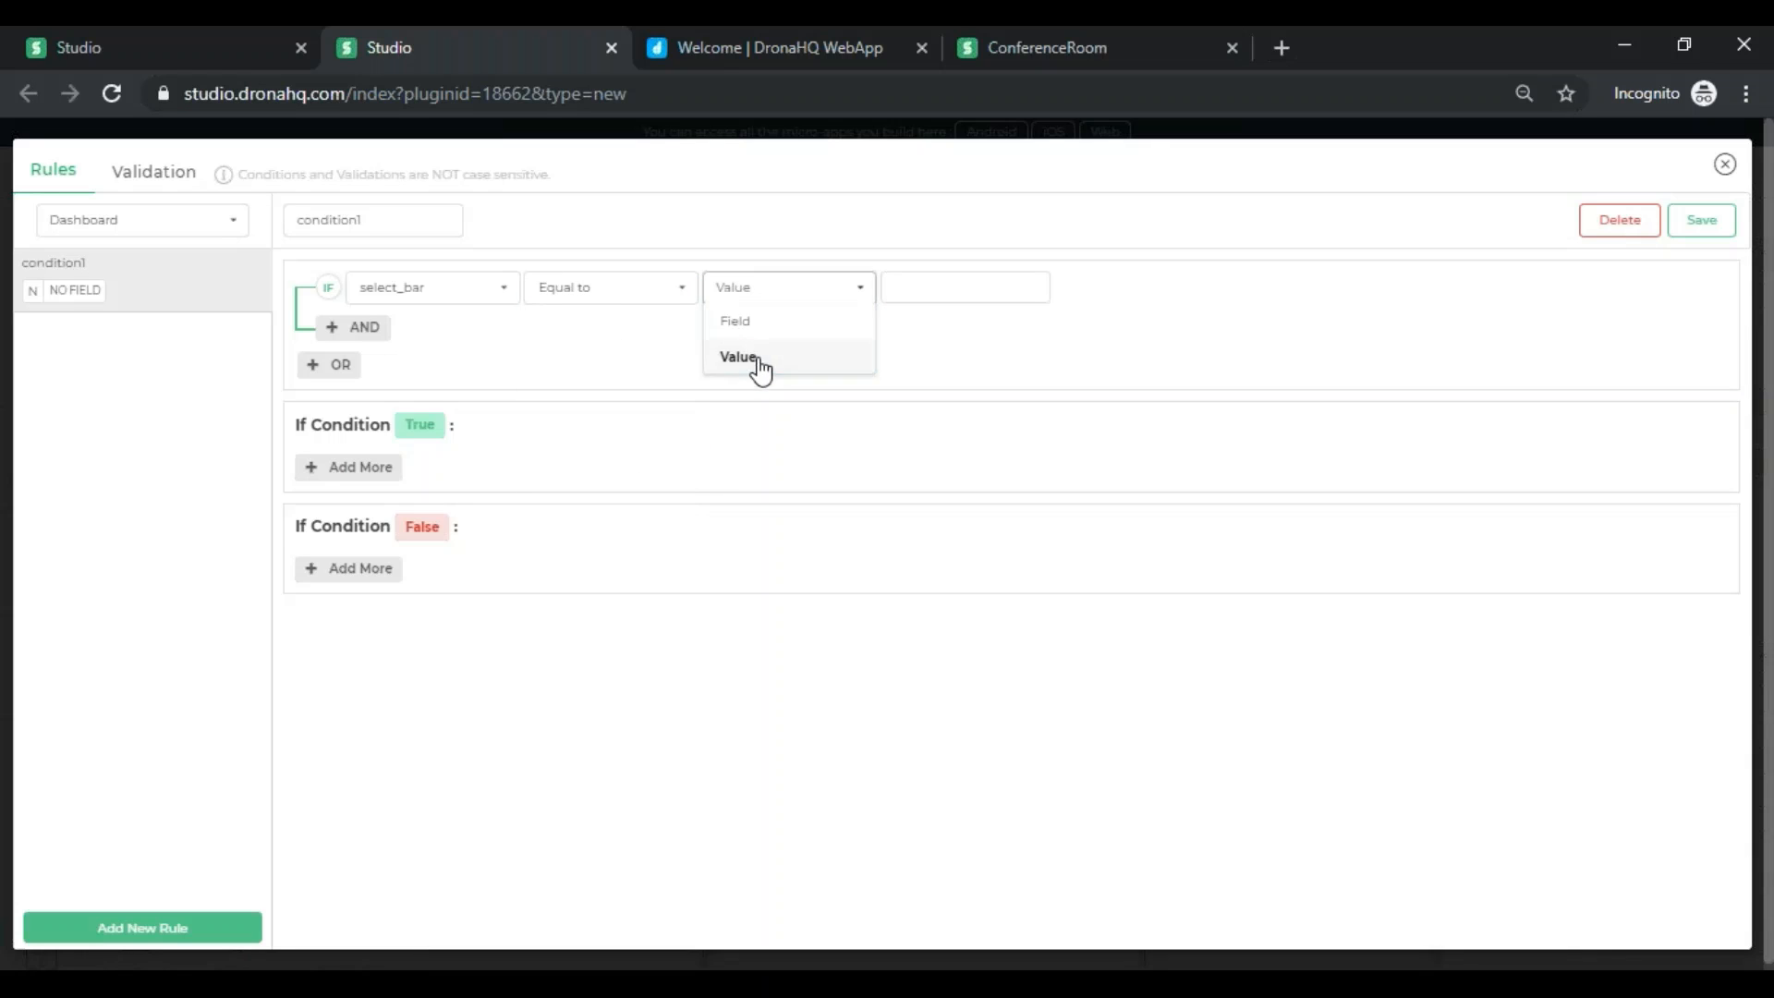
pyautogui.click(927, 294)
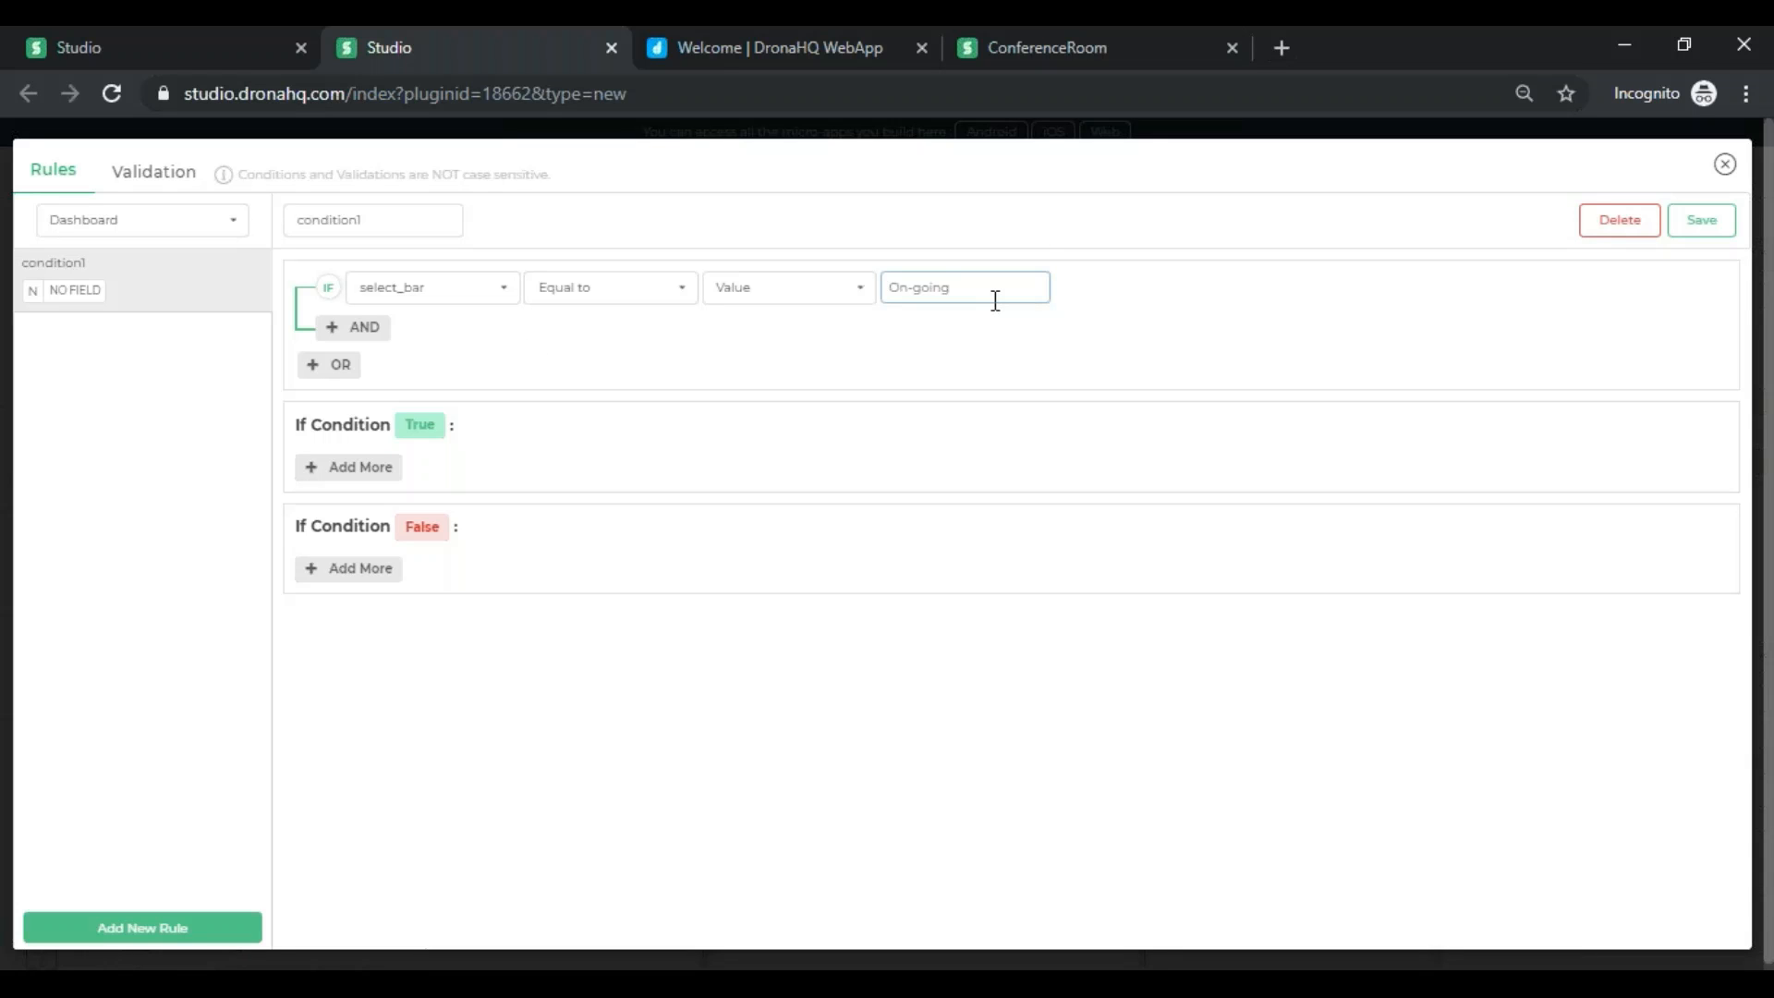
# - Make the rule show ongoing_meetings and hide upcoming_meetings when the condition is true
pyautogui.click(353, 465)
pyautogui.click(380, 475)
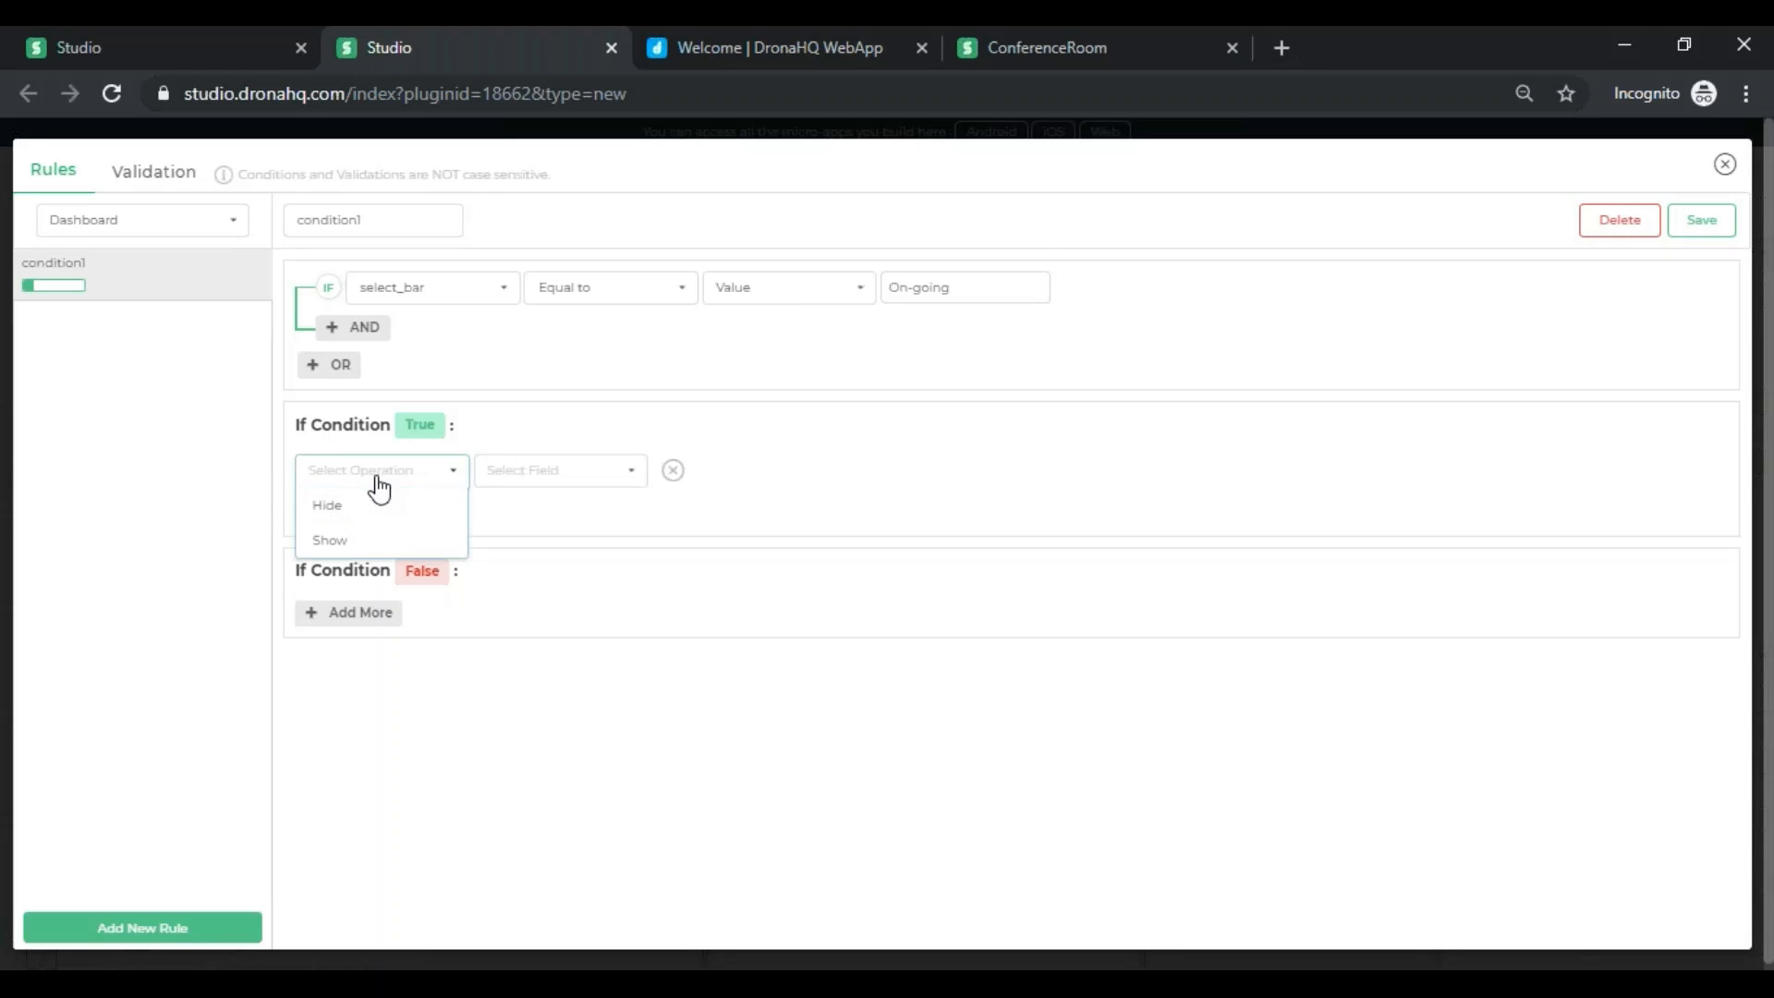
pyautogui.click(374, 545)
pyautogui.click(606, 471)
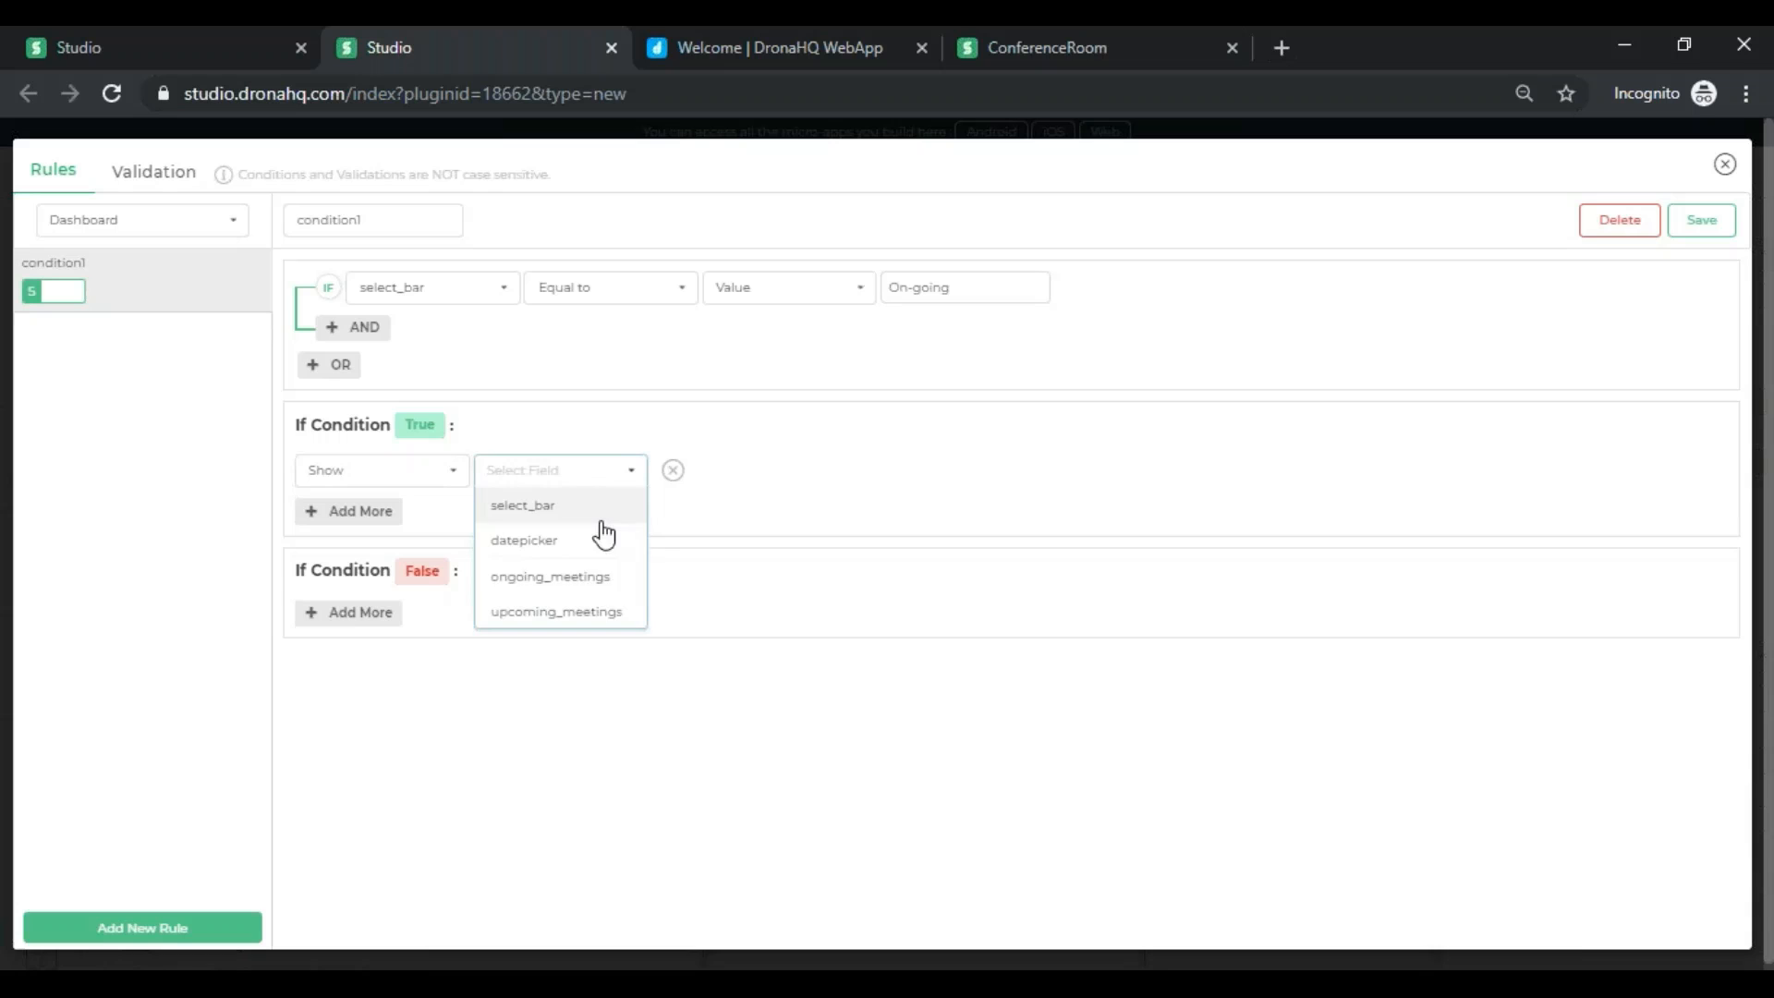
pyautogui.click(577, 578)
pyautogui.click(352, 513)
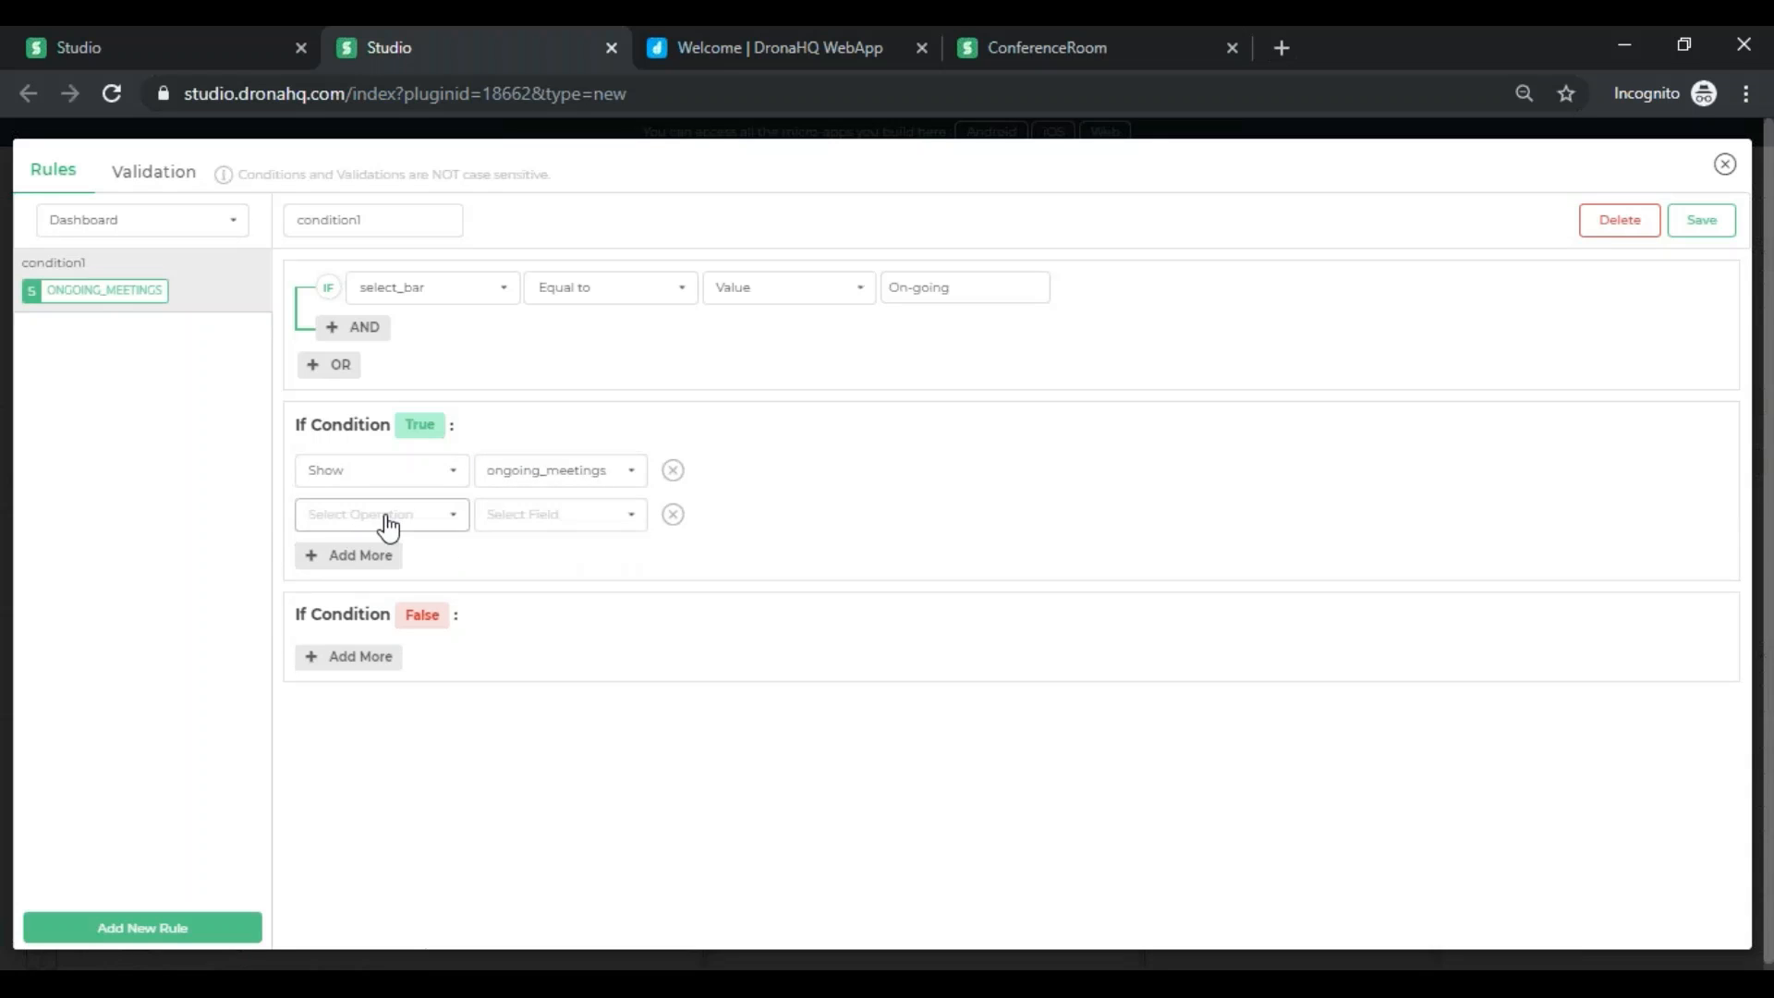
pyautogui.click(382, 516)
pyautogui.click(373, 554)
pyautogui.click(490, 520)
pyautogui.click(550, 663)
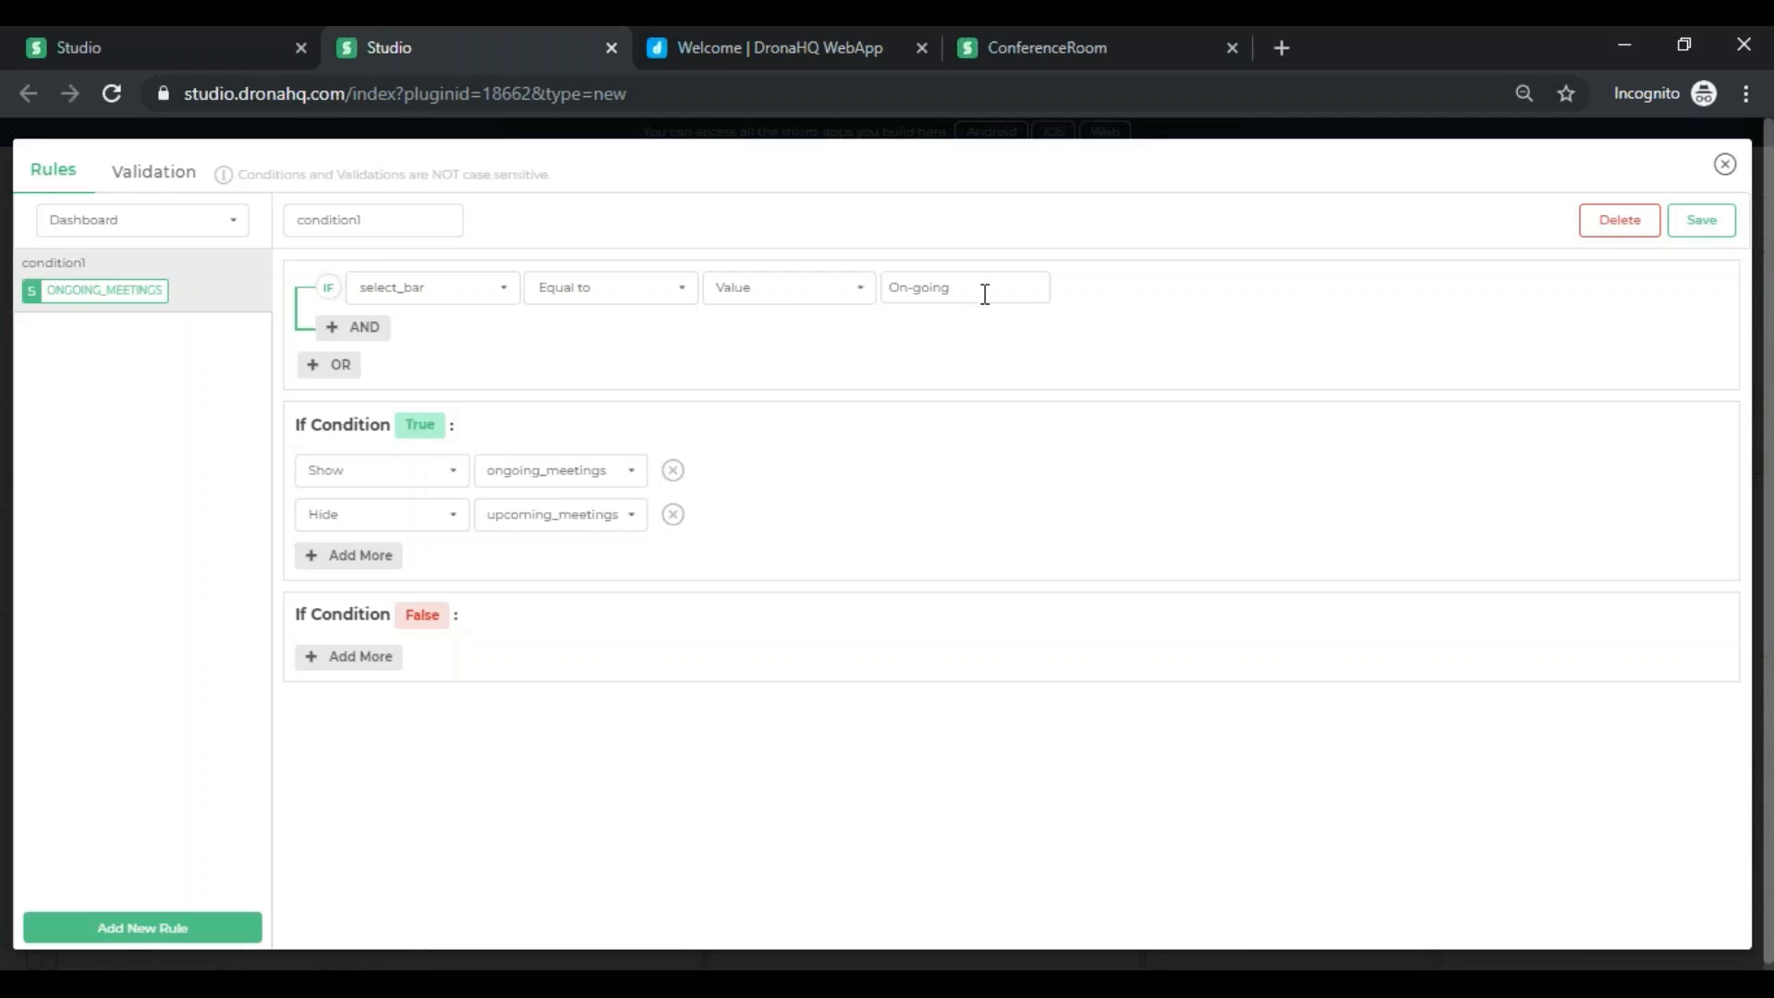
# - Make the rule hide ongoing_meetings and show upcoming_meetings when the condition is false, then save it and close the rules editor
pyautogui.click(352, 657)
pyautogui.click(438, 667)
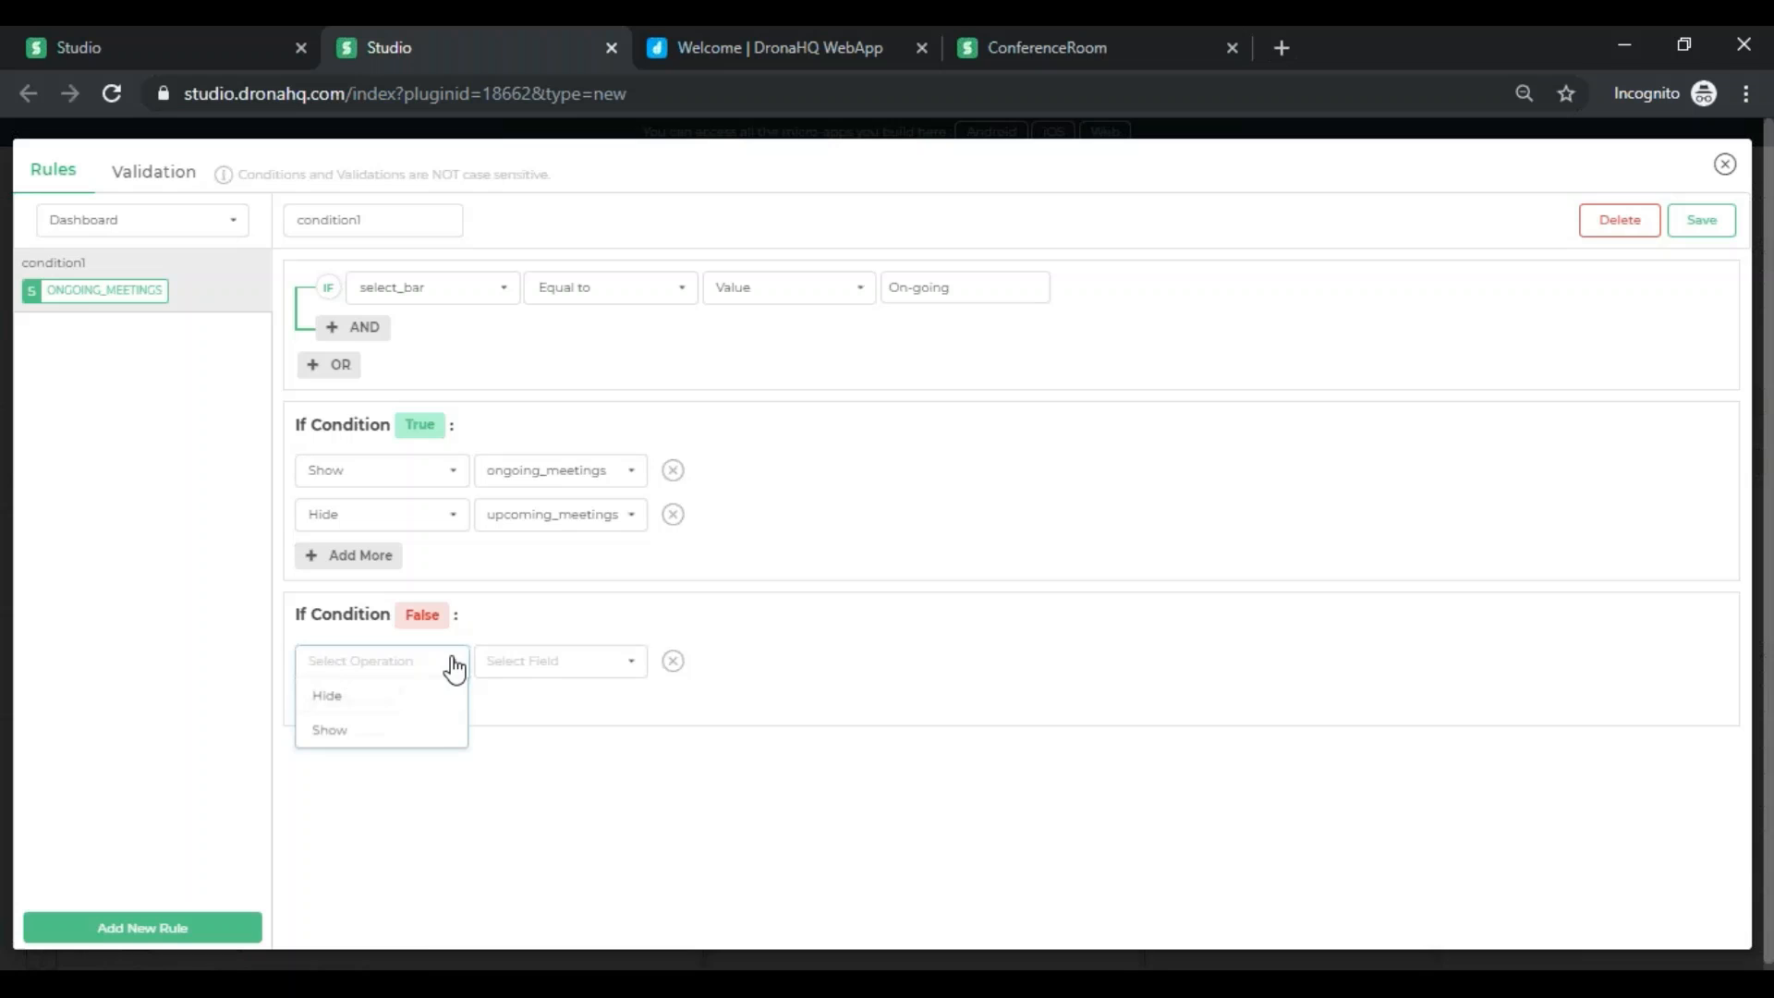
pyautogui.click(420, 700)
pyautogui.click(530, 667)
pyautogui.click(545, 766)
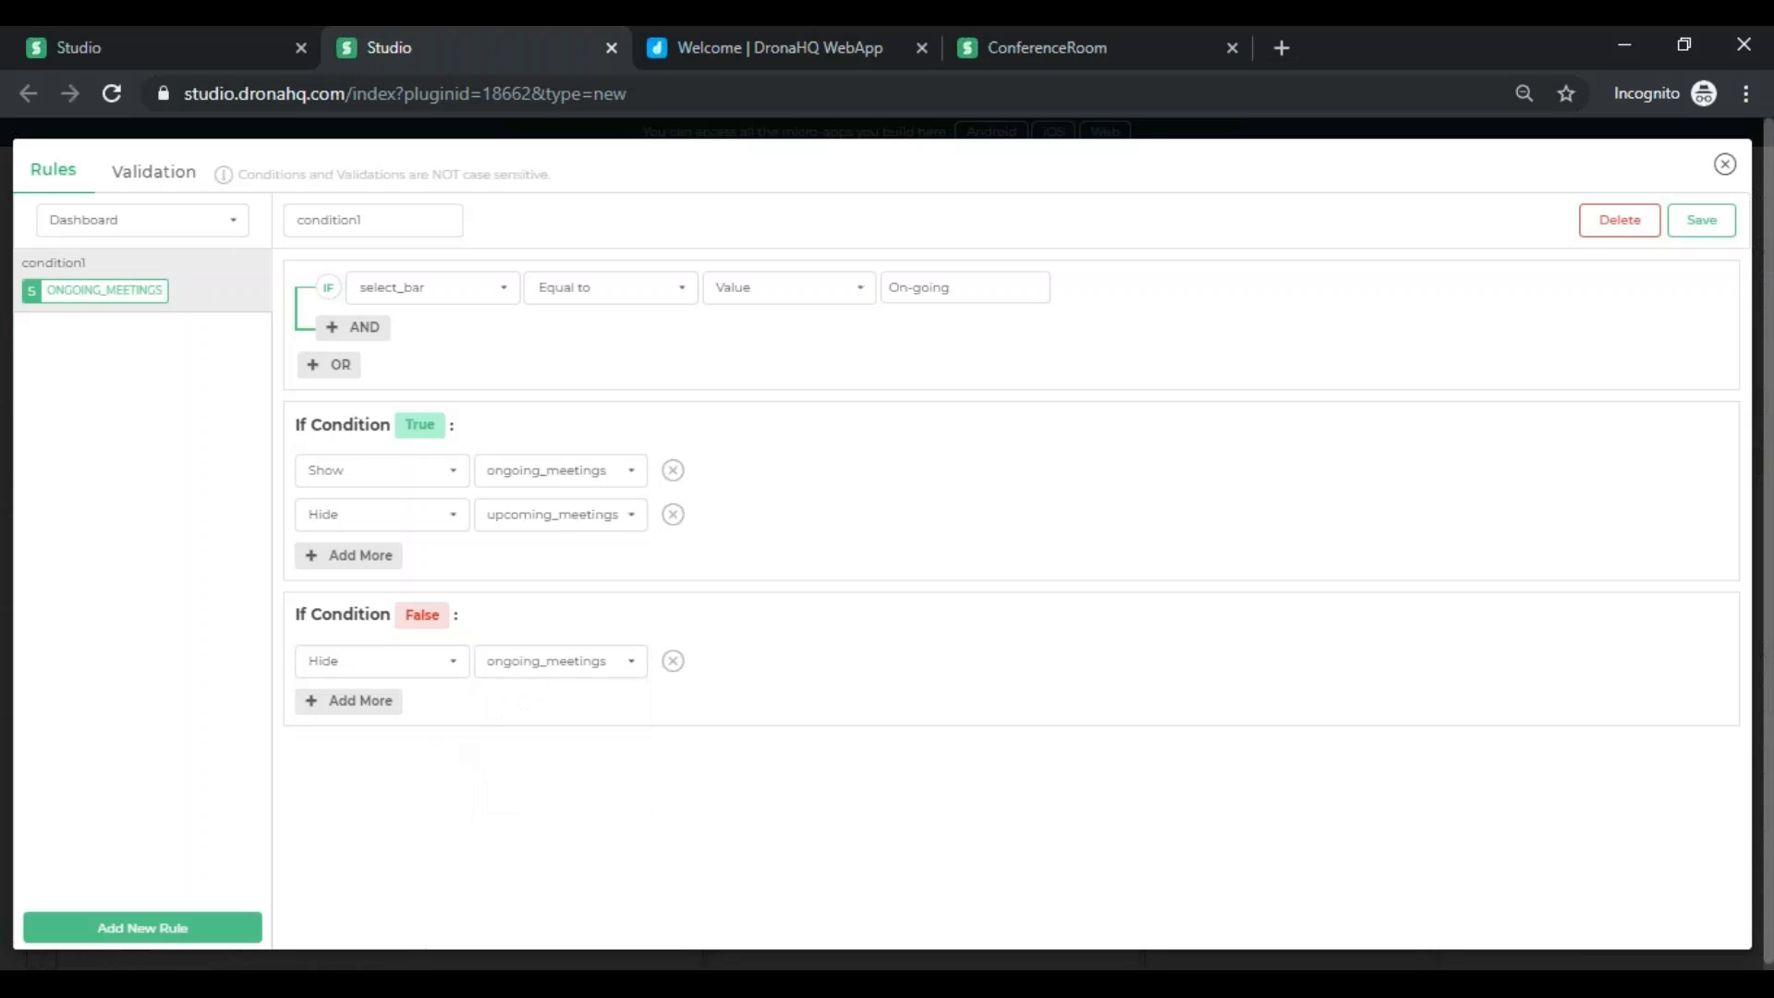
pyautogui.click(393, 702)
pyautogui.click(420, 711)
pyautogui.click(352, 778)
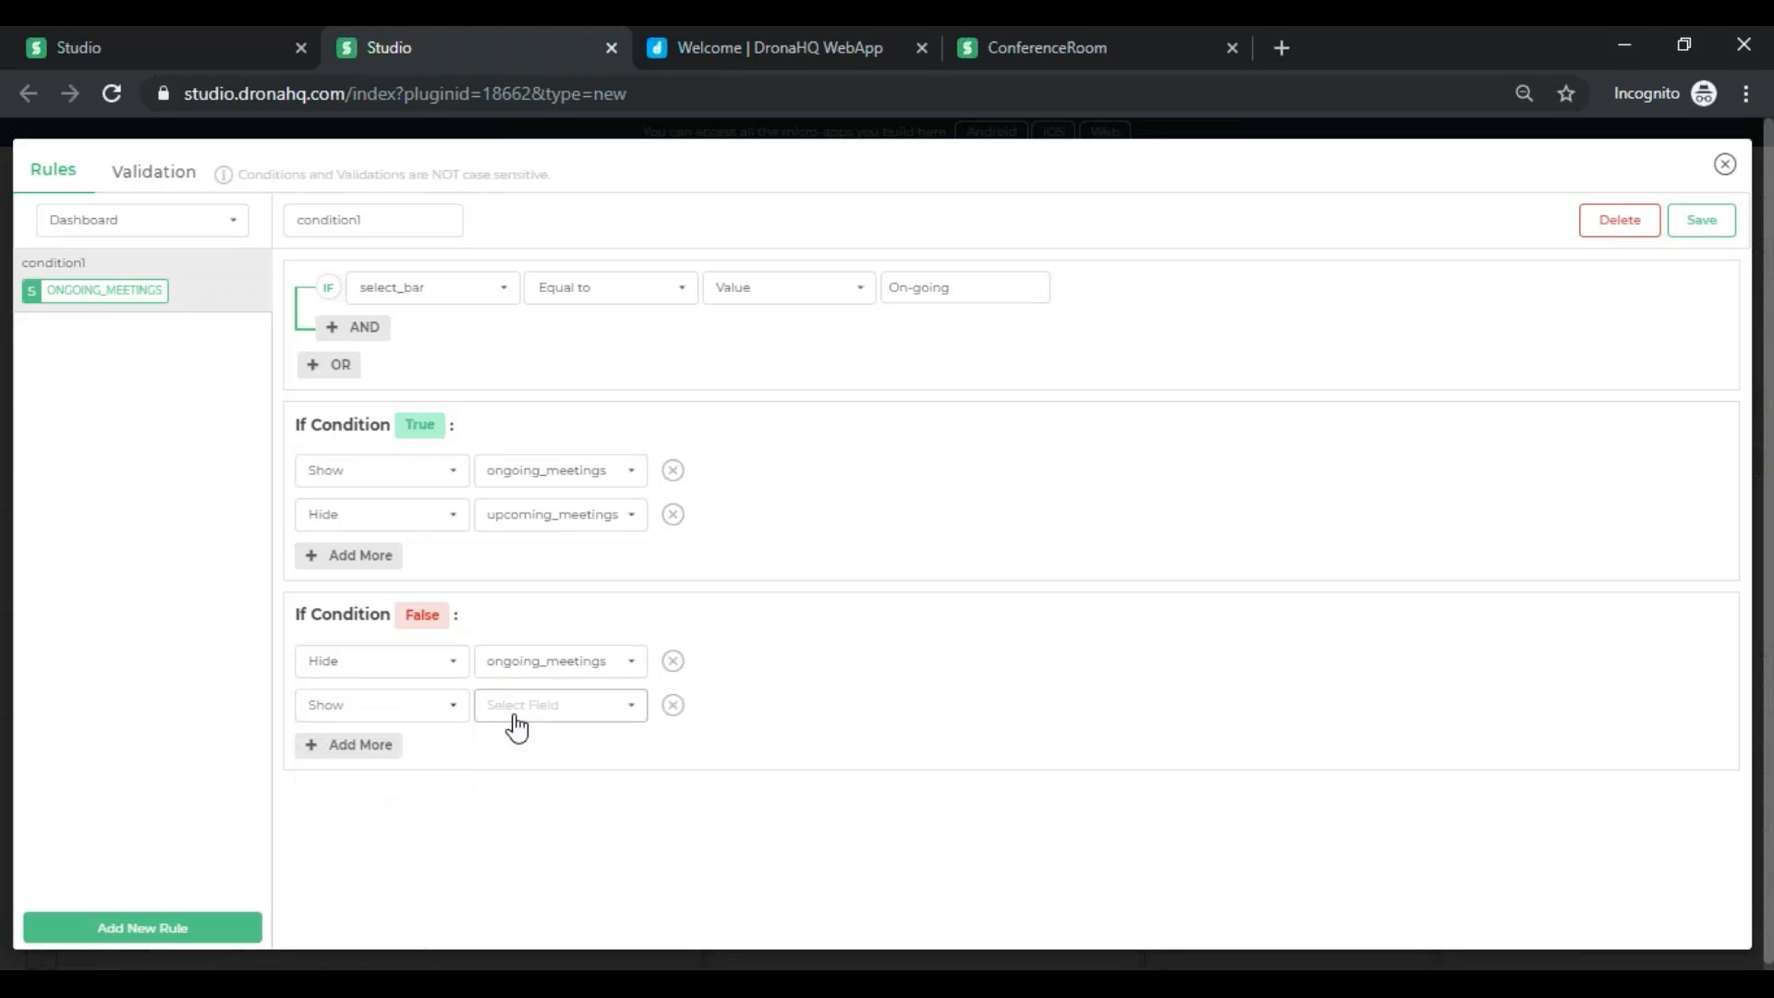
pyautogui.click(515, 722)
pyautogui.click(515, 847)
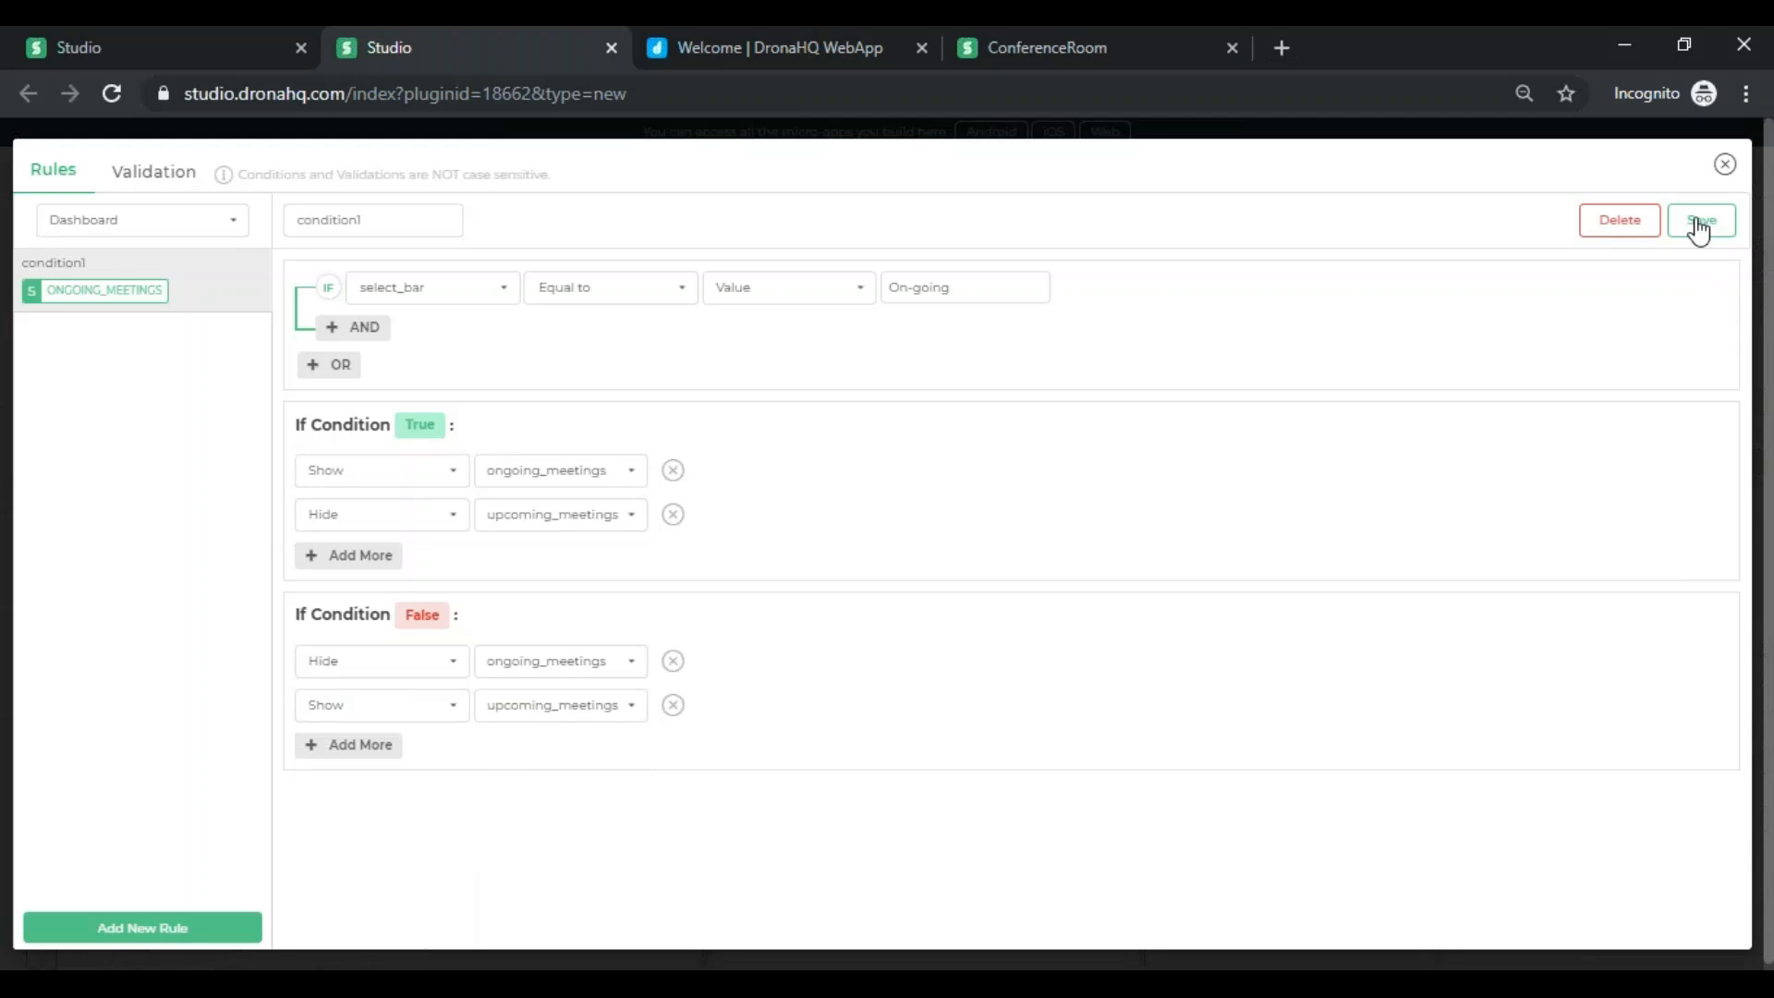
pyautogui.click(1698, 230)
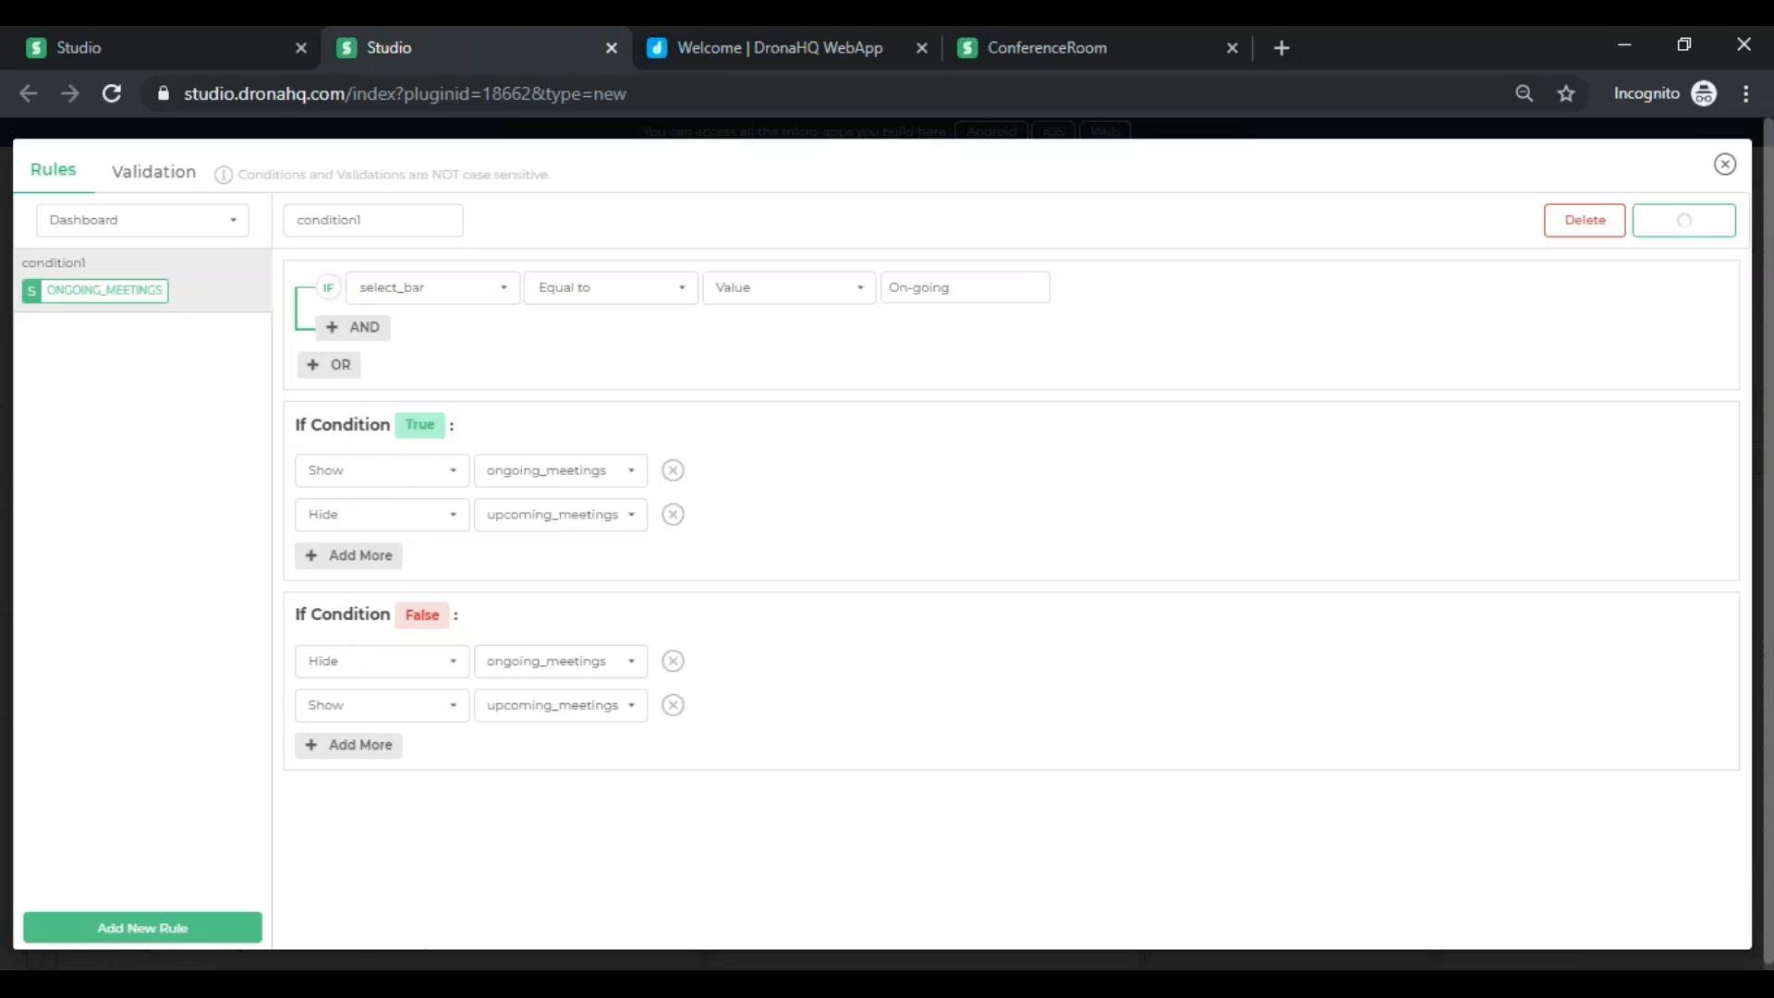
pyautogui.click(1723, 168)
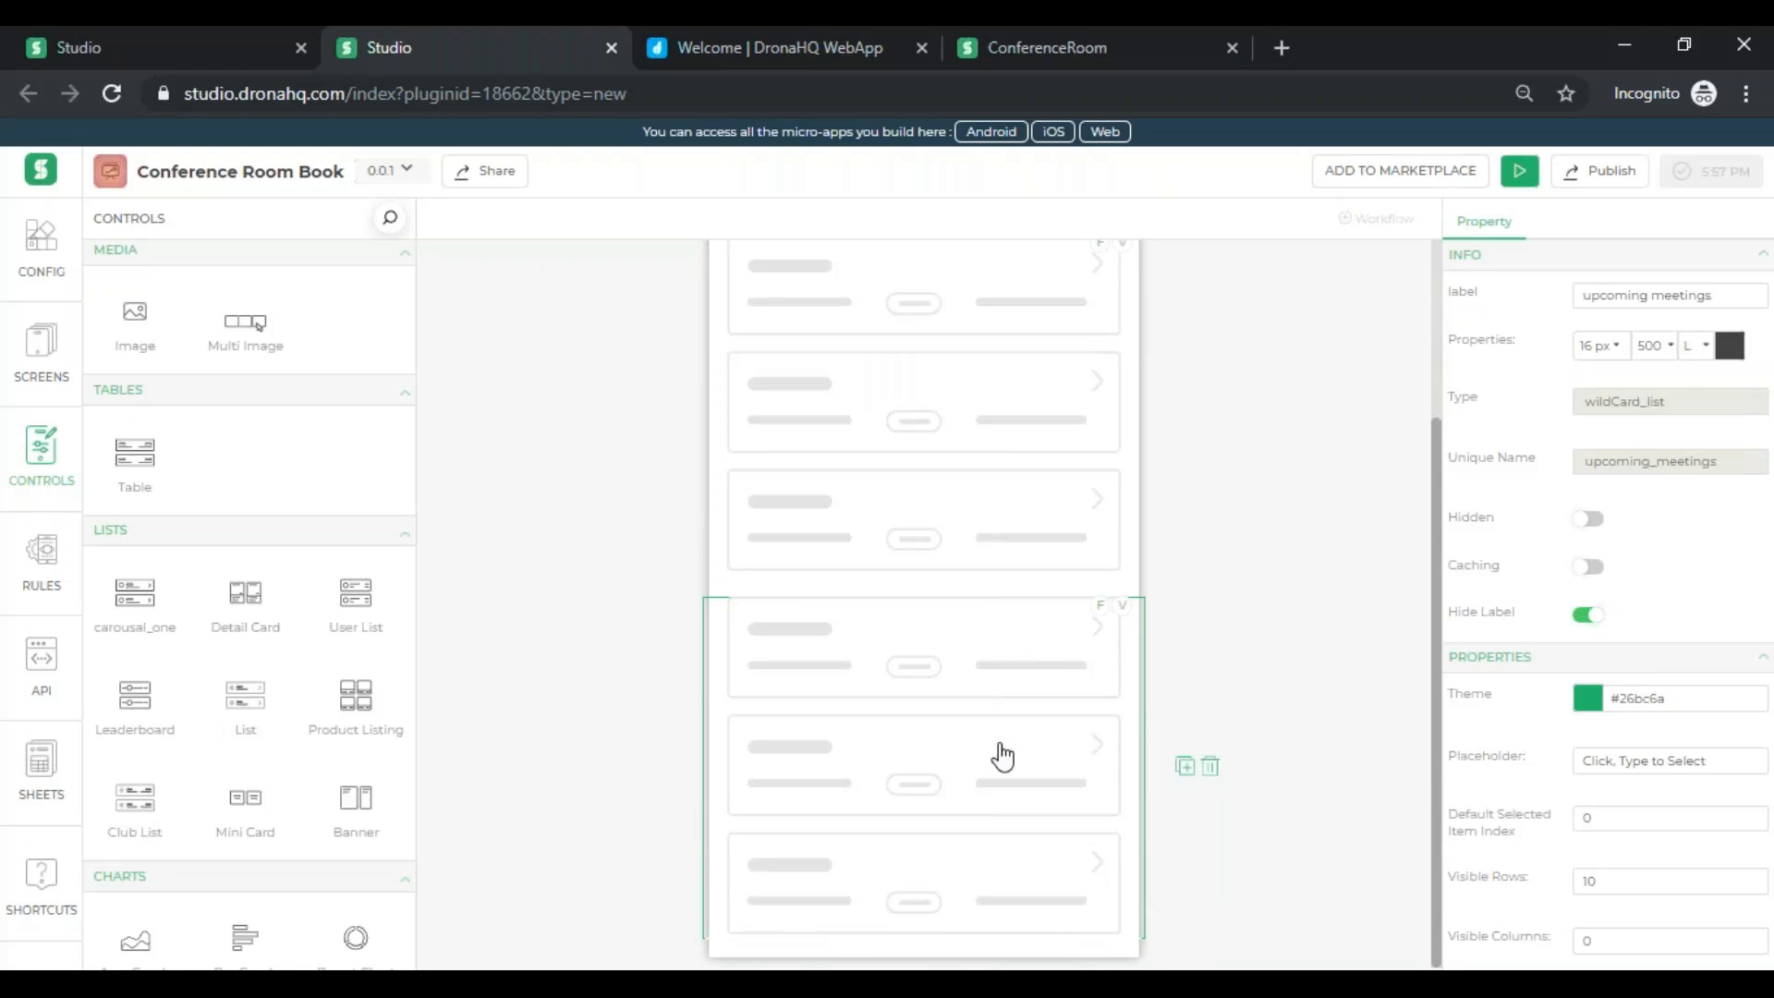
# - Add an Action button below the upcoming meetings list on the Dashboard
pyautogui.scroll(10, 281, 481)
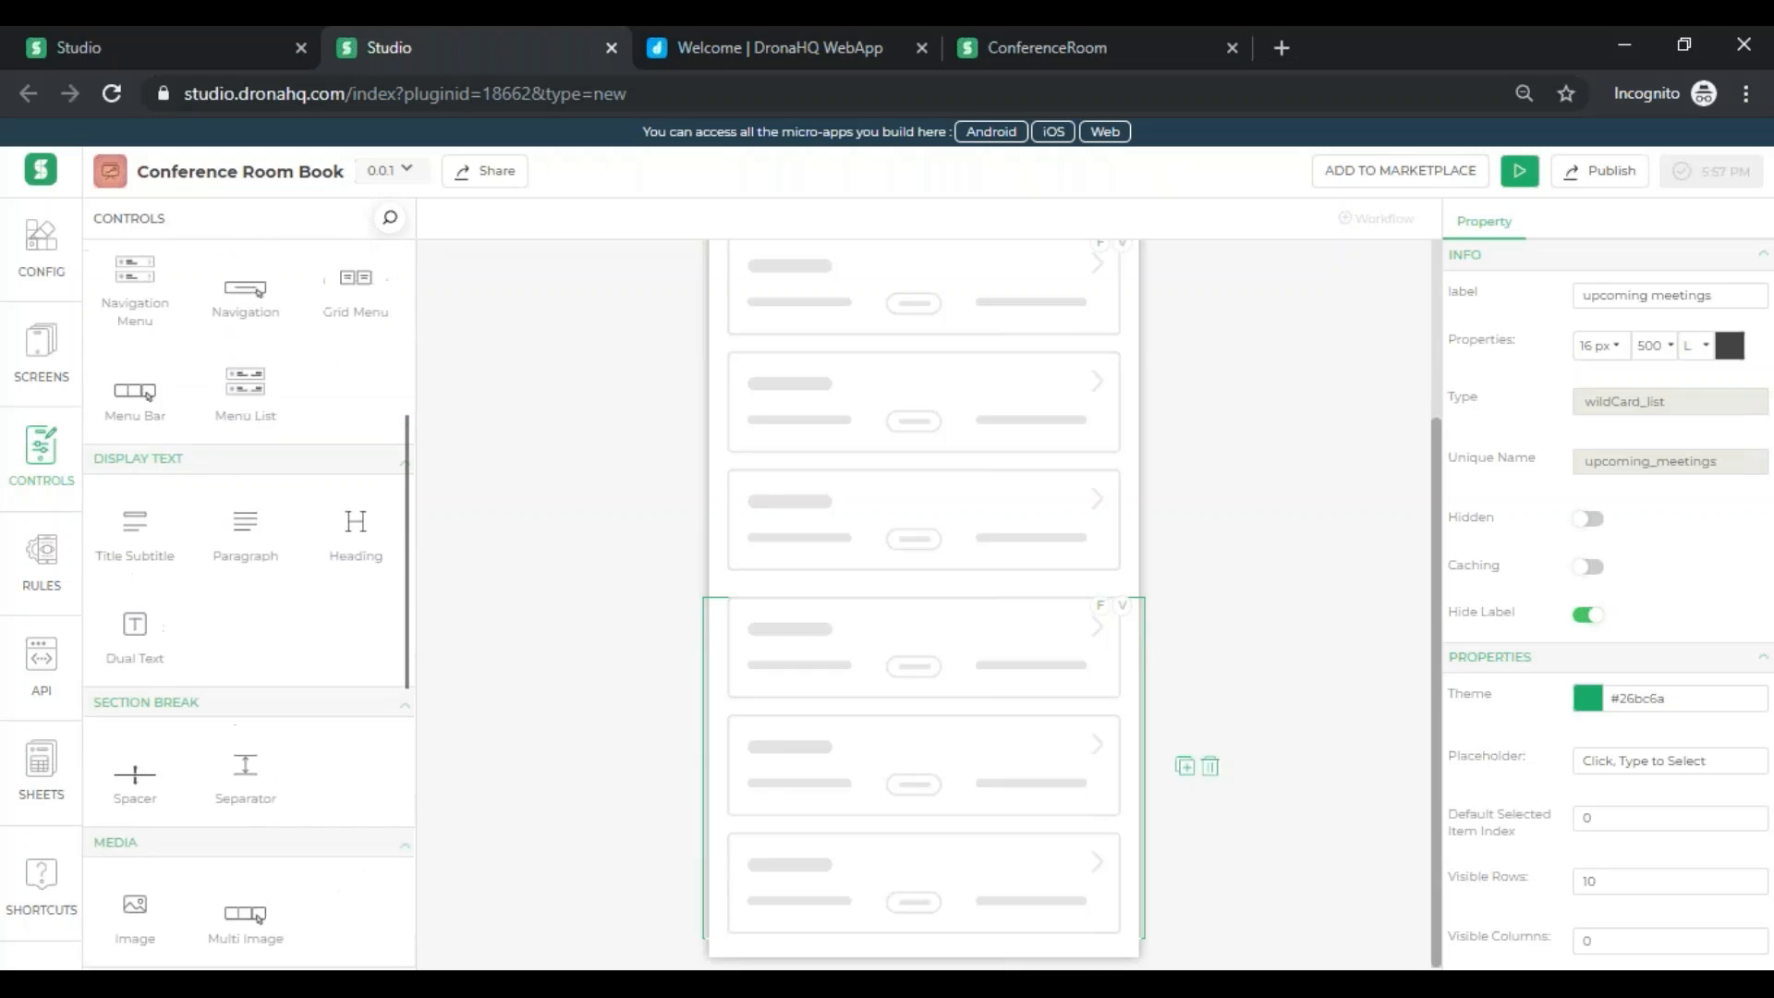
pyautogui.scroll(3, 244, 416)
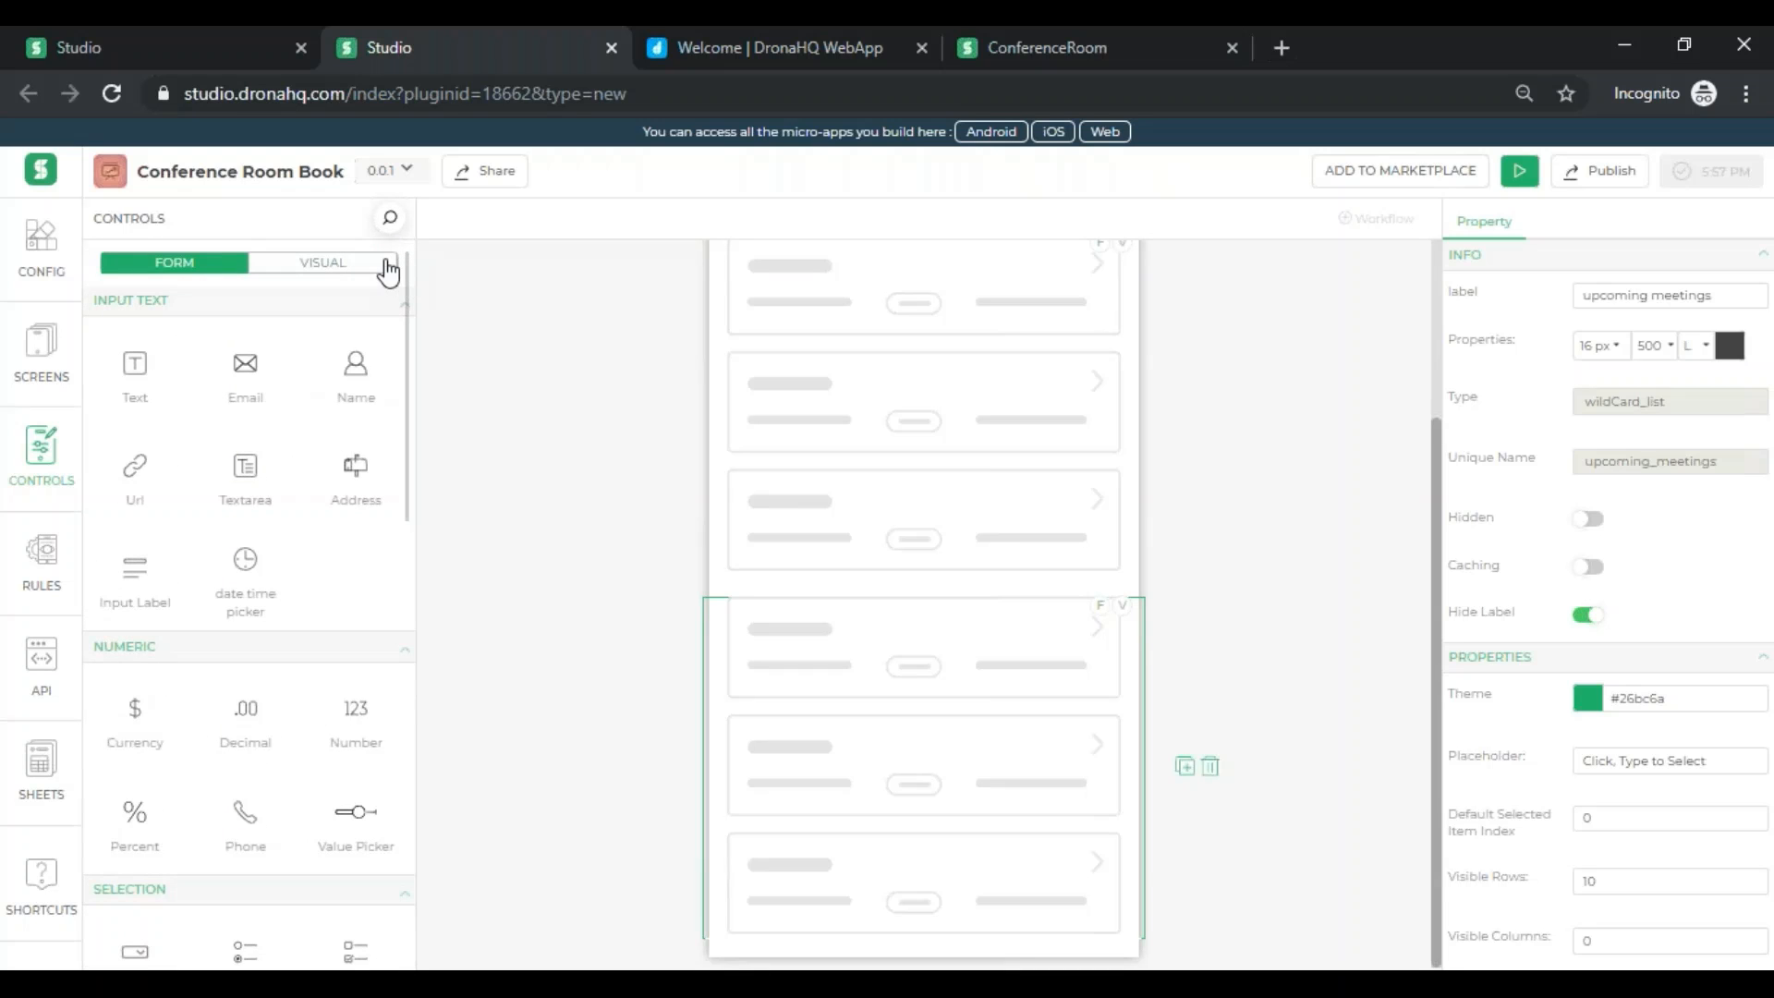
pyautogui.moveTo(411, 368); pyautogui.dragTo(424, 712)
pyautogui.scroll(-1, 148, 383)
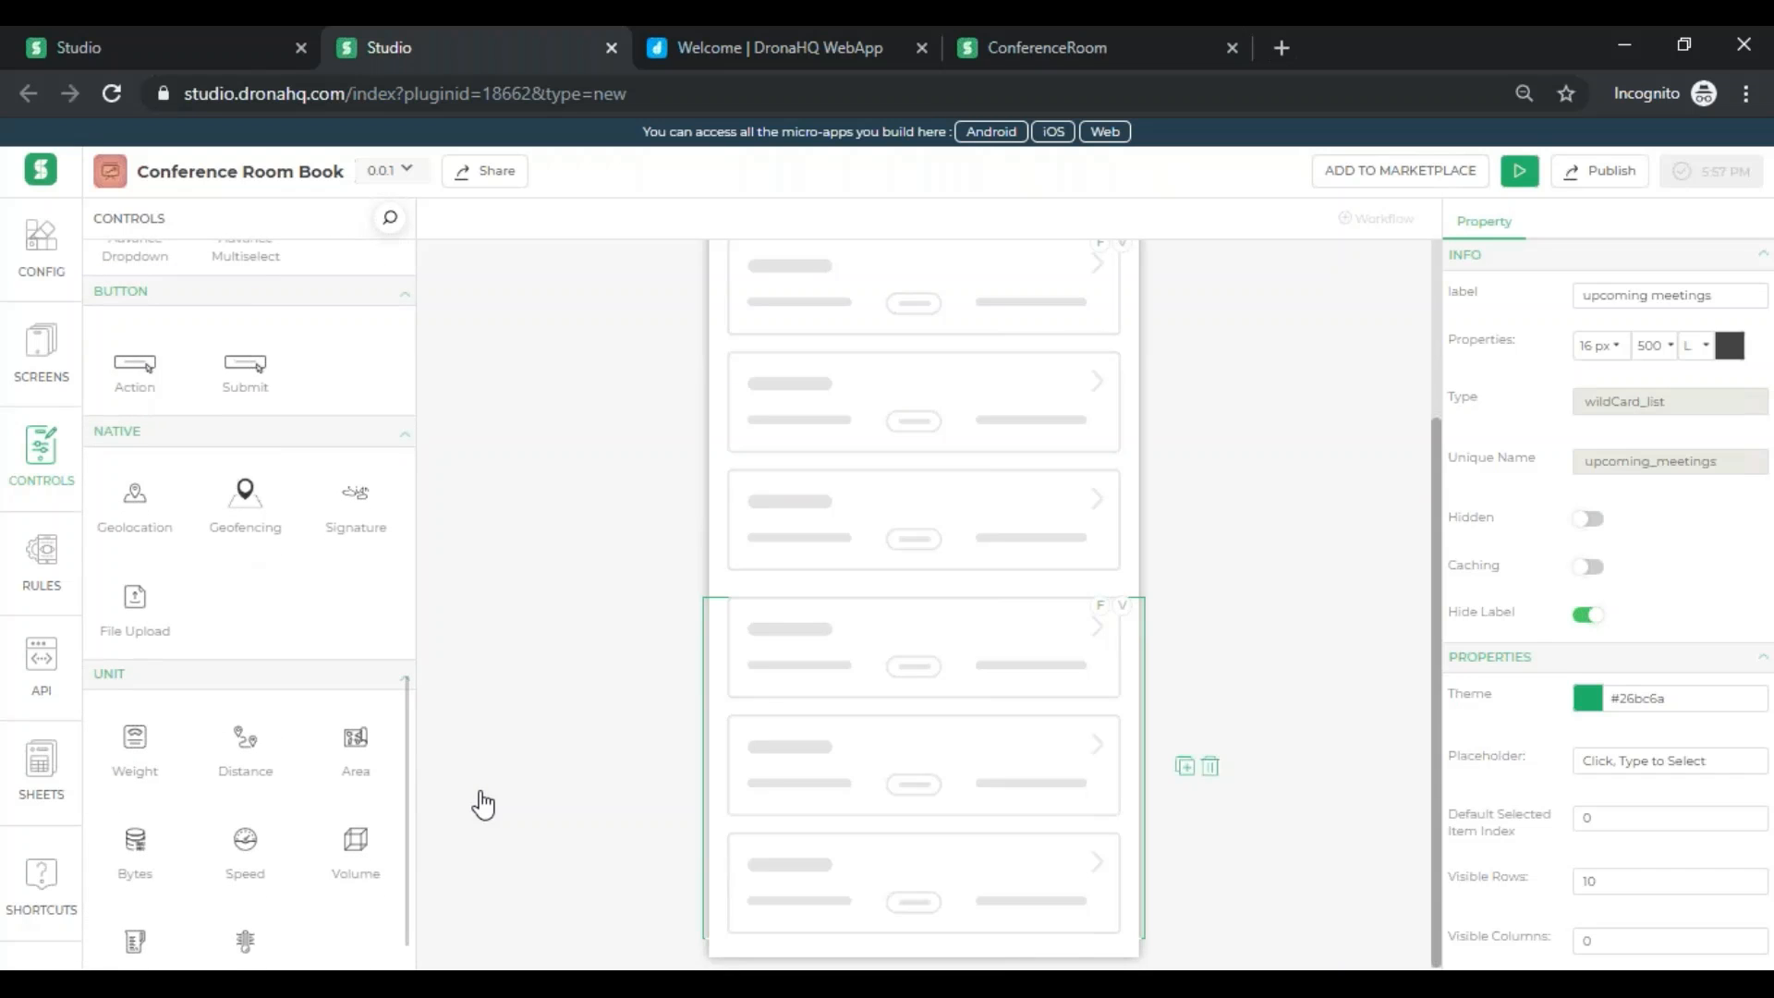
pyautogui.moveTo(482, 803); pyautogui.dragTo(784, 870)
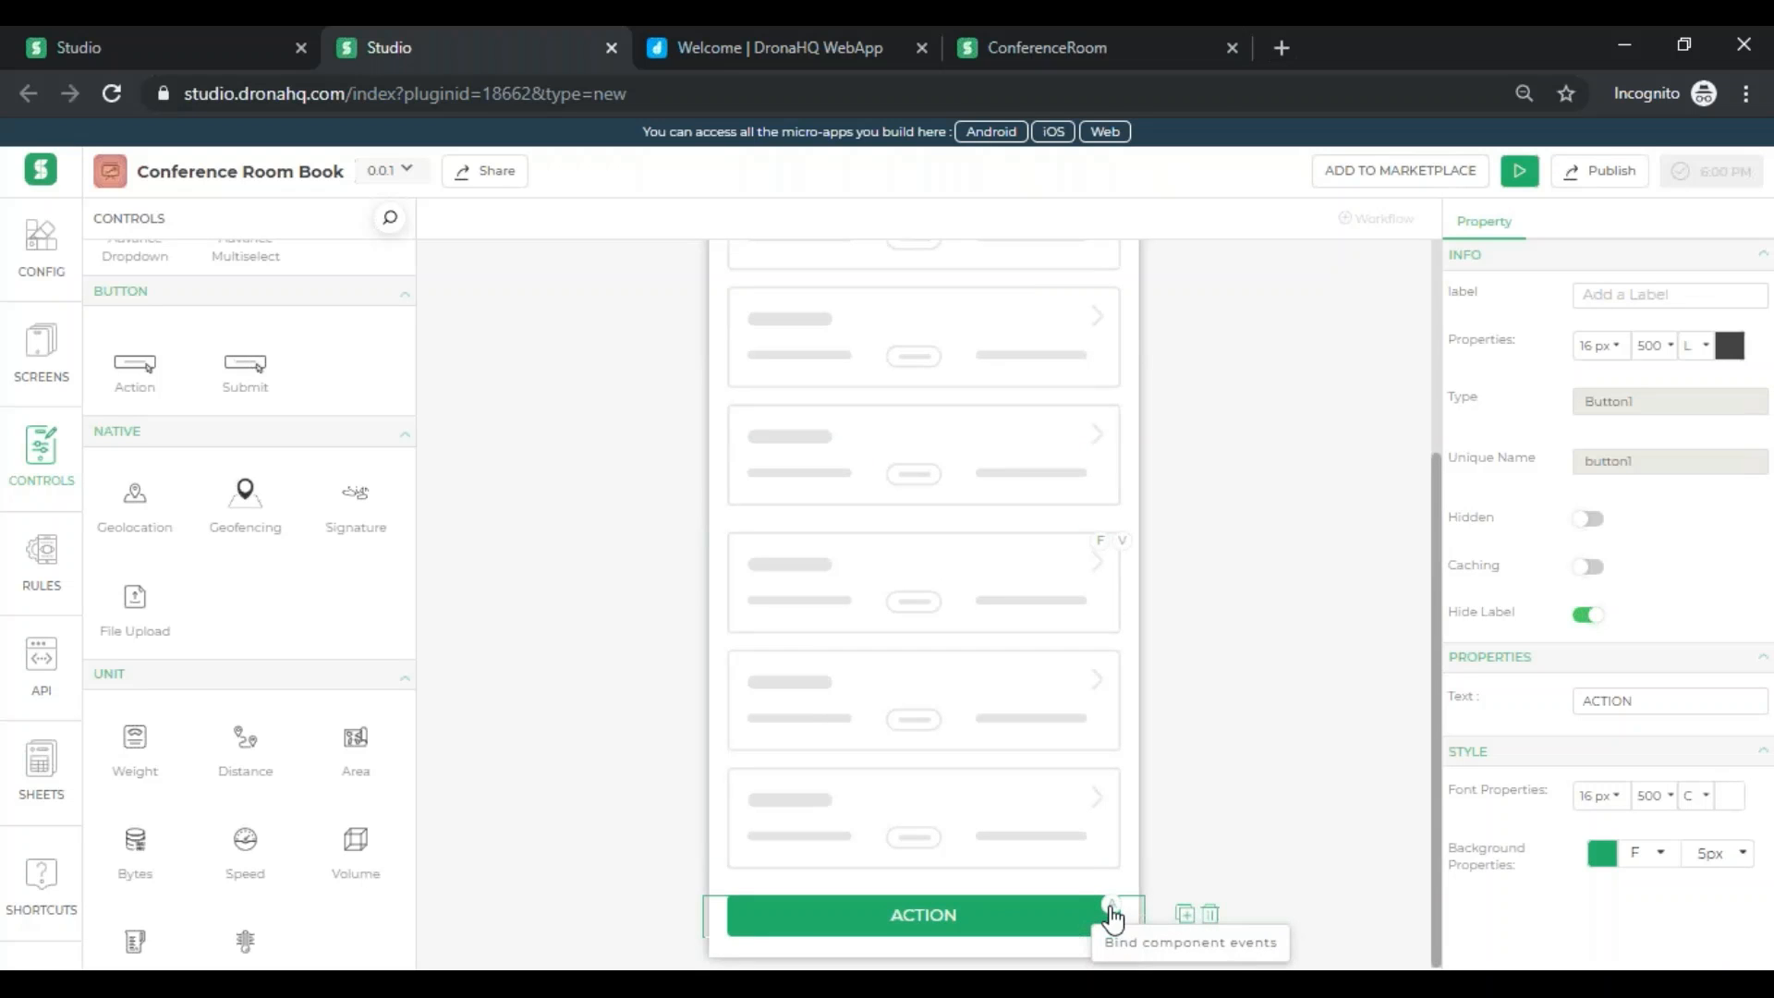
# - Bind the Action button's click event to navigate to screen-1
pyautogui.click(1111, 914)
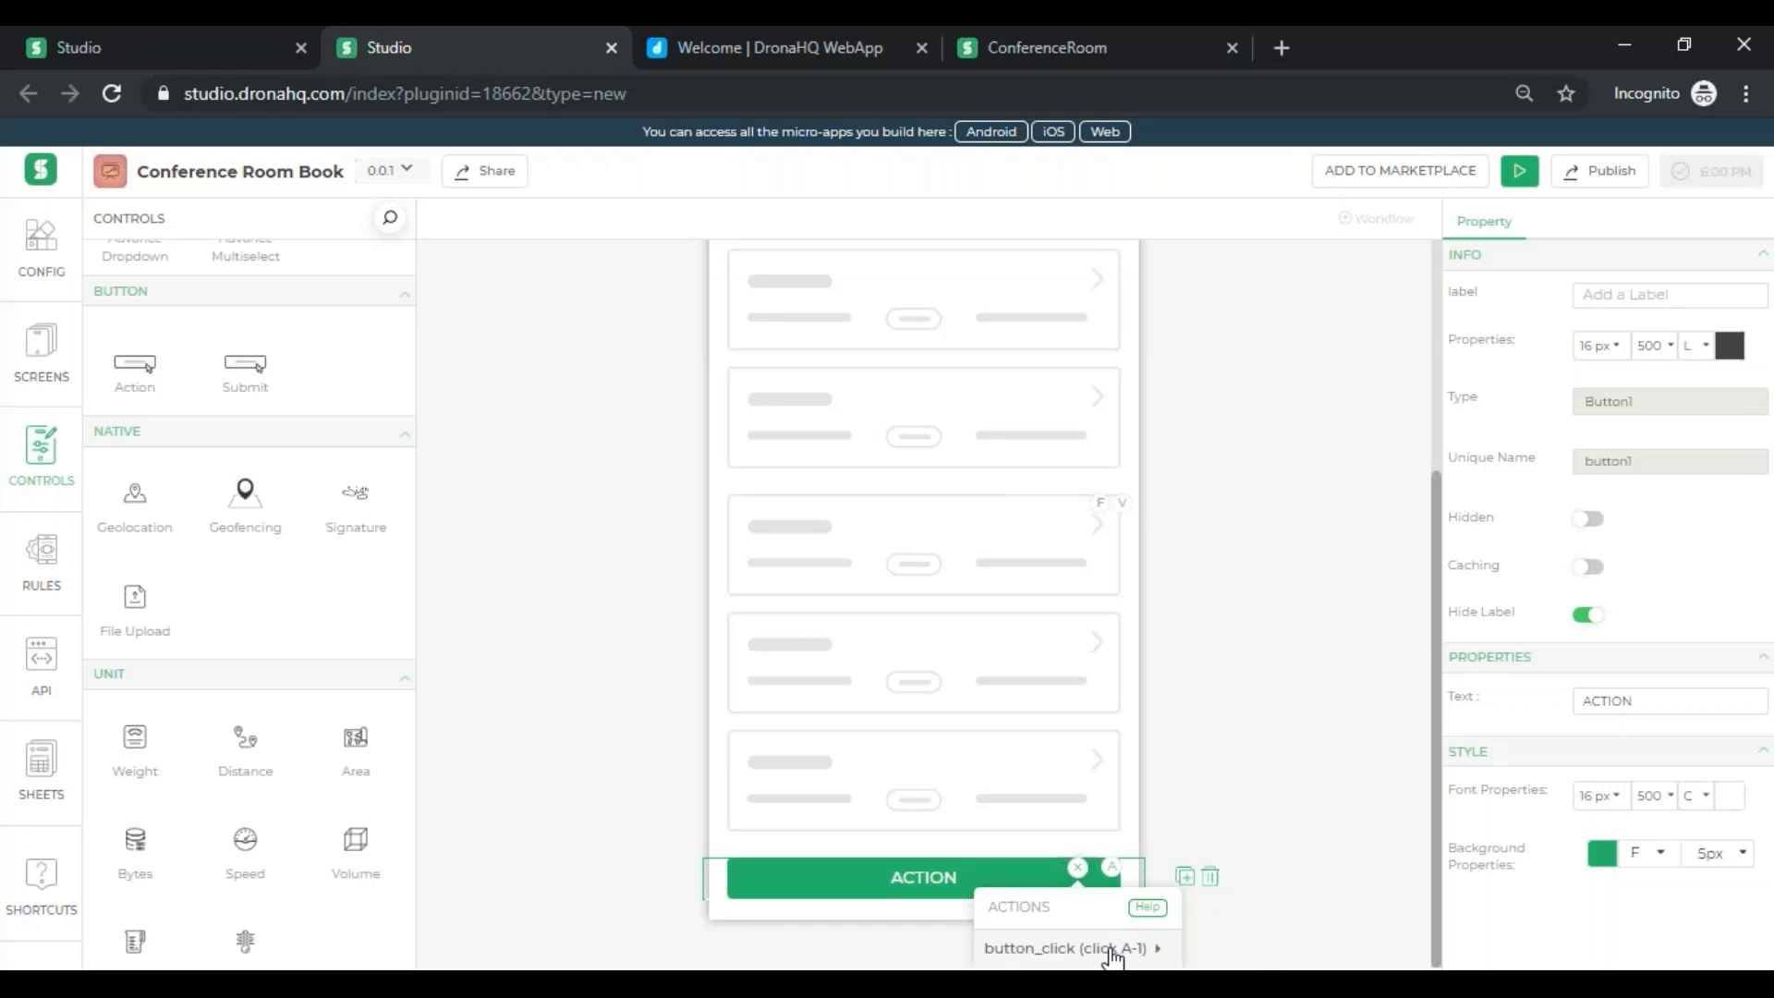
pyautogui.click(1120, 954)
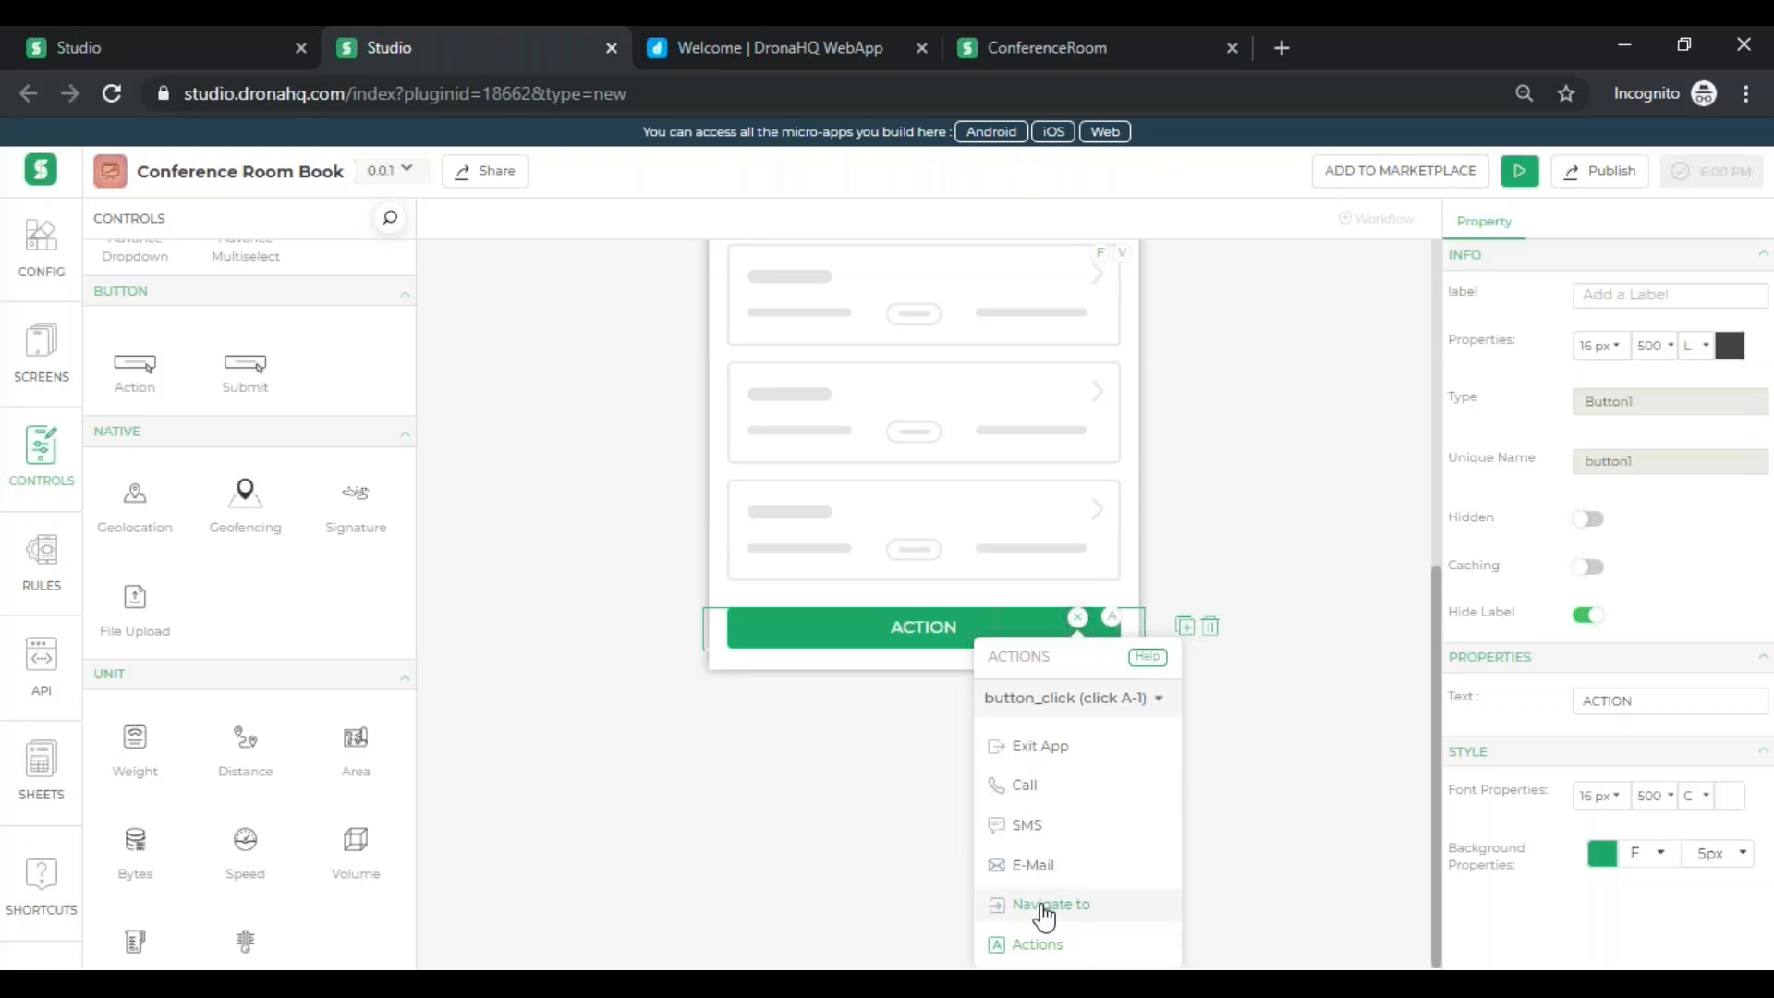
pyautogui.moveTo(1044, 913)
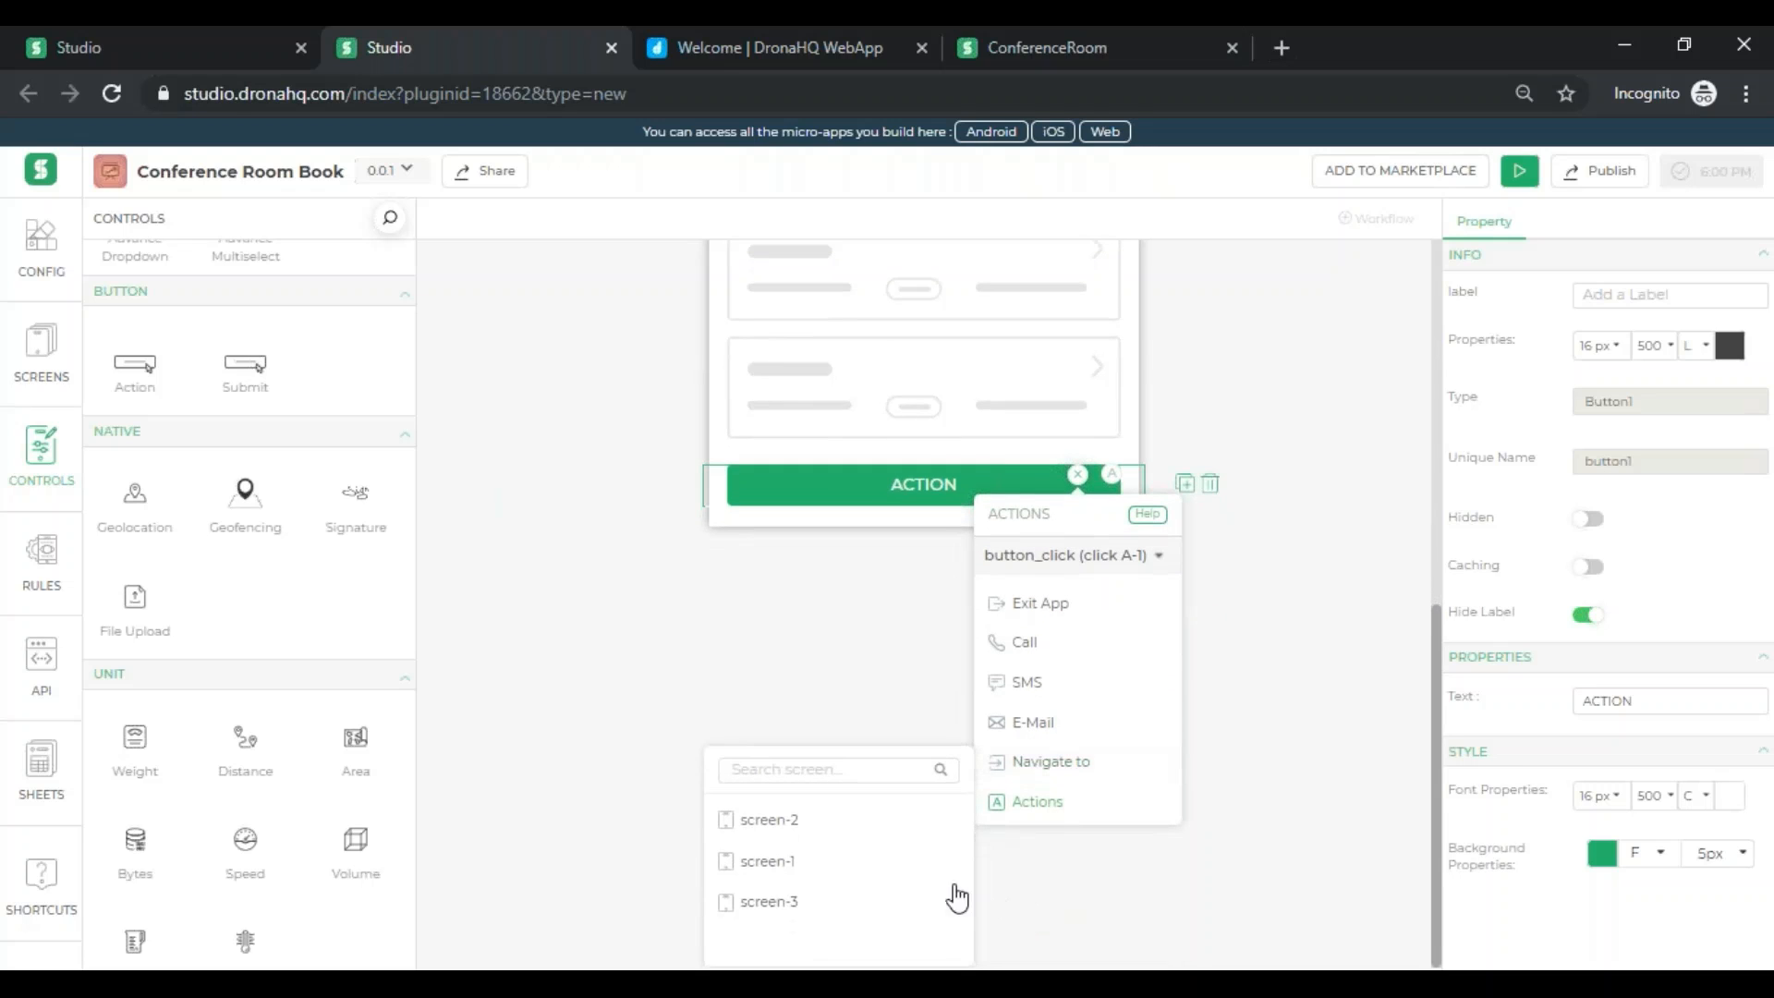
pyautogui.click(782, 866)
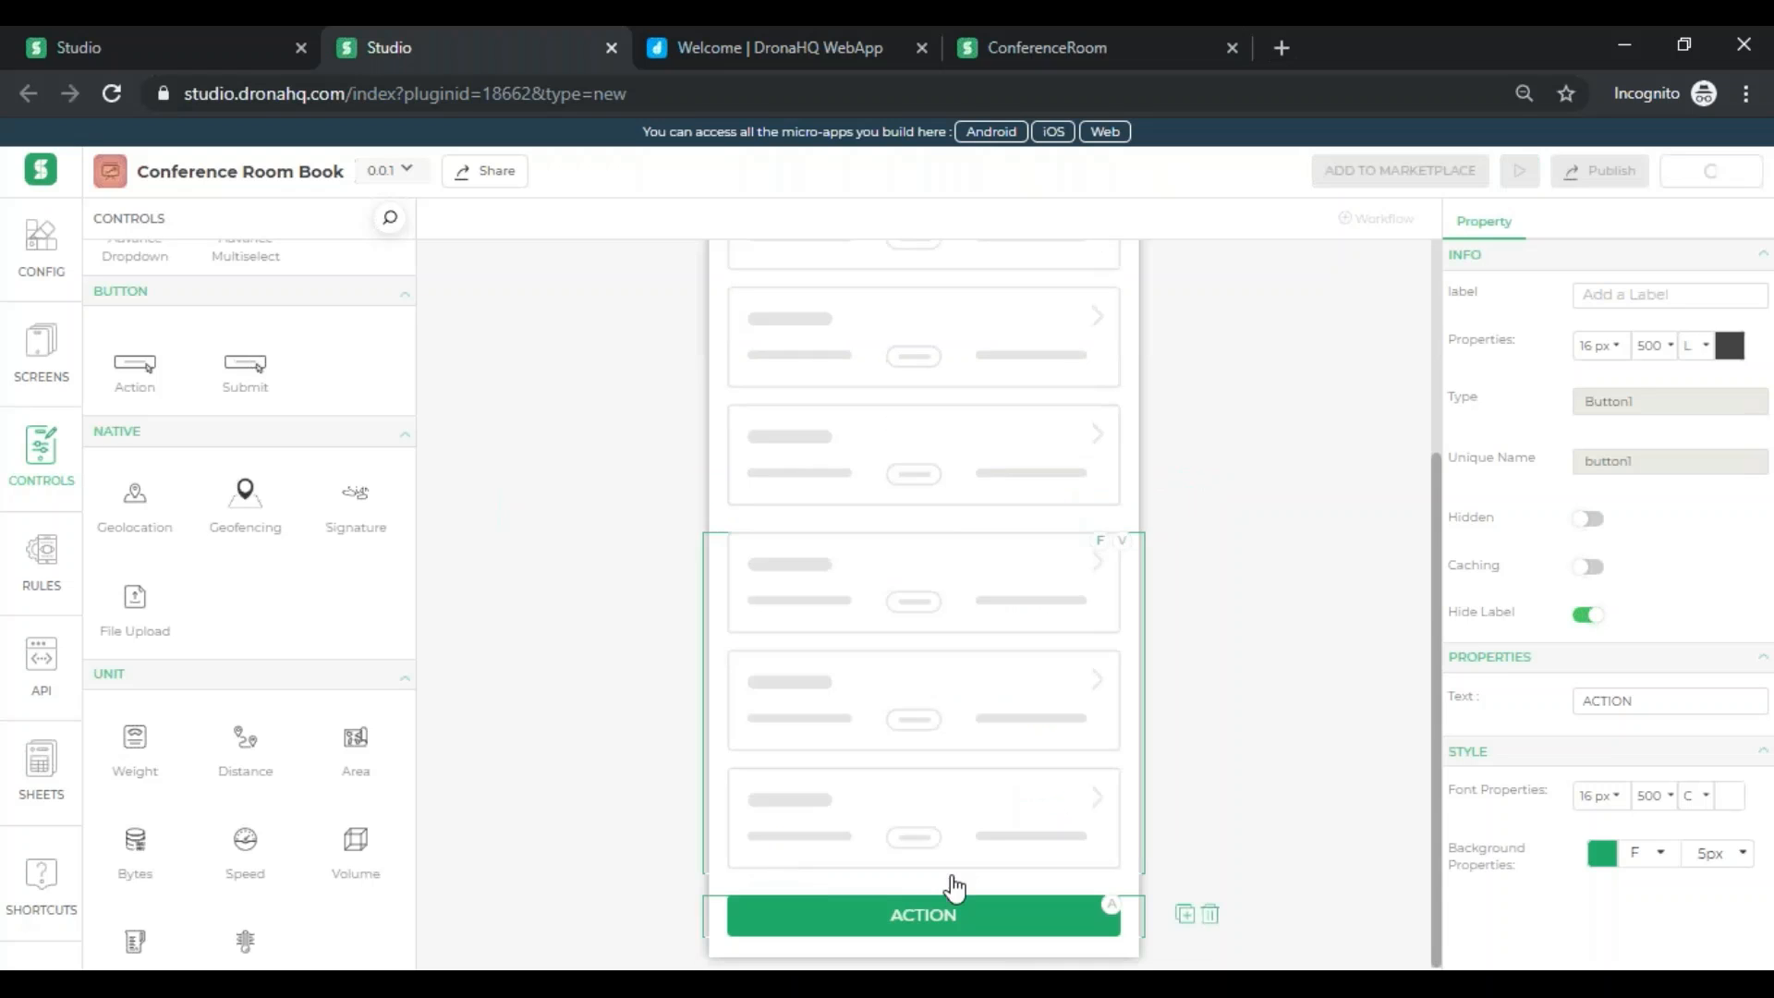
# - Set the button's background to the royal purple colour and its text to "Book Conference Room"
pyautogui.click(1602, 852)
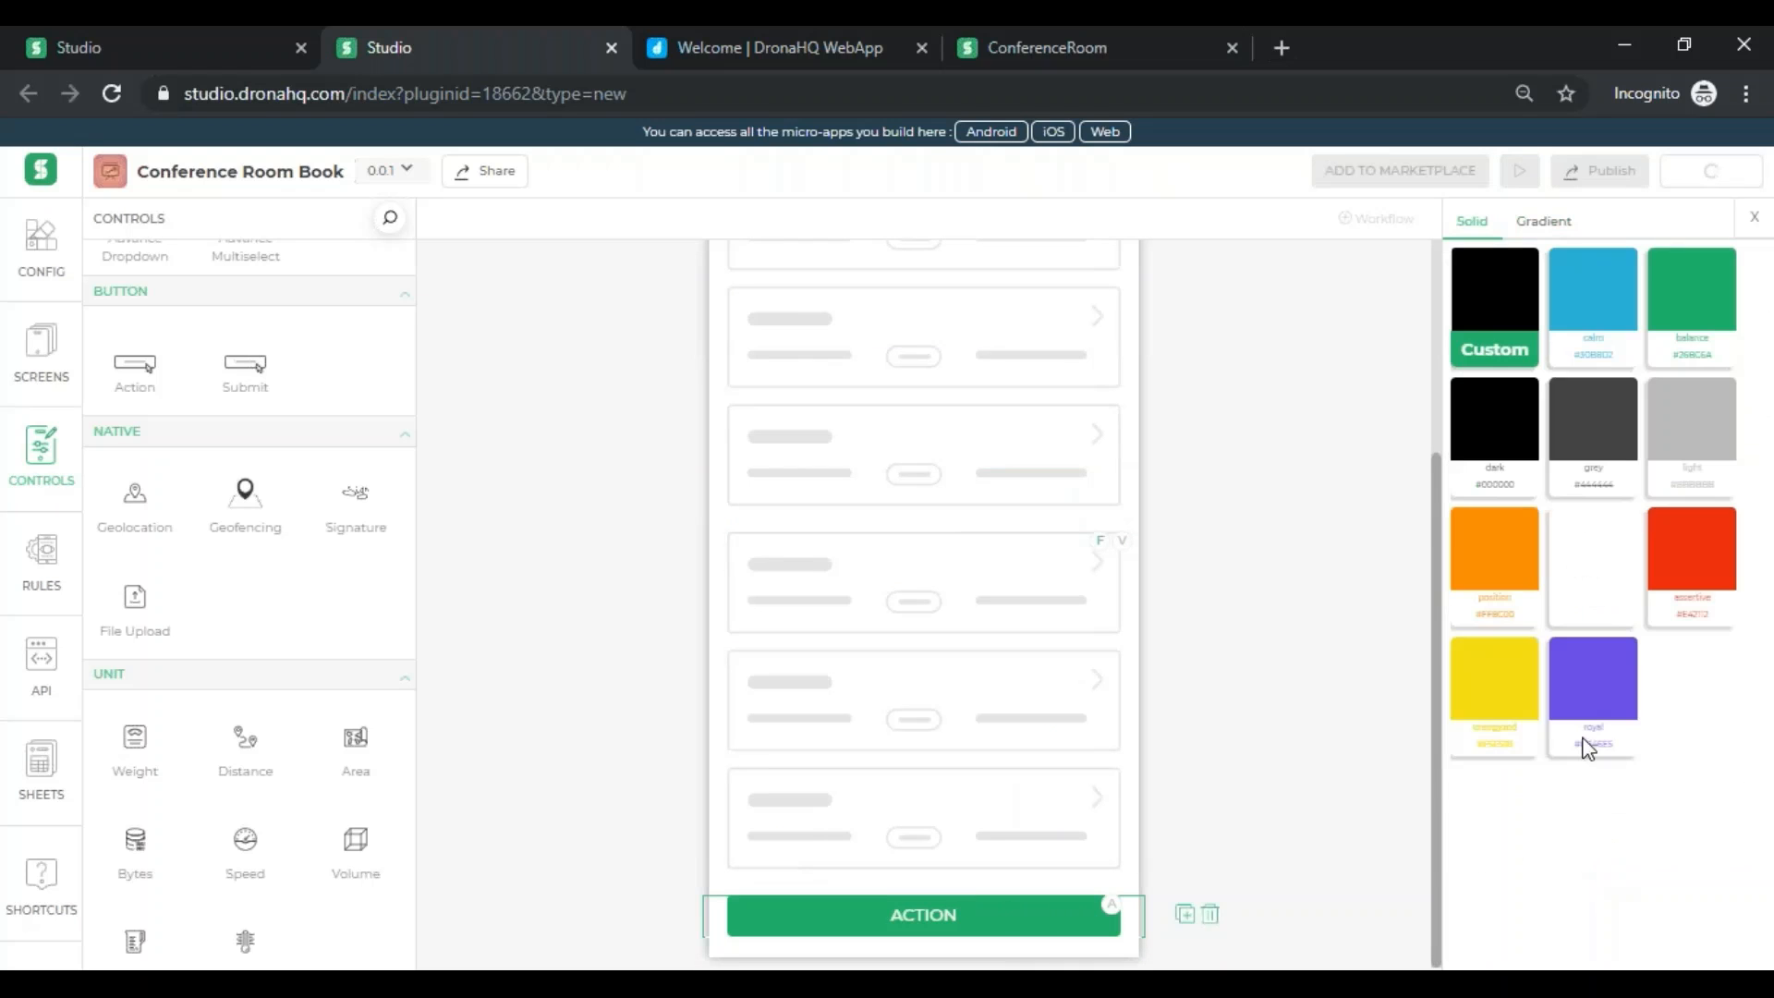
pyautogui.click(1574, 714)
pyautogui.click(1105, 918)
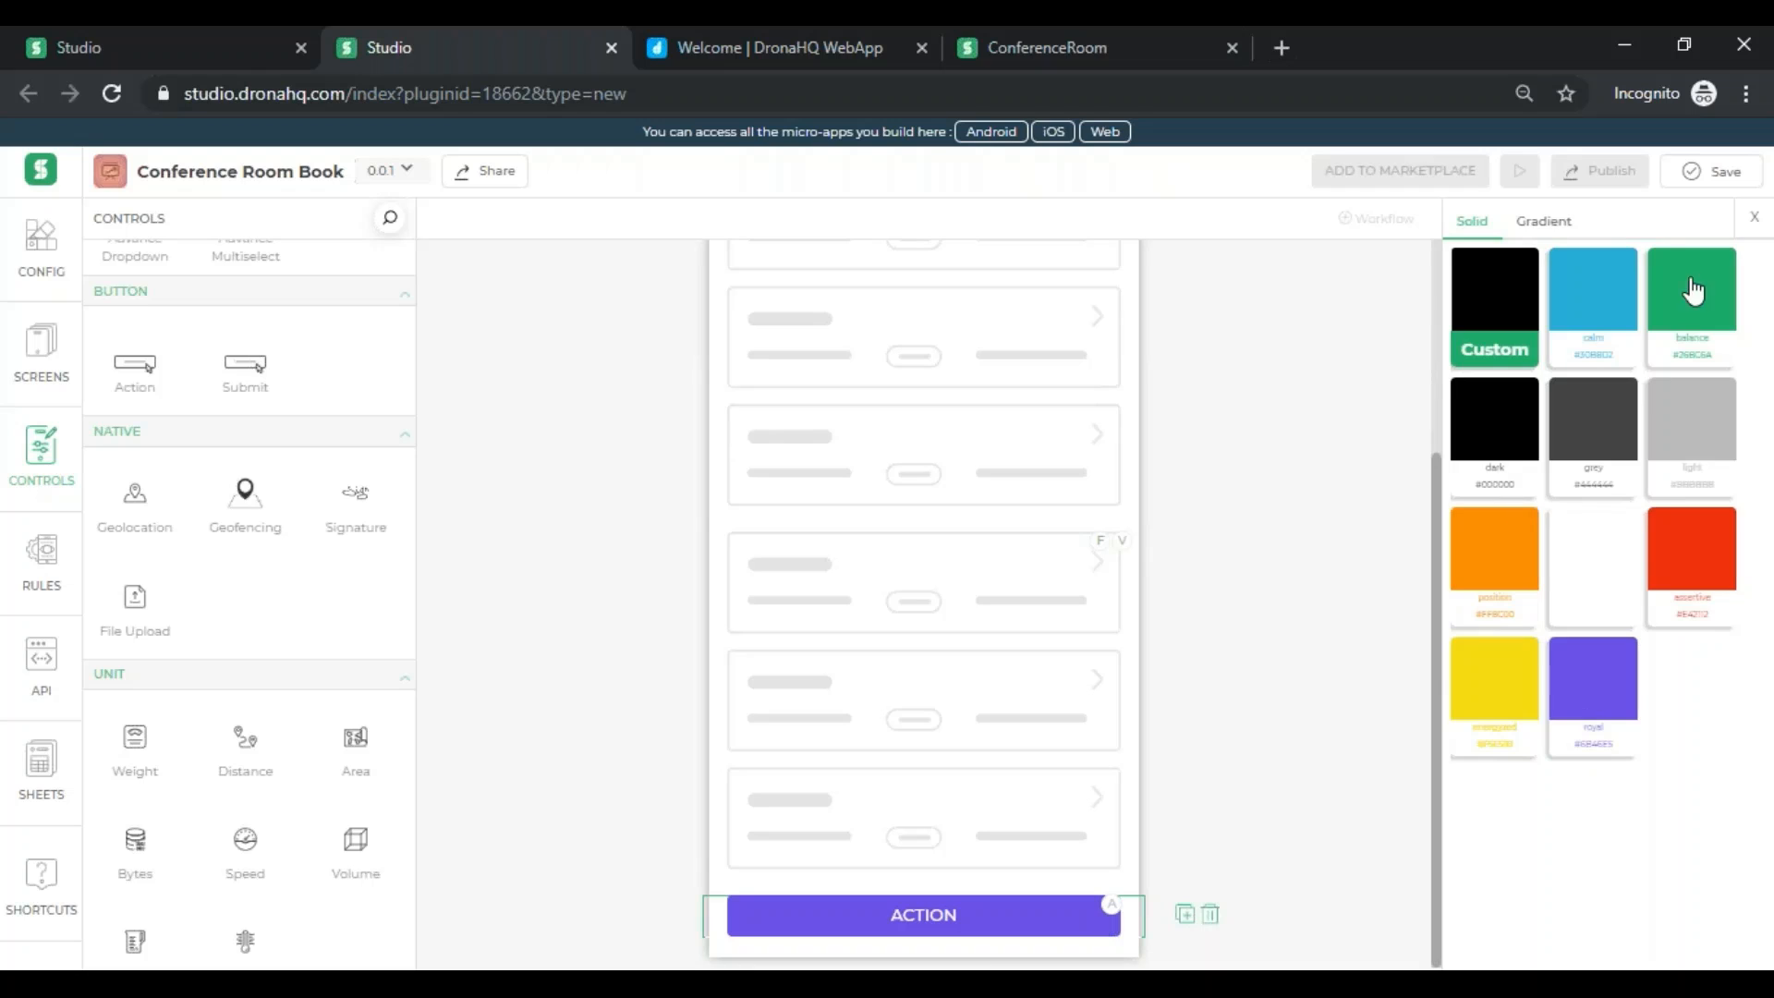
pyautogui.moveTo(1652, 704); pyautogui.dragTo(1578, 708)
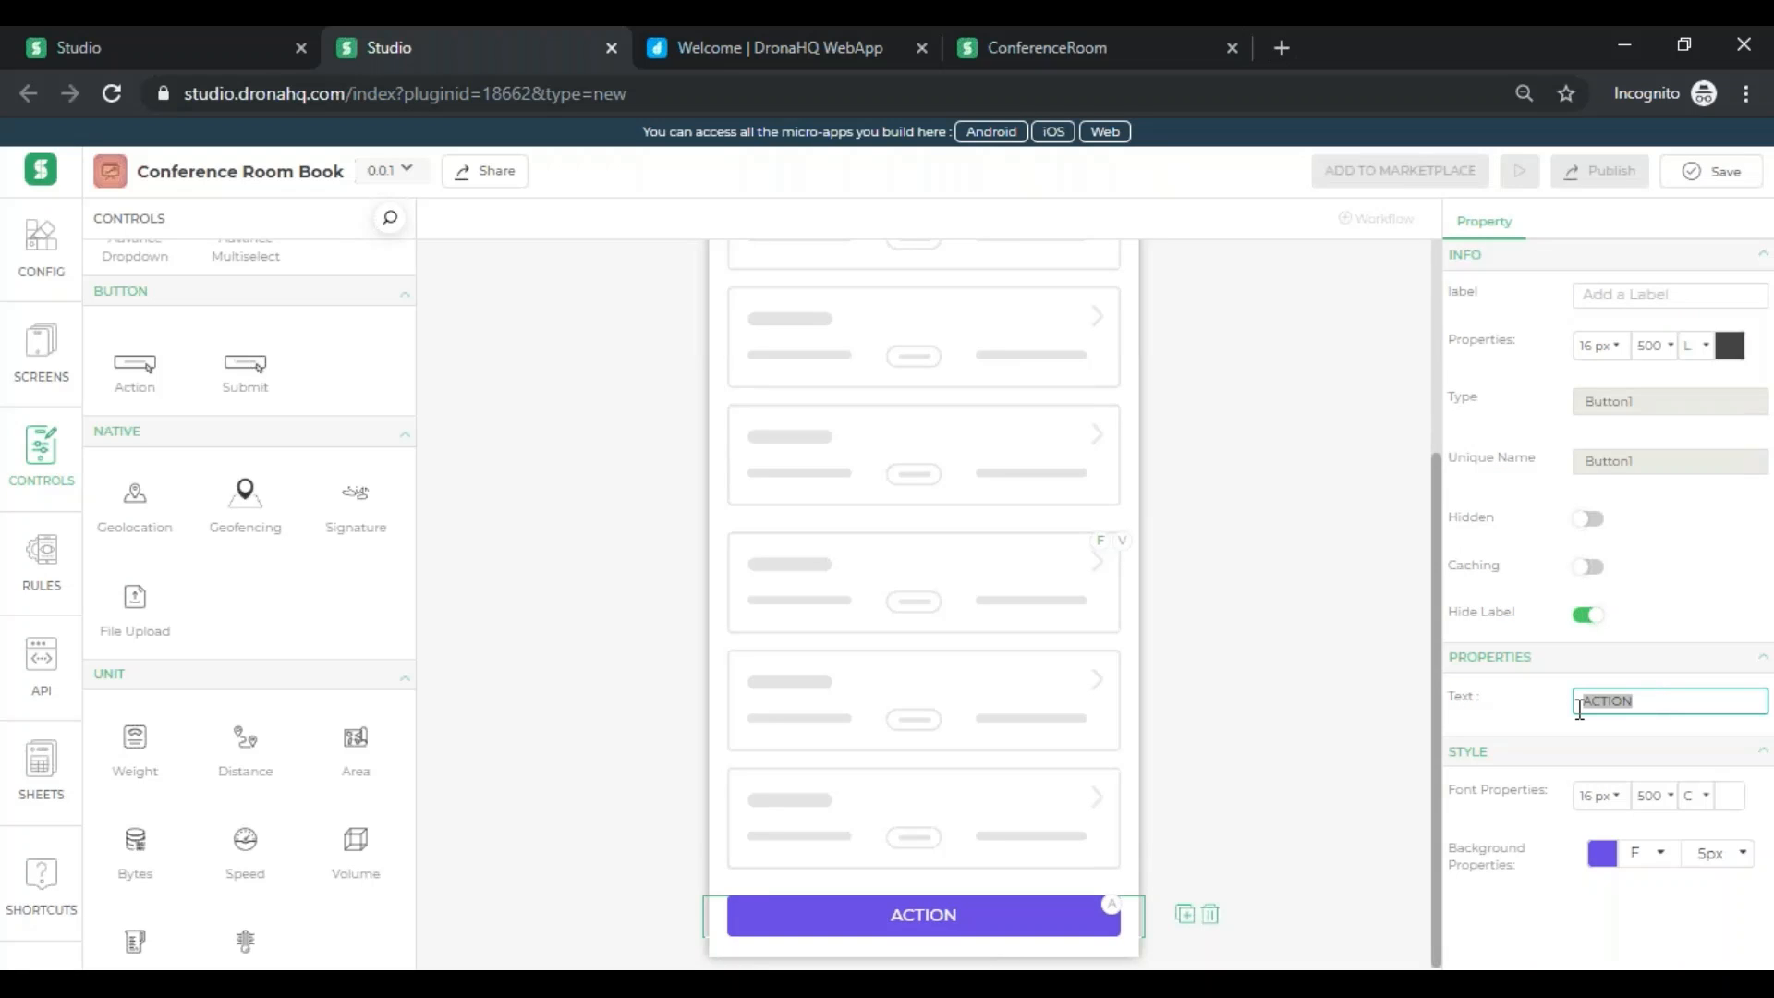
pyautogui.write('Book Conf')
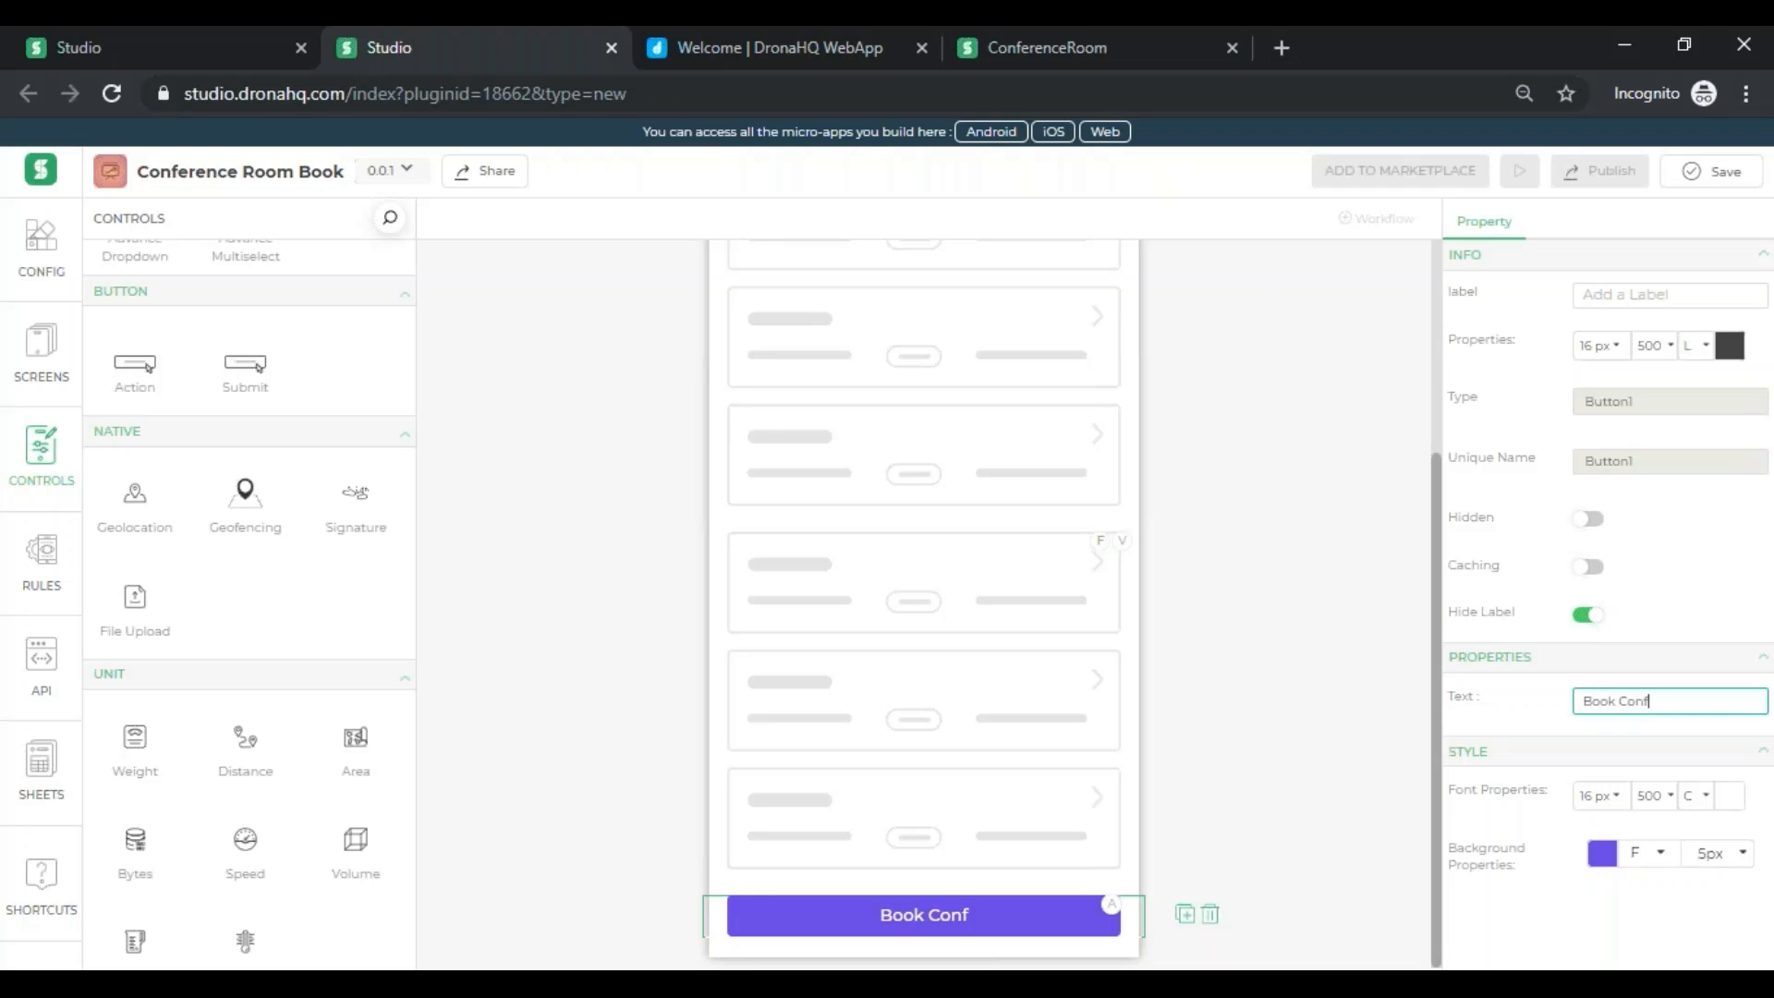
pyautogui.write('erence Room')
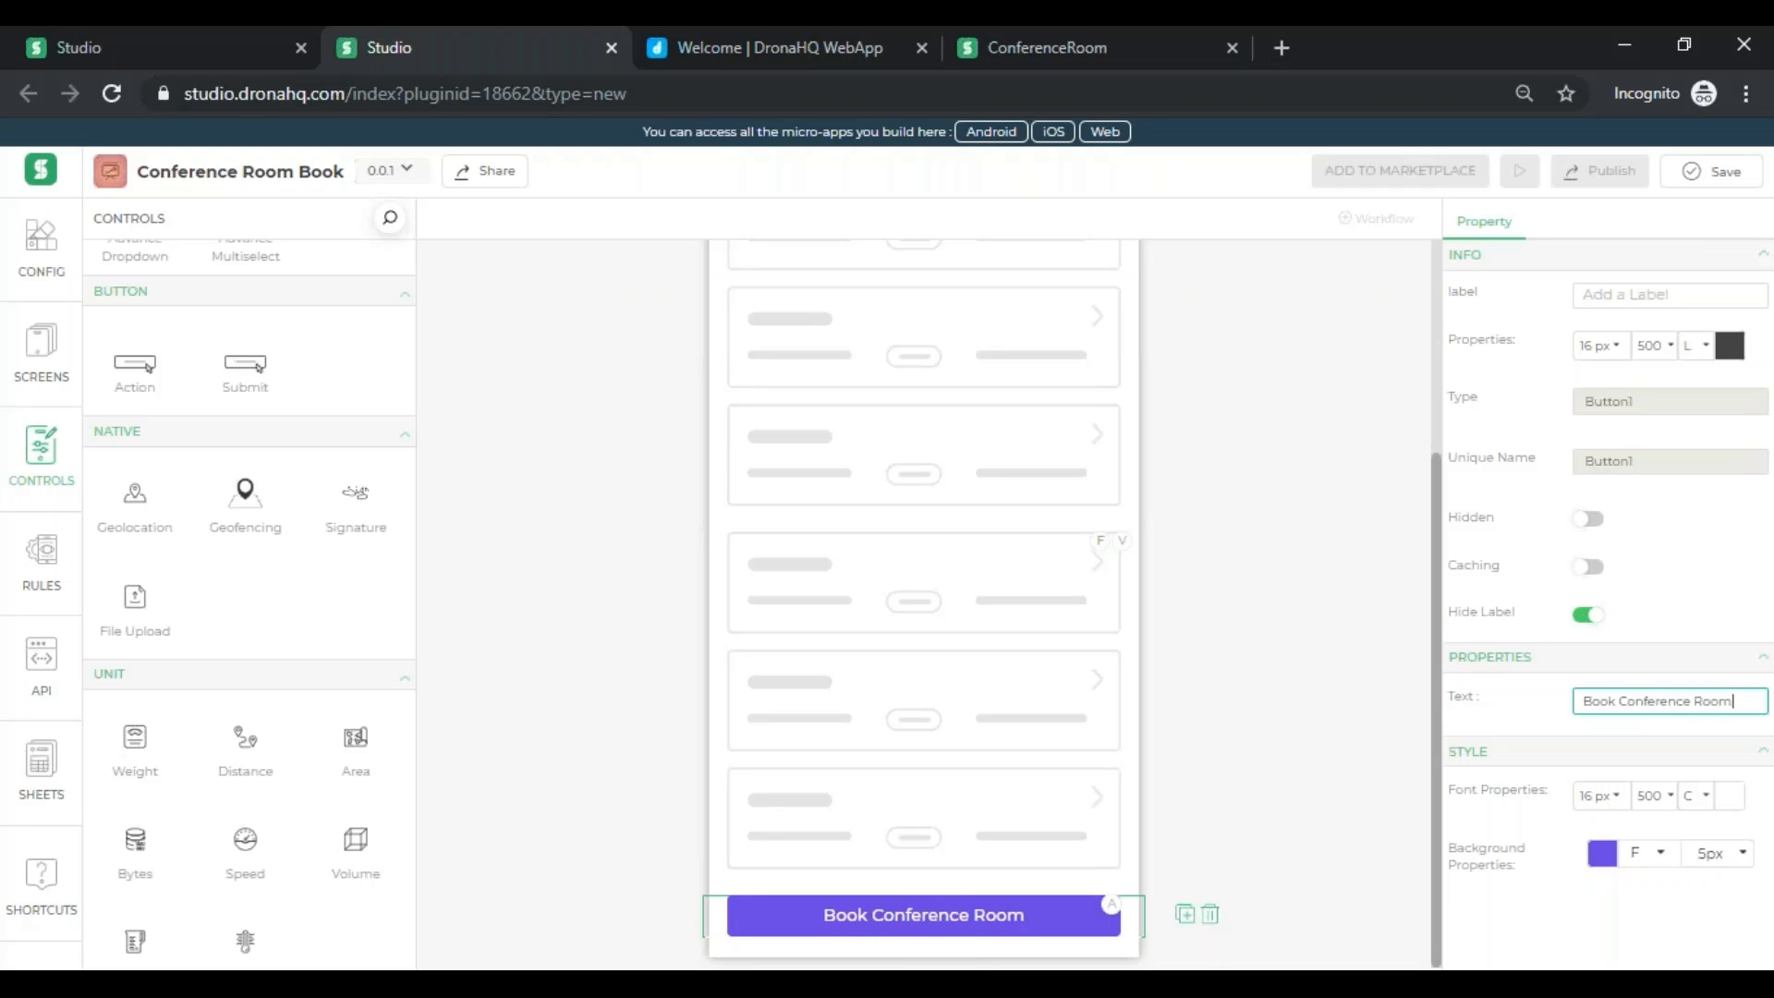
pyautogui.scroll(5, 1281, 770)
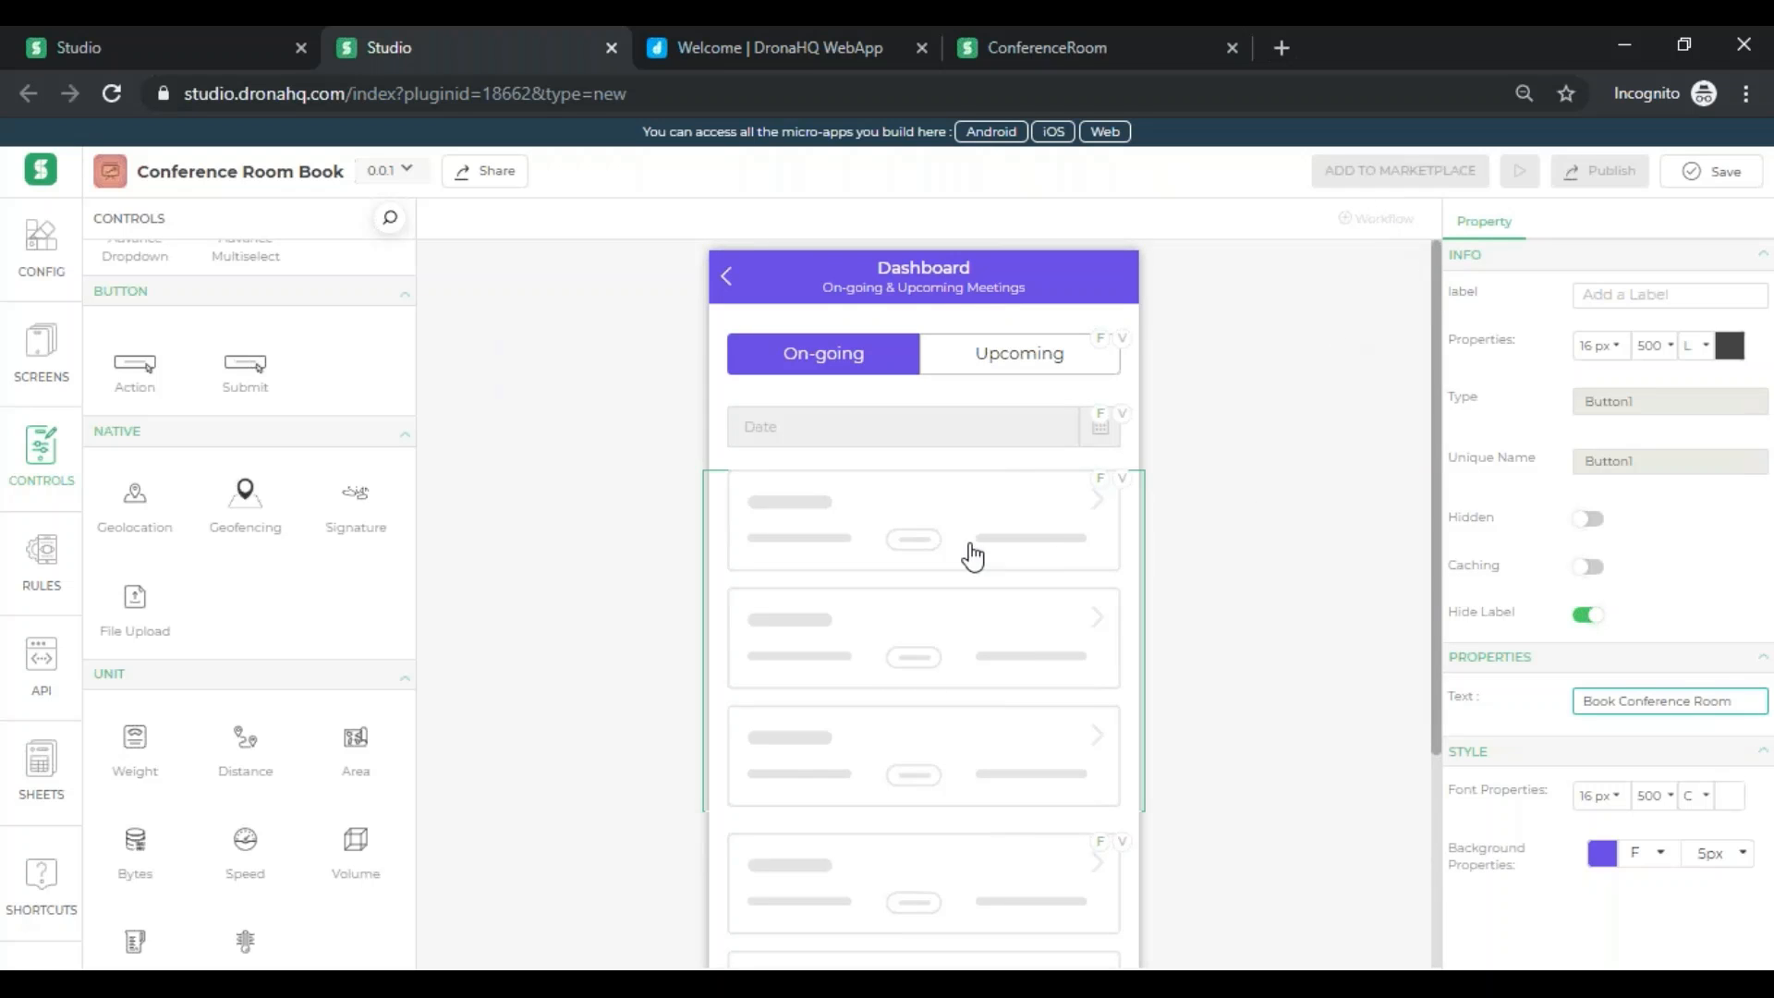
pyautogui.scroll(-1, 911, 498)
pyautogui.scroll(-5, 910, 497)
pyautogui.scroll(6, 911, 497)
pyautogui.scroll(-5, 911, 498)
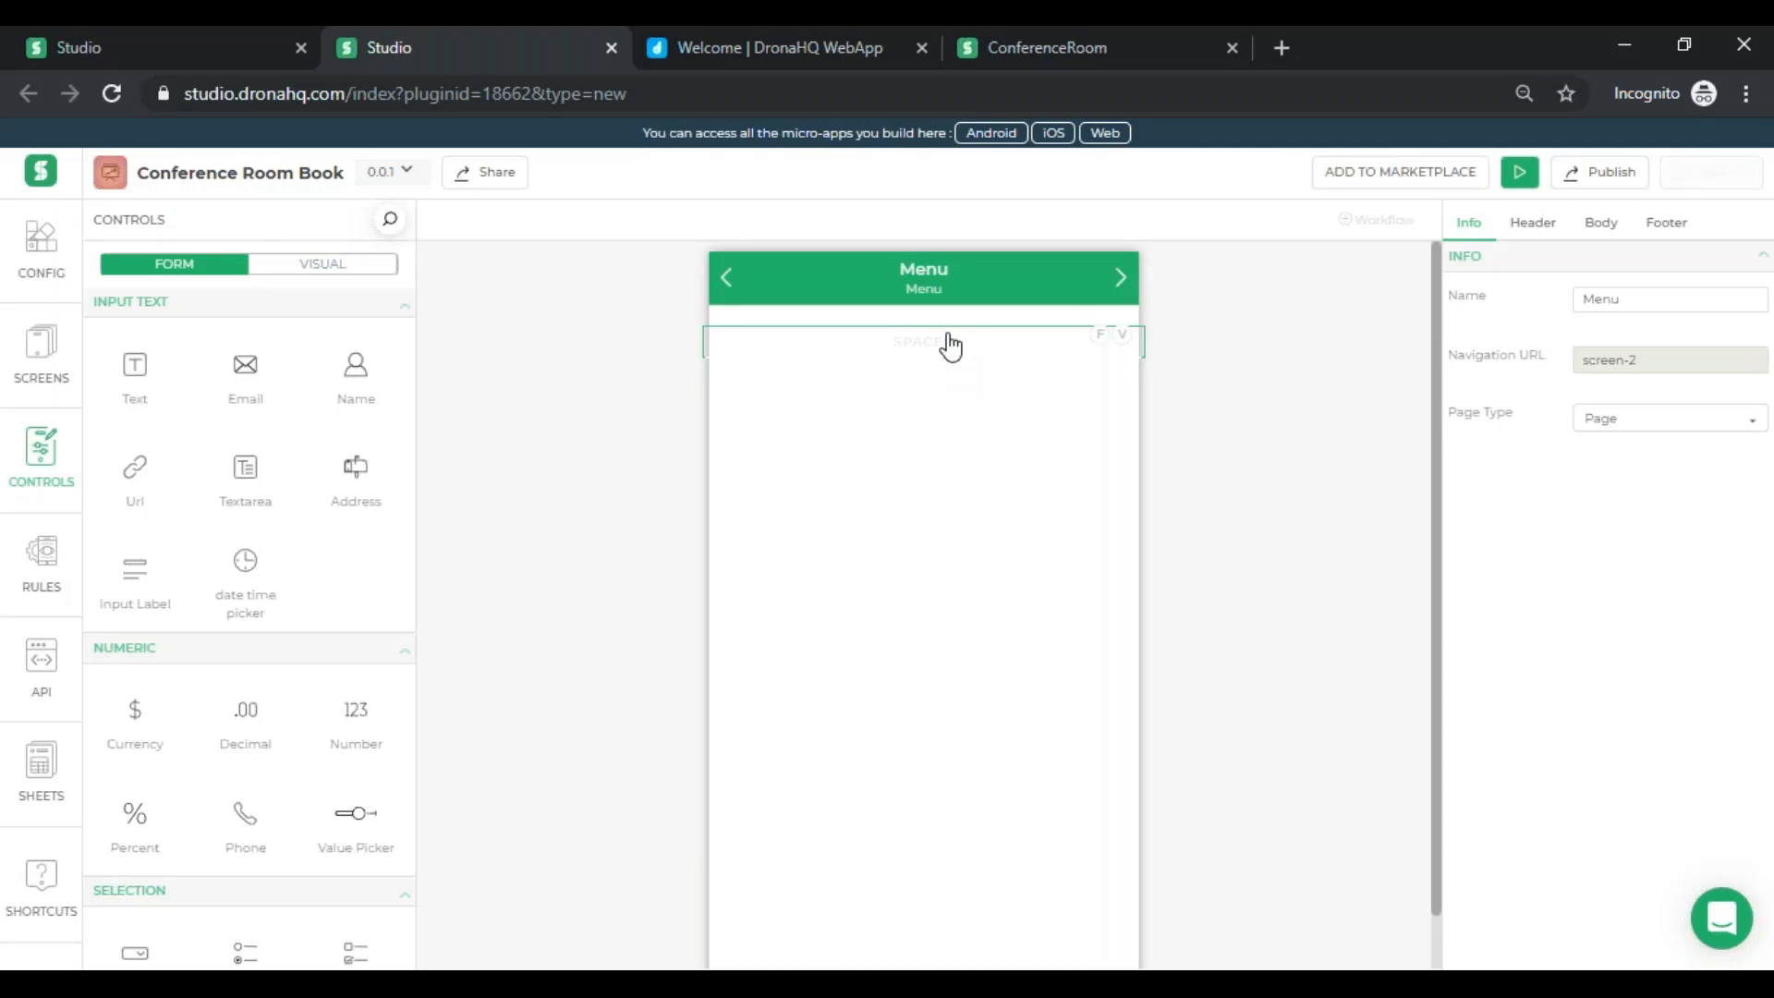
# - Delete the spacer from the Menu screen and display the visual controls
pyautogui.click(1026, 348)
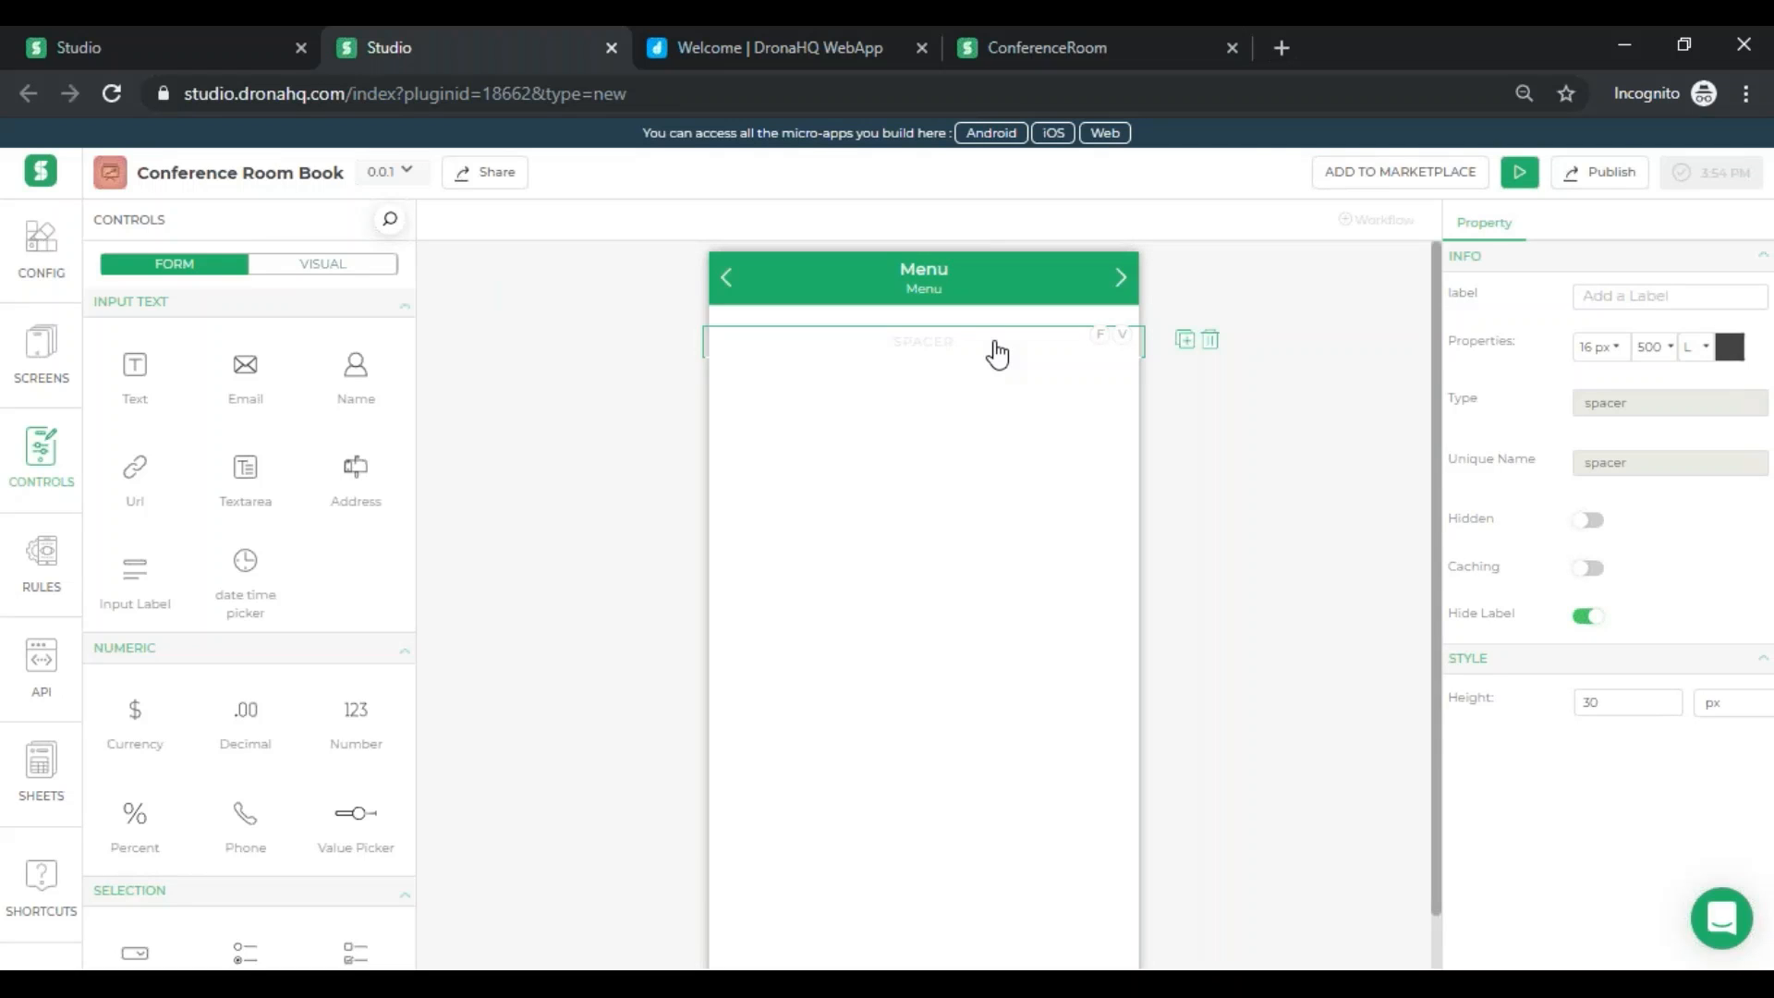
pyautogui.click(1210, 341)
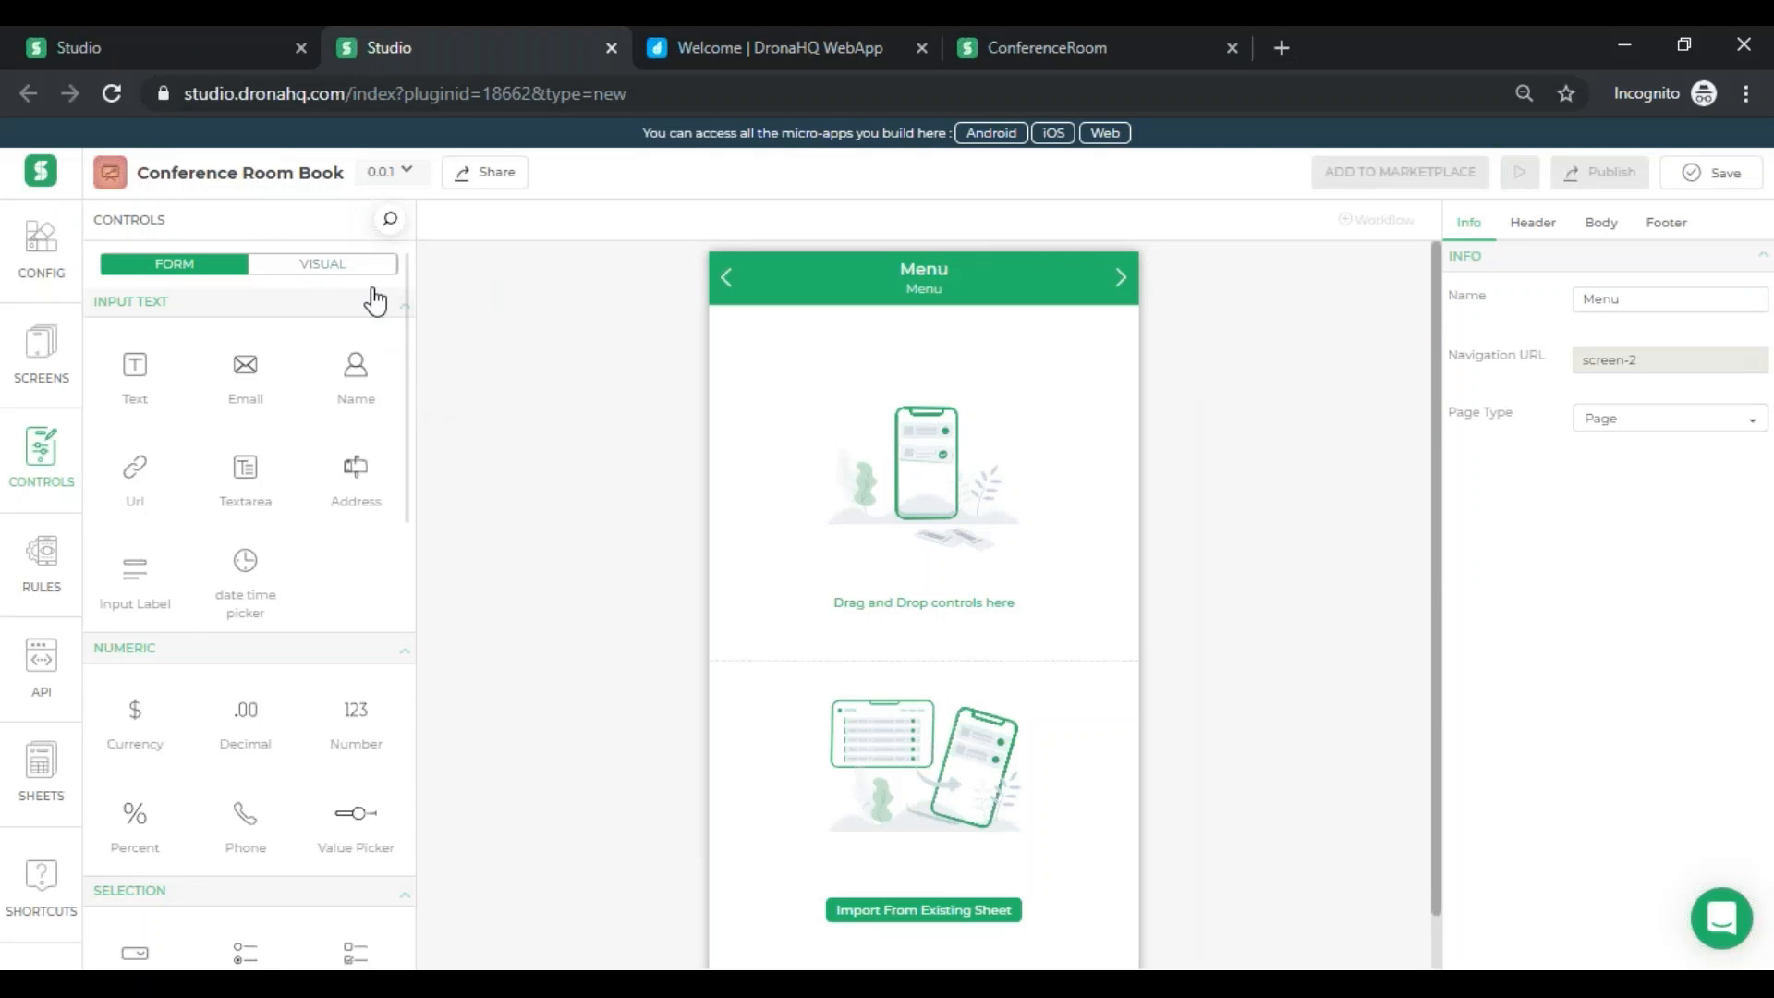
pyautogui.click(349, 268)
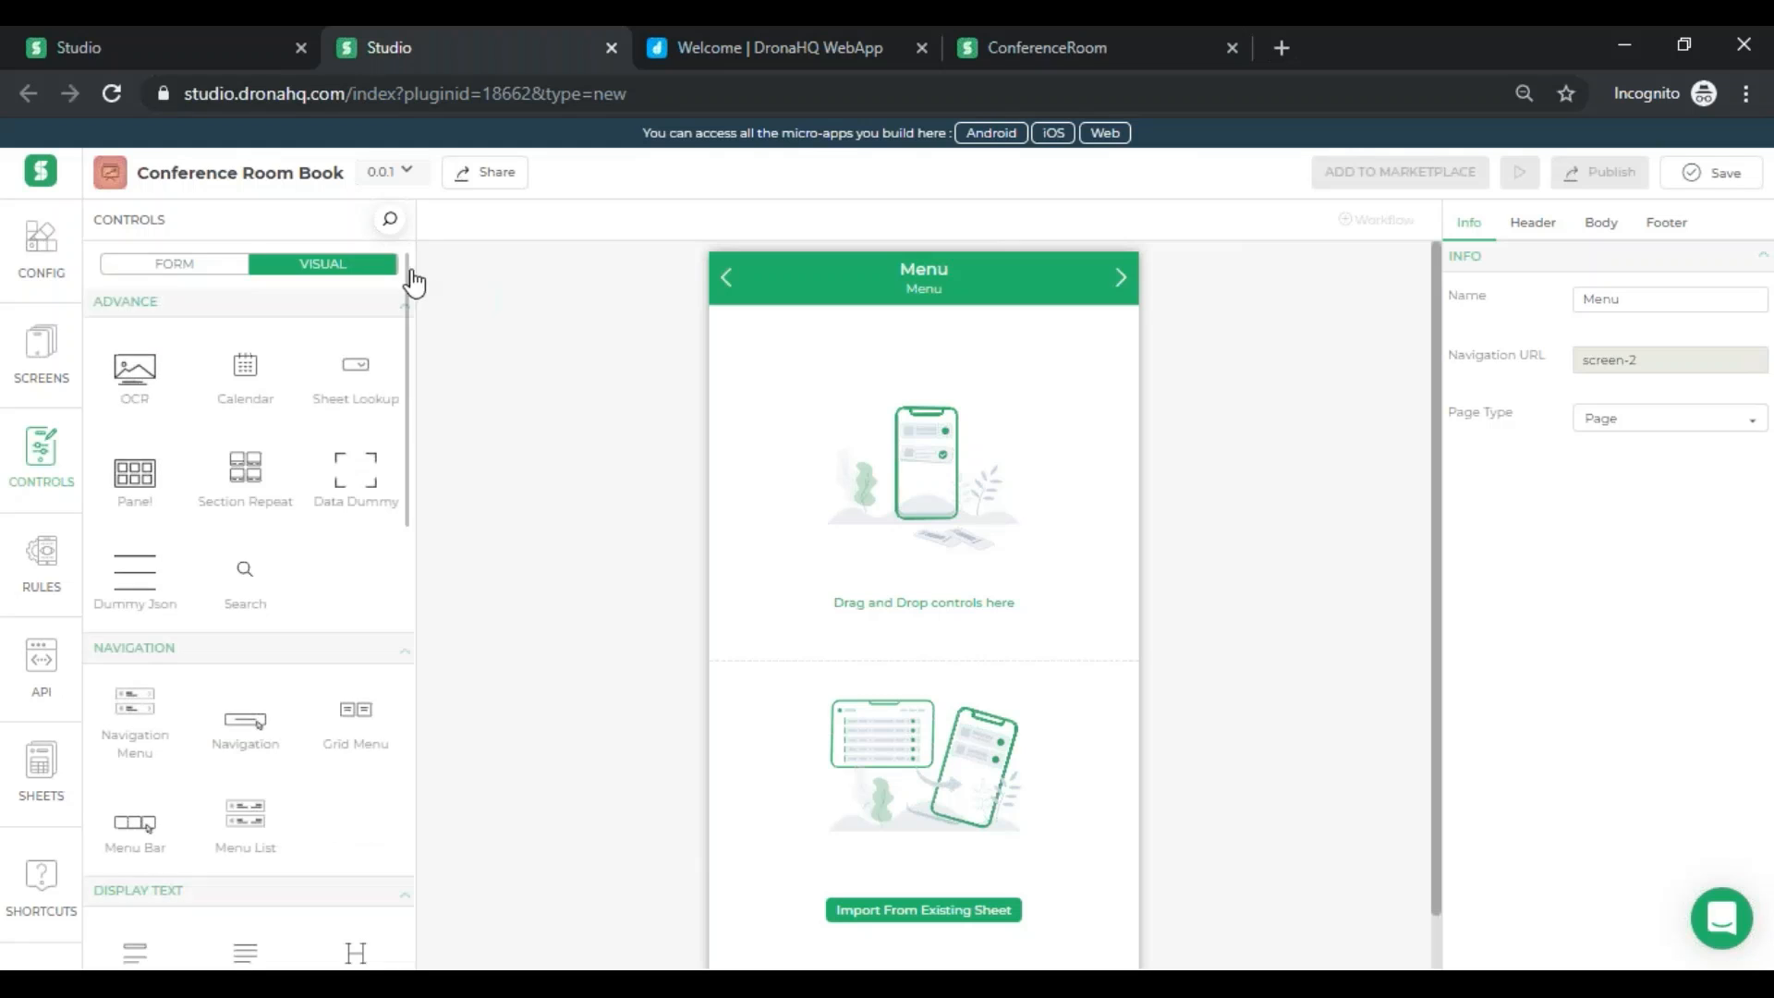
# - Add a Navigation Menu control to the Menu screen
pyautogui.scroll(-2, 411, 314)
pyautogui.scroll(-3, 416, 369)
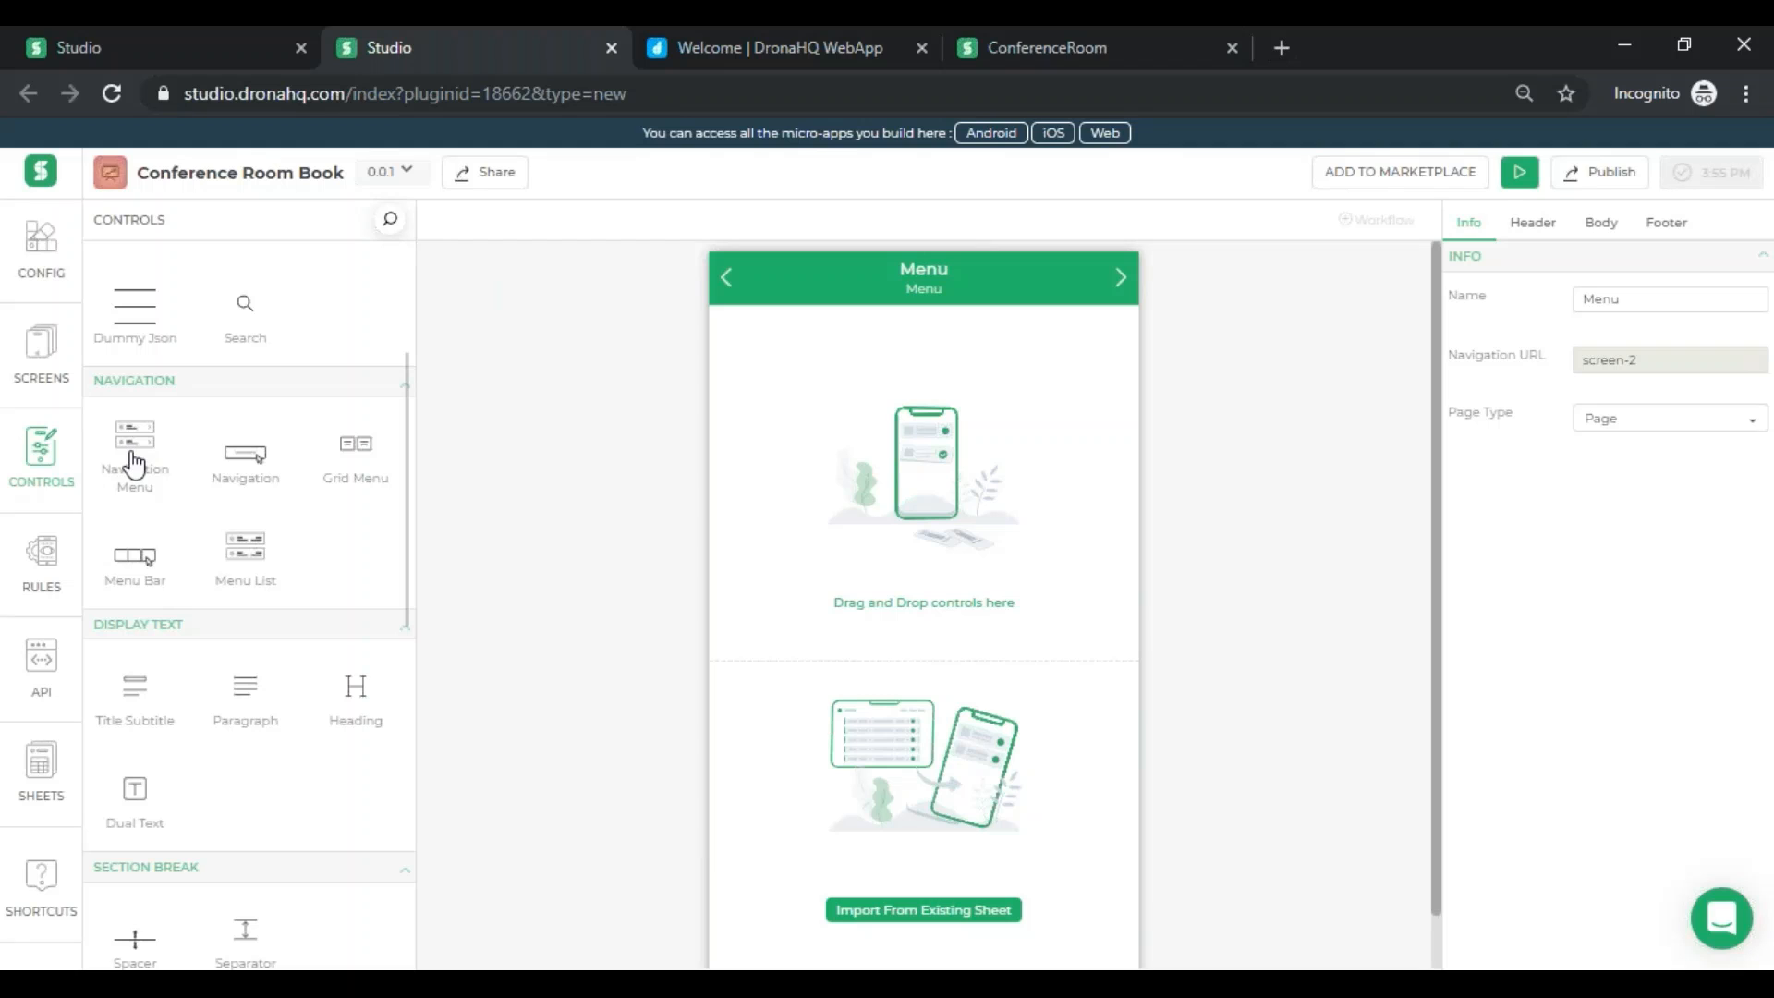
pyautogui.moveTo(136, 461); pyautogui.dragTo(776, 395)
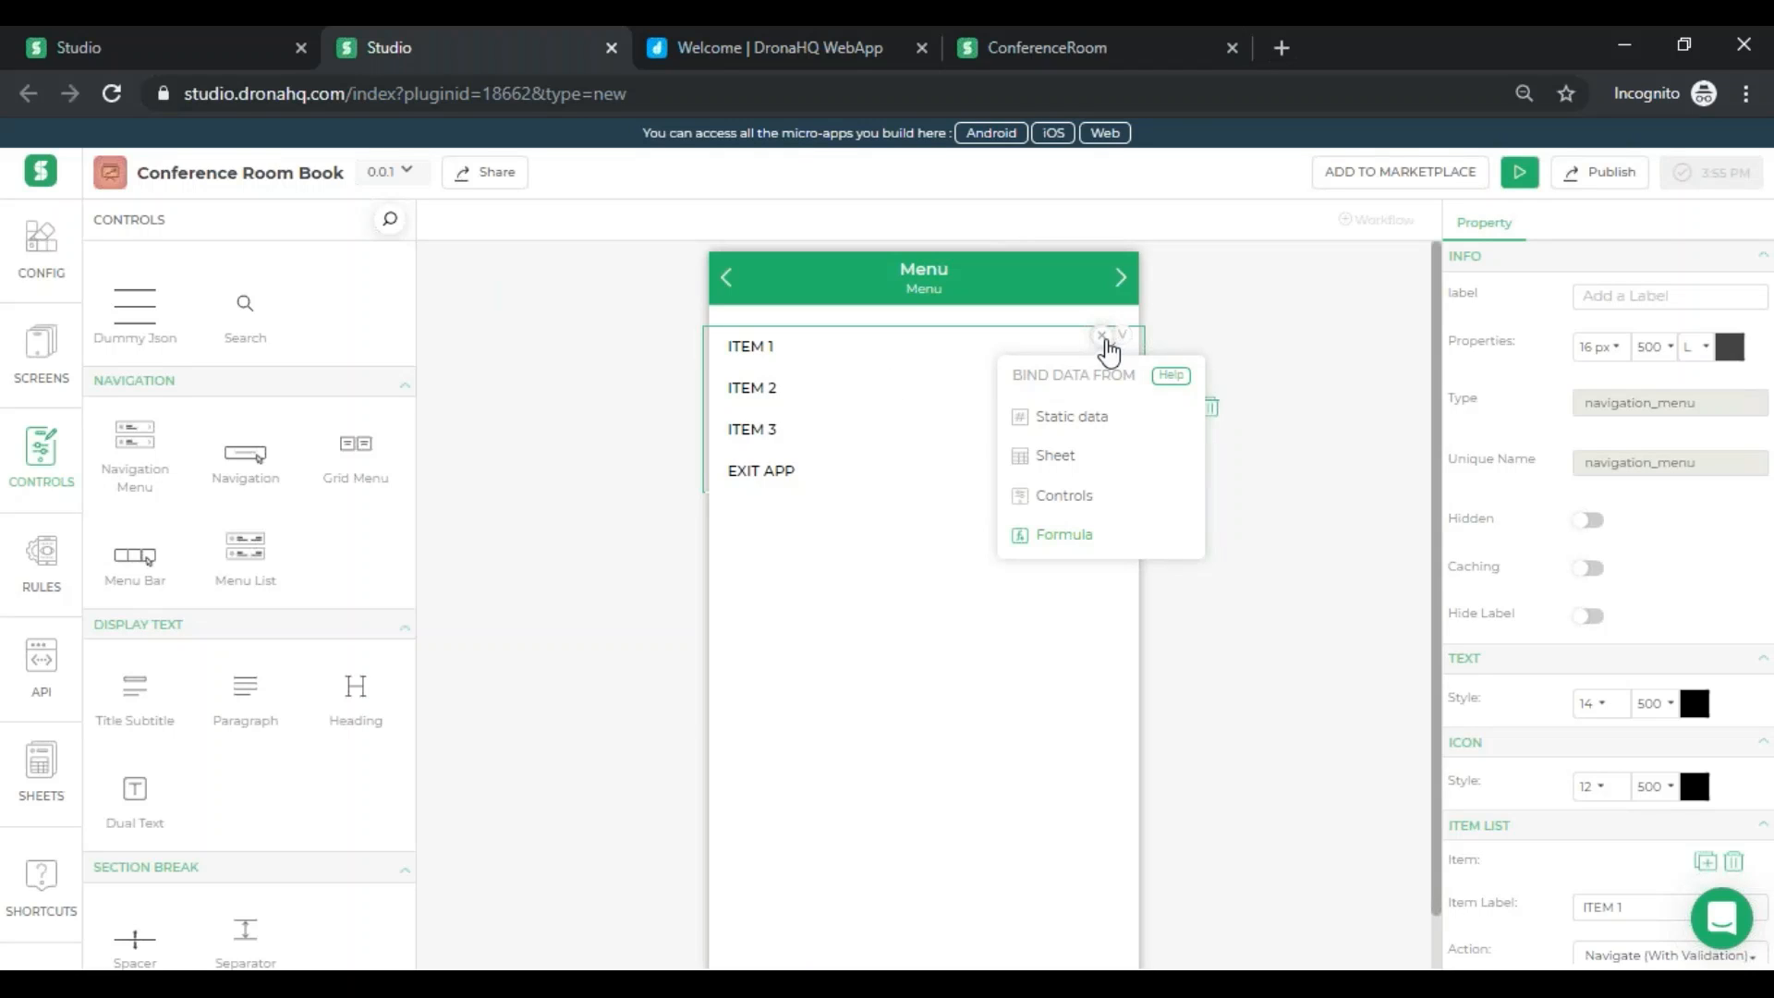
pyautogui.click(1104, 338)
# - Label the navigation menu's first item "Dashboard"
pyautogui.scroll(-1, 1533, 577)
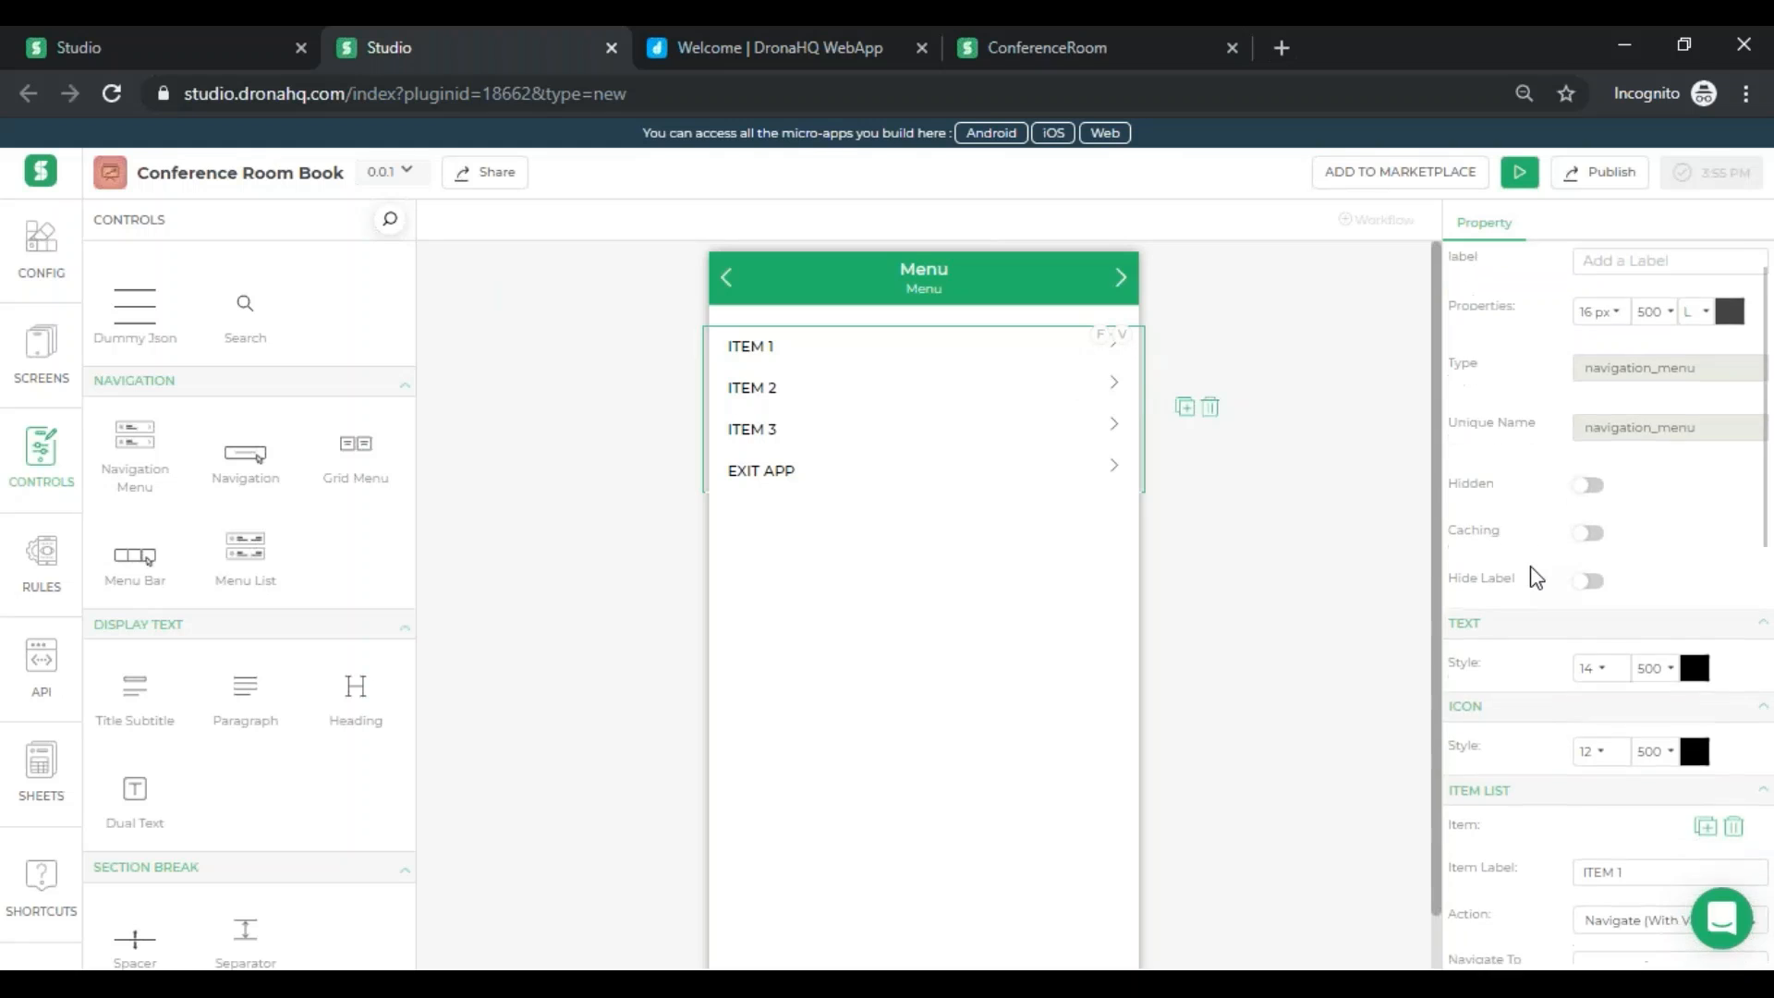
pyautogui.scroll(-5, 1535, 577)
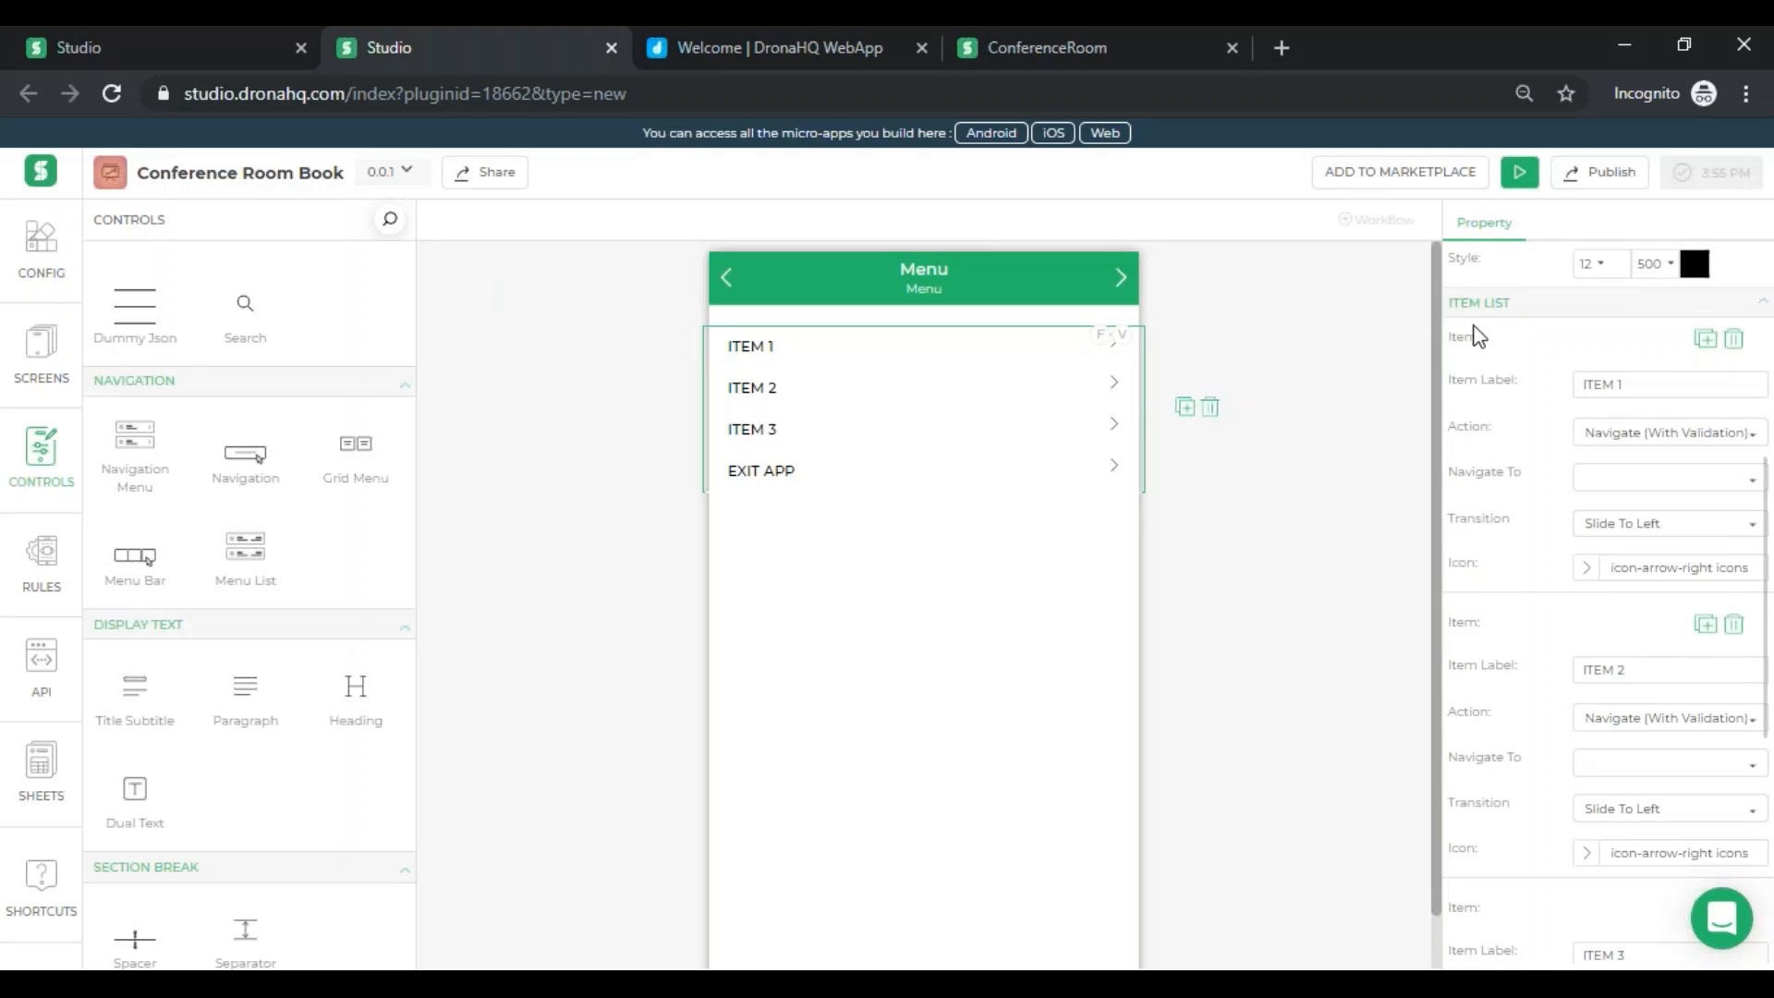
pyautogui.click(1621, 385)
pyautogui.press('BackSpace')
pyautogui.click(1625, 386)
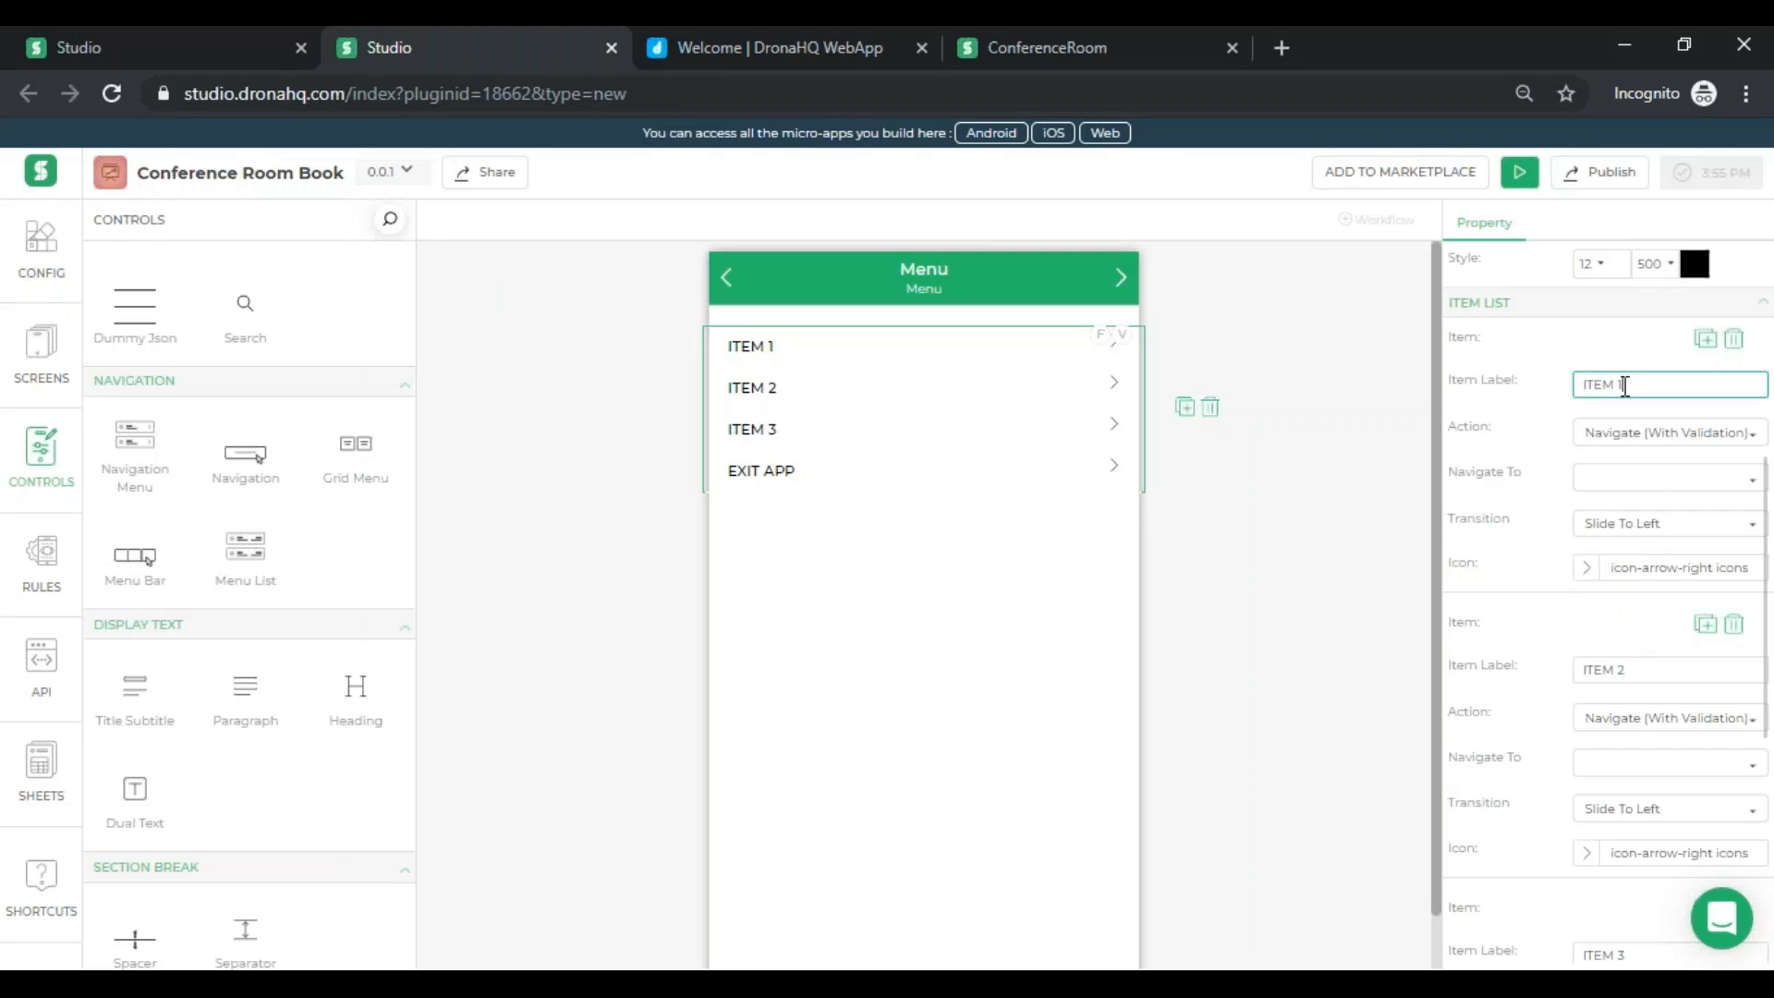
pyautogui.hotkey('ctrl', 'a')
pyautogui.write('Dashboard')
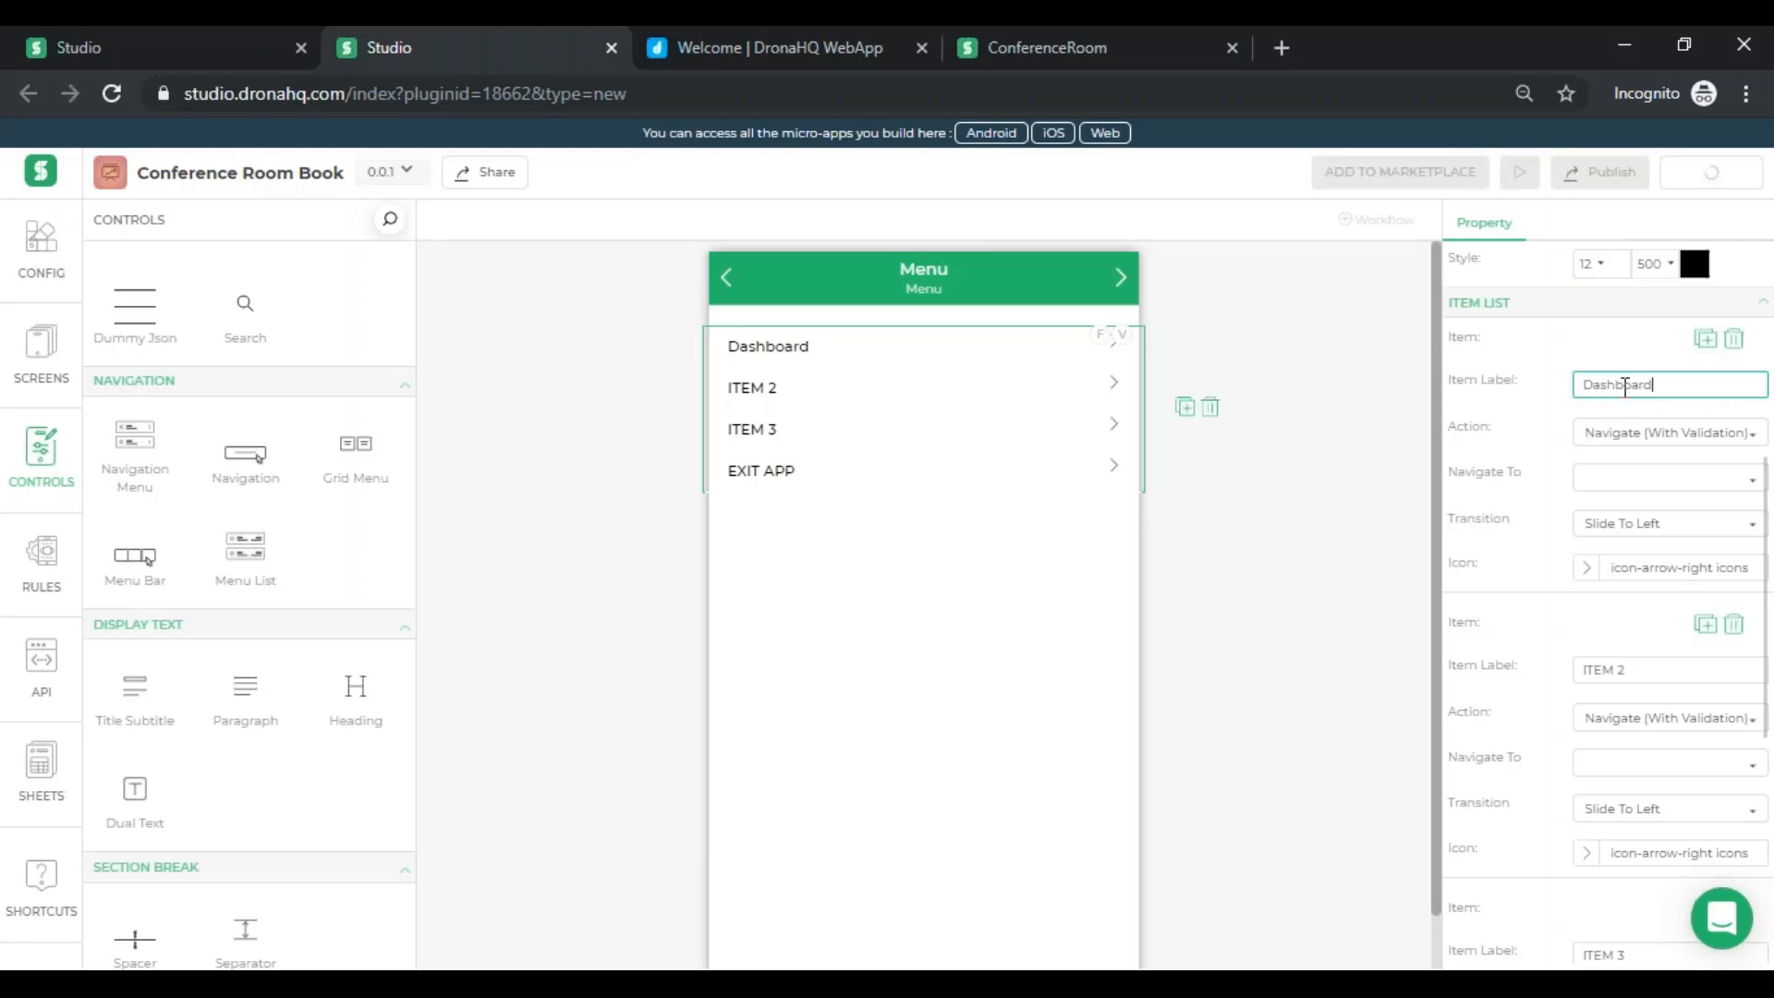
# - Label the navigation menu's second item "Conference Room Book"
pyautogui.click(1623, 671)
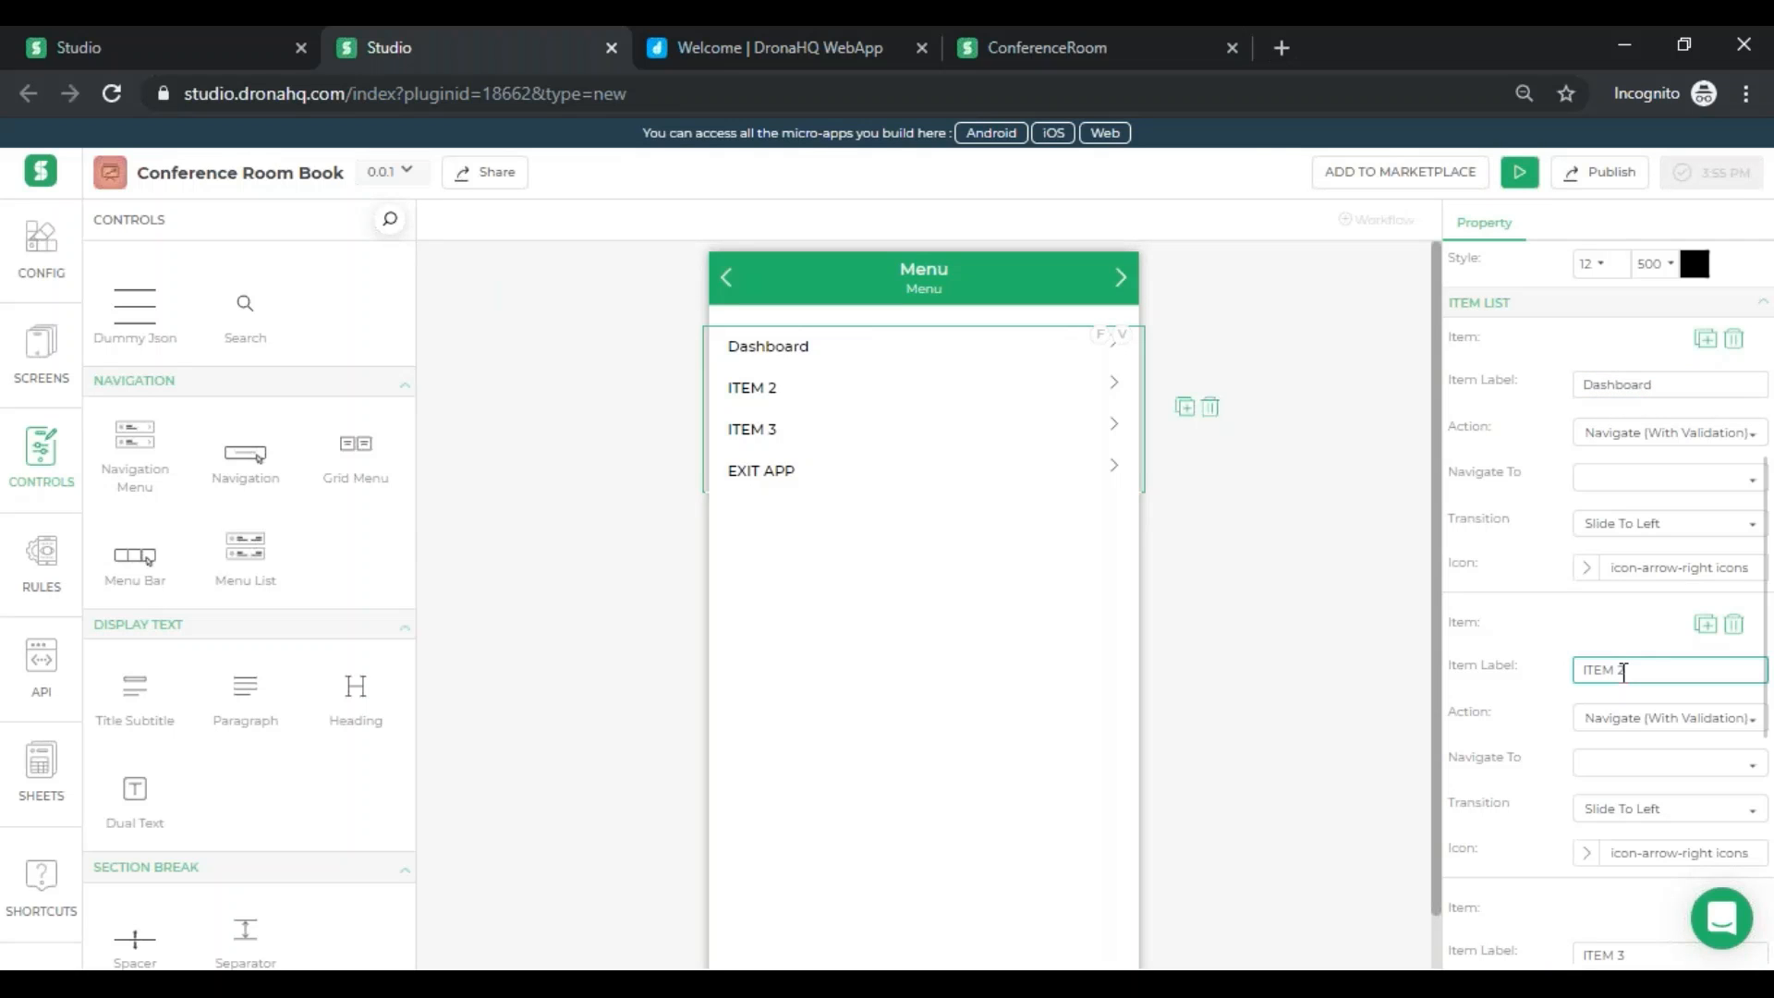
pyautogui.tripleClick(1623, 671)
pyautogui.write('Conferen')
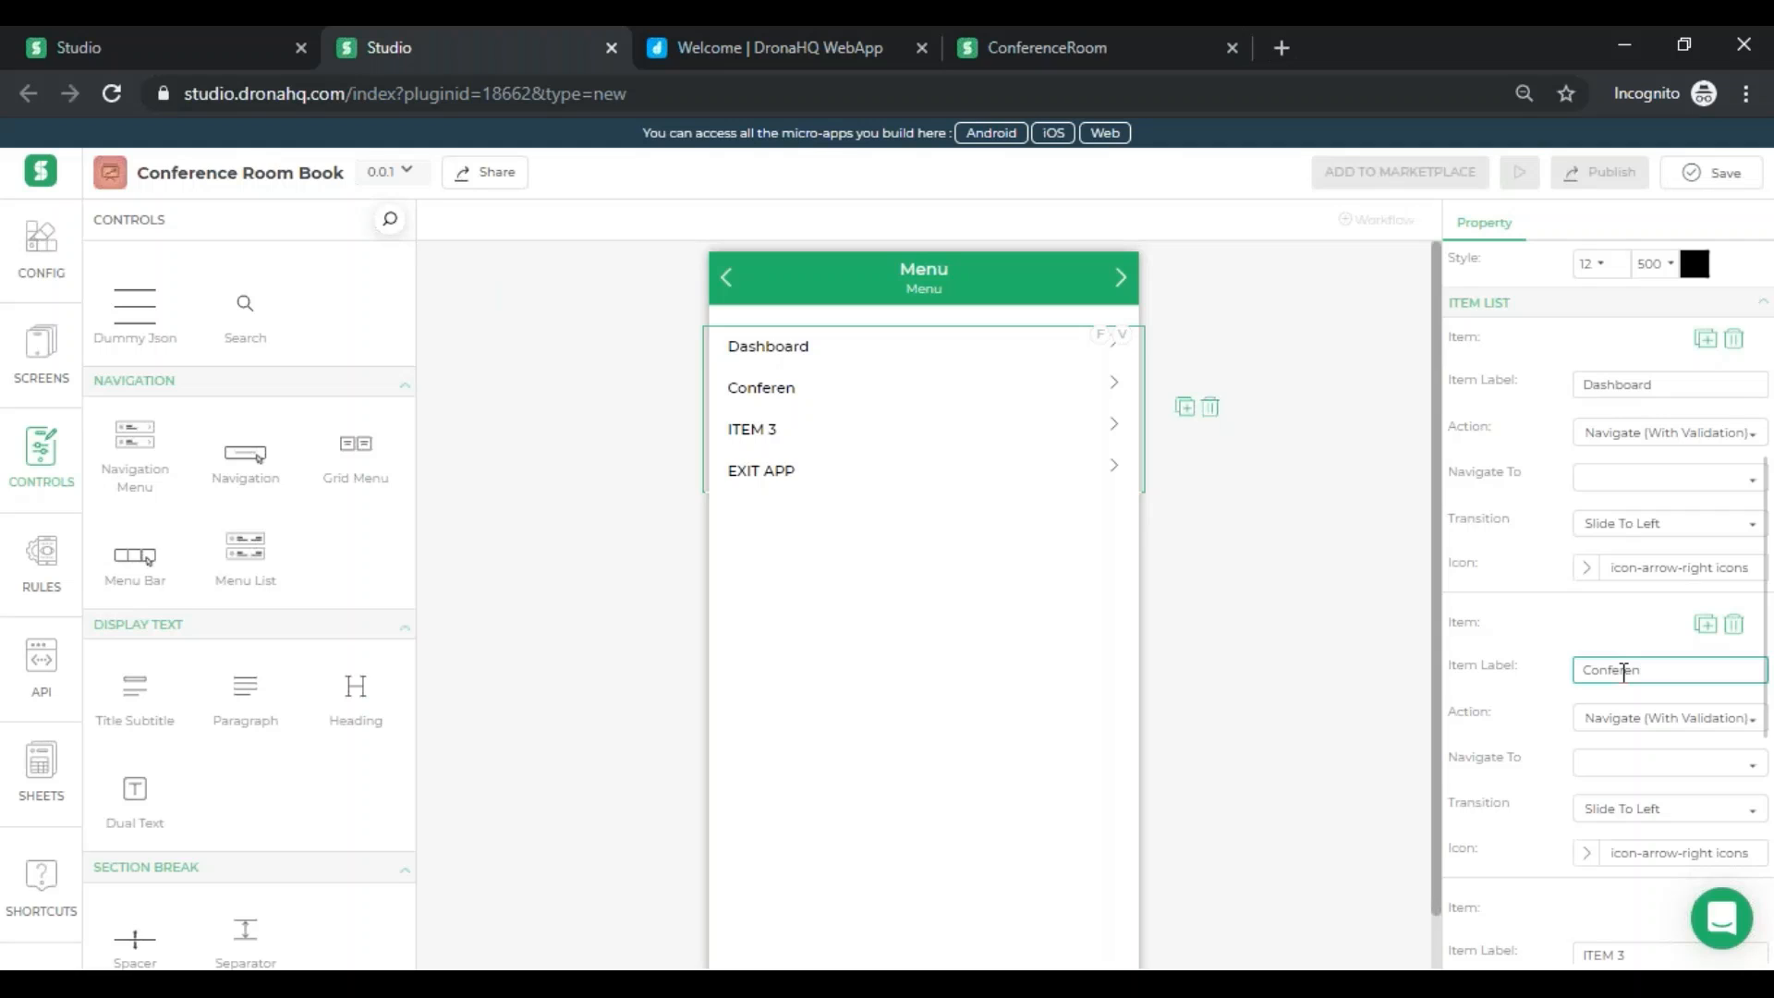
pyautogui.write('ce Room Book')
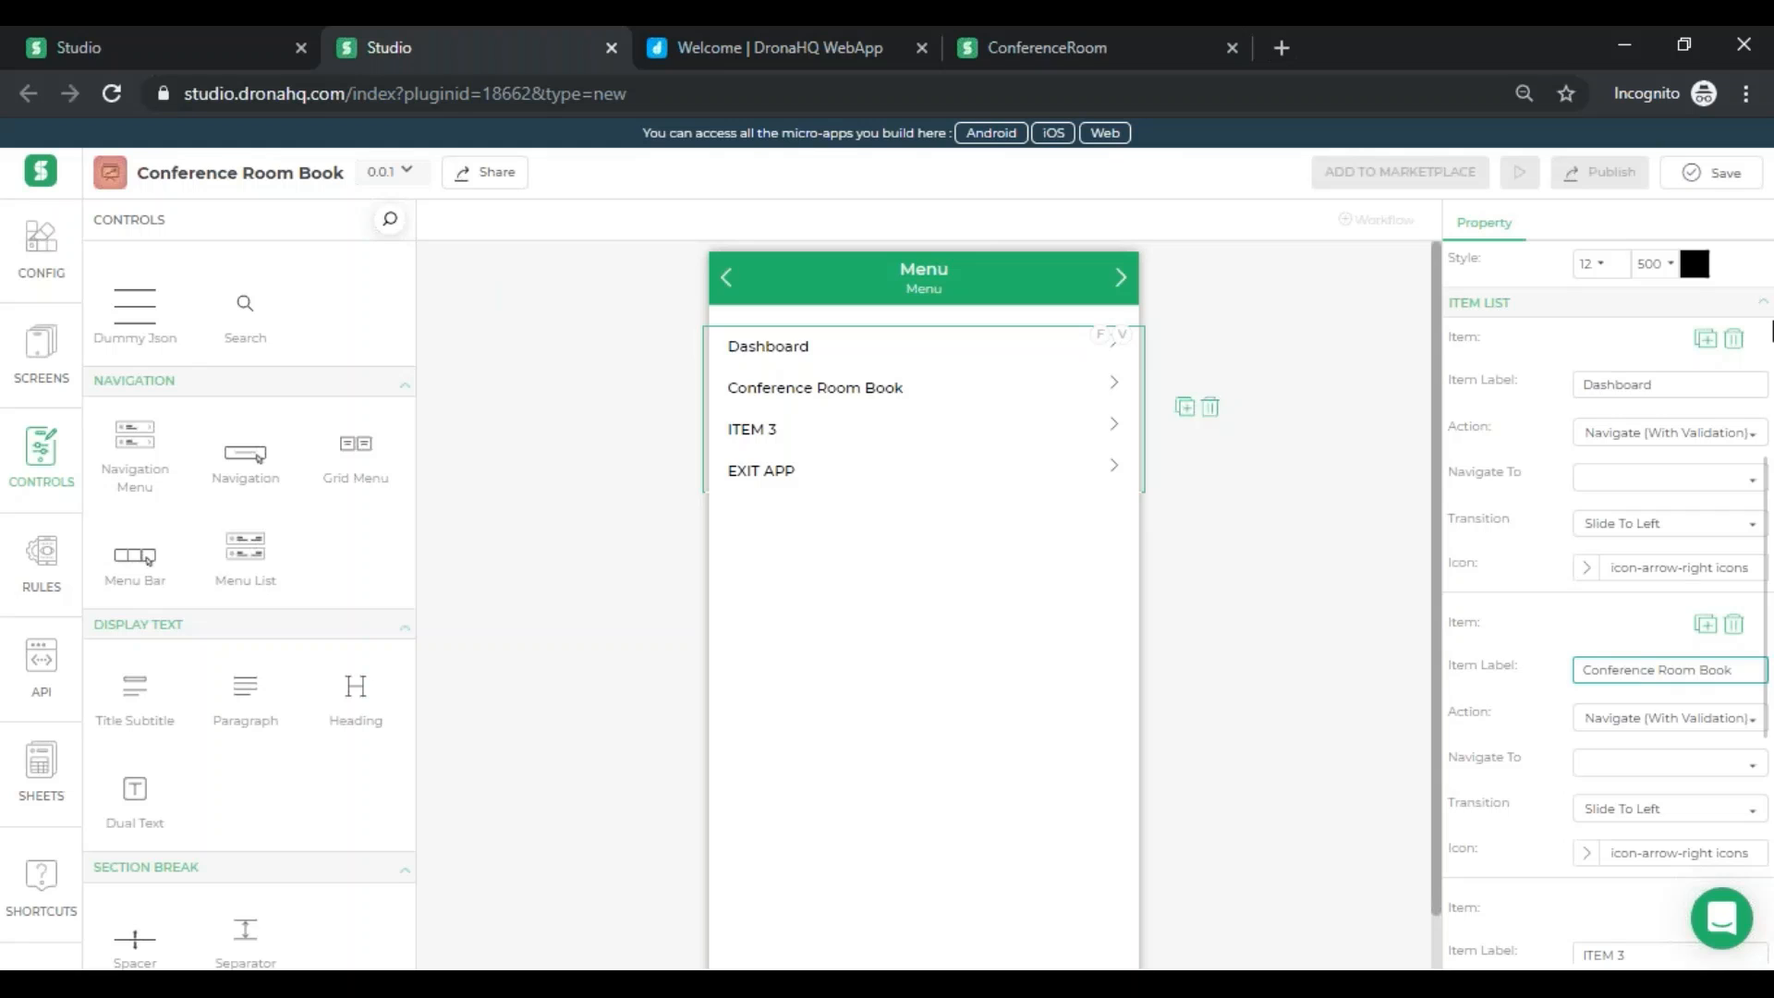
# - Remove the ITEM 3 and EXIT APP items from the navigation menu and save the app
pyautogui.scroll(-2, 1607, 600)
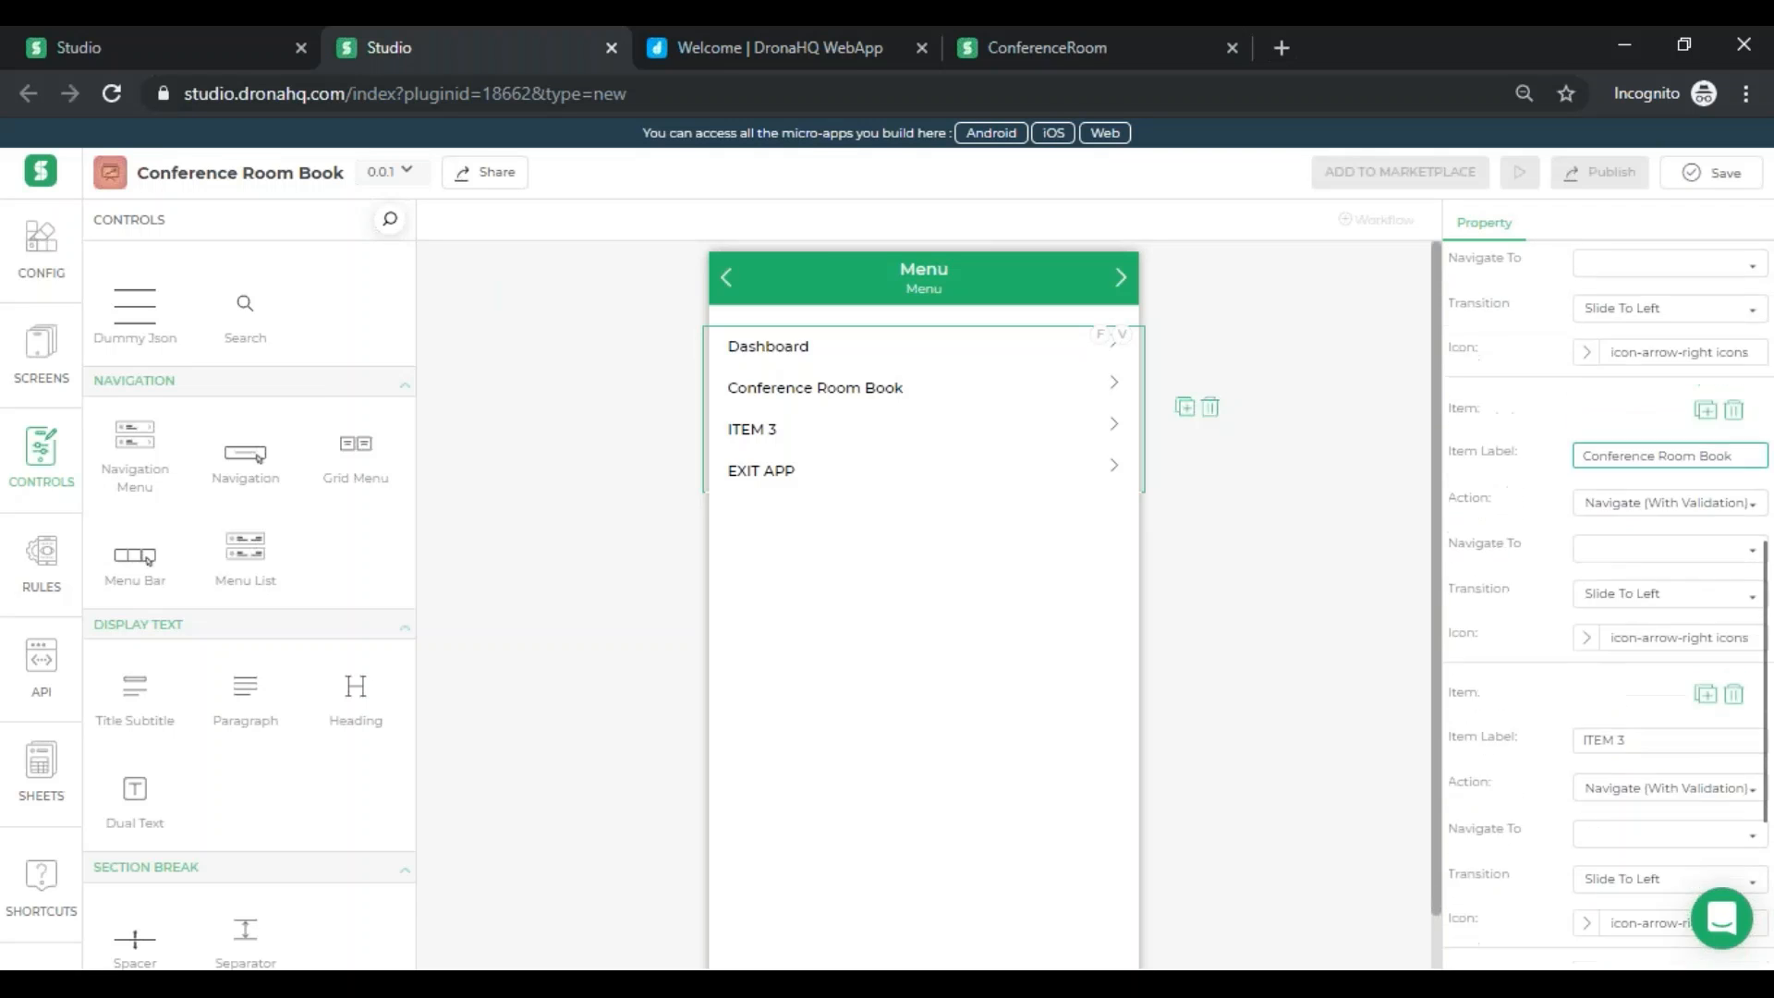
pyautogui.scroll(2, 1722, 835)
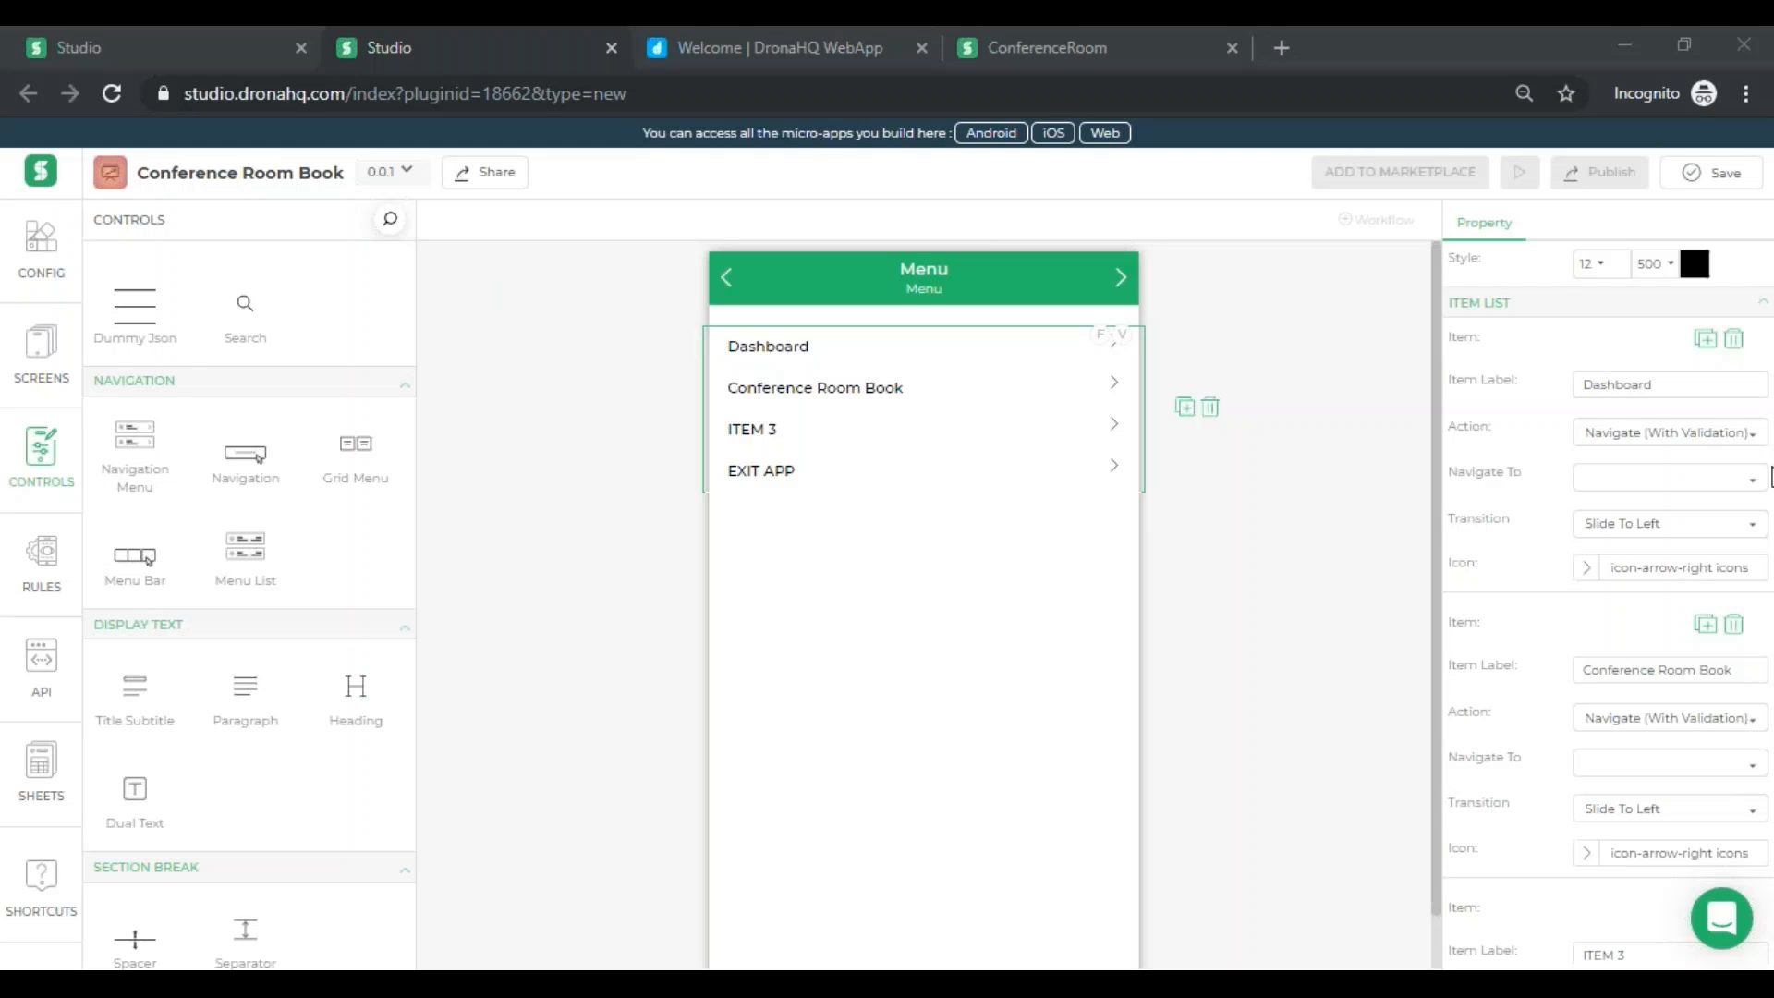
pyautogui.scroll(-3, 1736, 794)
pyautogui.scroll(-1, 1736, 702)
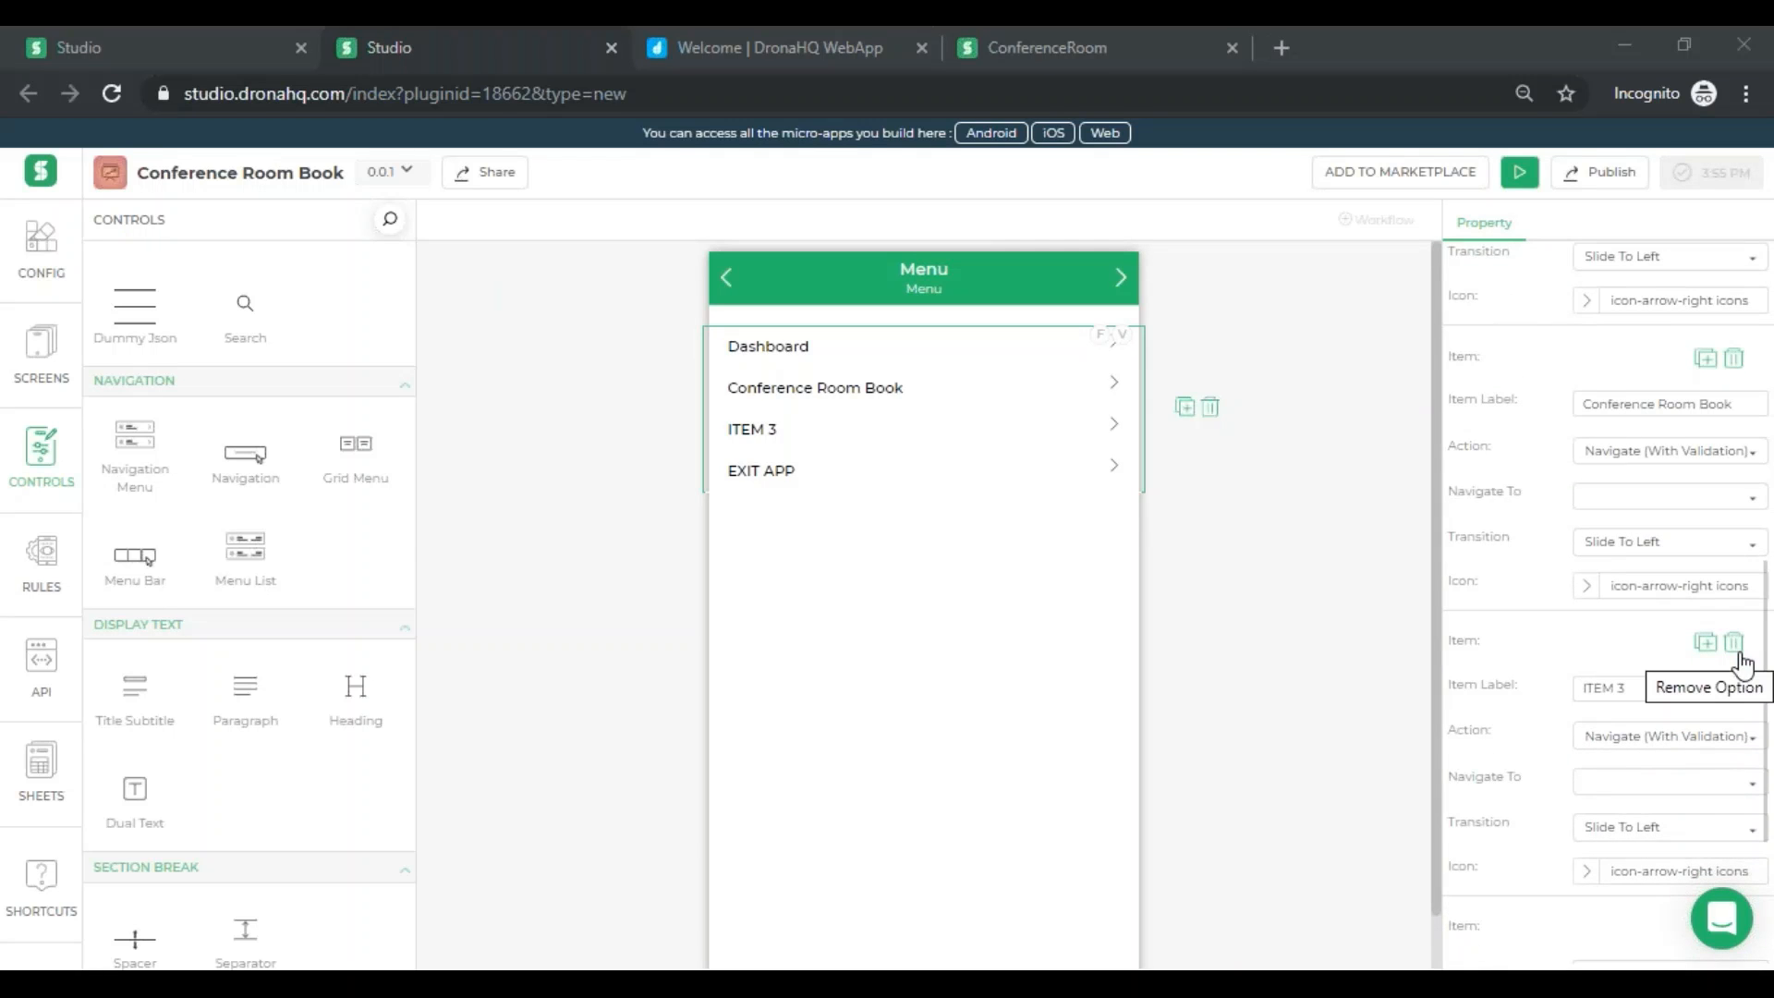
pyautogui.click(1737, 649)
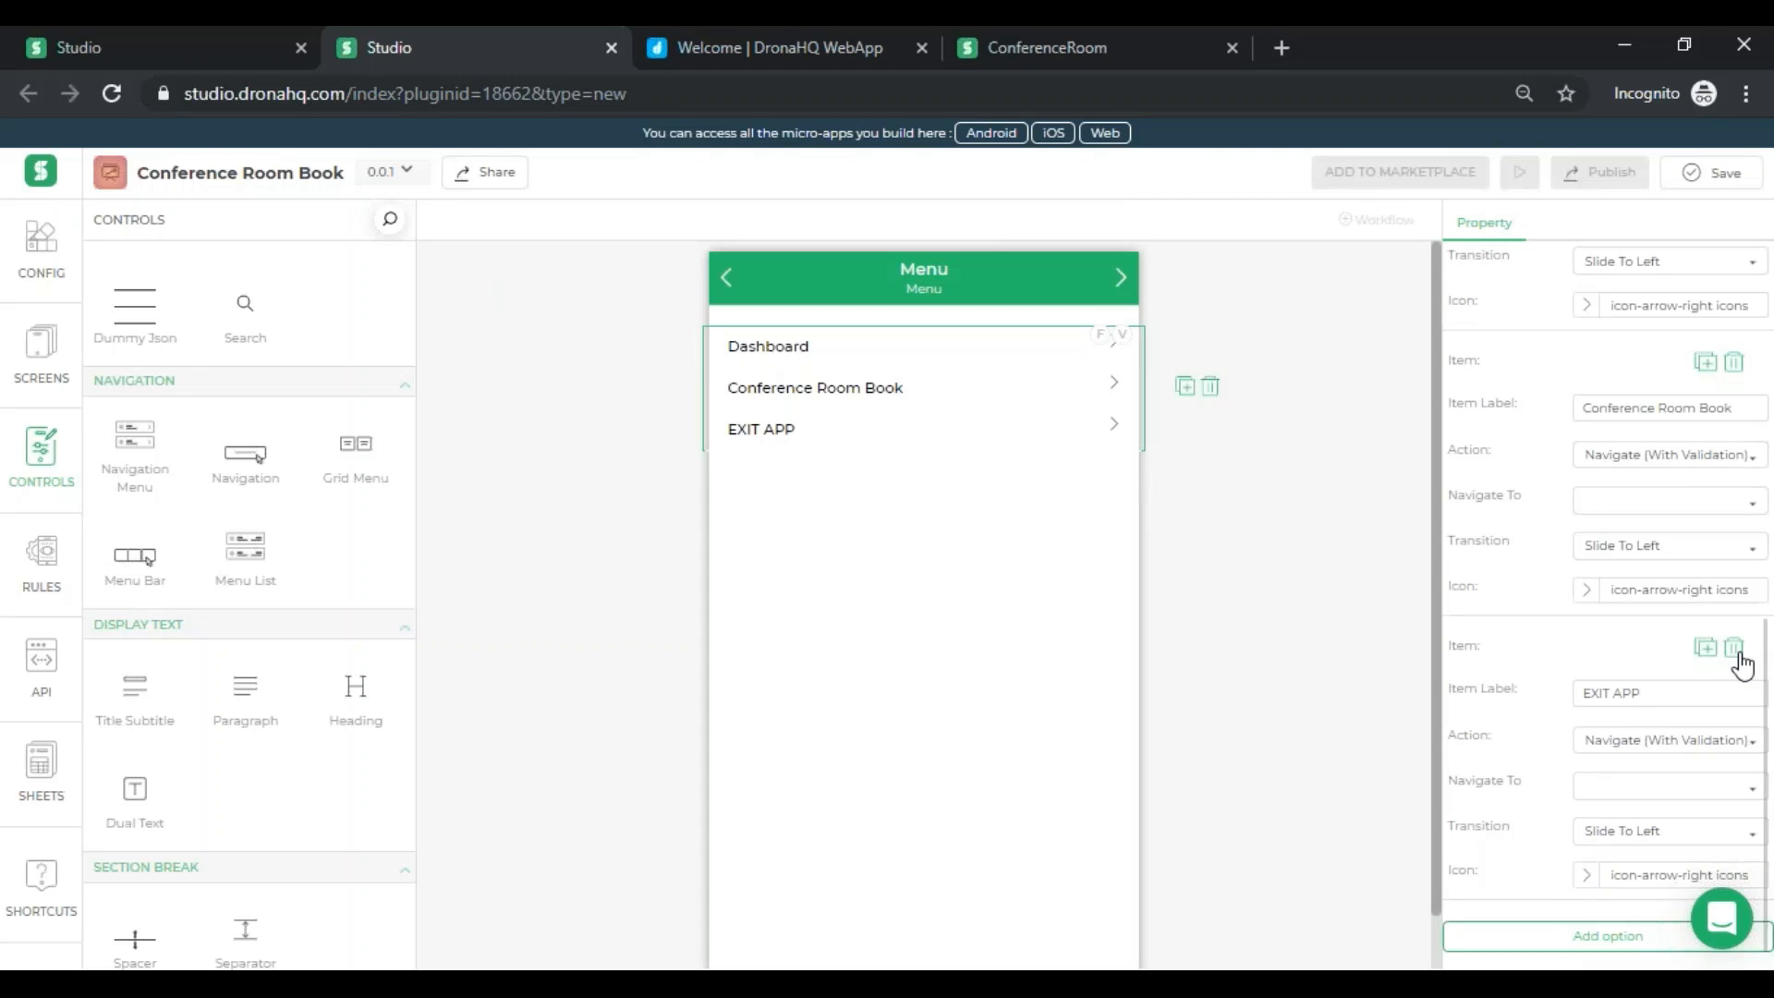
pyautogui.click(1735, 649)
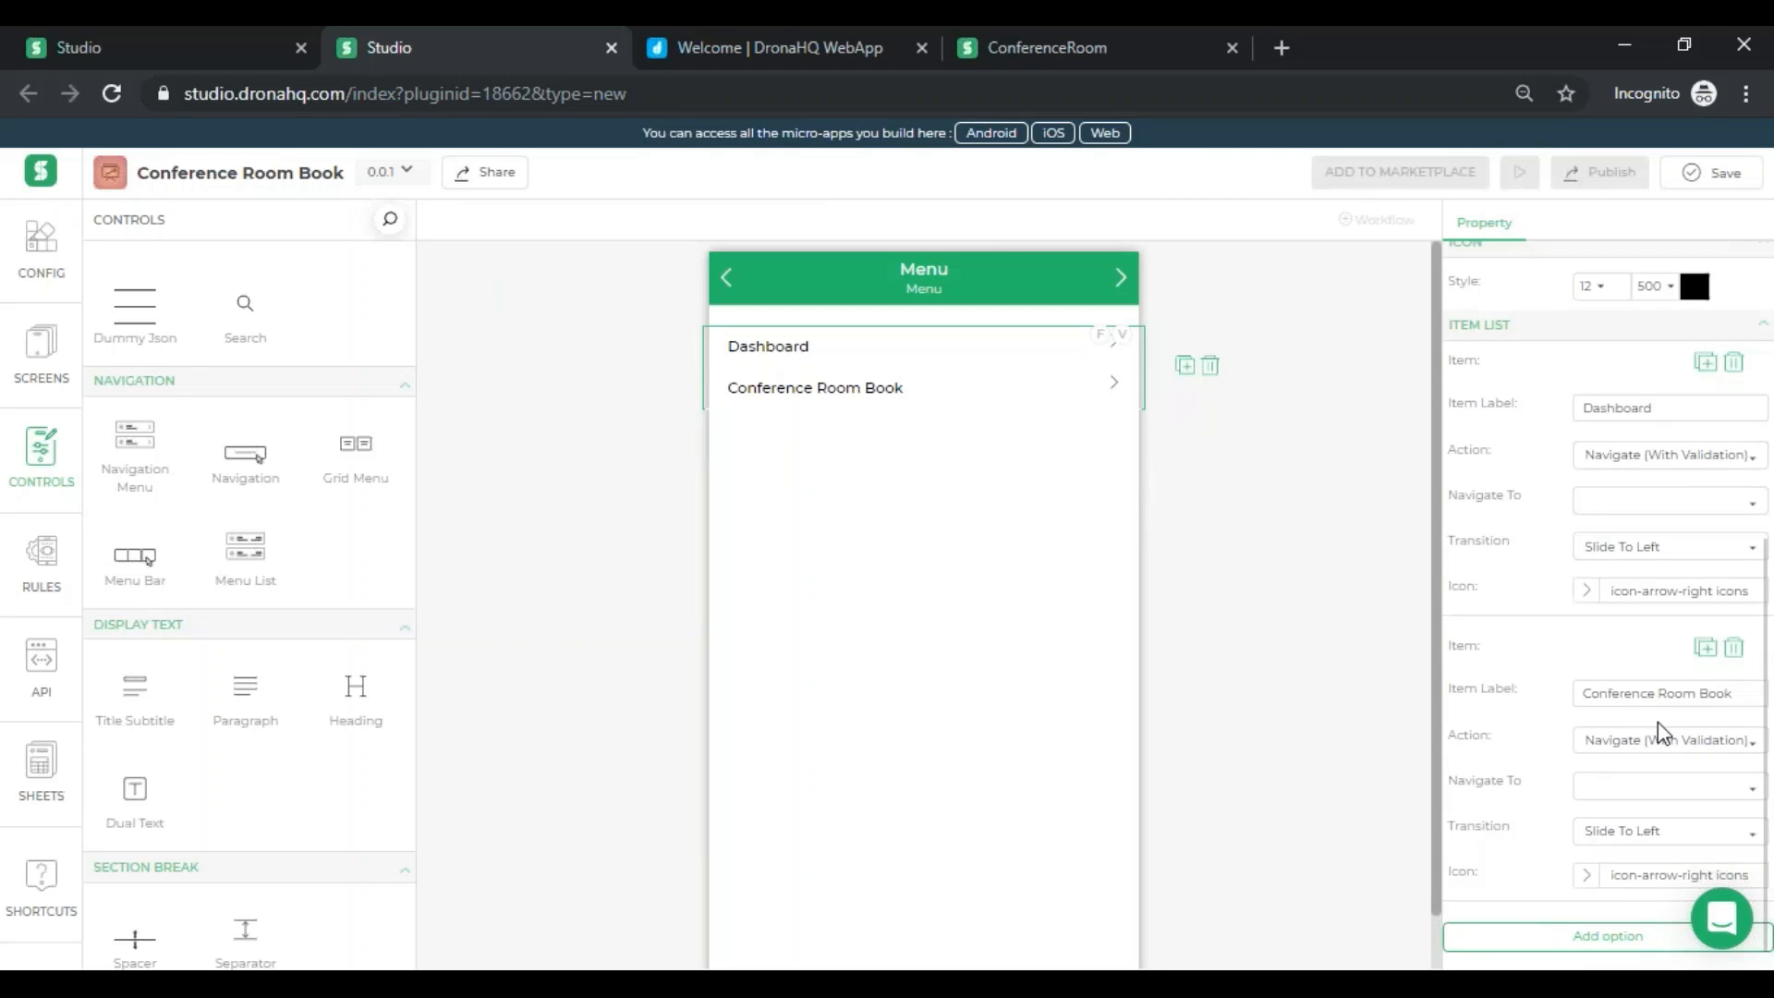
pyautogui.hotkey('ctrl', 's')
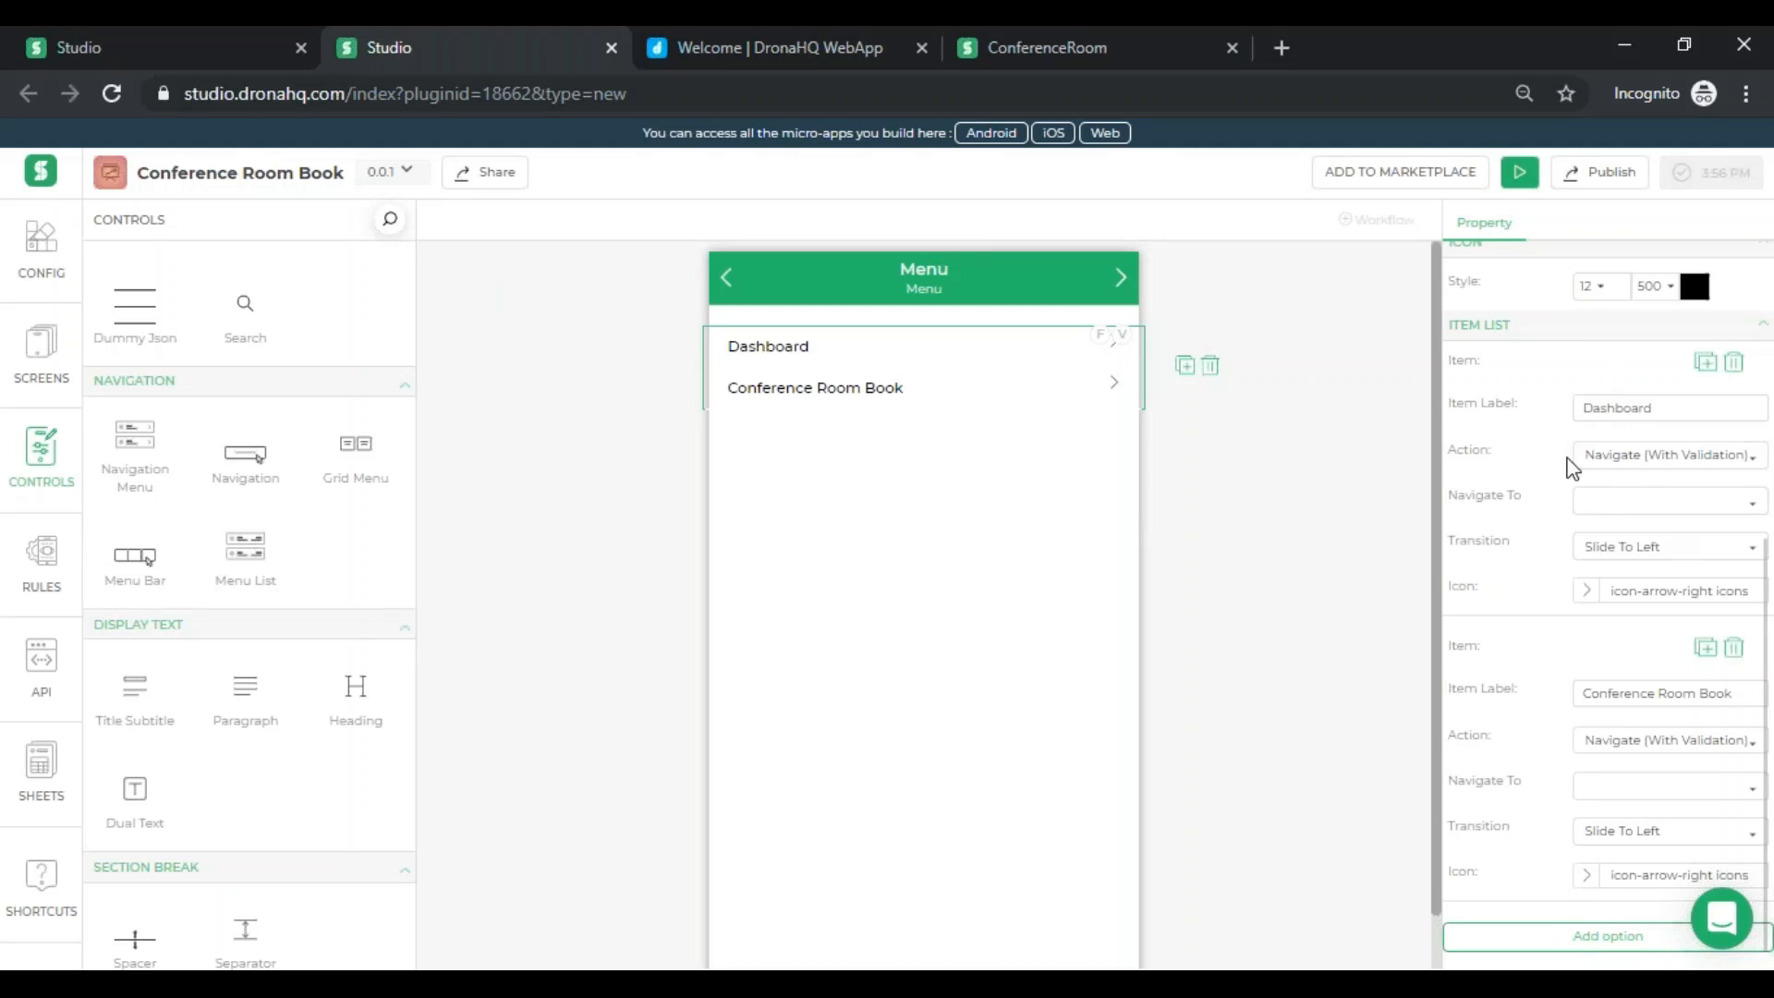
# - Make the Dashboard item navigate to the Dashboard screen and the Conference Room Book item to Book Conference Room
pyautogui.click(1618, 510)
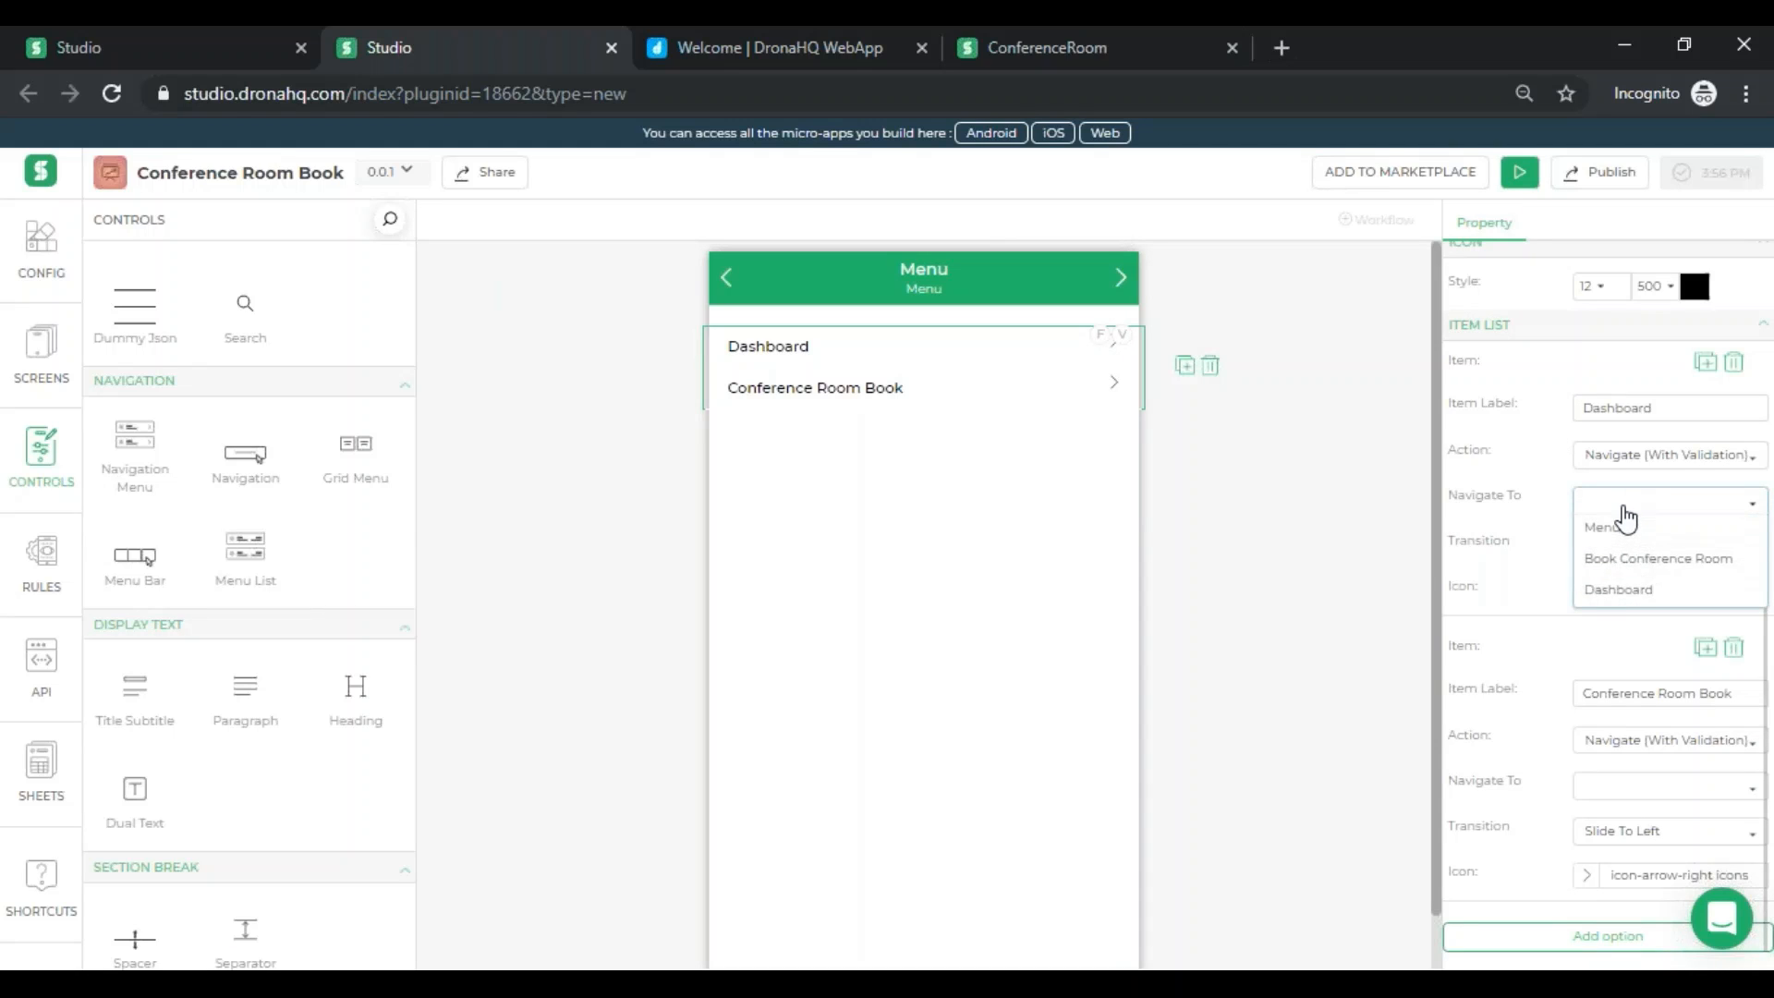
pyautogui.click(1619, 590)
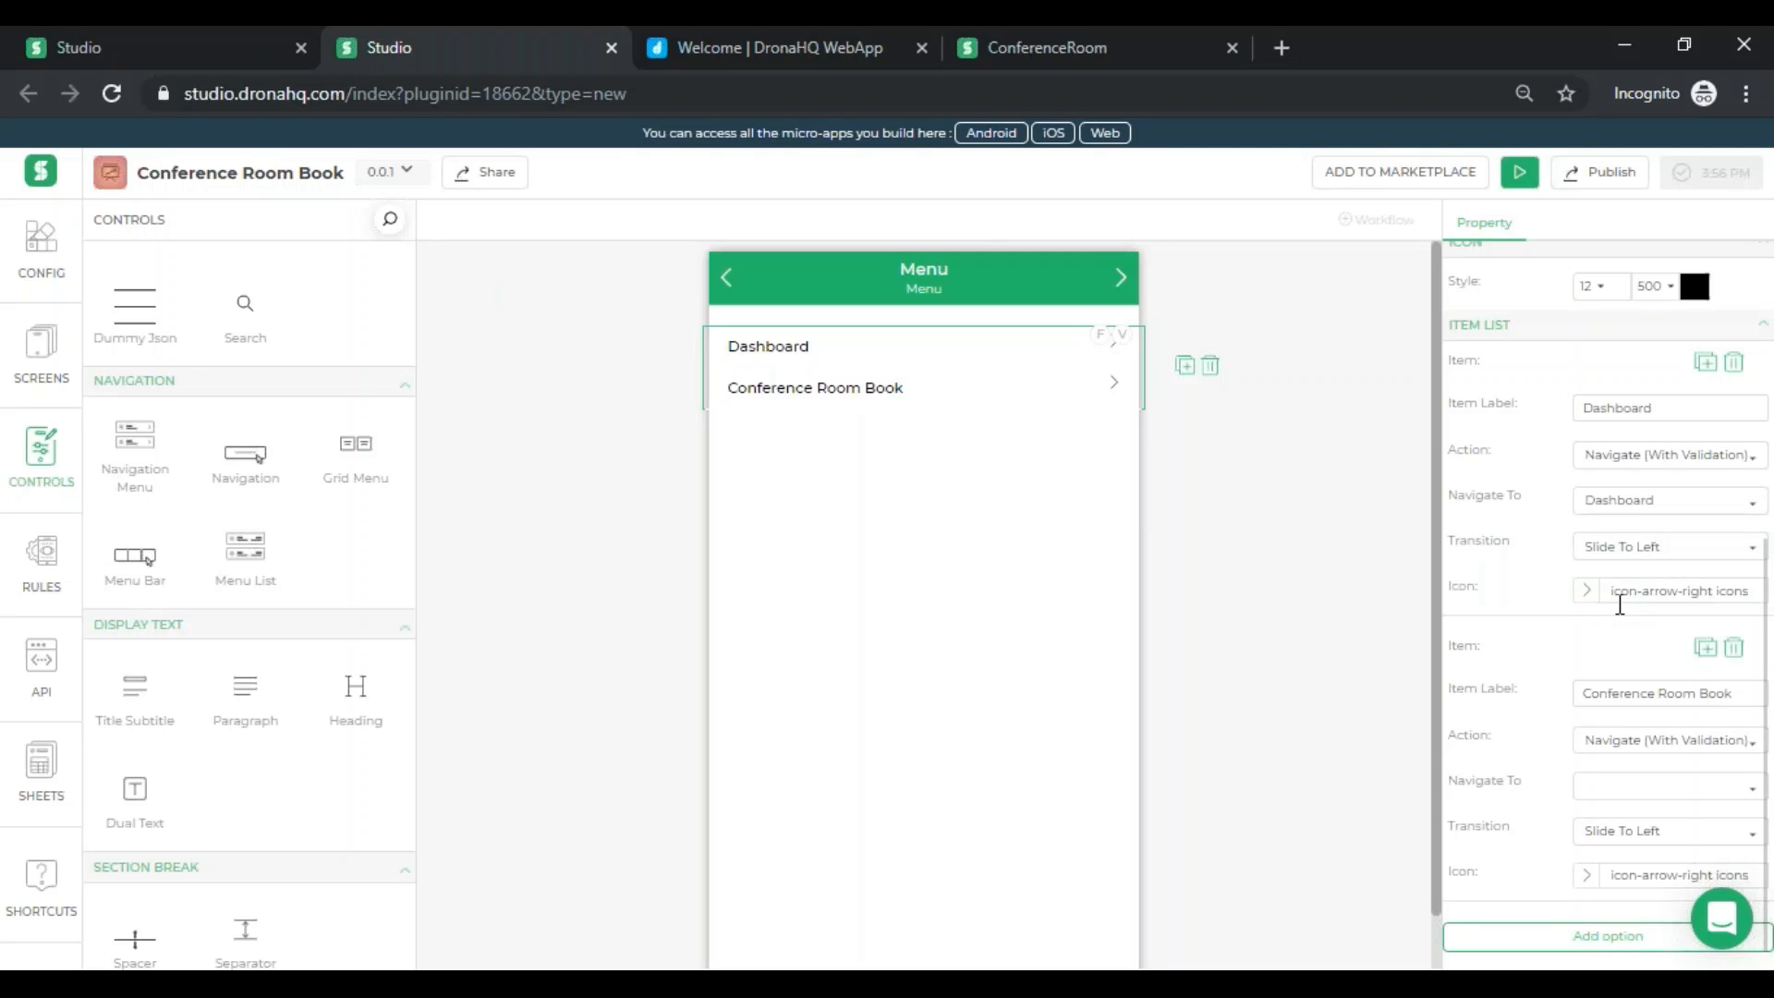
pyautogui.click(1623, 786)
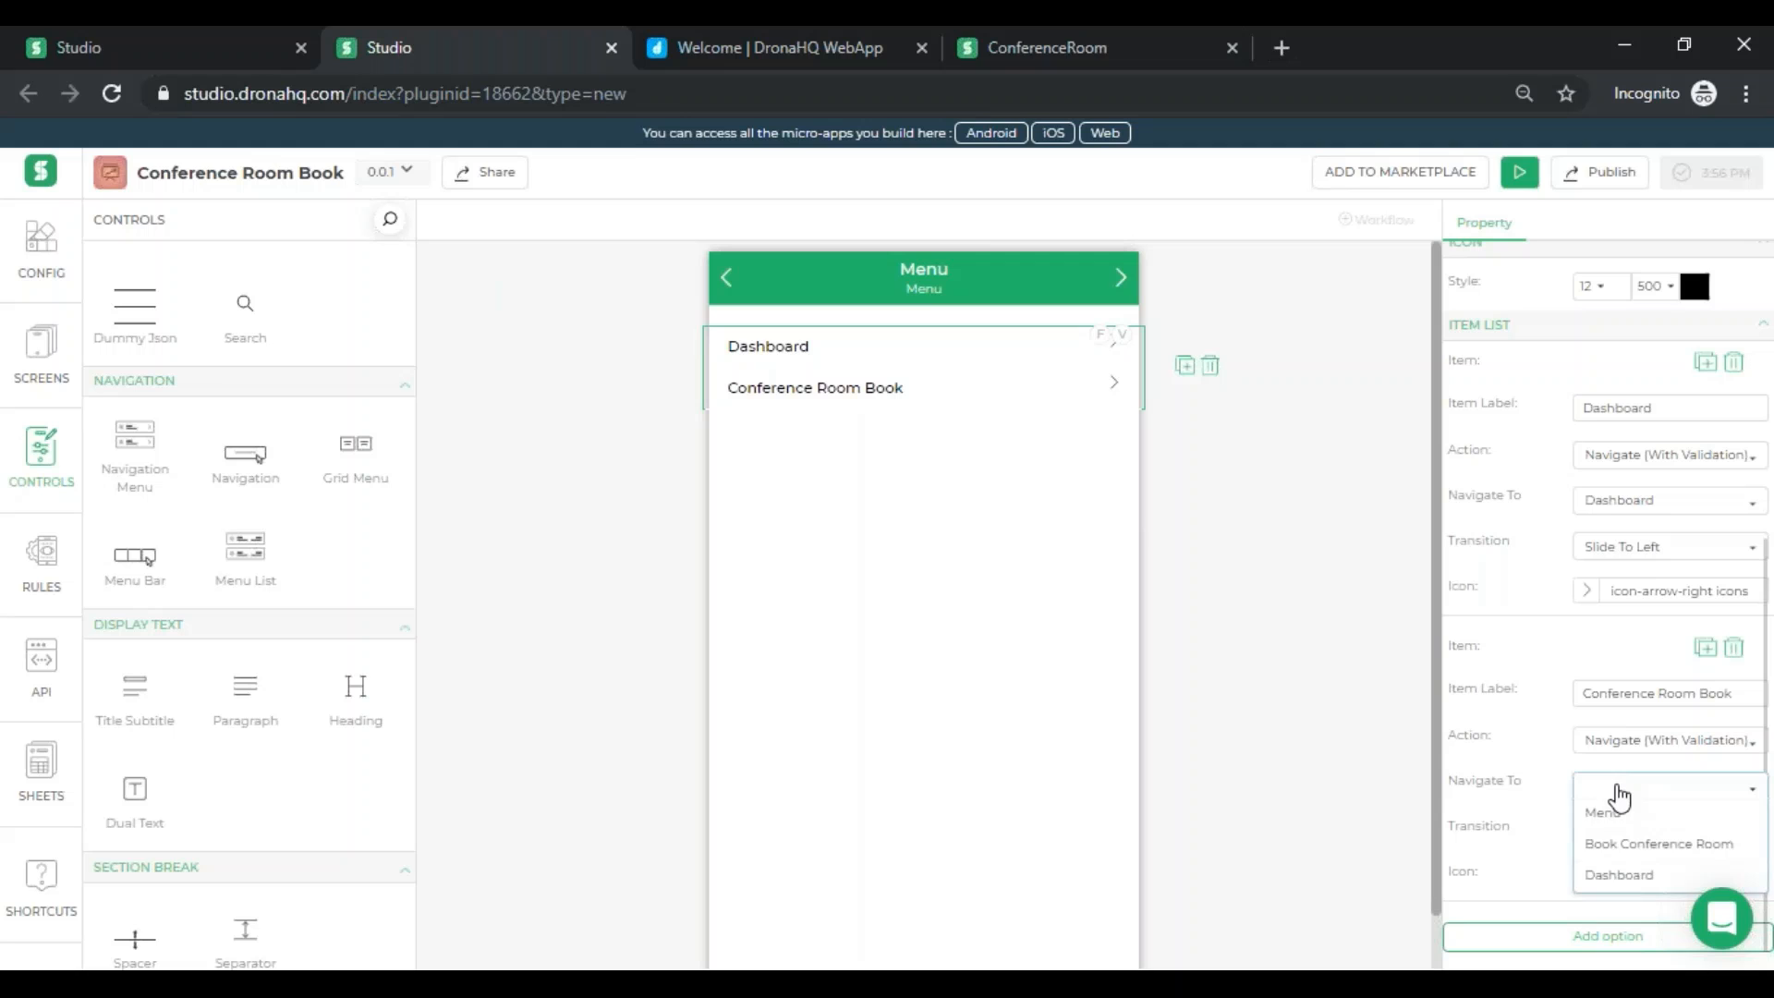
pyautogui.click(1626, 842)
# - Clear the sub heading text in the Menu screen's header
pyautogui.click(1262, 432)
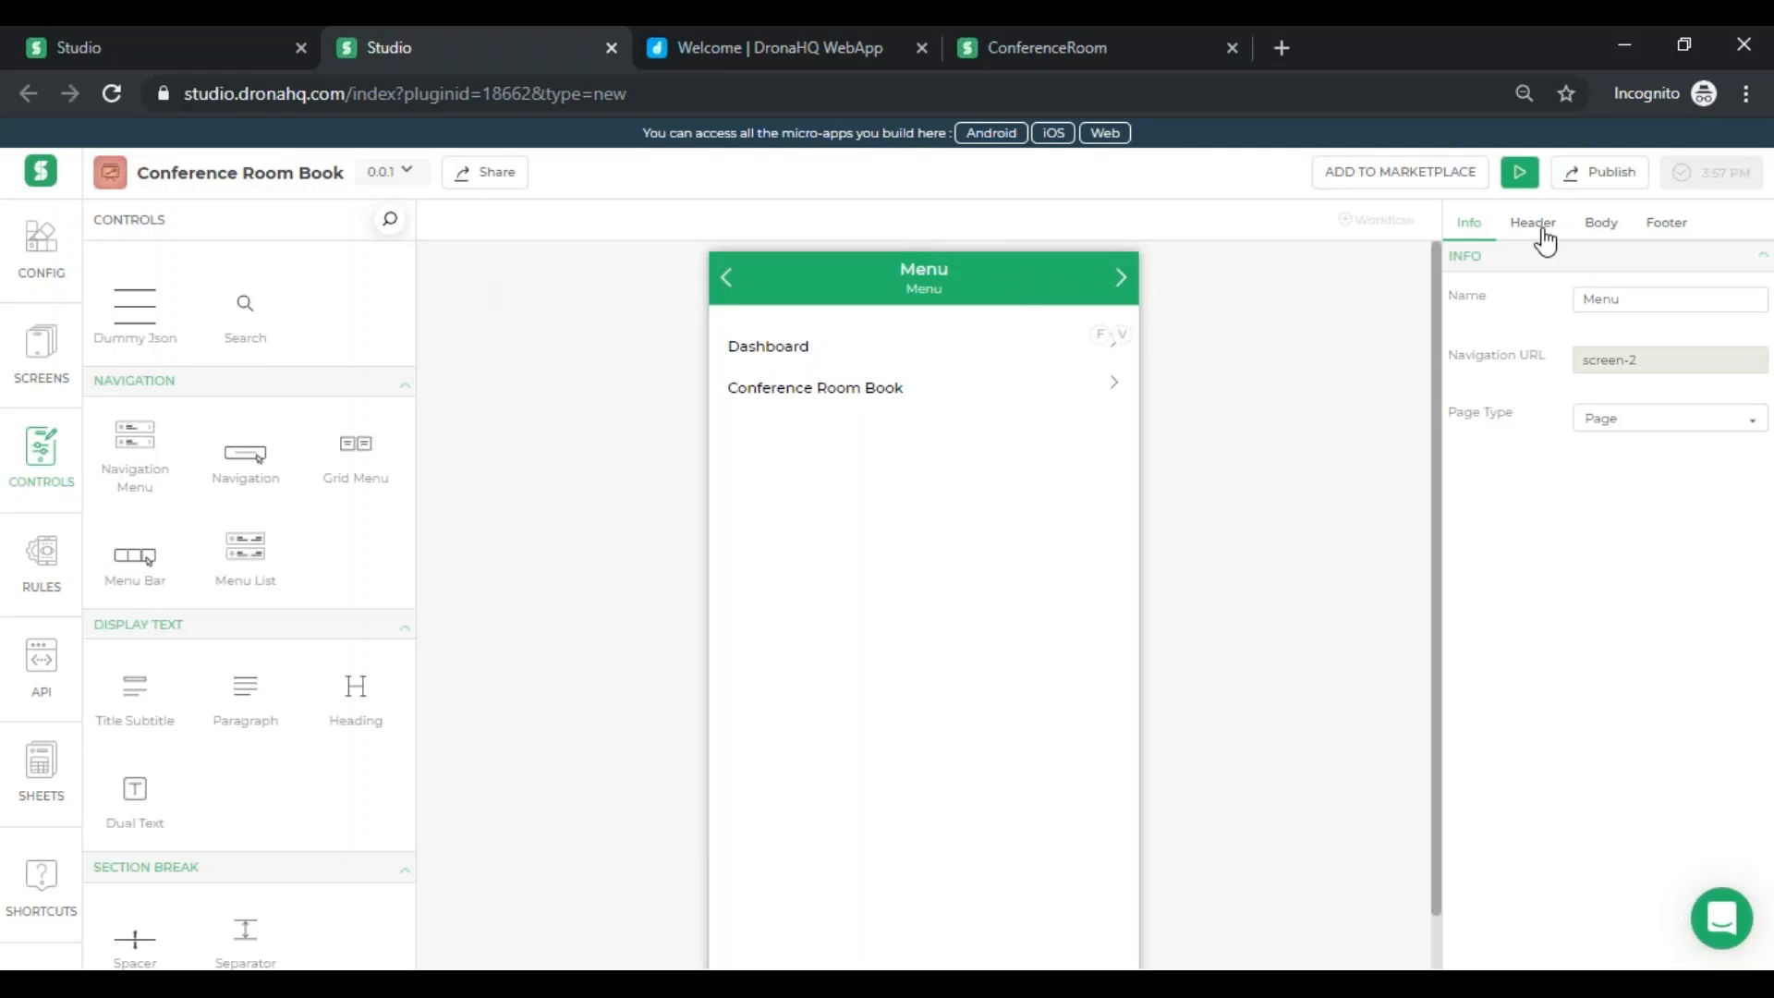
pyautogui.click(1532, 223)
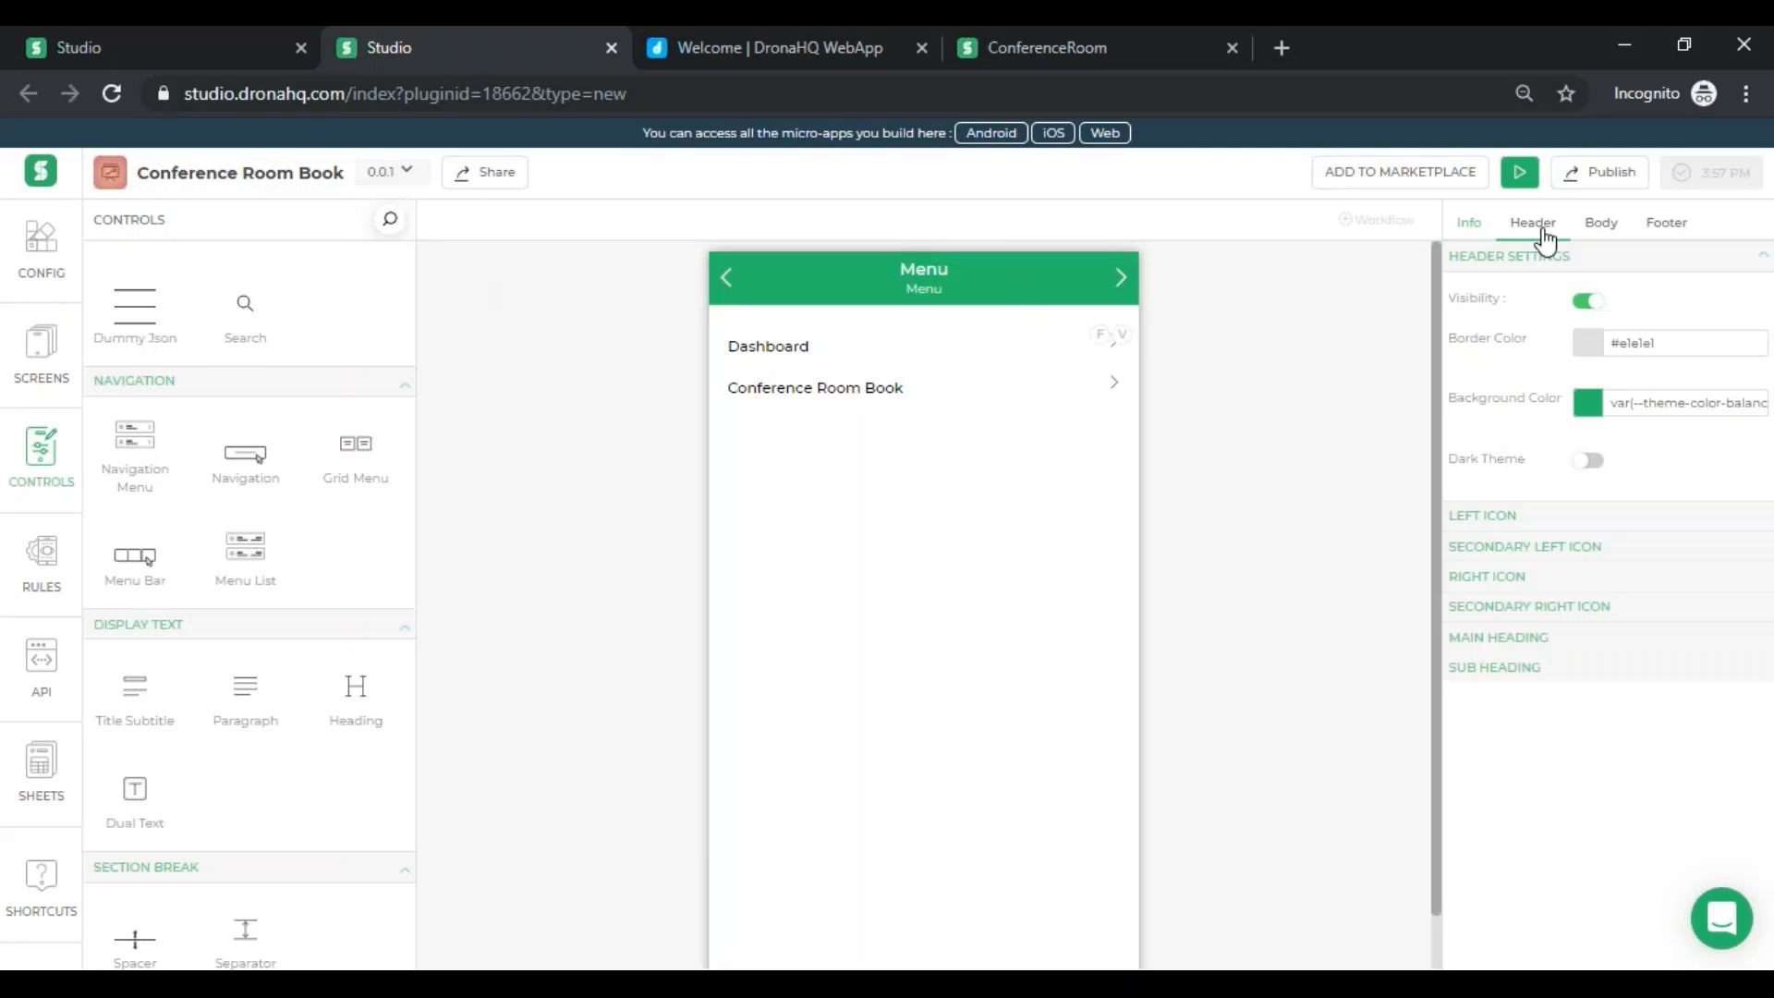
pyautogui.click(1505, 668)
pyautogui.click(1687, 721)
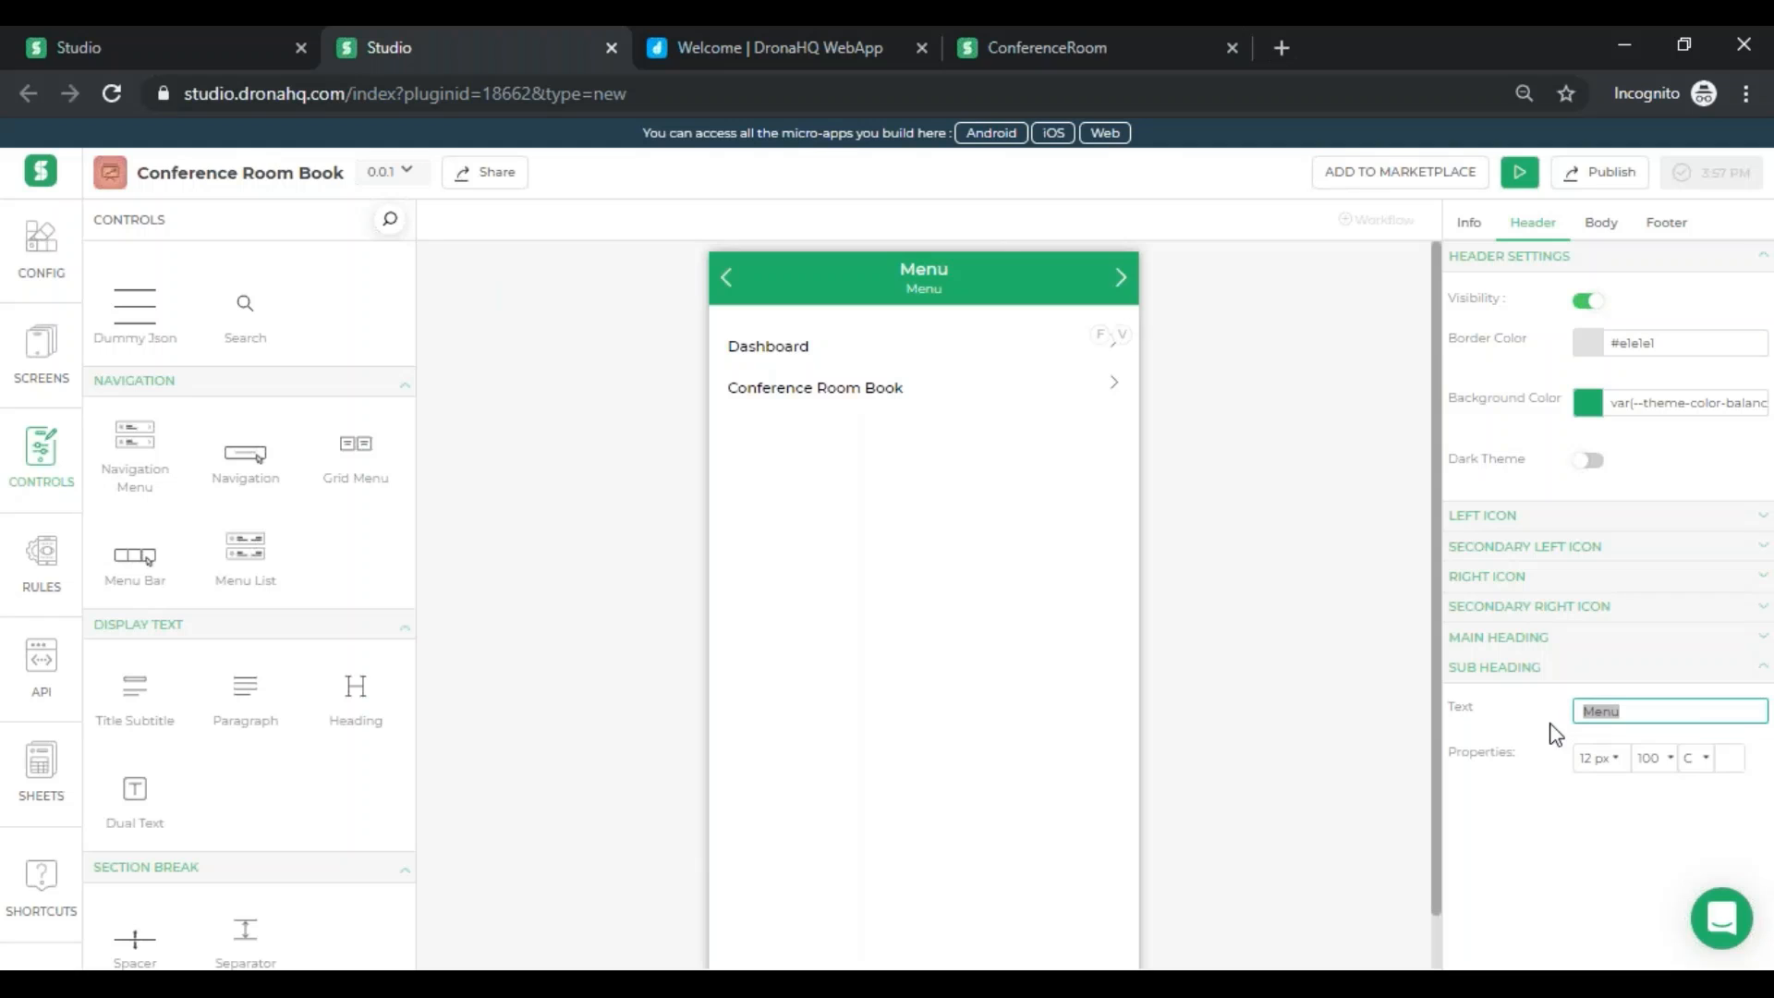
pyautogui.press('BackSpace')
# - Set the main heading of the Menu screen's header to "Conference Room Booking"
pyautogui.click(1561, 638)
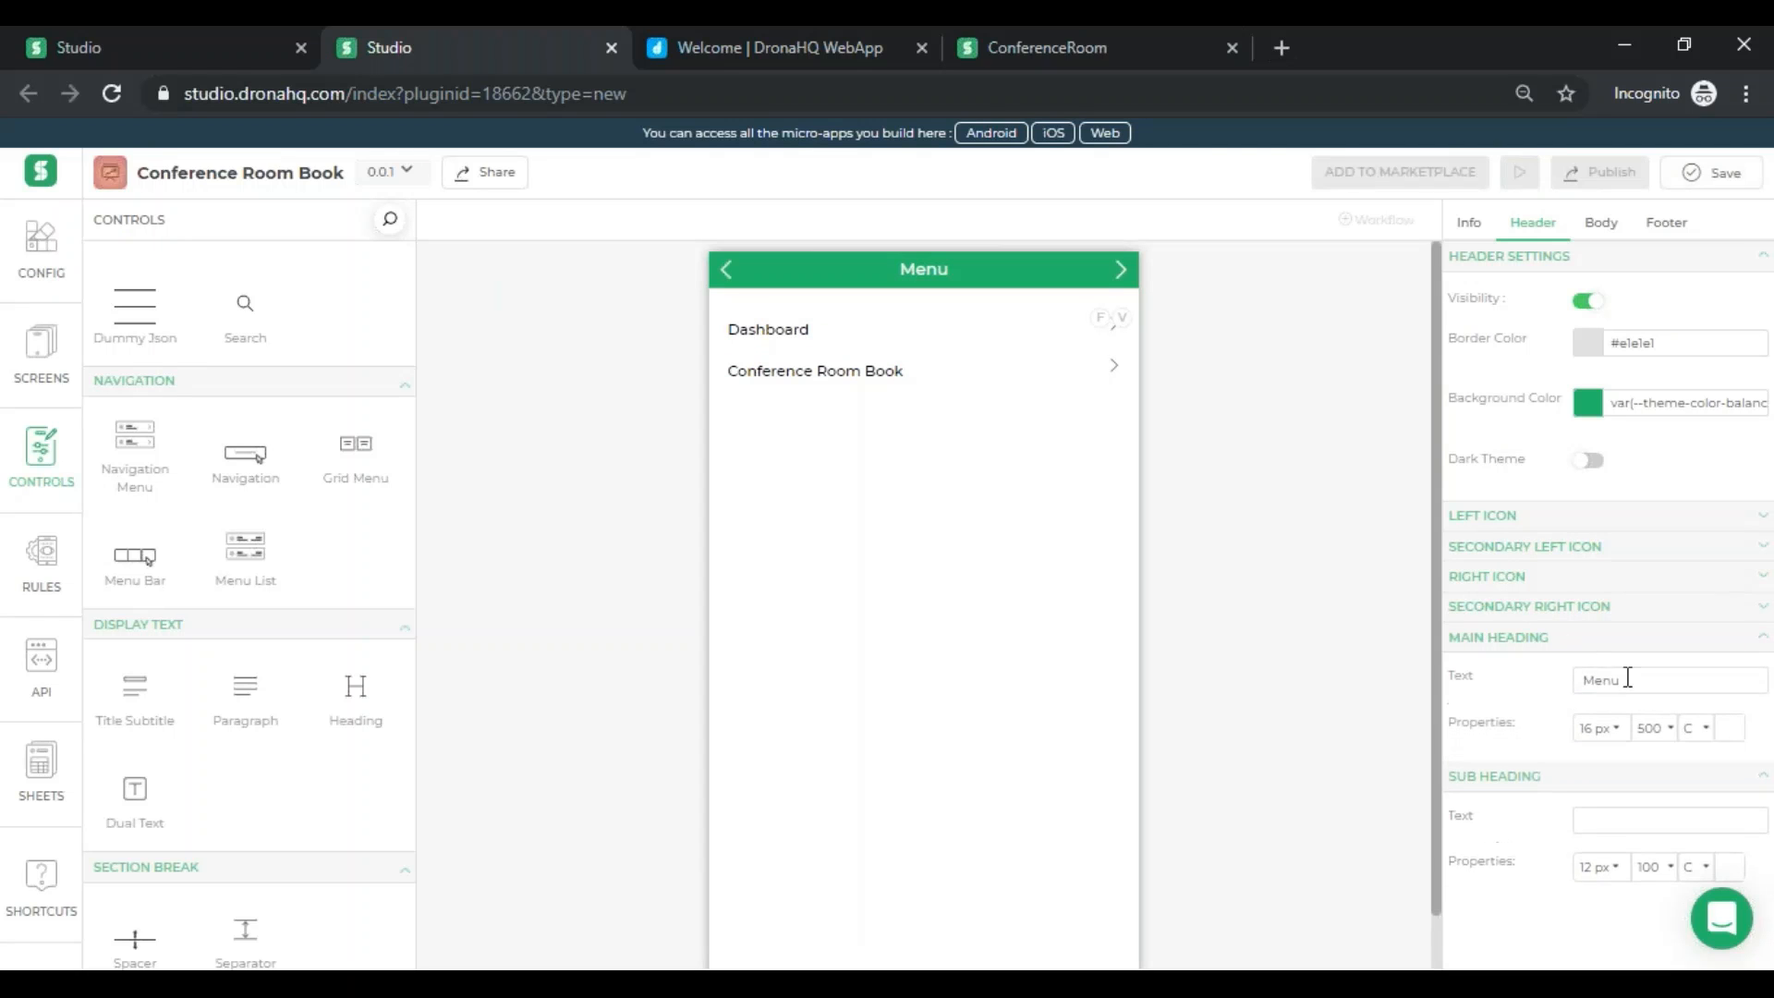
pyautogui.click(1628, 679)
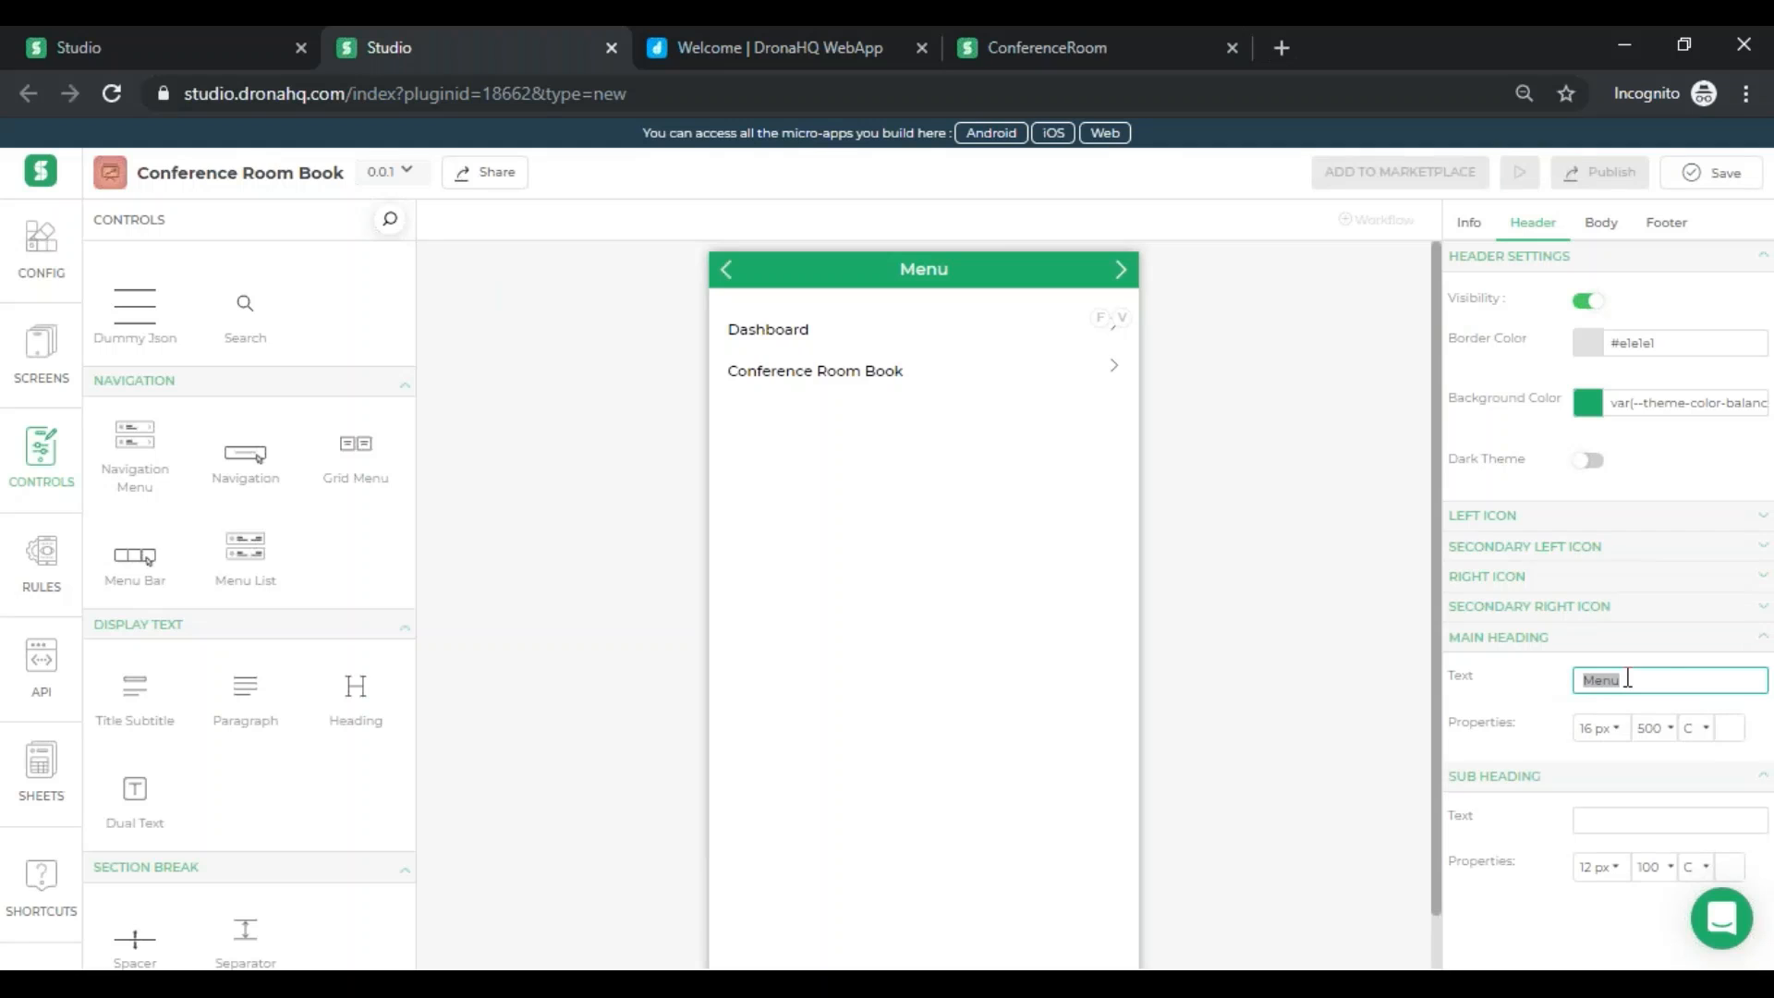
pyautogui.write('Conference R')
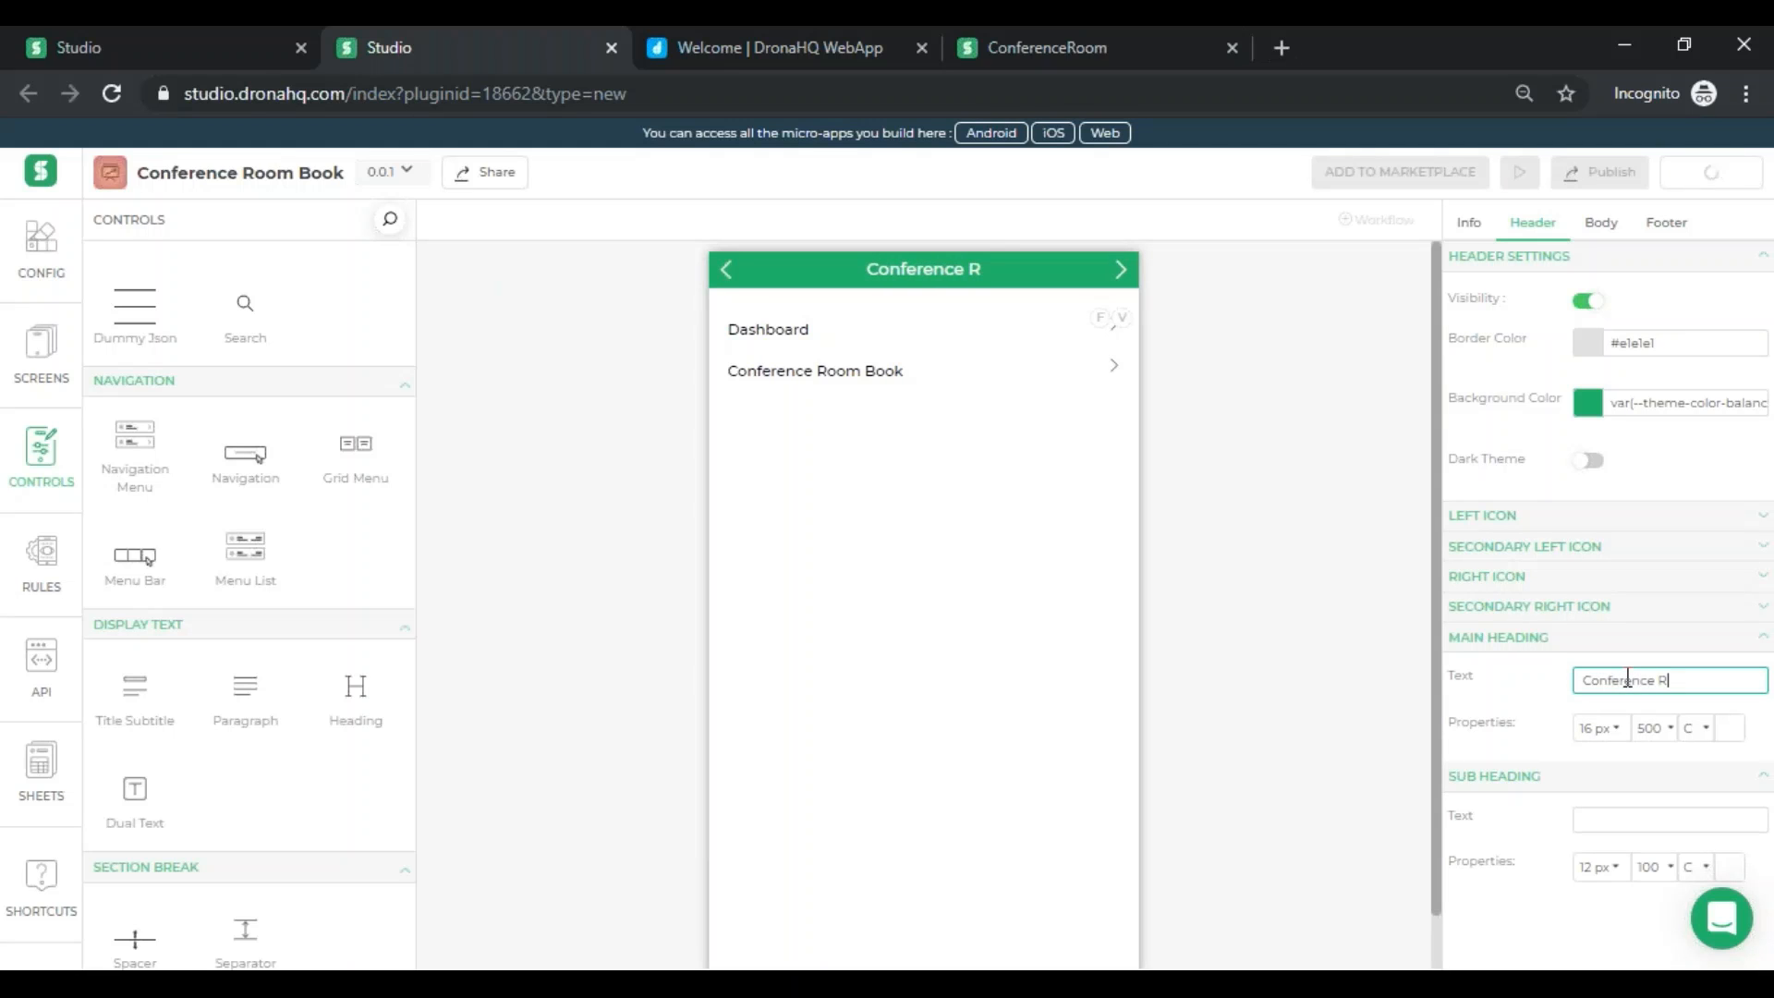
pyautogui.write('oom Booking')
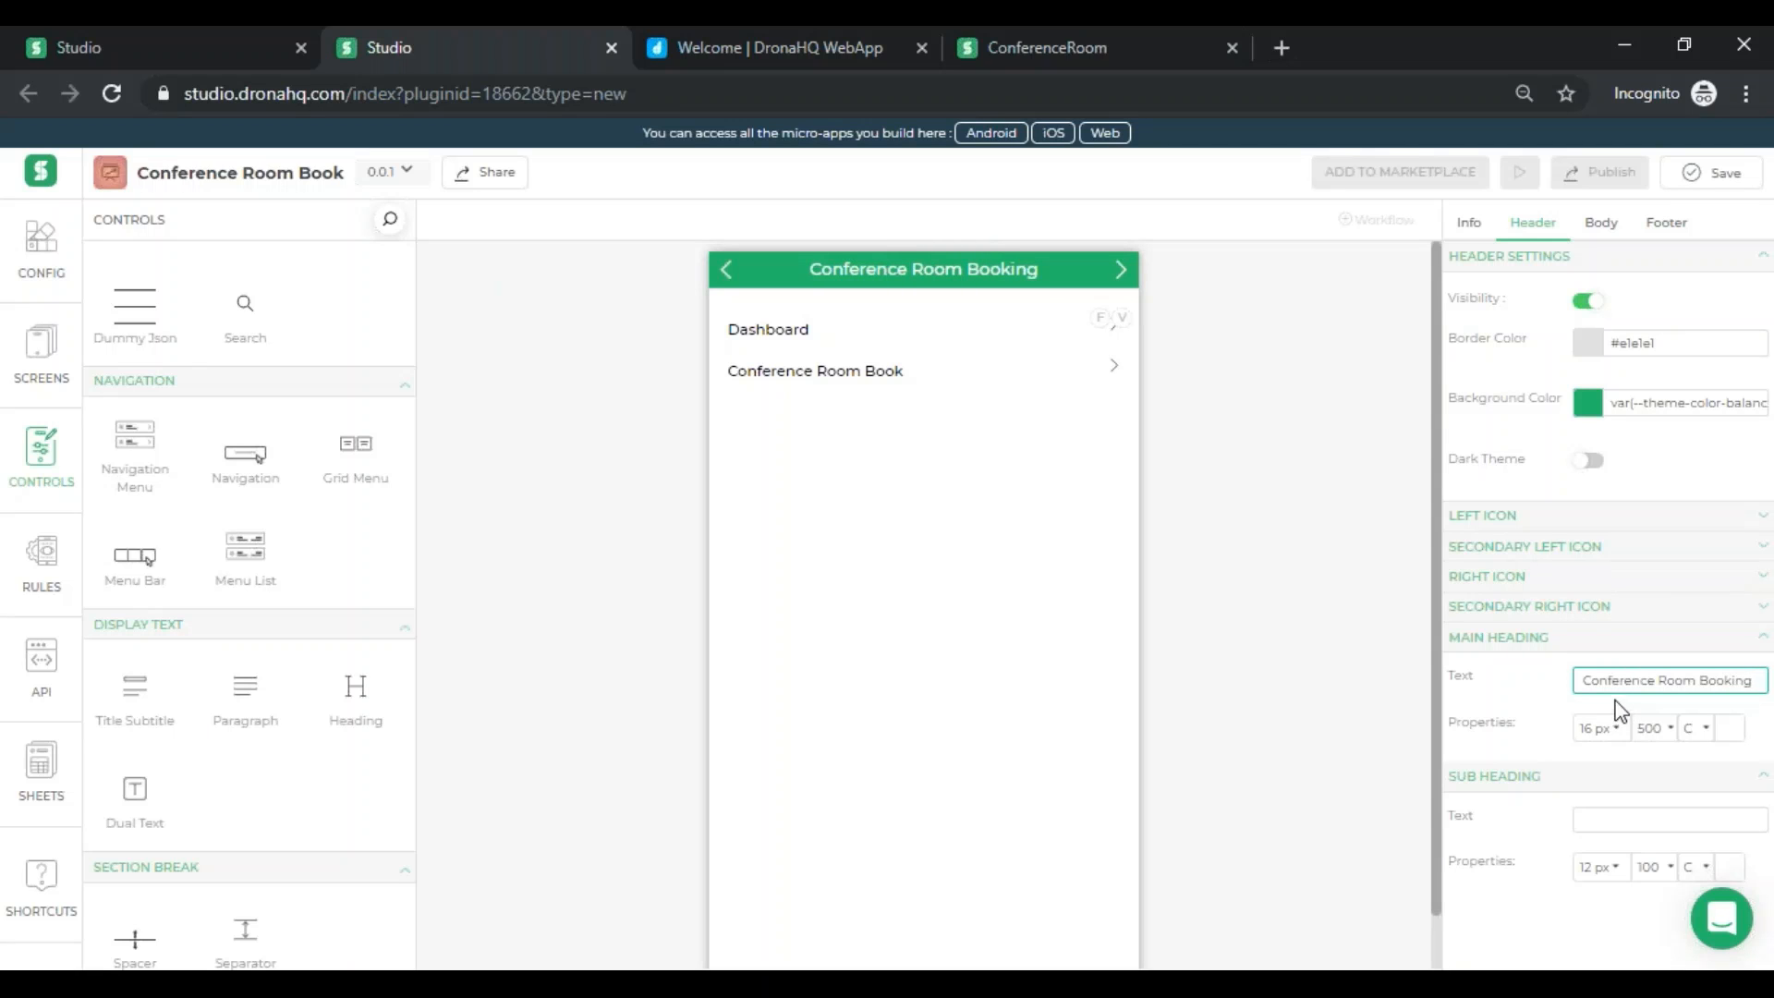
pyautogui.click(1583, 637)
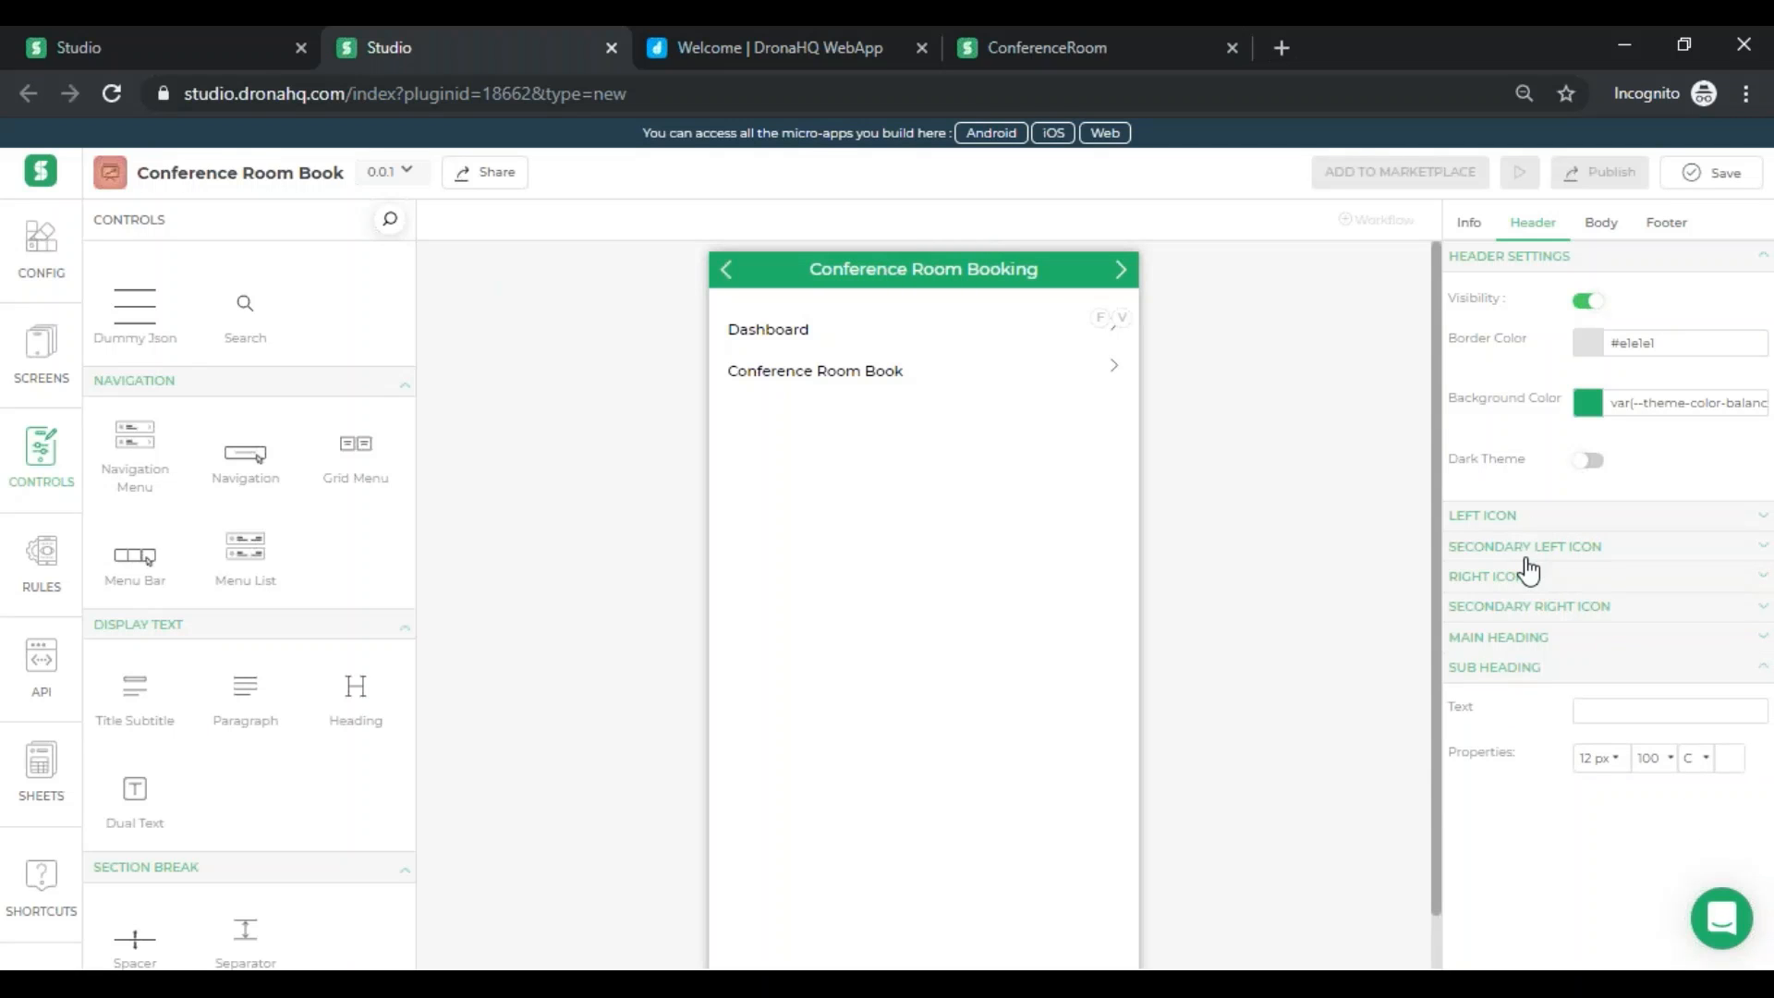
# - Set the action of the header's left icon to Exit App
pyautogui.click(1480, 523)
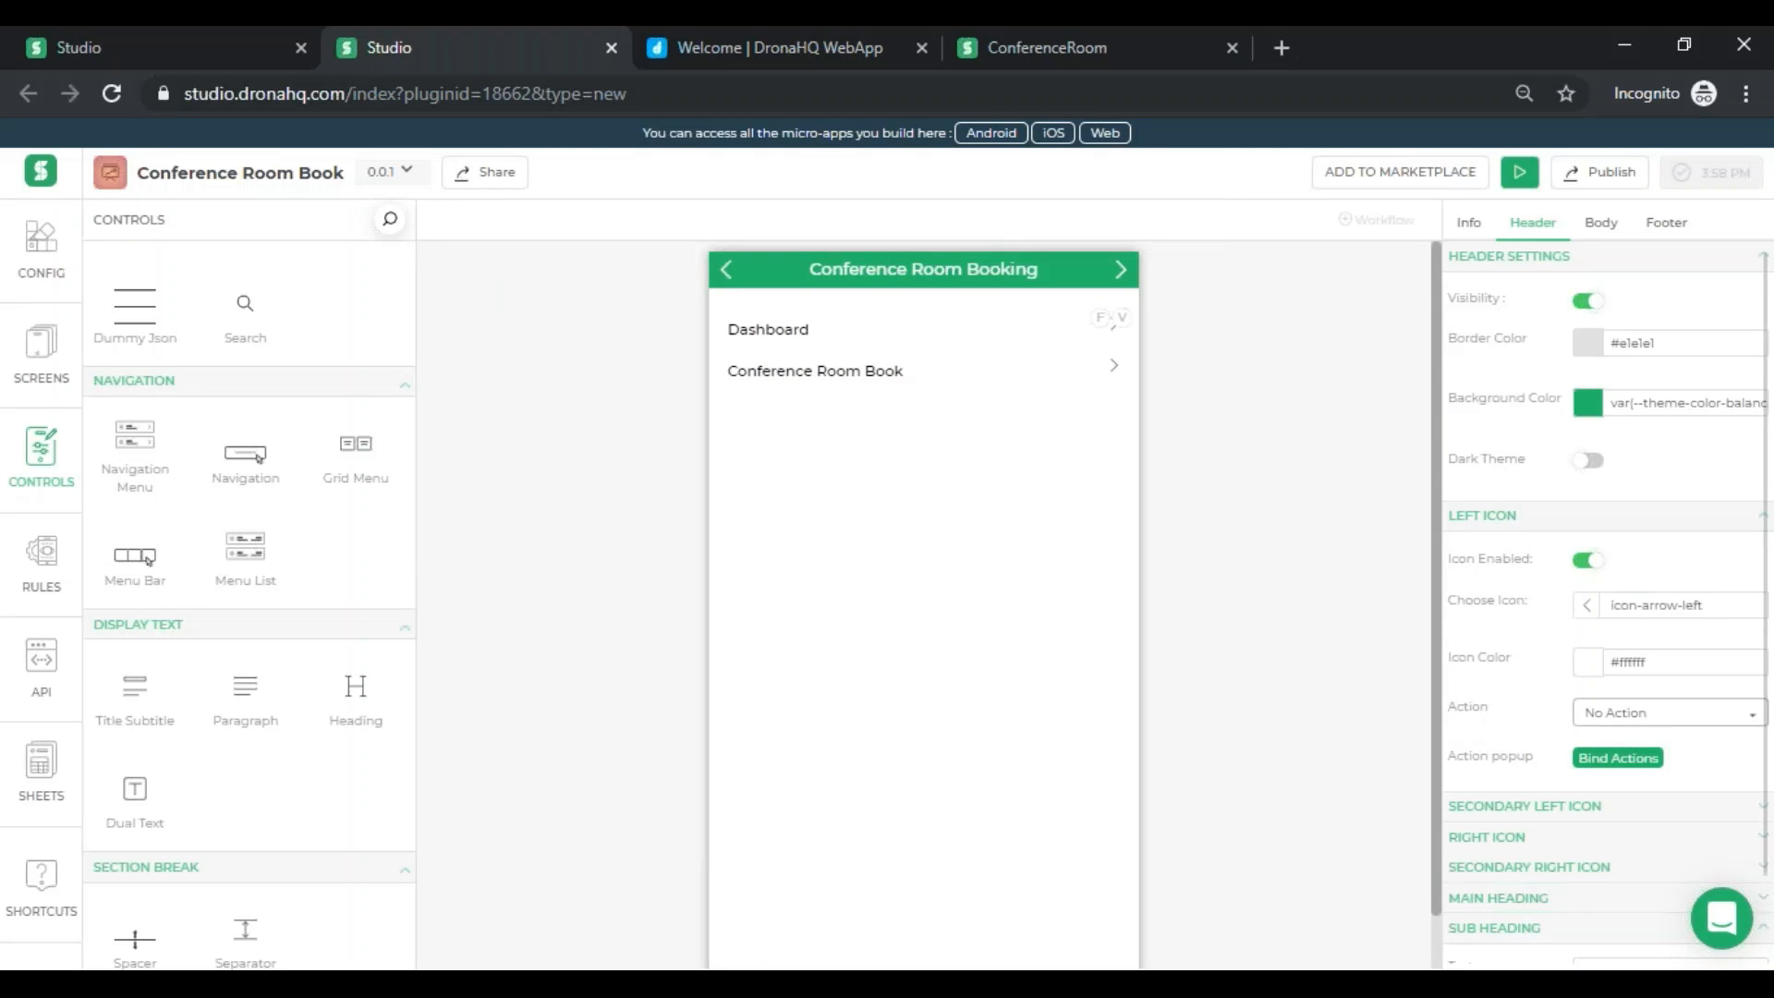
pyautogui.click(1674, 725)
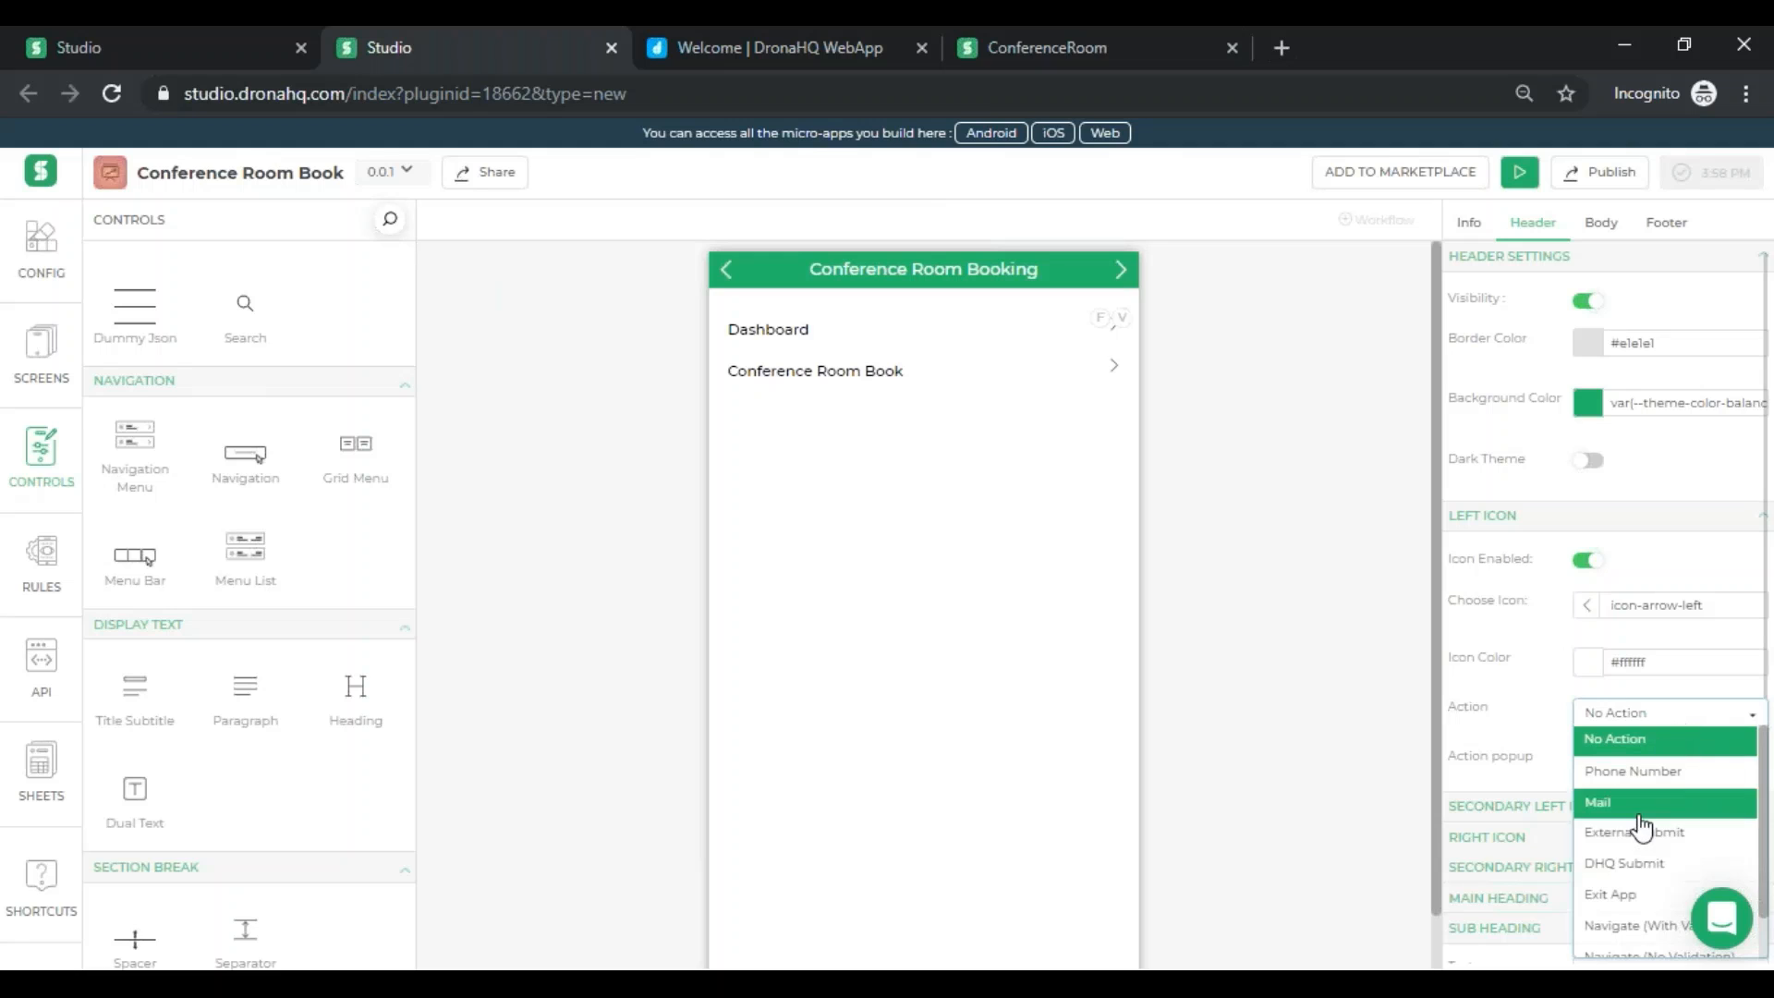
pyautogui.click(1623, 898)
pyautogui.click(1579, 517)
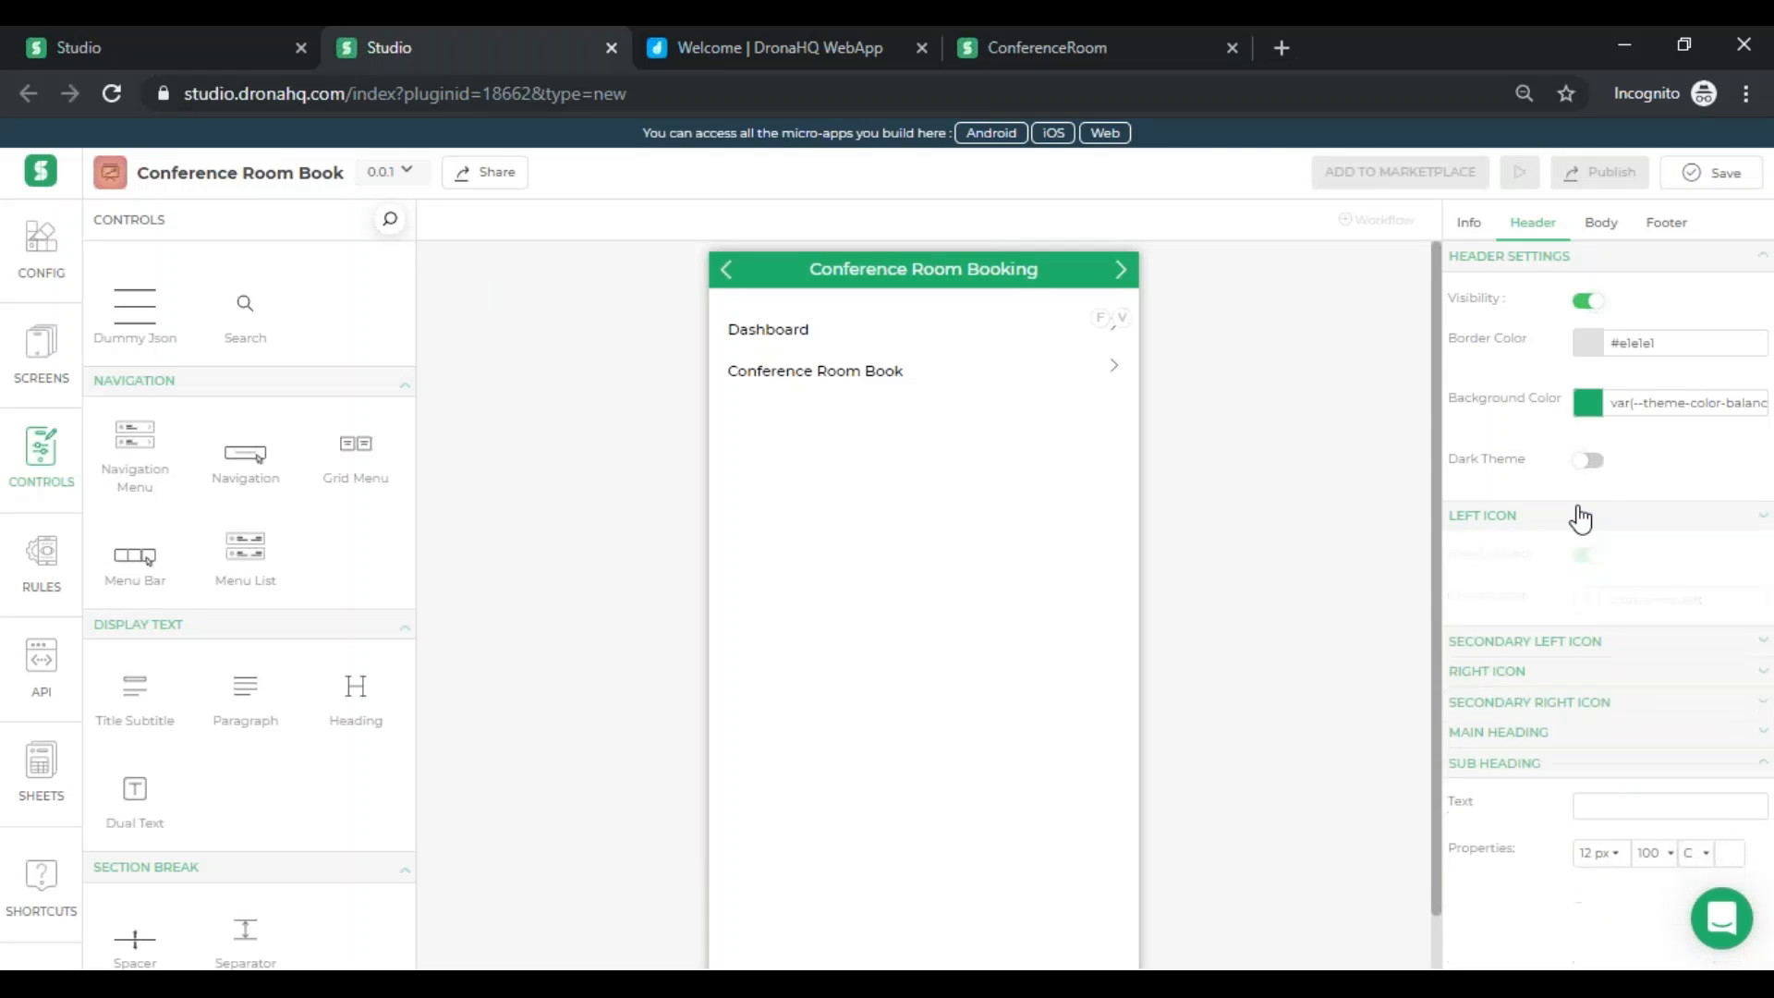
# - Disable the header's right icon and set the header background to the royal purple colour
pyautogui.click(1538, 587)
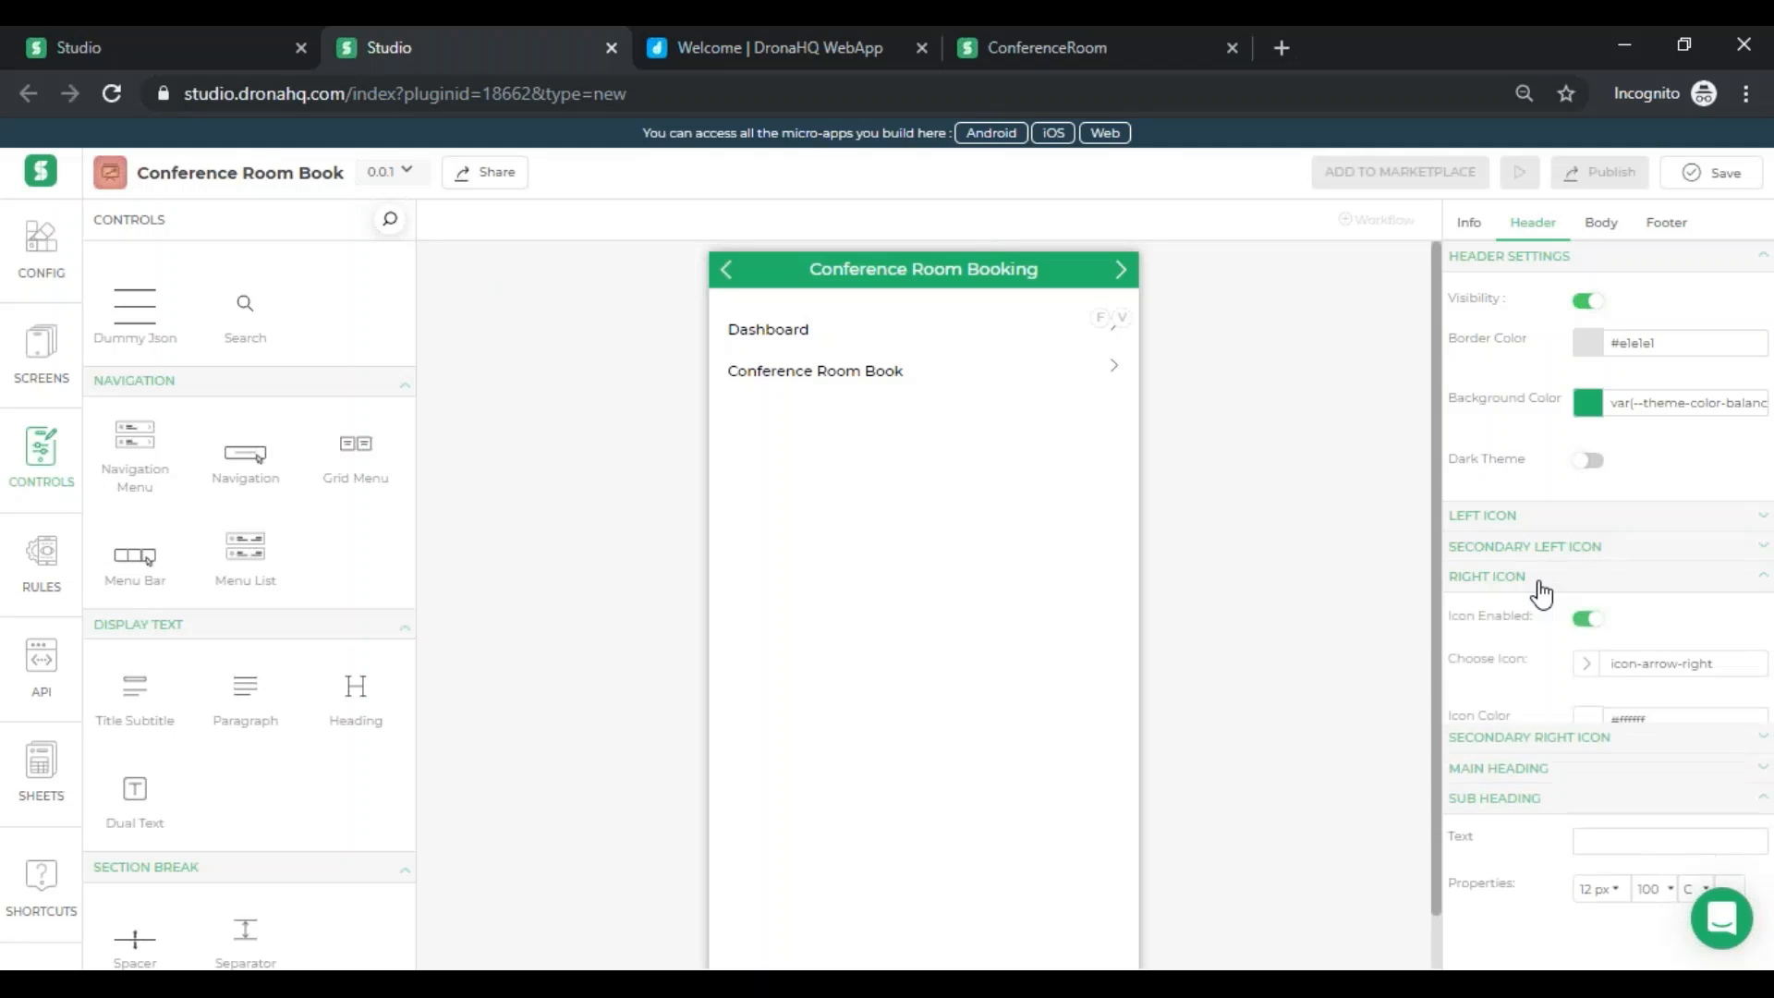
pyautogui.click(1587, 624)
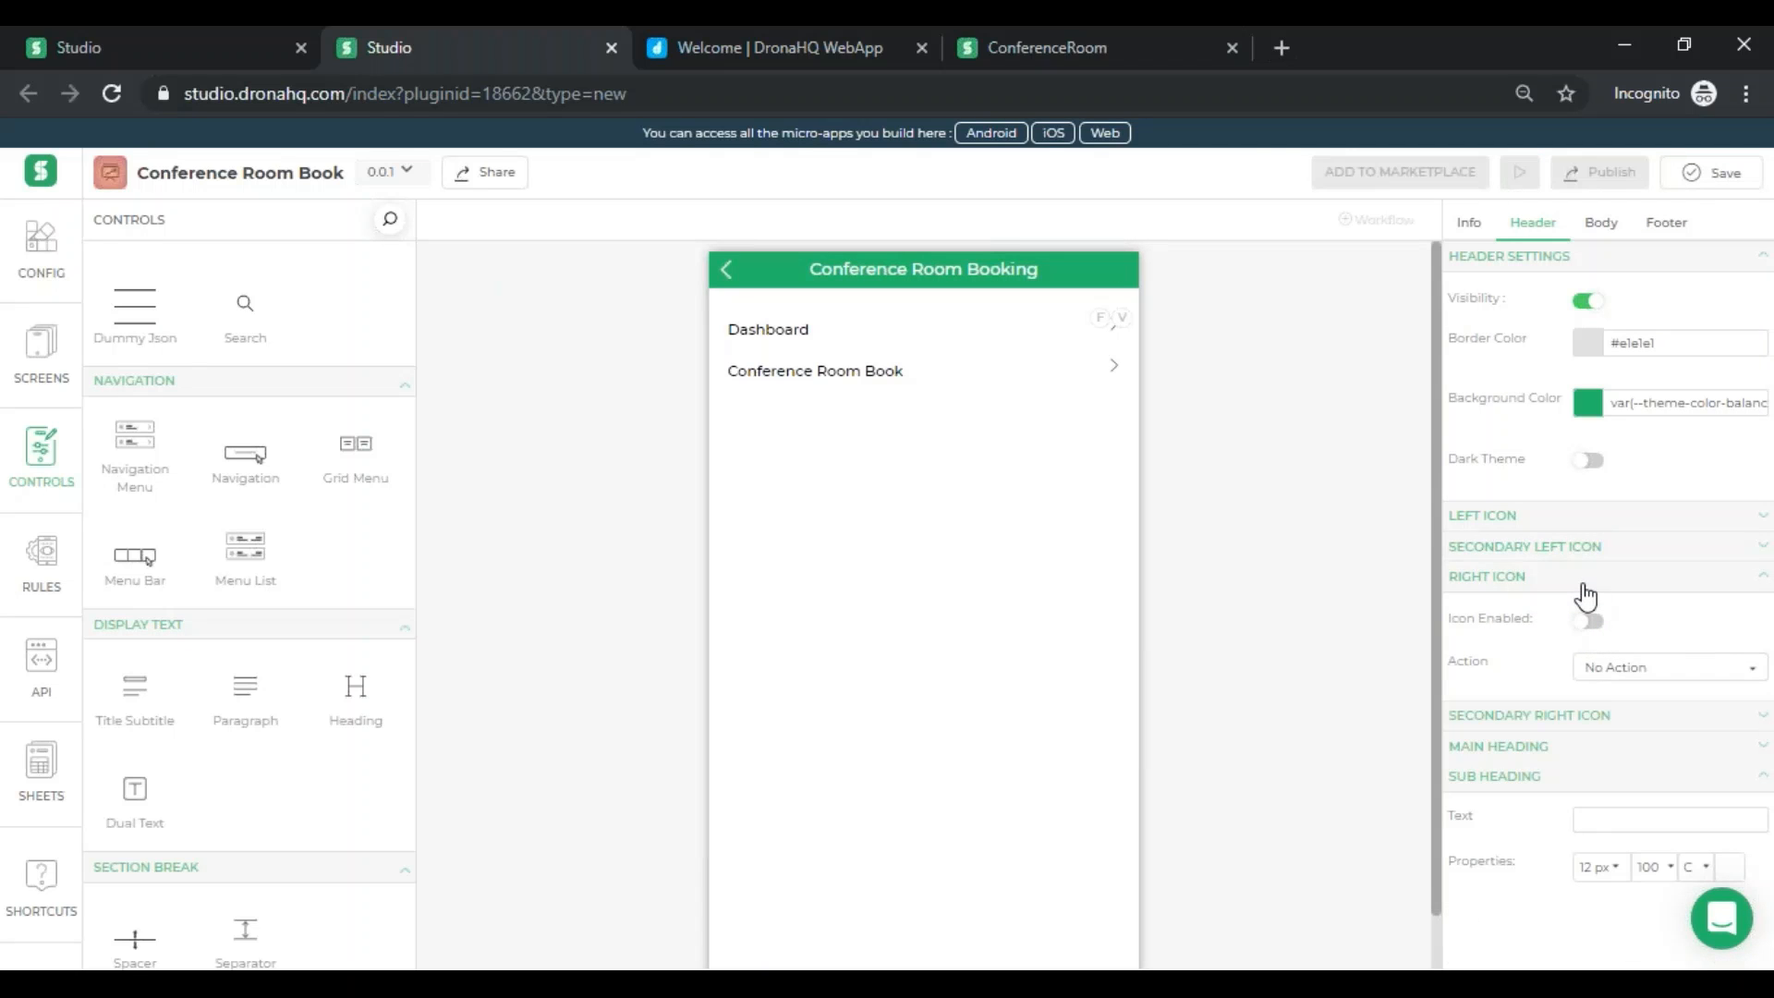
pyautogui.click(1582, 585)
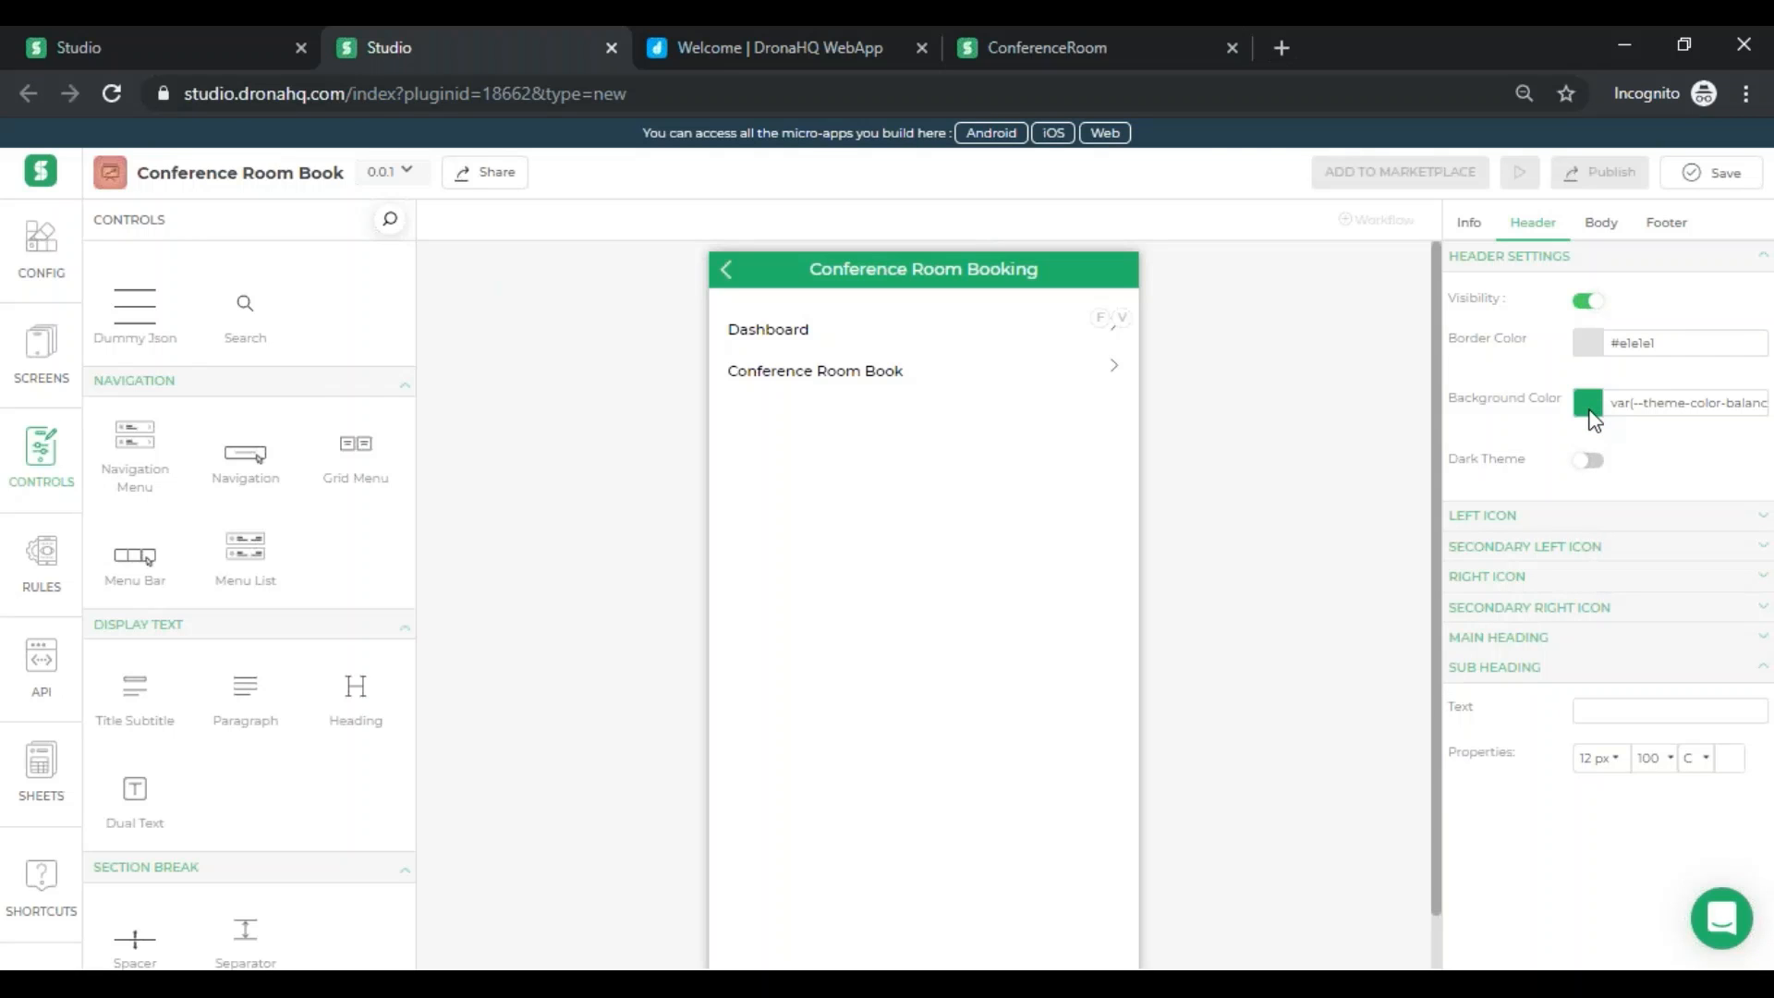
pyautogui.click(1597, 403)
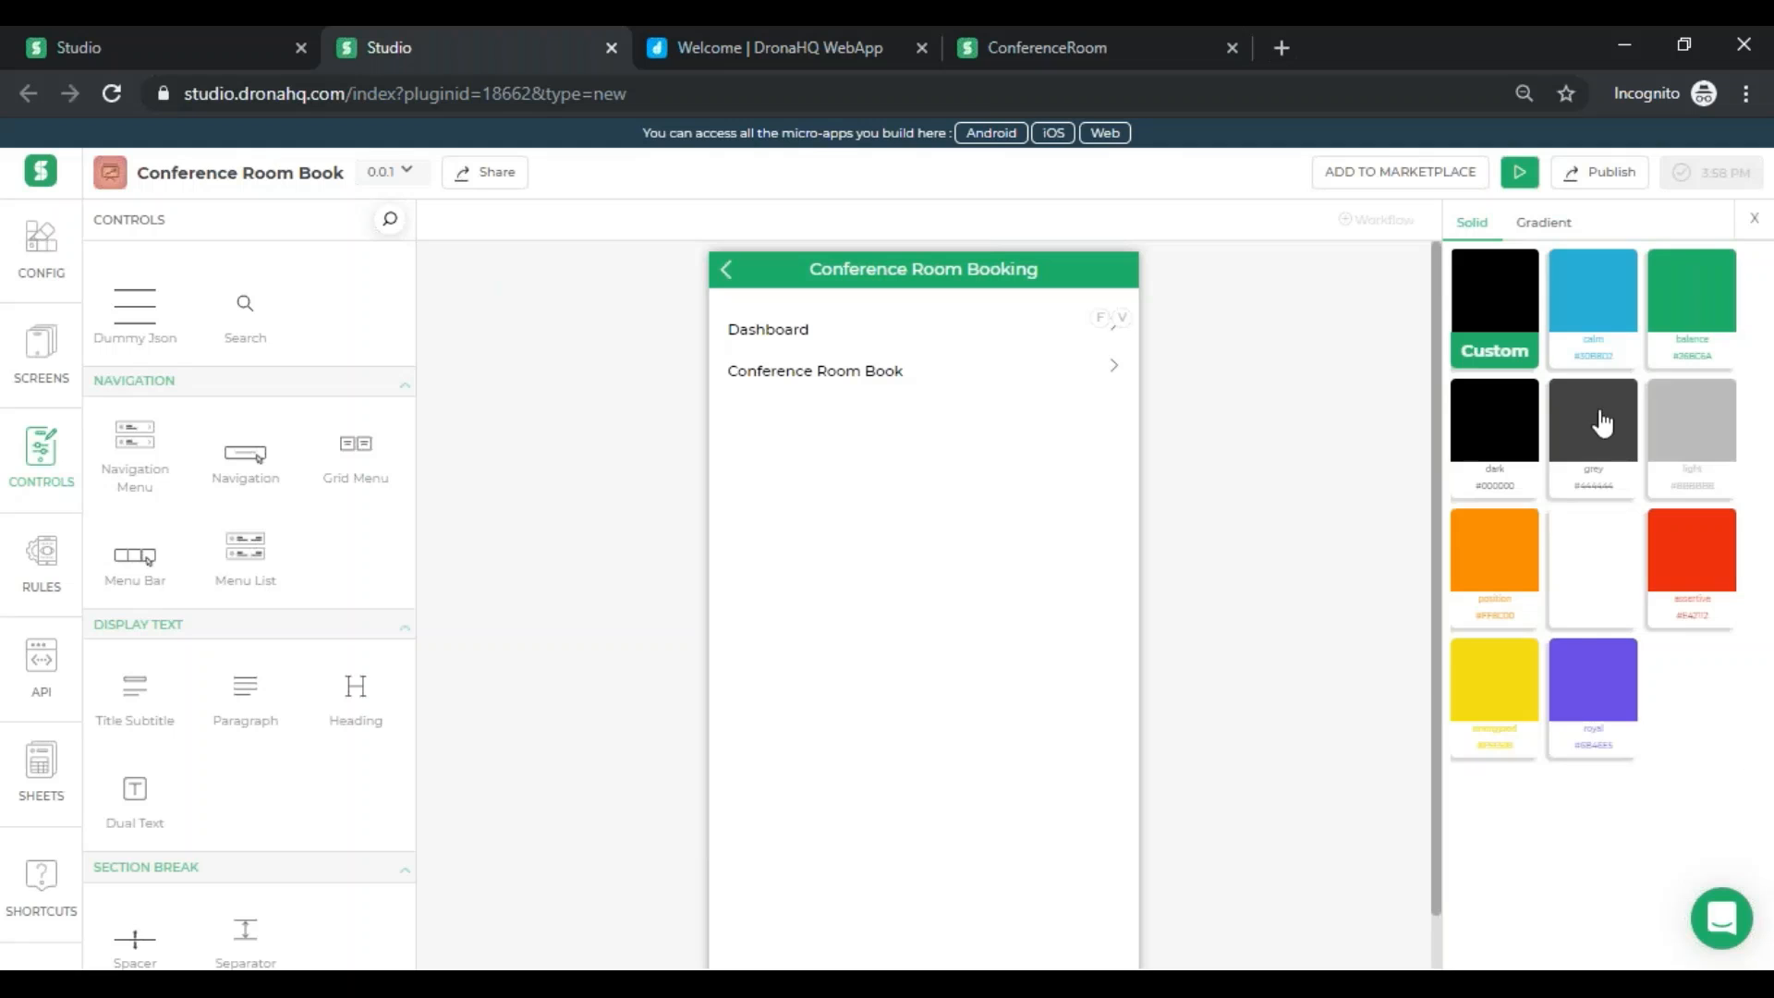
pyautogui.click(1590, 697)
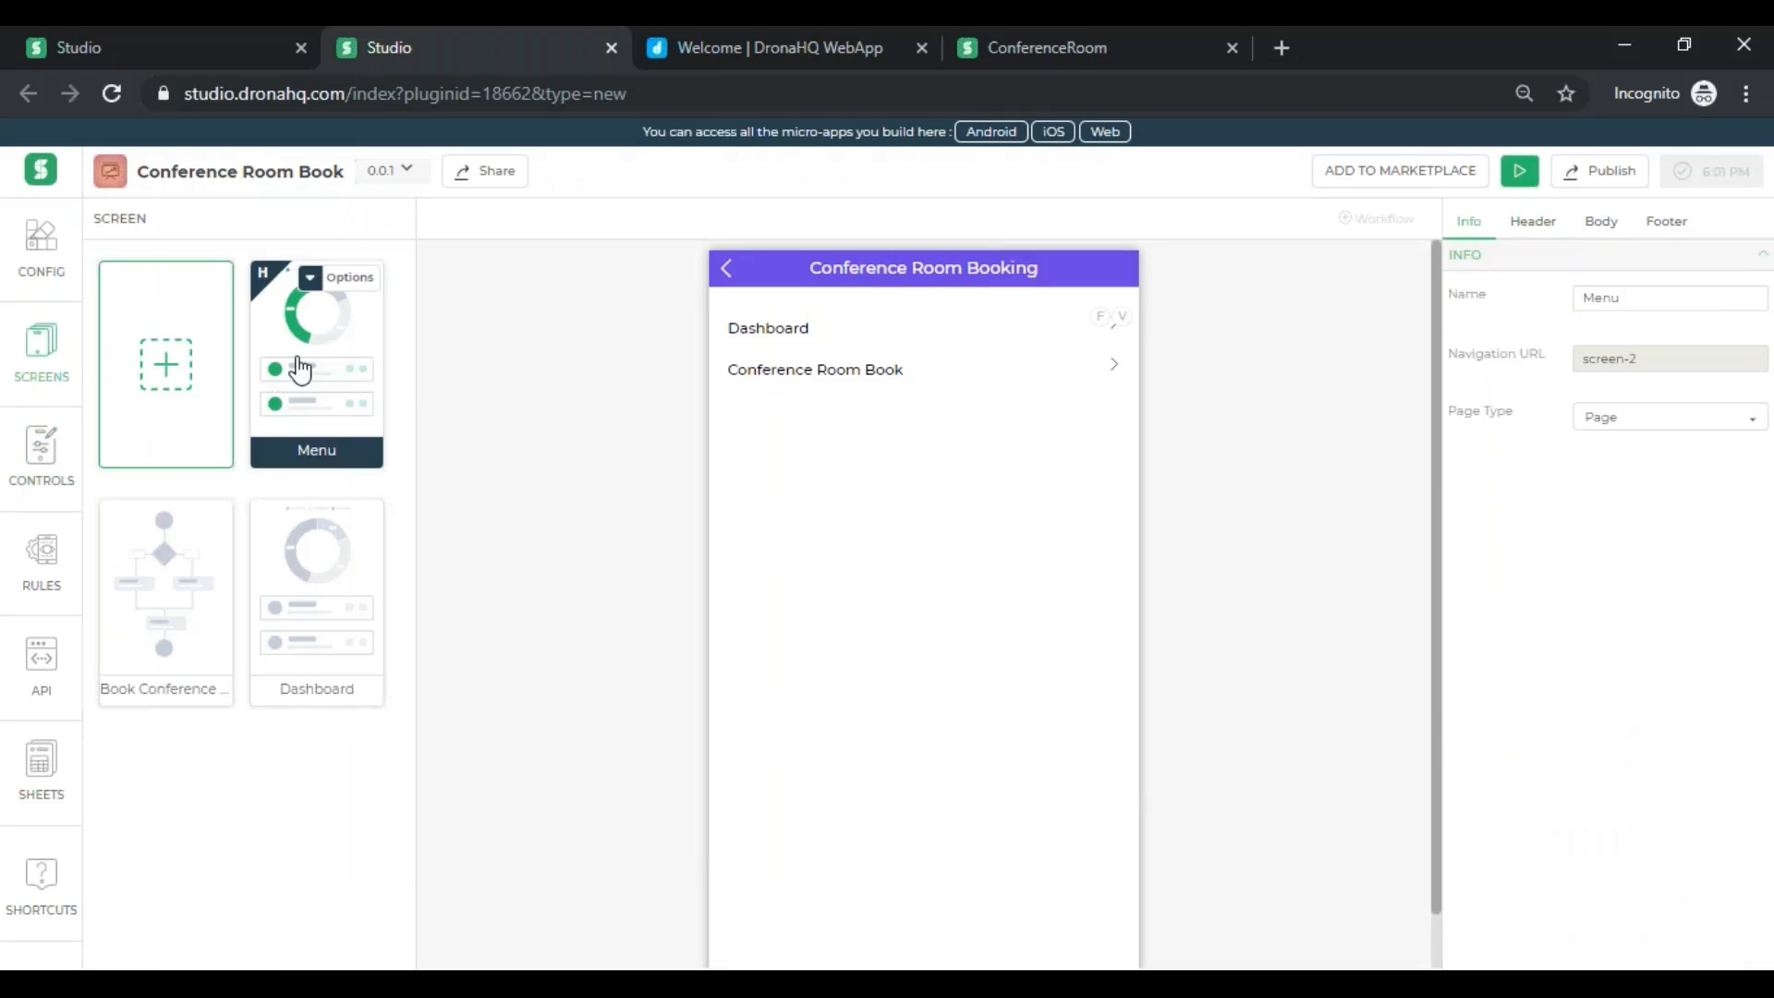
# - Open the Book Conference Room screen
pyautogui.click(188, 596)
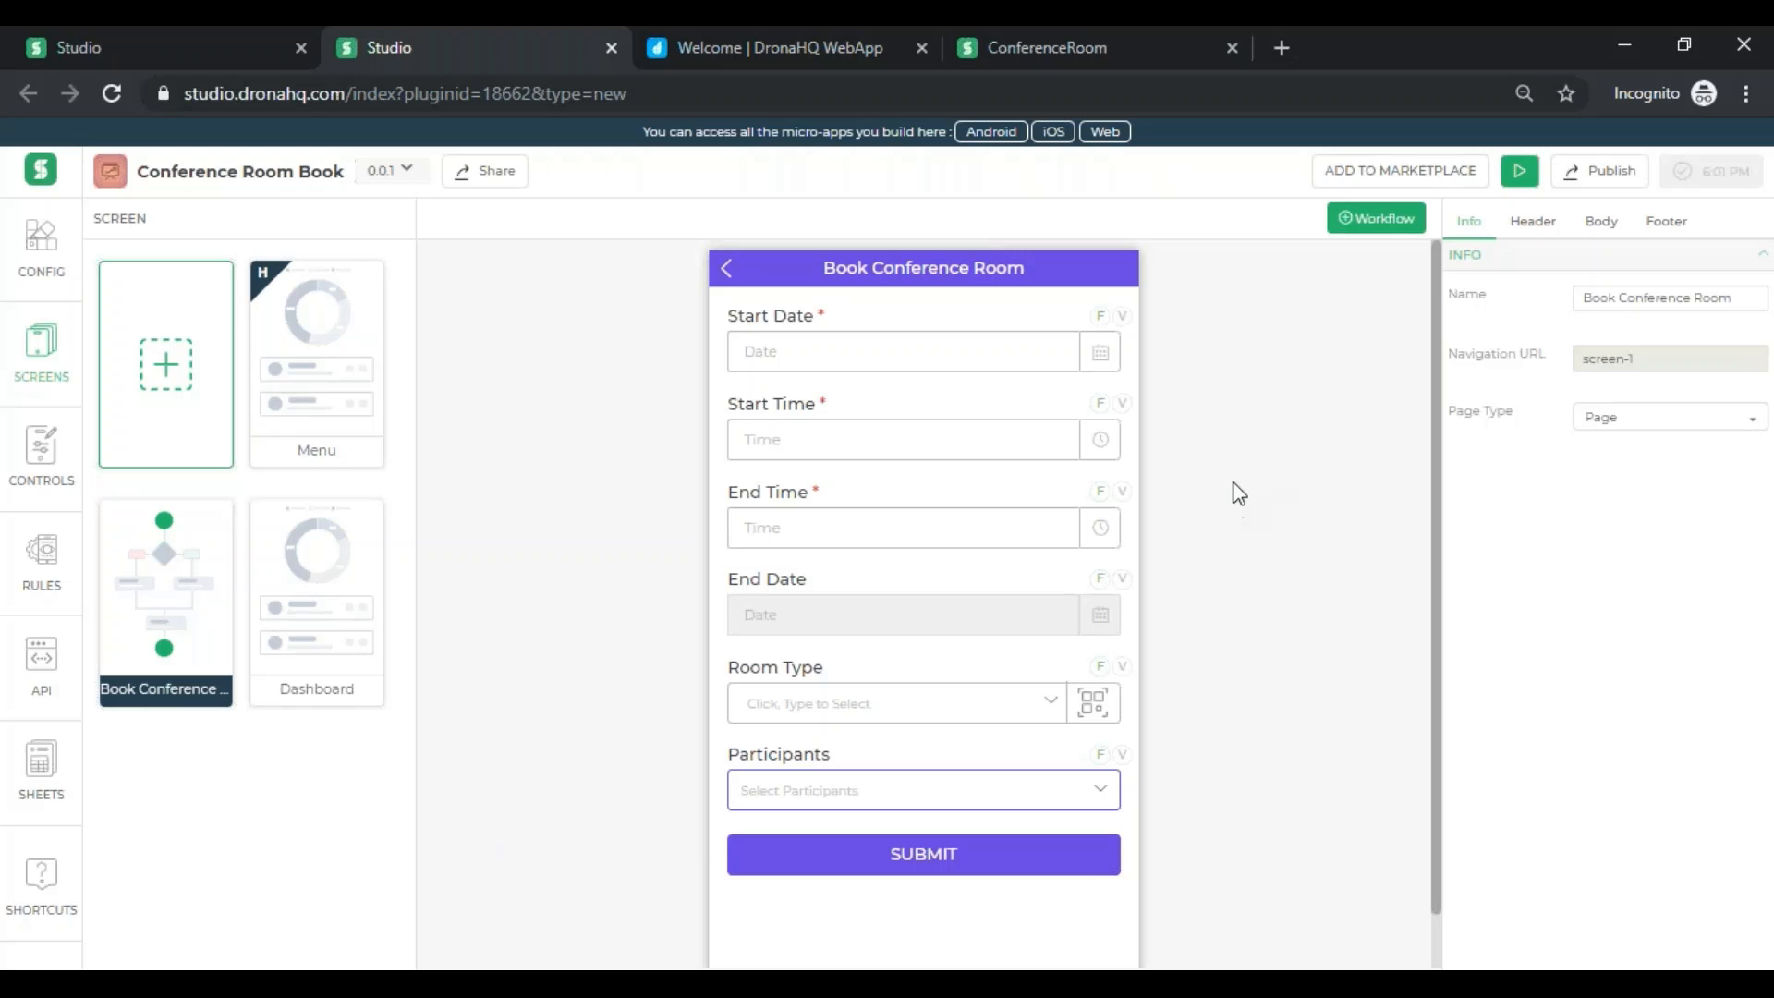
# - Preview the Book Conference Room screen and set the start date to 15/11/2019 and the start time to 06:00 PM
pyautogui.click(1522, 174)
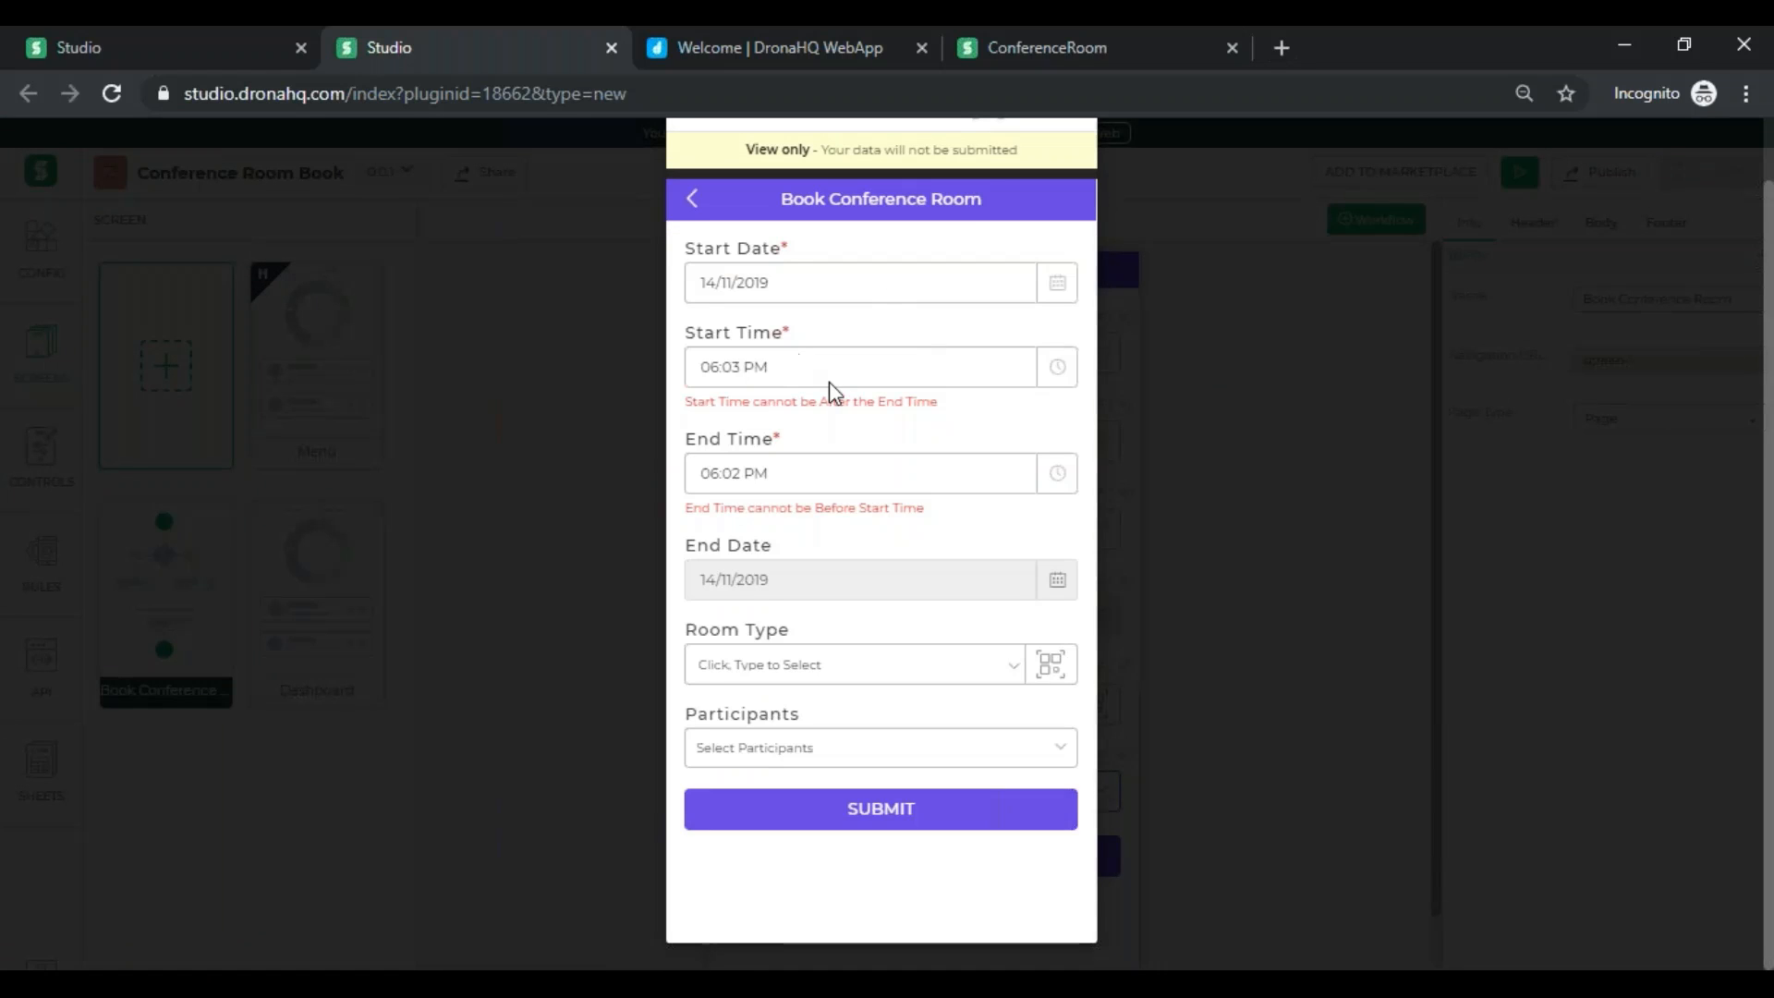
pyautogui.click(1058, 284)
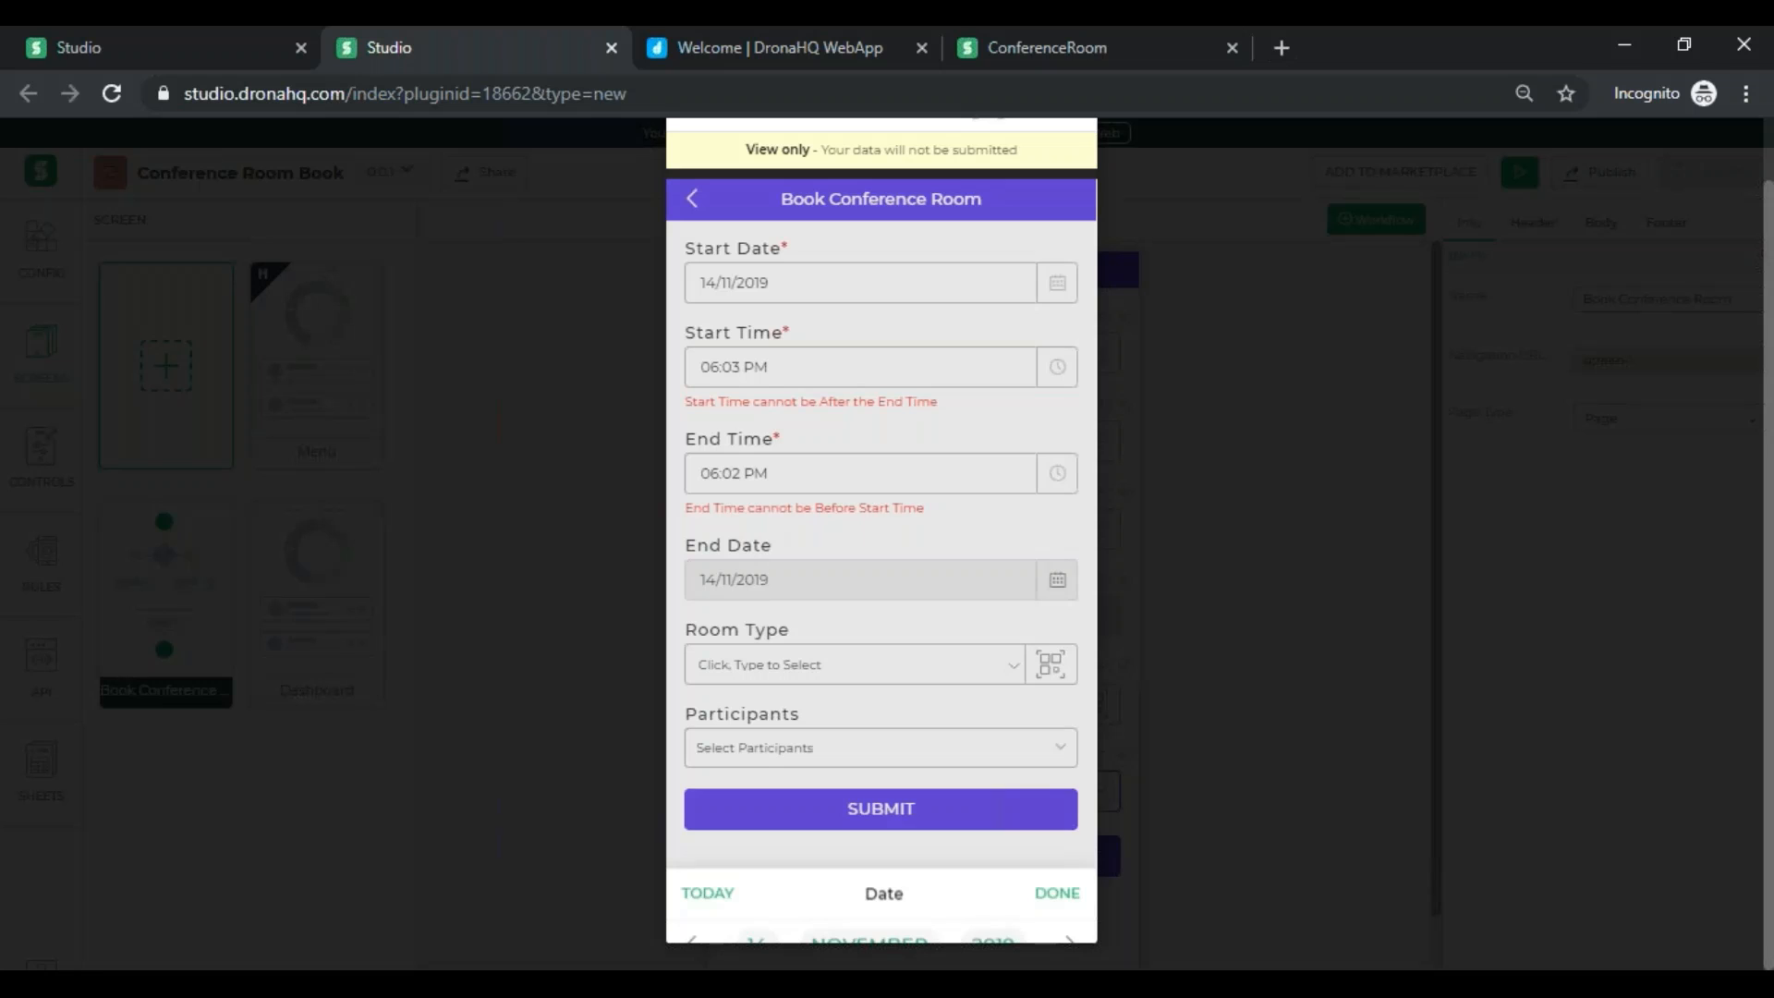
pyautogui.click(938, 887)
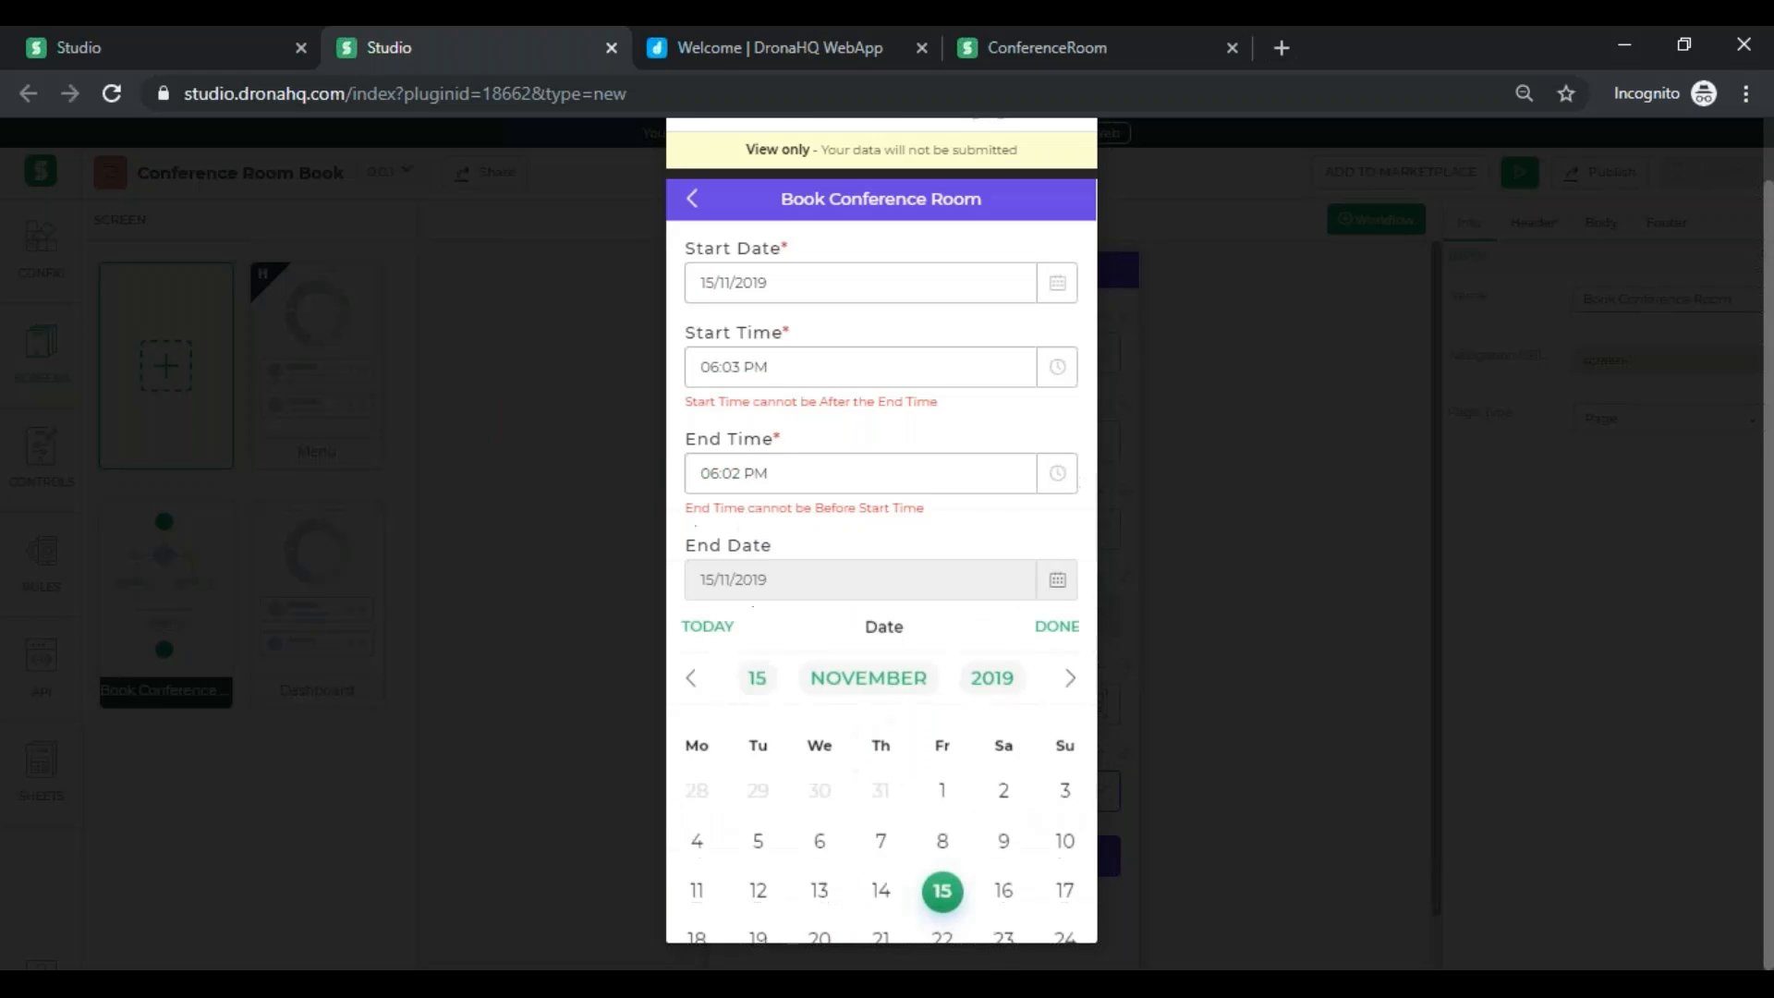
pyautogui.click(907, 367)
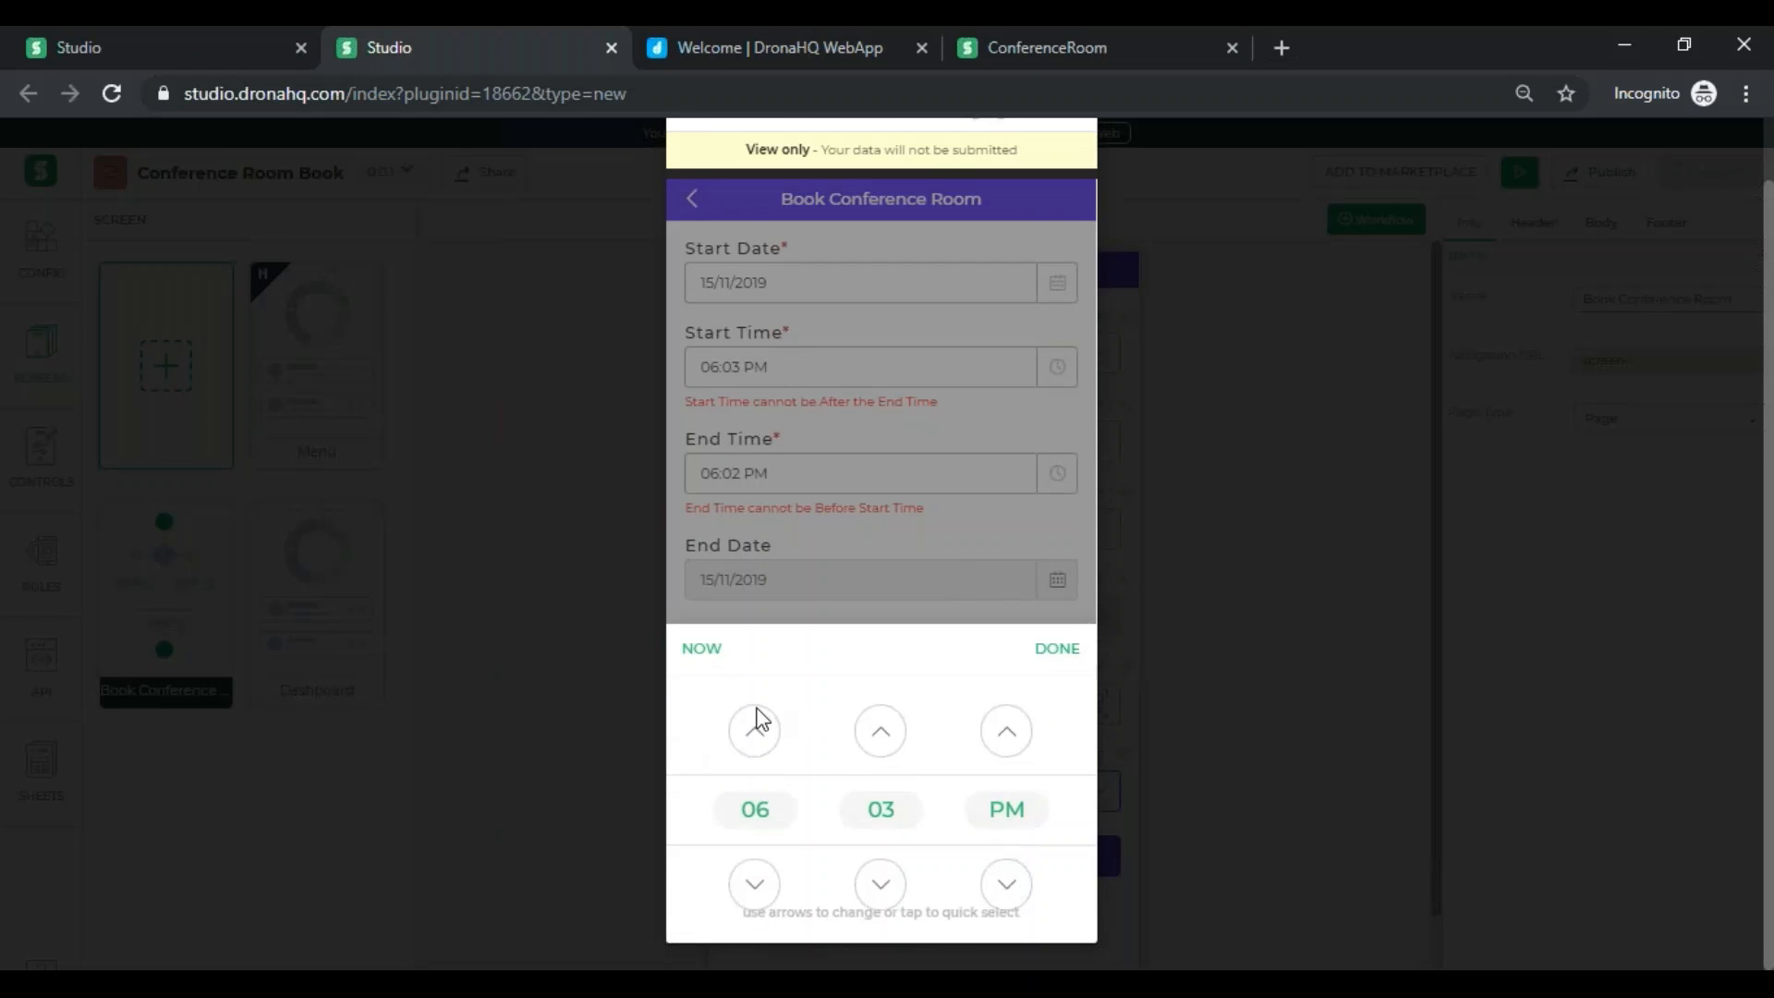
pyautogui.click(880, 884)
pyautogui.click(879, 884)
pyautogui.click(1057, 649)
# - Set the booking's end time to 08:00 PM
pyautogui.click(1057, 457)
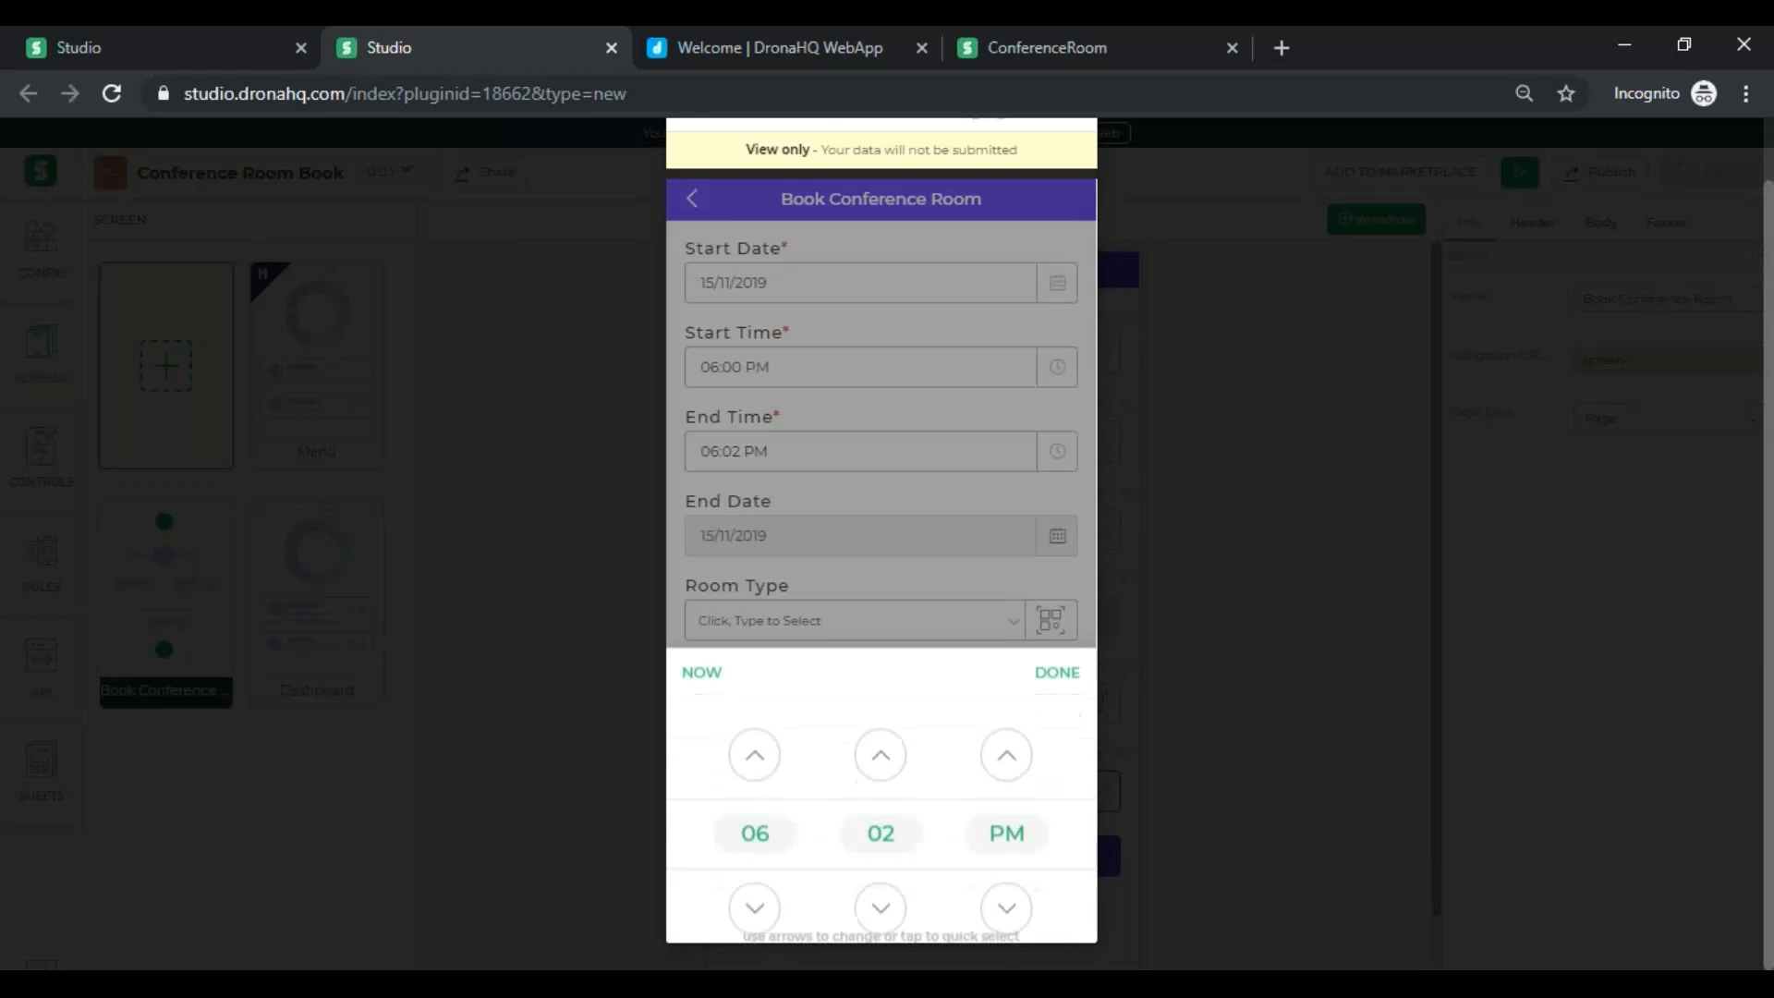
pyautogui.click(755, 731)
pyautogui.click(755, 731)
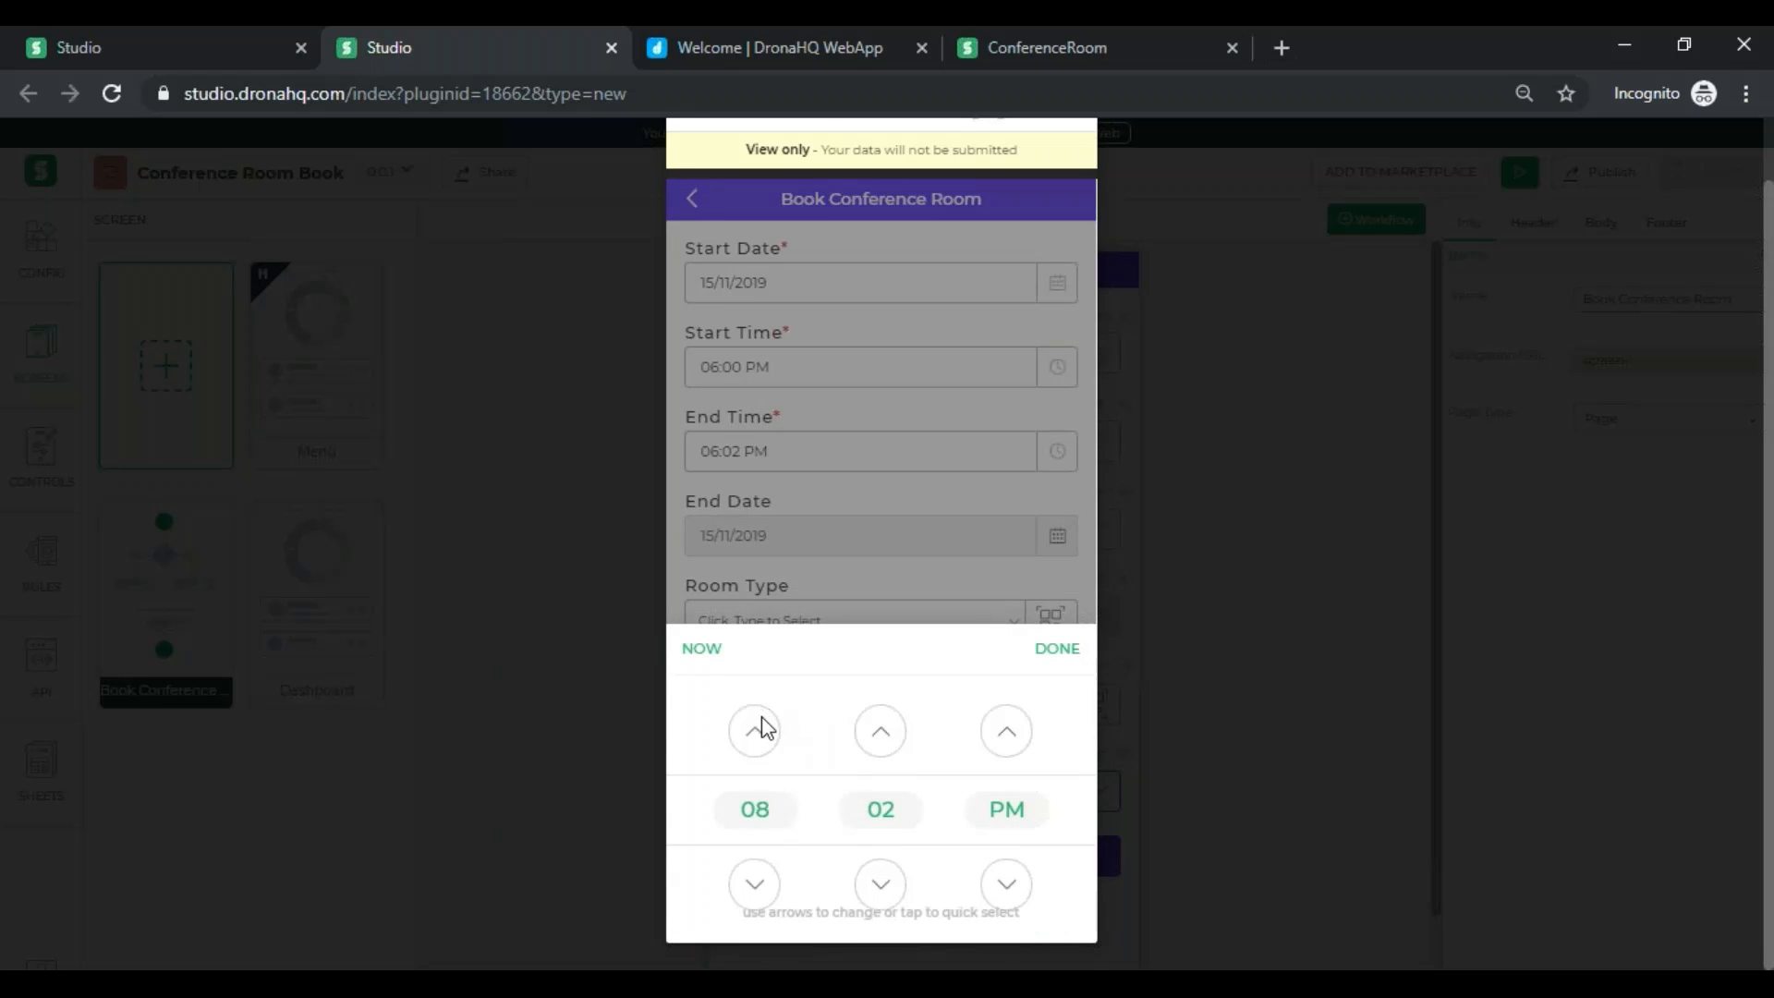
pyautogui.click(870, 893)
pyautogui.click(870, 892)
pyautogui.click(1053, 649)
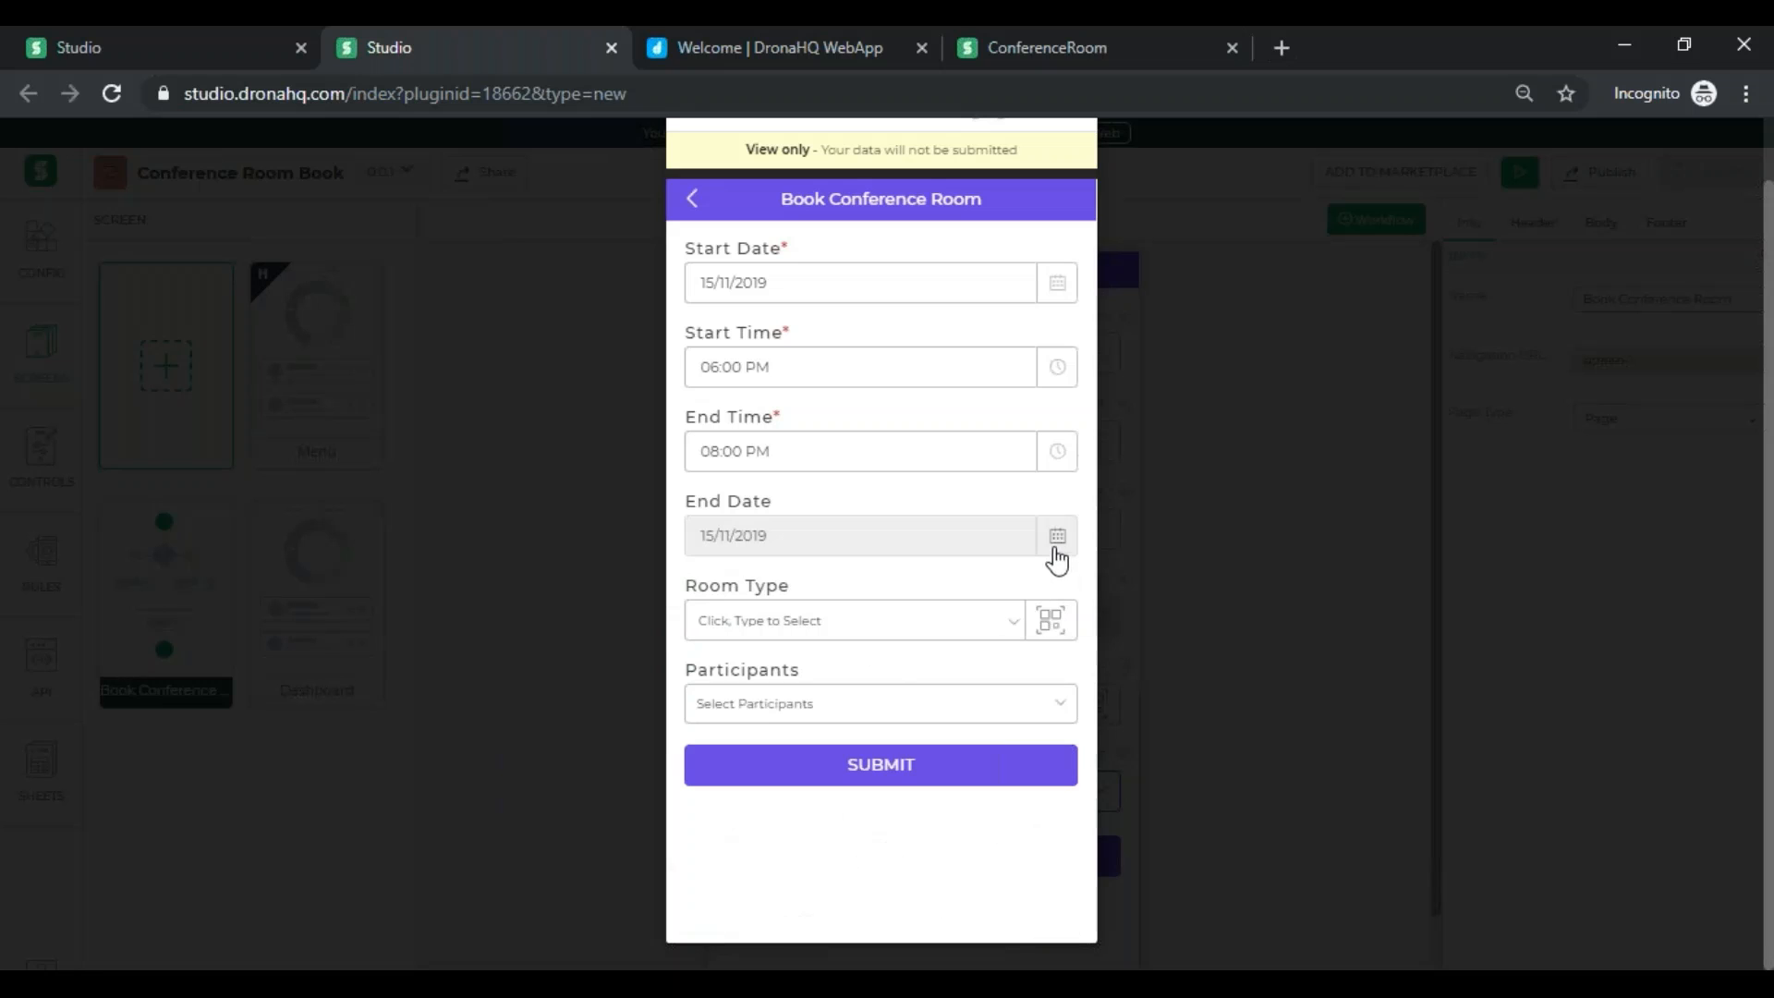
# - Submit the test booking for room type Conference 2 with the first two listed participants and acknowledge the confirmation
pyautogui.click(890, 621)
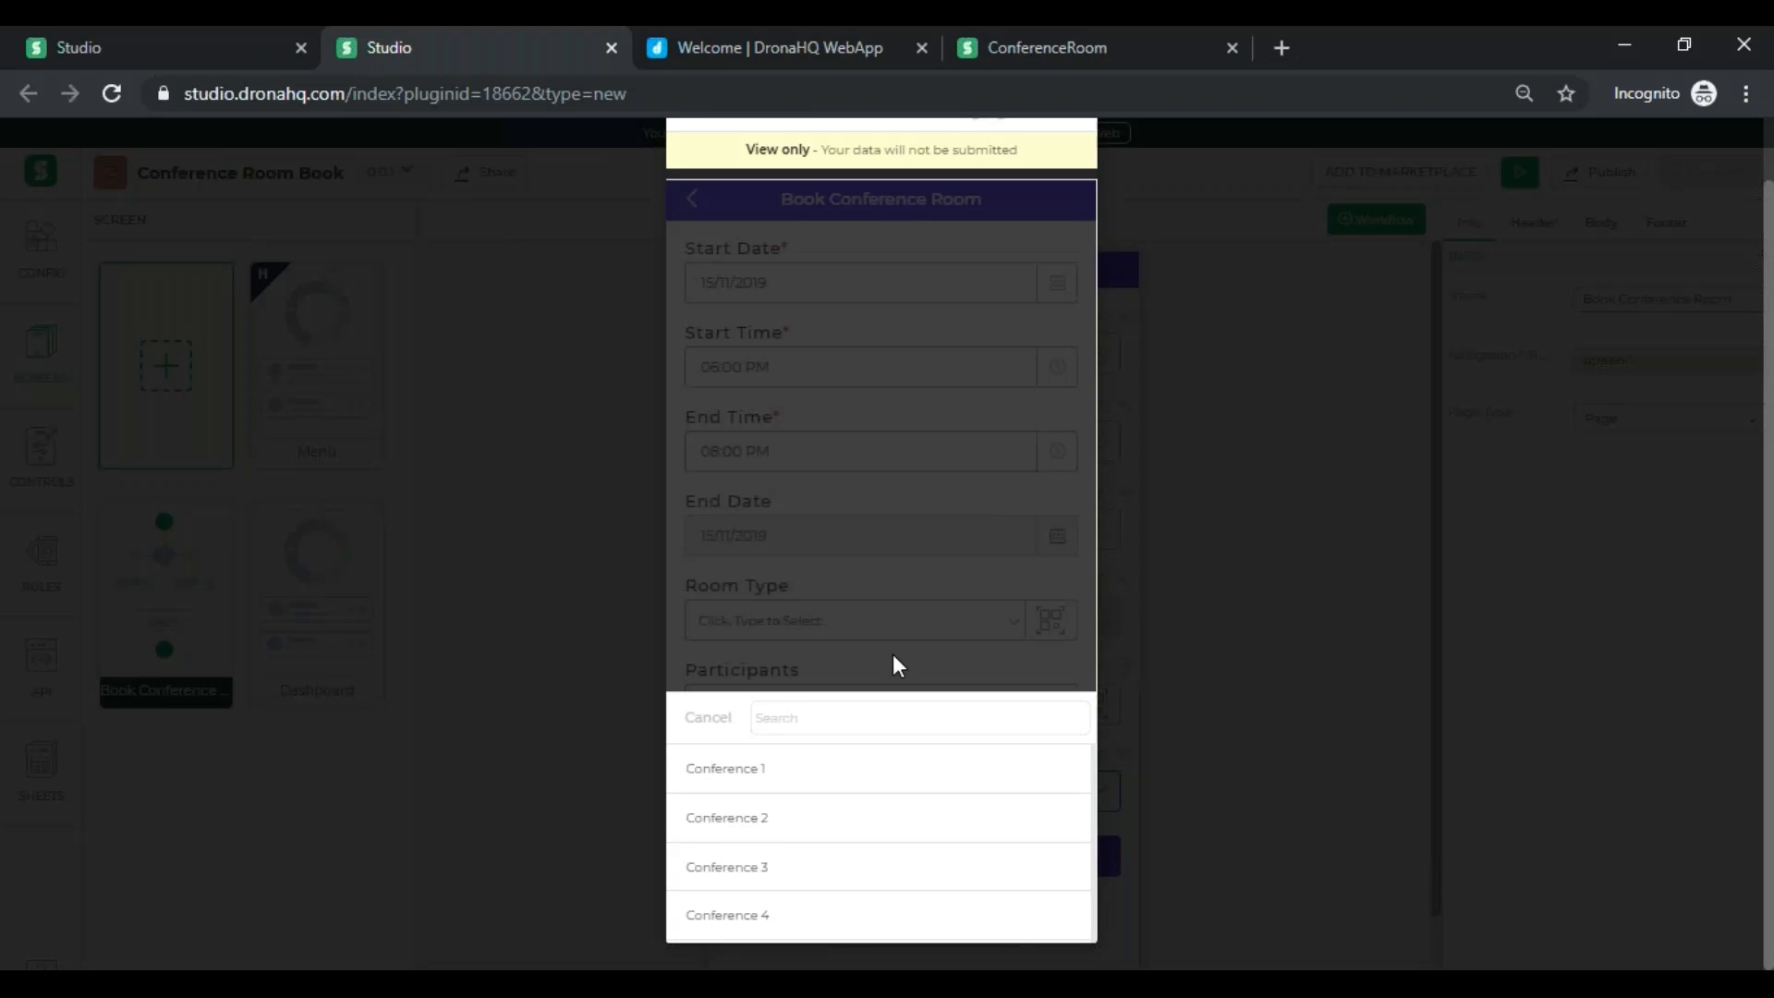
pyautogui.click(789, 819)
pyautogui.click(966, 706)
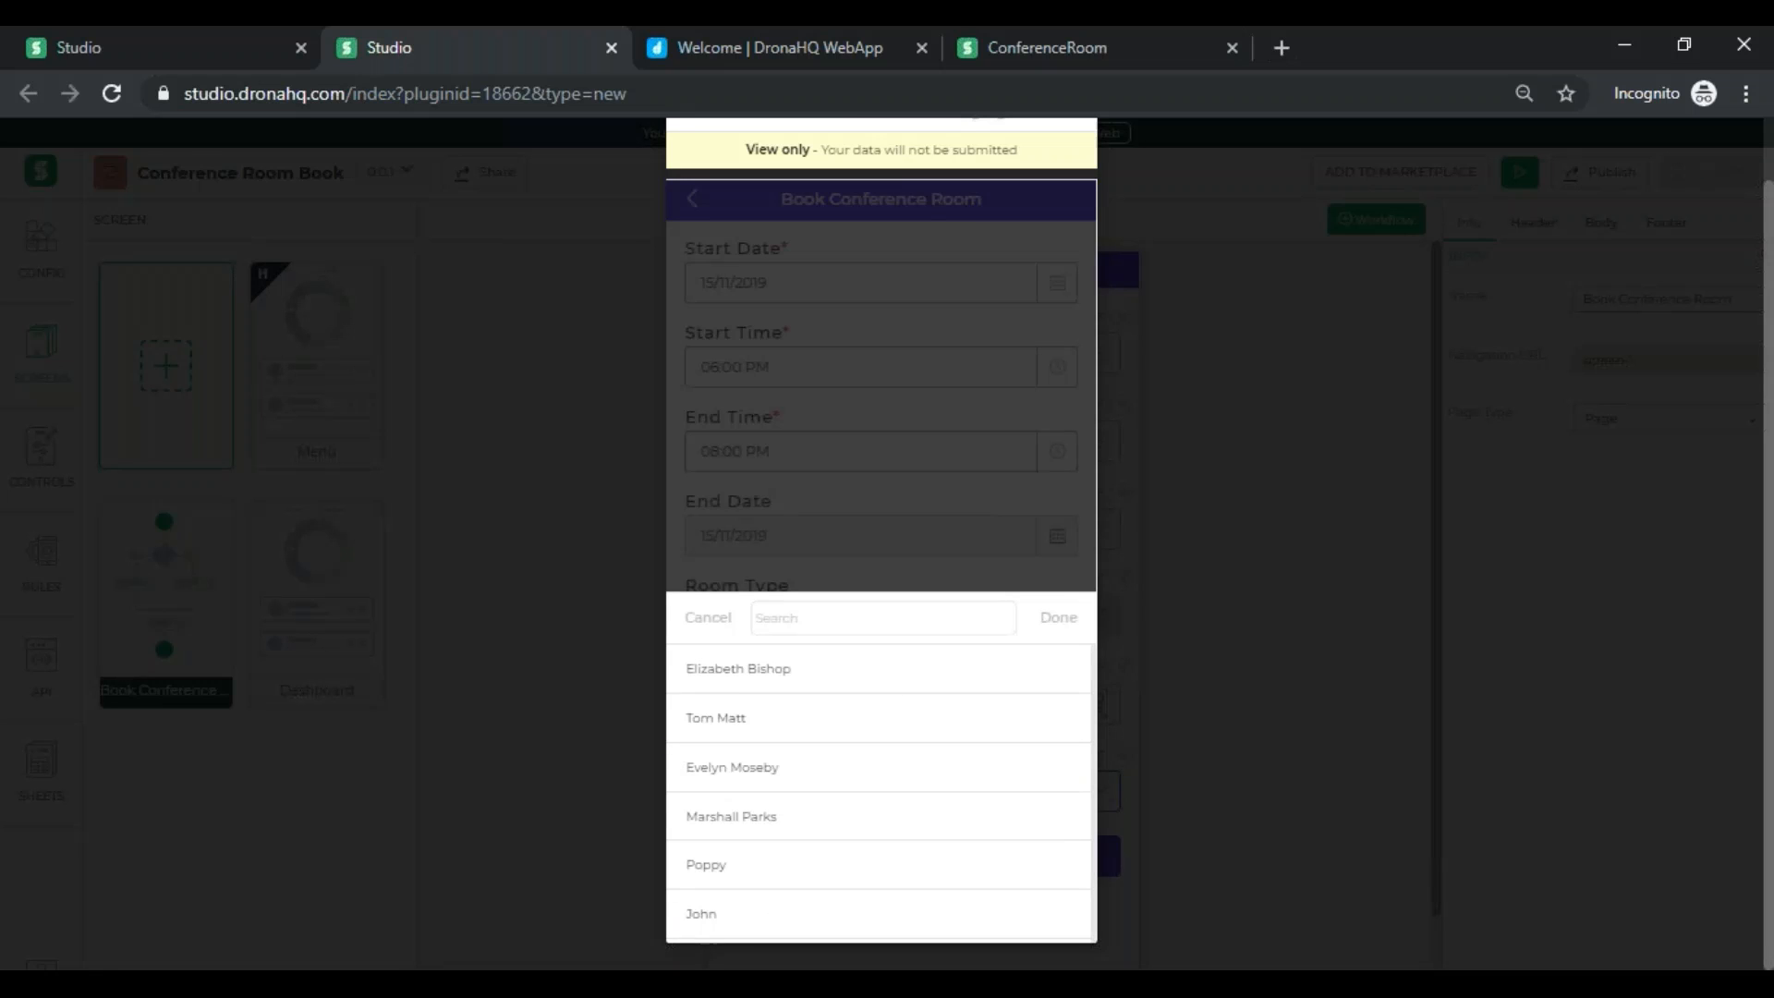
pyautogui.click(735, 679)
pyautogui.click(737, 724)
pyautogui.click(1053, 618)
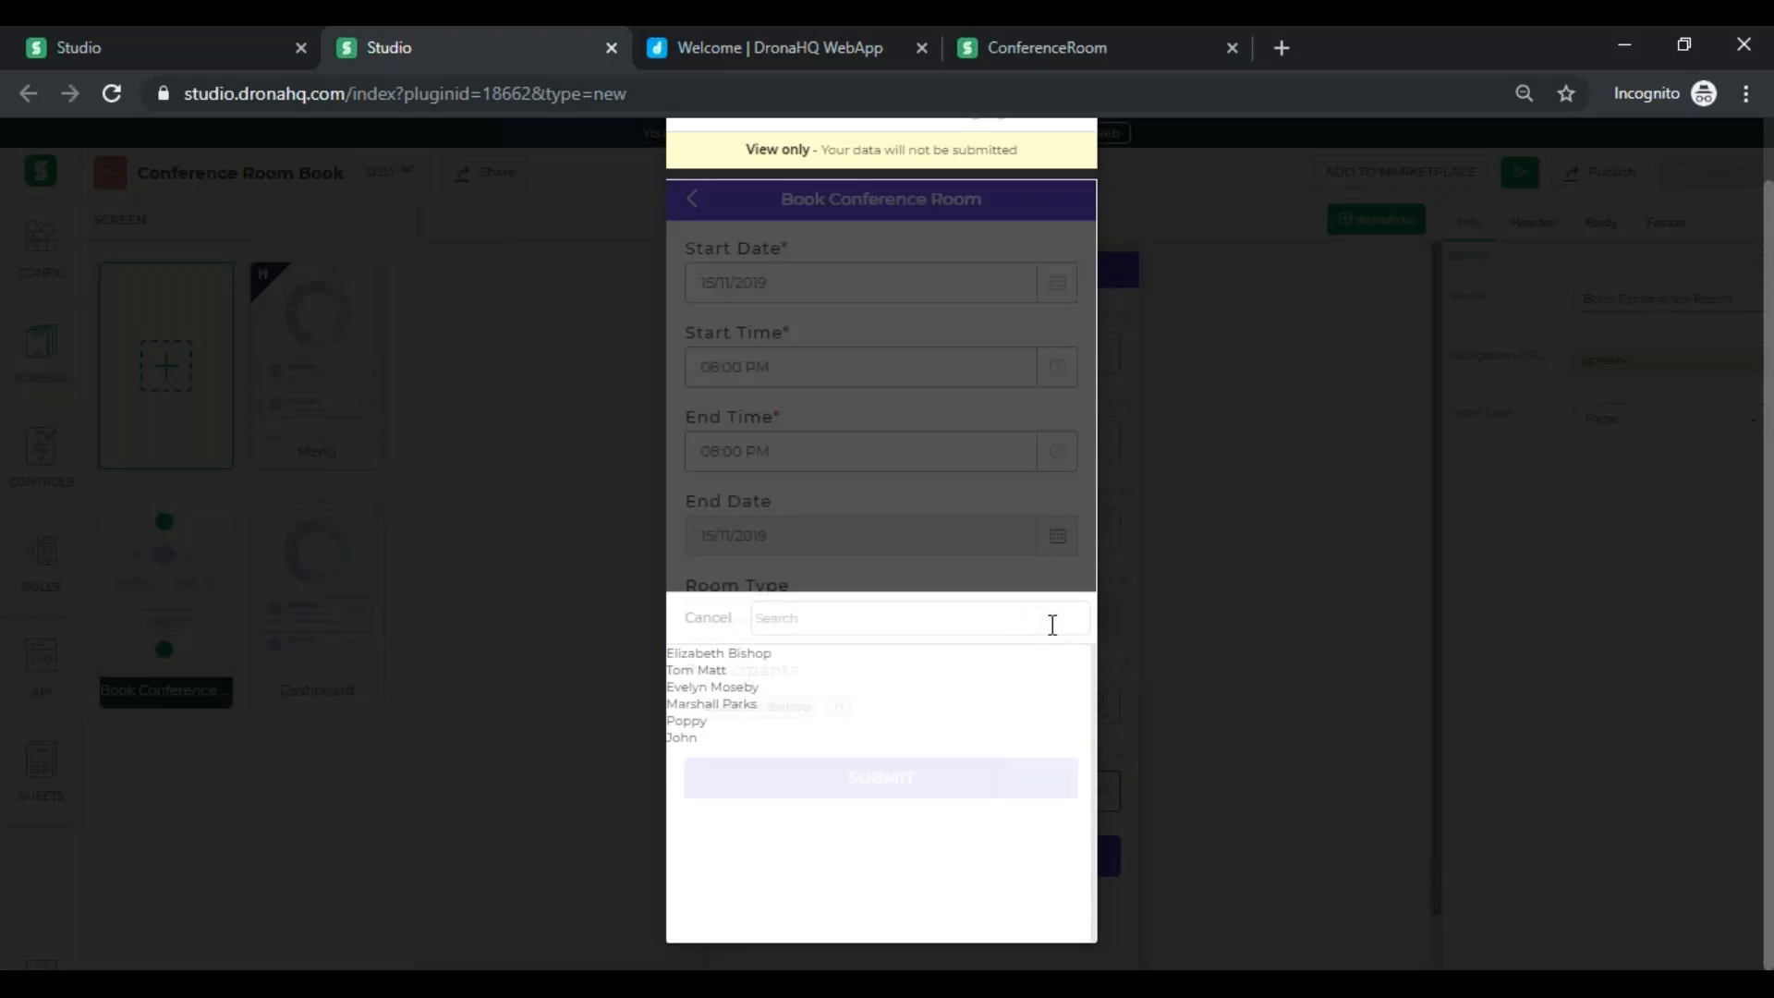
pyautogui.click(951, 776)
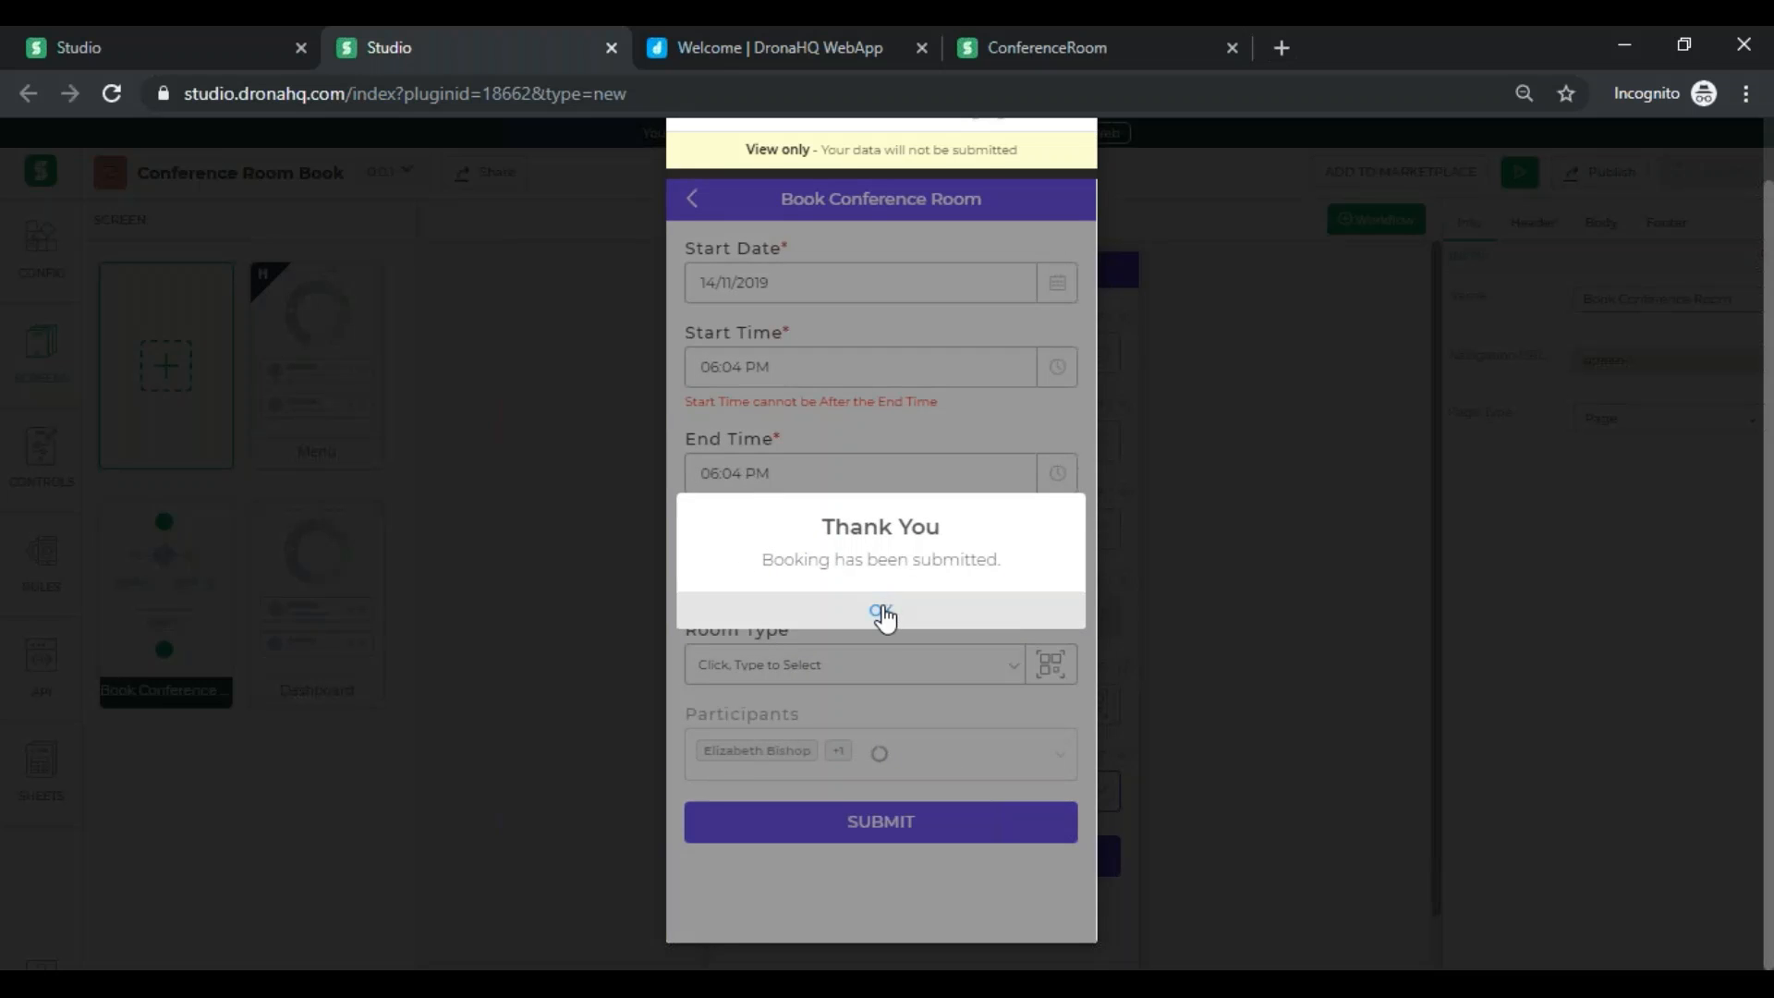
pyautogui.click(885, 612)
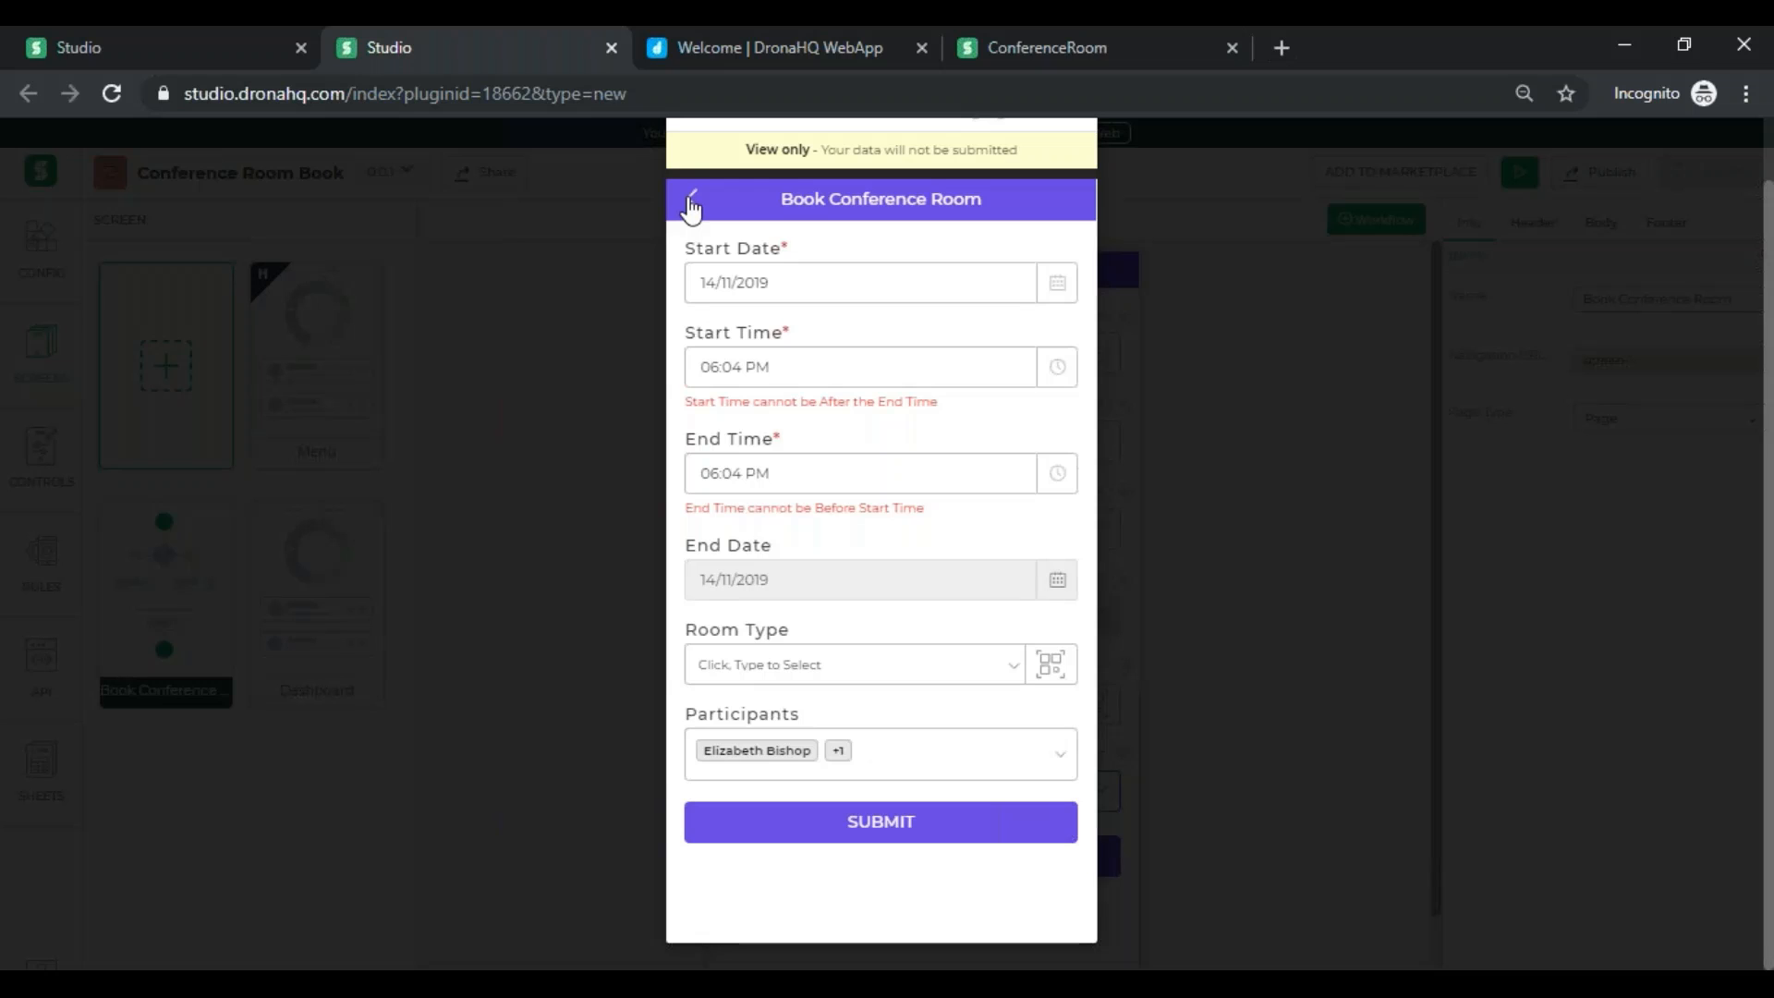
# - Check the Dashboard's on-going and upcoming meetings in the preview, return to the menu and close the preview
pyautogui.click(690, 199)
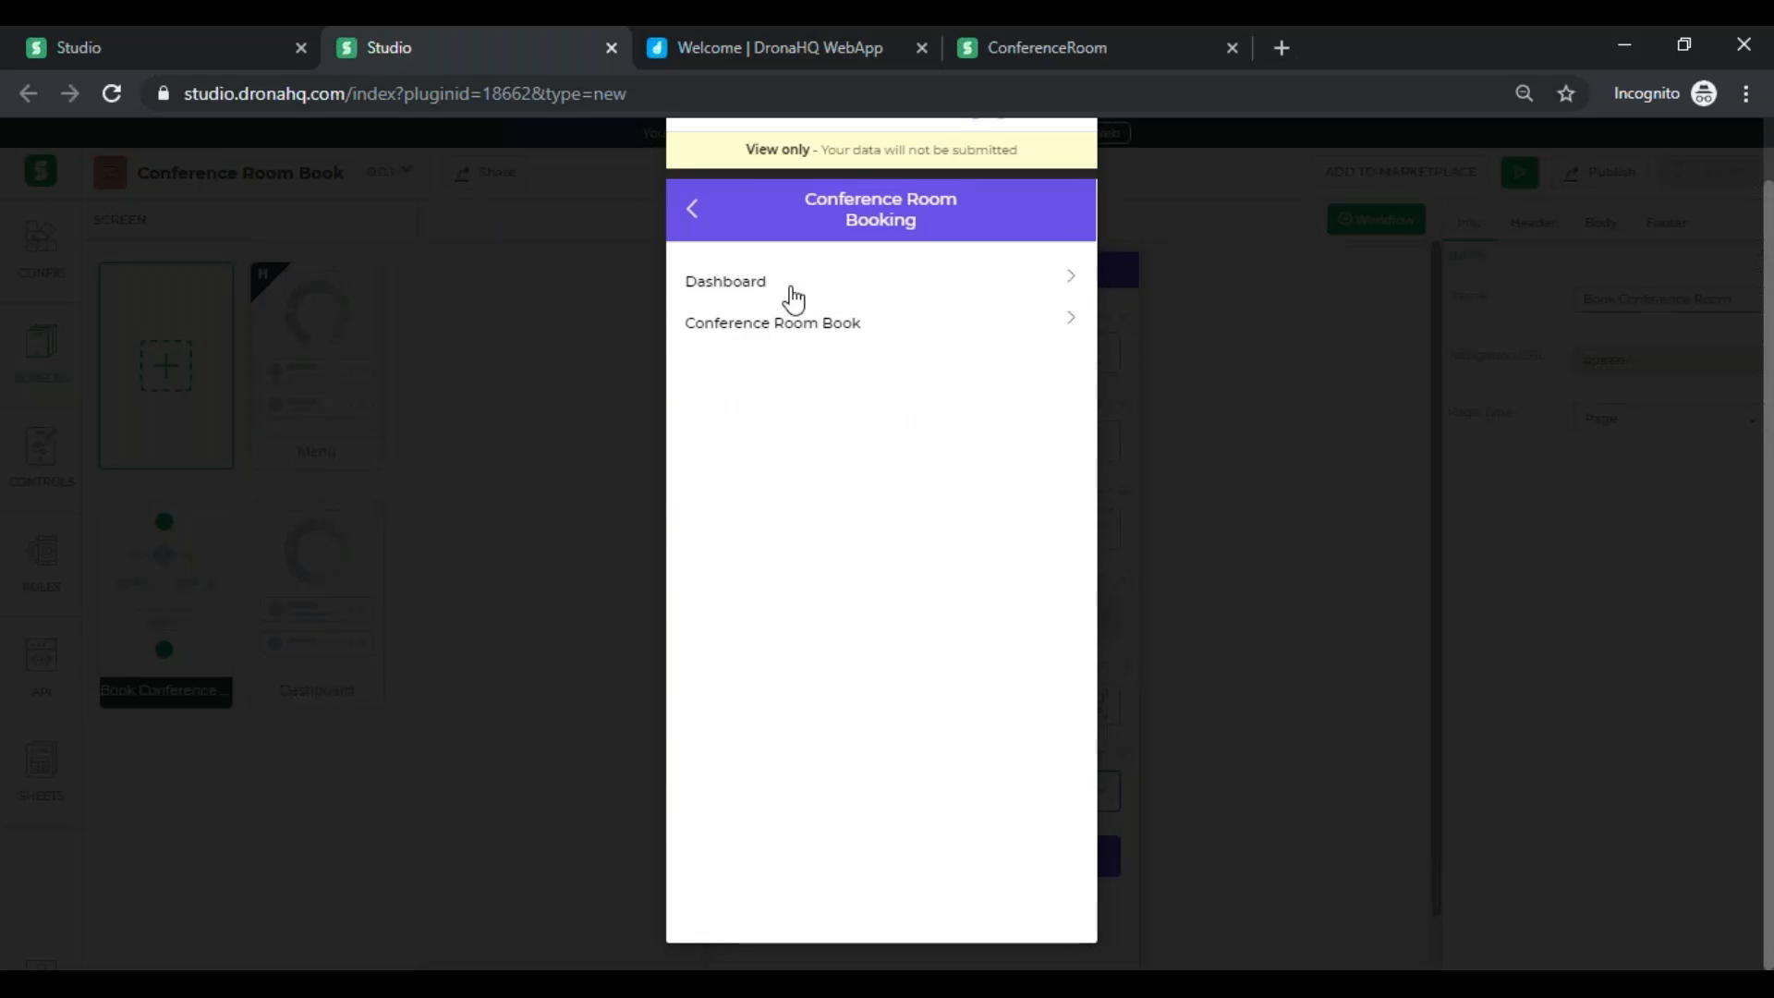
pyautogui.click(866, 284)
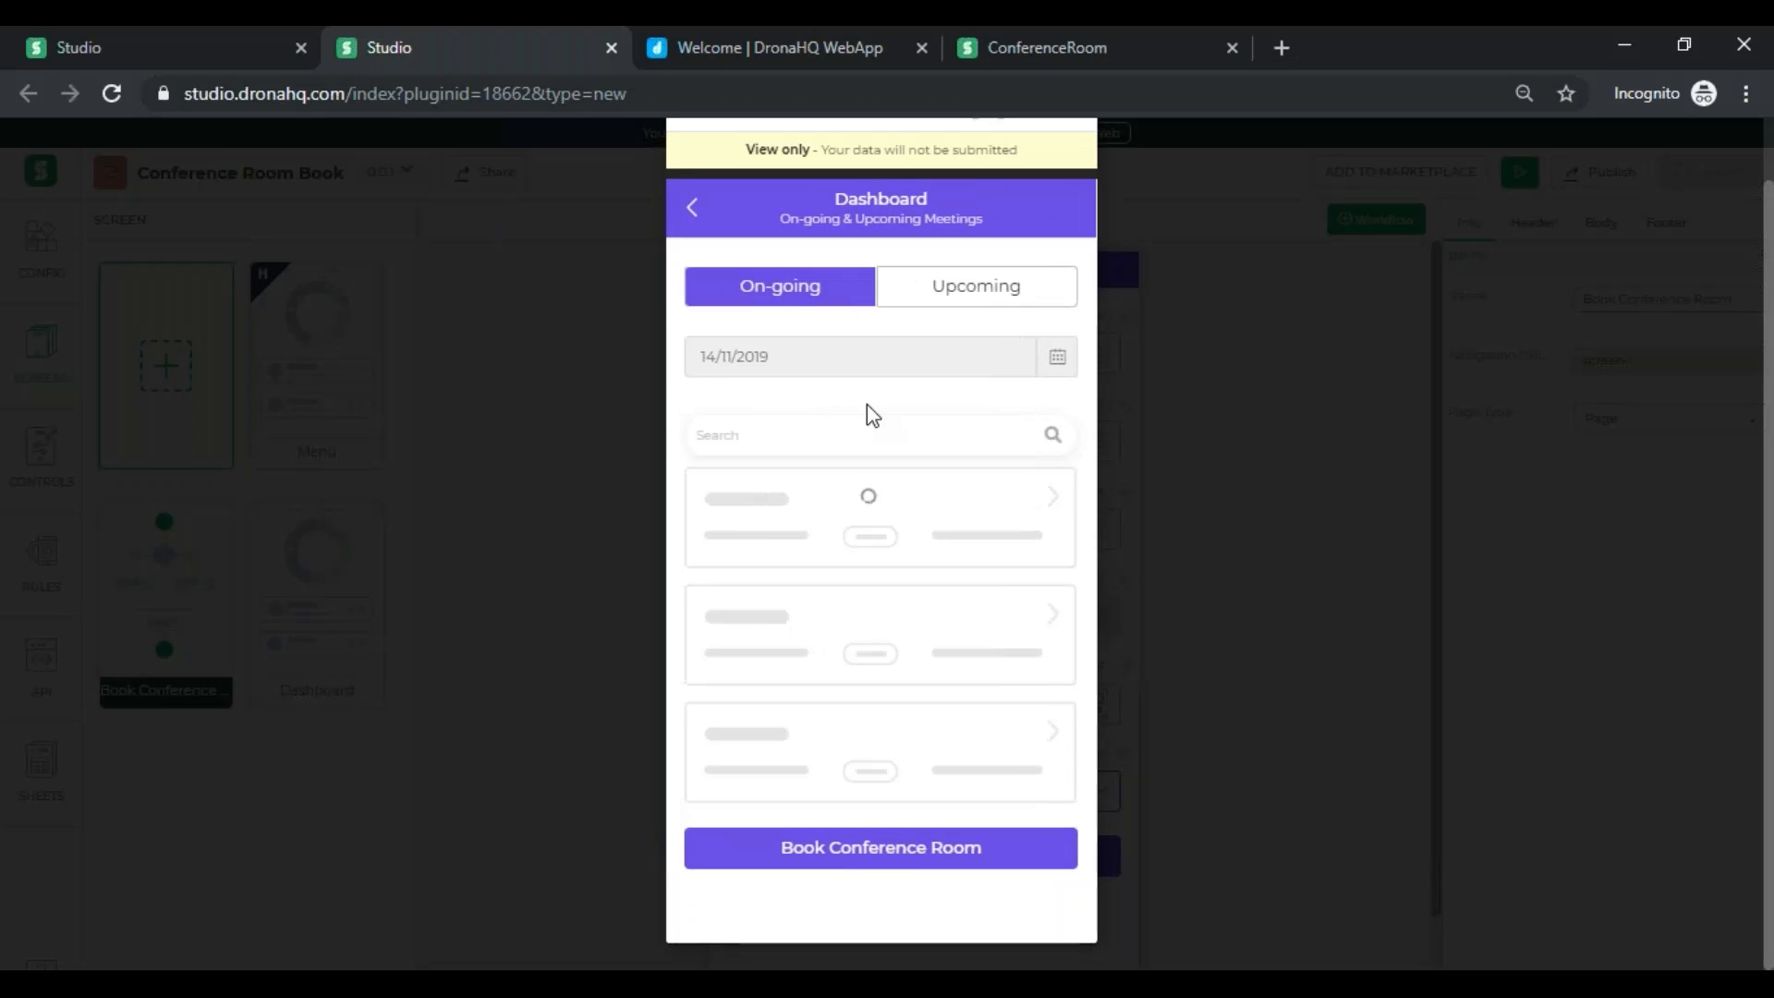
pyautogui.click(929, 289)
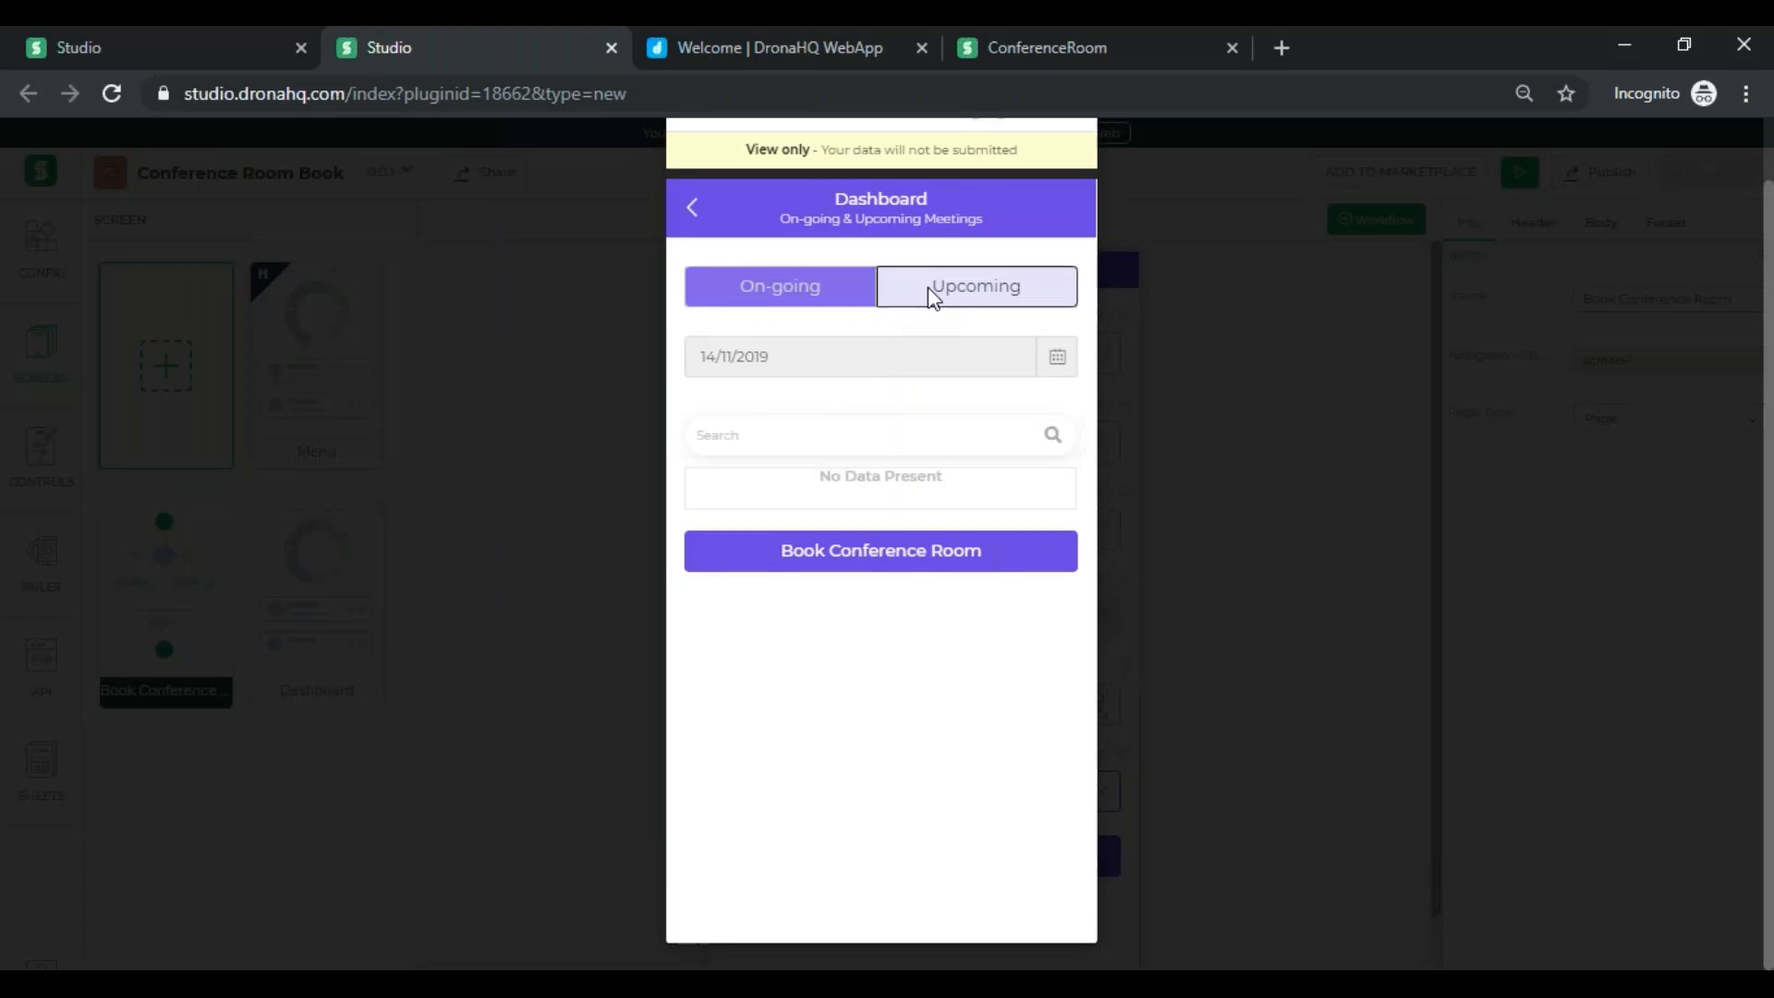
pyautogui.click(859, 290)
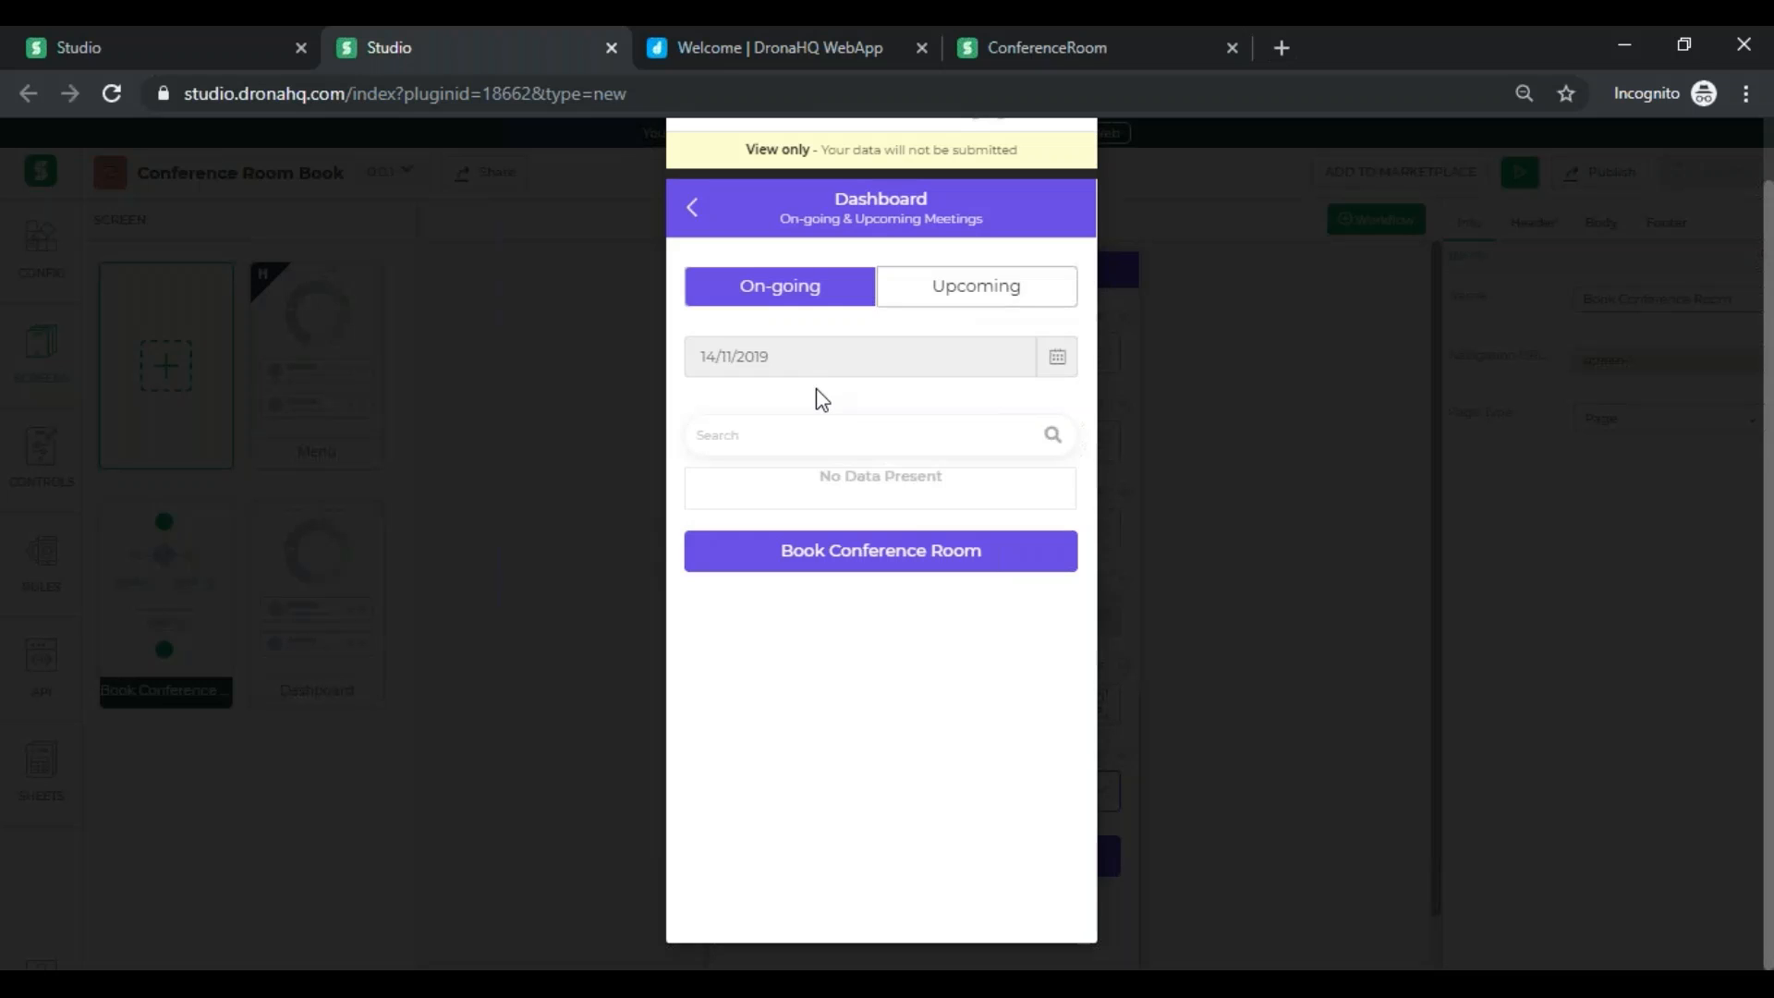
pyautogui.click(693, 212)
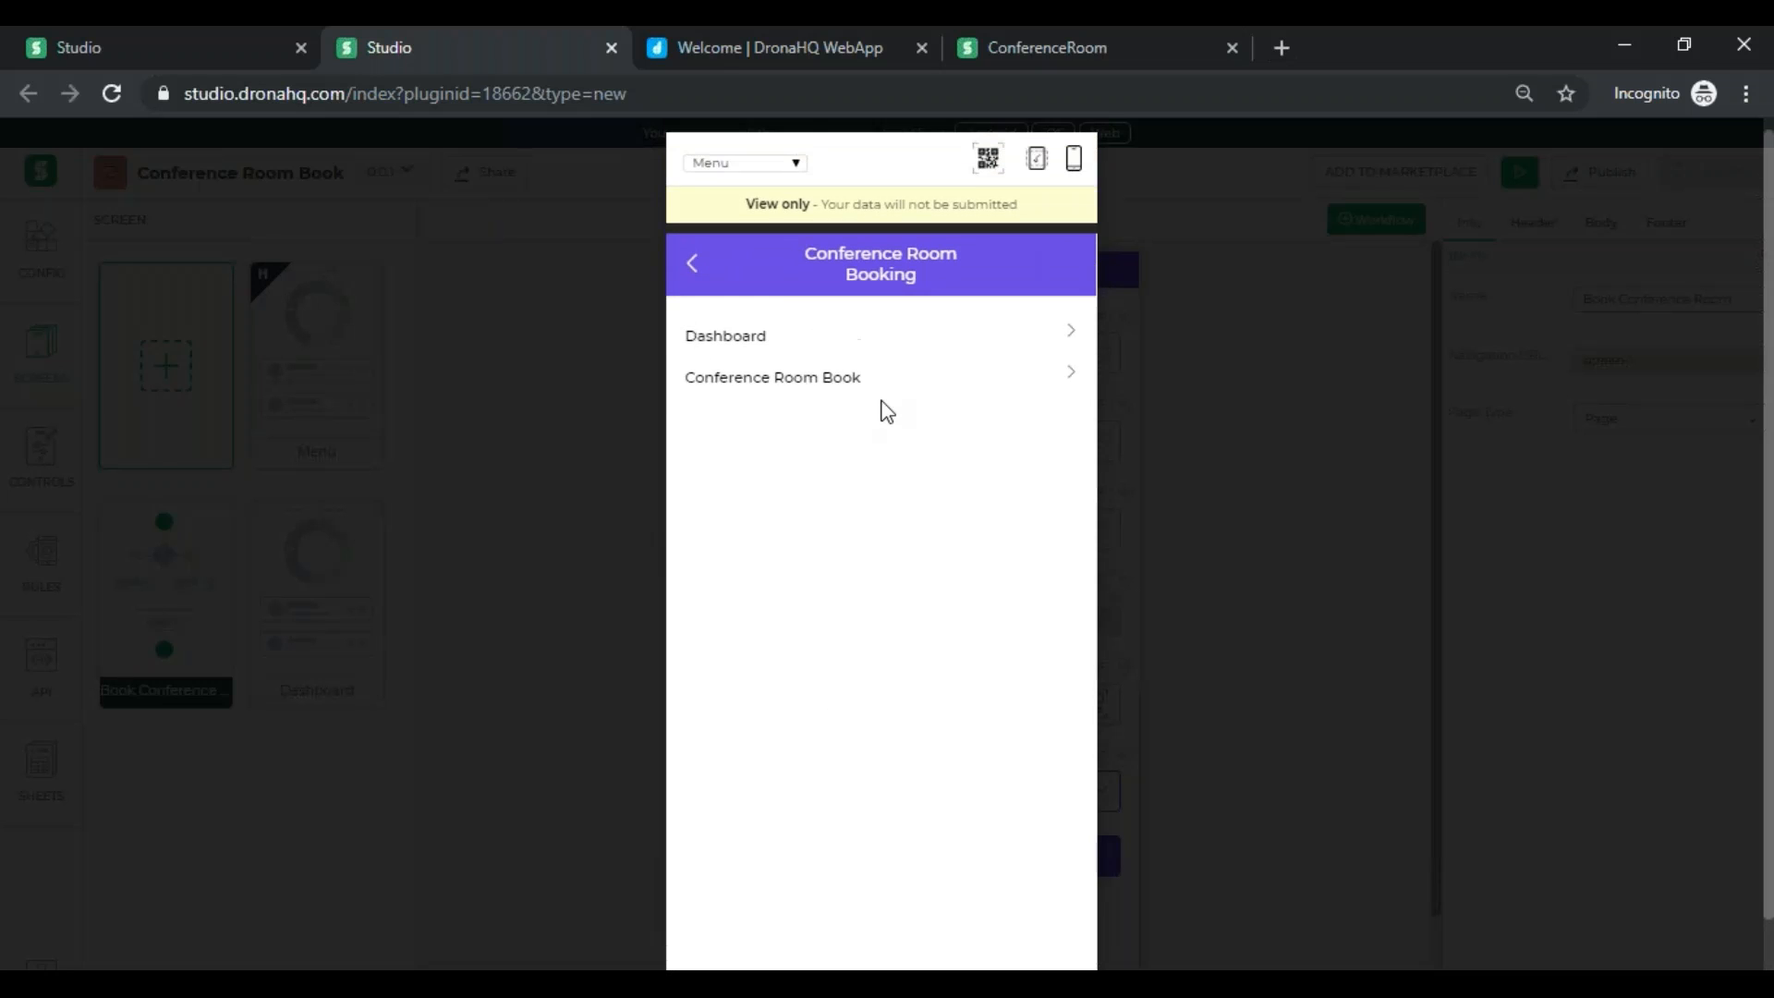
pyautogui.click(1272, 397)
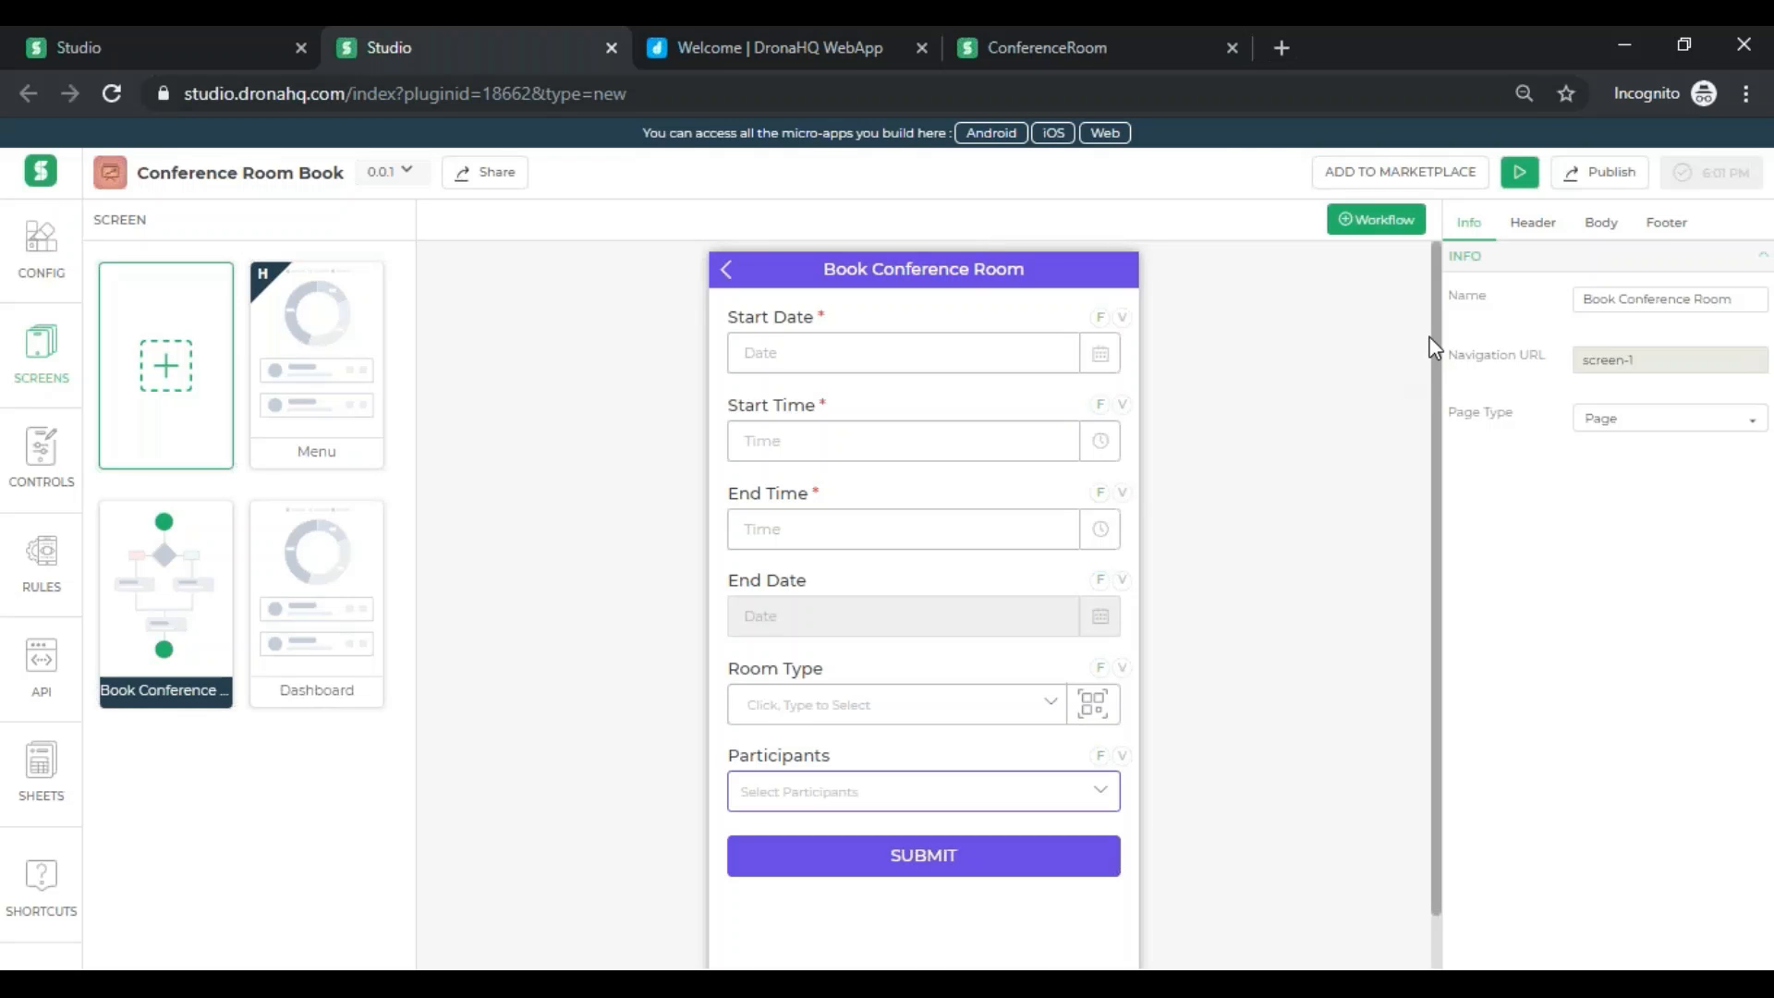
# - Publish the app with the release notes "New screens added", "Control properties" and "Workflow, Rules and Validations", and review its version history
pyautogui.click(1612, 172)
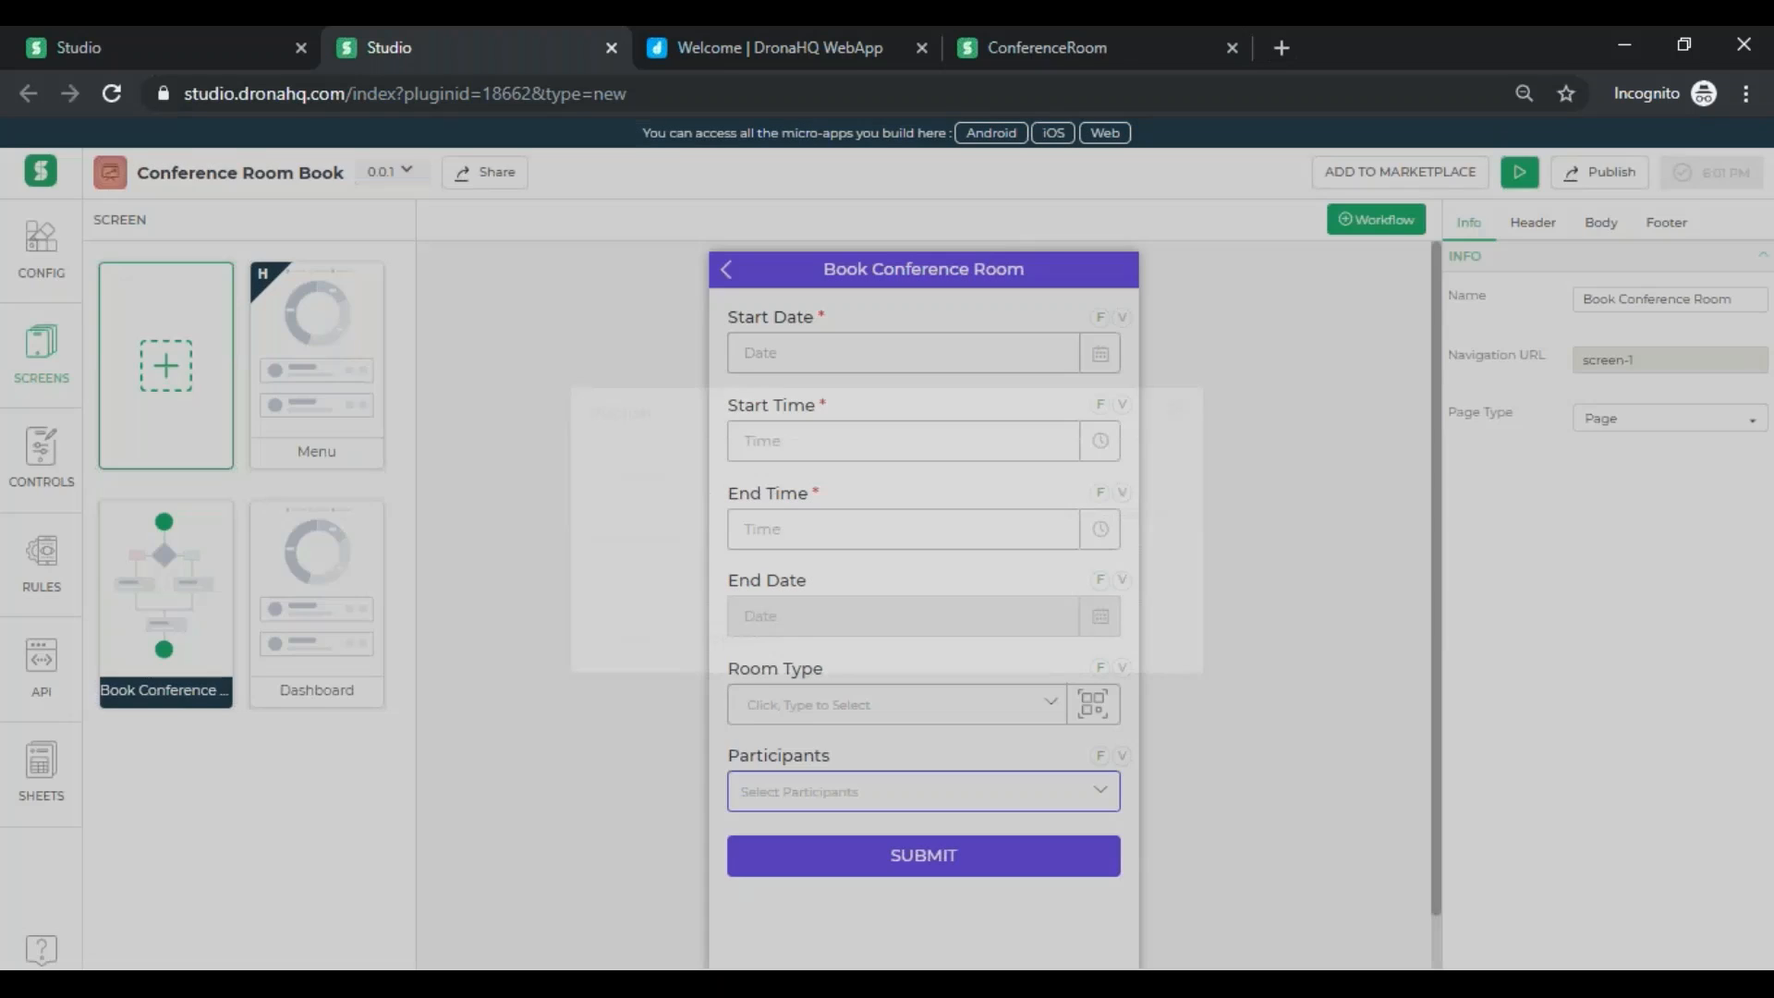
pyautogui.click(947, 584)
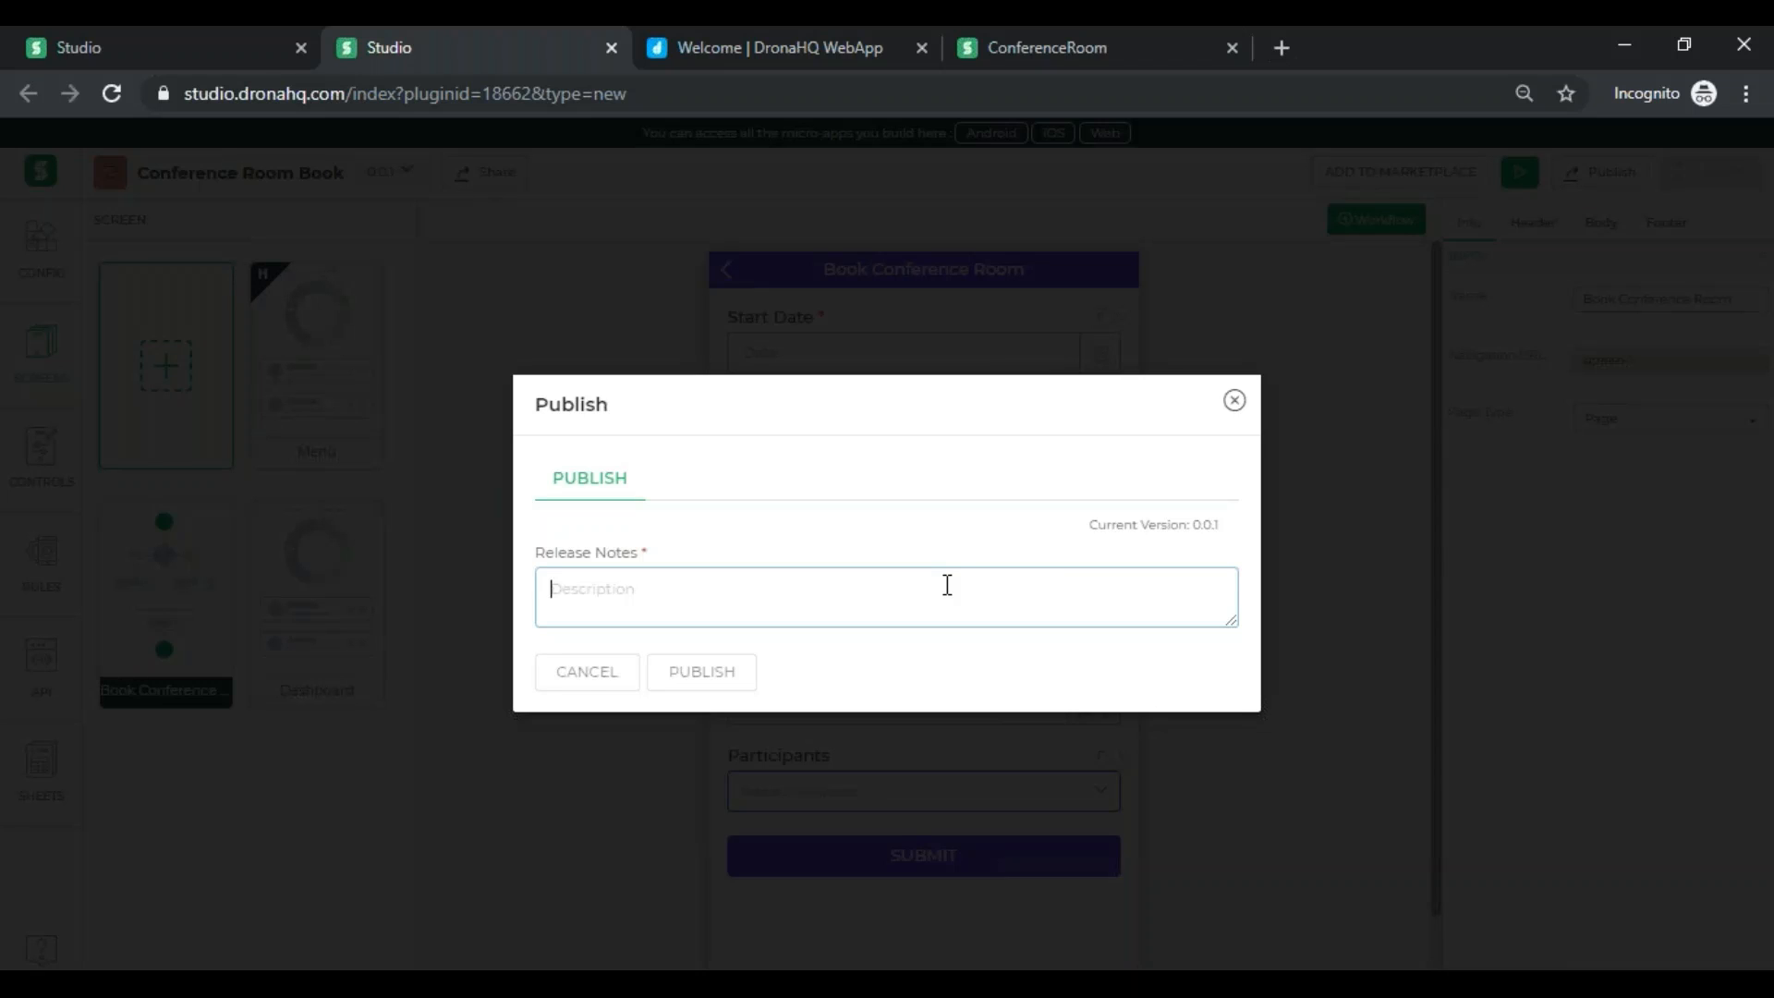
pyautogui.write('New screens')
pyautogui.write(' added ')
pyautogui.write('Contro')
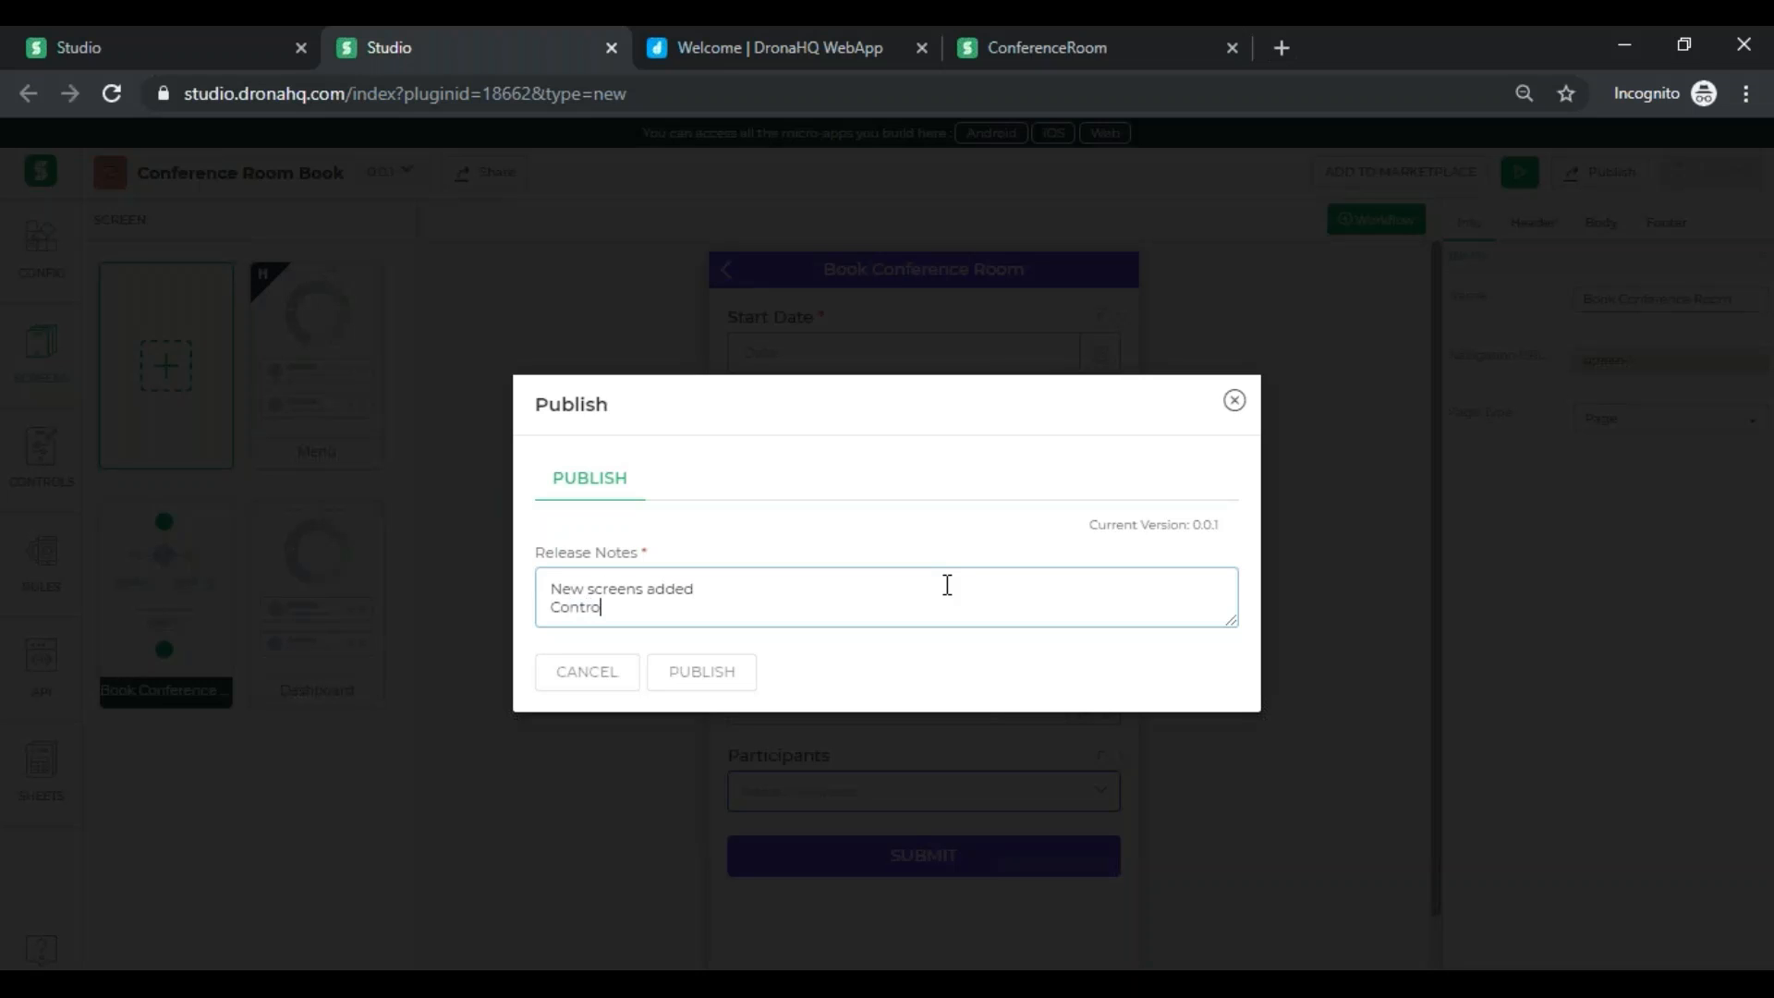
pyautogui.write('l properties')
pyautogui.press('Return')
pyautogui.write('Wo')
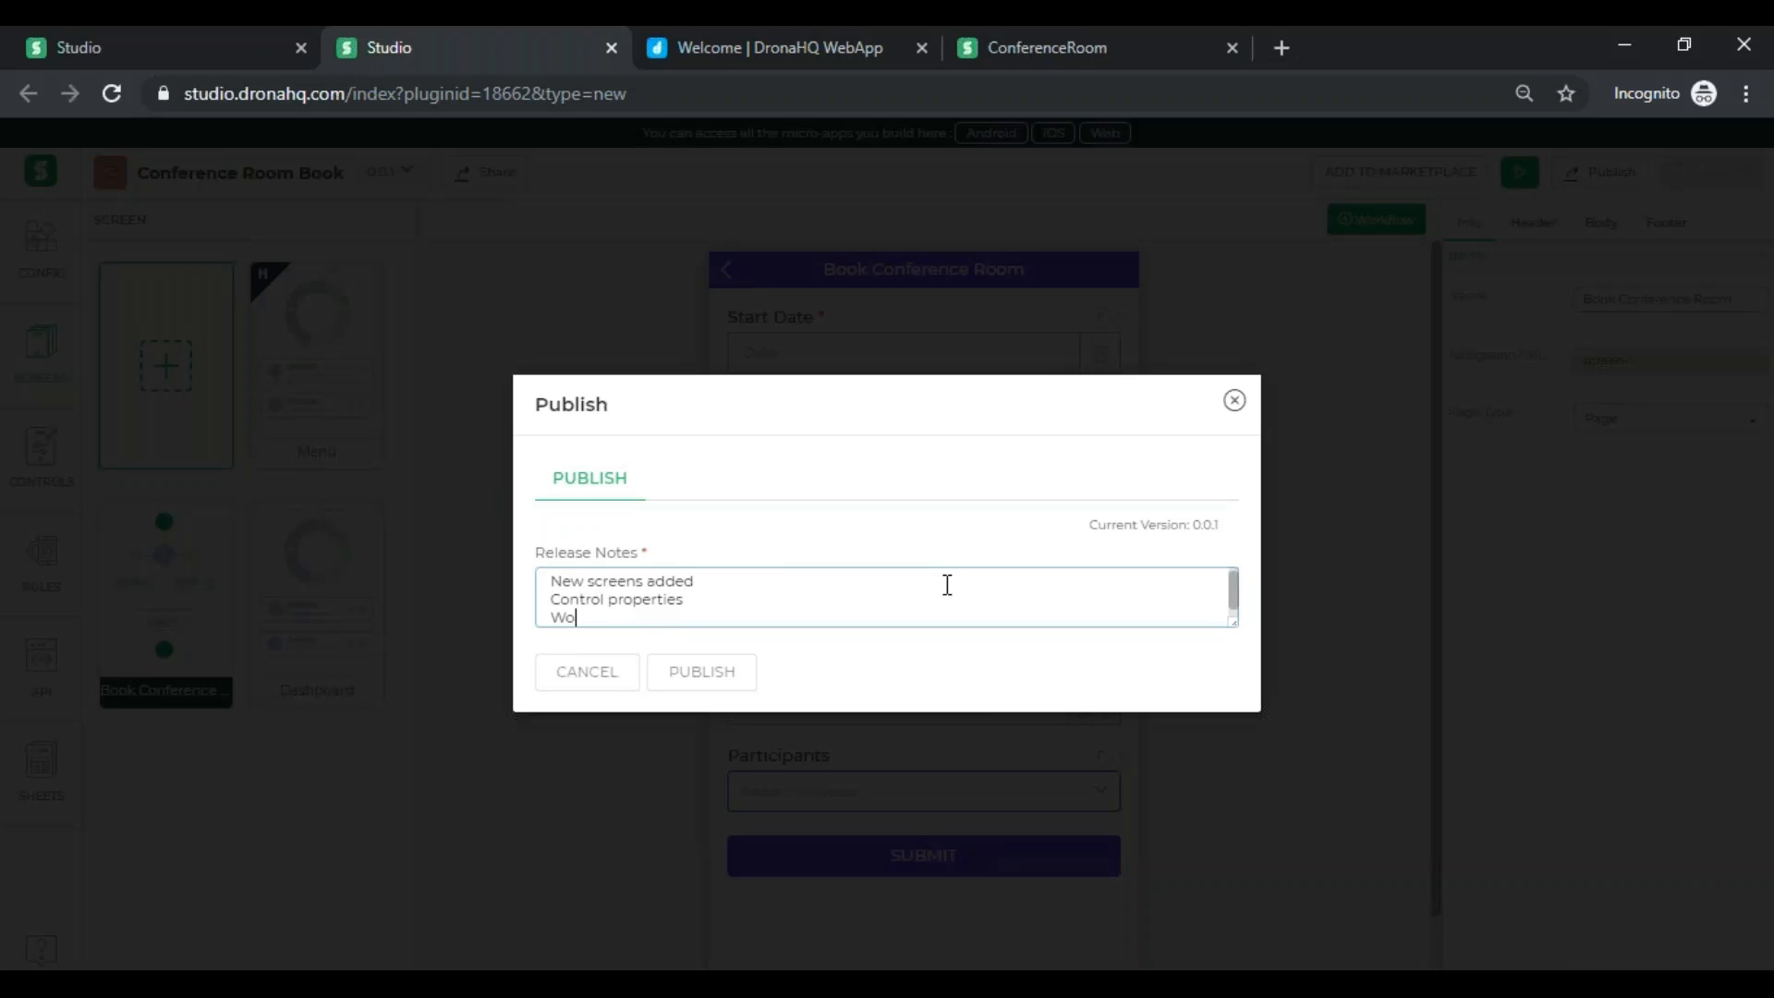
pyautogui.write('rkflow, Rules and Validations')
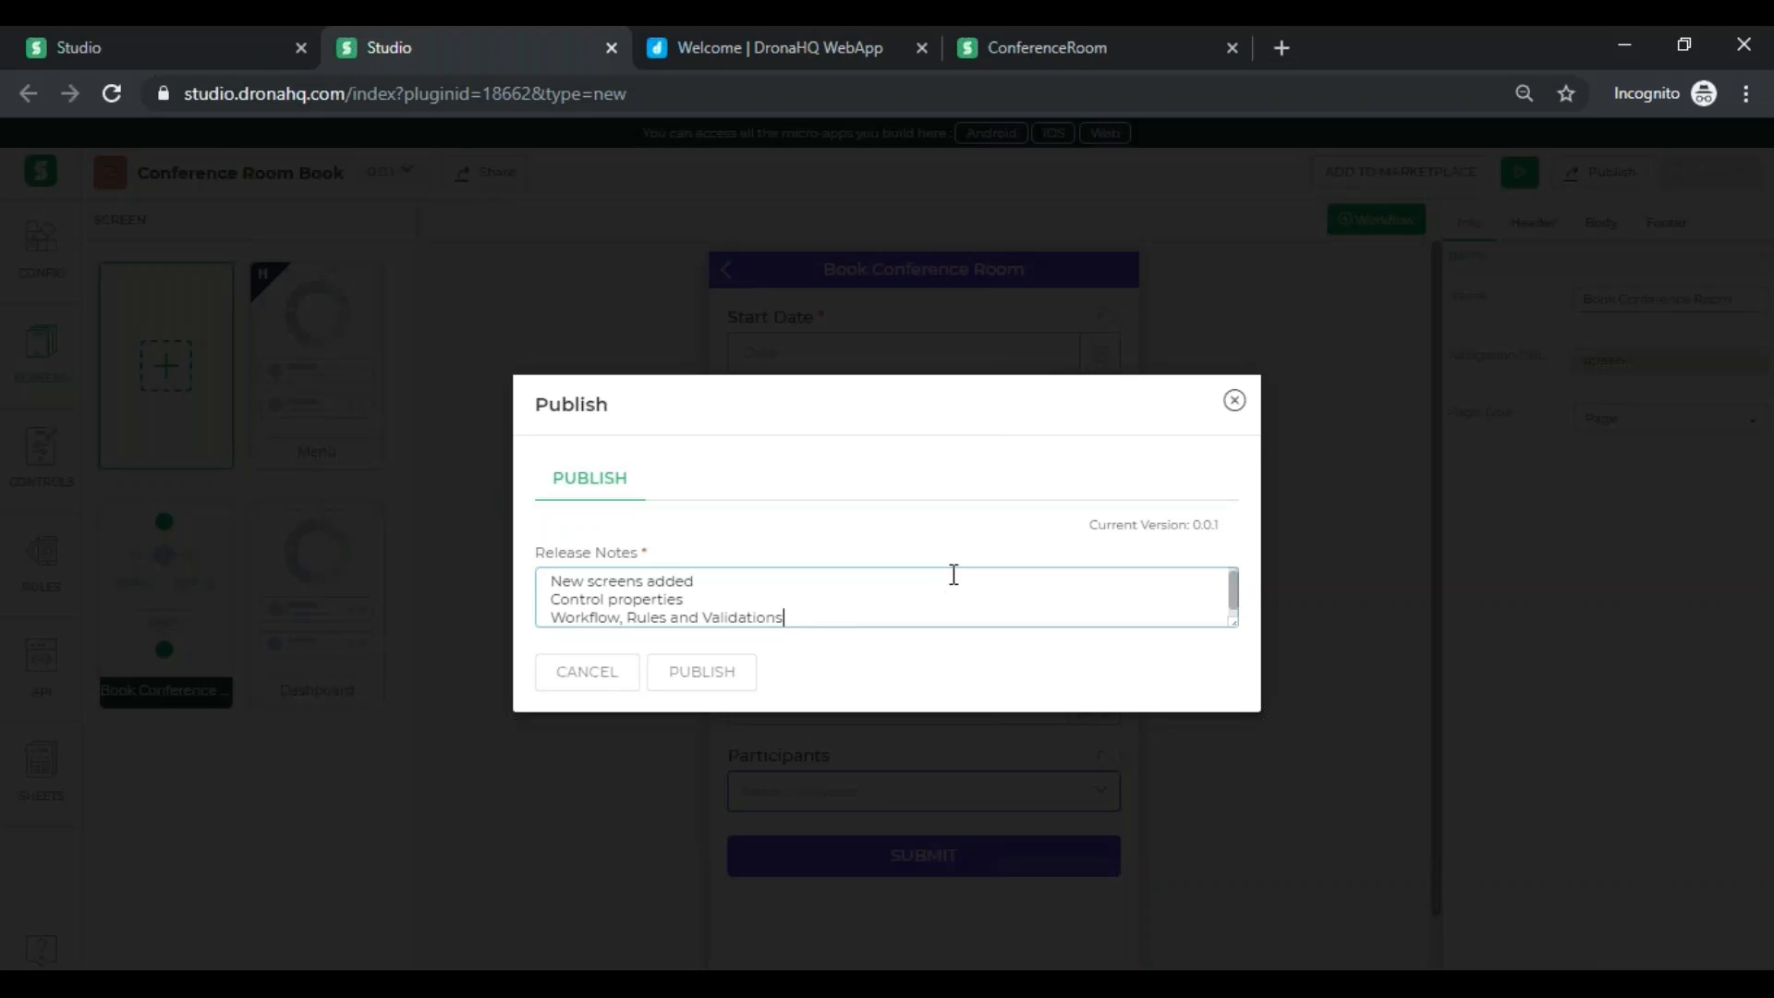
pyautogui.click(695, 684)
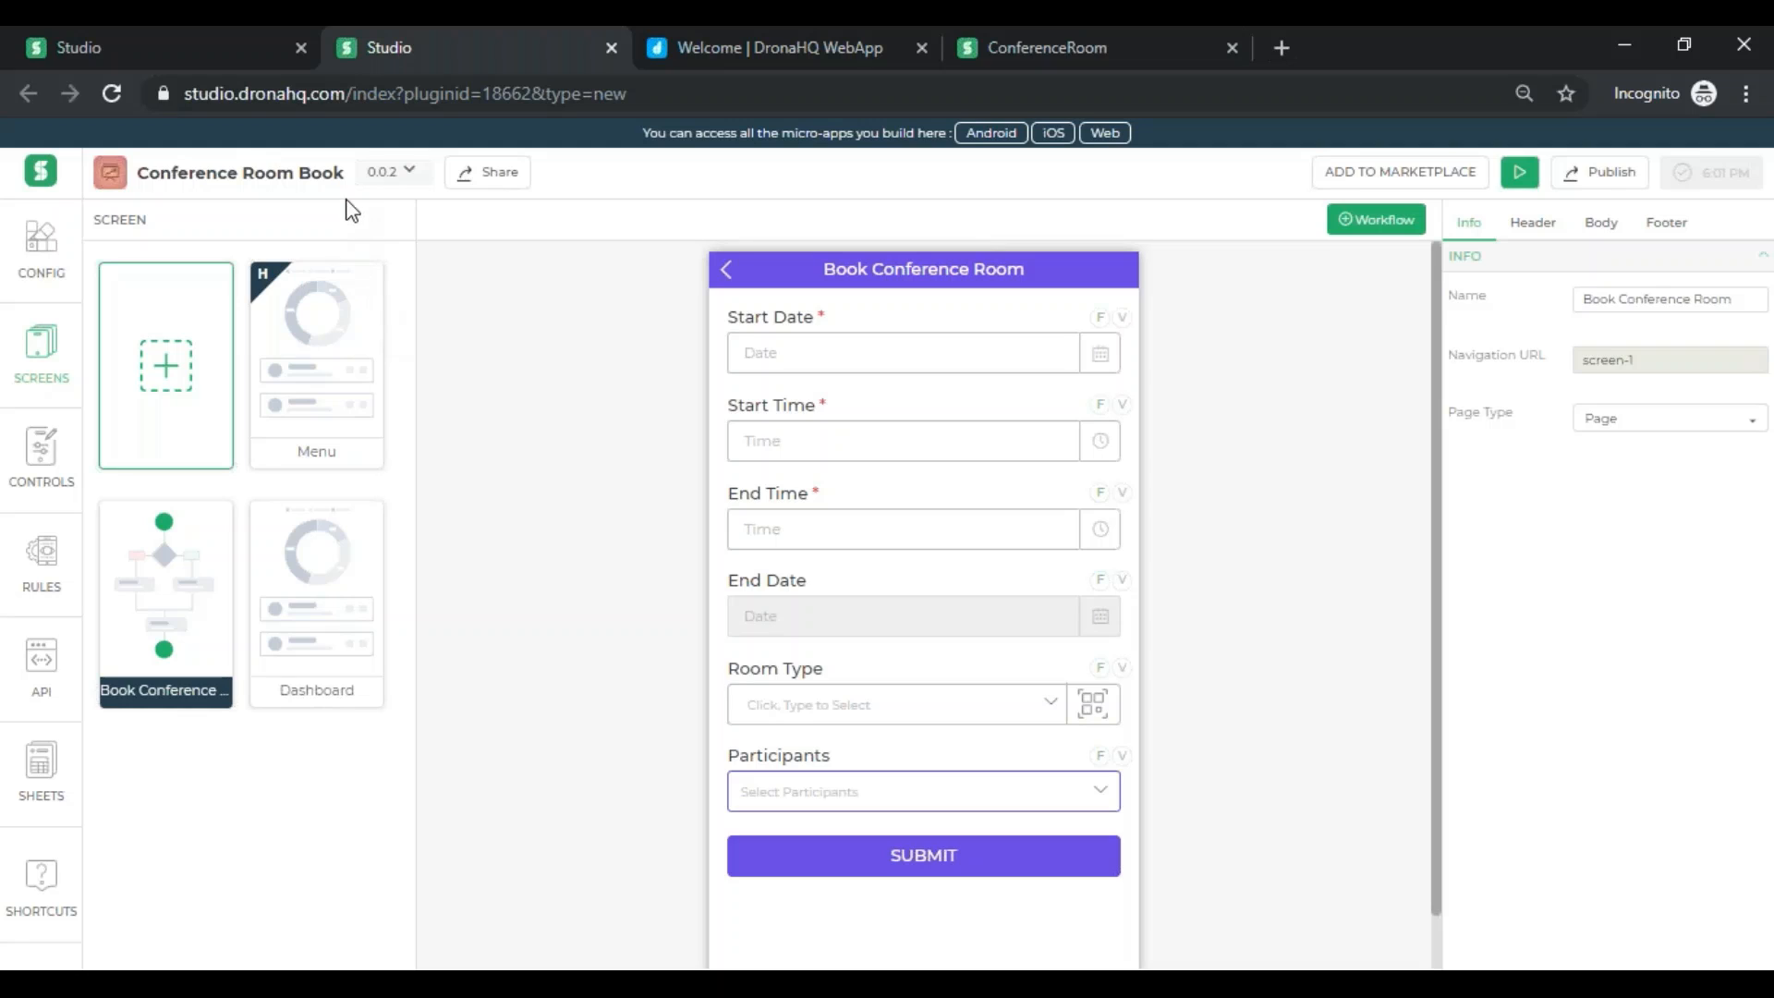
pyautogui.click(409, 178)
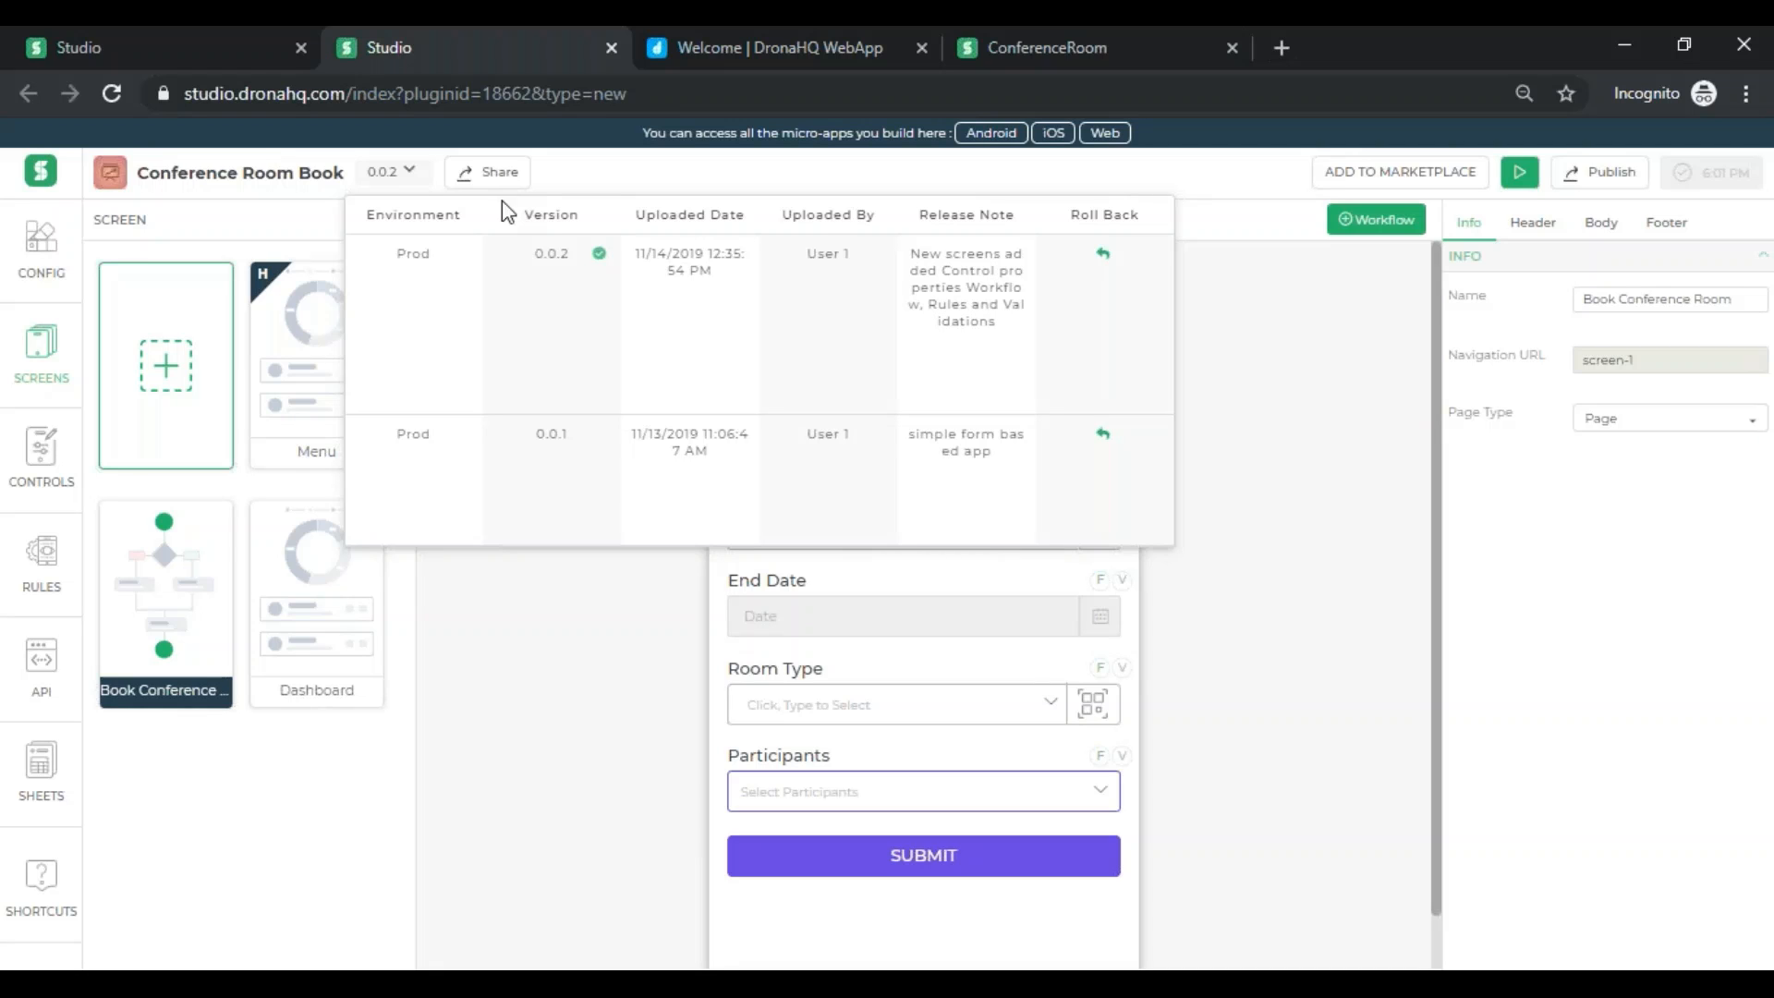
pyautogui.click(409, 174)
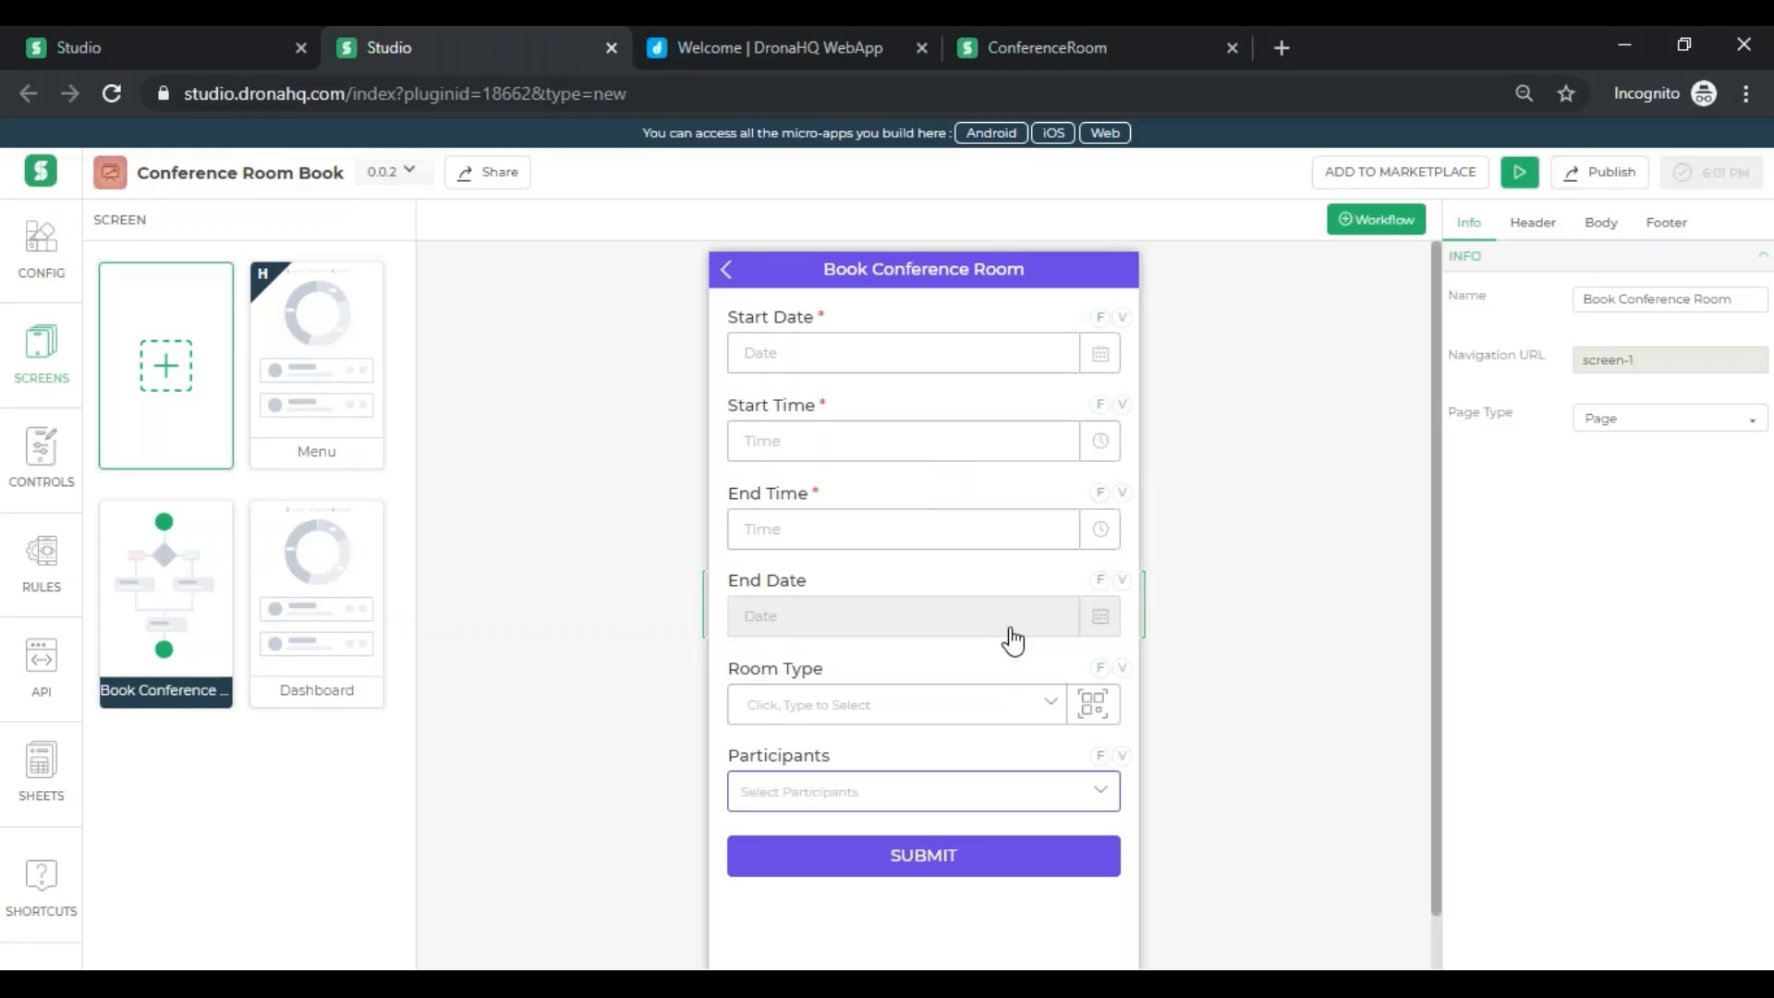
# - Switch to the DronaHQ WebApp, reload it and open the Conference Room Book app
pyautogui.click(780, 37)
pyautogui.click(111, 93)
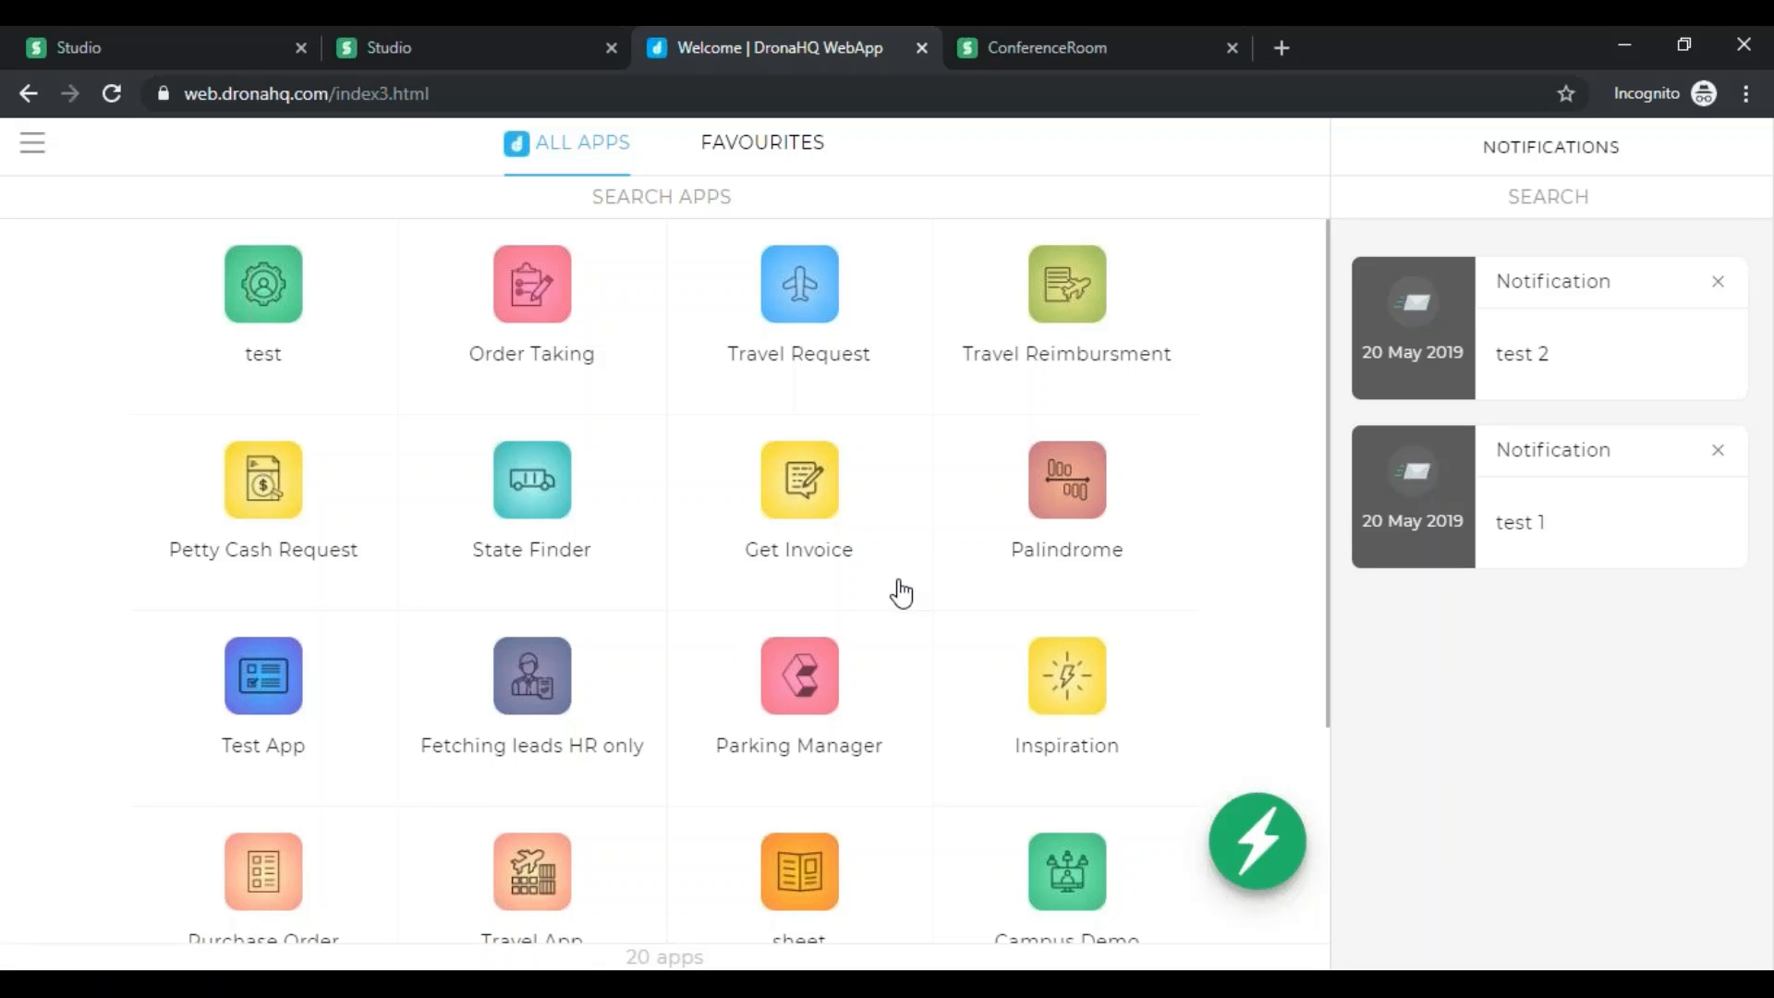
pyautogui.scroll(-3, 929, 599)
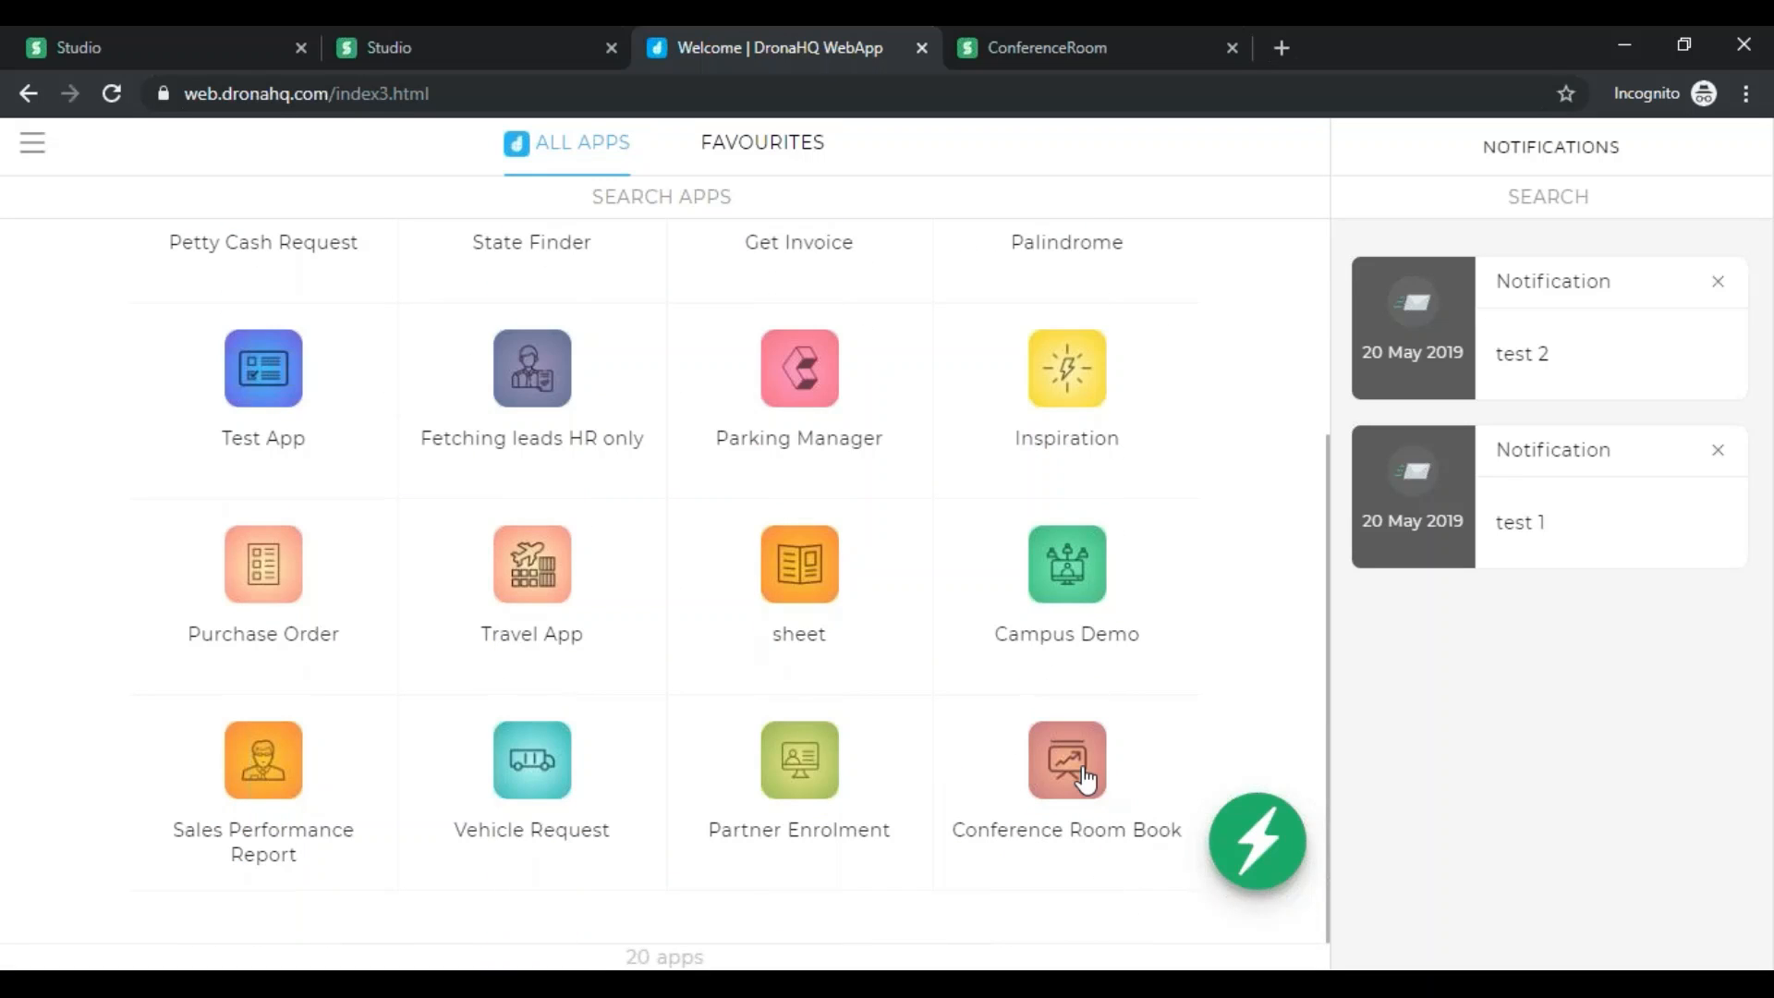
pyautogui.click(1082, 778)
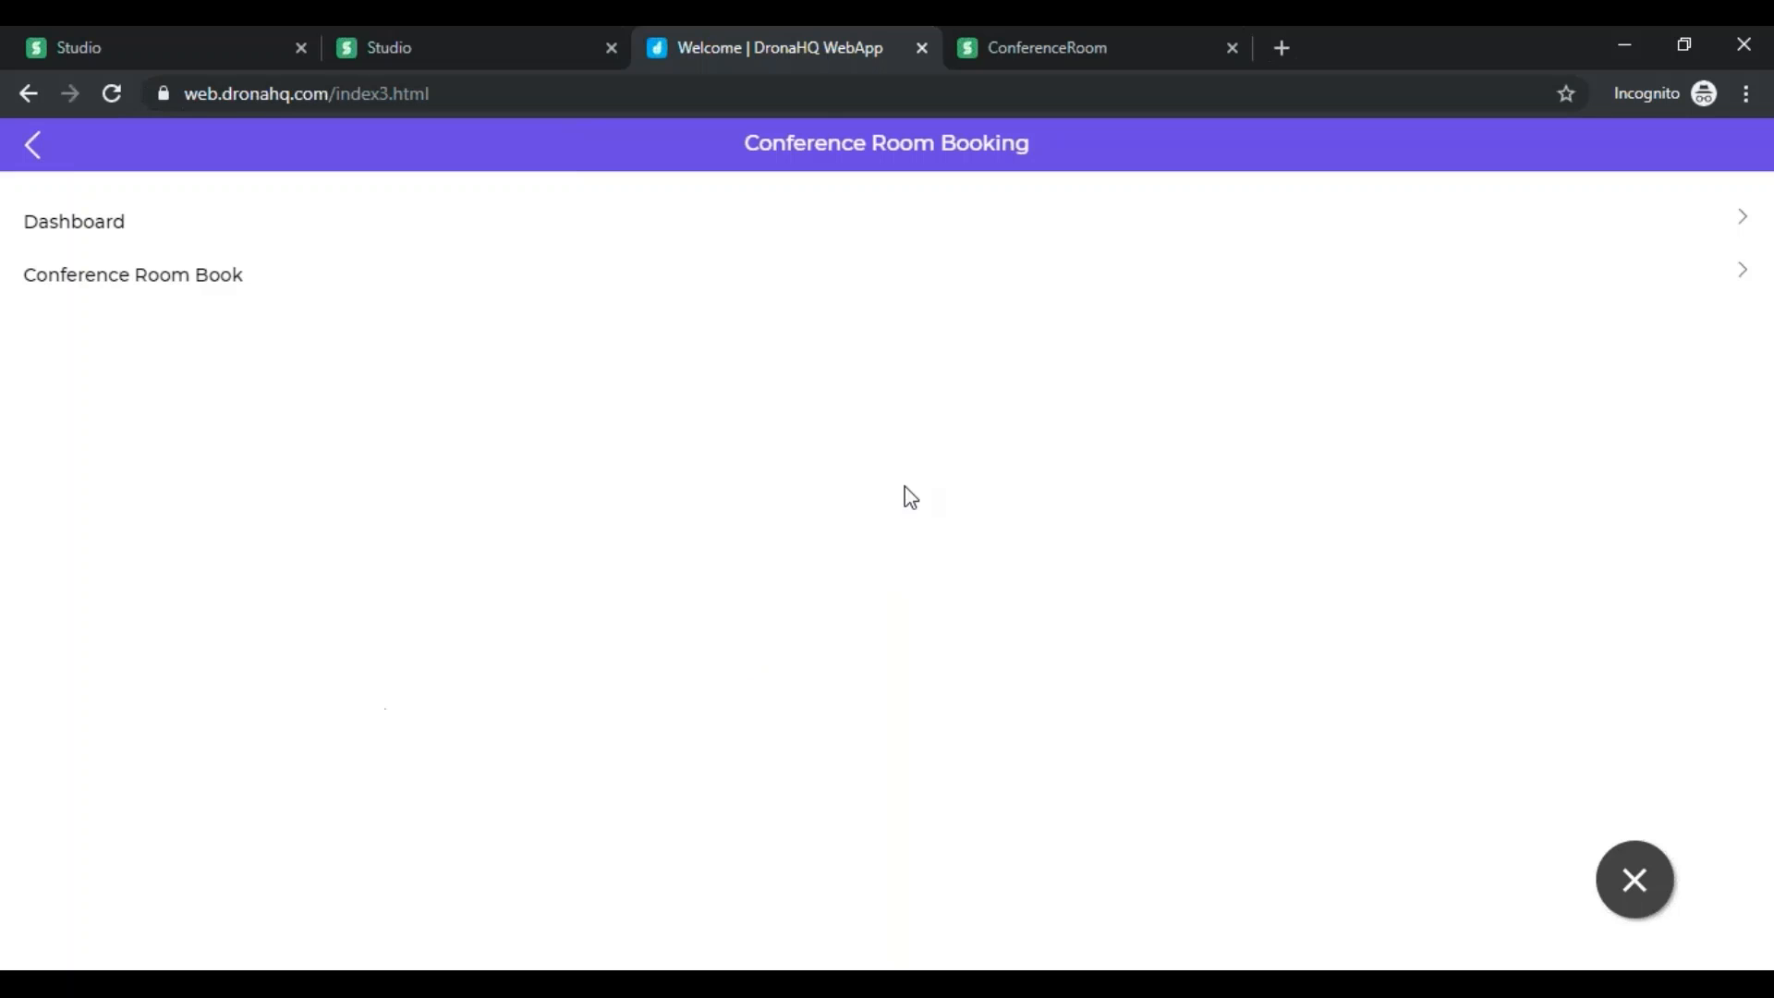
# - View the Dashboard's upcoming meetings and open the conference room booking form from there
pyautogui.click(131, 237)
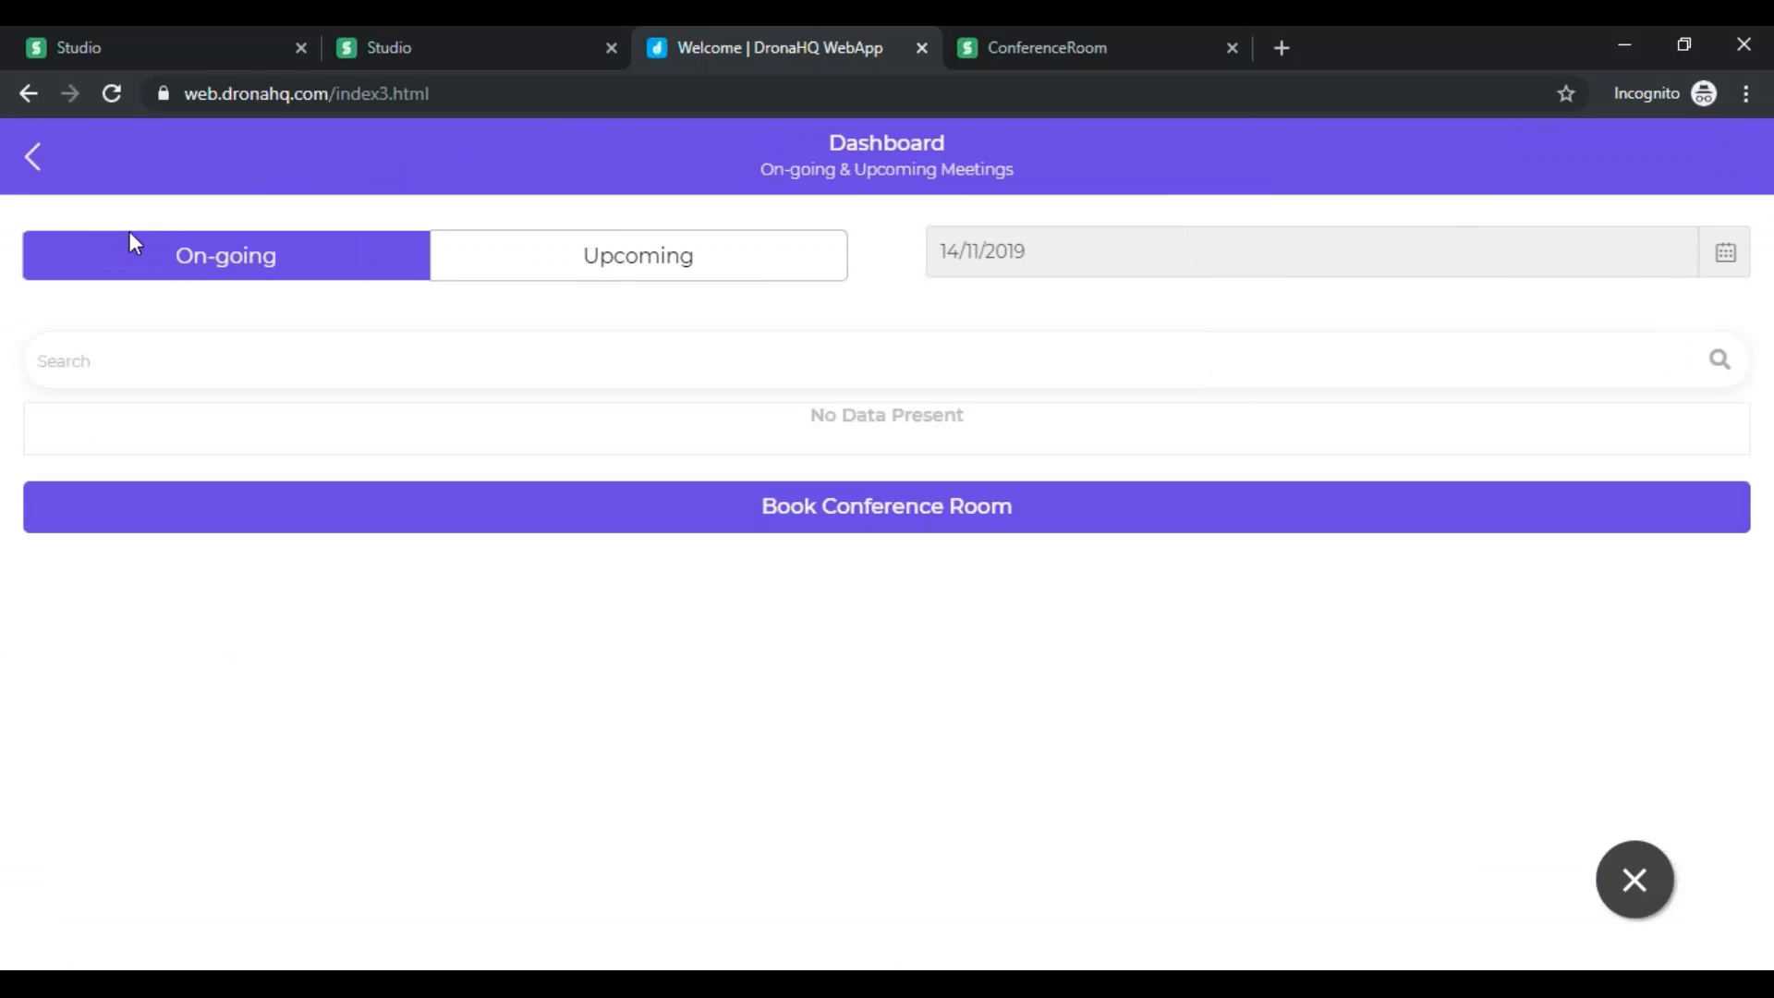
pyautogui.click(660, 273)
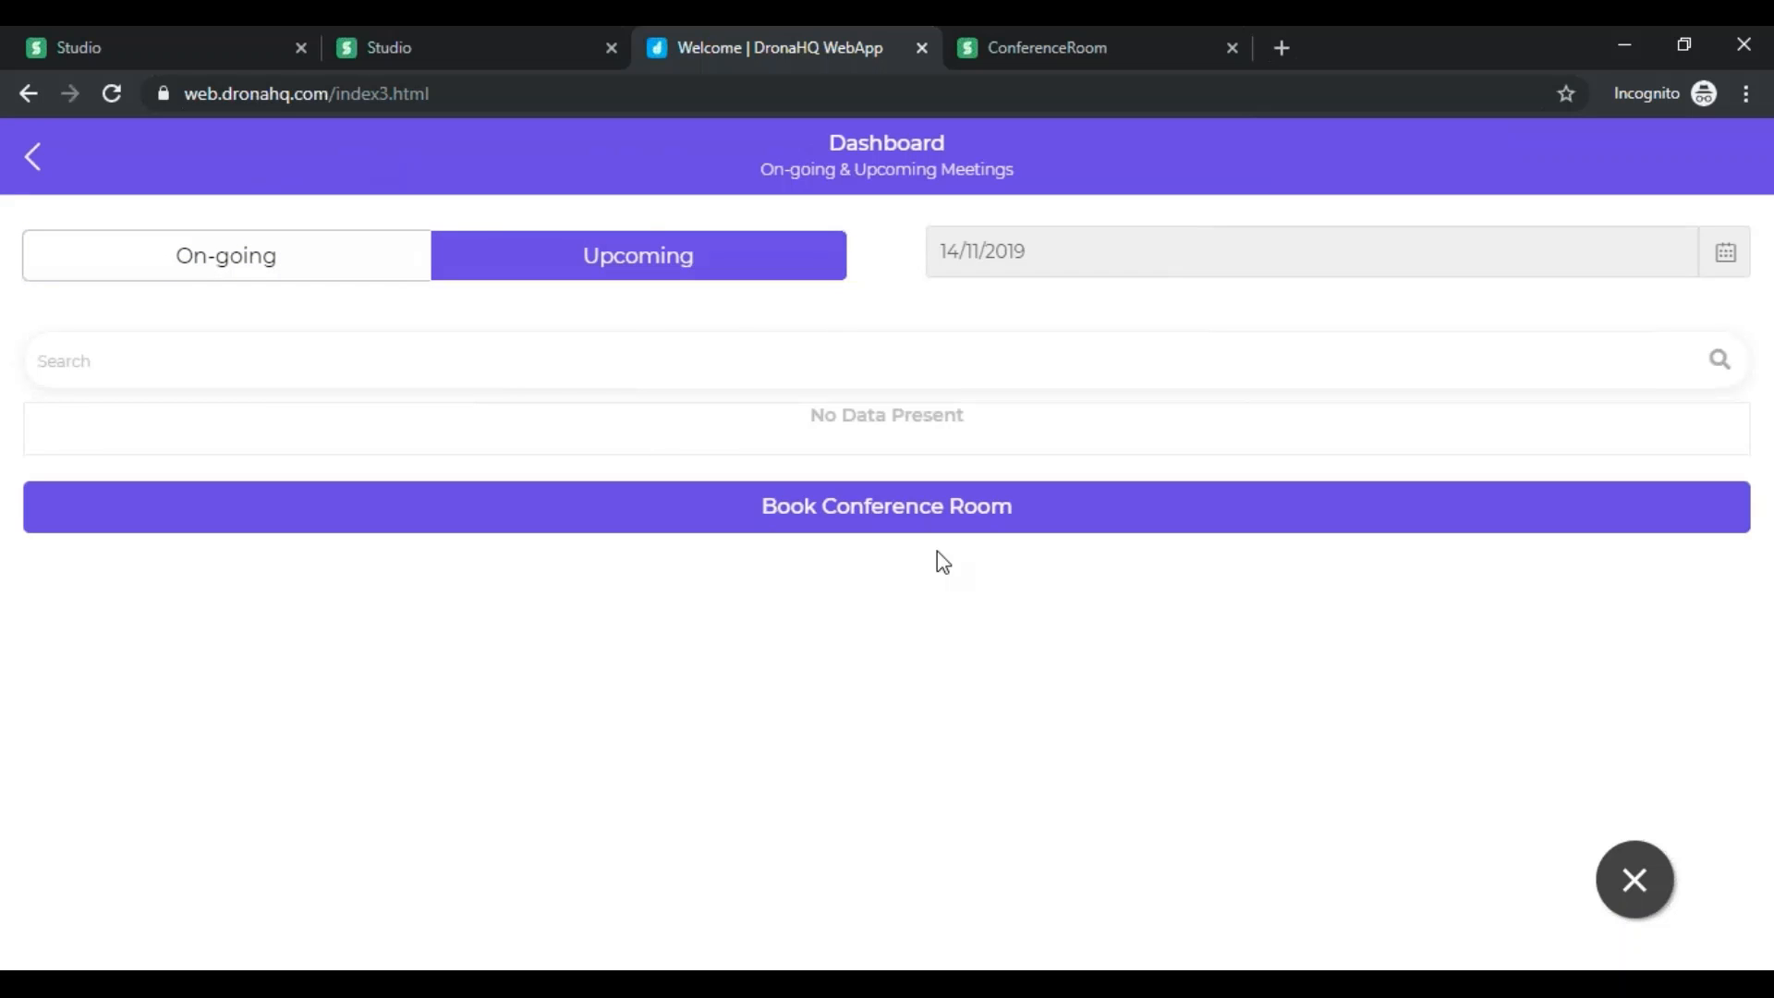
pyautogui.click(935, 519)
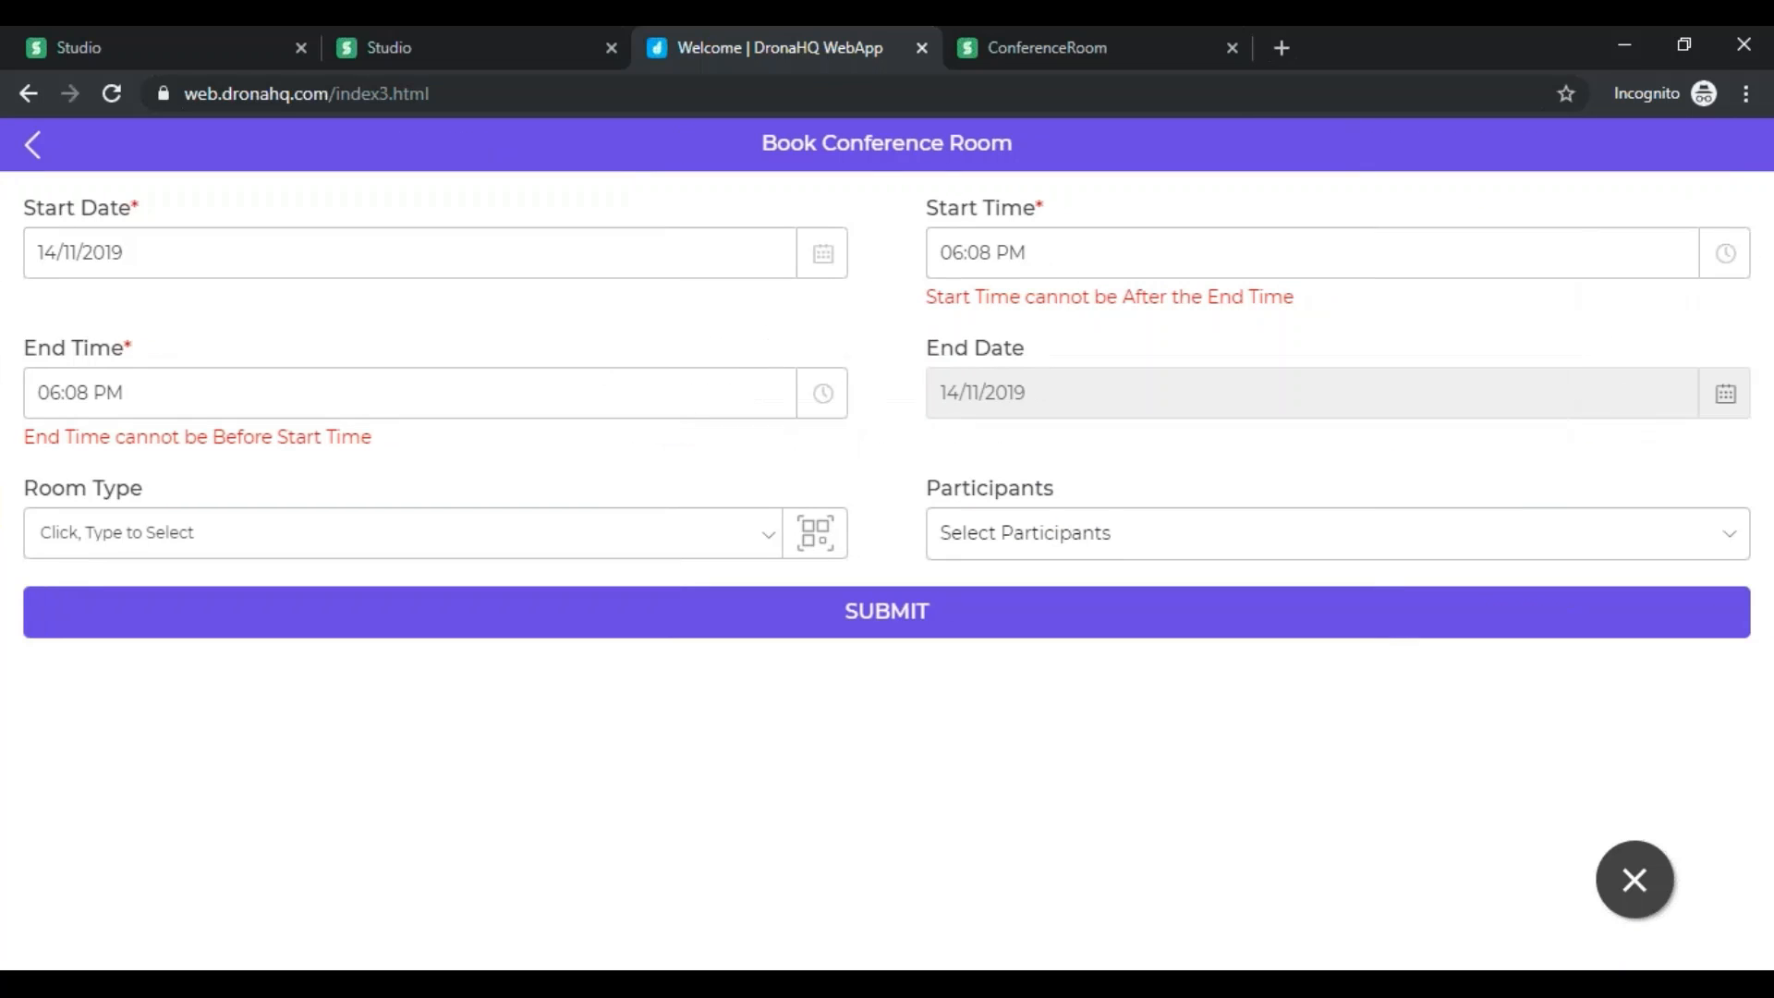
# - Set the start date in the published app's booking form to 15/11/2019
pyautogui.click(834, 259)
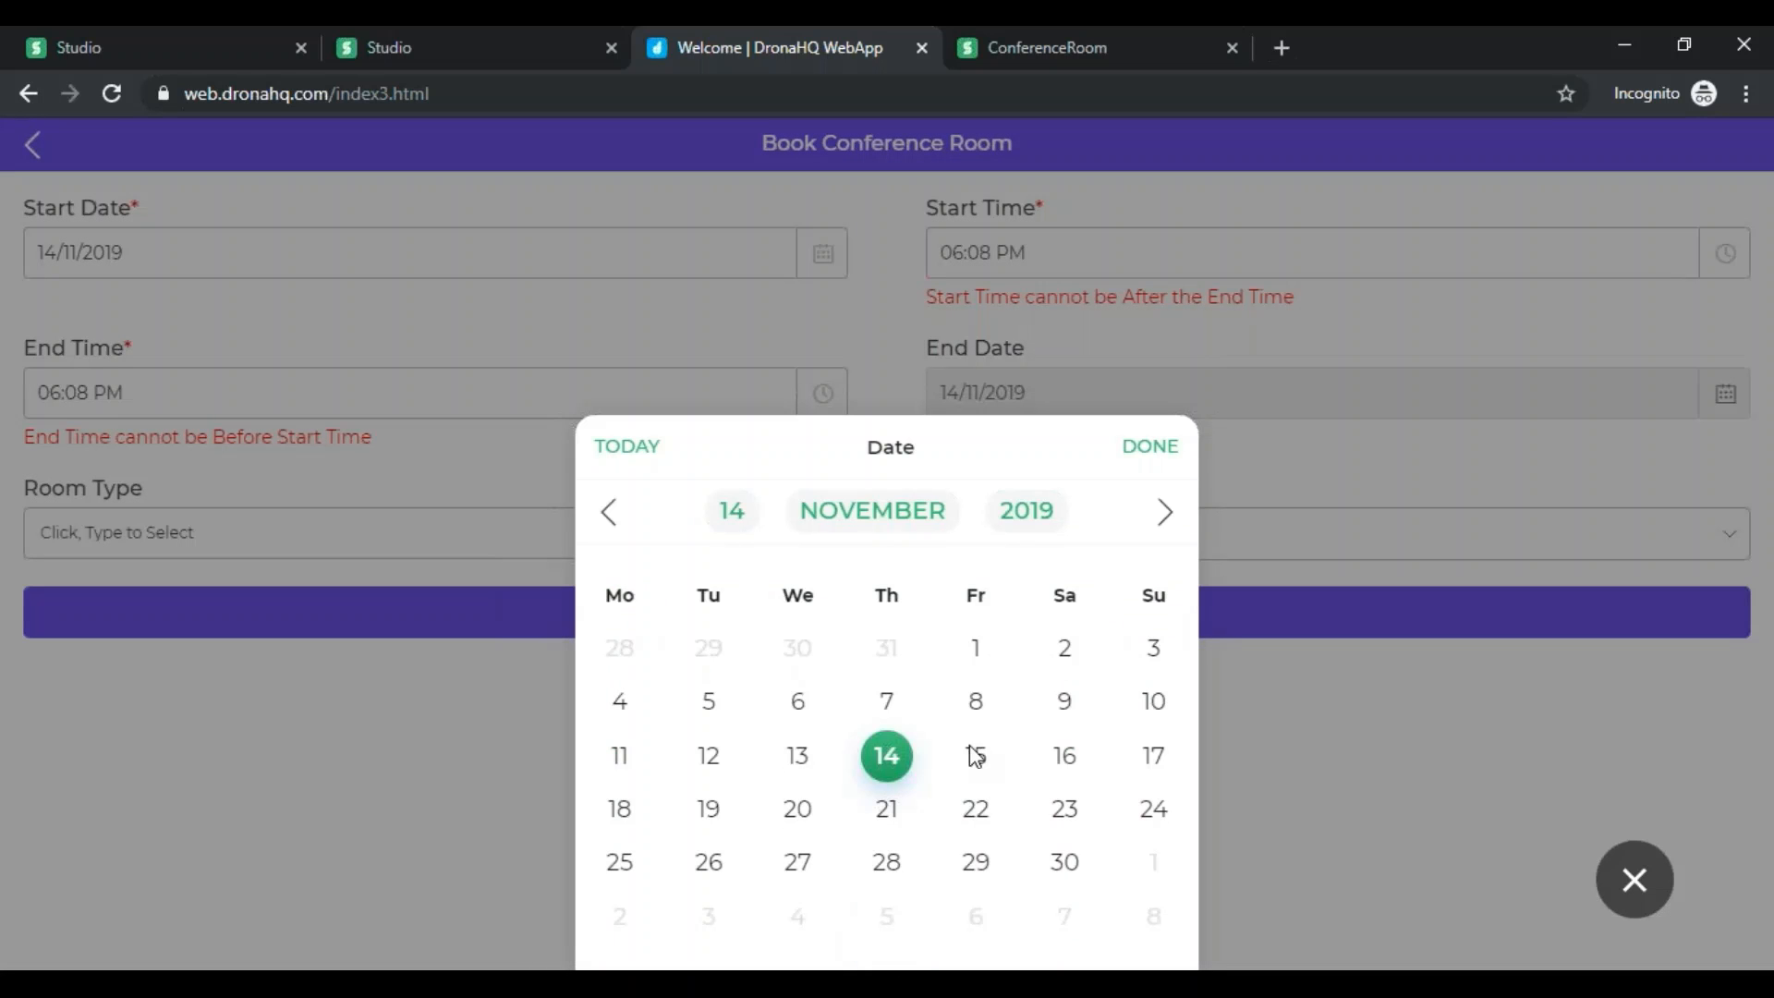
pyautogui.click(974, 753)
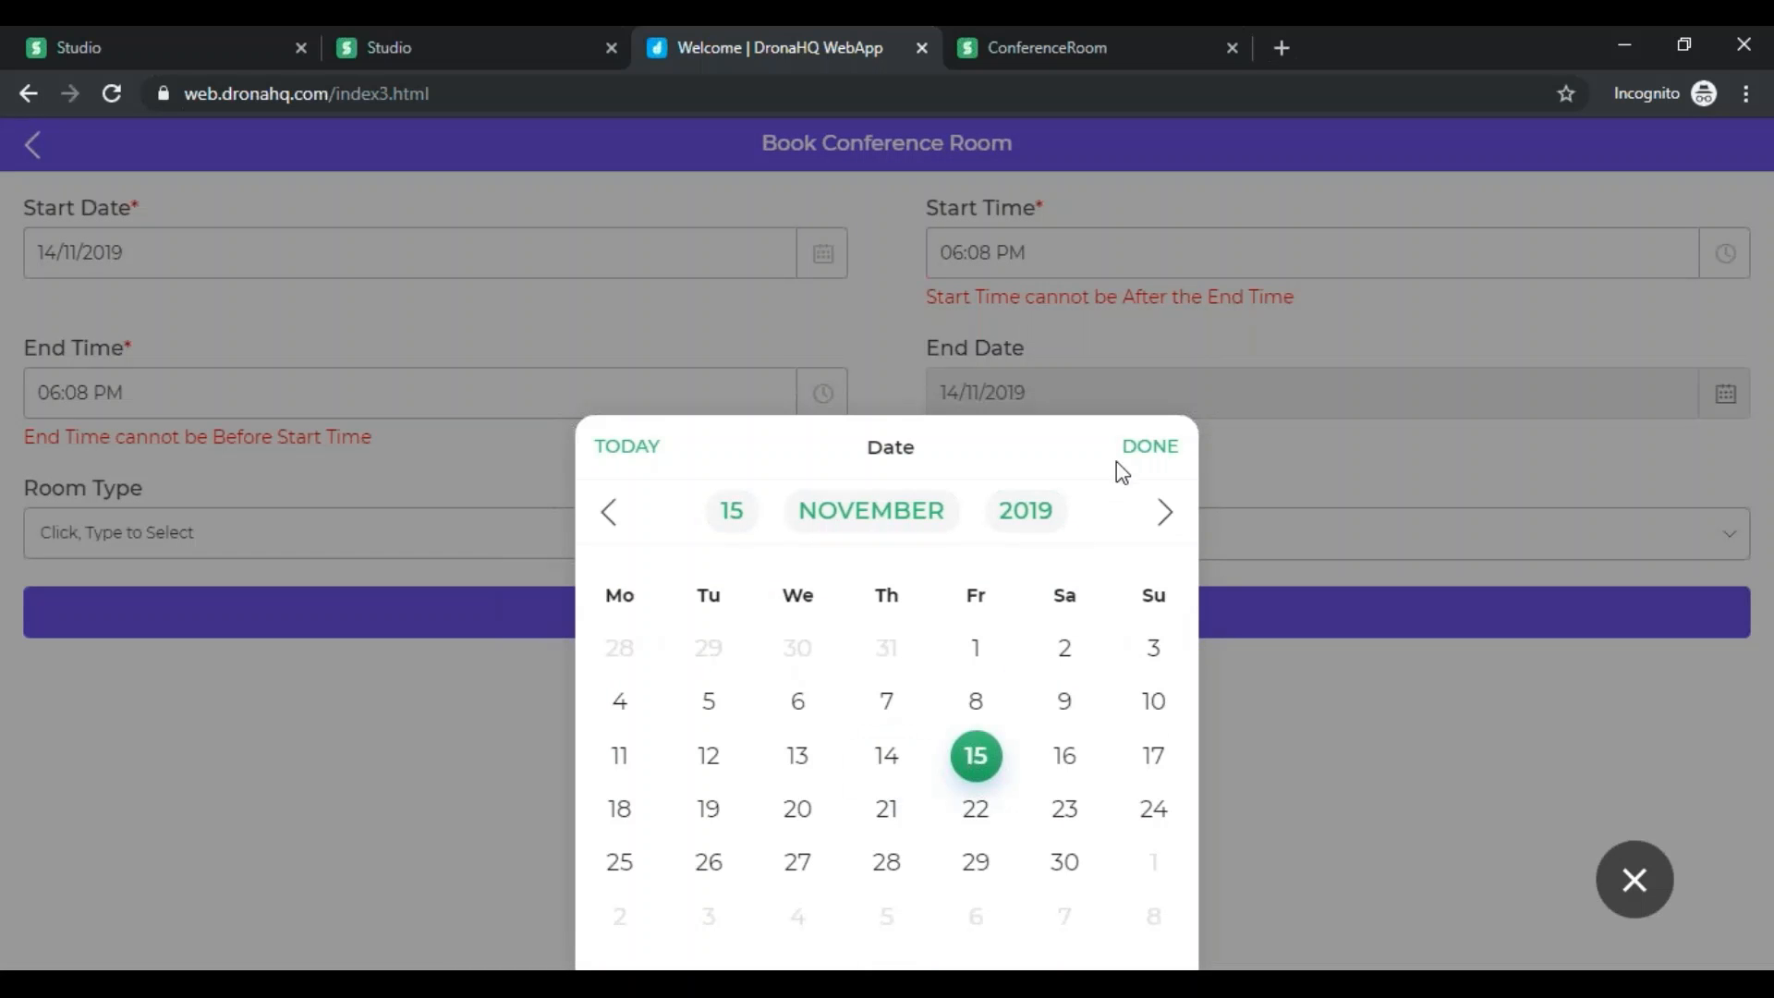
pyautogui.click(1125, 459)
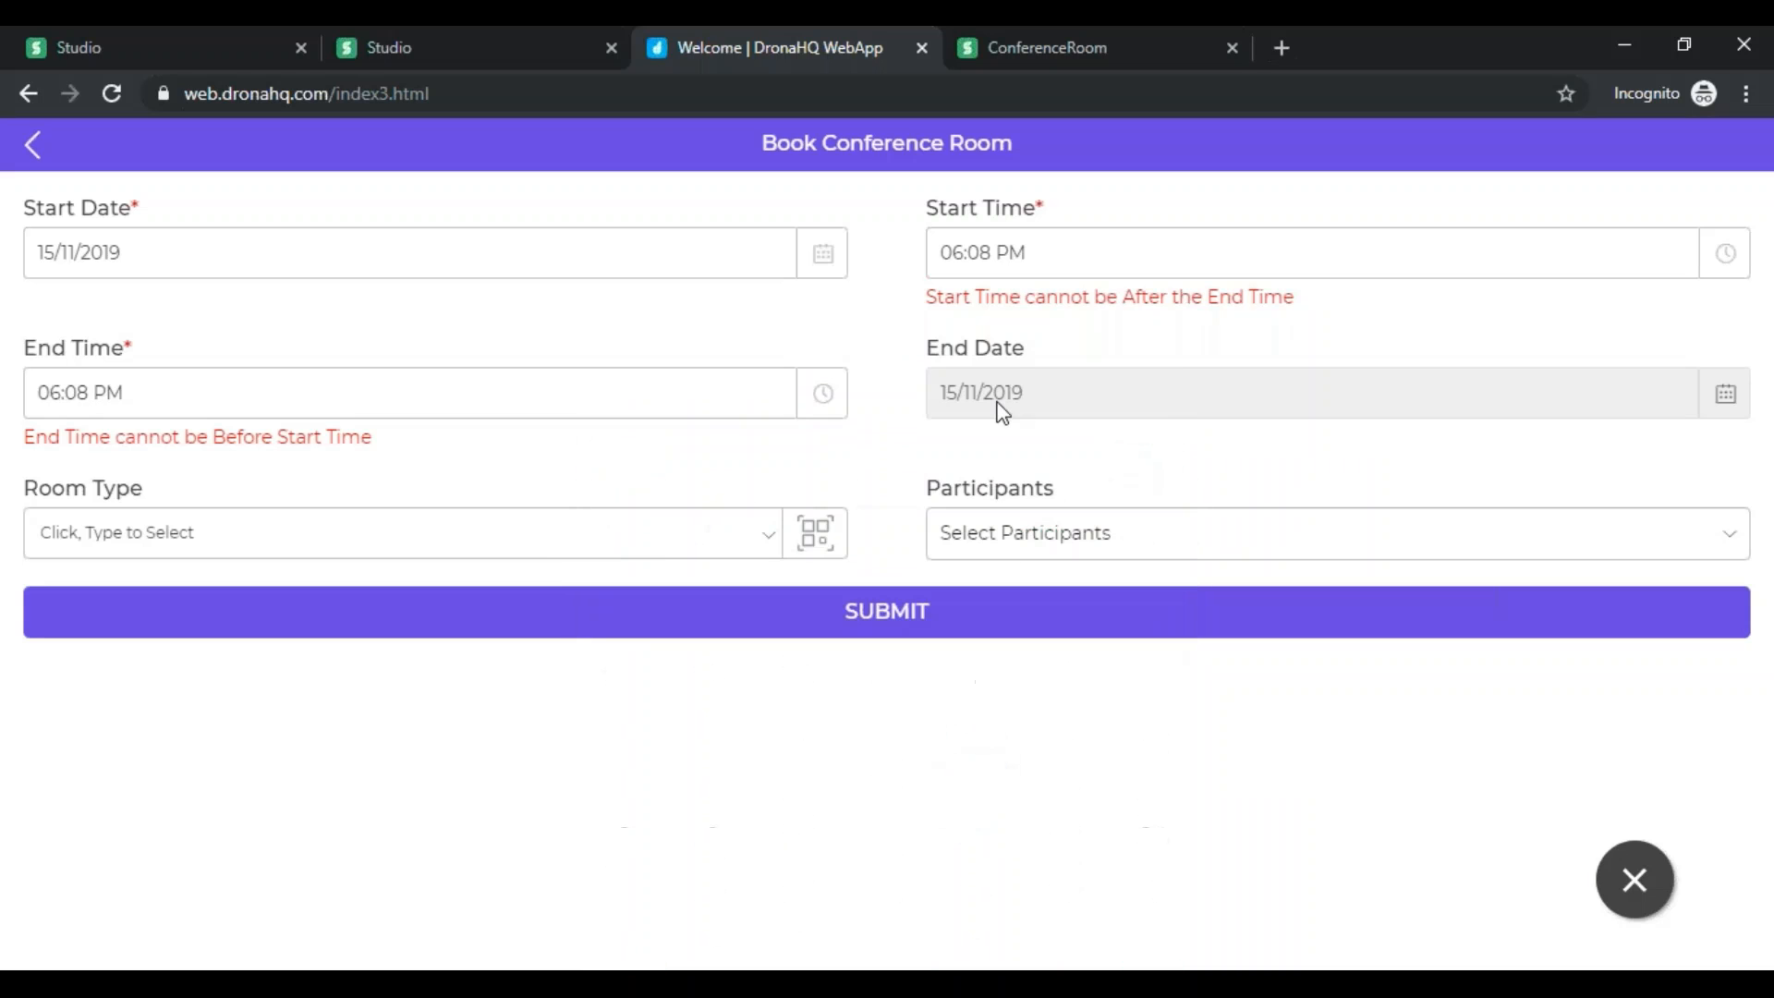
# - Set the booking form's end time to 04:00 PM
pyautogui.click(838, 404)
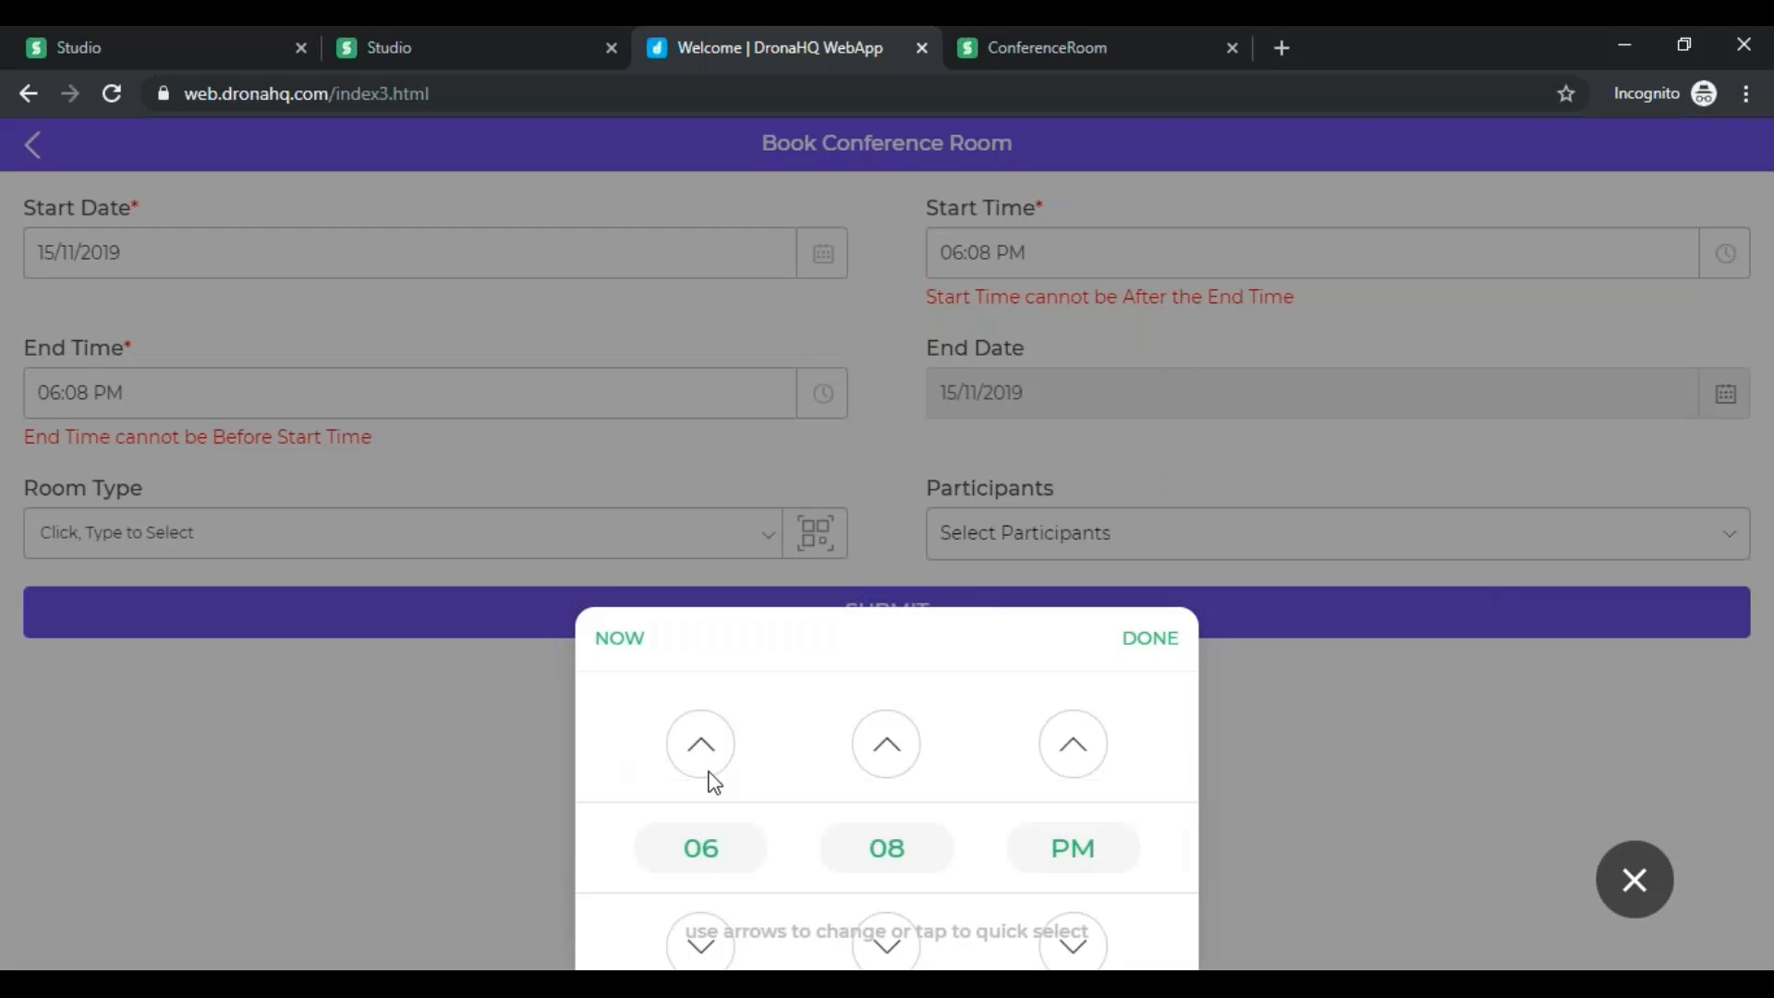
pyautogui.click(698, 848)
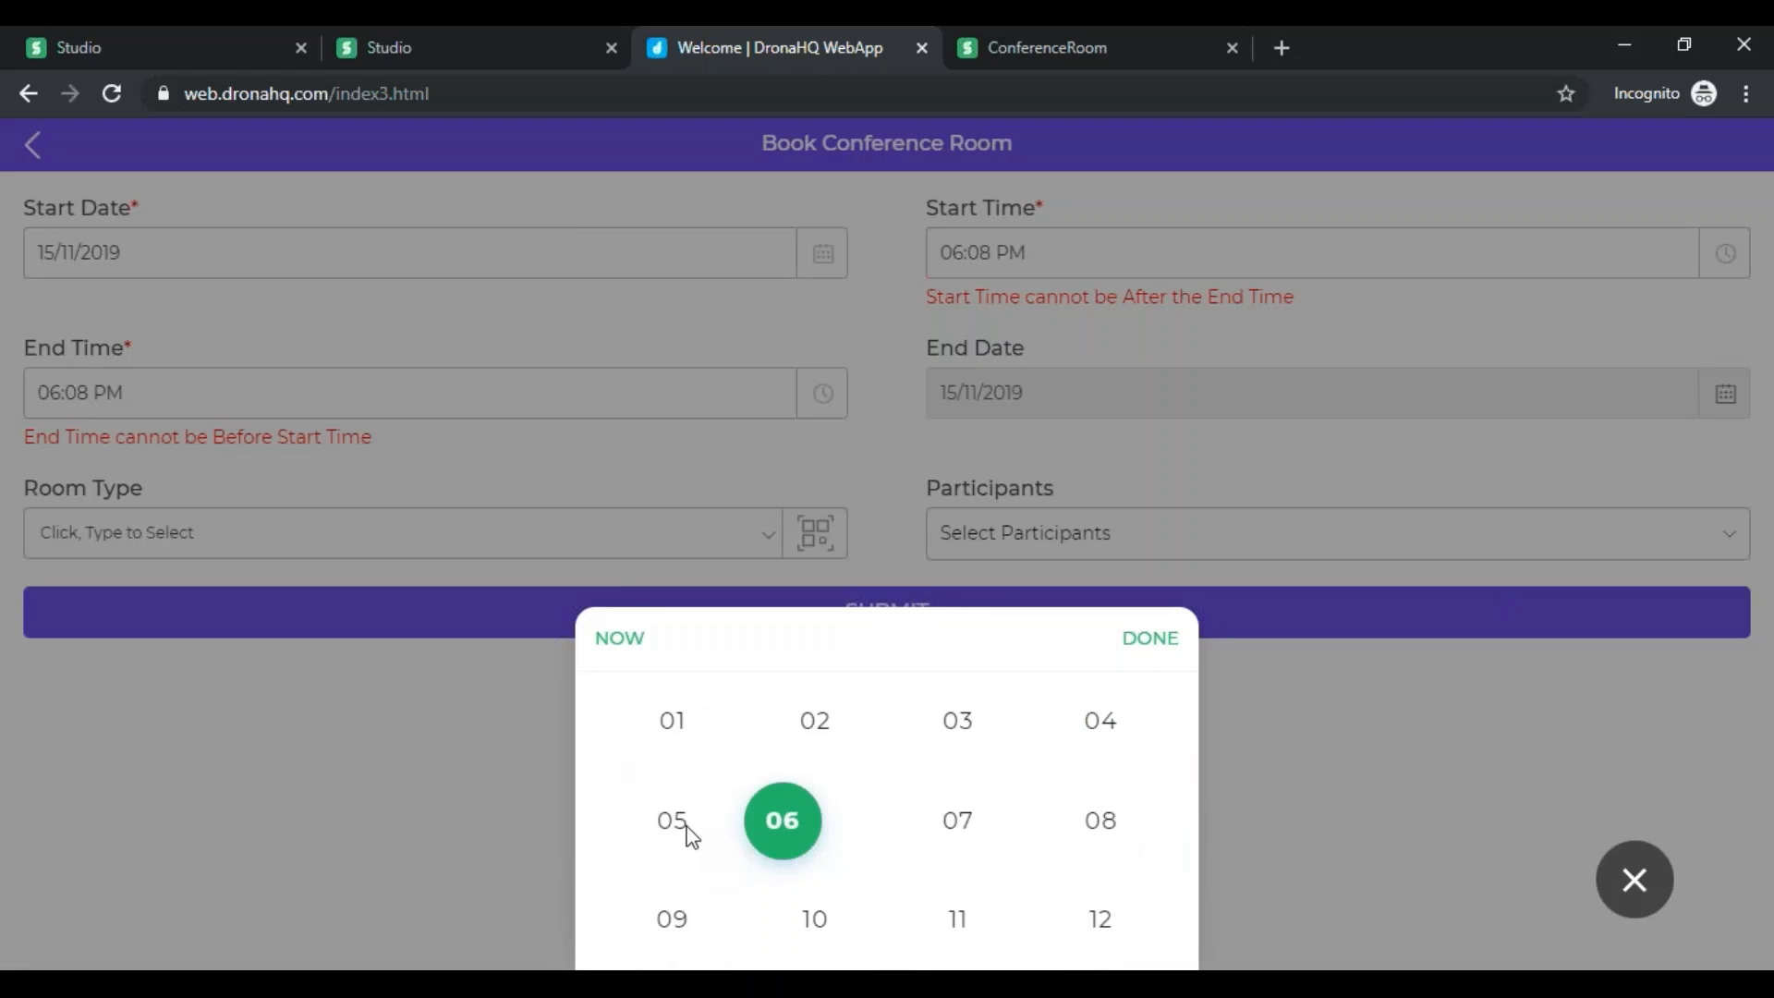
pyautogui.click(1090, 735)
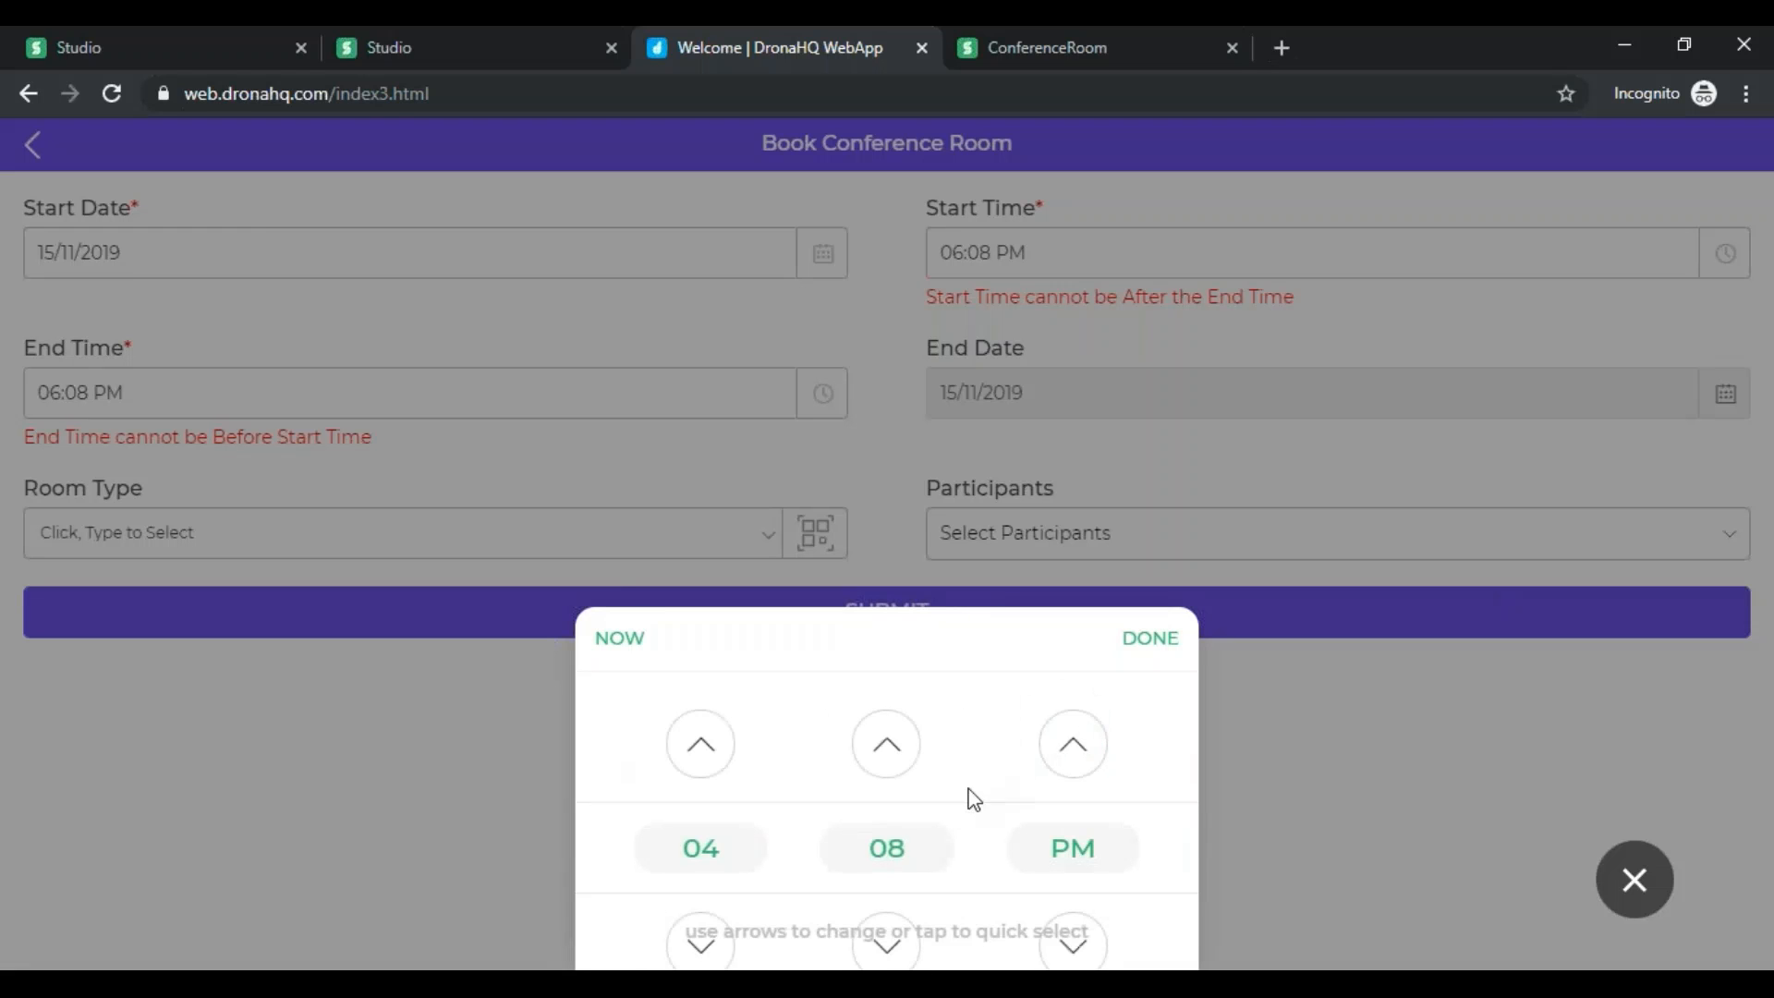
pyautogui.click(907, 853)
pyautogui.click(679, 718)
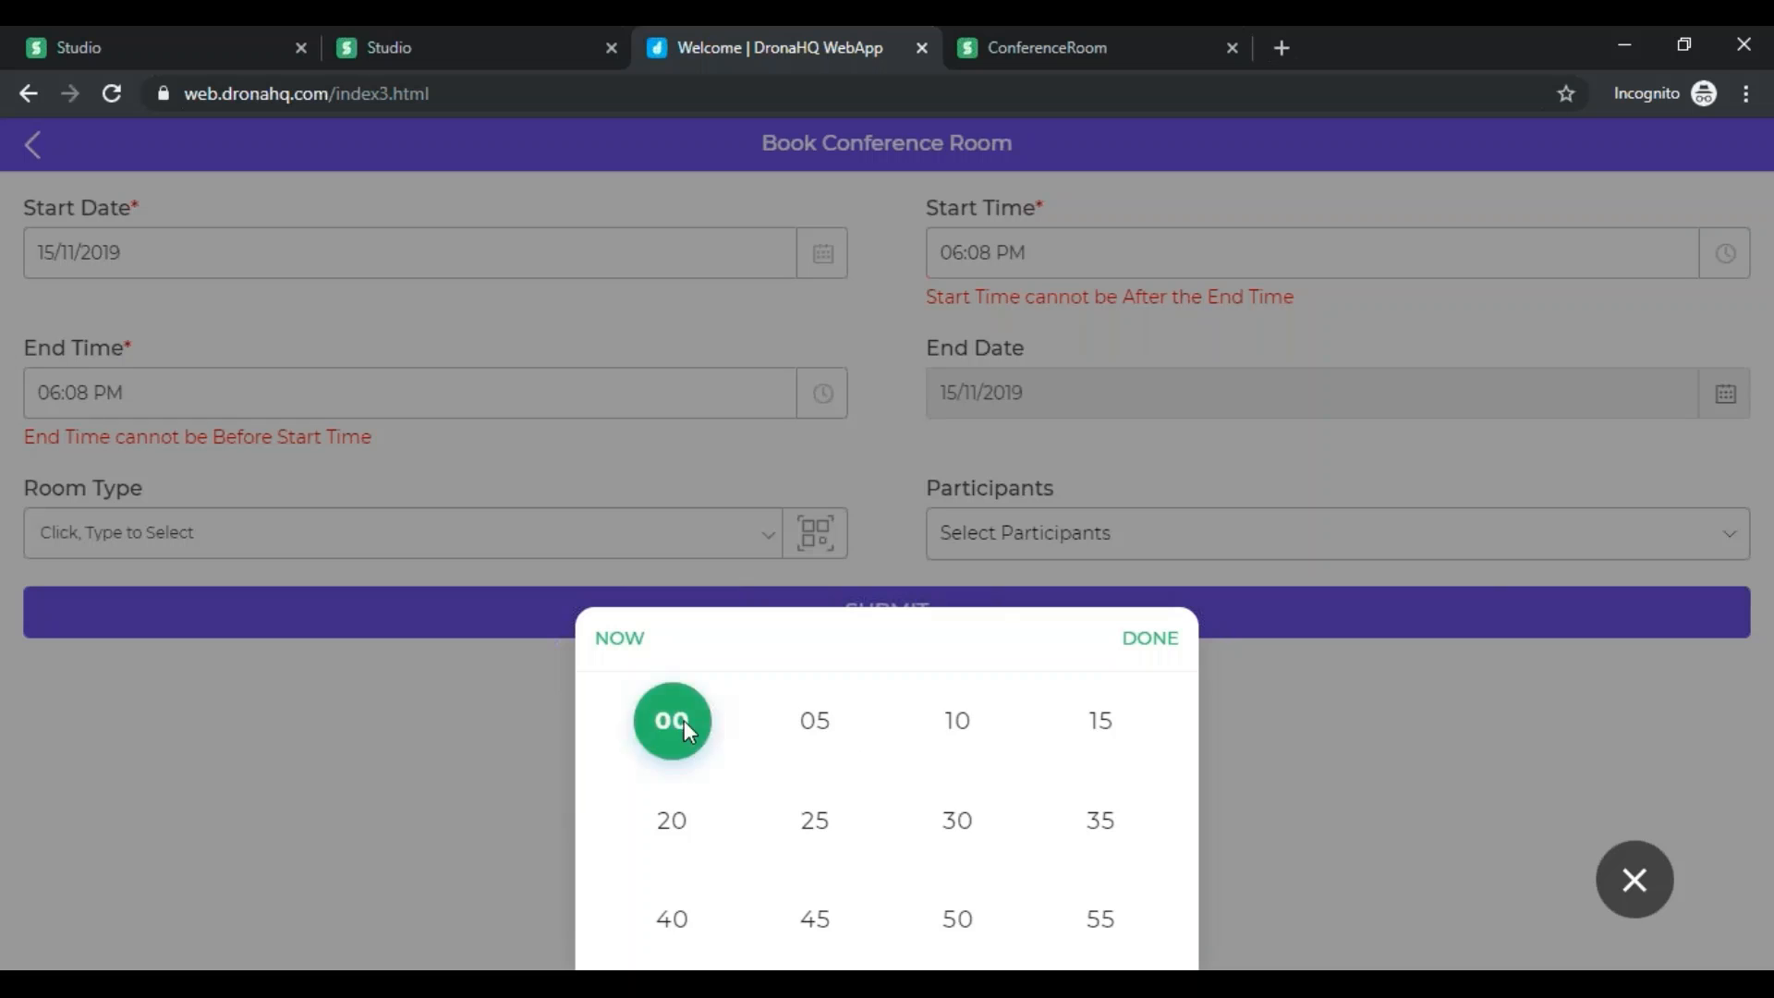
pyautogui.click(1162, 641)
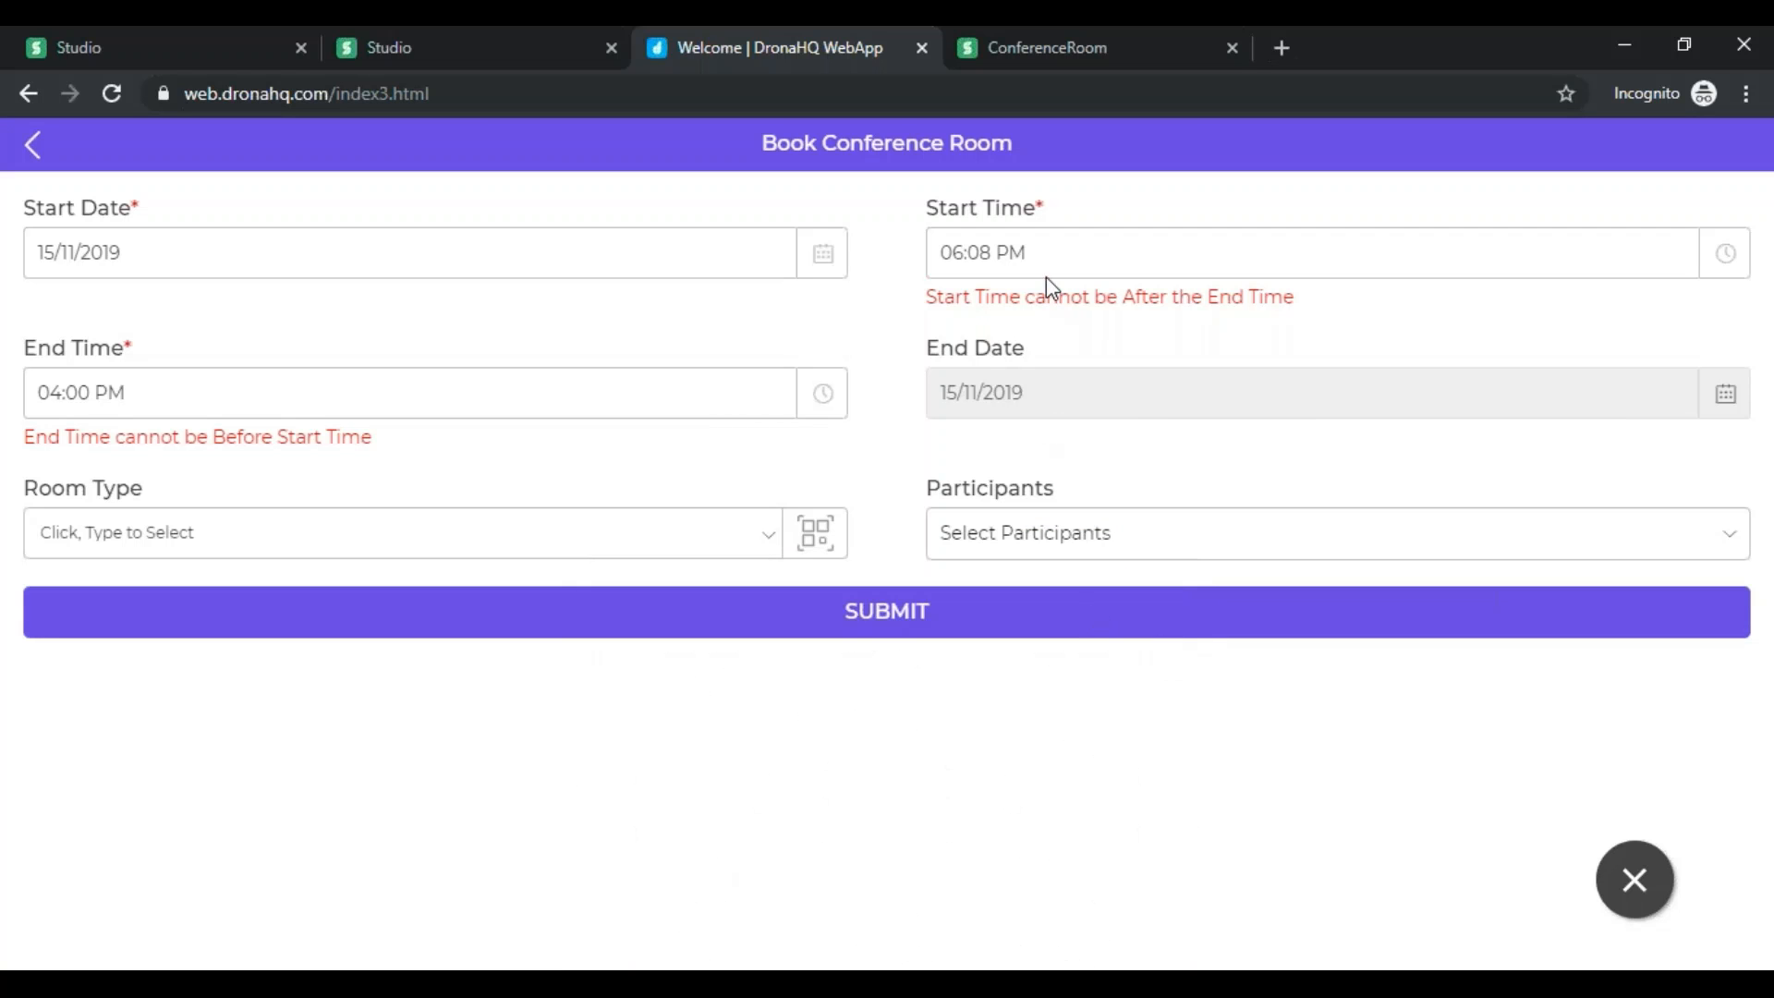
# - Set the booking form's start time to 03:00 PM
pyautogui.click(1123, 247)
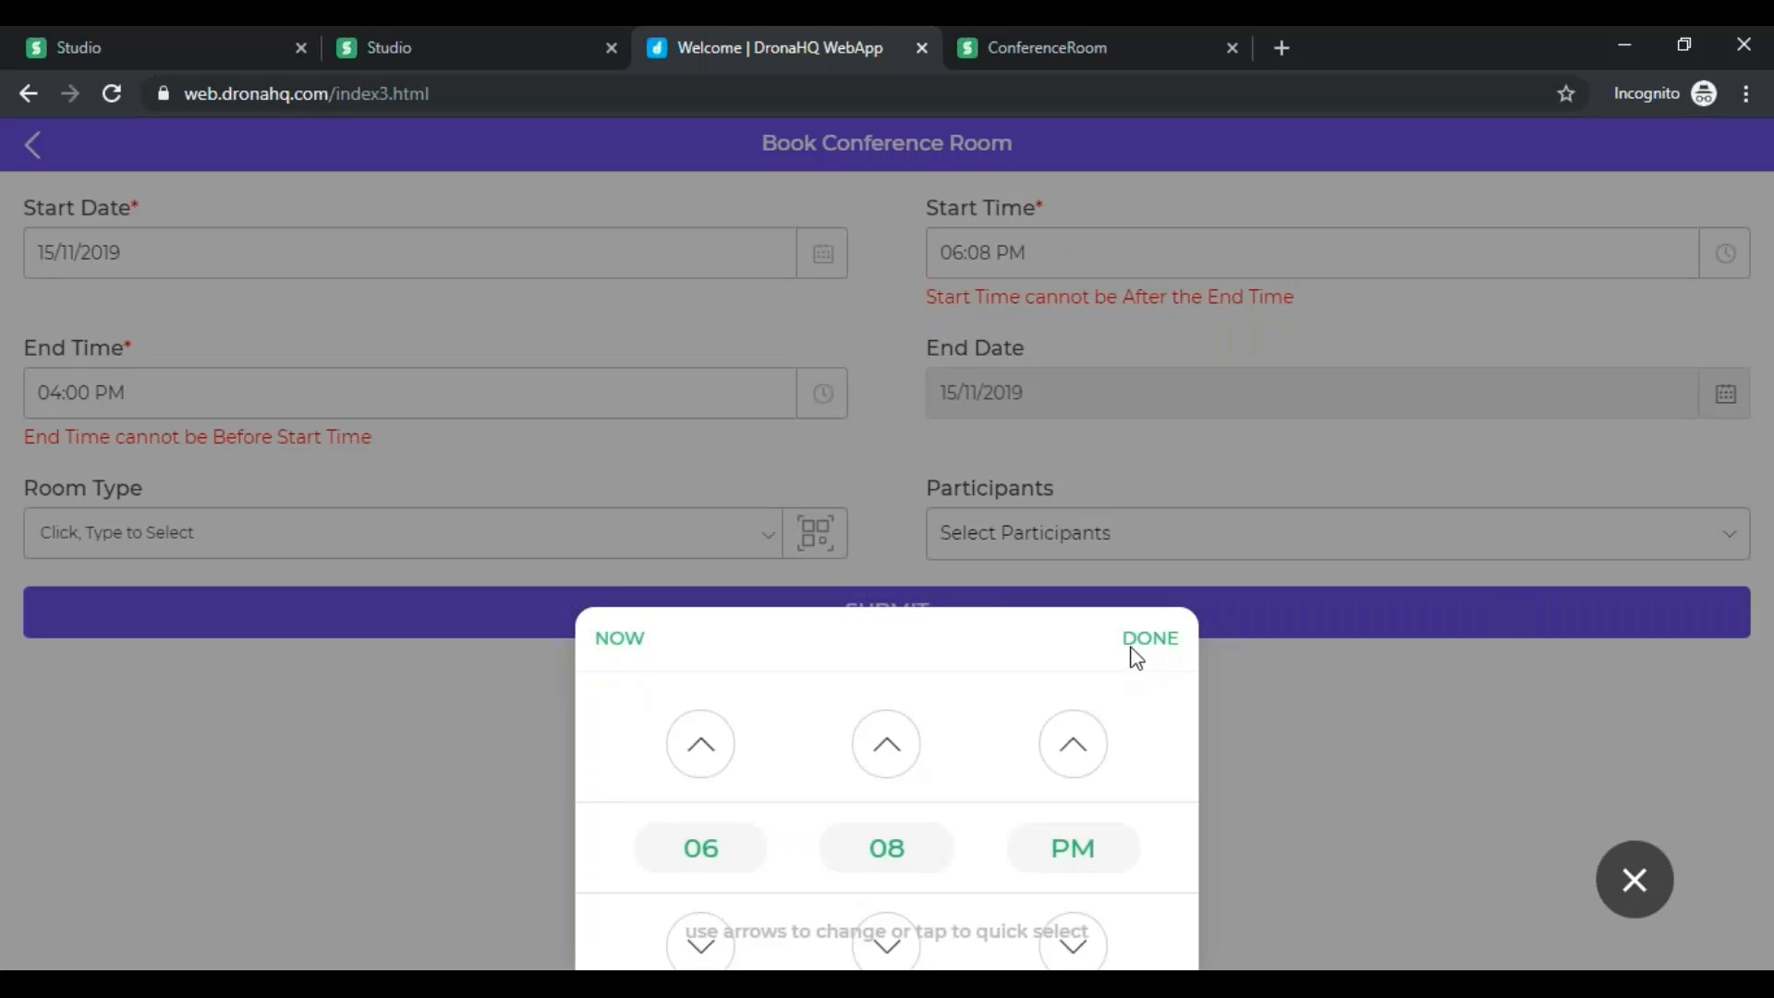
pyautogui.click(886, 840)
pyautogui.click(671, 730)
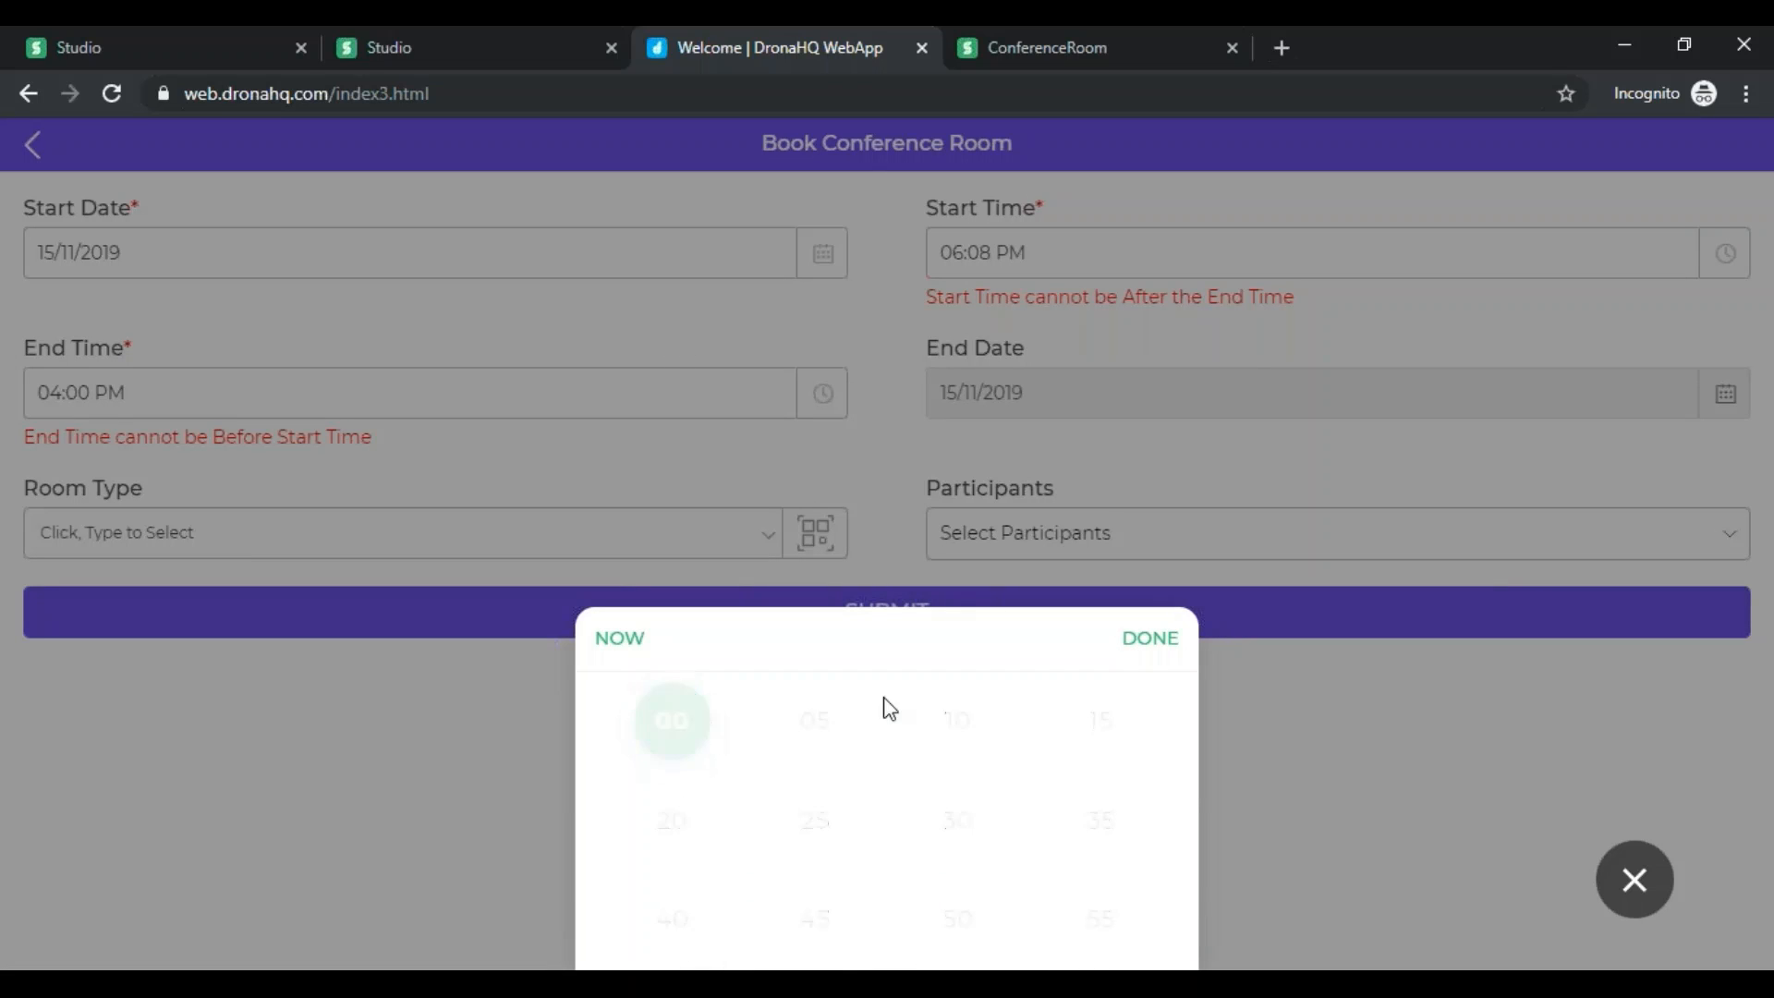
pyautogui.click(1157, 645)
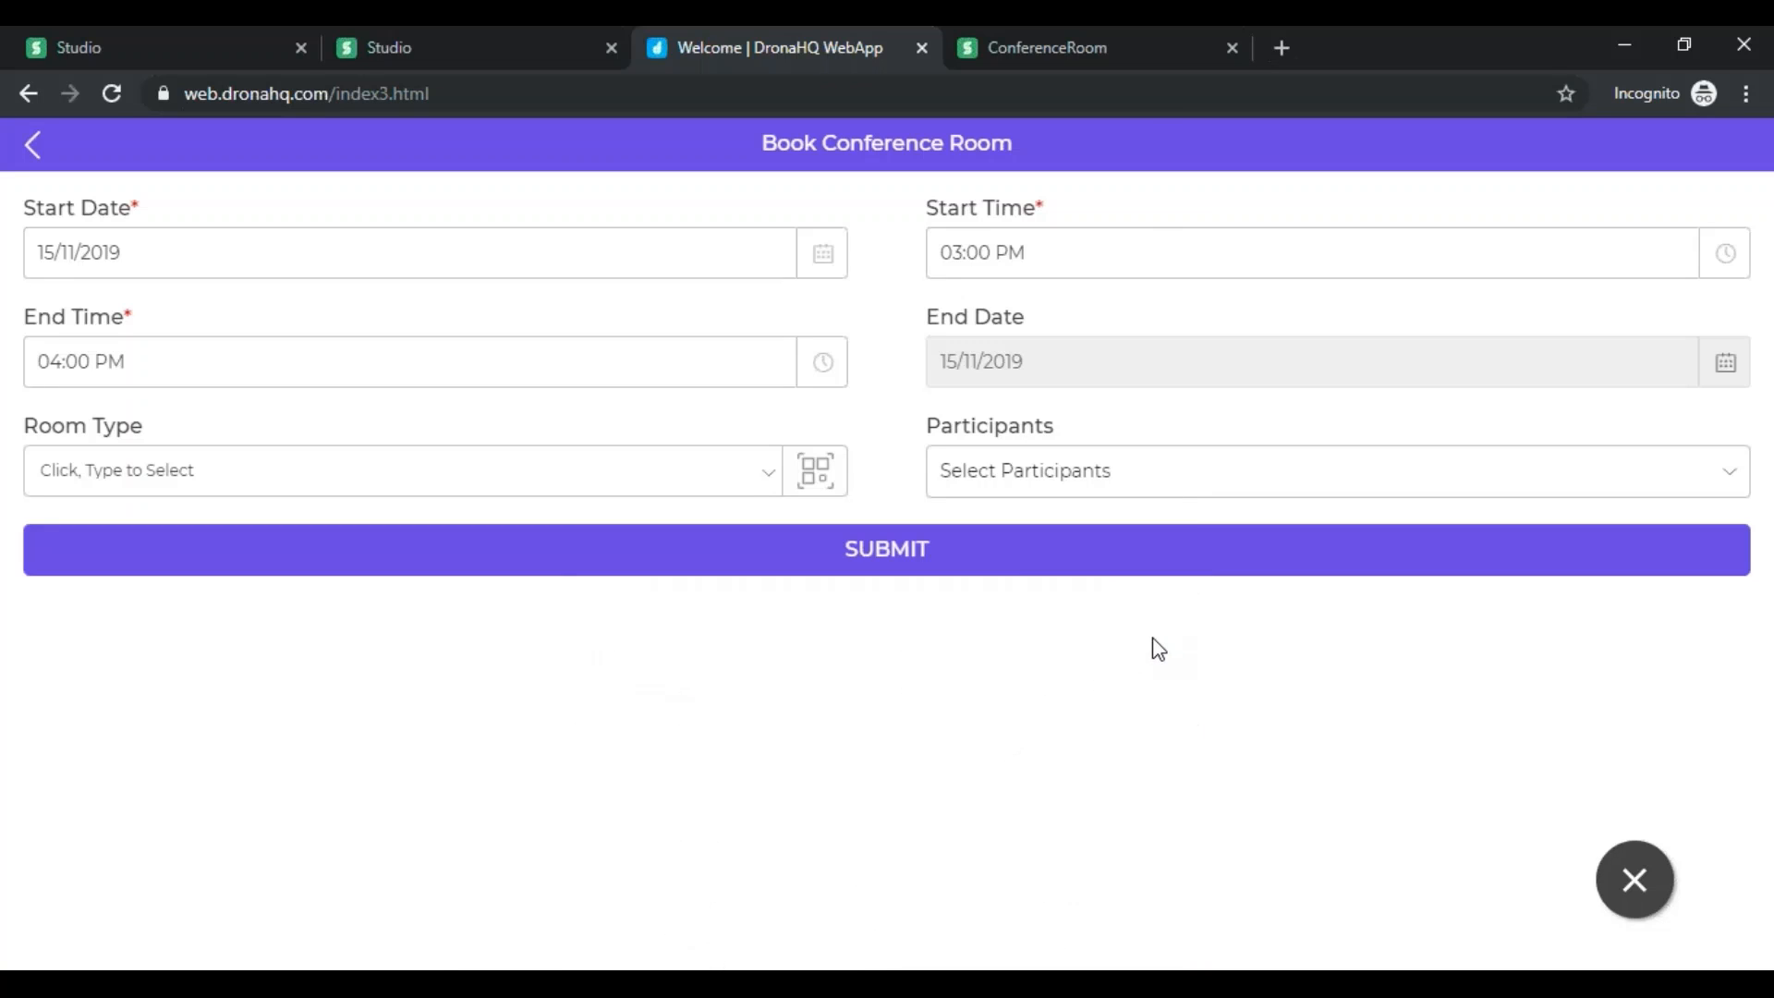
# - Choose Conference 2 as the room type and add the fourth, fifth and sixth listed people as participants
pyautogui.click(763, 493)
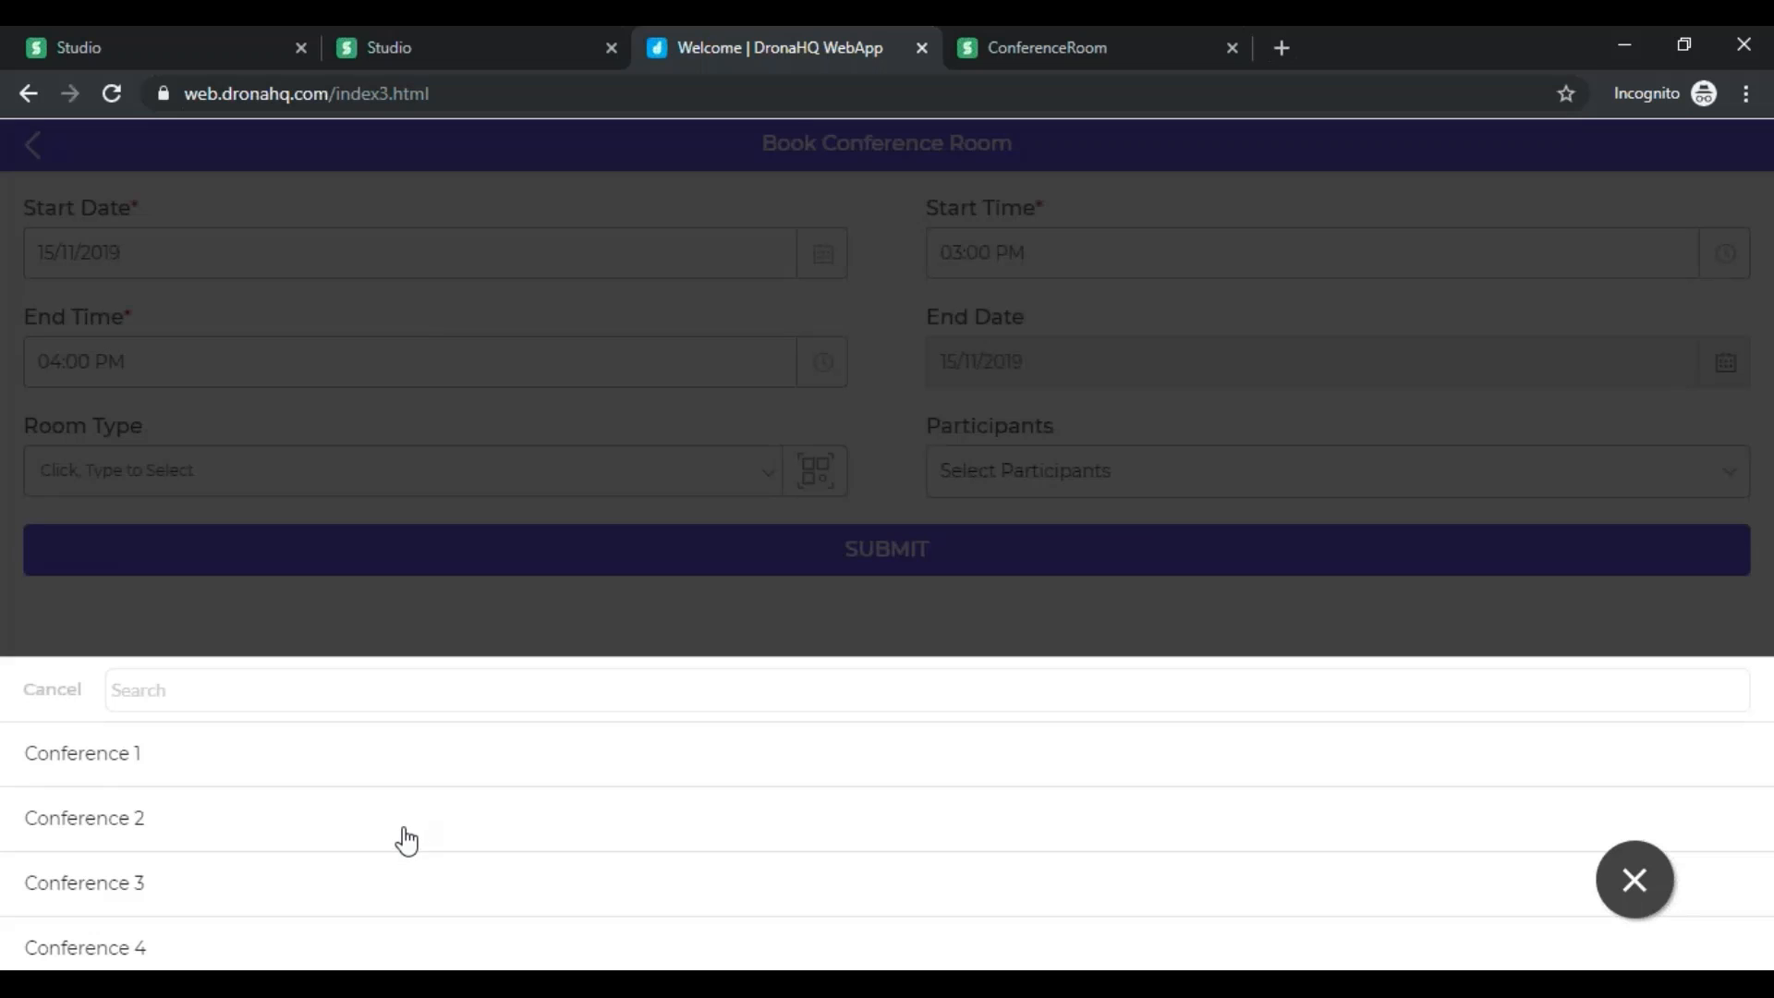
pyautogui.click(406, 832)
pyautogui.click(1127, 476)
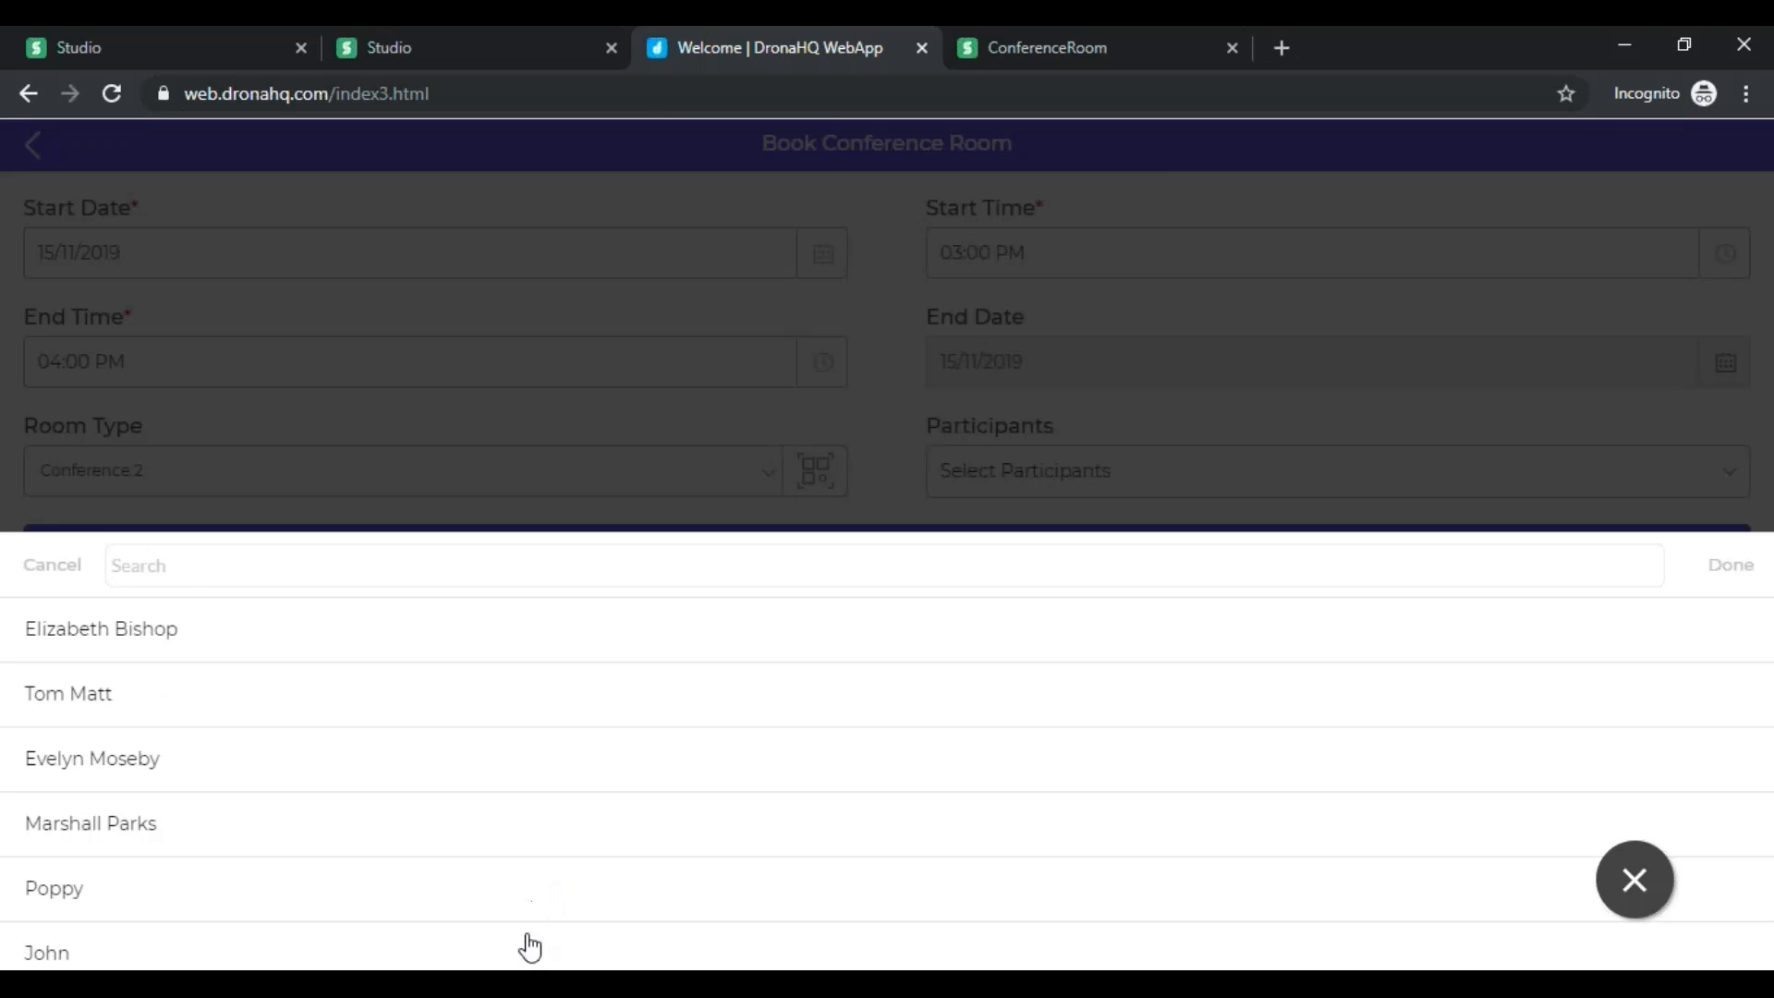
pyautogui.click(526, 942)
pyautogui.click(526, 887)
pyautogui.click(540, 831)
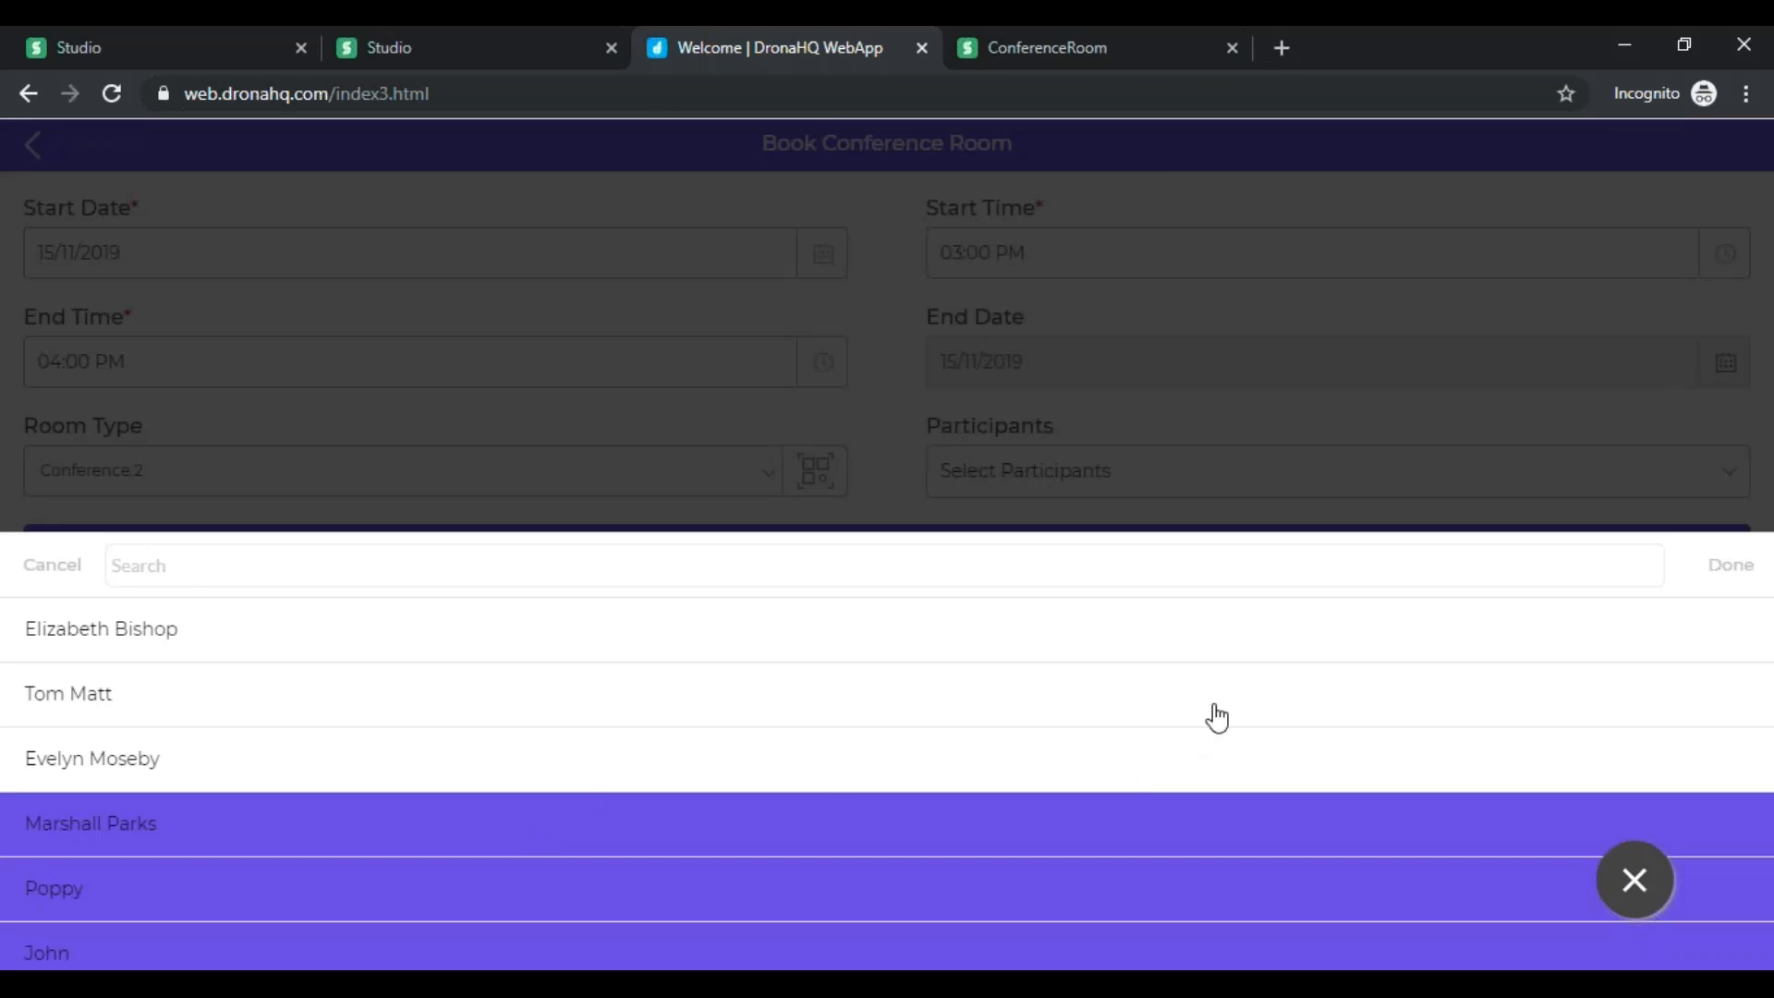
pyautogui.click(1706, 578)
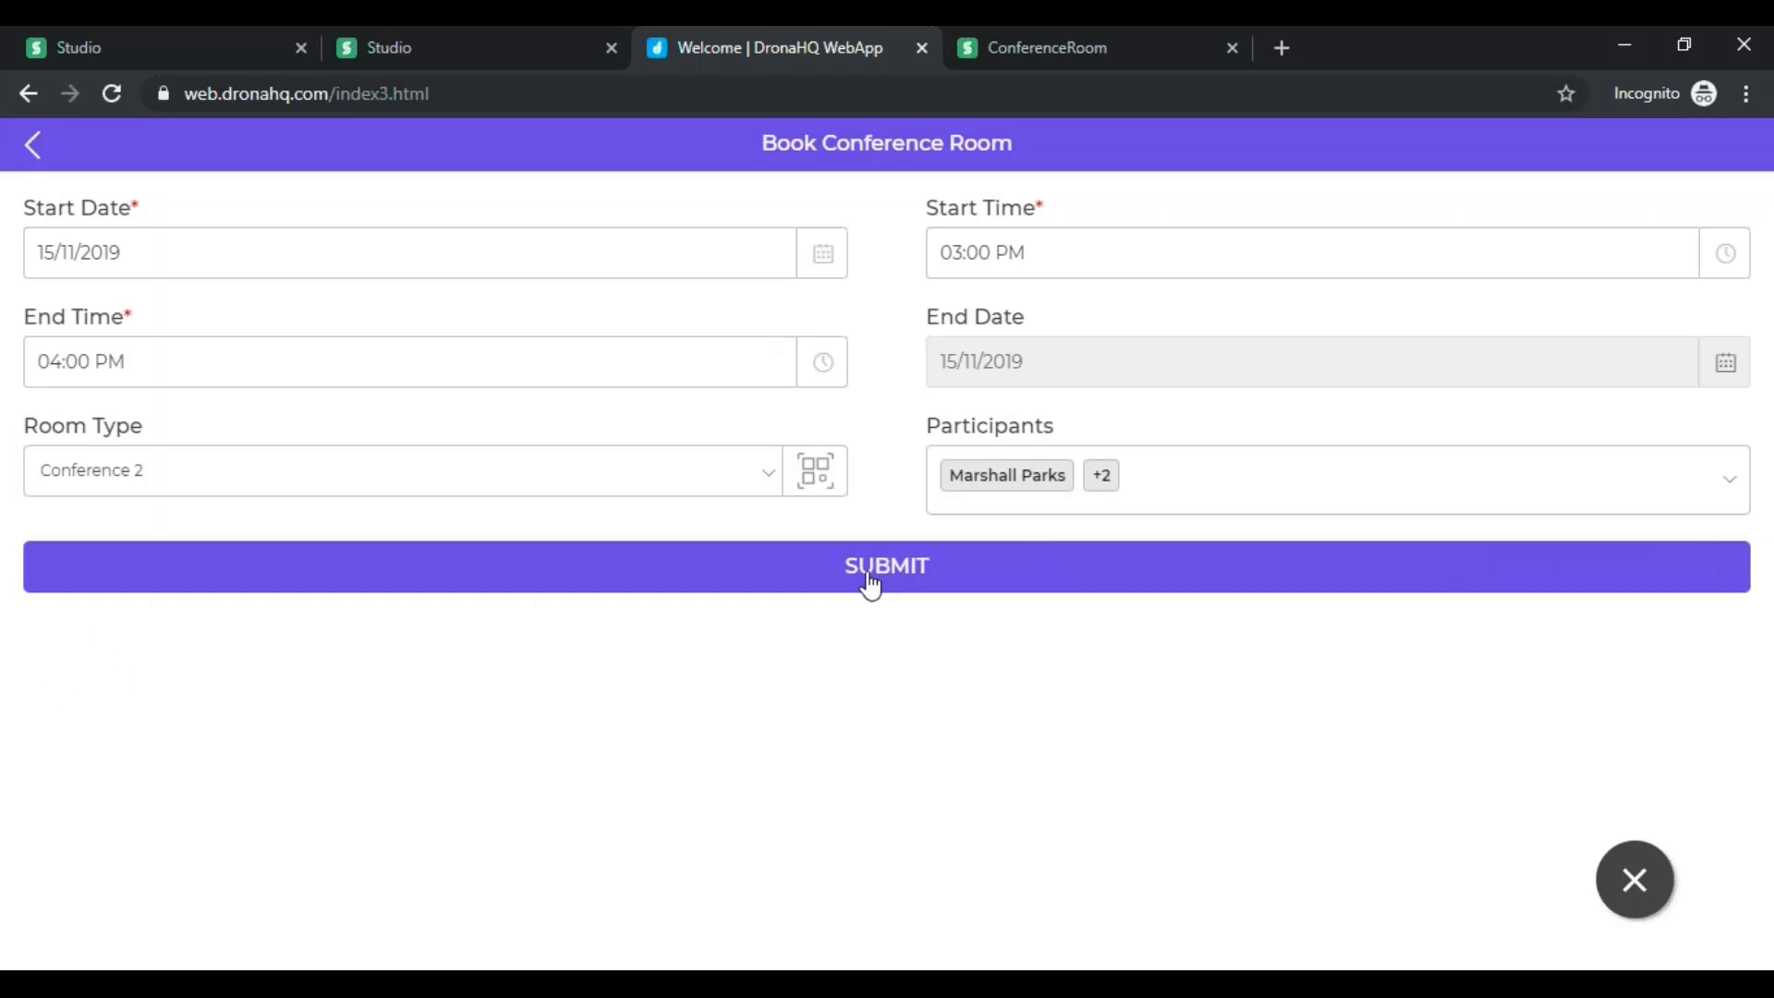
# - Submit the conference room booking, acknowledge the confirmation and return to the list of all apps
pyautogui.click(870, 585)
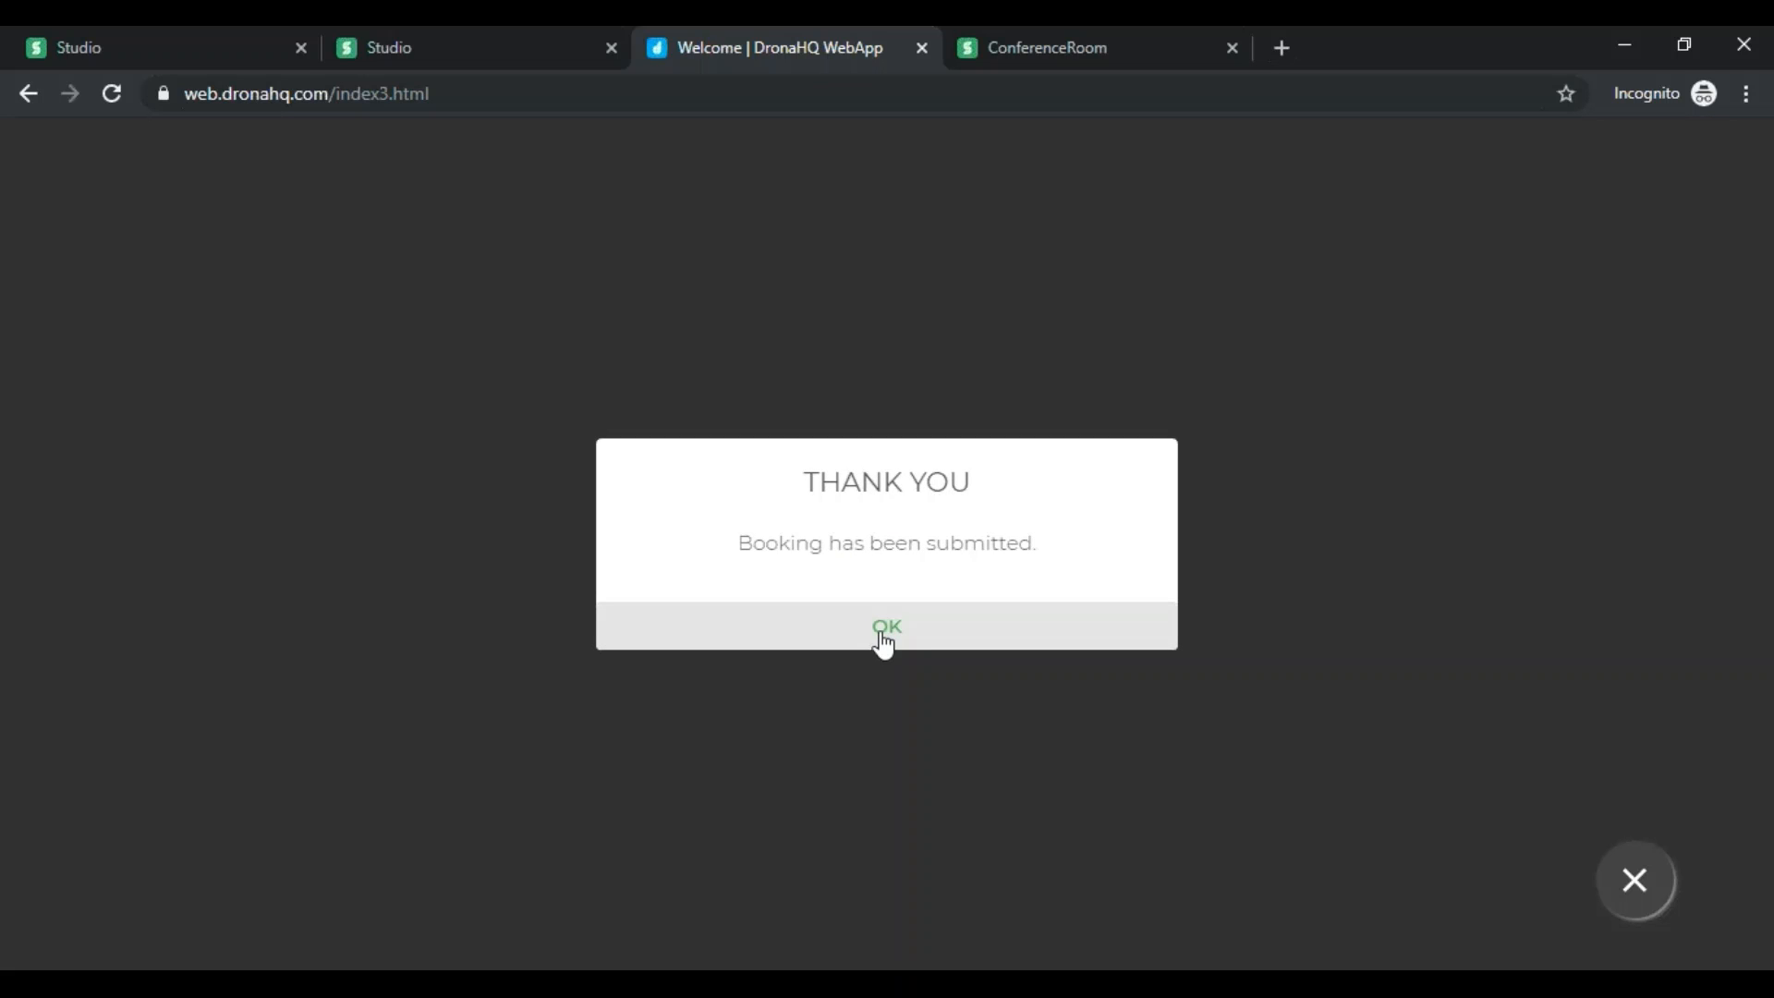
pyautogui.click(884, 643)
pyautogui.click(29, 144)
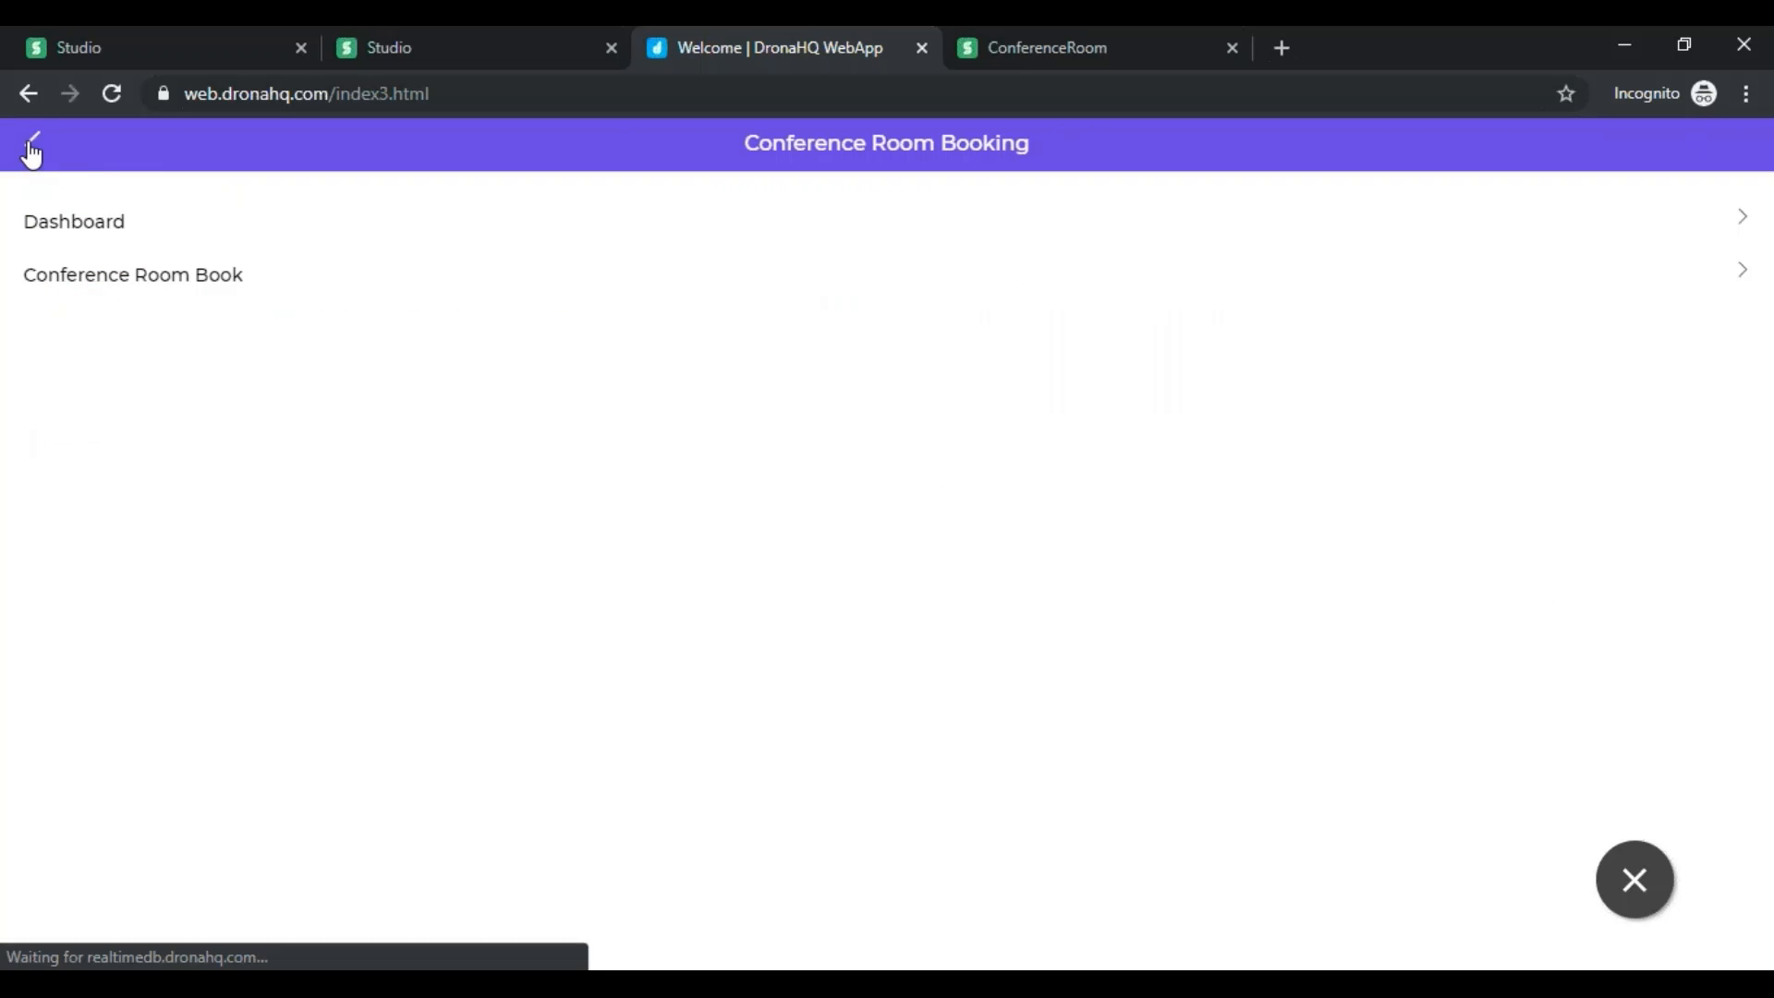
pyautogui.click(112, 94)
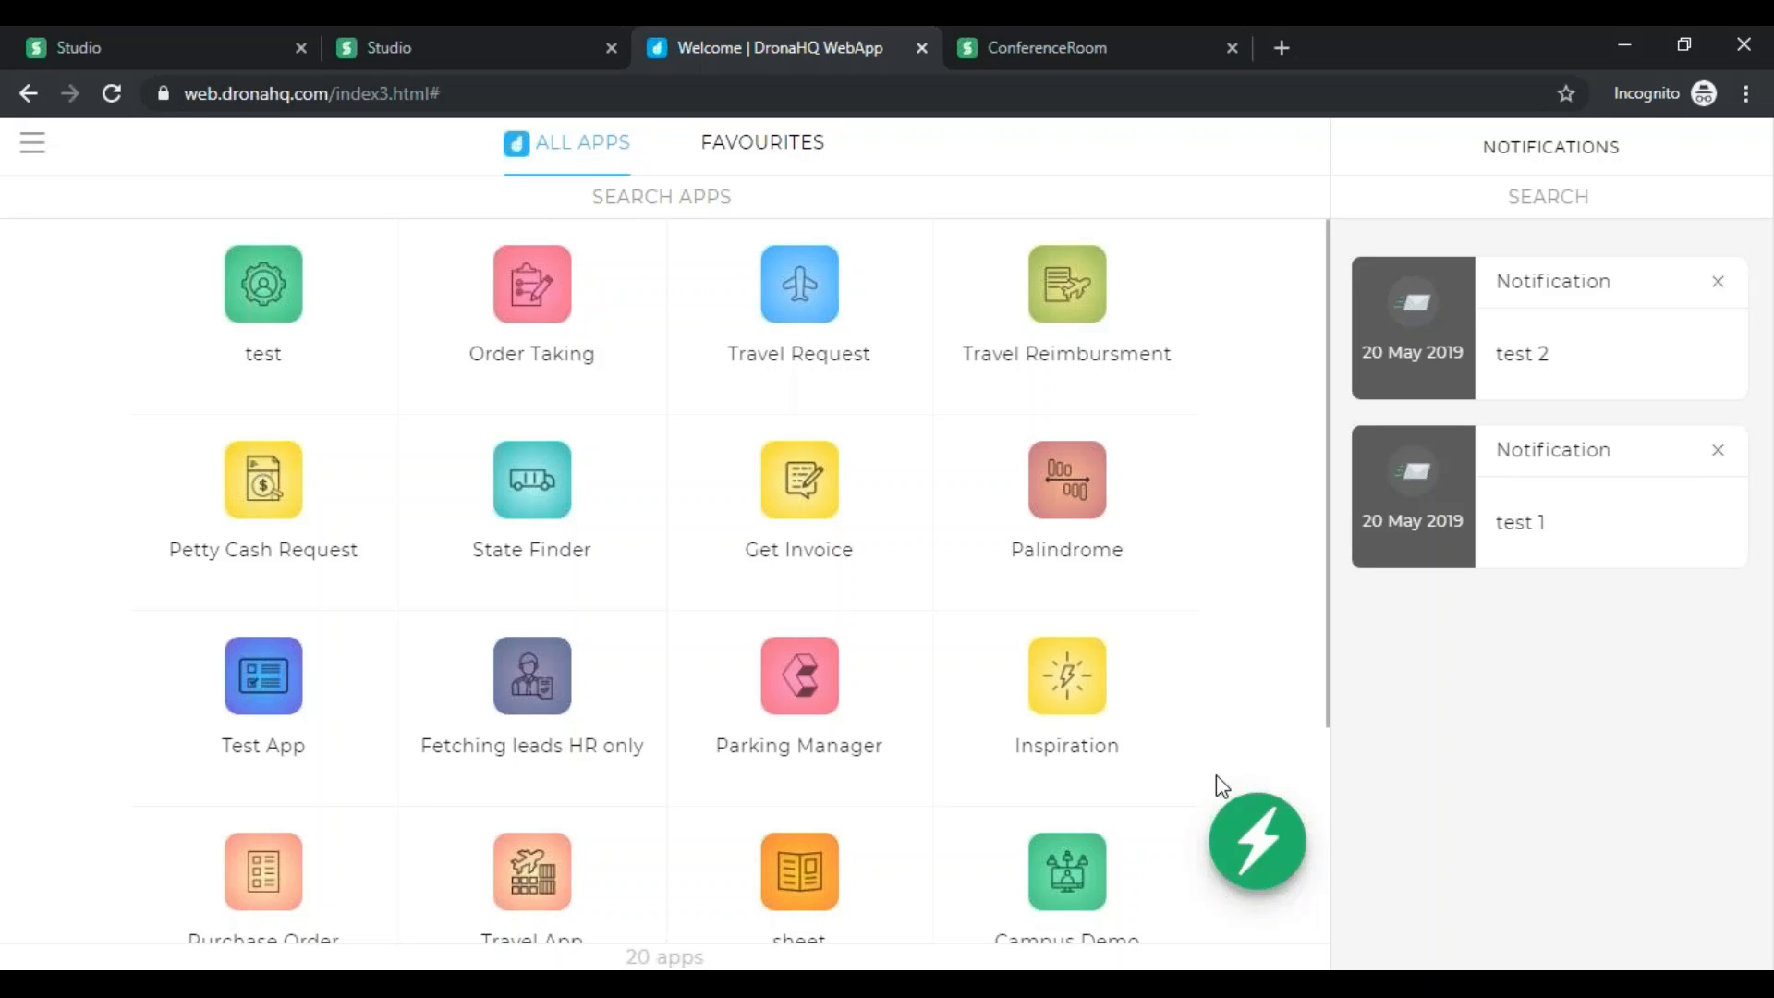
# - Open the Status Feed and review the requests initiated by me and those assigned to me
pyautogui.click(1262, 838)
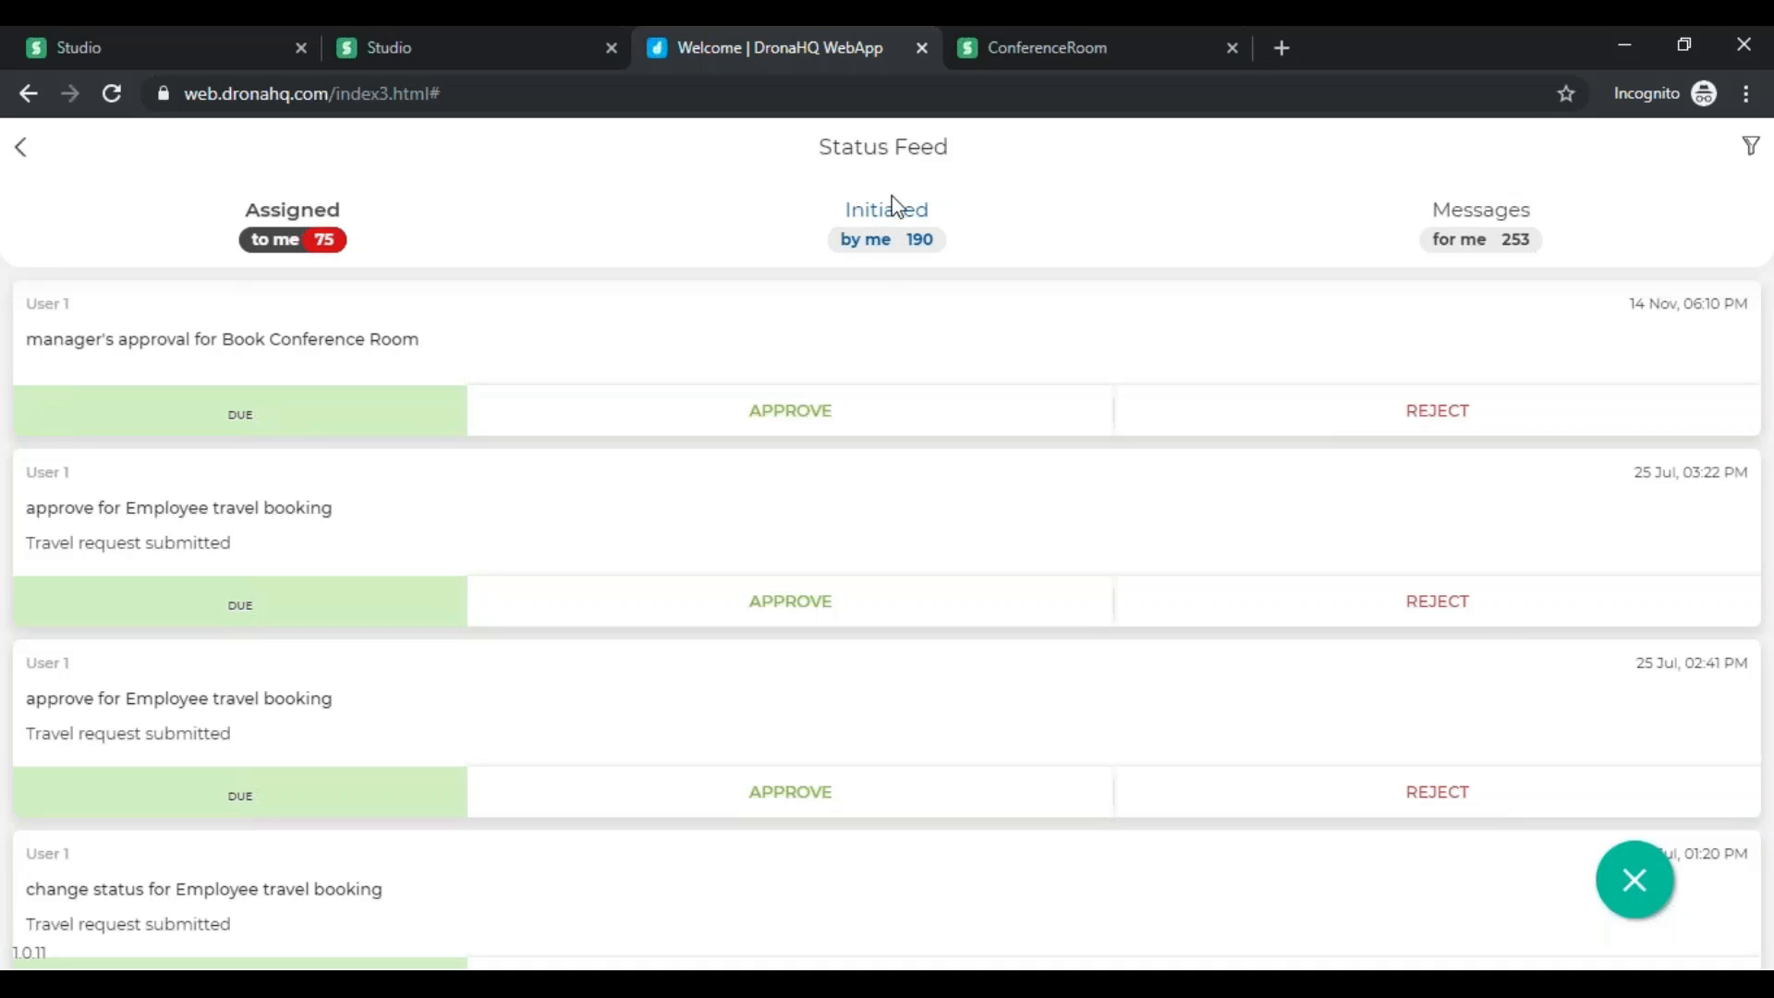
pyautogui.click(883, 226)
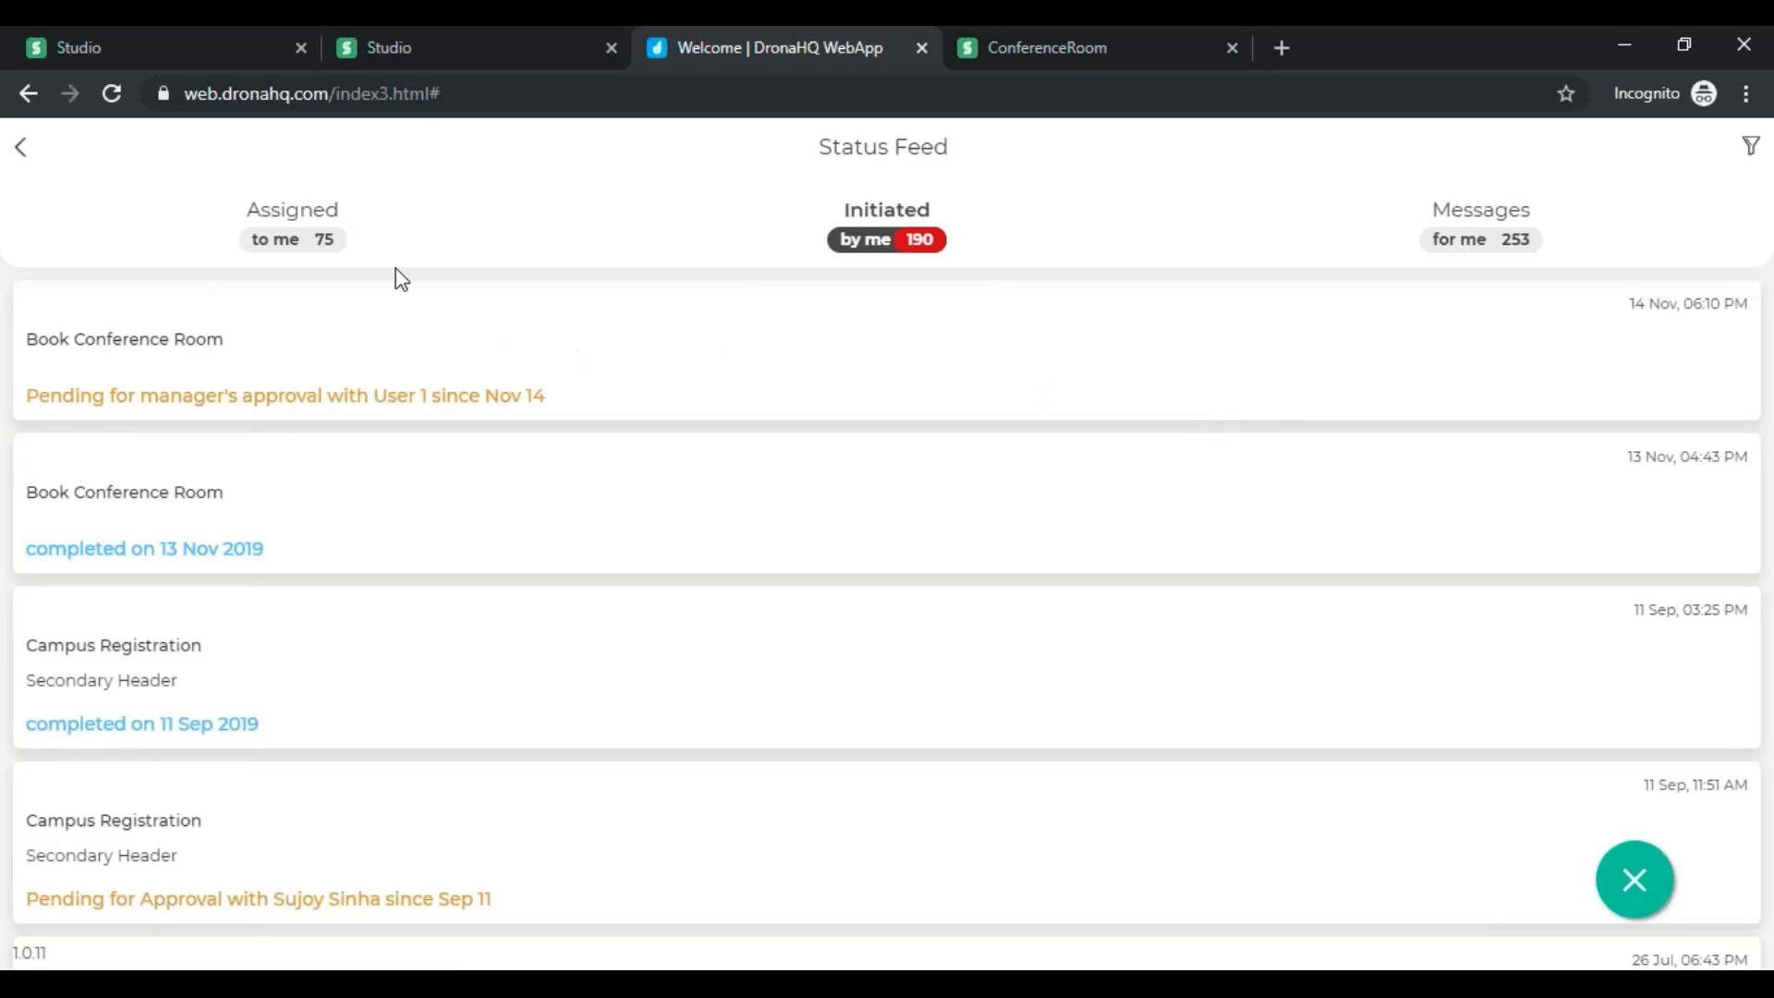
pyautogui.click(292, 228)
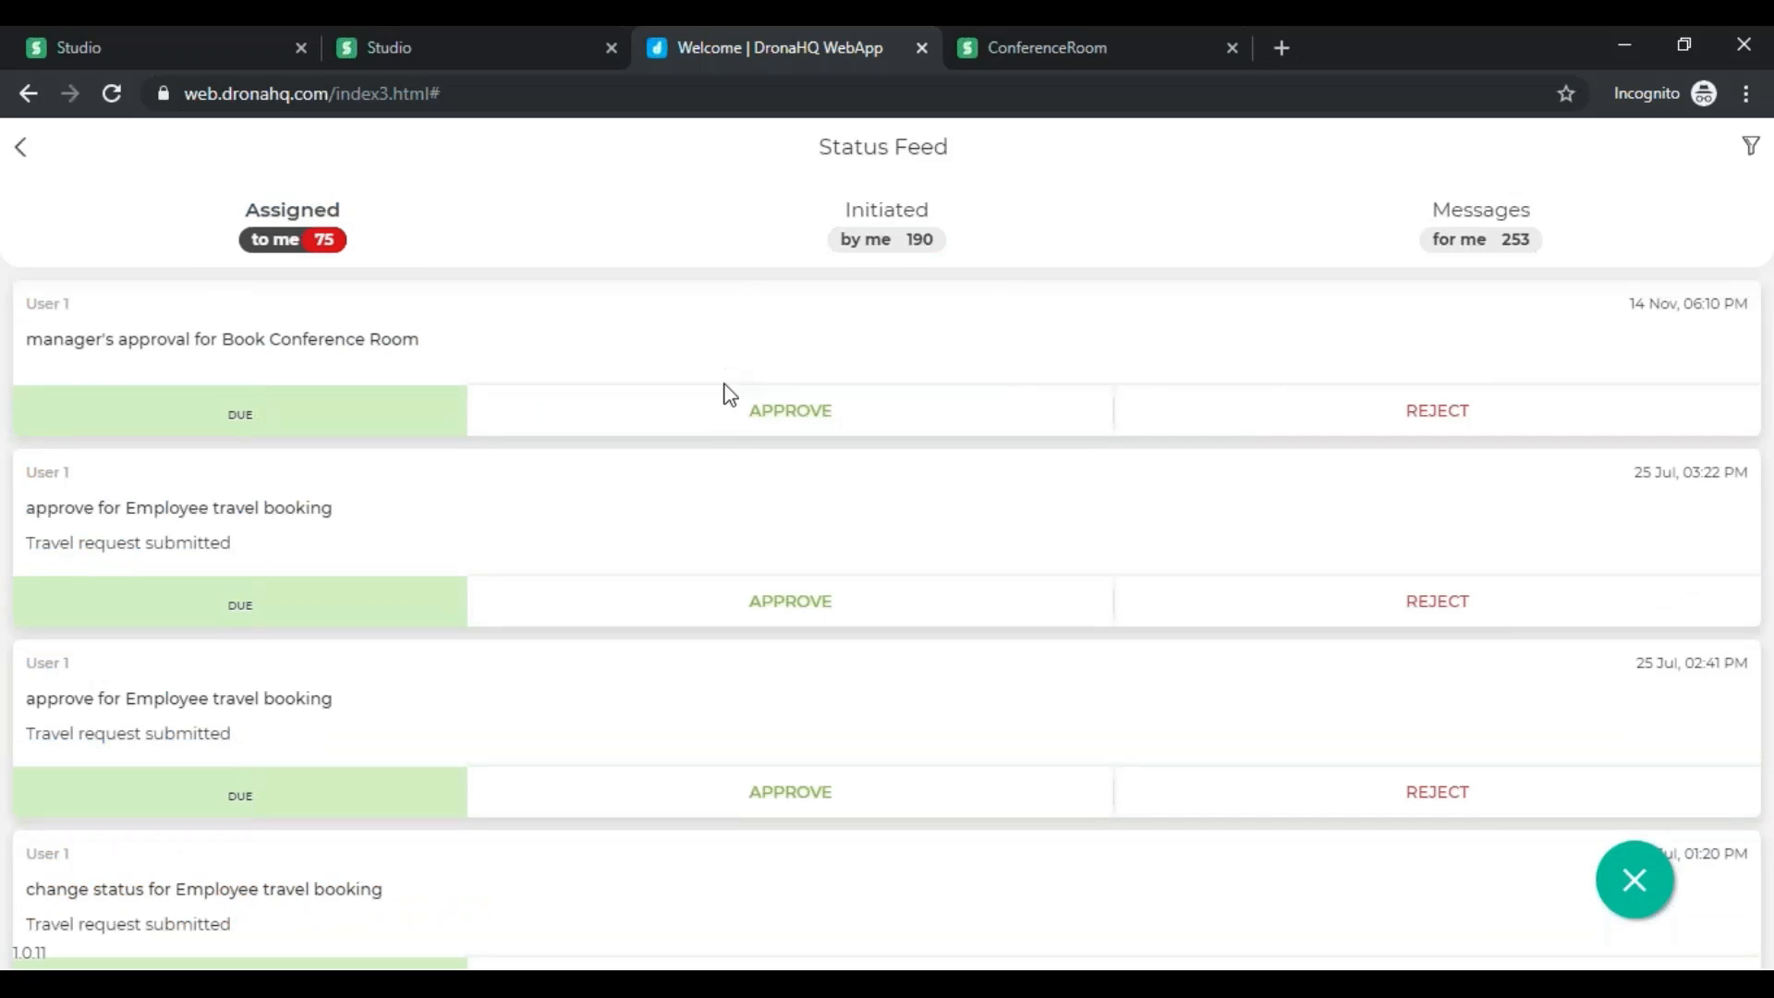
# - Approve the newest manager's approval task for Book Conference Room with the reason "Available"
pyautogui.click(740, 427)
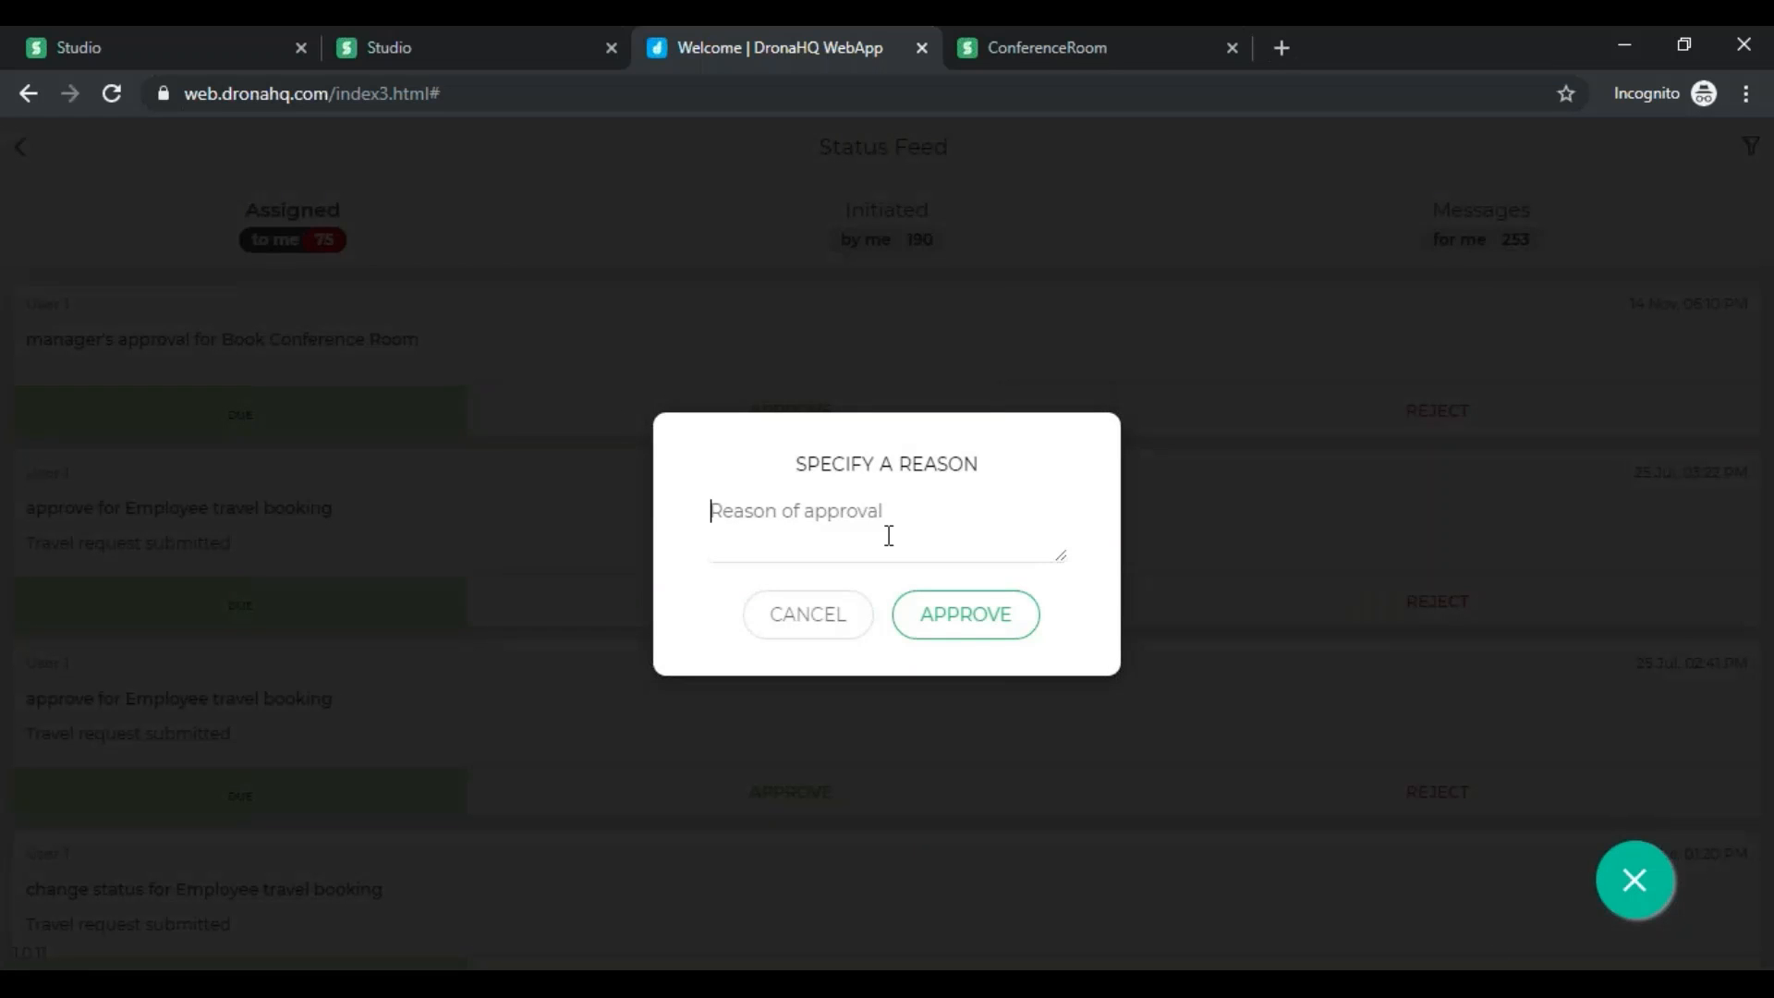
pyautogui.write('A')
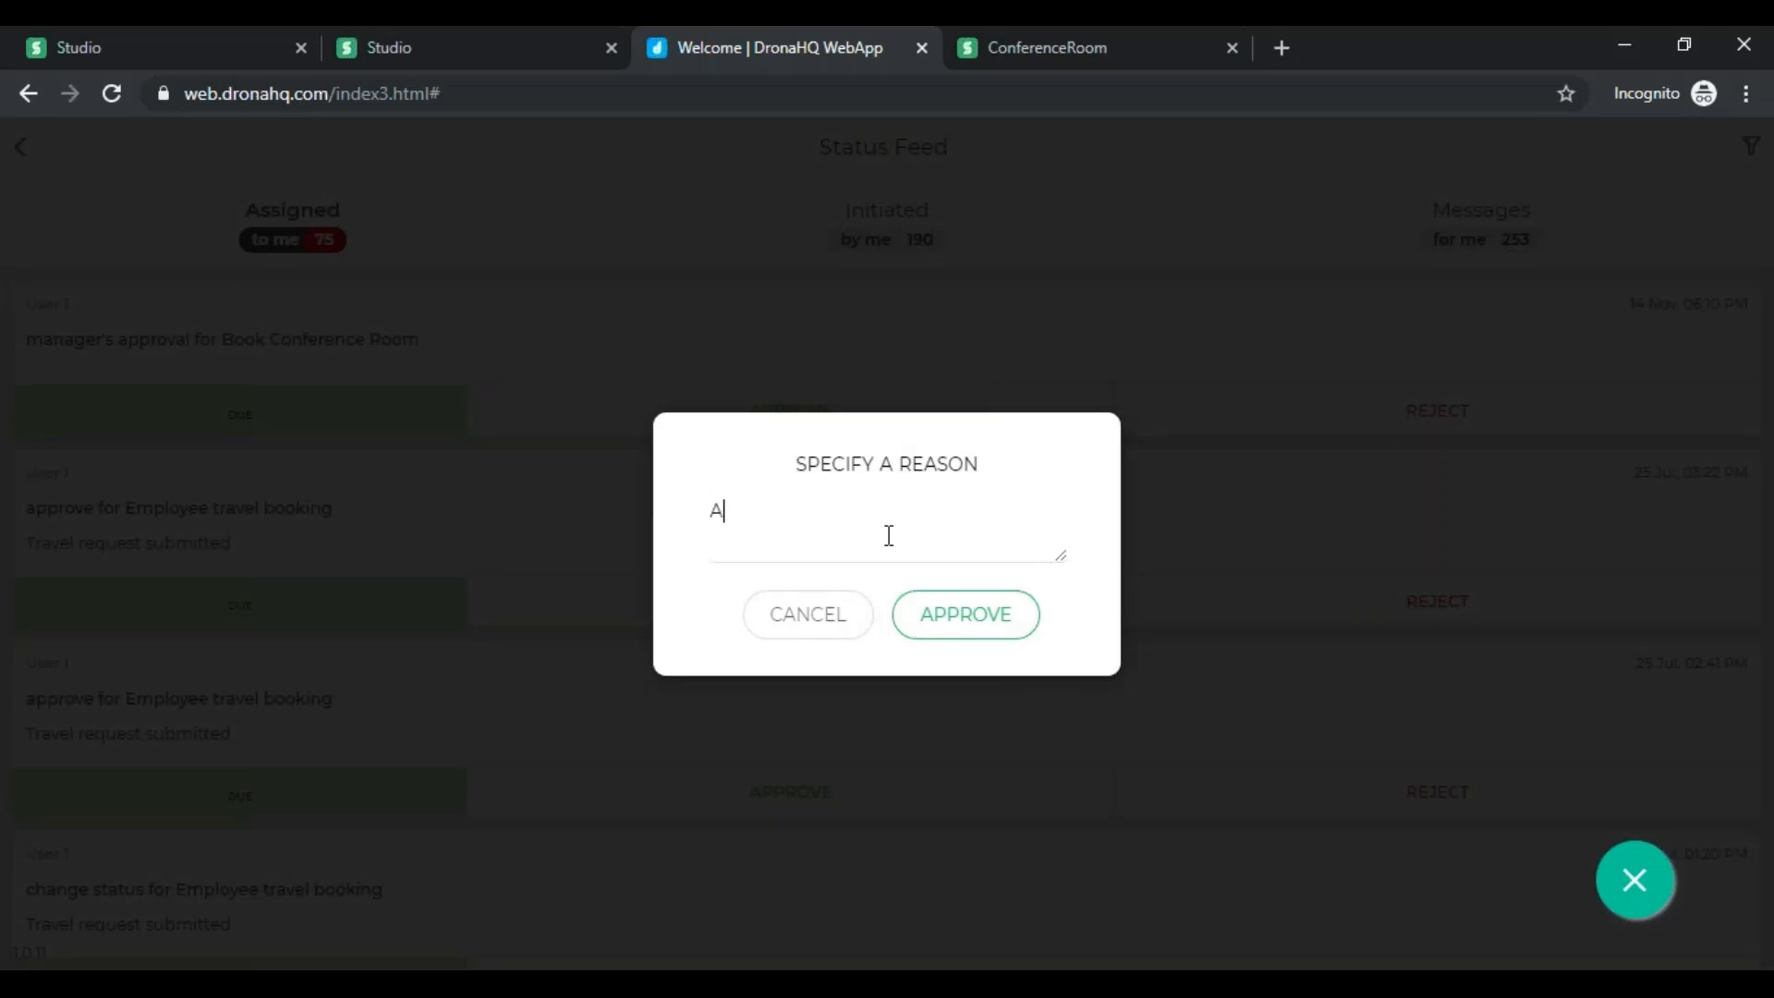
pyautogui.write('vailable')
pyautogui.click(948, 624)
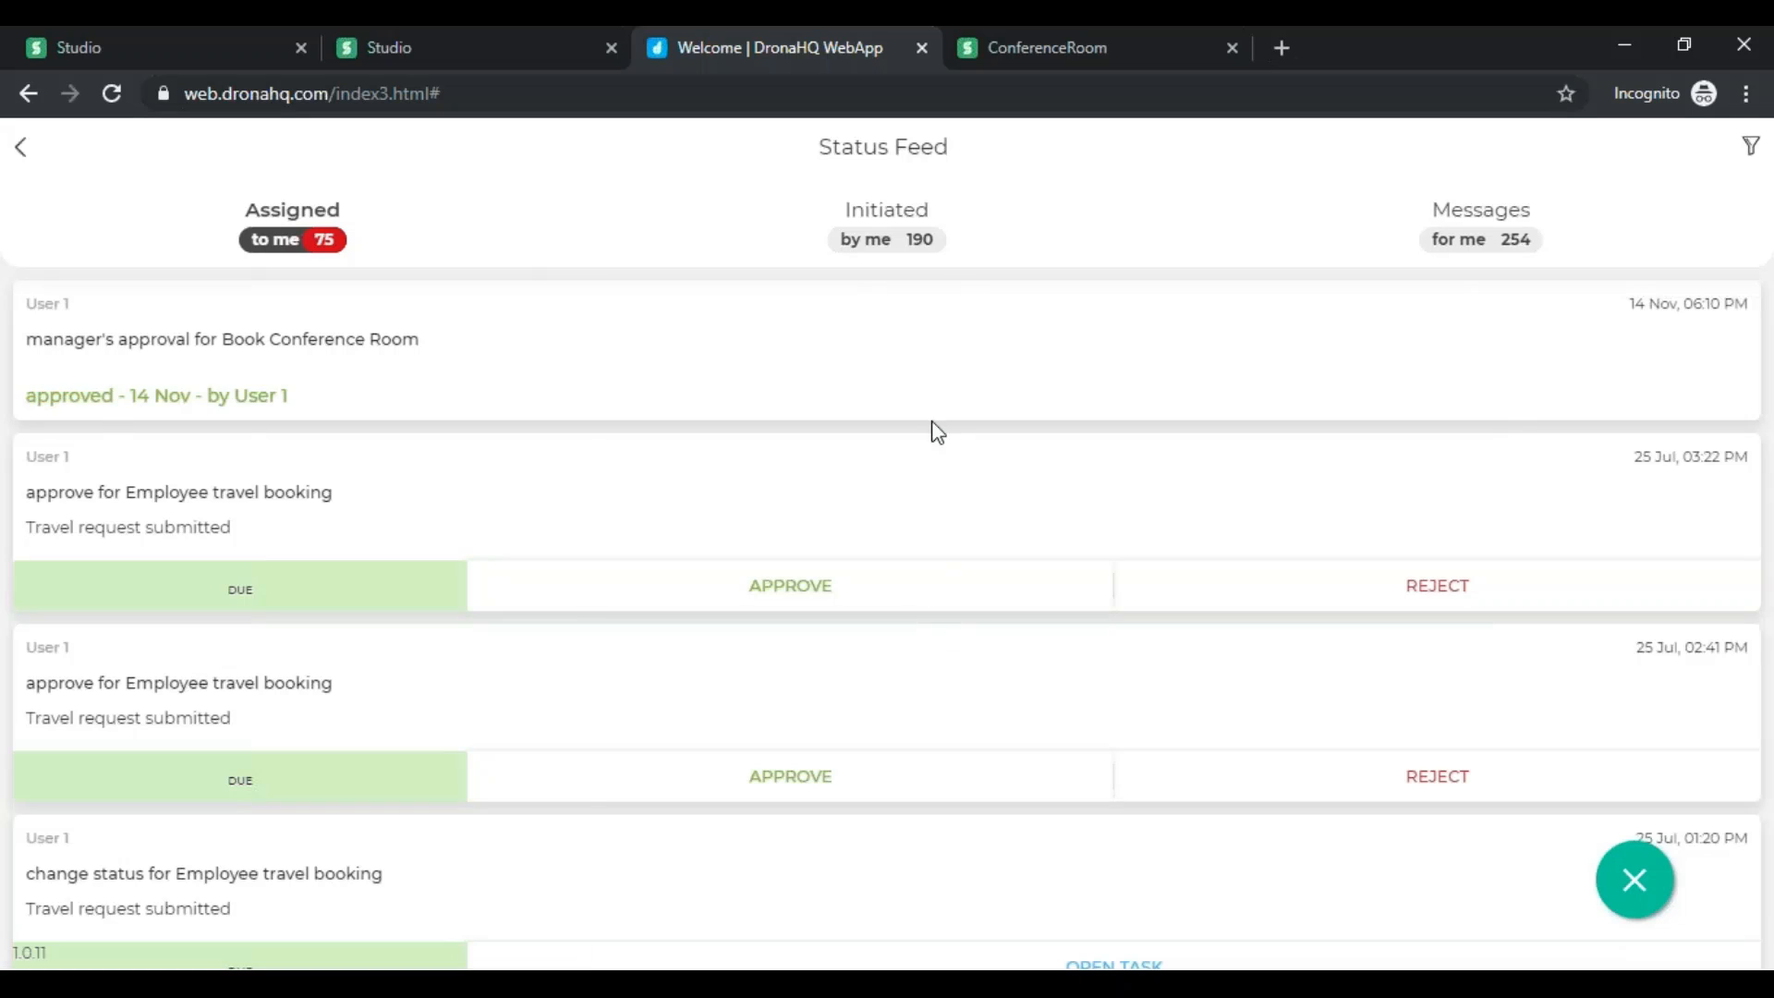
# - Check the booking's status among the requests initiated by me and its Status value in the ConferenceRoom sheet
pyautogui.click(909, 222)
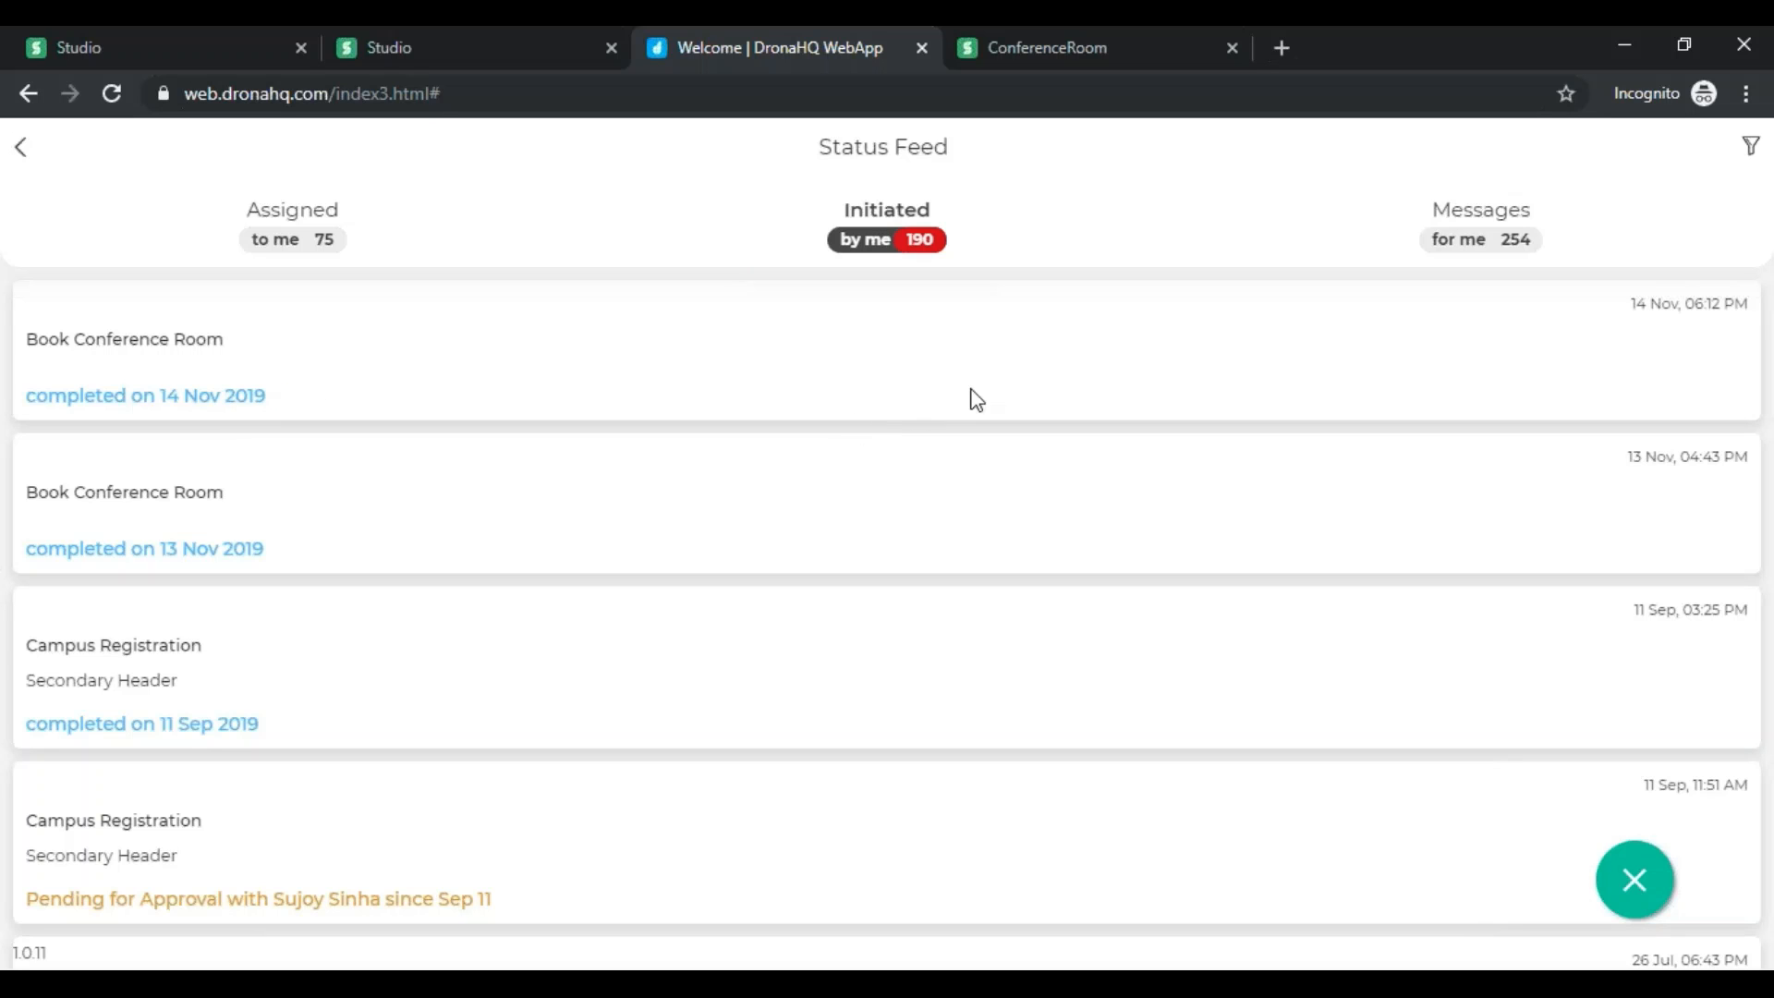
pyautogui.click(1071, 37)
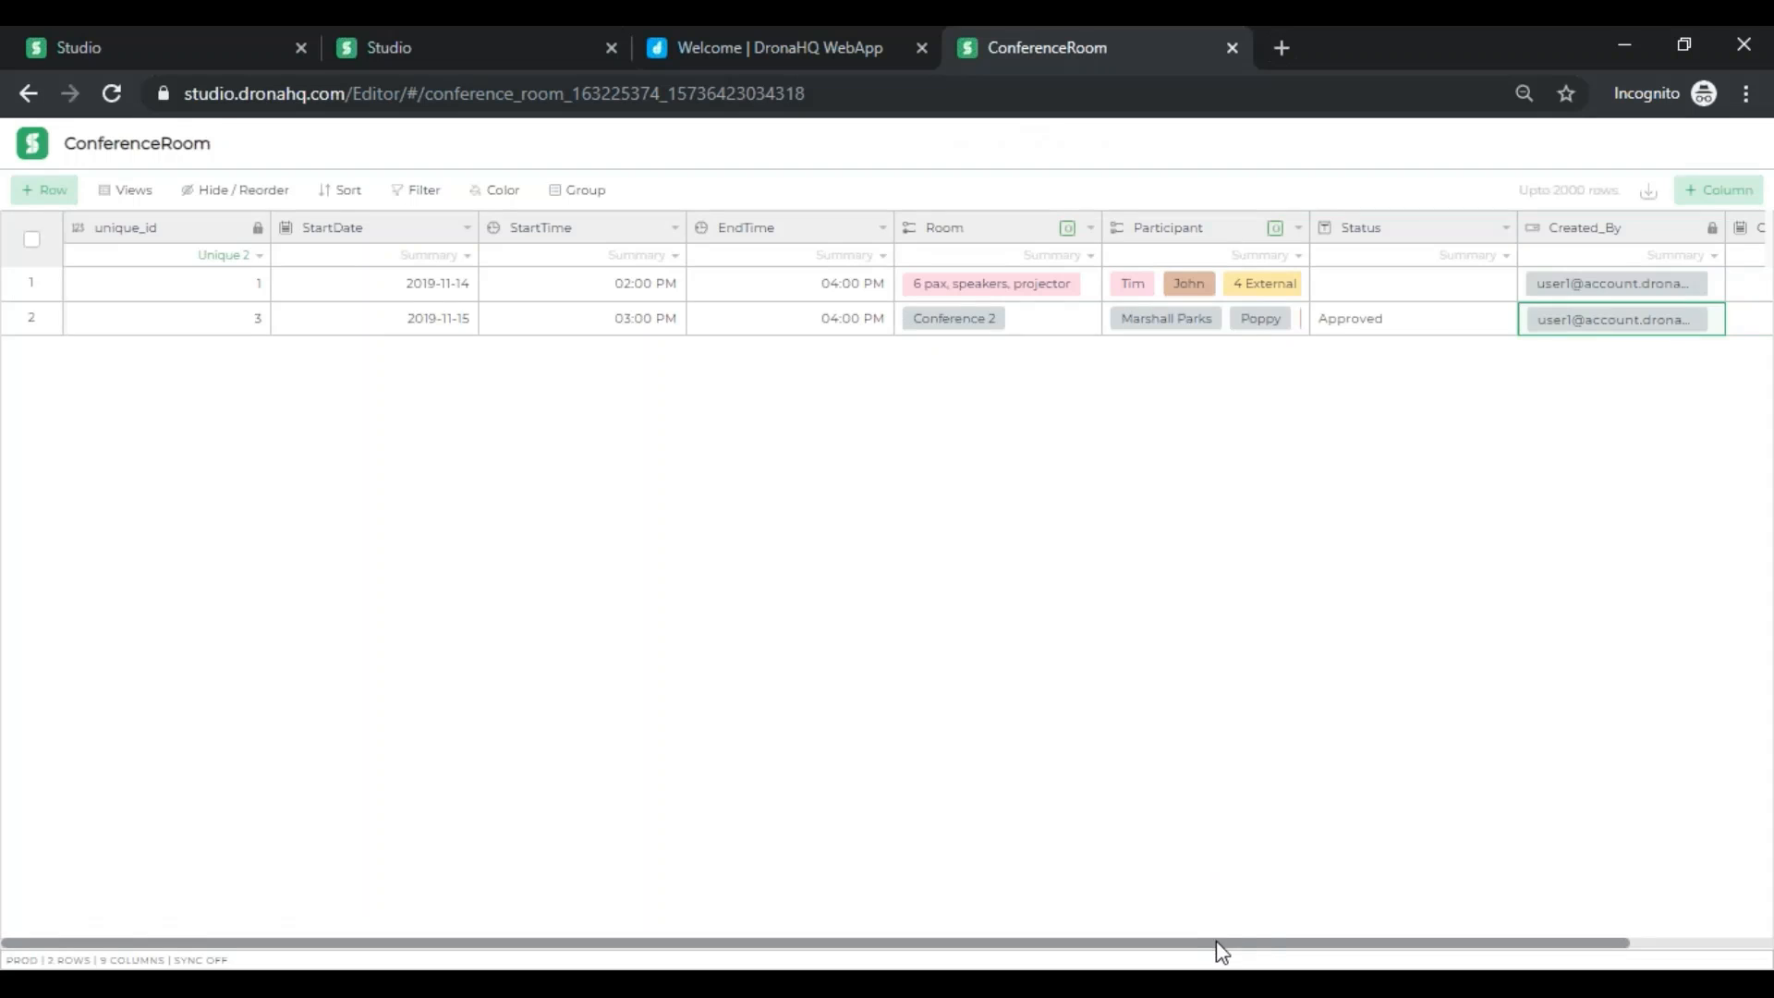
pyautogui.moveTo(1259, 942); pyautogui.dragTo(1319, 944)
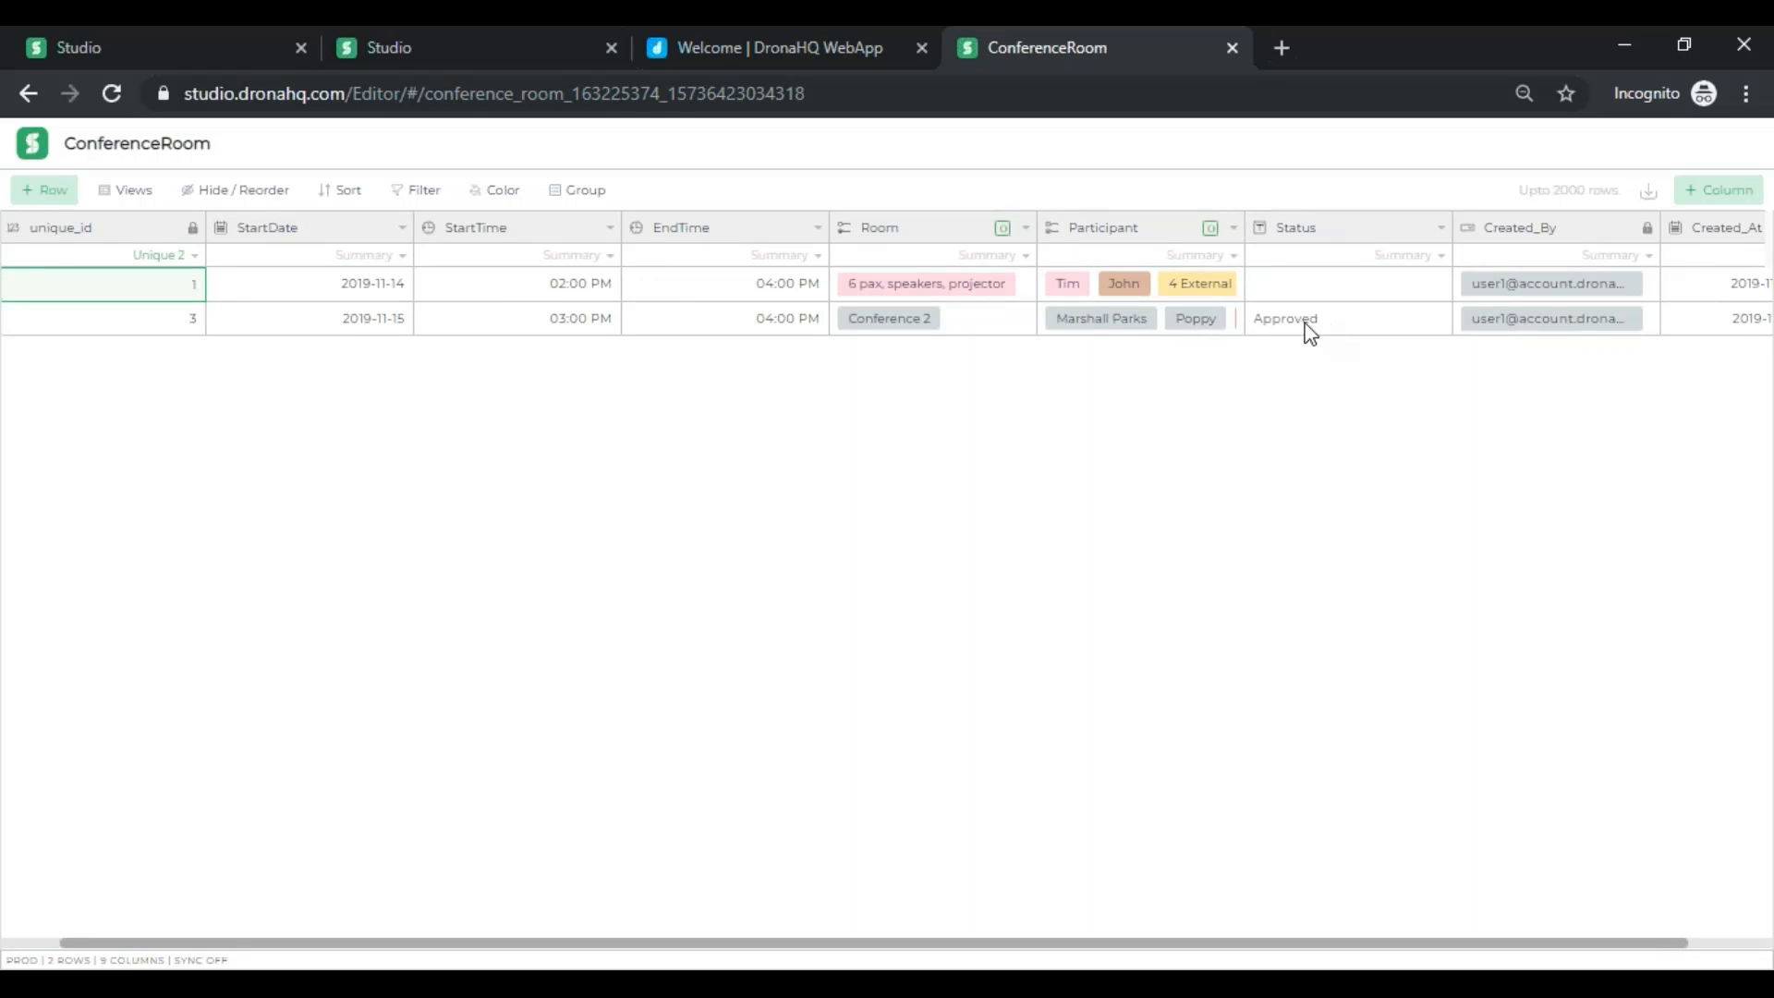
# - Return to the DronaHQ WebApp, reopen the Conference Room Book app and view the Dashboard's upcoming meetings
pyautogui.click(863, 26)
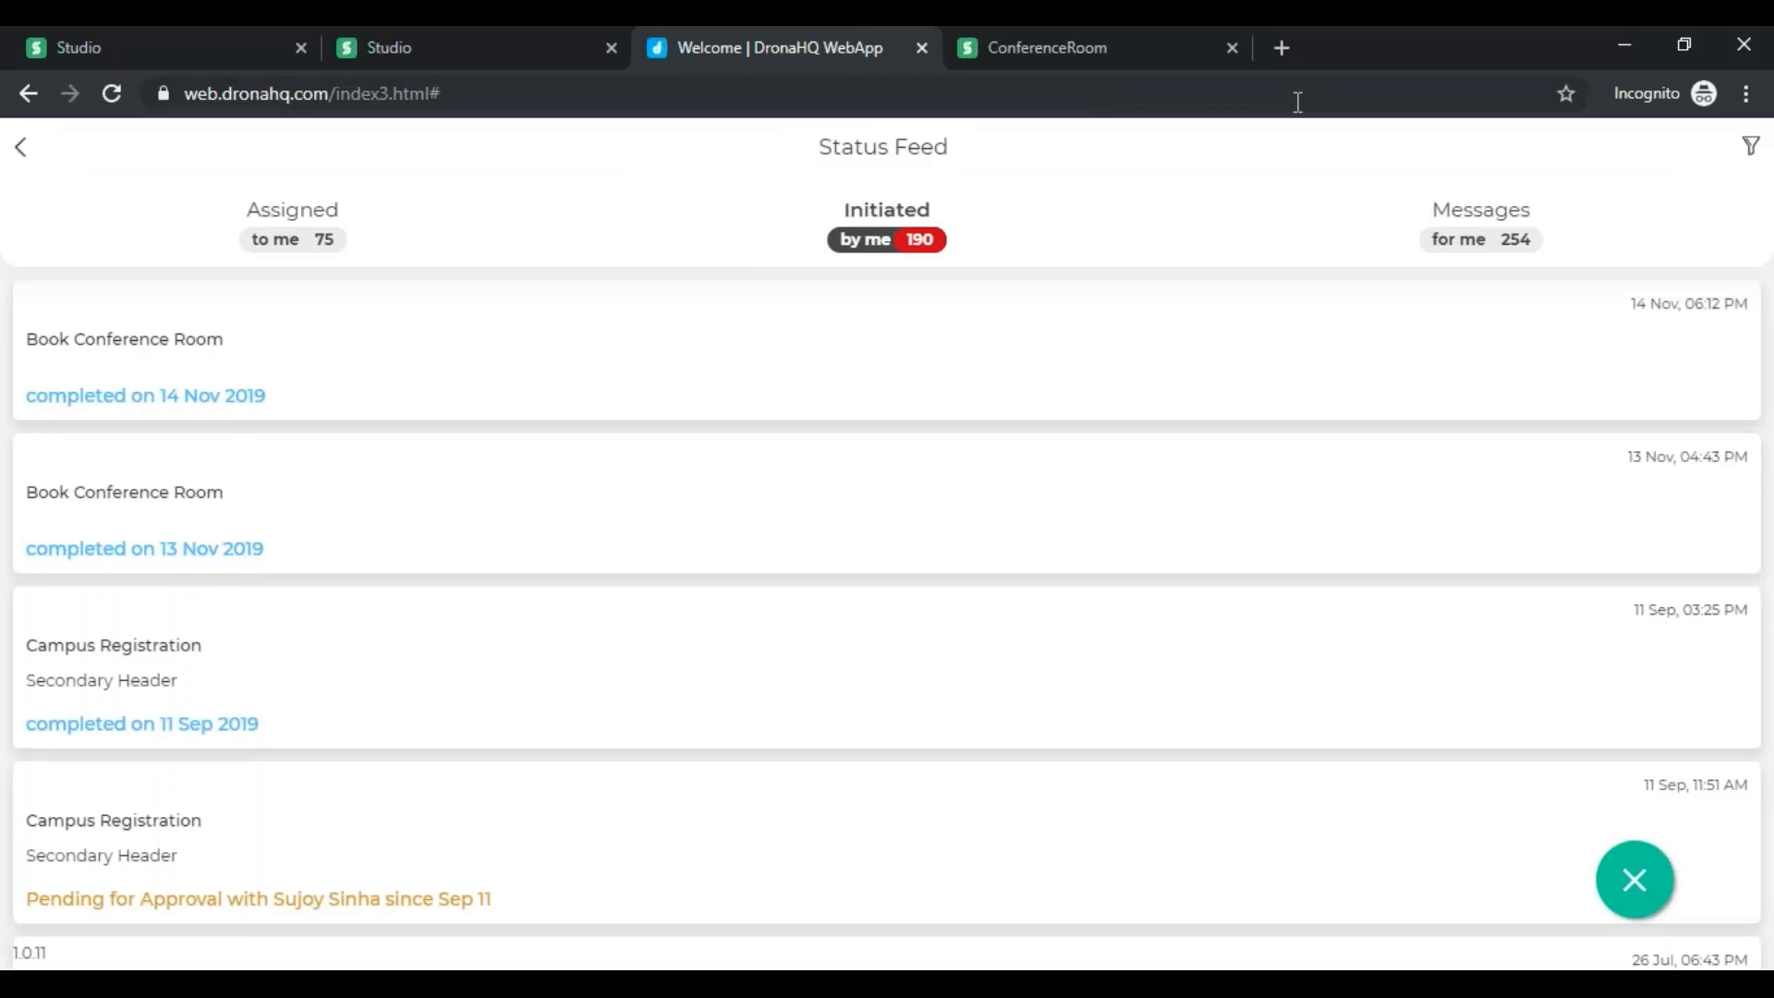
pyautogui.click(21, 155)
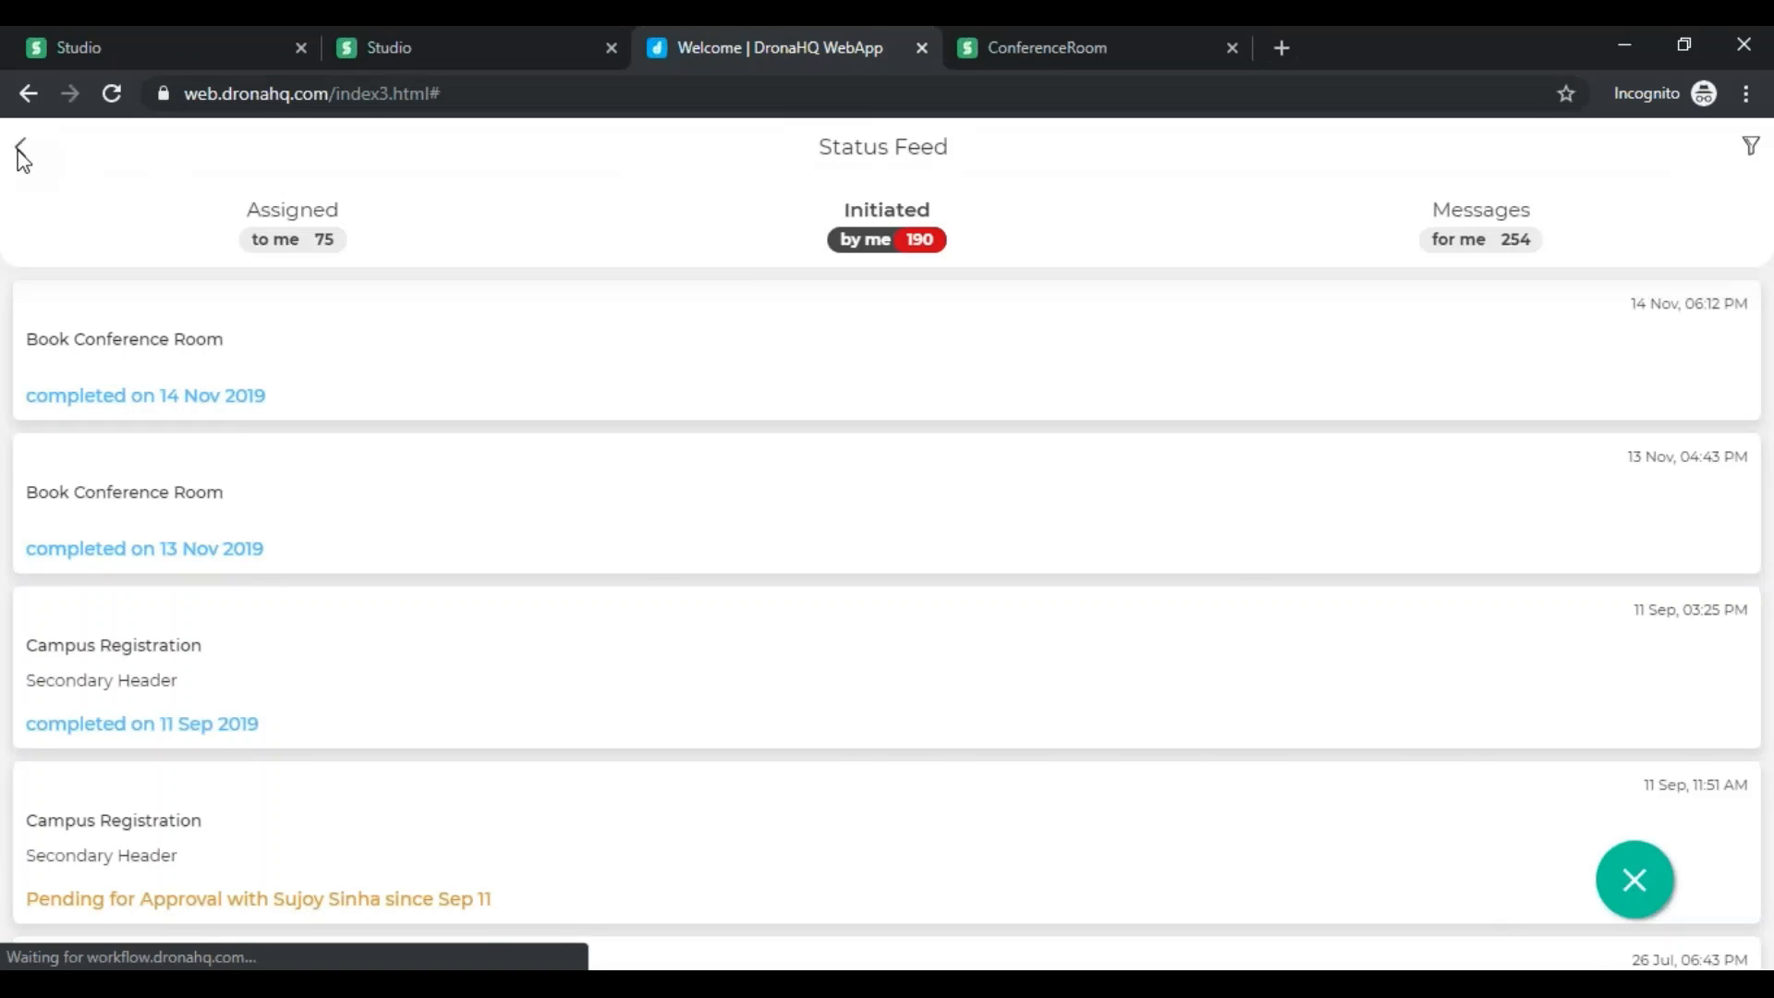
pyautogui.scroll(-3, 1176, 495)
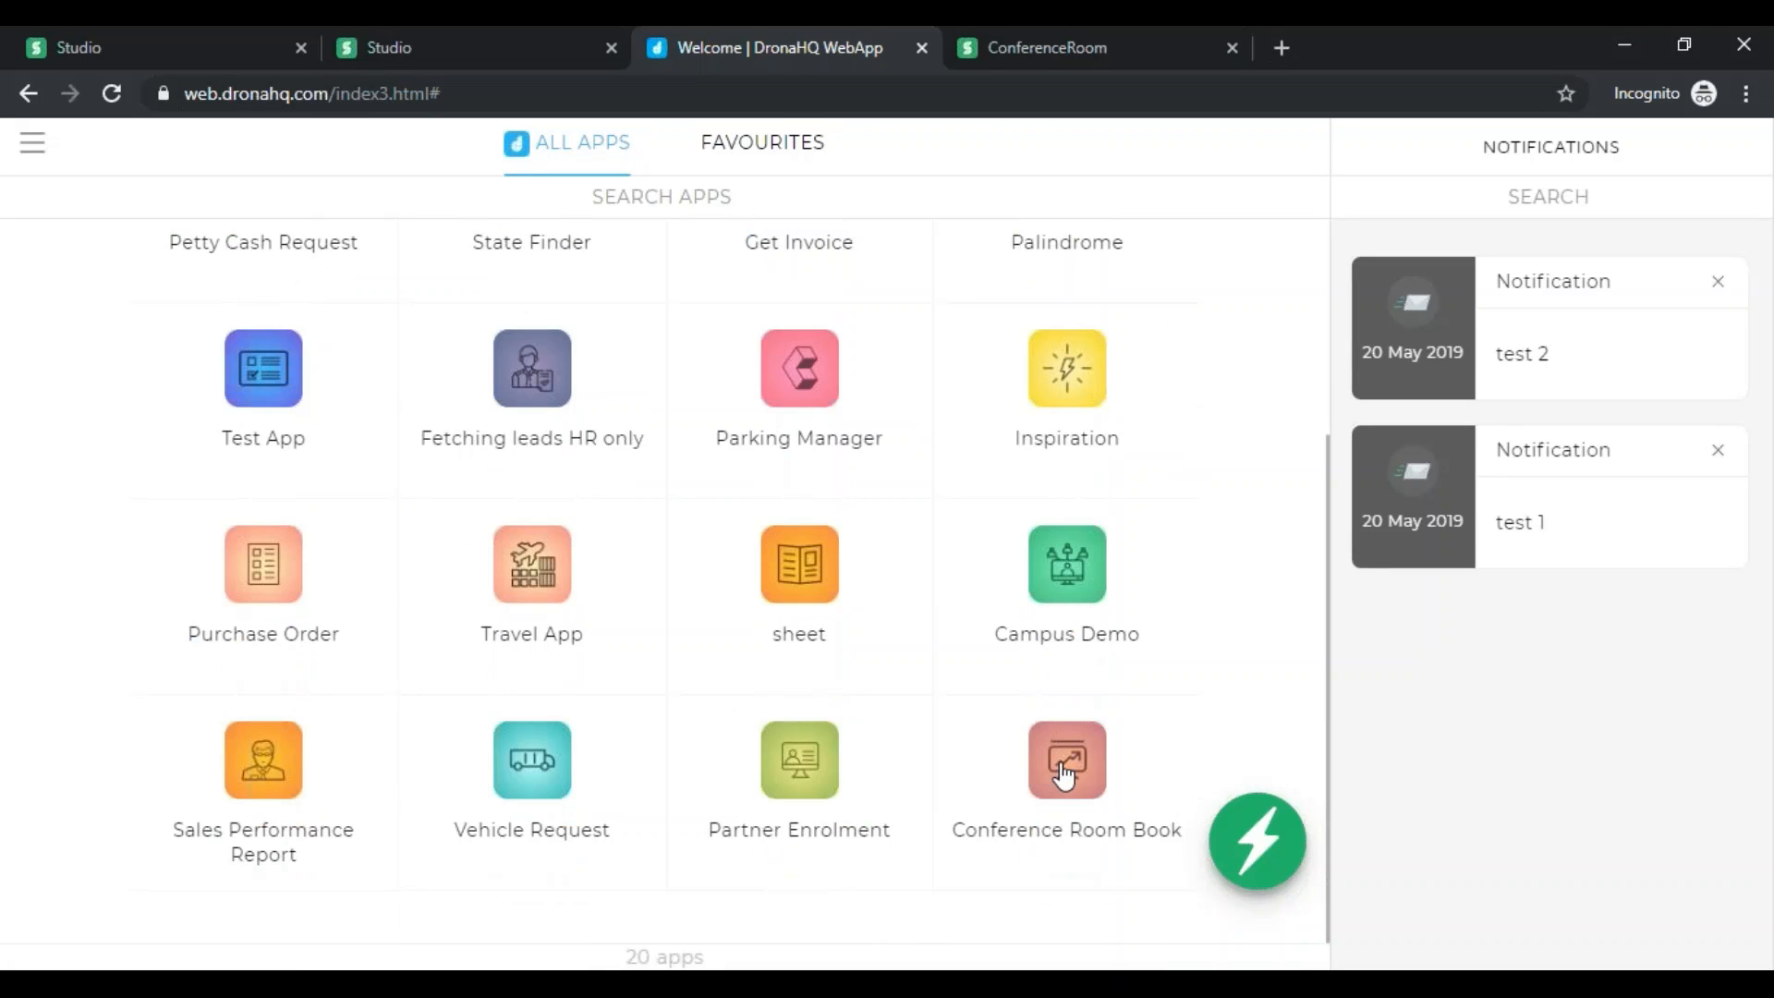
pyautogui.click(1064, 774)
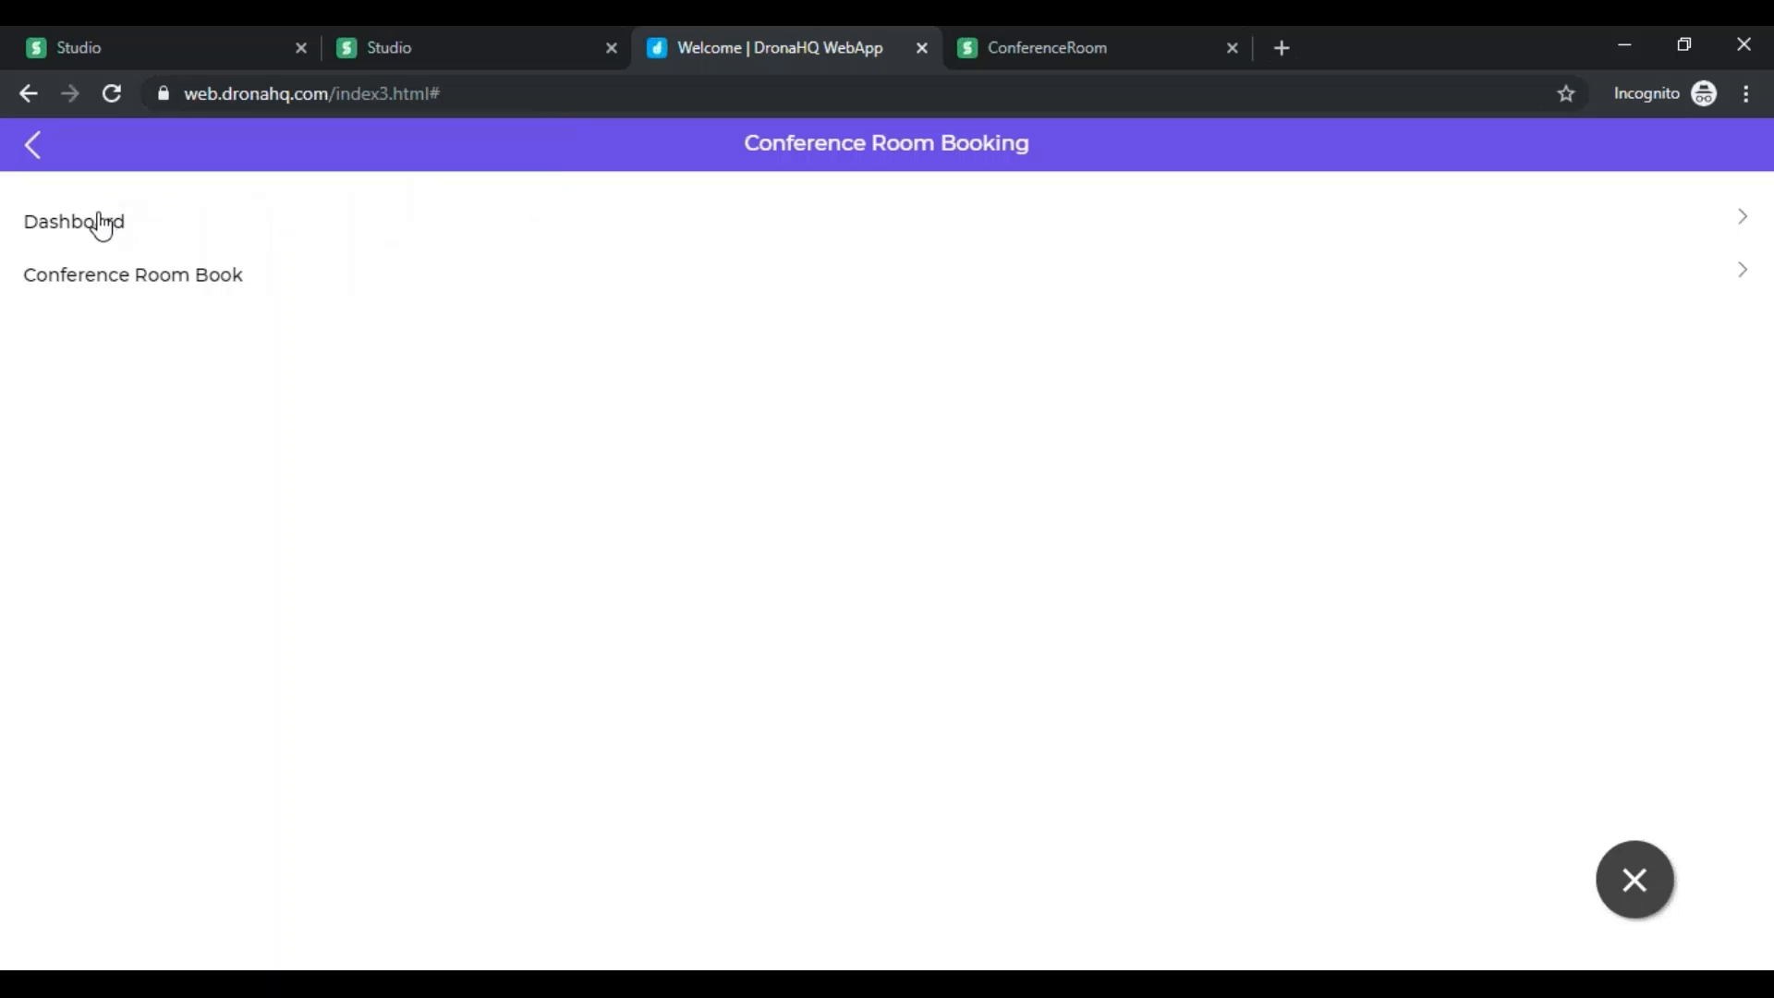
pyautogui.click(108, 232)
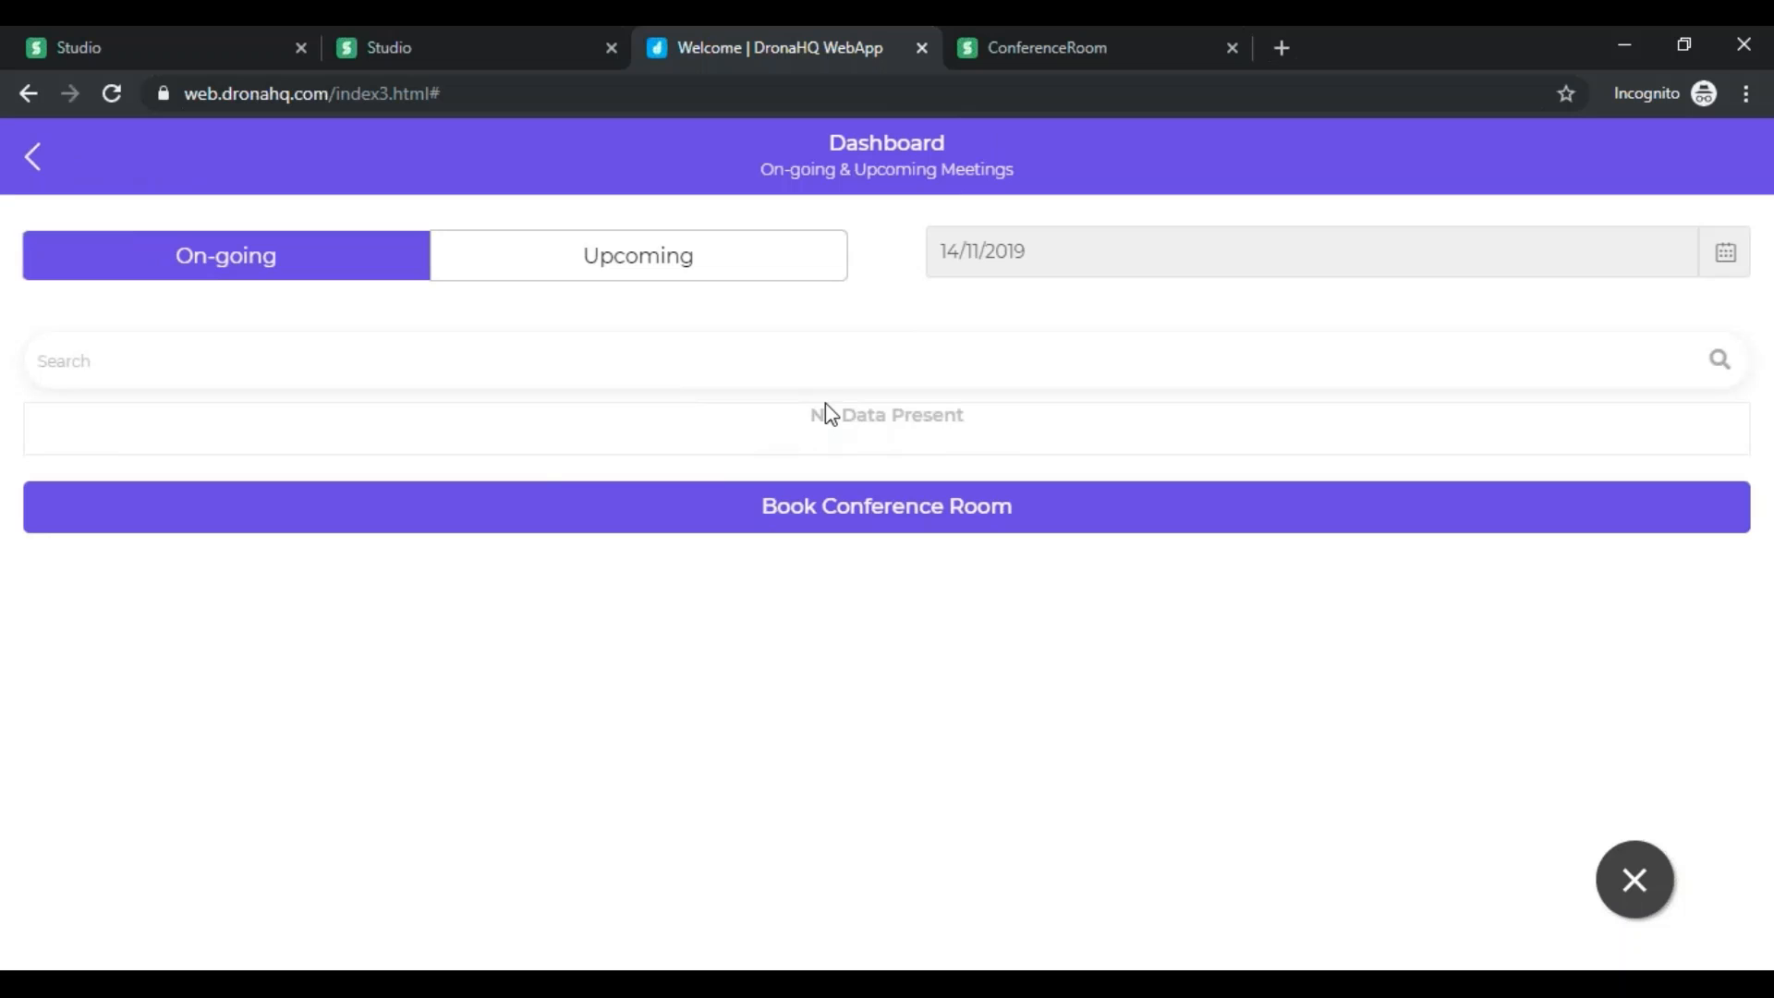
pyautogui.click(624, 259)
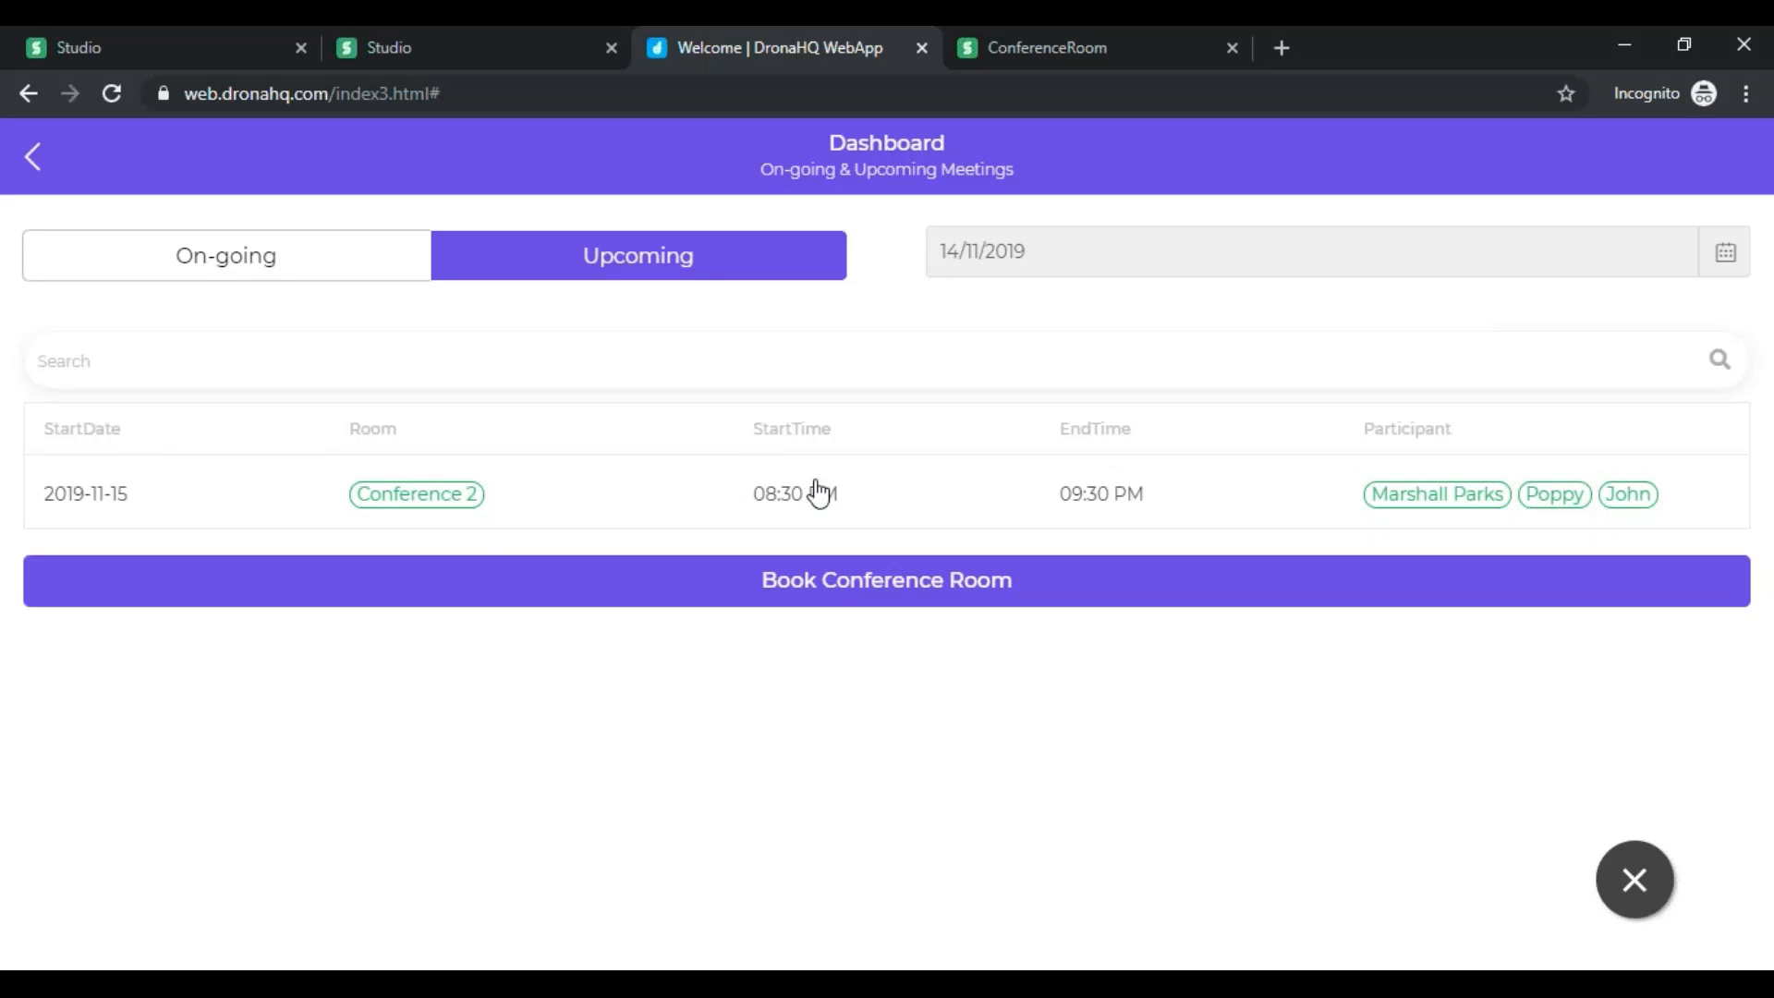
# - Inspect the participant choices of the 2019-11-15 booking in the ConferenceRoom sheet, leaving them as they are
pyautogui.click(1120, 37)
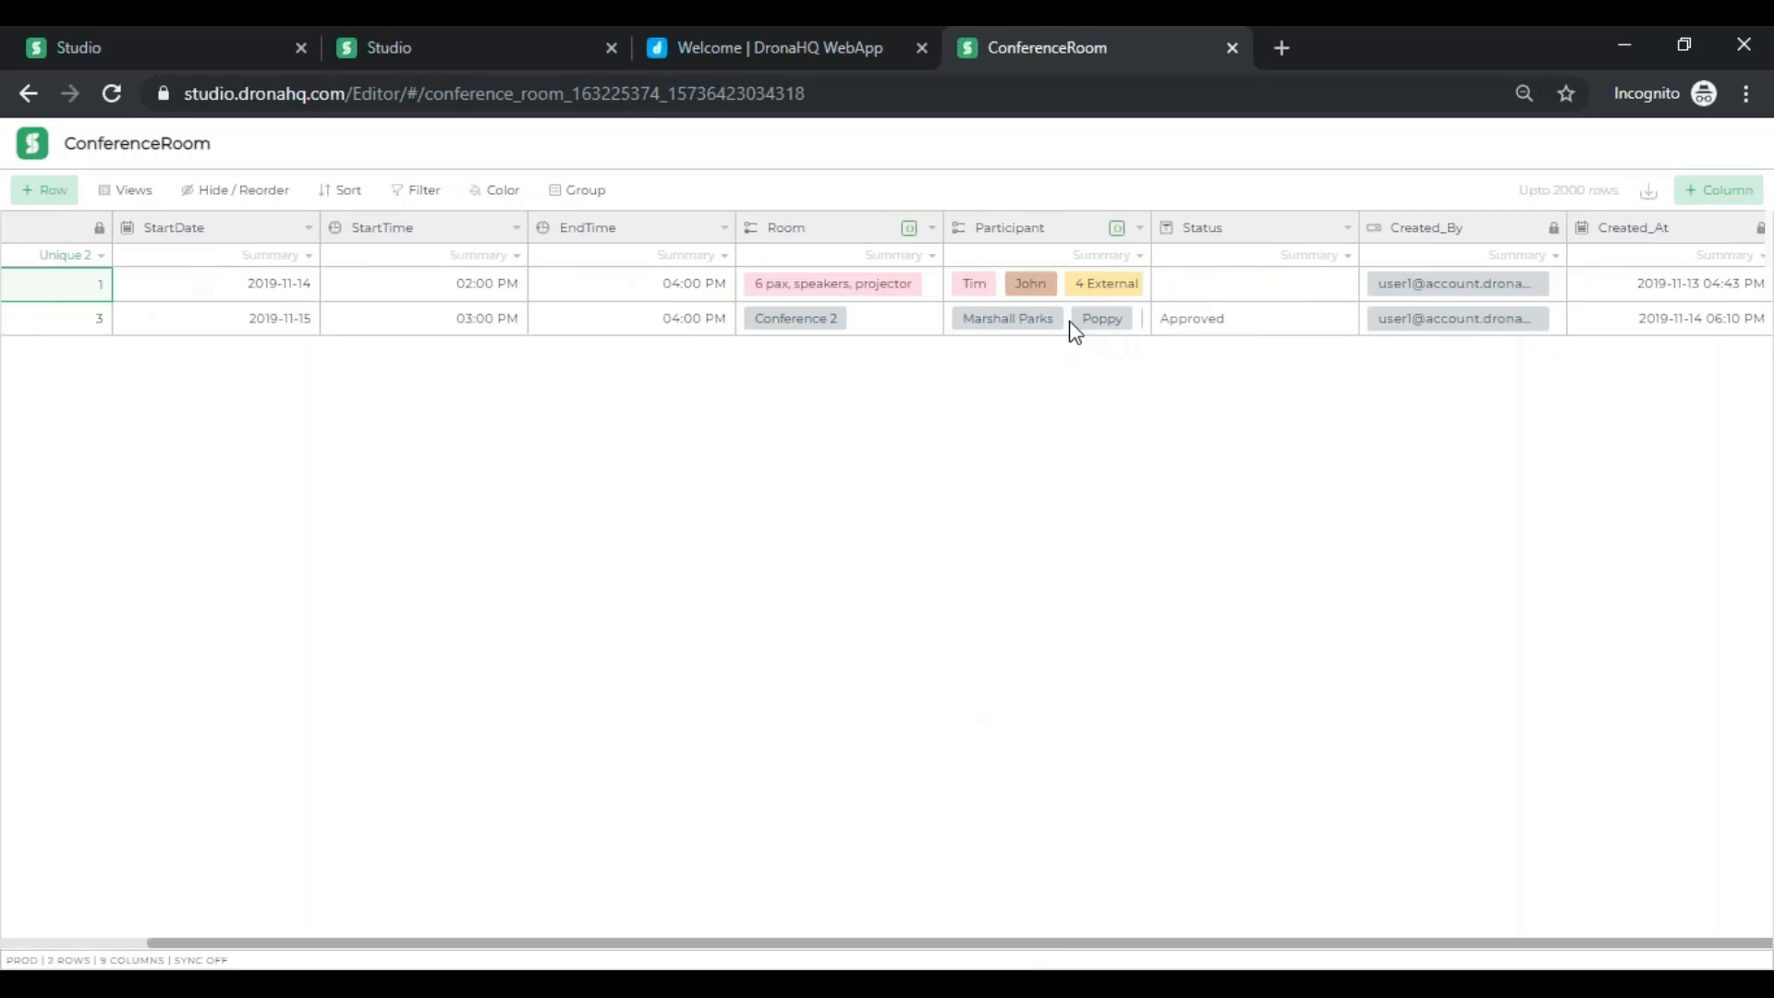
pyautogui.click(1074, 328)
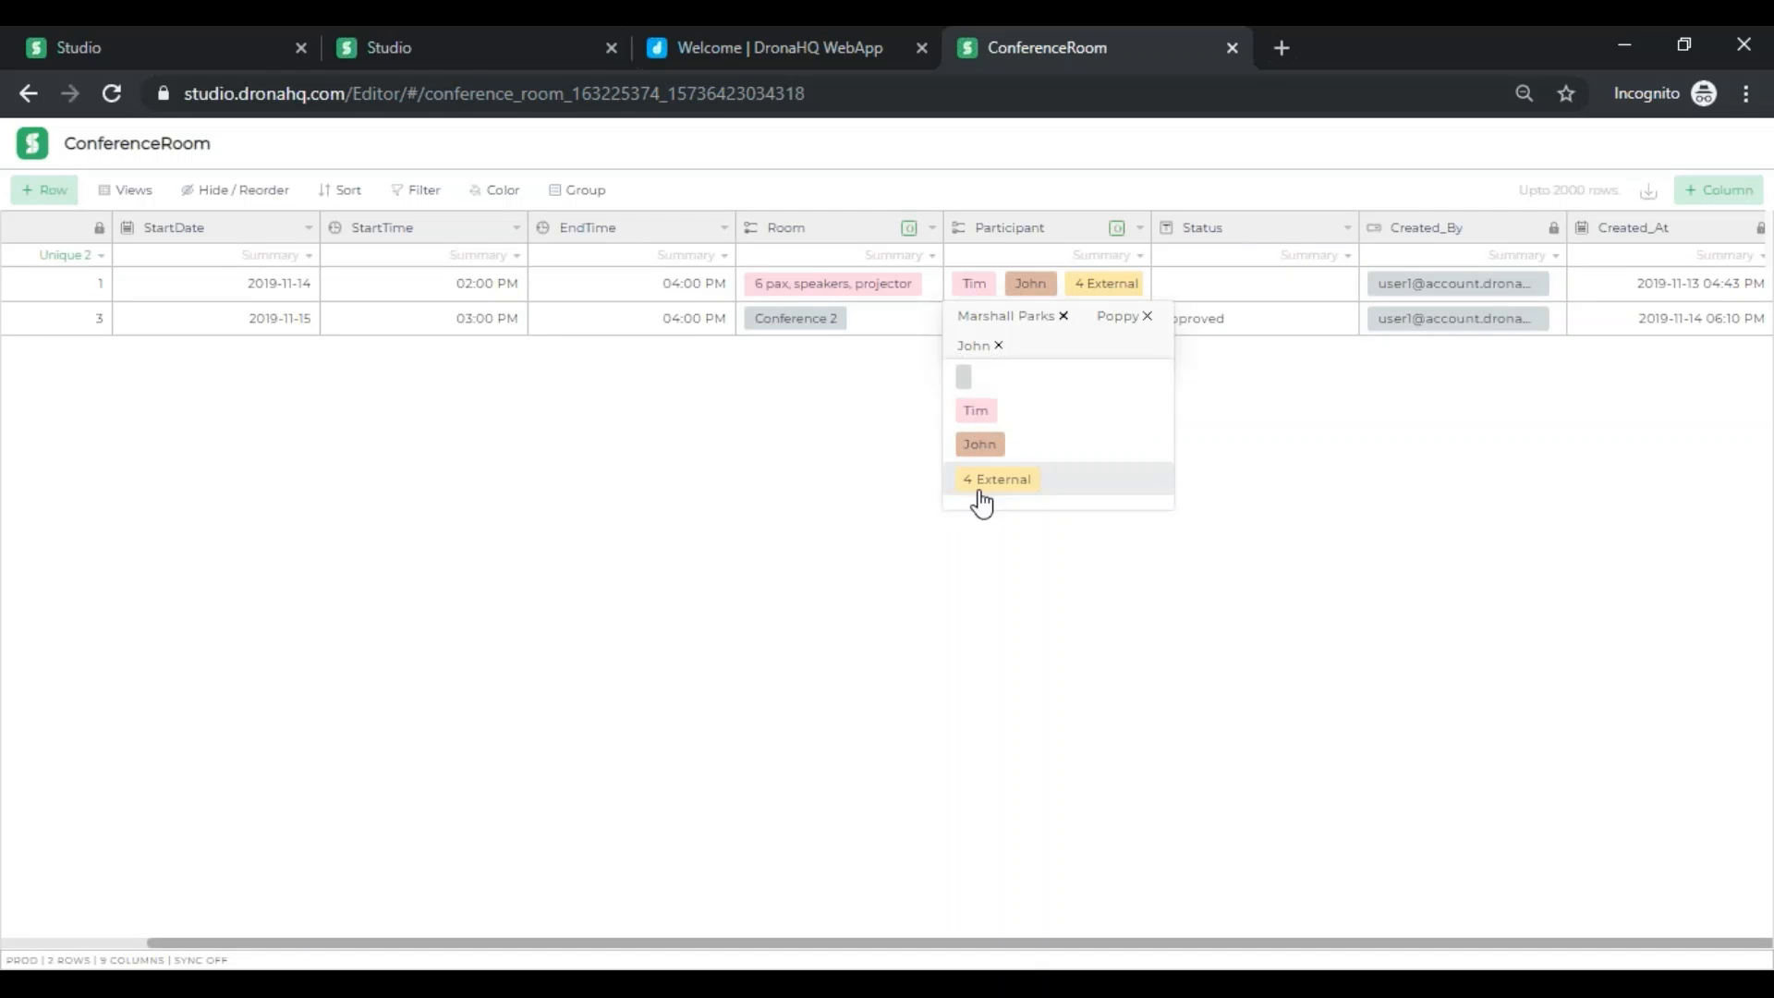
pyautogui.click(876, 456)
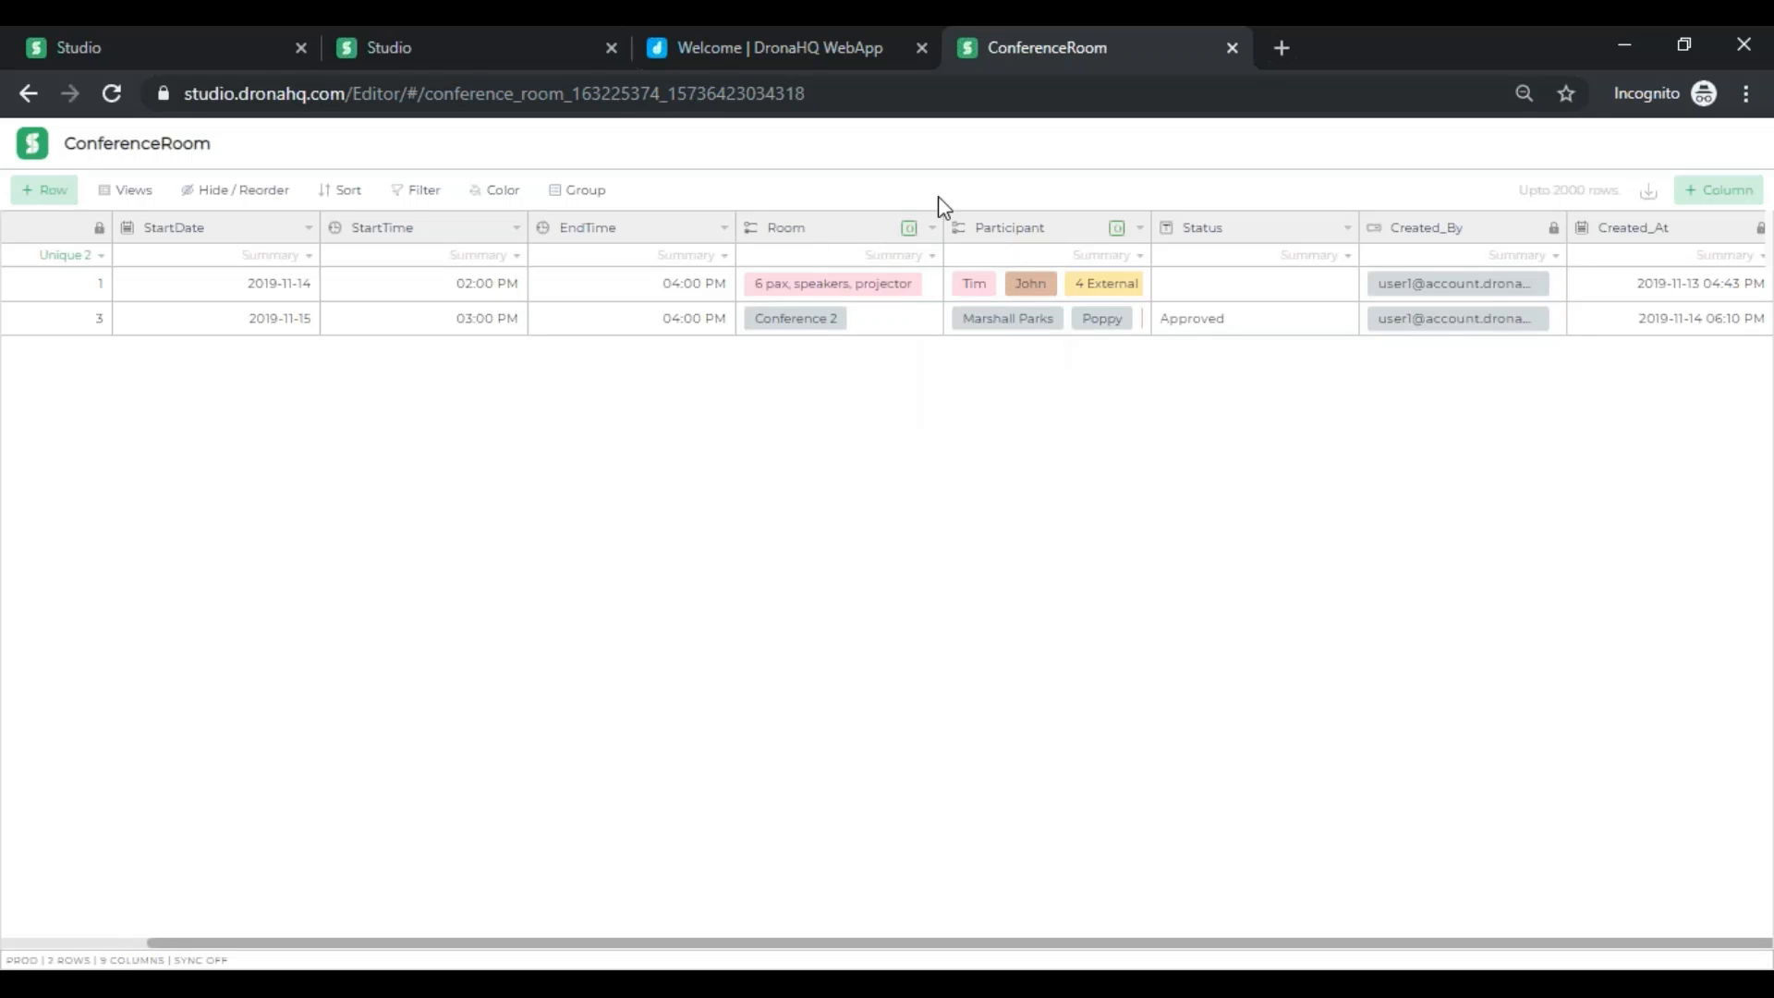
# - Replace the Room column's static options with Conference 1, Conference 2, Conference 3, Conference 4, Conference 5 and Conference 6, and save them
pyautogui.click(911, 237)
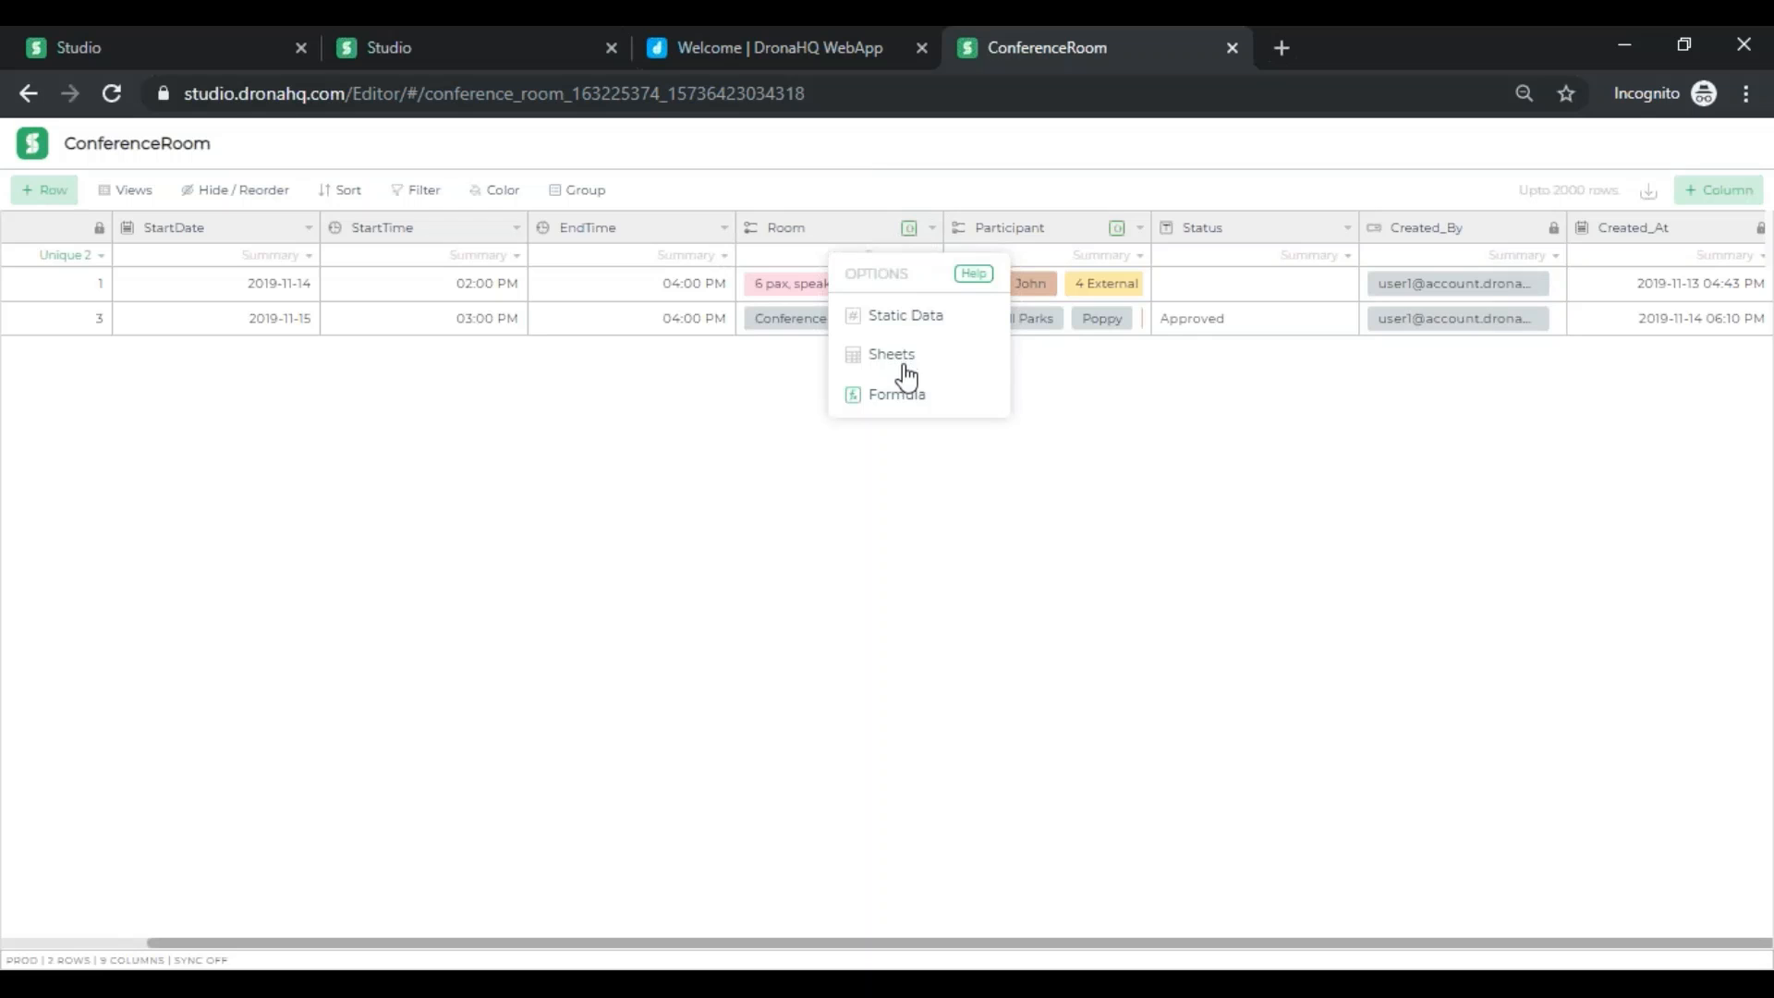
pyautogui.click(906, 325)
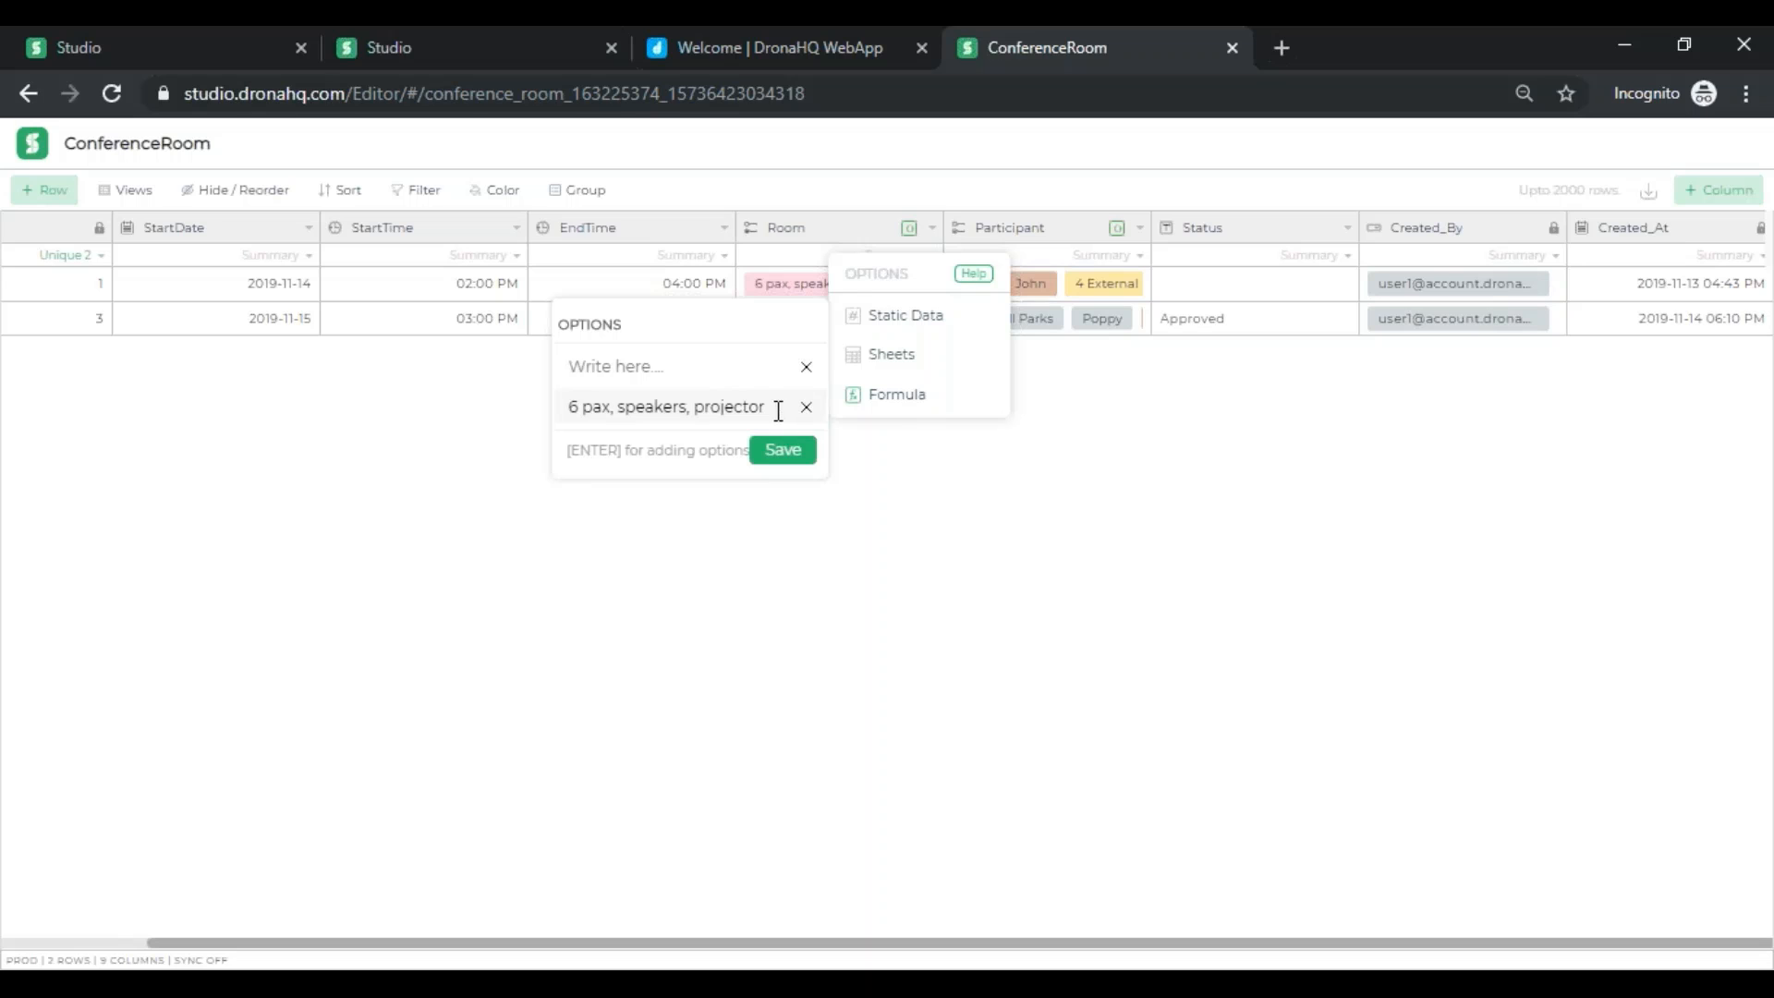
pyautogui.click(693, 369)
pyautogui.write('C')
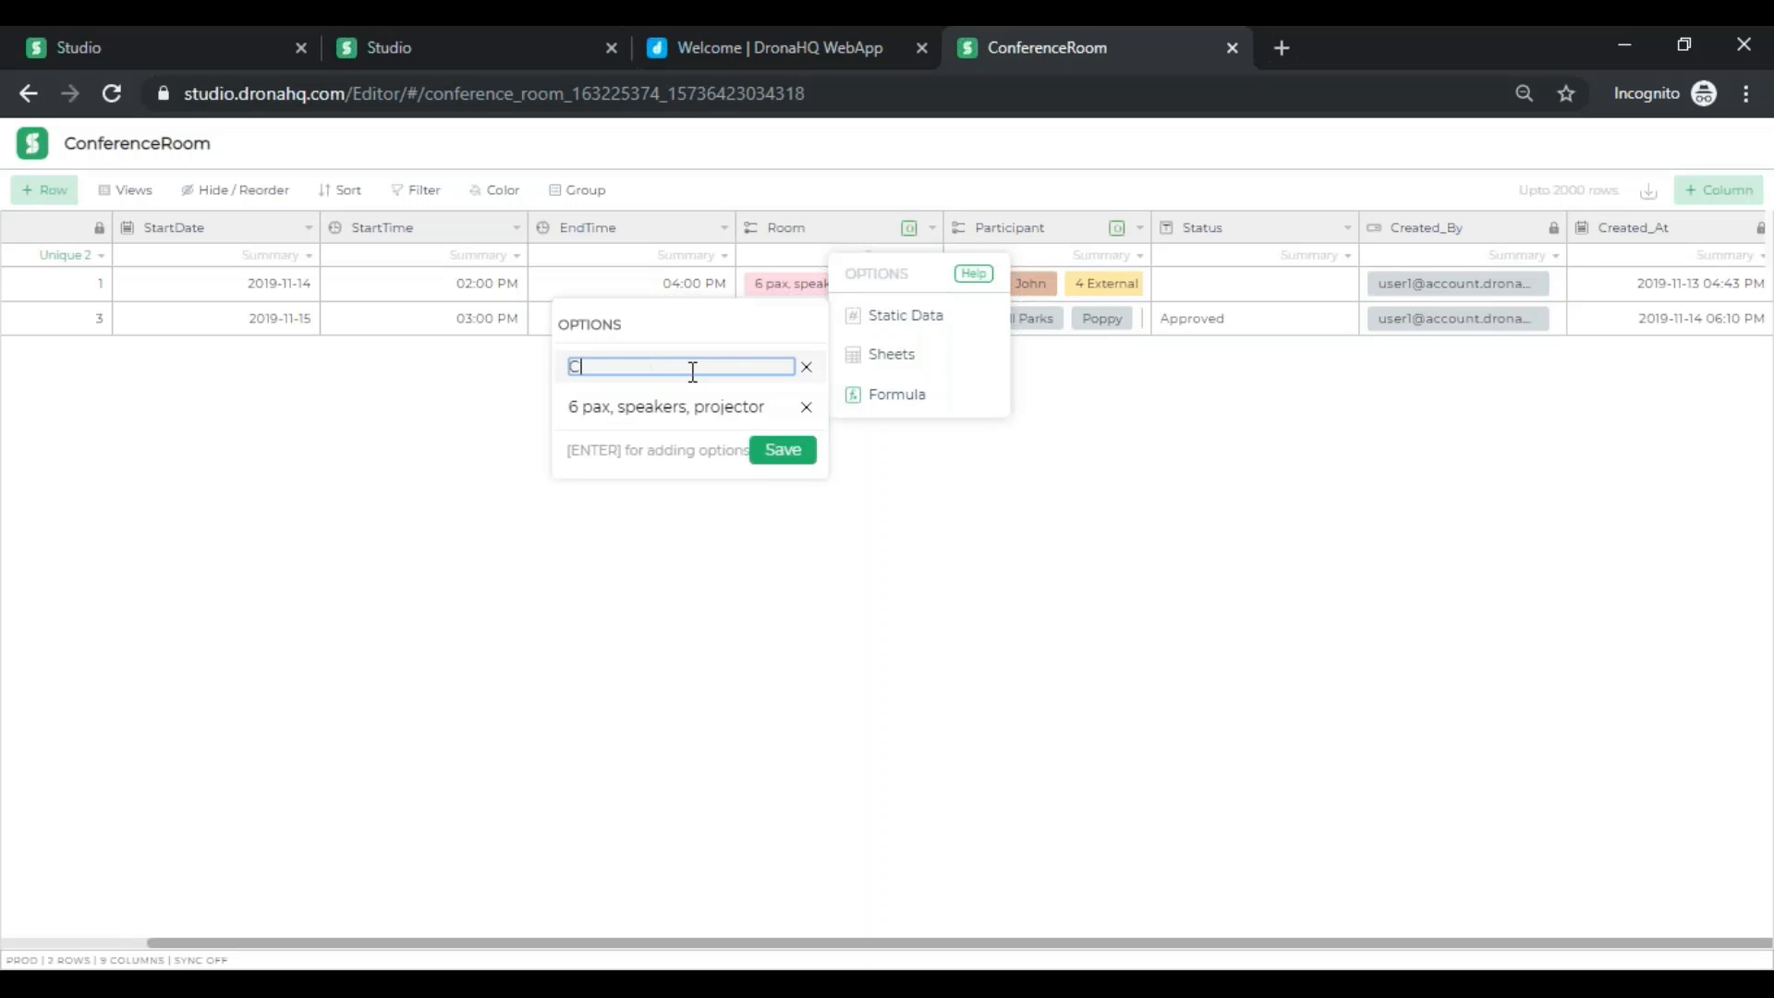
pyautogui.write('onference')
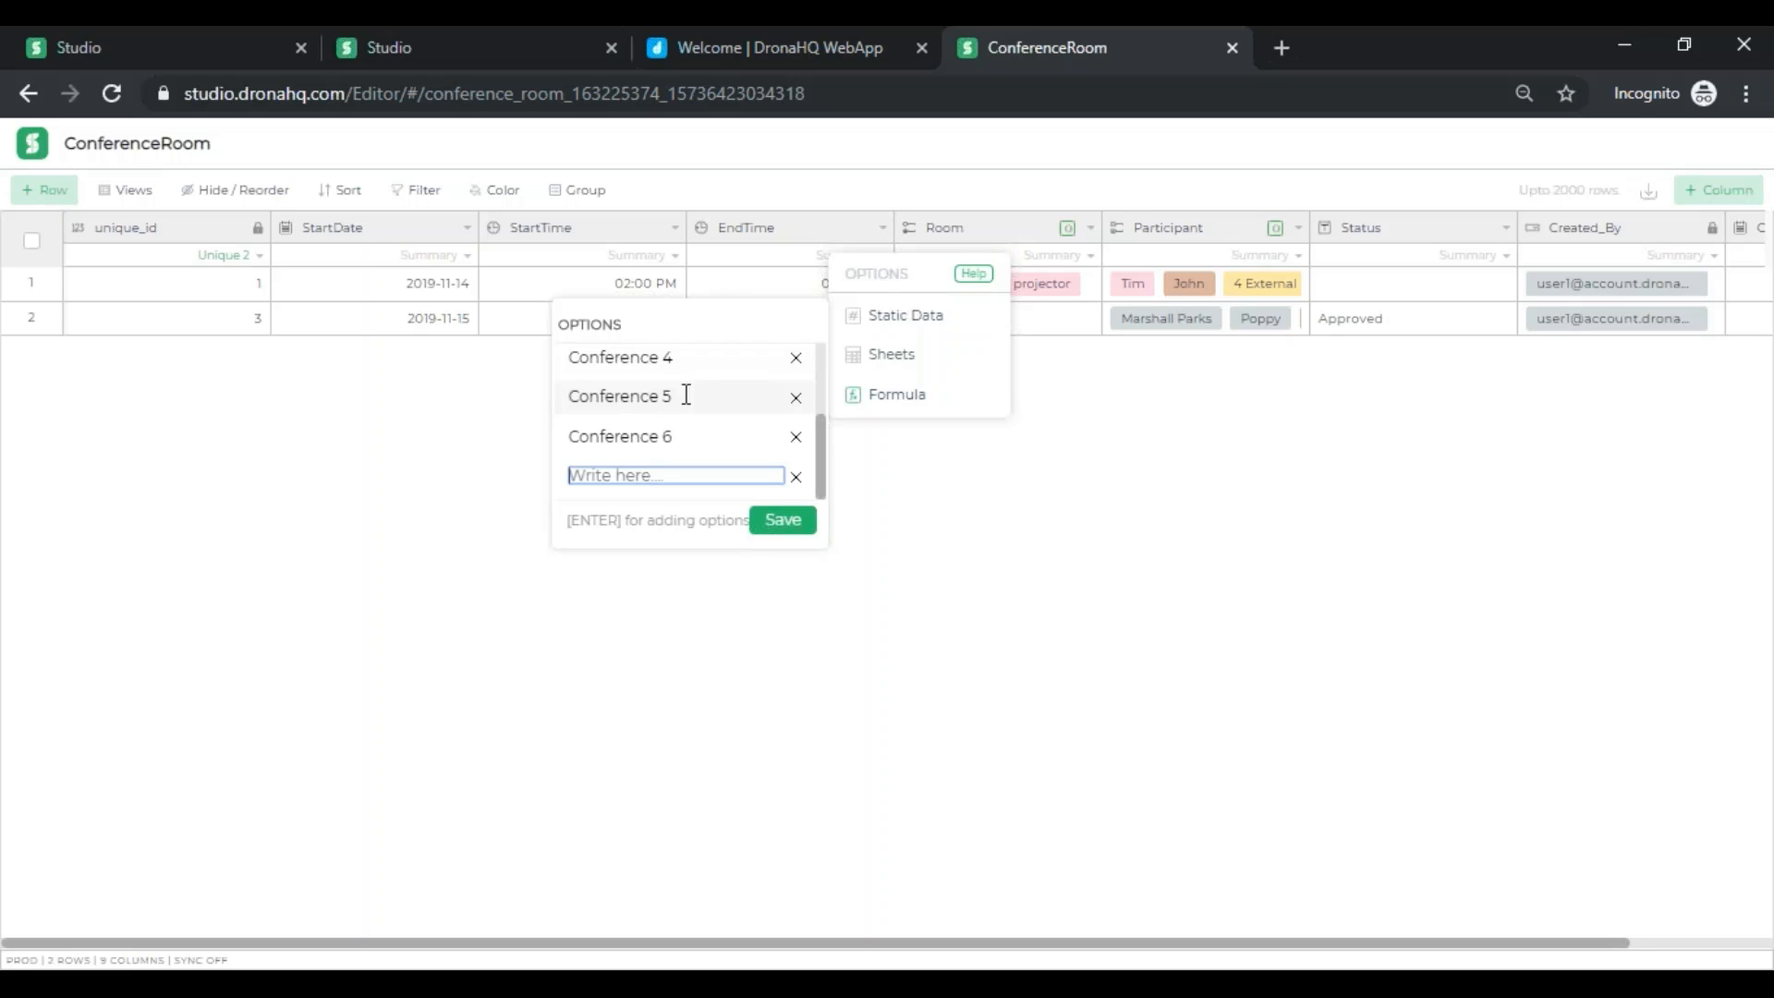
pyautogui.click(787, 521)
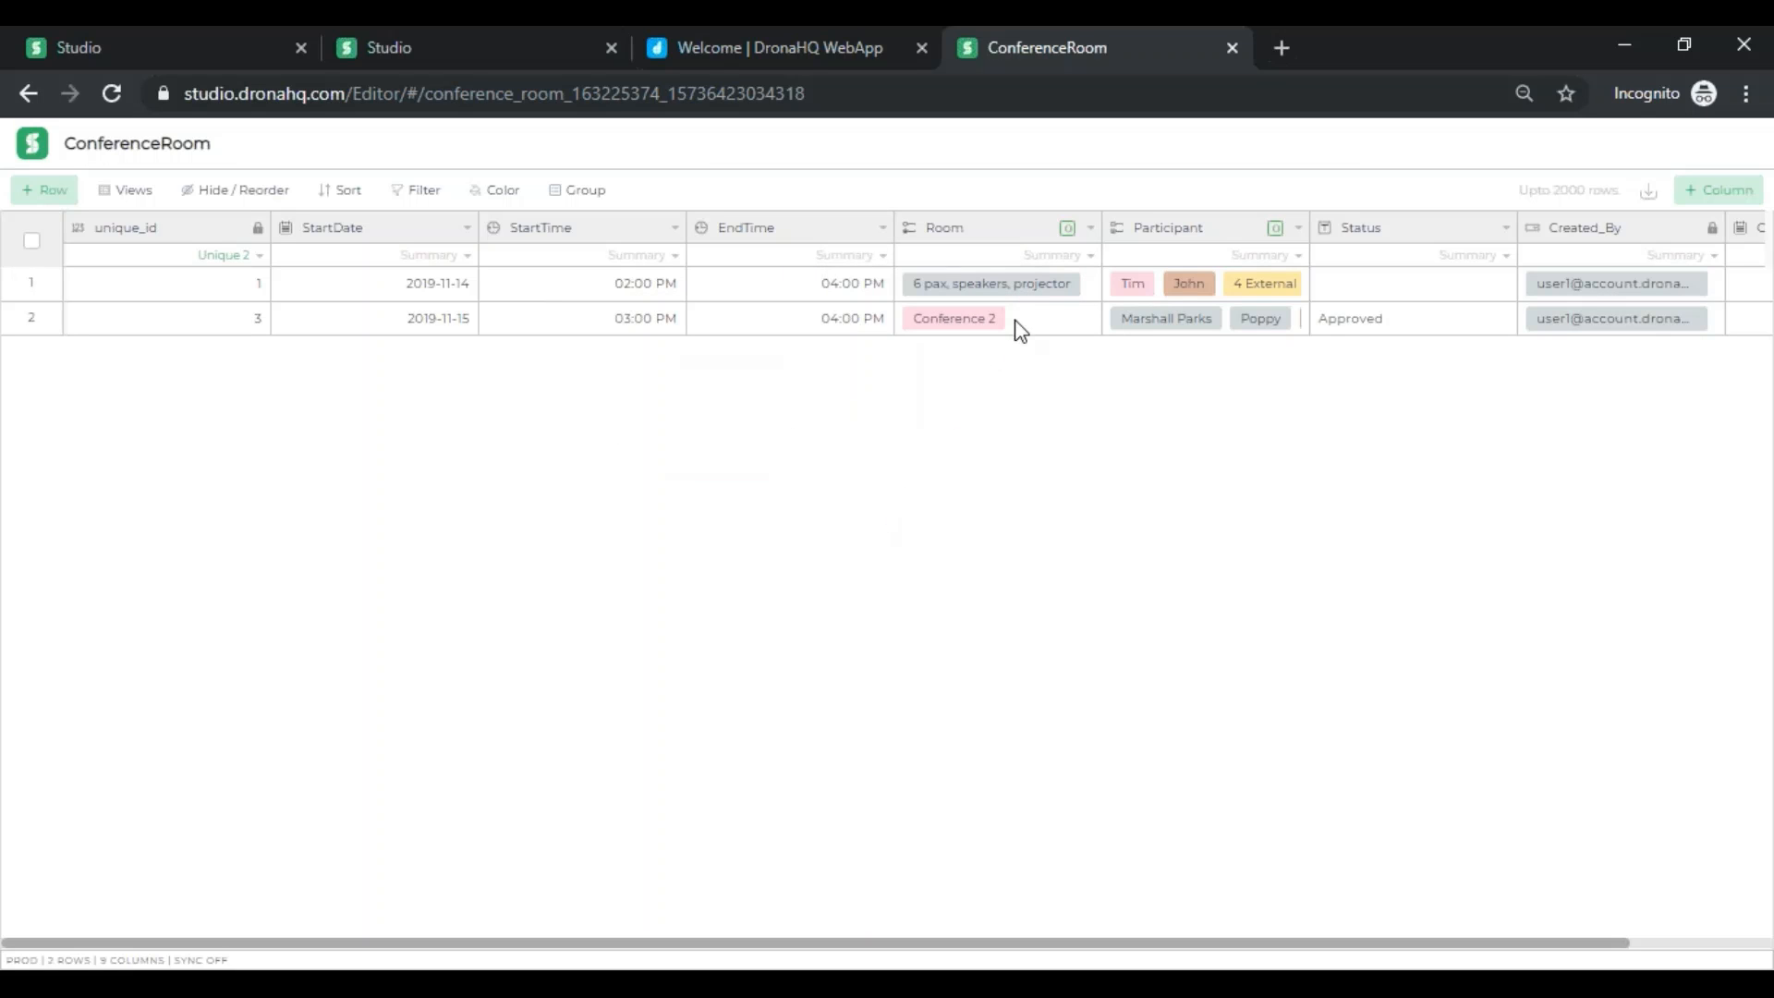
# - Change the room of the 2019-11-15 booking to Conference 6
pyautogui.click(1053, 328)
pyautogui.click(1053, 328)
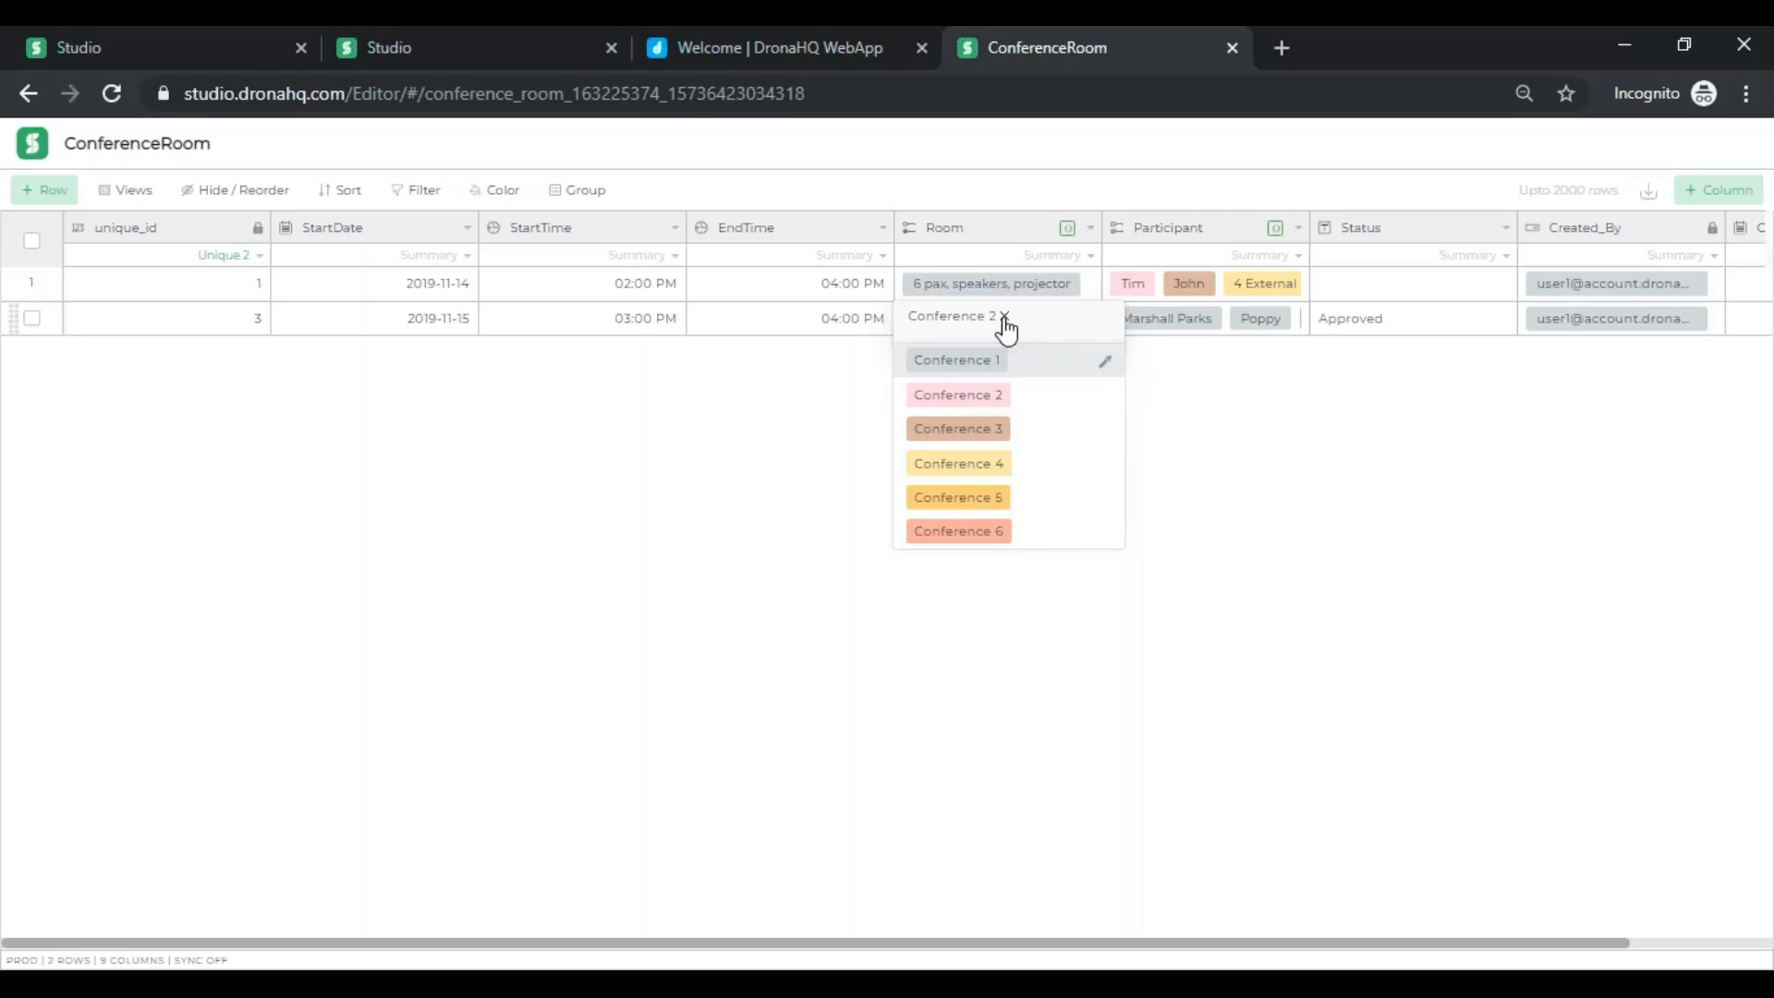
pyautogui.click(1004, 316)
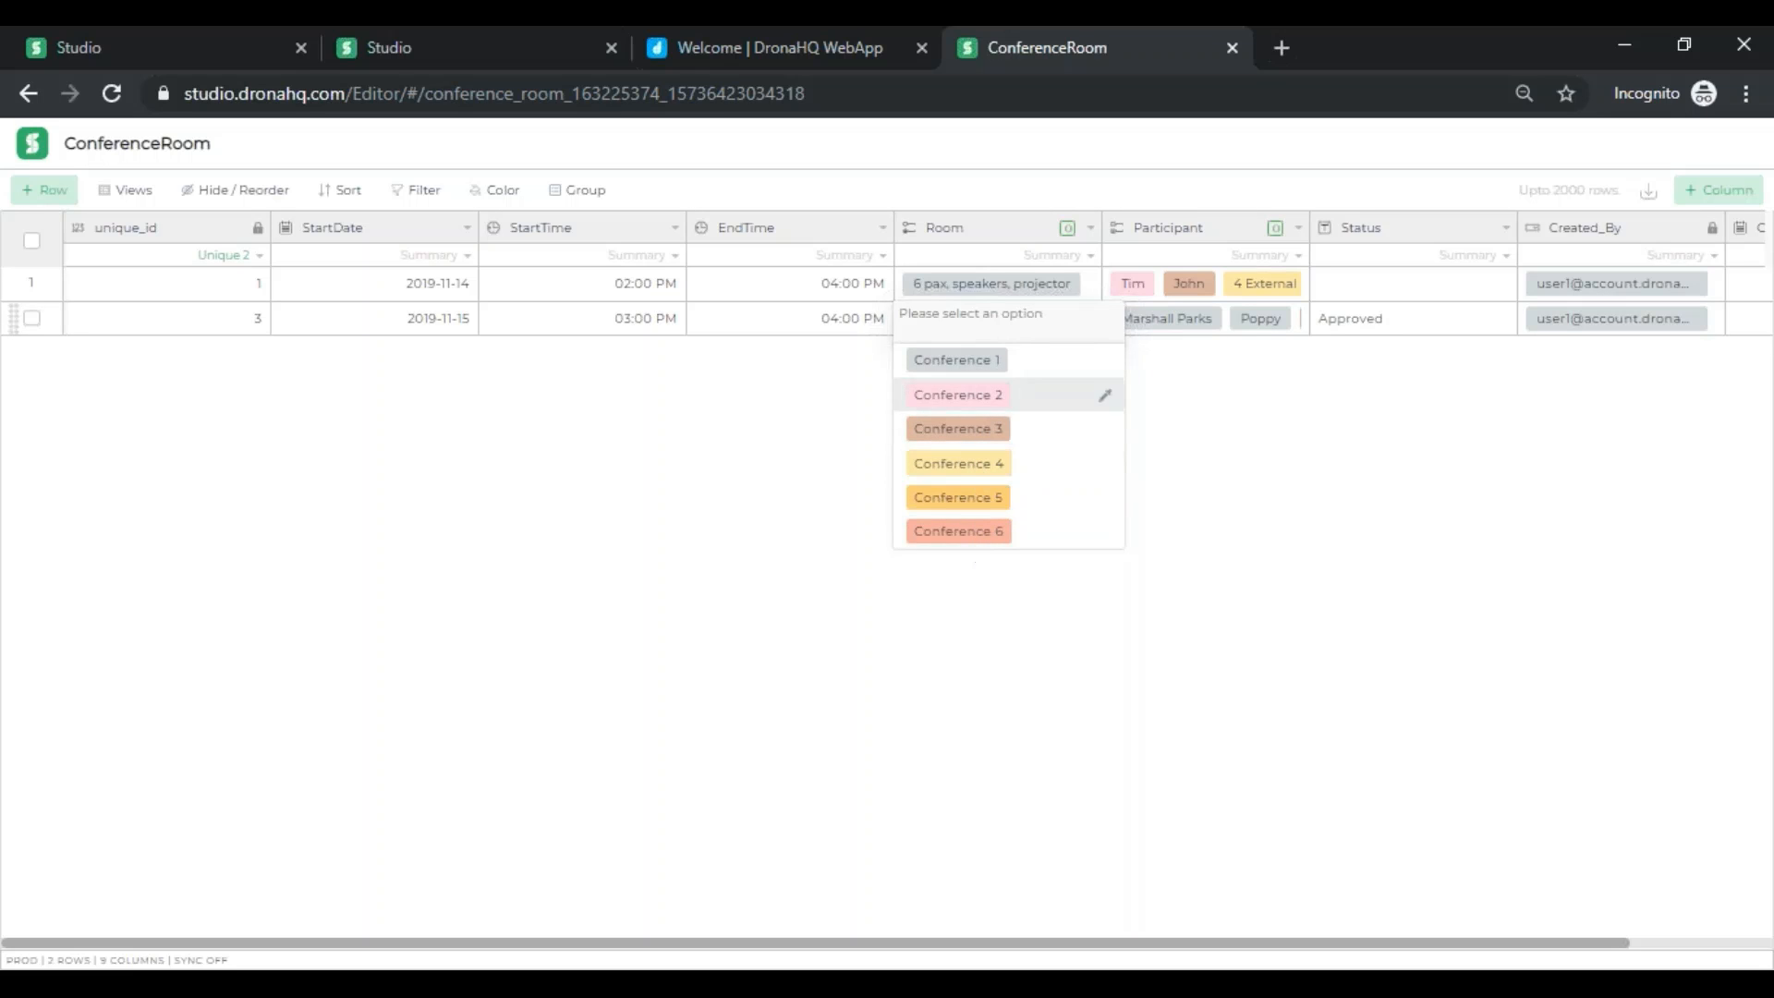
pyautogui.click(969, 532)
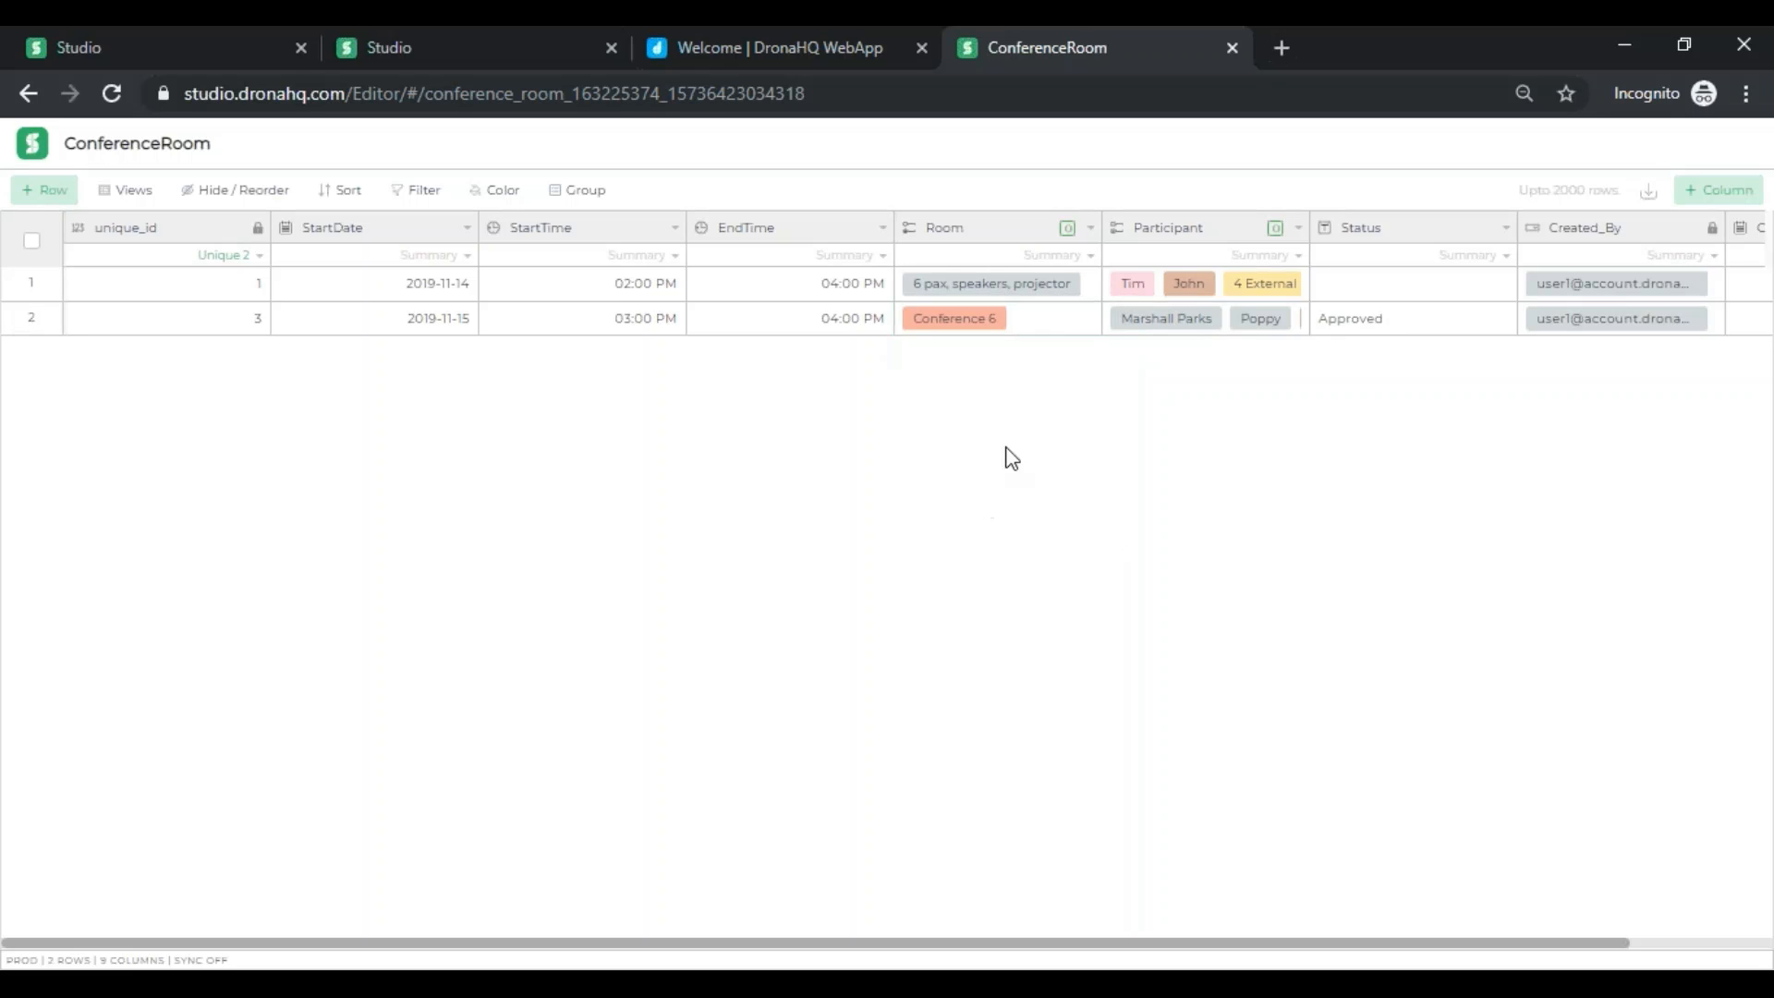